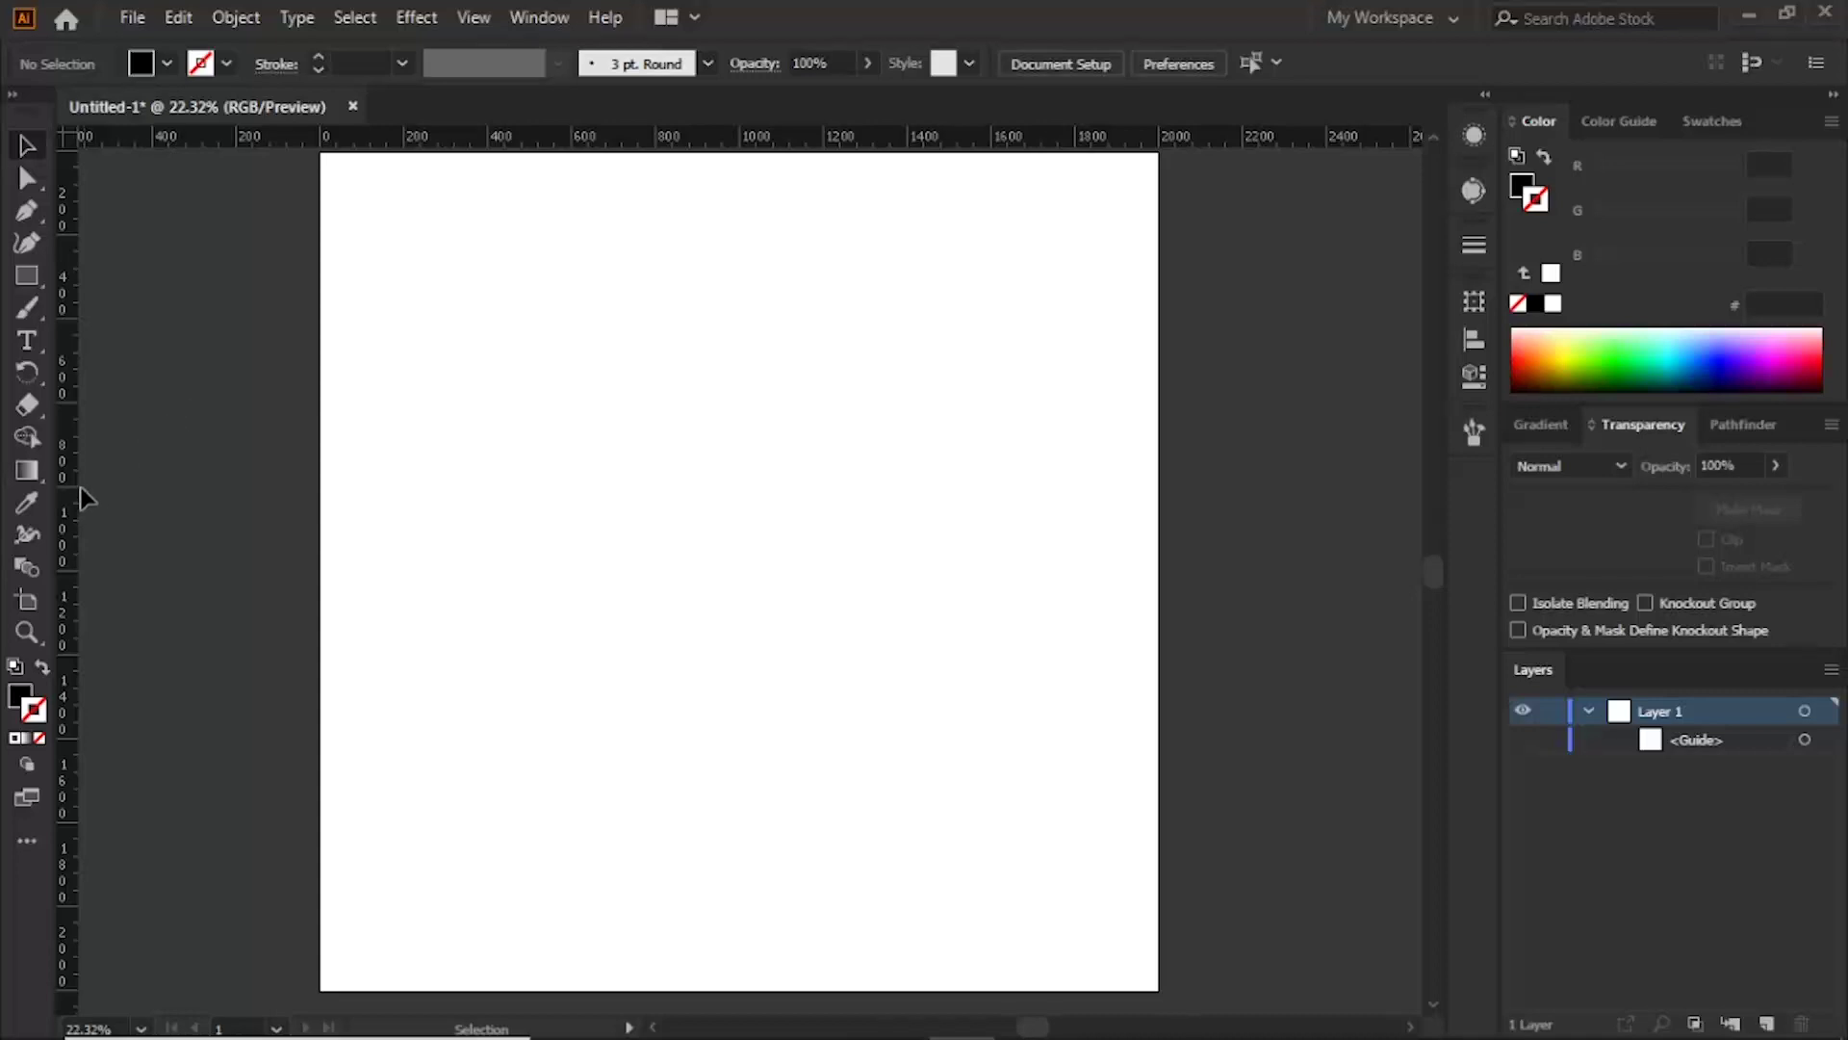
Step: Add a vertical centre guide and draw a closed half-vase outline with lip, neck and flared bowl against it
left_click_drag(82, 505, 570, 566)
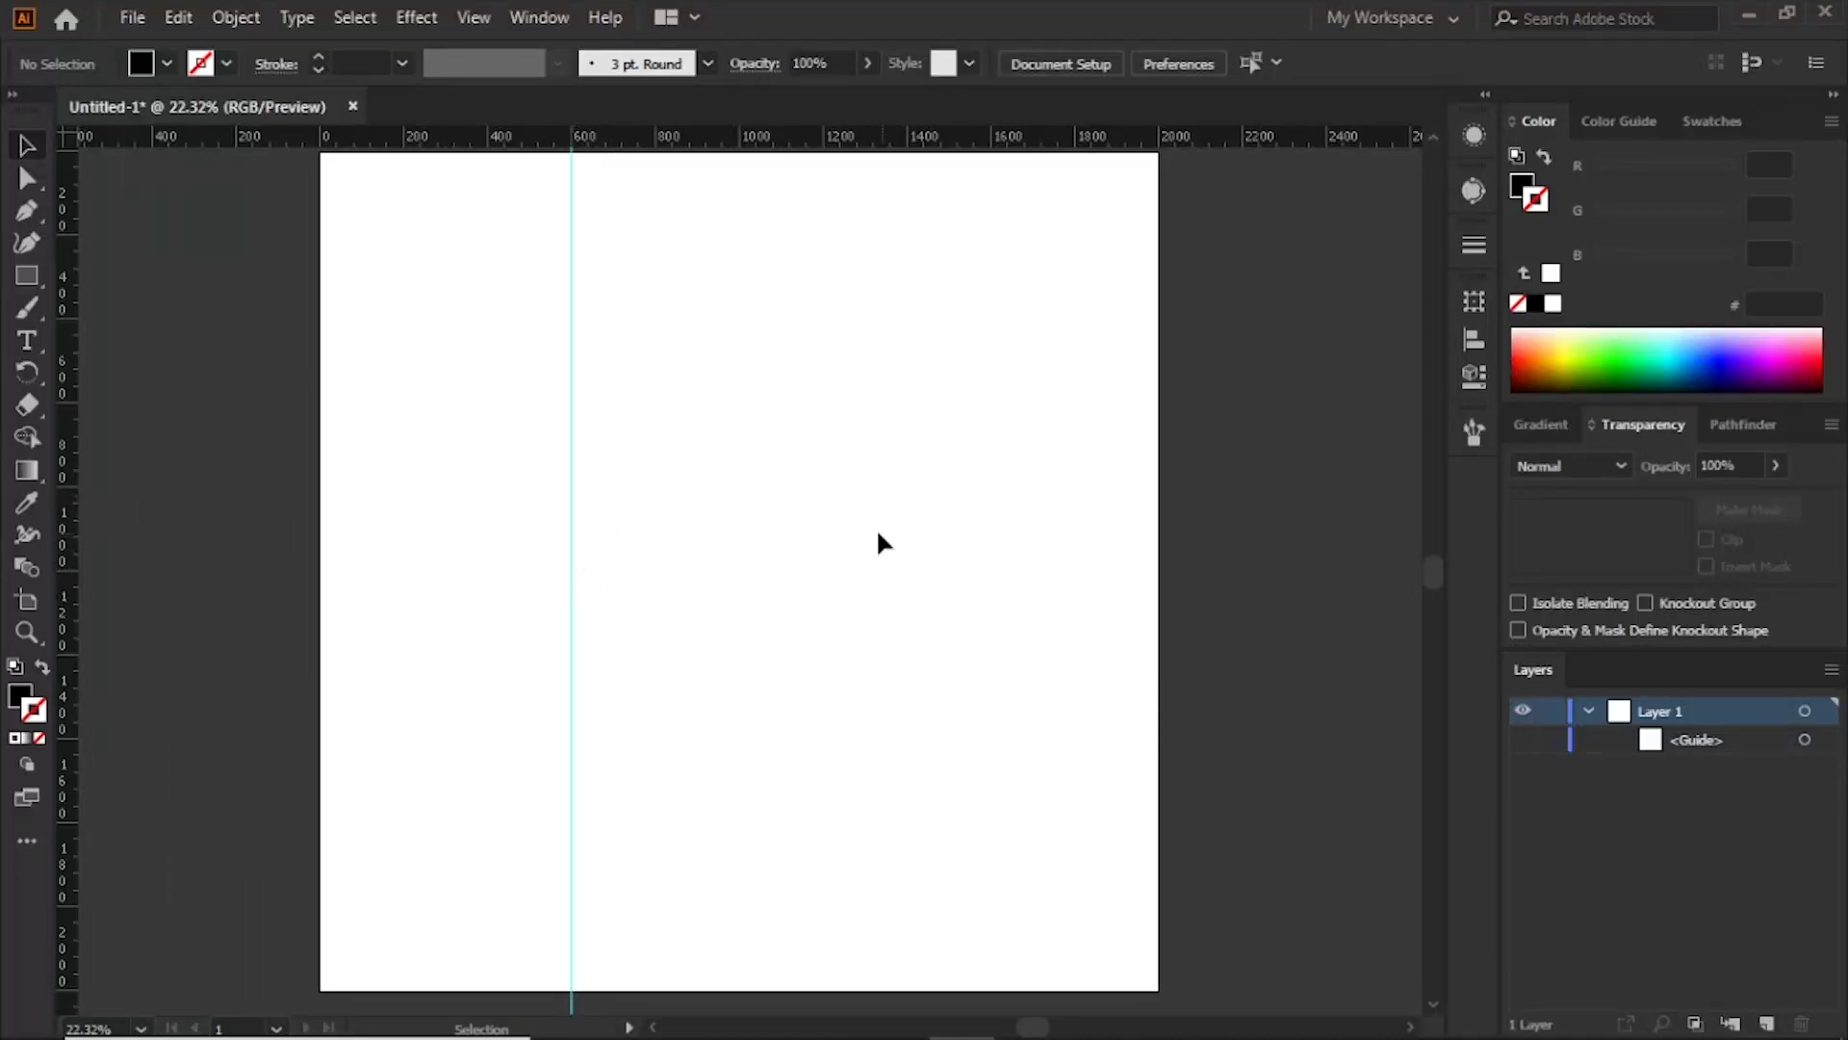
left_click(26, 214)
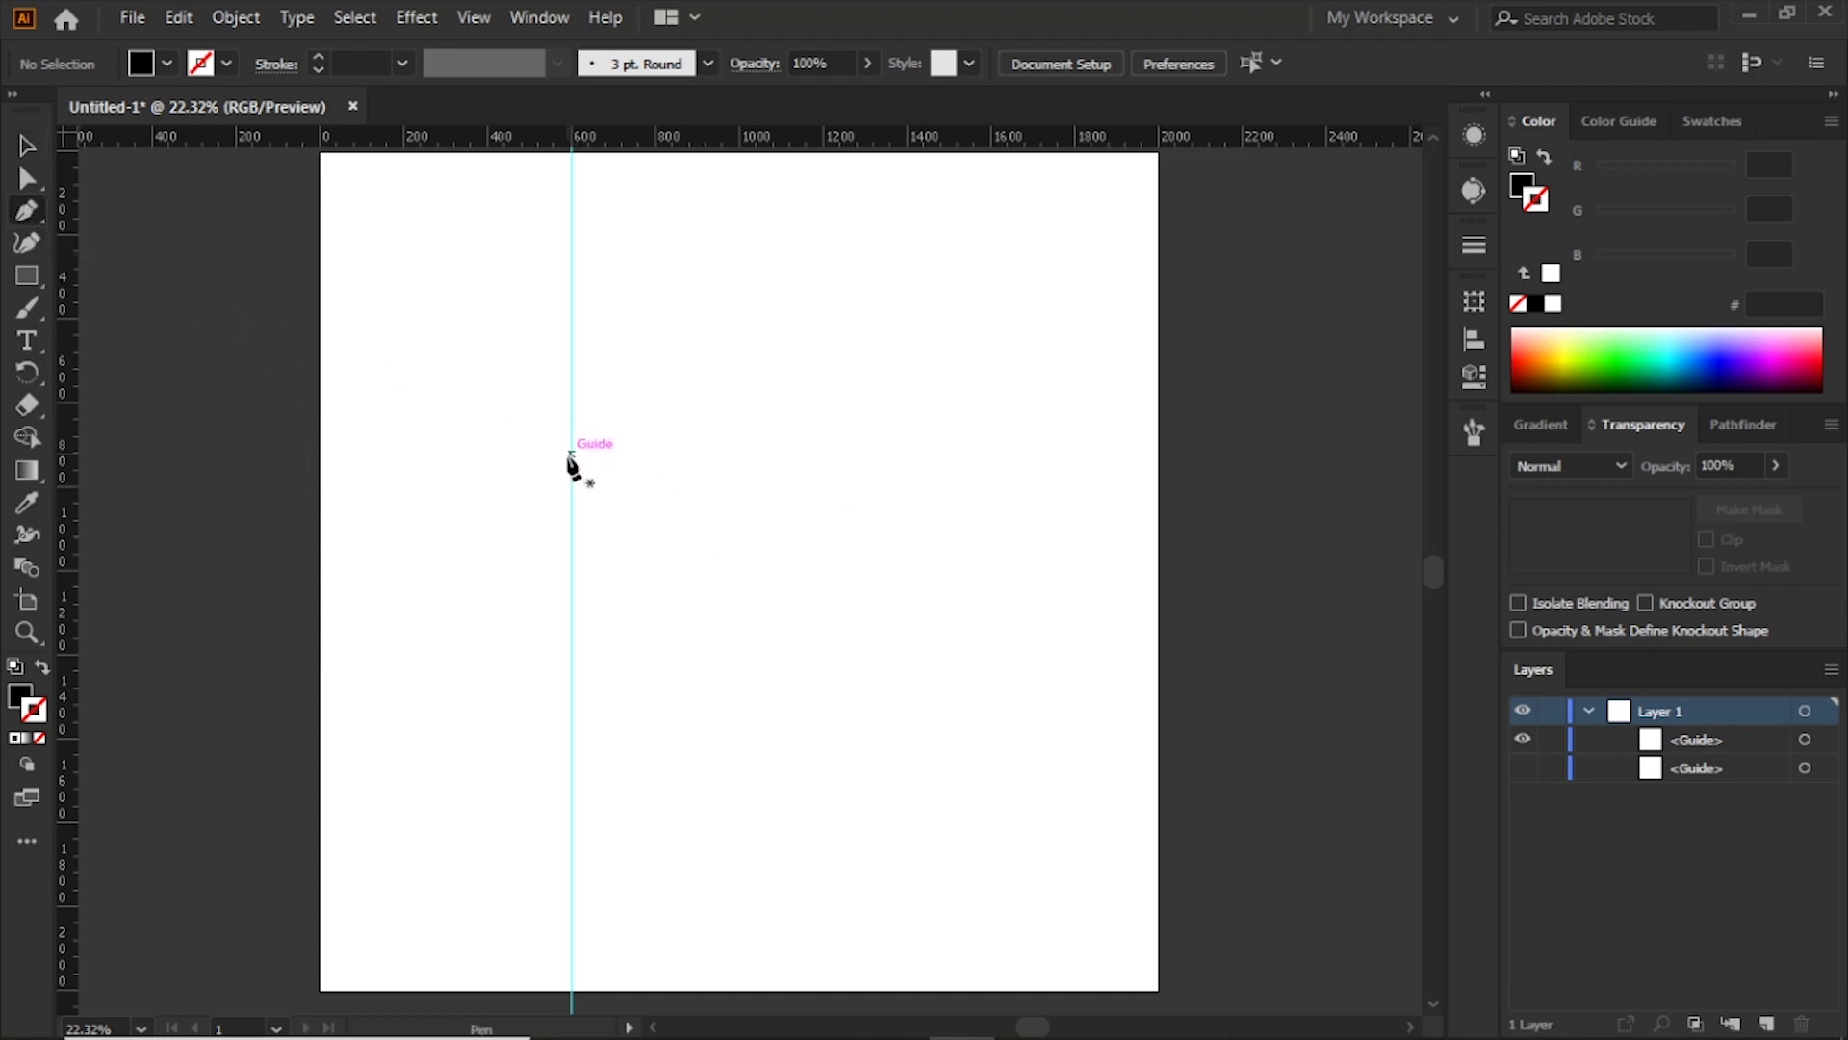
left_click(571, 491)
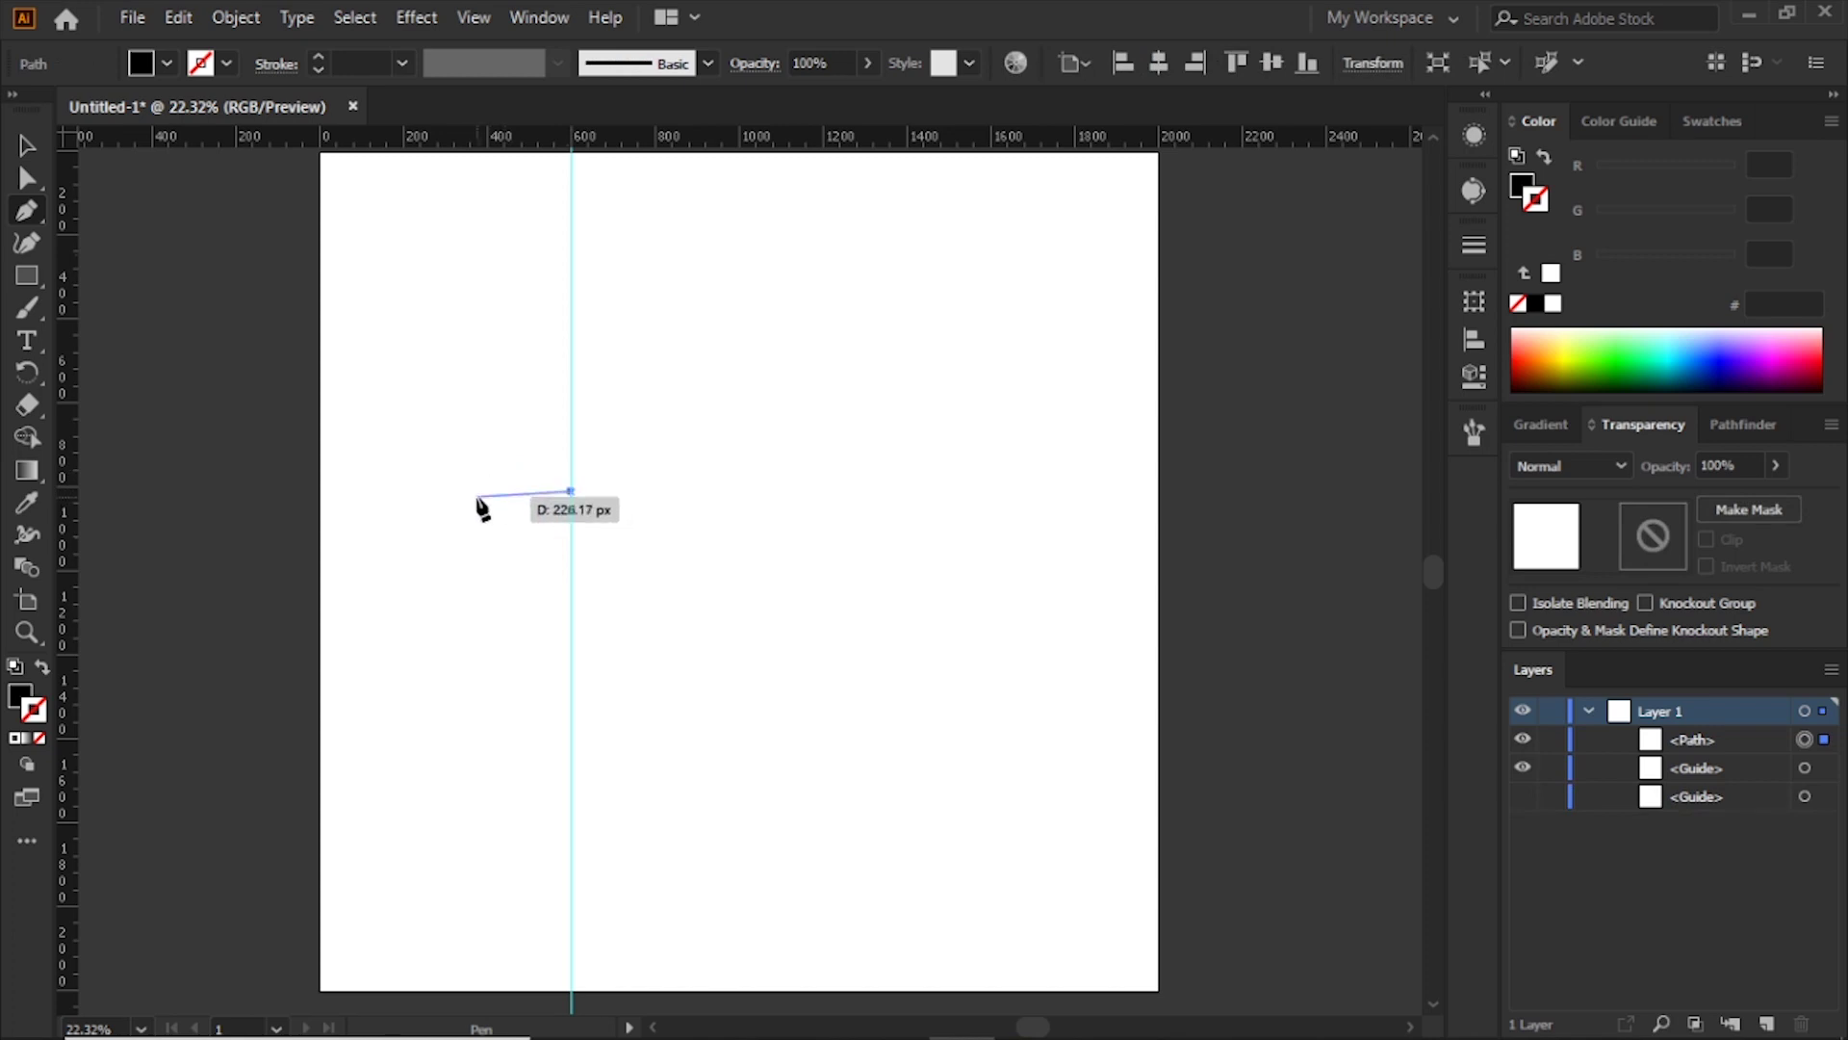
left_click(476, 492)
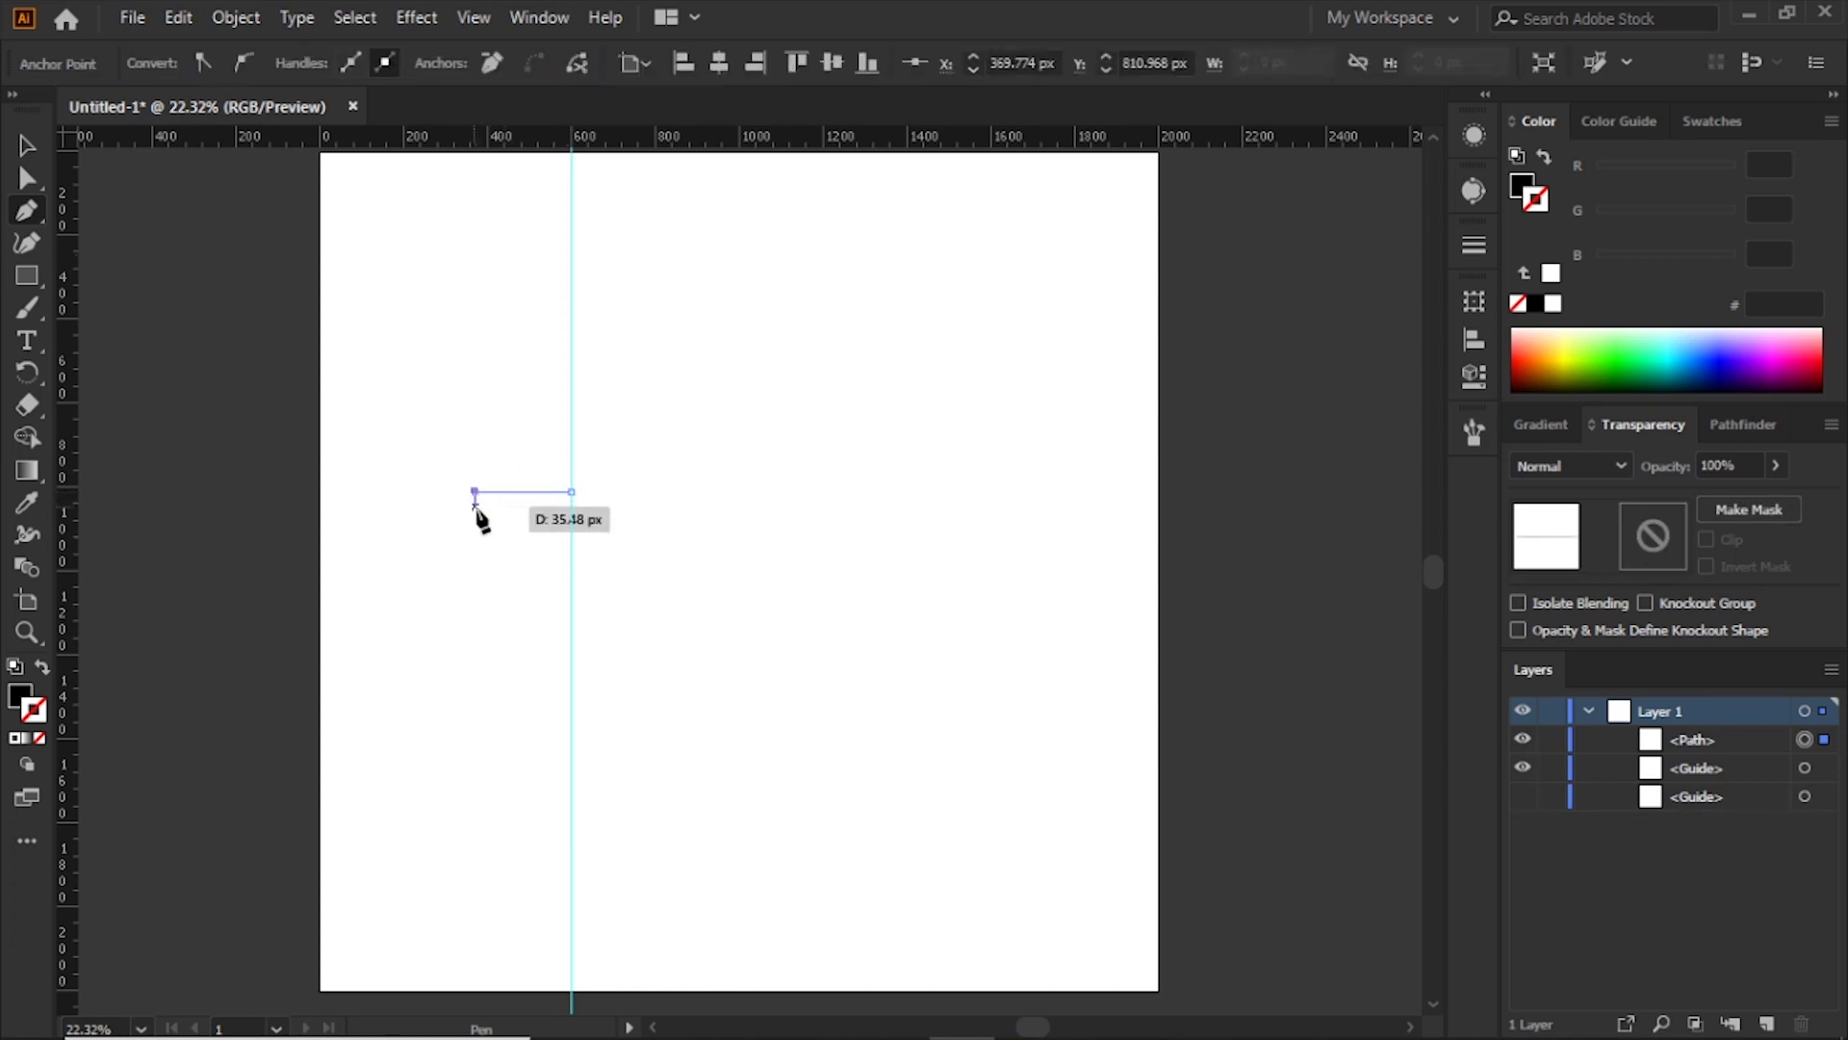
left_click(494, 516)
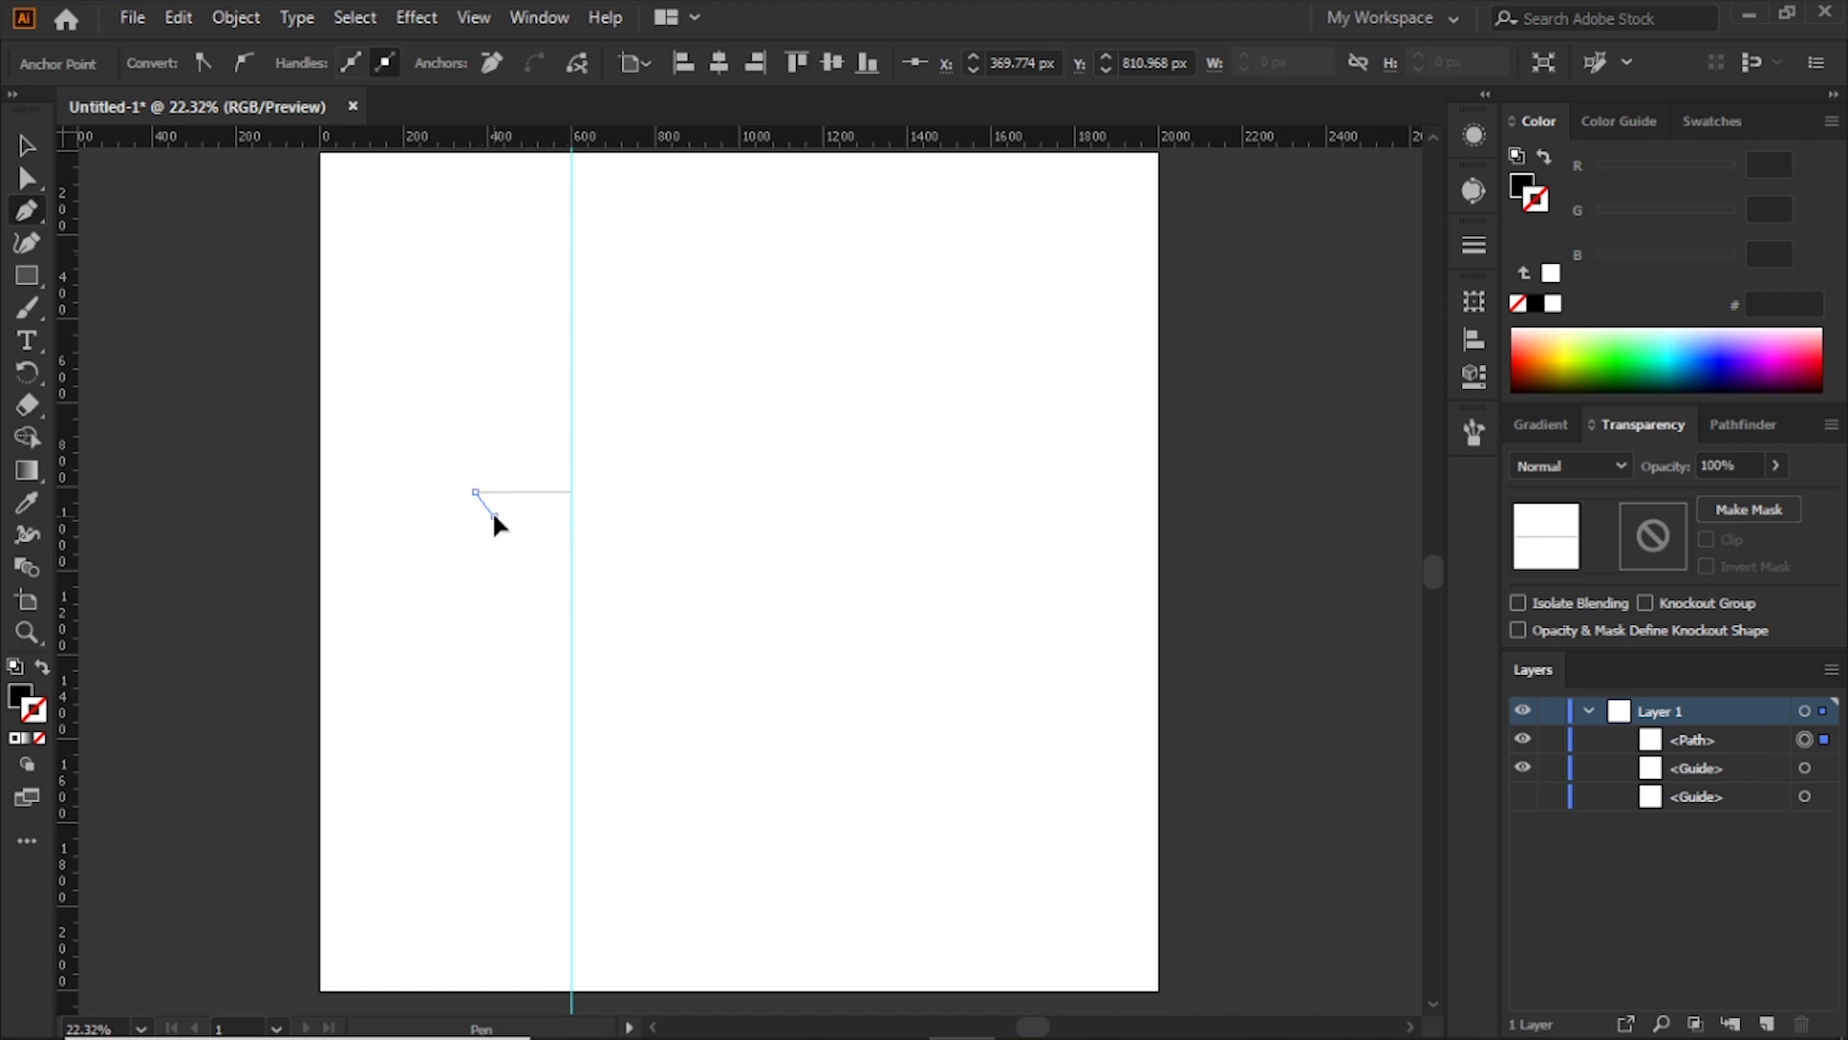
left_click_drag(507, 524, 527, 517)
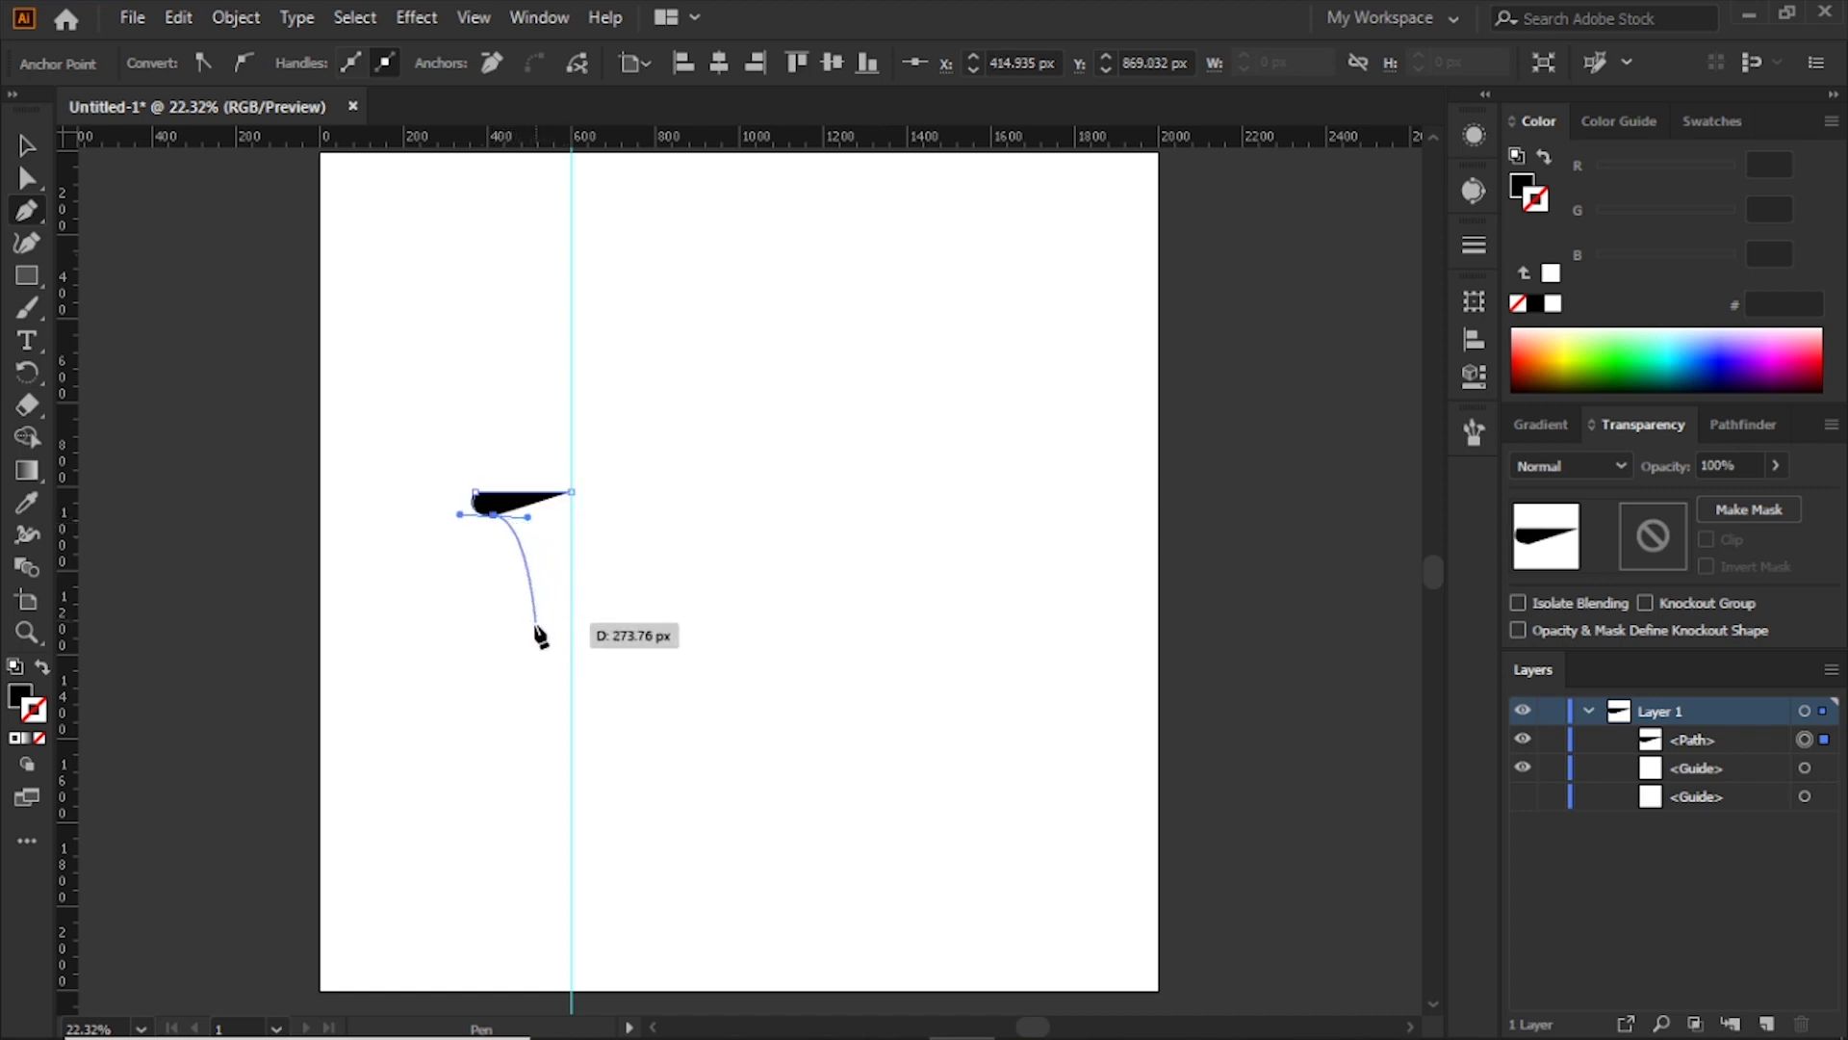
left_click(547, 799)
left_click(458, 856)
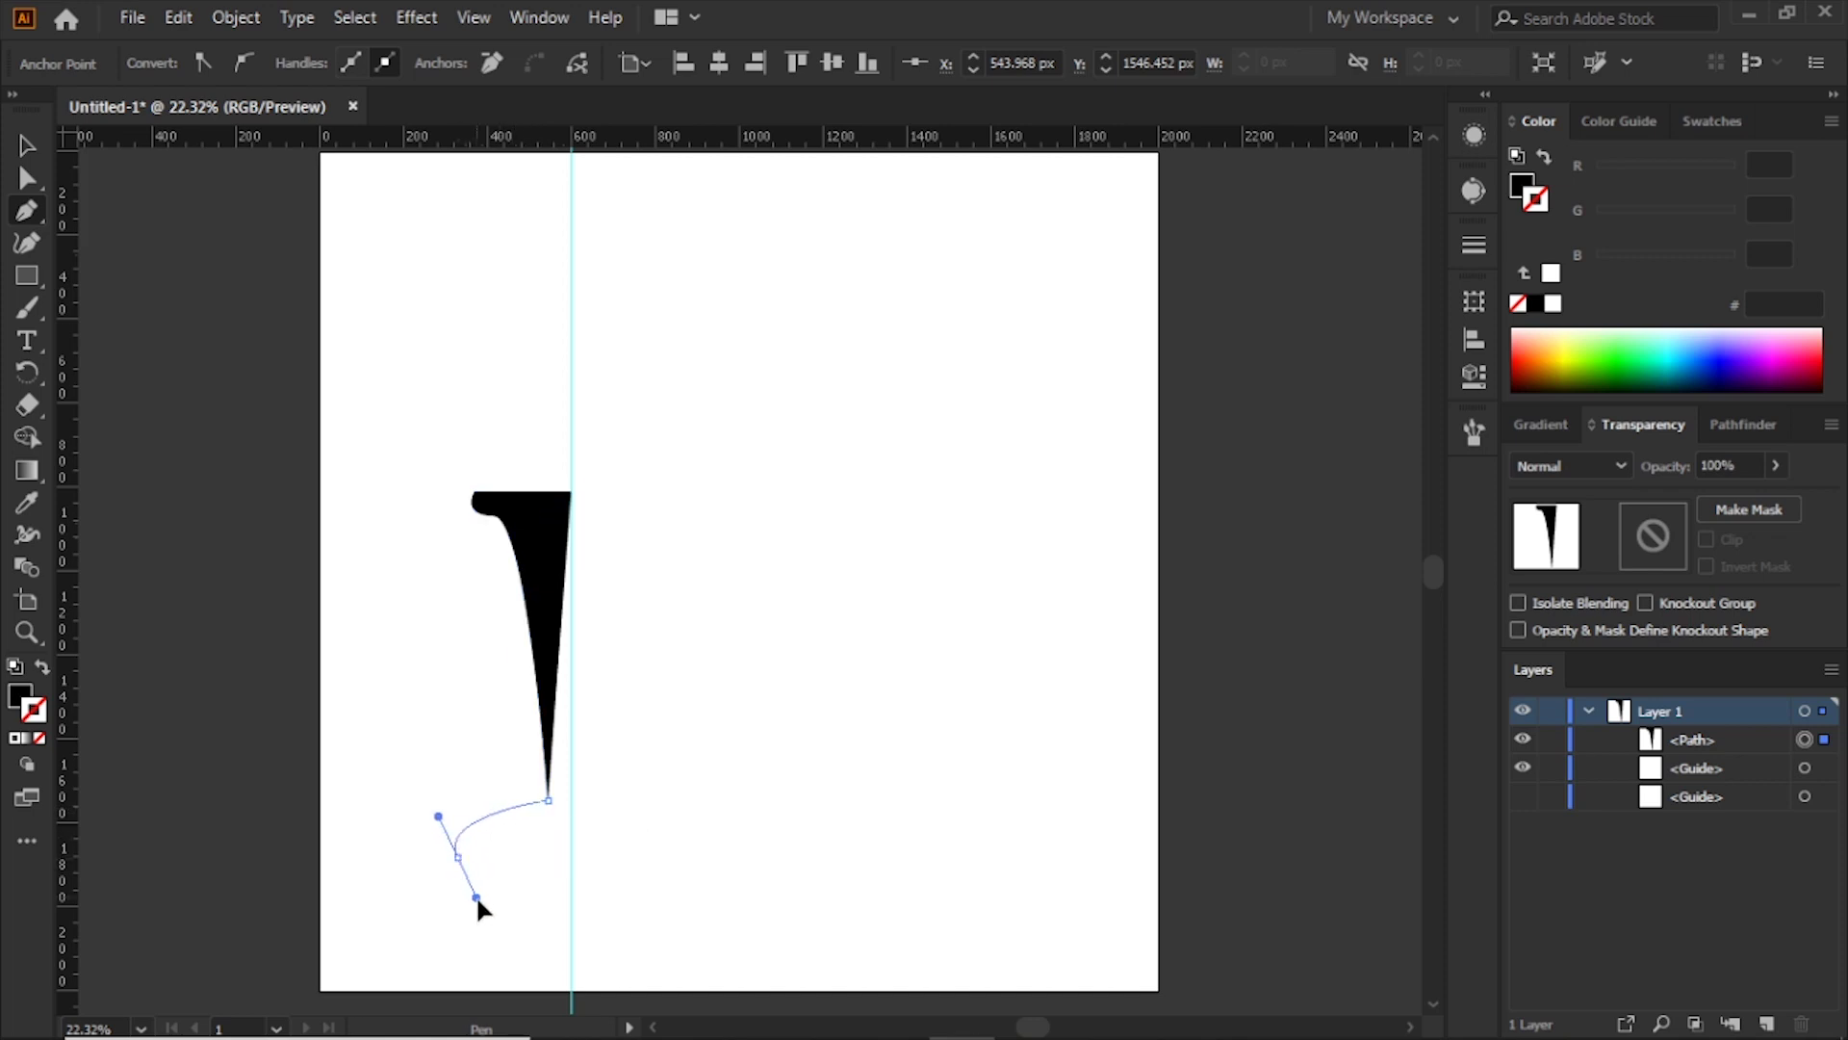
left_click(572, 934)
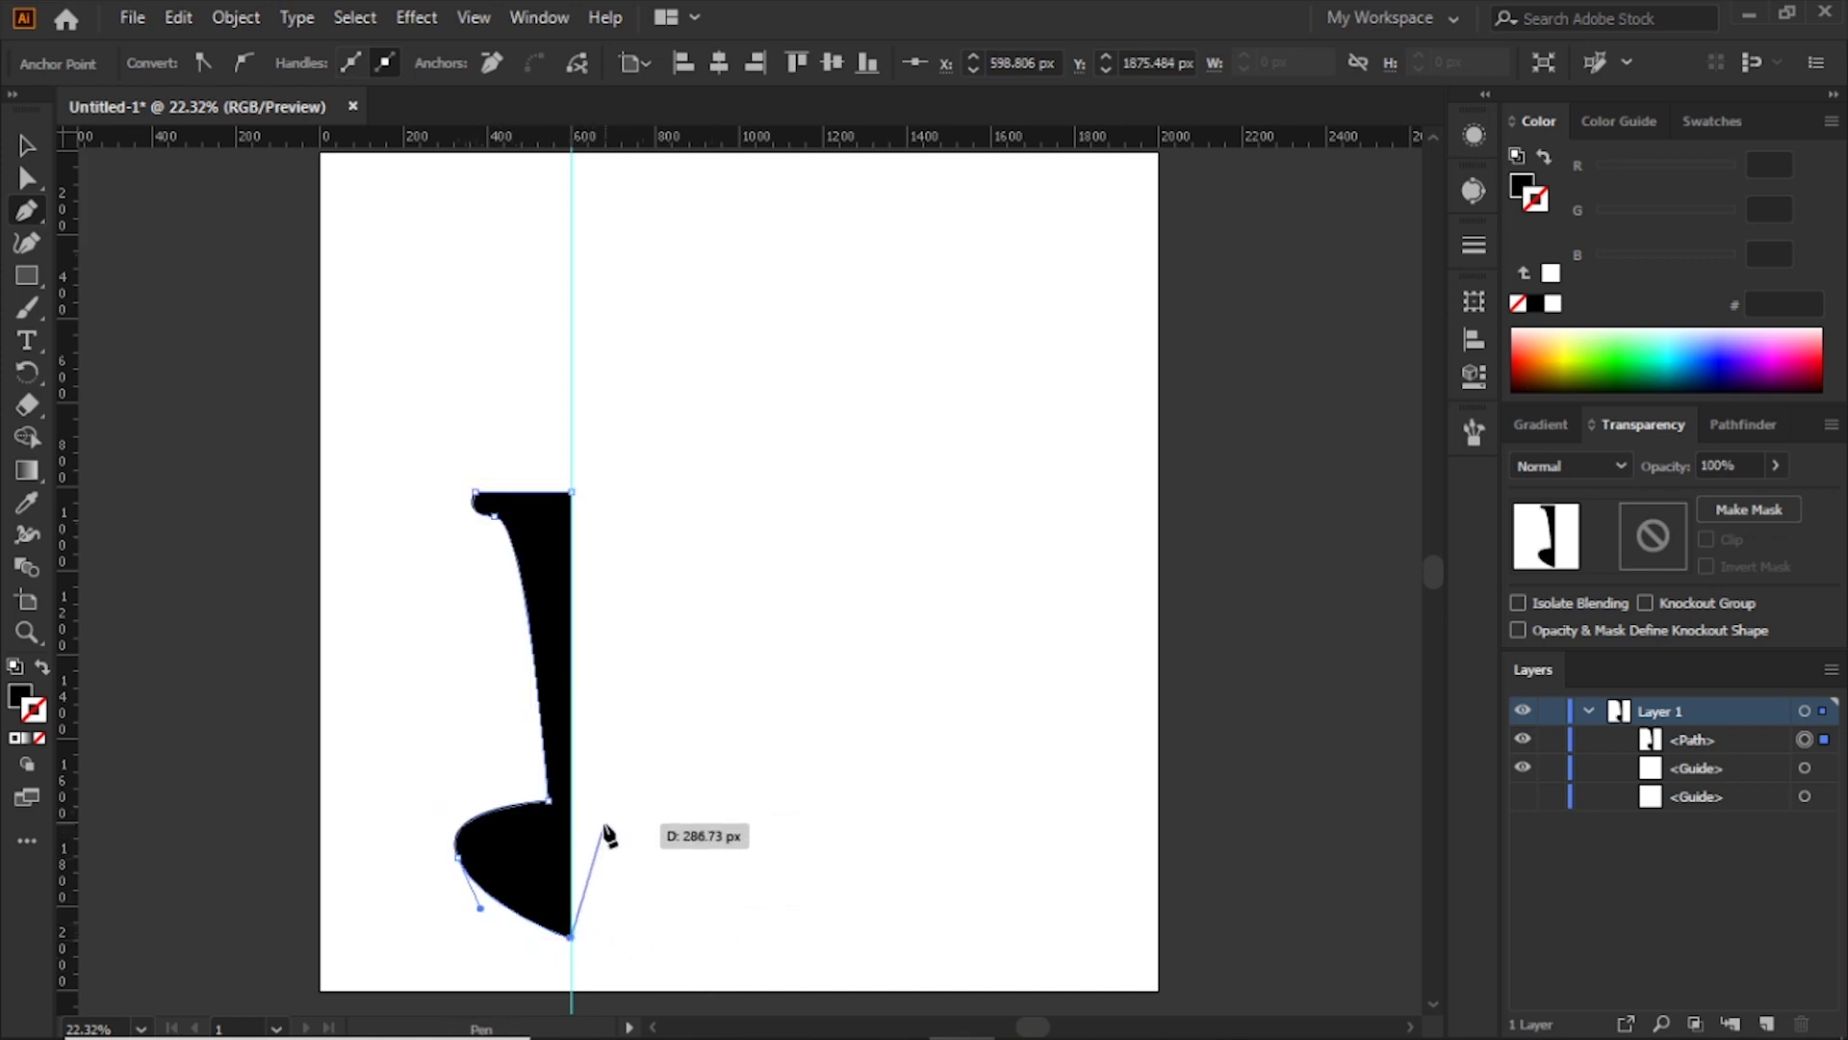
left_click(572, 492)
Step: Zoom in and reshape the bowl curve and the bump under the lip with Direct Selection
key("ctrl+plus")
key("ctrl+plus")
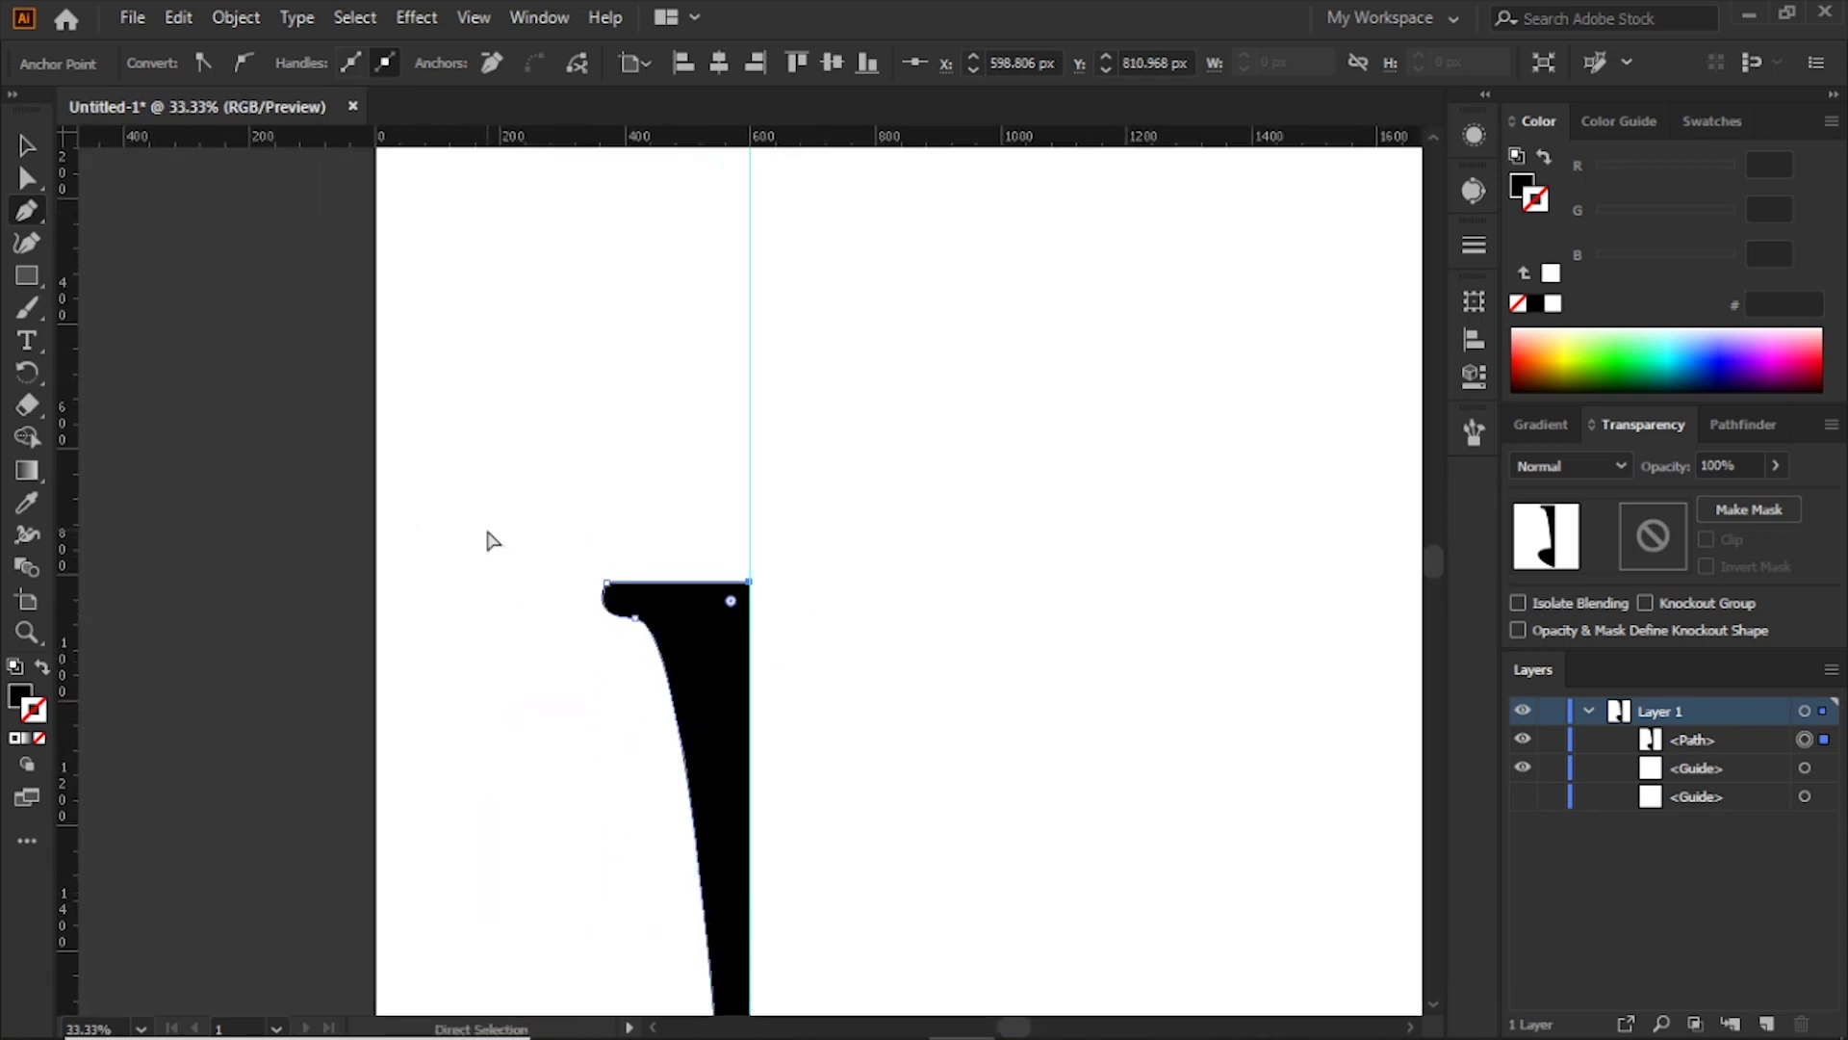
mouse_move(742, 685)
left_mouse_down()
mouse_move(734, 338)
mouse_move(734, 380)
left_mouse_up()
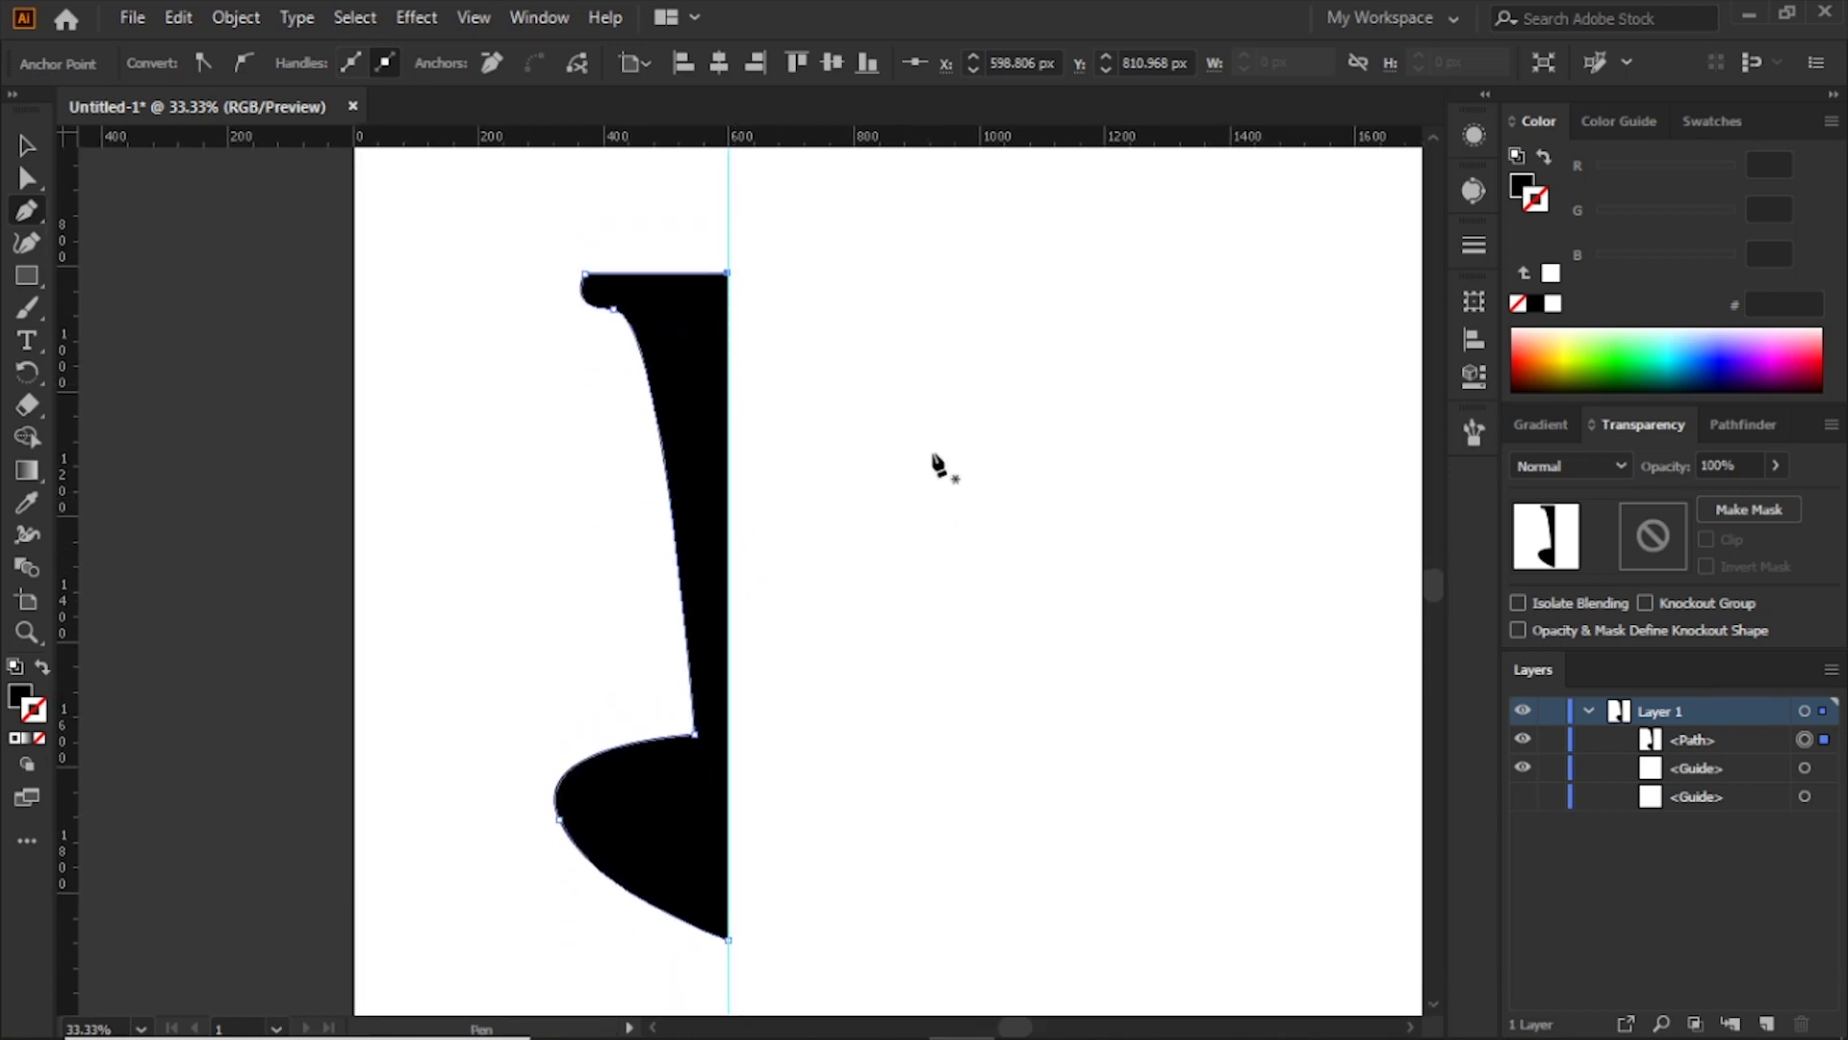
key("a")
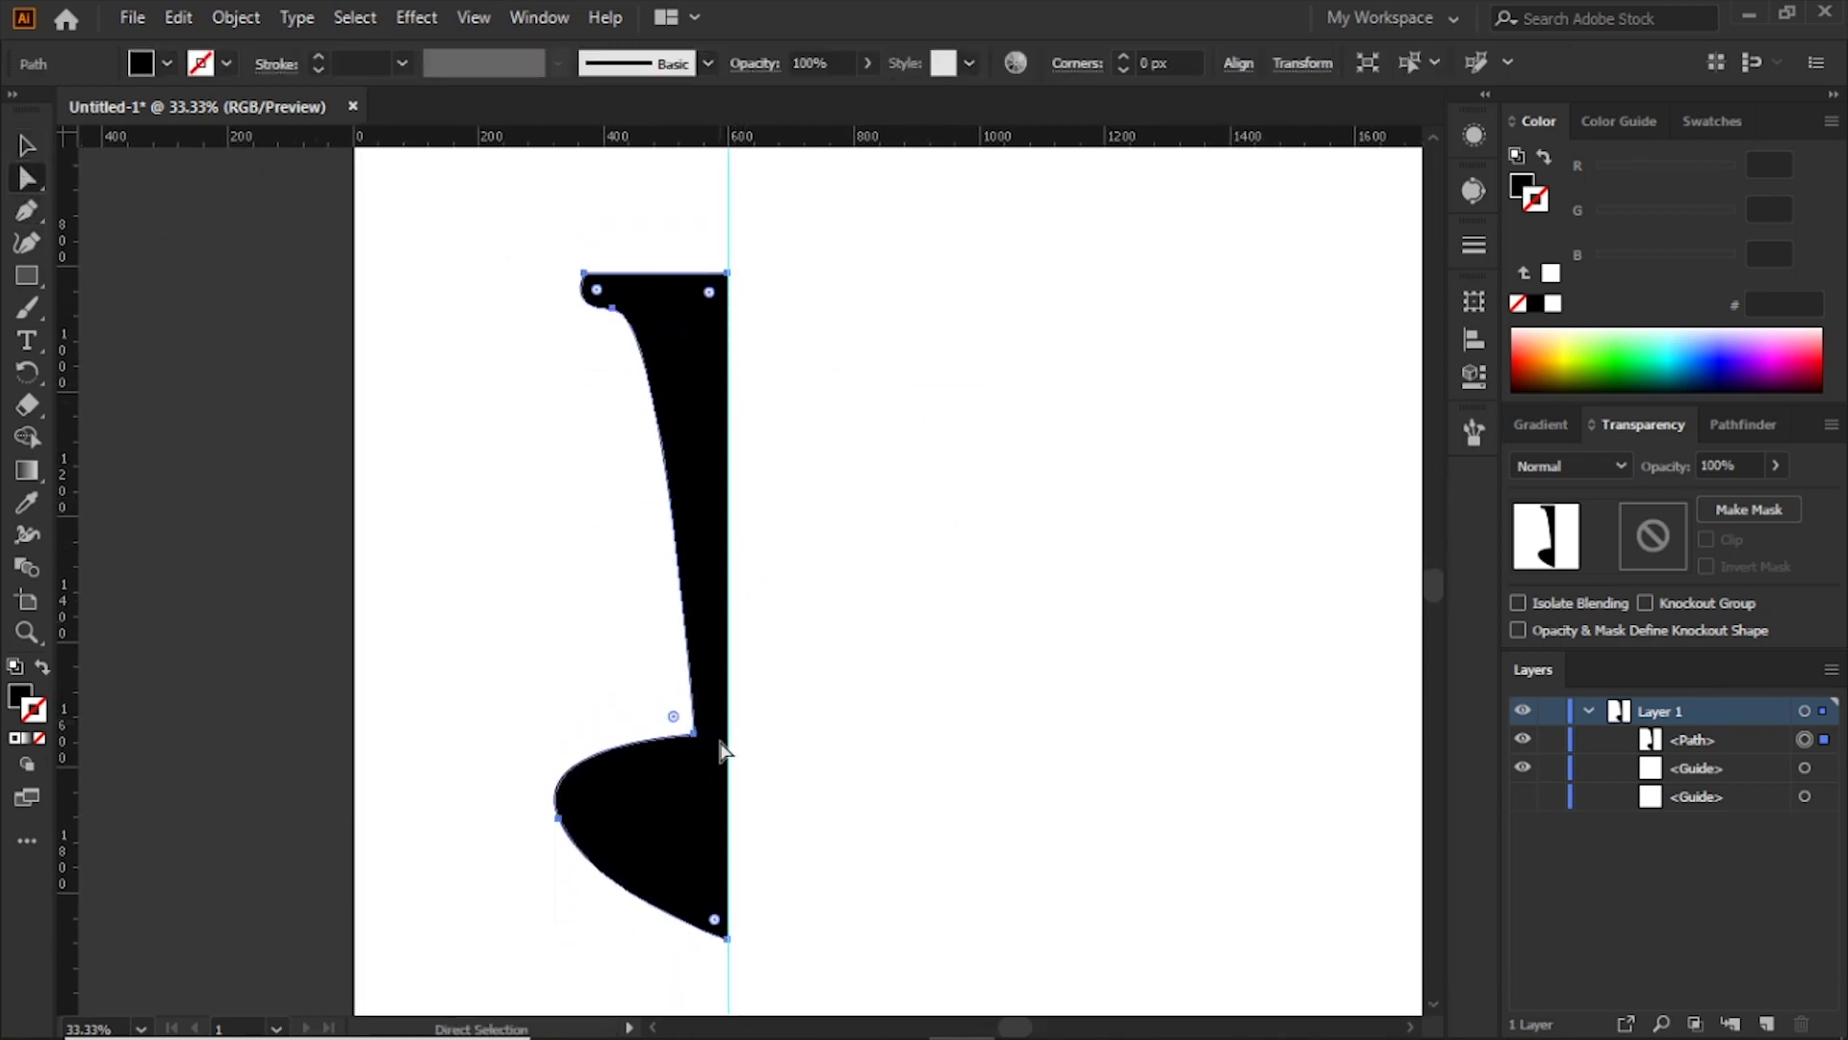
left_click(696, 740)
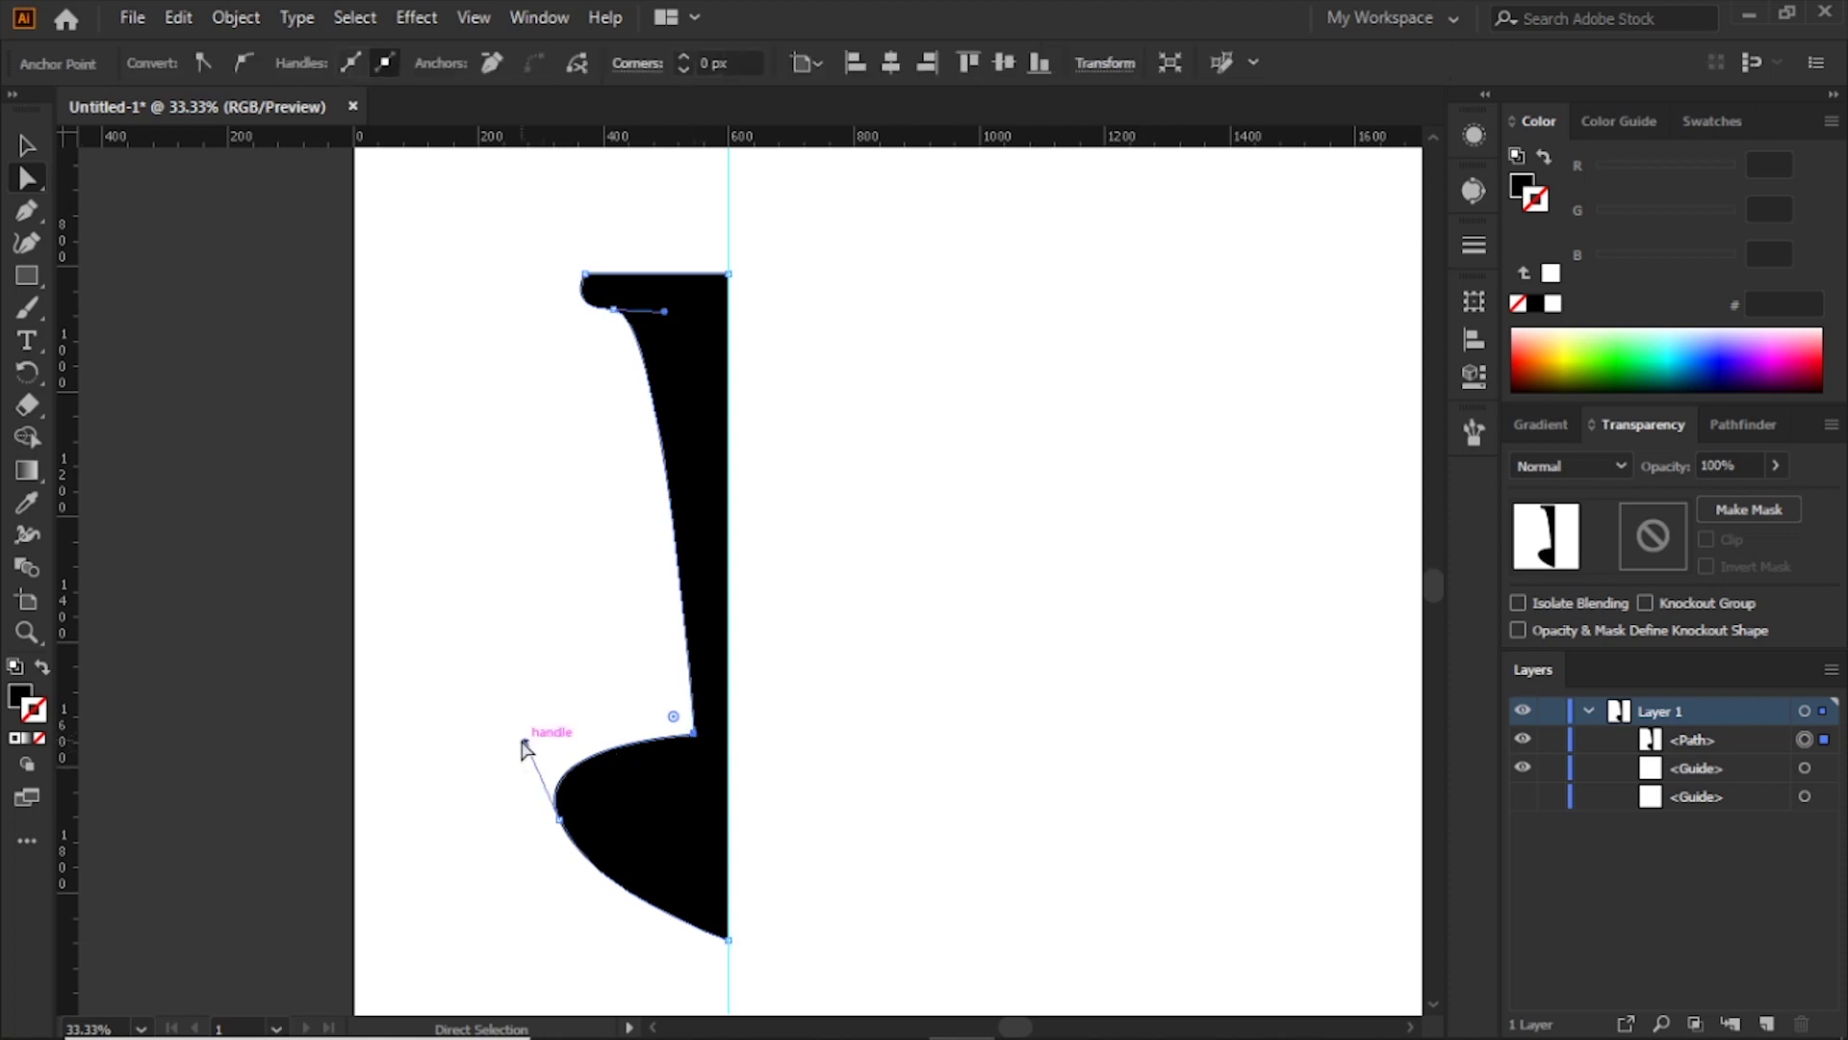
left_click_drag(526, 742, 506, 678)
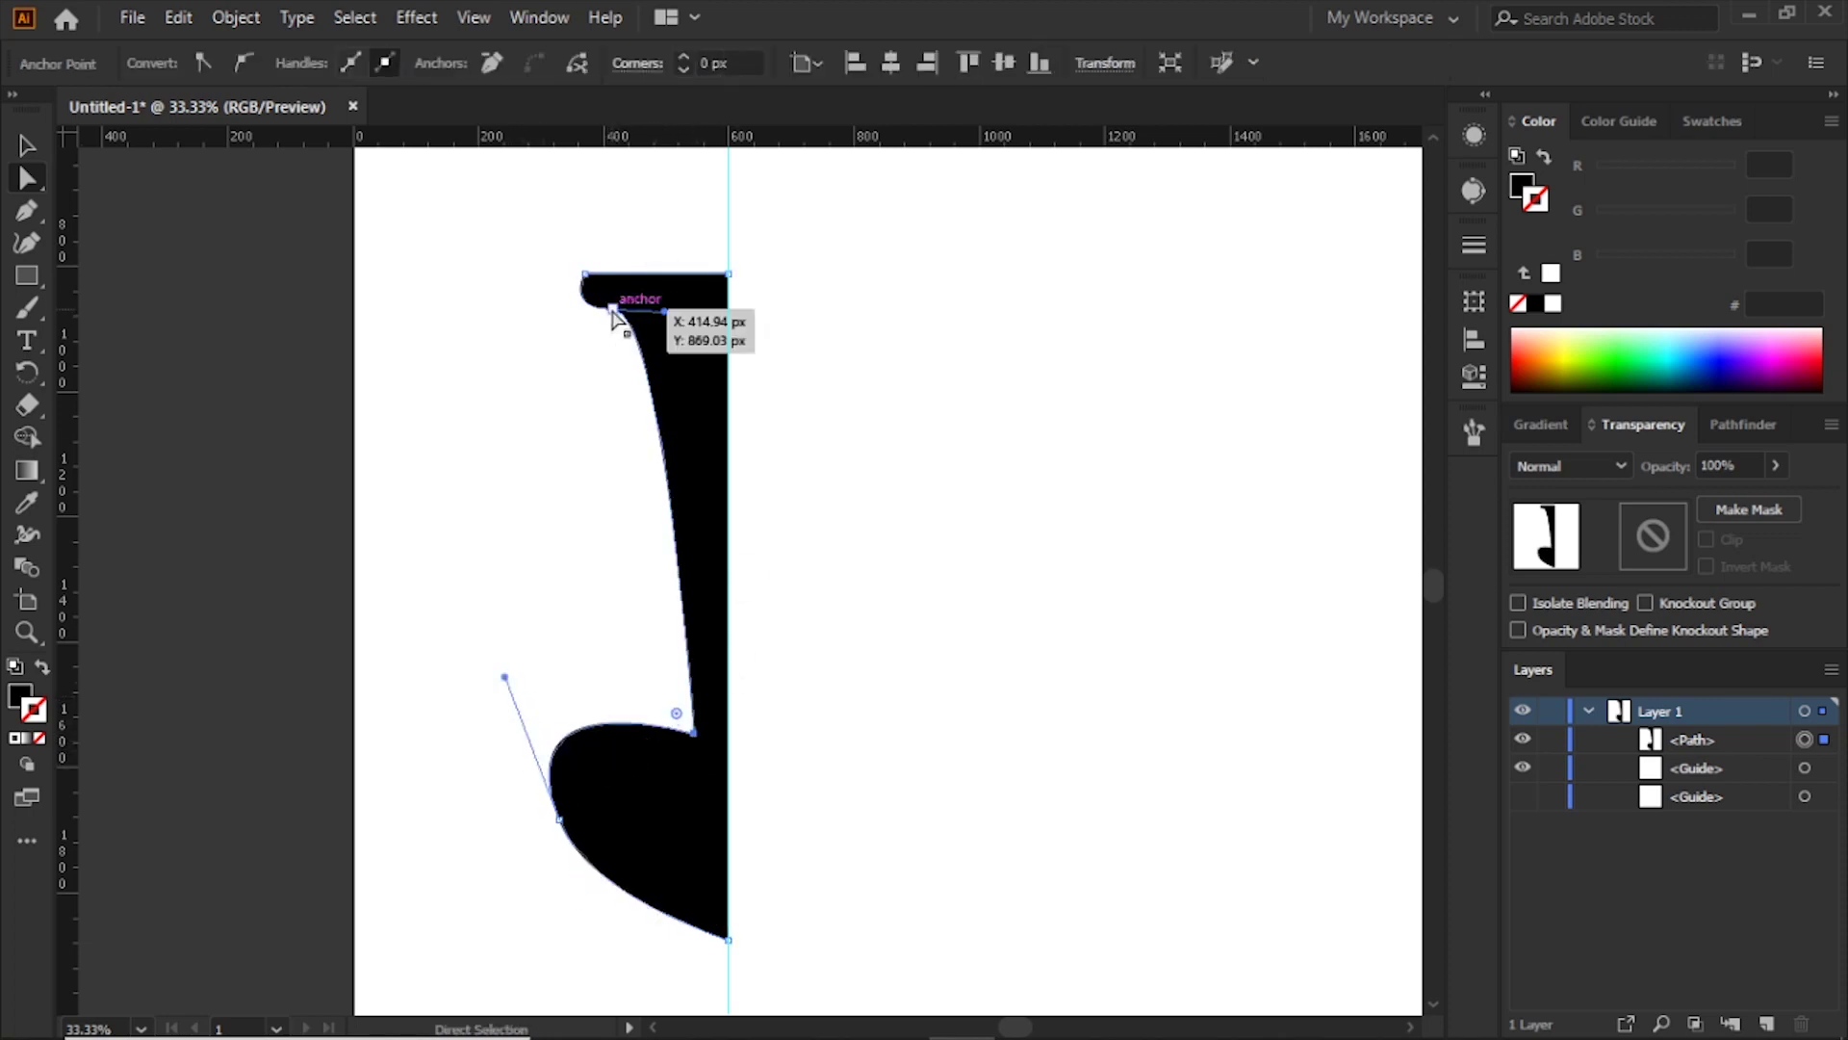
left_click_drag(612, 310, 582, 297)
Step: Round the corner at the neck's base and nudge the lip anchor to the right
left_click(693, 733)
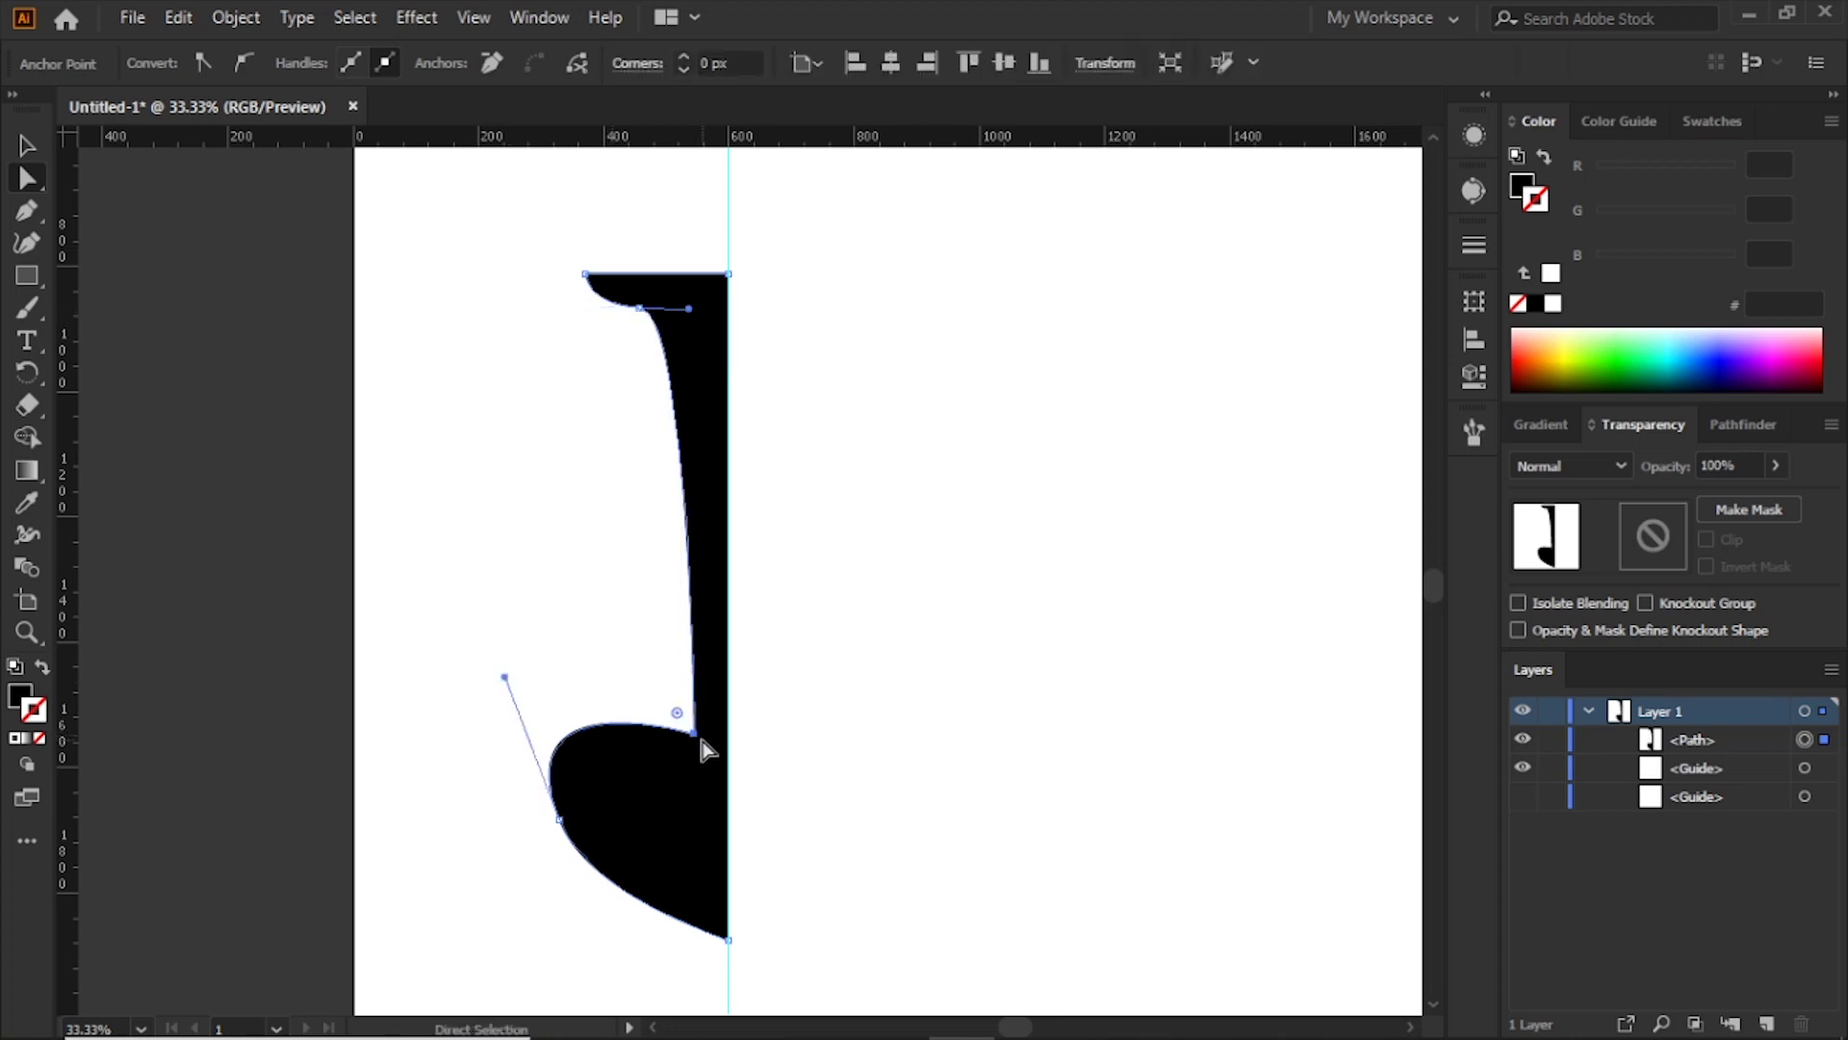
mouse_move(677, 714)
left_mouse_down()
mouse_move(581, 600)
mouse_move(479, 539)
left_mouse_up()
left_click(640, 307)
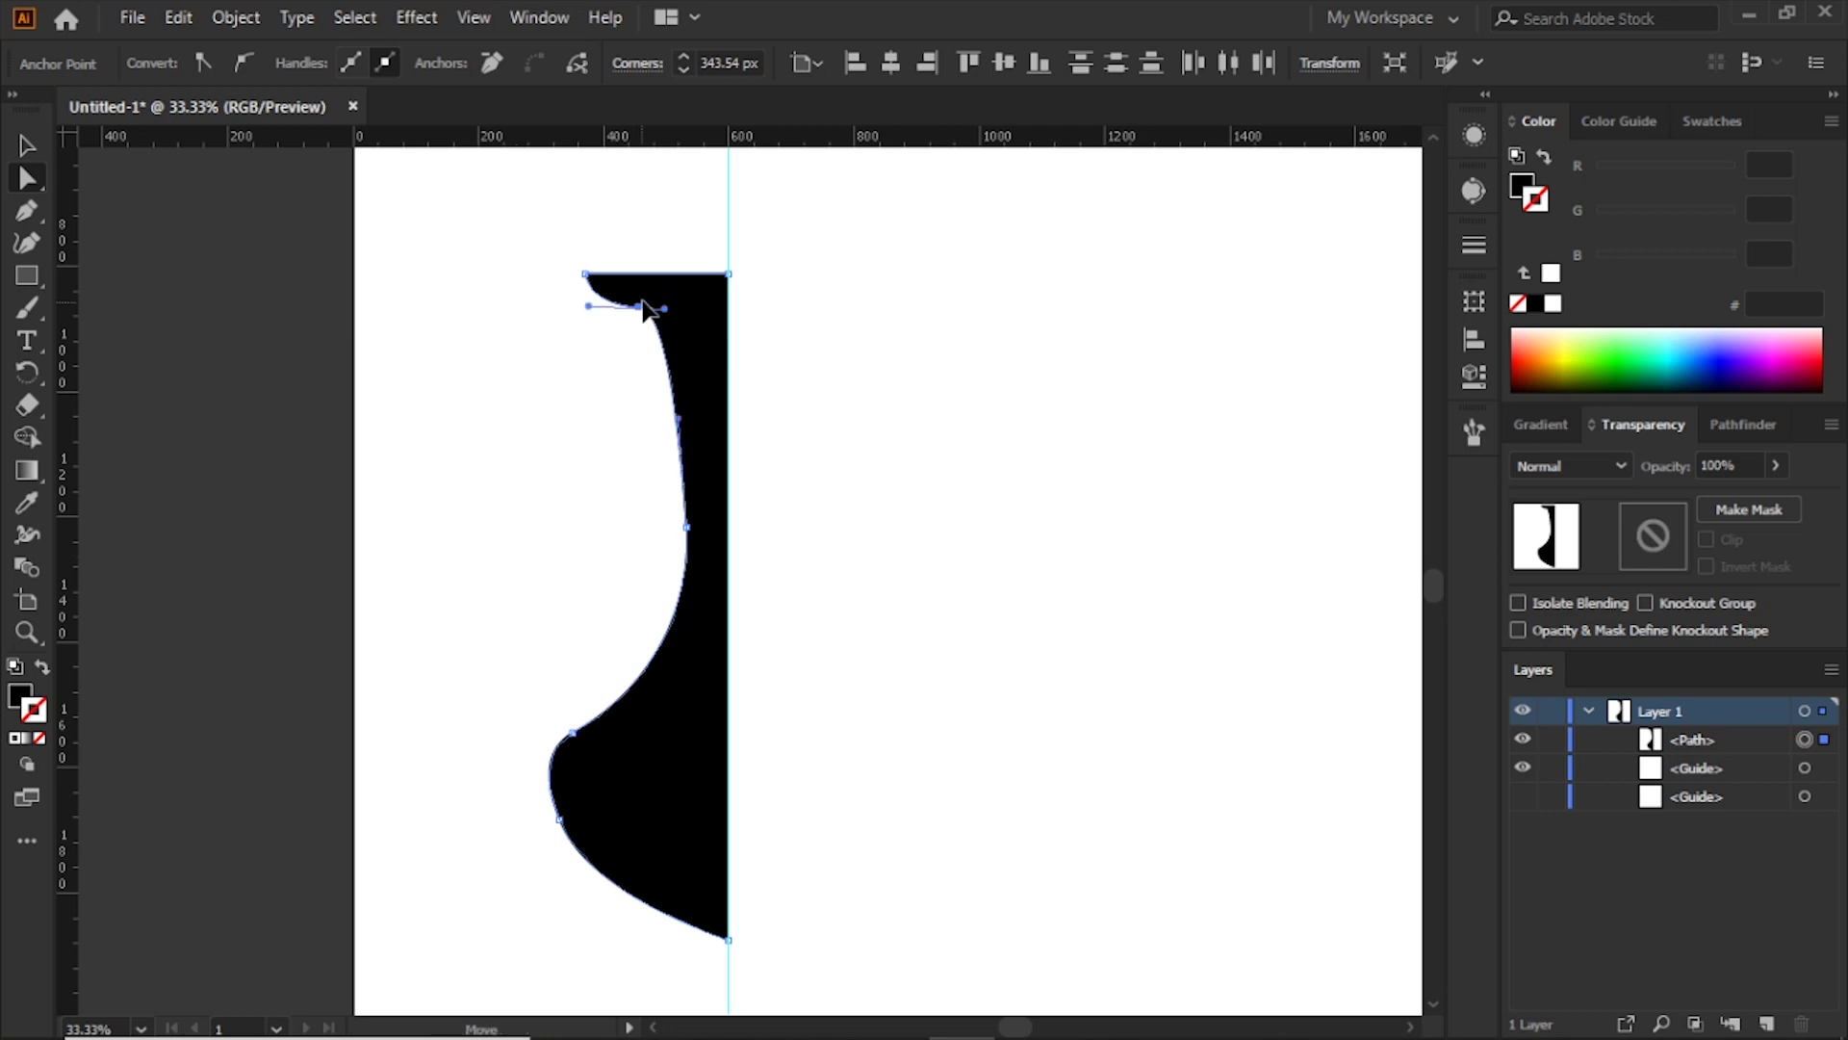
left_click_drag(647, 310, 659, 308)
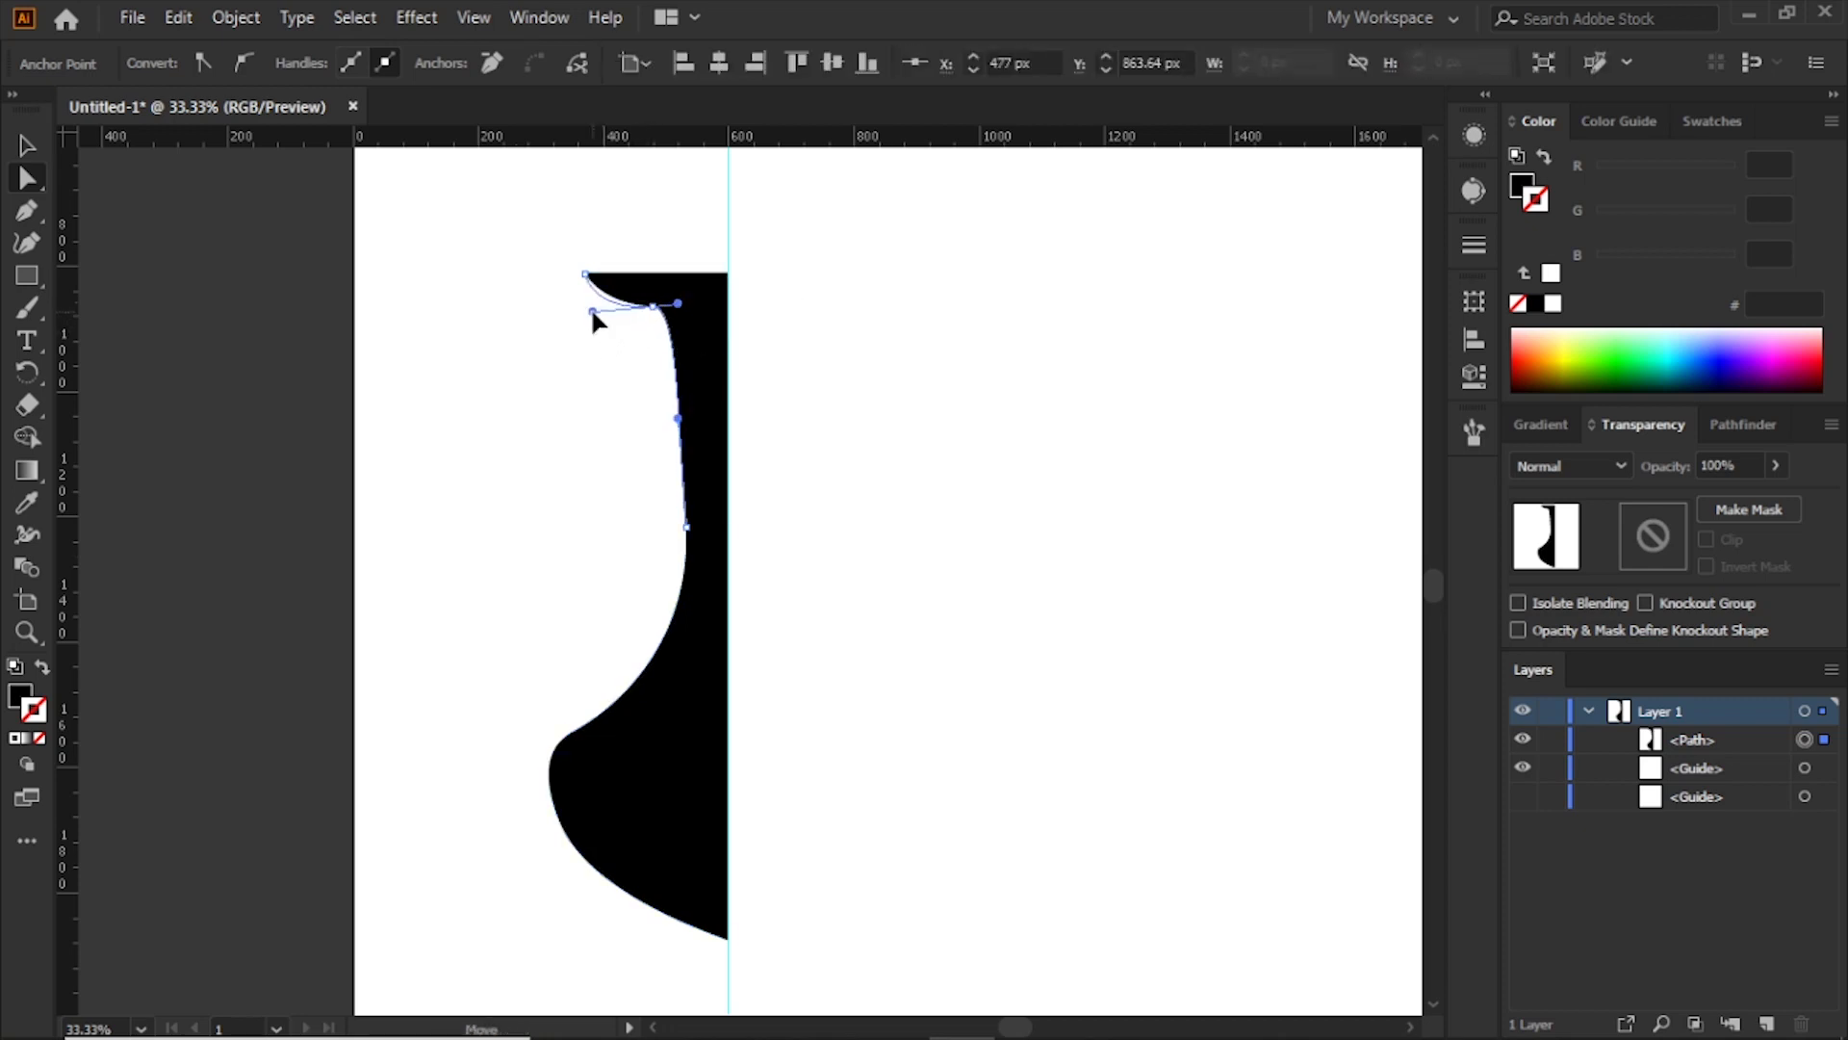
Step: Round the outer corner of the vase lip
left_click_drag(537, 252, 739, 900)
key("ctrl+plus")
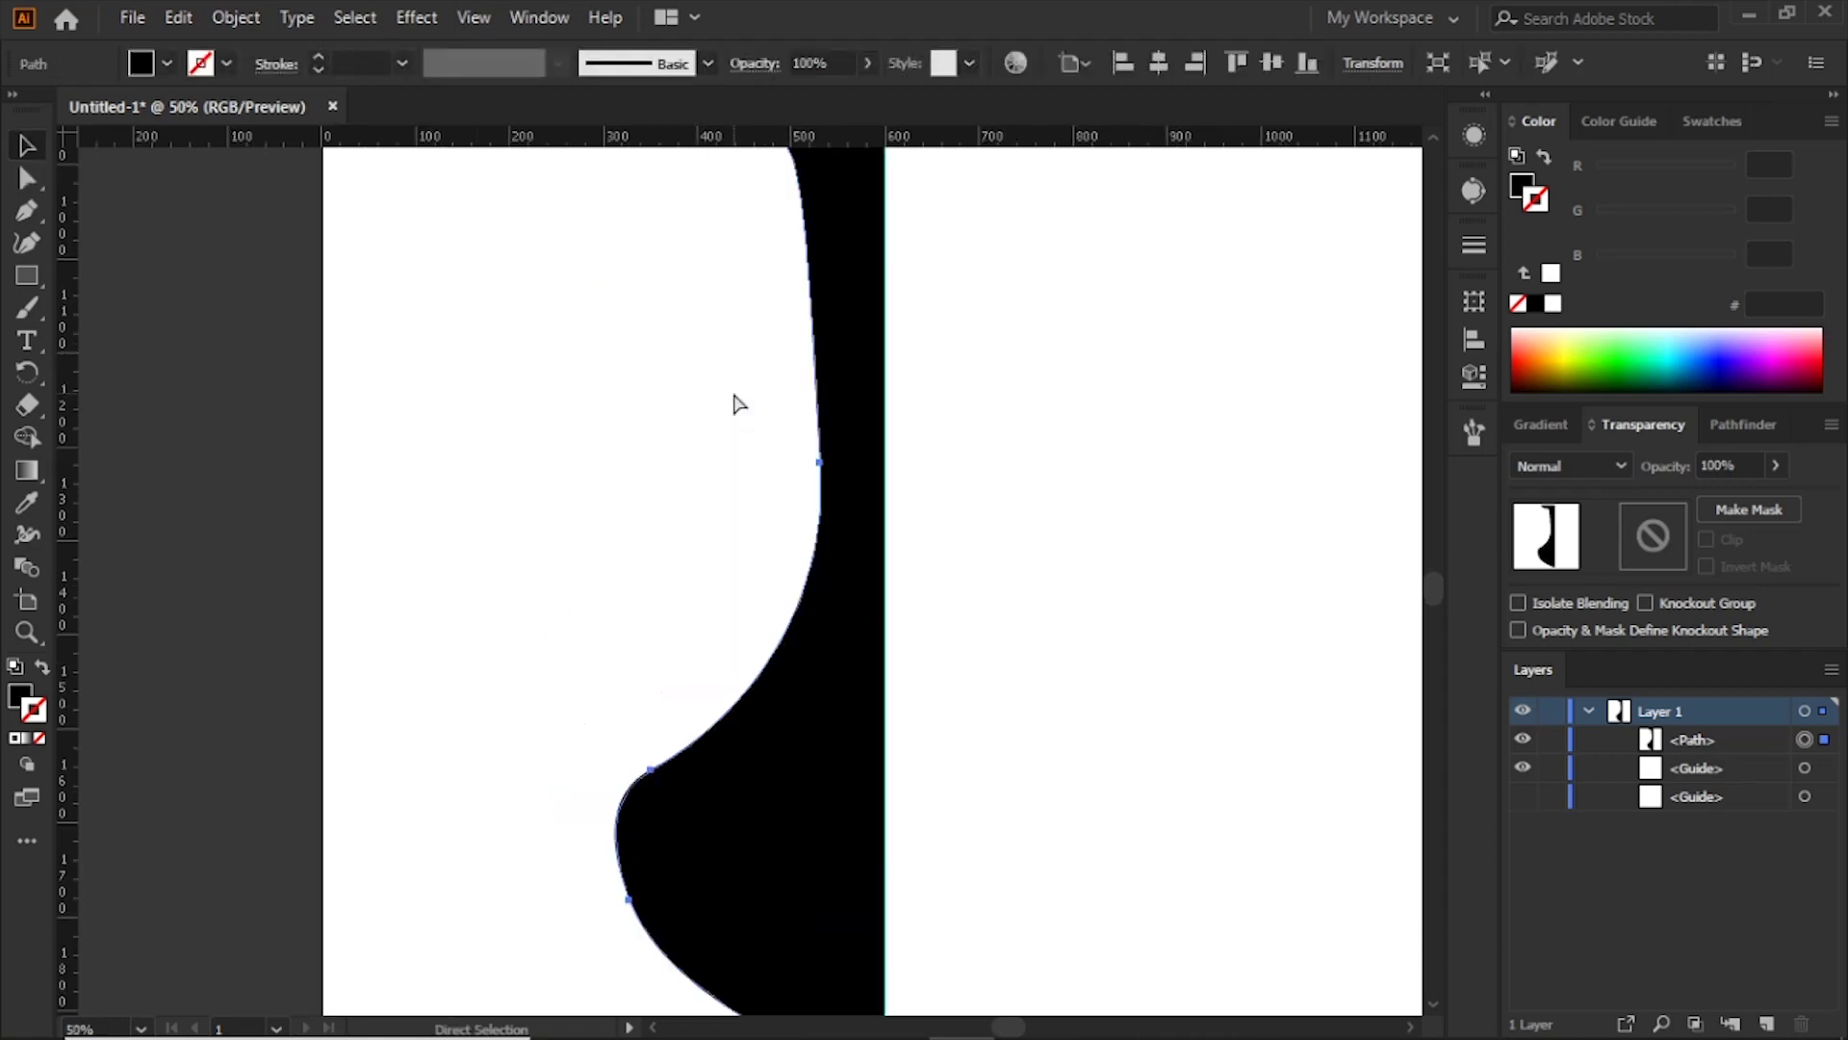
key("ctrl+plus")
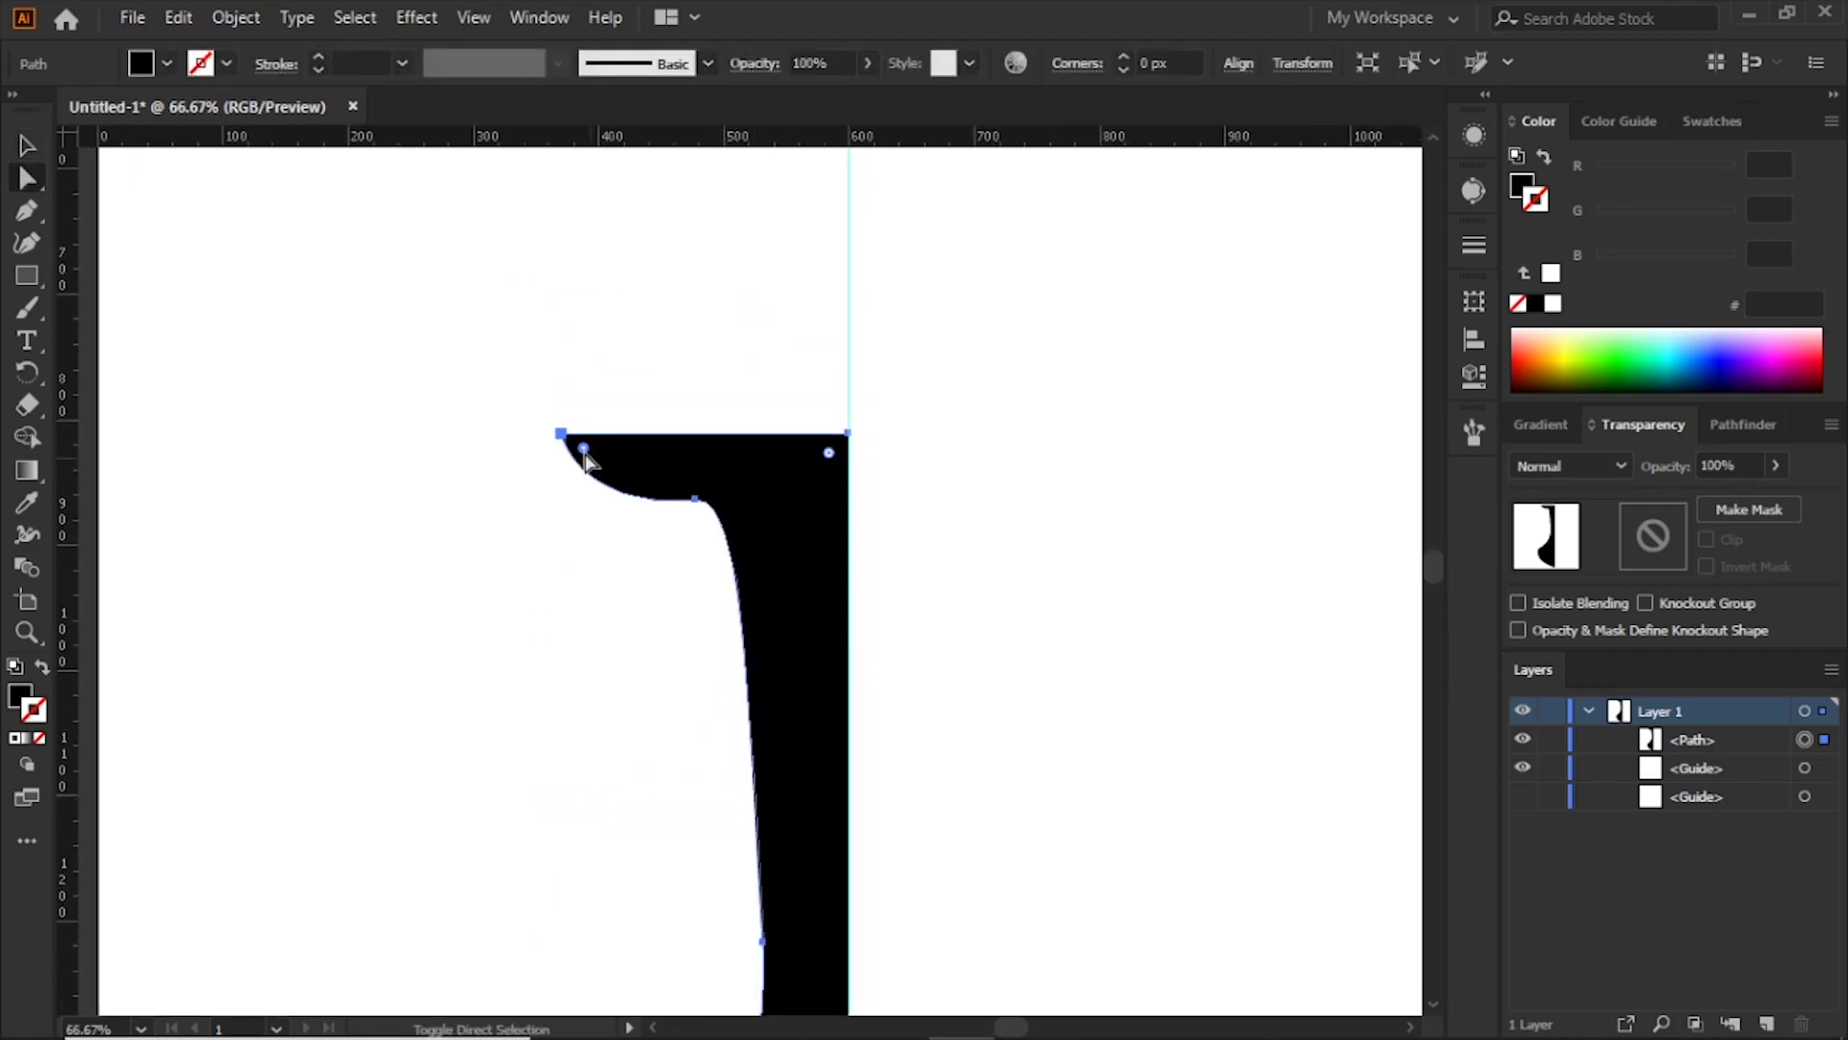
left_click_drag(597, 462, 712, 510)
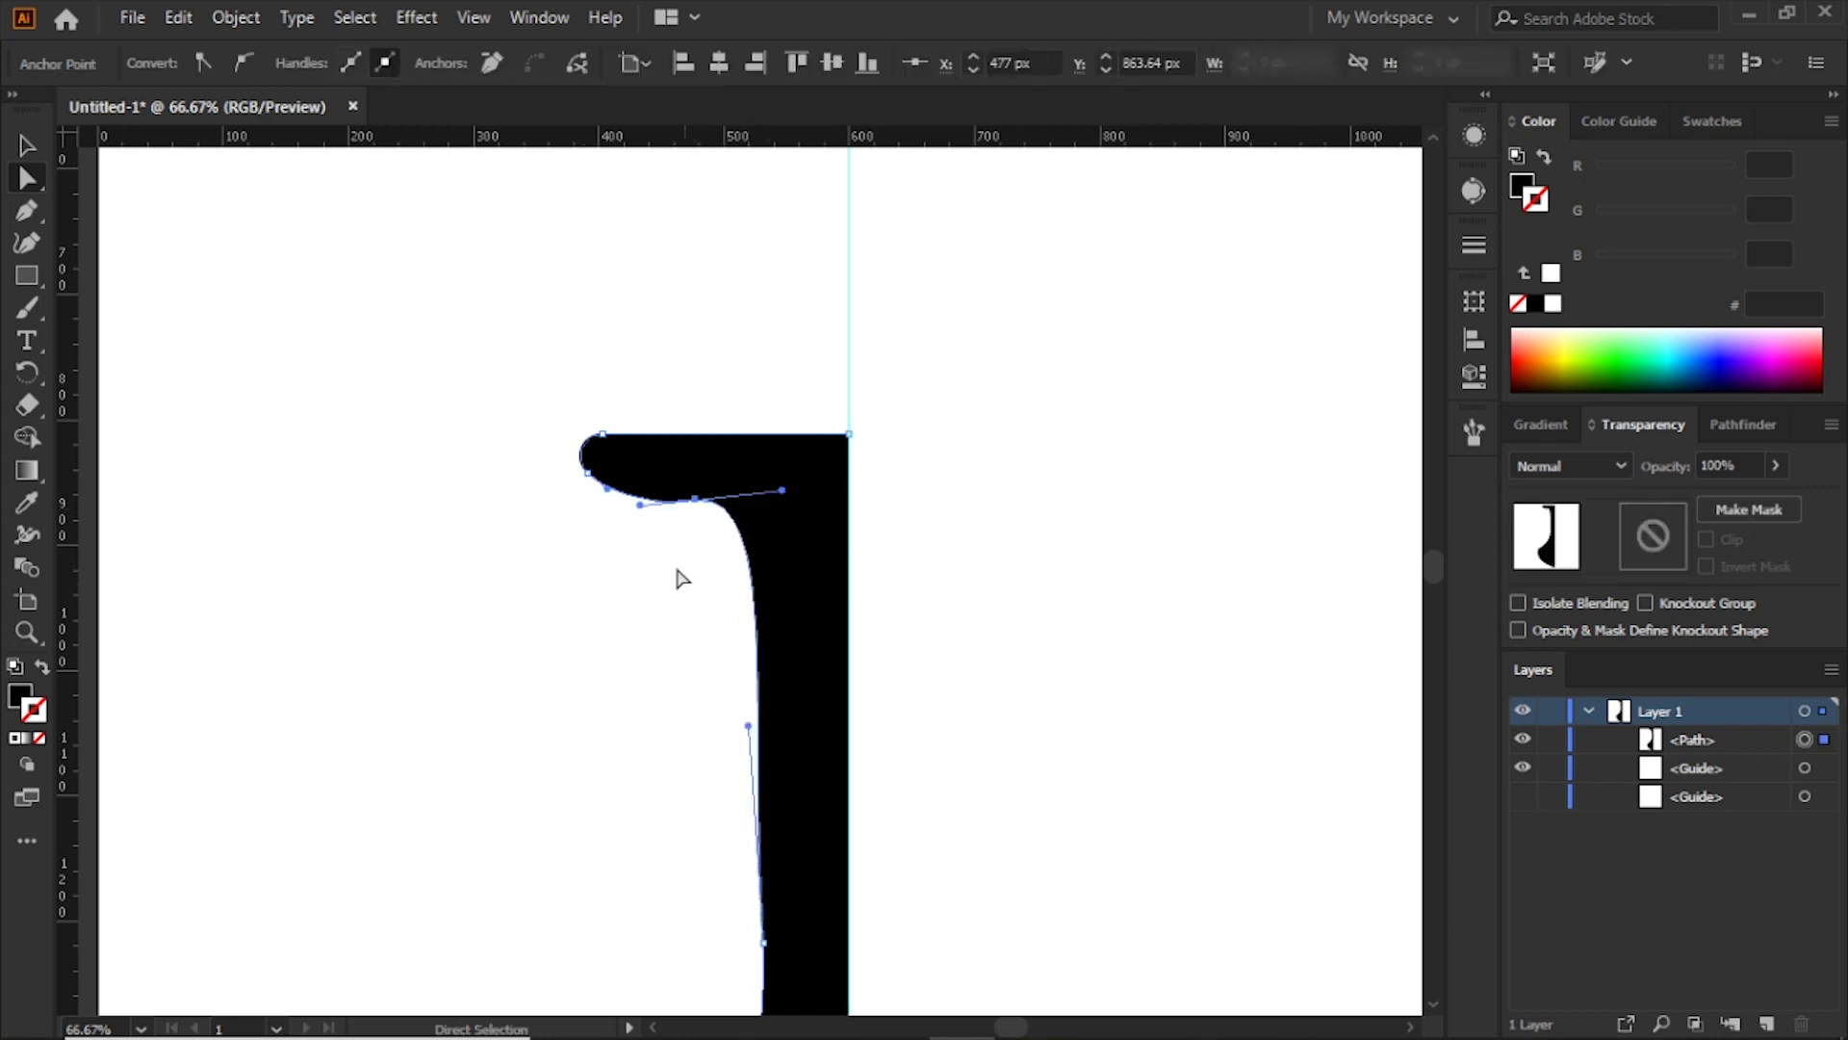
left_click(662, 592)
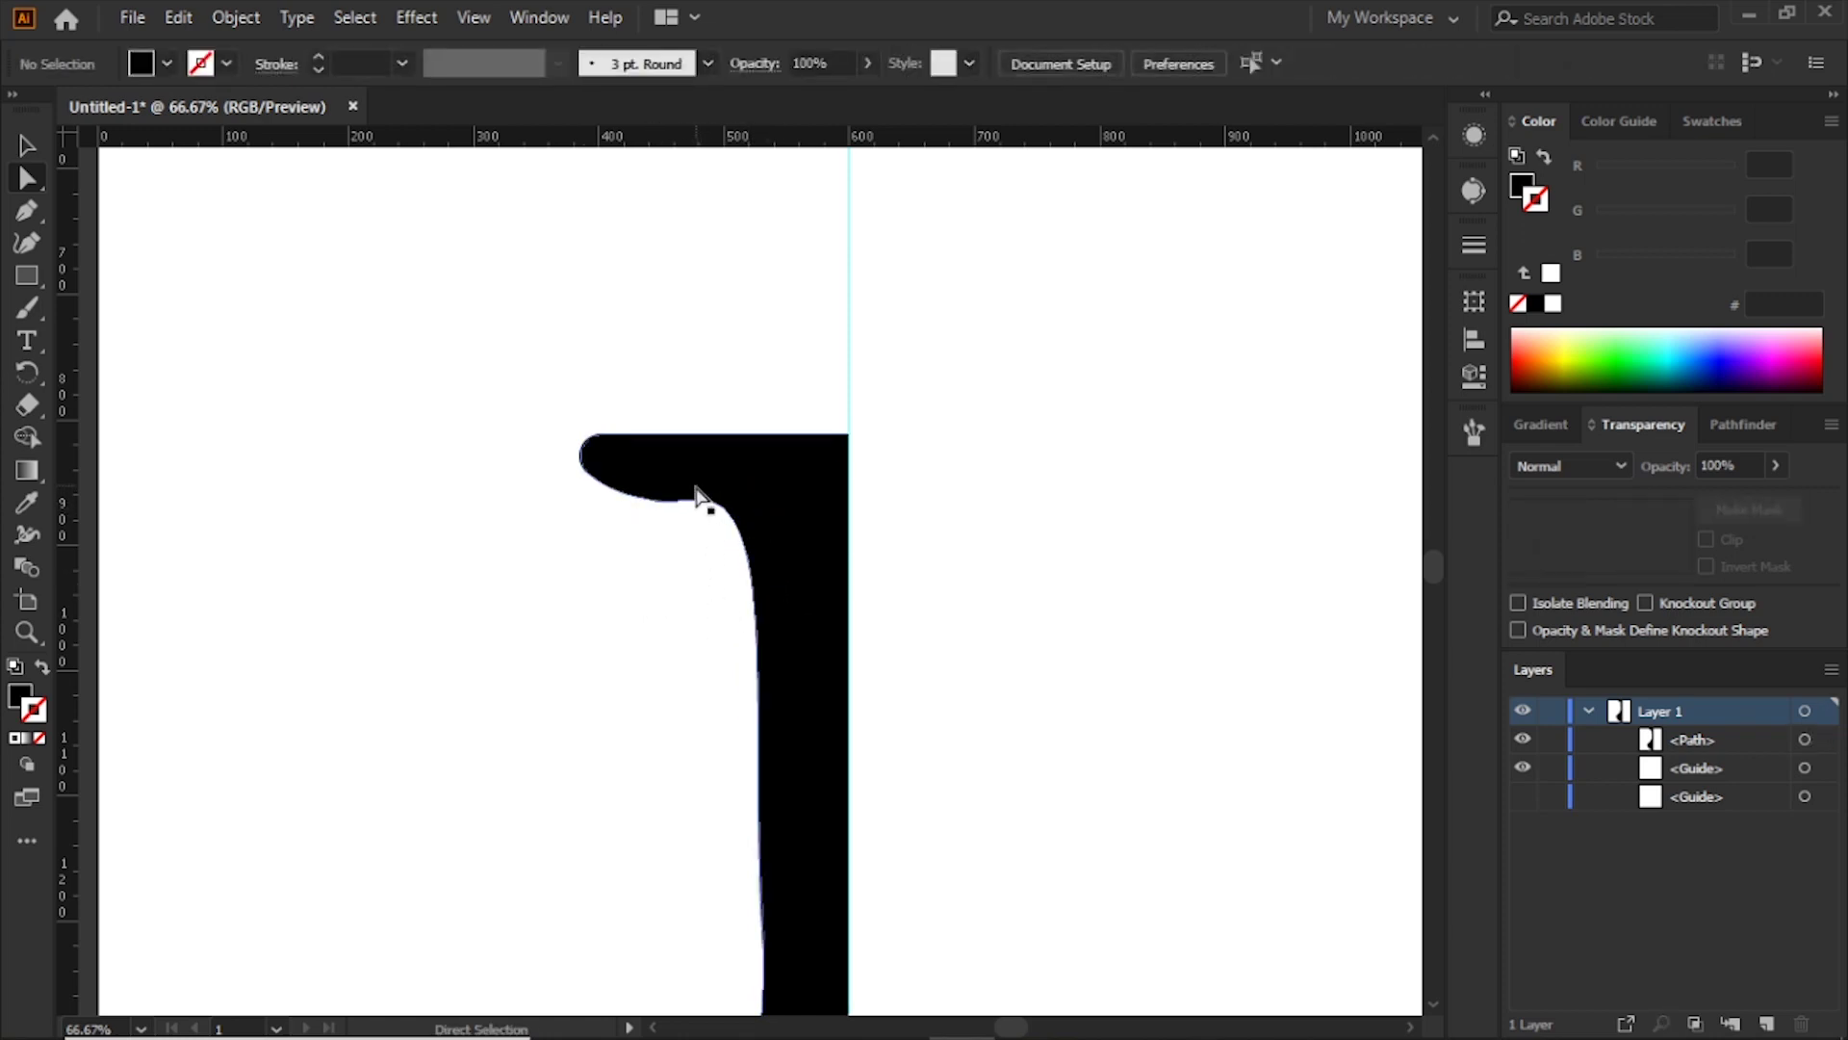
left_click(702, 495)
left_click(672, 542)
Step: Smooth the curve of the vase neck
left_click_drag(611, 693, 739, 602)
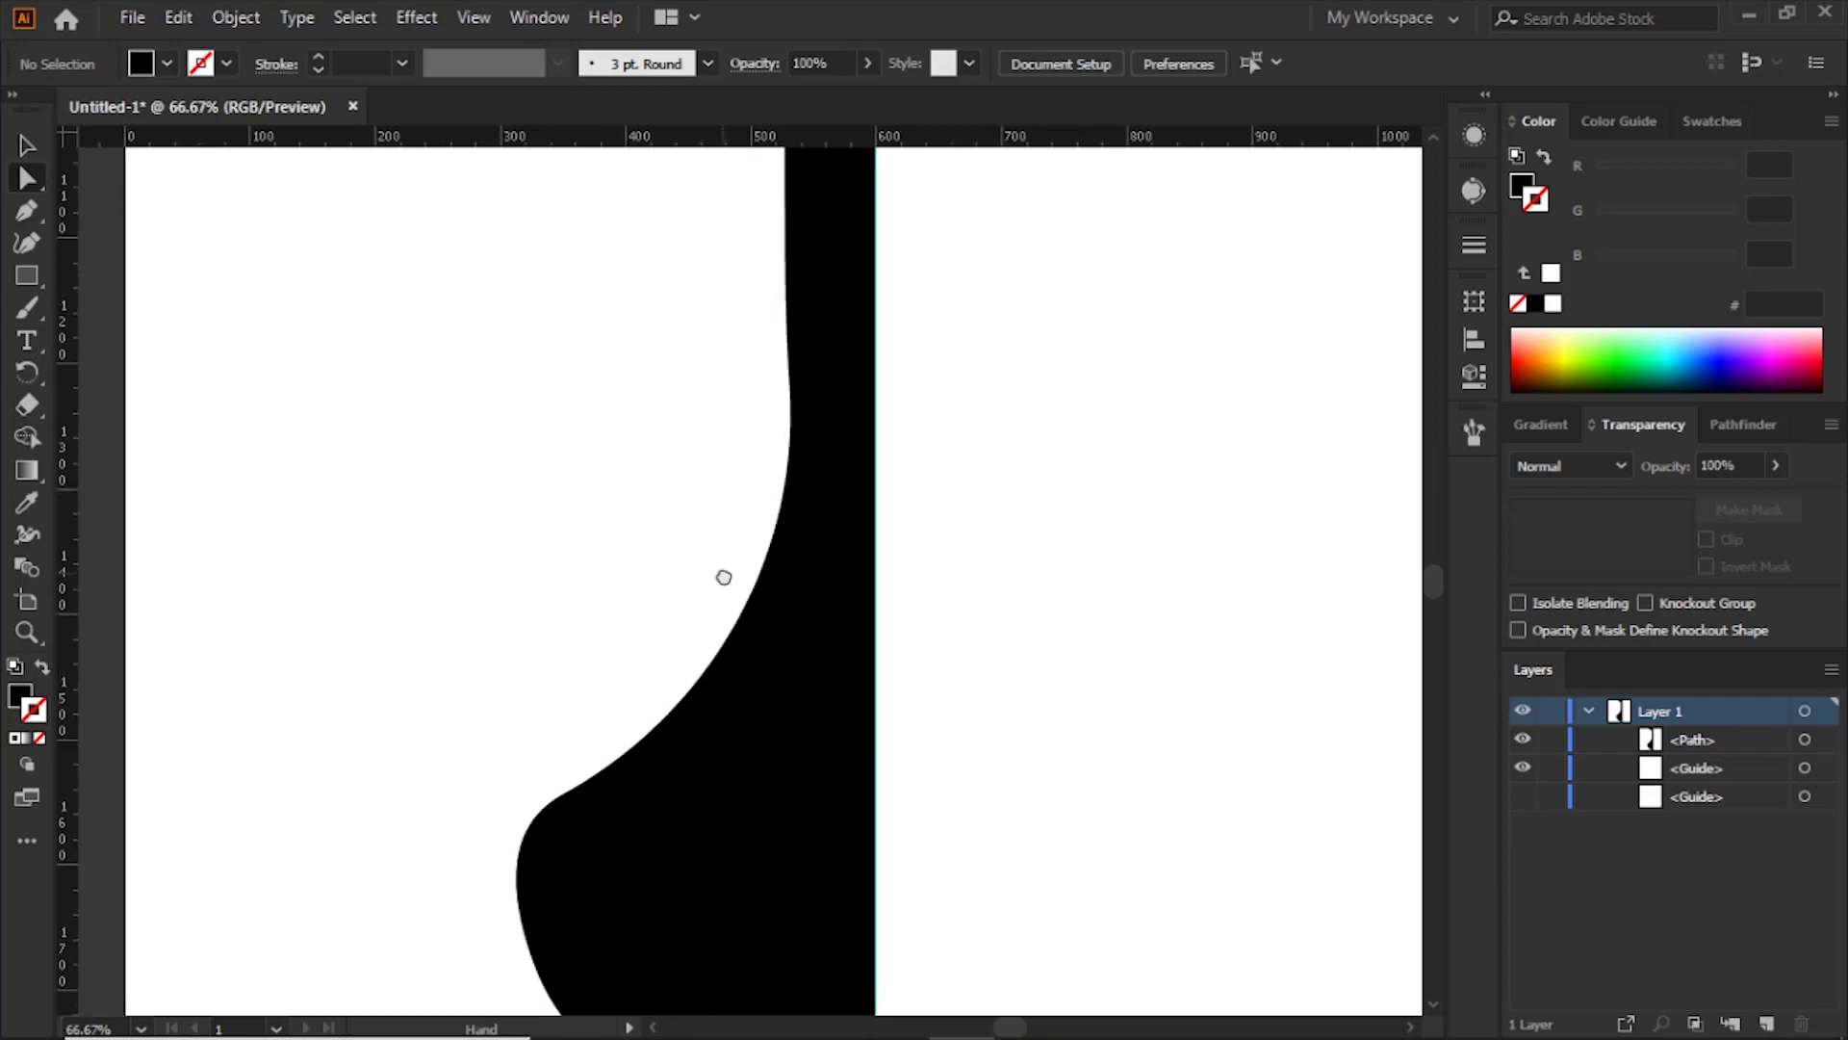
left_click(824, 679)
scroll(820, 712, "up", 3)
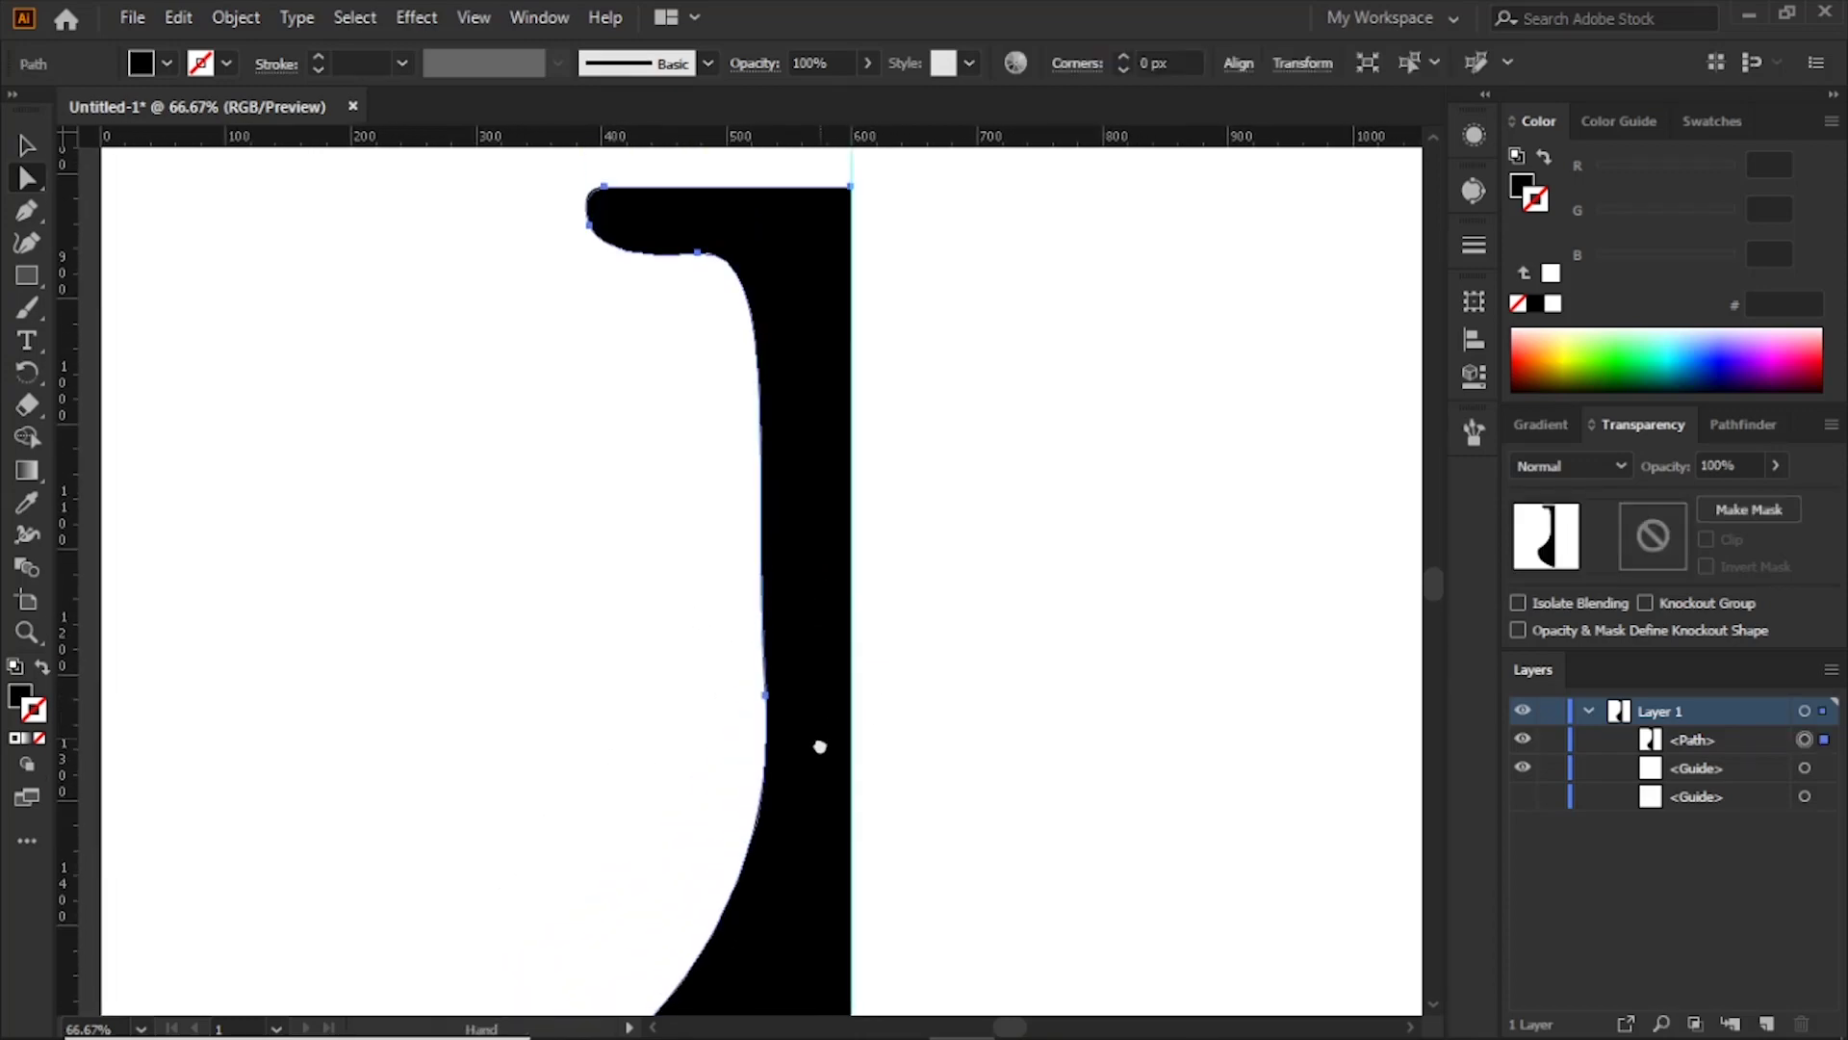
left_click_drag(762, 699, 759, 704)
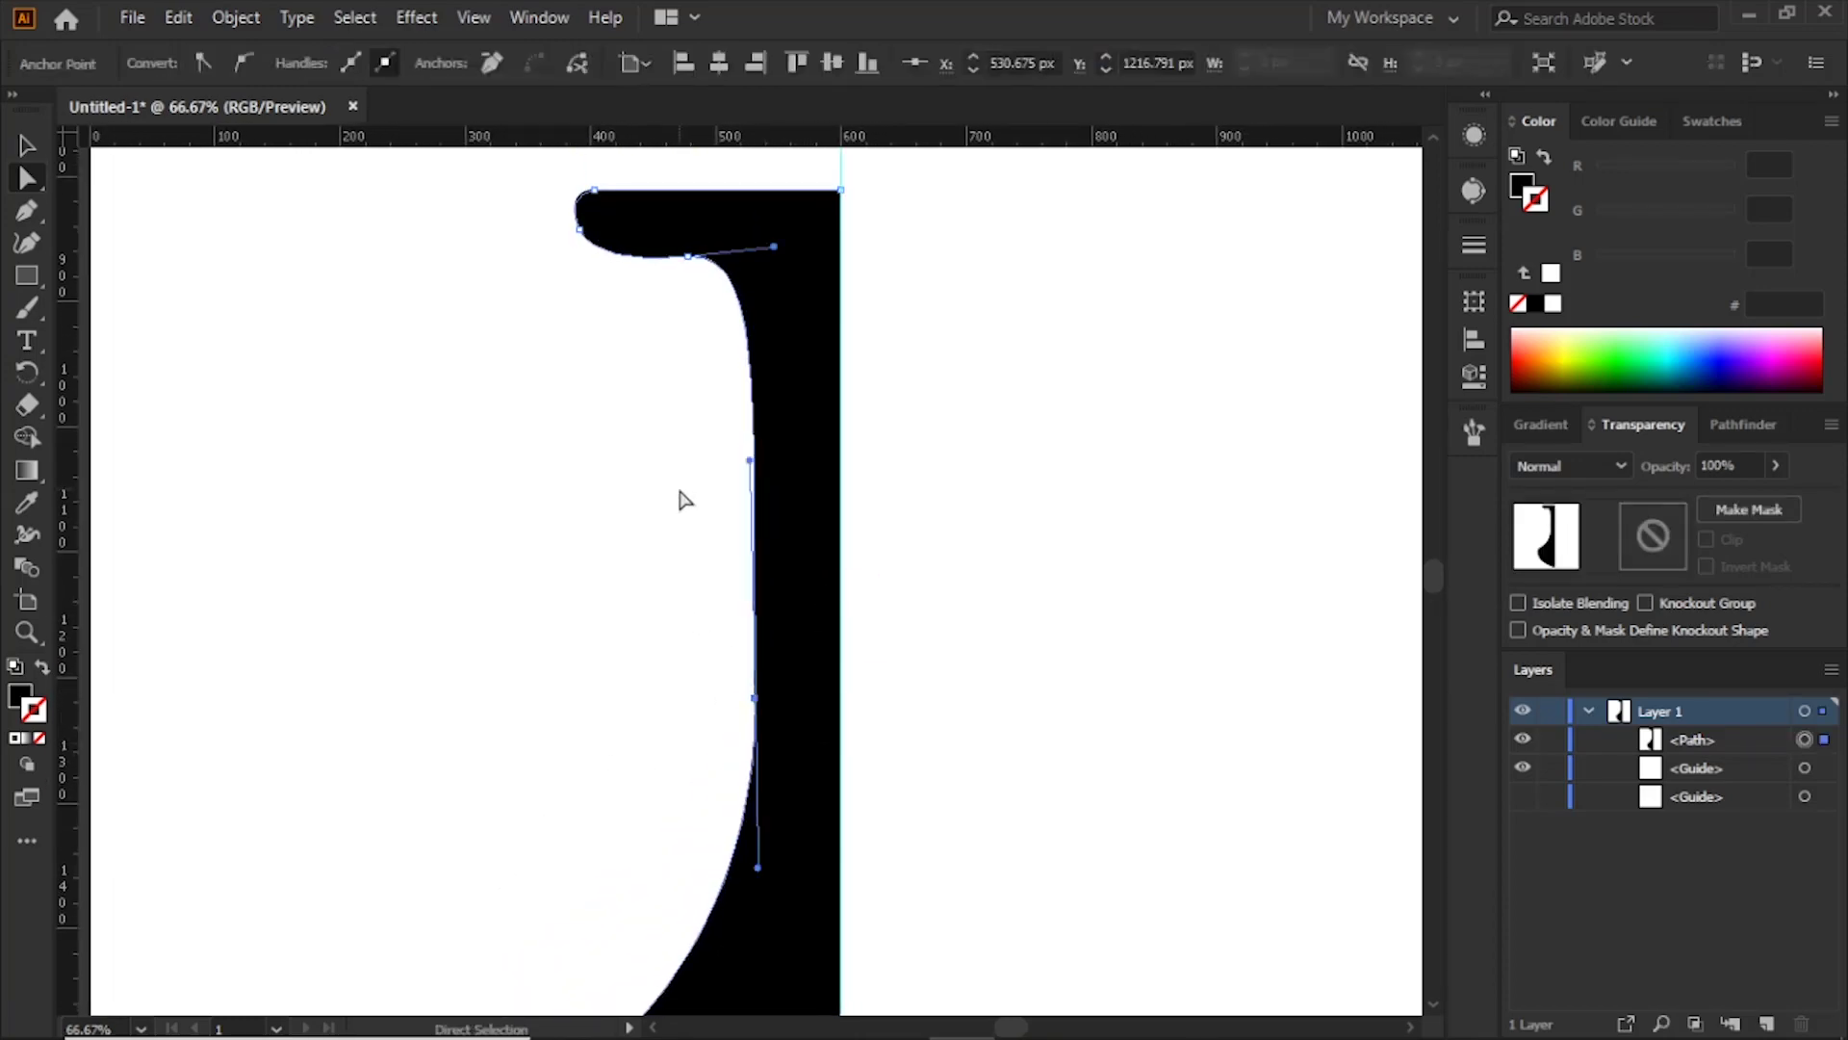
left_click(703, 525)
left_click_drag(642, 720, 718, 462)
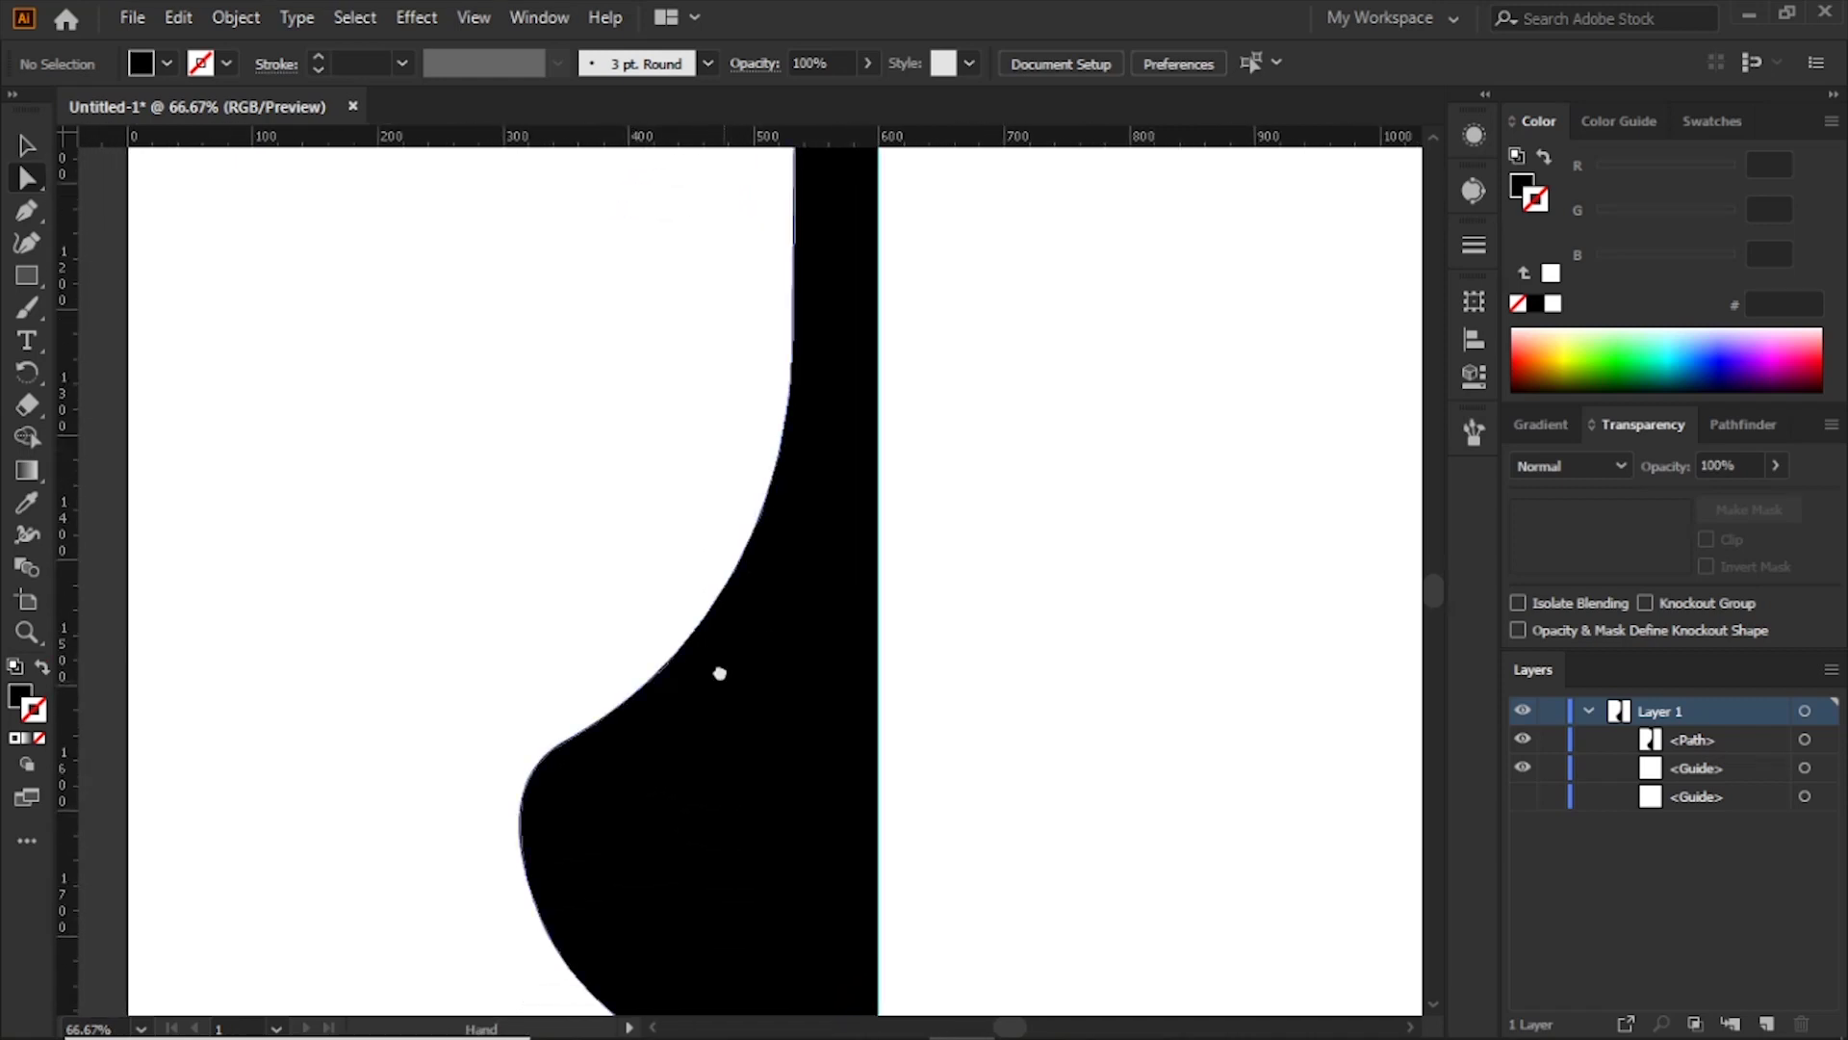
left_click_drag(722, 671, 721, 569)
Step: Adjust the bowl's upper anchor, then select the whole half-vase and fit the artboard
left_click(708, 687)
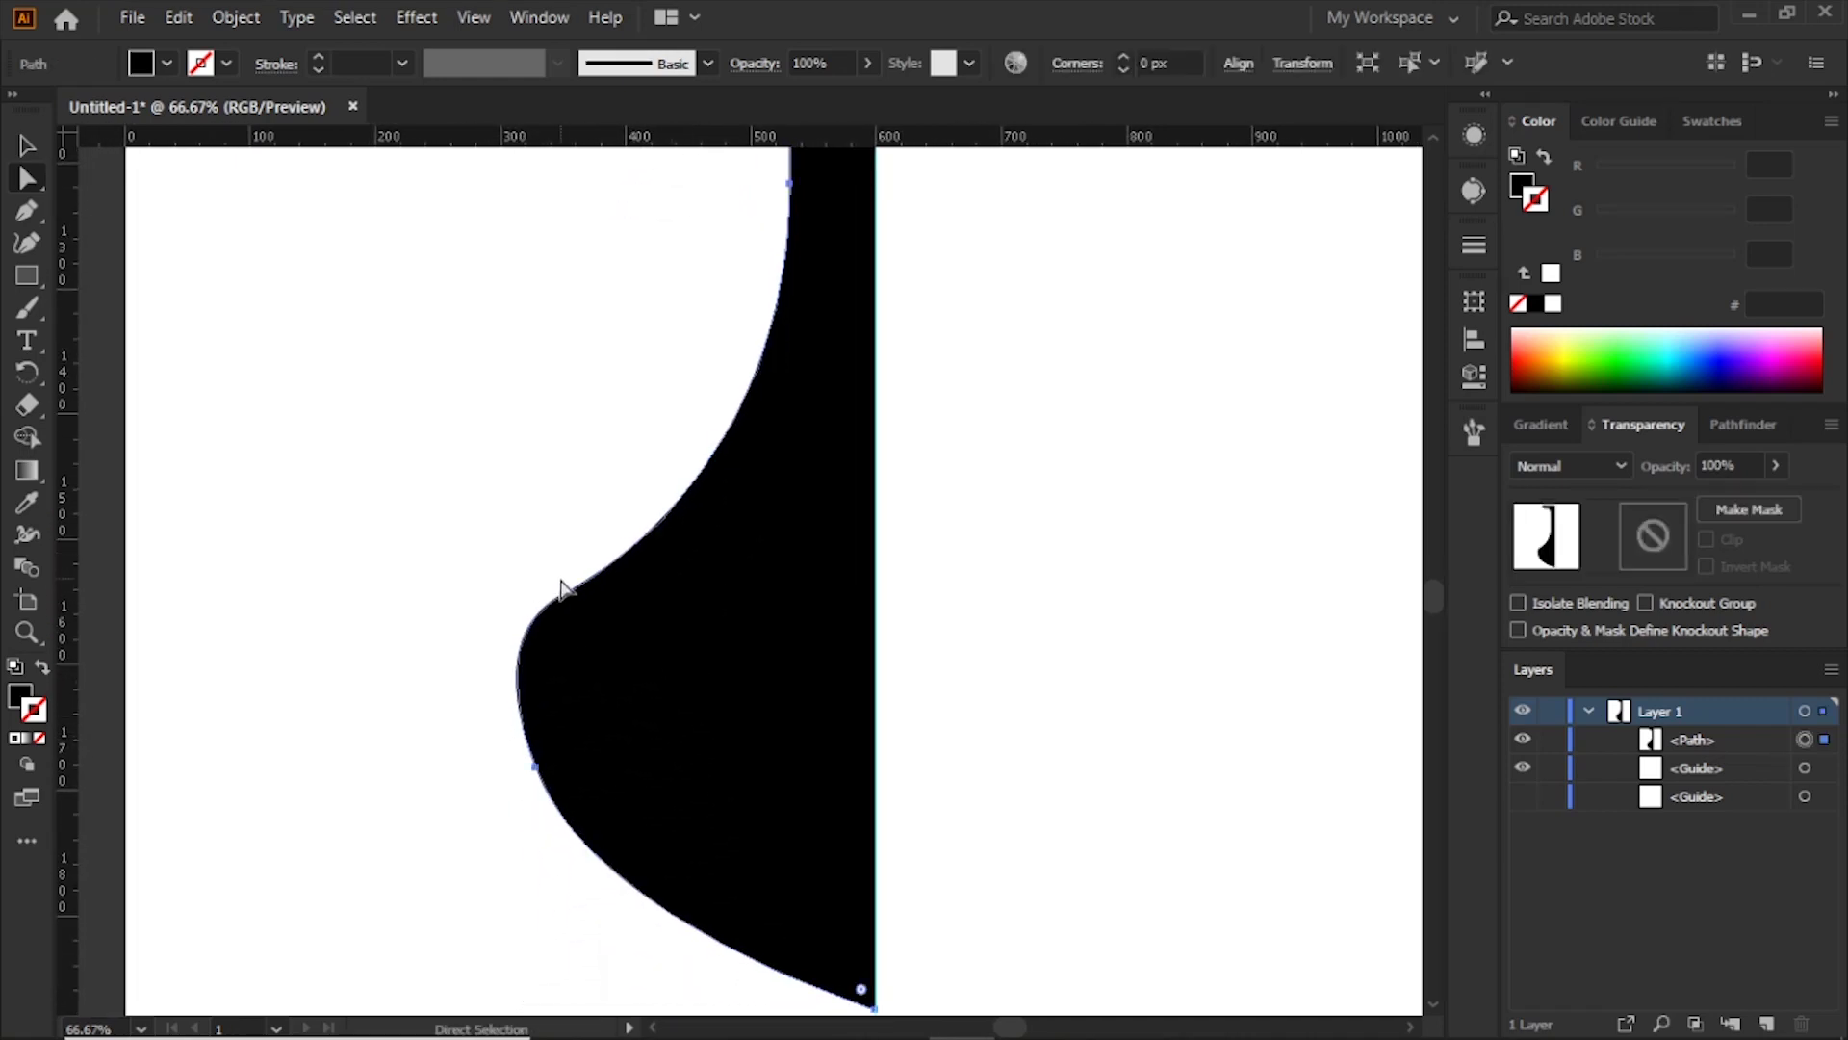
left_click(563, 592)
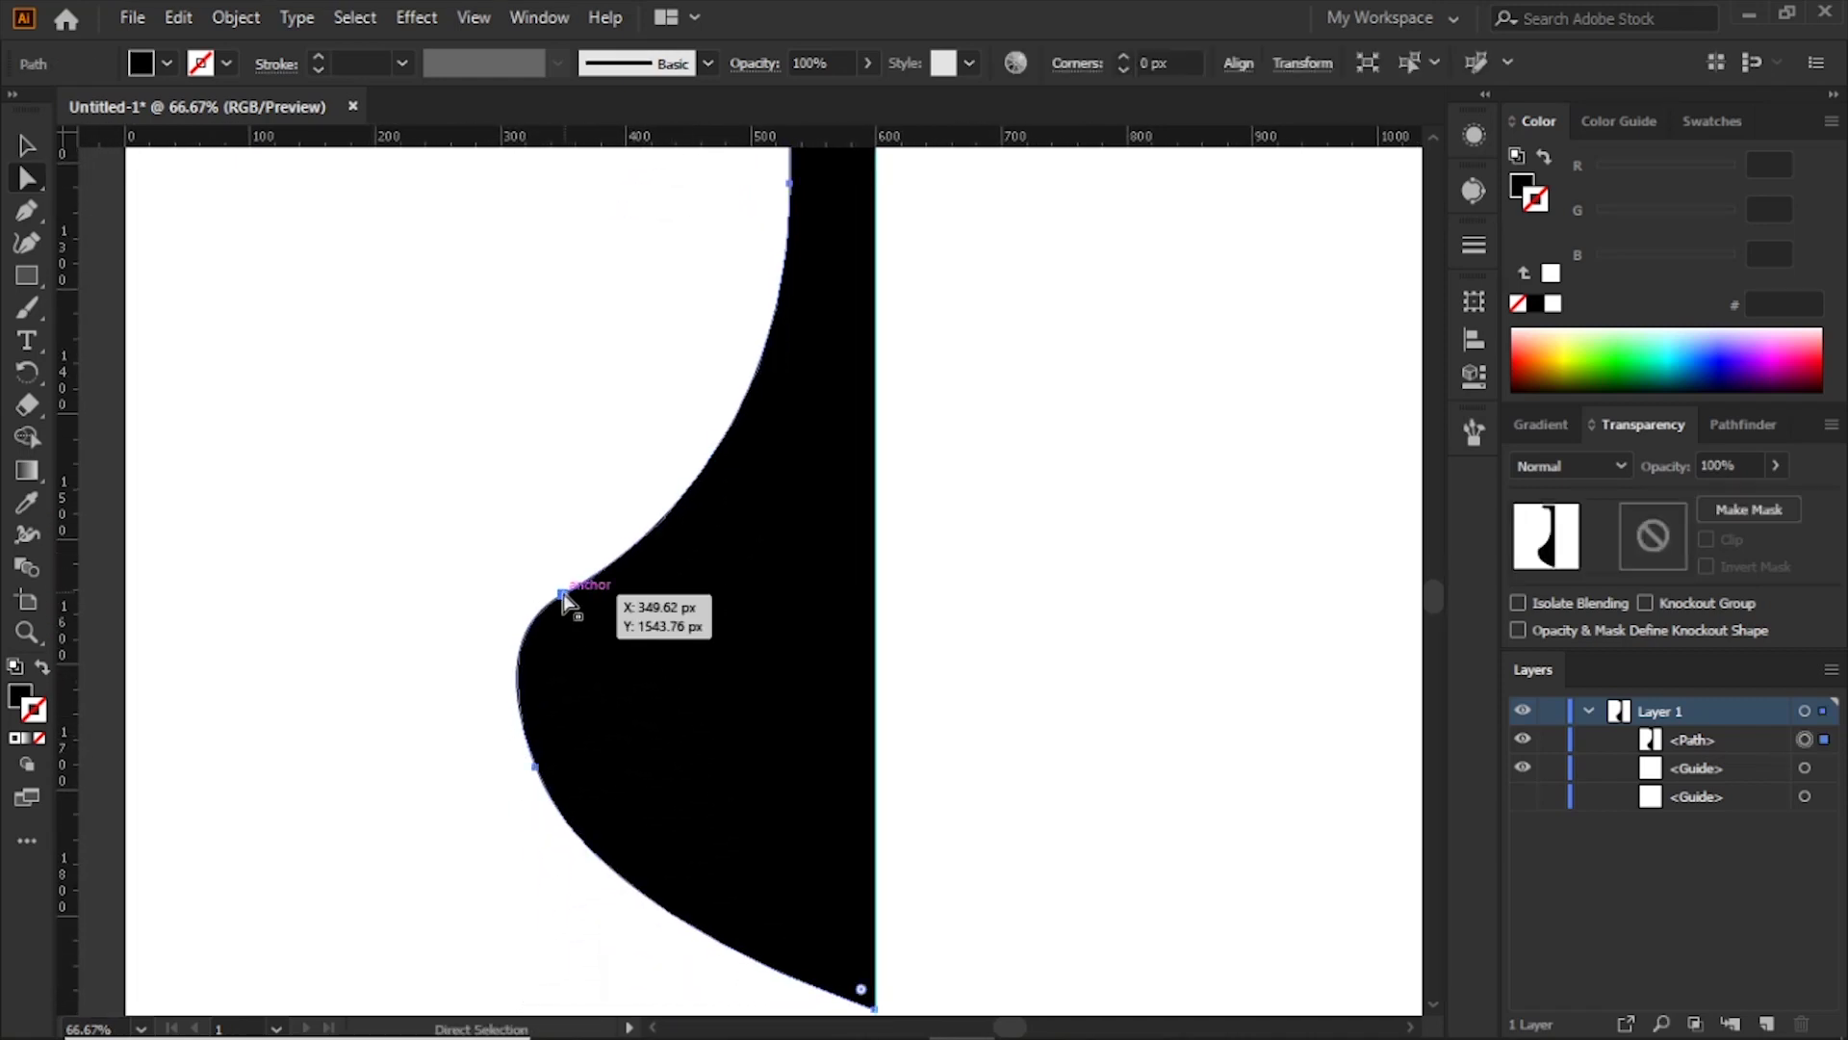
left_click(597, 456)
key("v")
left_click(630, 588)
key("ctrl+0")
Step: Make a vertically reflected copy of the half-vase and move it against the guide
right_click(556, 820)
mouse_move(637, 639)
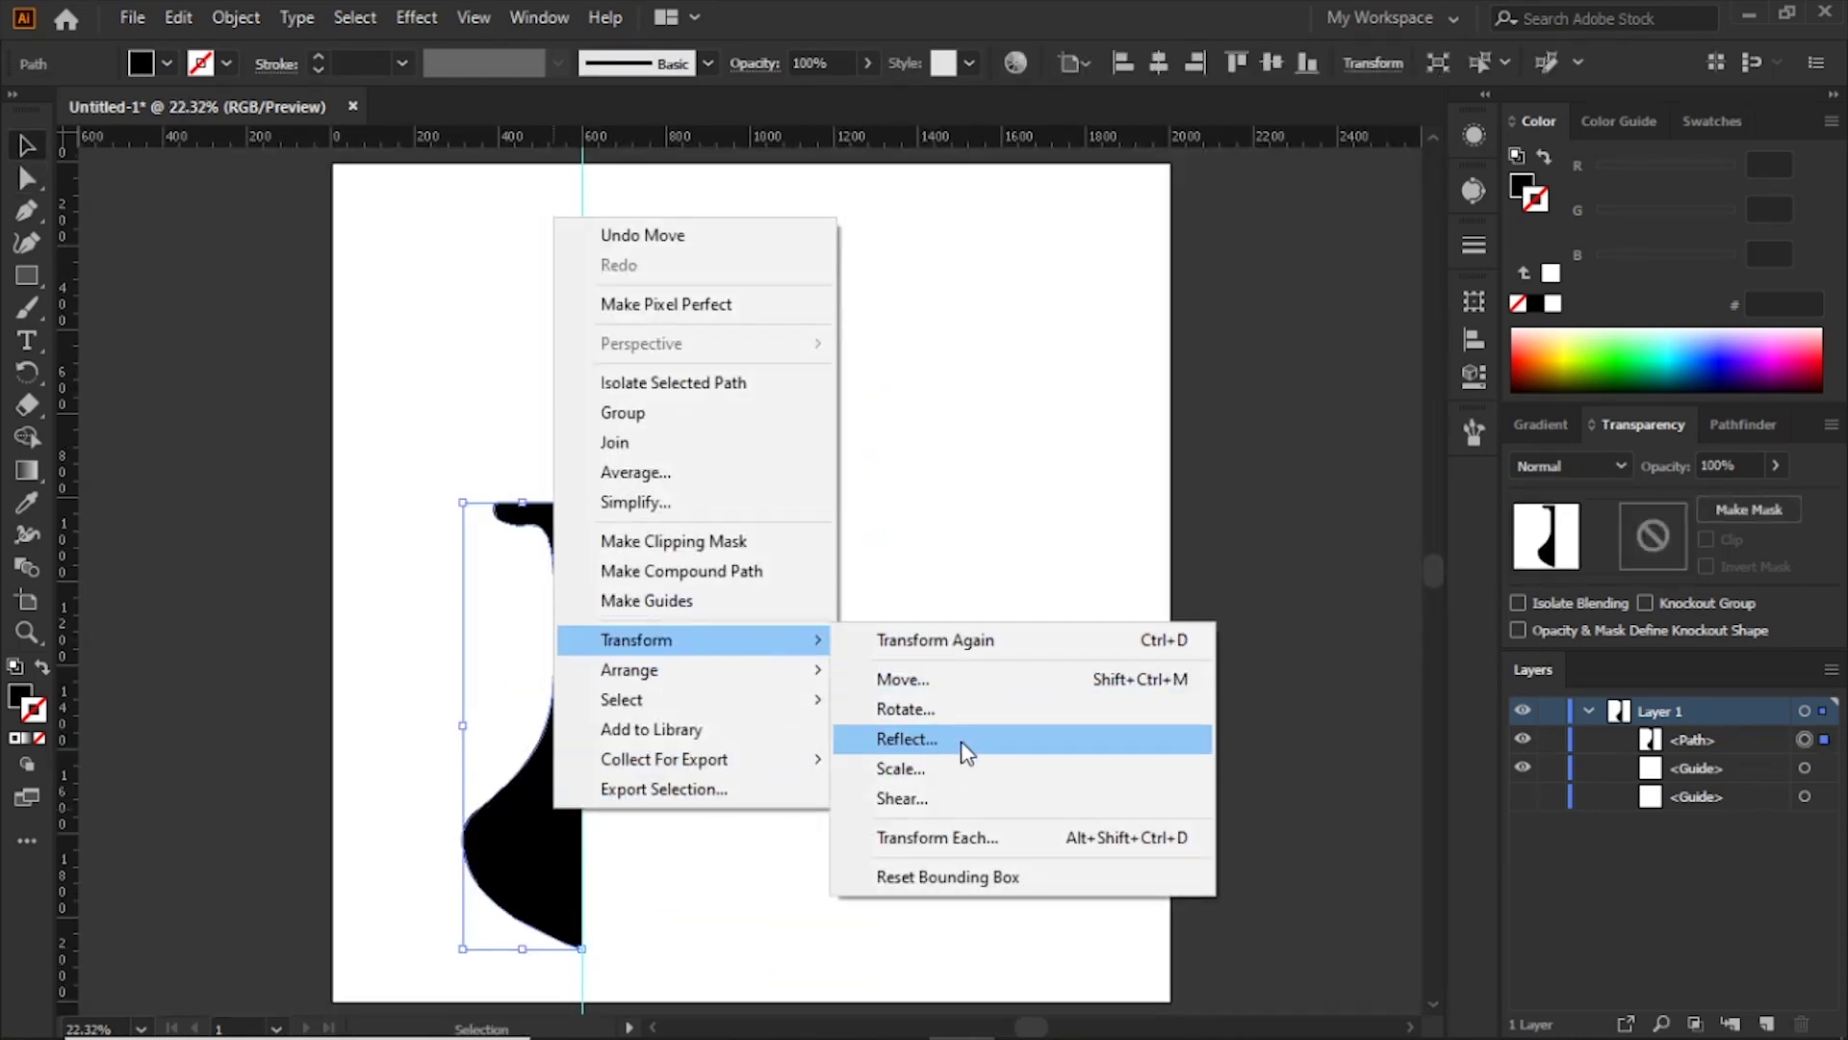
left_click(972, 749)
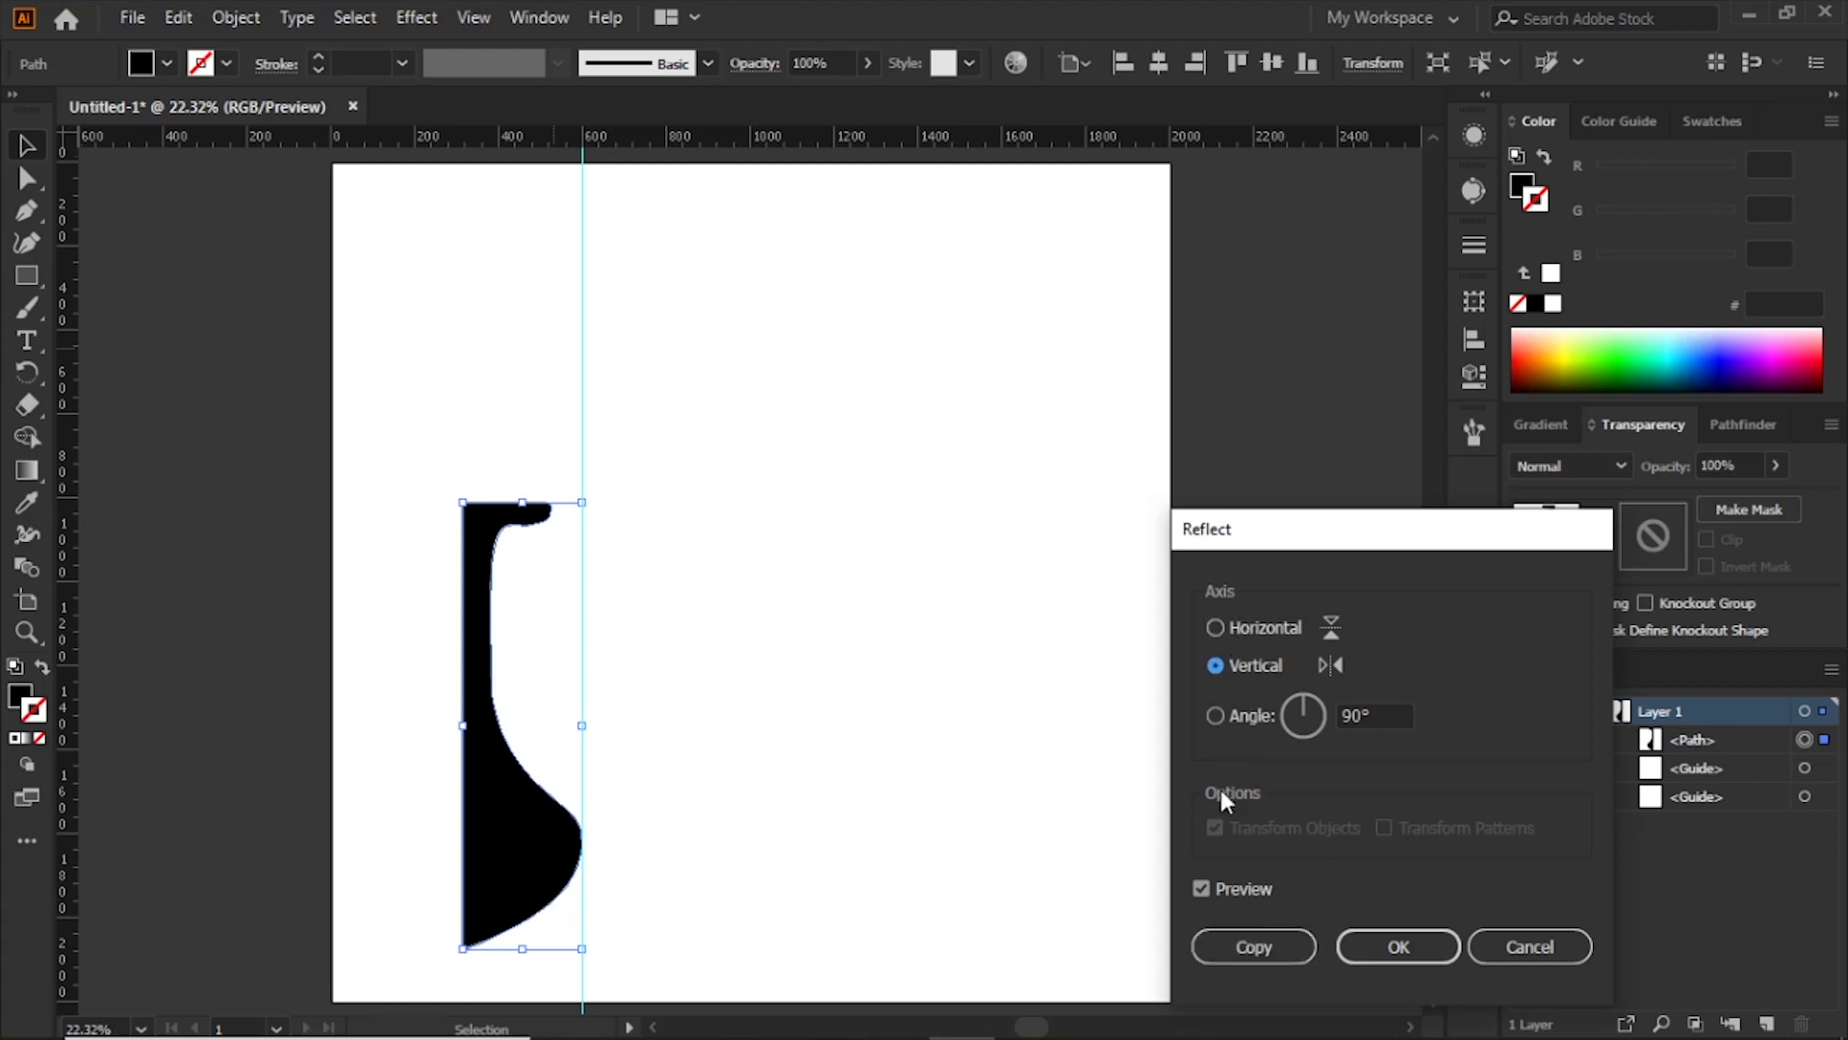
left_click(1246, 940)
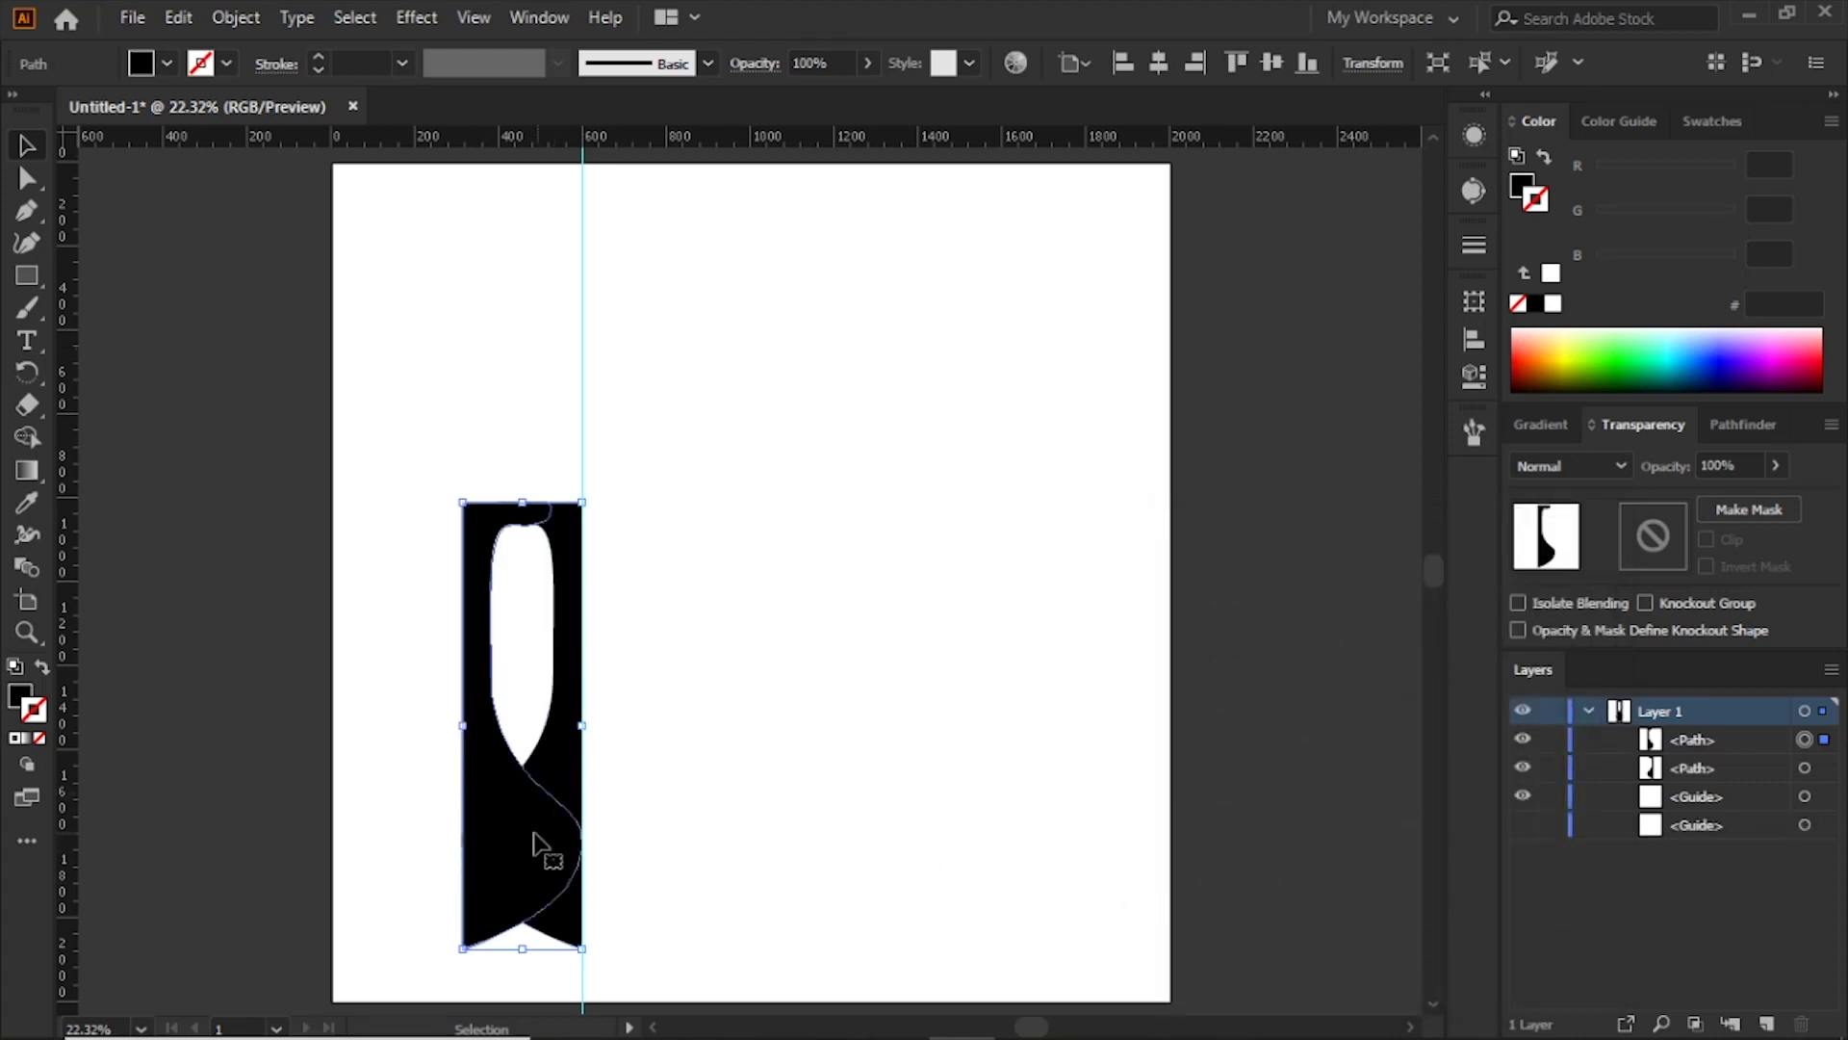
left_click_drag(533, 833, 653, 843)
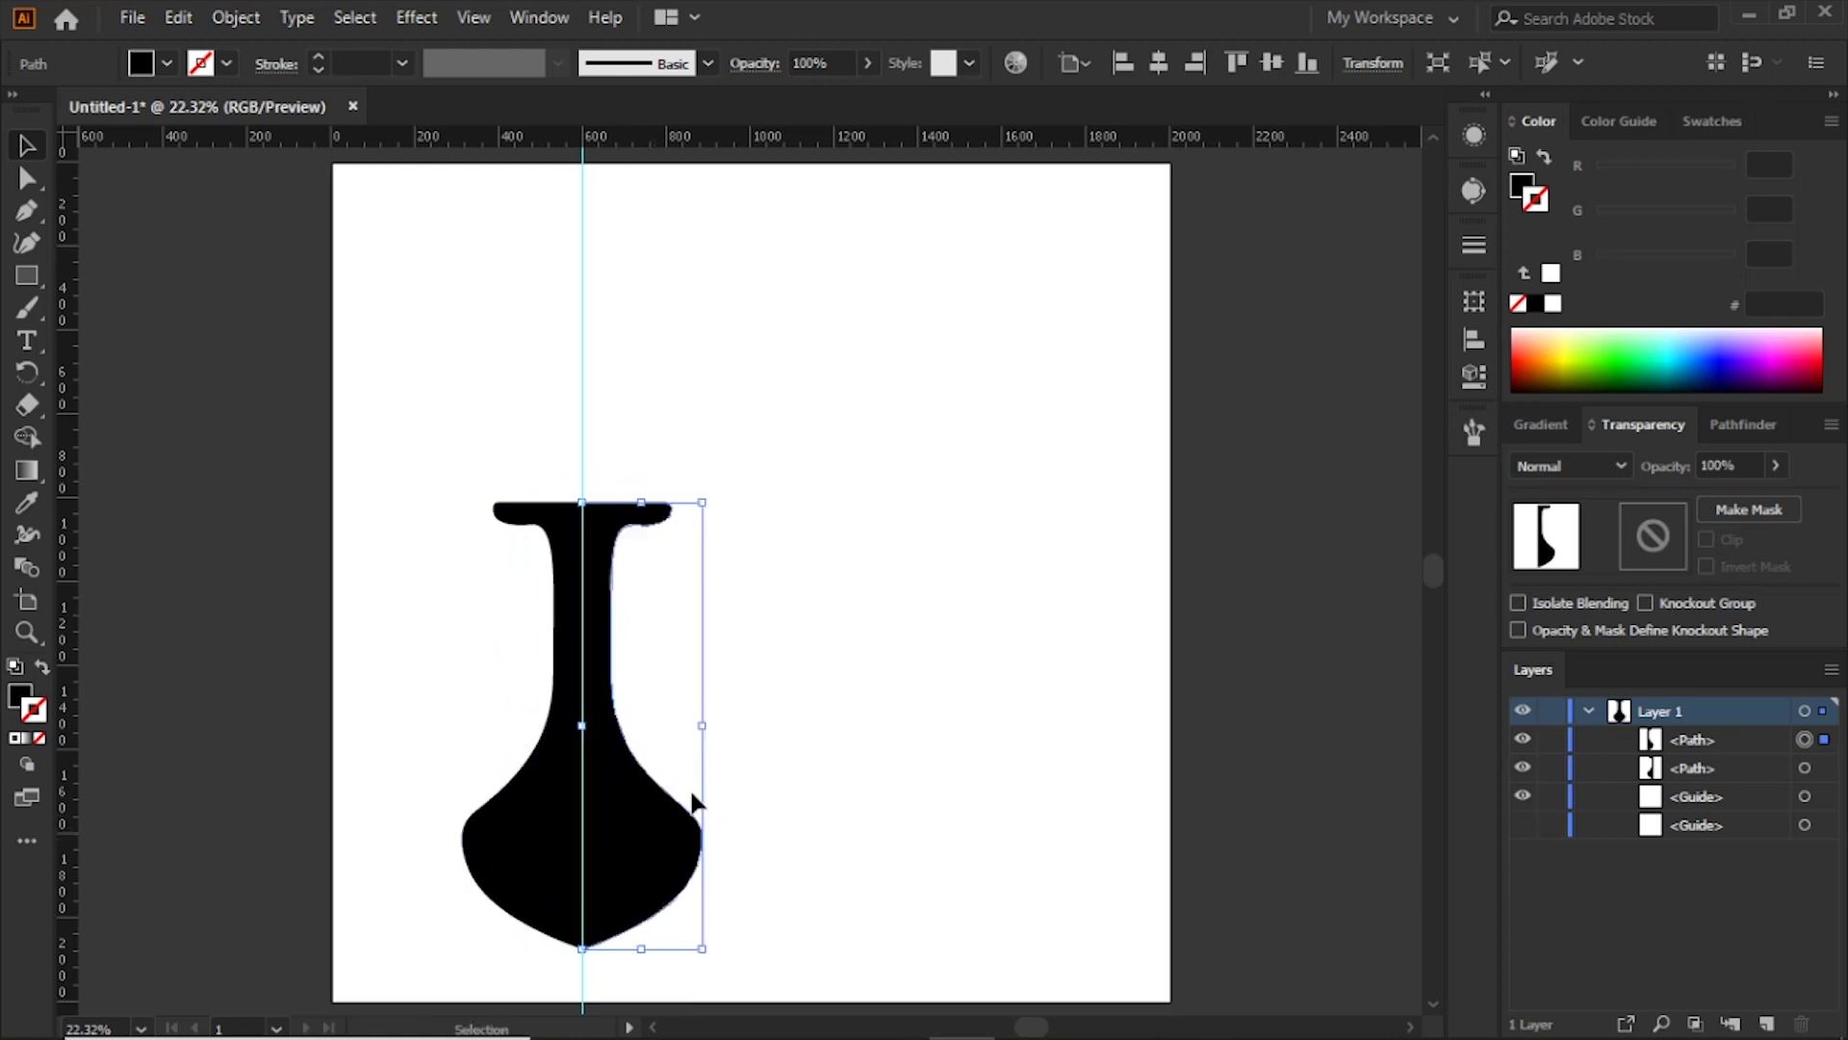
Step: Select both vase halves and group them
left_click(839, 681)
left_click_drag(482, 495, 748, 760)
key("ctrl+g")
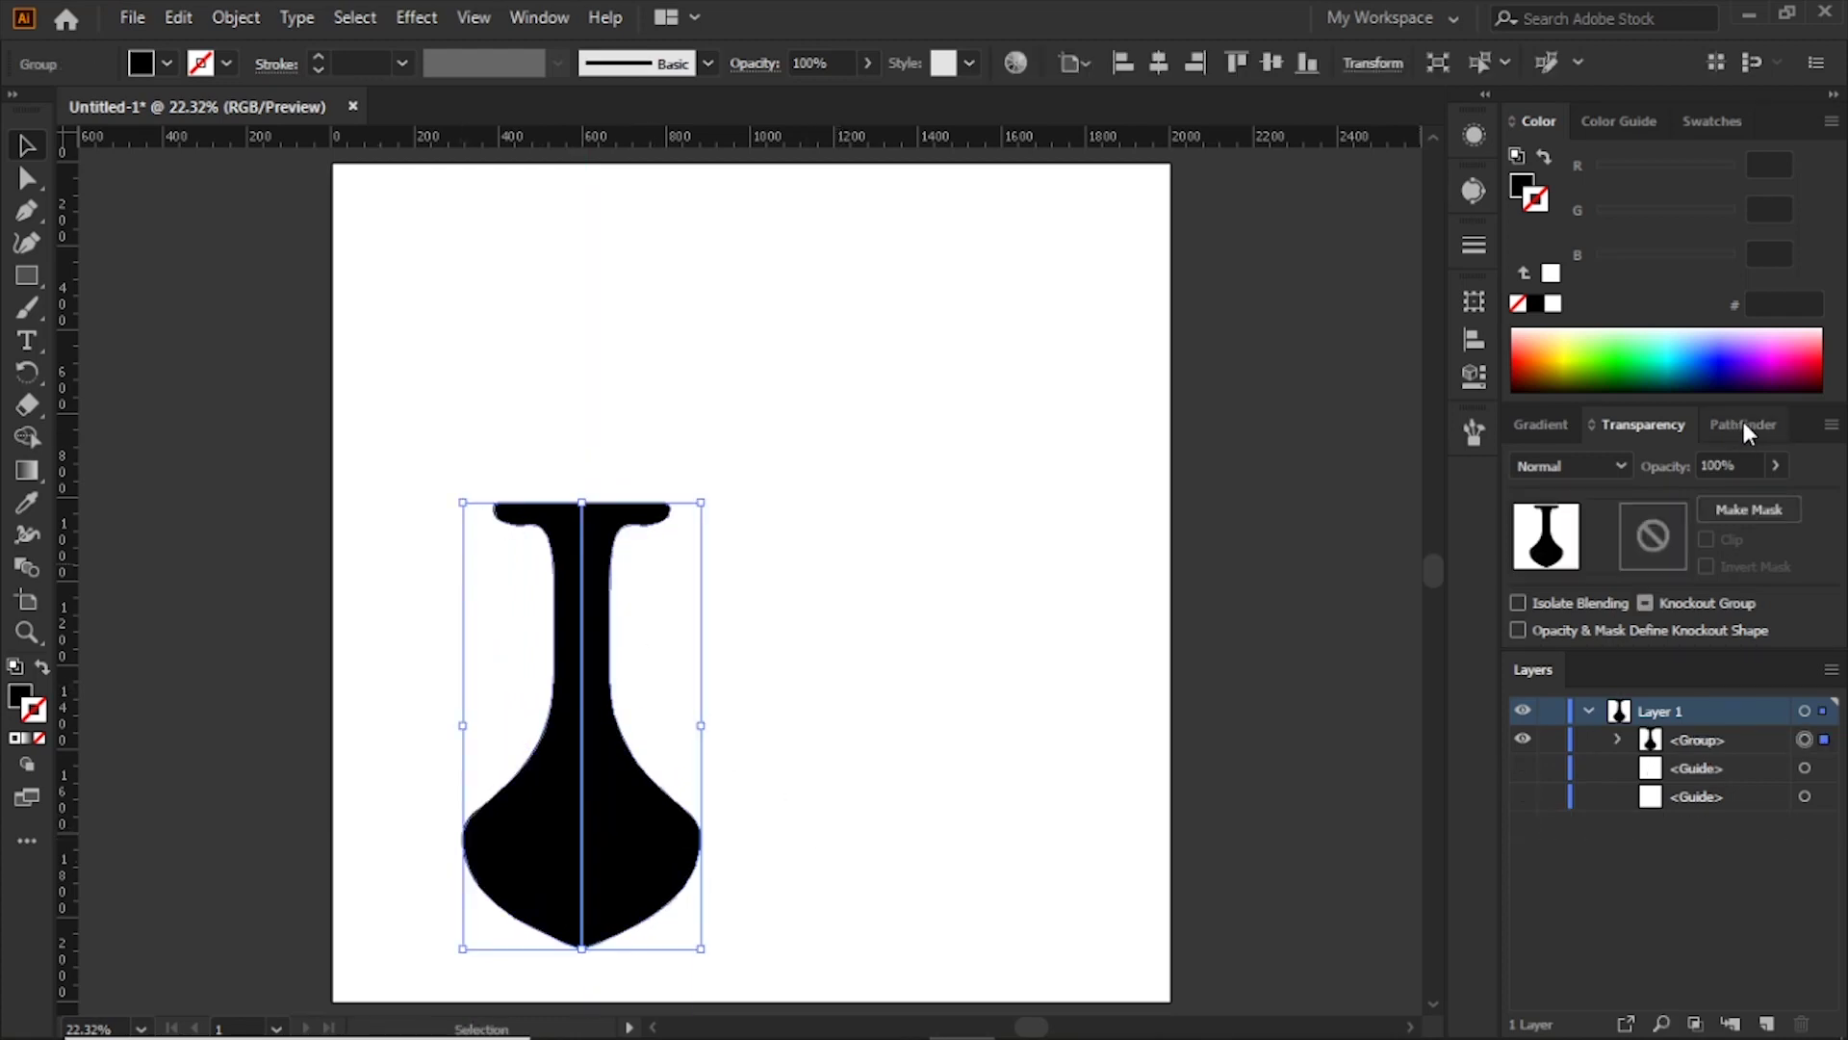
Step: Unite the two halves with Pathfinder and smooth the handles of the vase's bottom curve
left_click(1742, 424)
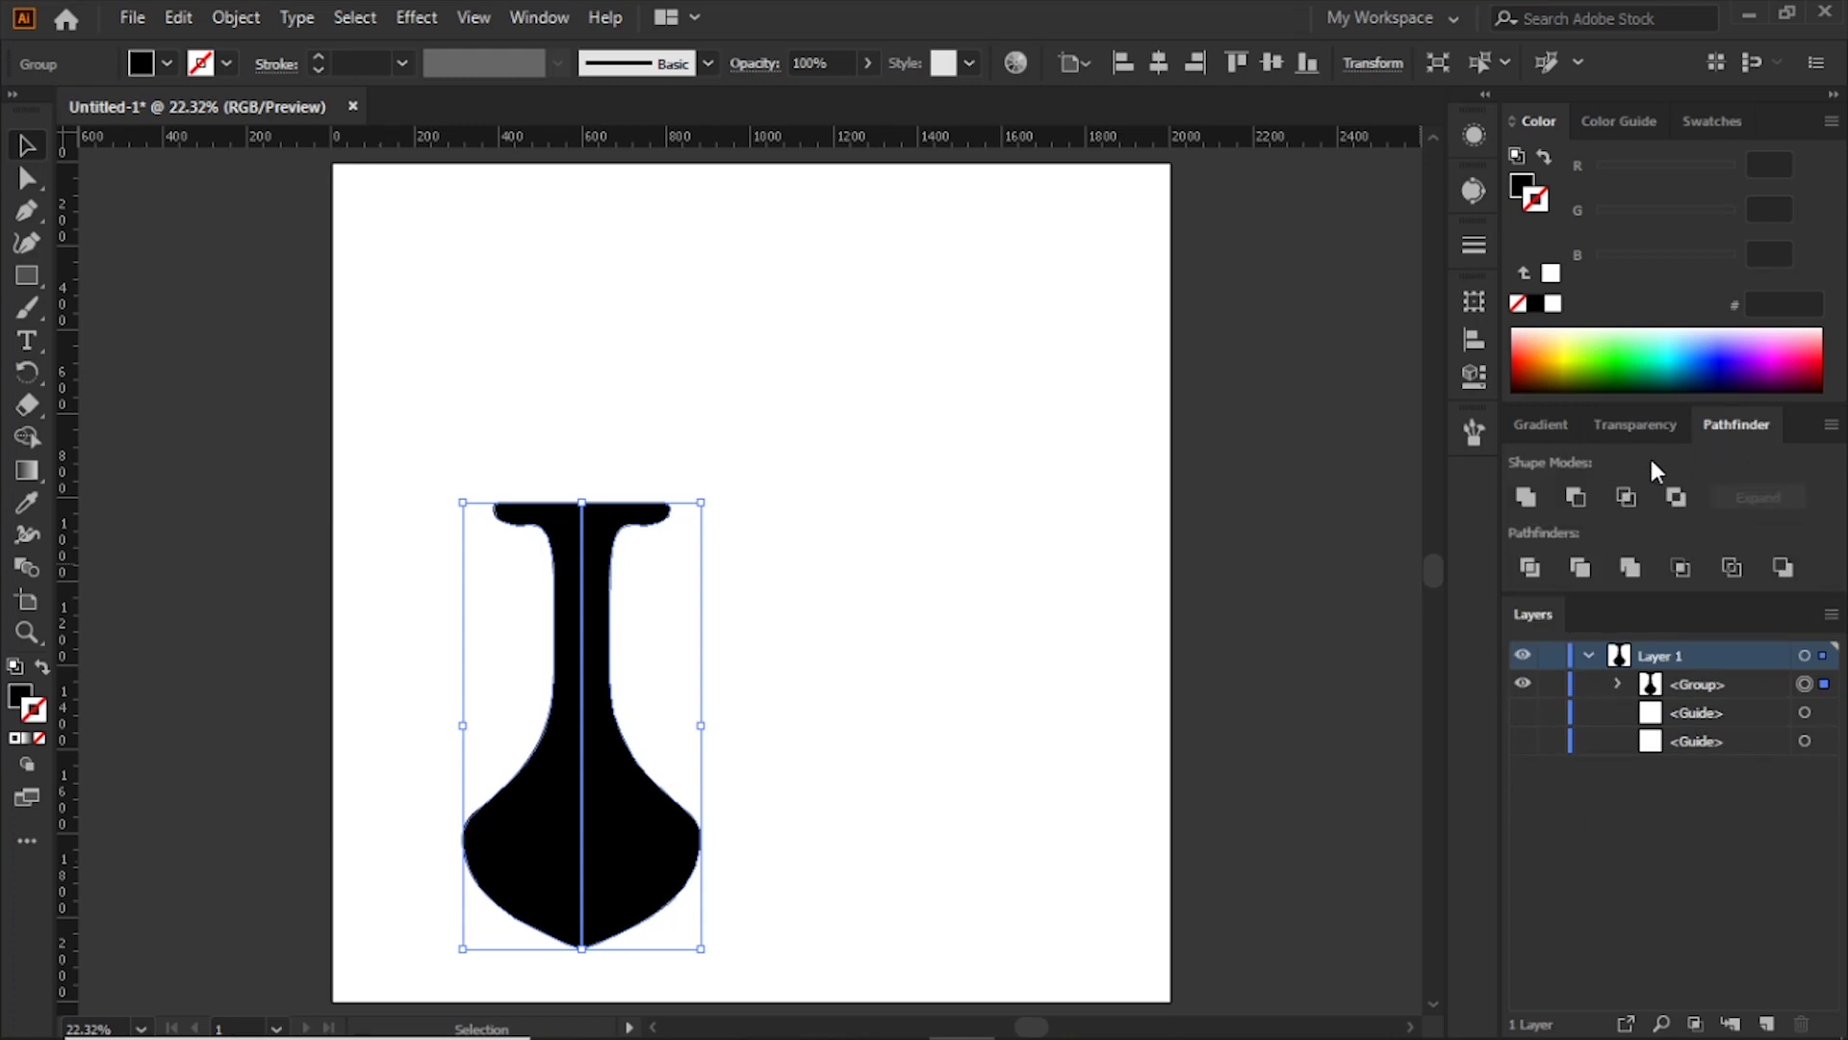
left_click(1529, 495)
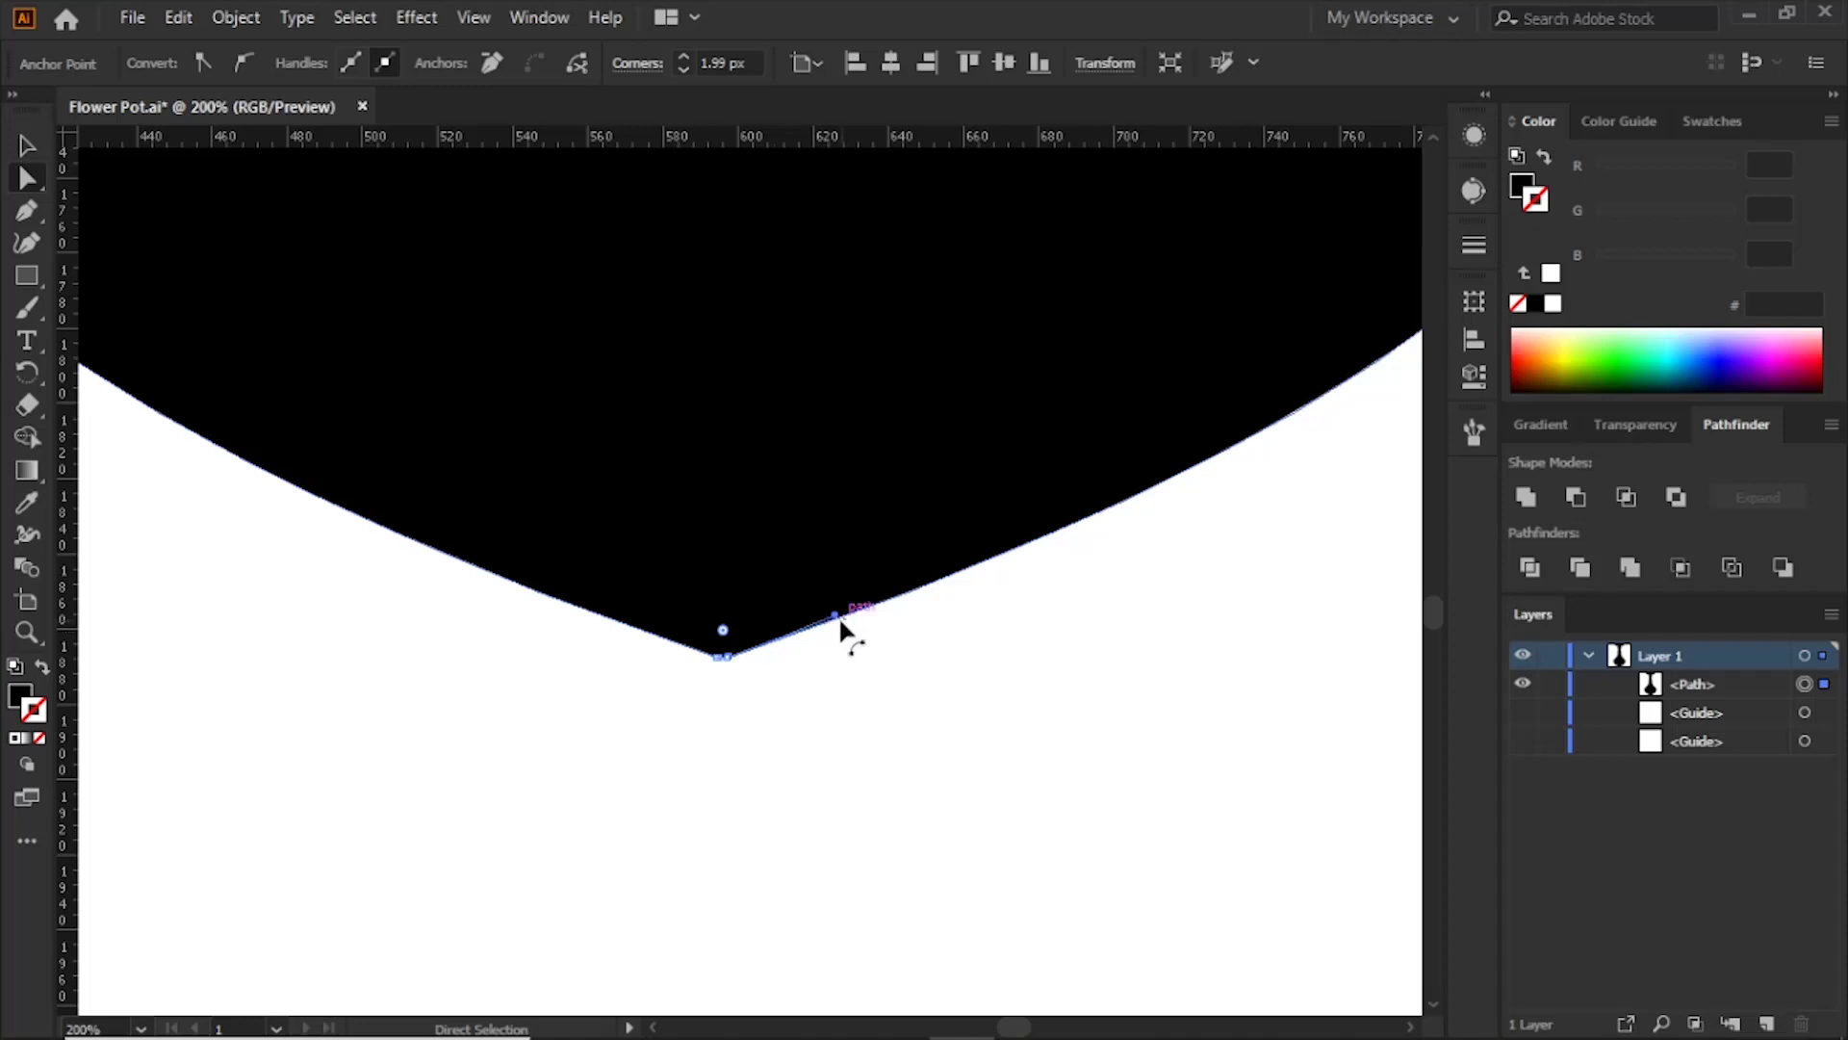
left_click_drag(835, 621, 918, 639)
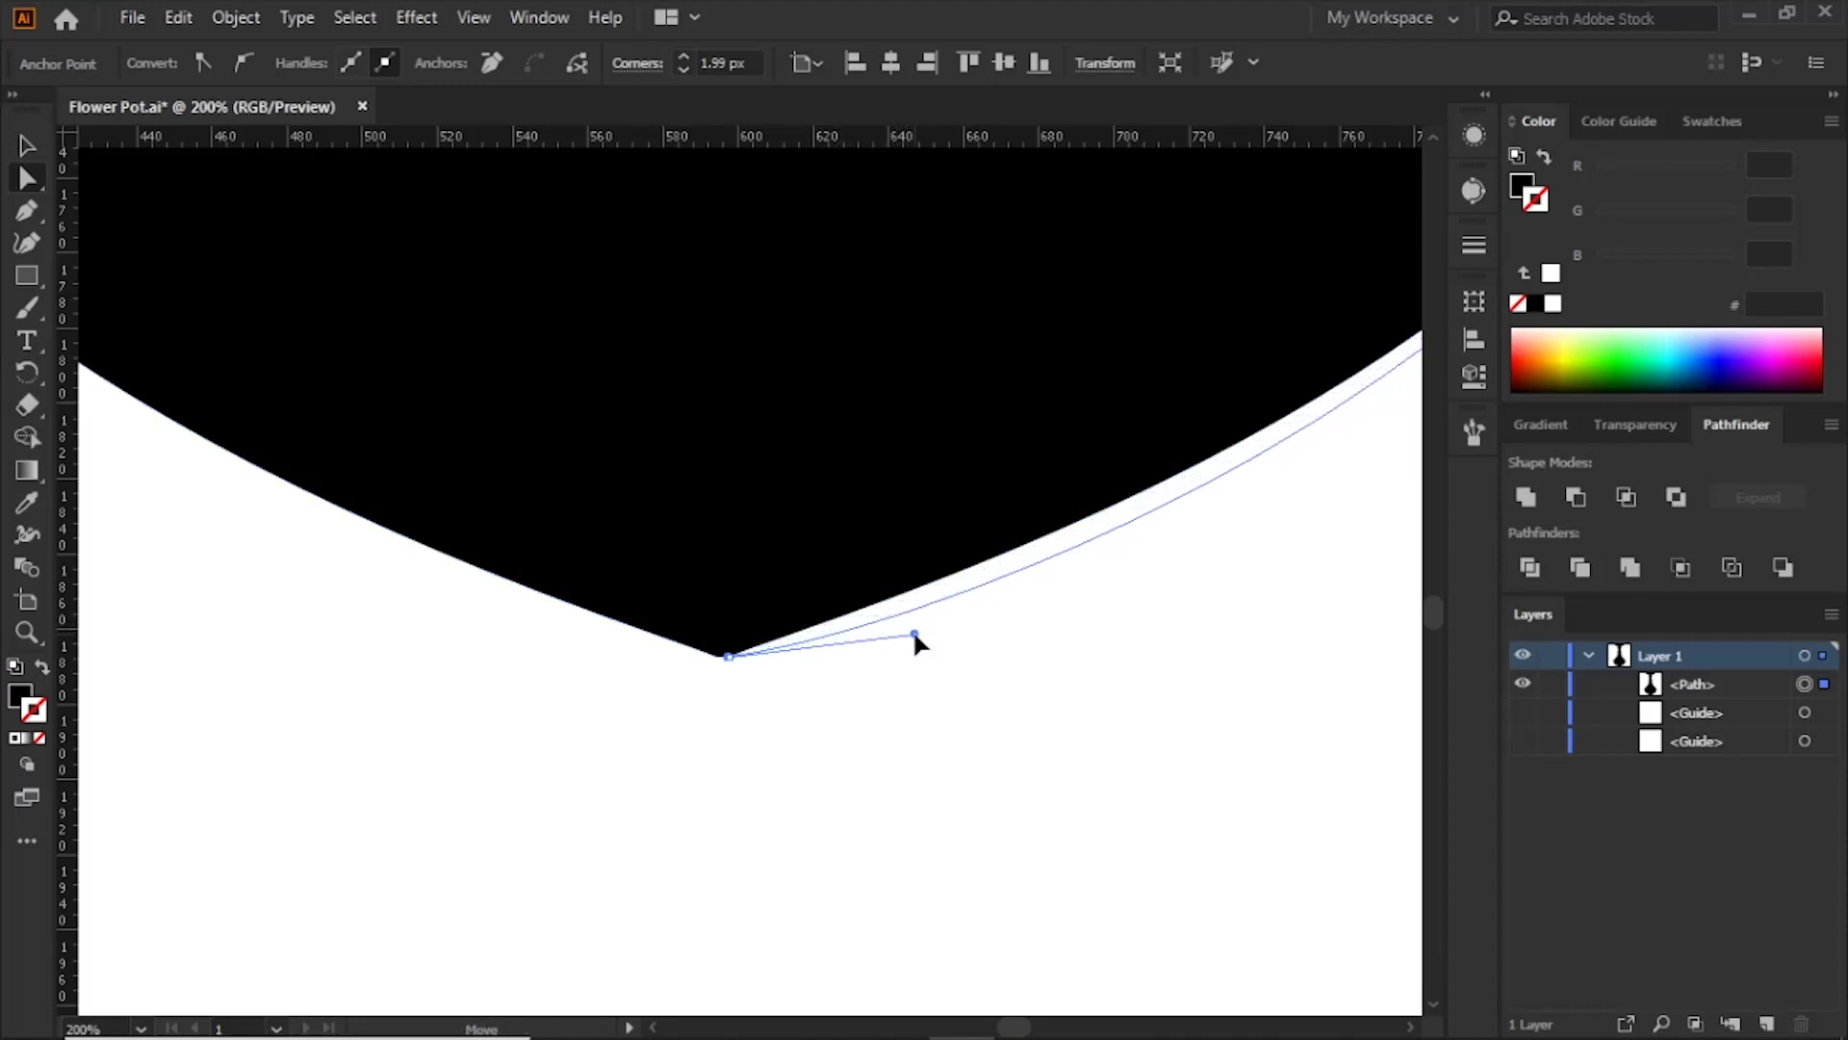
left_click_drag(724, 656, 722, 631)
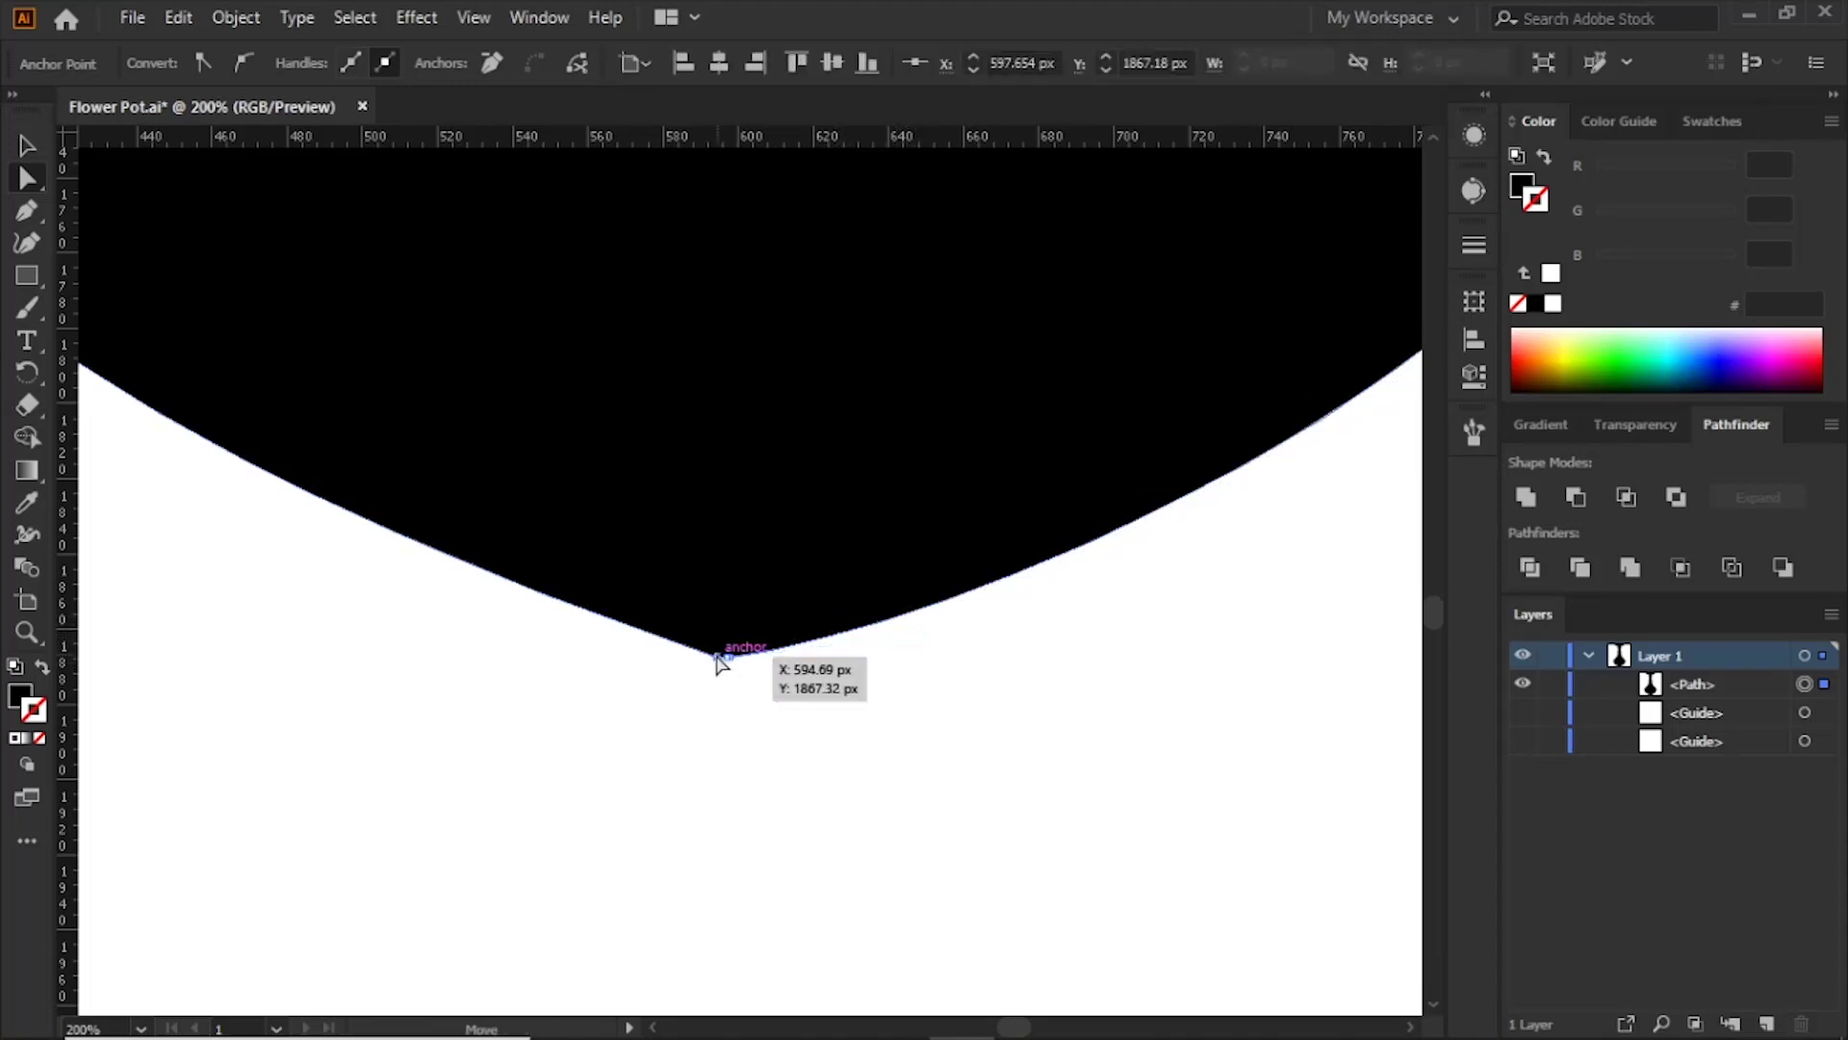
left_click_drag(606, 614, 567, 628)
left_click(897, 752)
key("ctrl+0")
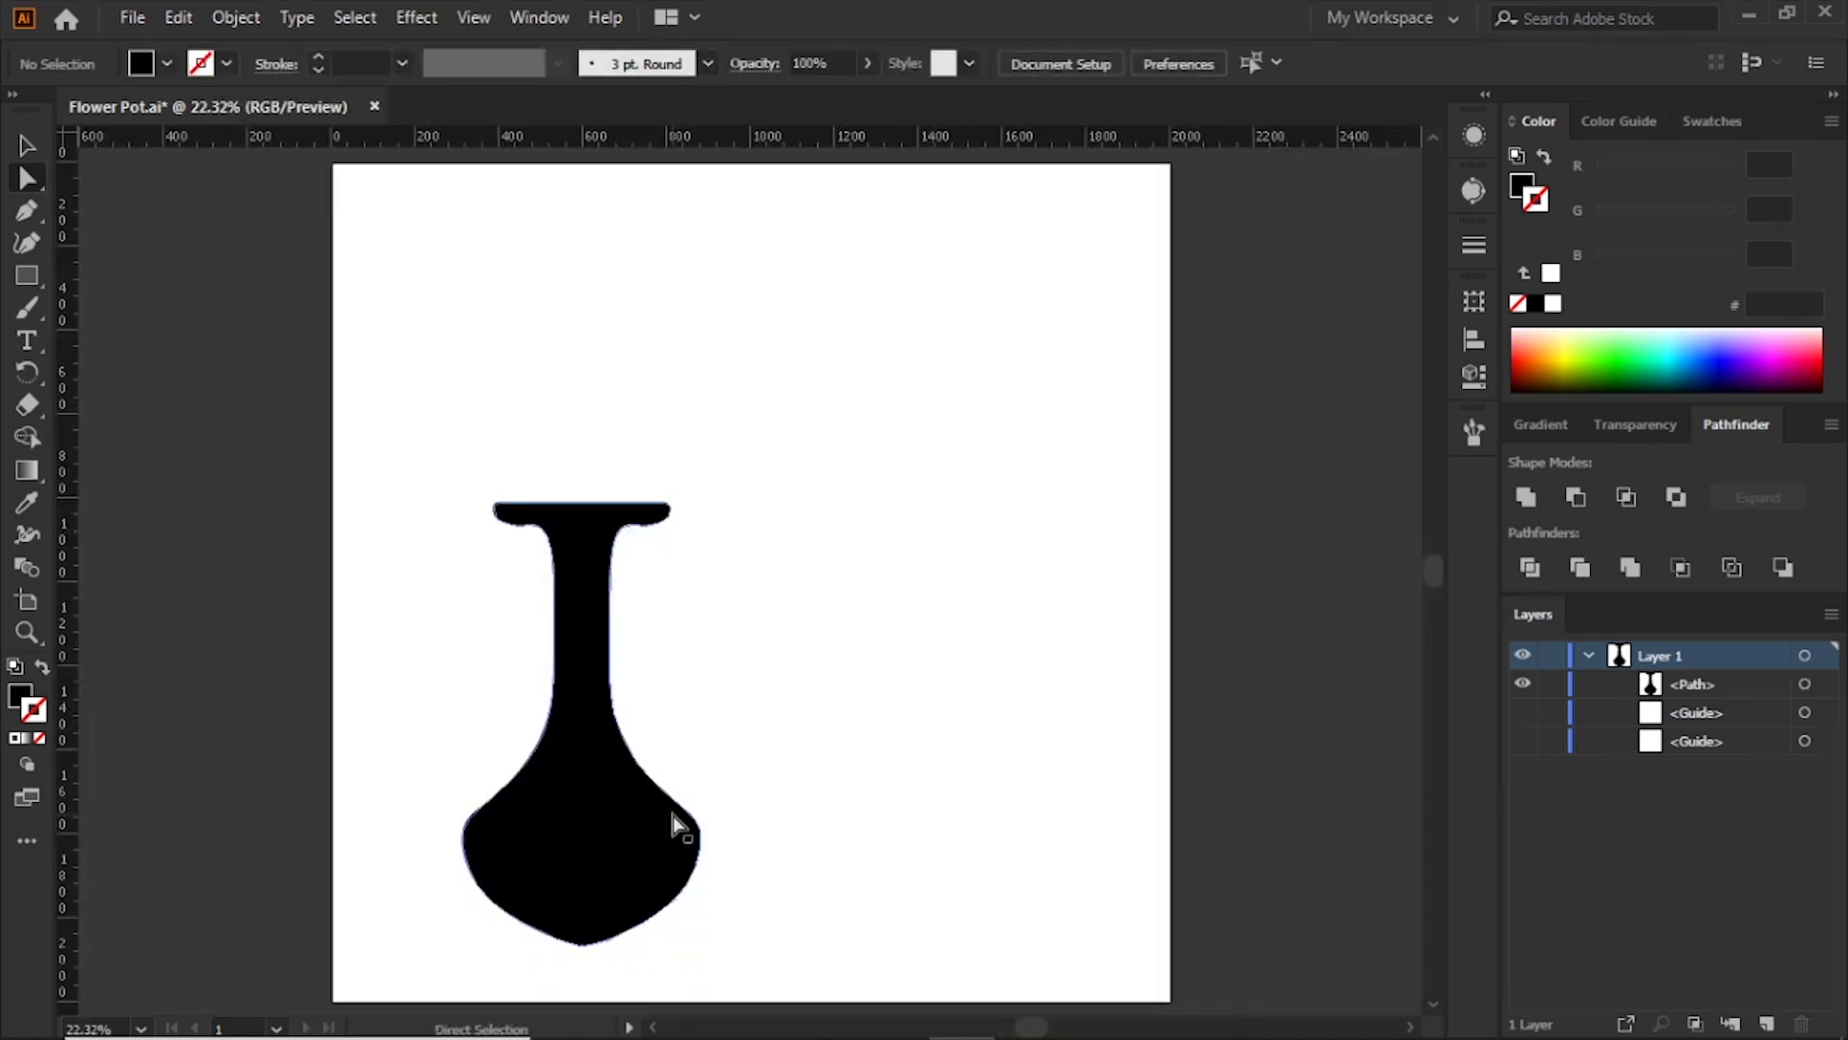
Step: Draw a small circle right of the vase and a tall ellipse centred above it
key("l")
key("ctrl+equal")
left_click_drag(935, 539, 980, 574)
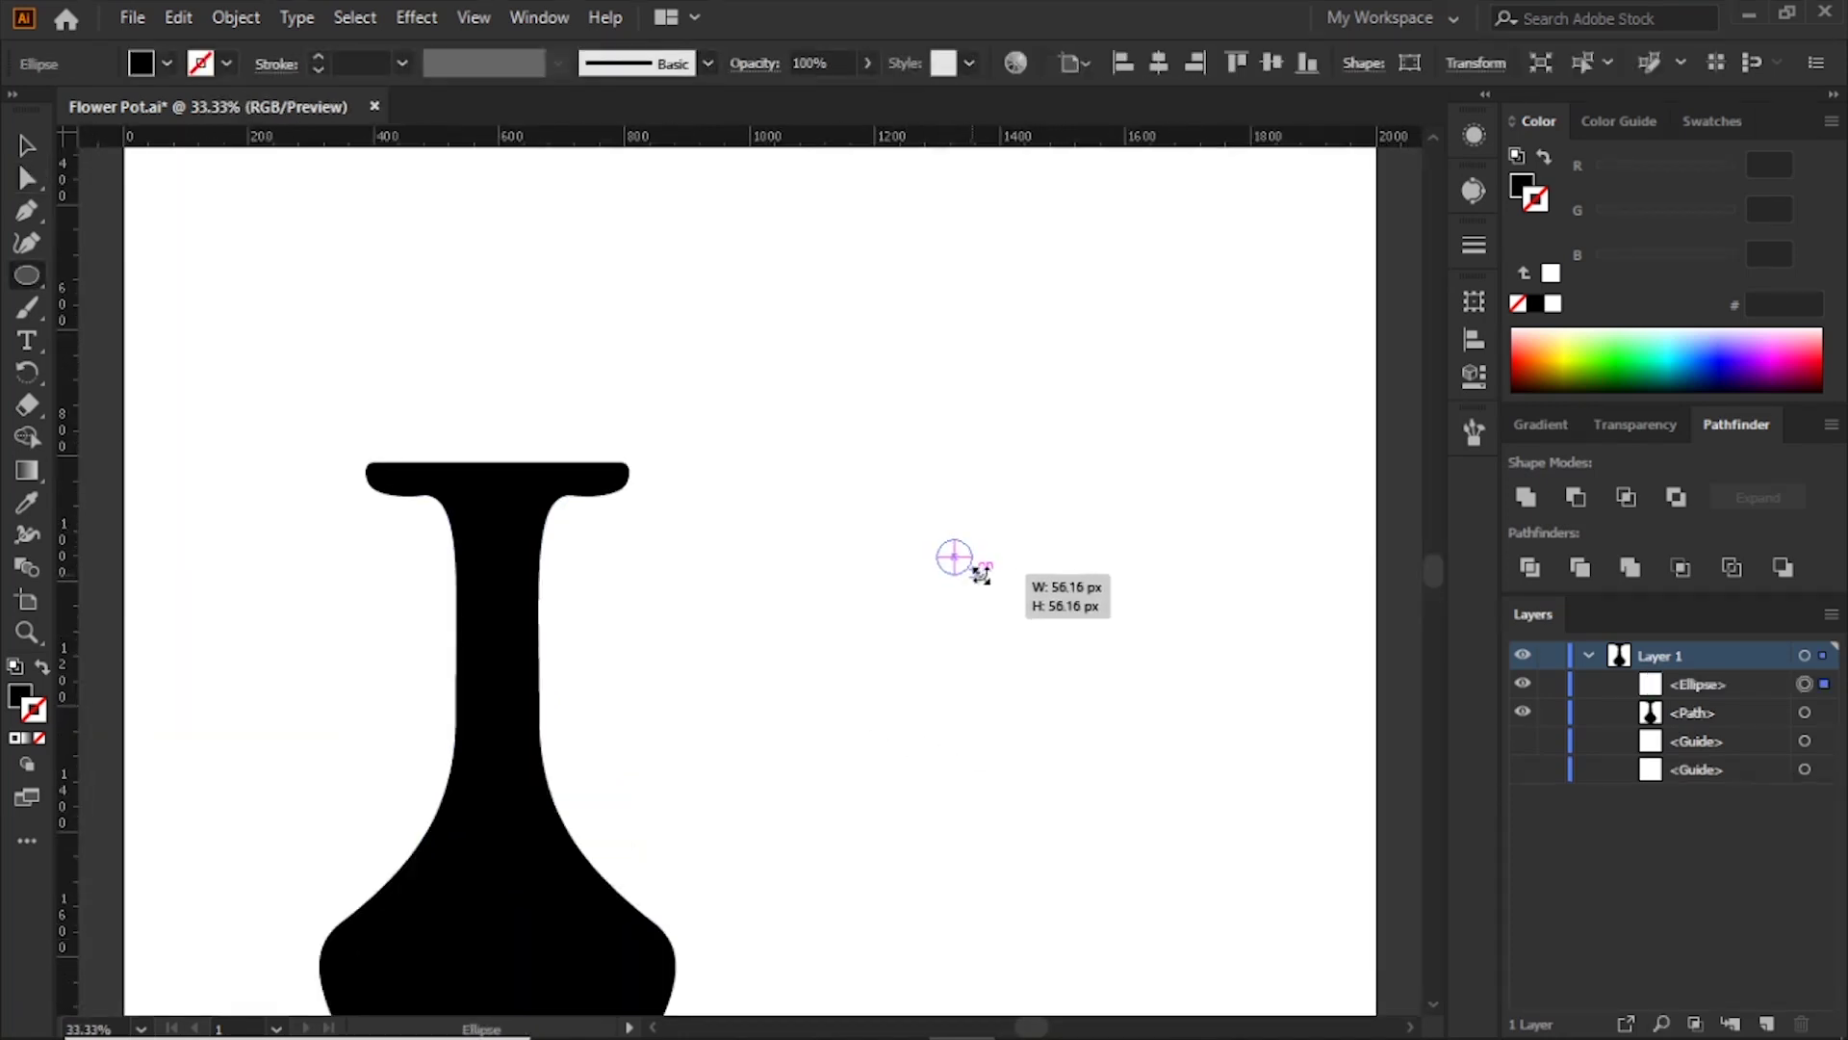
left_click_drag(937, 284, 1011, 529)
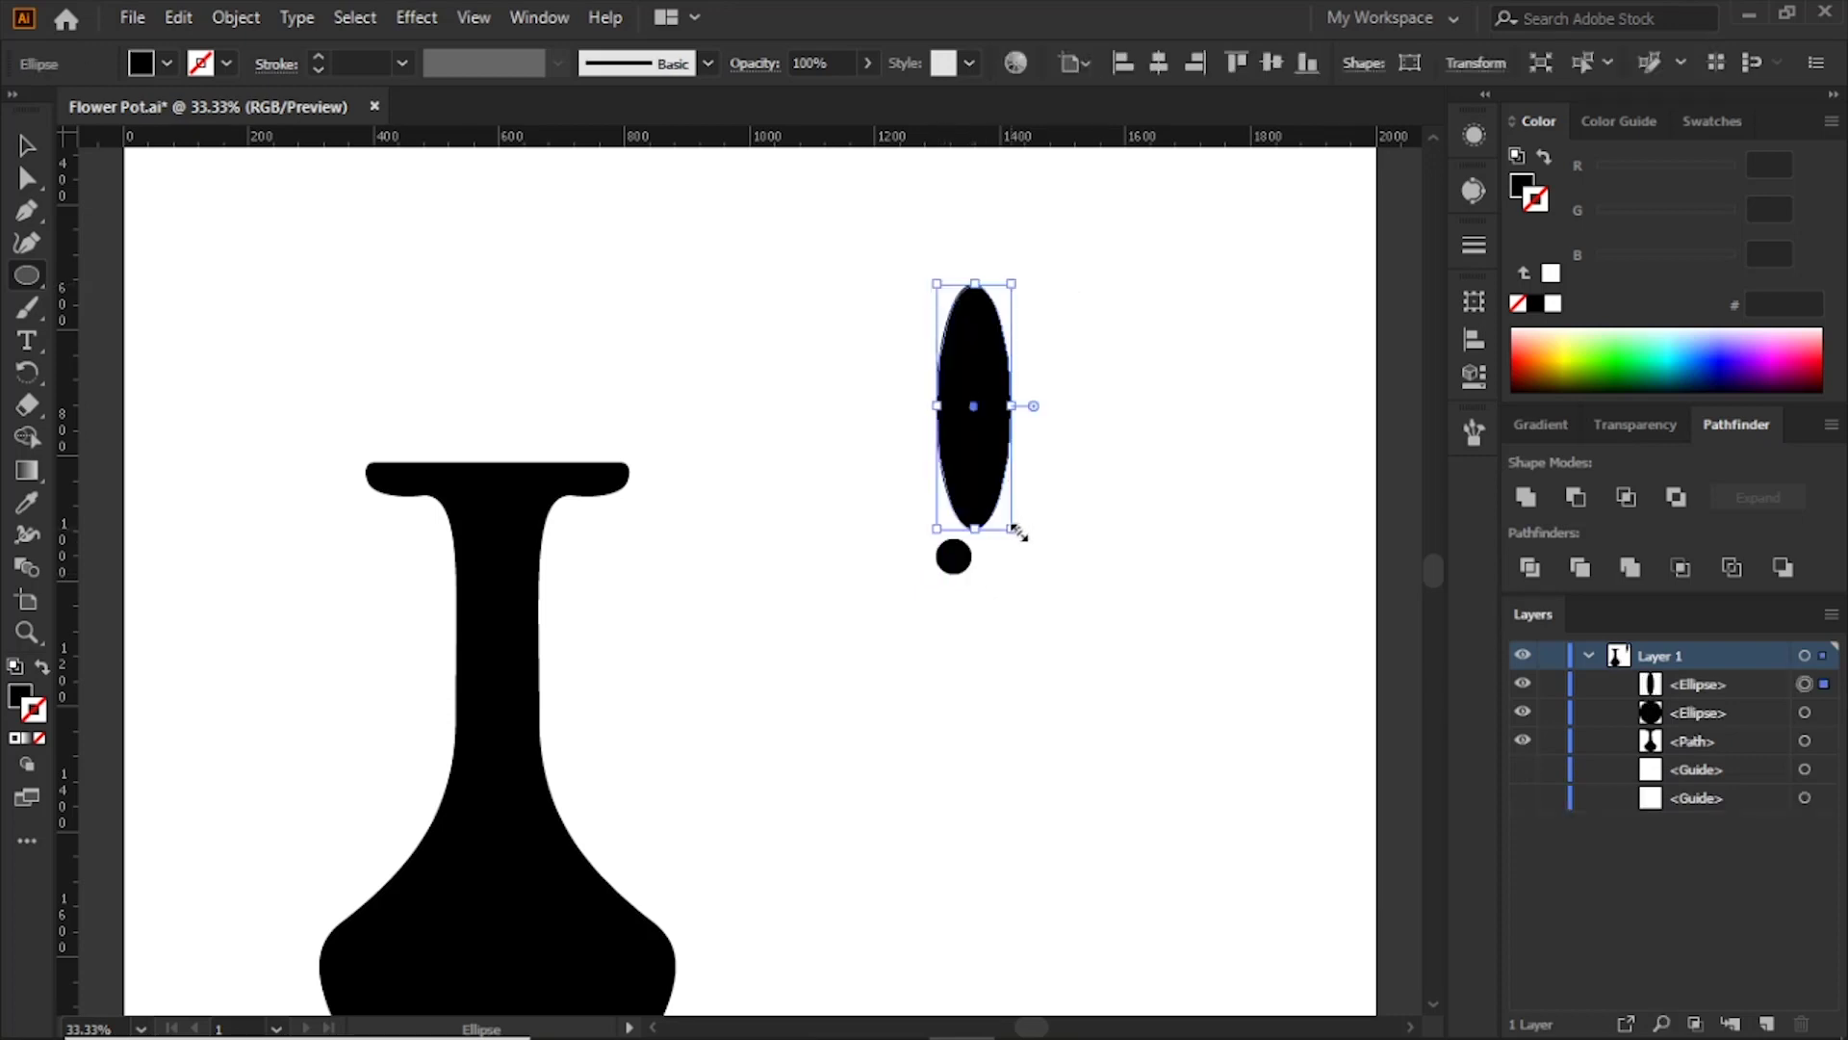
key("v")
left_click_drag(989, 501, 959, 496)
Step: Convert the ellipse's end anchors into sharp points to form a pointed petal
right_click(26, 210)
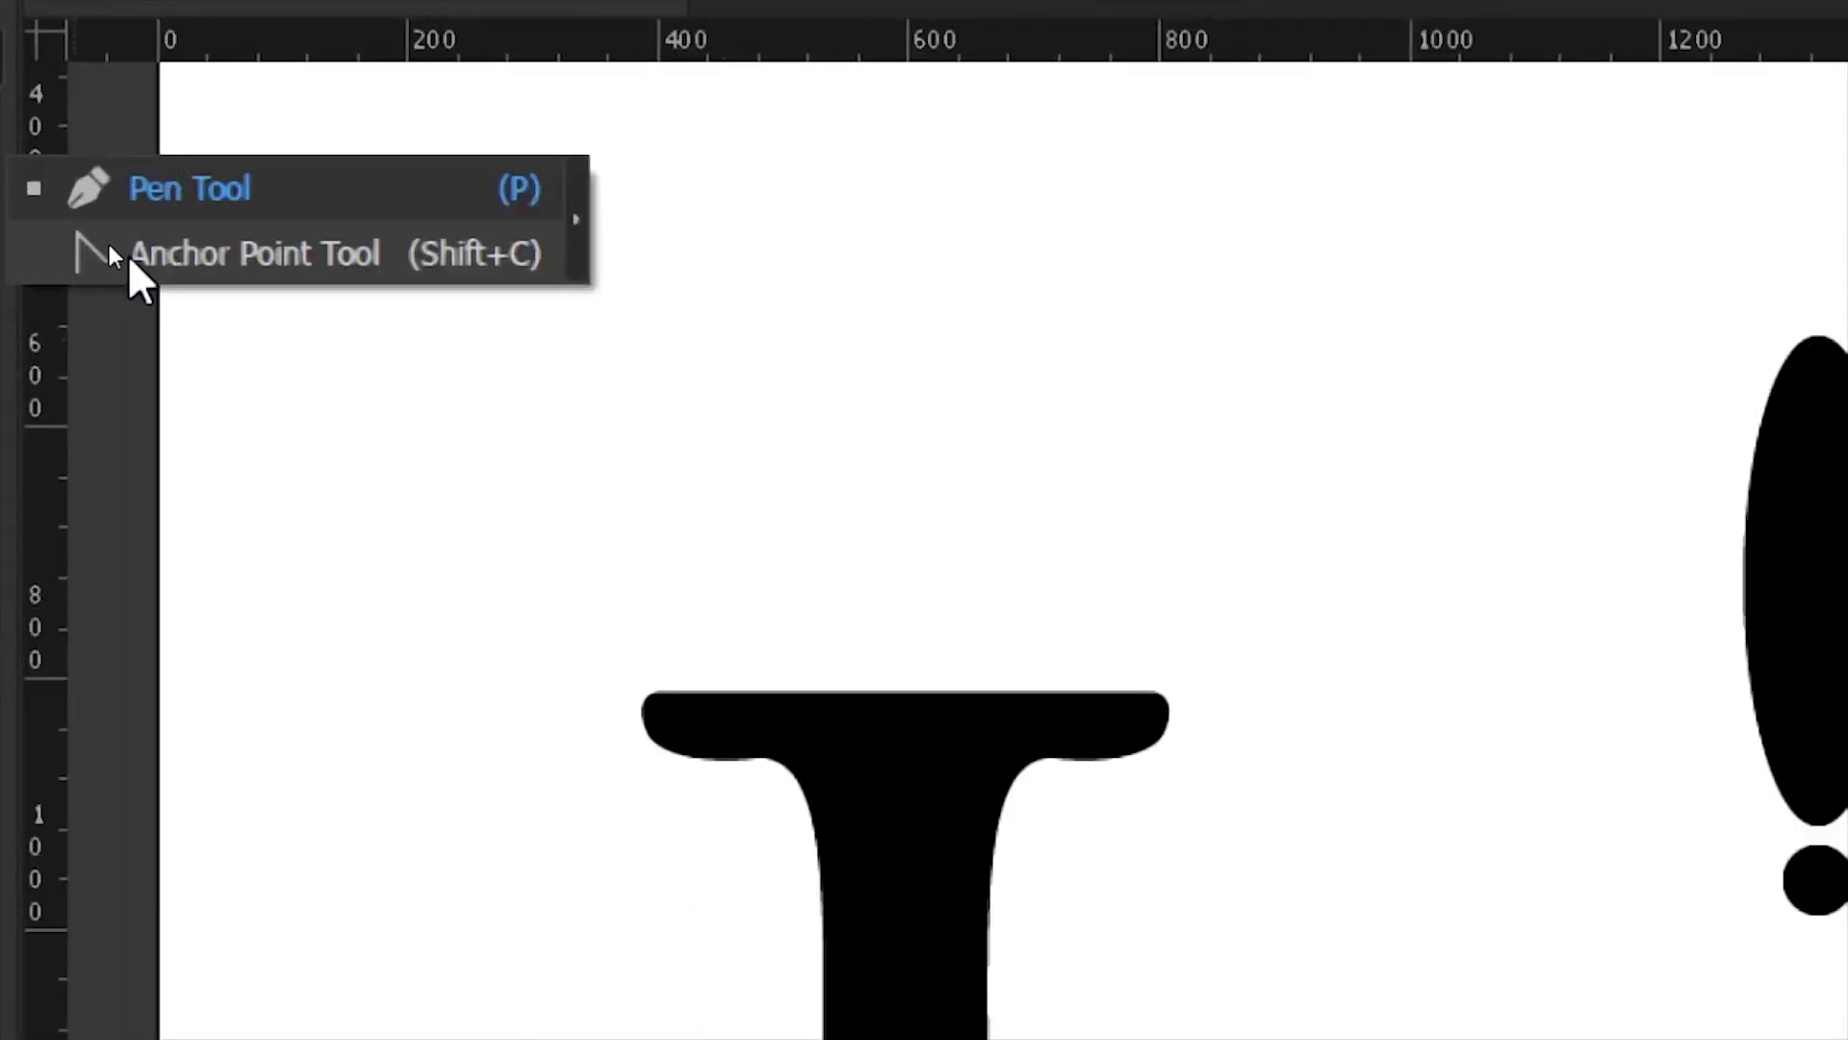
left_click(126, 253)
left_click(954, 285)
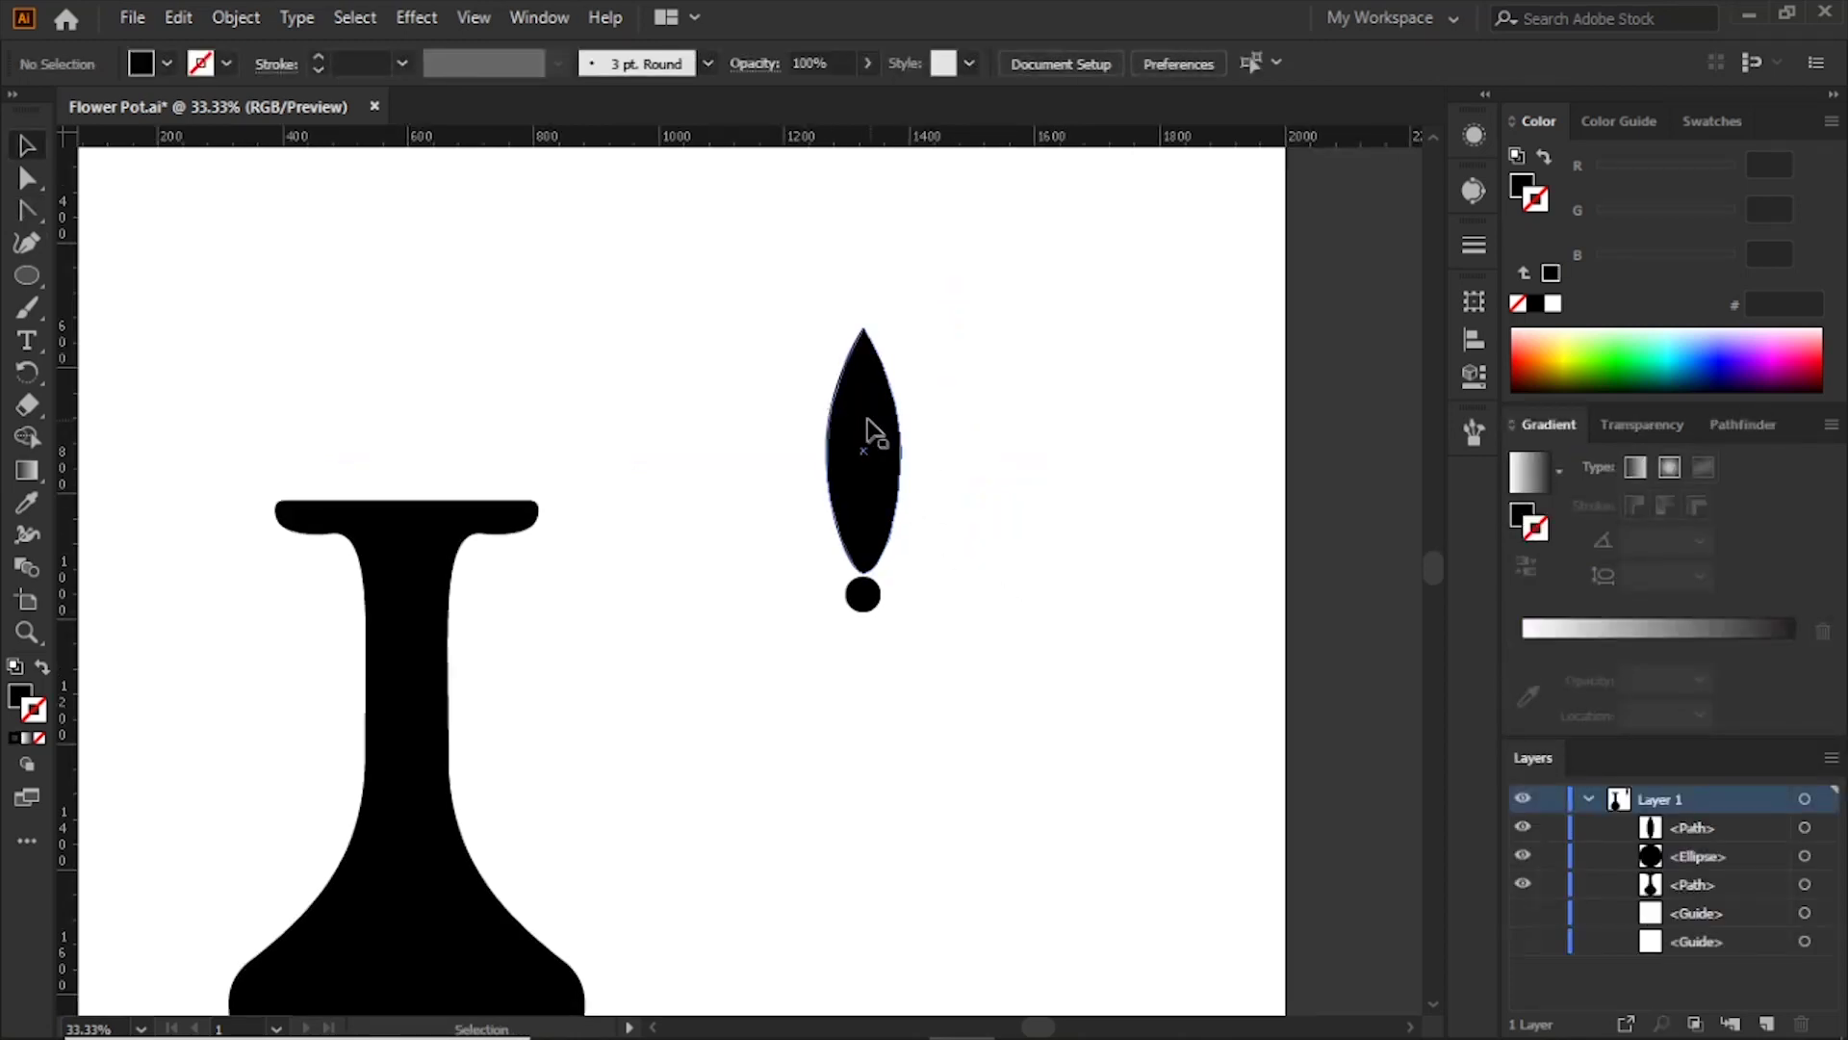
left_click(865, 450)
right_click(890, 524)
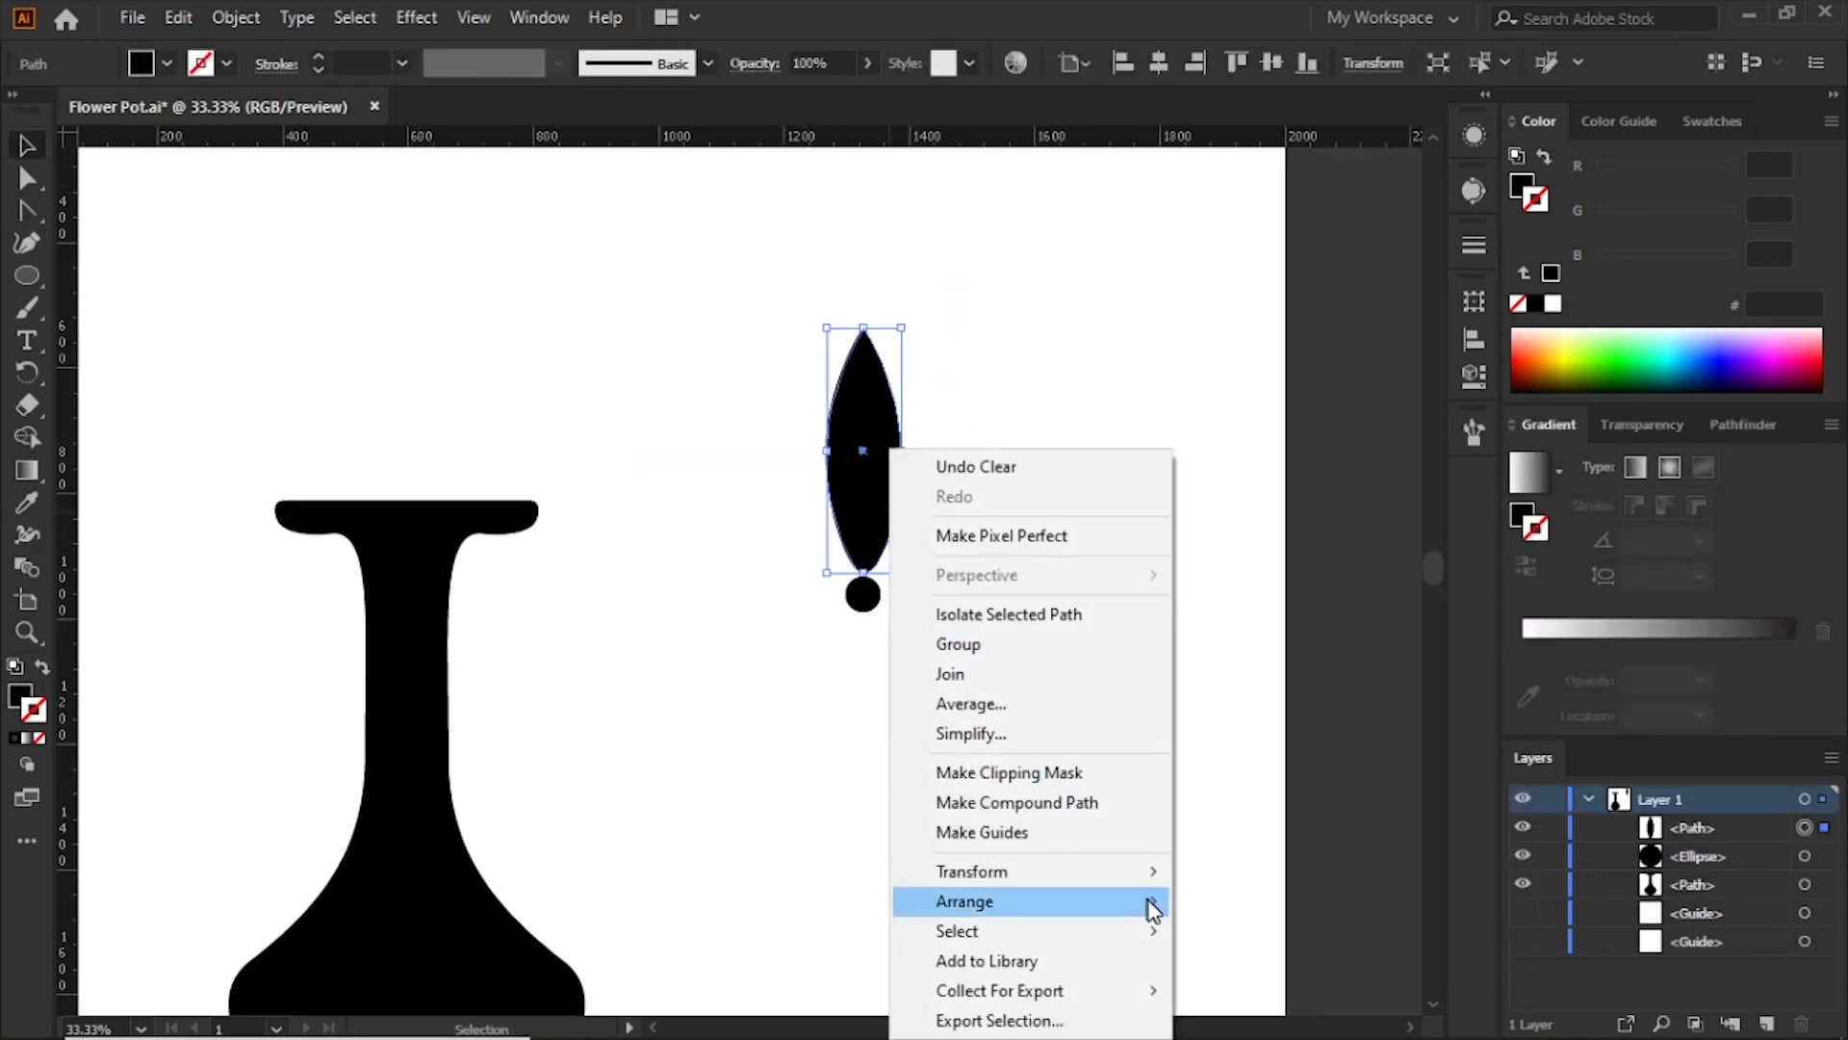
mouse_move(972, 870)
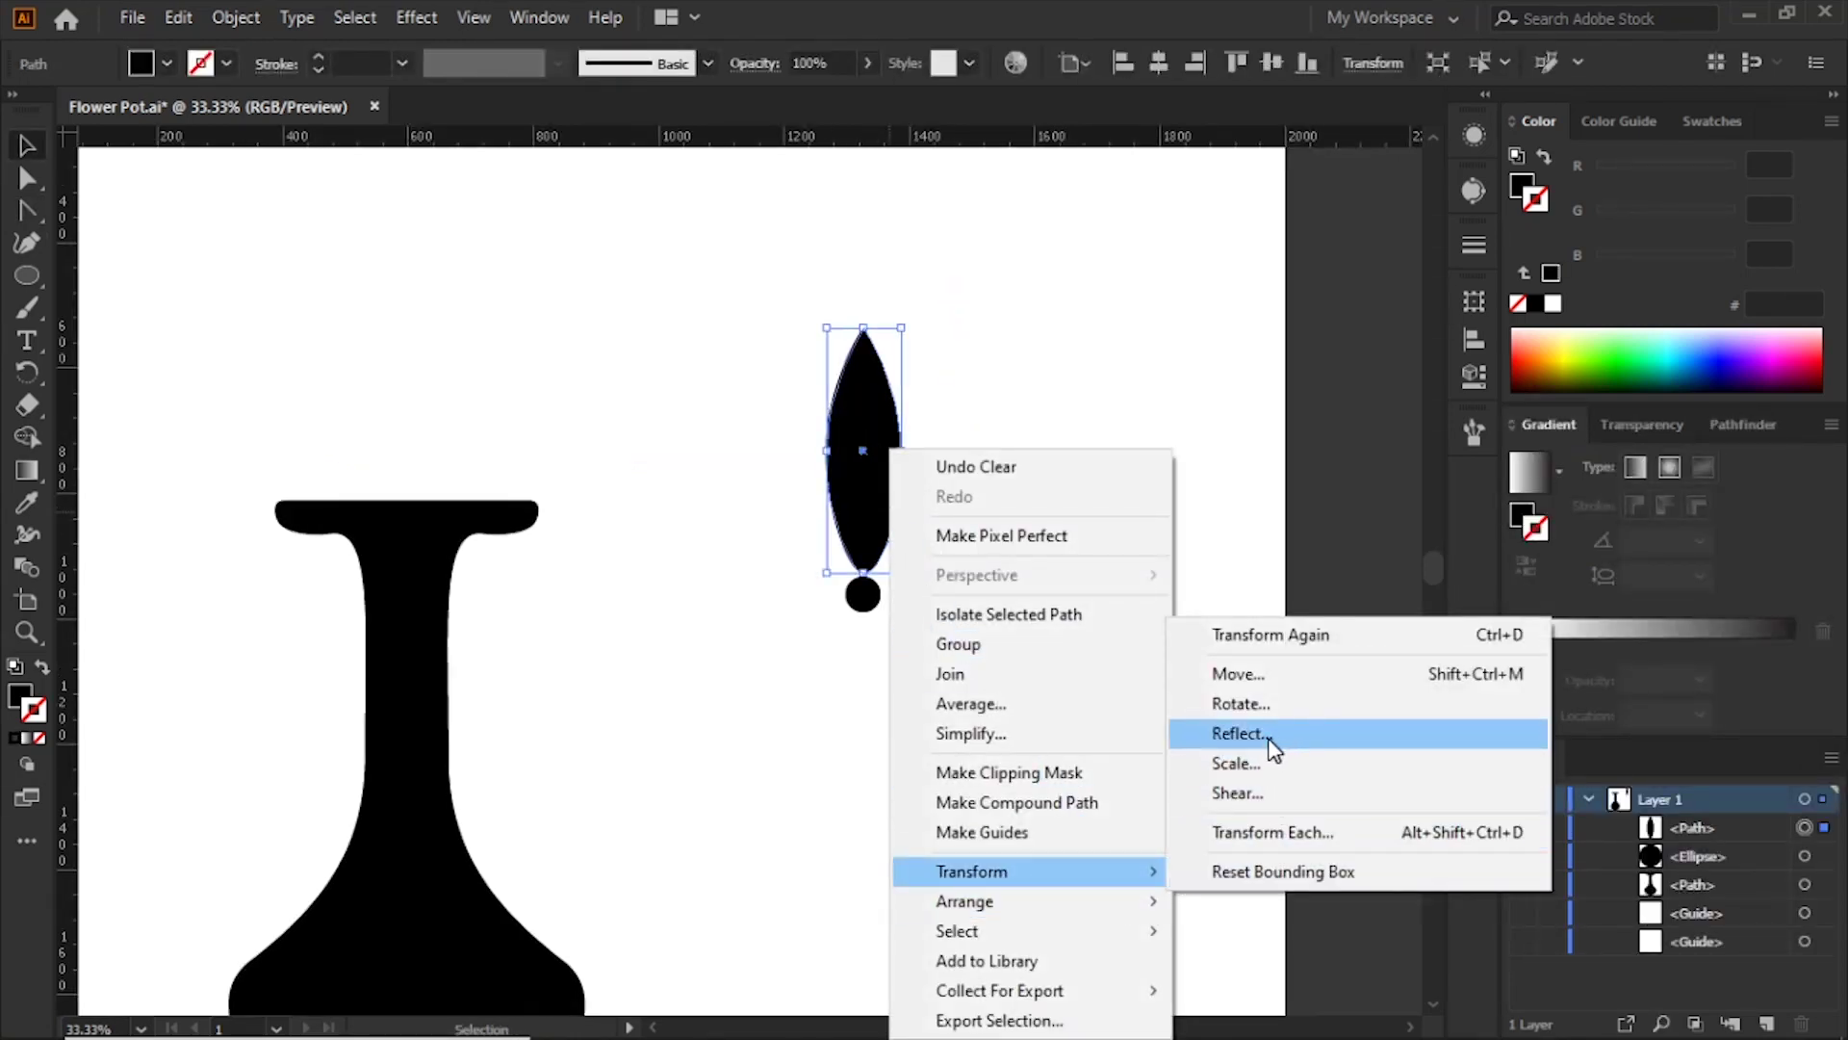
Step: Make a horizontally reflected copy of the petal and move it below the circle
left_click(1268, 737)
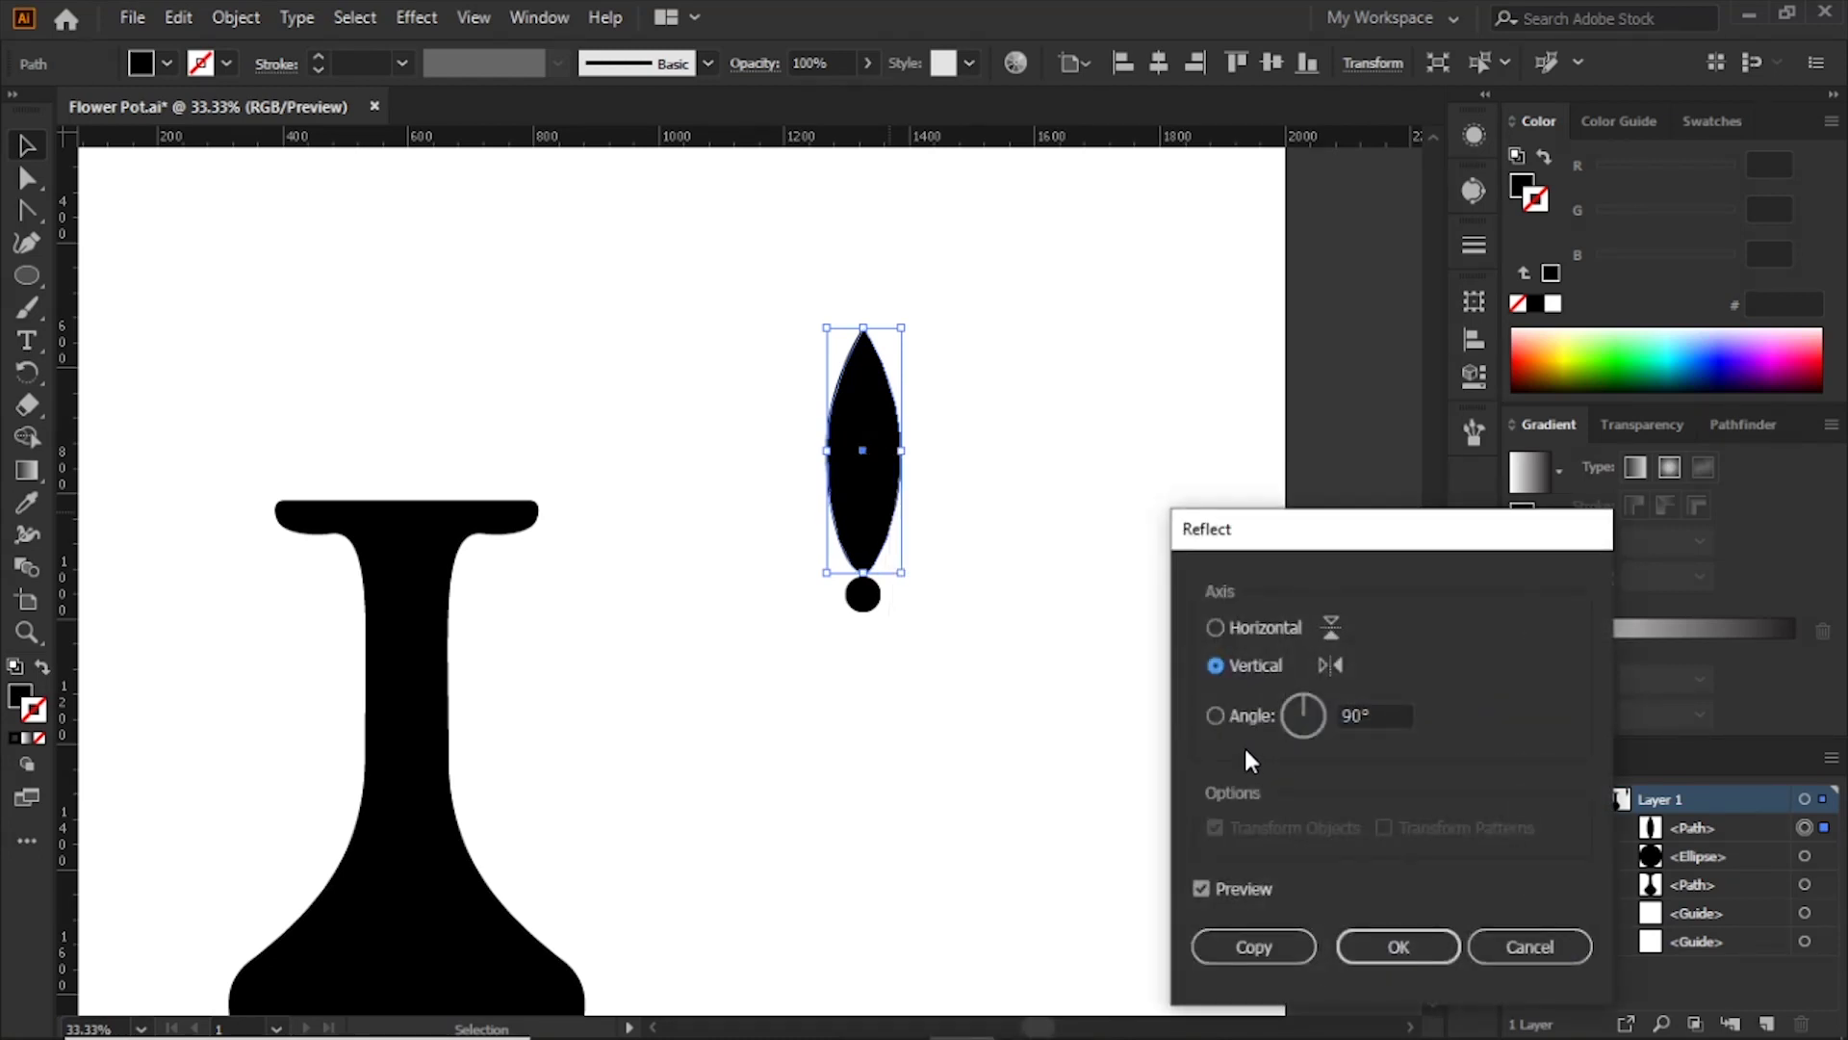
left_click(1218, 628)
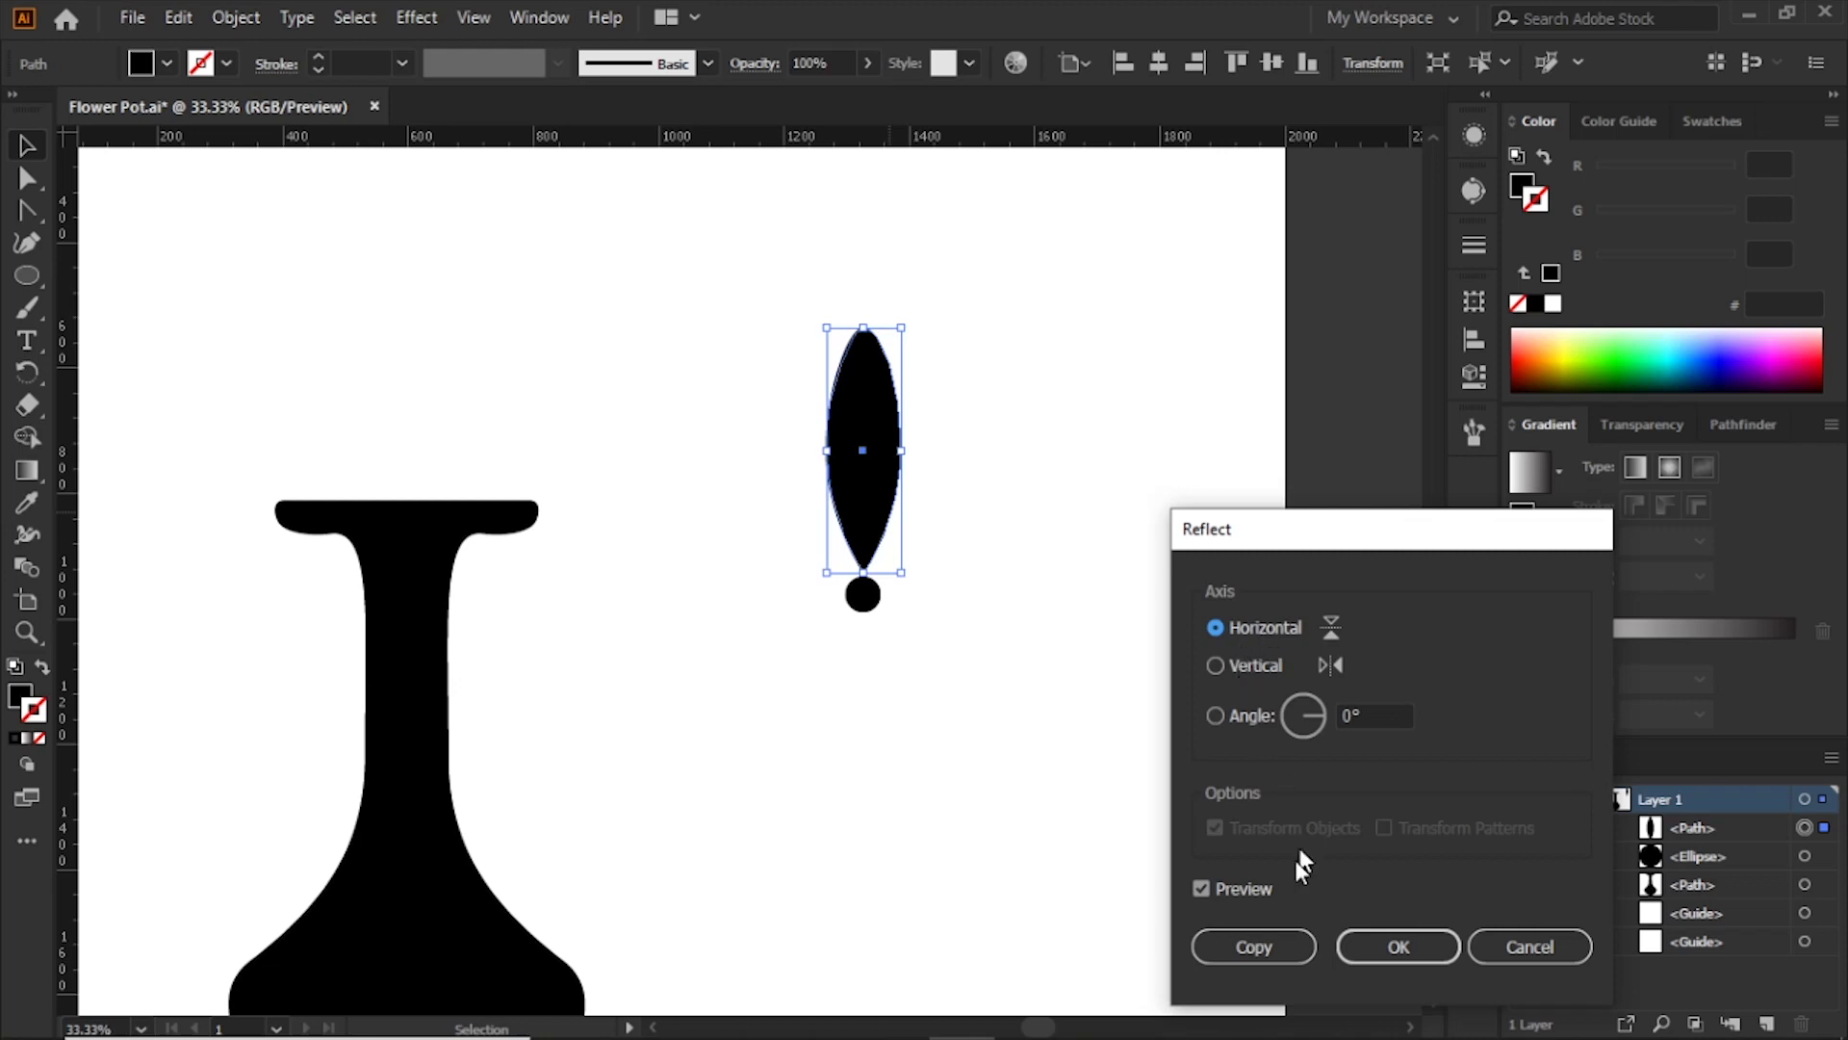
left_click(1249, 945)
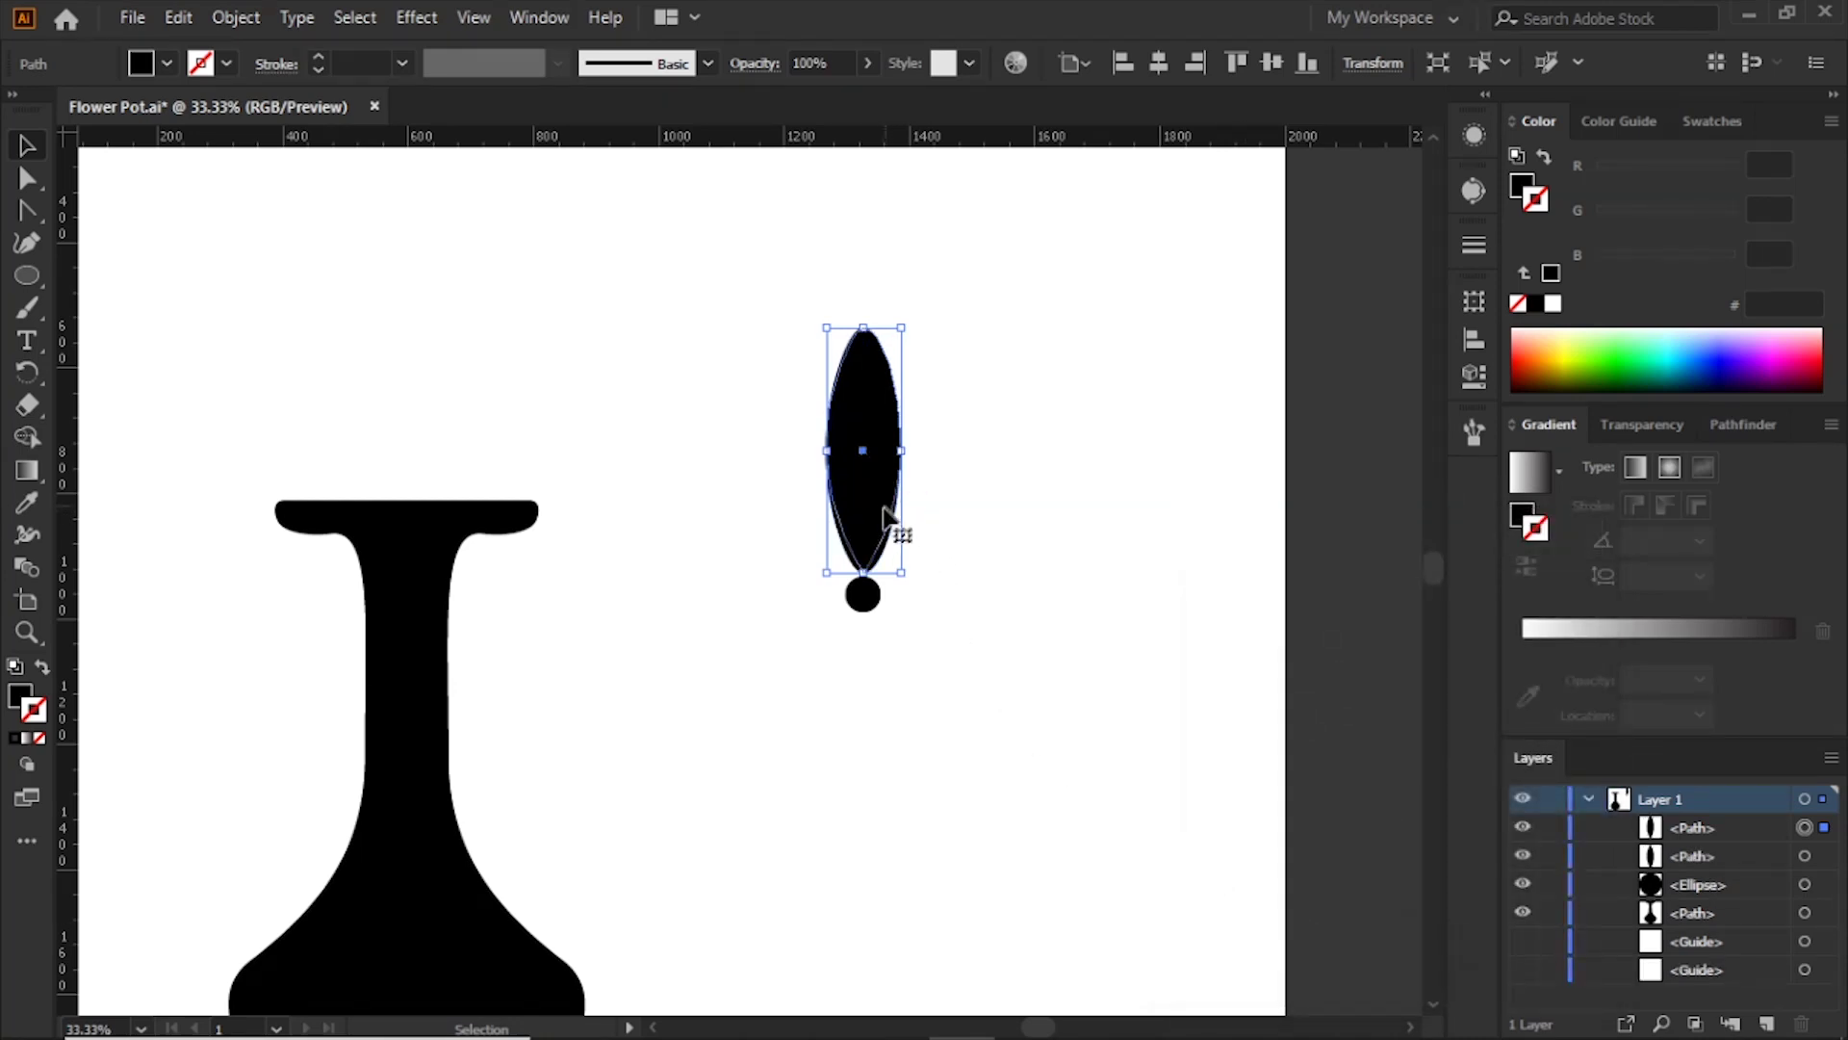
left_click_drag(884, 510, 877, 799)
left_click(990, 639)
Step: Select both petals and group them via the Object menu
left_click(864, 741)
left_click(871, 406, "shift")
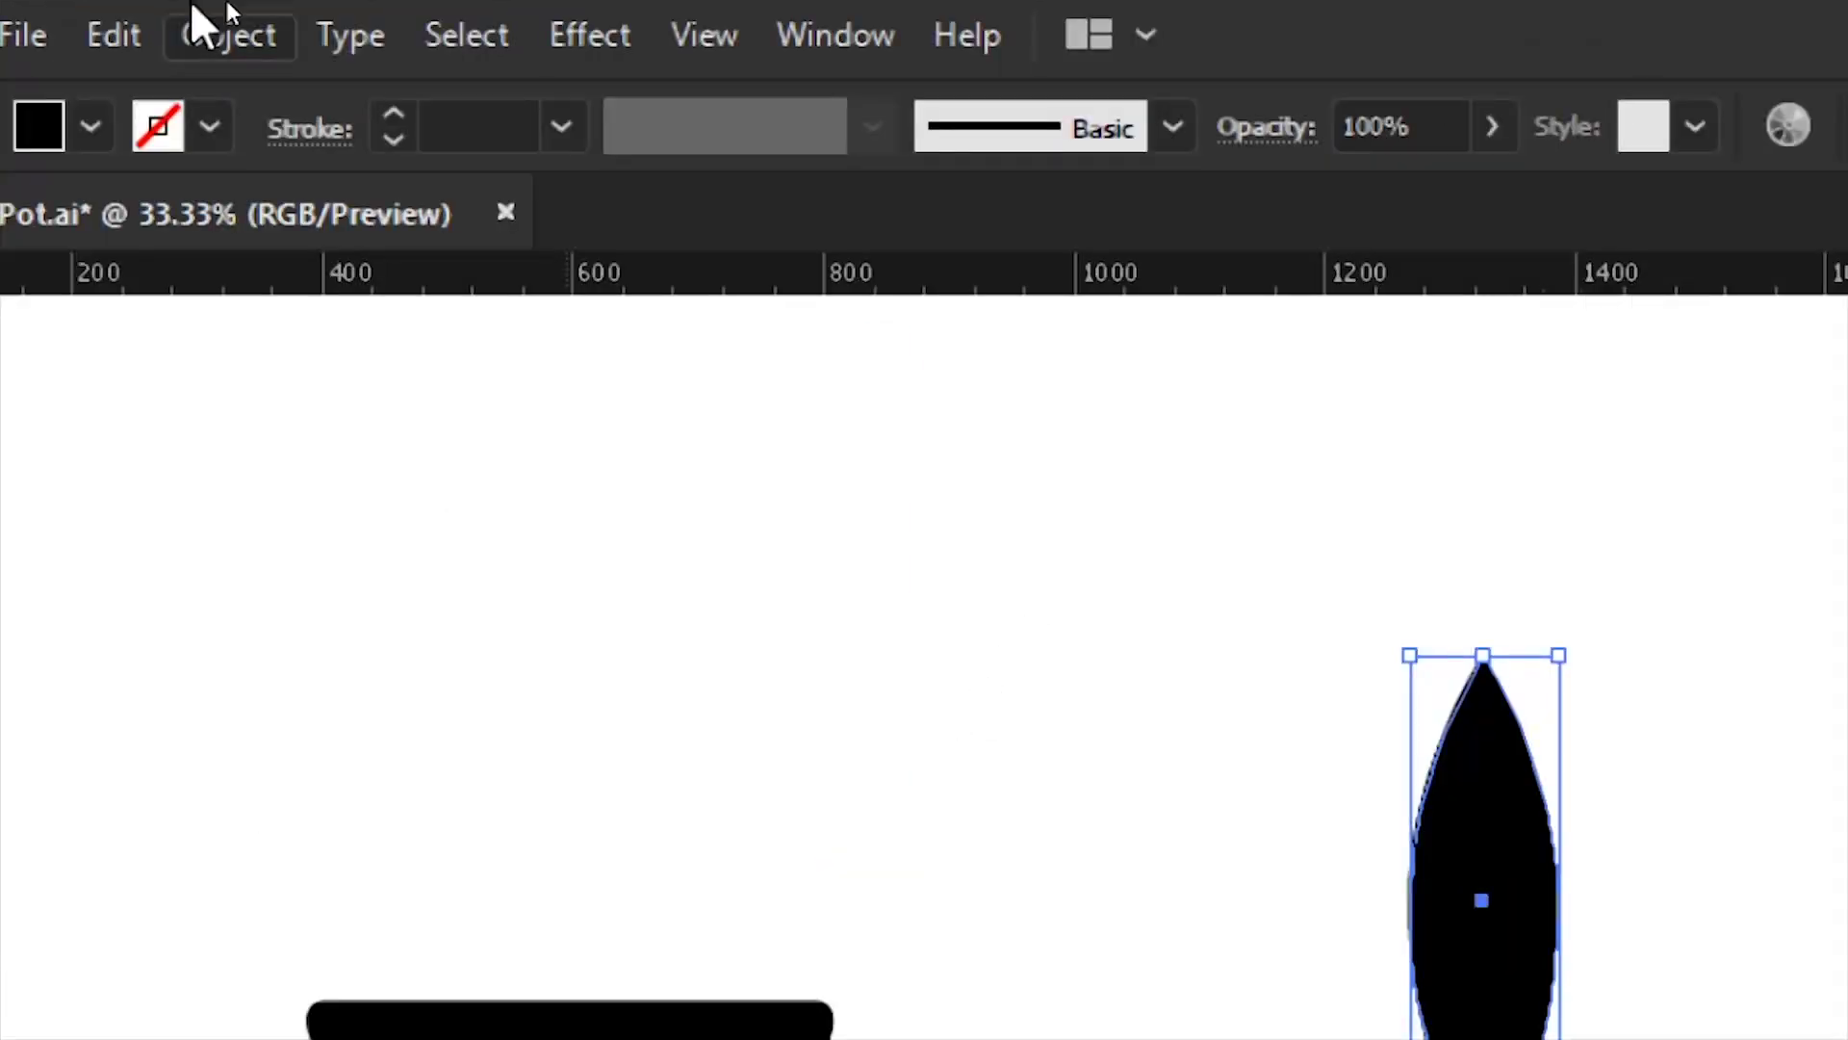
left_click(215, 39)
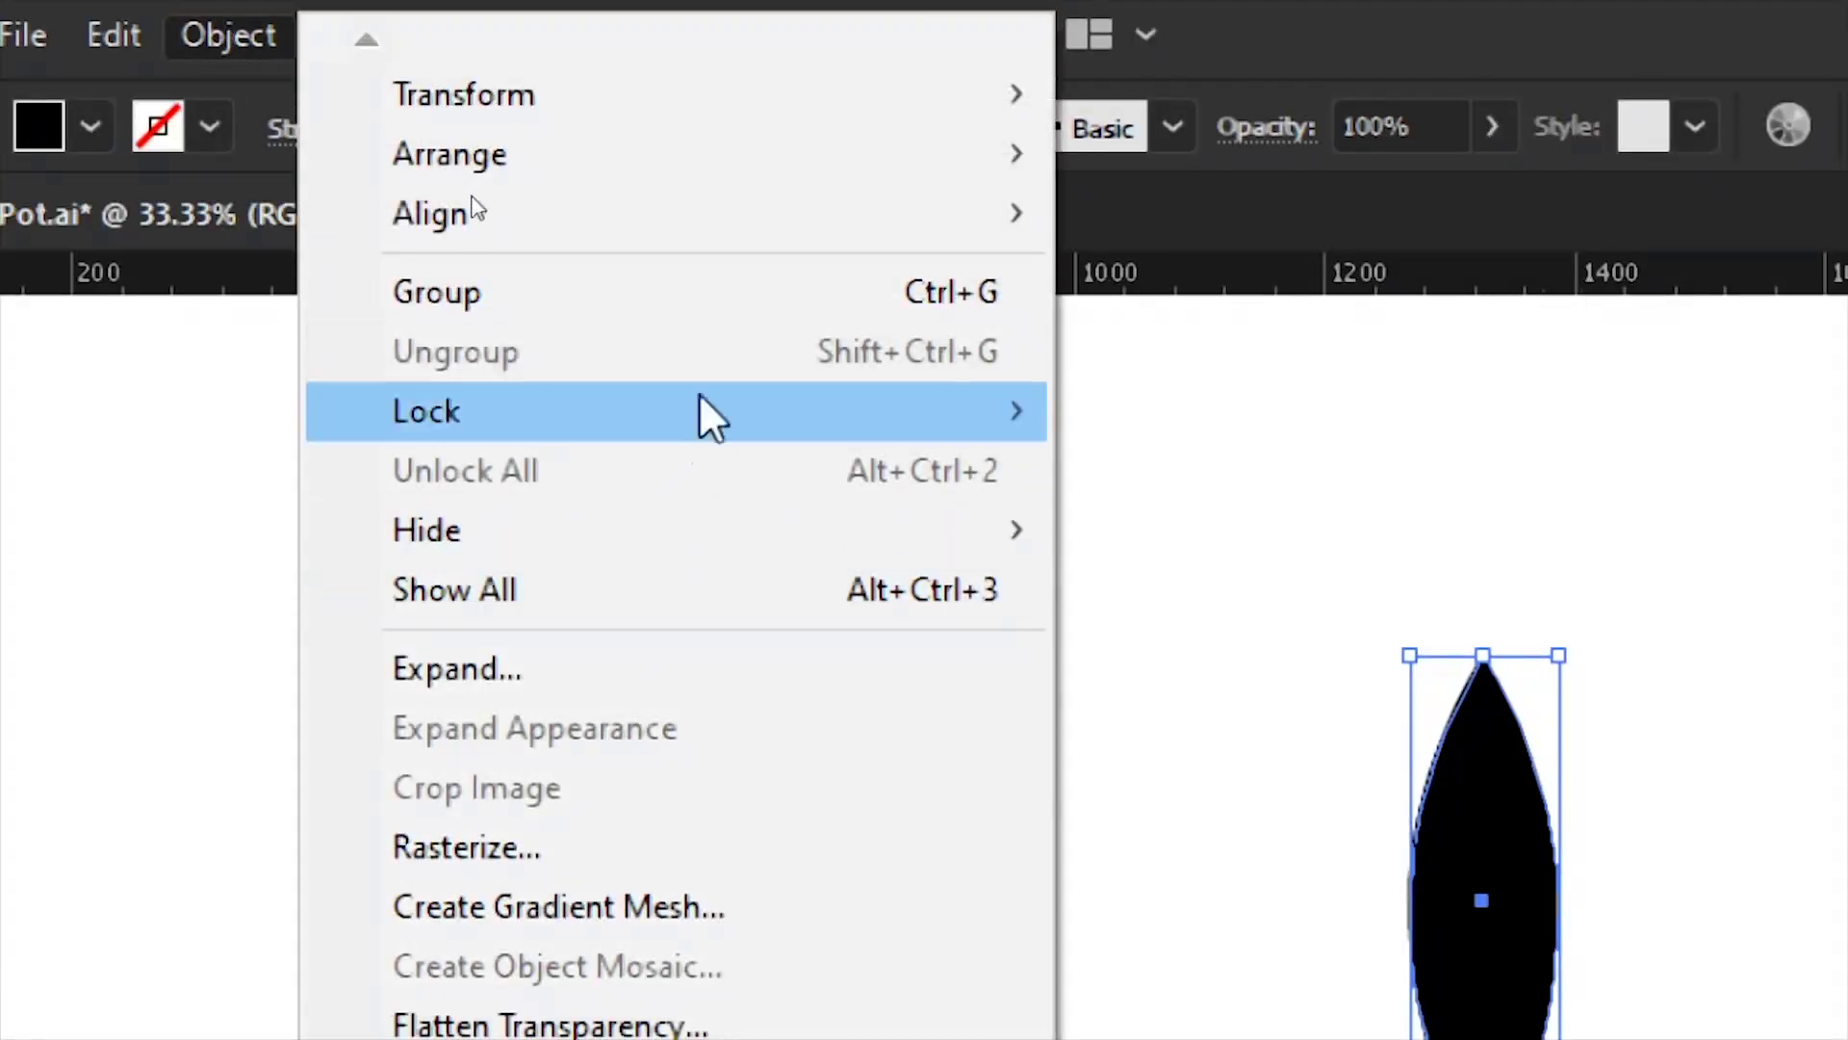
left_click(728, 304)
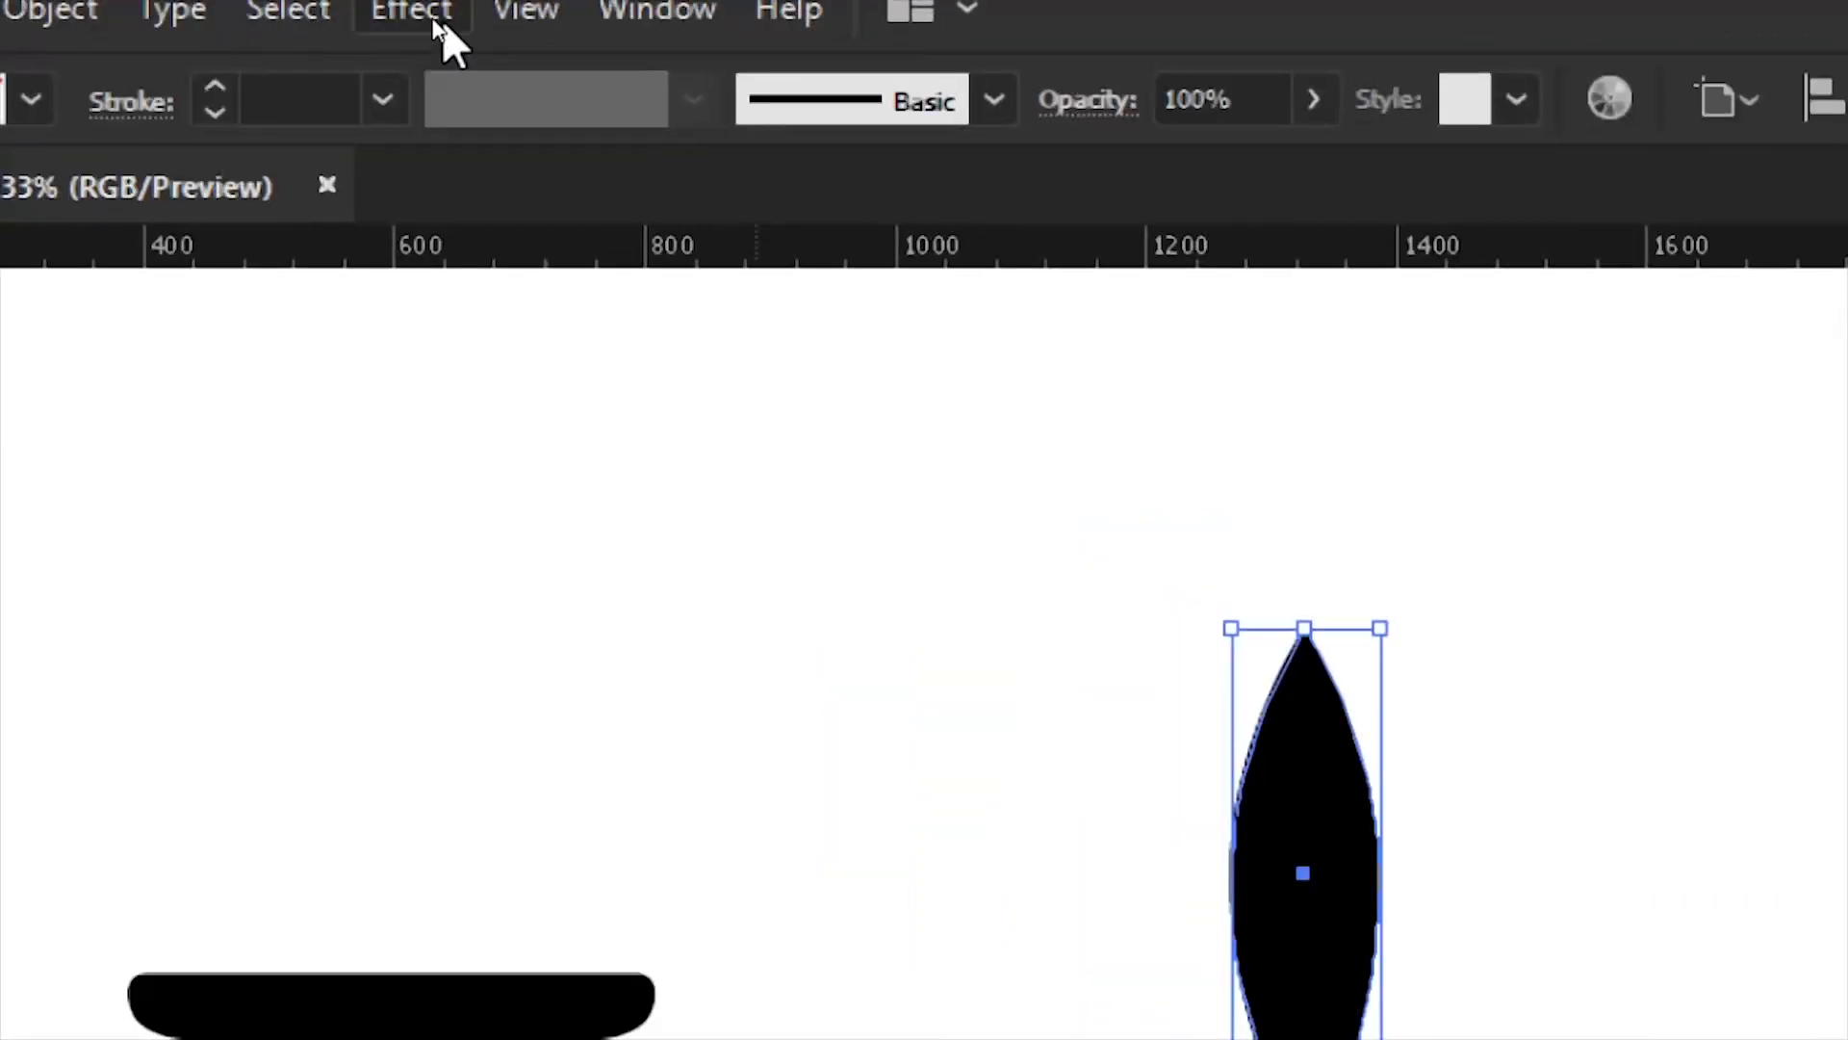
Step: Apply a Transform effect to the petal pair with 4 copies and a 143° angle, with Preview on
left_click(424, 18)
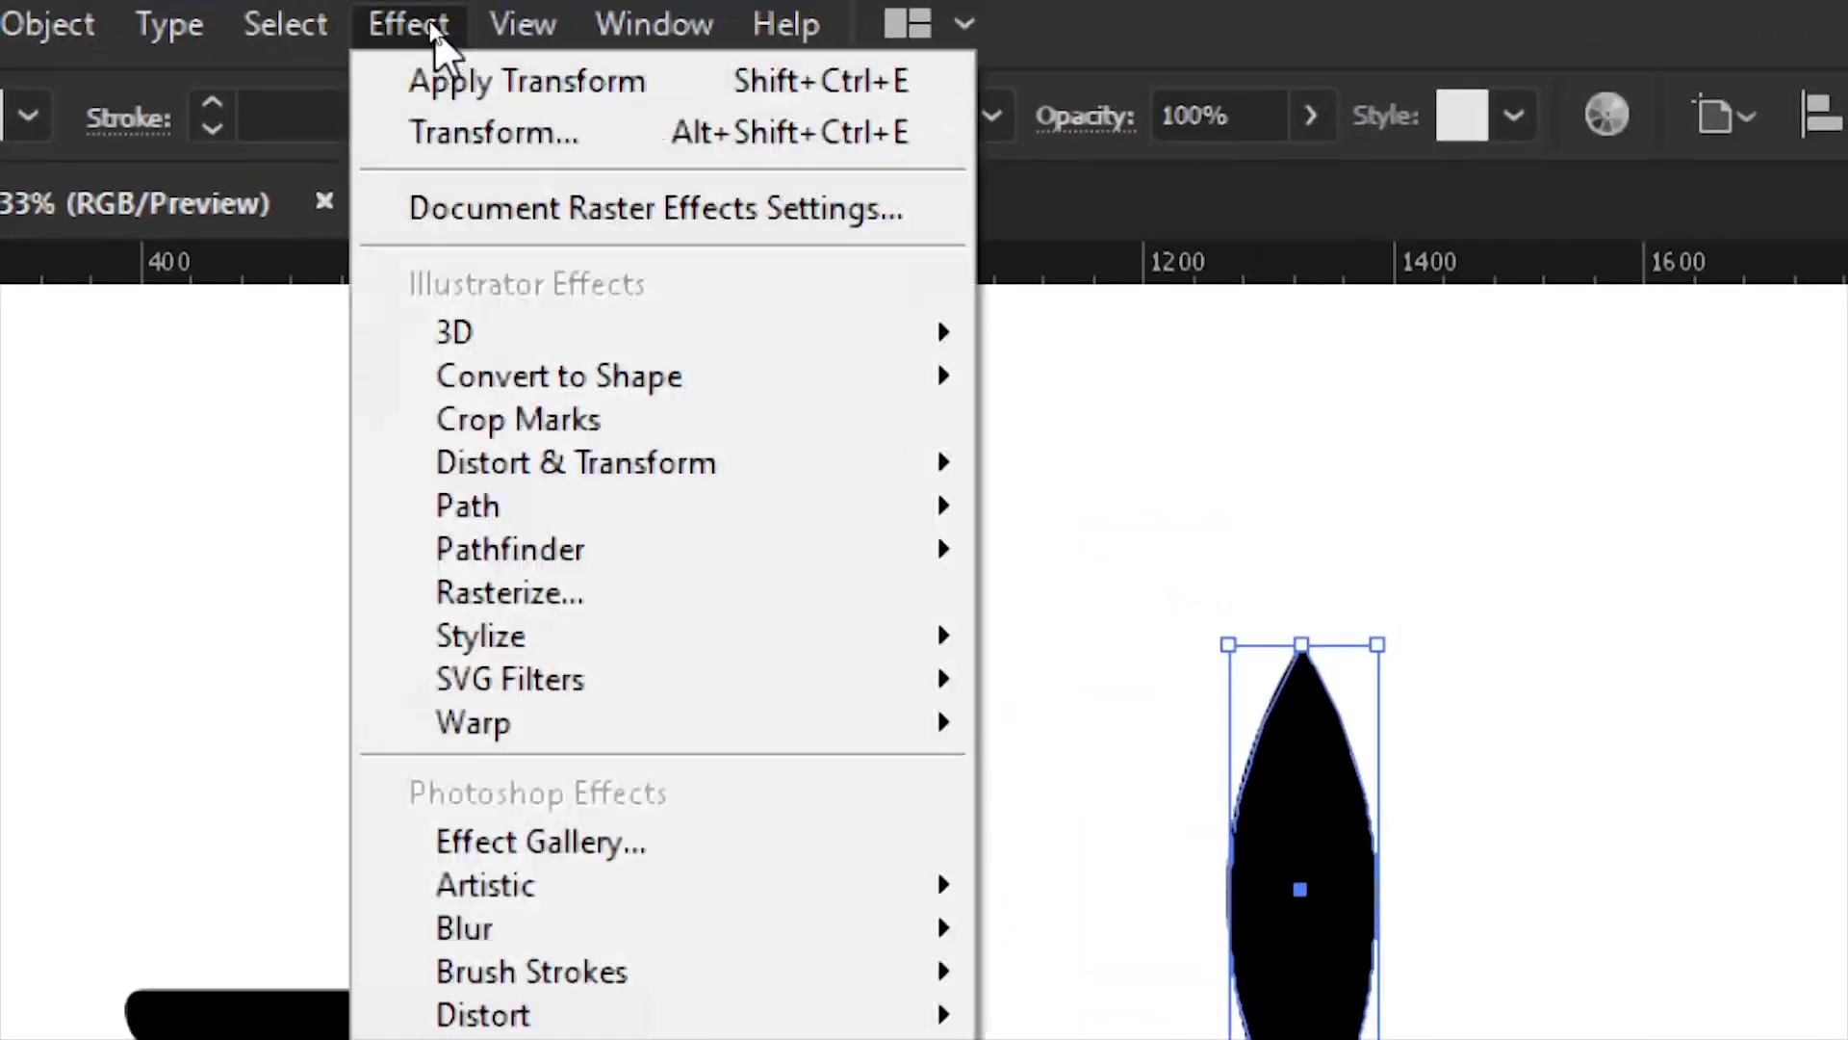
mouse_move(690, 136)
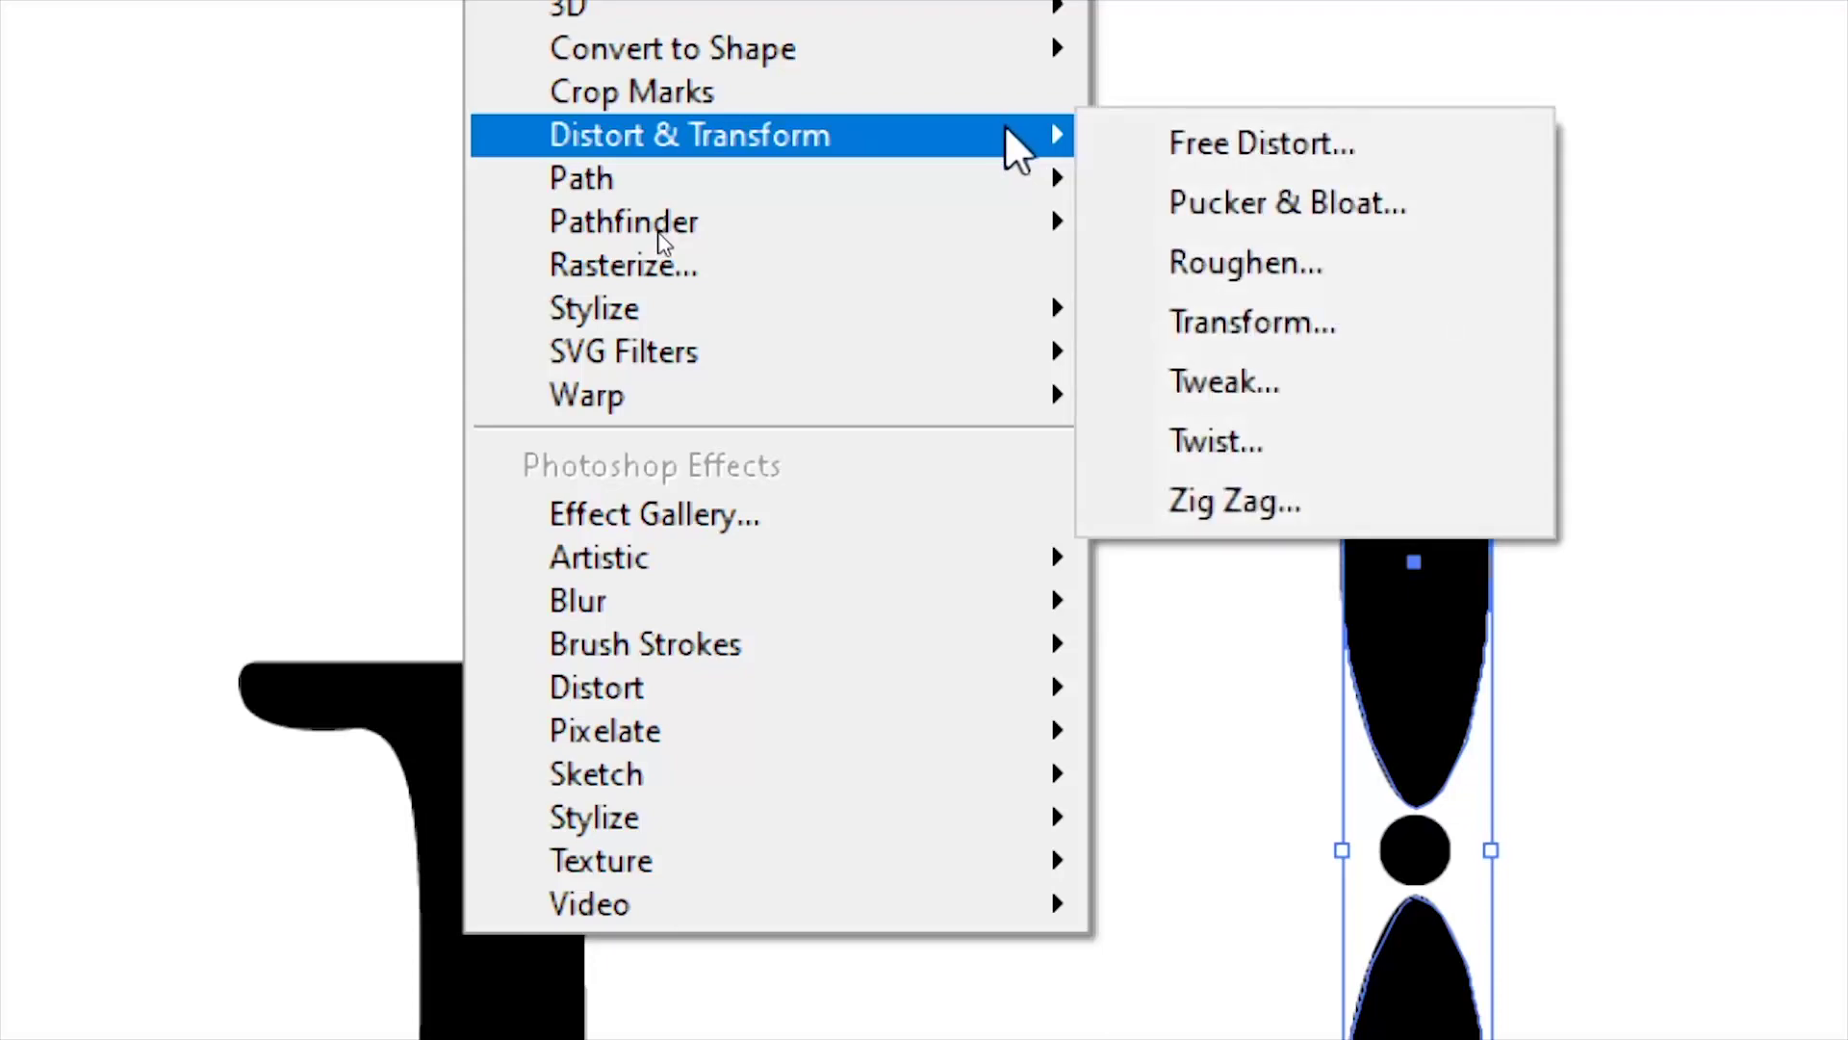
left_click(1402, 325)
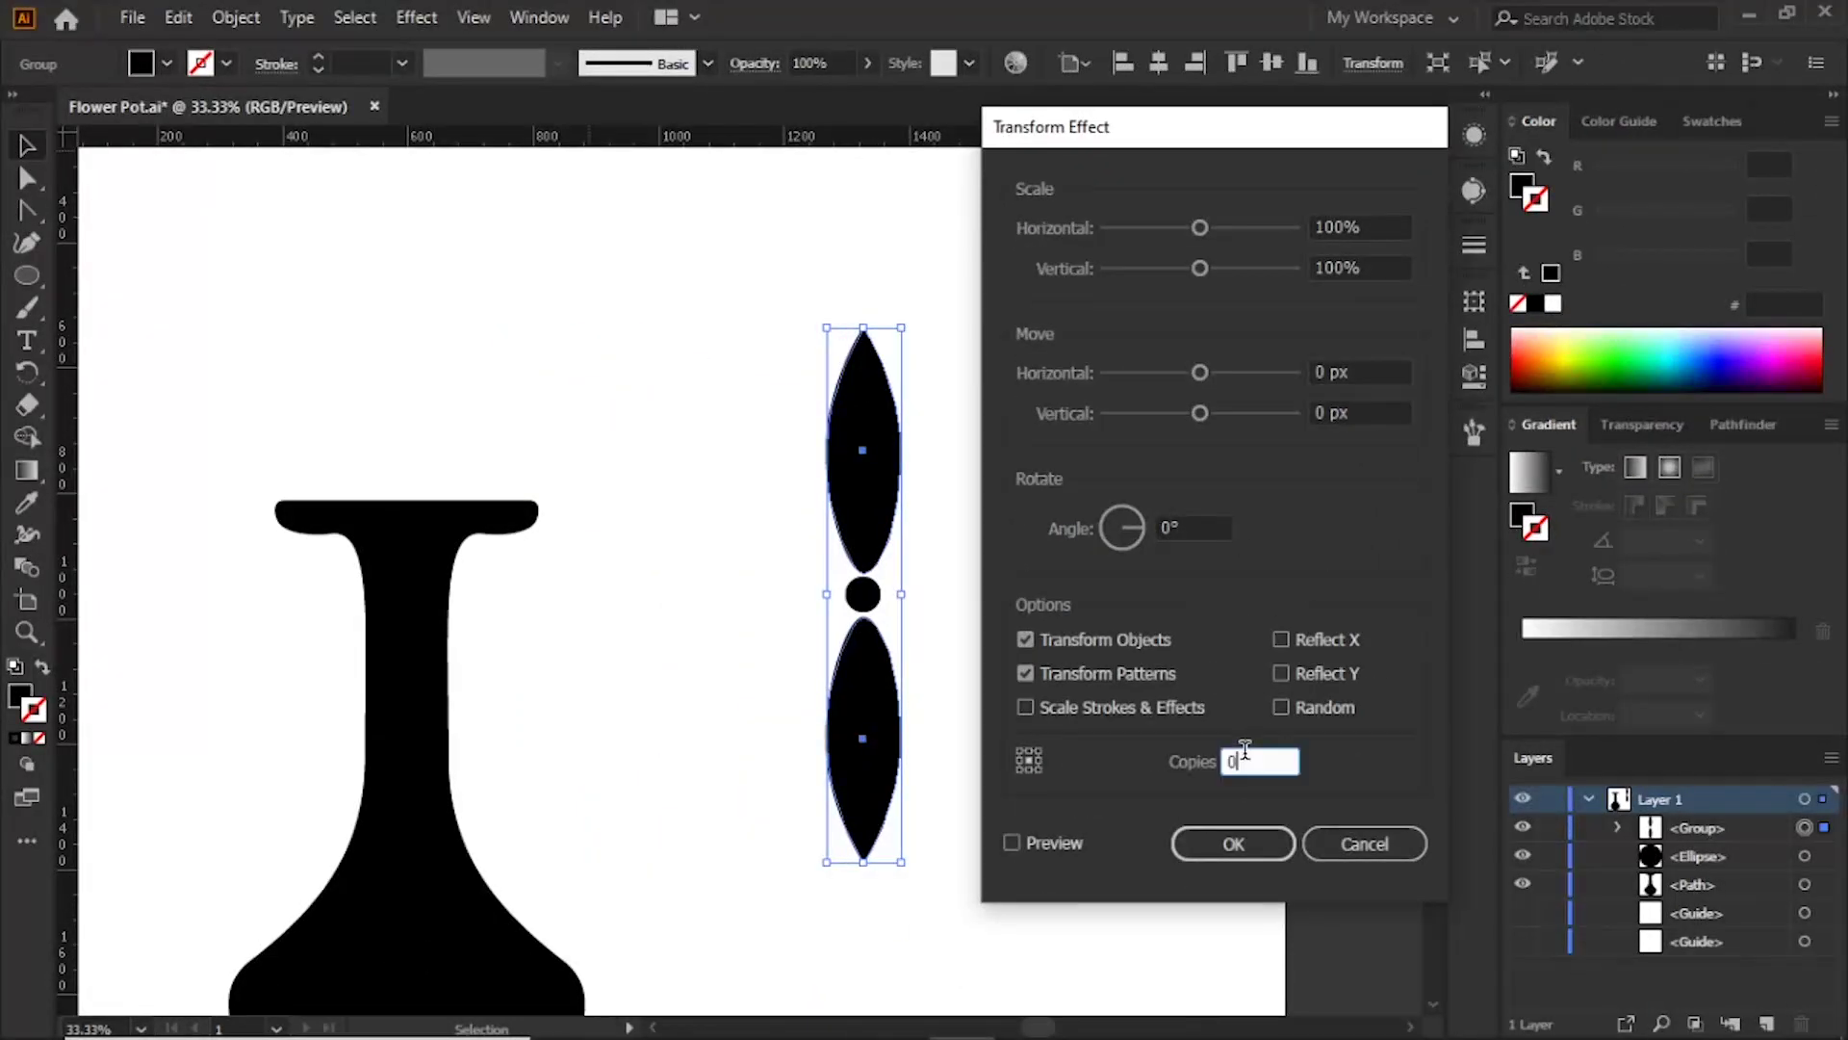
type("4")
left_click(1194, 528)
type("143")
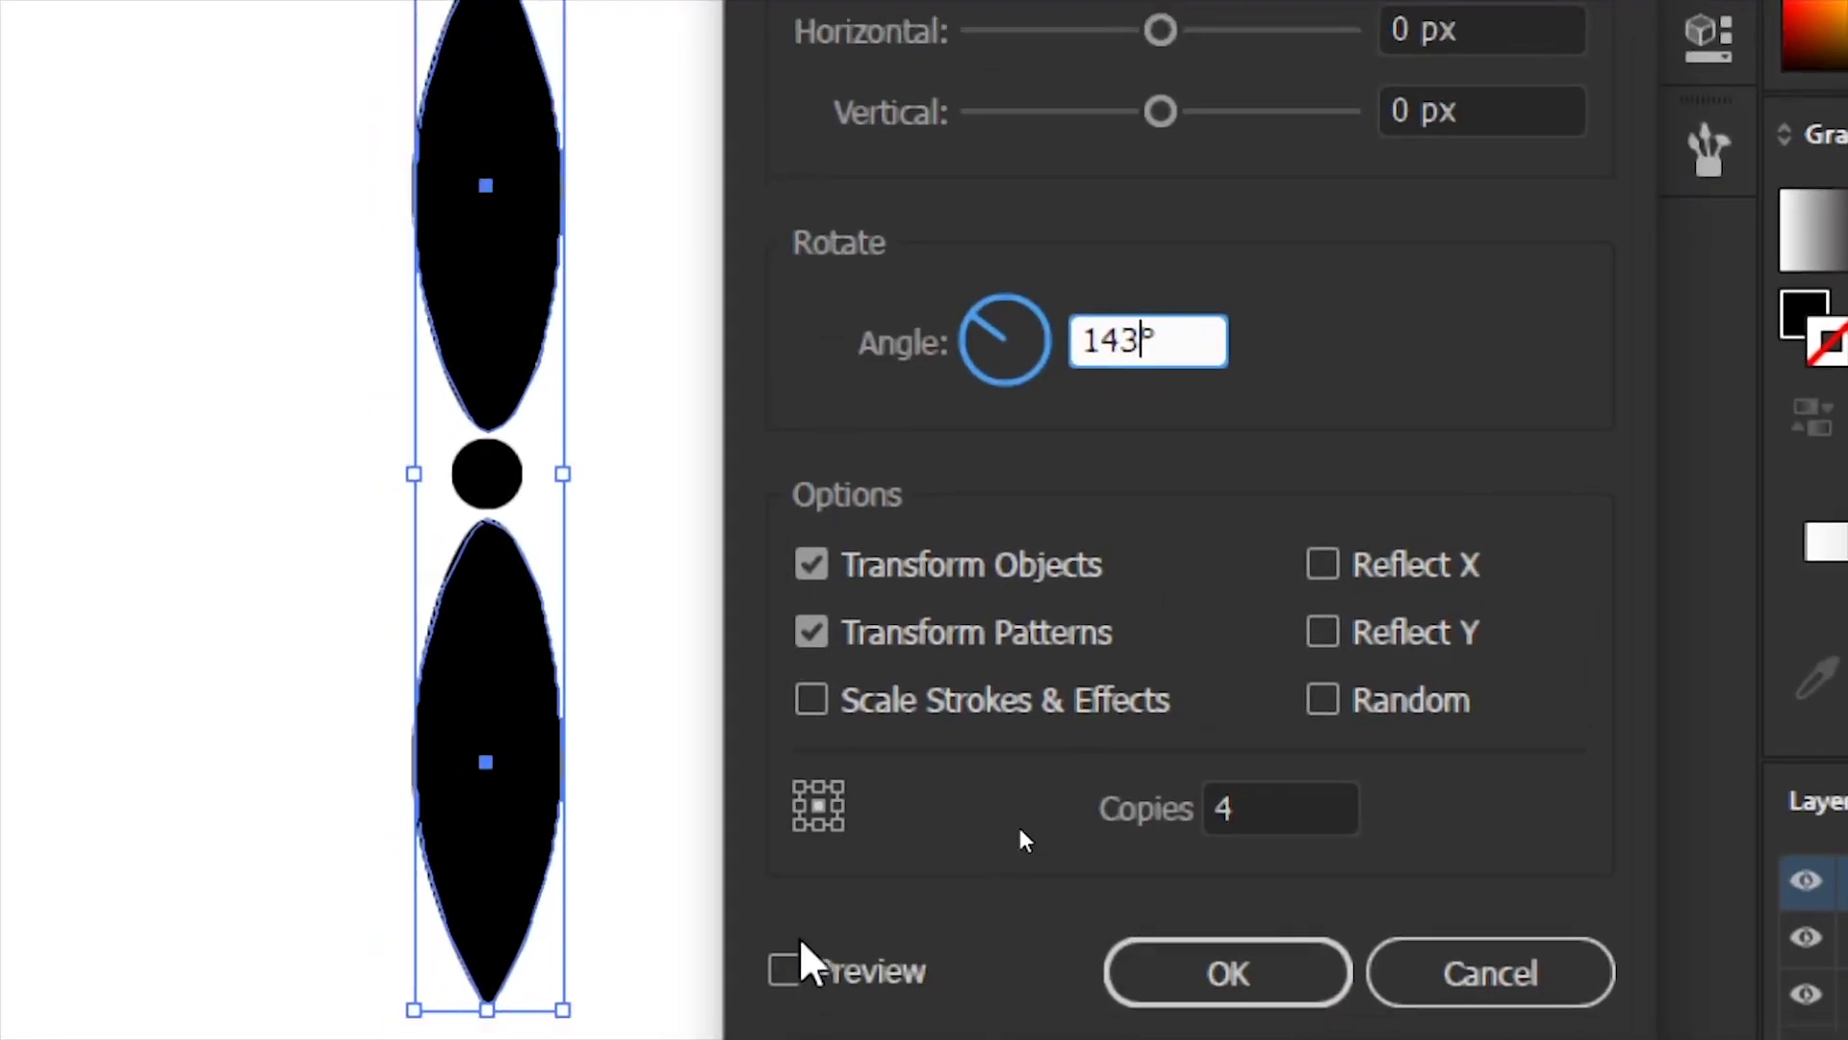
left_click(775, 989)
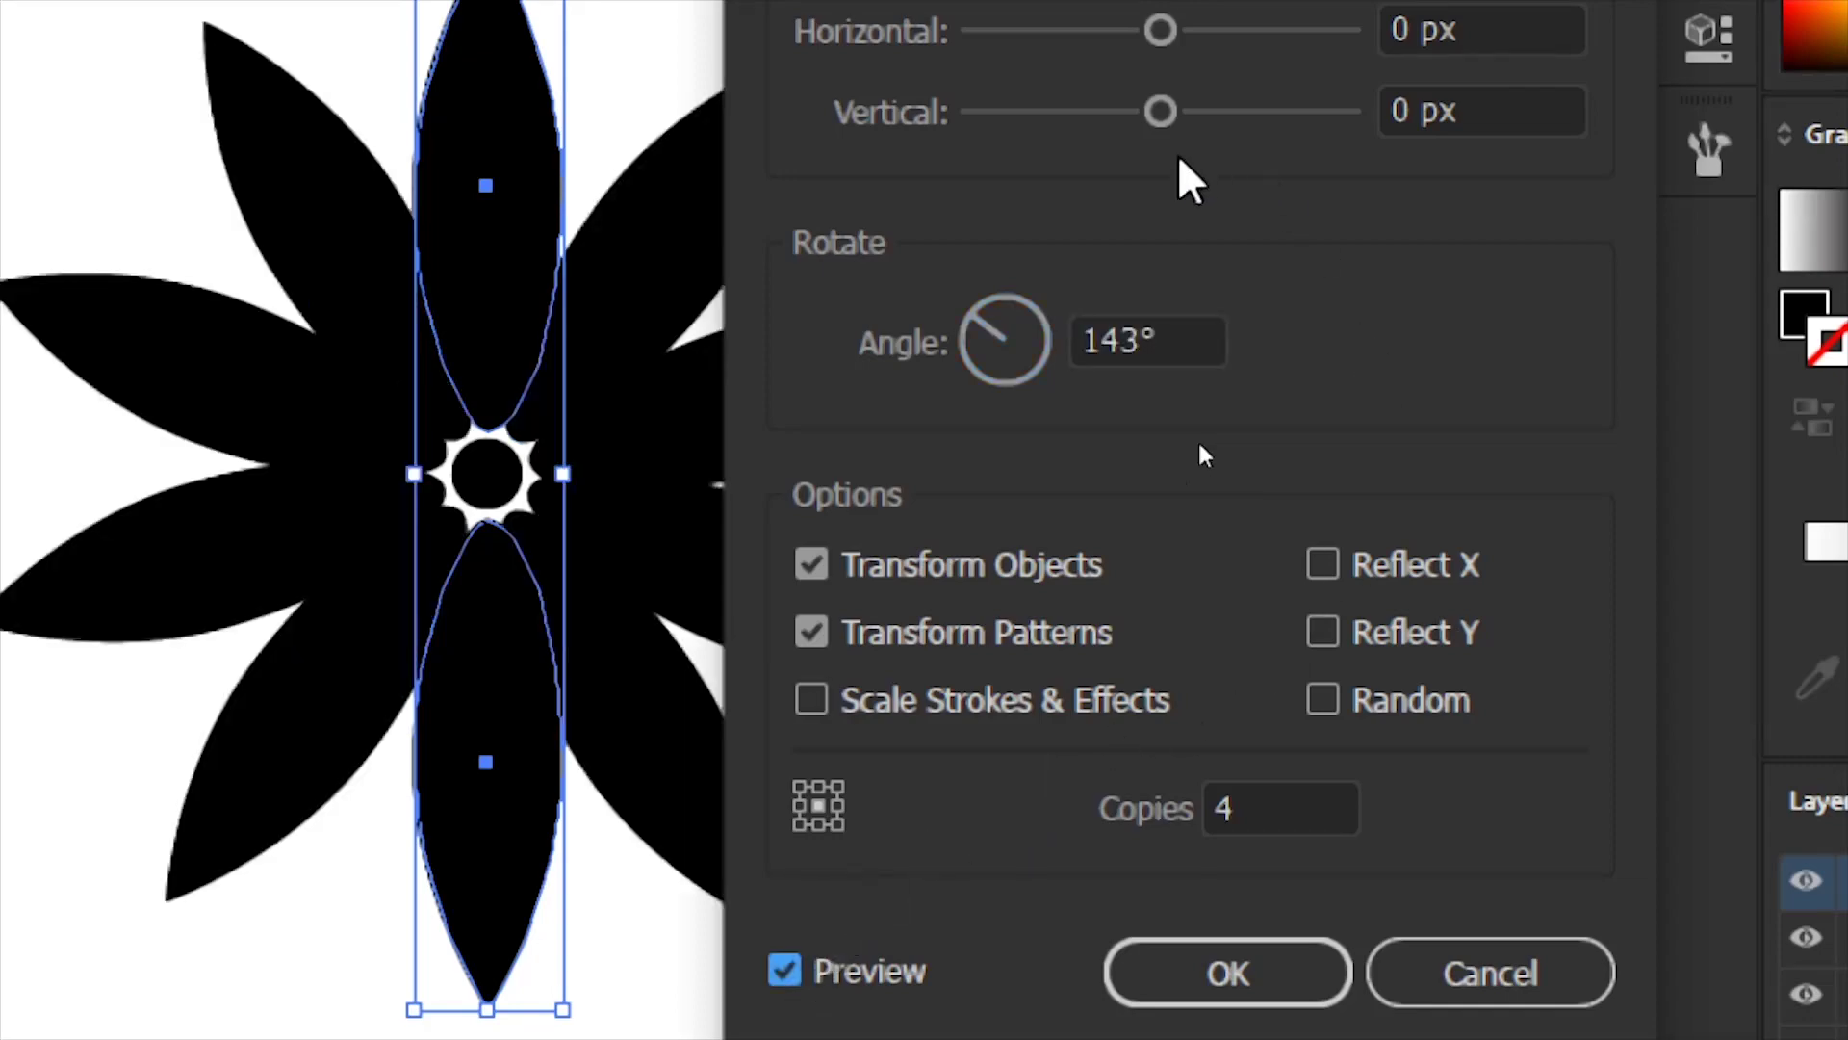
Step: Fine-tune the Transform rotation angle to 144° to complete the ten-petal flower
left_click(1146, 337)
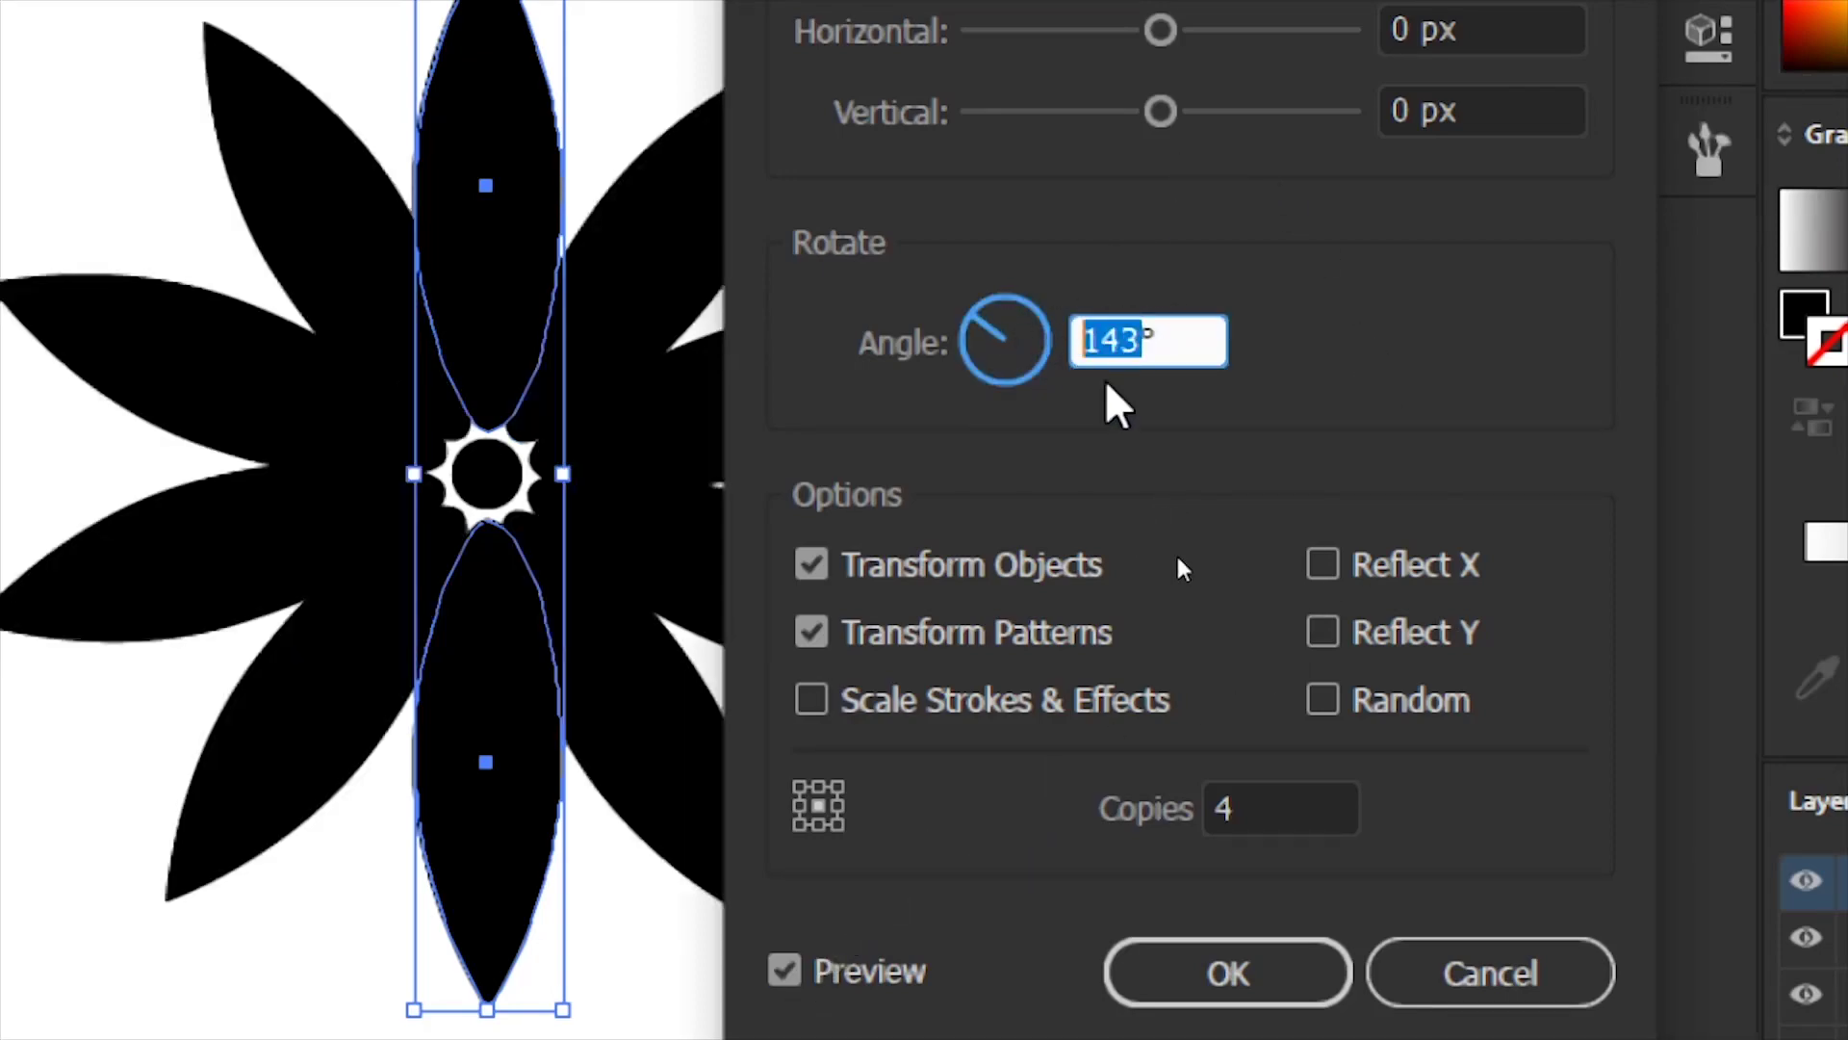
key("Up")
key("Down")
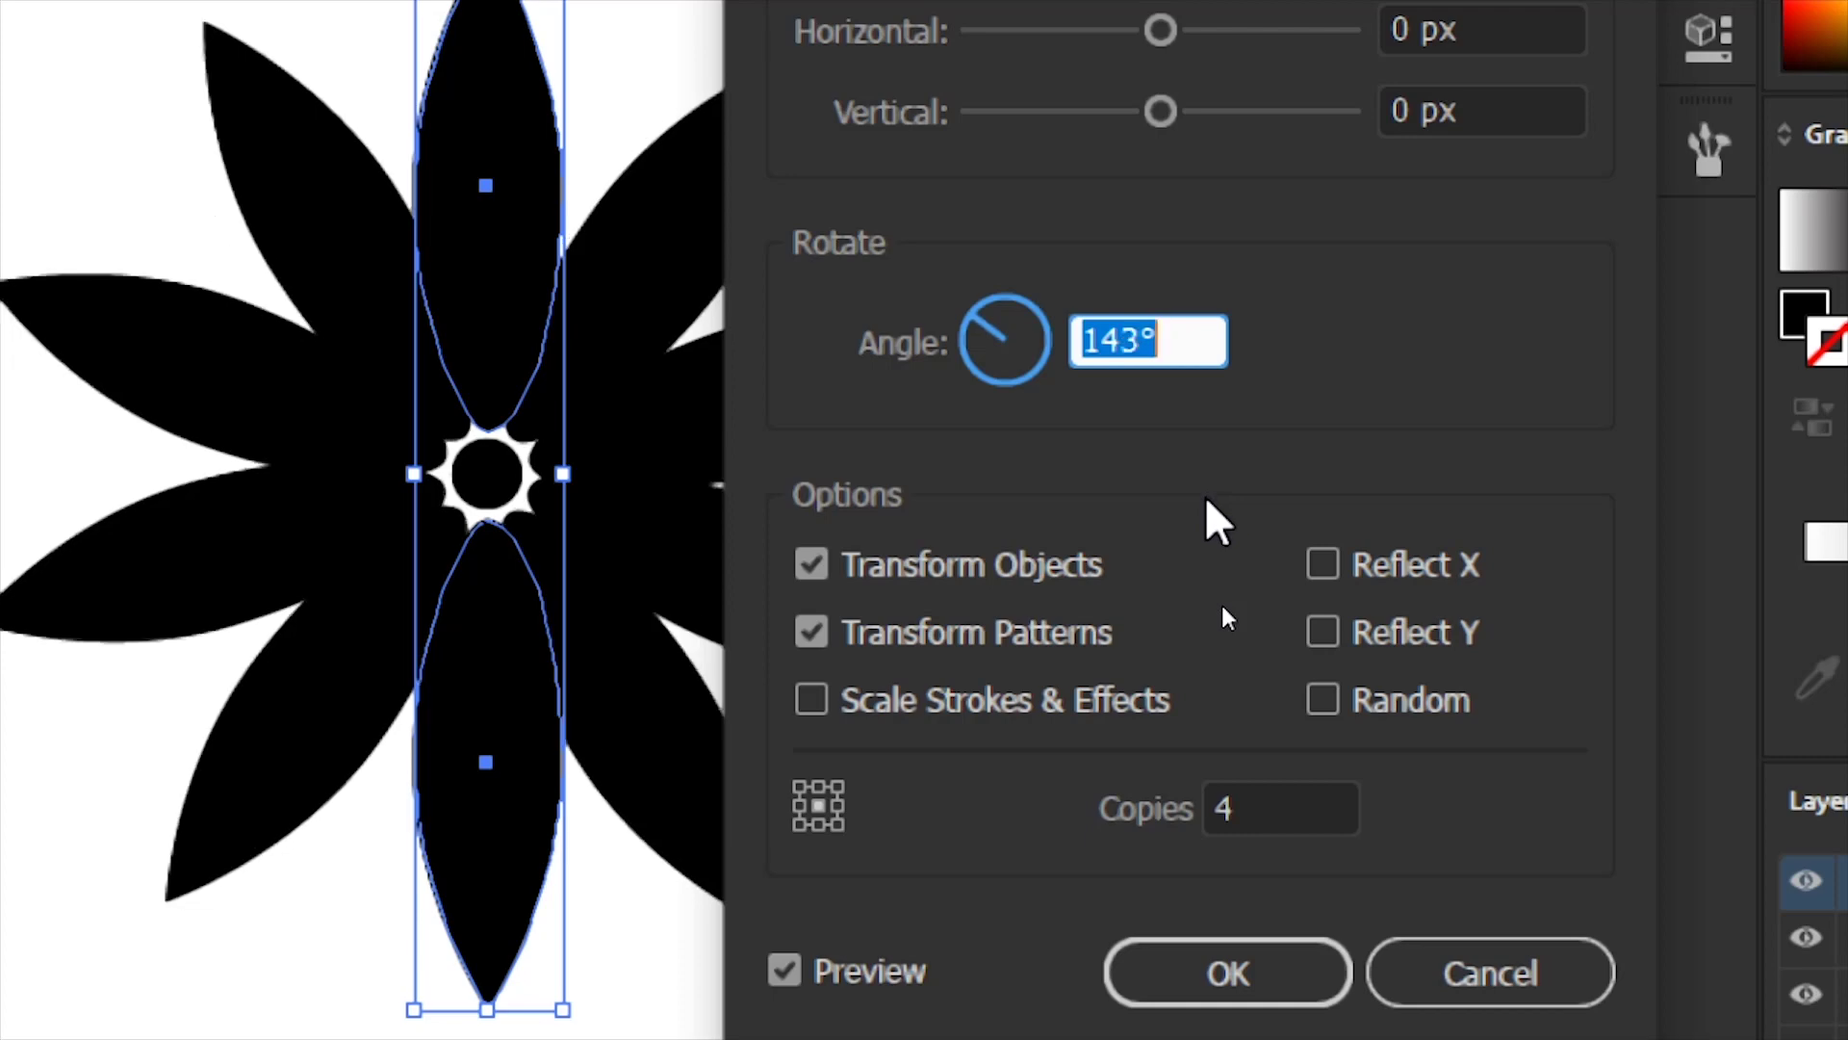
key("Up")
key("Up")
key("Up")
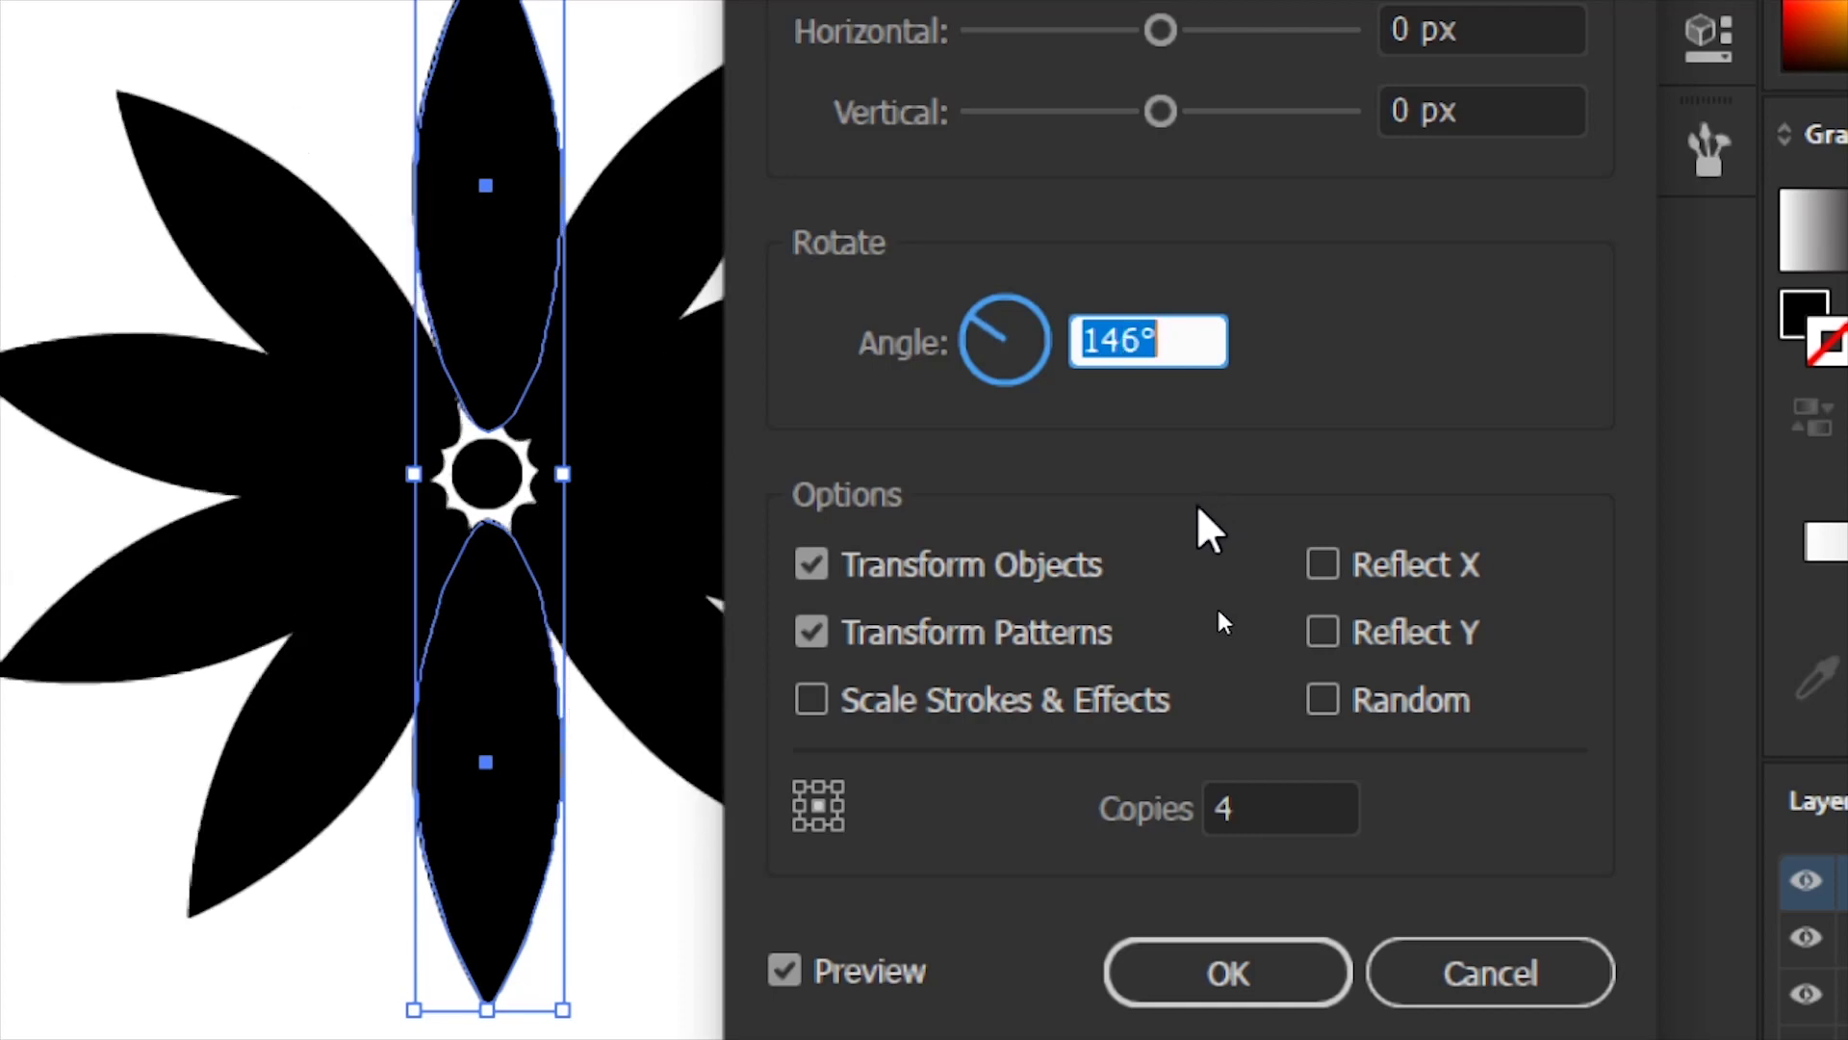
key("Down")
key("Down")
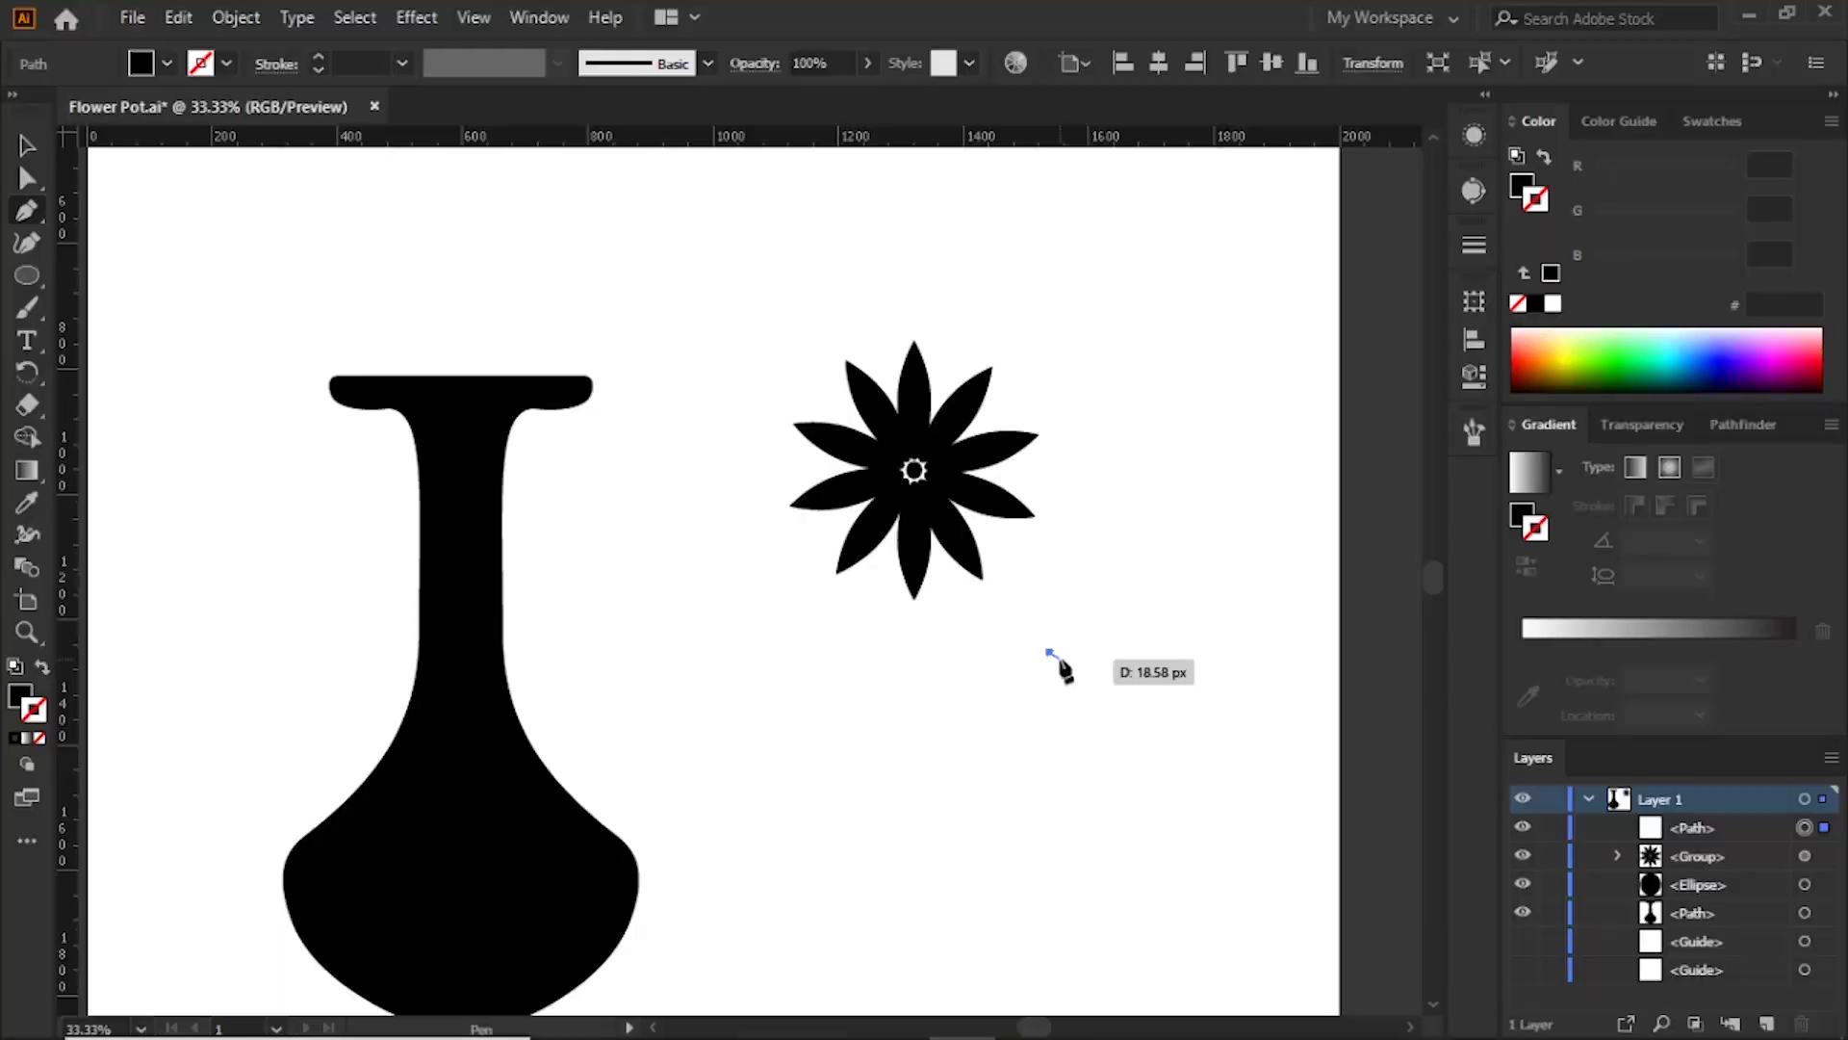
left_click_drag(1061, 670, 994, 777)
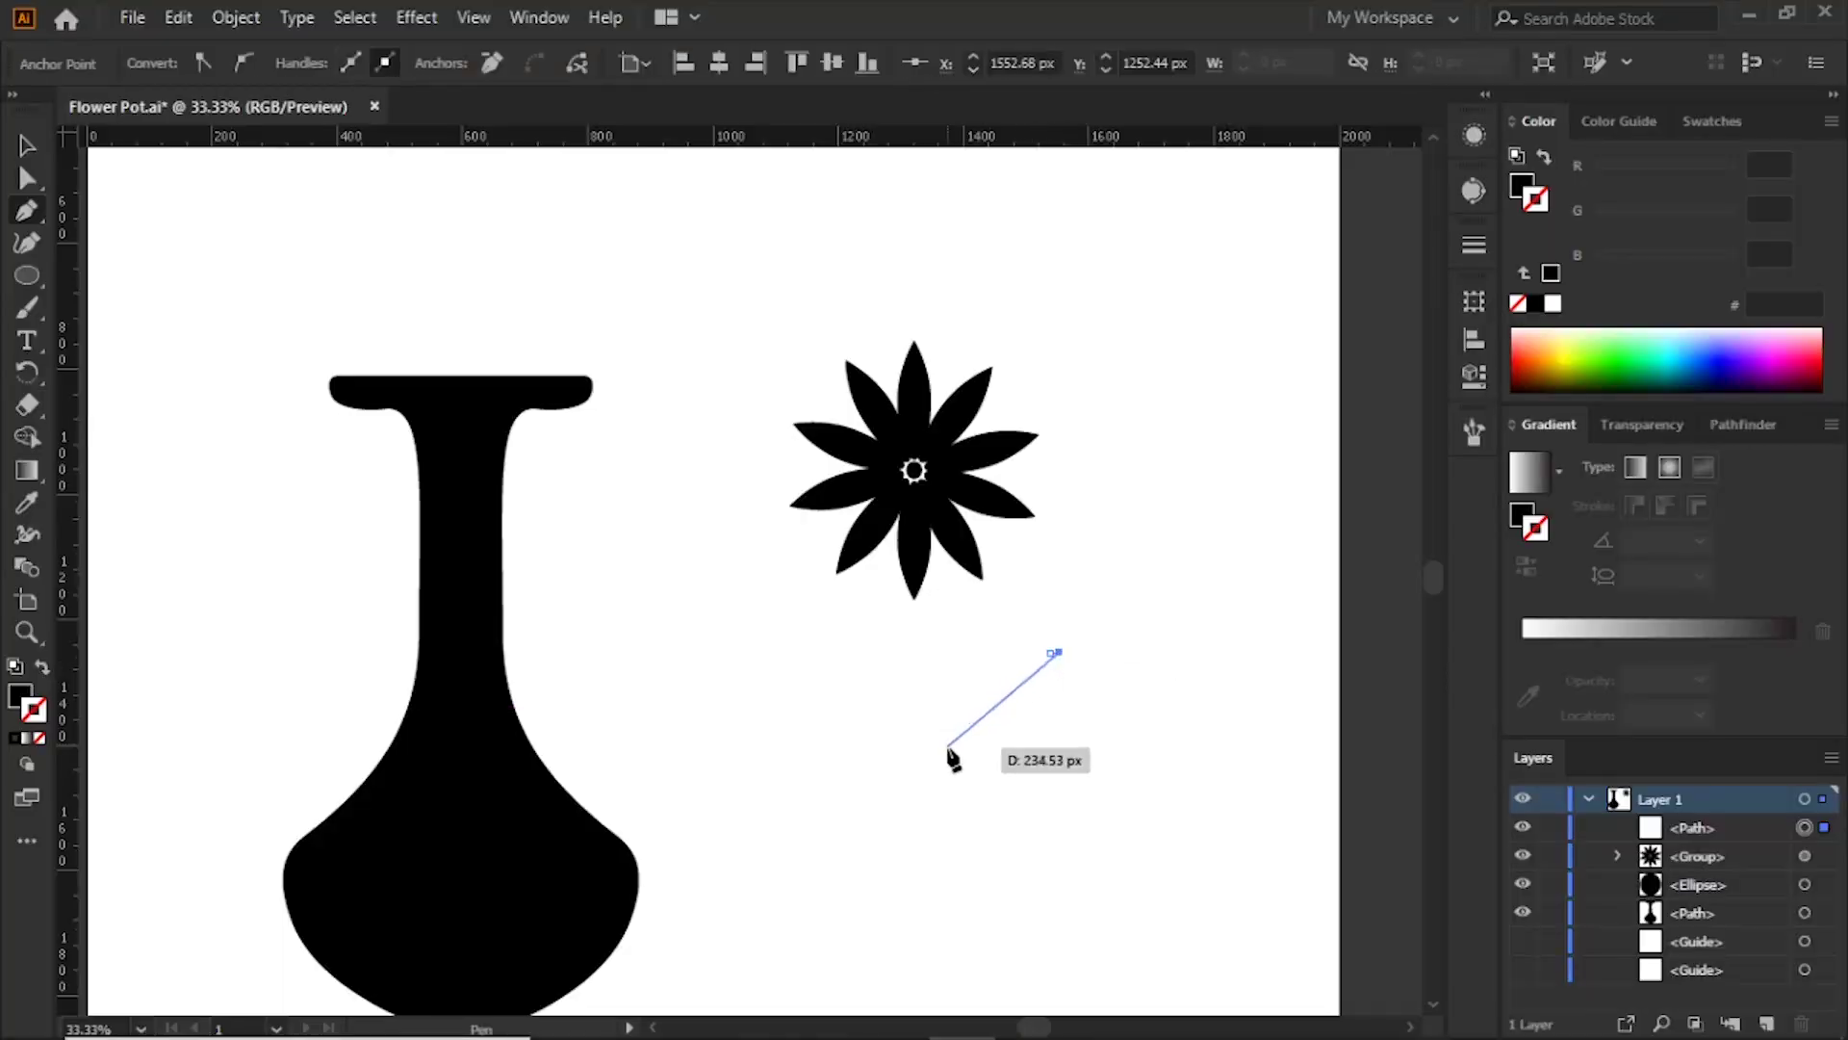
Step: Draw a thin stem shape and position it, slightly rotated, under the flower centre
mouse_move(1054, 653)
left_mouse_down()
mouse_move(1062, 673)
mouse_move(1052, 660)
left_mouse_up()
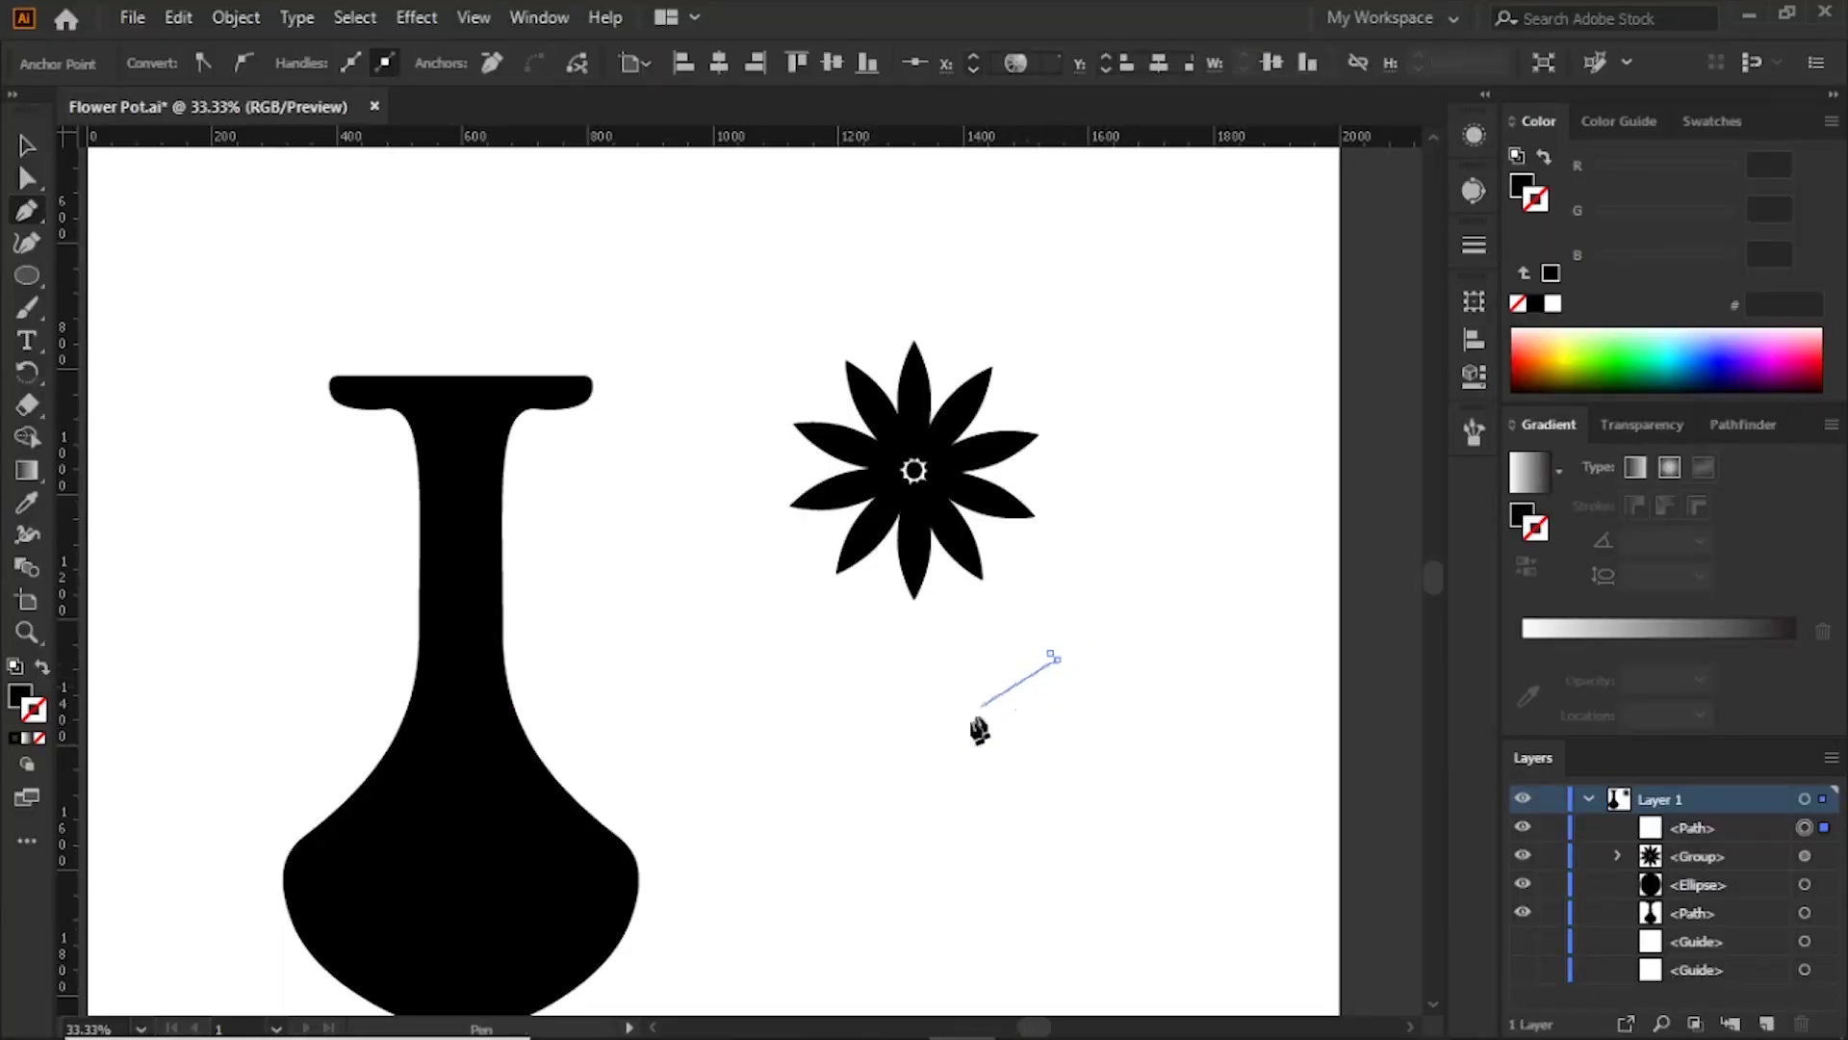
mouse_move(885, 840)
left_mouse_down()
mouse_move(828, 928)
mouse_move(810, 919)
left_mouse_up()
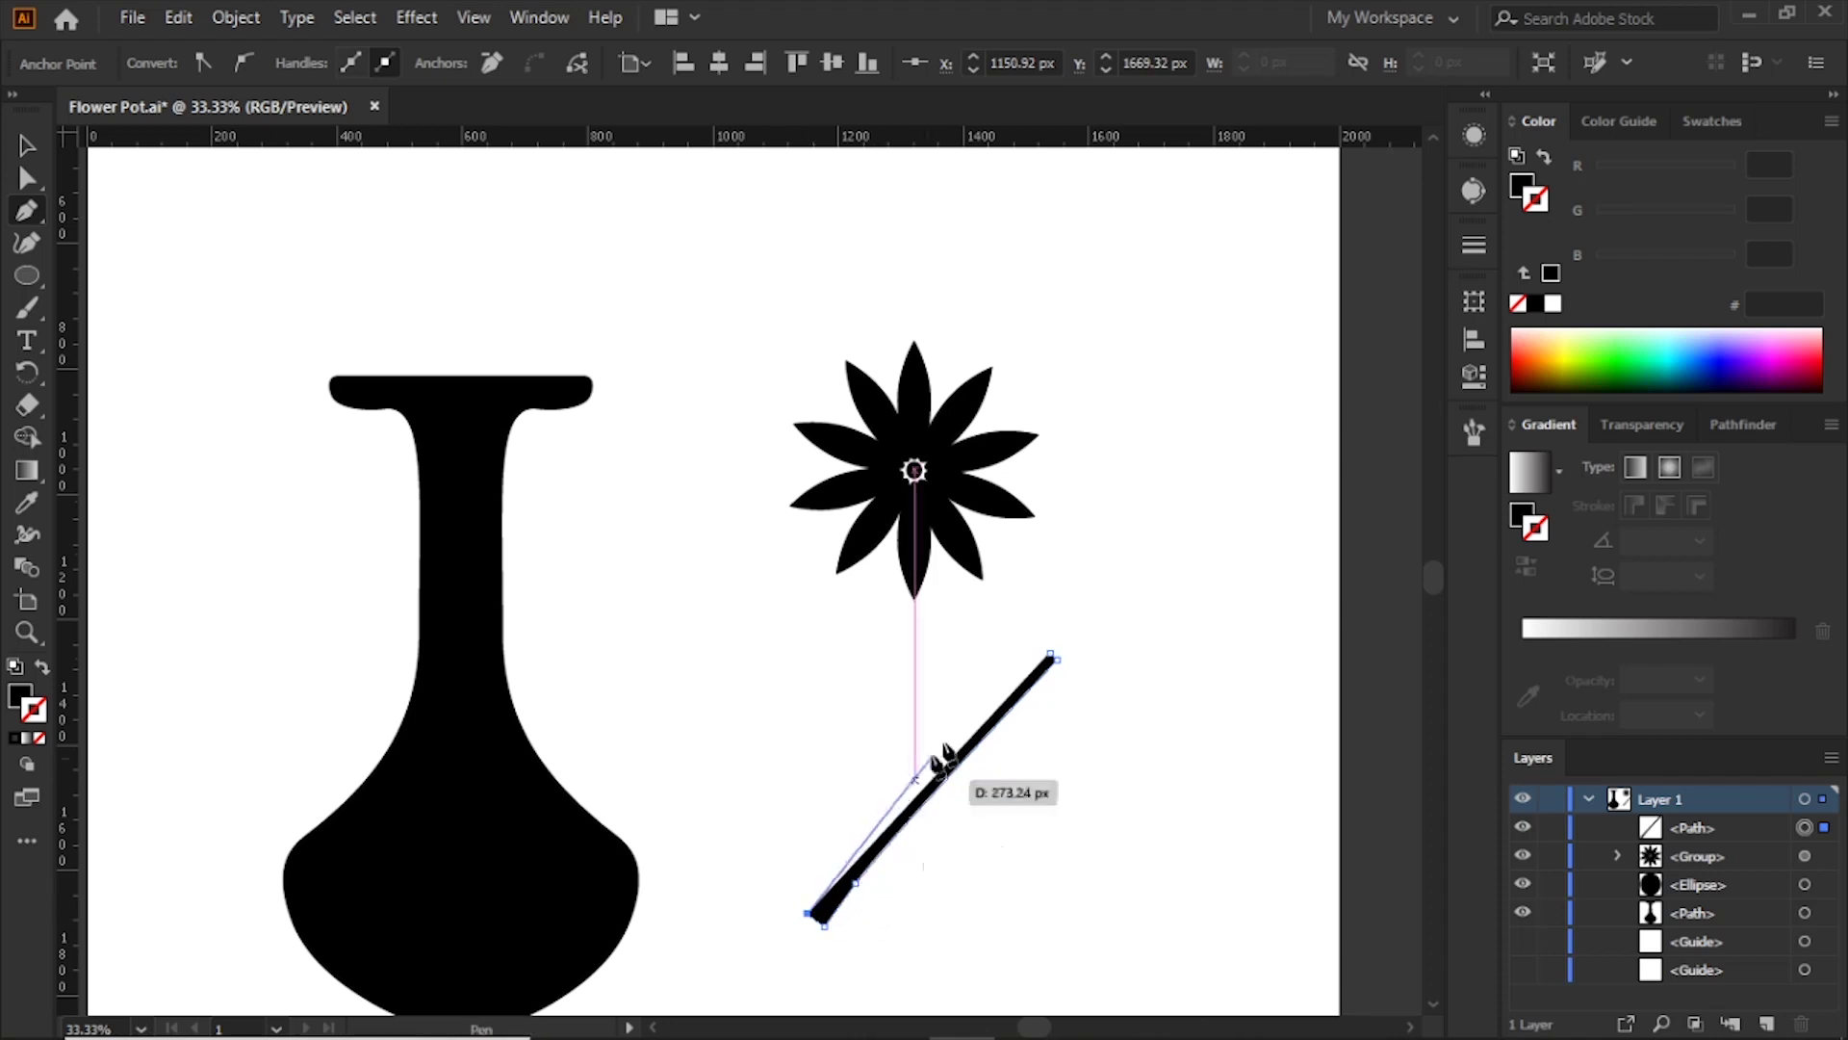
left_click(1050, 654)
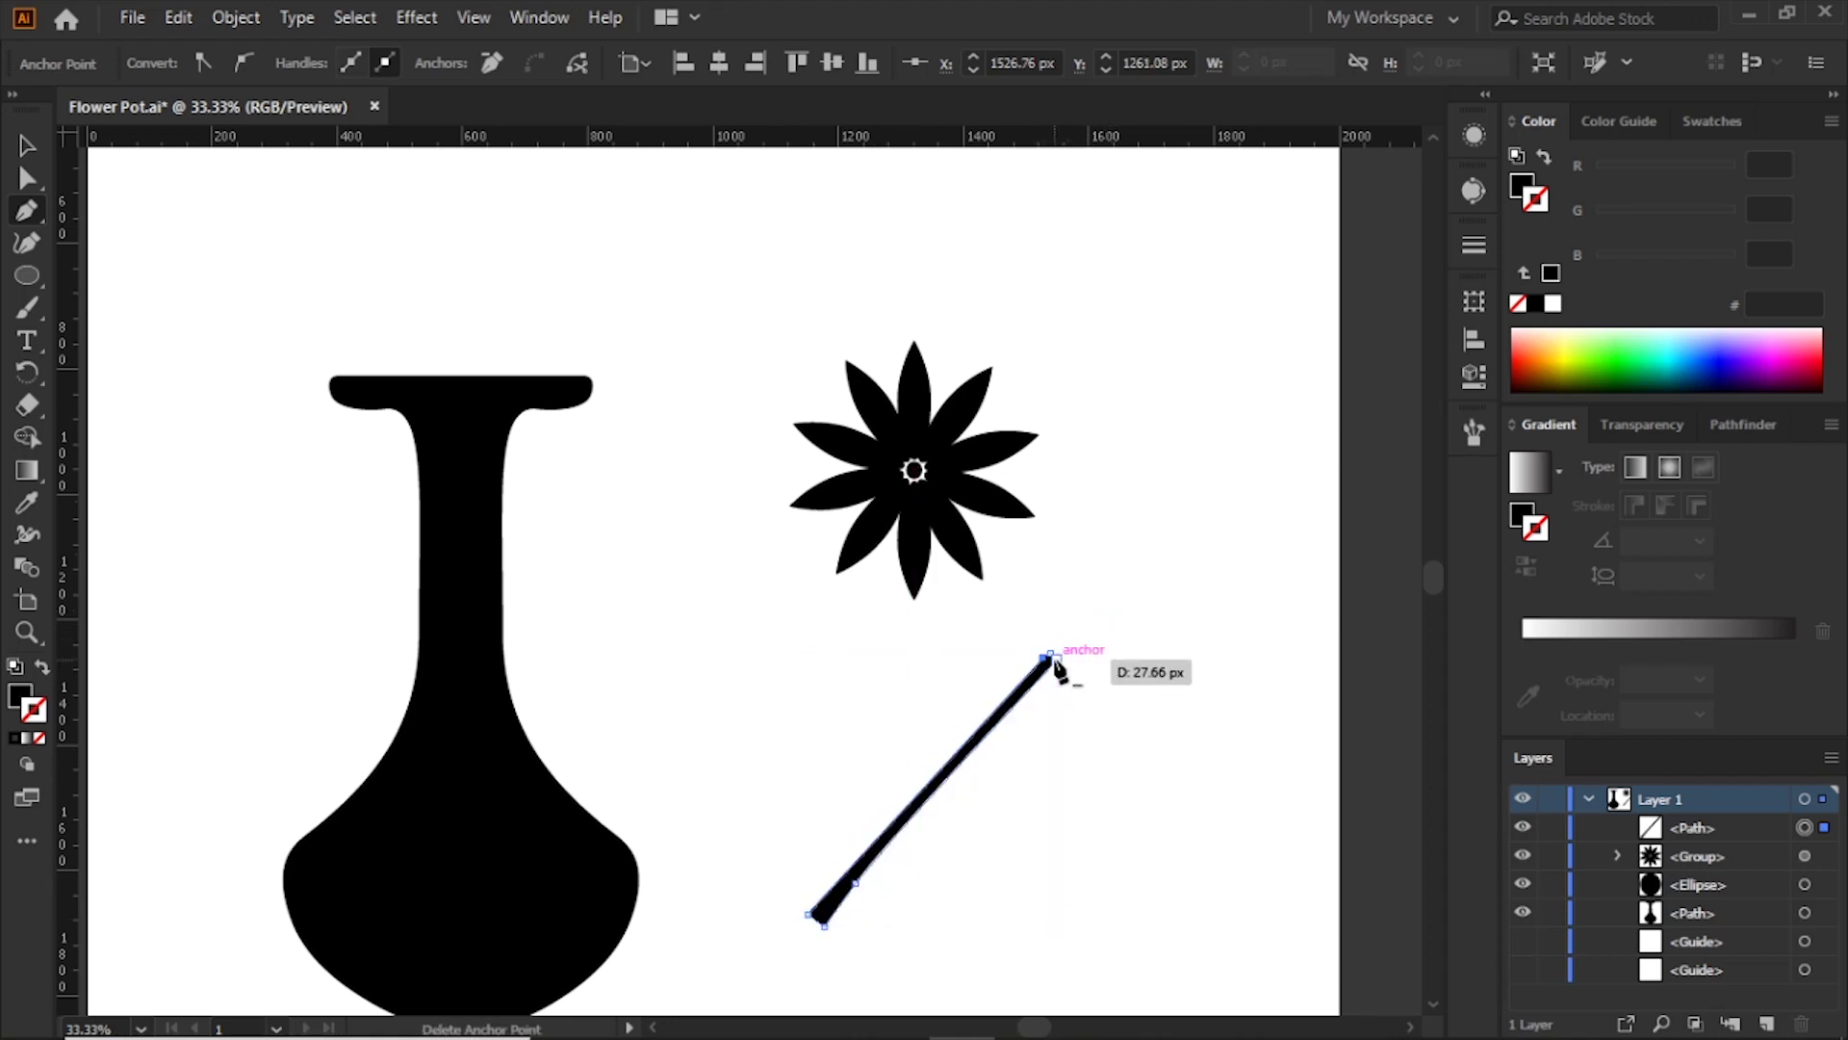
key("v")
left_click(1078, 664)
left_click_drag(948, 785, 776, 635)
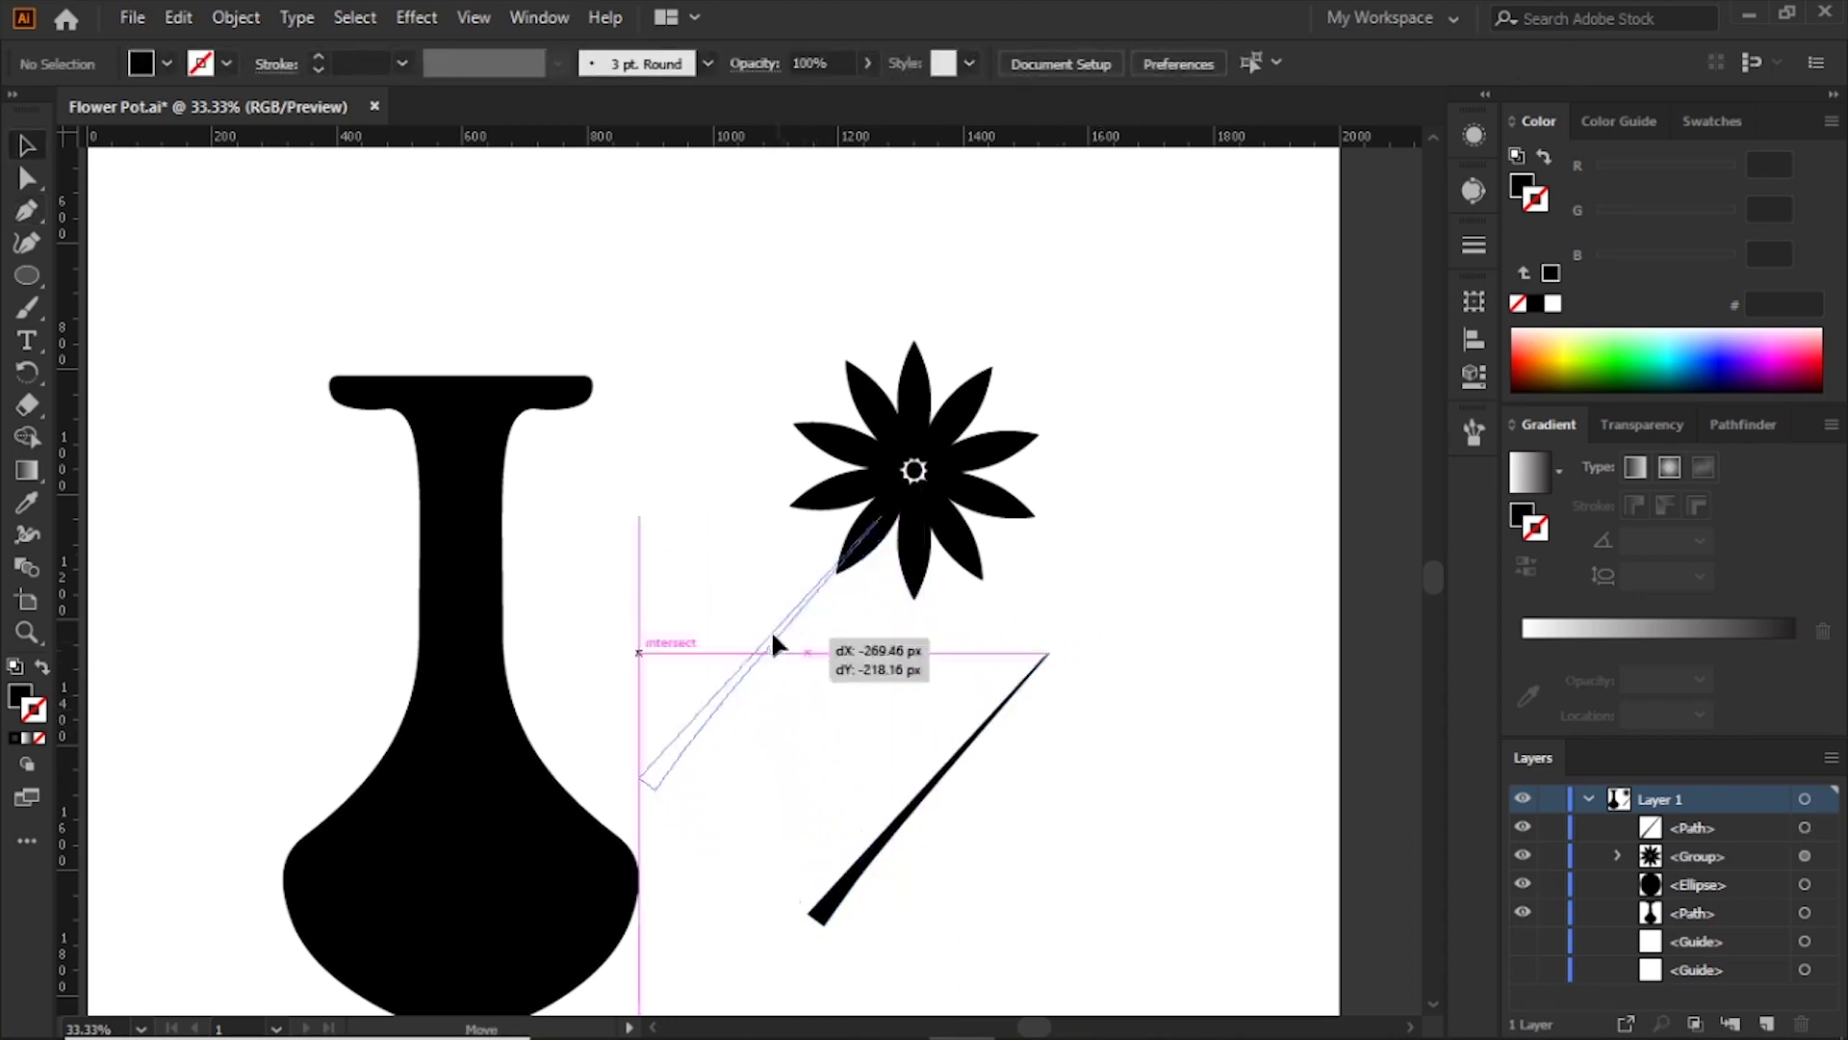
left_click_drag(639, 777, 673, 817)
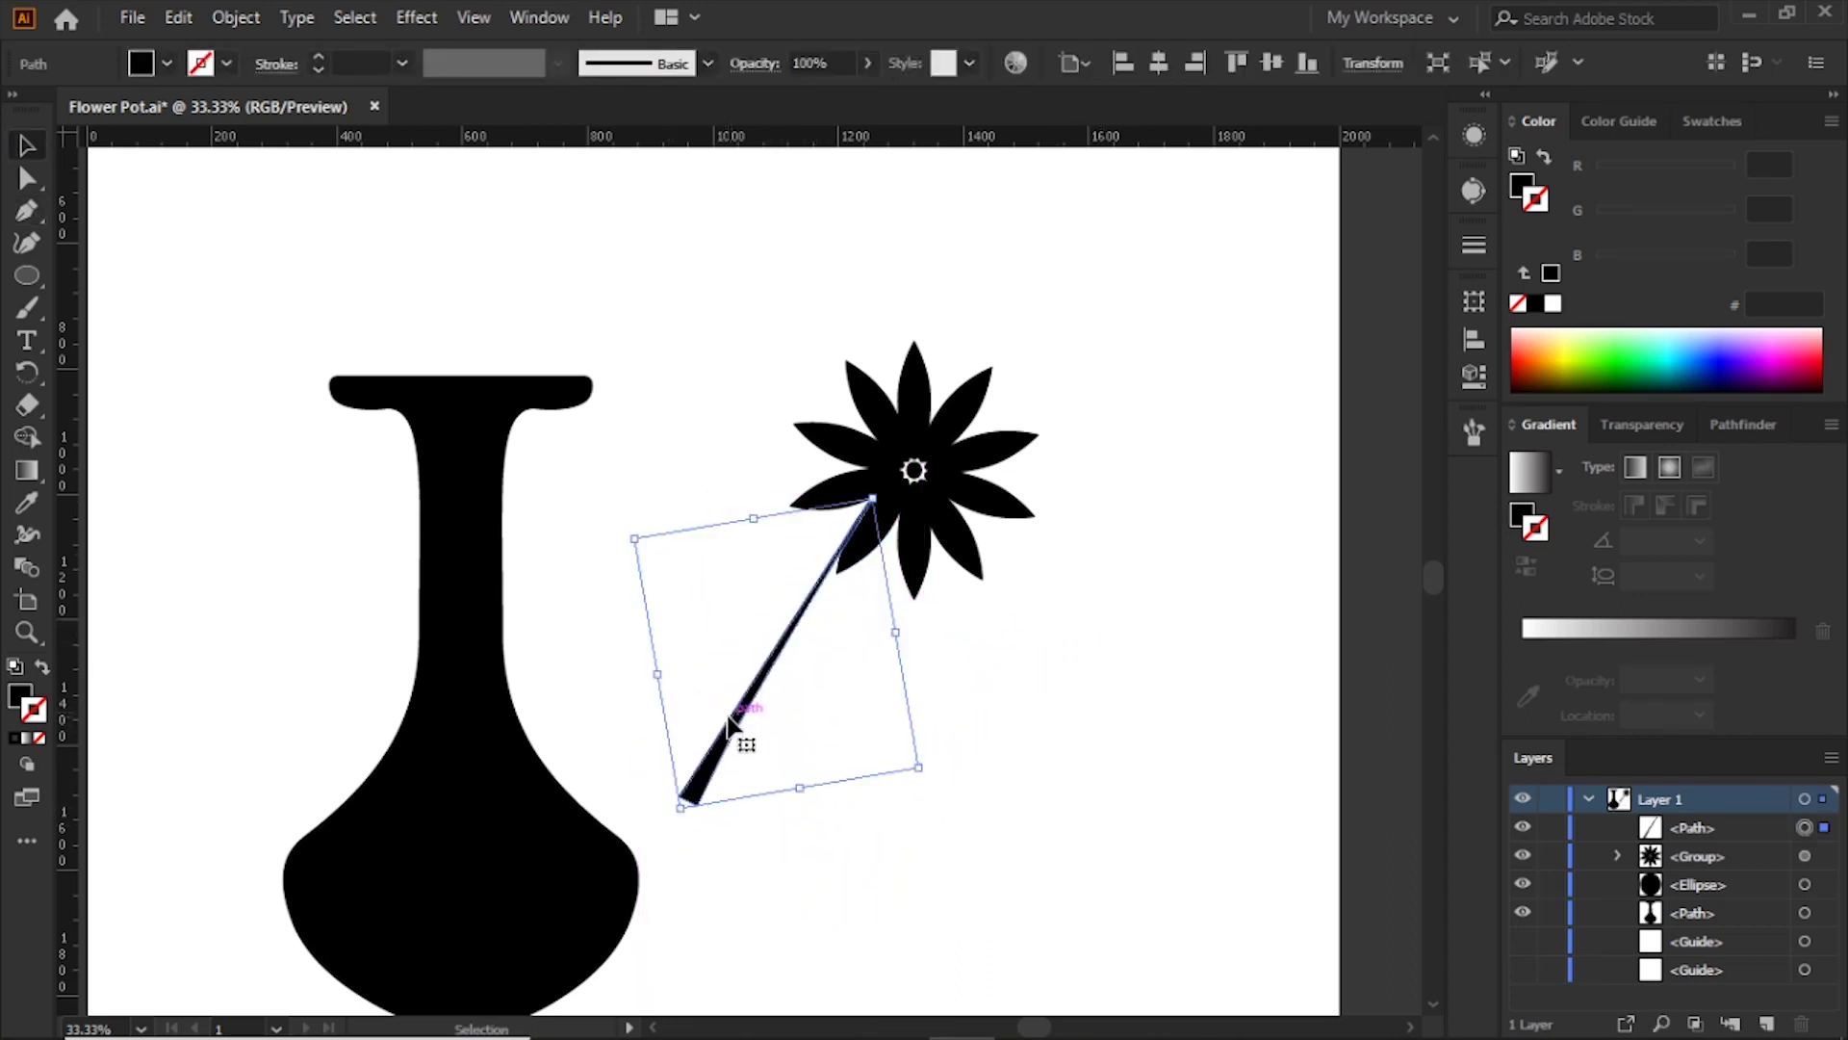
left_click_drag(728, 722, 763, 732)
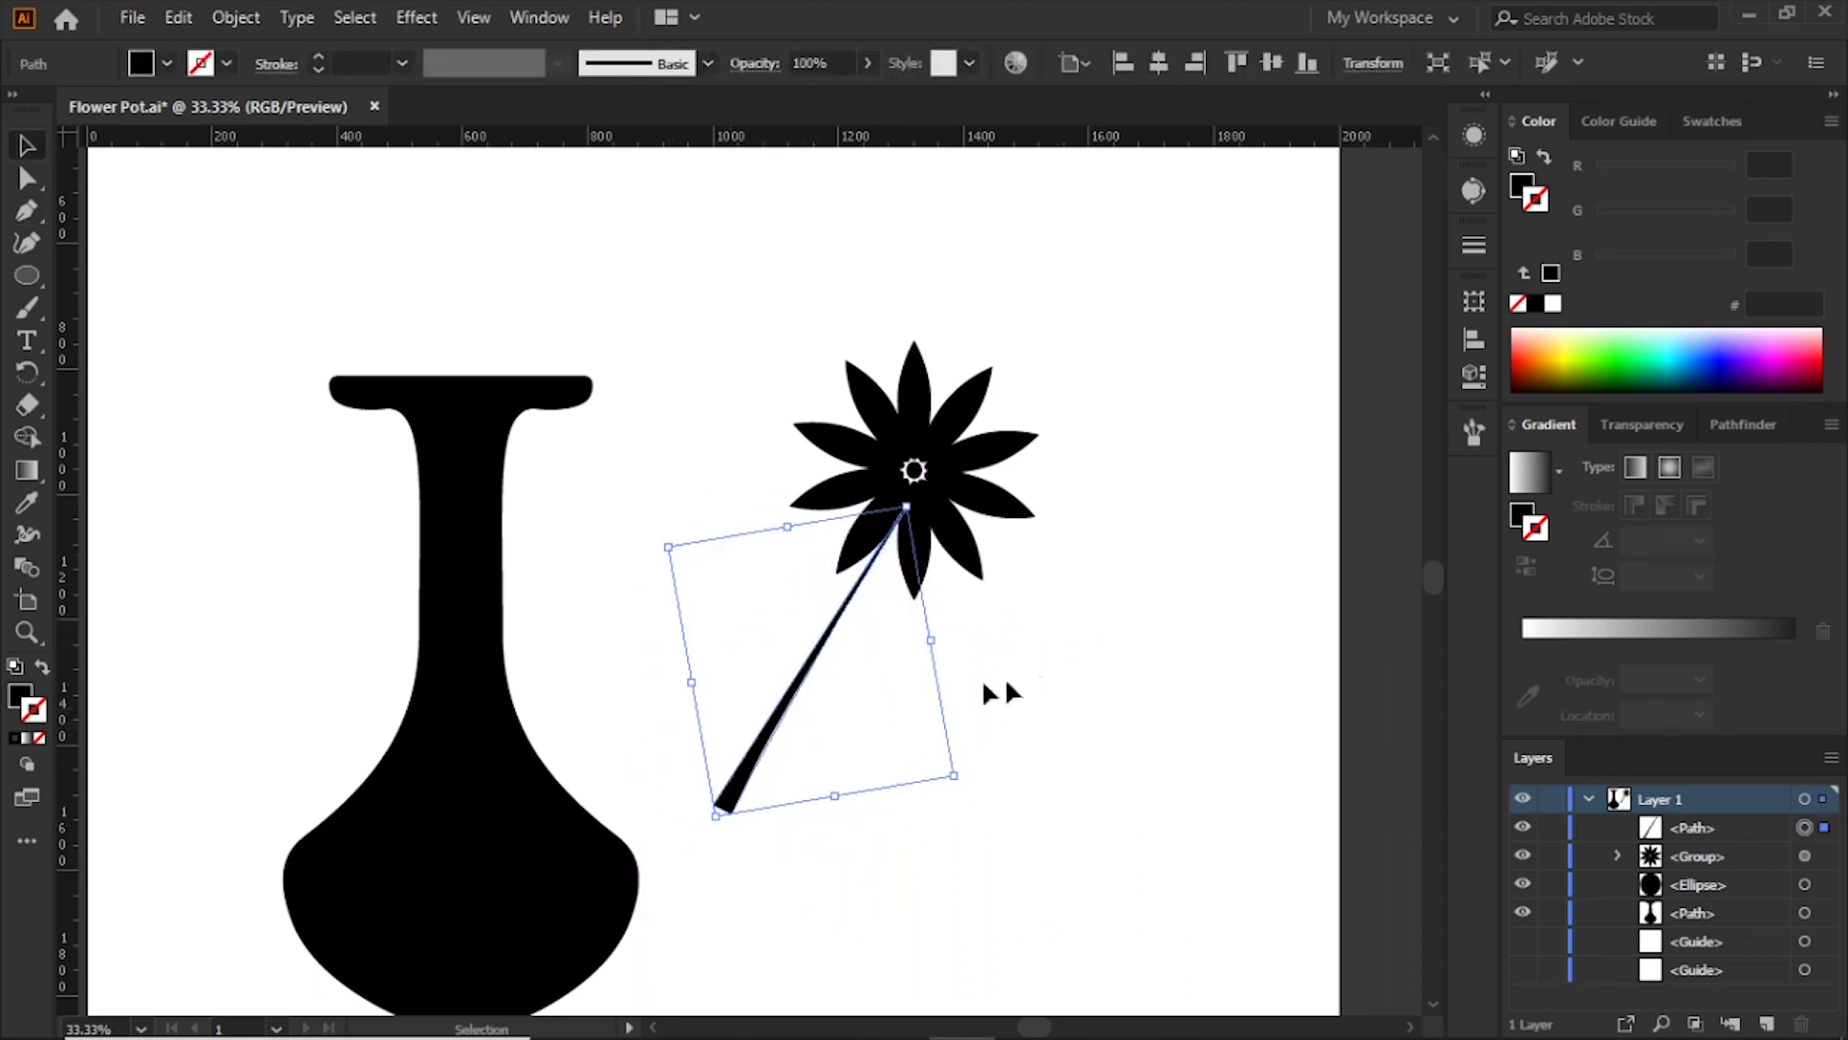
left_click(1078, 673)
Step: Group the stem, flower and centre, and move the group into the vase's mouth
left_click_drag(782, 309, 1107, 664)
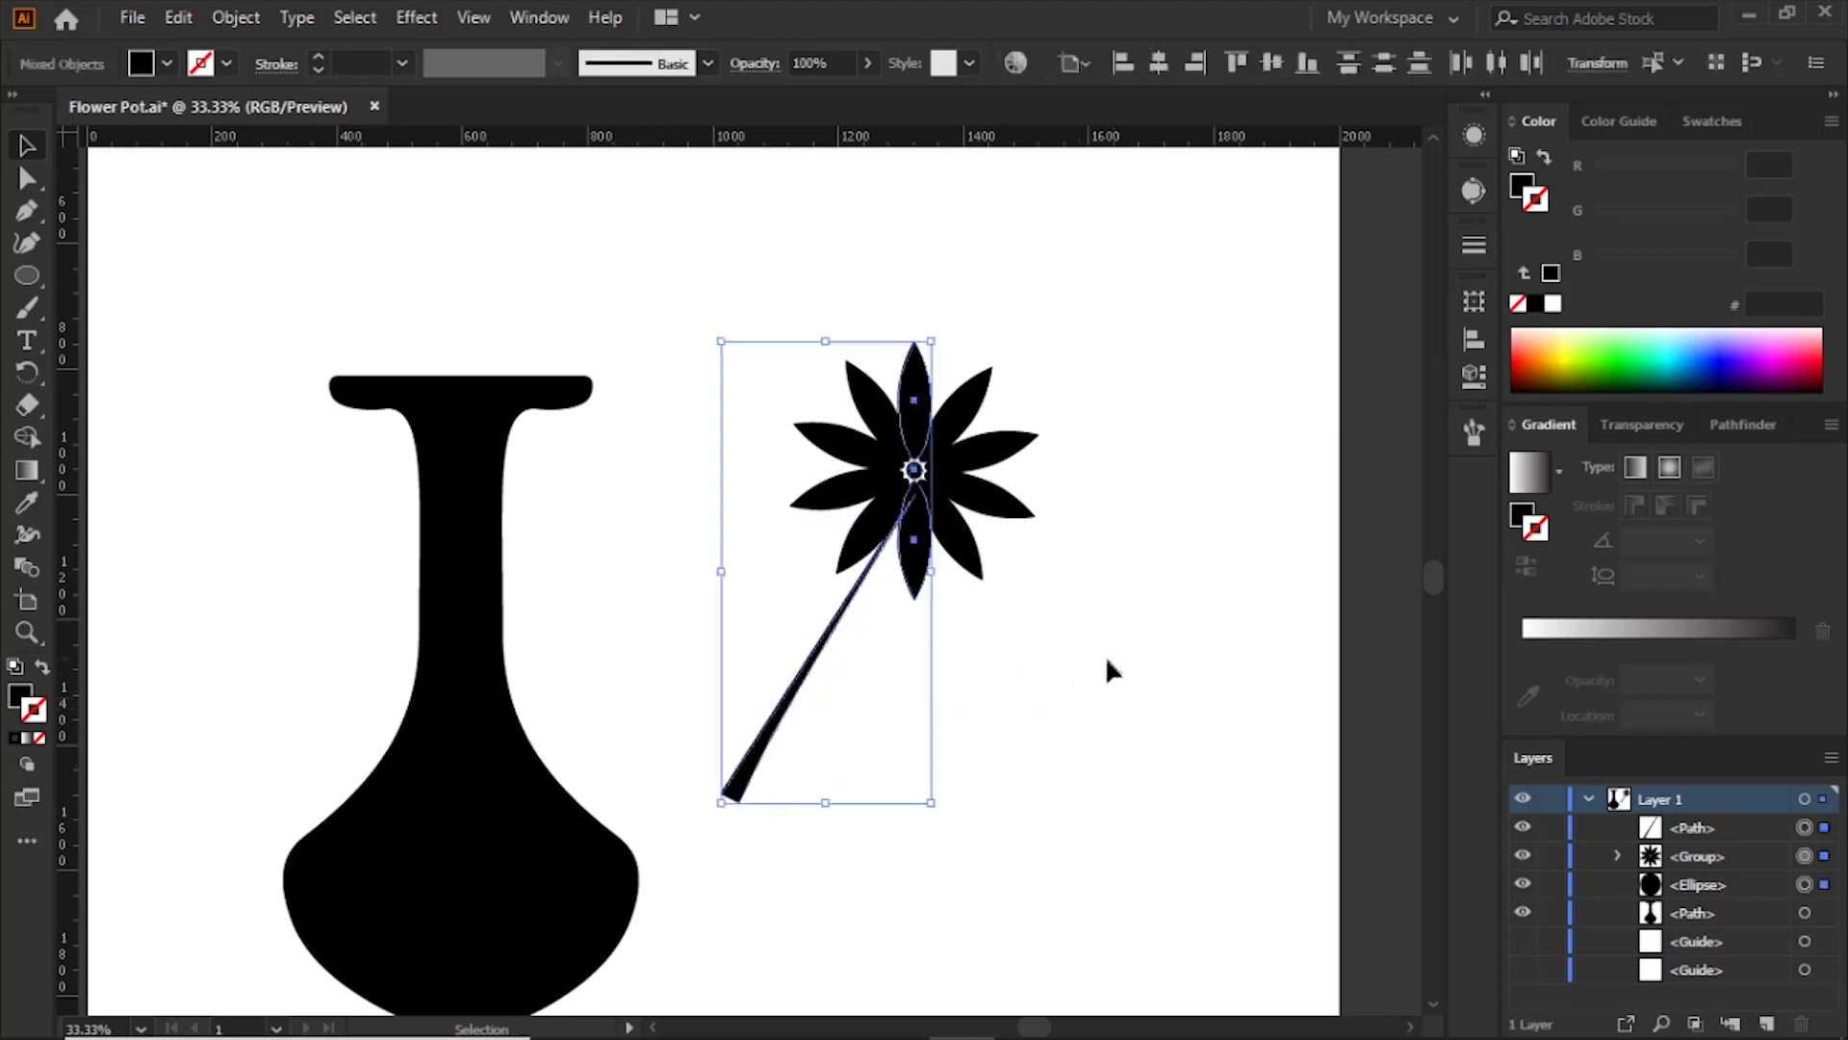
left_click(255, 19)
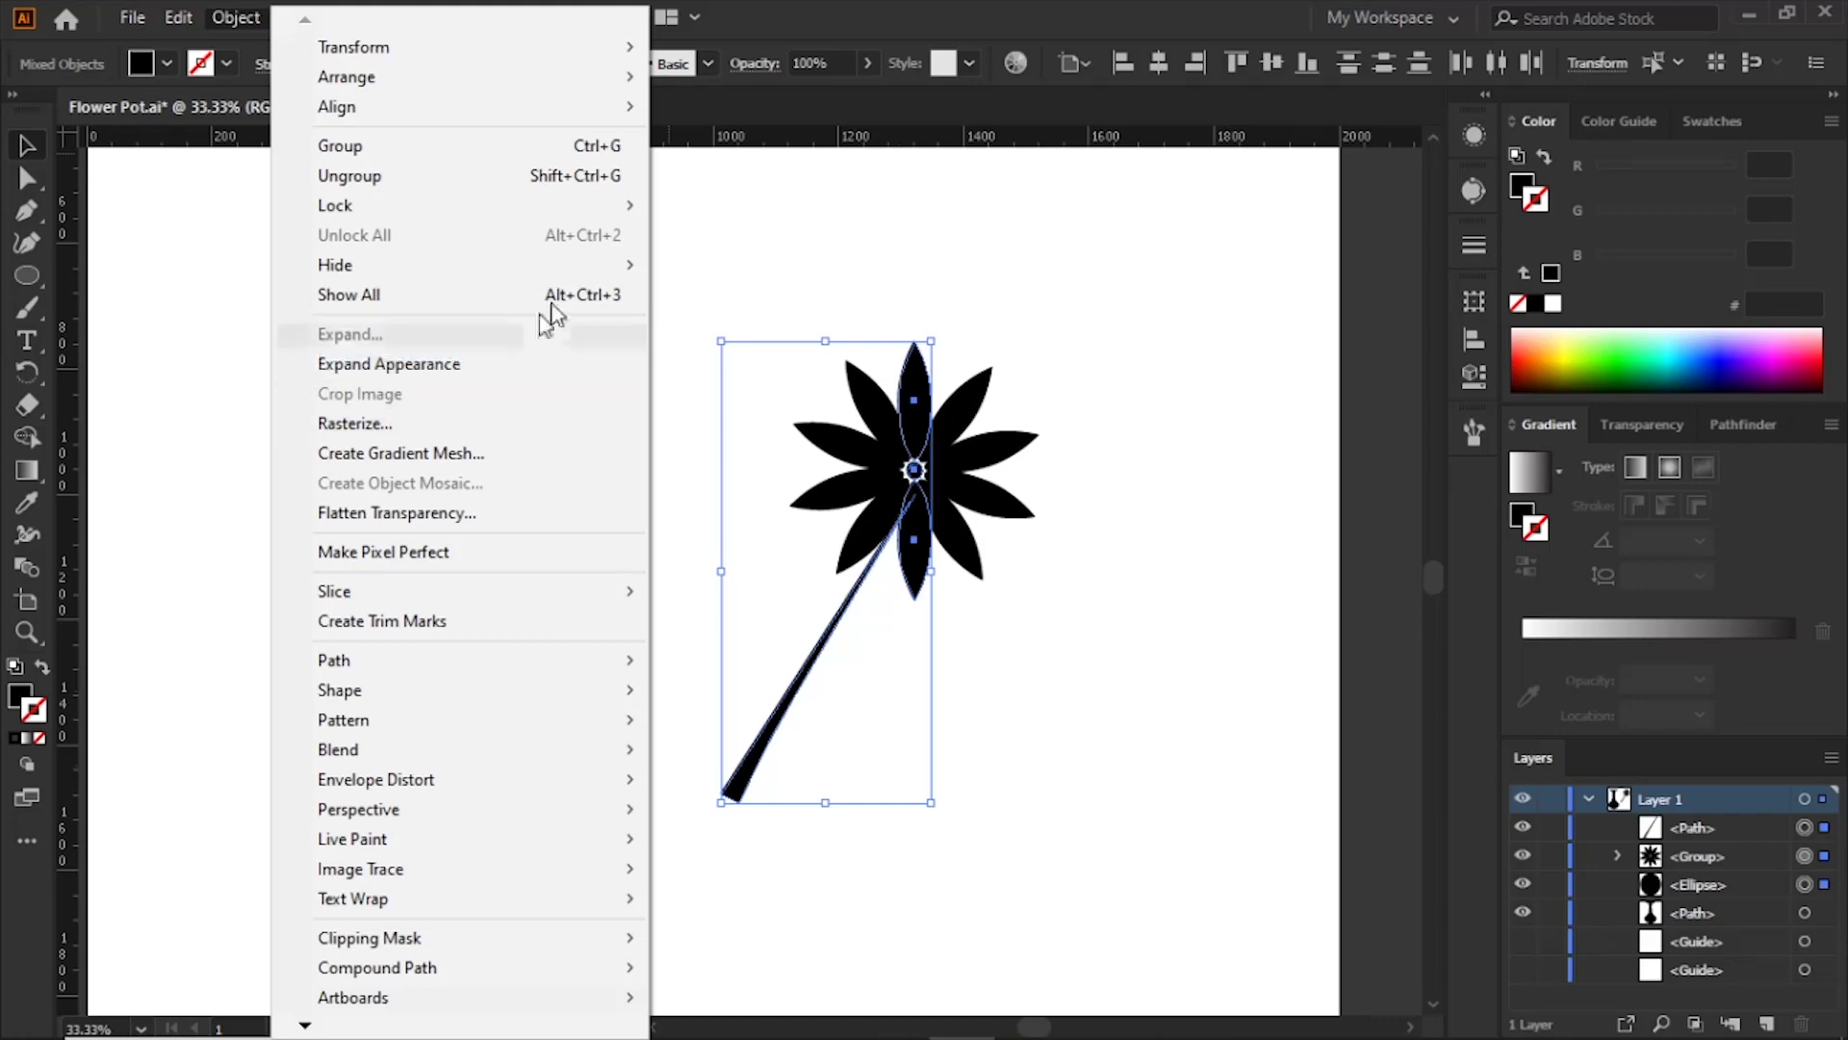
left_click(468, 145)
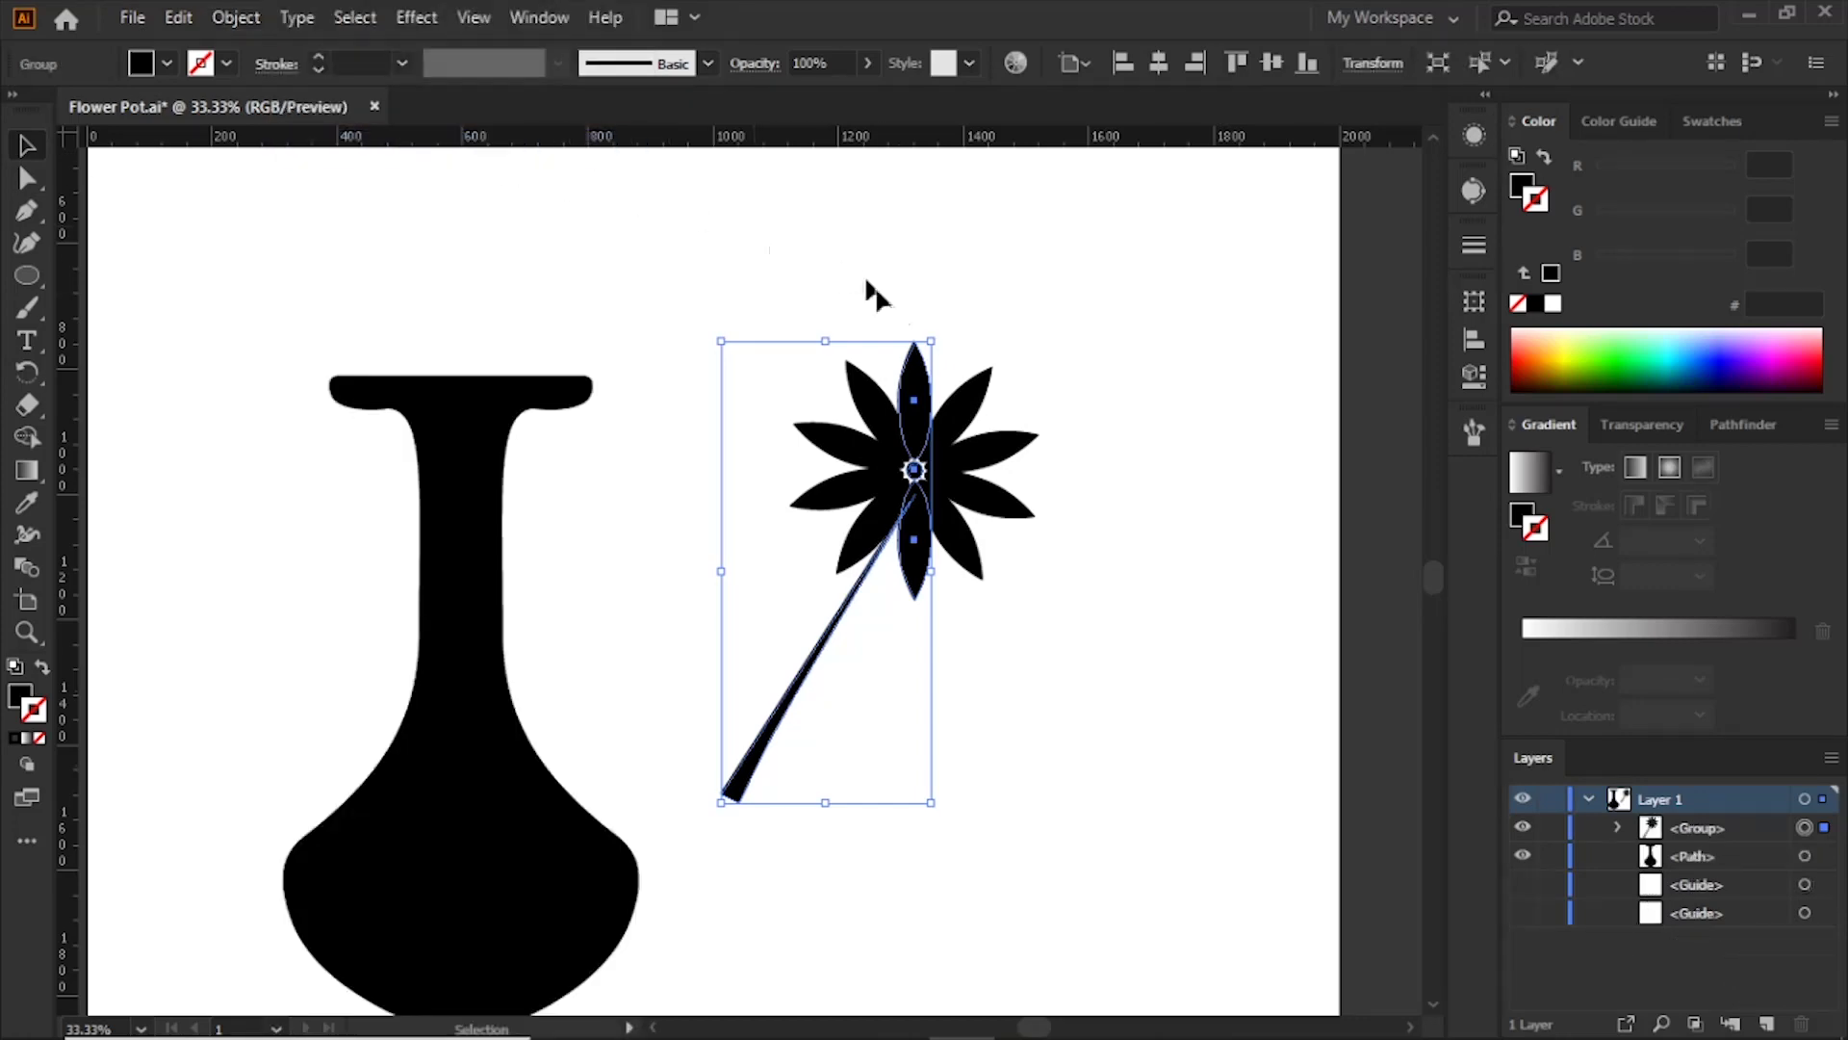
left_click_drag(915, 578, 626, 370)
left_click(842, 499)
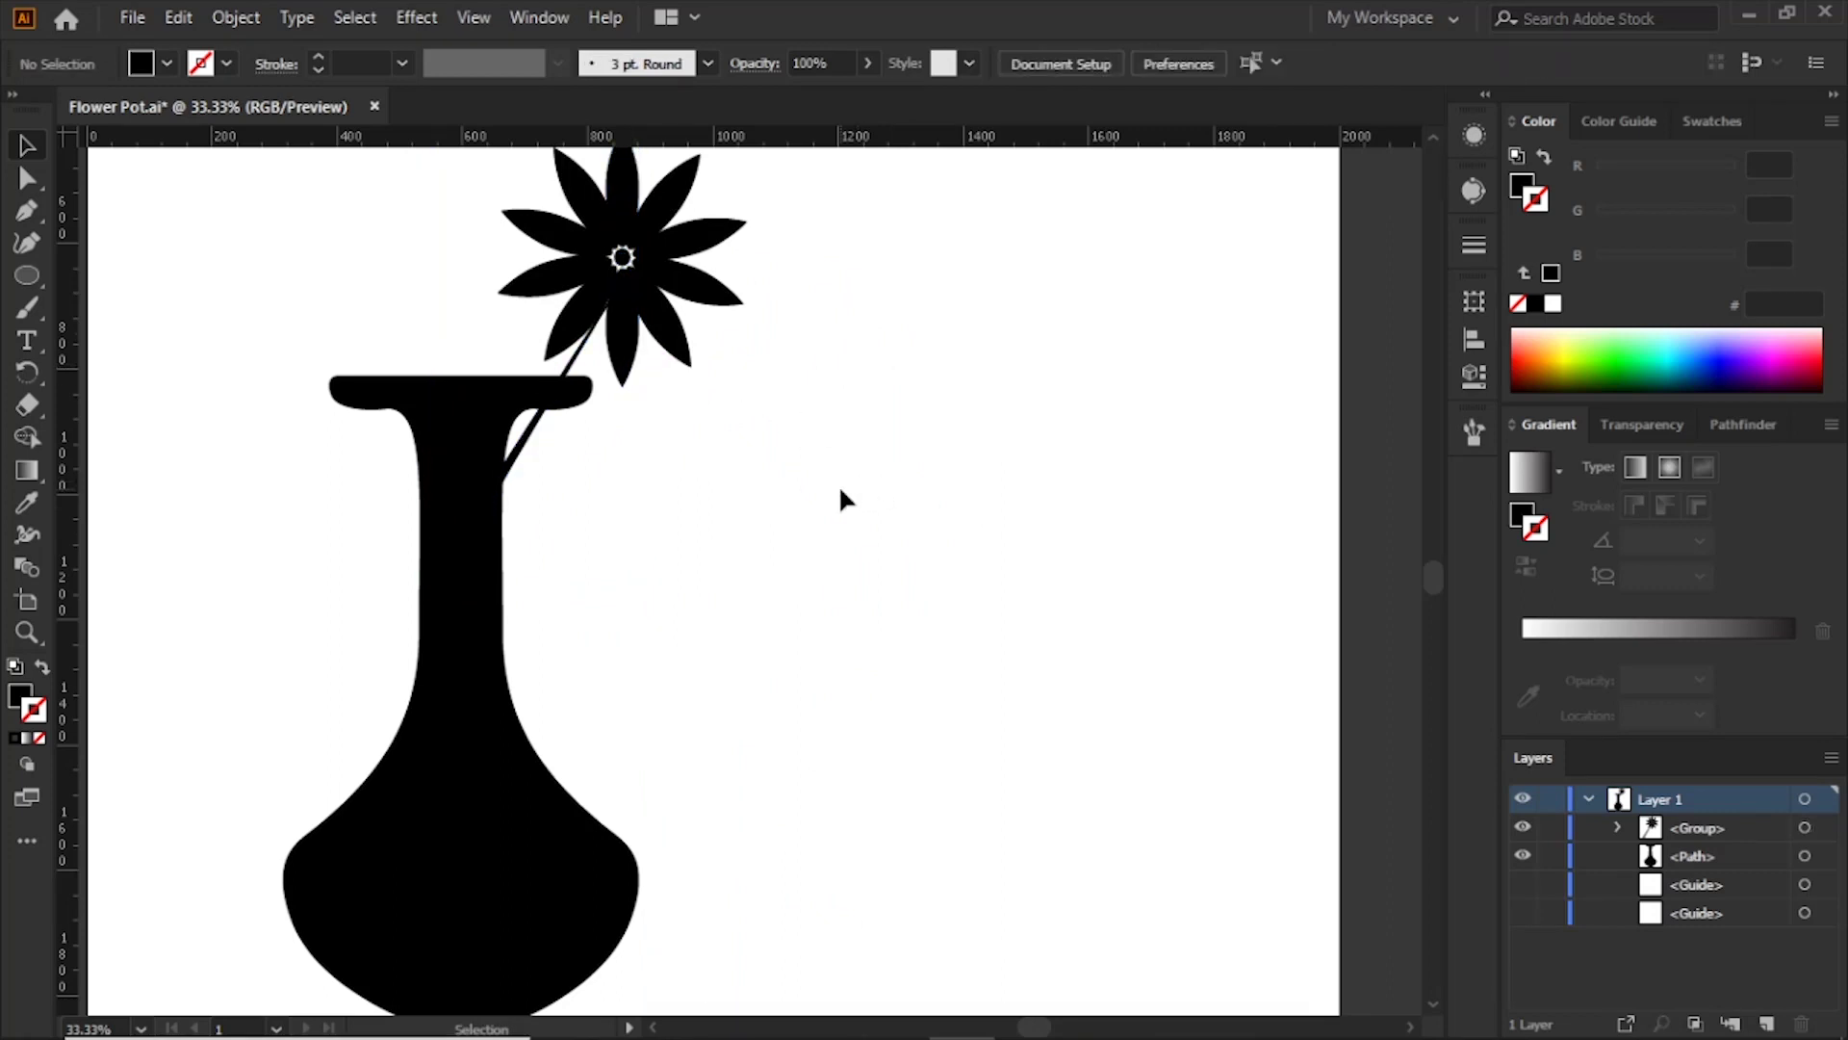
Step: Tilt the flower group slightly counter-clockwise and nudge it left
key("ctrl+minus")
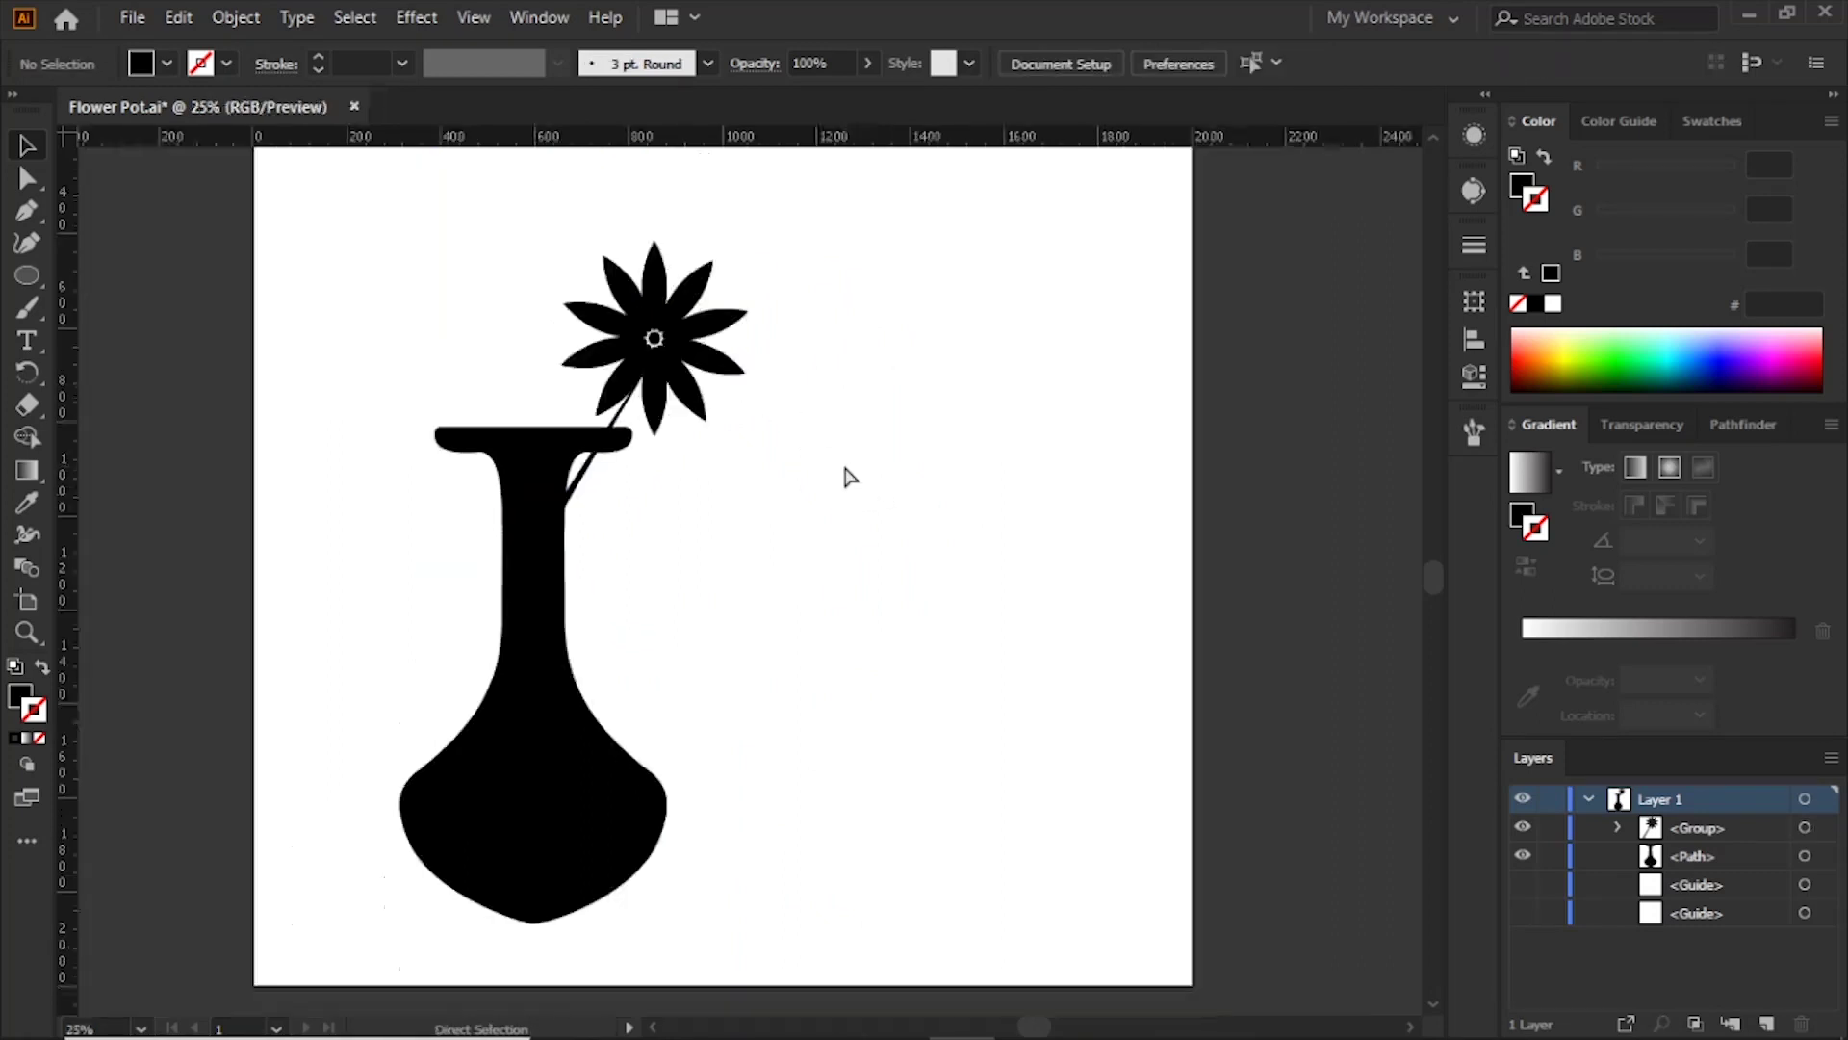
key("ctrl+minus")
left_click(708, 361)
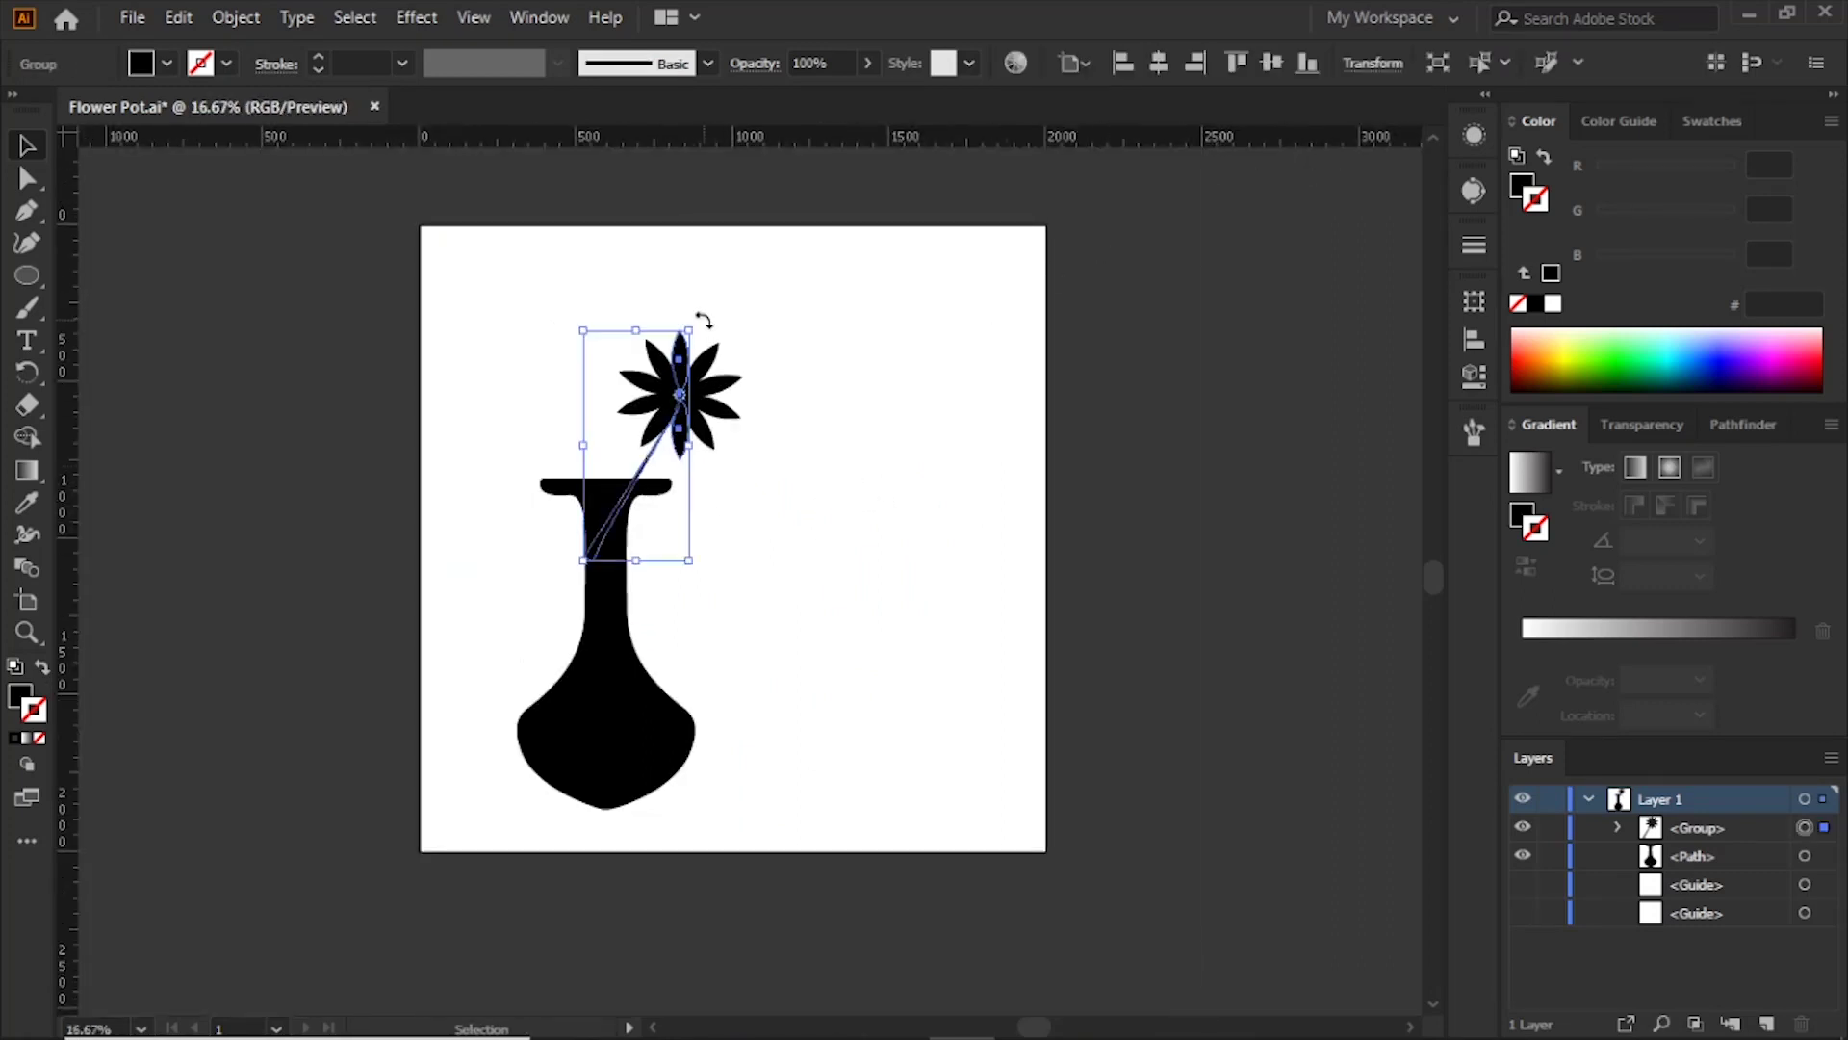
left_click_drag(703, 320, 693, 312)
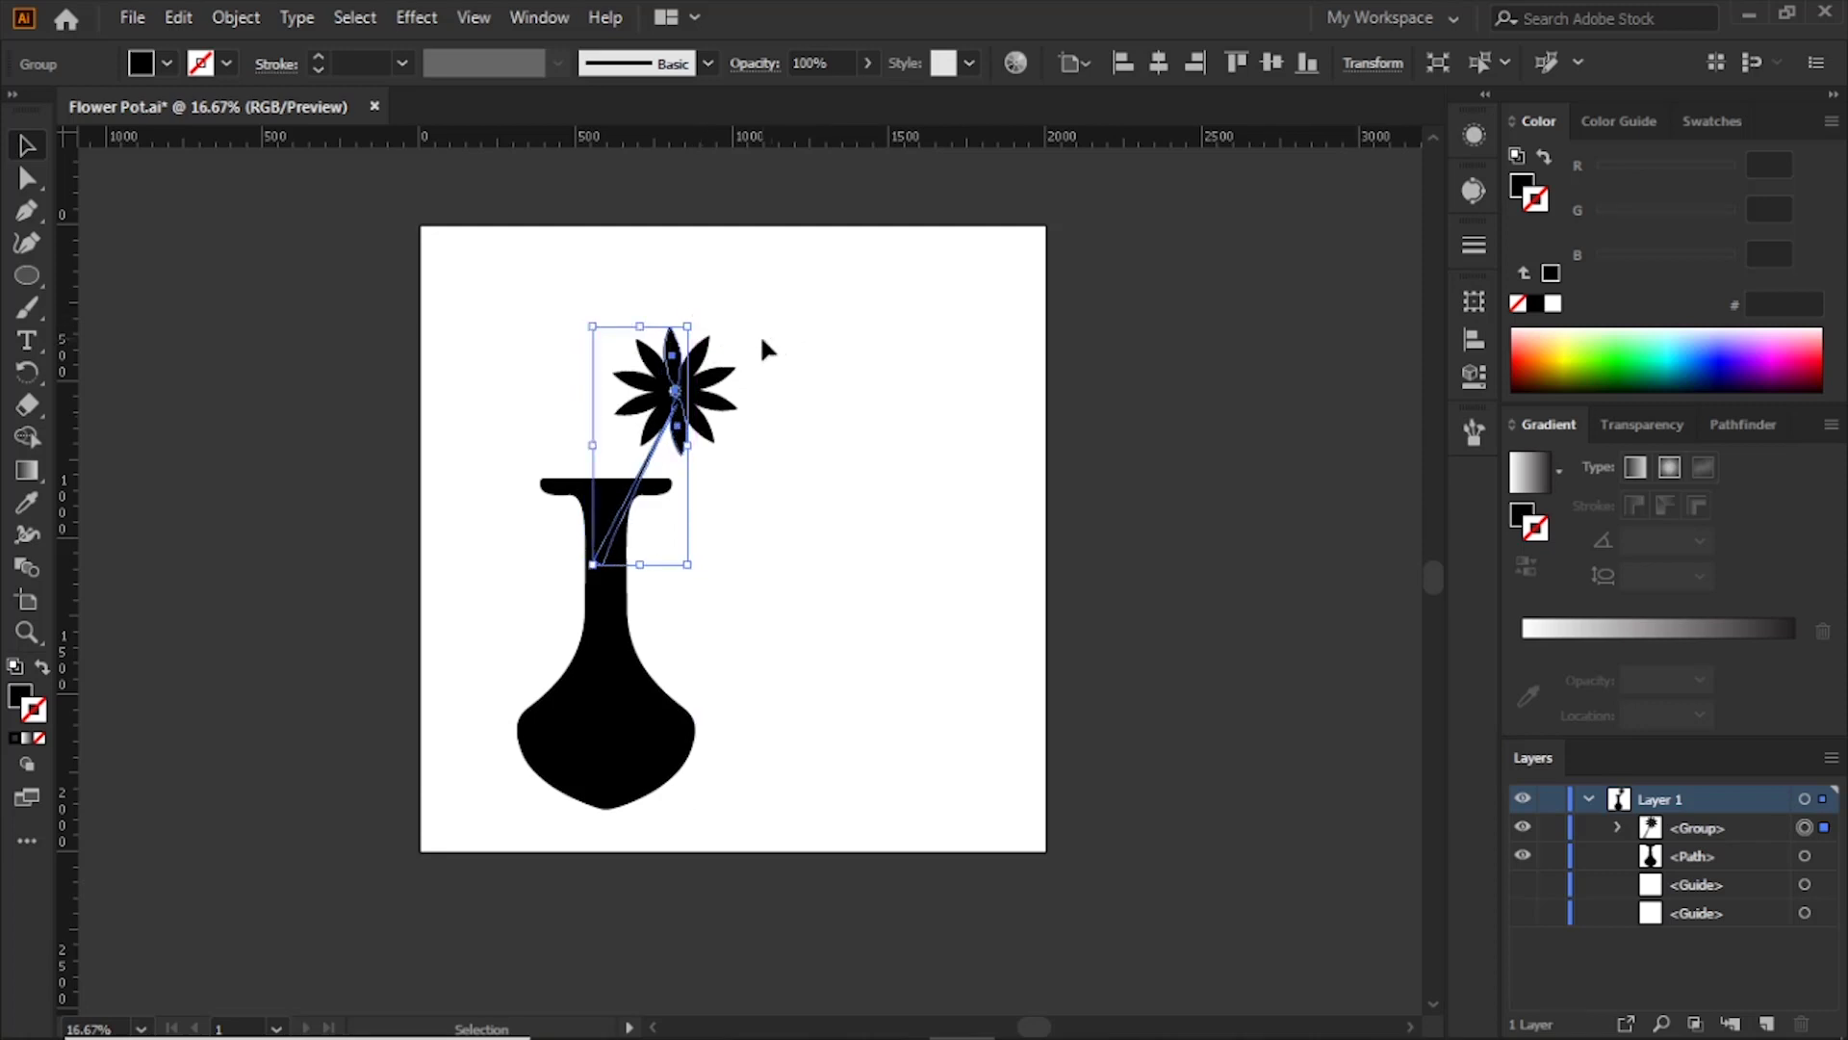
key("Left")
key("Left")
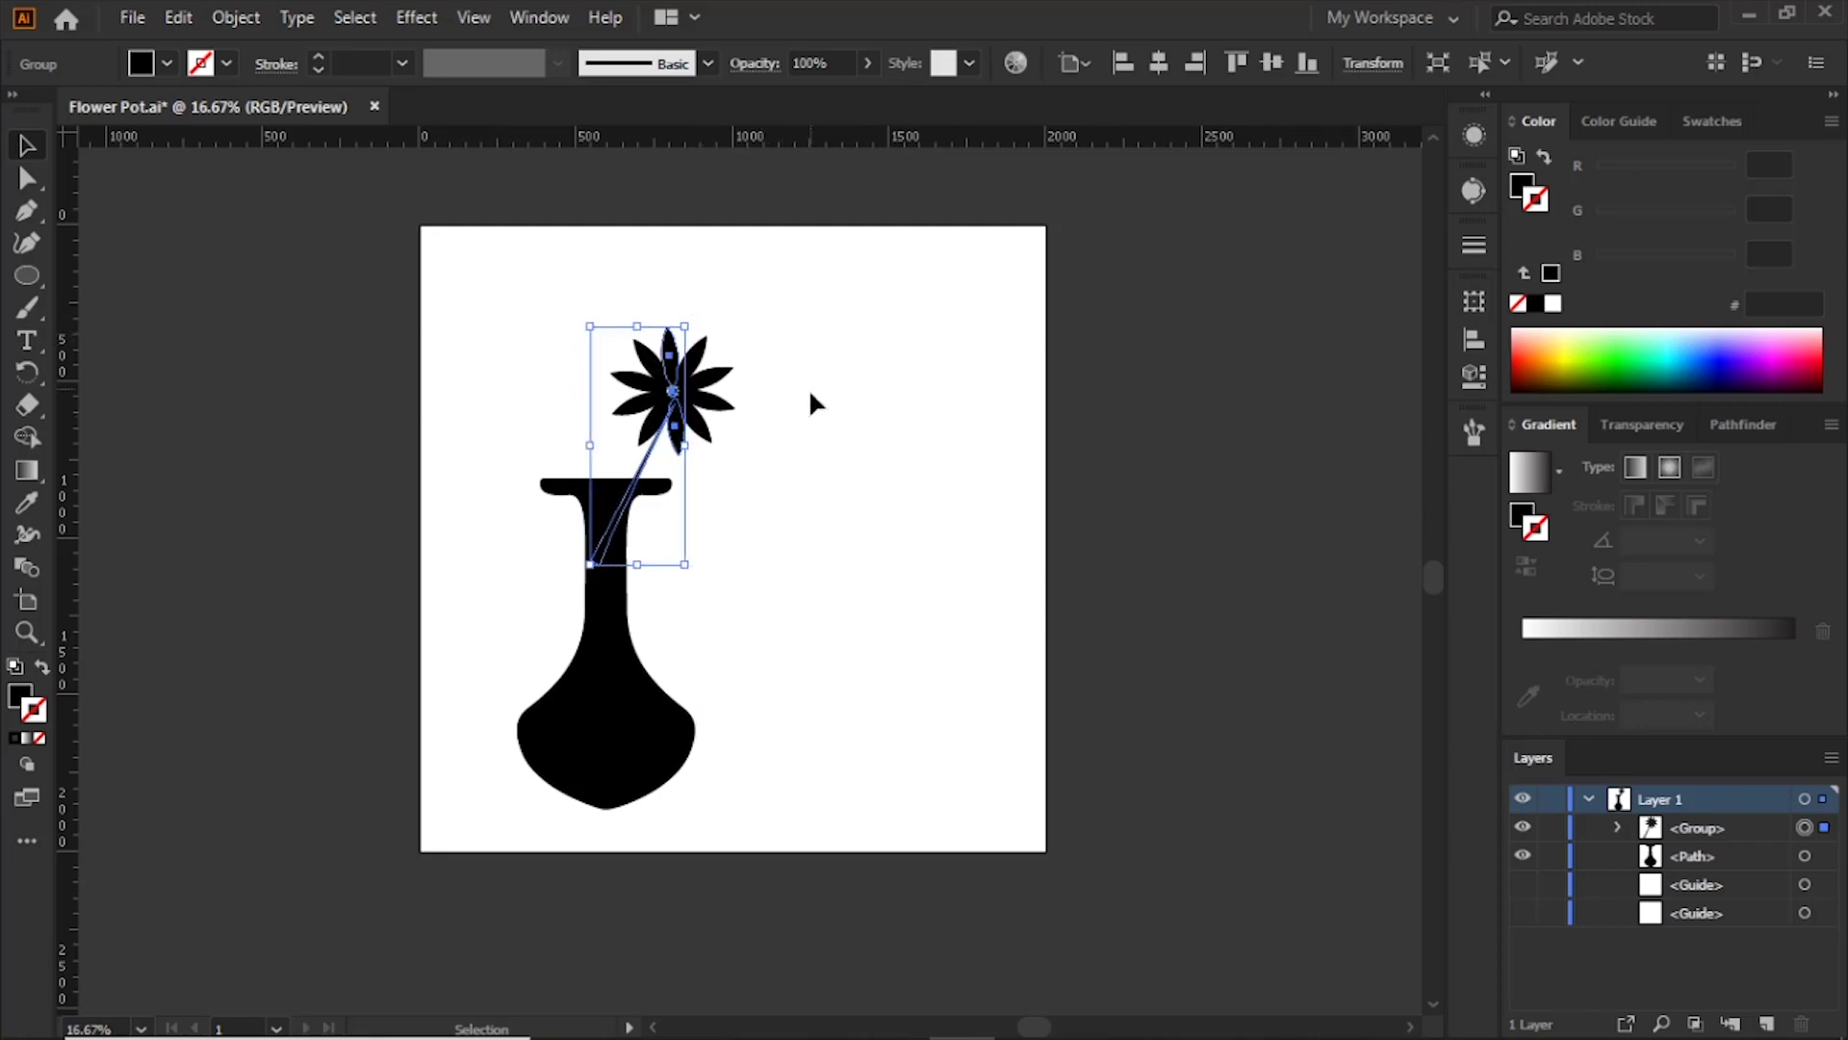
key("Left")
key("Left")
key("Left")
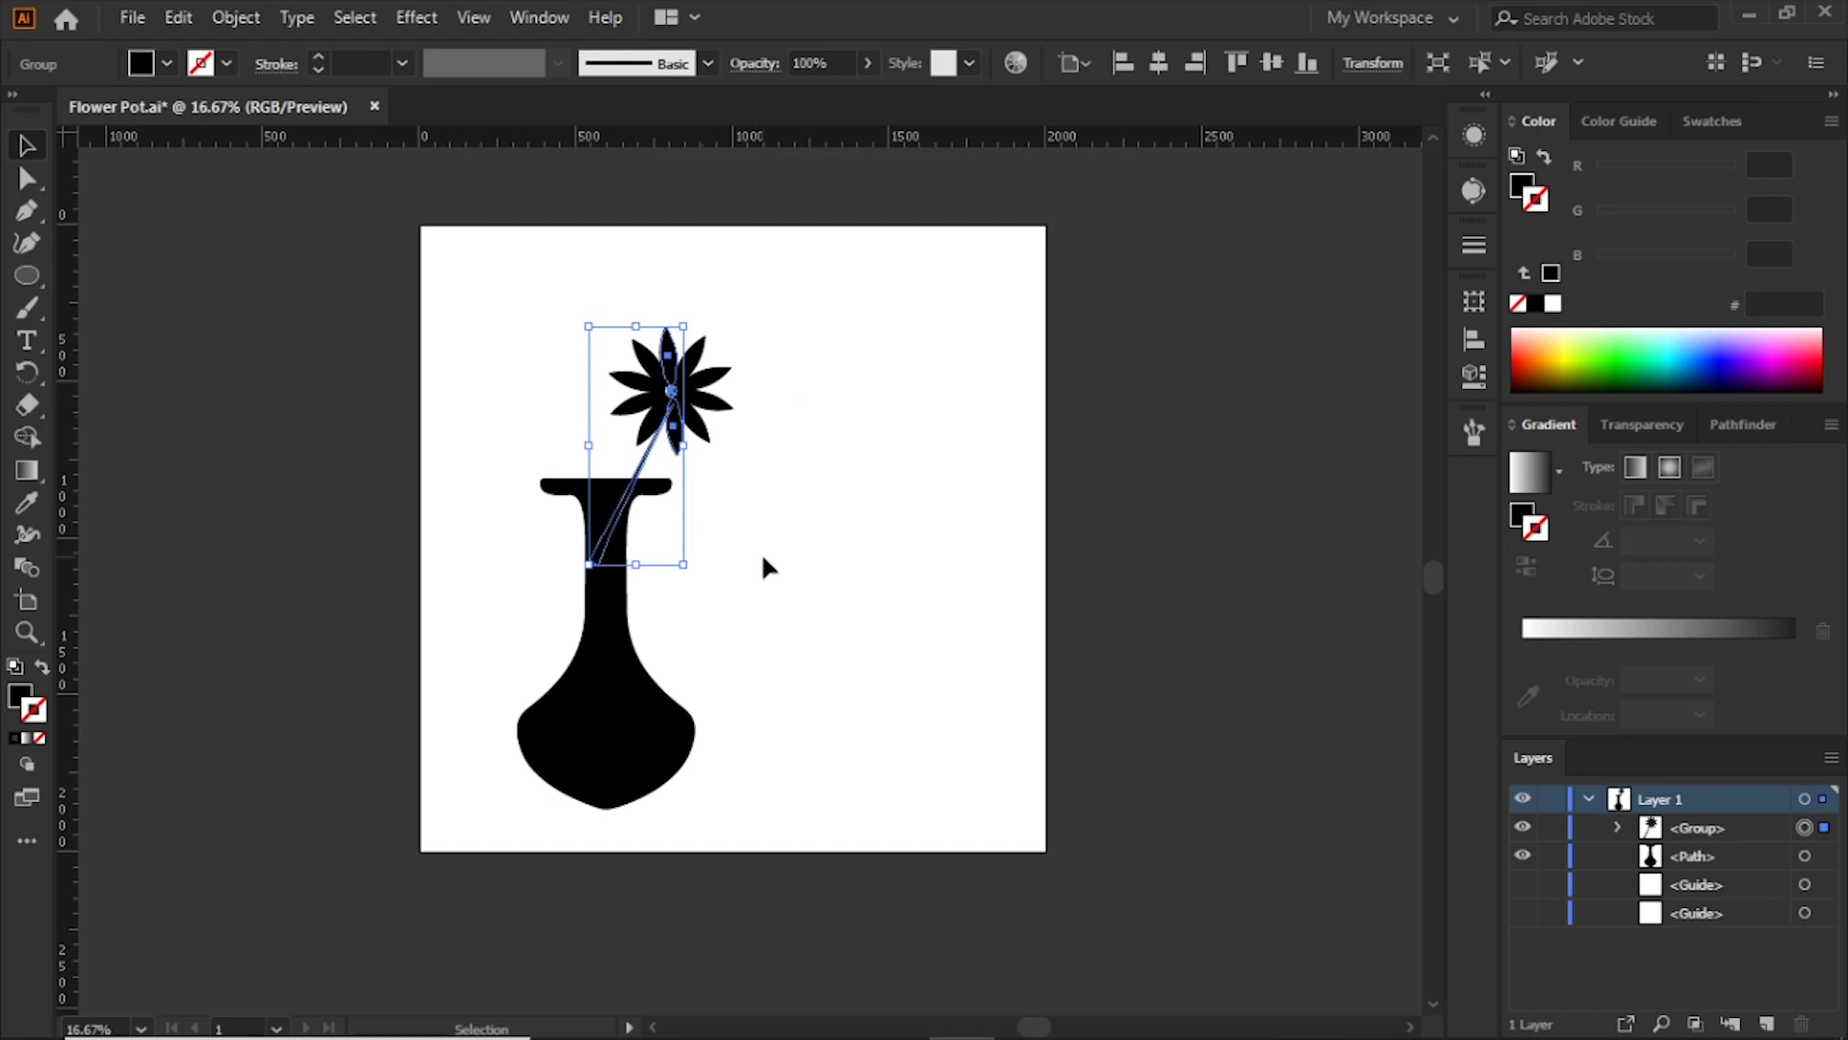
left_click(763, 563)
Step: Draw a closed, curved swoosh shape right of the vase with the Pen tool
key("ctrl+plus")
key("p")
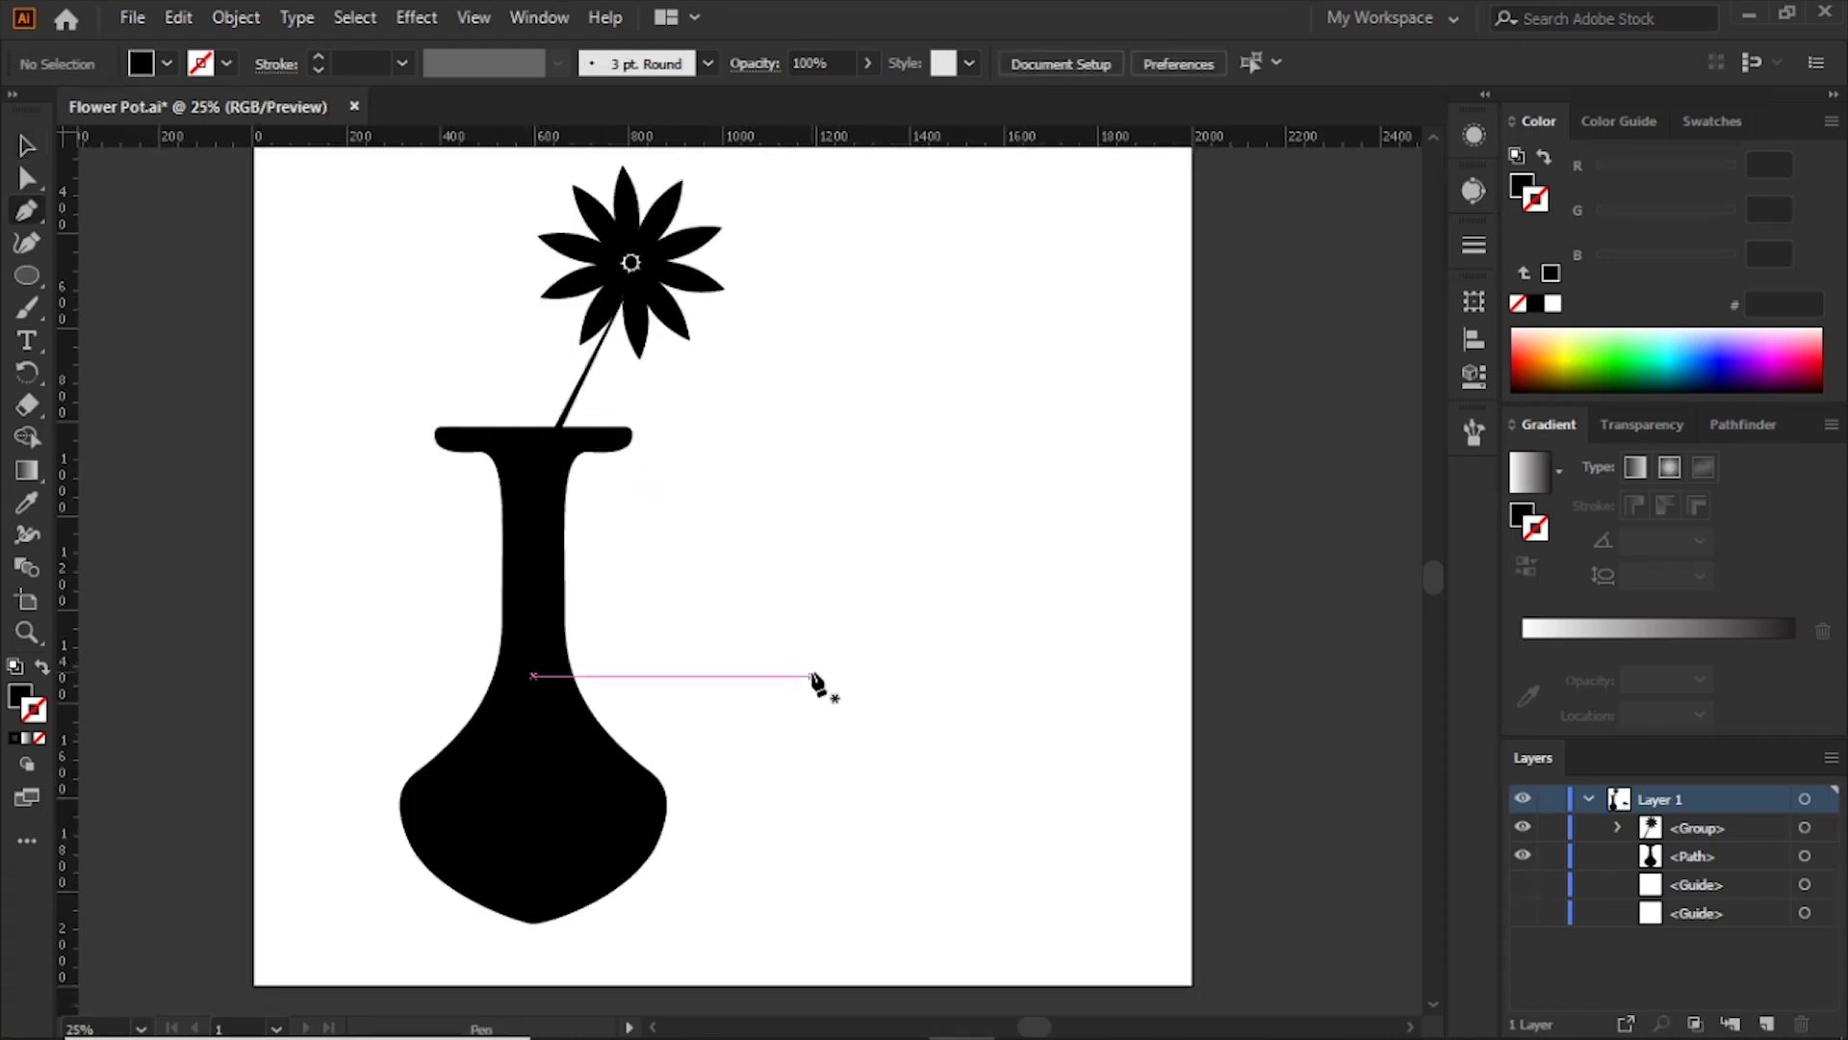
left_click(807, 674)
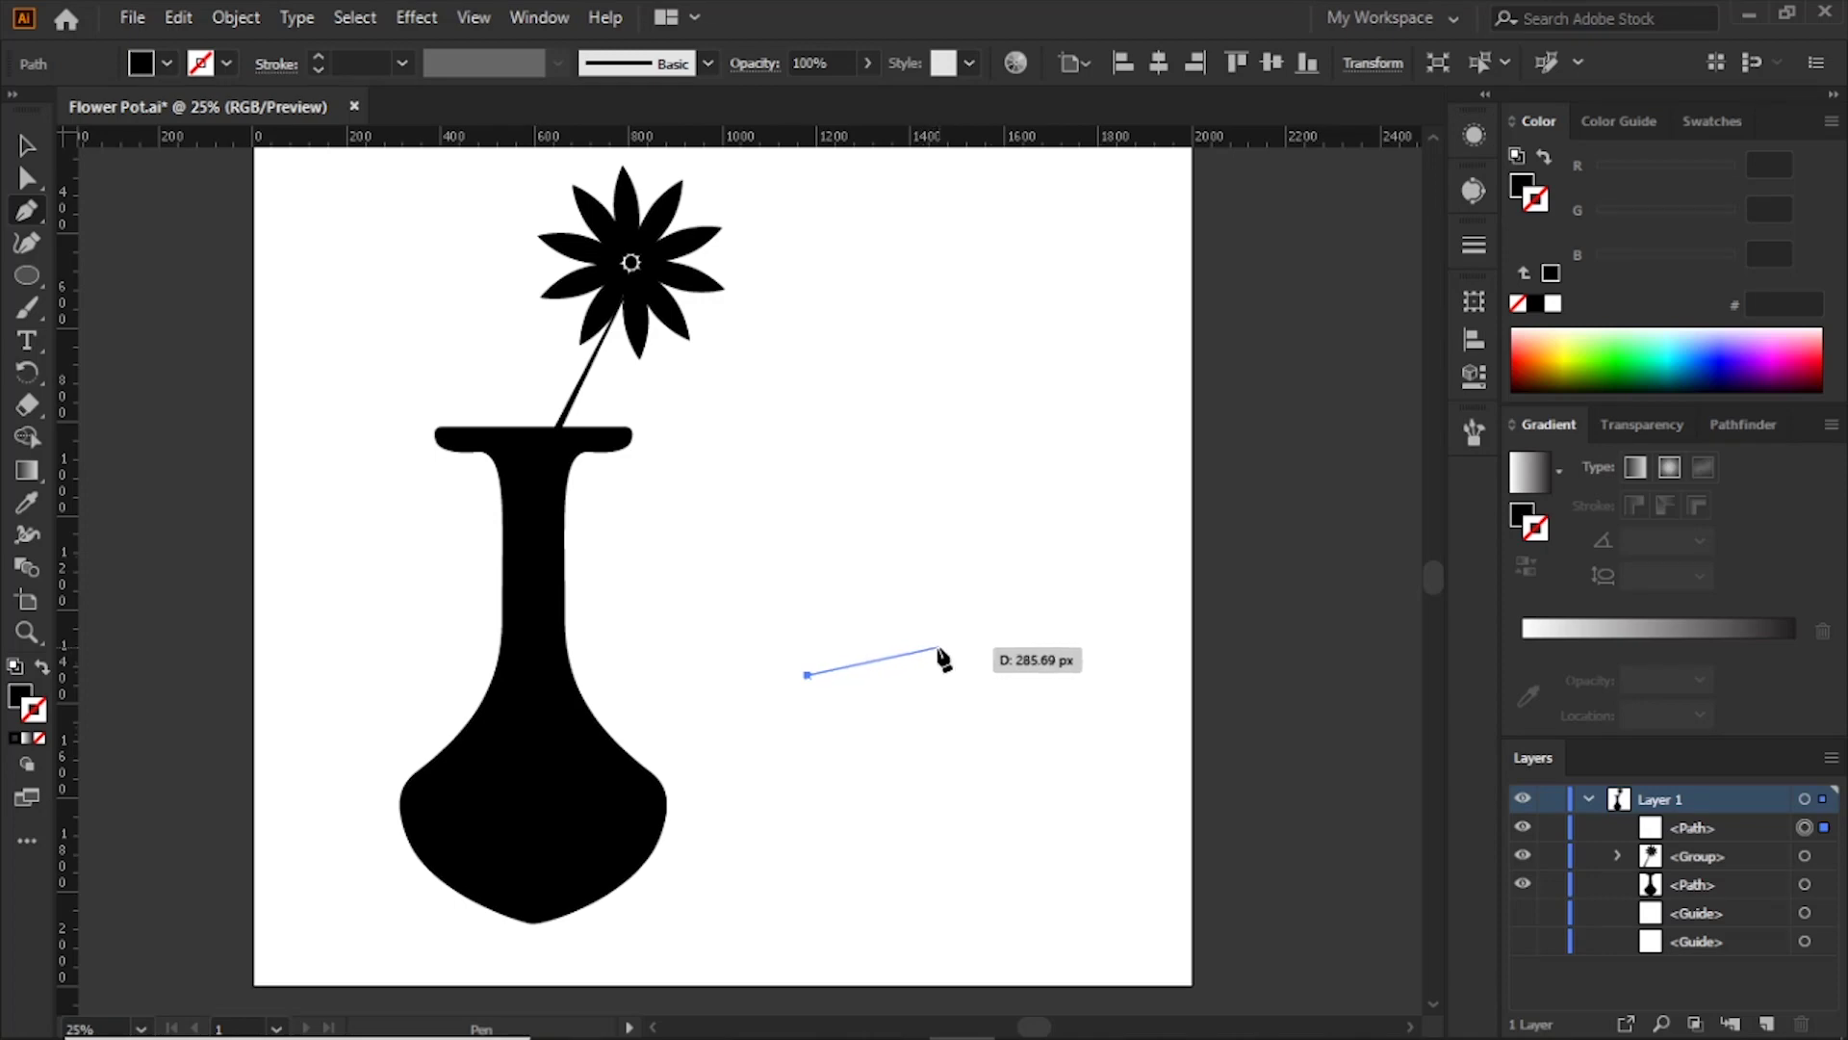
left_click_drag(915, 641, 1184, 677)
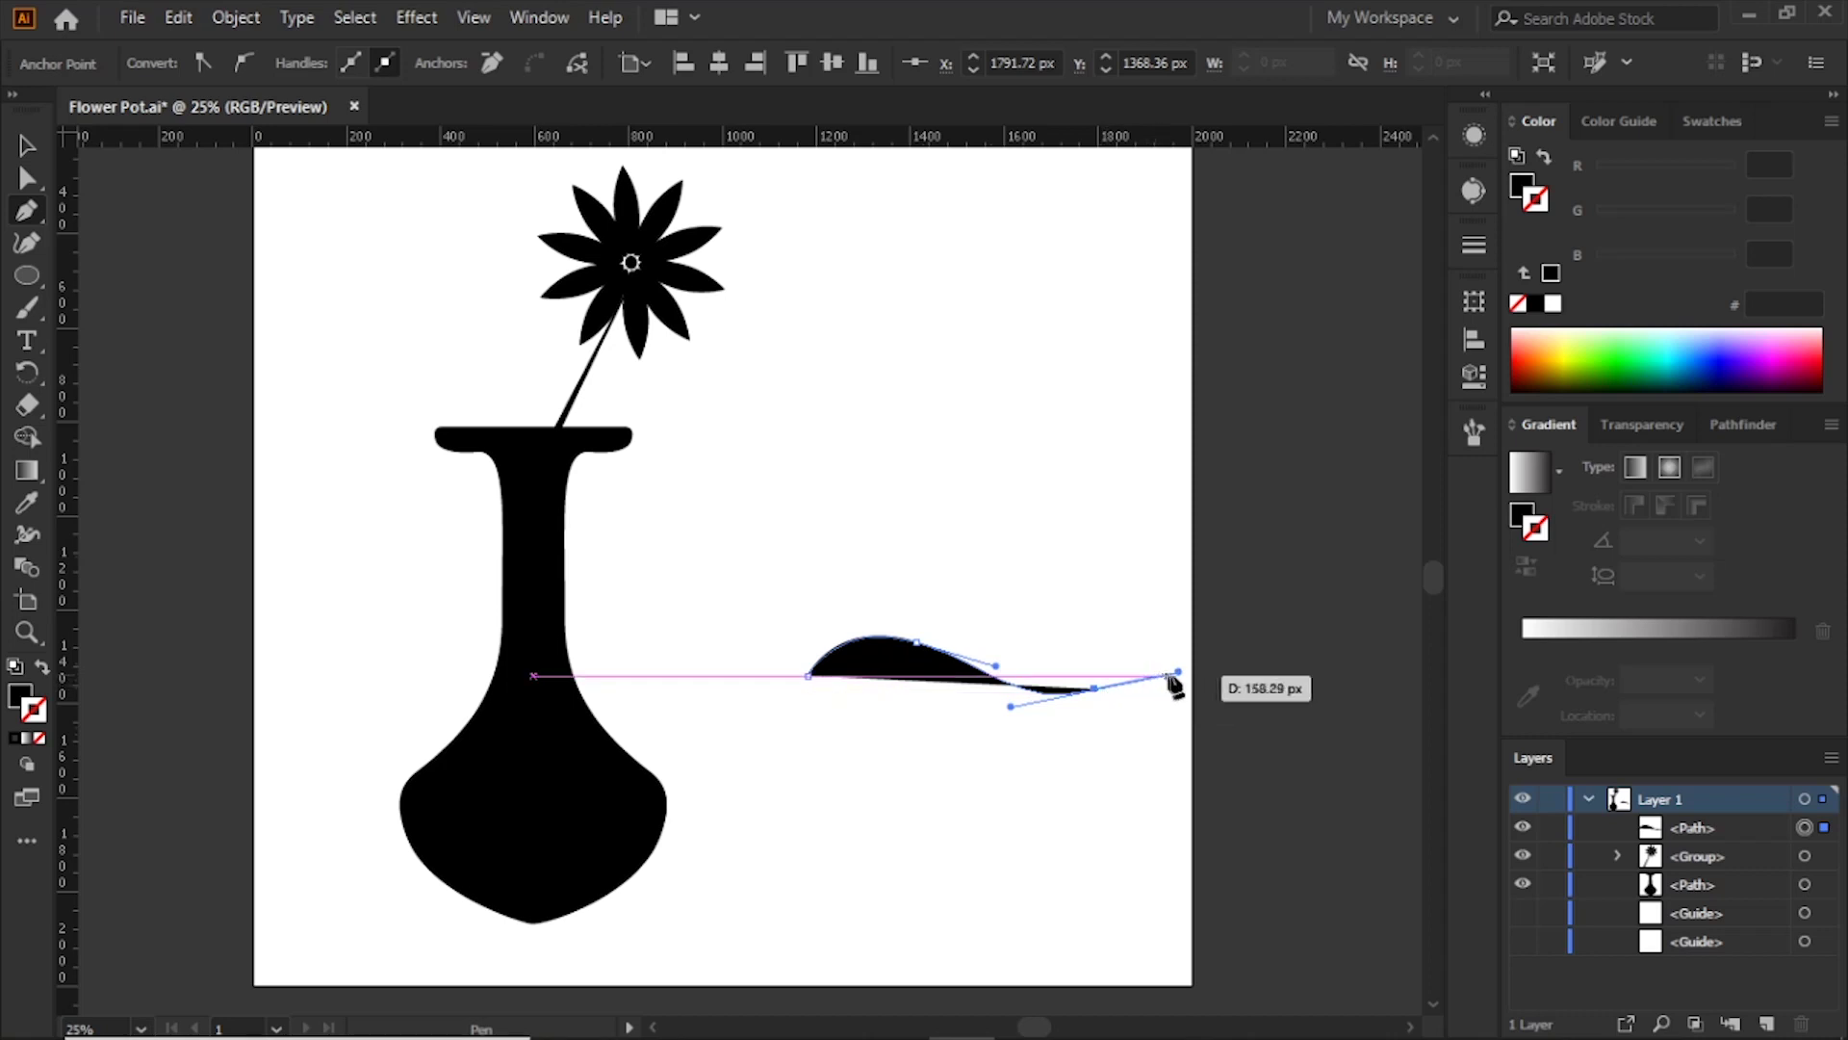
left_click(1178, 673)
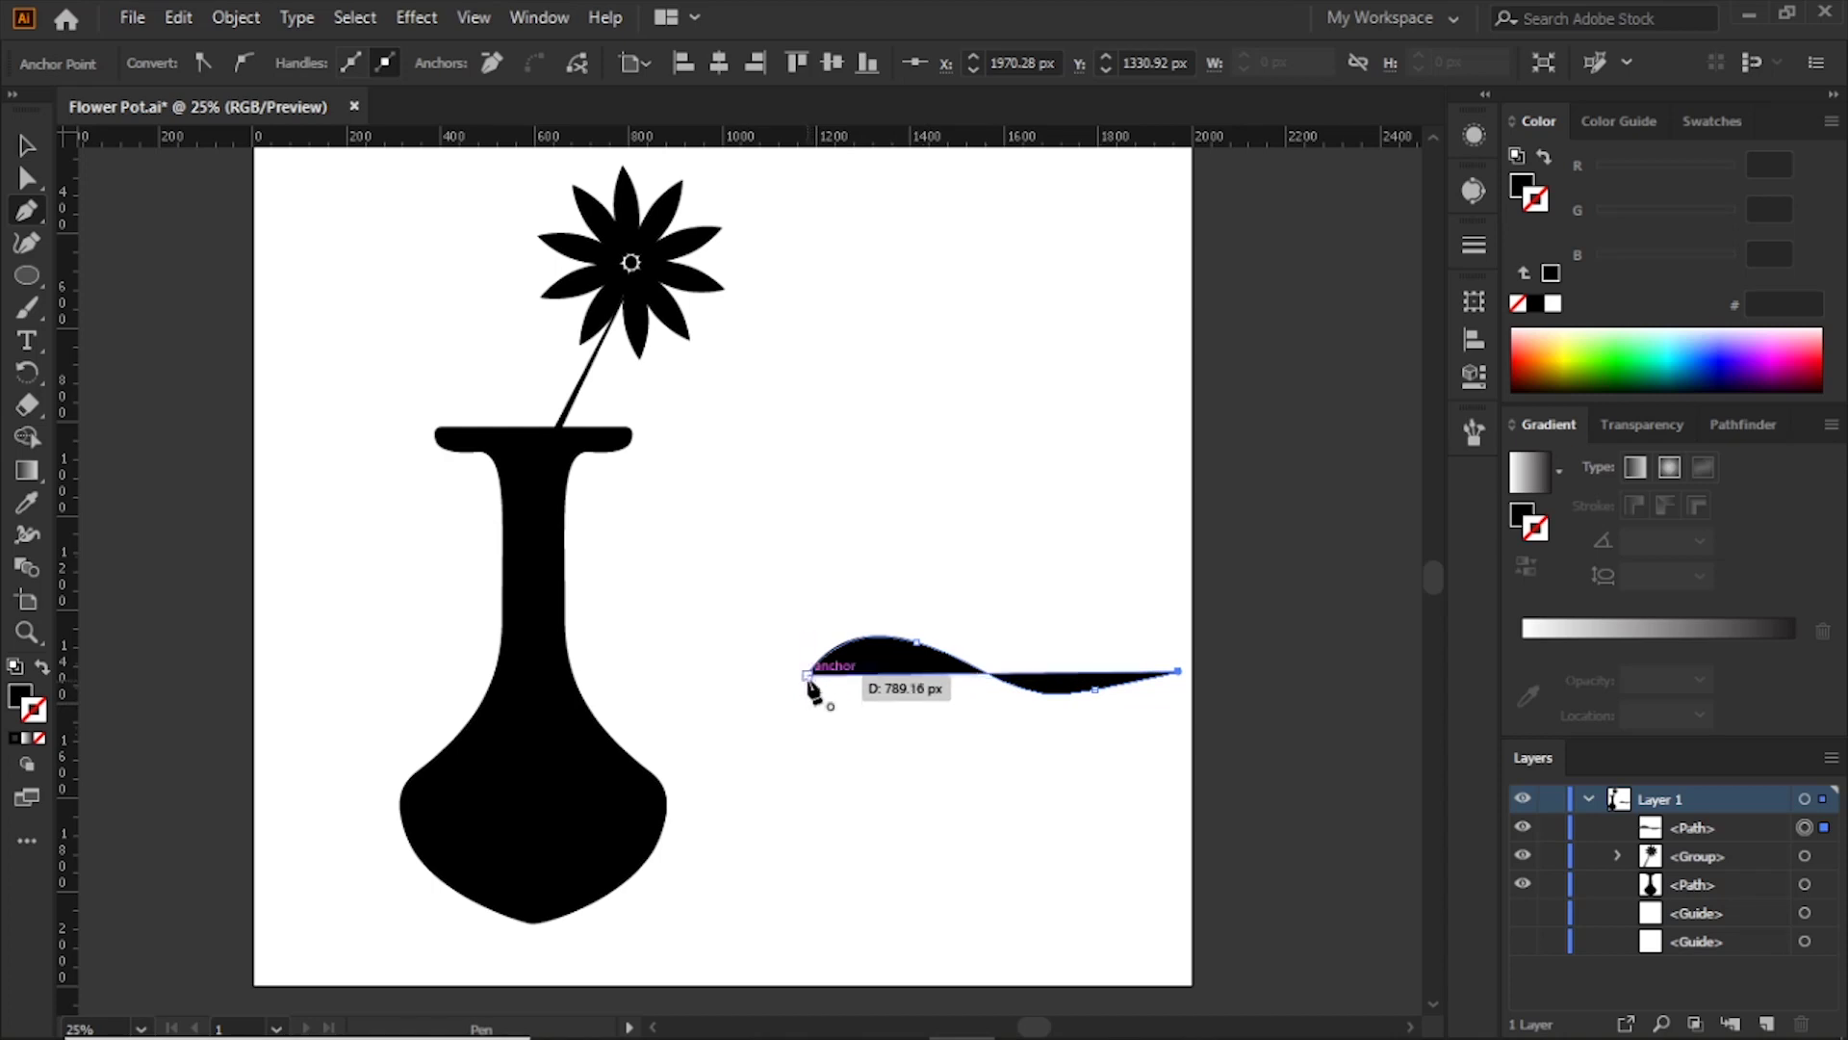
mouse_move(808, 677)
left_mouse_down()
mouse_move(746, 596)
mouse_move(697, 575)
left_mouse_up()
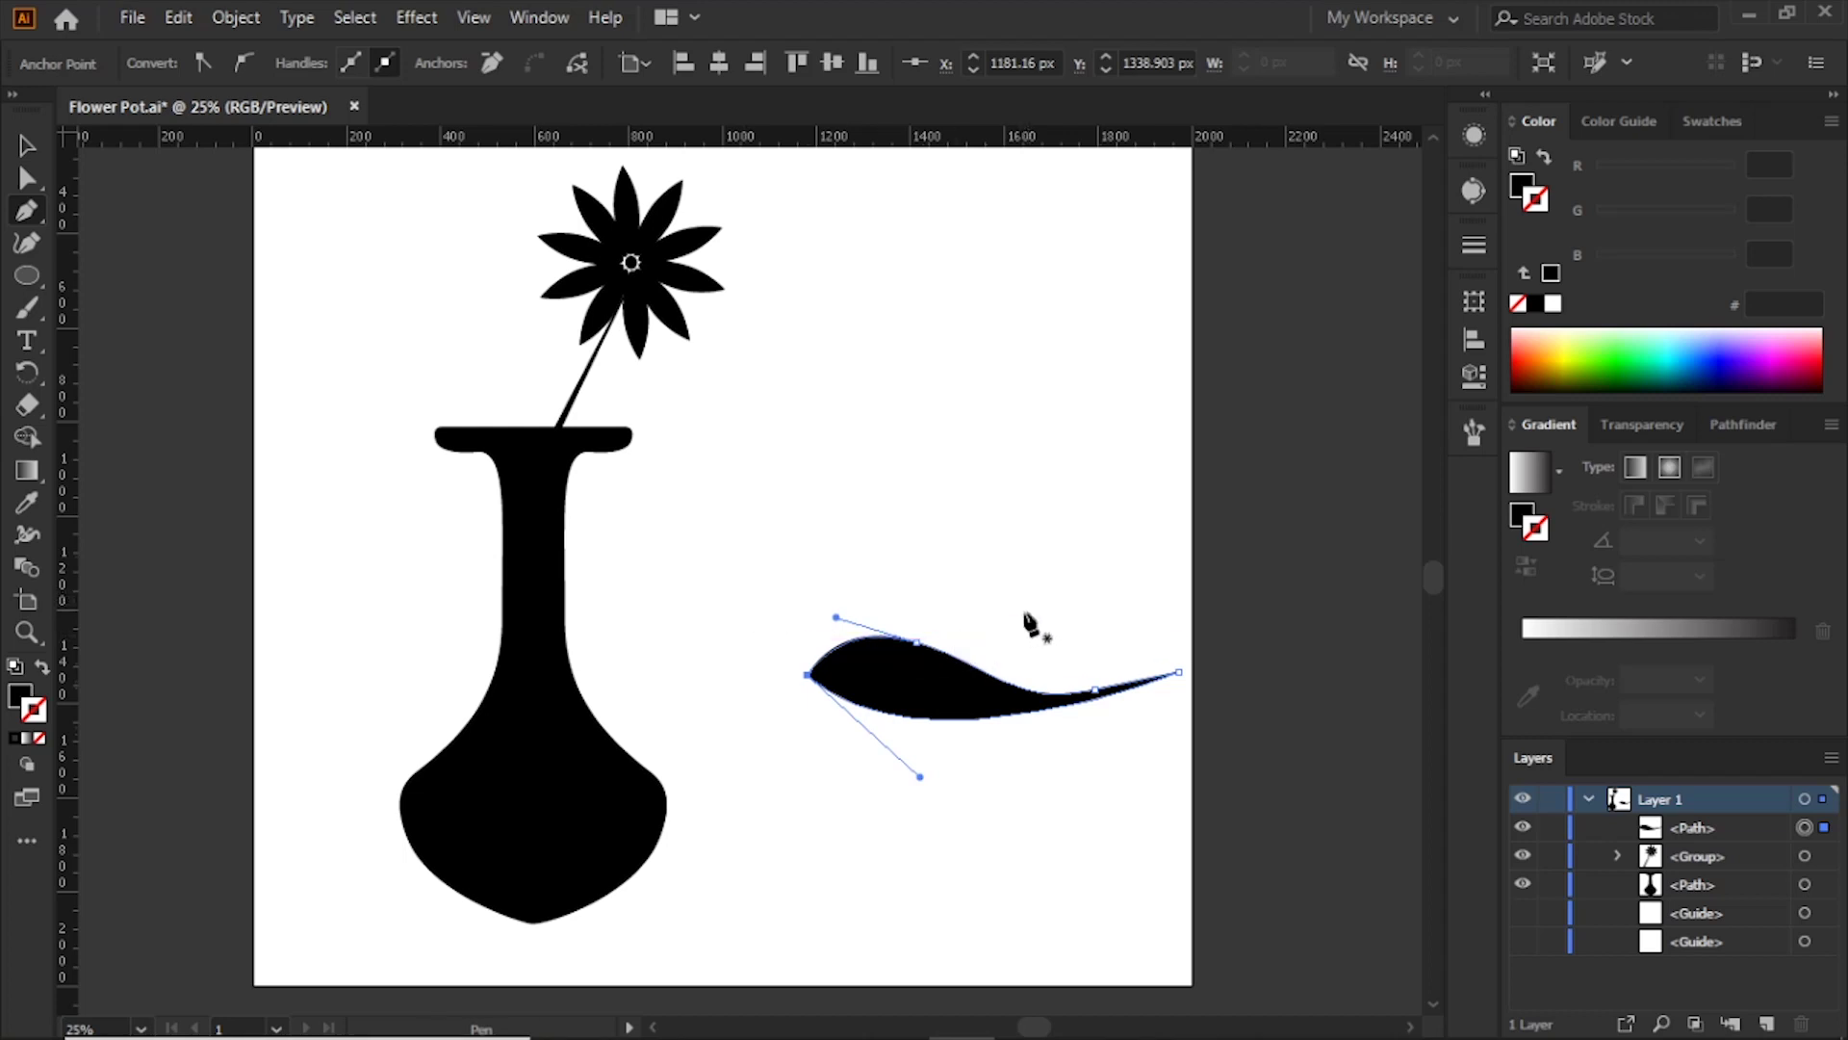
Step: Reshape the swoosh's lower-left curve by adjusting its left anchor handle
key("v")
left_click(958, 761)
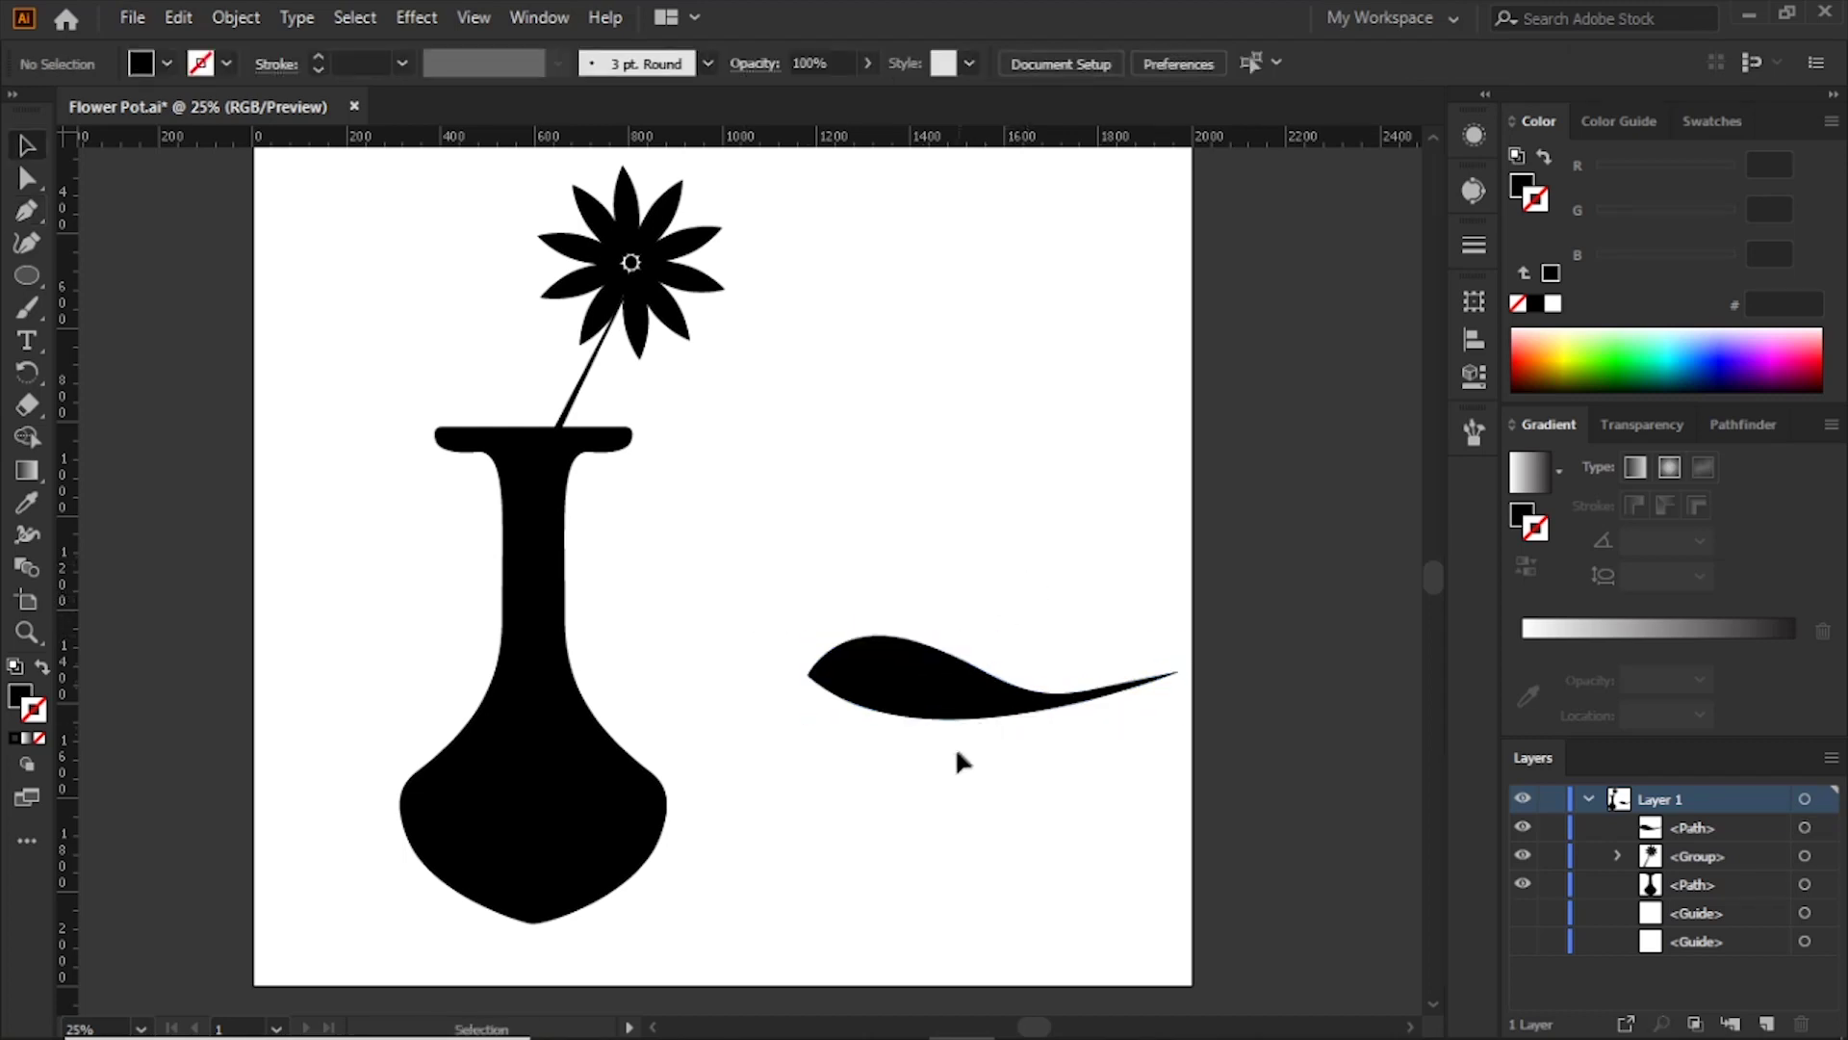
left_click(894, 706)
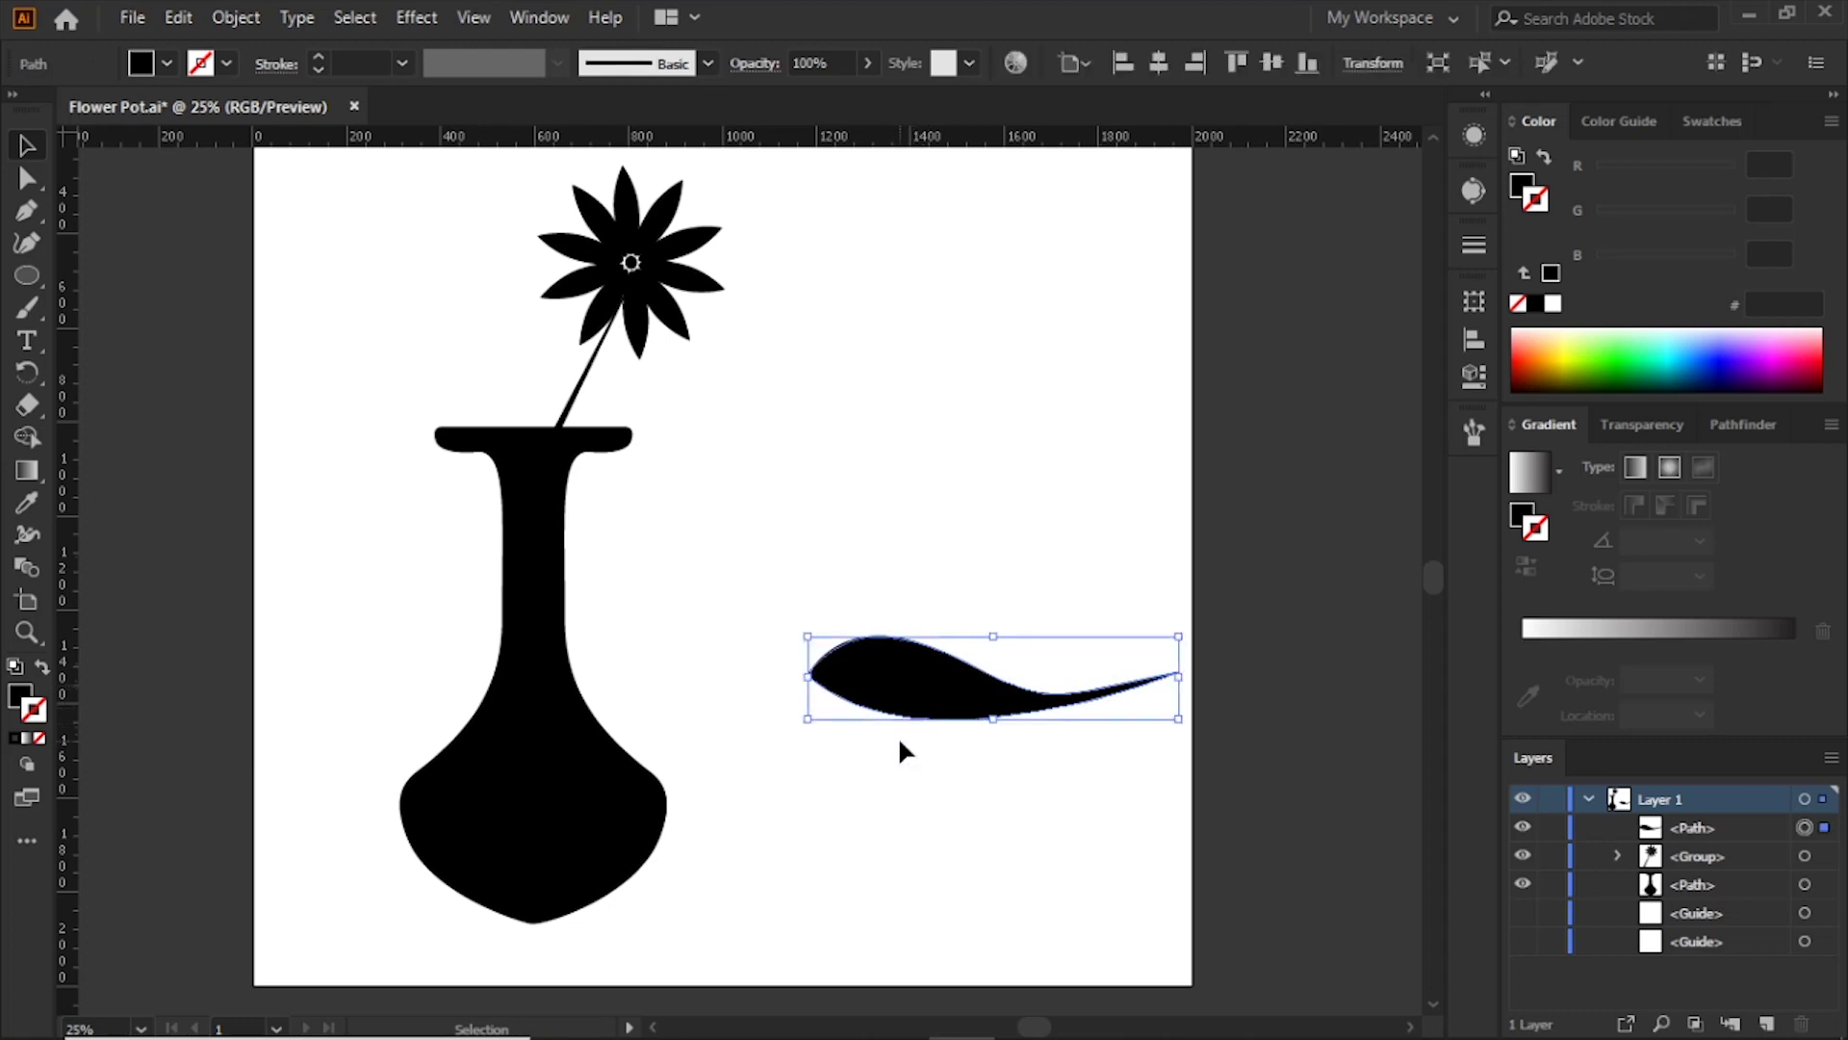
key("ctrl+plus")
key("ctrl+plus")
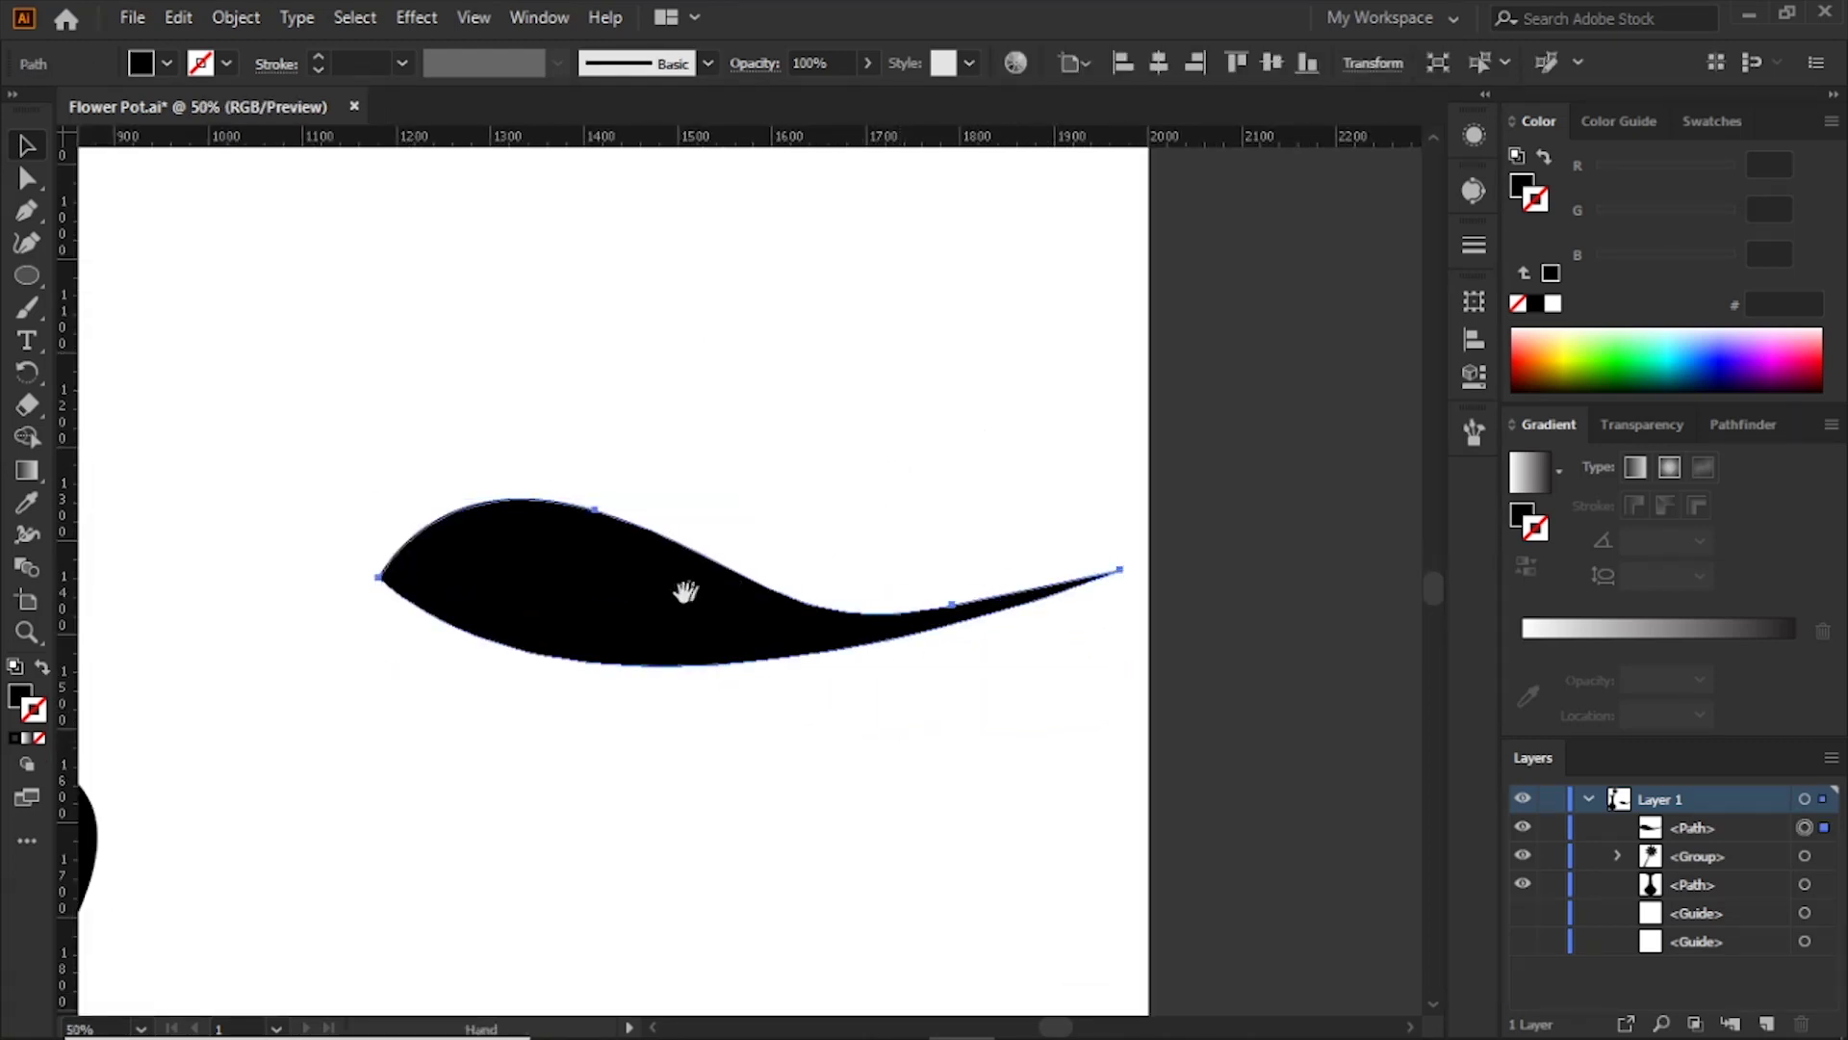
left_click_drag(685, 591, 857, 661)
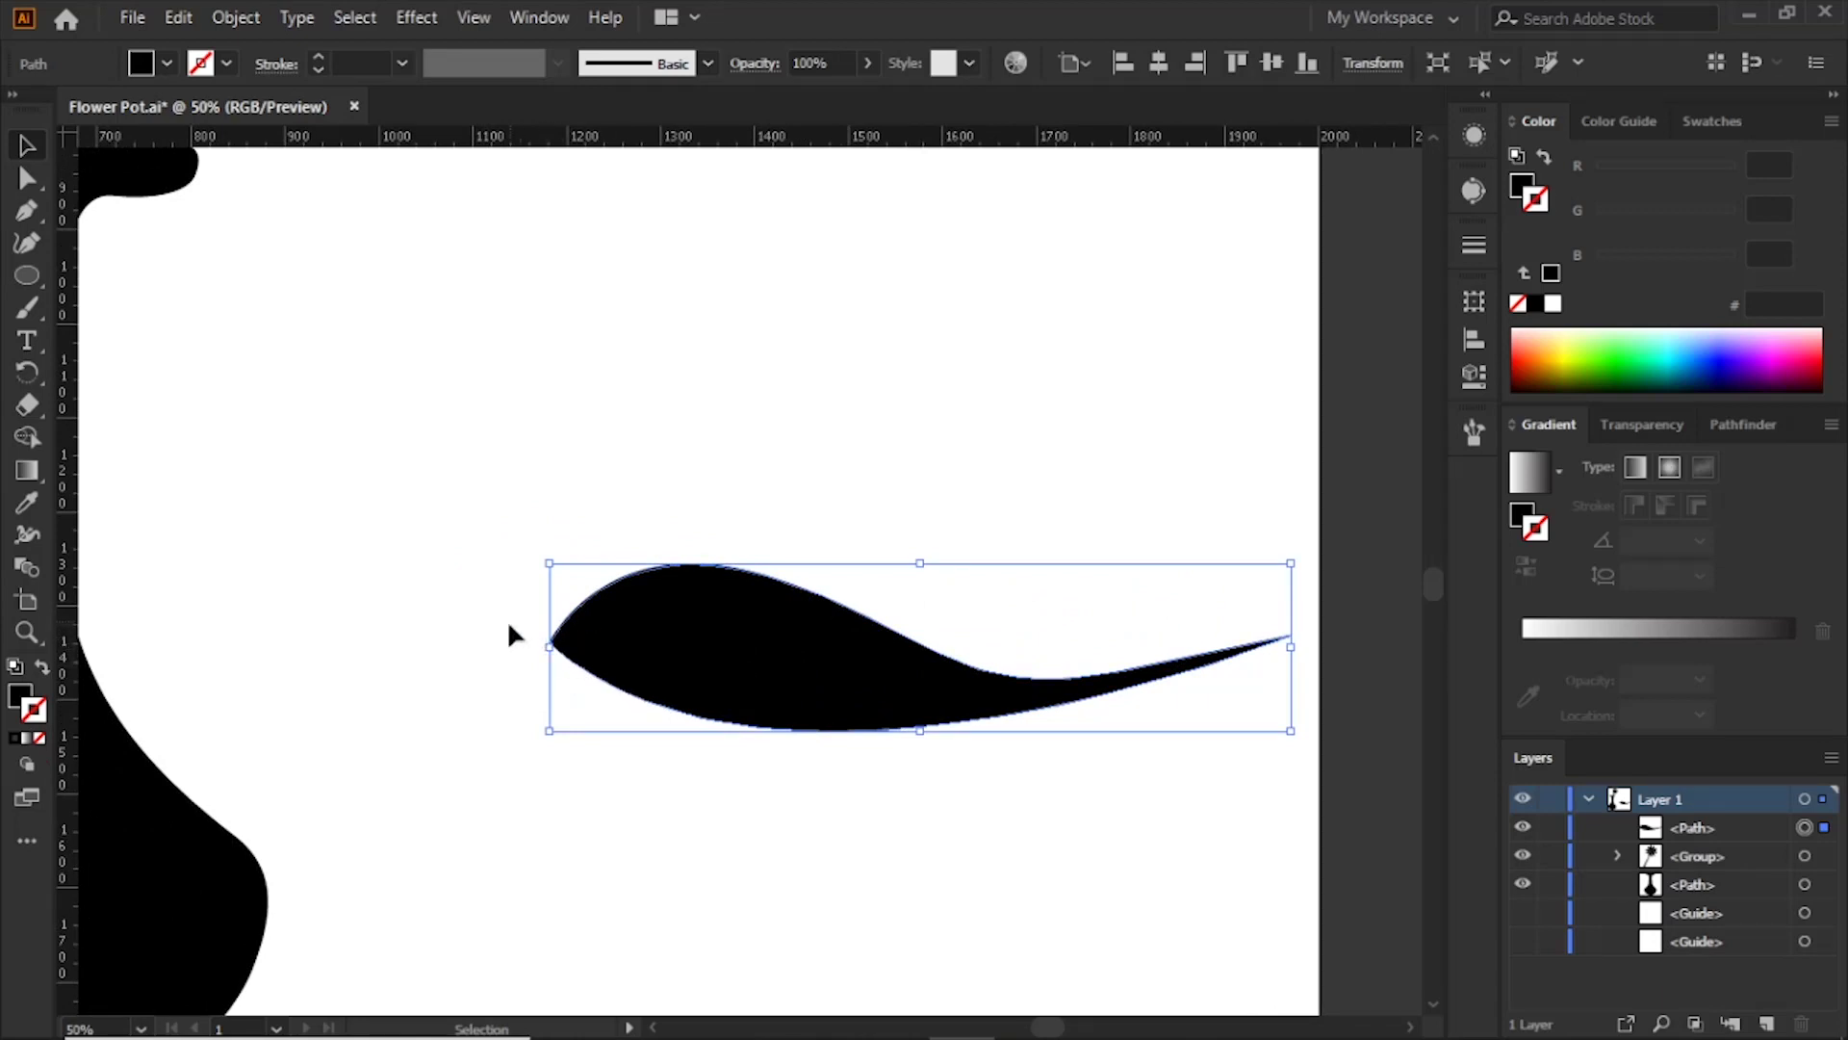
key("a")
left_click(550, 642)
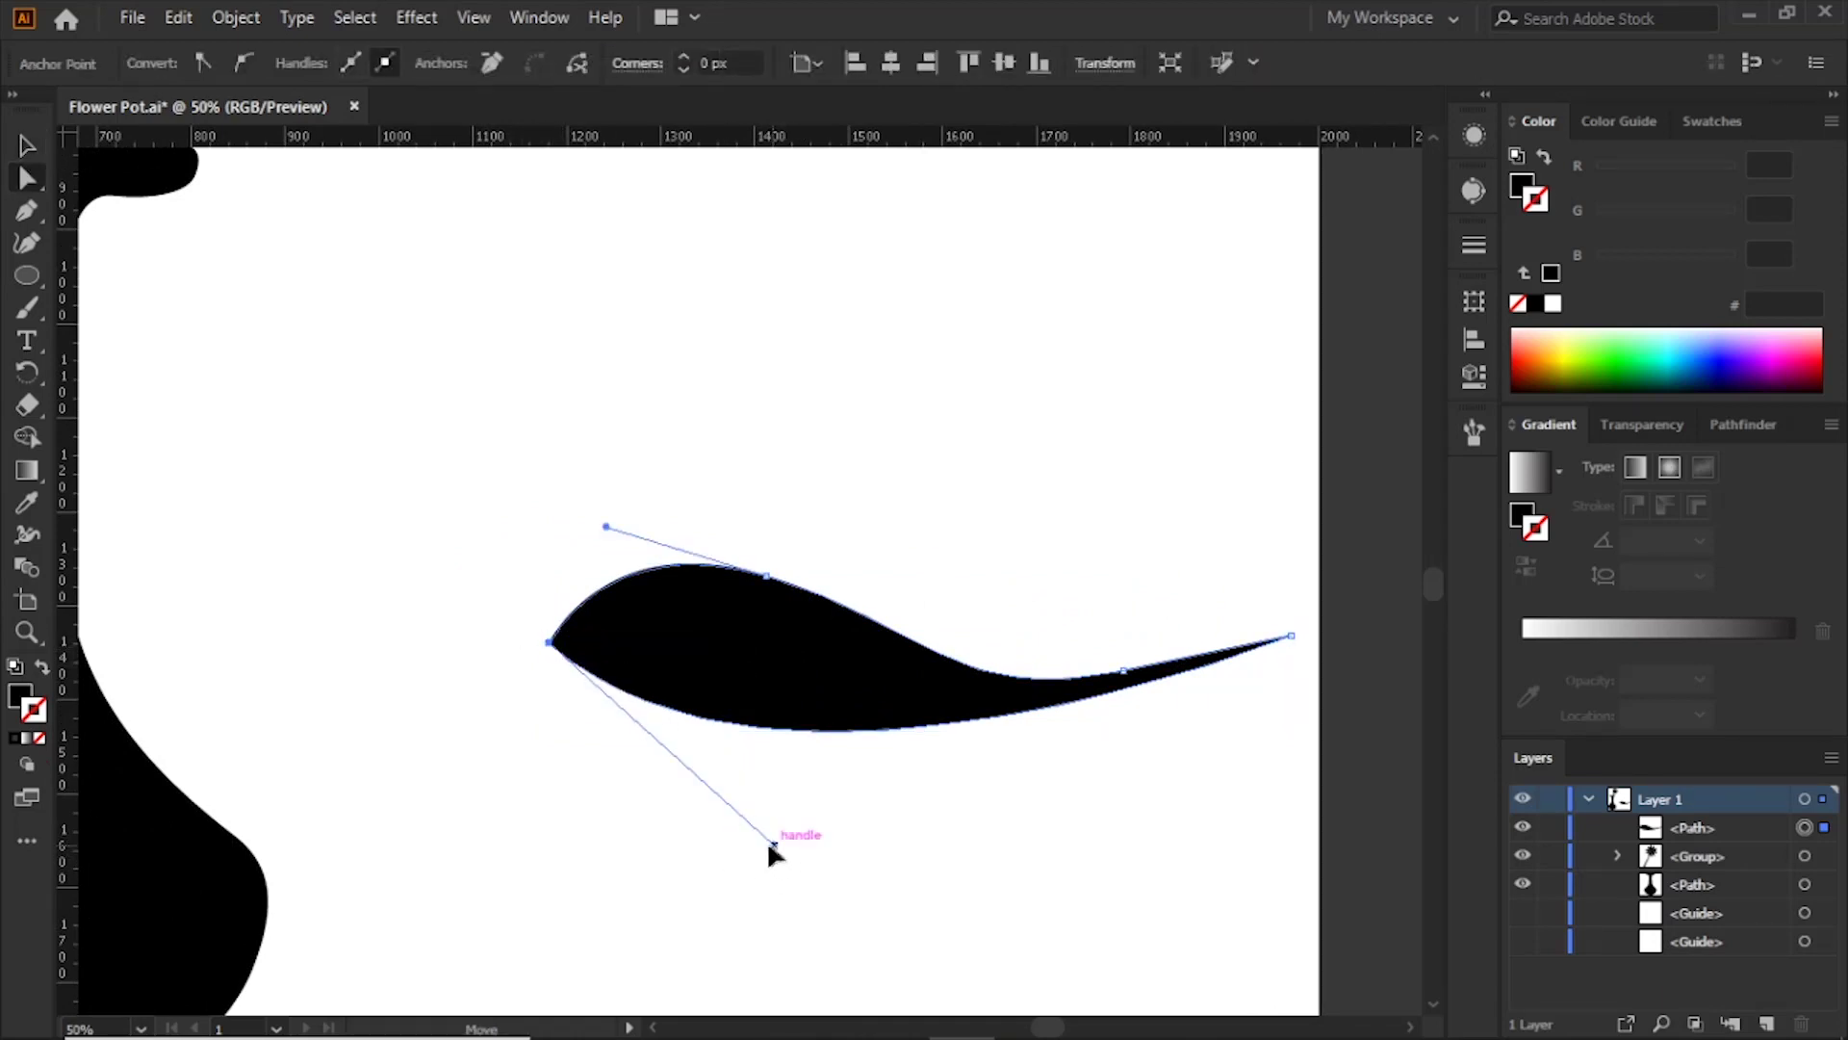
left_click_drag(774, 845, 738, 886)
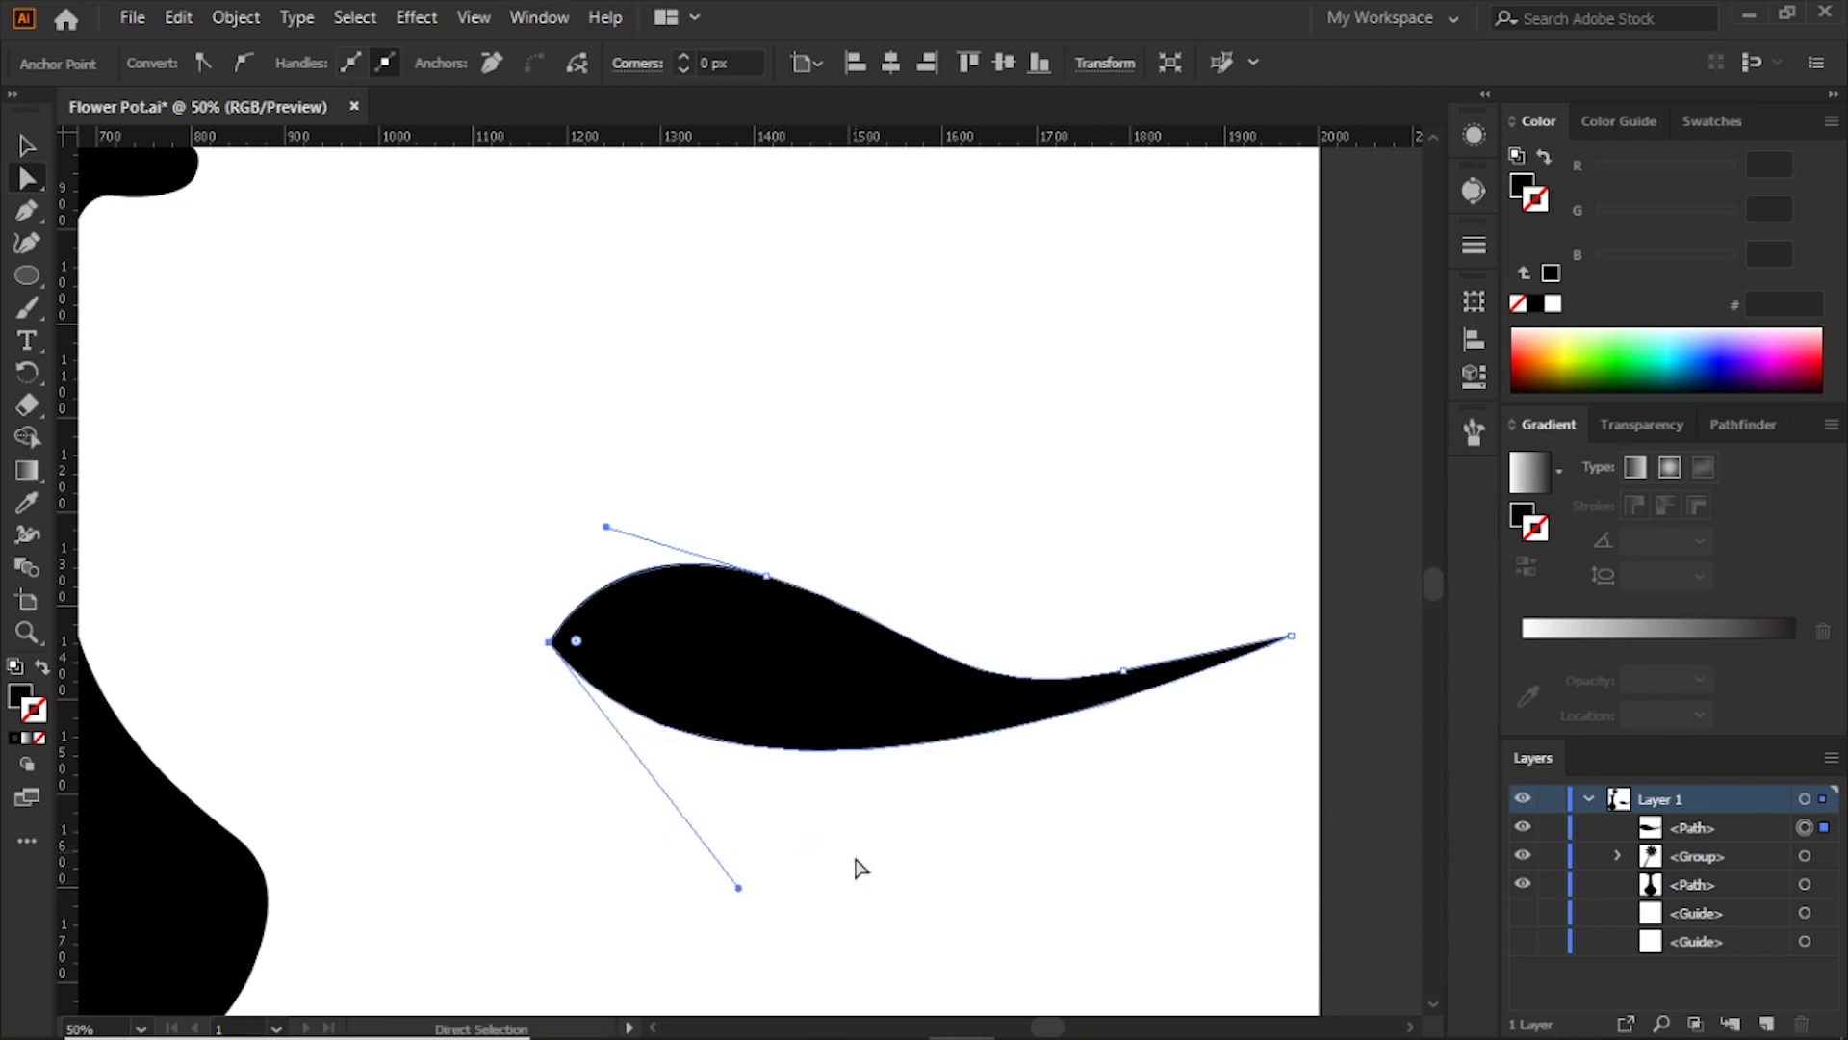
Step: Scale the swoosh leaf down to a smaller size
left_click(854, 877)
scroll(816, 829, "up", 3)
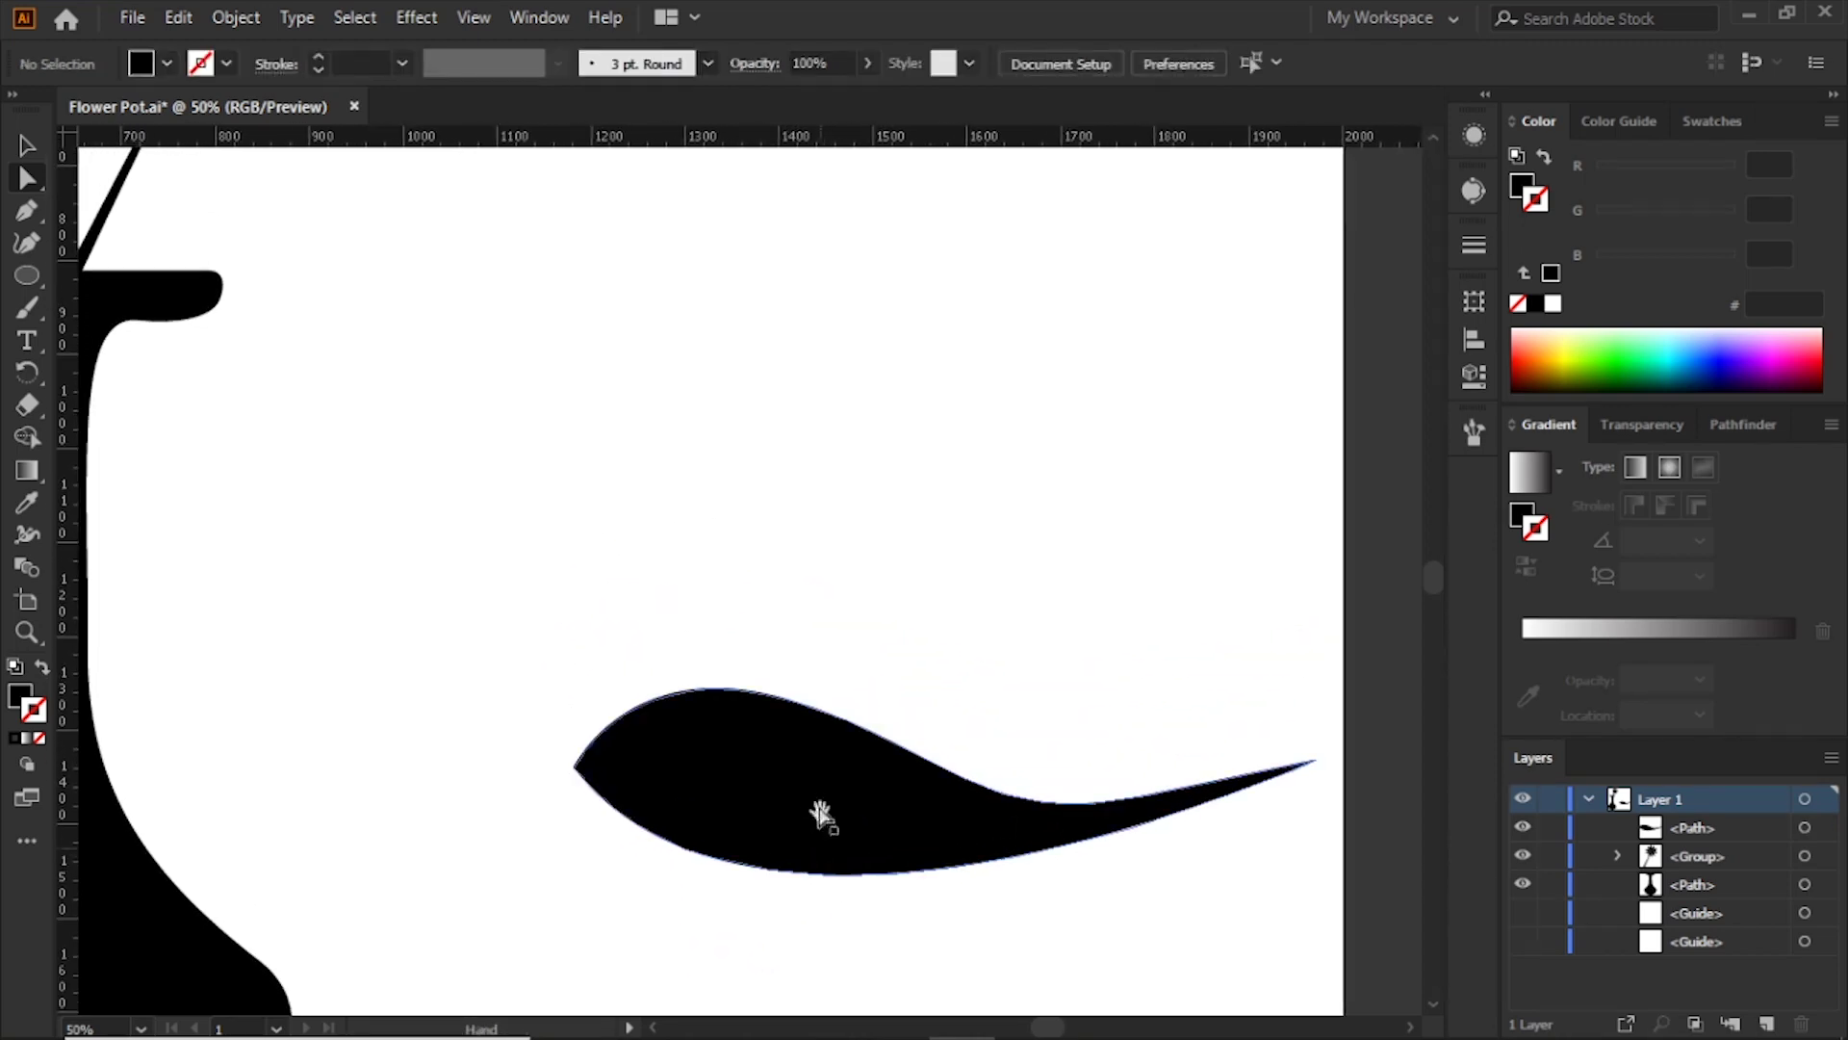
left_click_drag(529, 637, 812, 886)
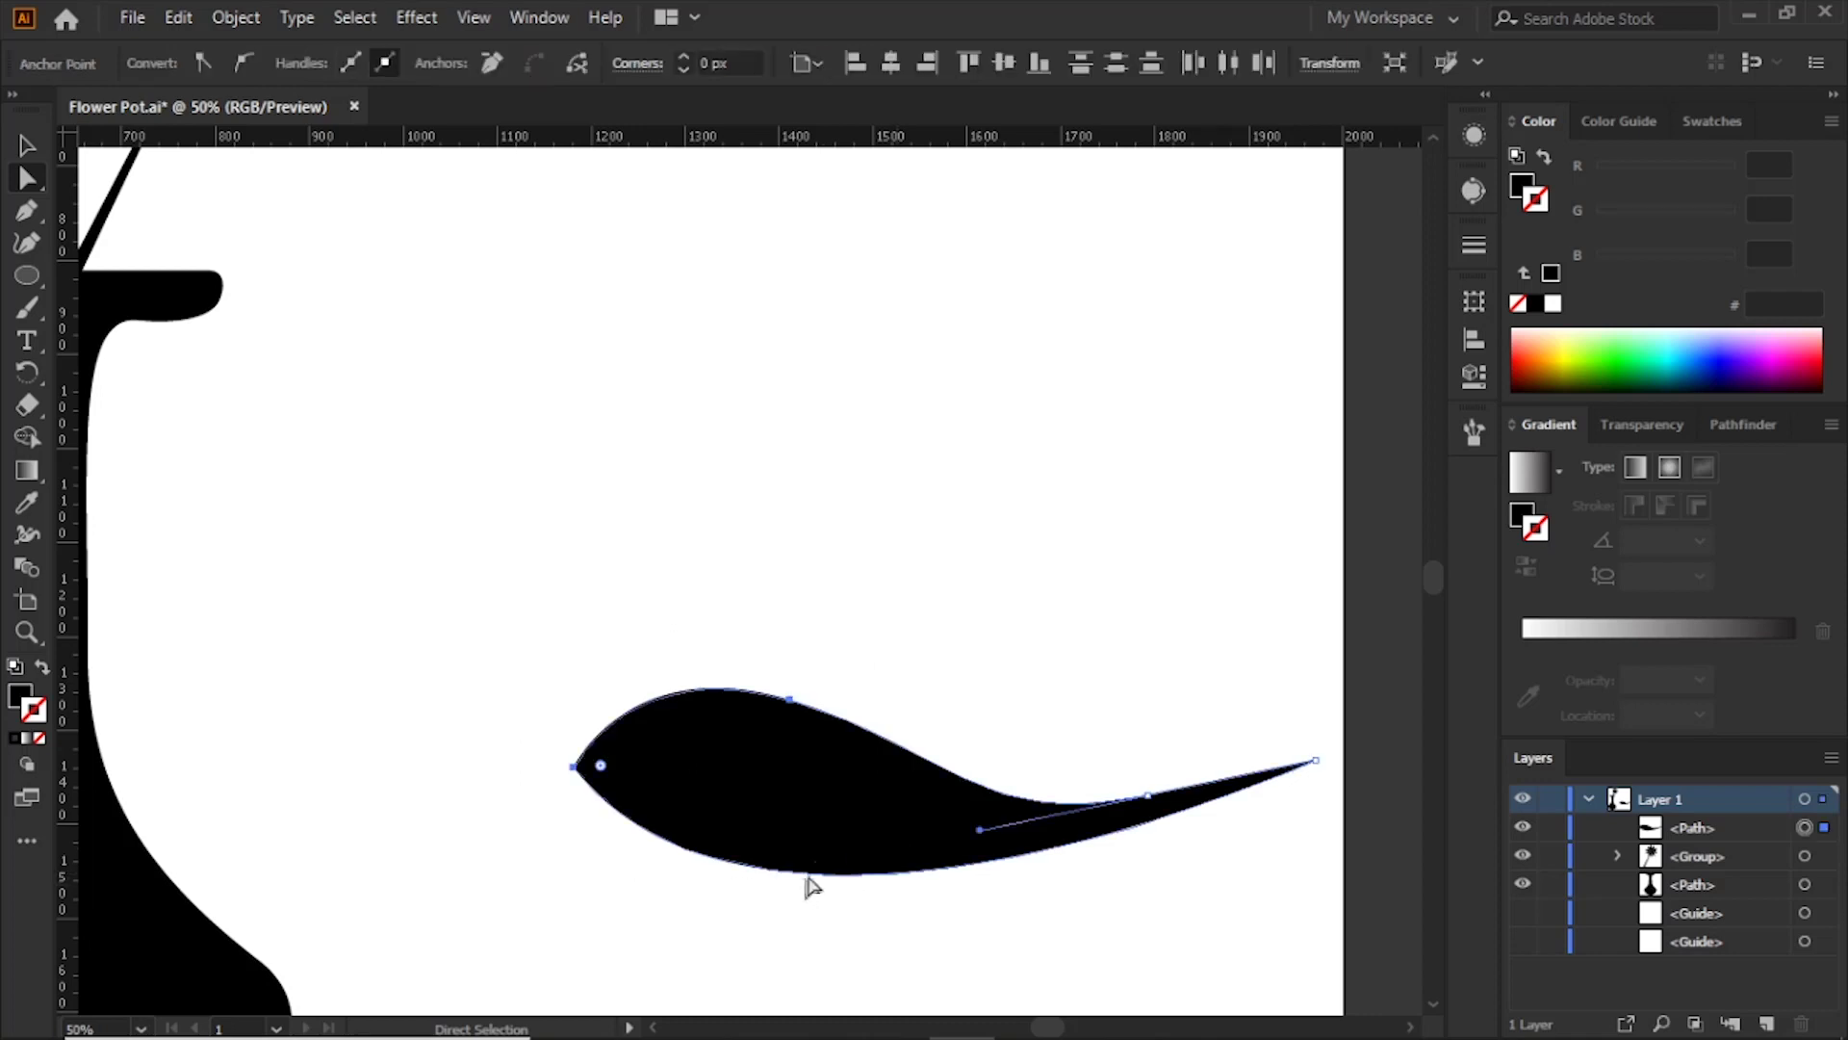
key("v")
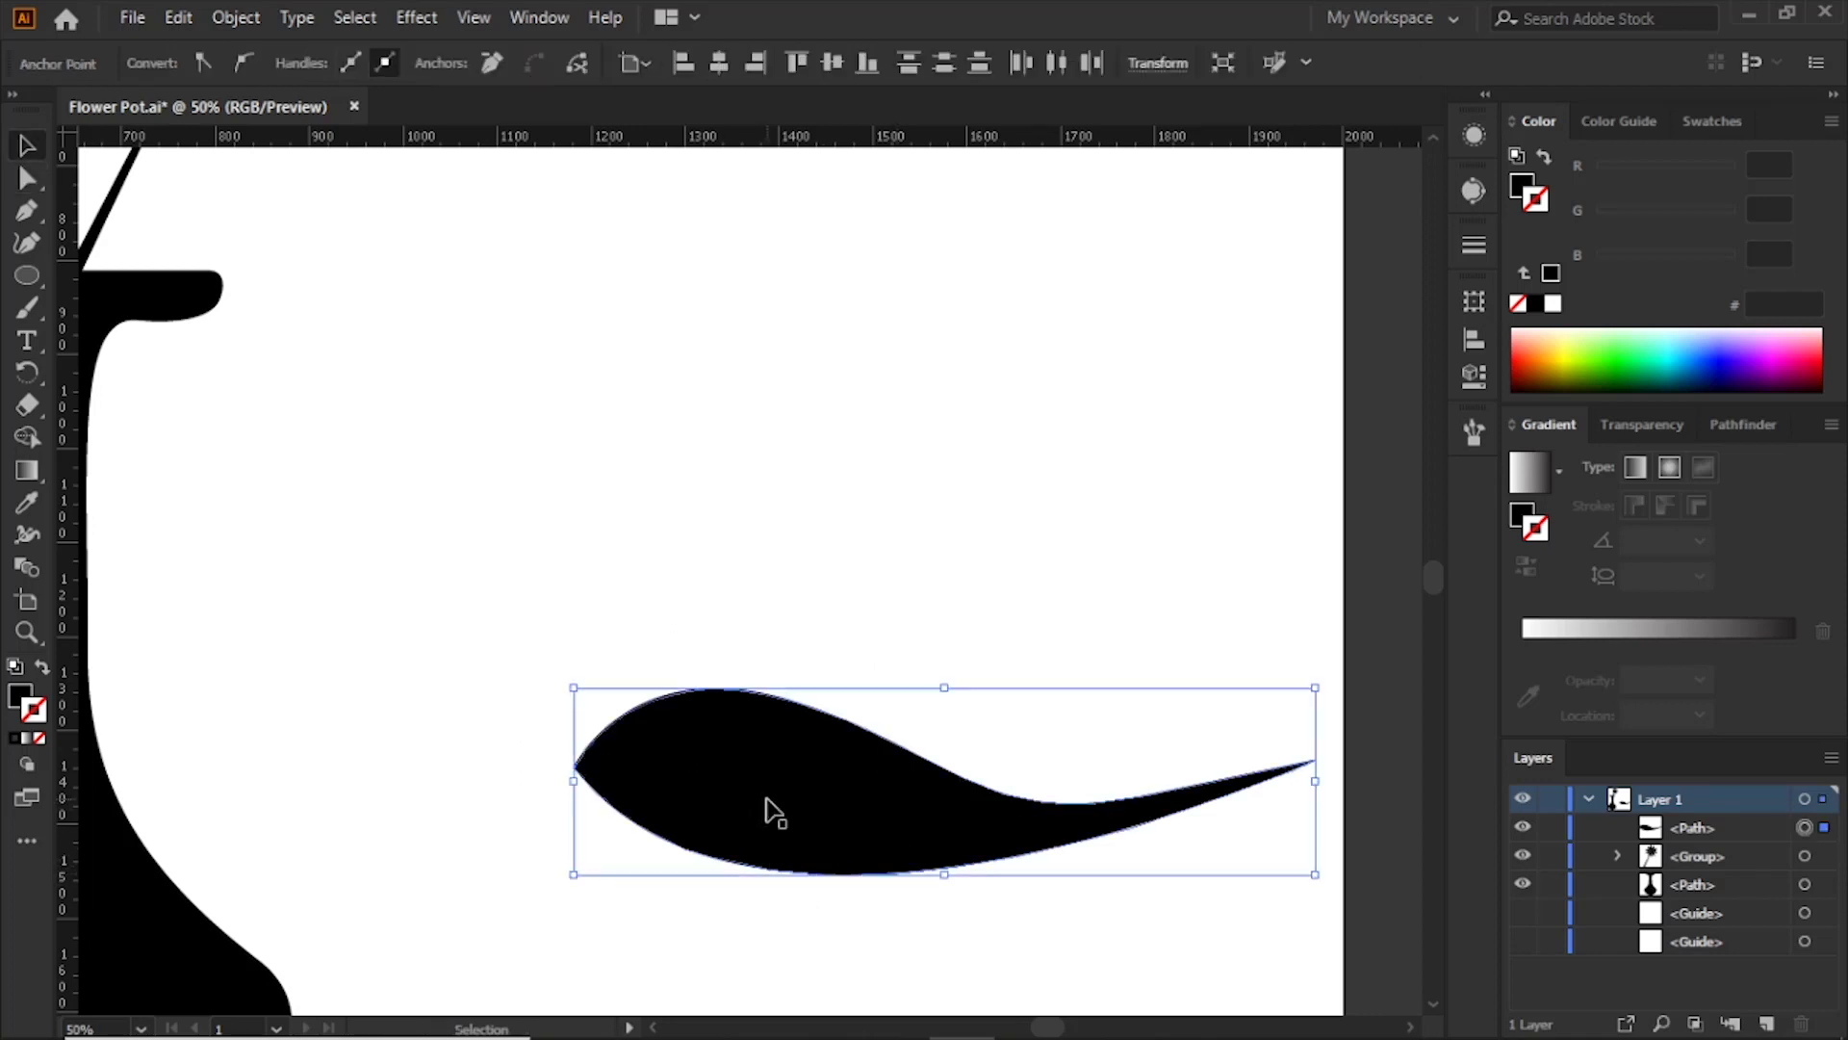
left_click_drag(574, 684, 671, 712)
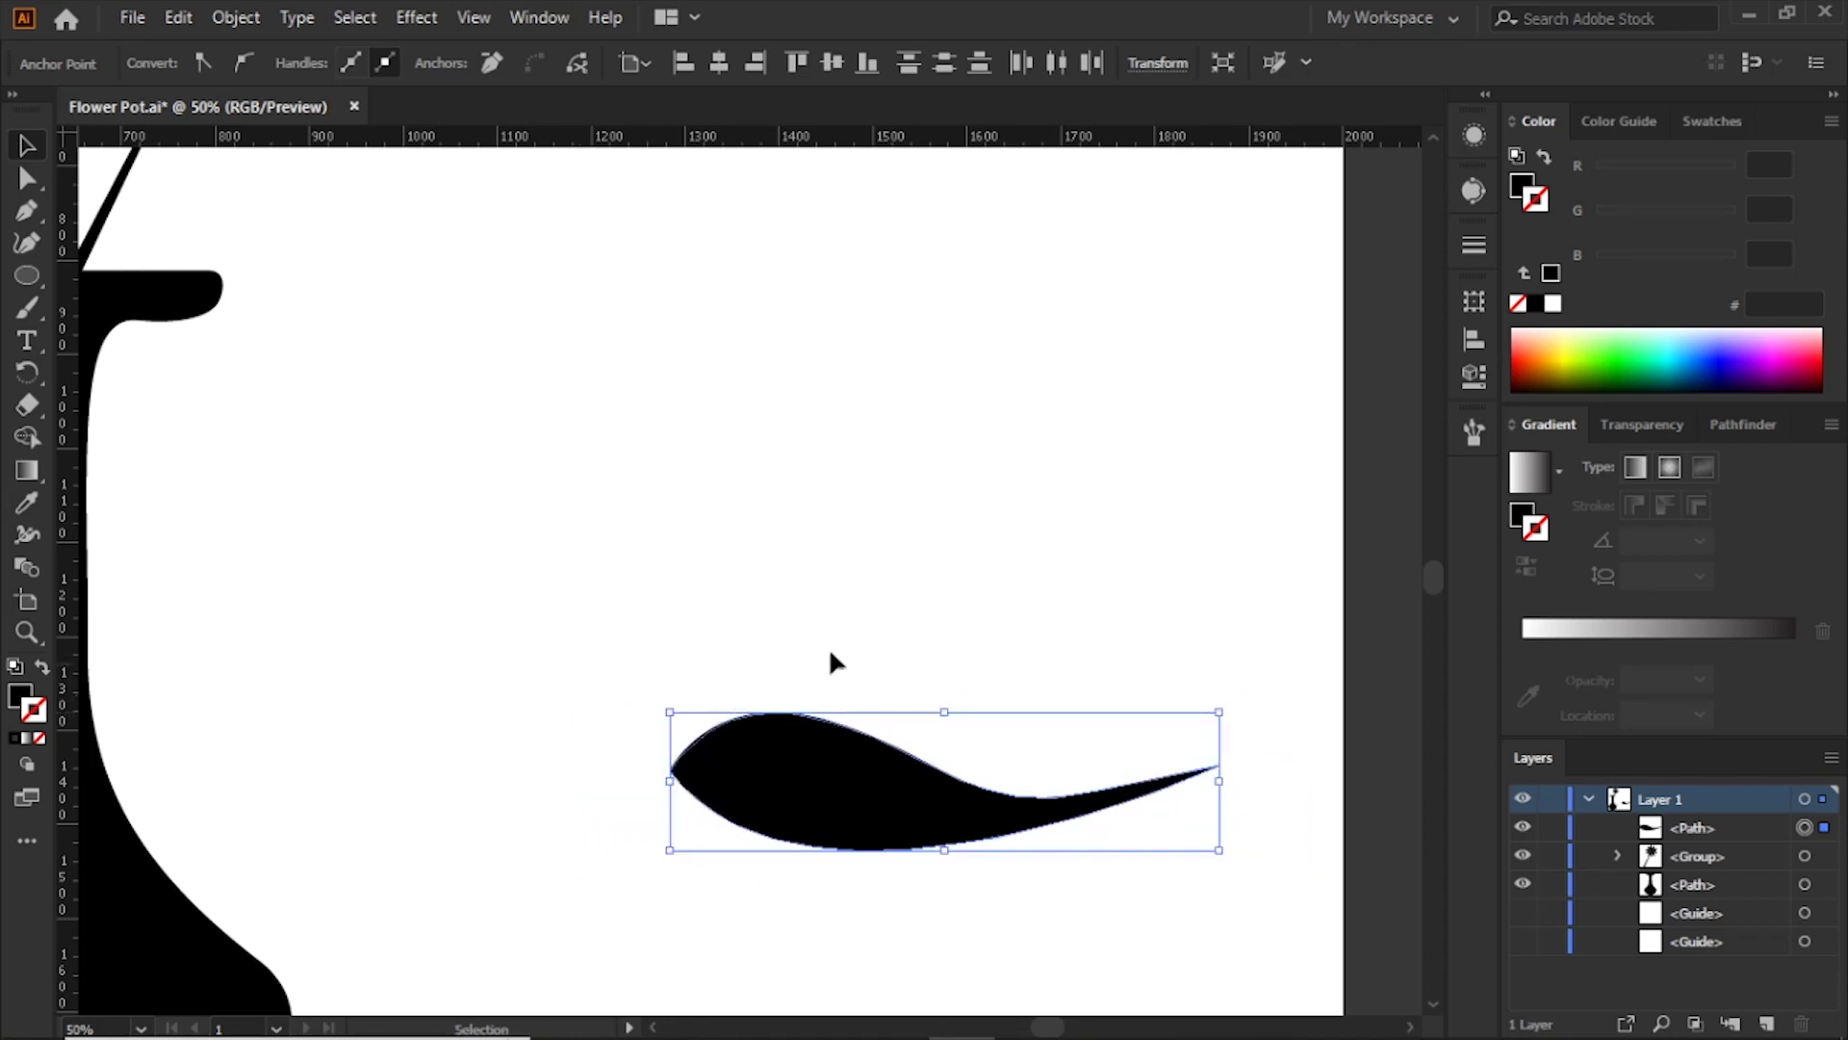
left_click(801, 663)
Step: Draw a tiny pointed stalk shape at the leaf's left end
key("p")
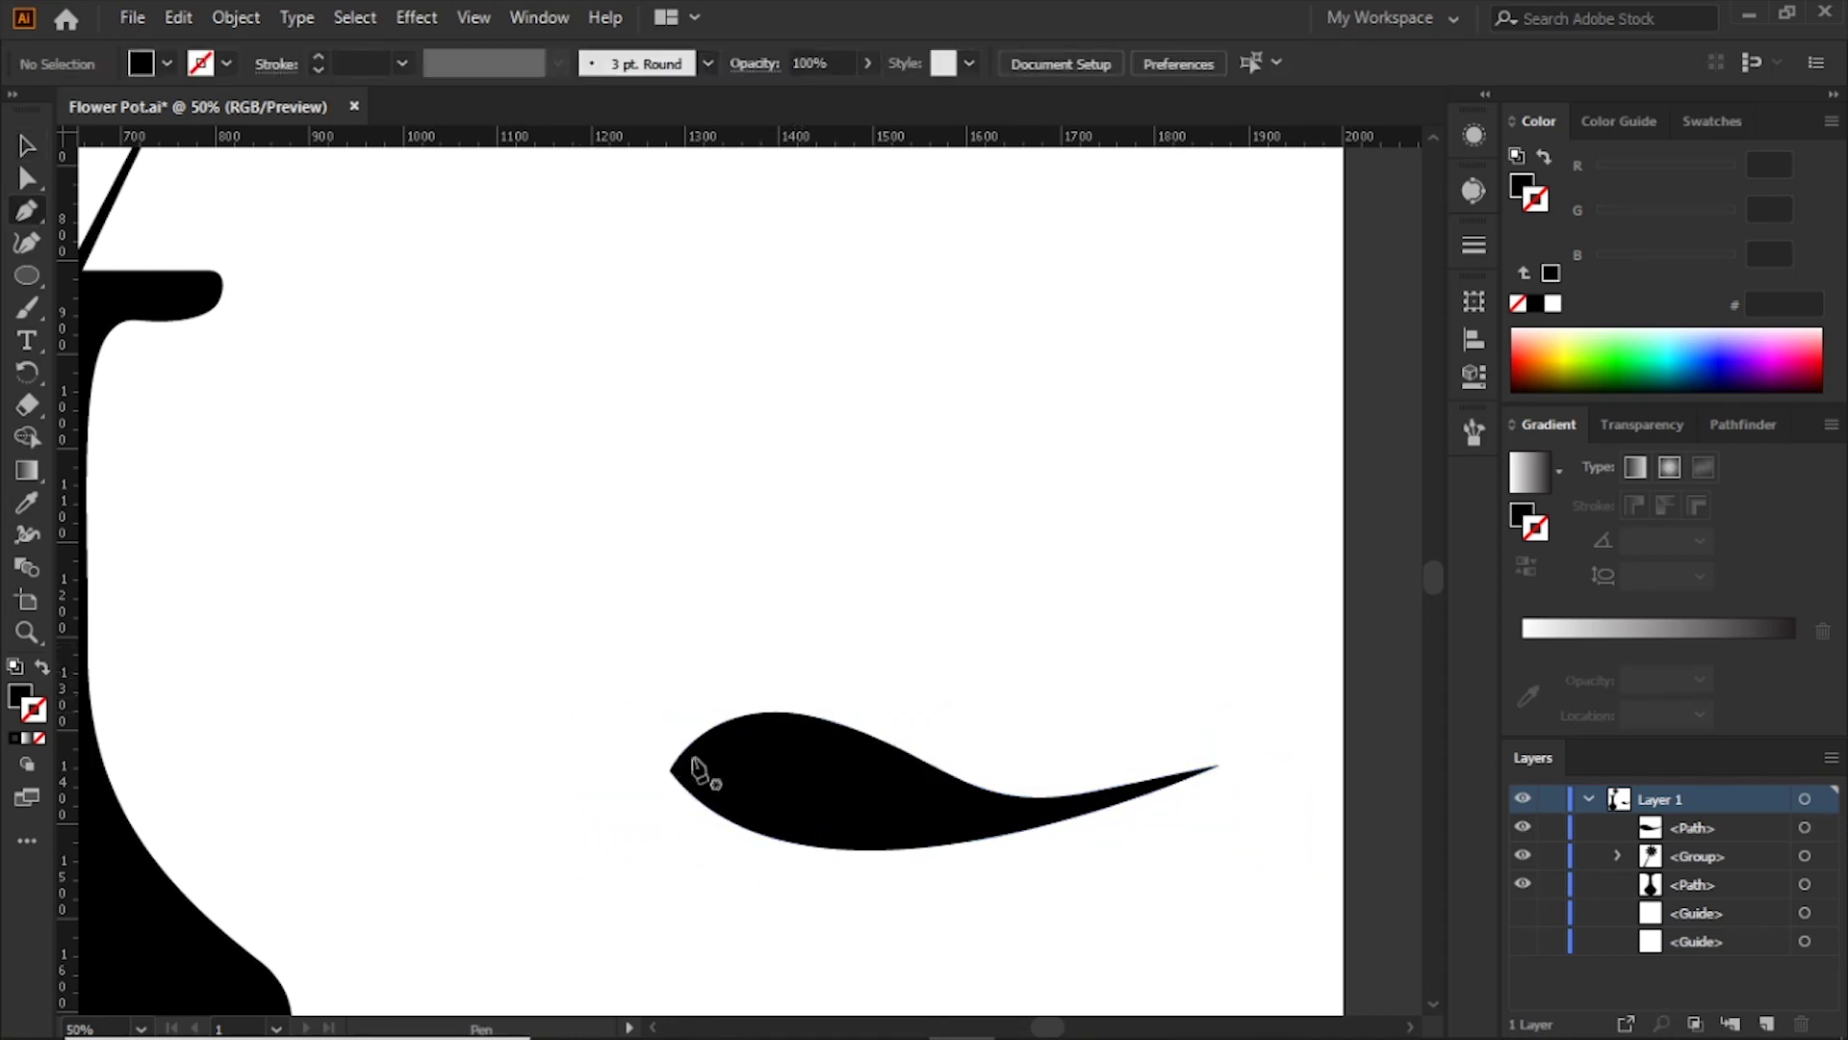
key("ctrl+1")
left_click_drag(763, 718, 713, 719)
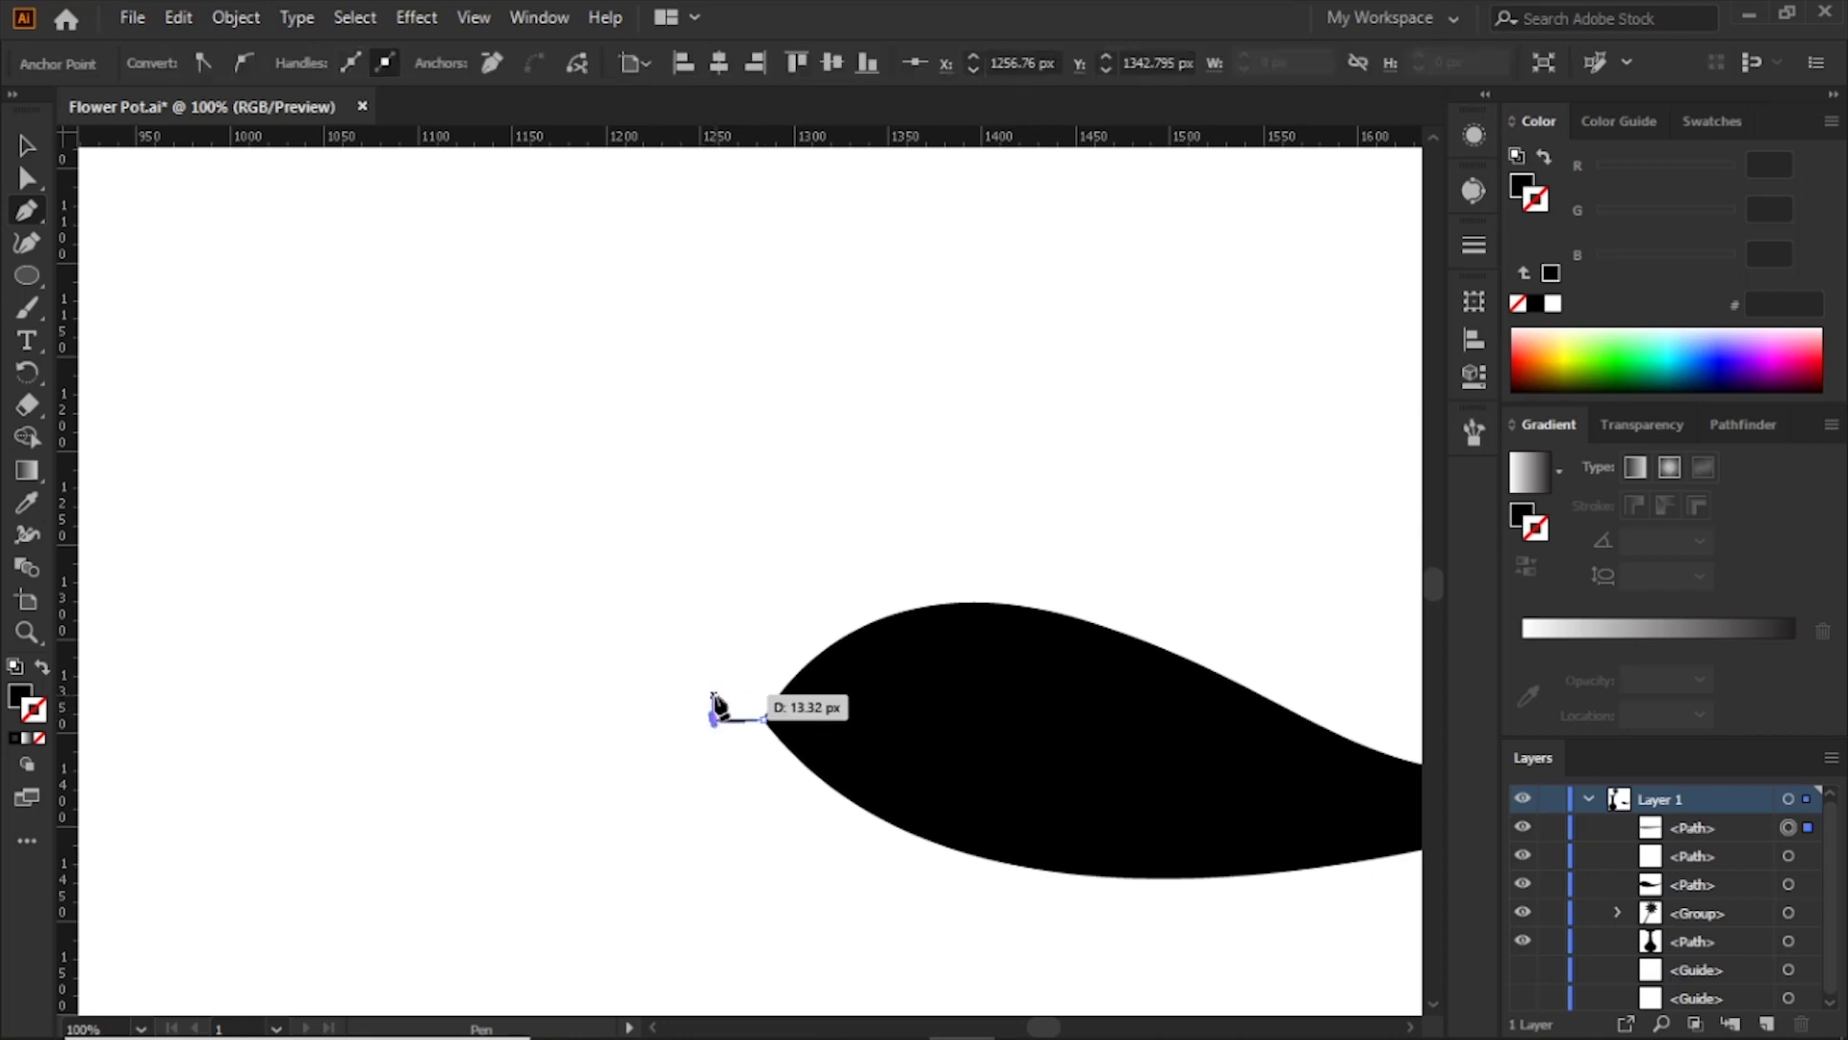
left_click(768, 720)
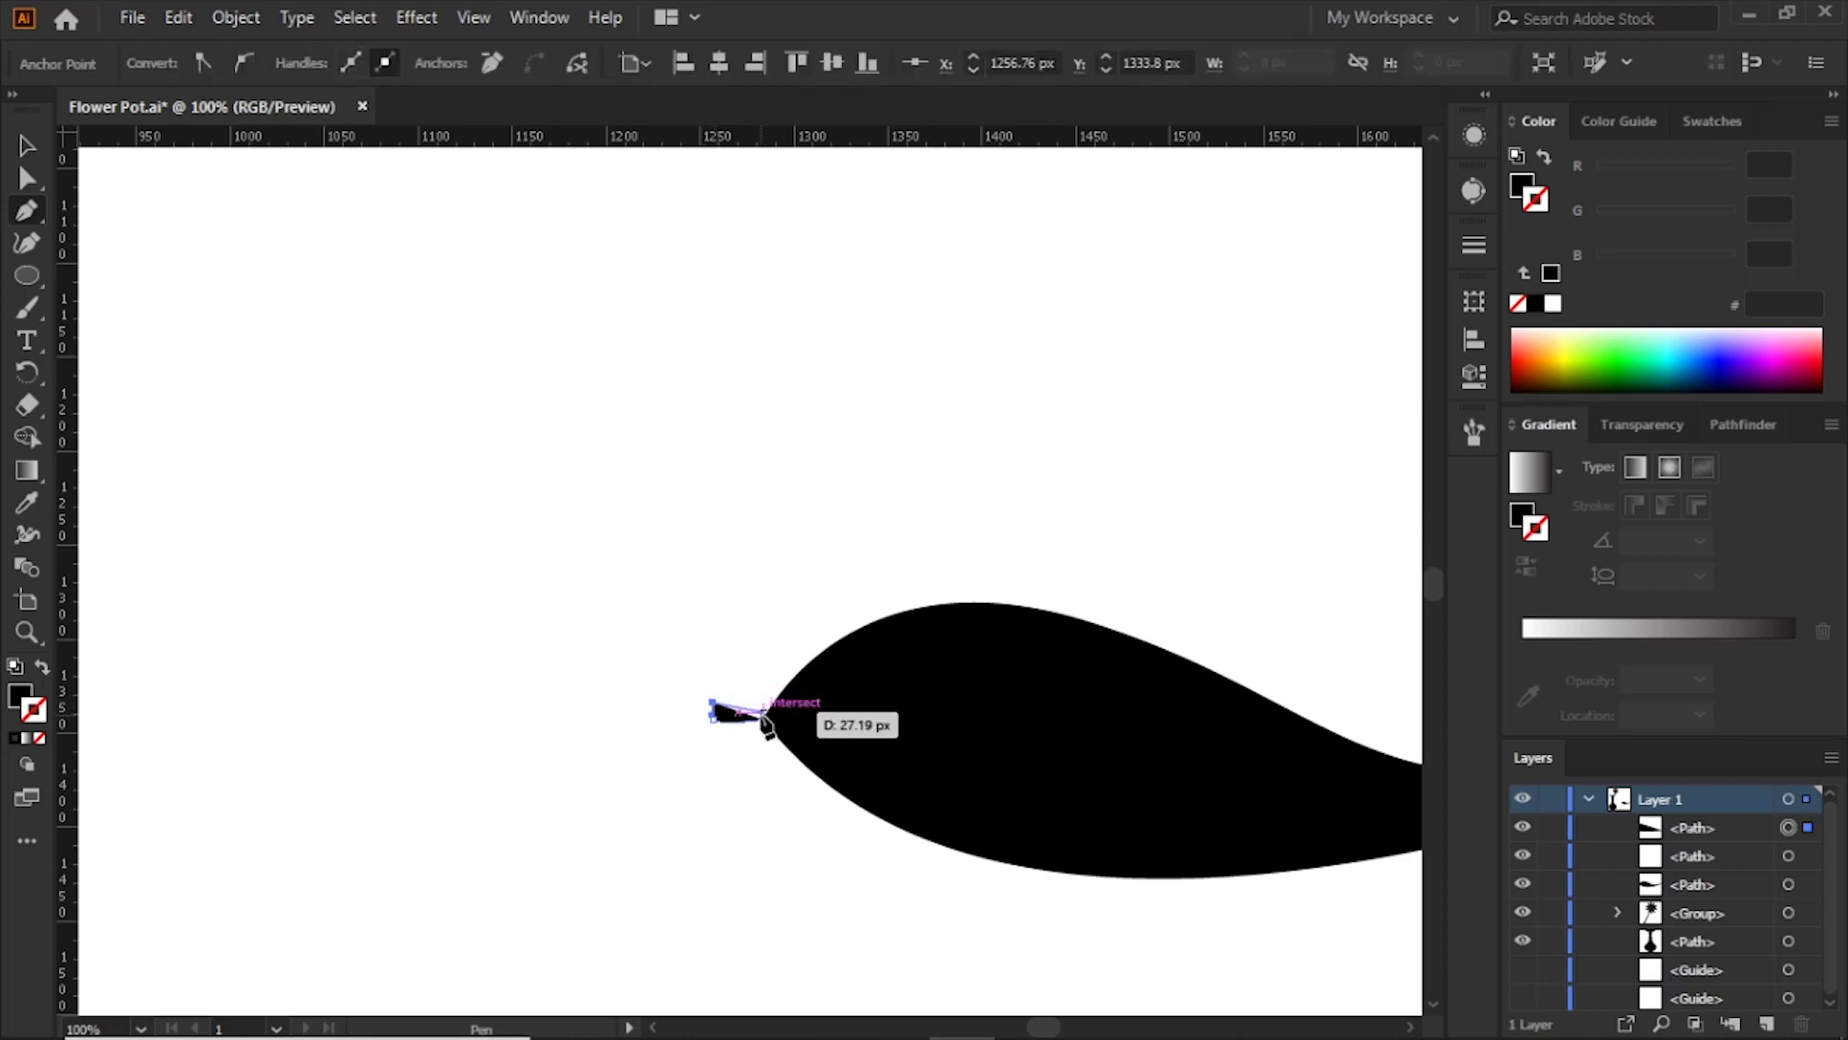
Step: Nudge the stalk against the leaf and select the leaf and stalk together
key("v")
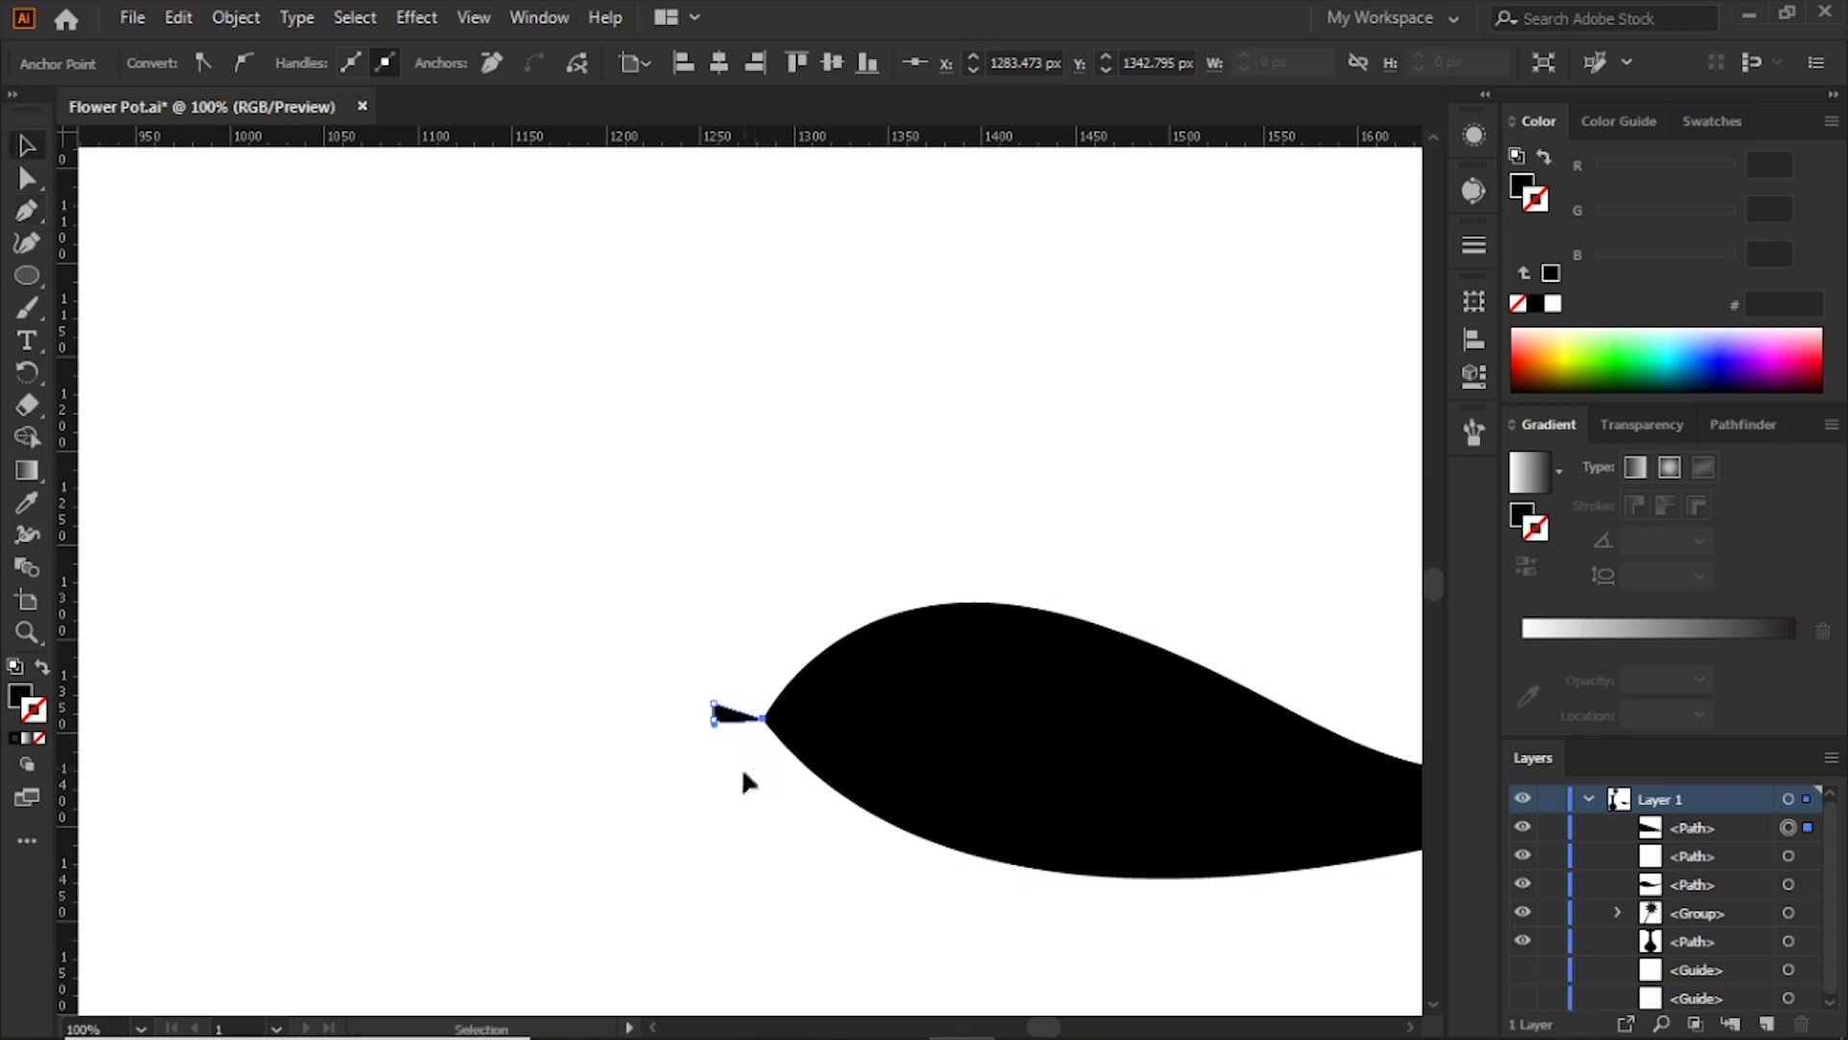
left_click(735, 801)
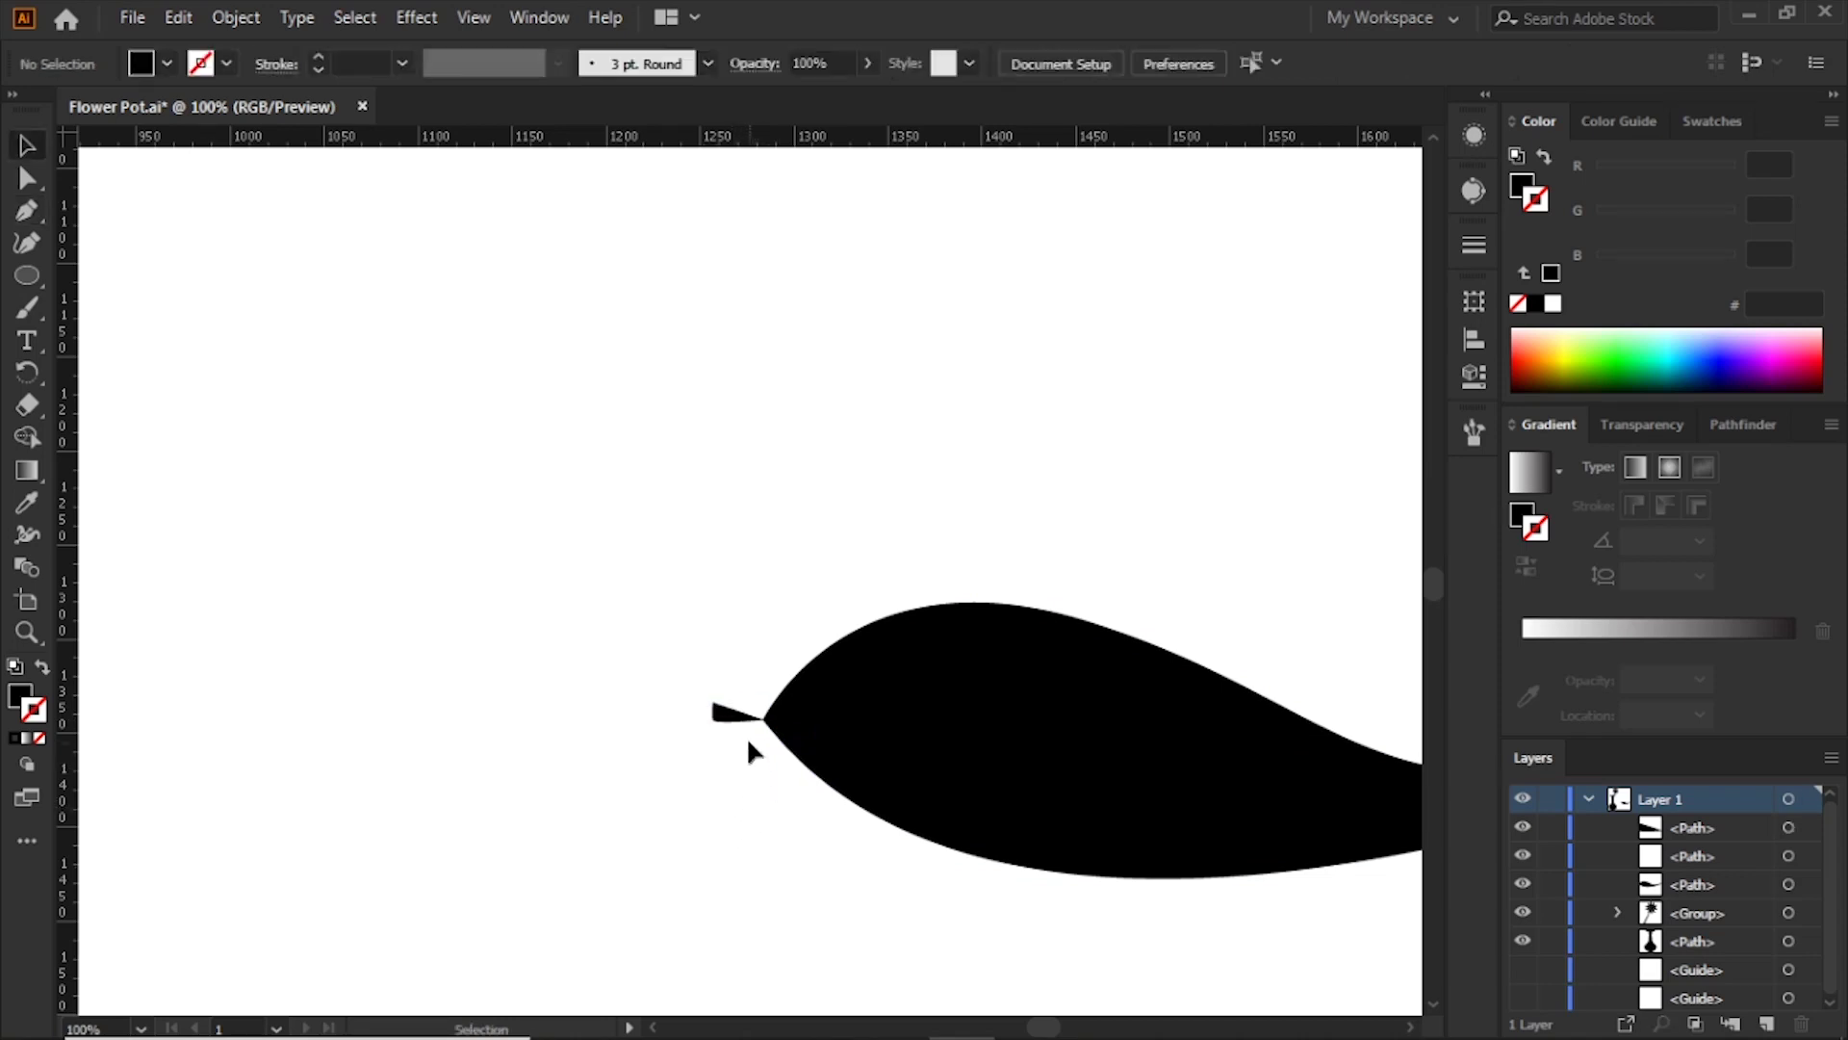
left_click_drag(729, 717, 742, 720)
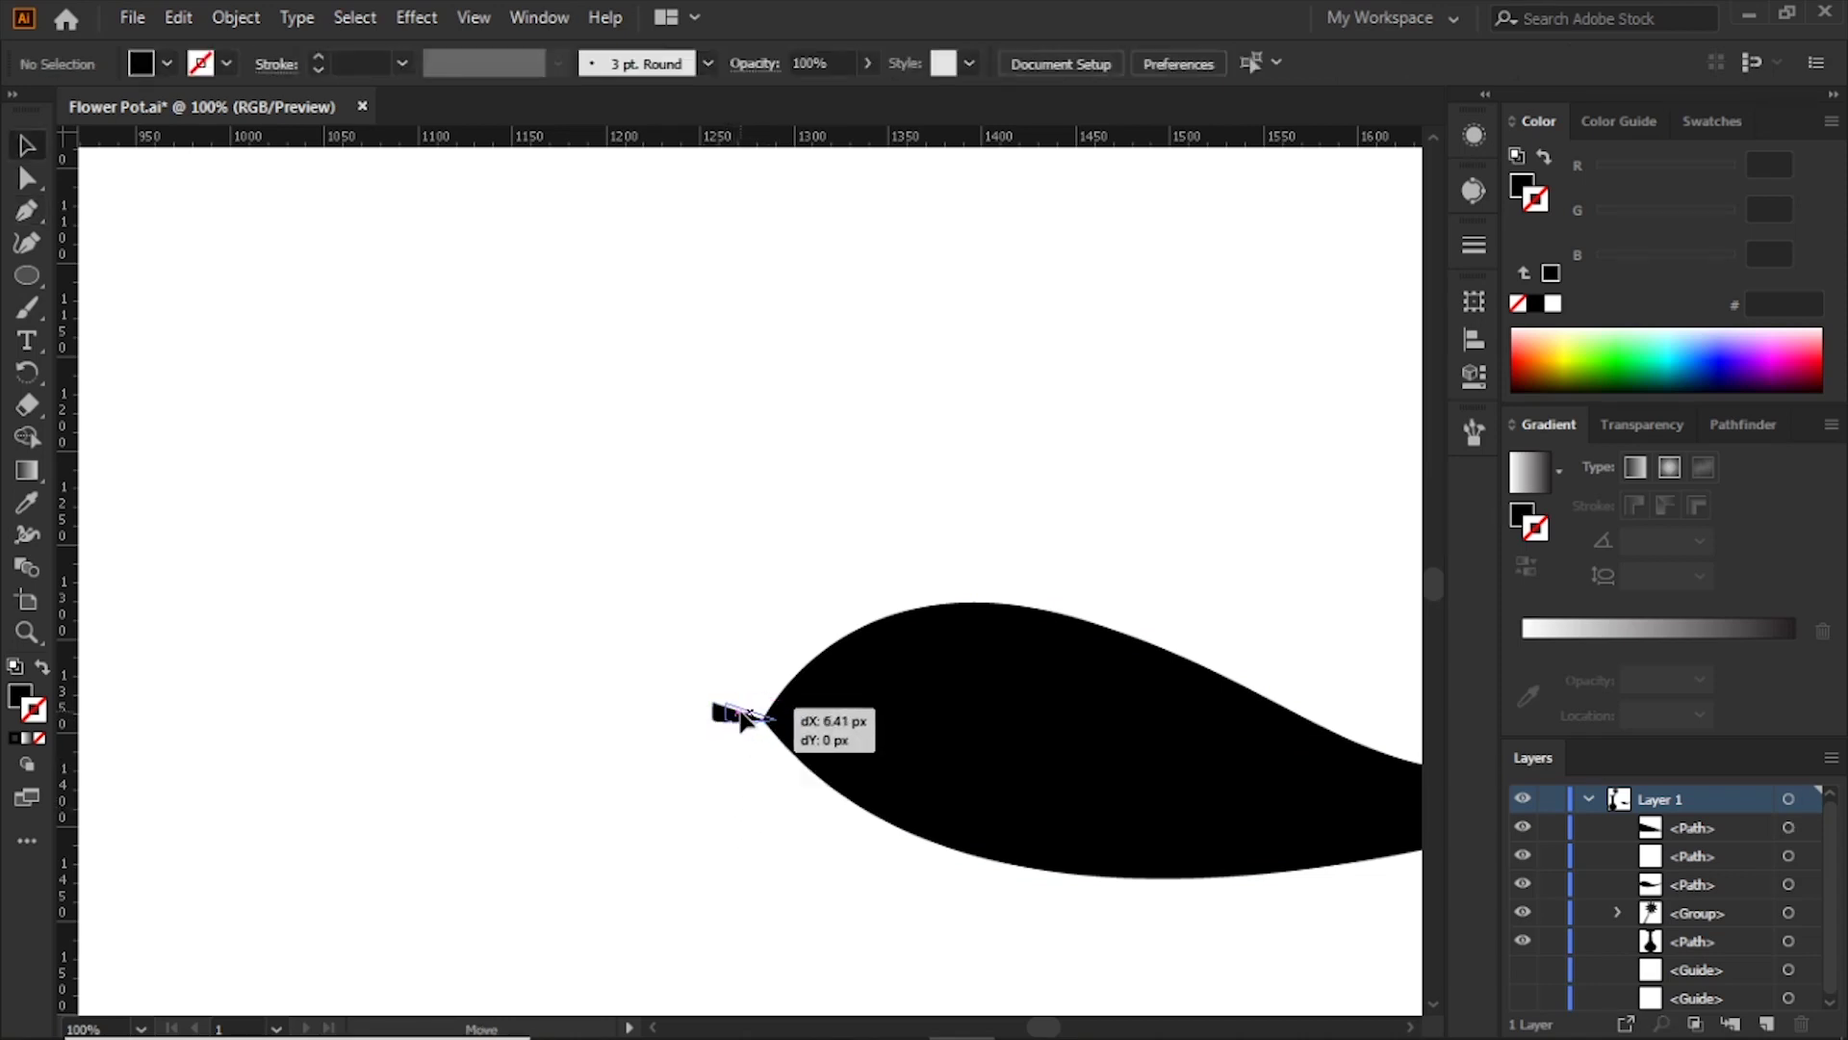
left_click_drag(742, 717, 750, 720)
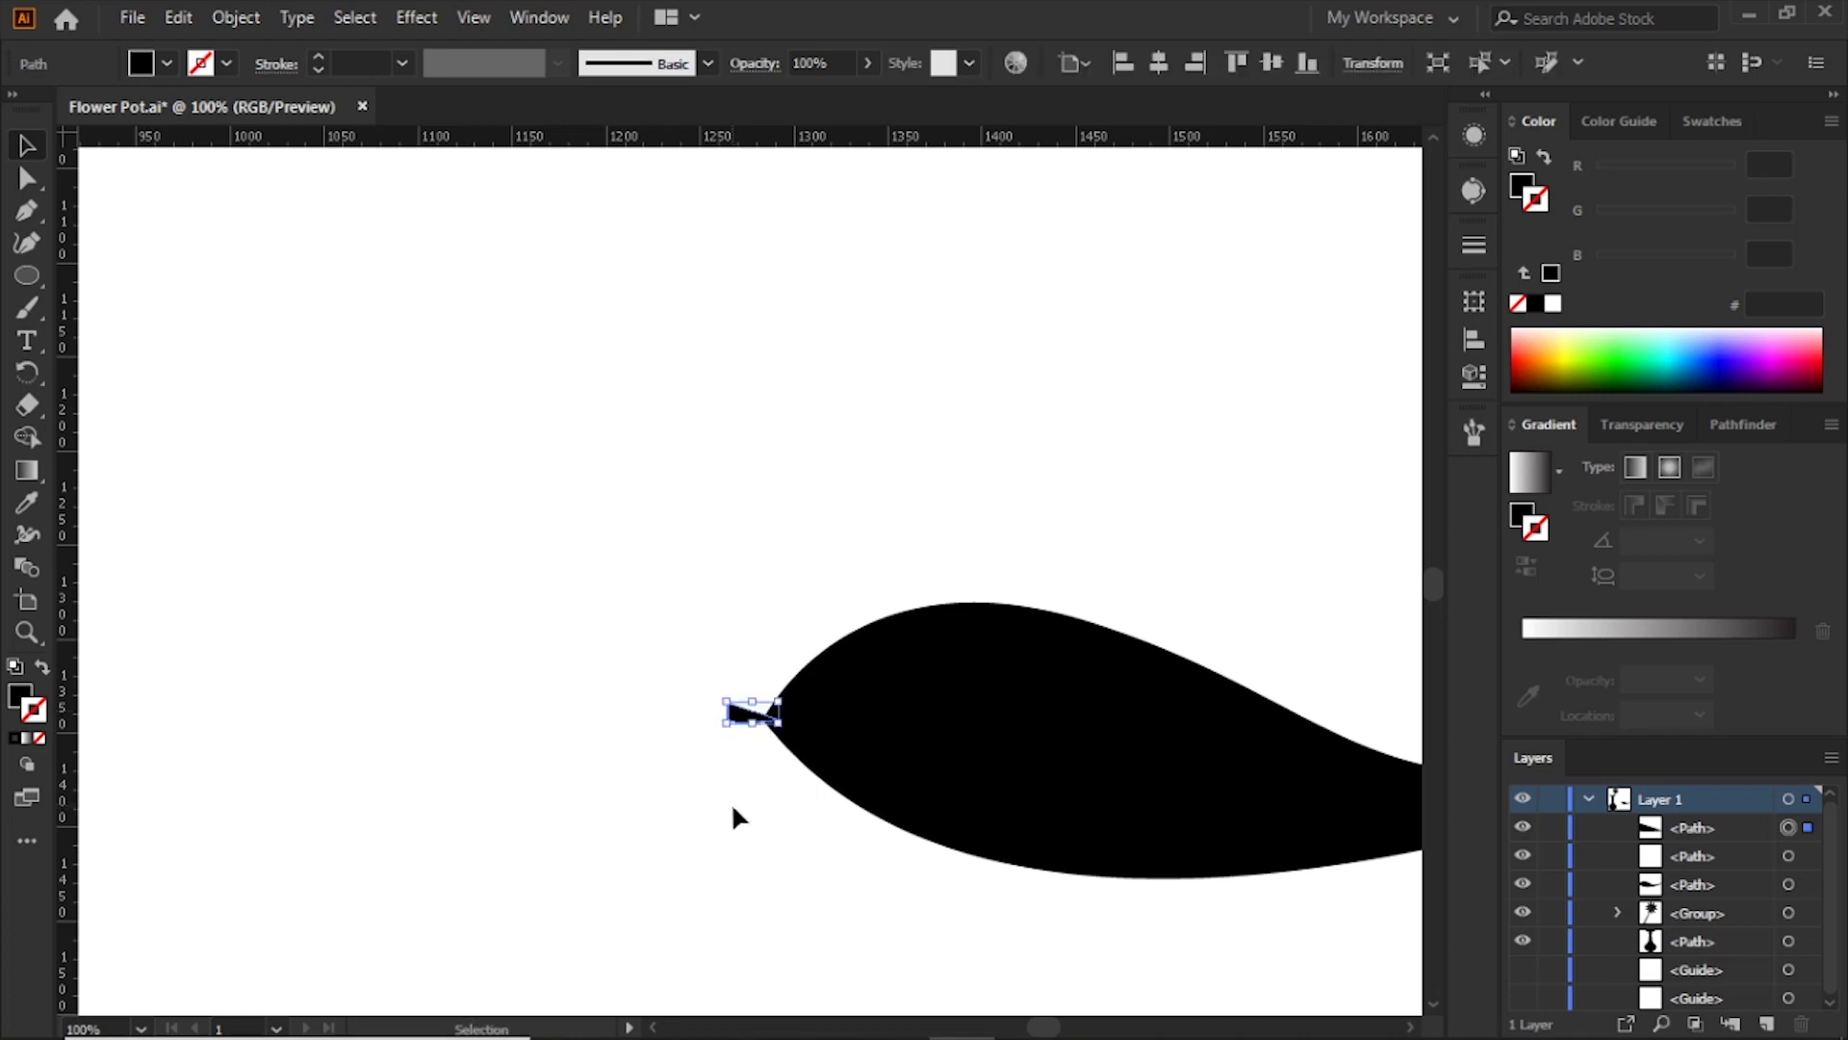
left_click(730, 801)
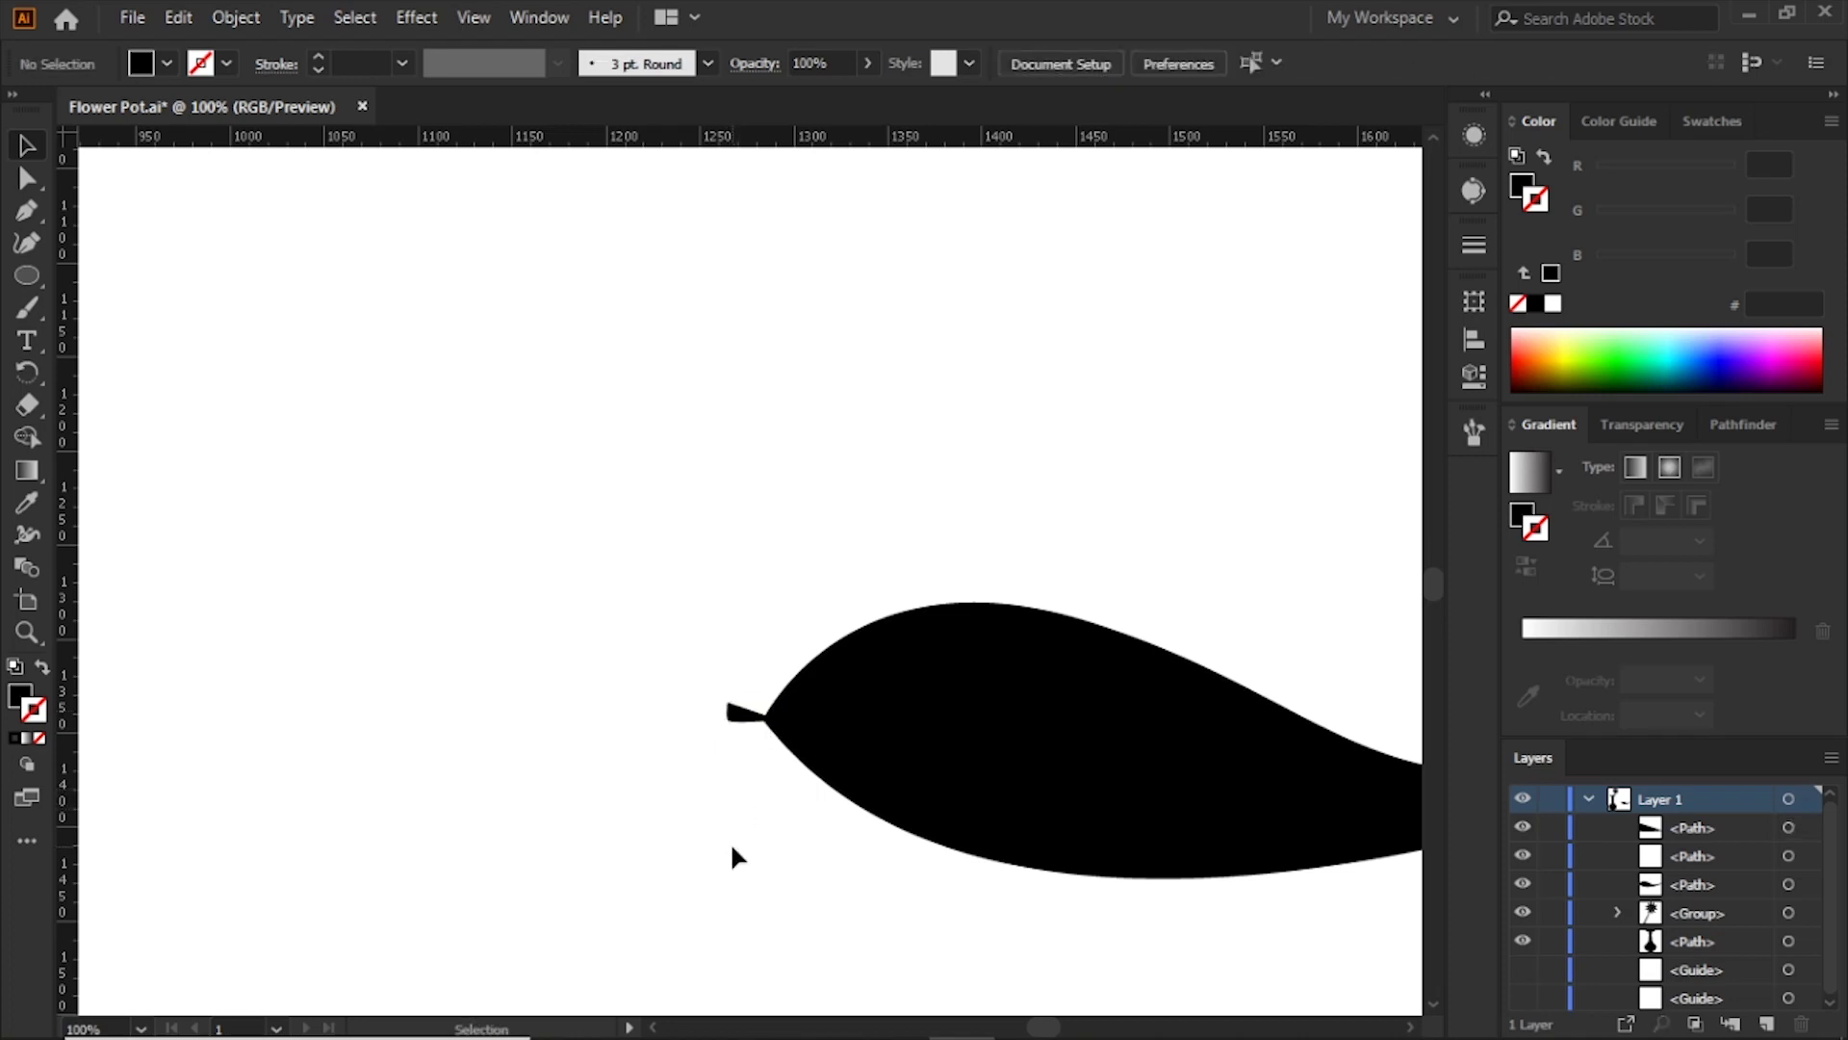
key("ctrl+minus")
key("ctrl+minus")
key("ctrl+minus")
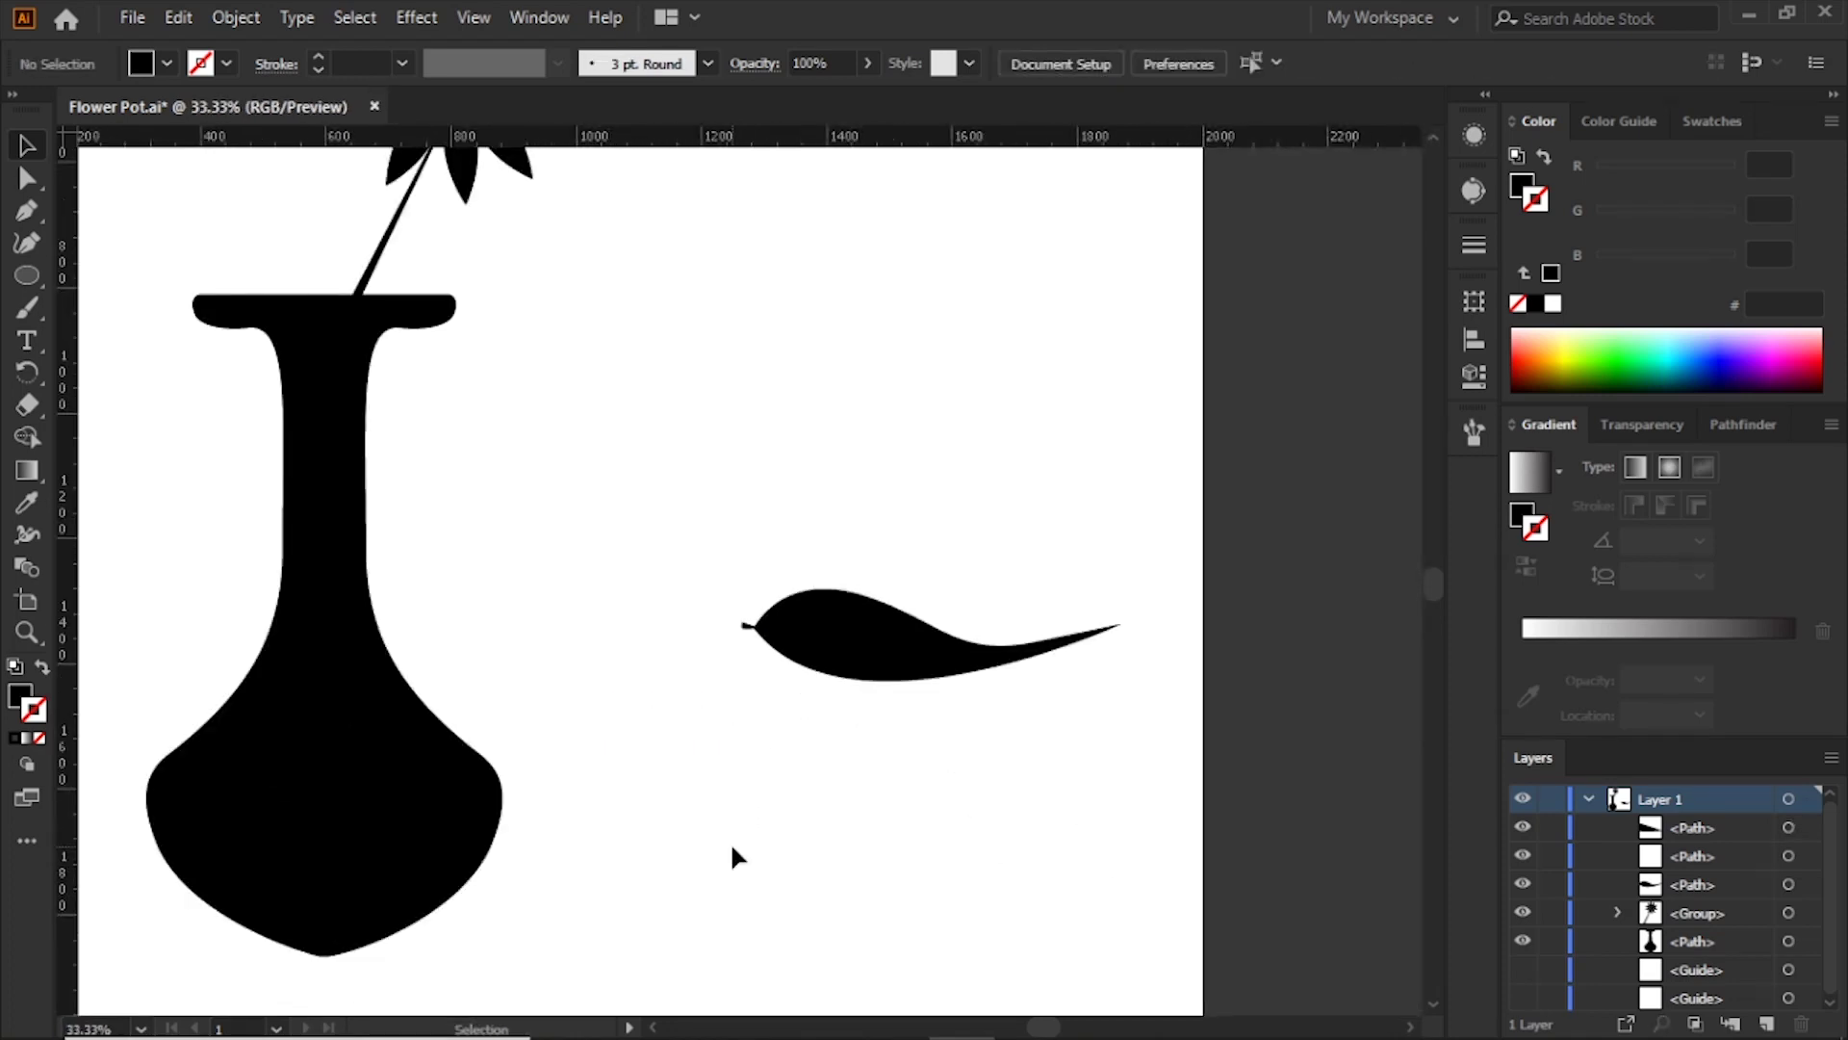
left_click_drag(754, 548, 1080, 730)
Step: Group the leaf pieces and drag the leaf group up to the flower stem
left_click(237, 19)
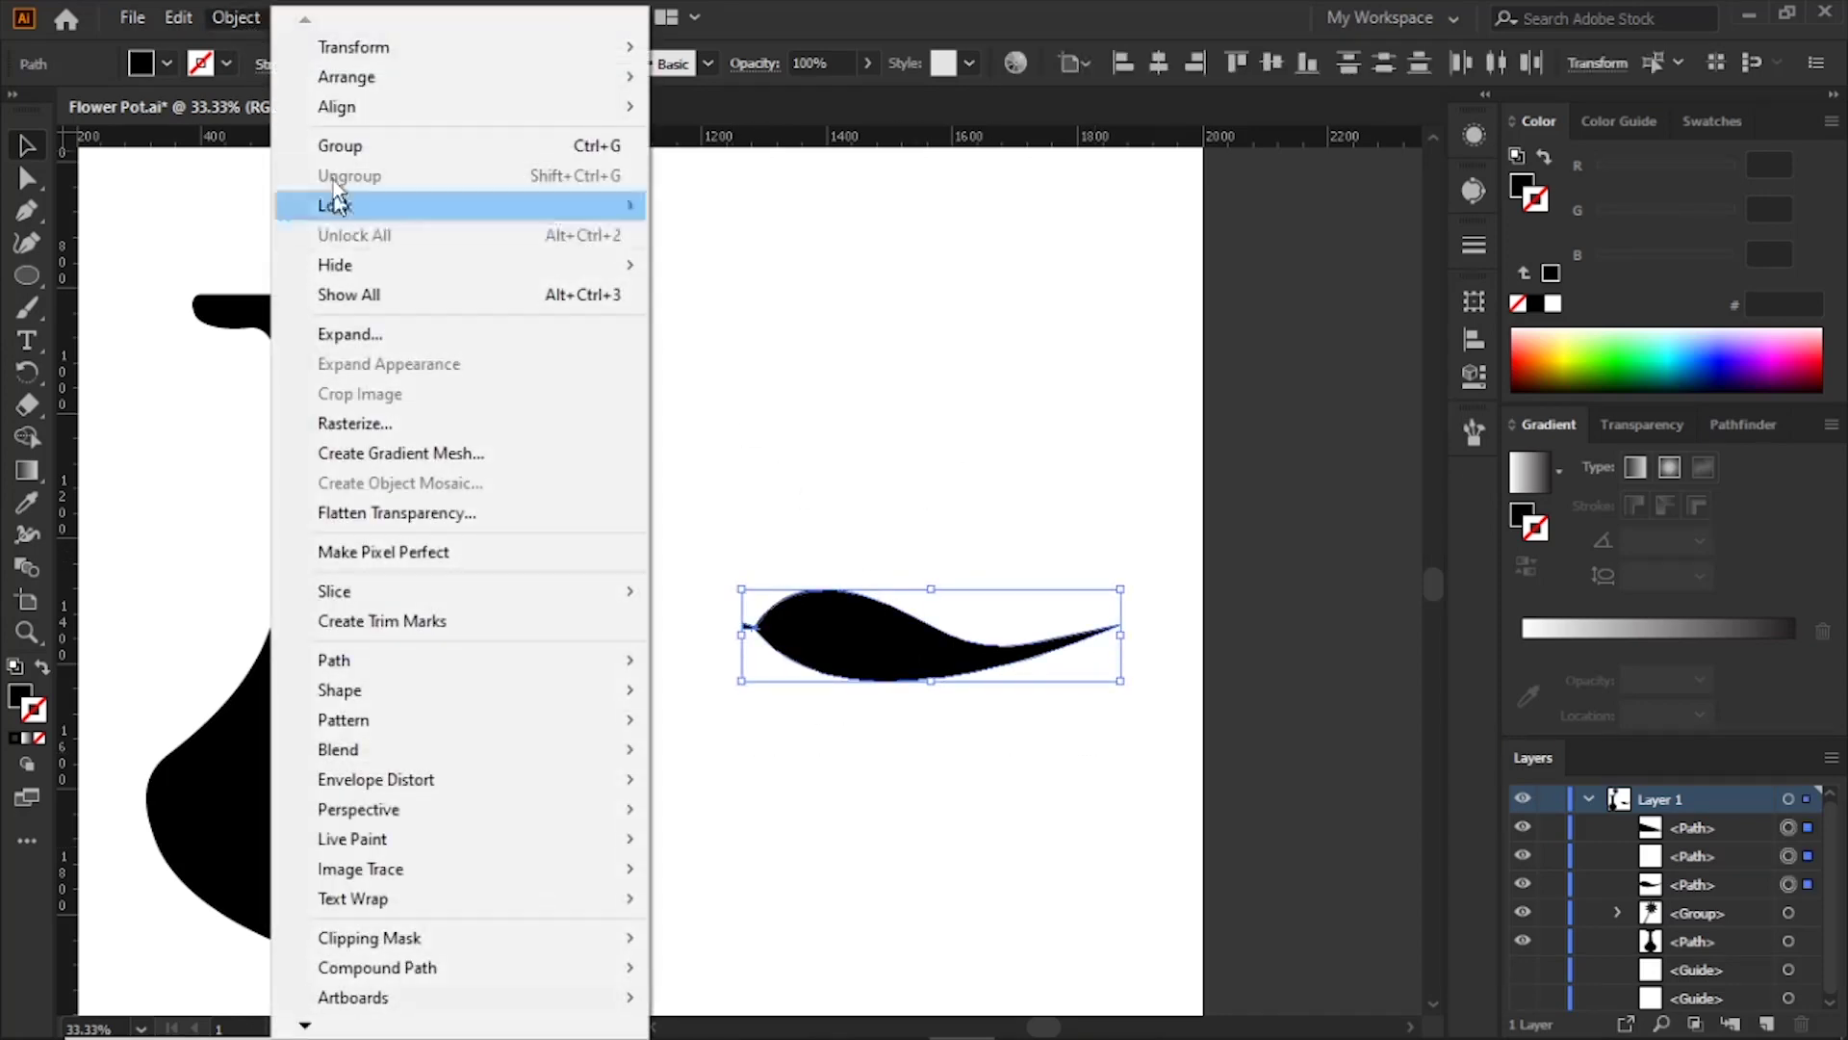
left_click(366, 145)
left_click(854, 689)
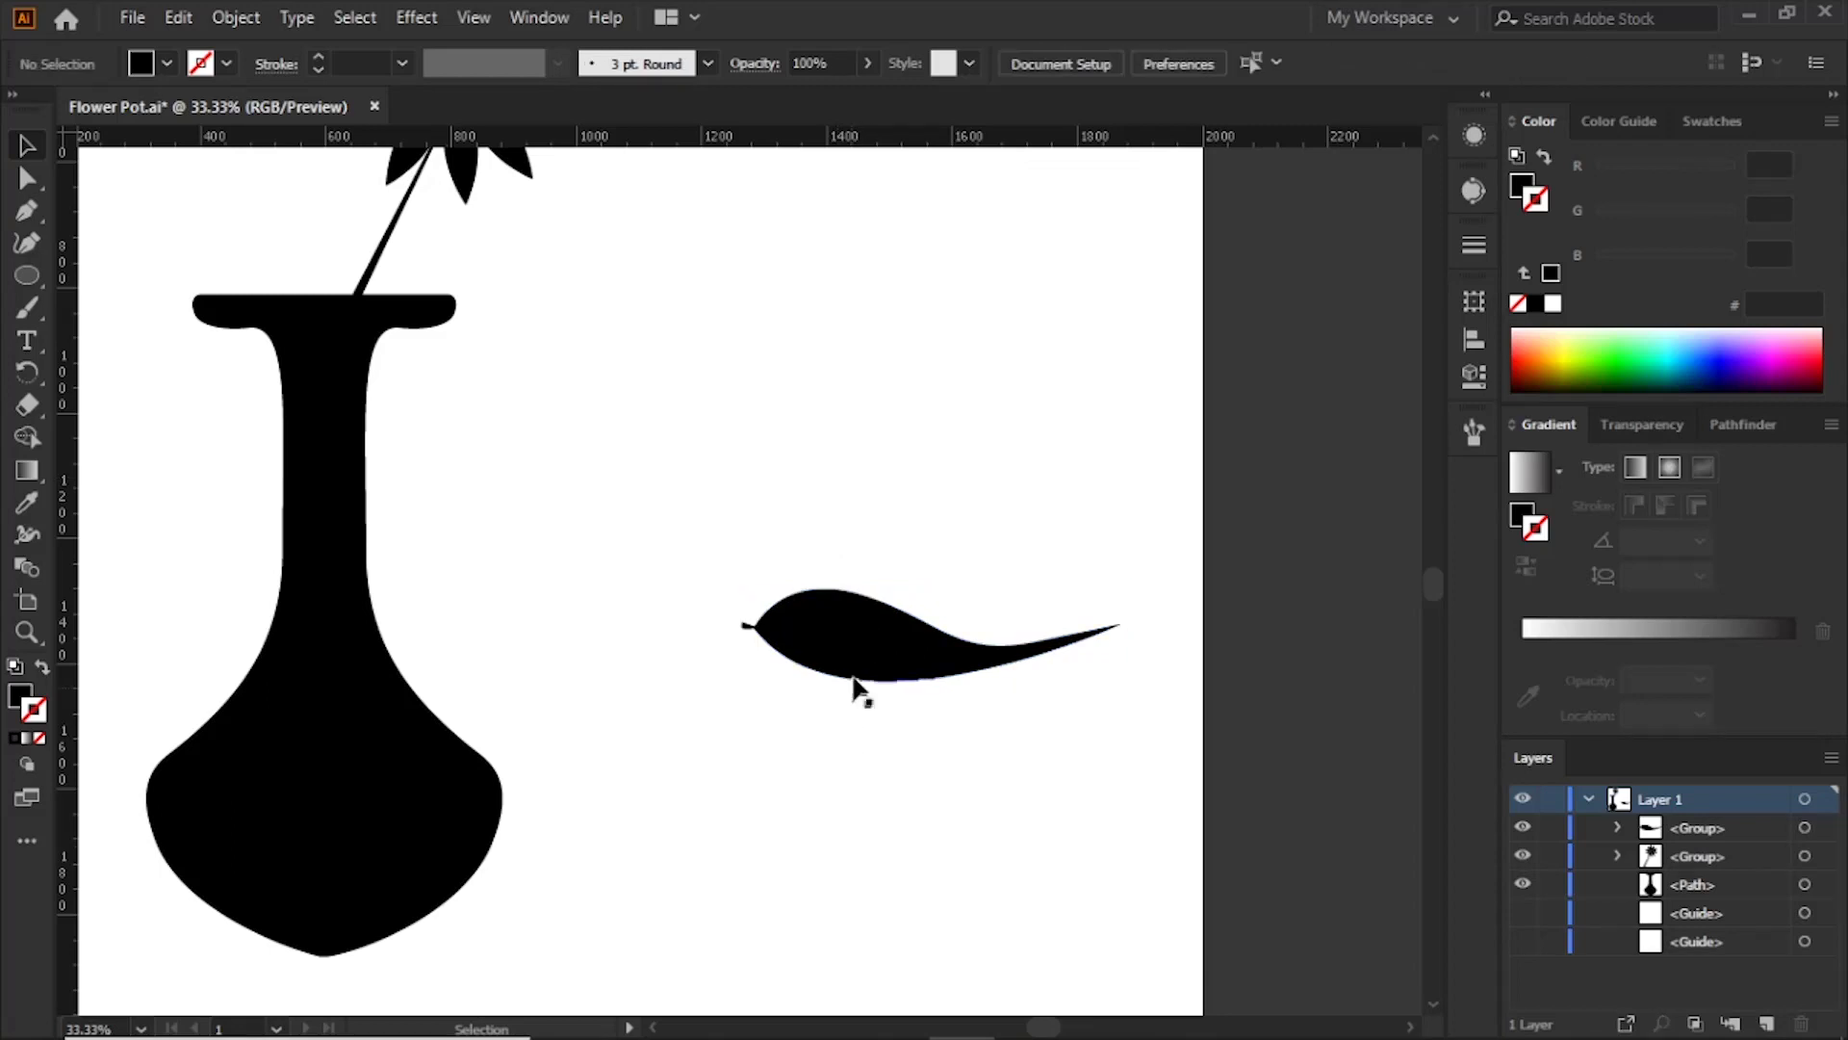
mouse_move(858, 655)
left_mouse_down()
mouse_move(515, 271)
mouse_move(536, 249)
left_mouse_up()
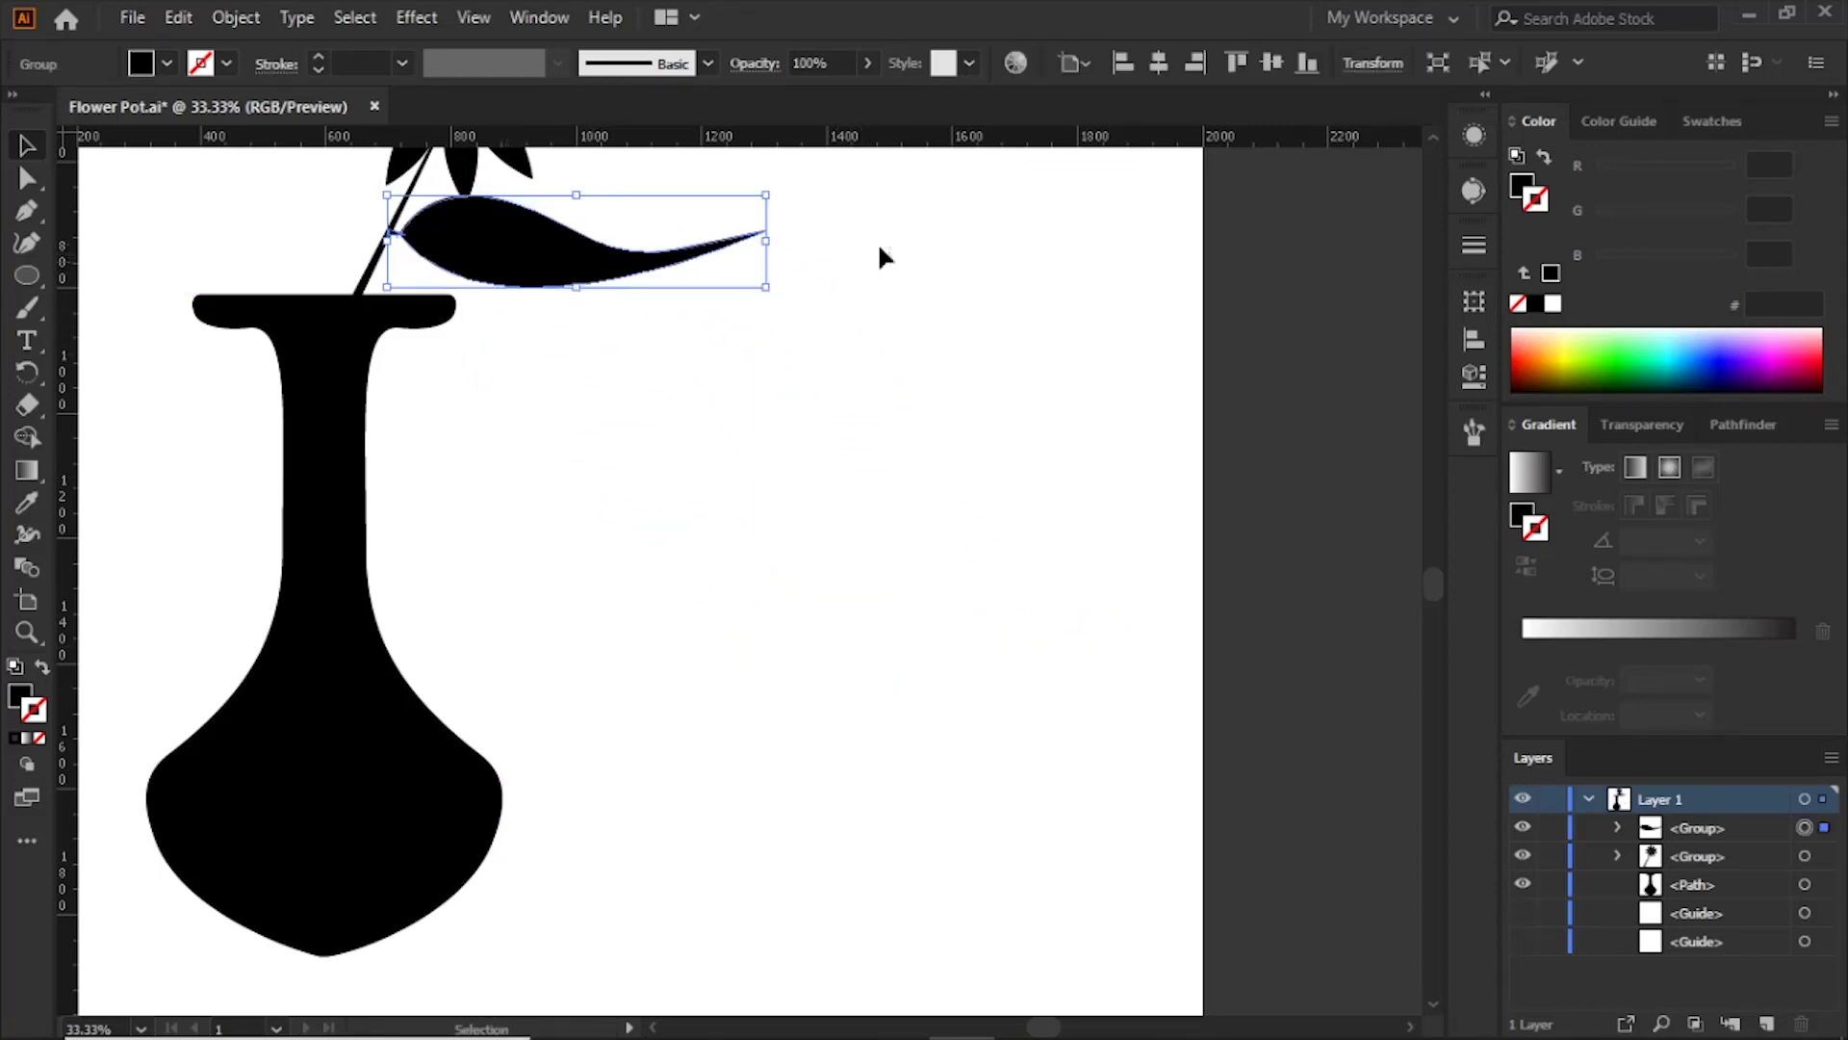
Step: Rotate the leaf clockwise to droop and lower it onto the stem above the vase mouth
left_click(793, 190)
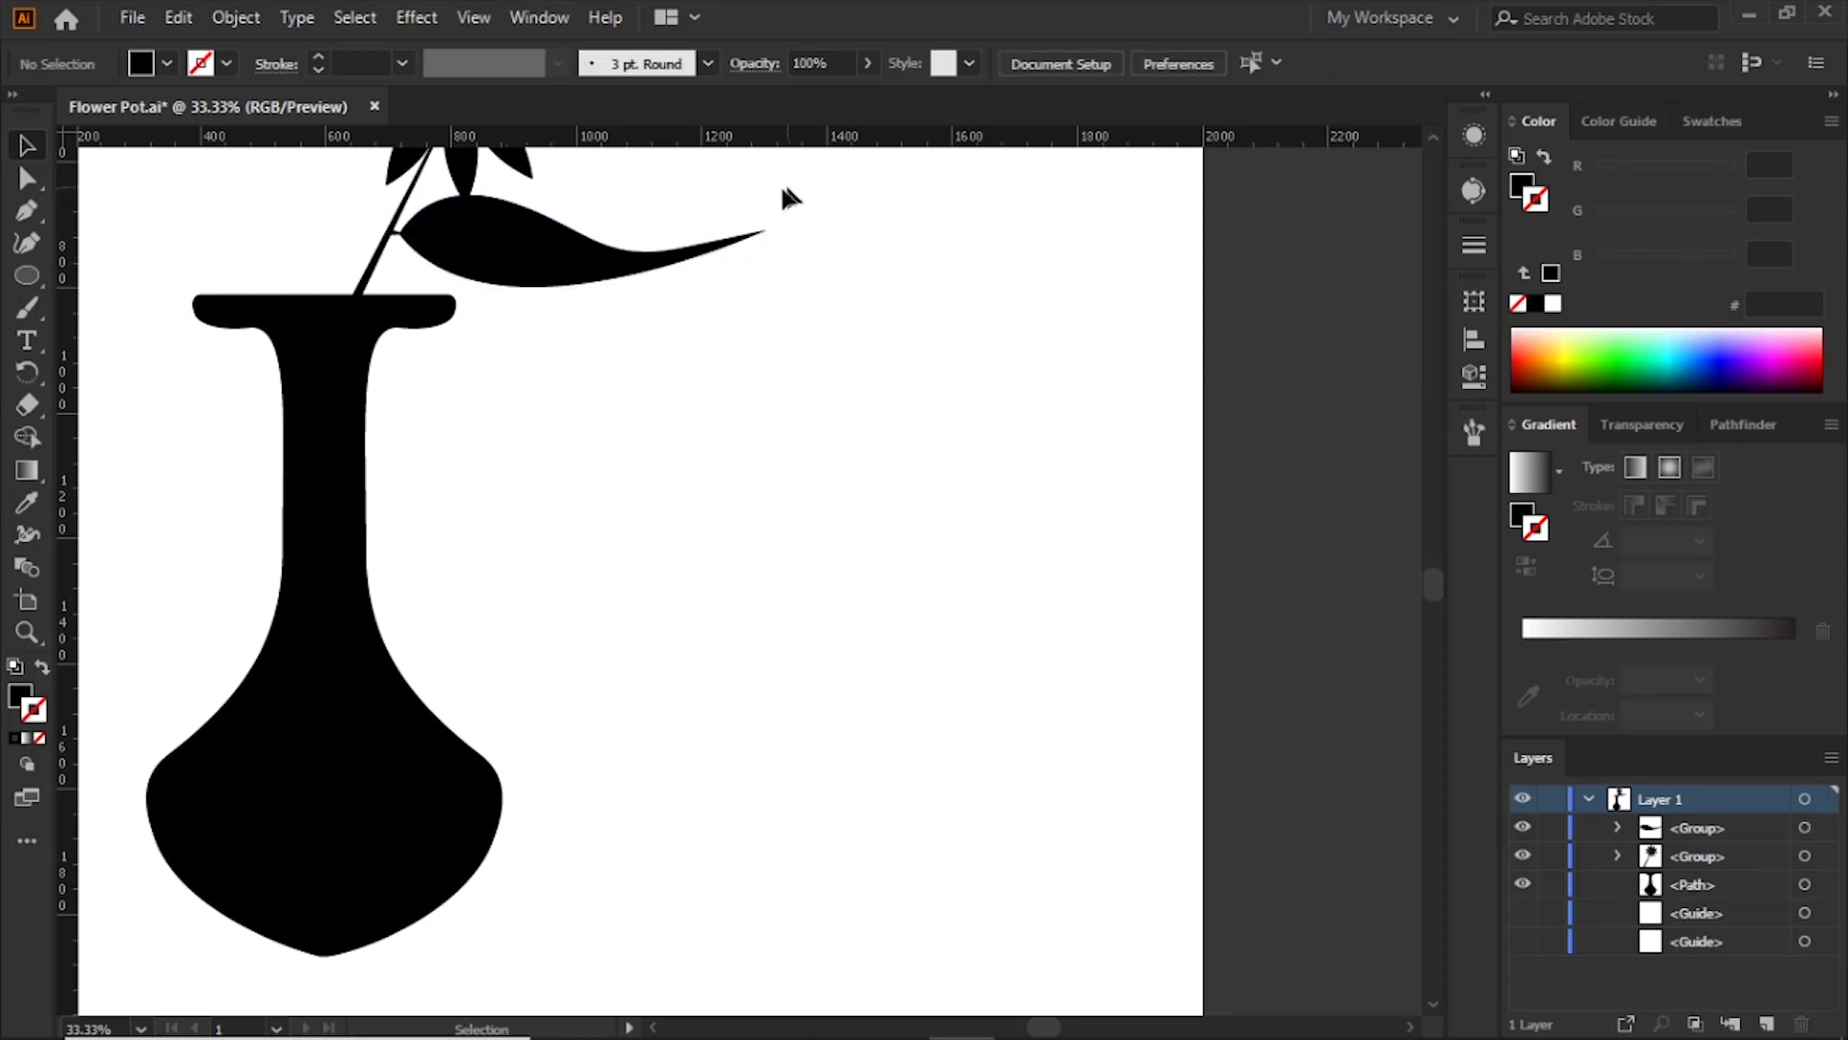
left_click_drag(630, 227, 672, 356)
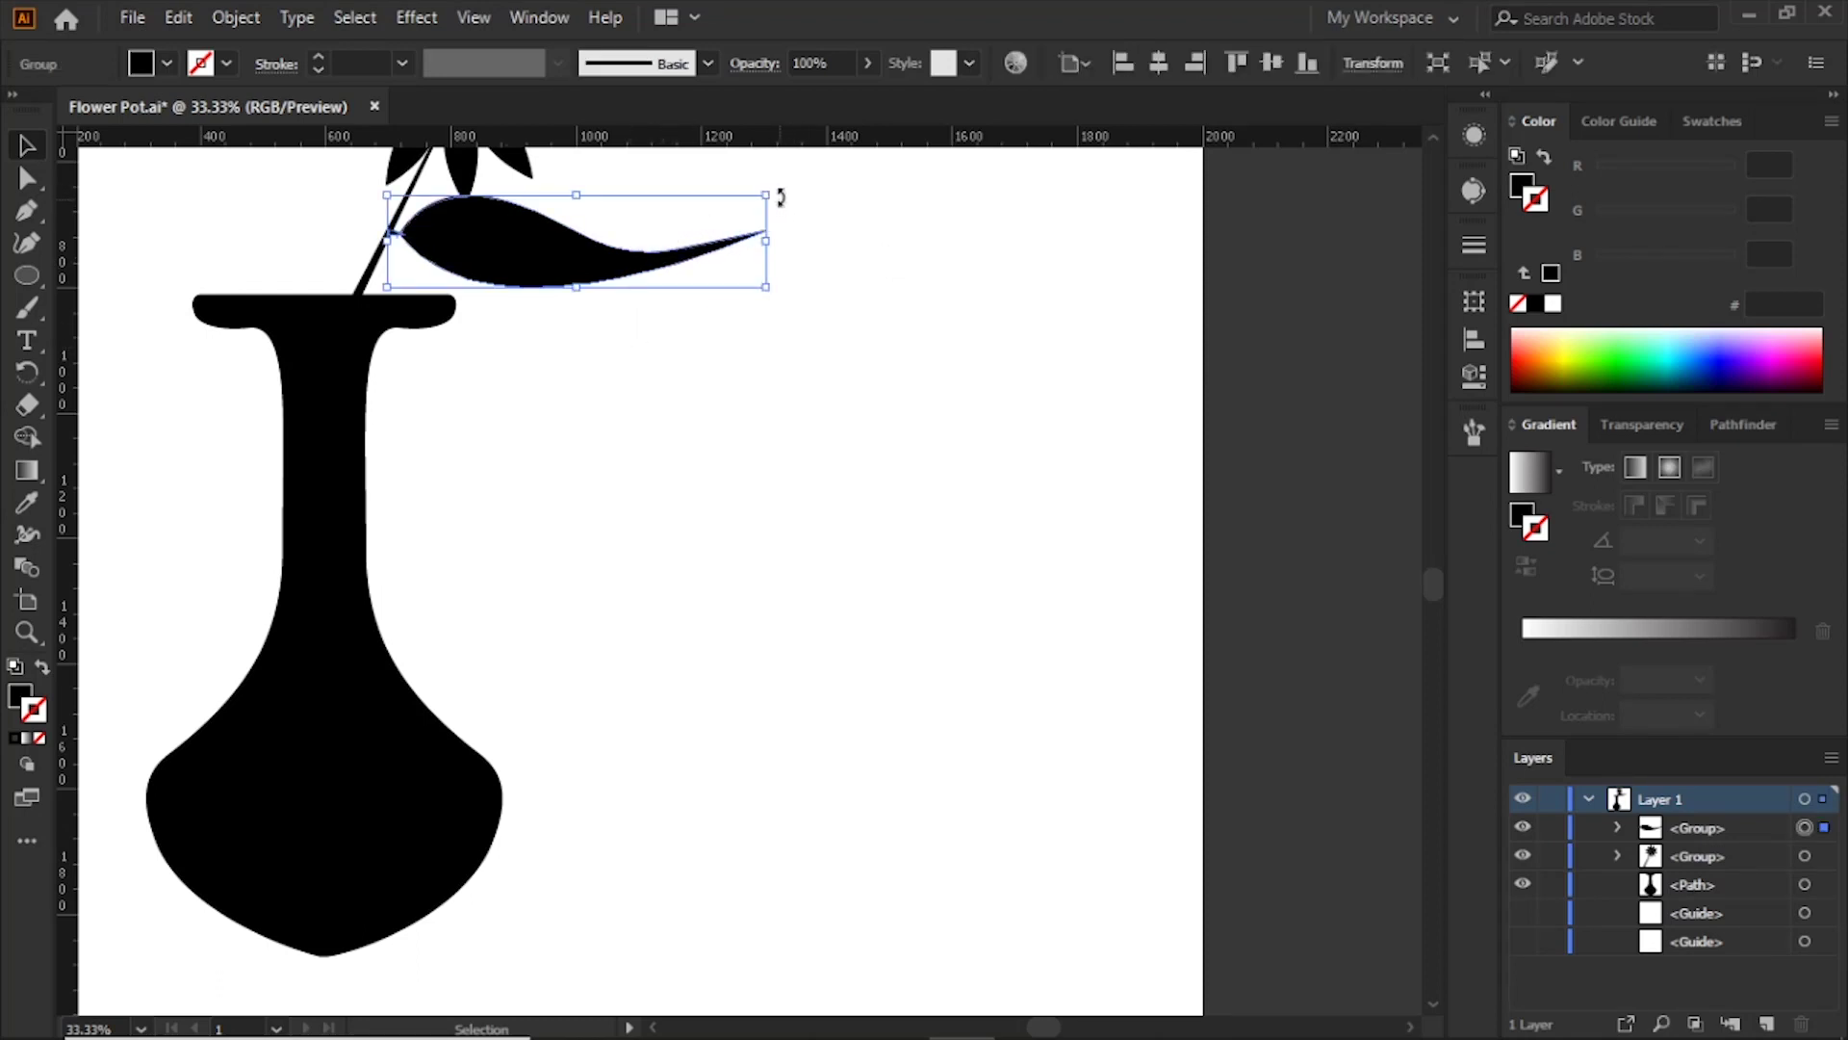
left_click_drag(779, 184, 770, 230)
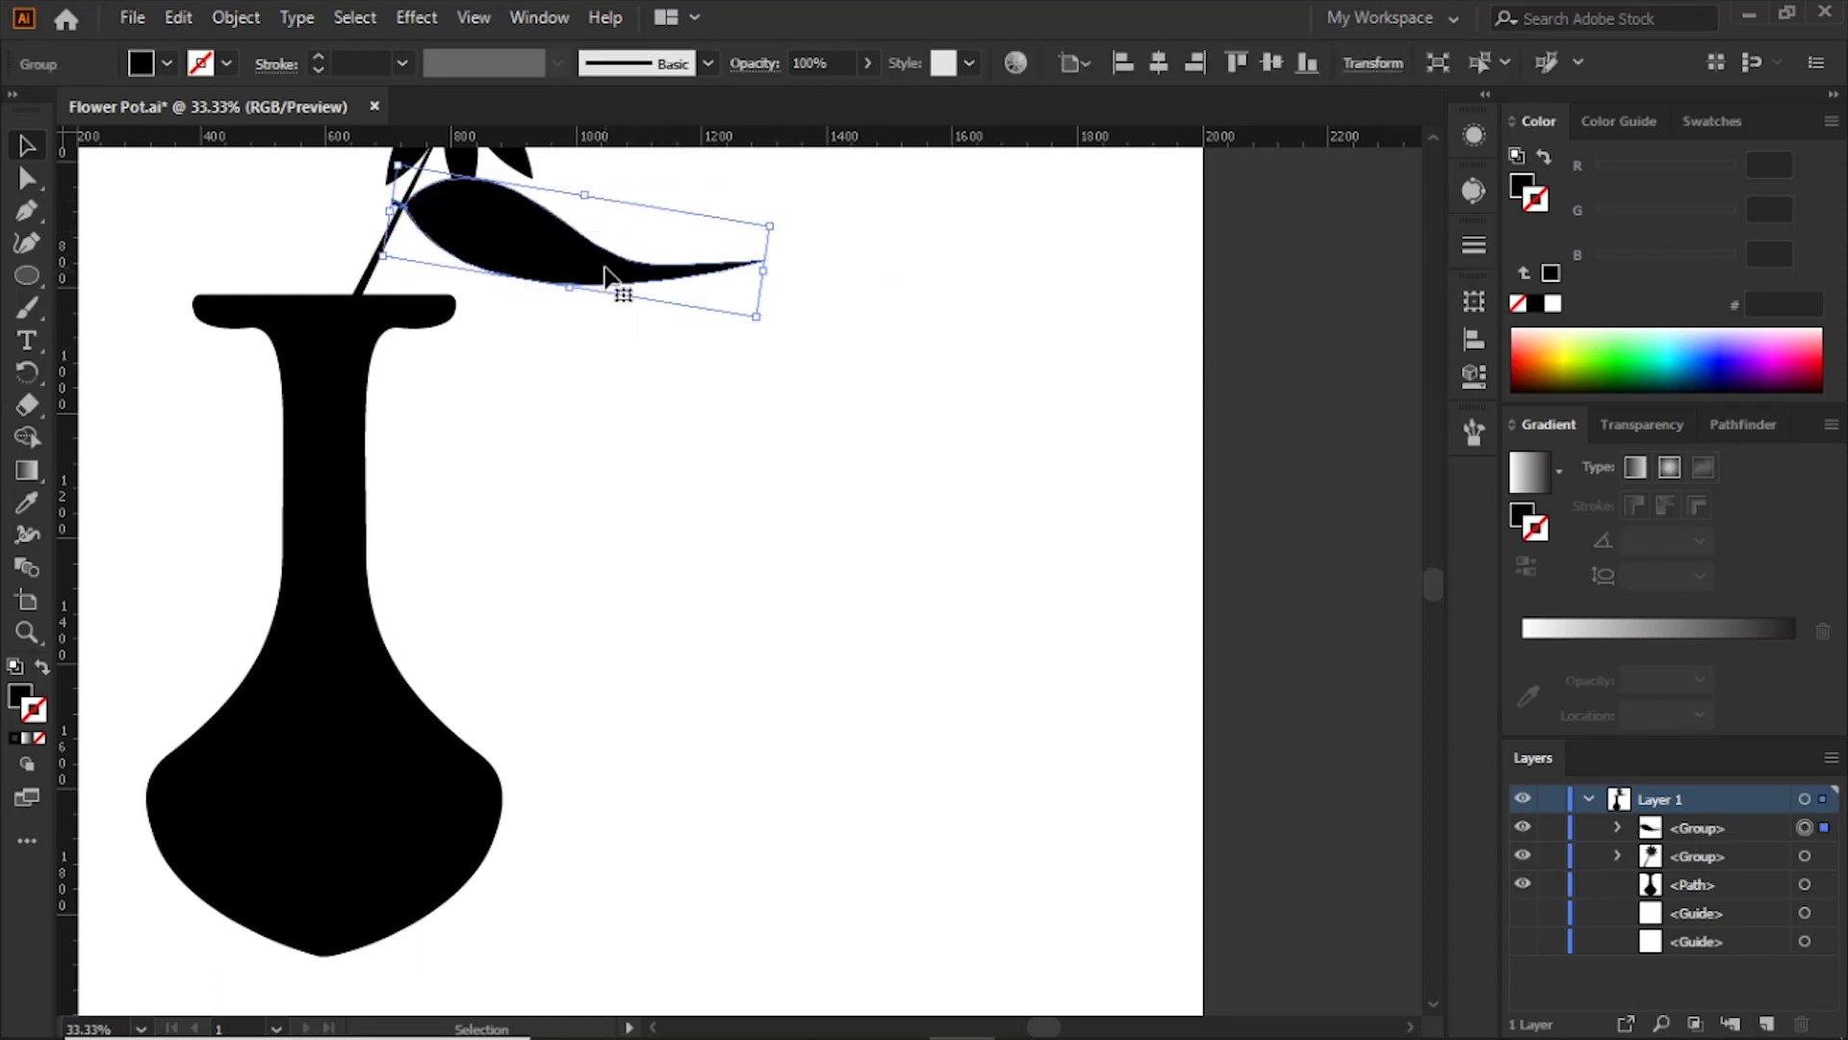
mouse_move(608, 289)
left_mouse_down()
mouse_move(606, 318)
mouse_move(813, 578)
mouse_move(863, 693)
left_mouse_up()
left_click(788, 449)
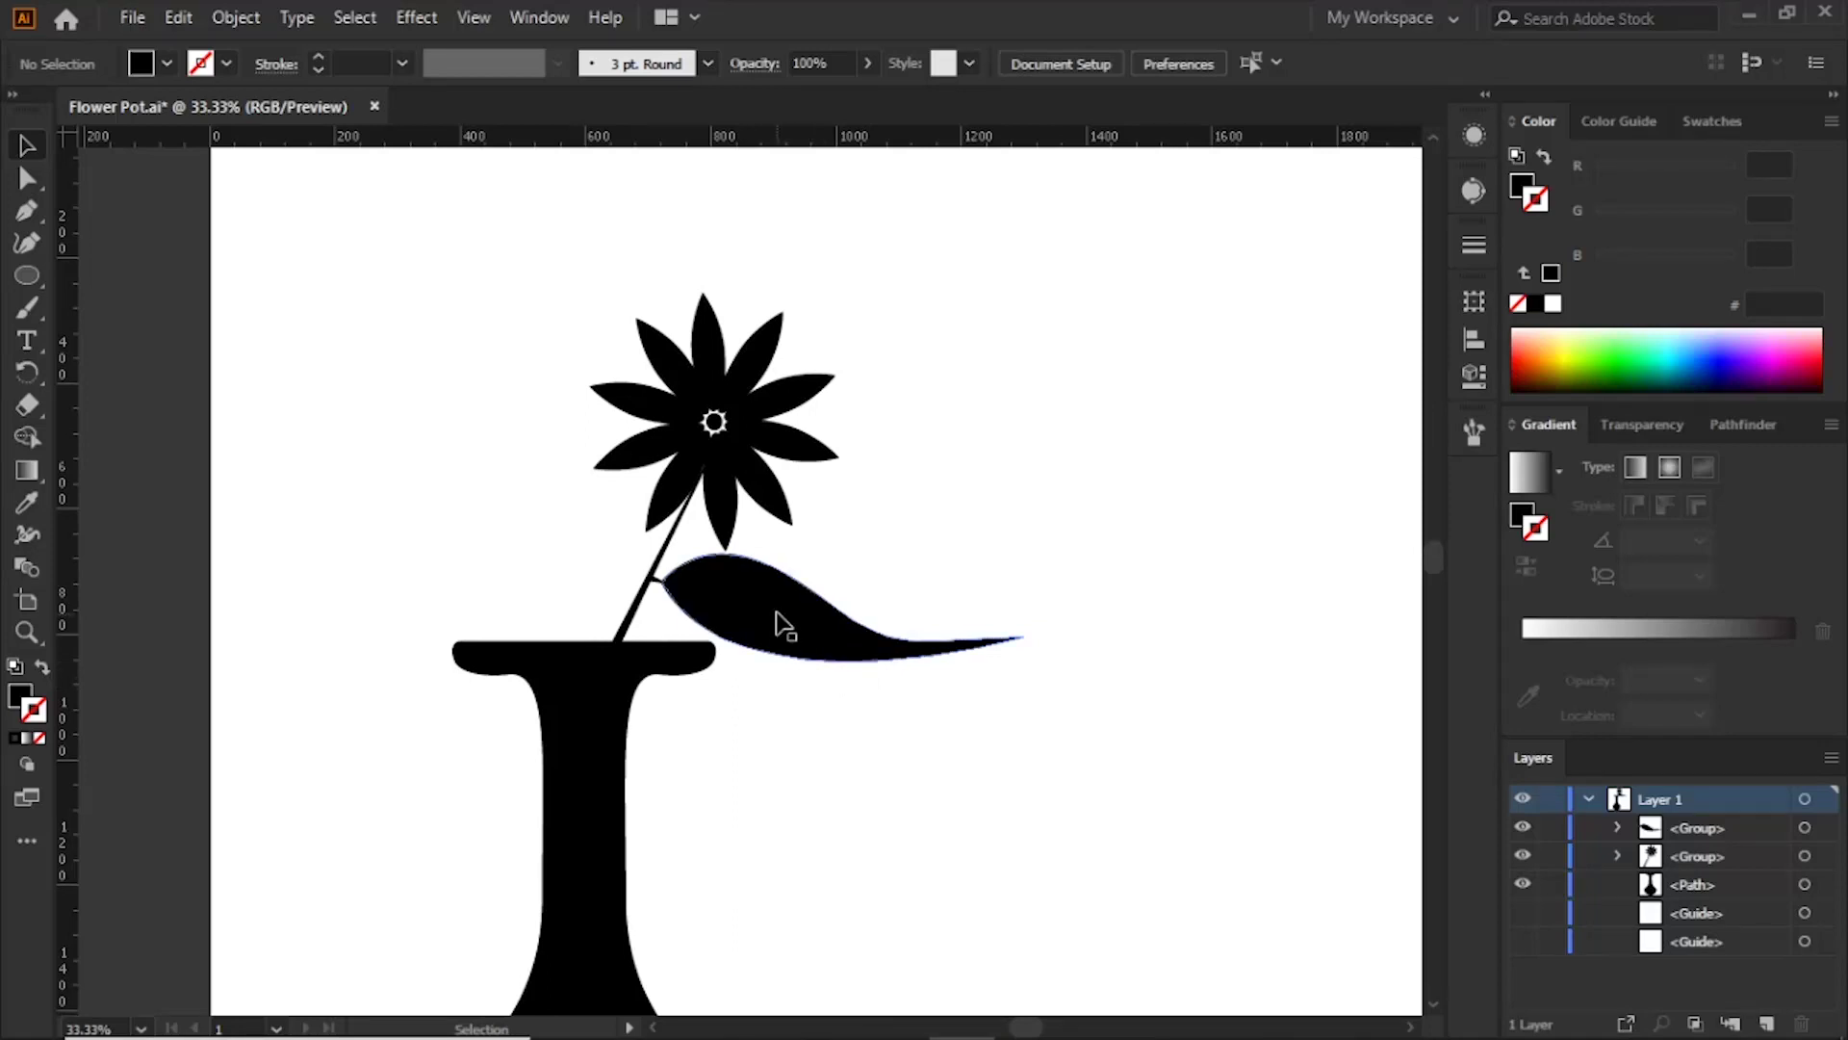
Step: Alt-drag a copy of the leaf up-left and rotate it about 92° to point up-left
left_click(799, 635)
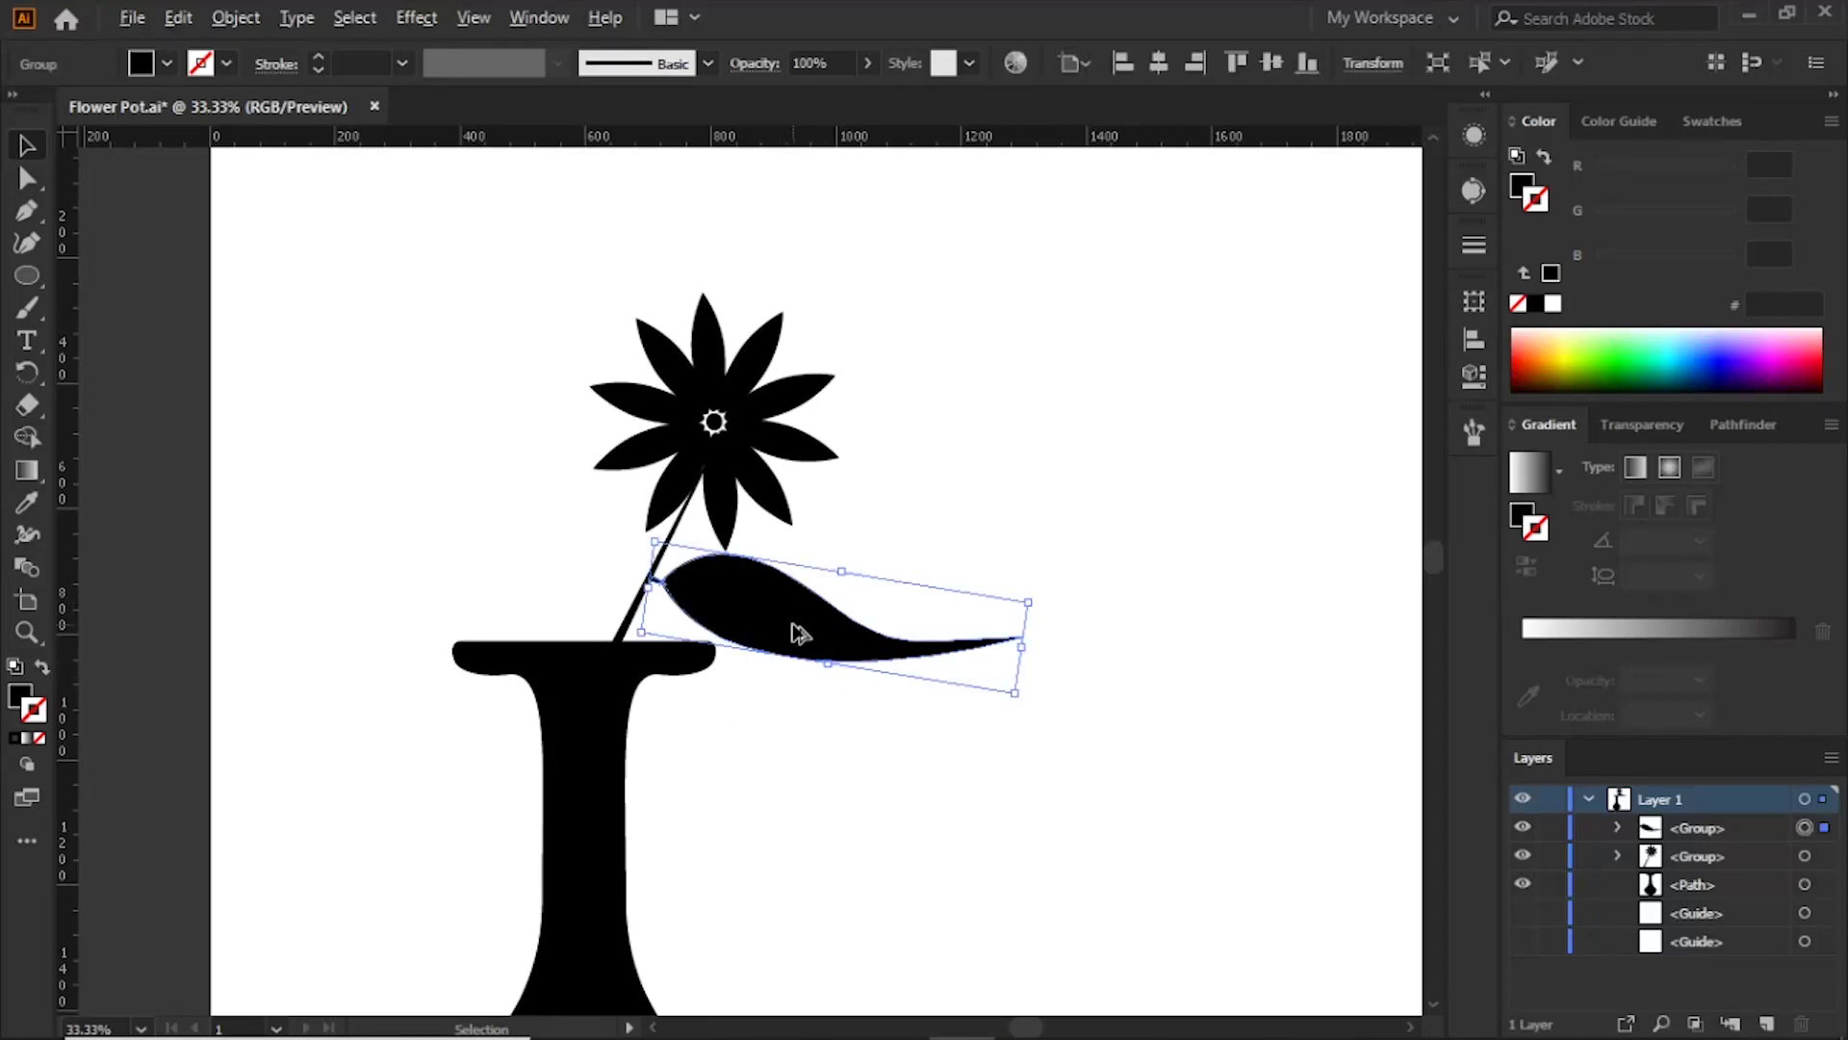
left_click_drag(799, 636, 669, 606)
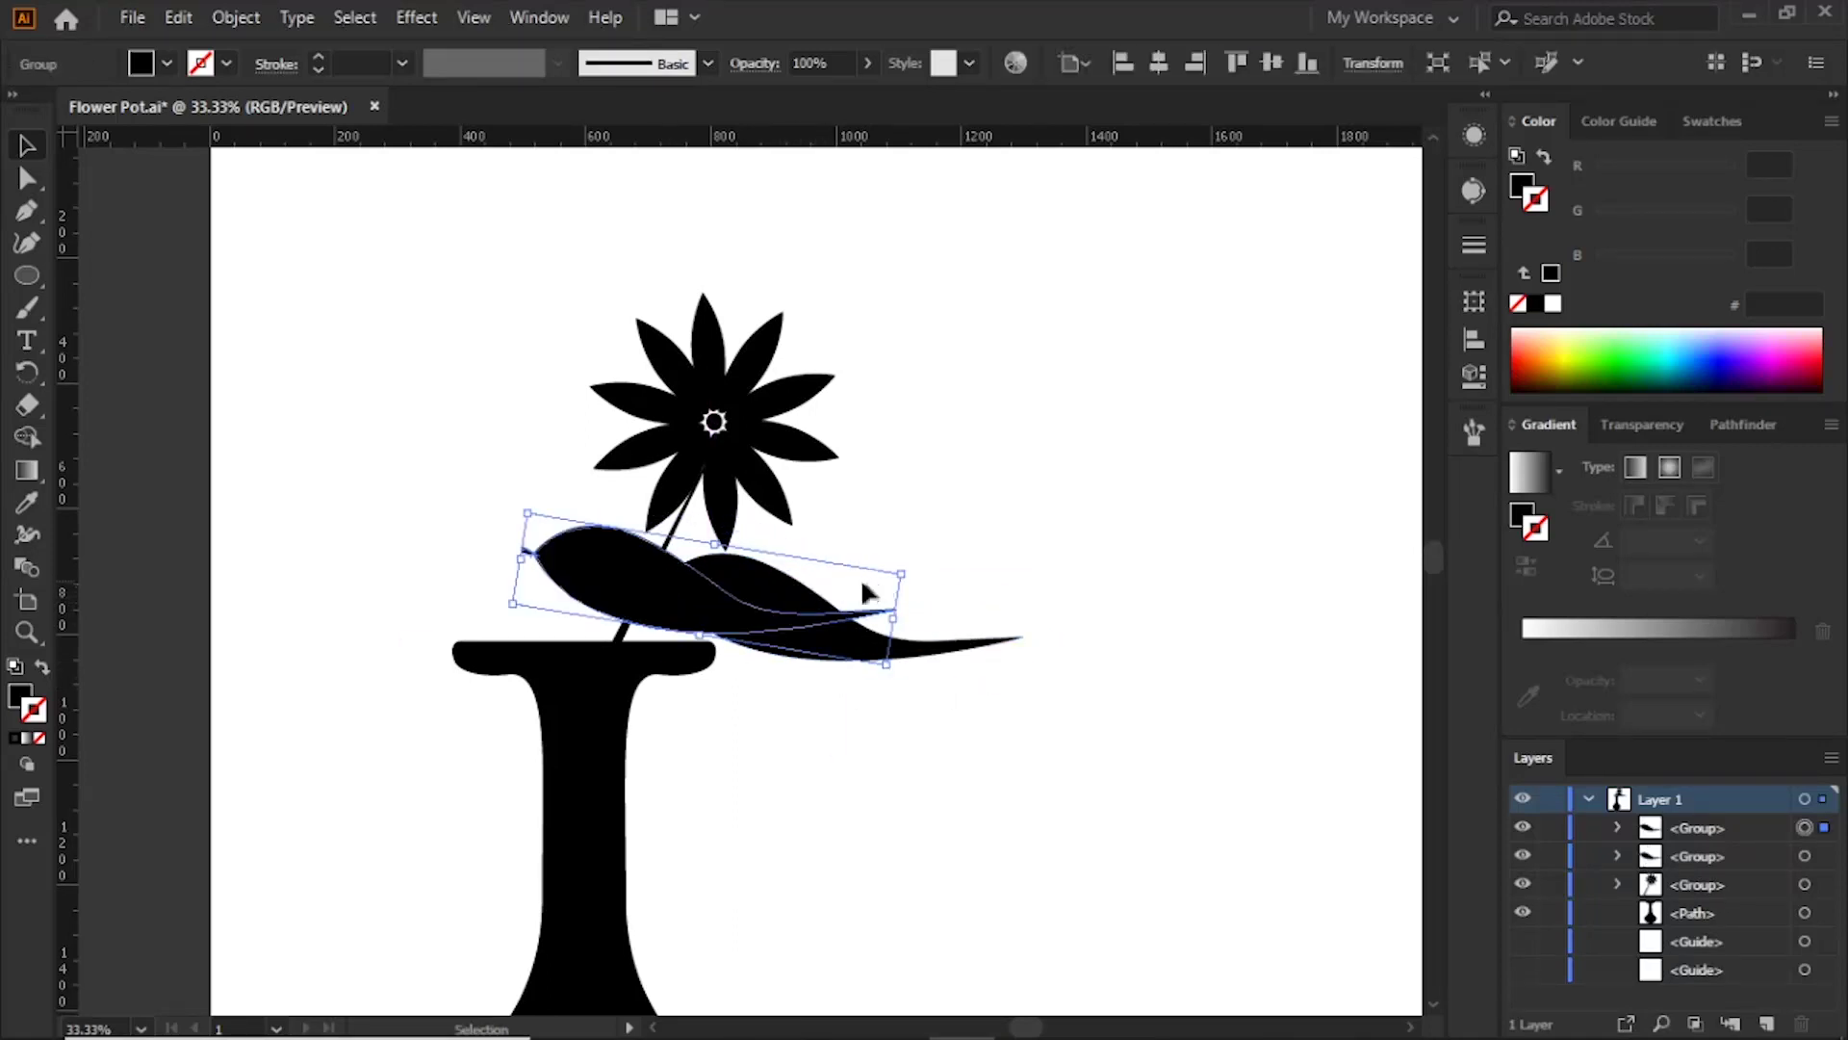
left_click(922, 568)
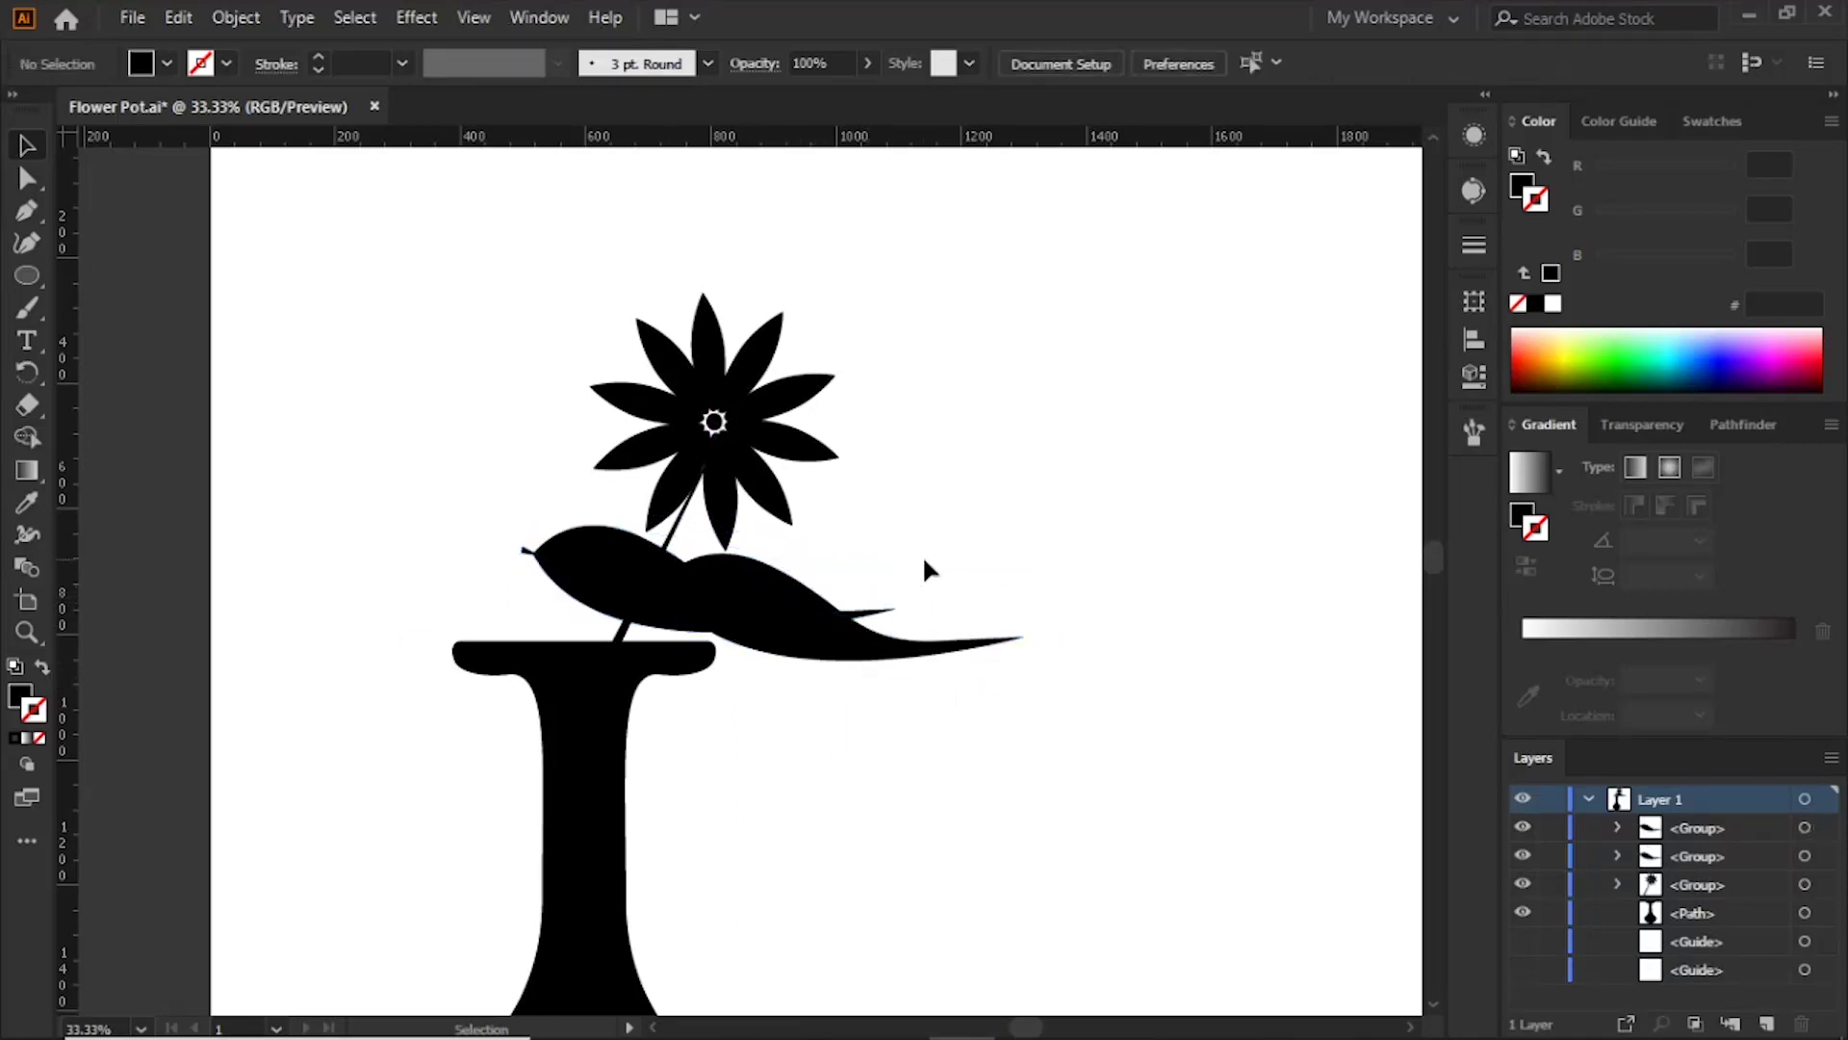
left_click(742, 607)
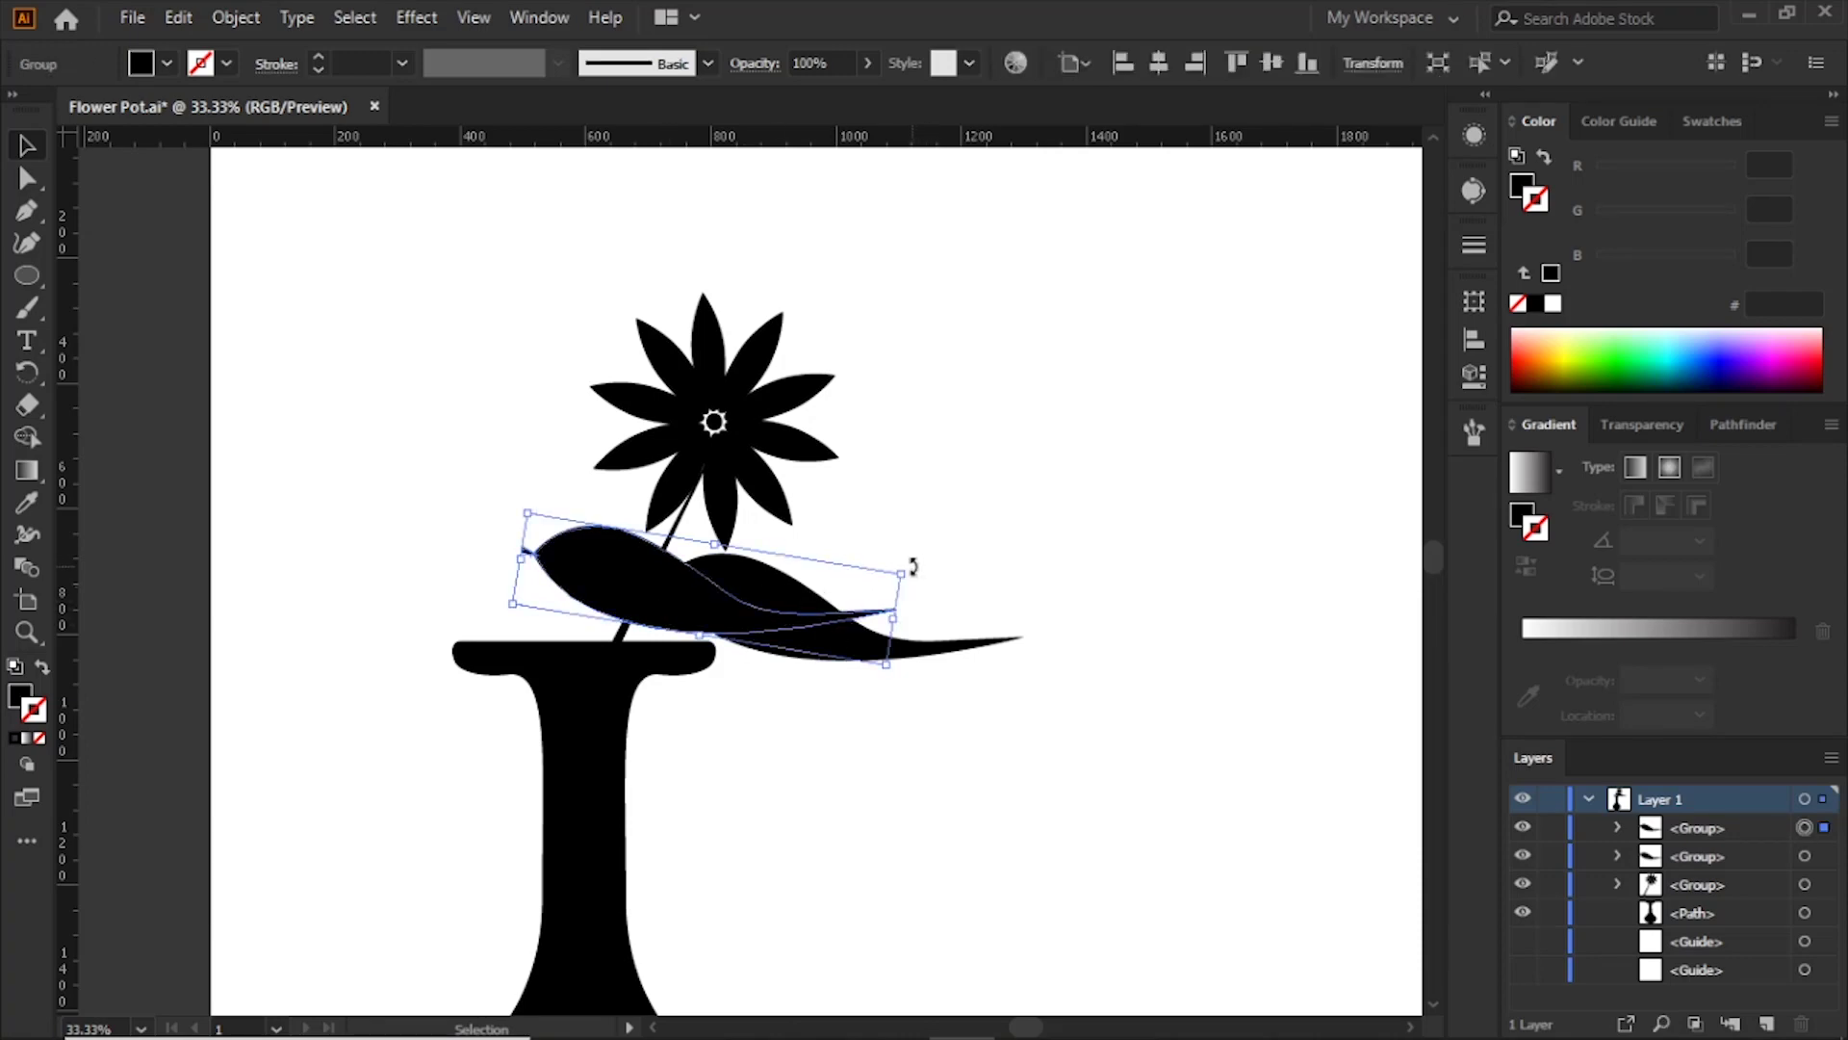
mouse_move(922, 568)
left_mouse_down()
mouse_move(621, 390)
mouse_move(433, 524)
mouse_move(660, 639)
mouse_move(624, 587)
mouse_move(567, 575)
left_mouse_up()
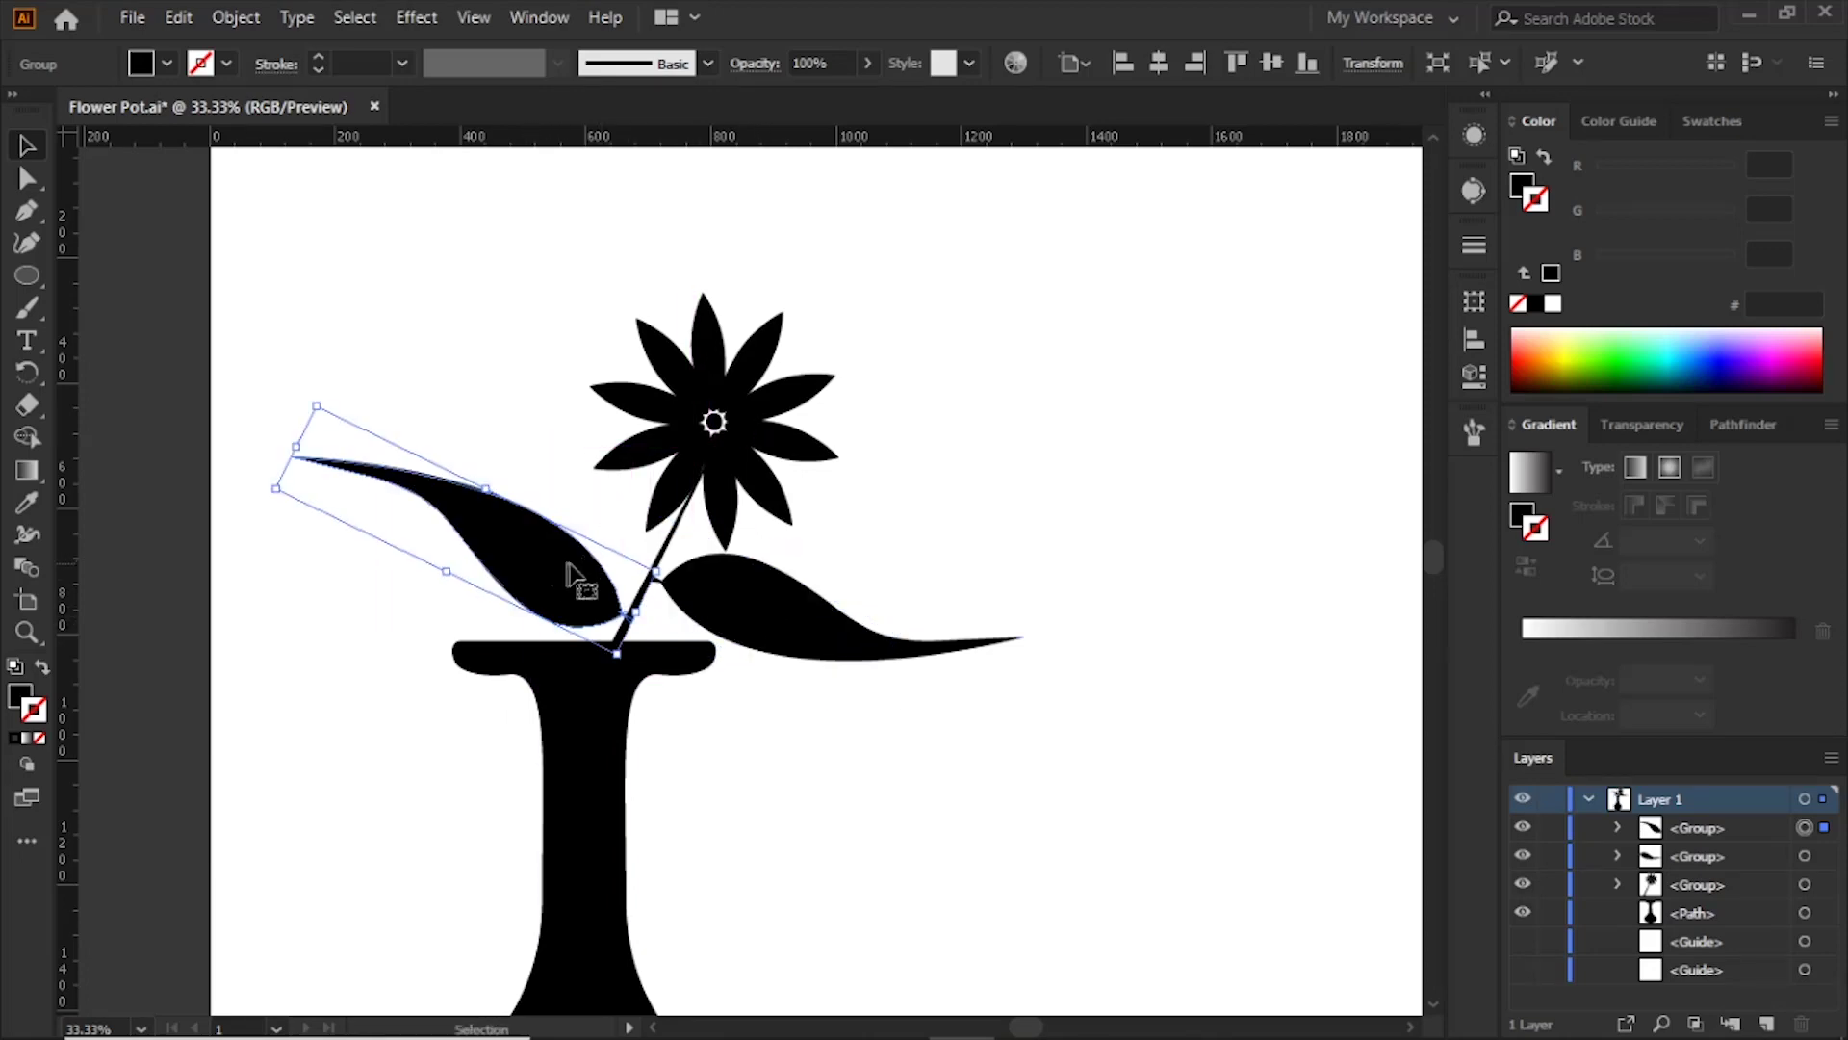
Step: Shrink the left leaf copy from its top and move it beside the stem
left_click(293, 348)
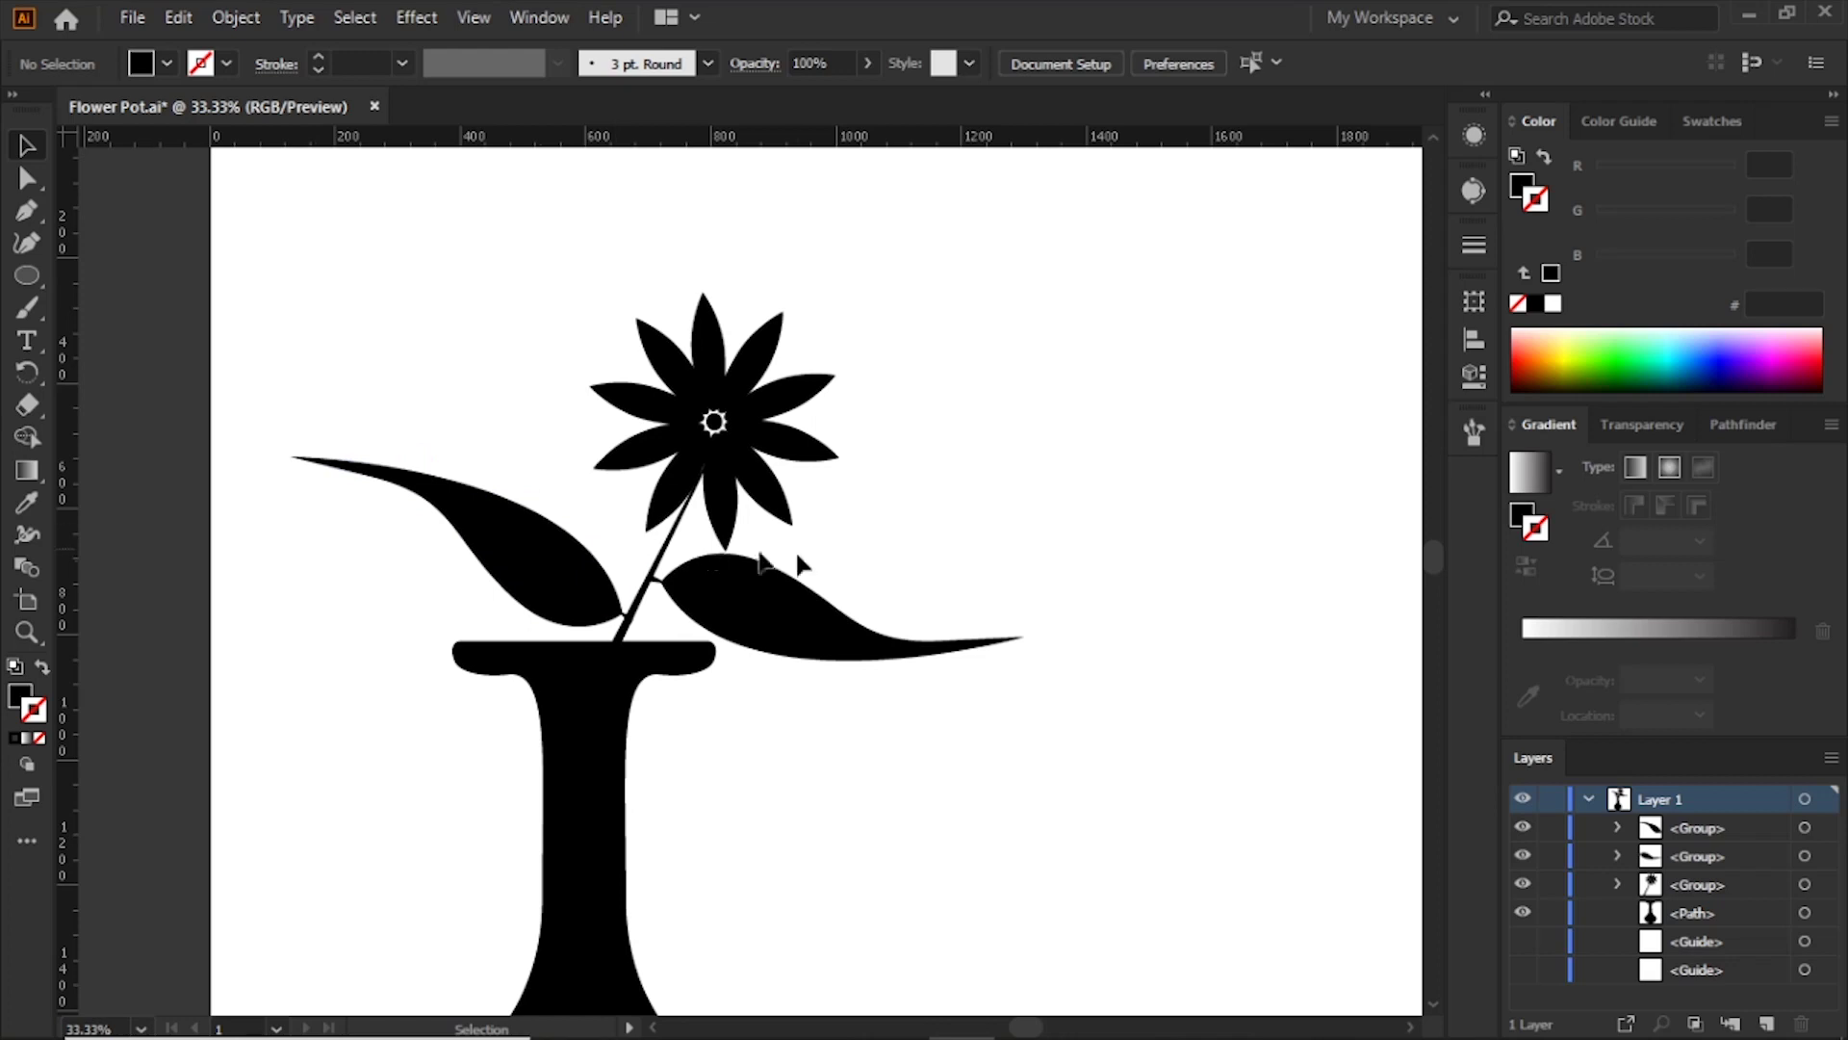
left_click_drag(611, 549, 499, 628)
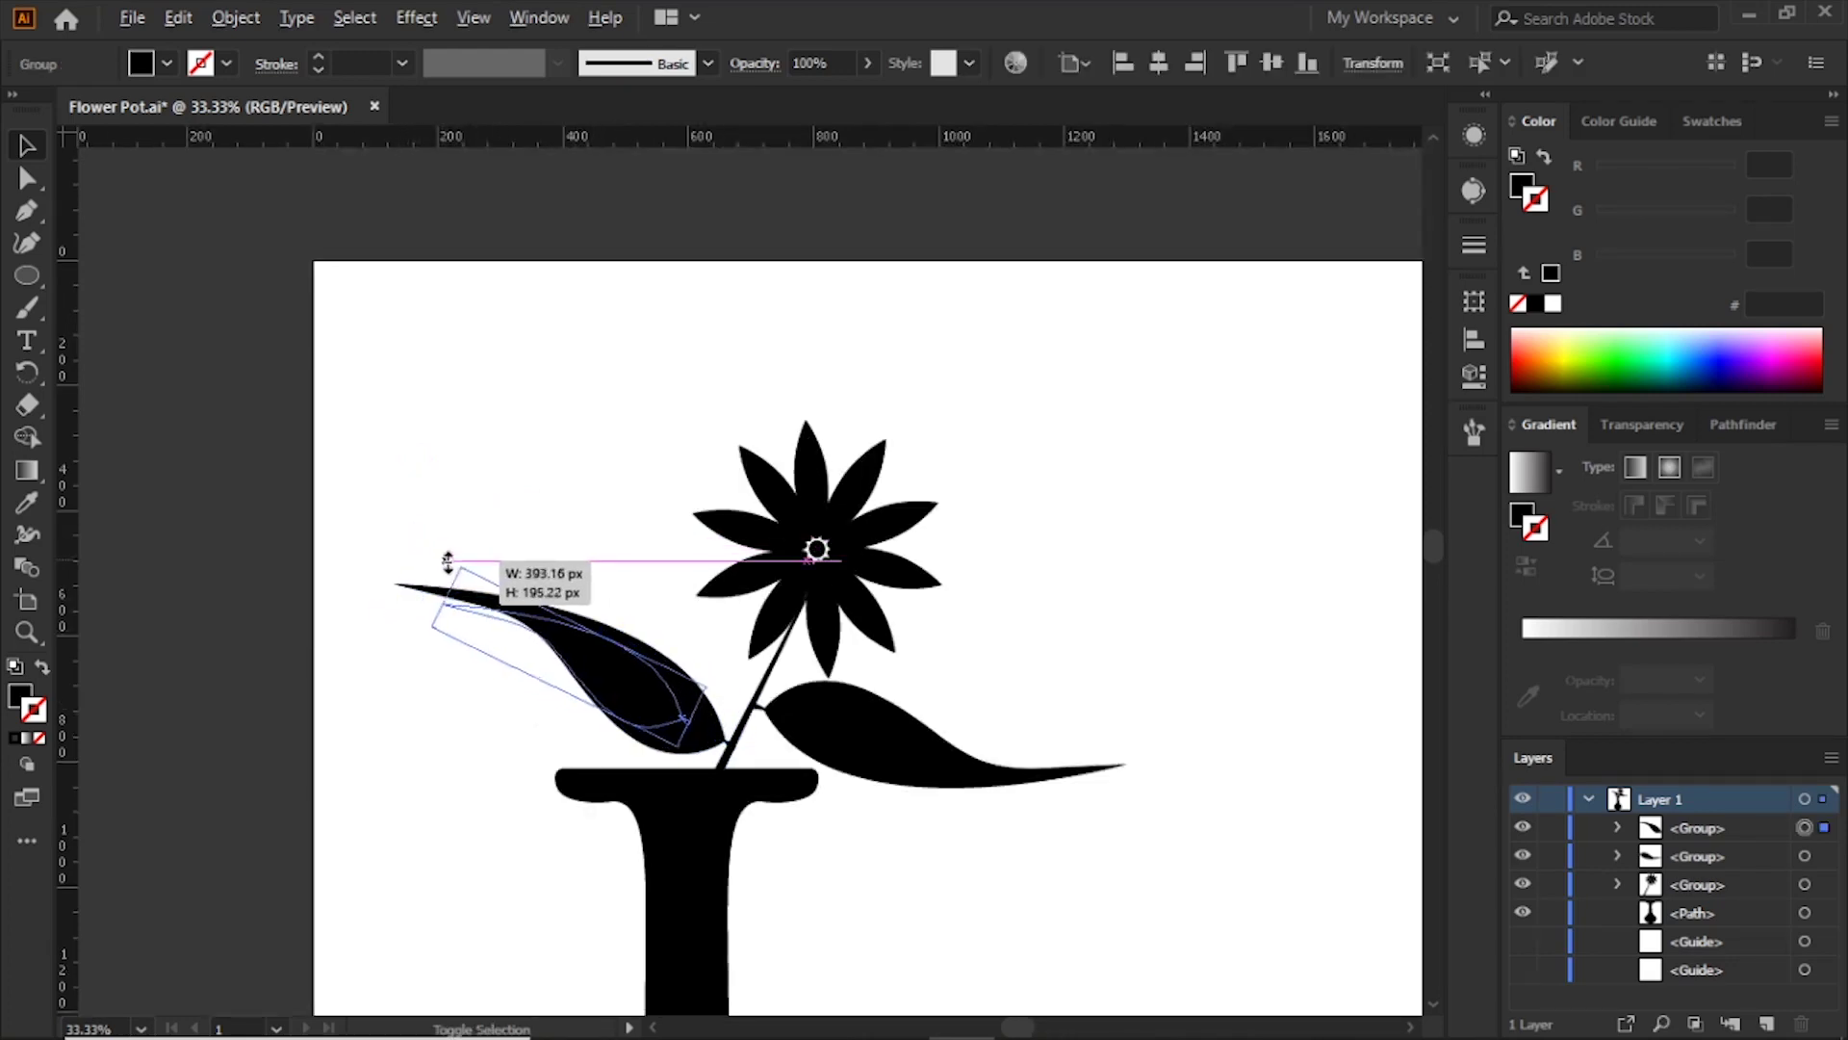
left_click_drag(421, 537, 455, 568)
left_click_drag(680, 708, 737, 733)
Step: Duplicate the flower with its stem and rotate the copy to lean left
left_click(1017, 632)
left_click_drag(661, 436, 910, 618)
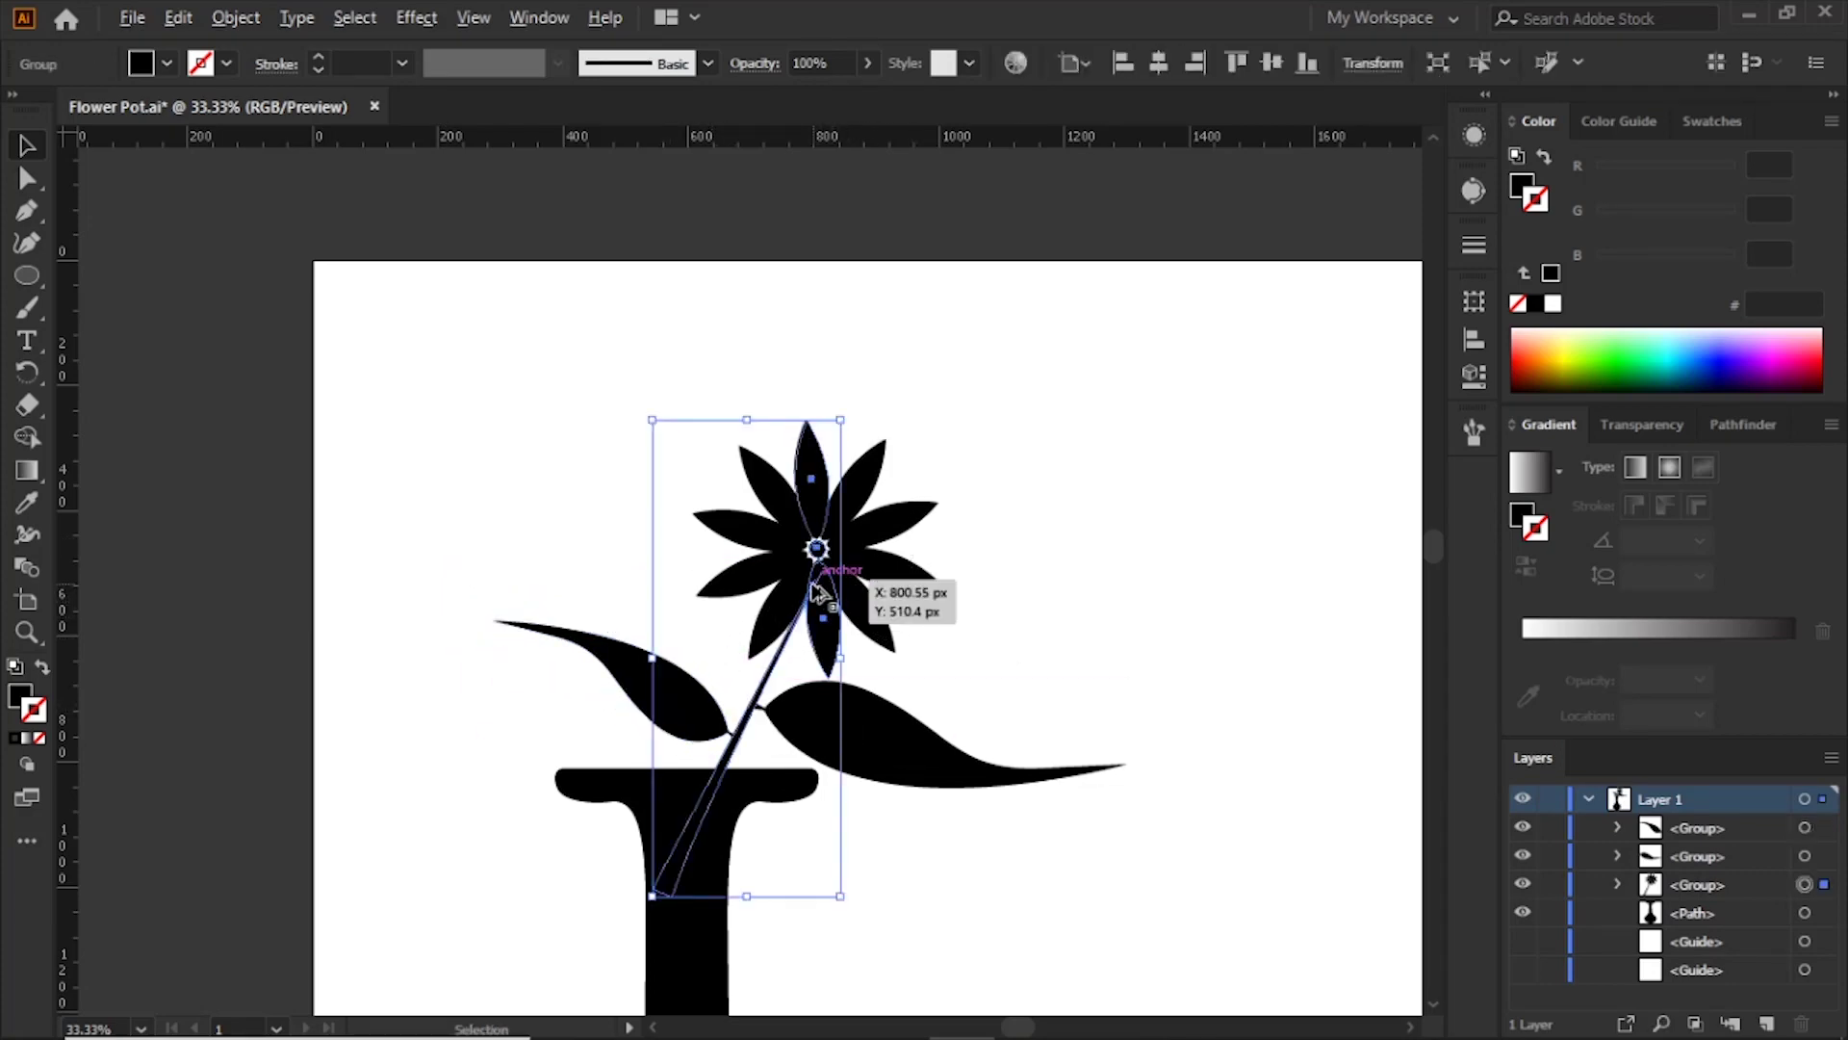
left_click_drag(805, 597, 663, 514)
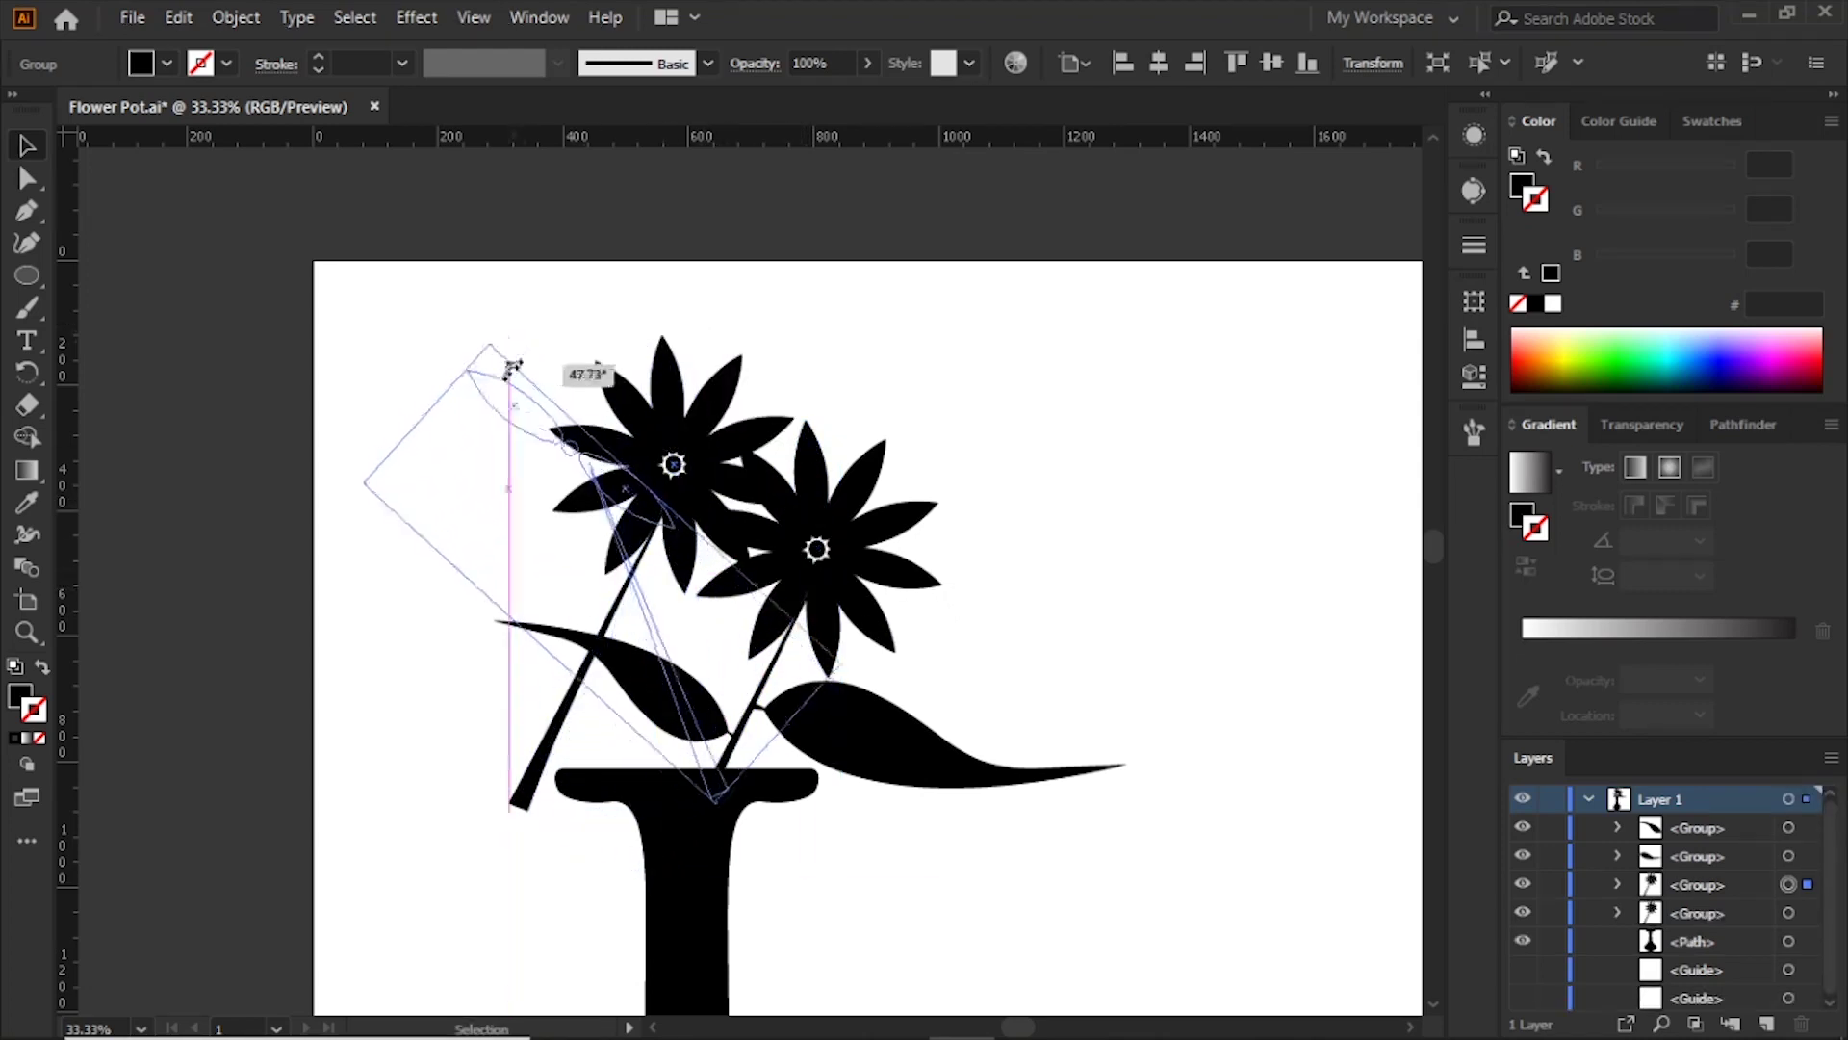
left_click_drag(709, 321, 472, 347)
left_click_drag(609, 495, 585, 562)
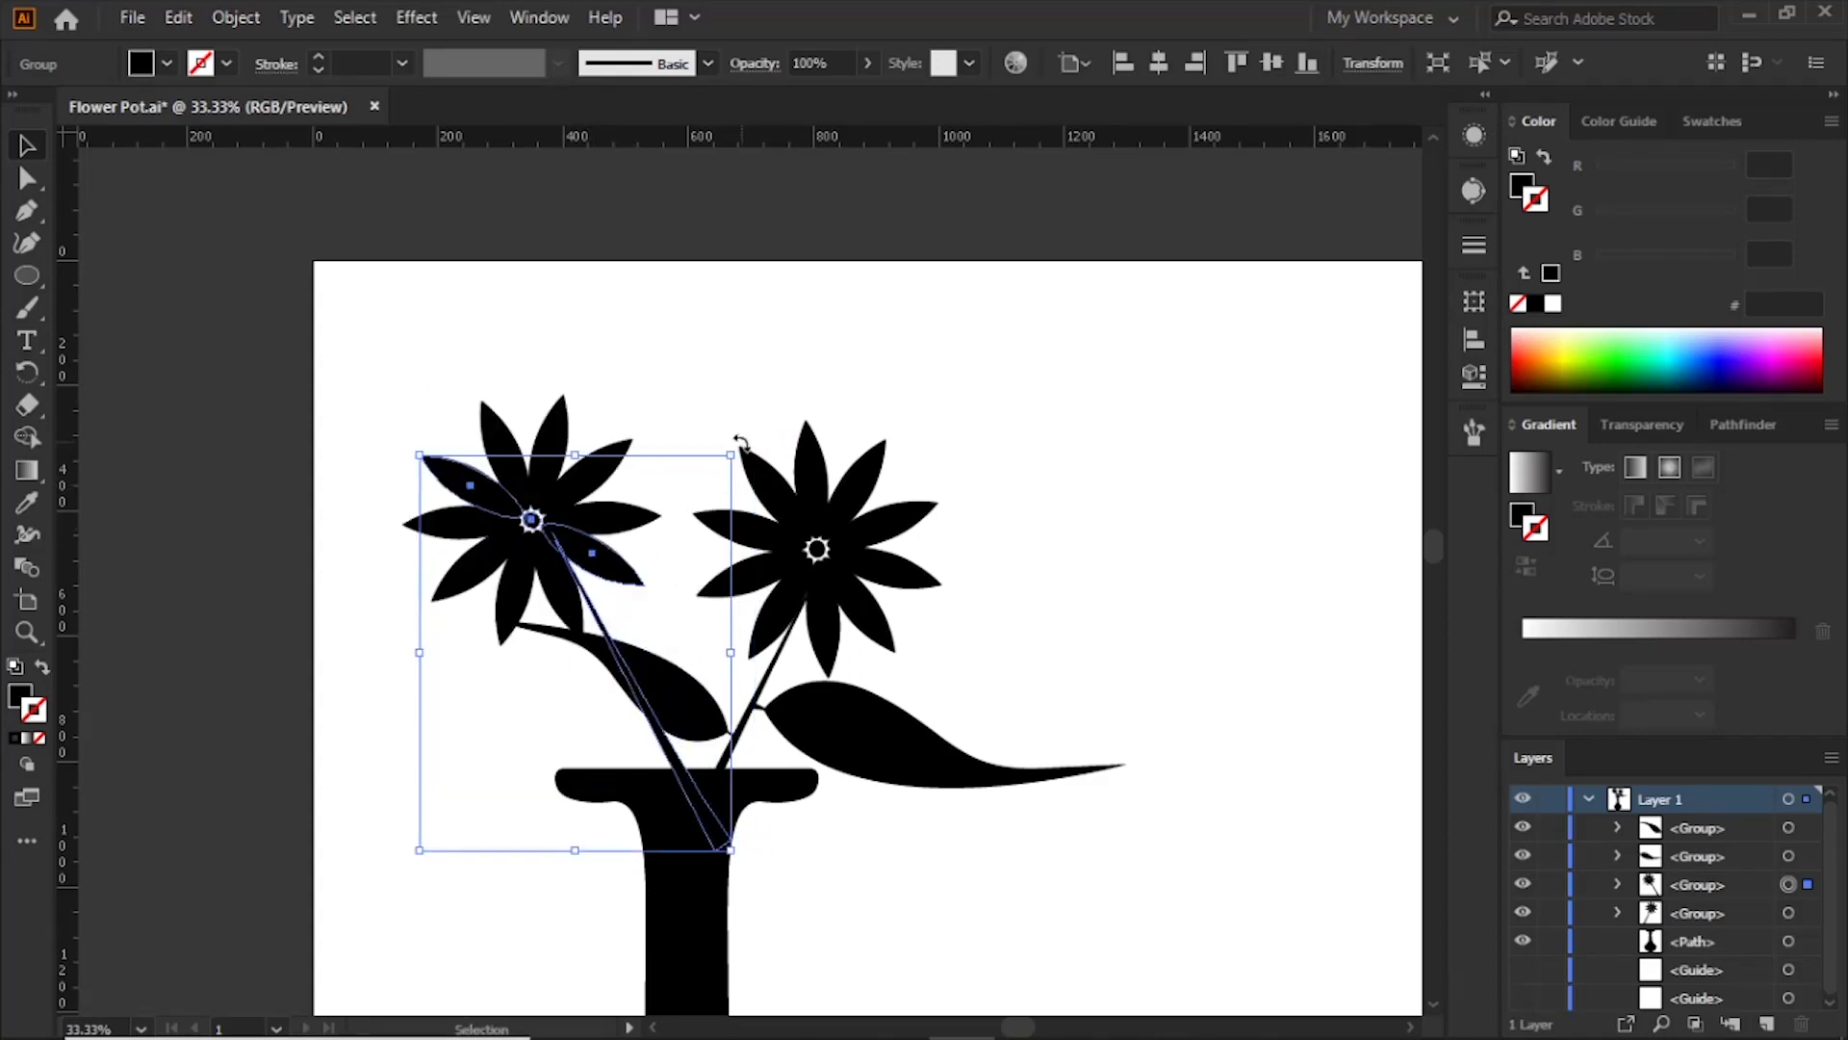
Step: Straighten the copy's stem slightly, shrink it, and set its stem into the vase
left_click_drag(739, 443, 747, 439)
left_click_drag(590, 545, 614, 547)
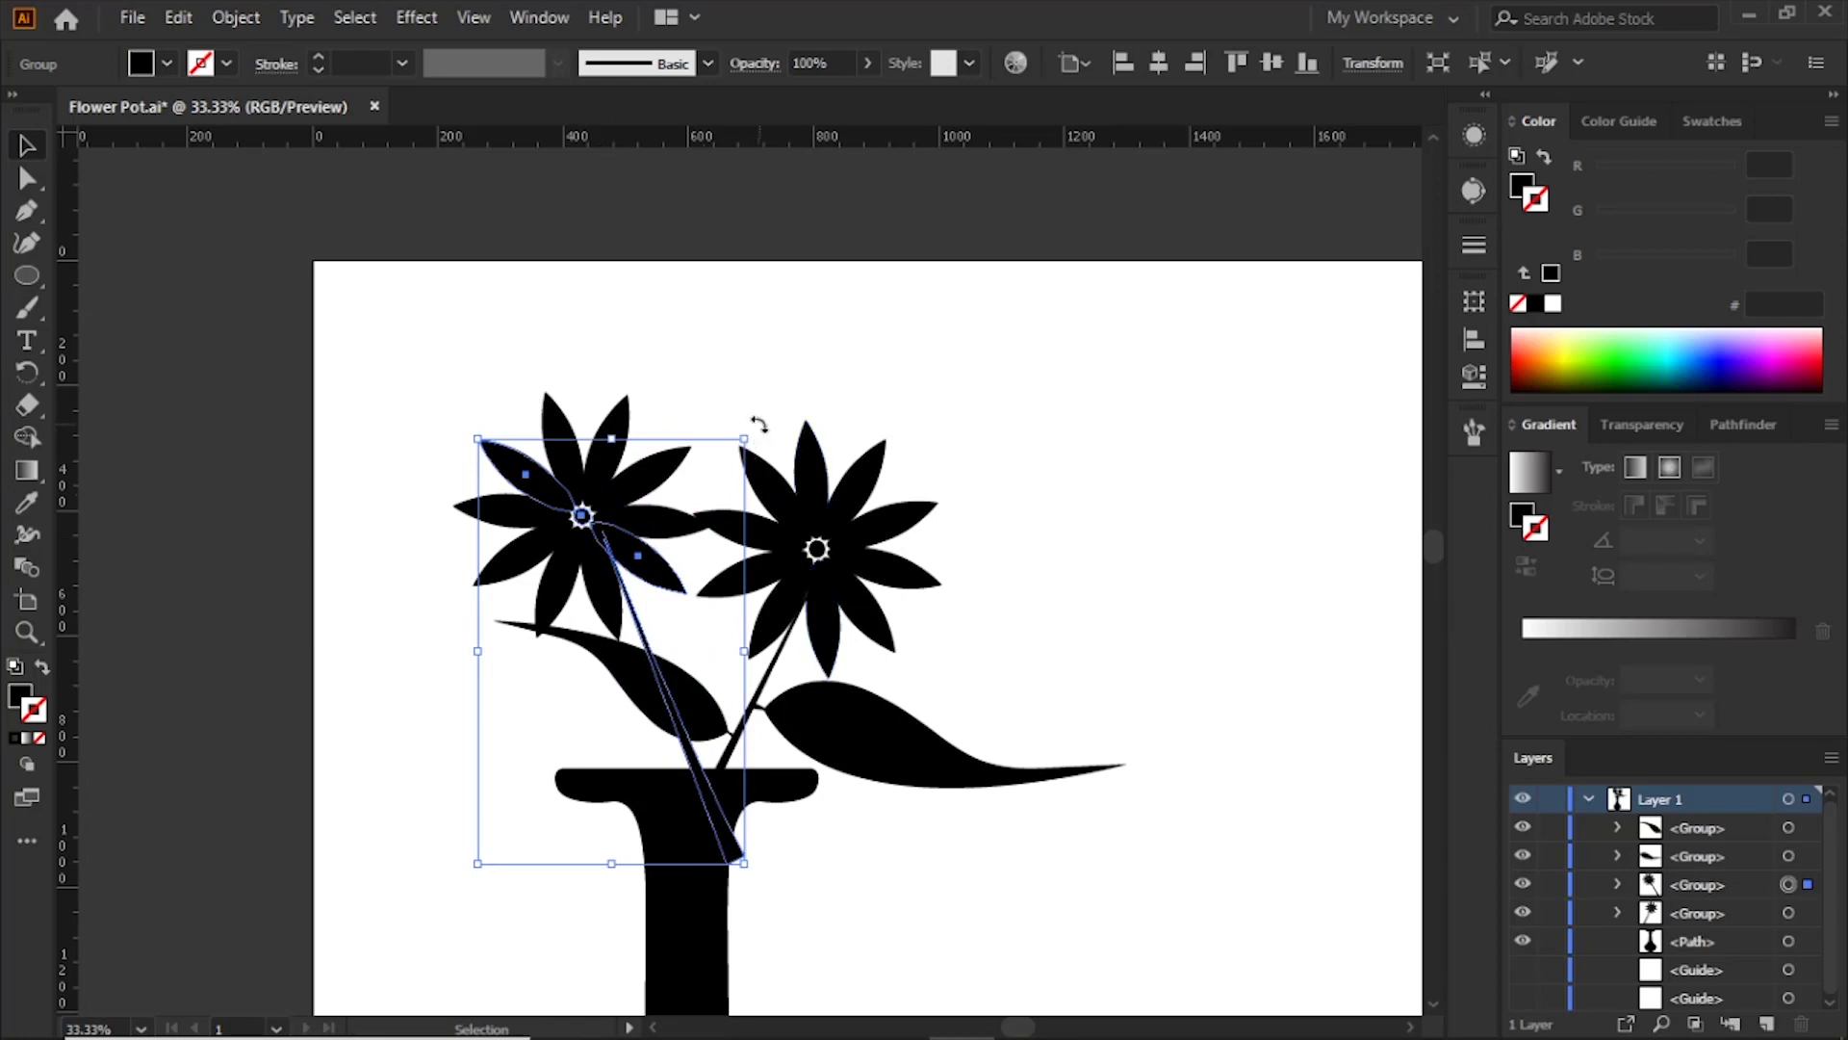
left_click_drag(760, 423, 761, 464)
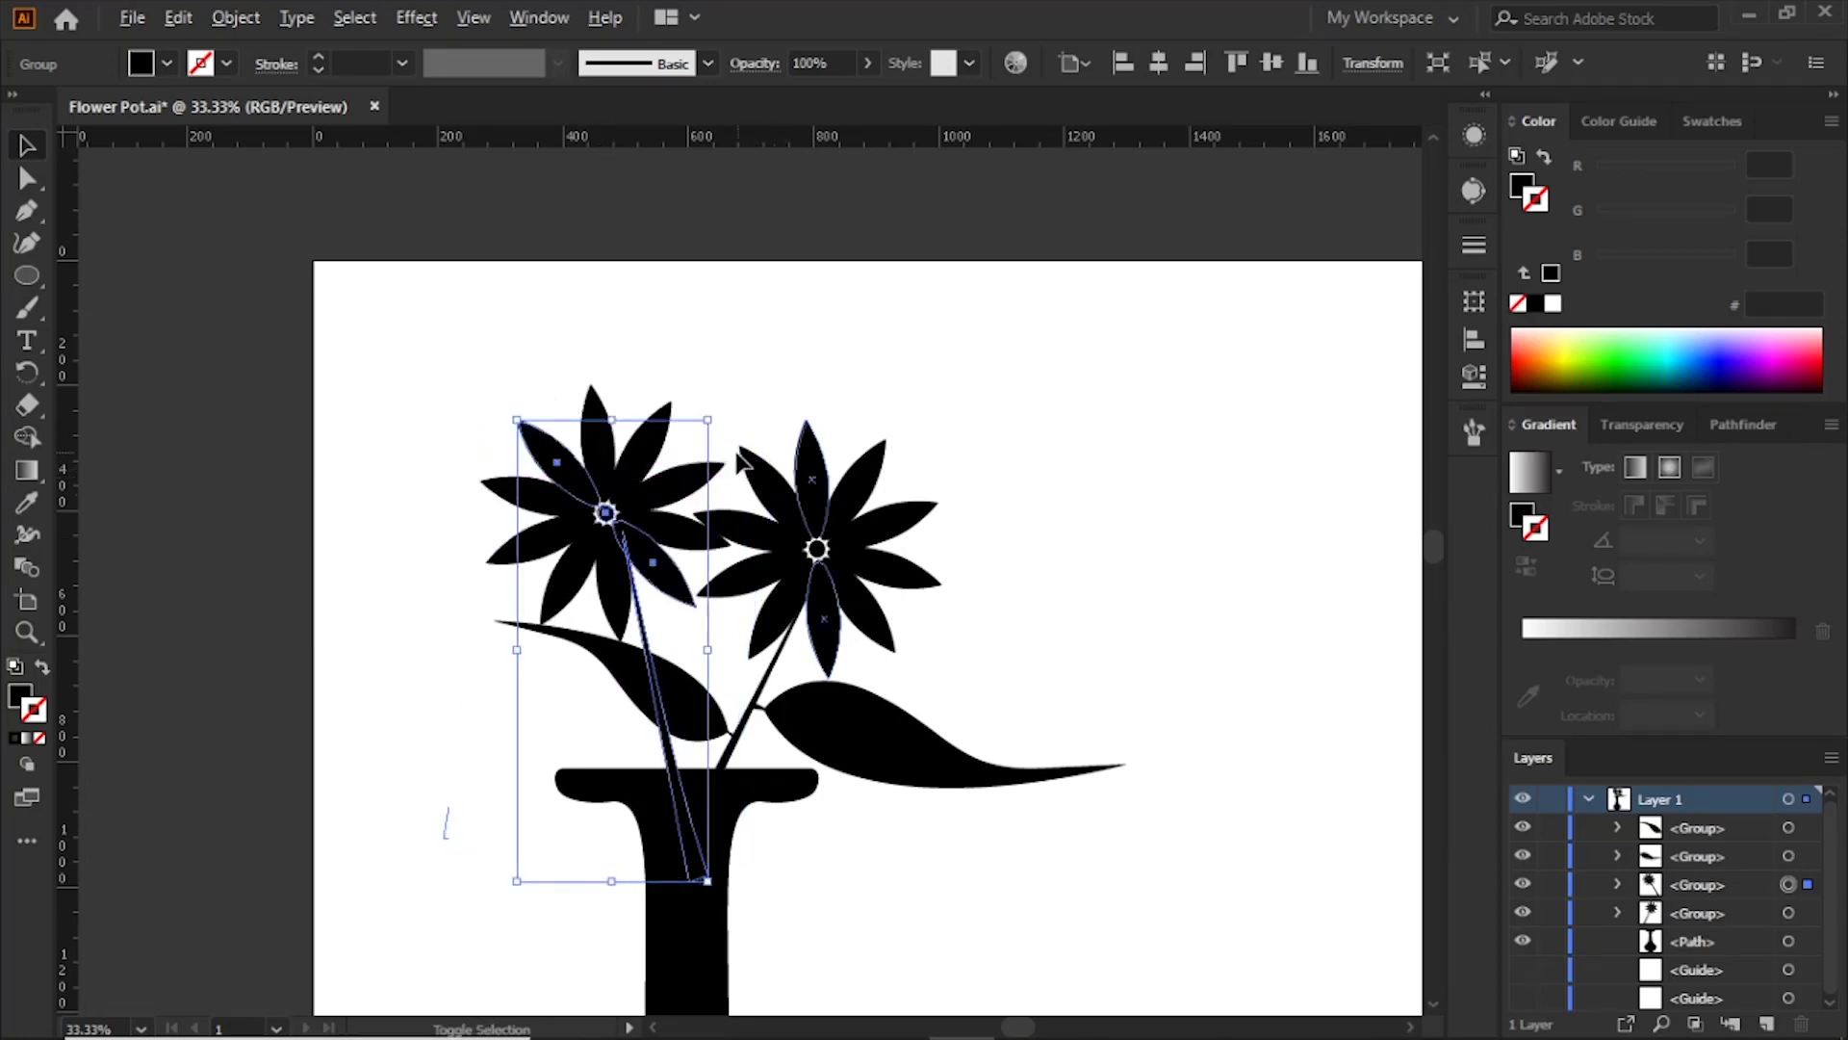
left_click_drag(712, 423, 677, 496)
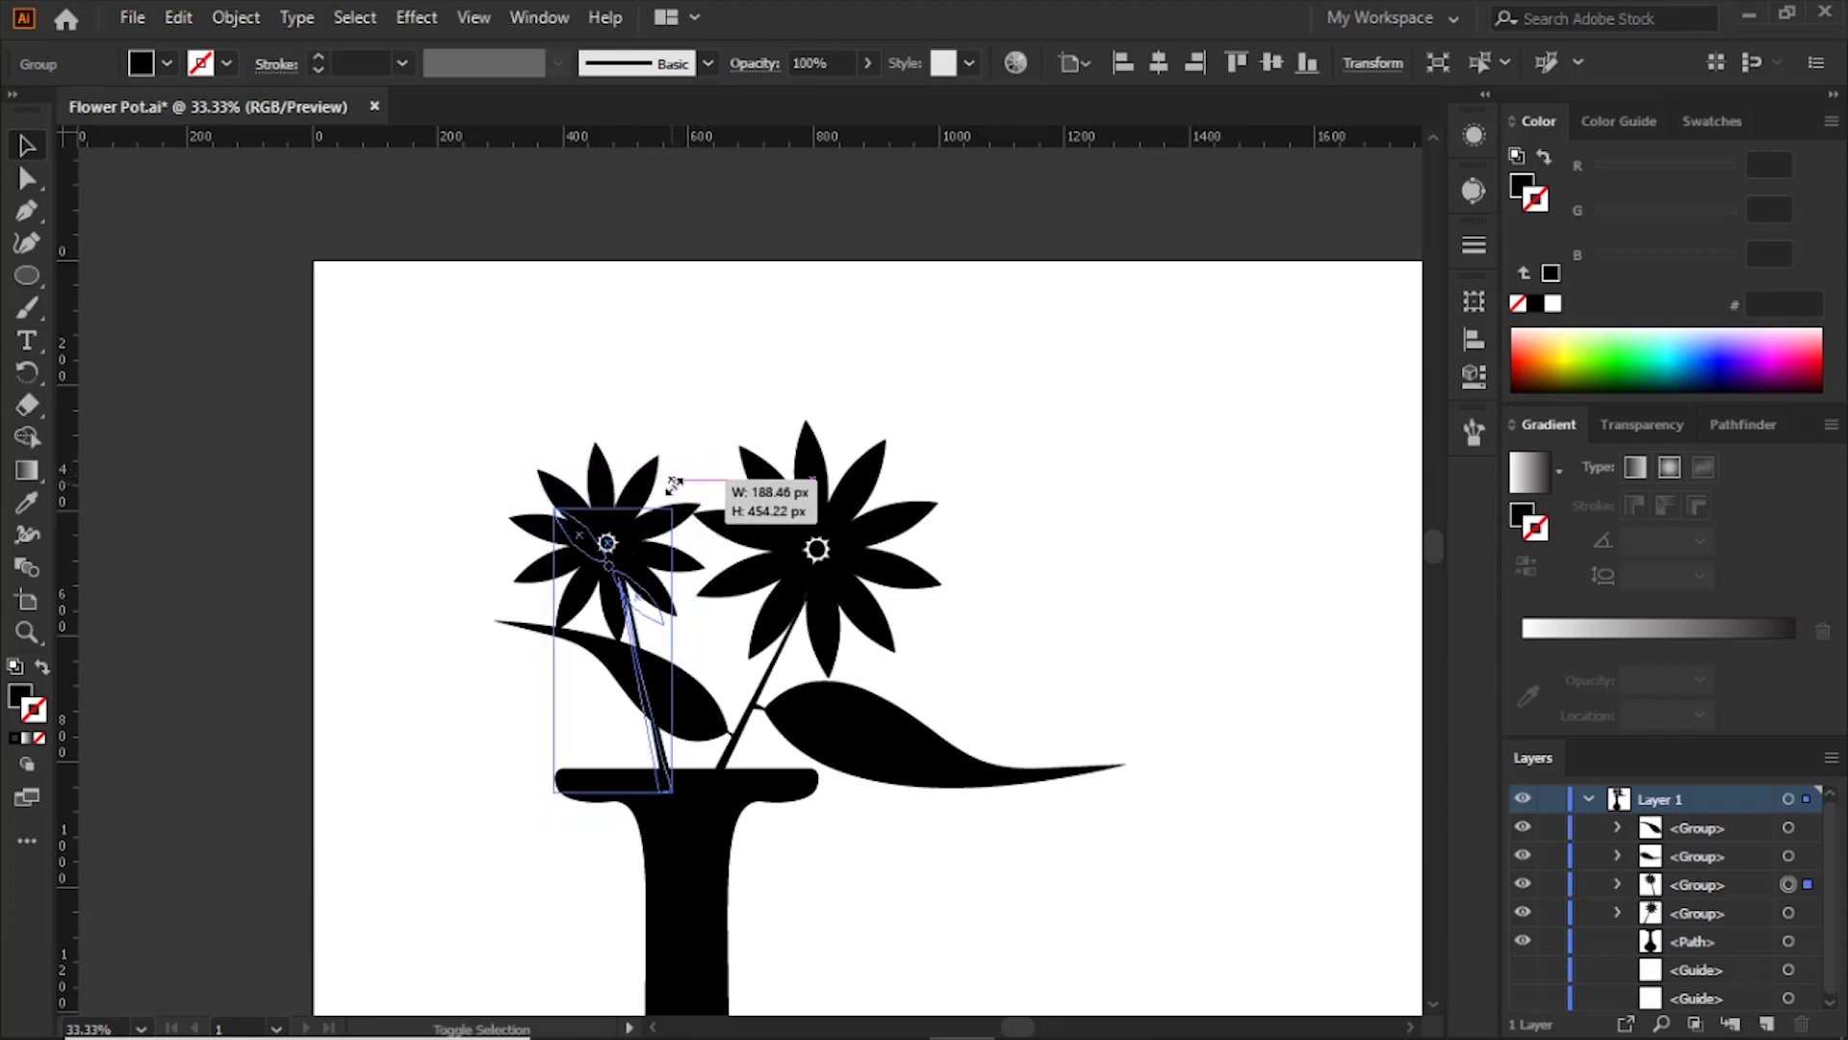
left_click_drag(628, 557, 674, 574)
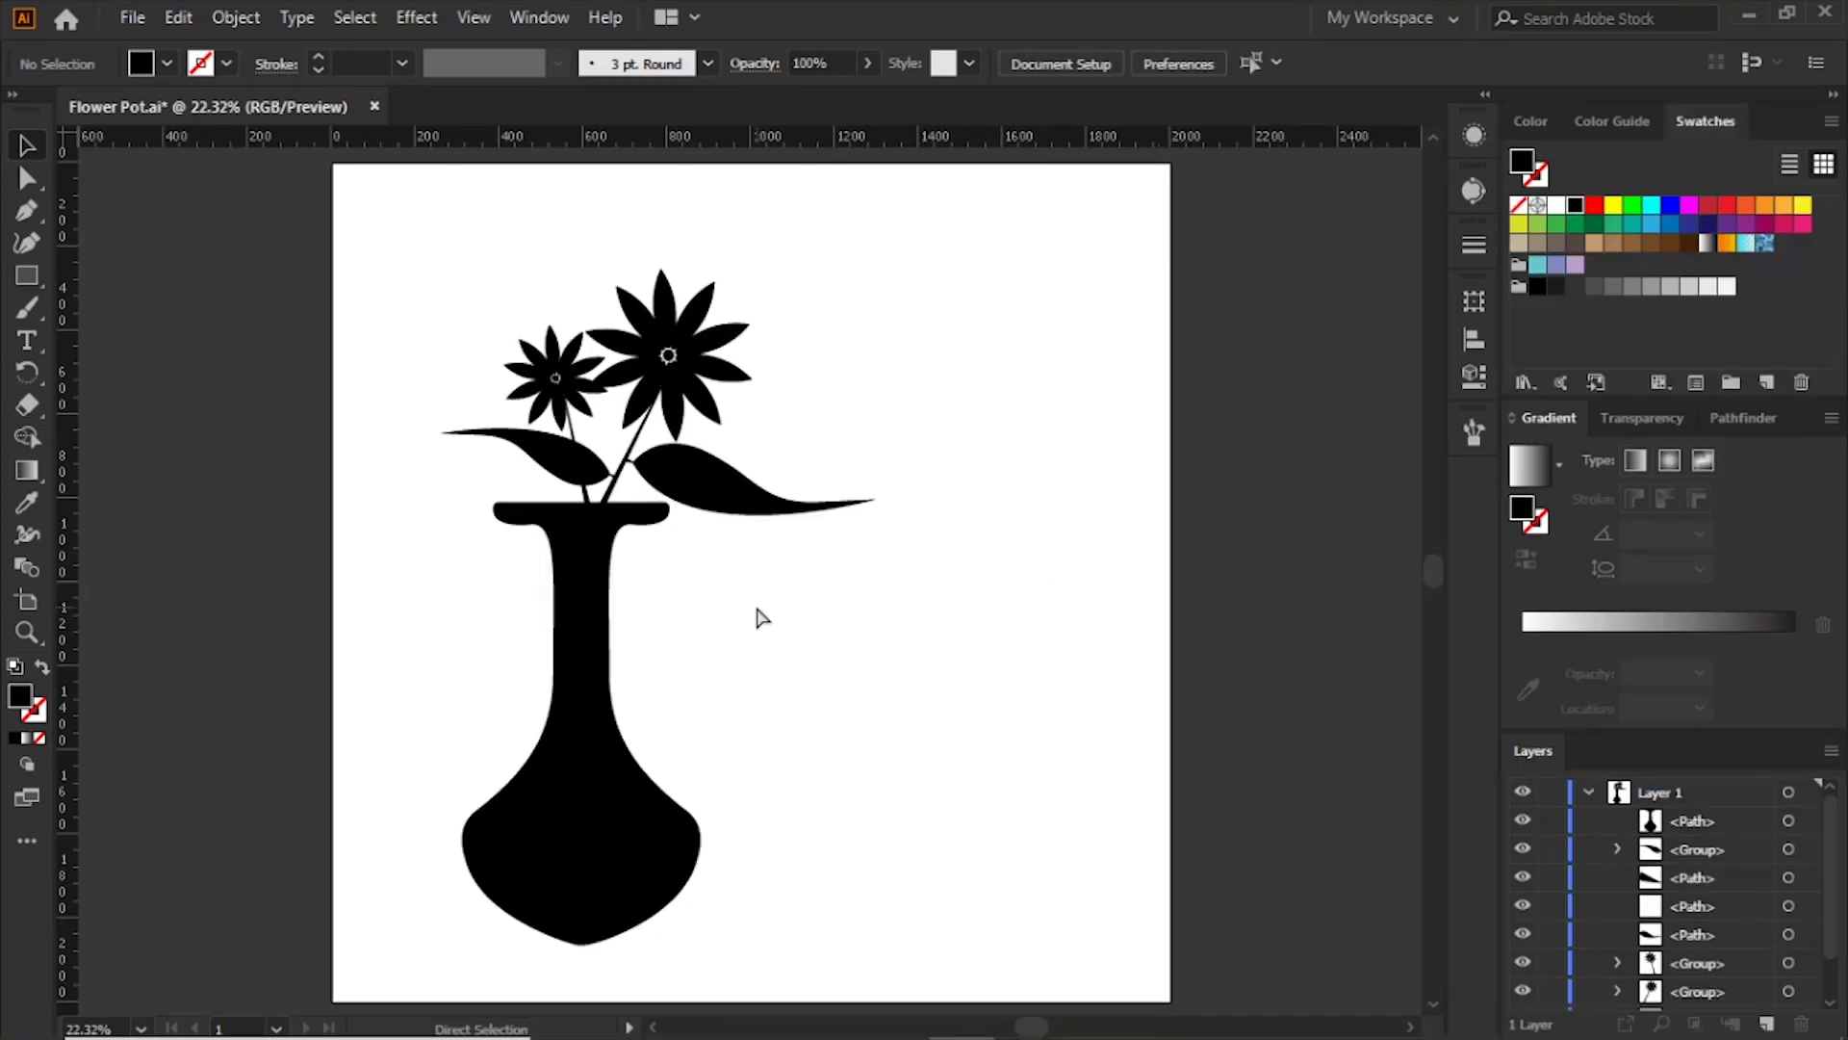
Step: Ungroup the right-hand leaf with Object > Ungroup and select its main leaf path
scroll(757, 616, "up", 1)
scroll(756, 616, "up", 2)
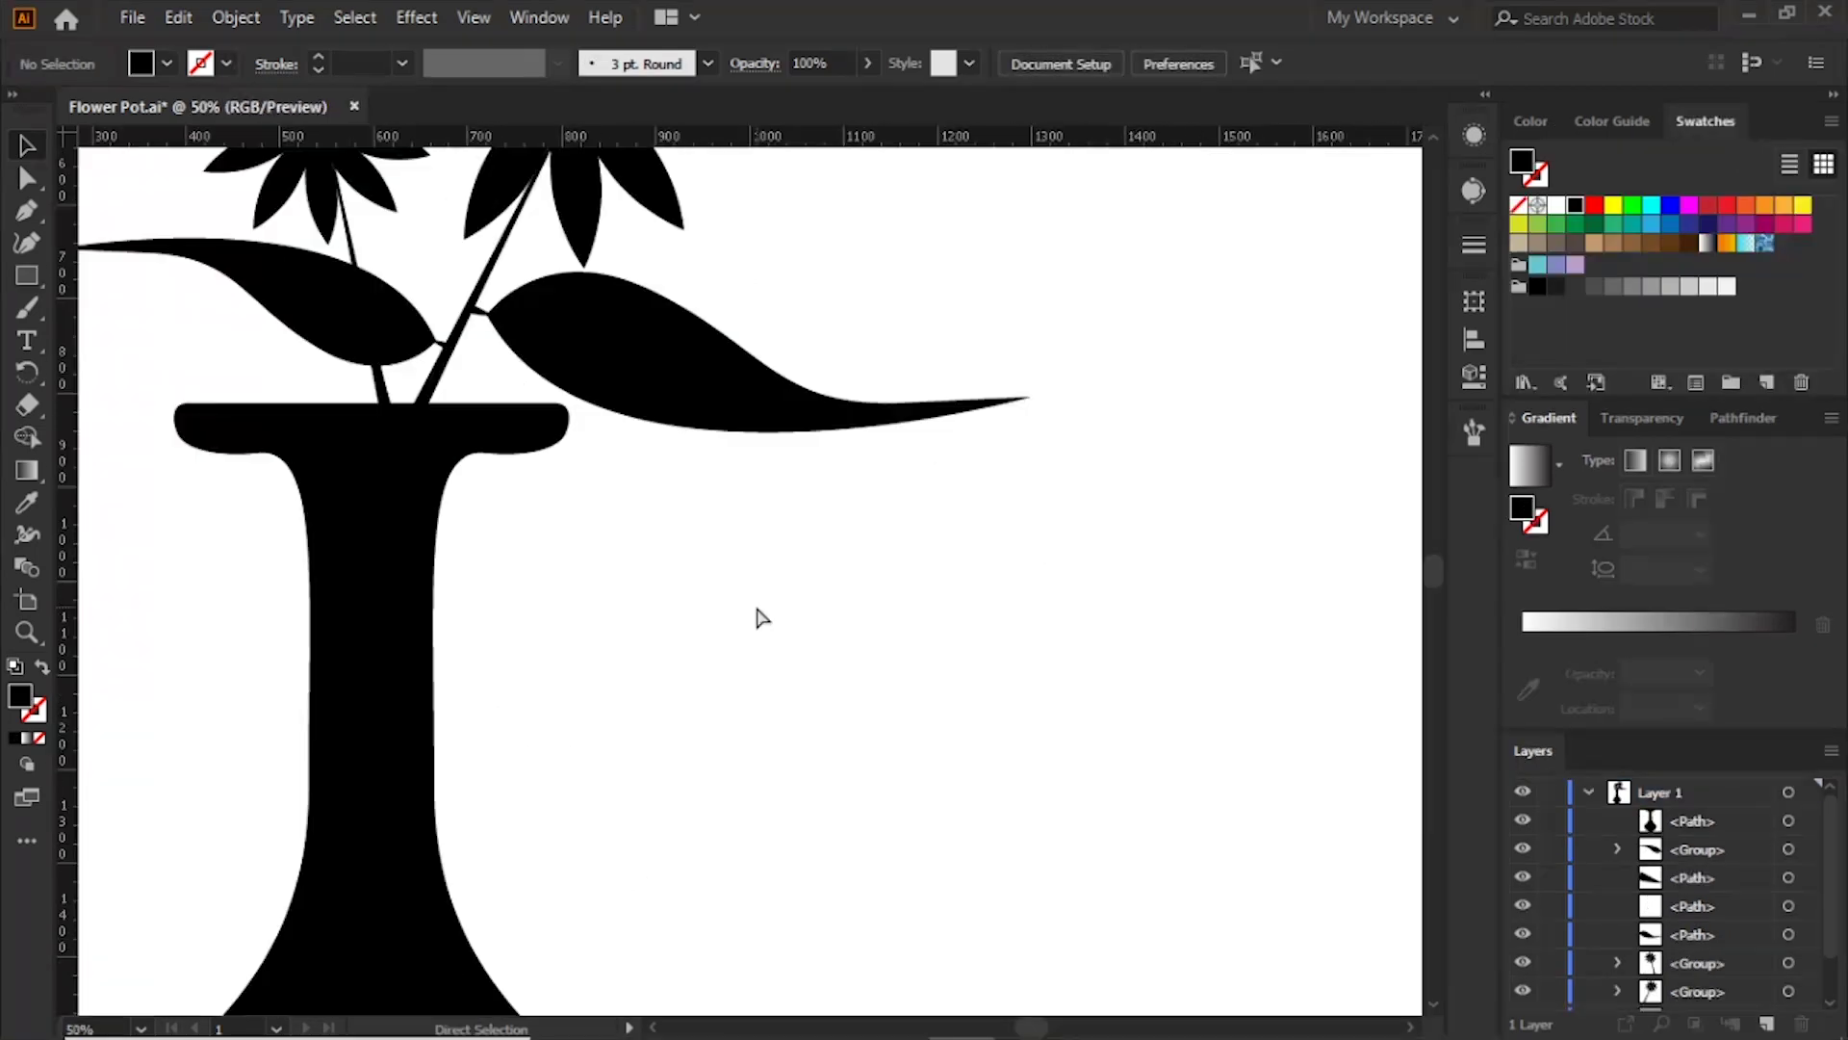
left_click_drag(956, 363, 1001, 703)
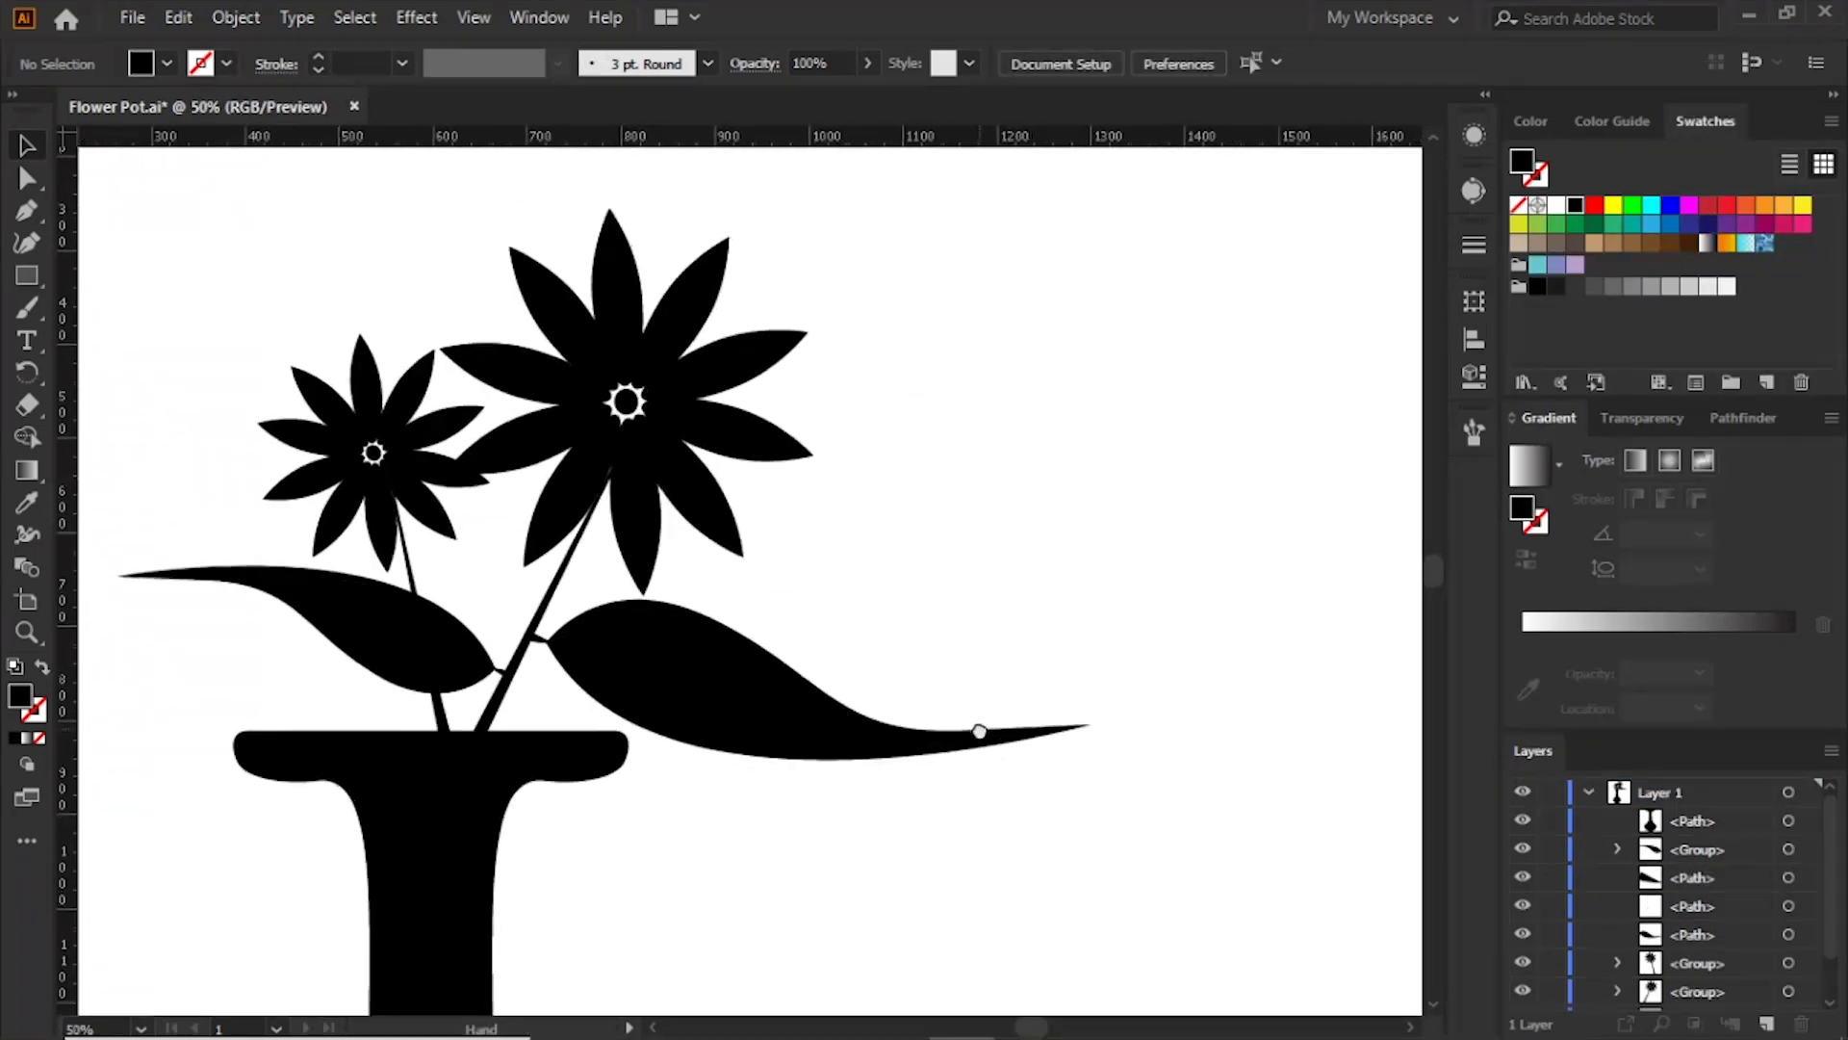
left_click(671, 683)
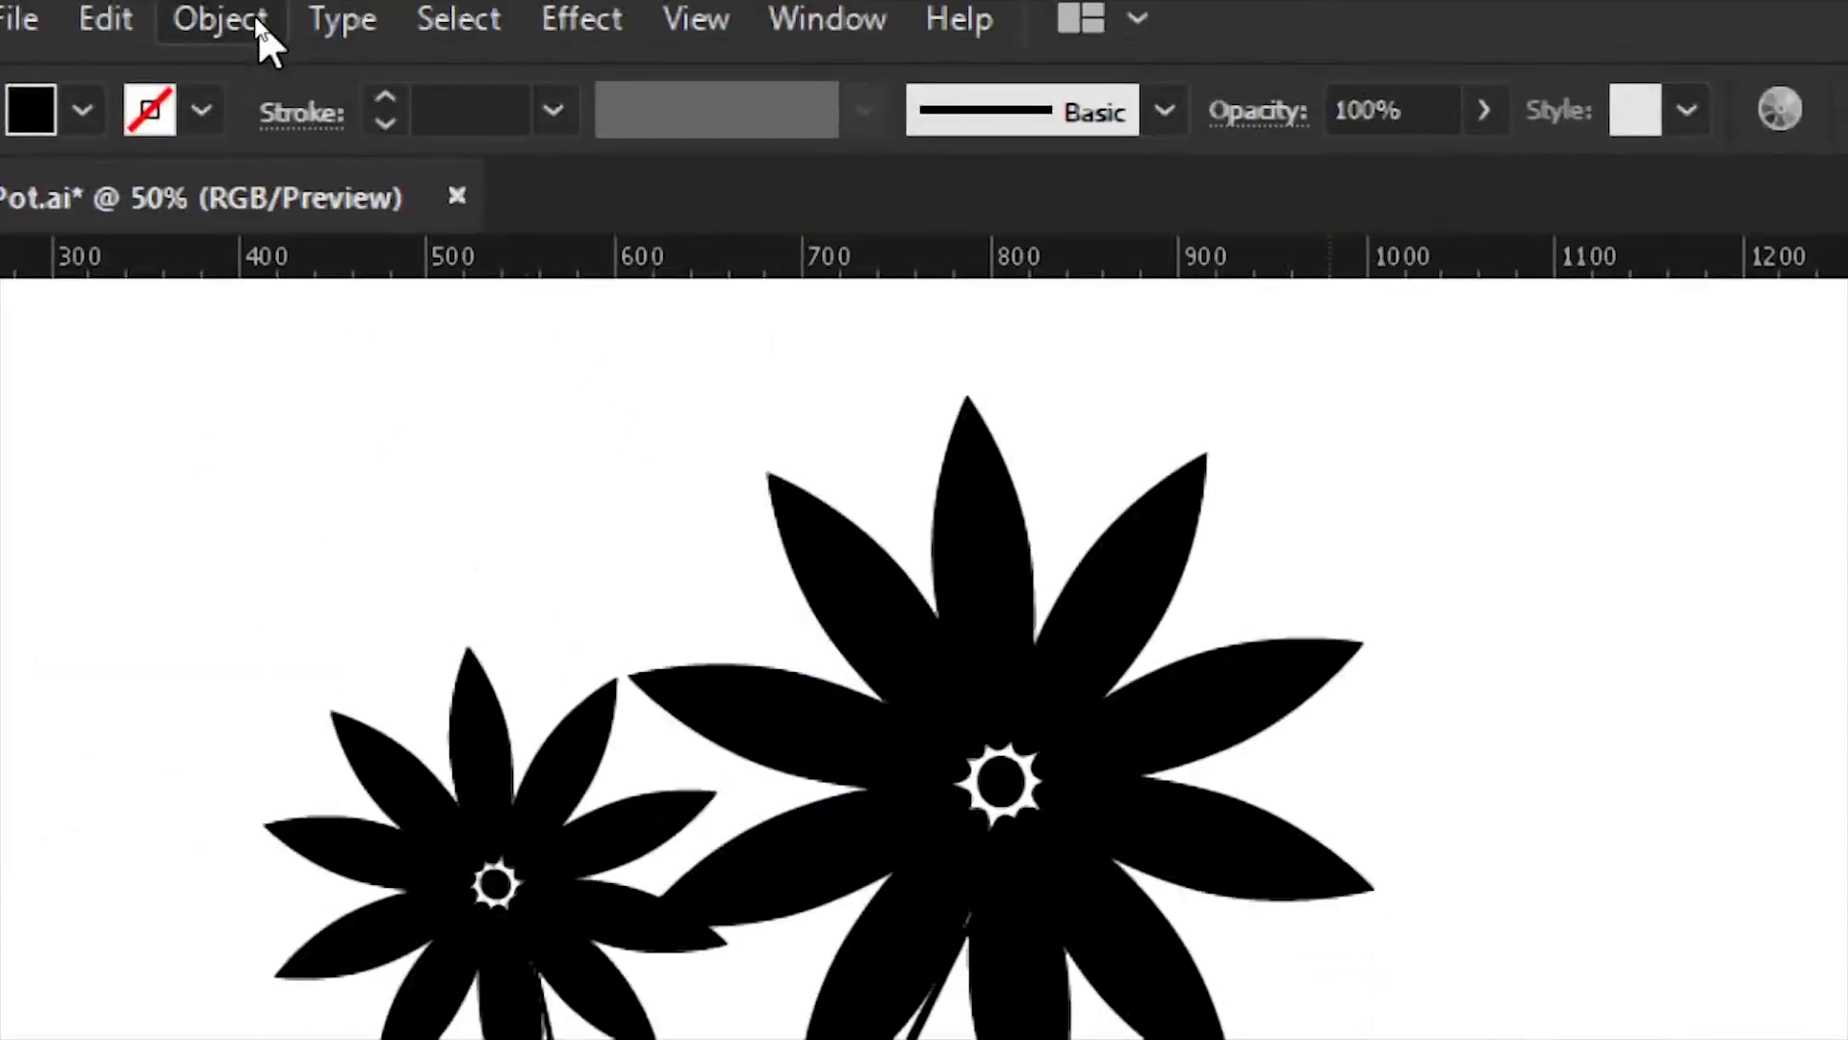
left_click(252, 15)
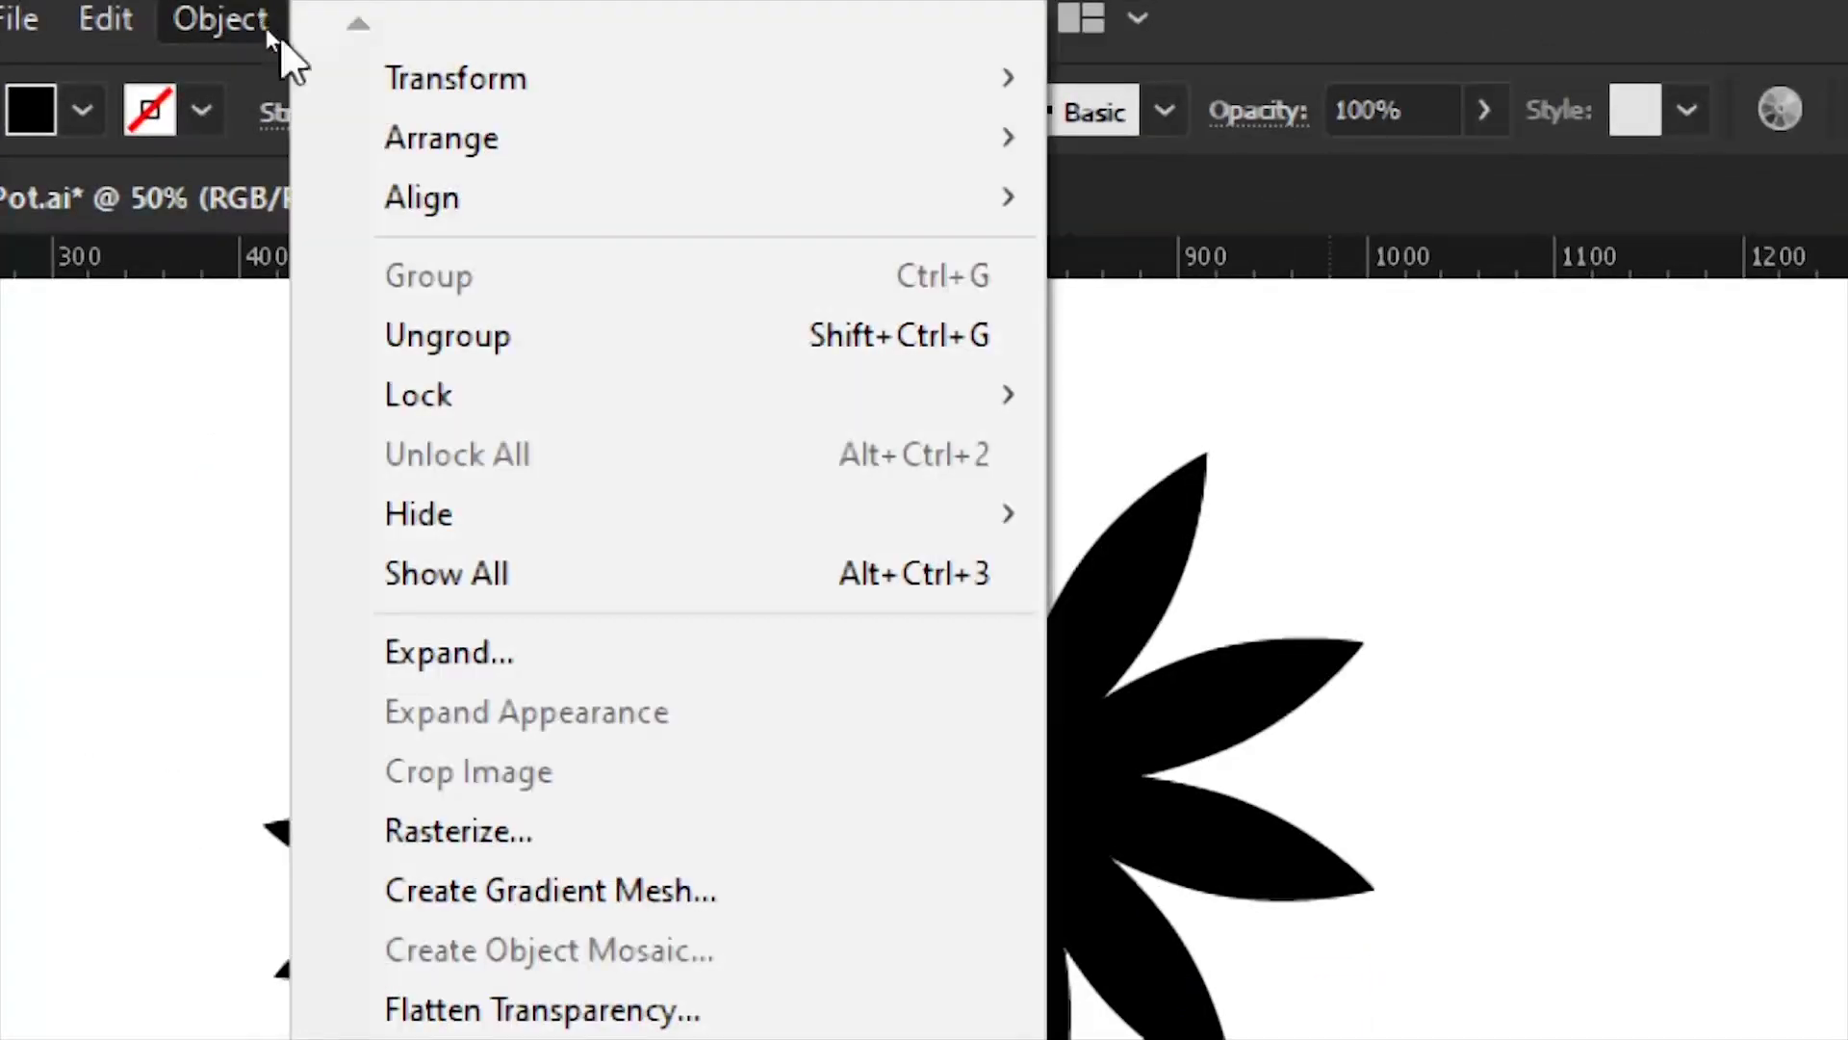
left_click(691, 339)
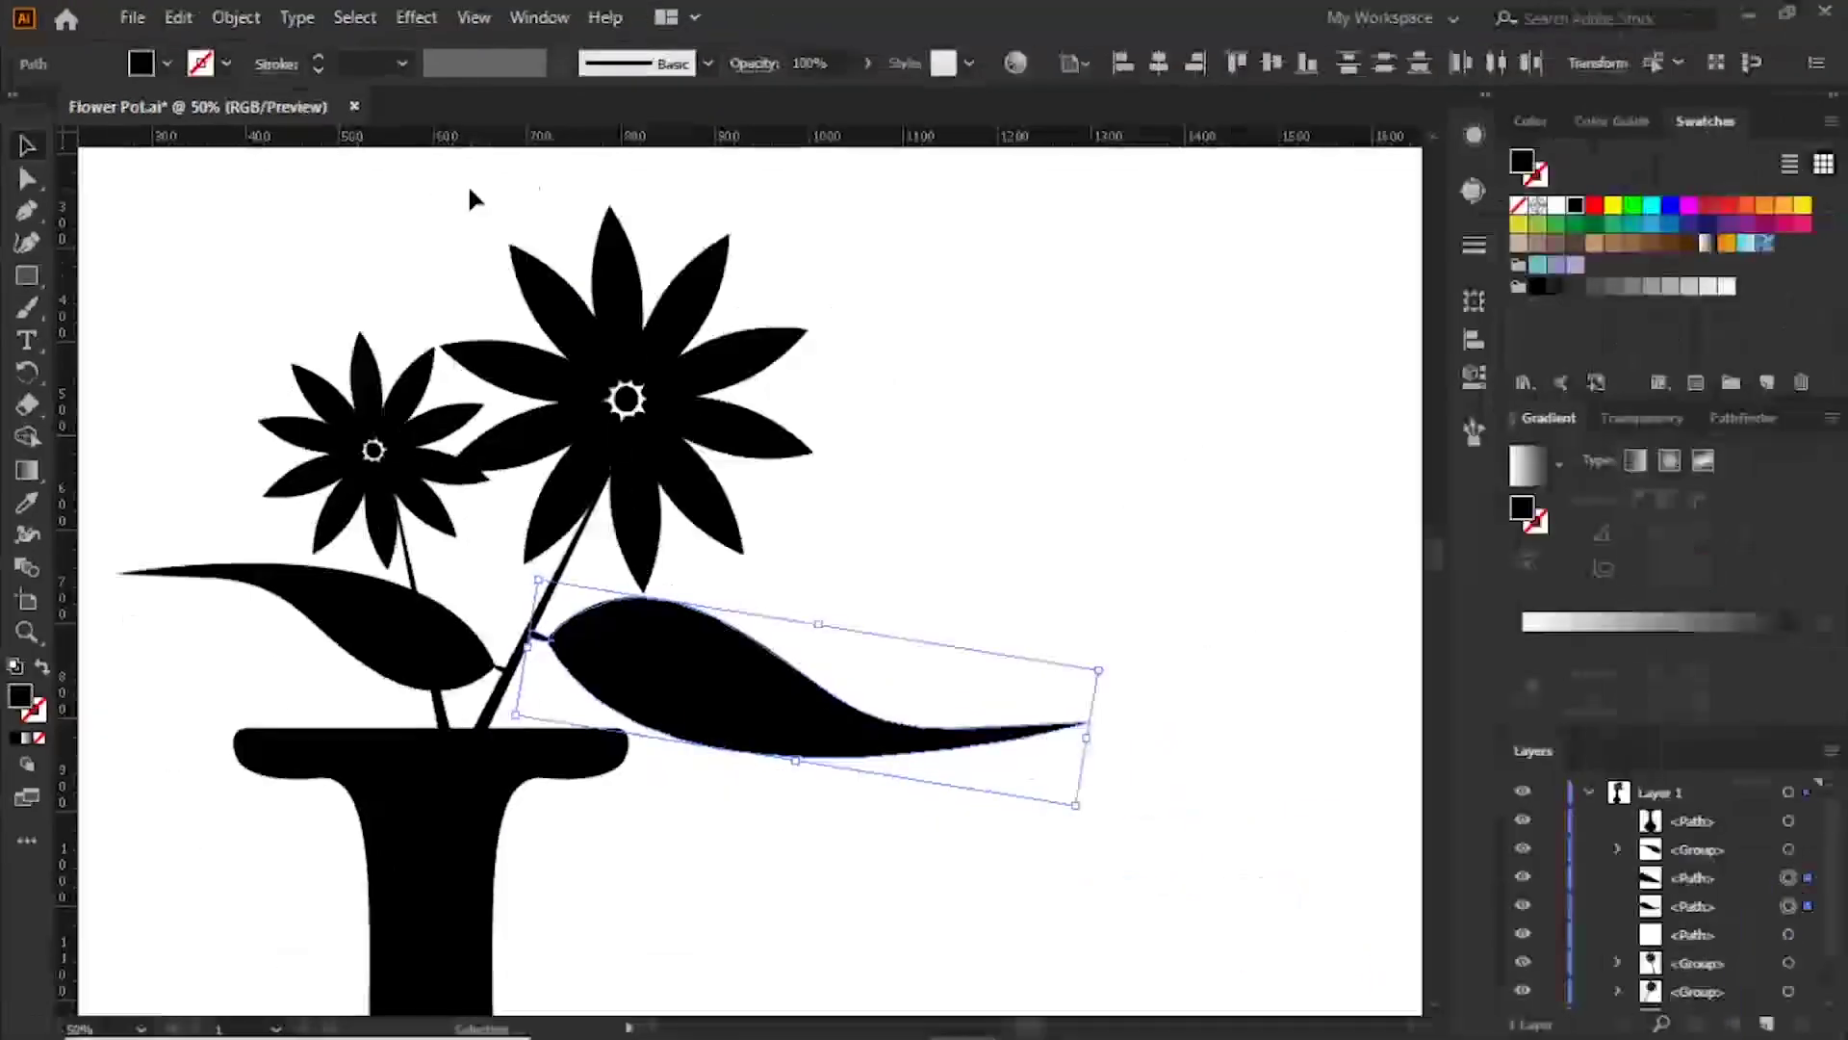
left_click(943, 555)
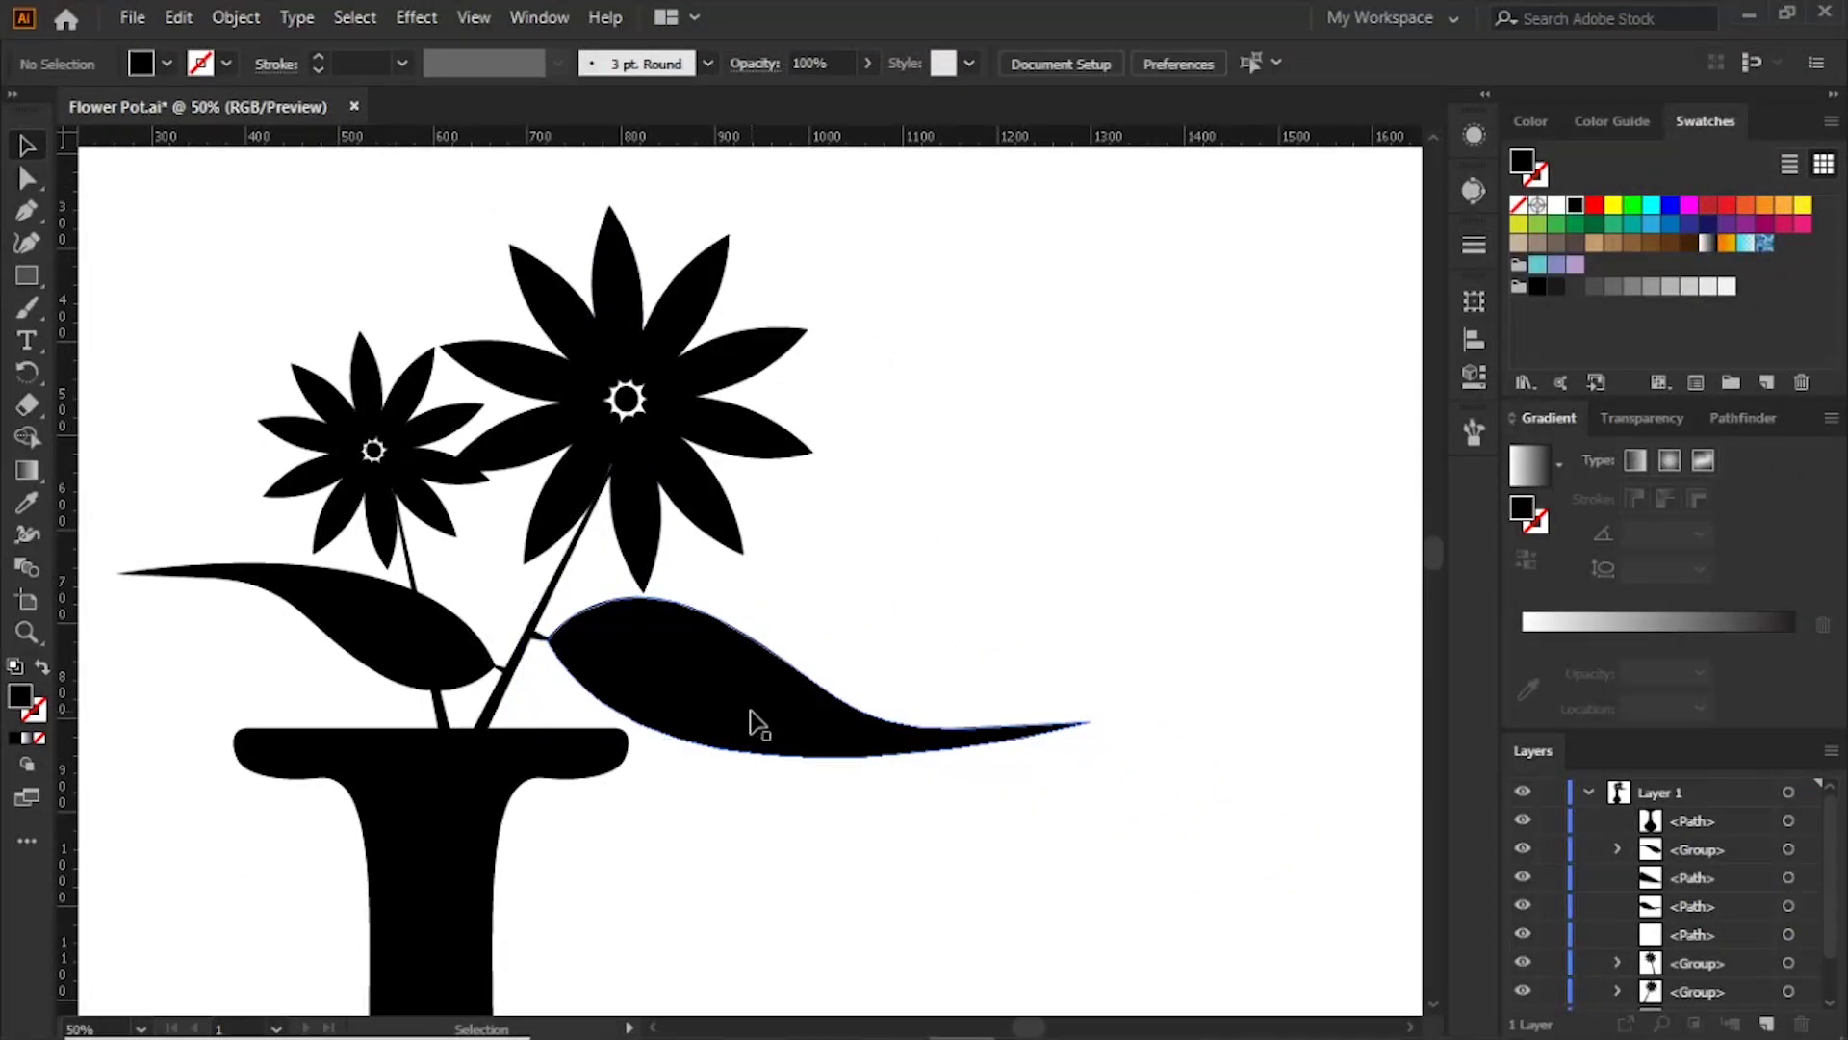
left_click(782, 720)
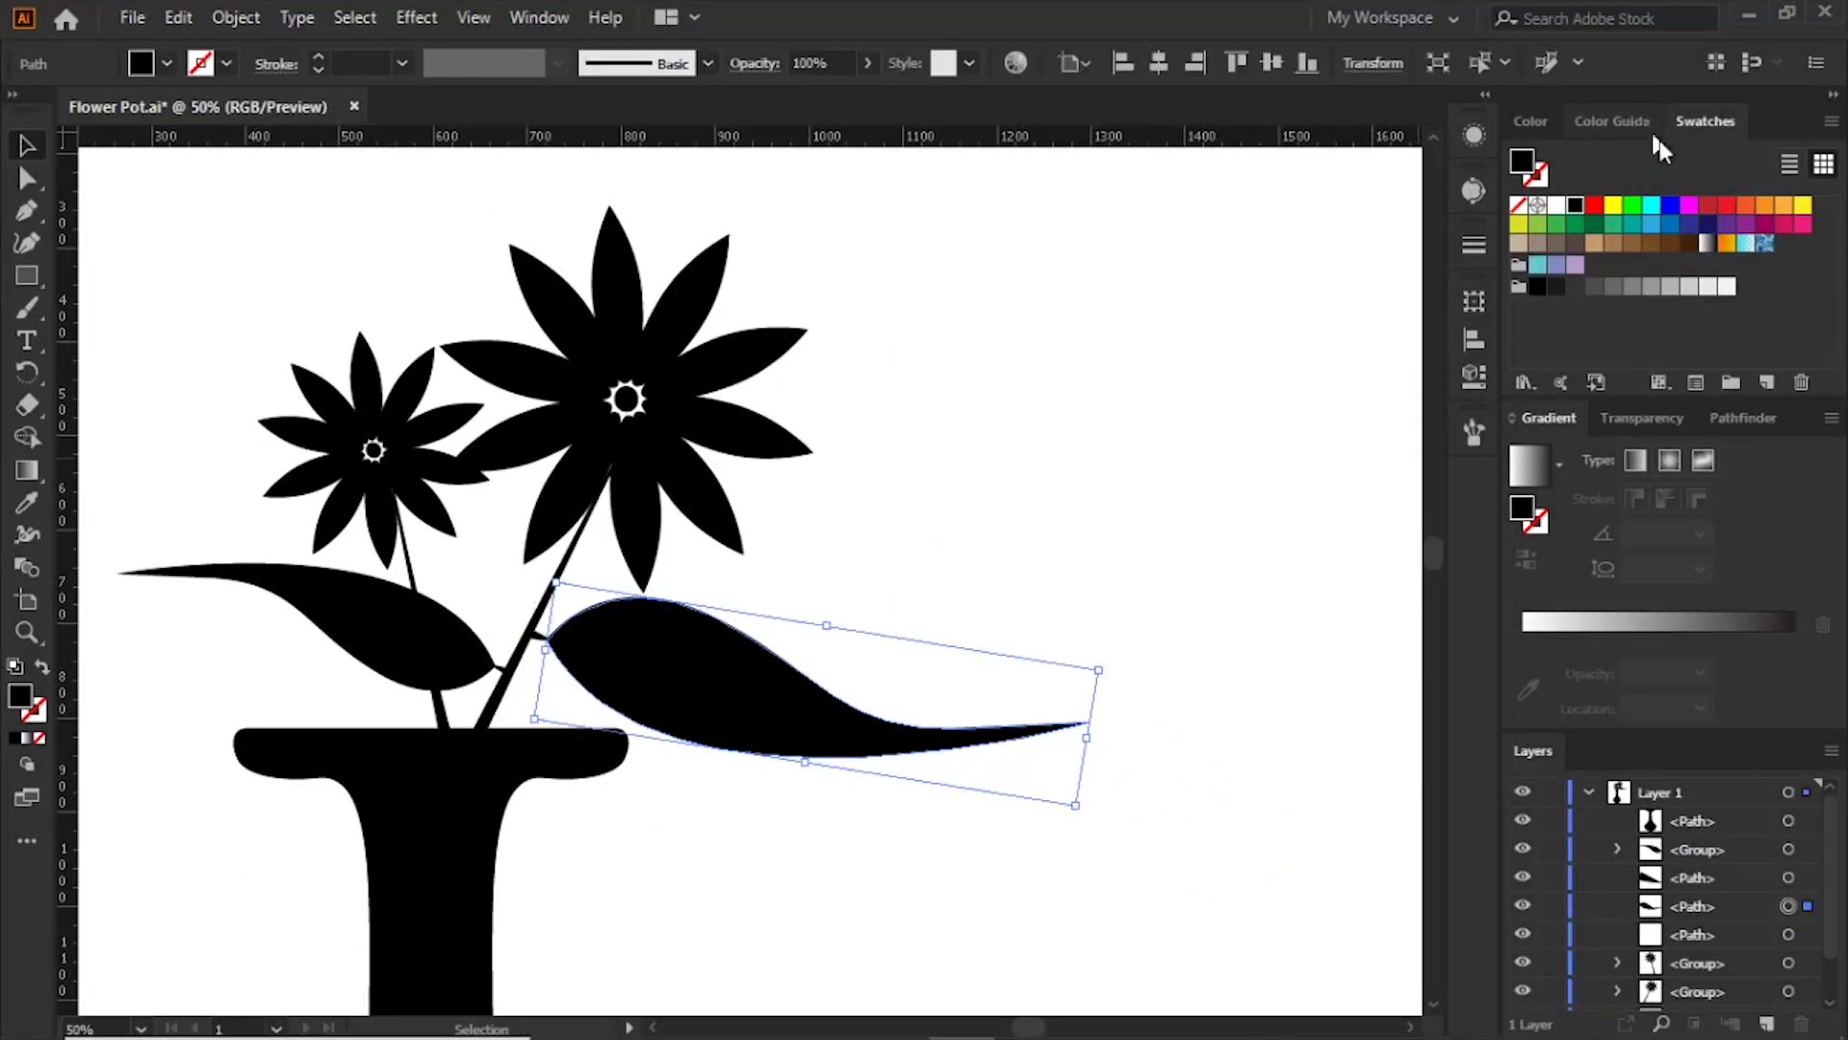
Step: Fill the right leaf dark green and colour its stem joint piece dark brown
left_click(1603, 224)
key("a")
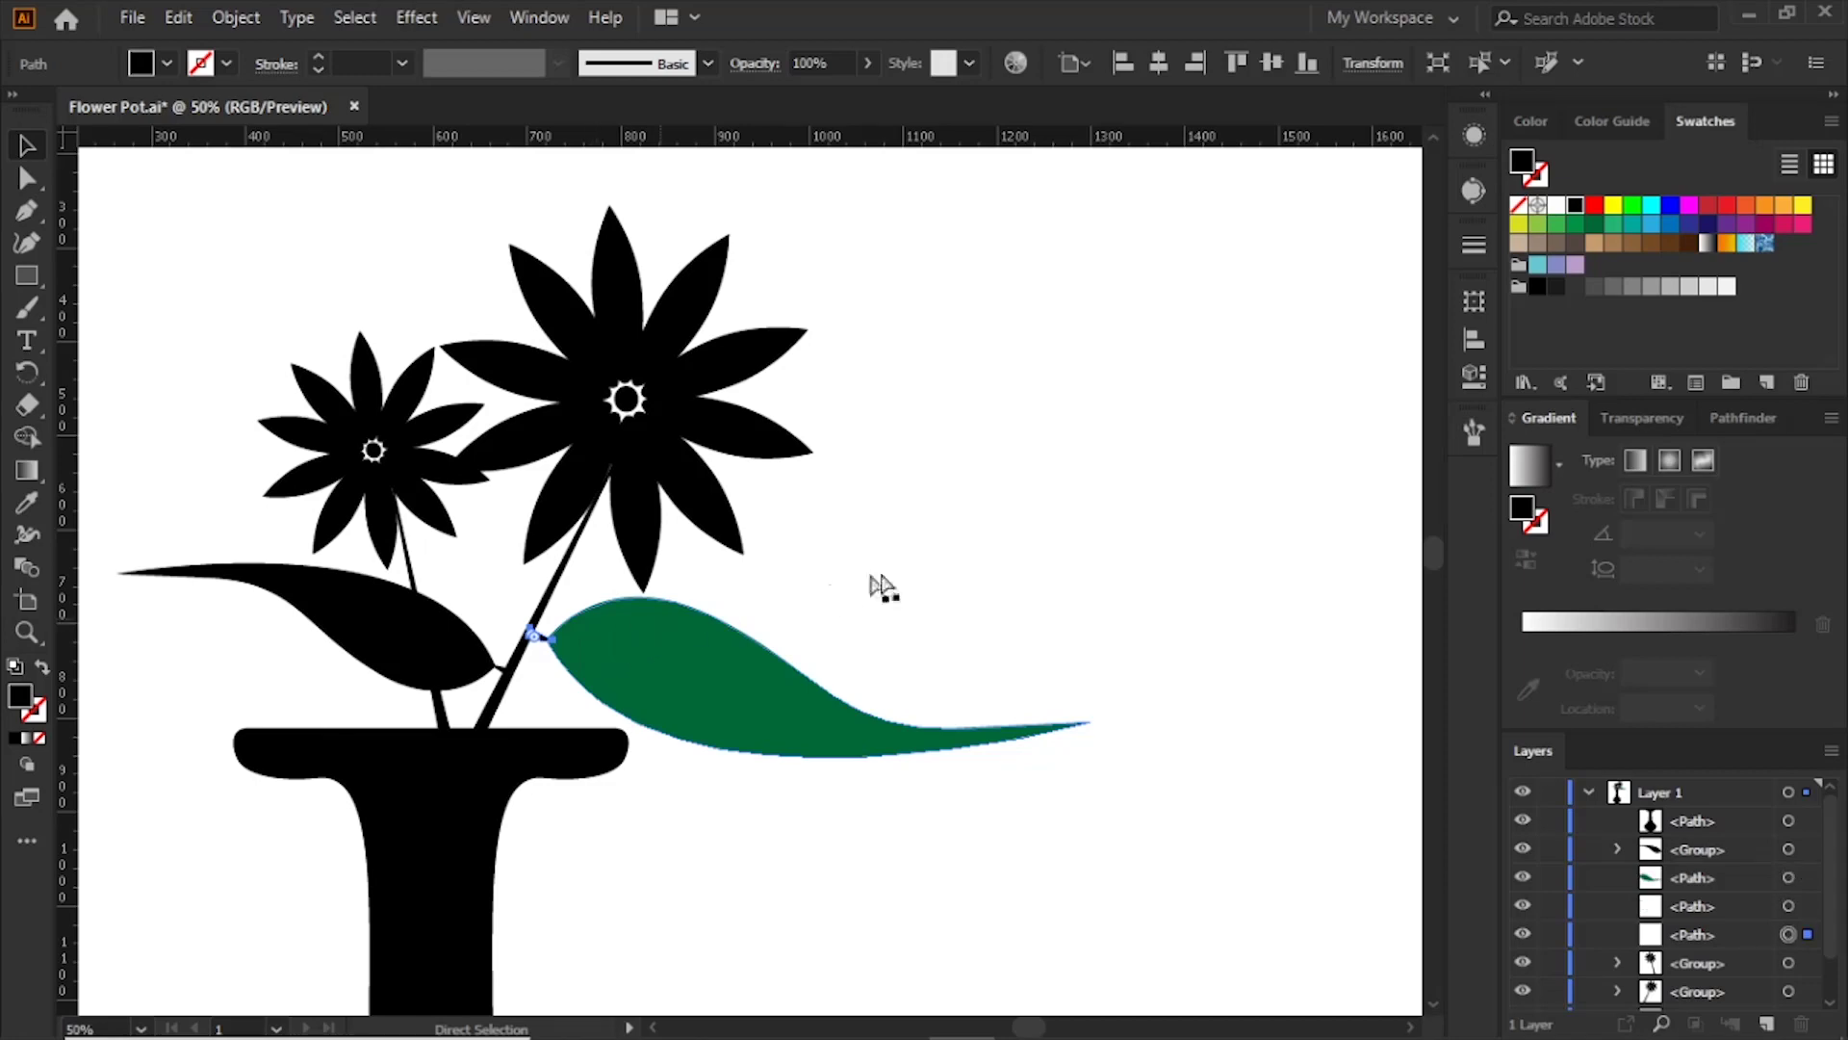
left_click(904, 589)
key("v")
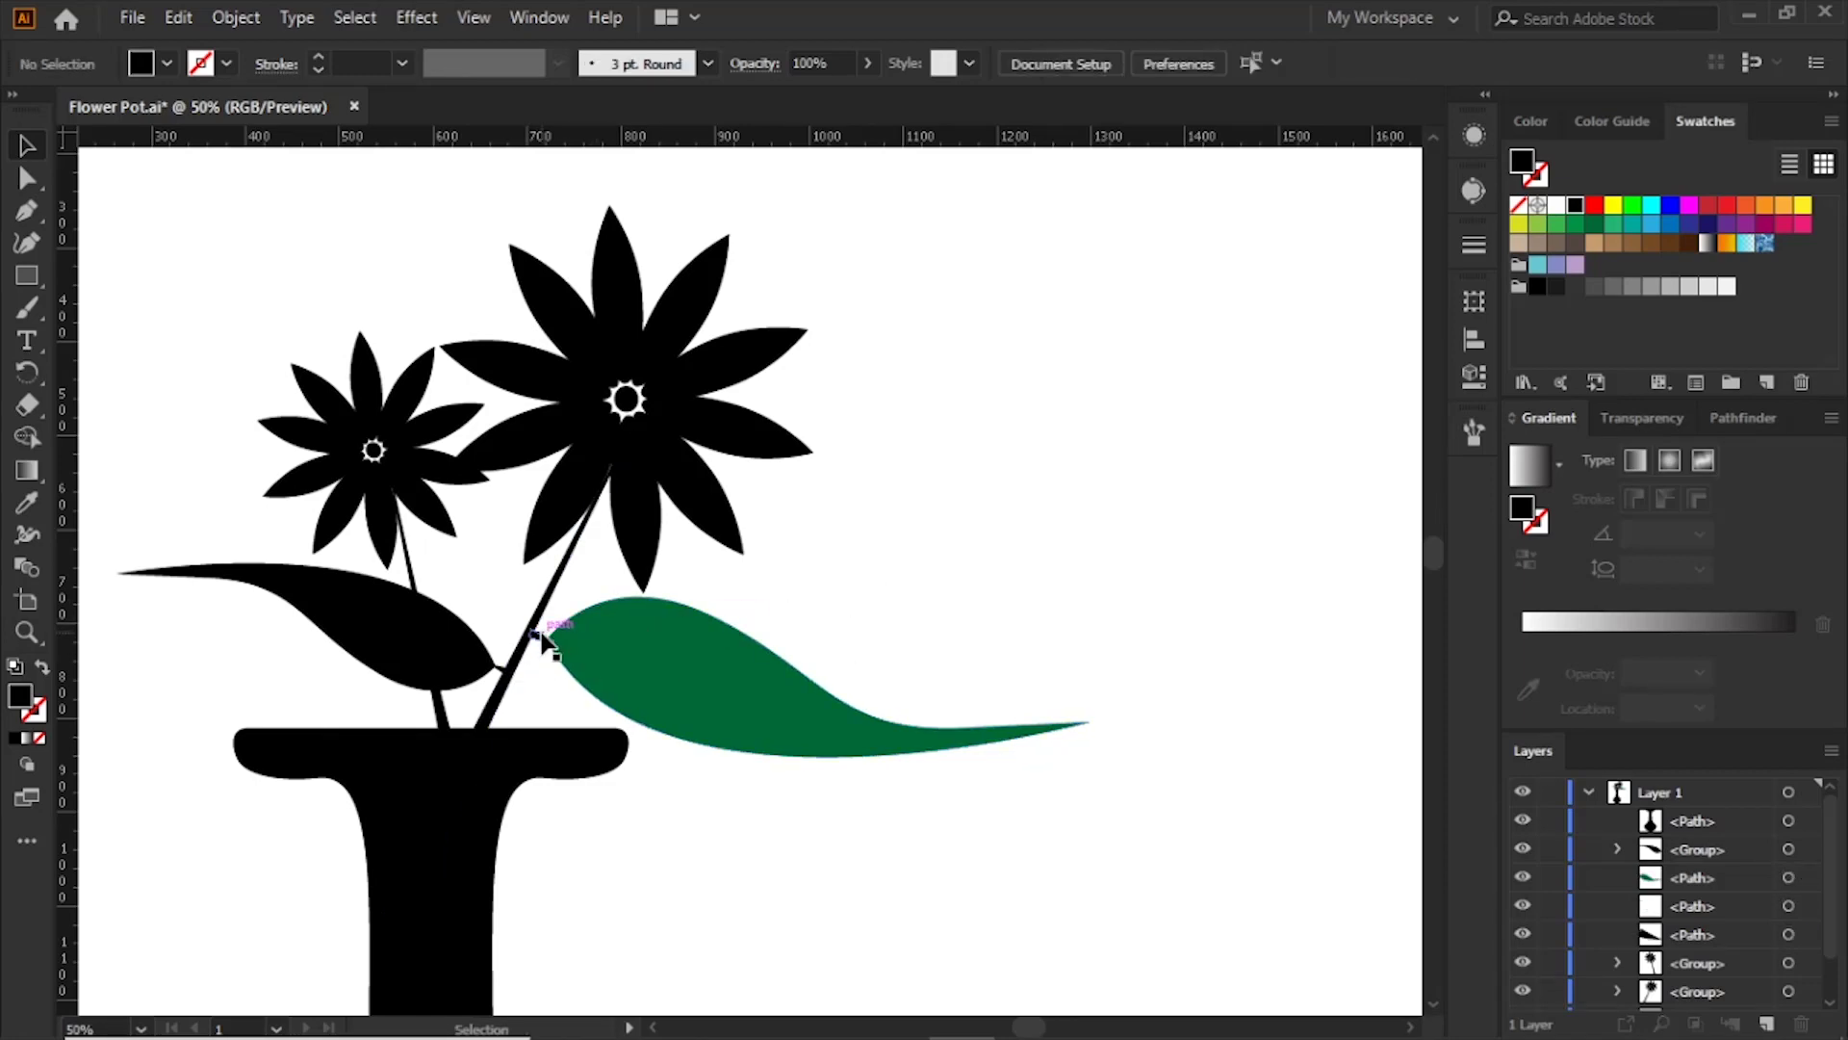
left_click(546, 637)
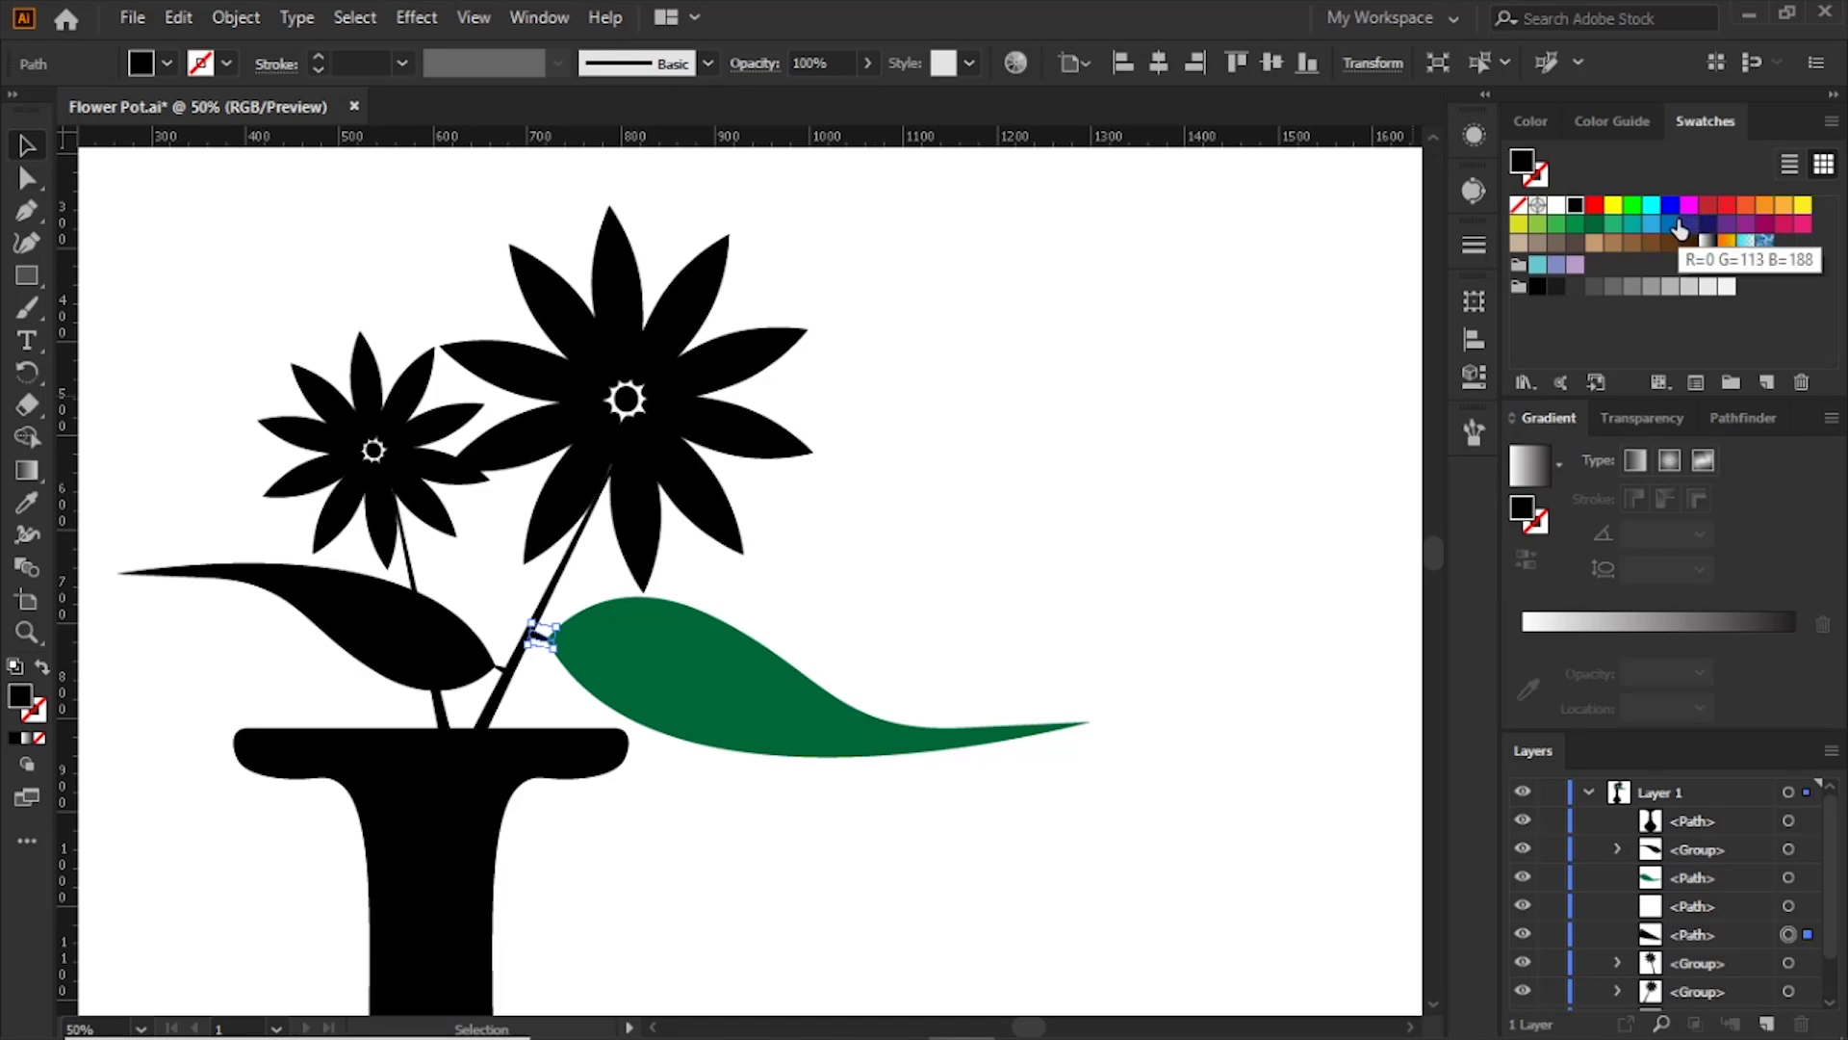
key("ctrl+equal")
key("ctrl+equal")
key("ctrl+equal")
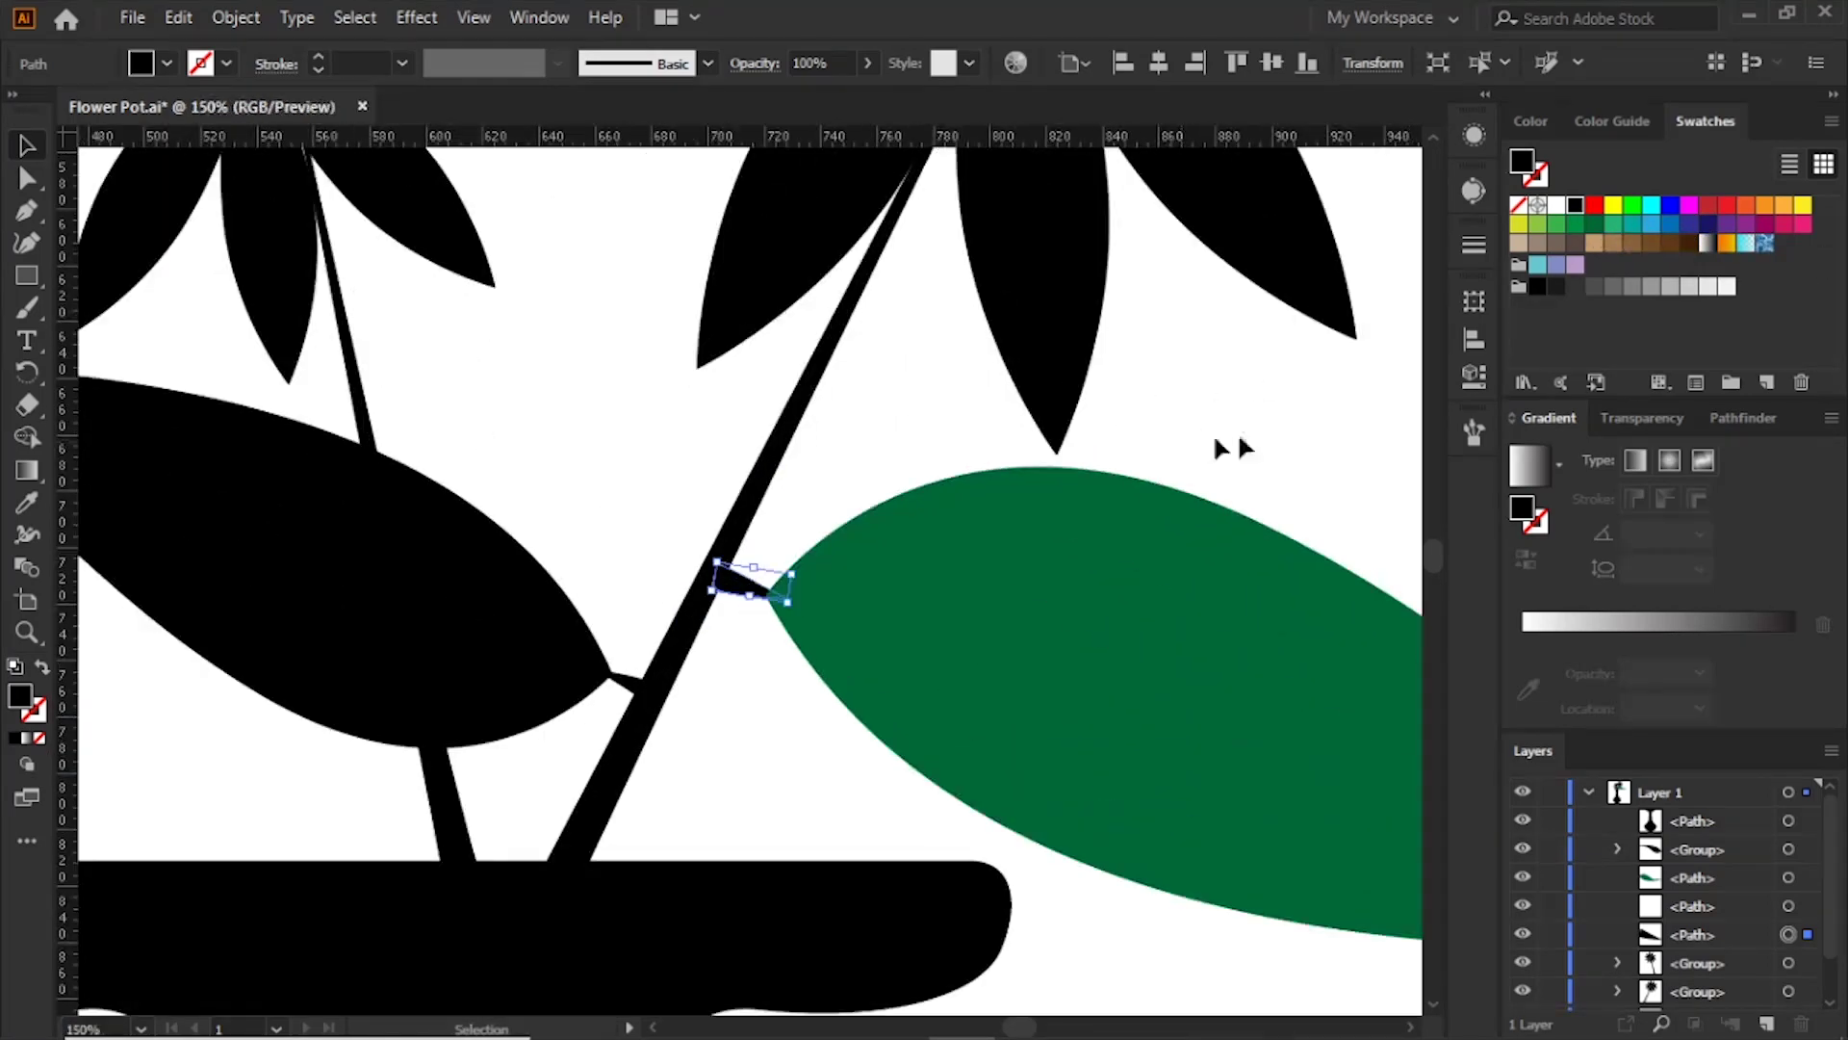
left_click(1690, 244)
key("ctrl+minus")
key("ctrl+minus")
Step: Ungroup the black left leaf and fill it dark green
left_click(682, 699)
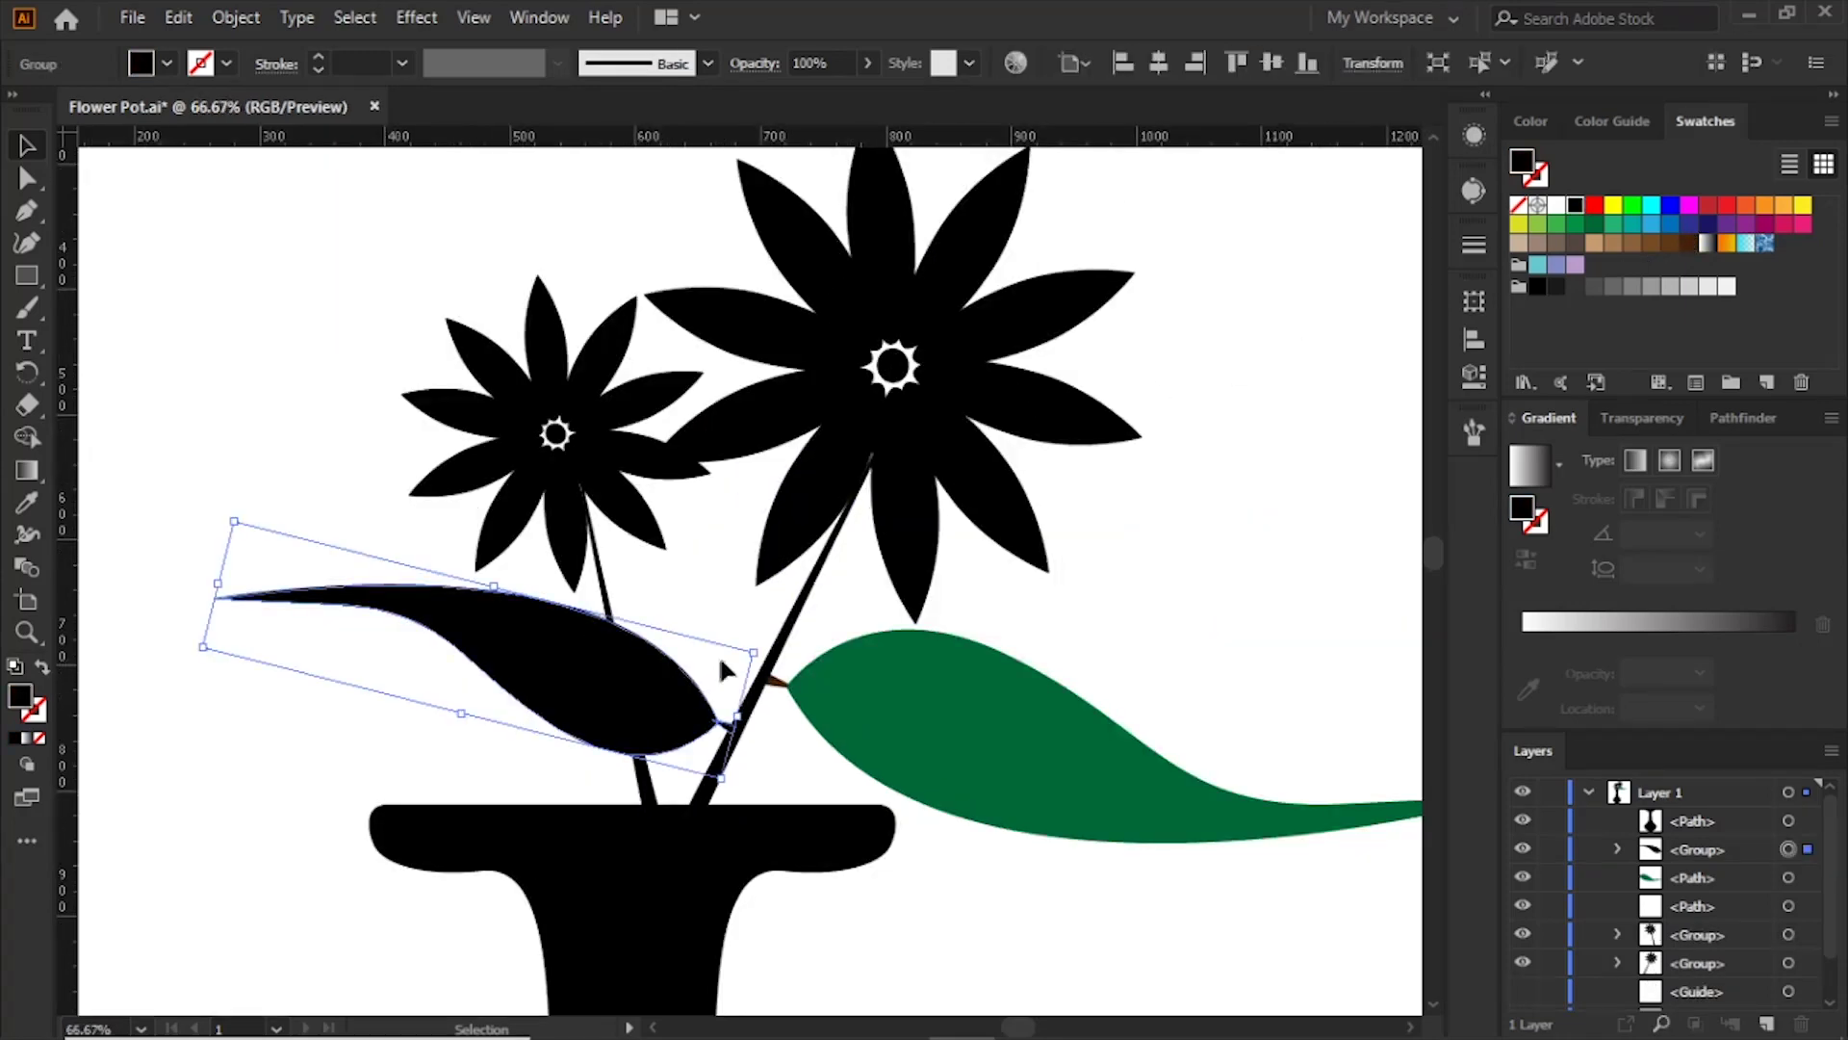
left_click(243, 23)
left_click(385, 176)
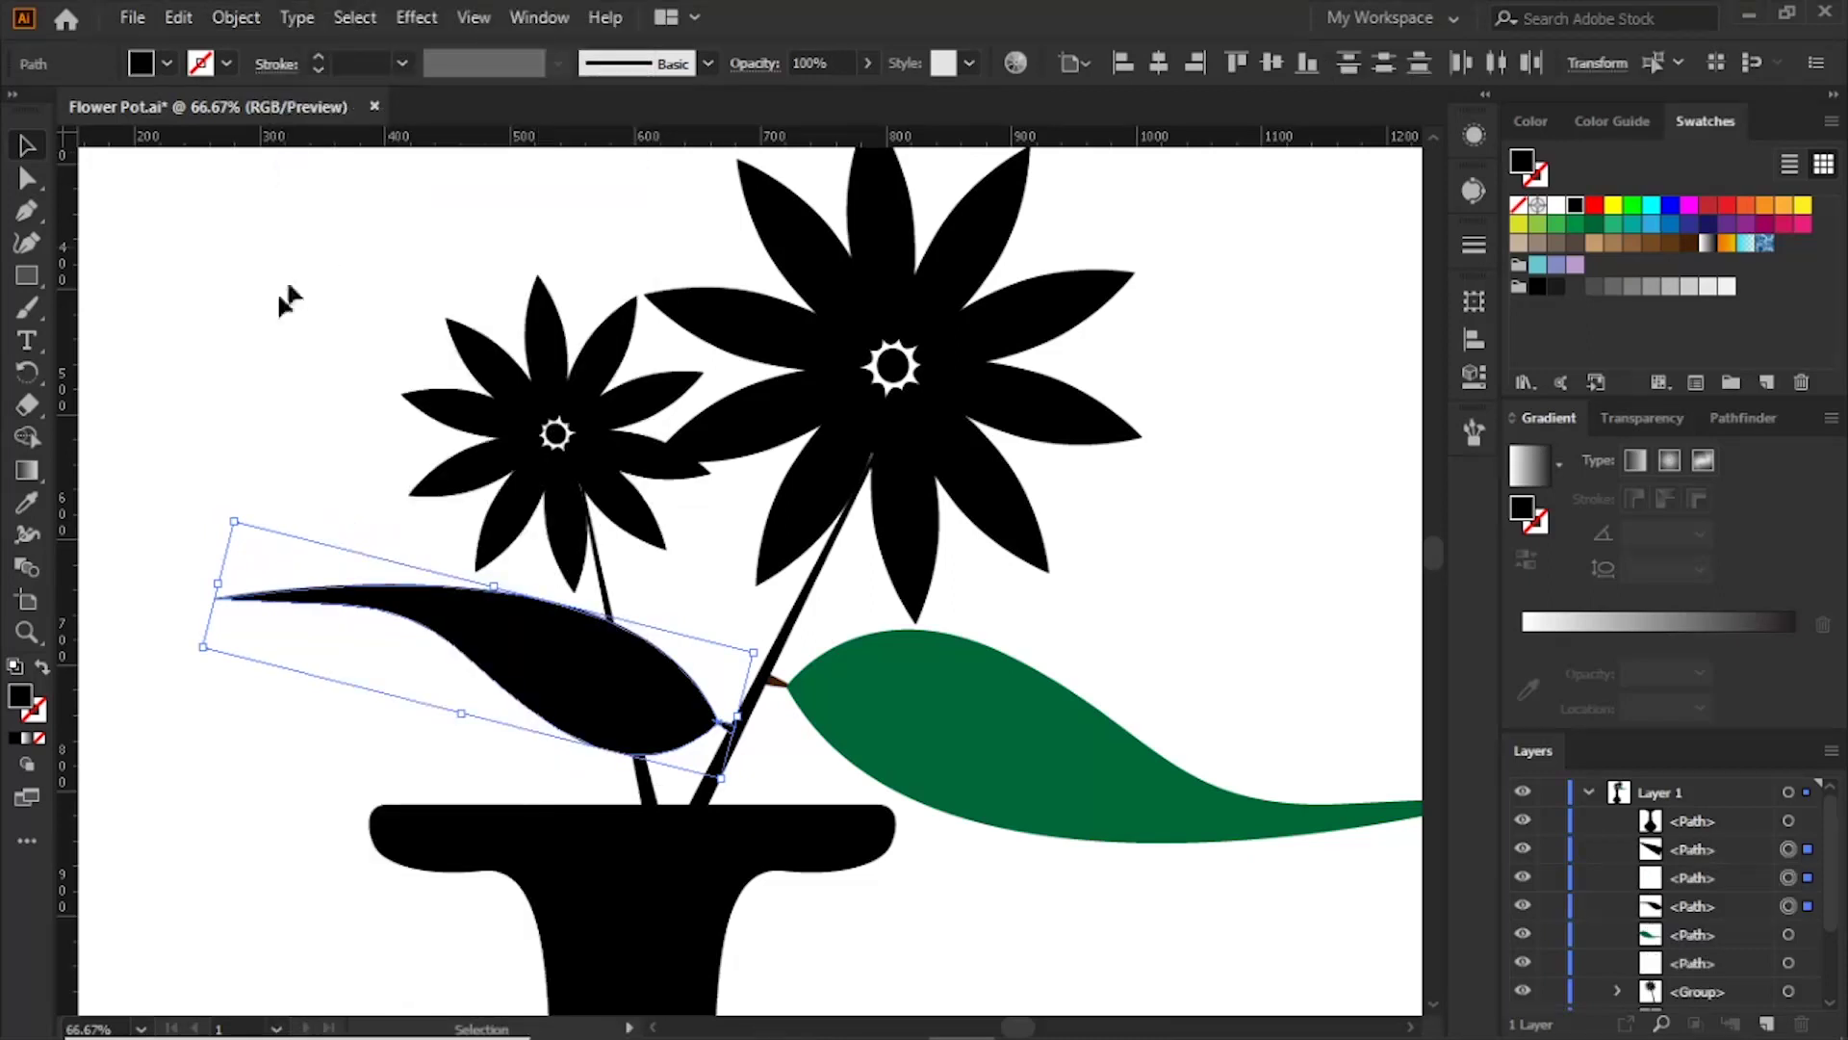
left_click(332, 433)
left_click(587, 685)
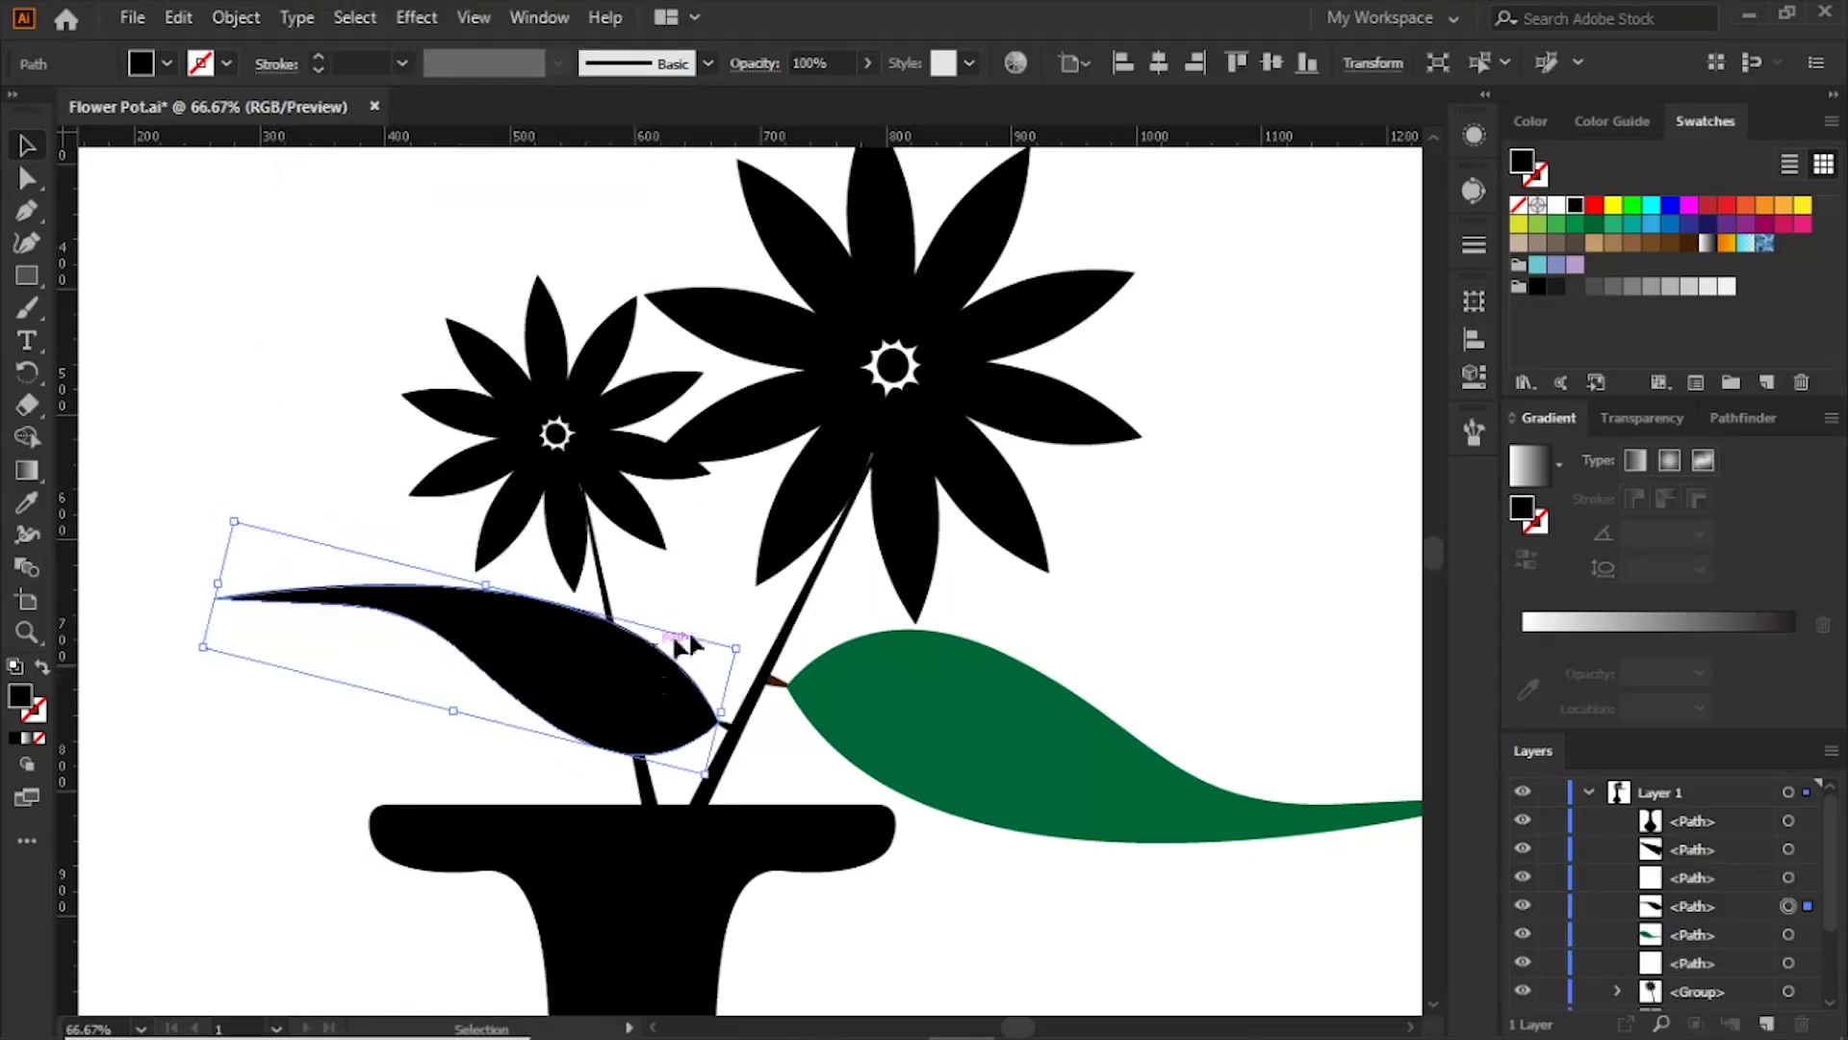
left_click(1595, 226)
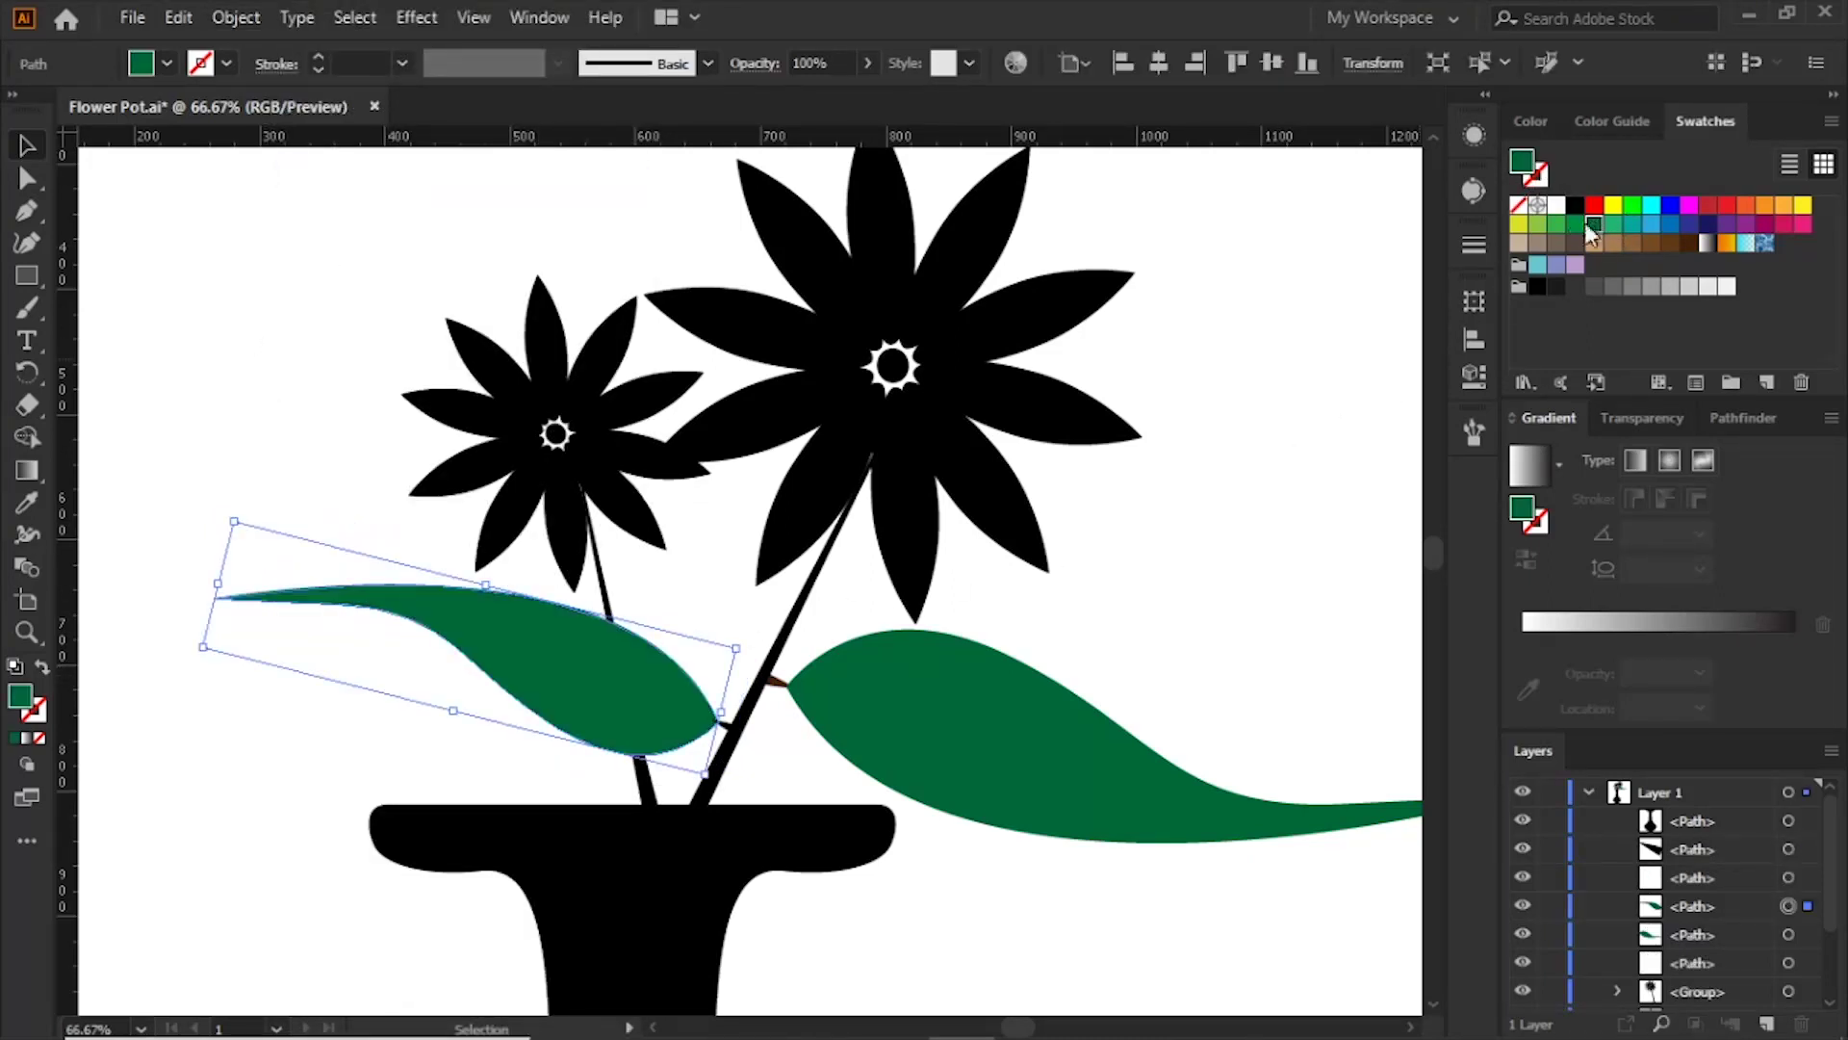
left_click(1107, 595)
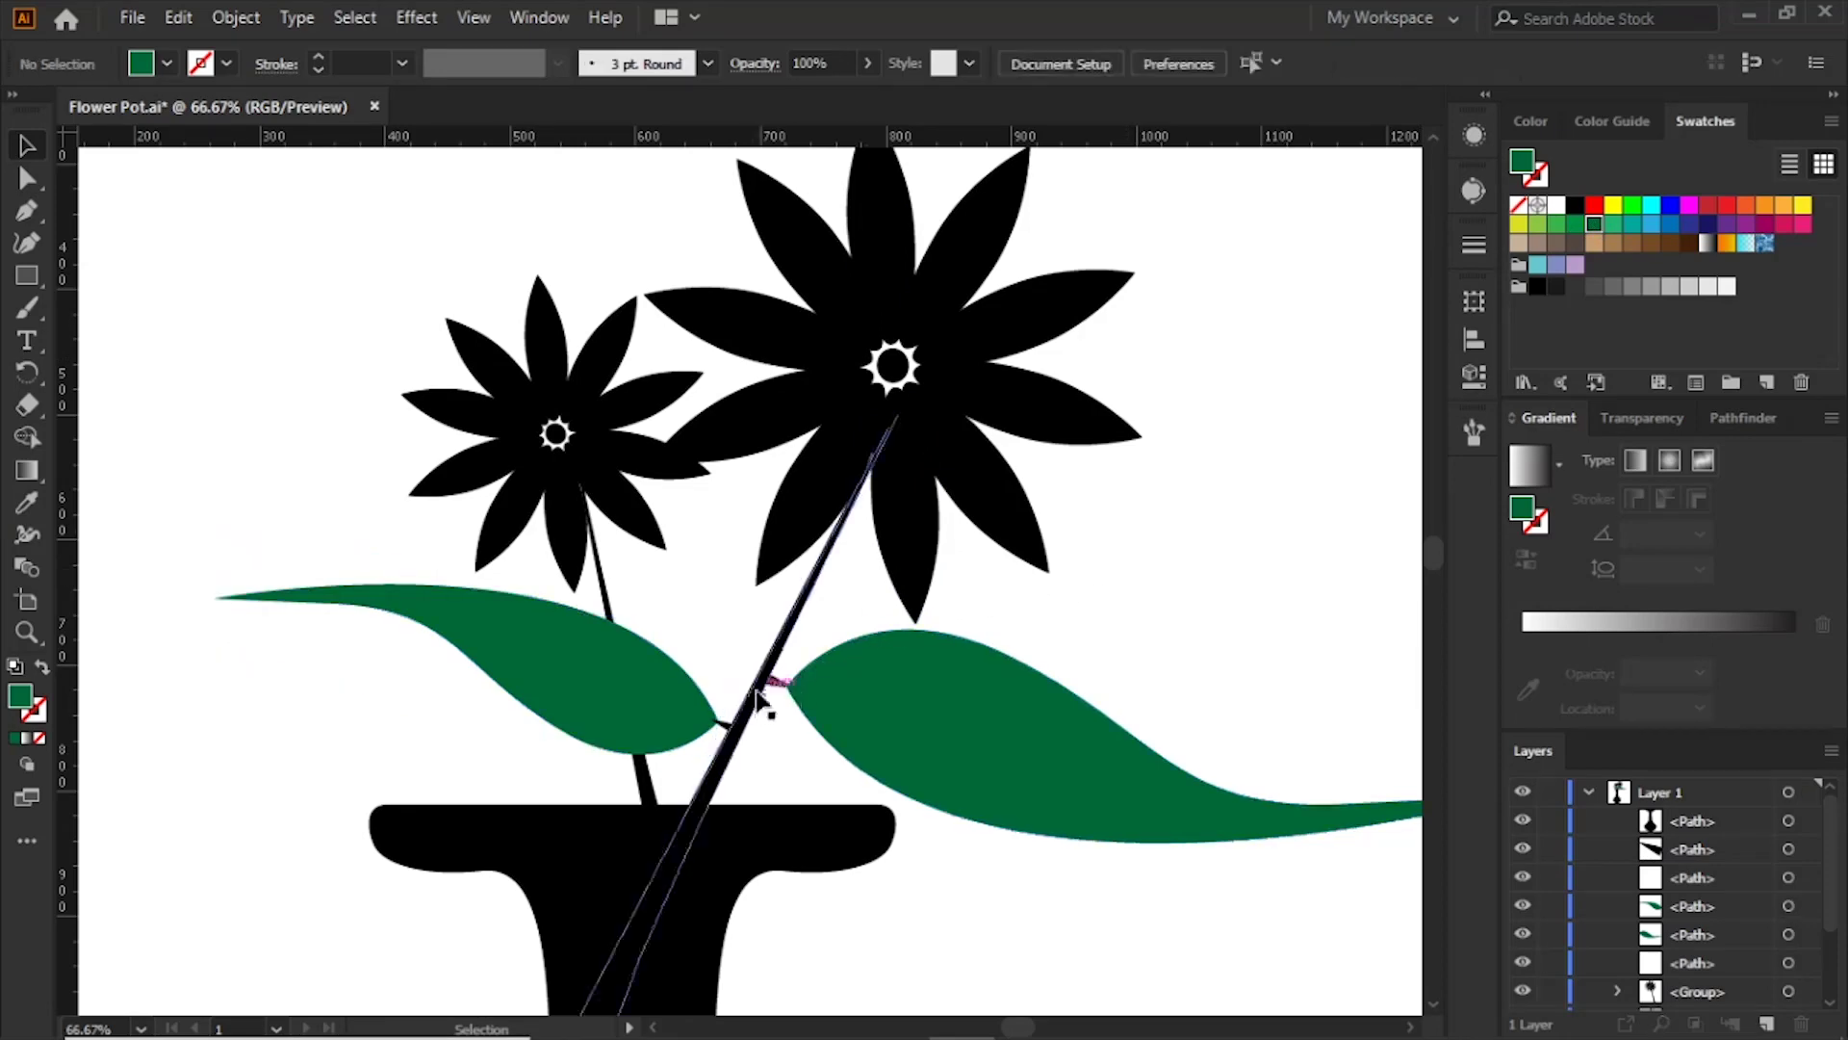
left_click(733, 731)
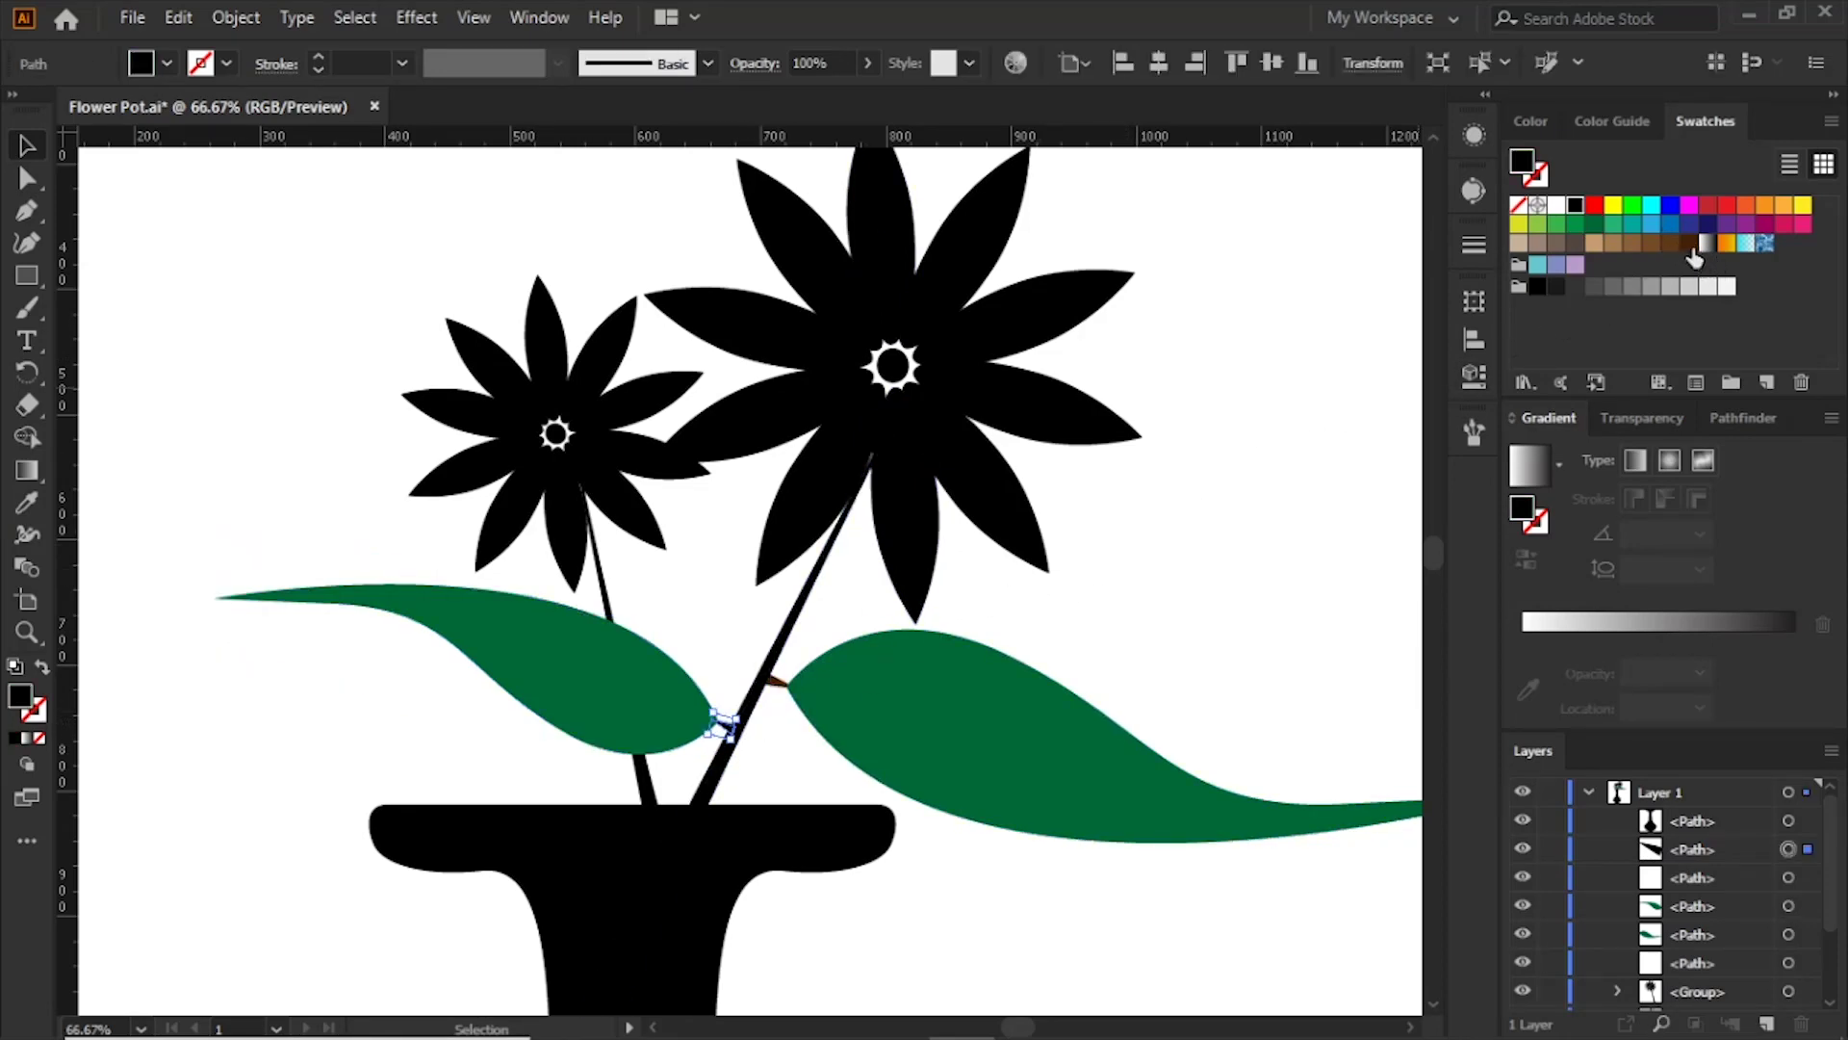
left_click(1400, 313)
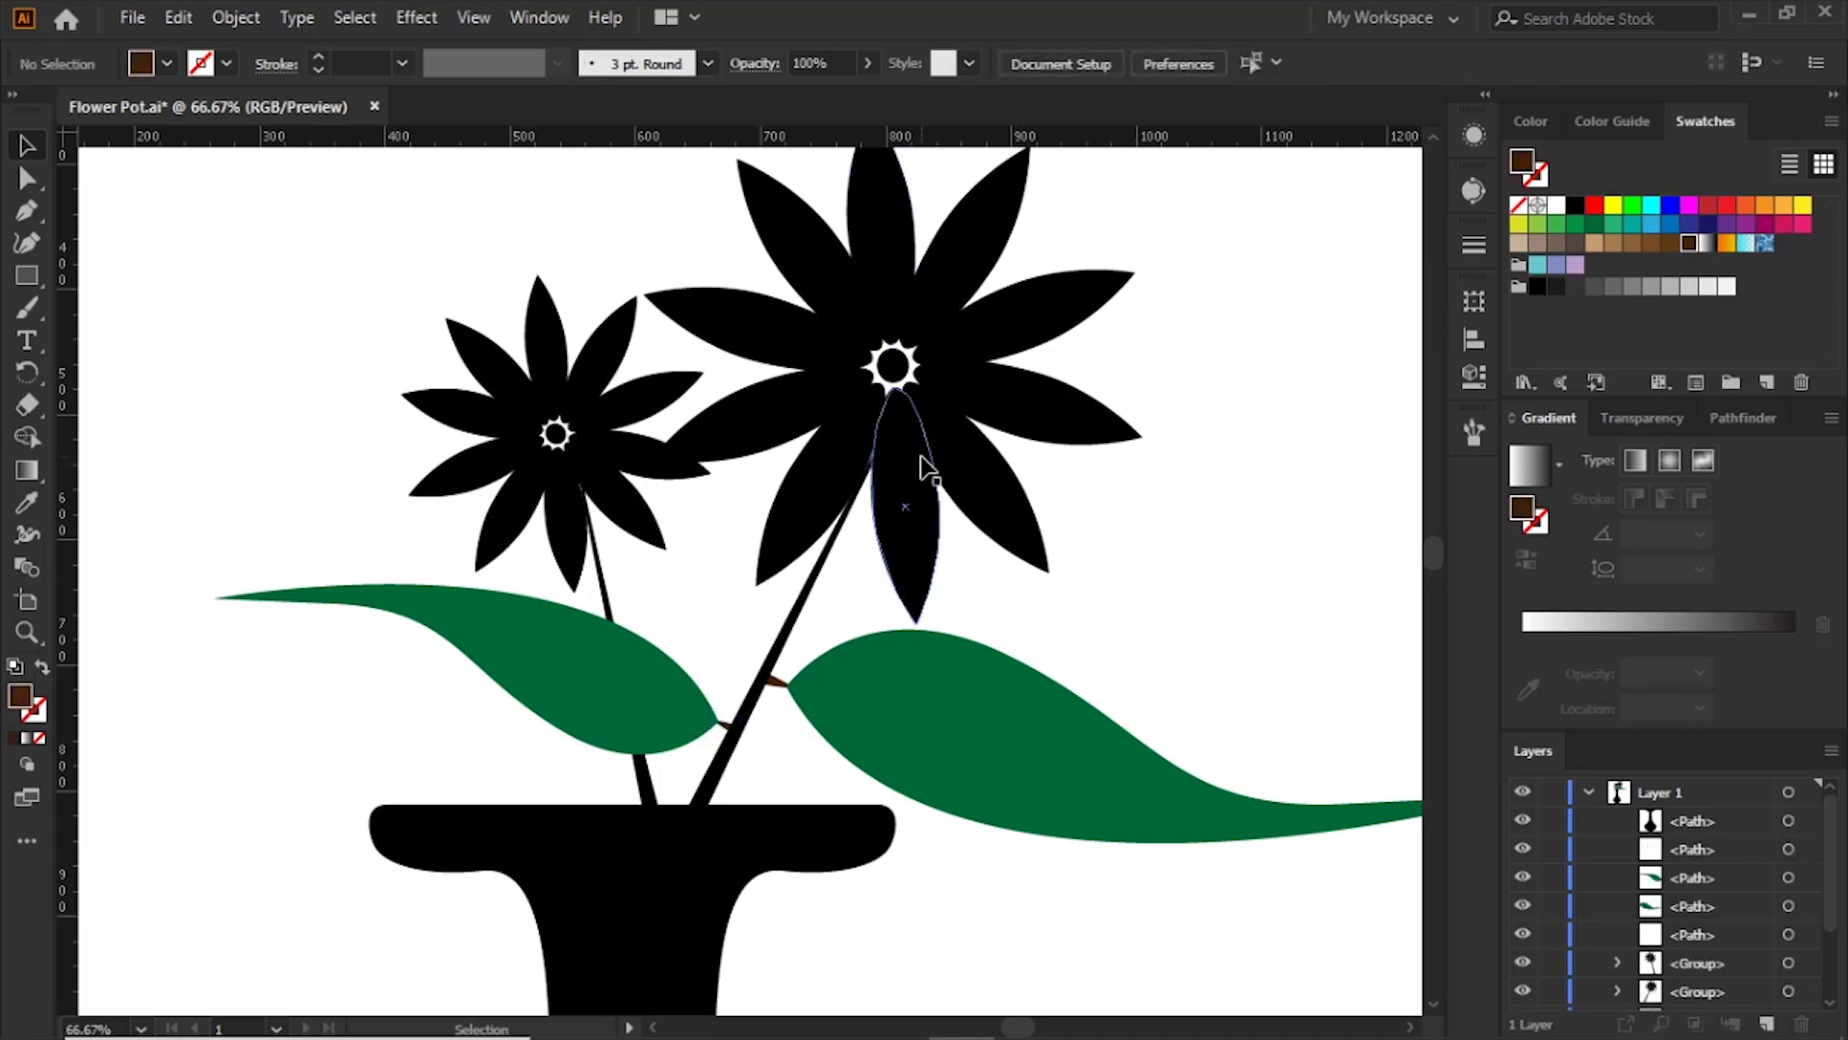
Step: Ungroup the large flower and fill its petals yellow
left_click(932, 460)
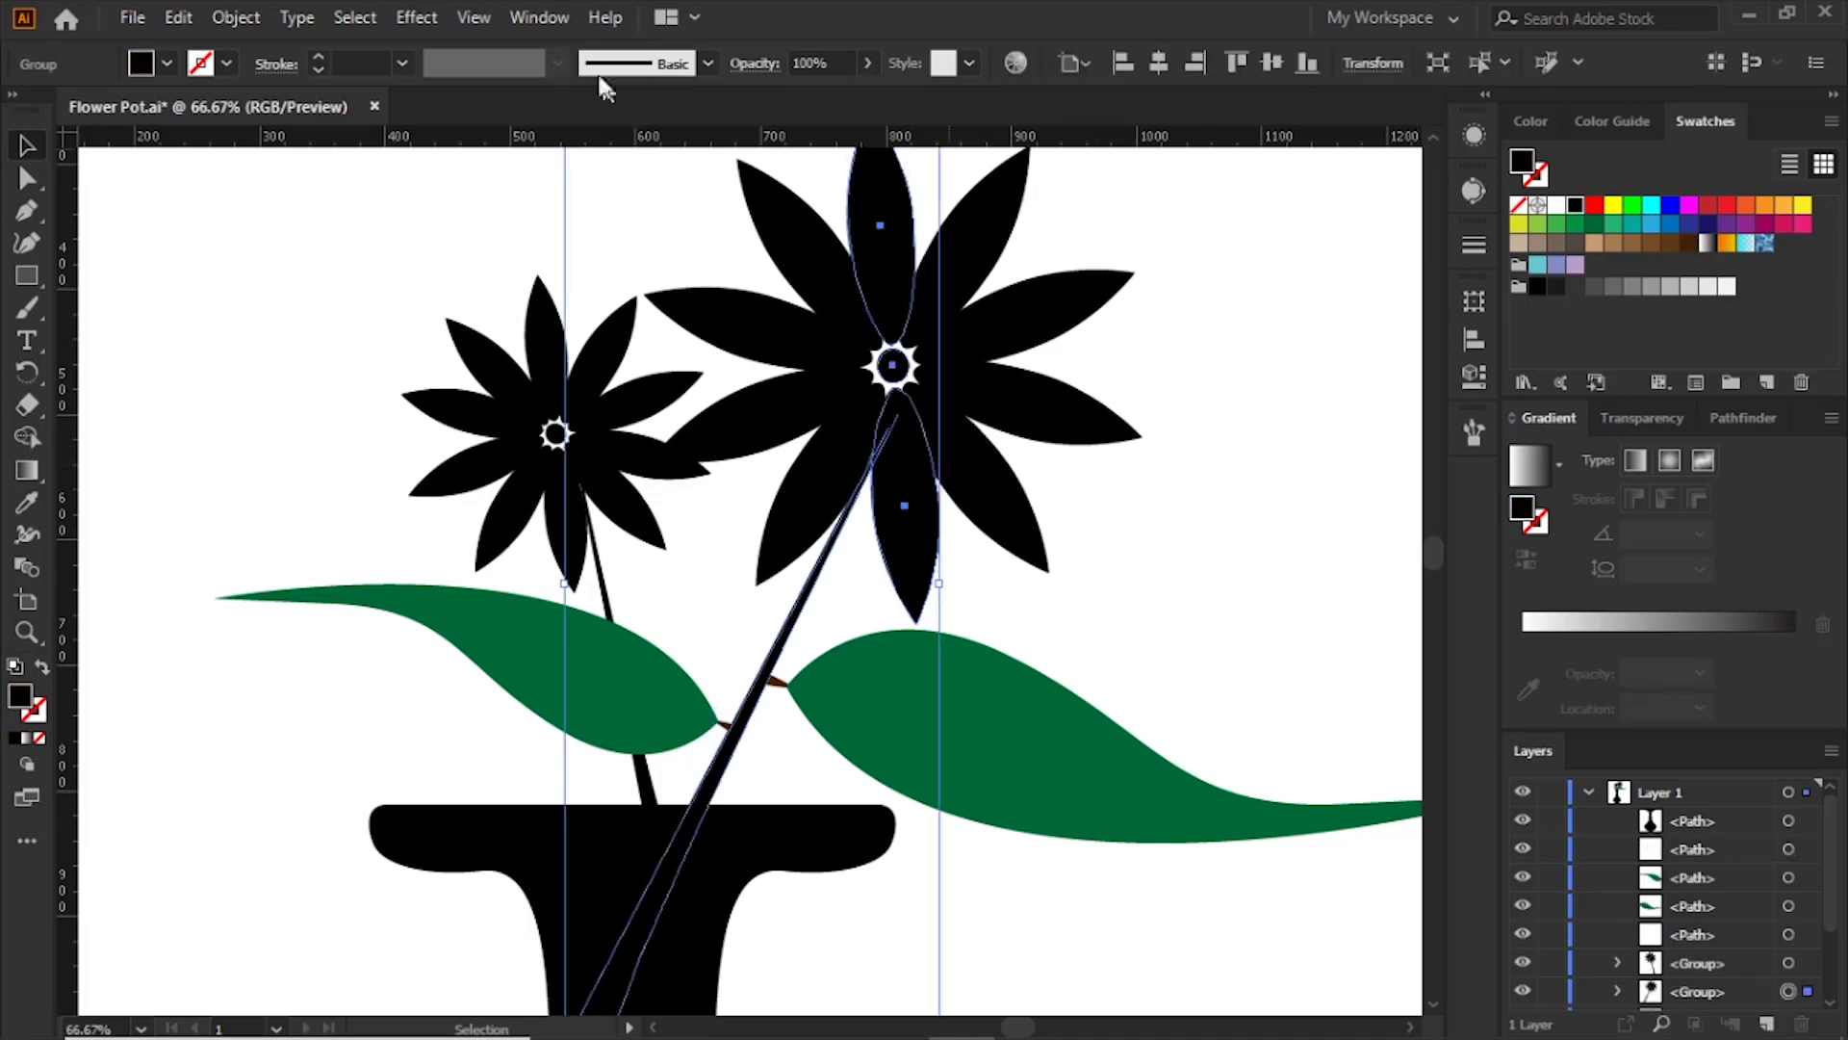
left_click(234, 19)
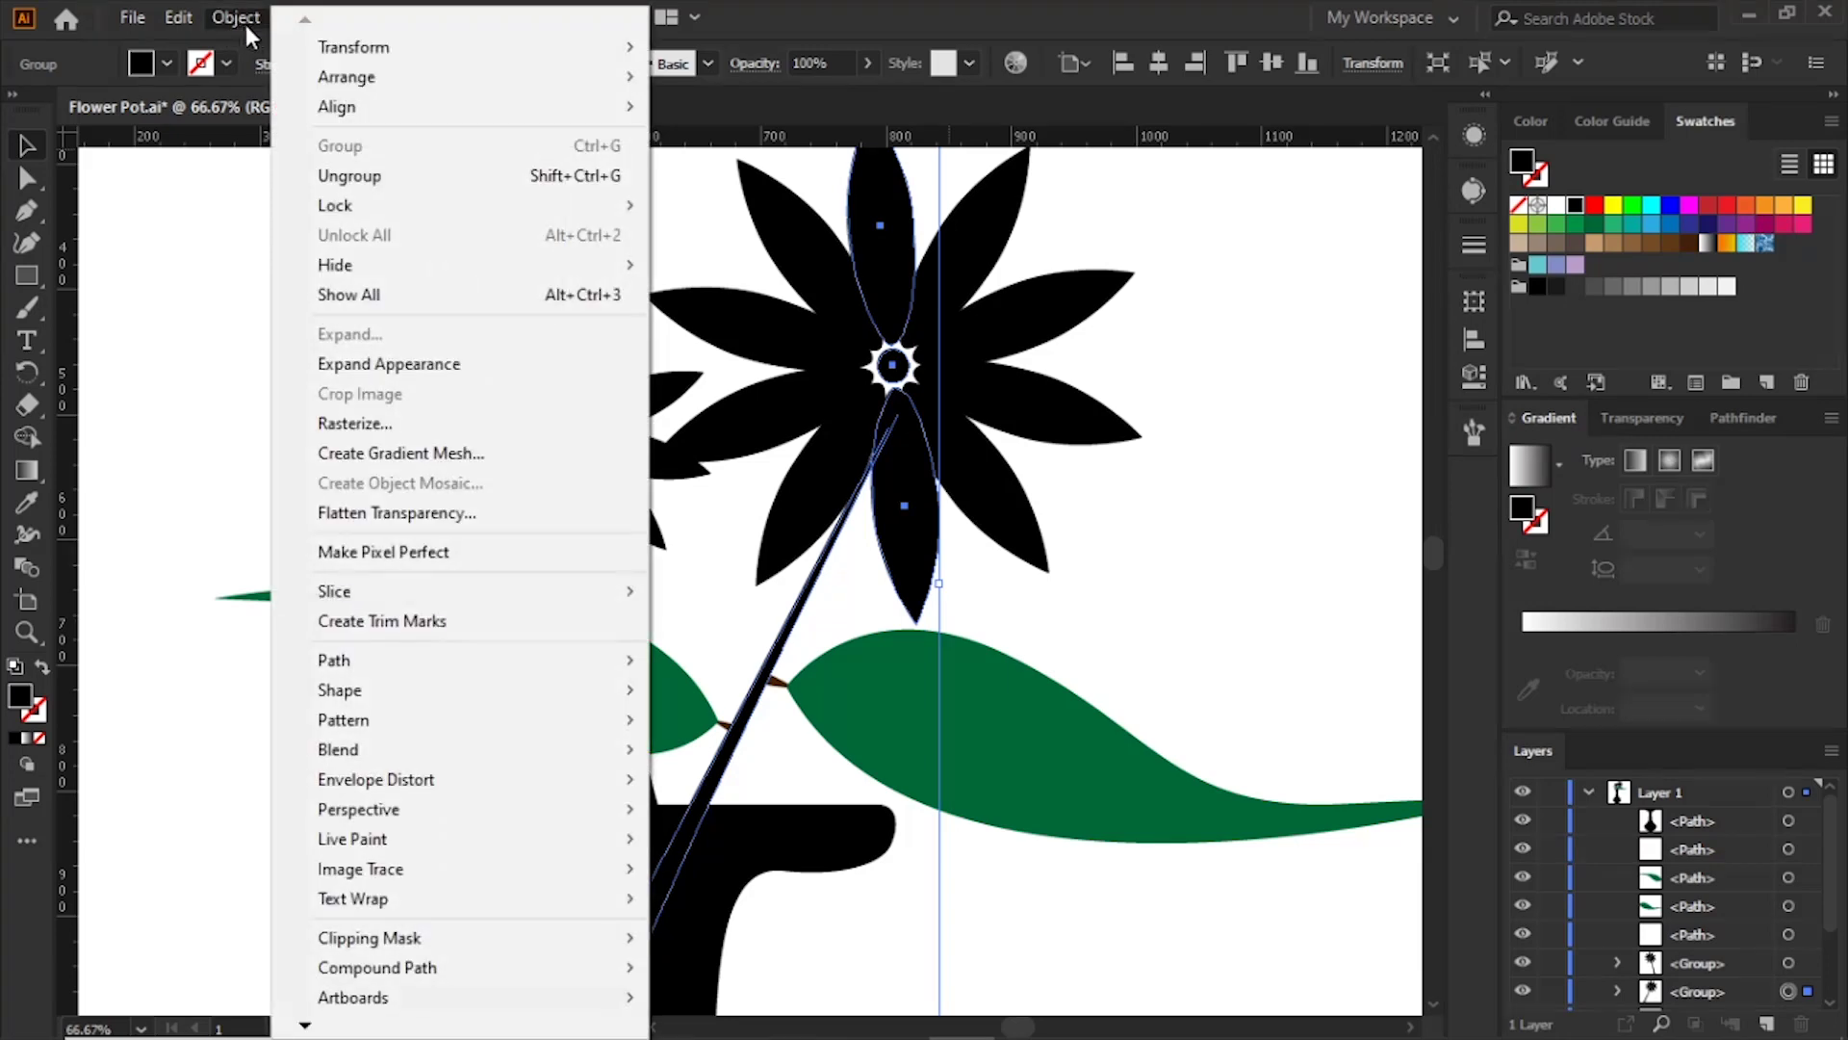
left_click(397, 176)
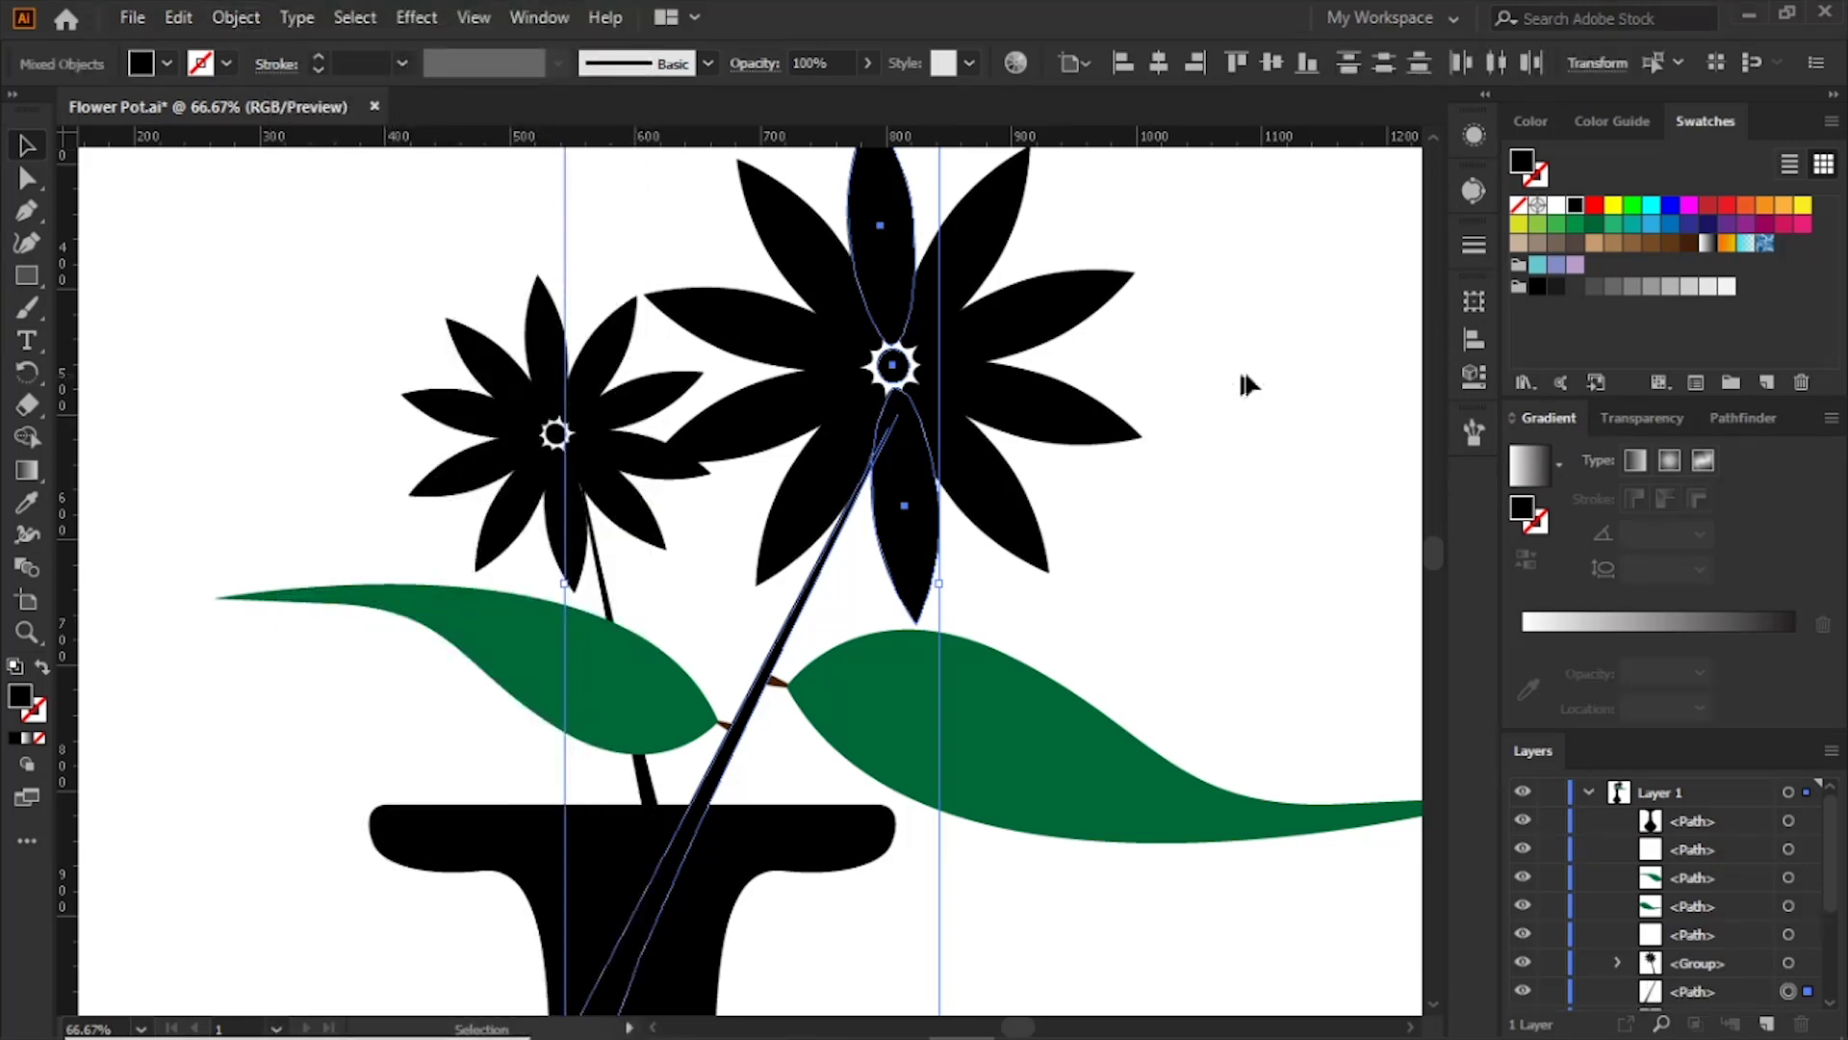
left_click(912, 327)
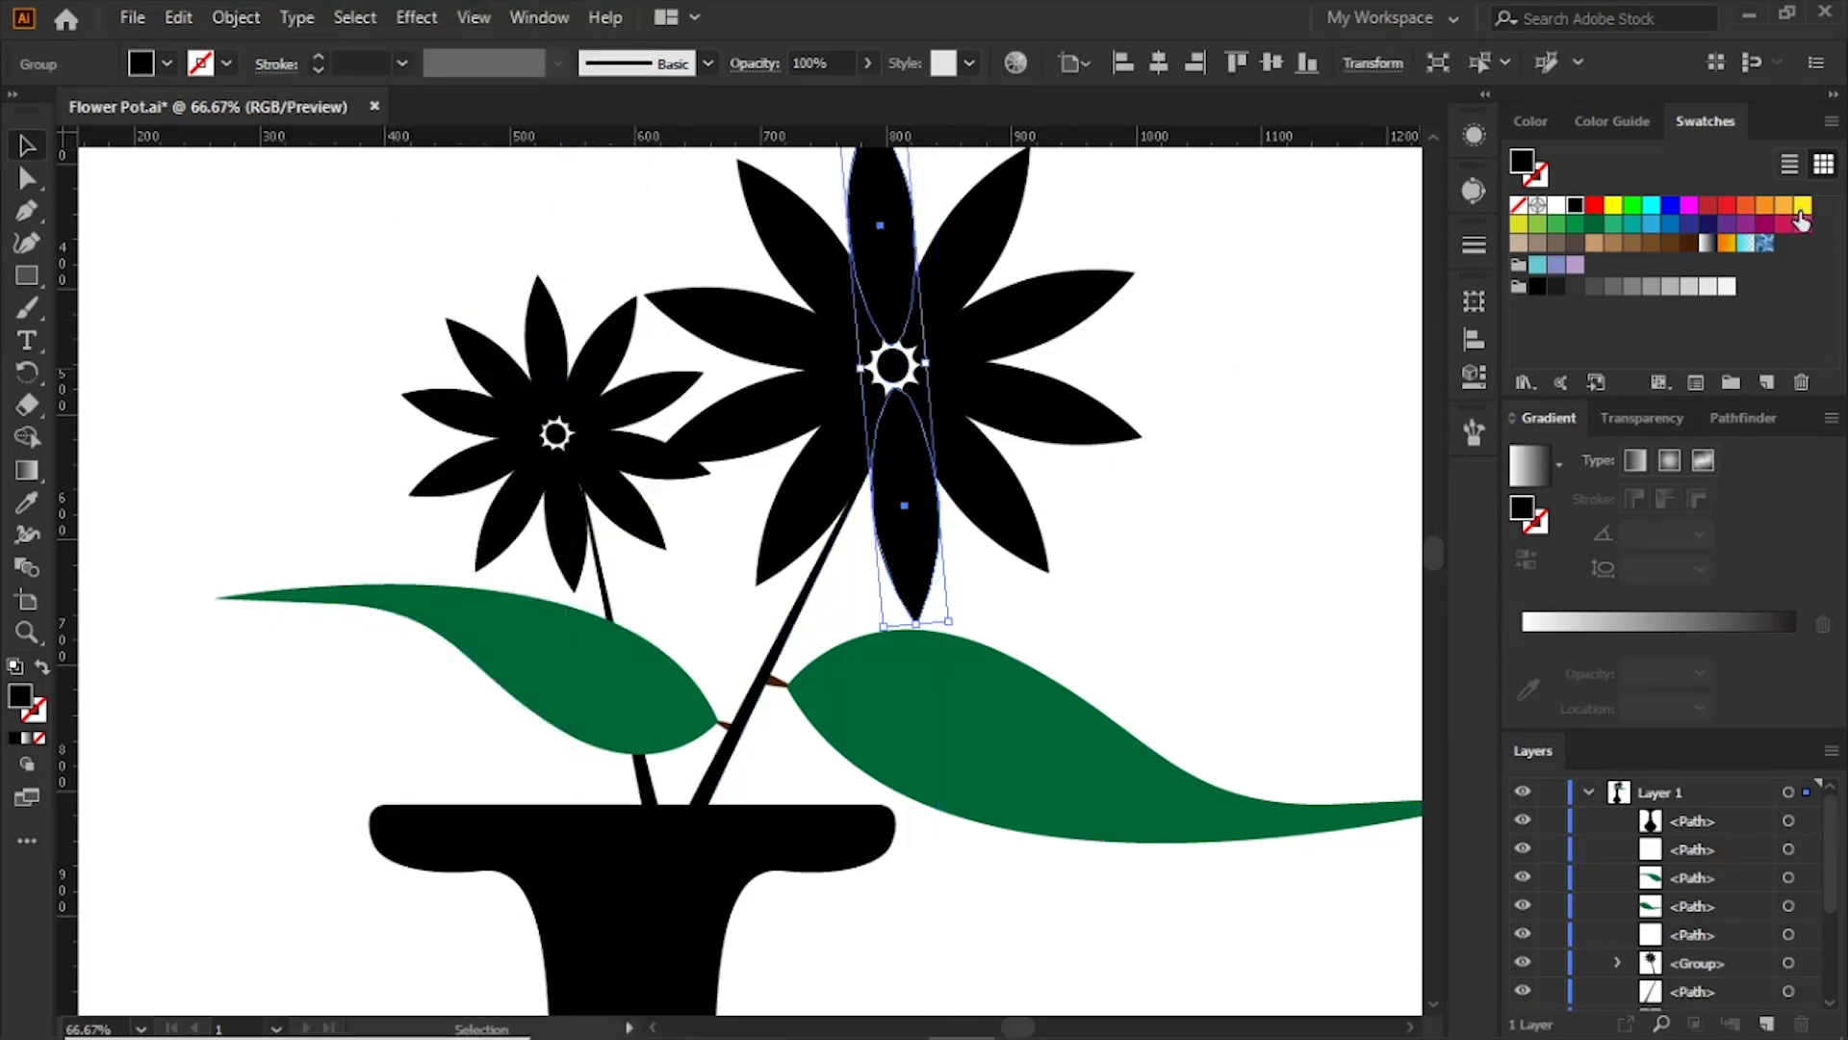
left_click(1803, 207)
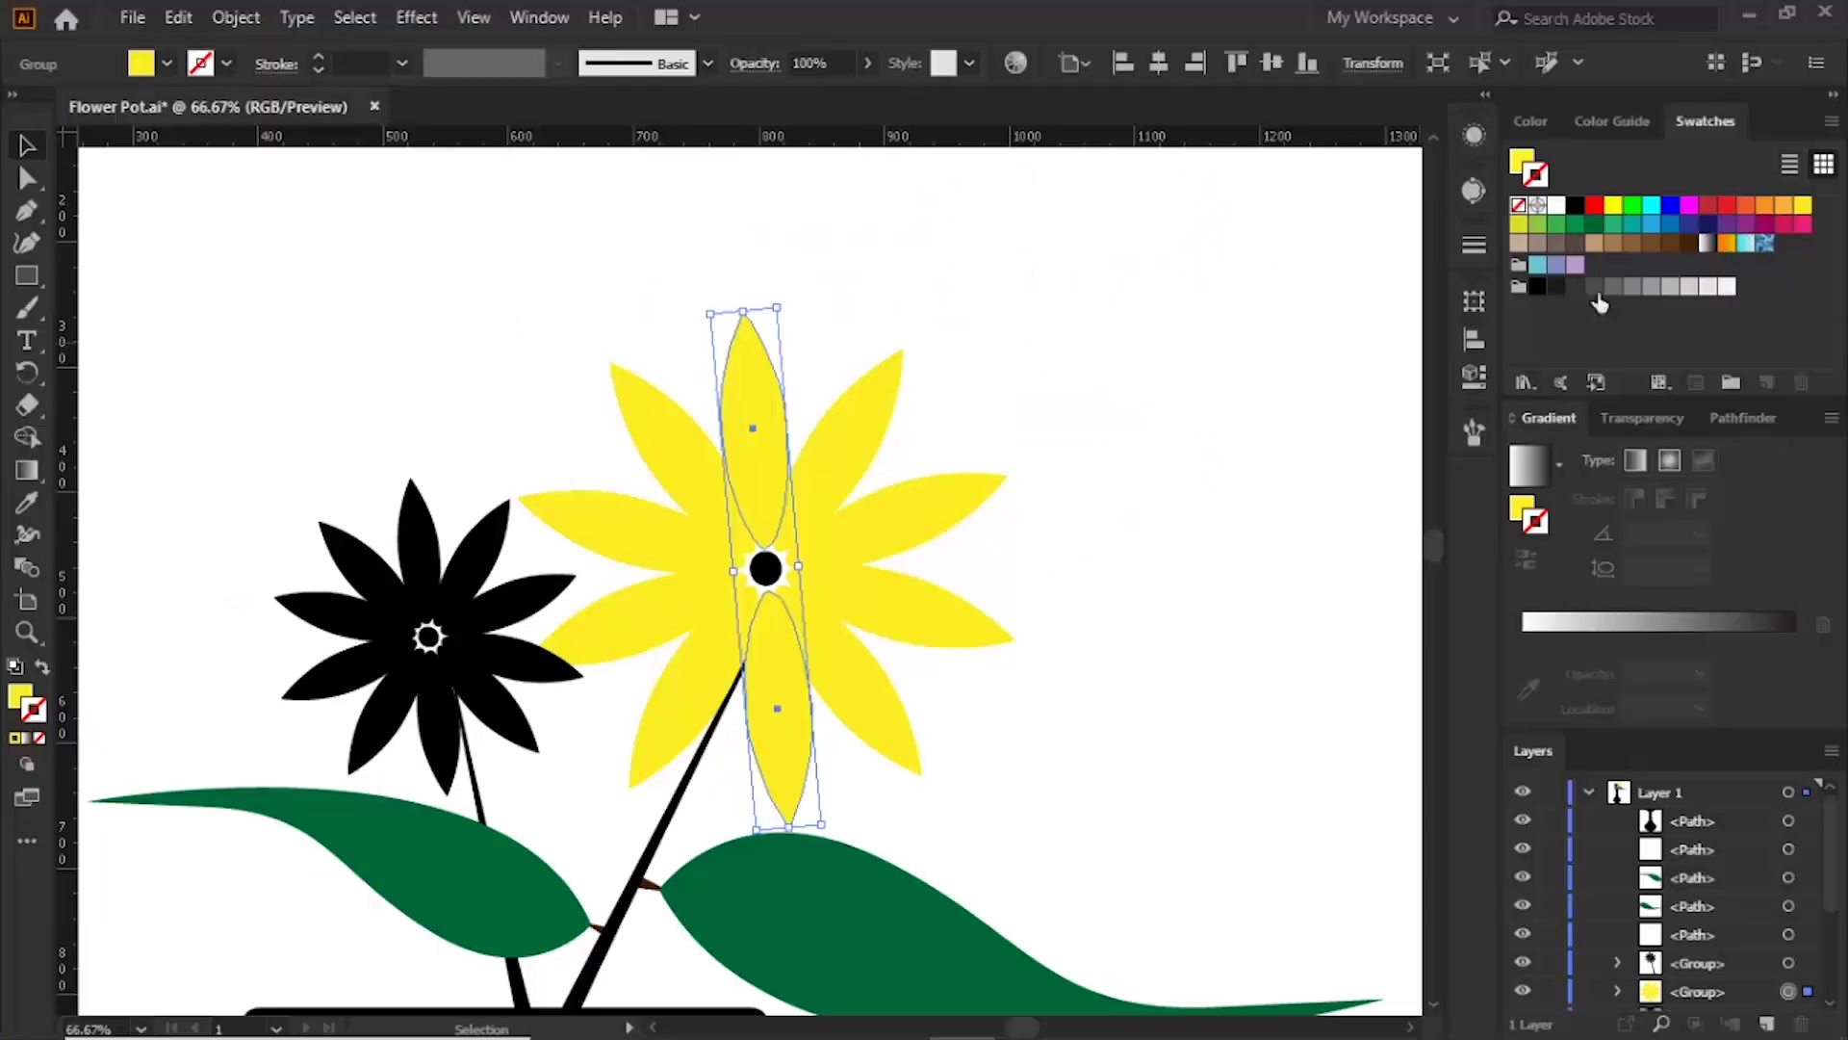
Step: Give the petals a dark grey outline at 1 pt stroke weight
left_click(1574, 291)
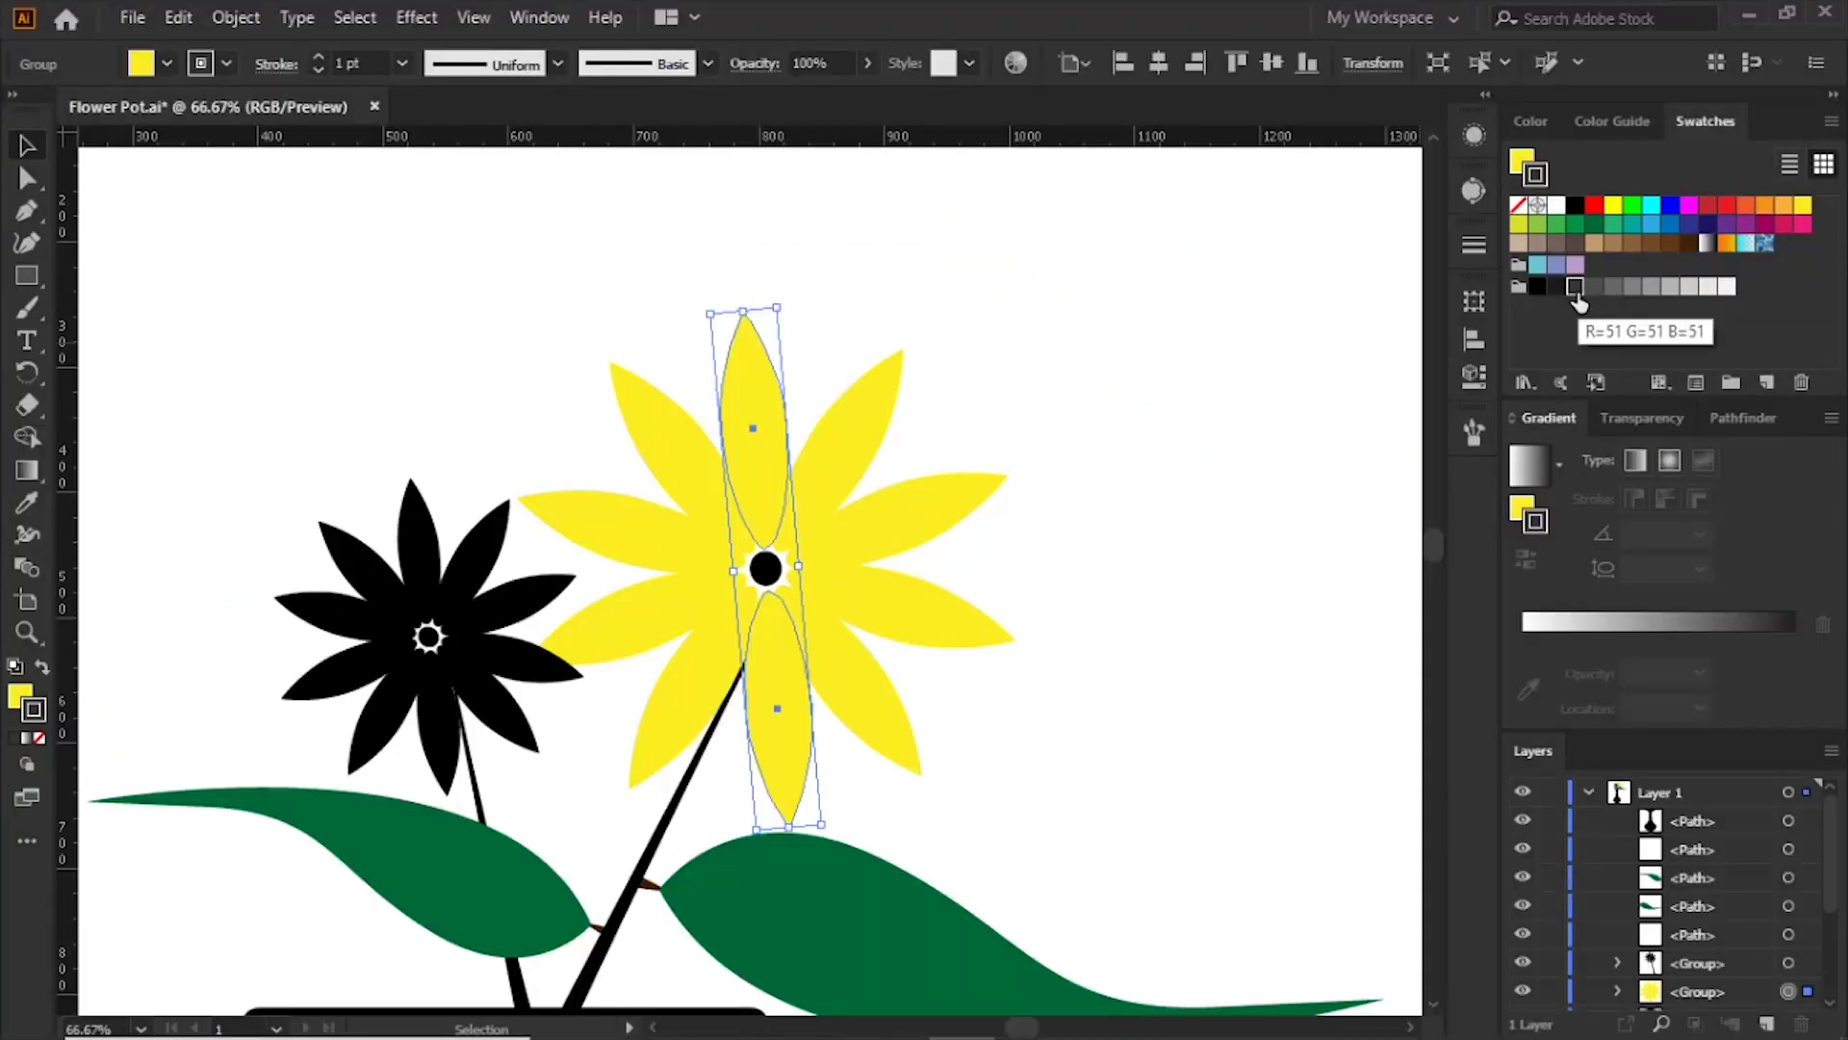
left_click(1577, 295)
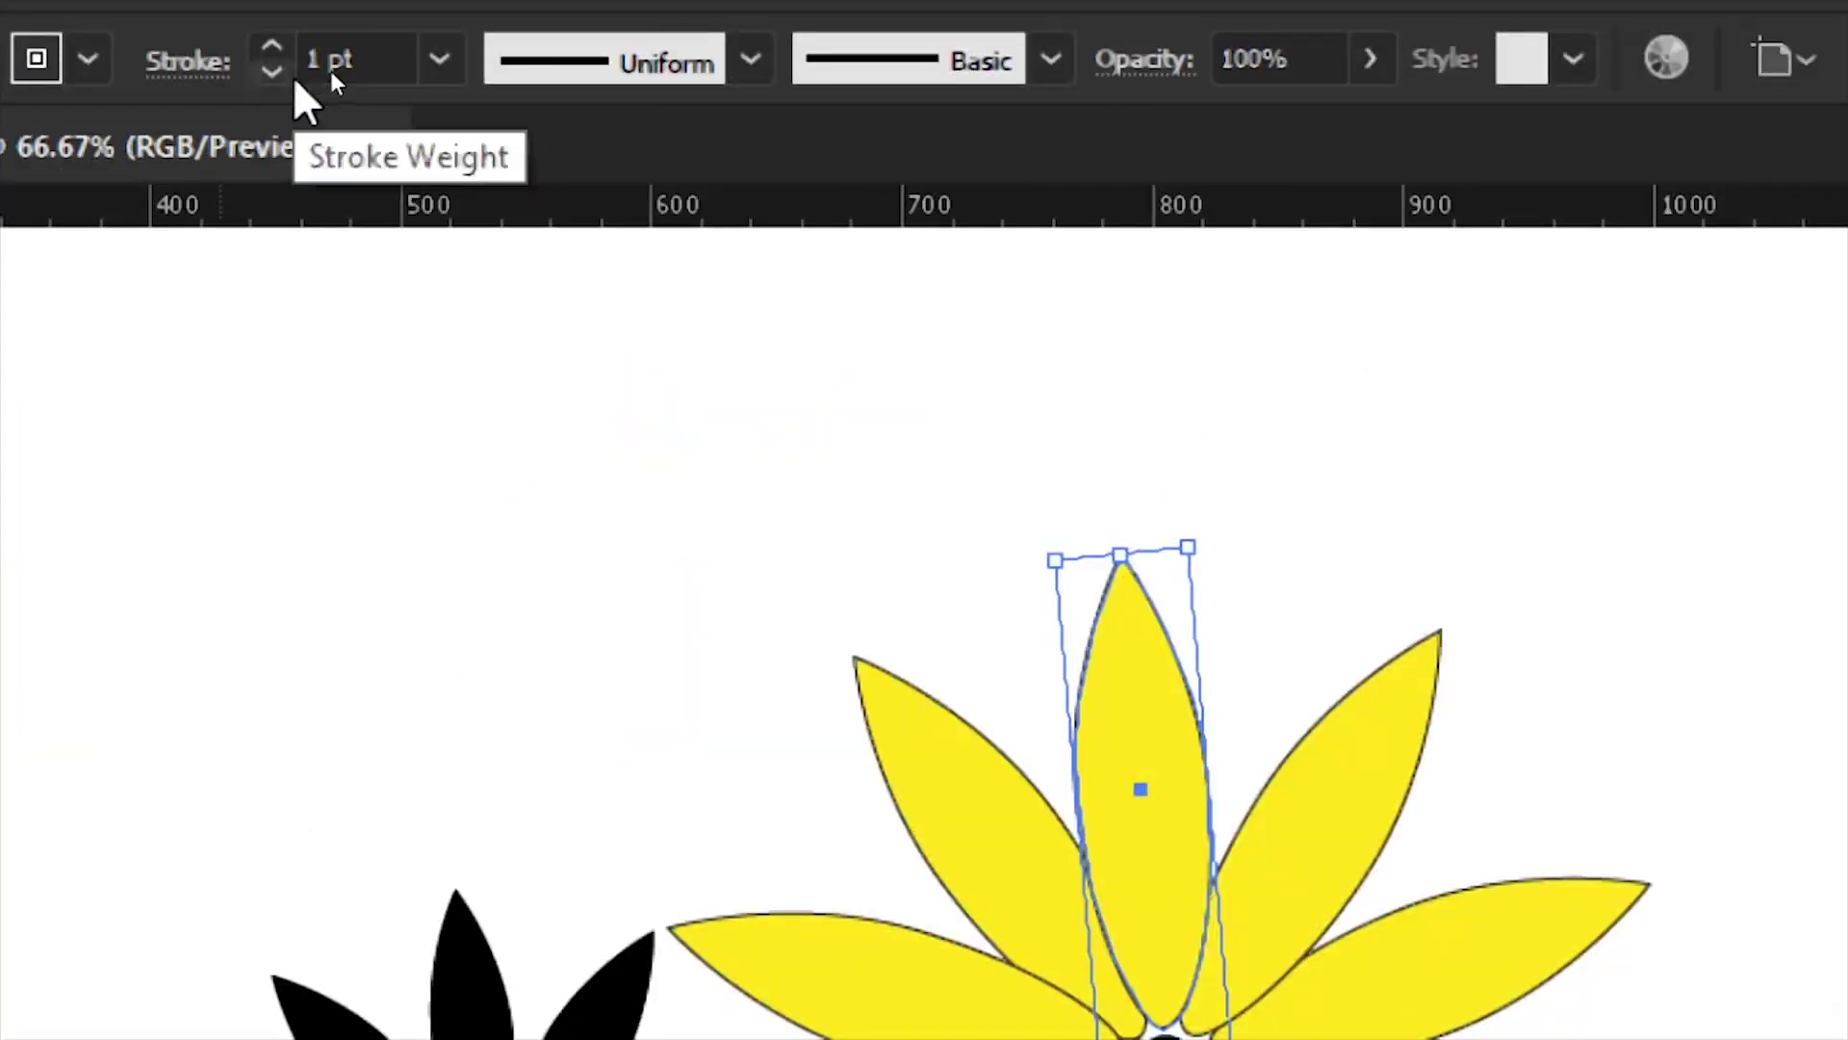
left_click_drag(363, 60, 303, 63)
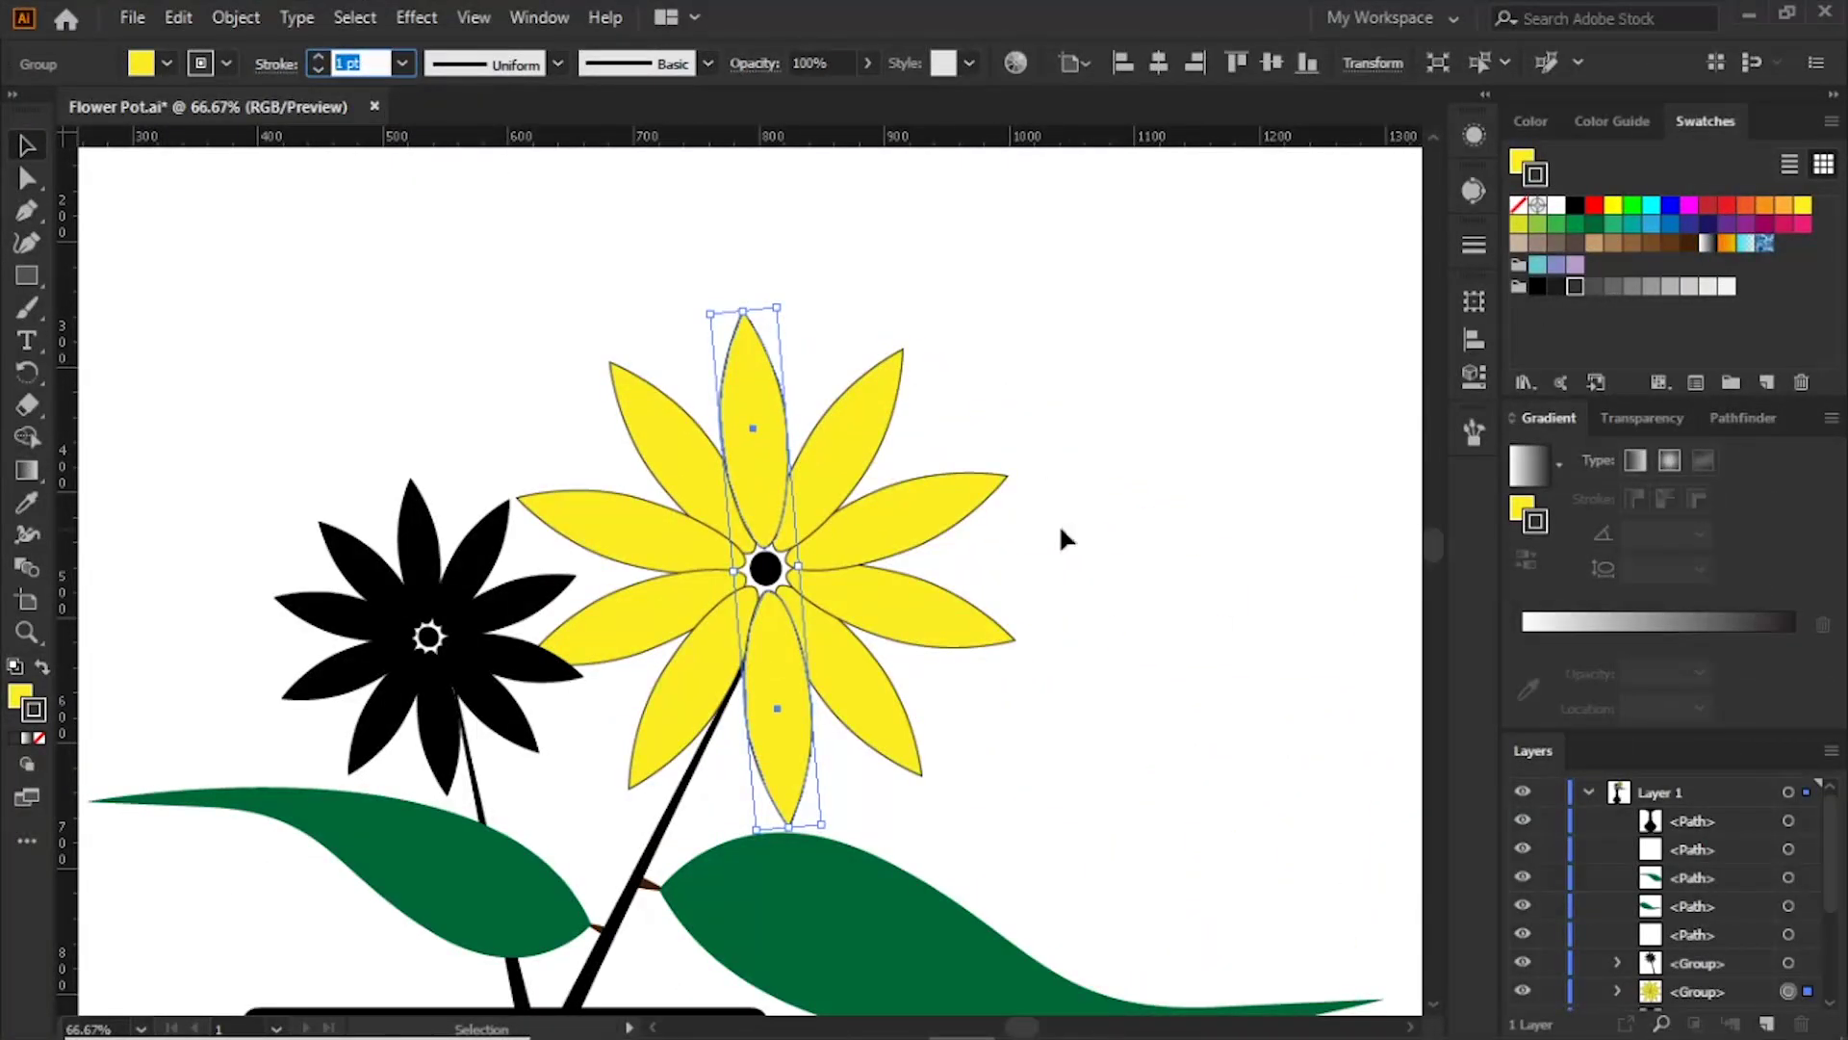
left_click(1055, 545)
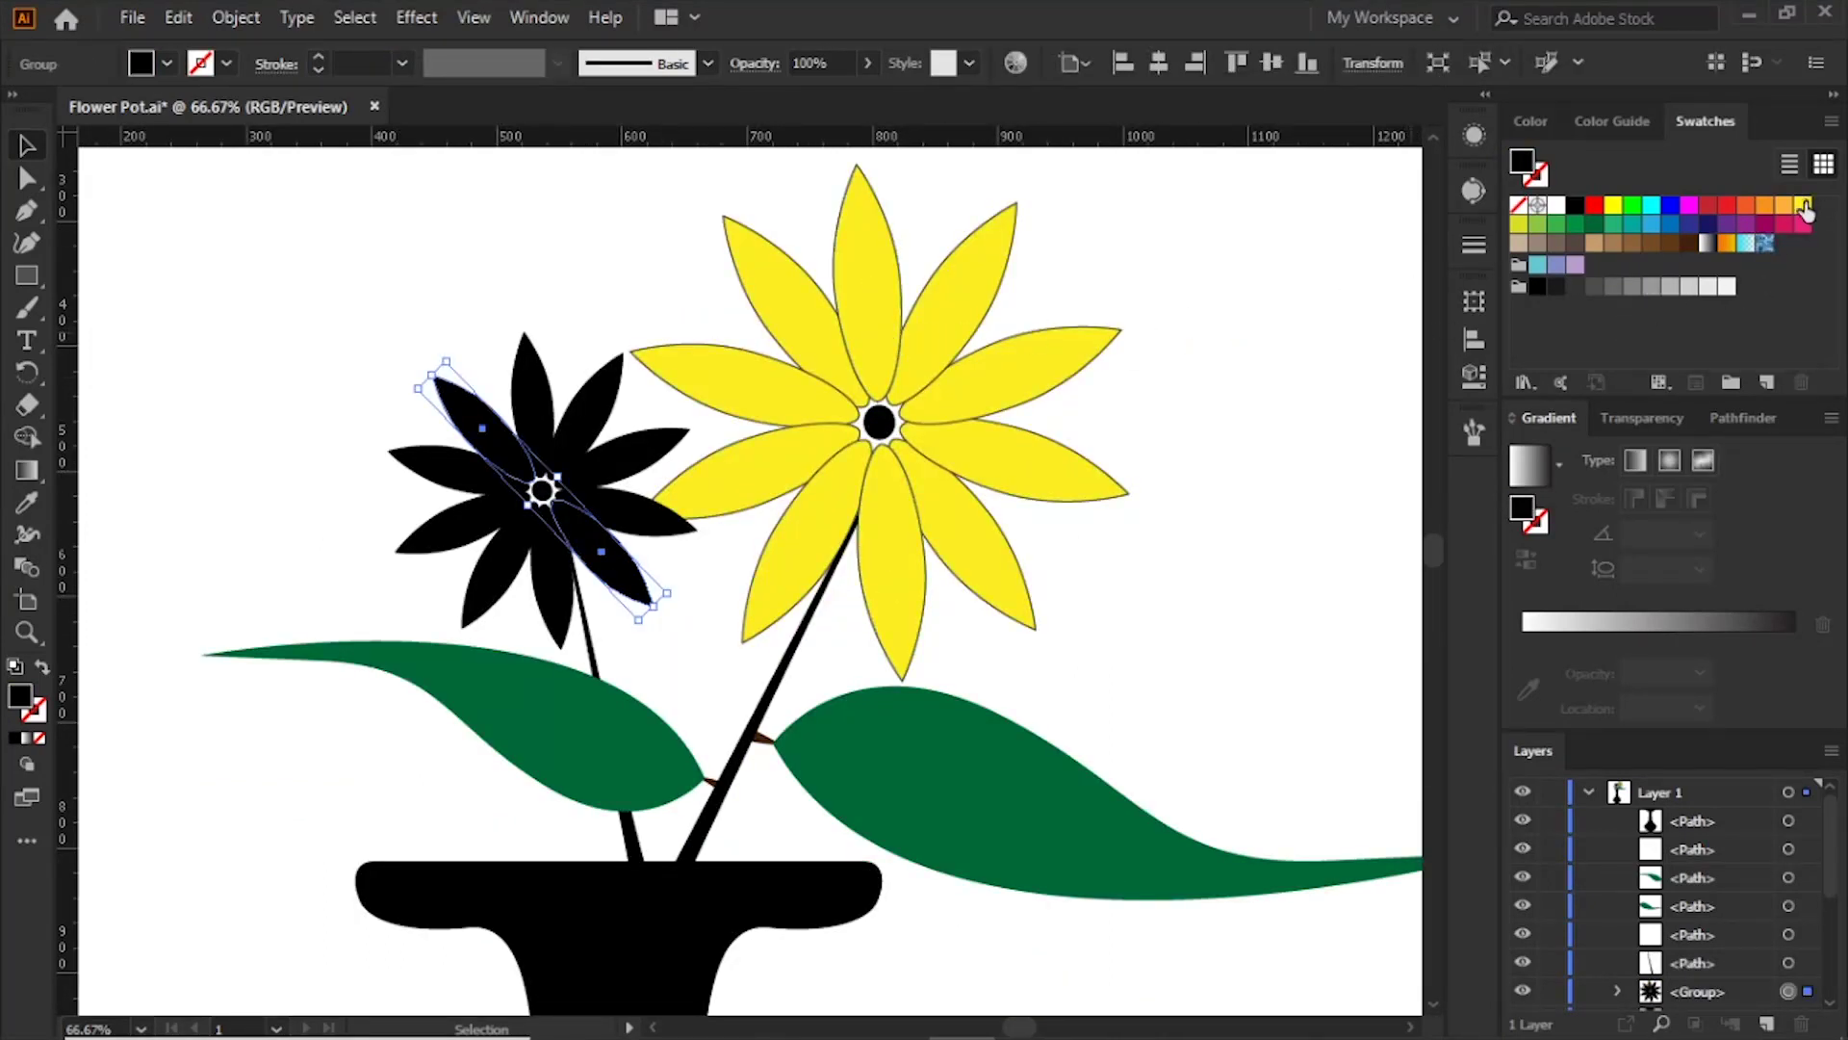
Step: Fill the small flower yellow and colour the large flower's stem dark brown
left_click(1802, 208)
key("F6")
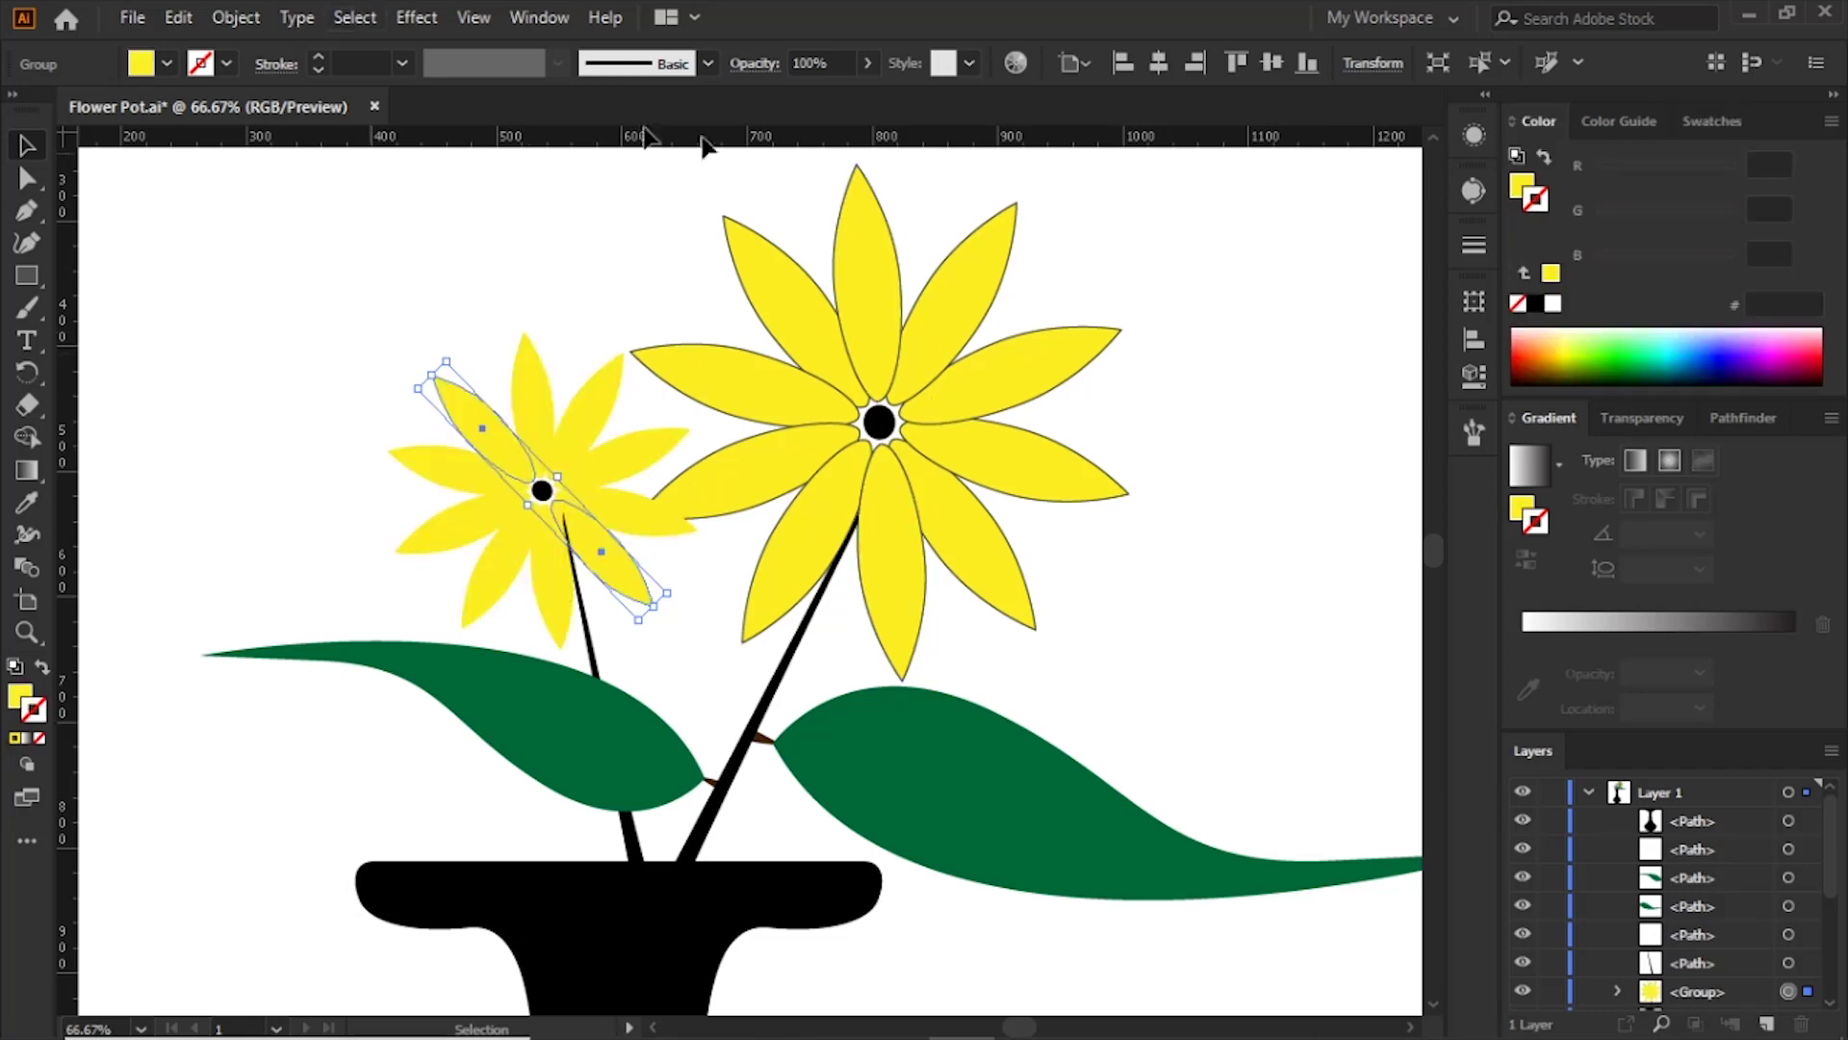
left_click(1712, 122)
left_click(1224, 452)
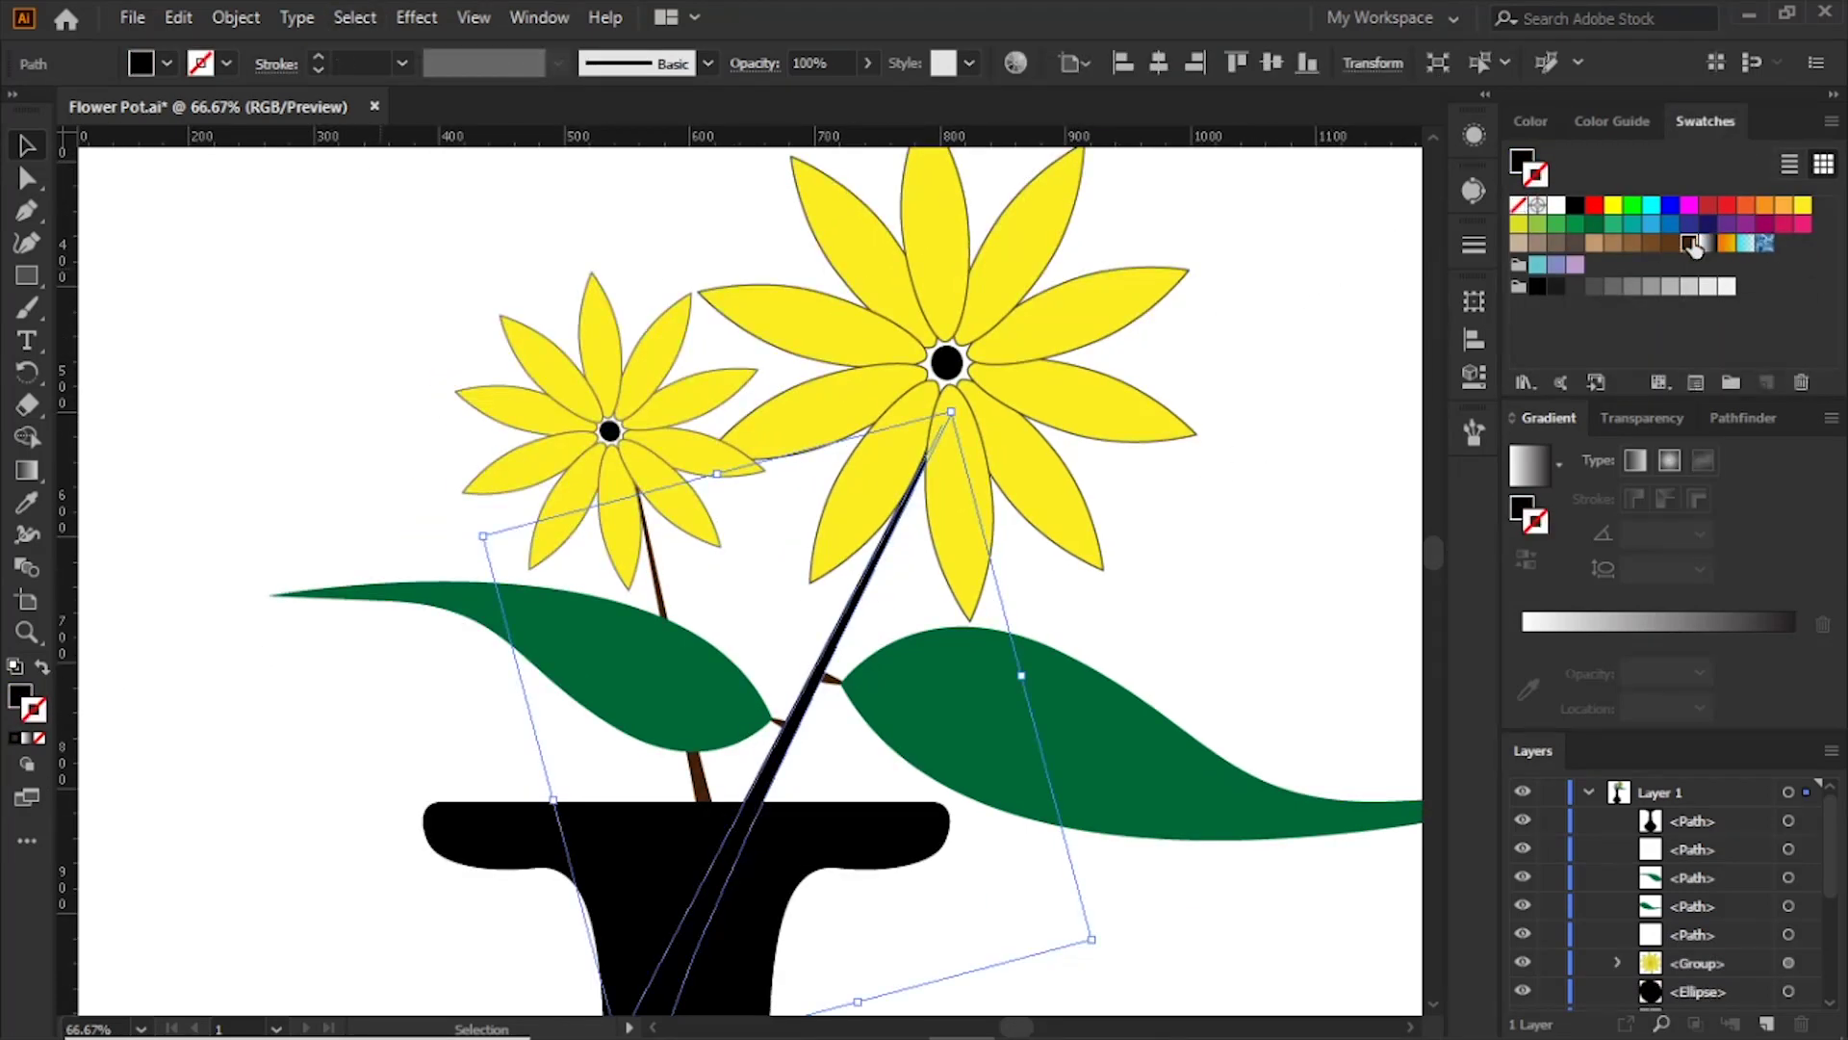
left_click(1689, 243)
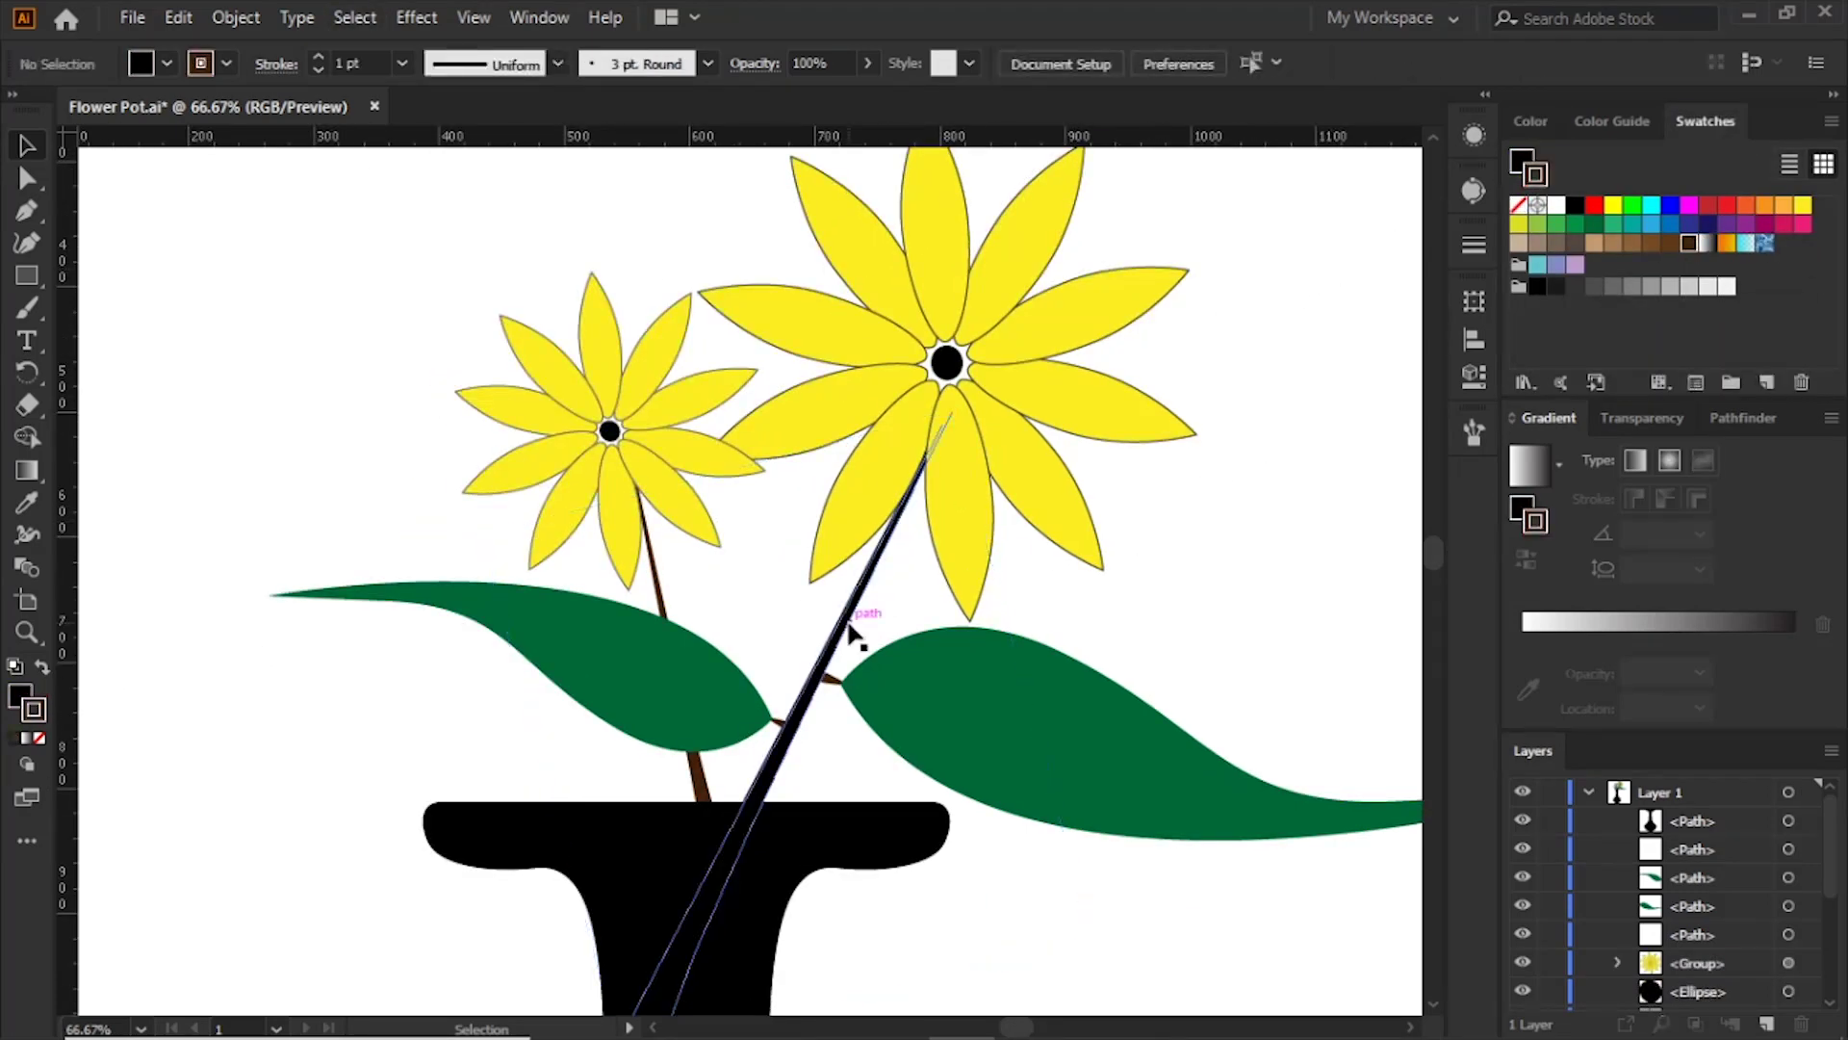
left_click(1235, 571)
Step: Colour both flower centres brown and fit the whole artboard in the window
left_click(890, 491)
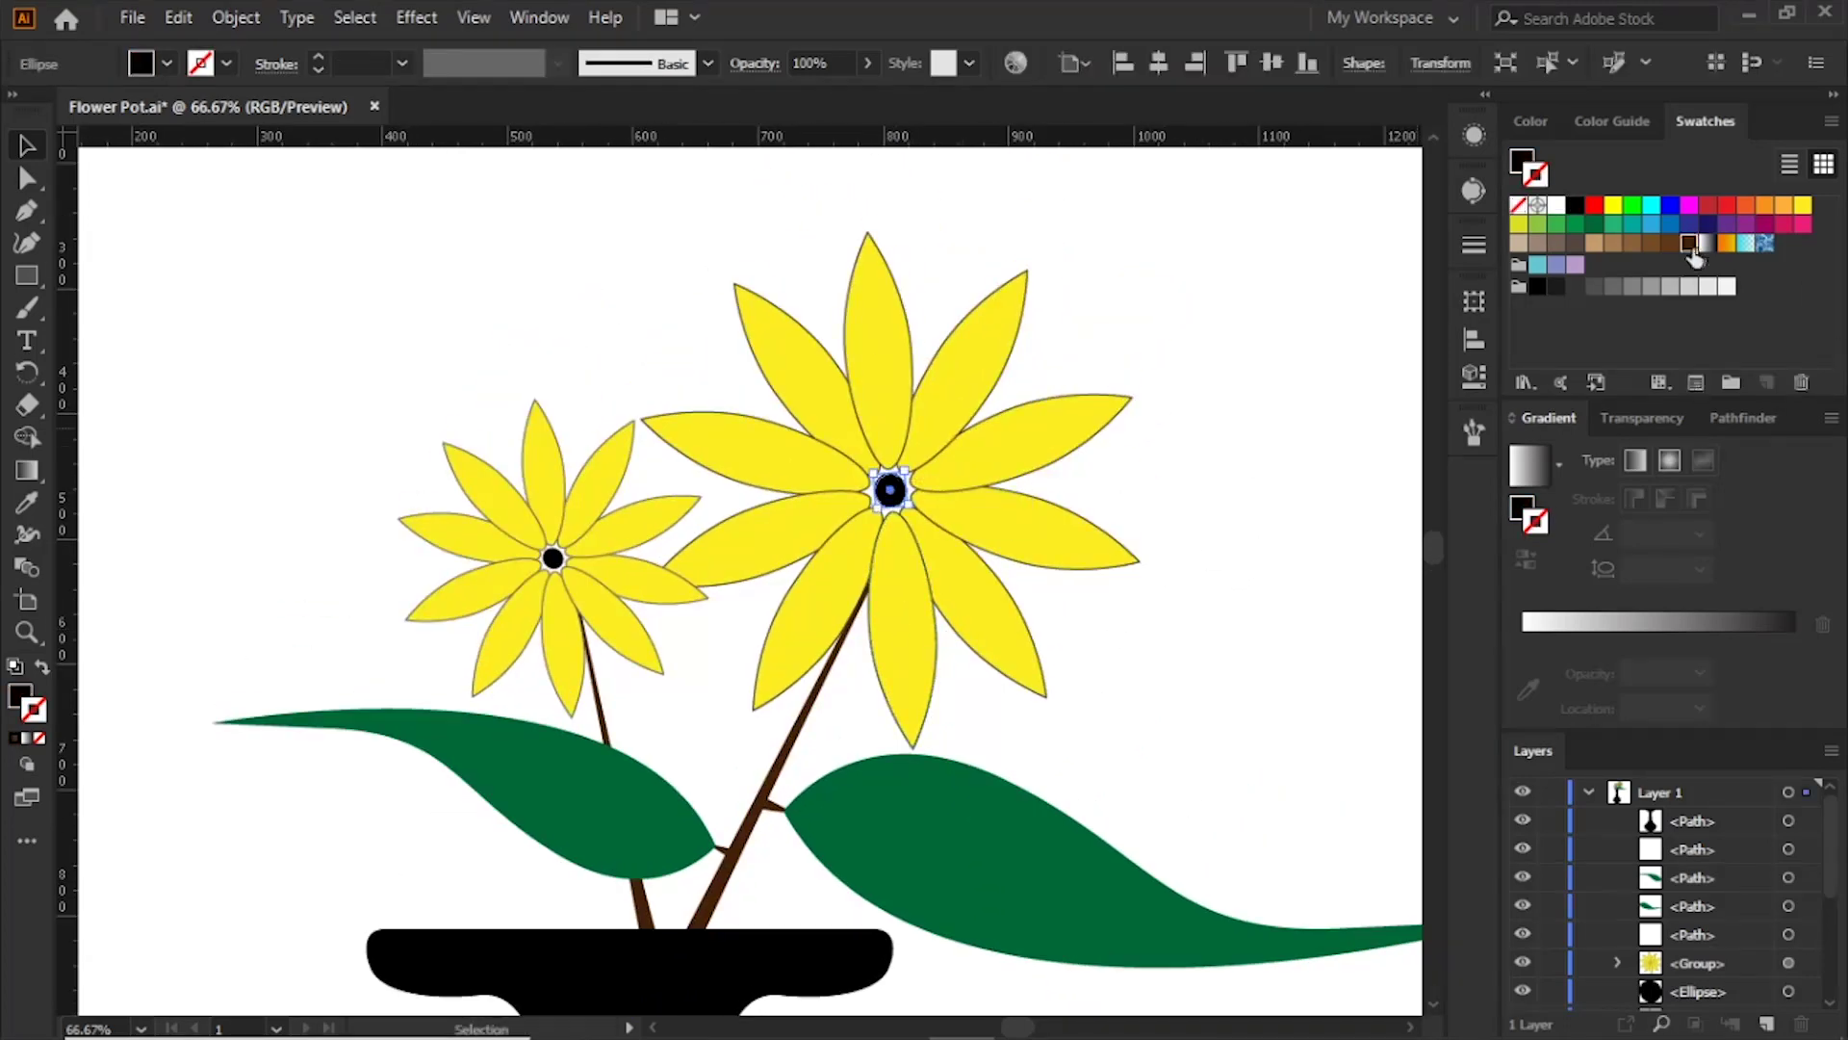
left_click(1691, 244)
left_click(1203, 522)
left_click(553, 558)
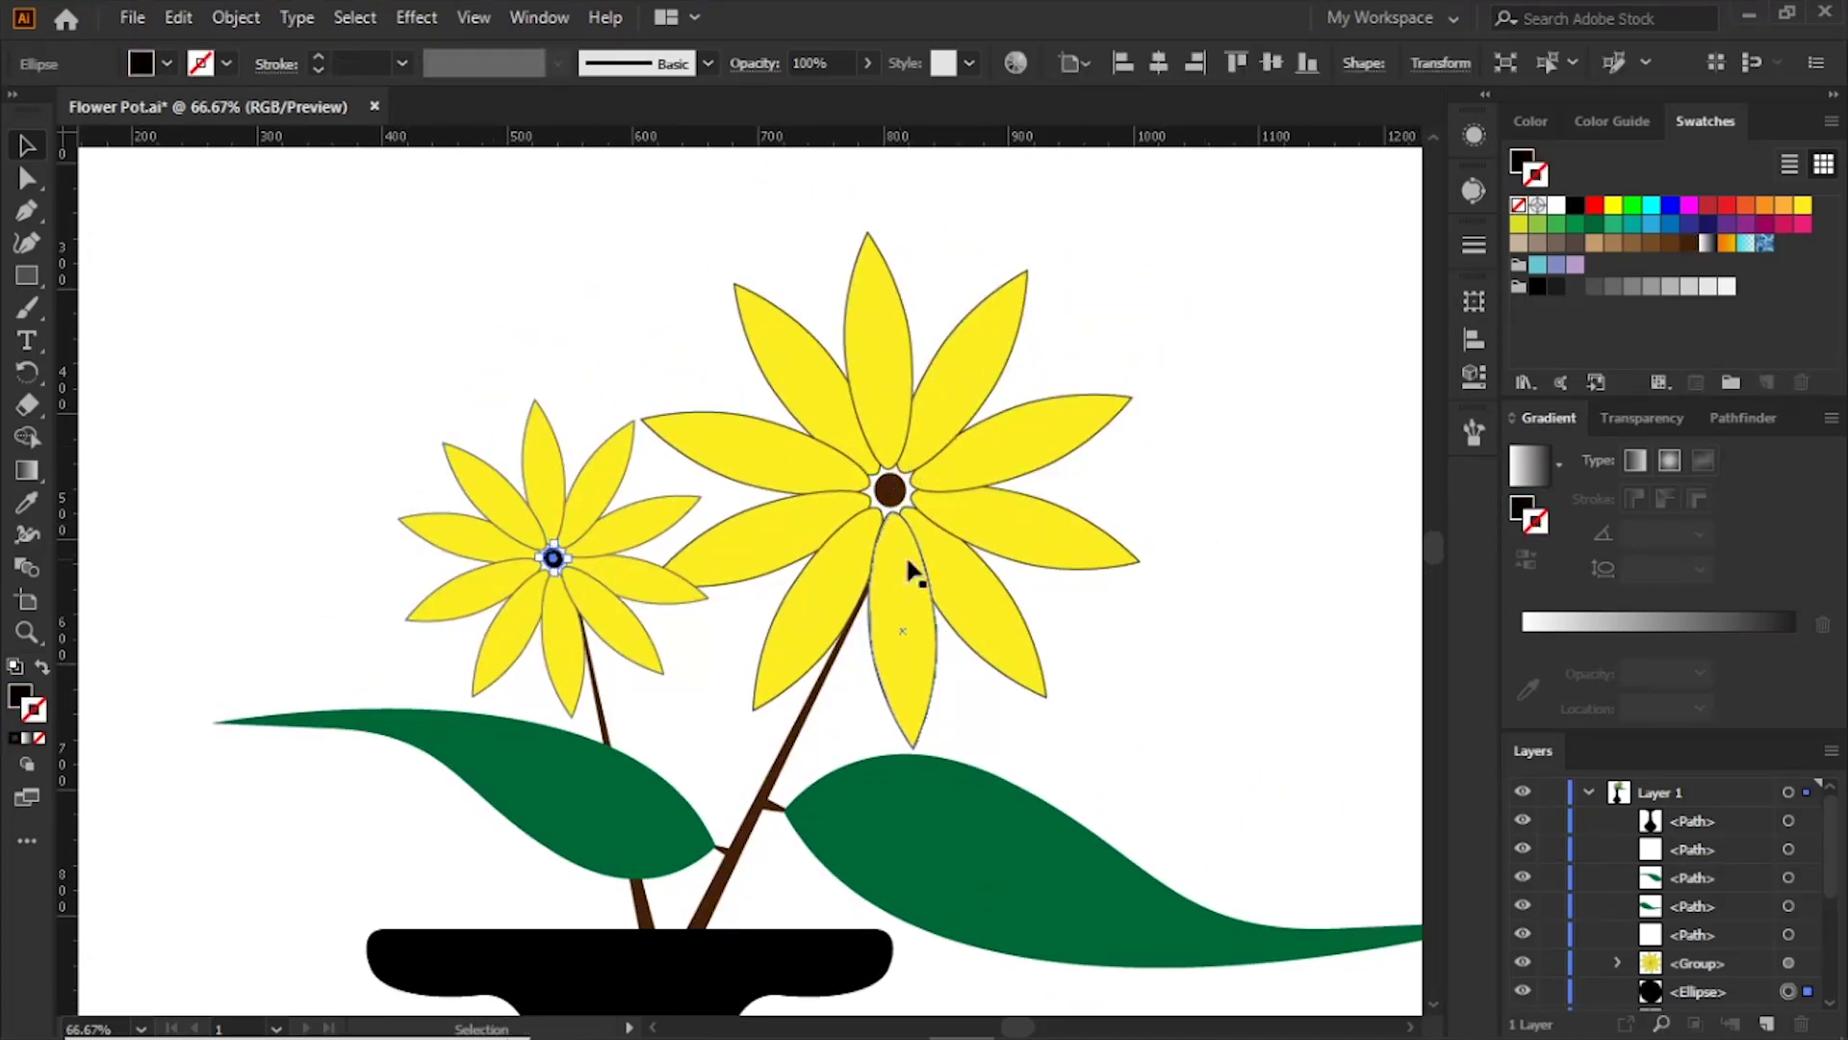
left_click(1690, 242)
left_click(1230, 529)
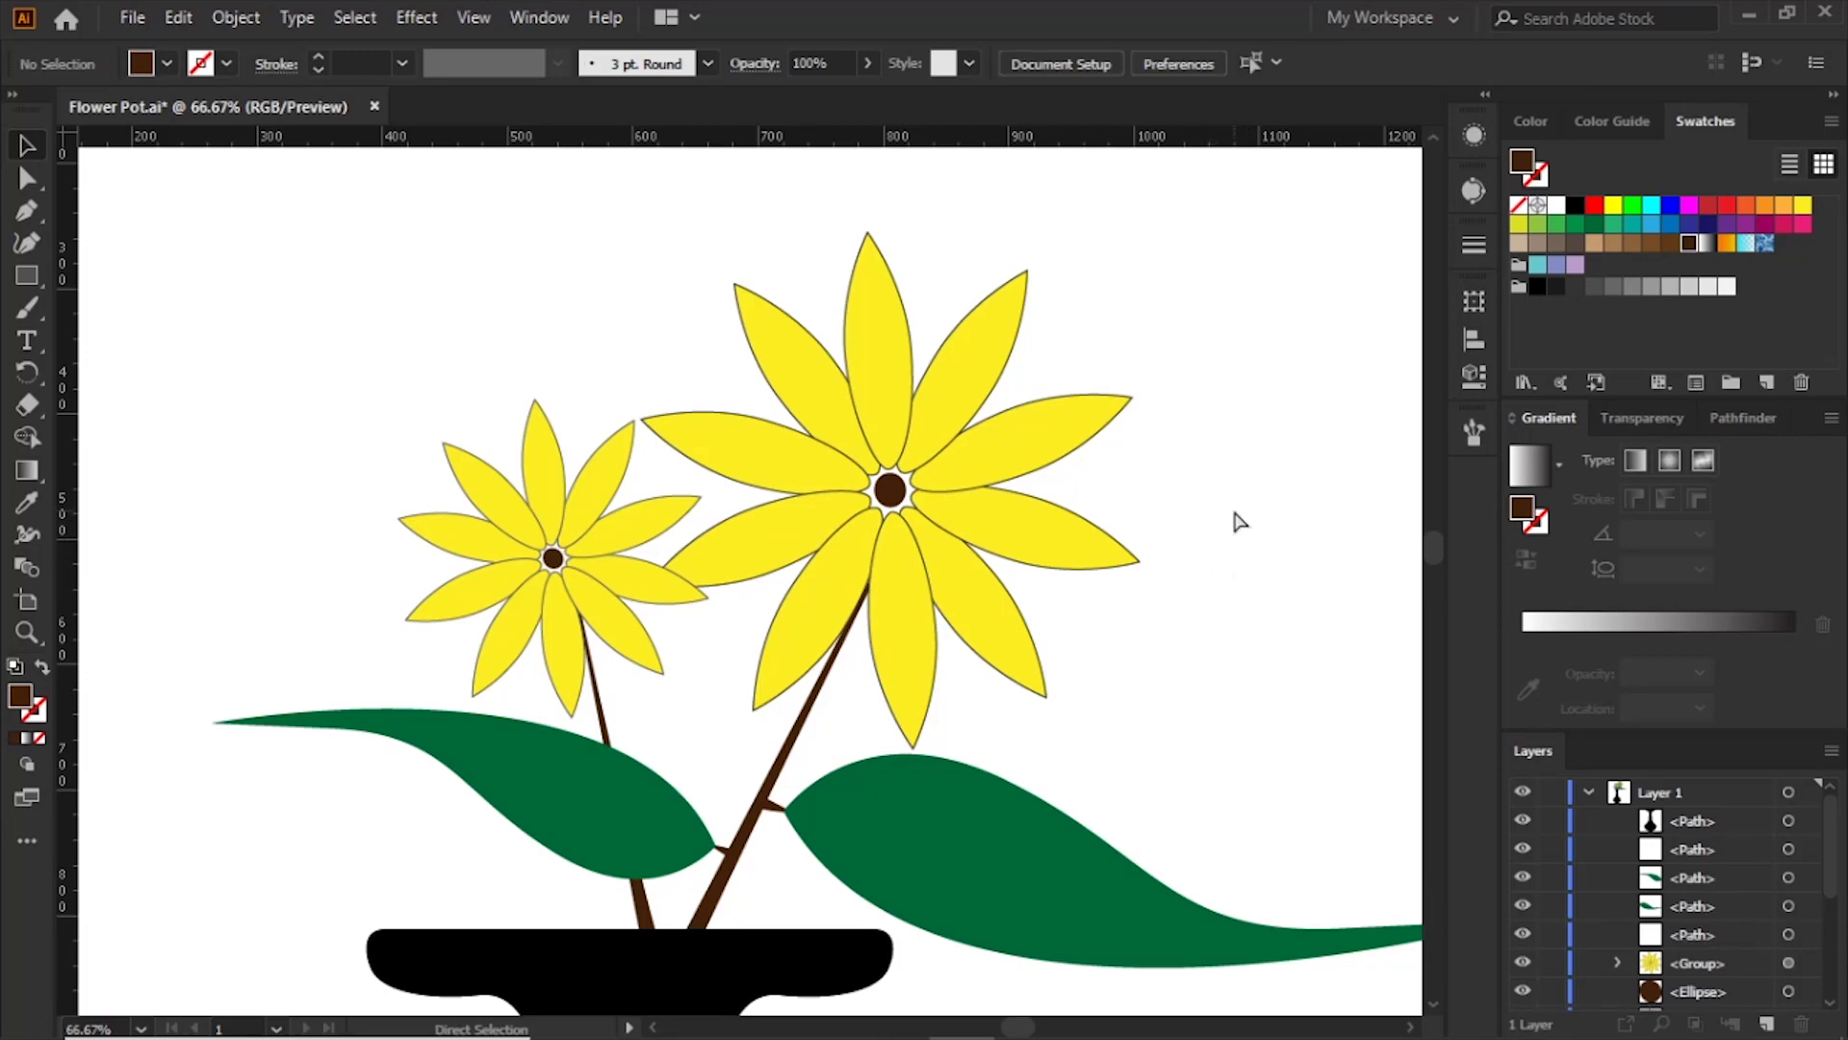
key("ctrl+0")
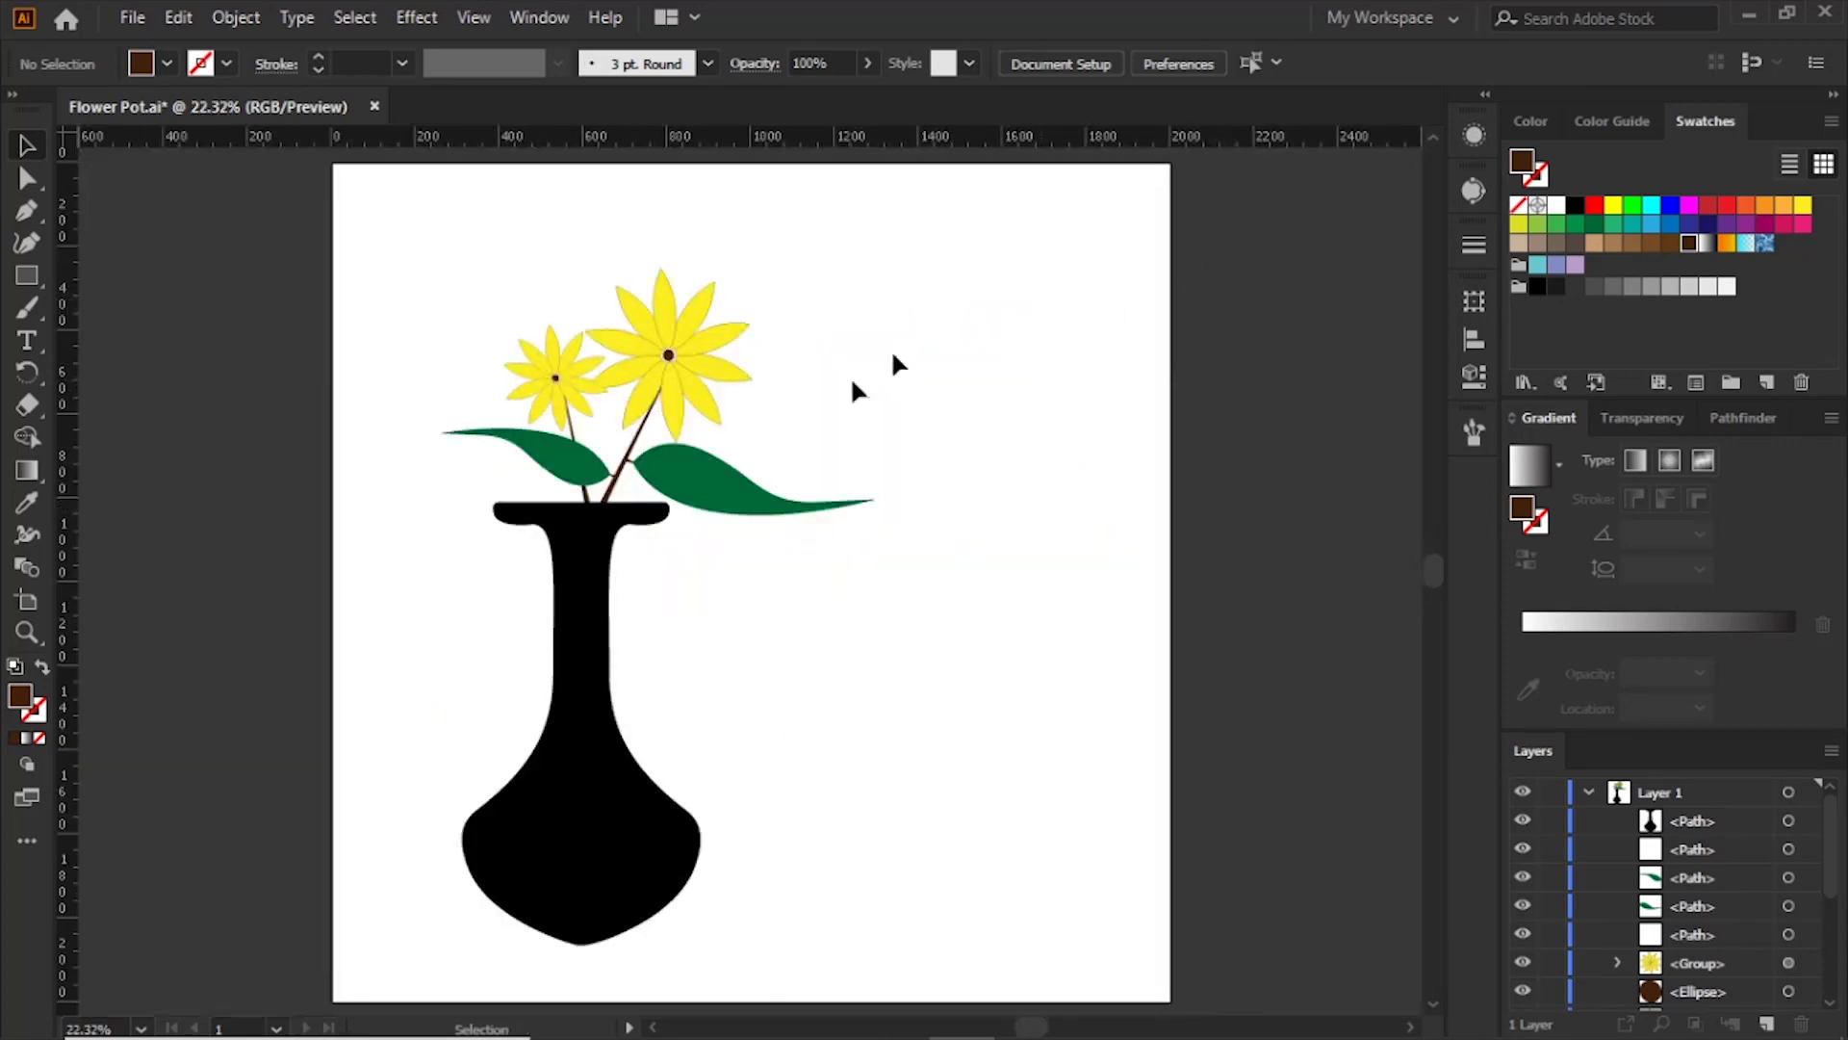
Step: Fill the vase greyish-brown and draw a tall black rectangle beside it, right of the flowers
left_click(616, 639)
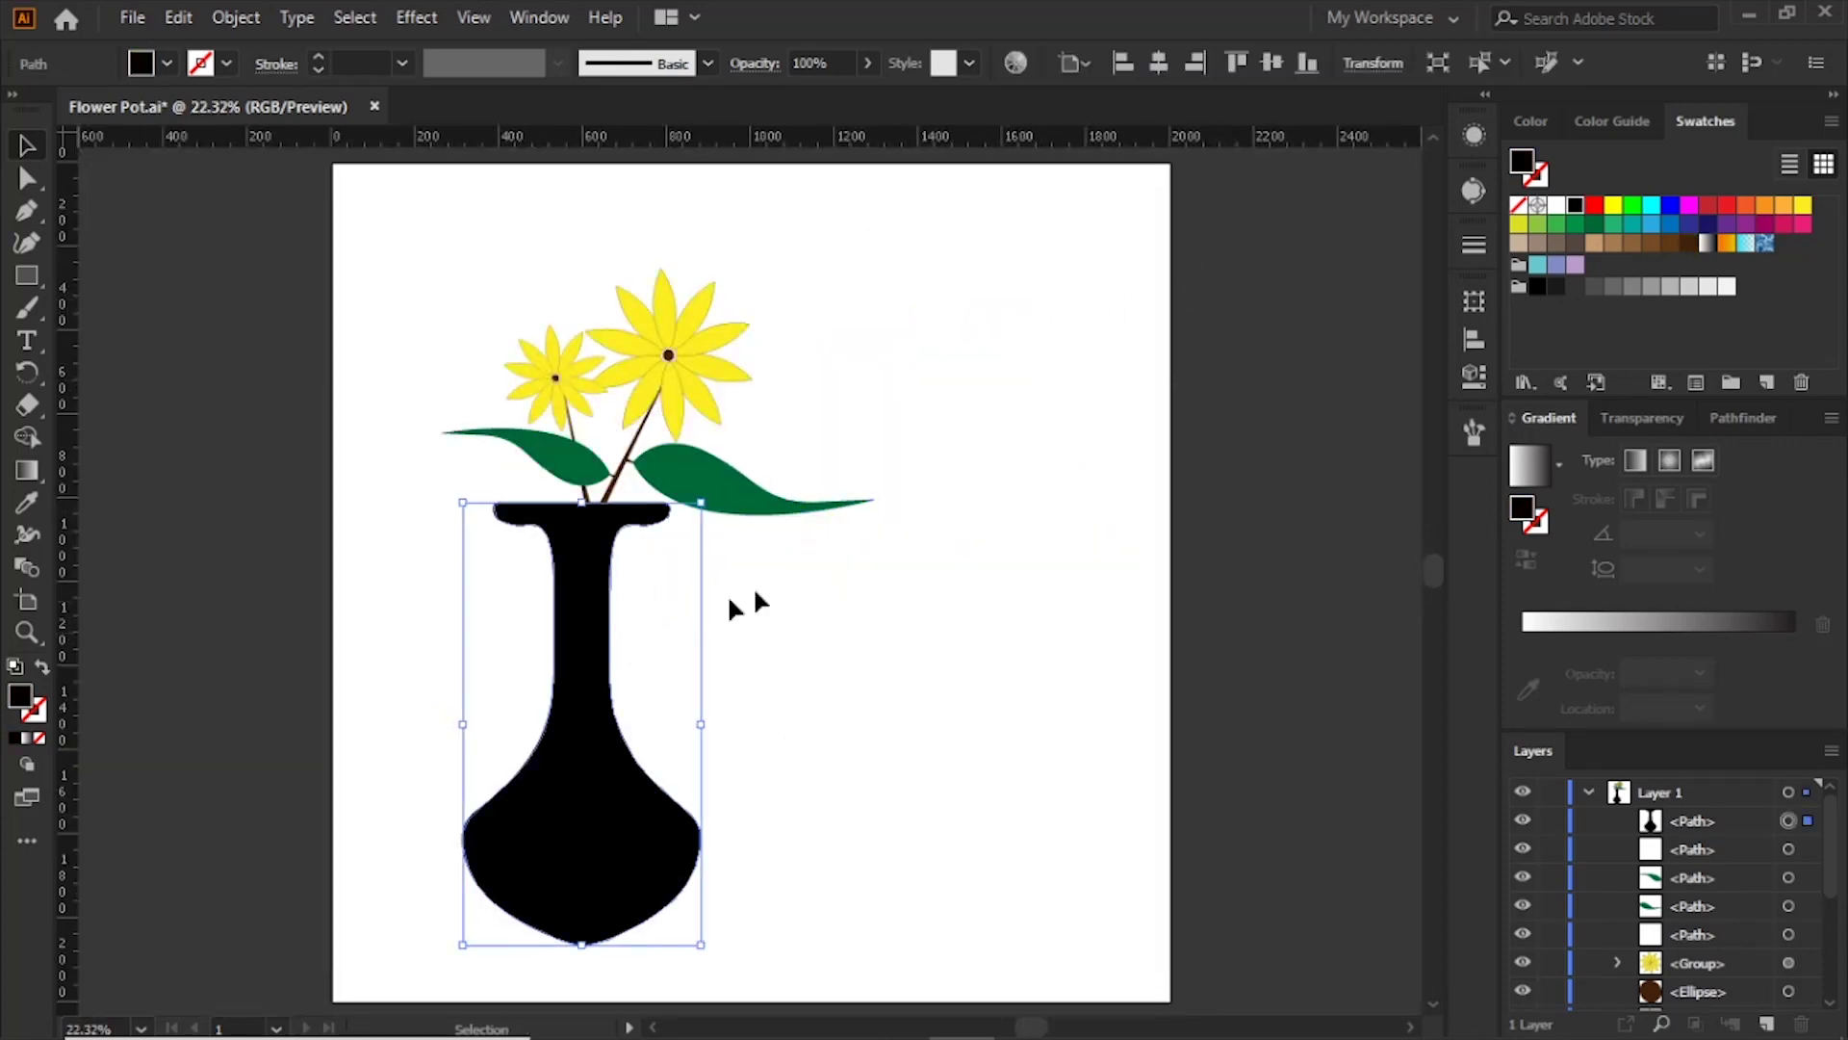
left_click(1538, 244)
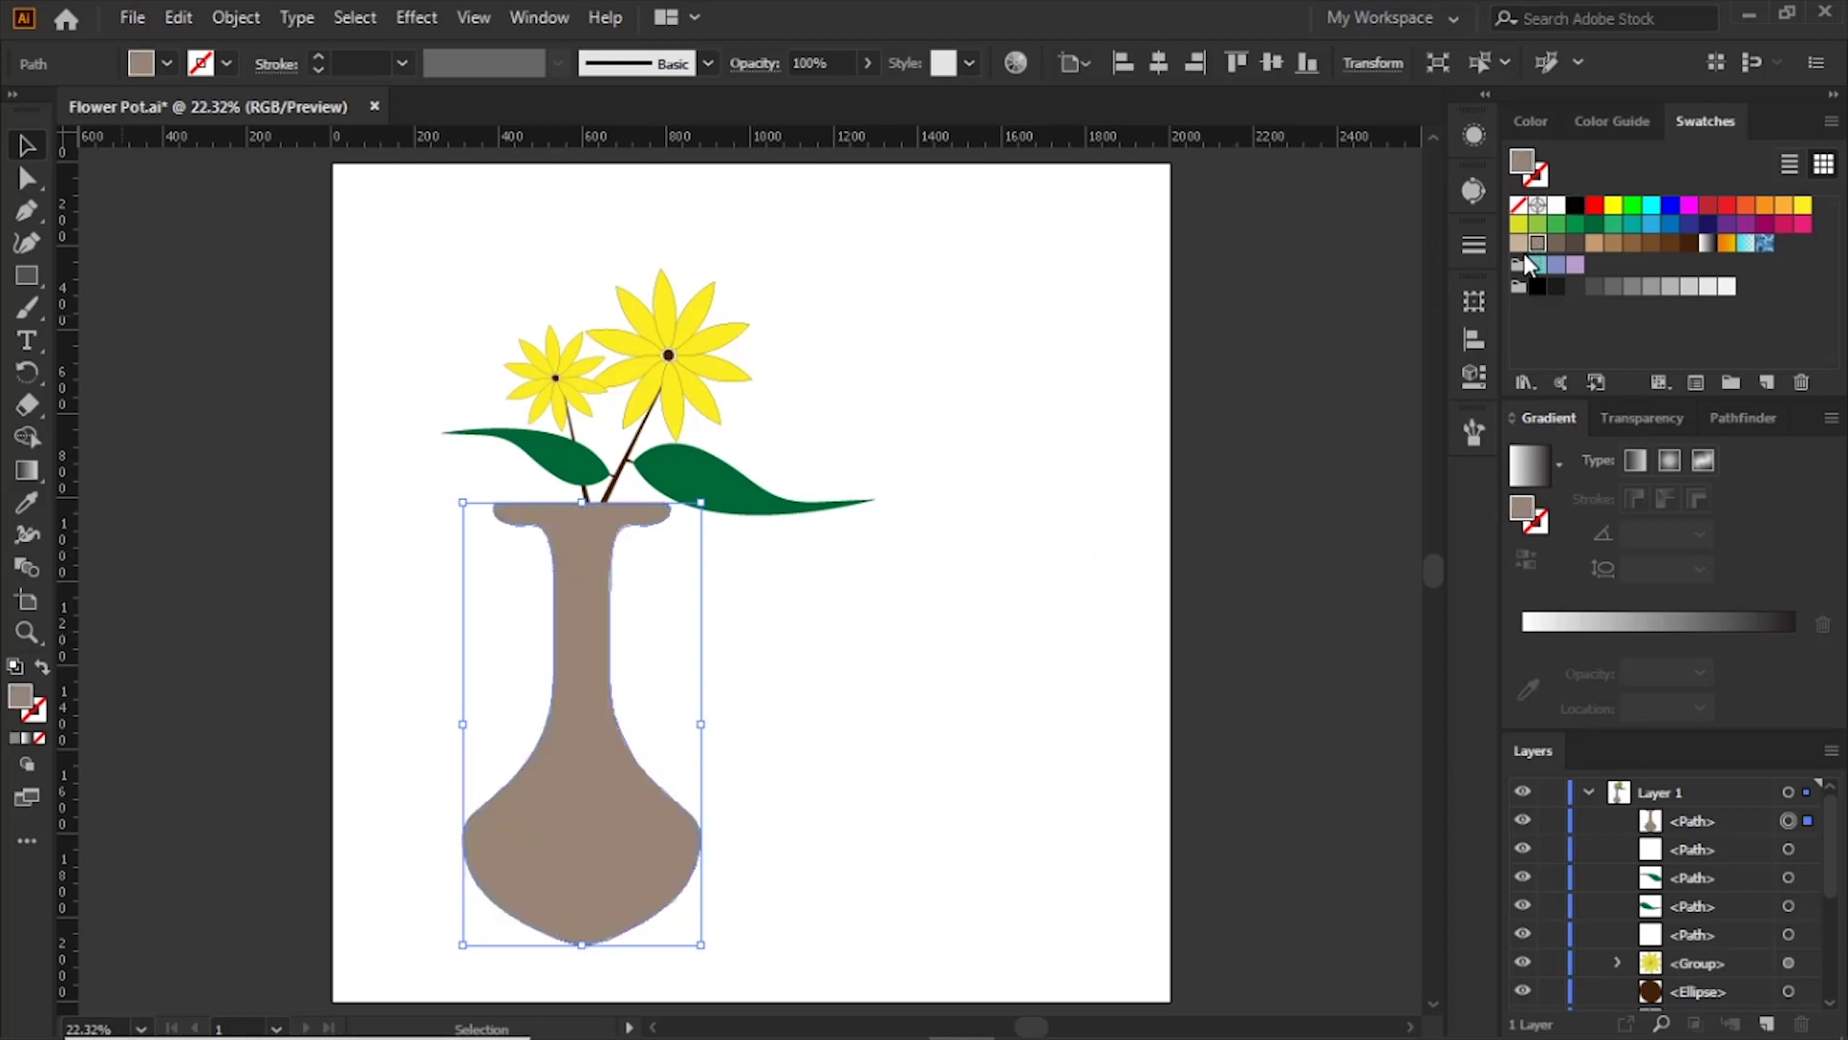
key("m")
mouse_move(790, 549)
left_mouse_down()
mouse_move(1037, 783)
mouse_move(1077, 879)
left_mouse_up()
left_click(42, 666)
key("v")
mouse_move(934, 881)
left_mouse_down()
mouse_move(970, 748)
mouse_move(968, 788)
left_mouse_up()
left_click(178, 17)
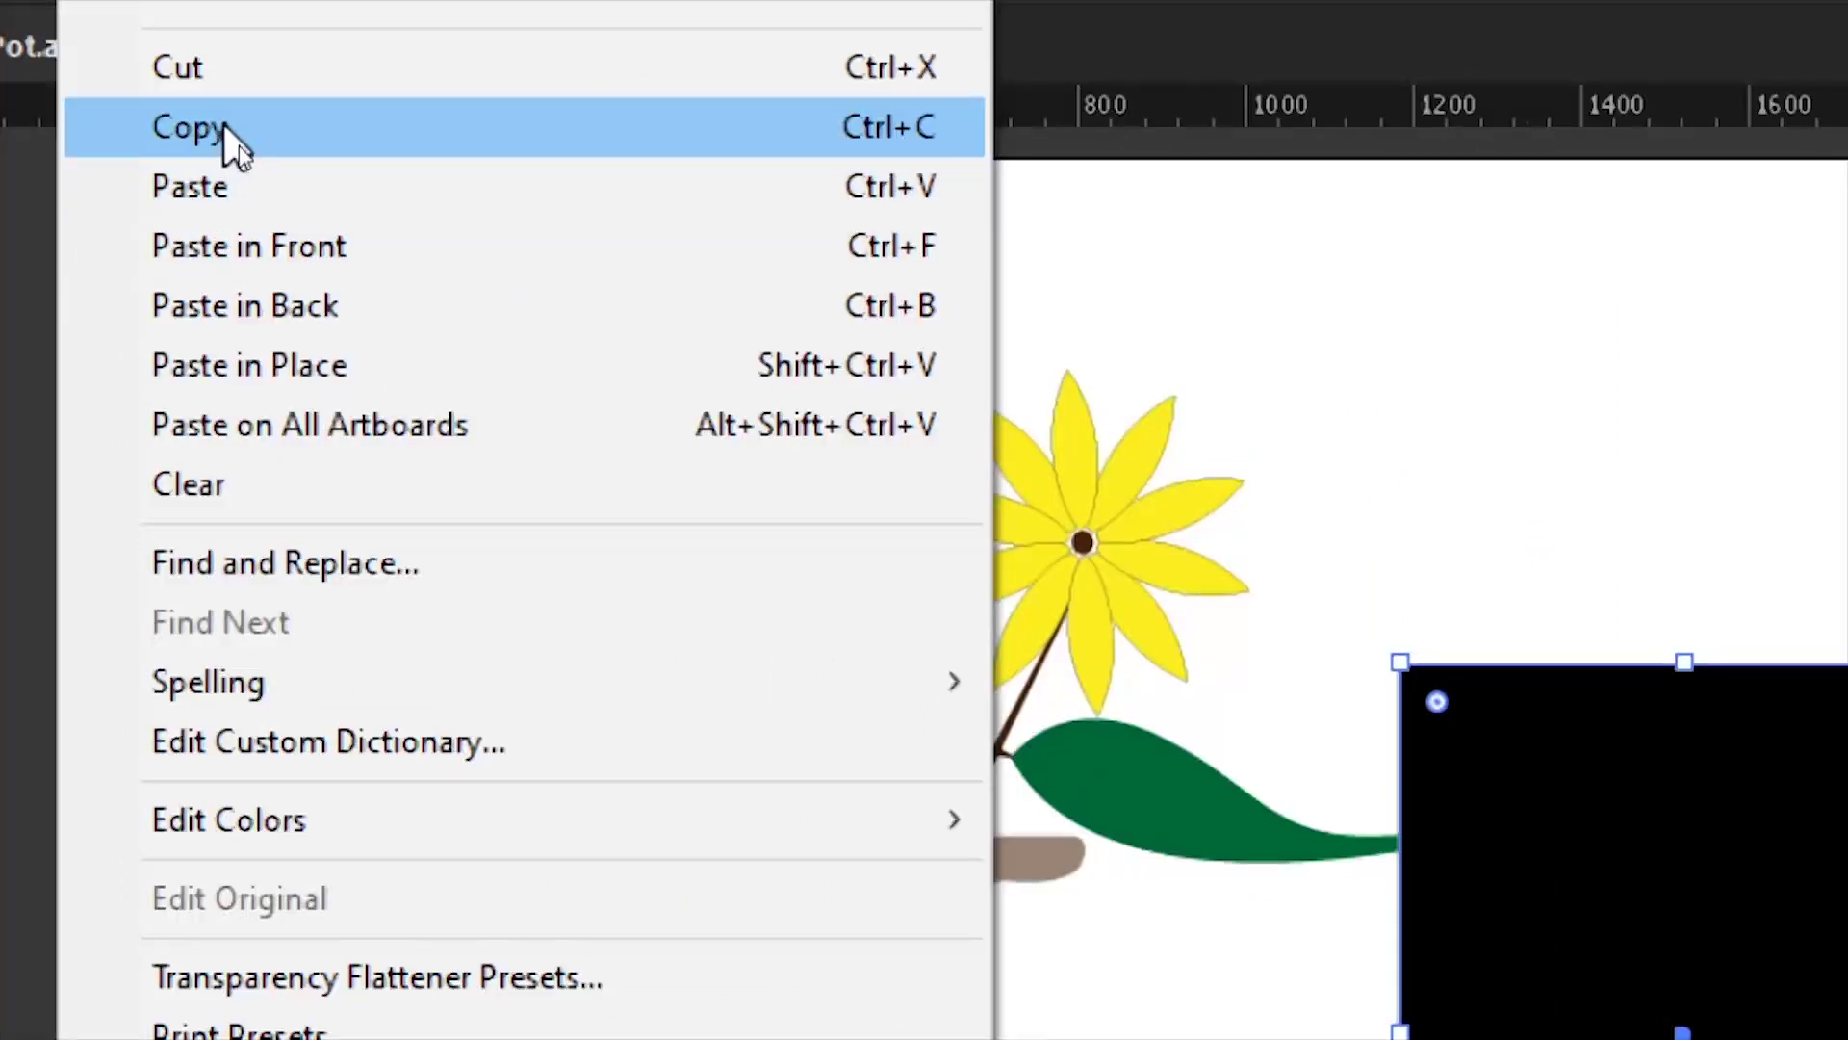
Step: Paste a copy of the black rectangle in front and shrink it evenly inward
left_click(231, 145)
left_click(200, 35)
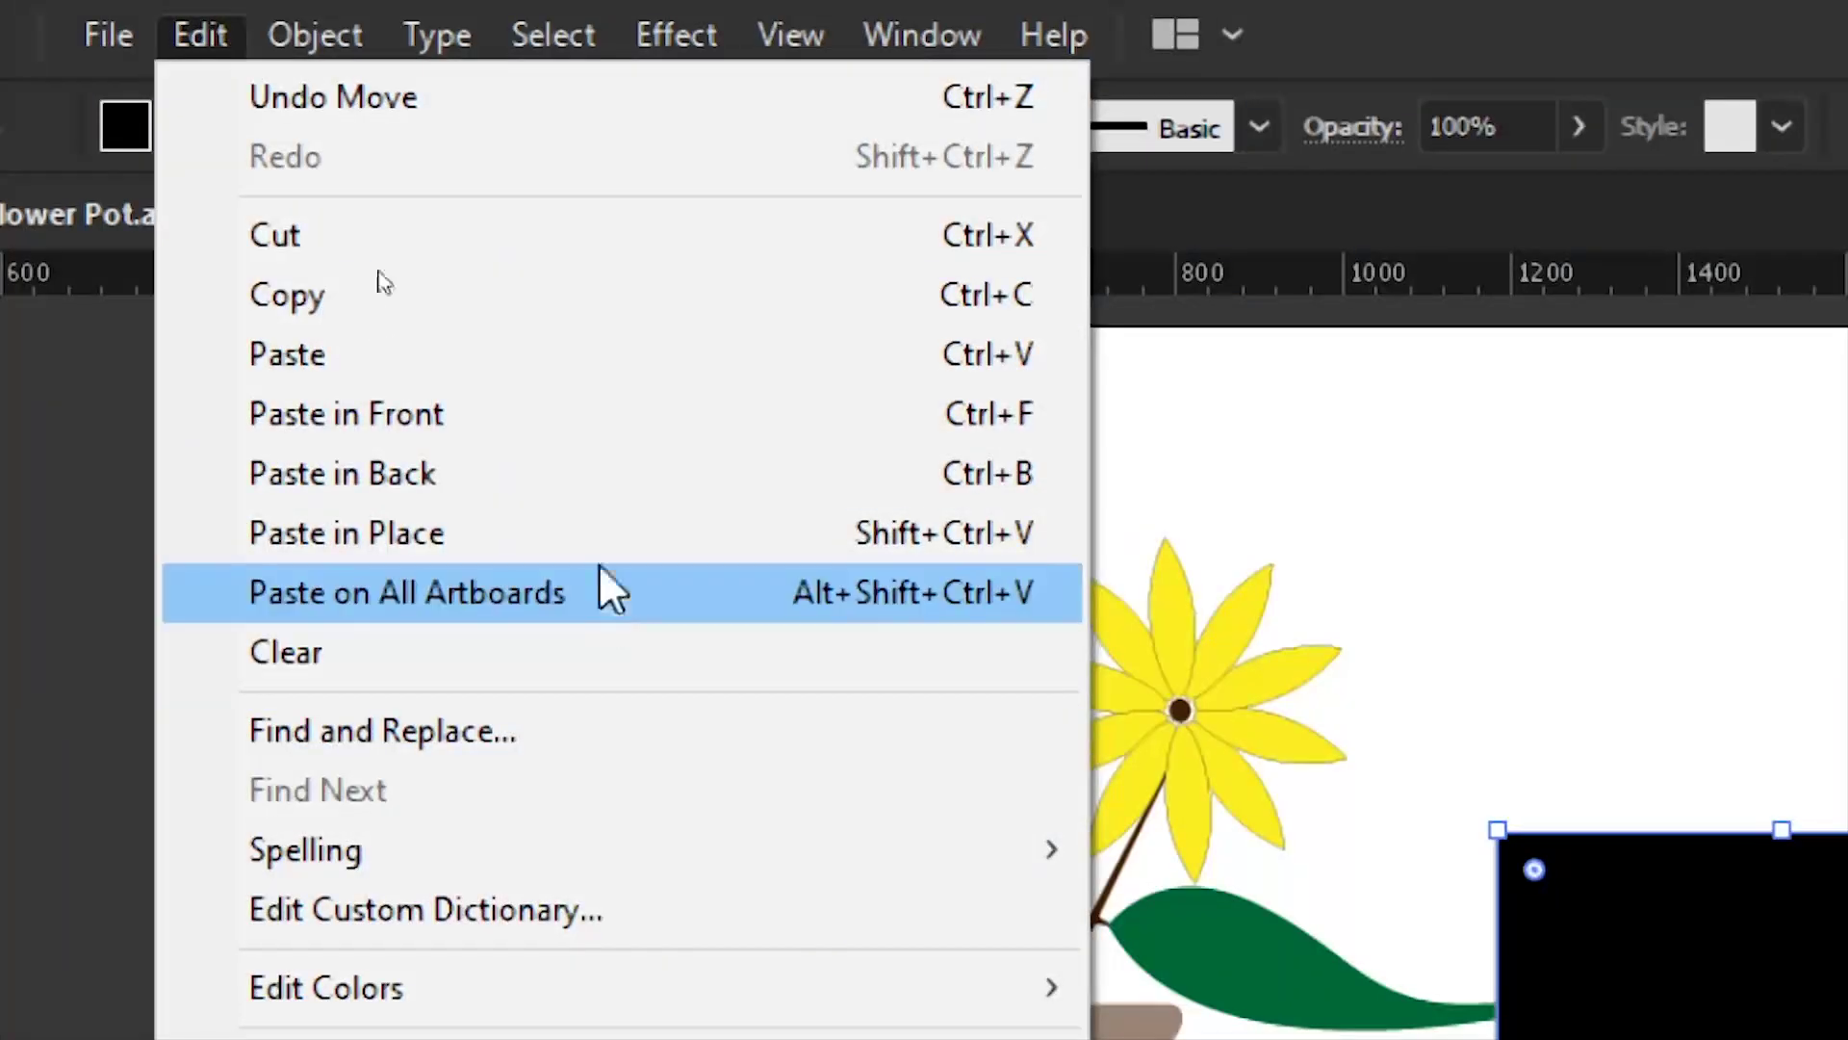
left_click(589, 433)
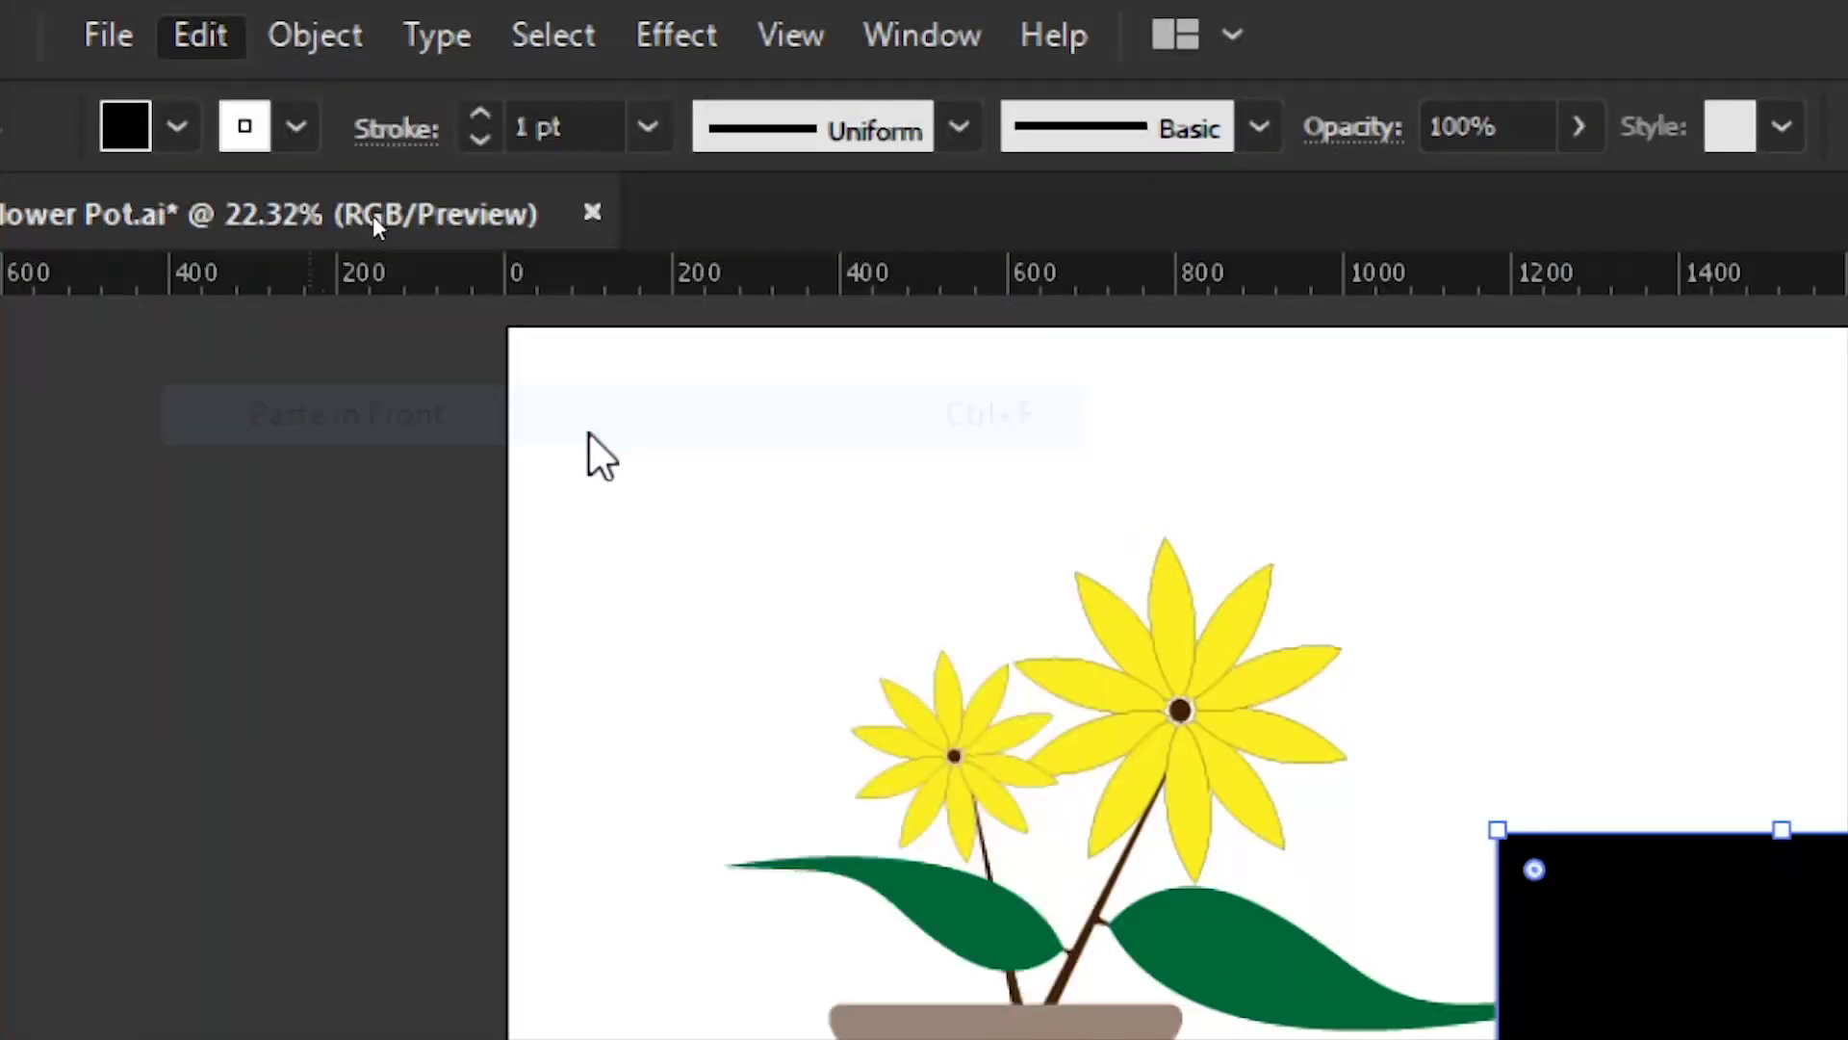
left_click(864, 462)
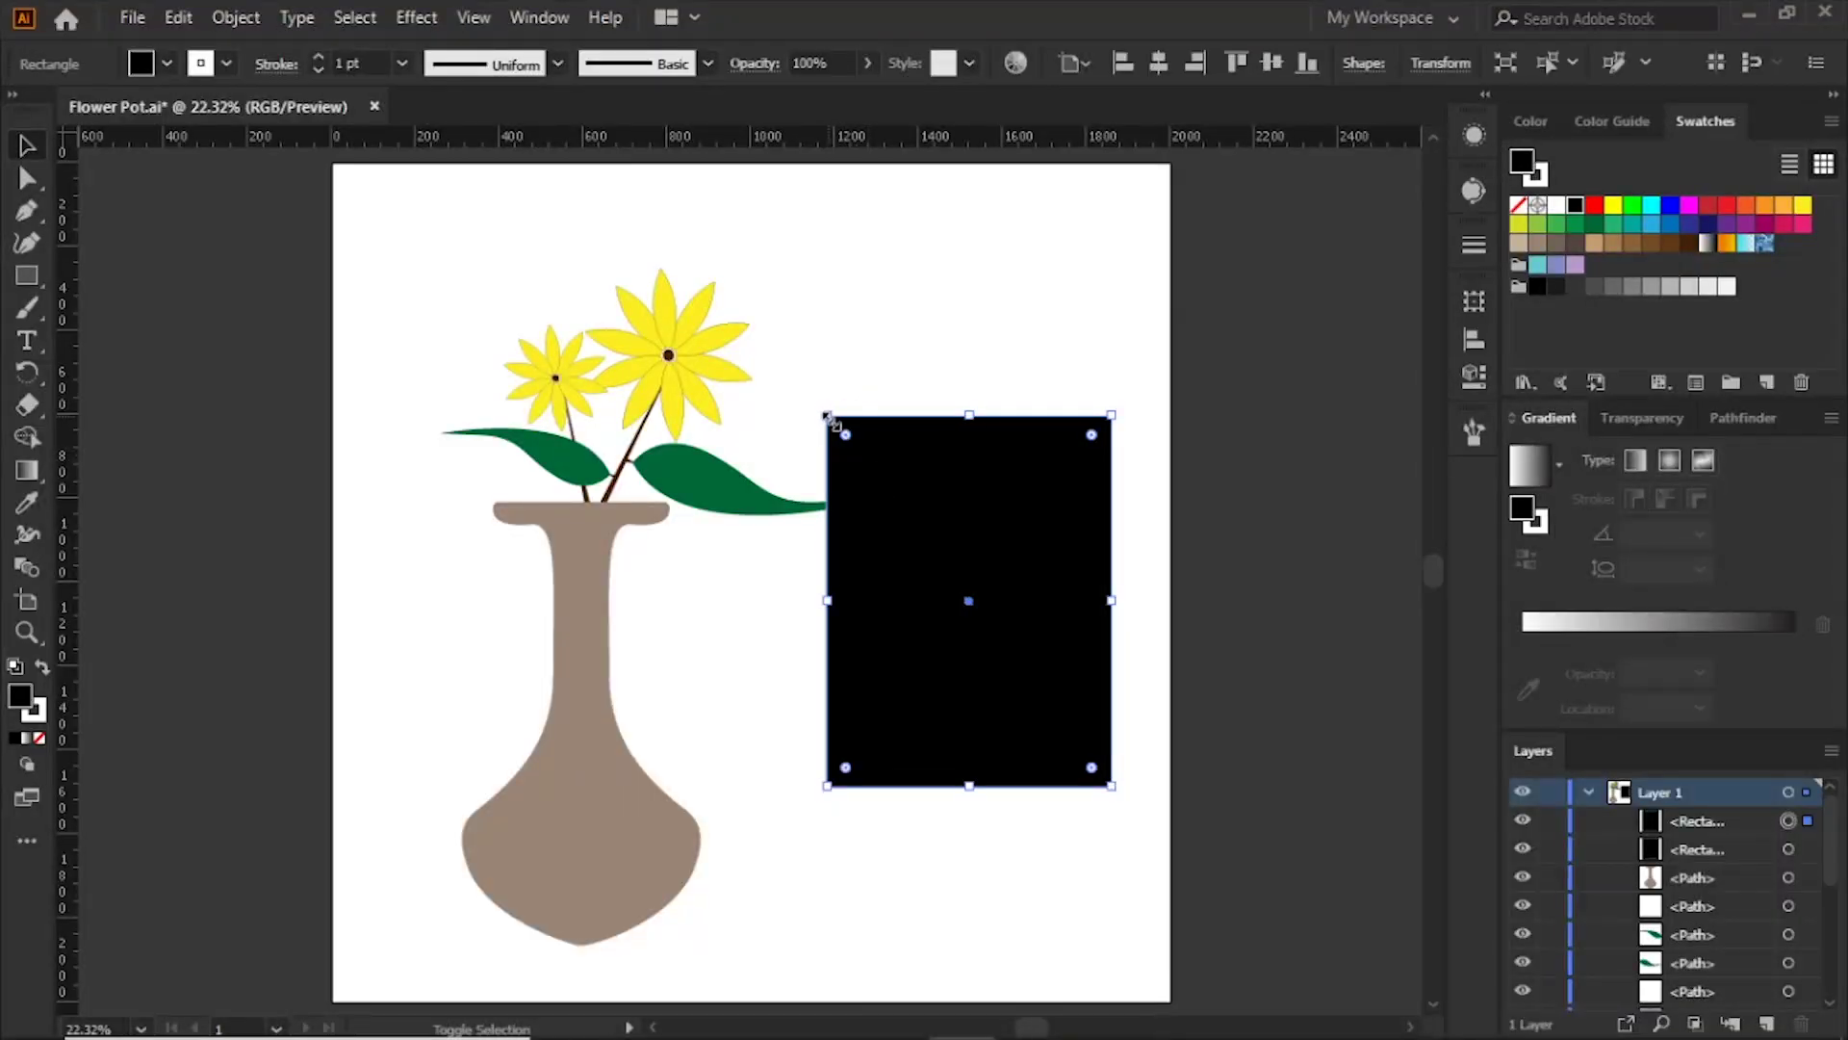
left_click_drag(825, 412, 854, 450)
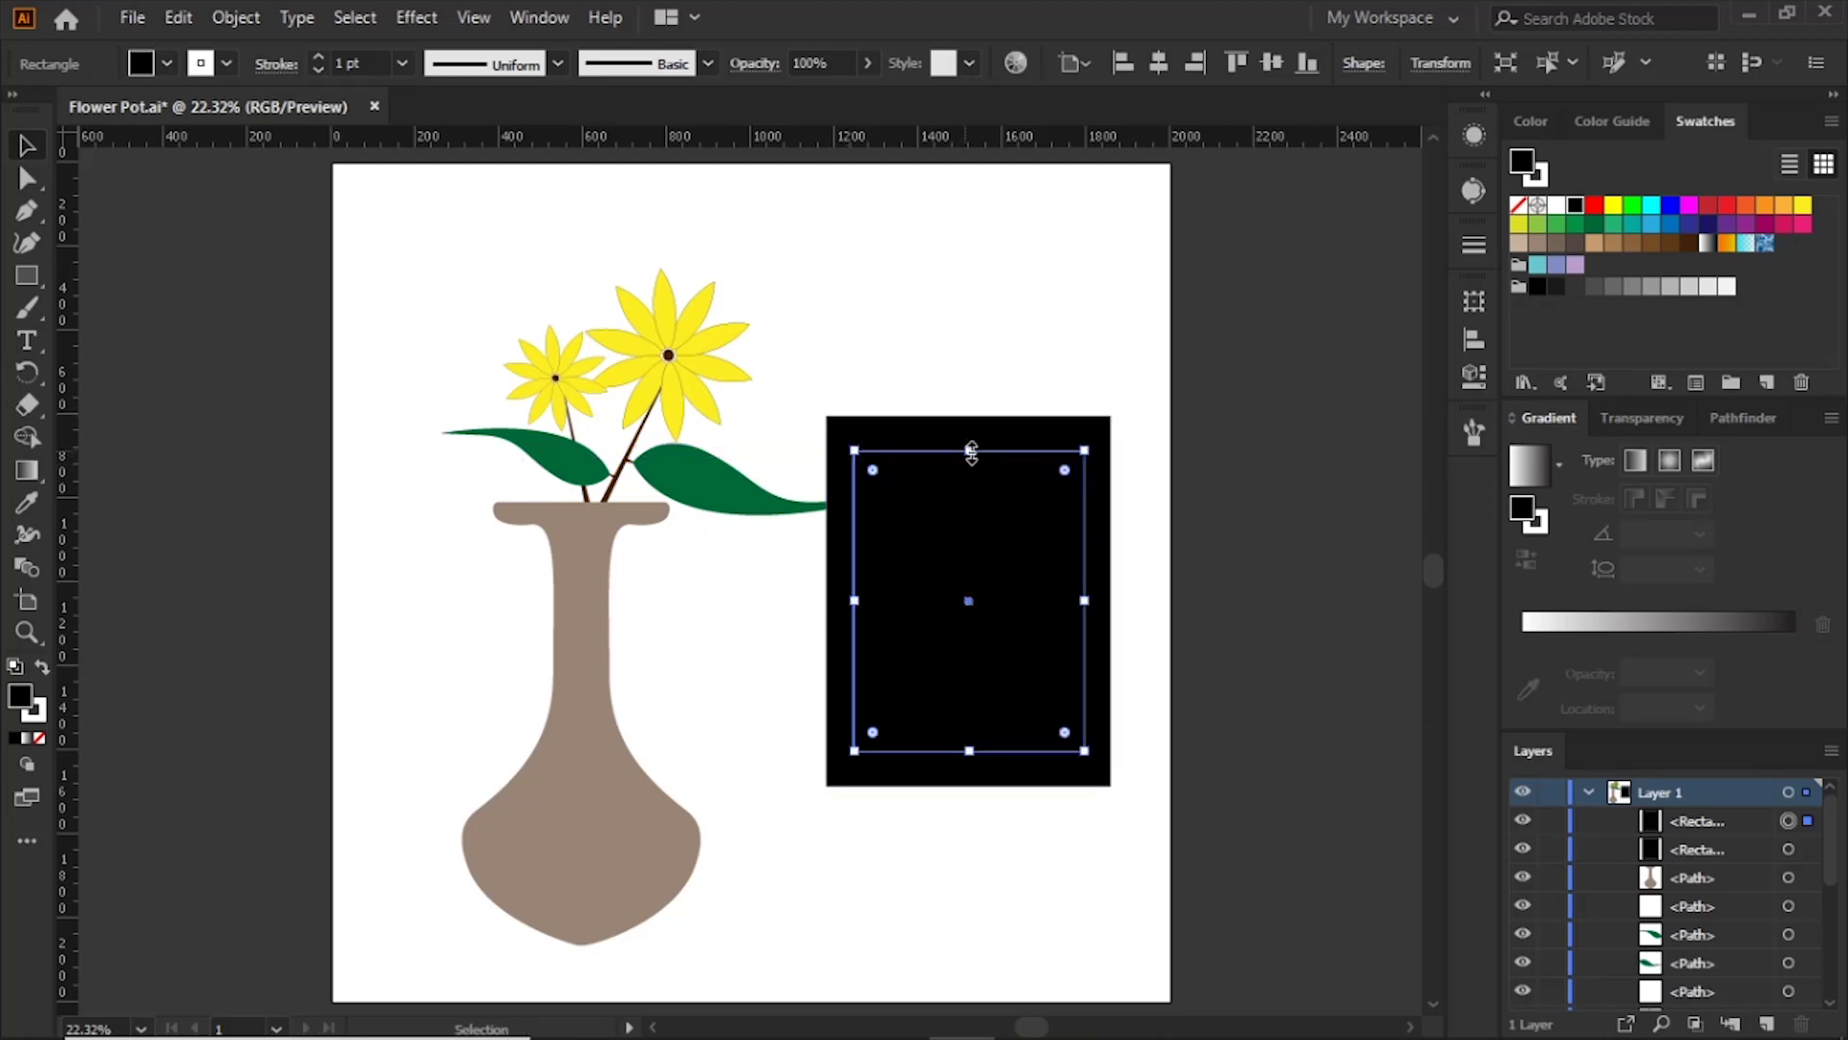
left_click_drag(972, 450, 974, 443)
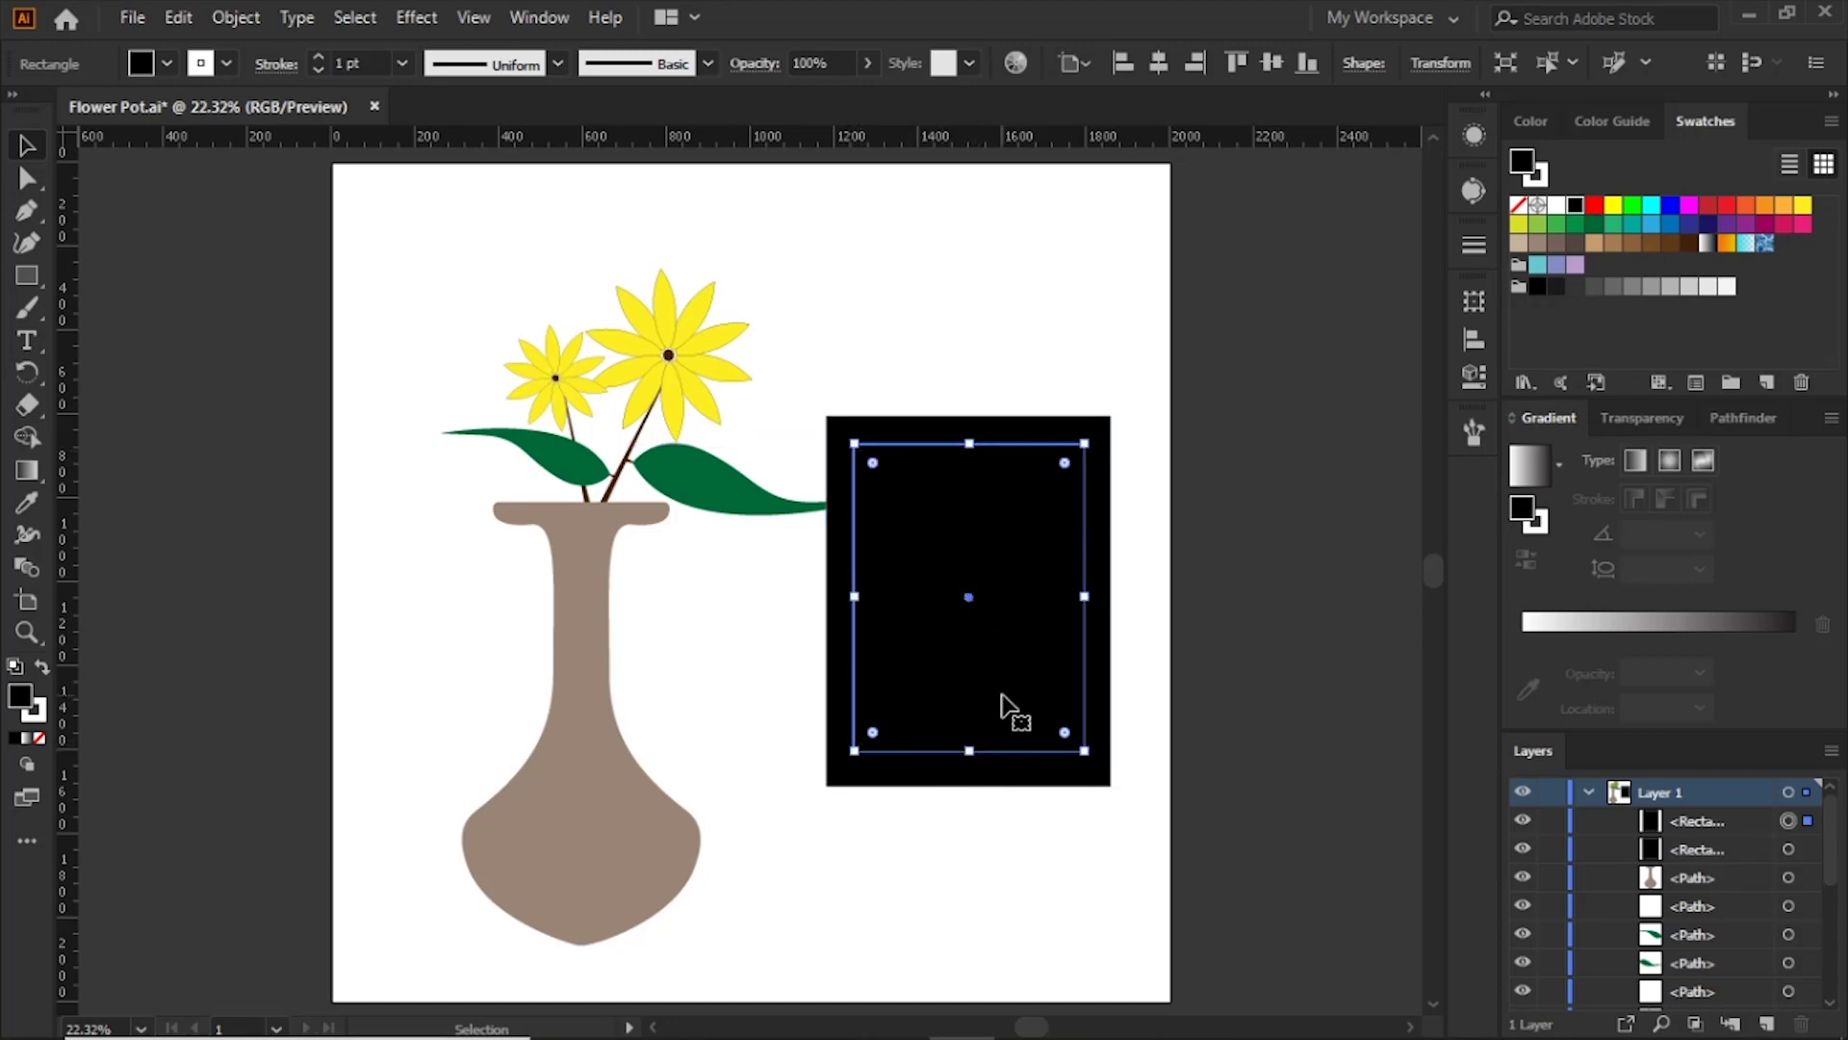
Step: Marquee-select both the outer and inner rectangles together
left_click(853, 749, "shift")
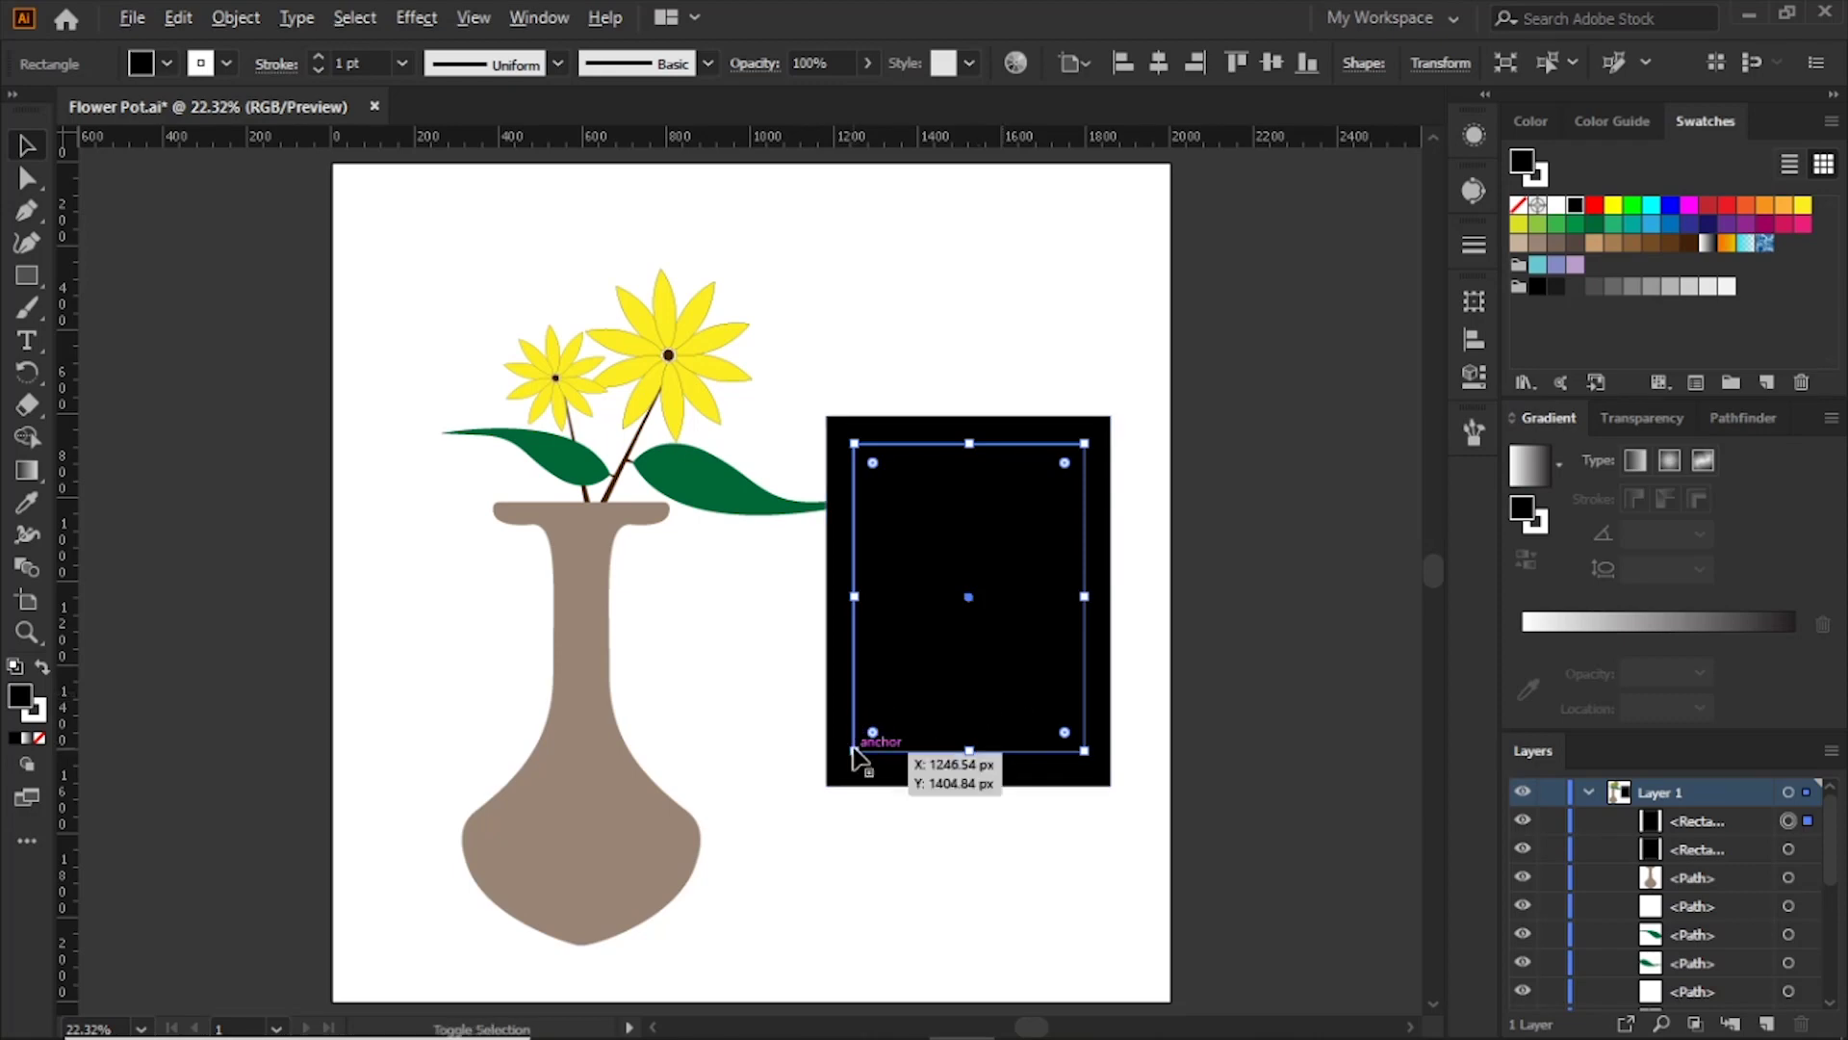
left_click(933, 731)
left_click(994, 349)
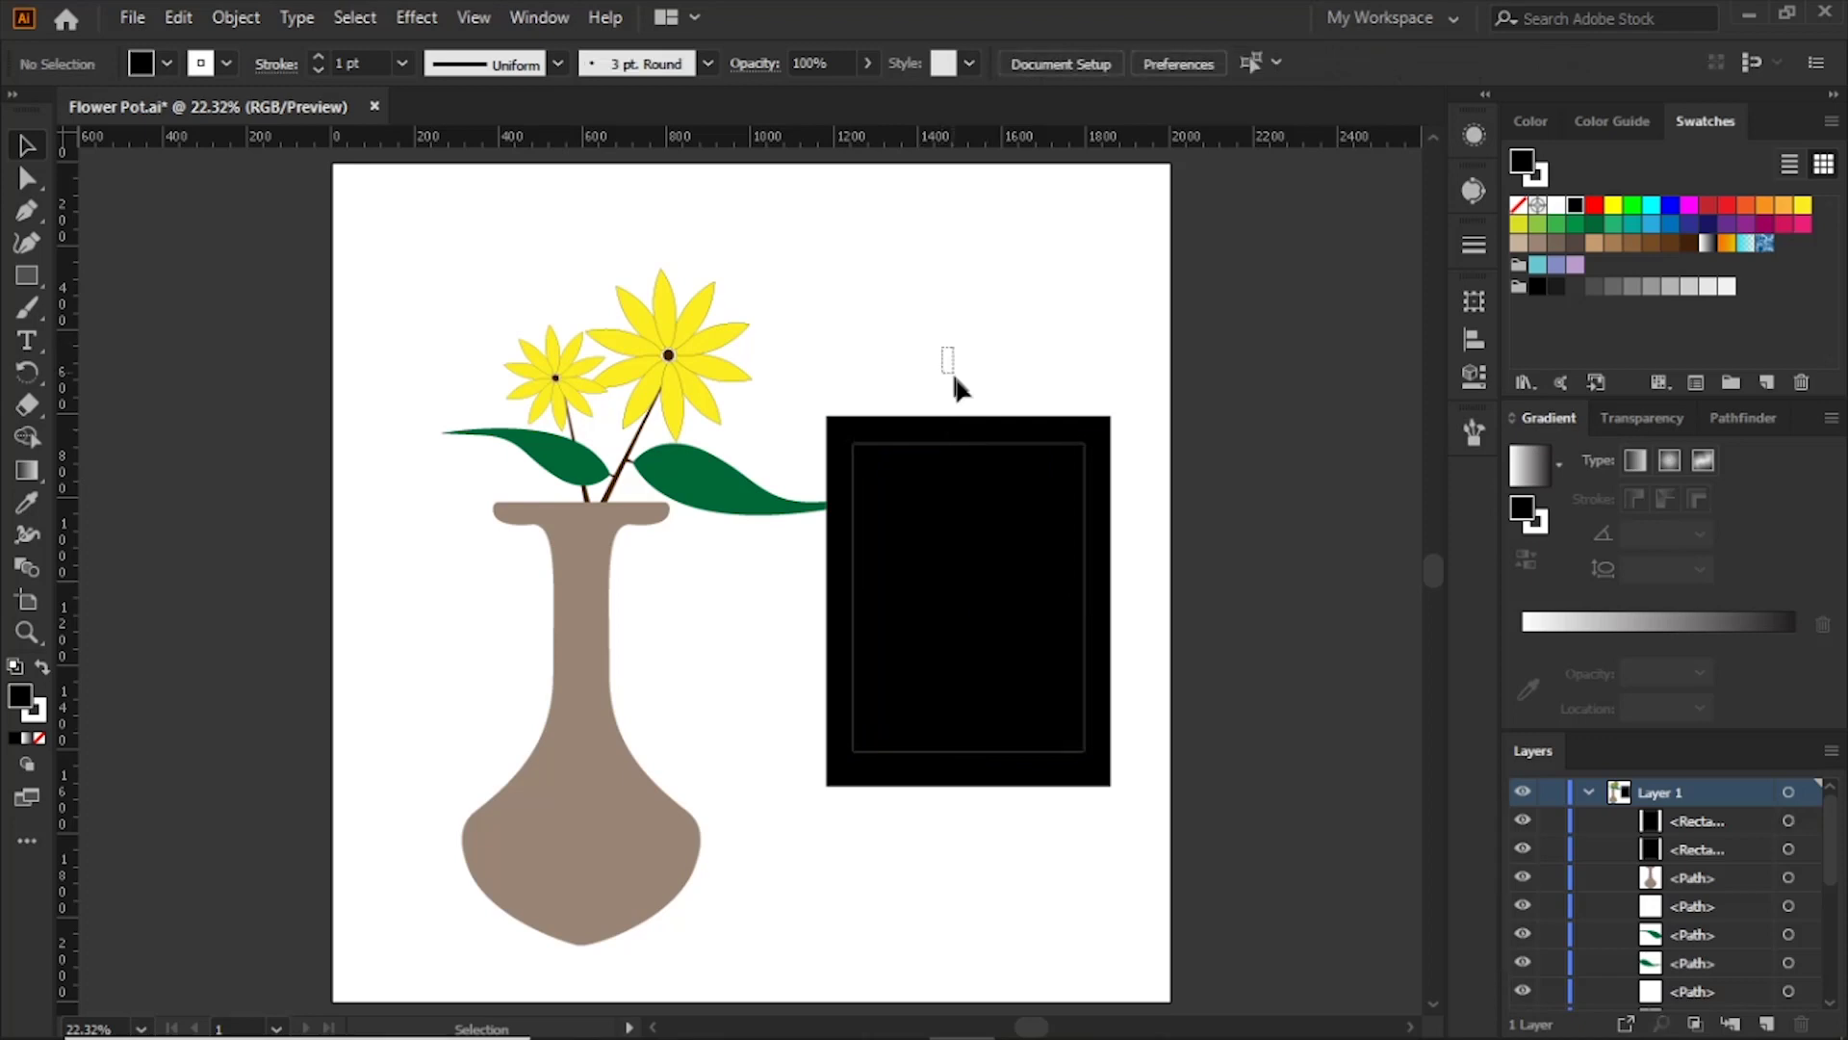
left_click_drag(956, 387, 1001, 676)
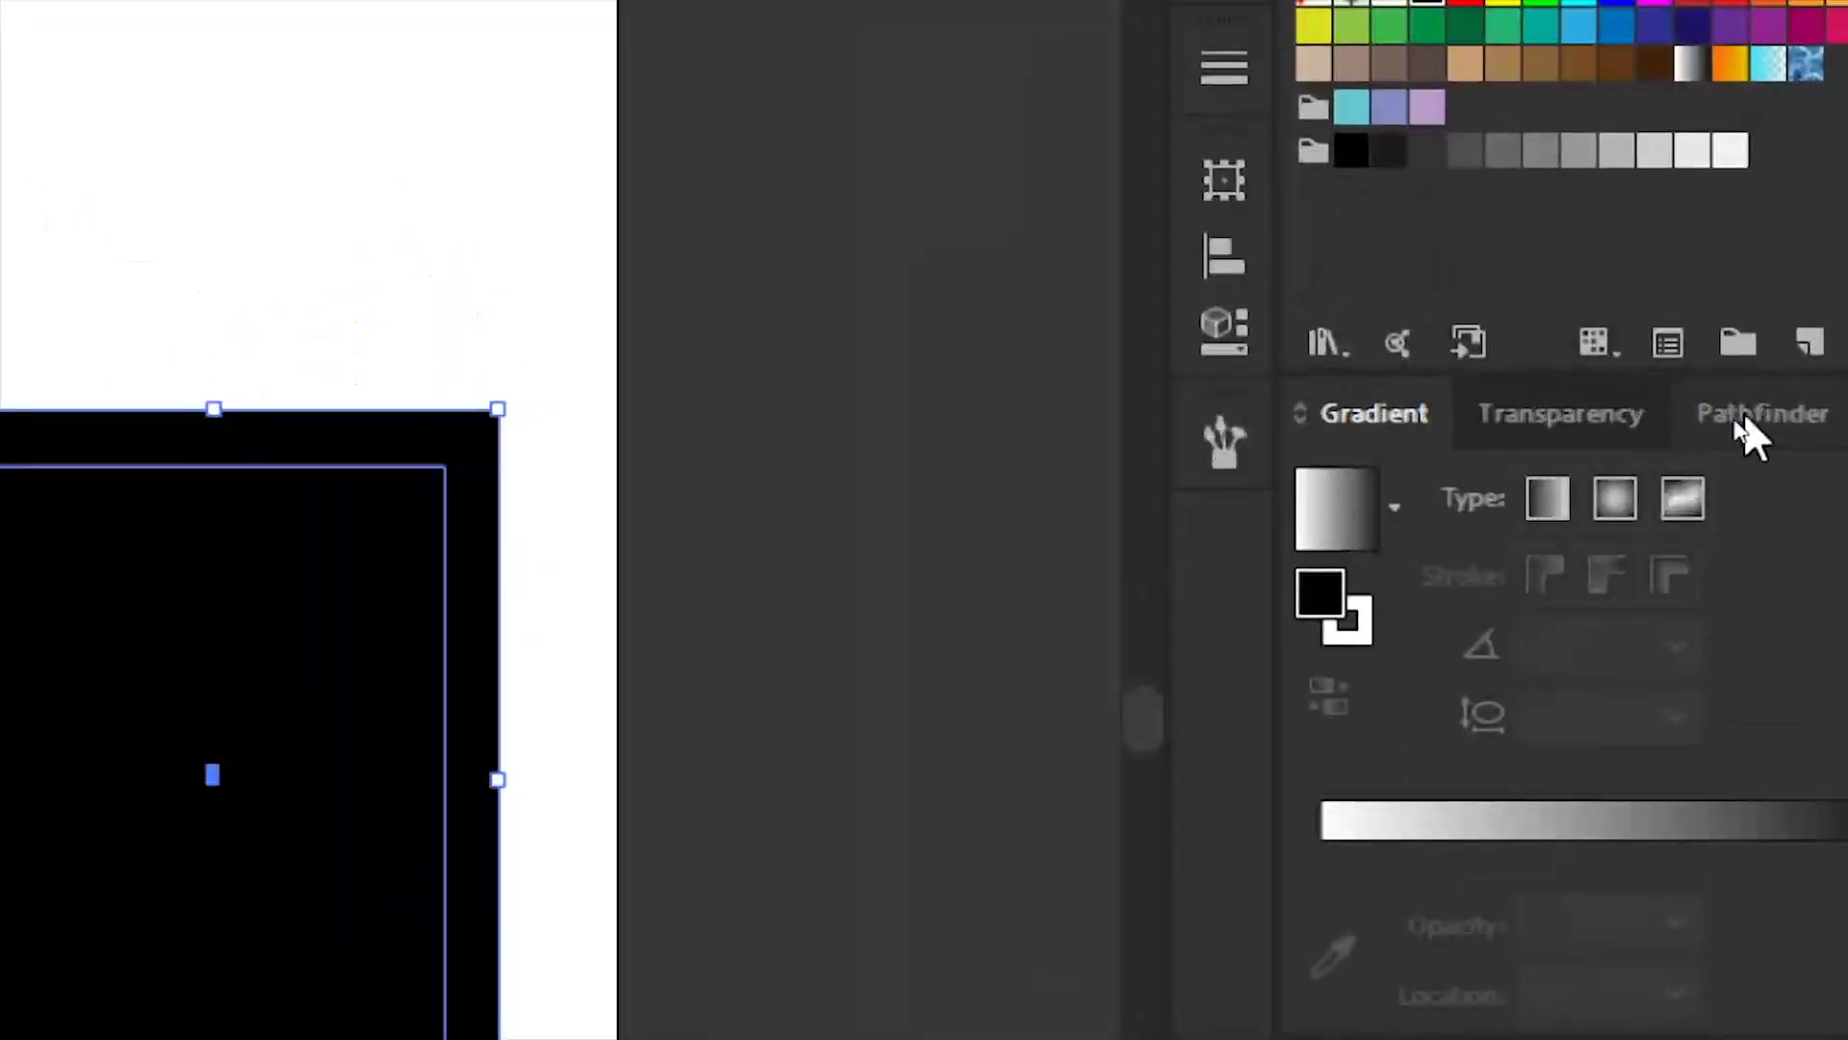
Step: Apply Pathfinder Exclude to make a hollow frame, raise it, and add a vertical divider bar
left_click(1728, 422)
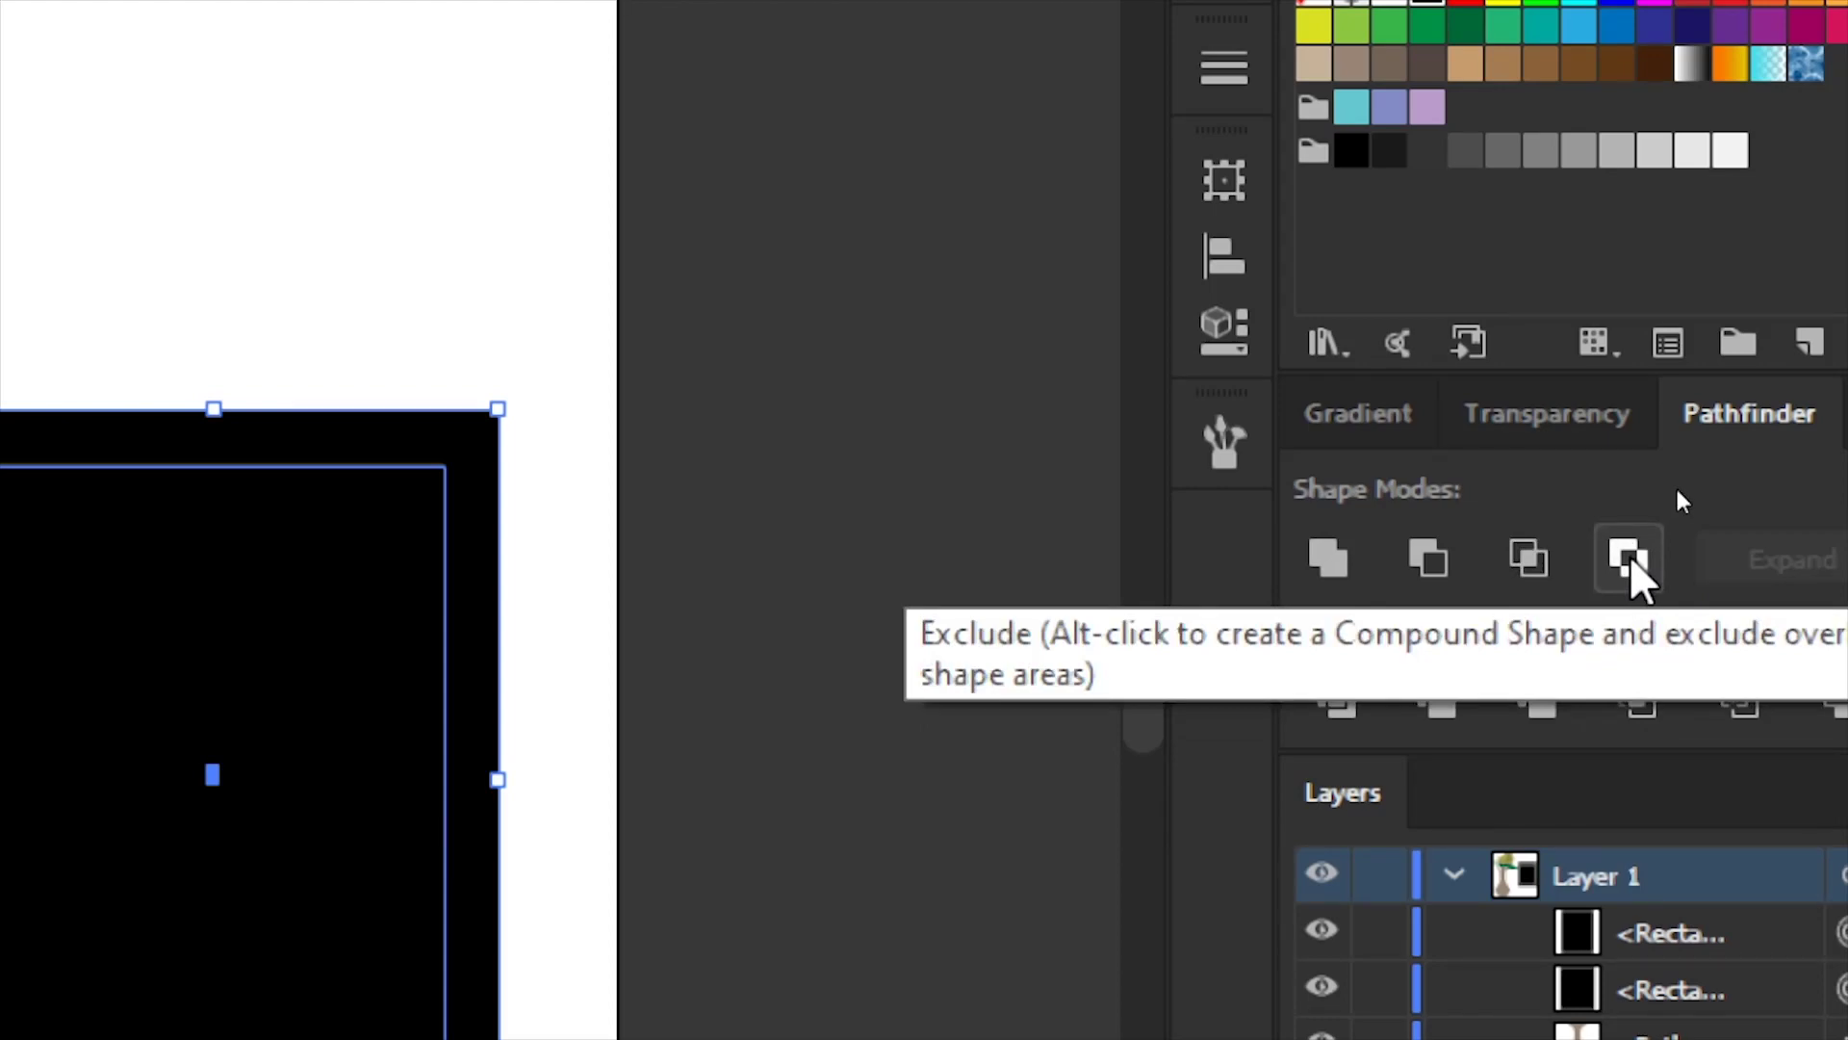
left_click(1634, 561)
left_click_drag(1103, 545, 1102, 525)
left_click(27, 276)
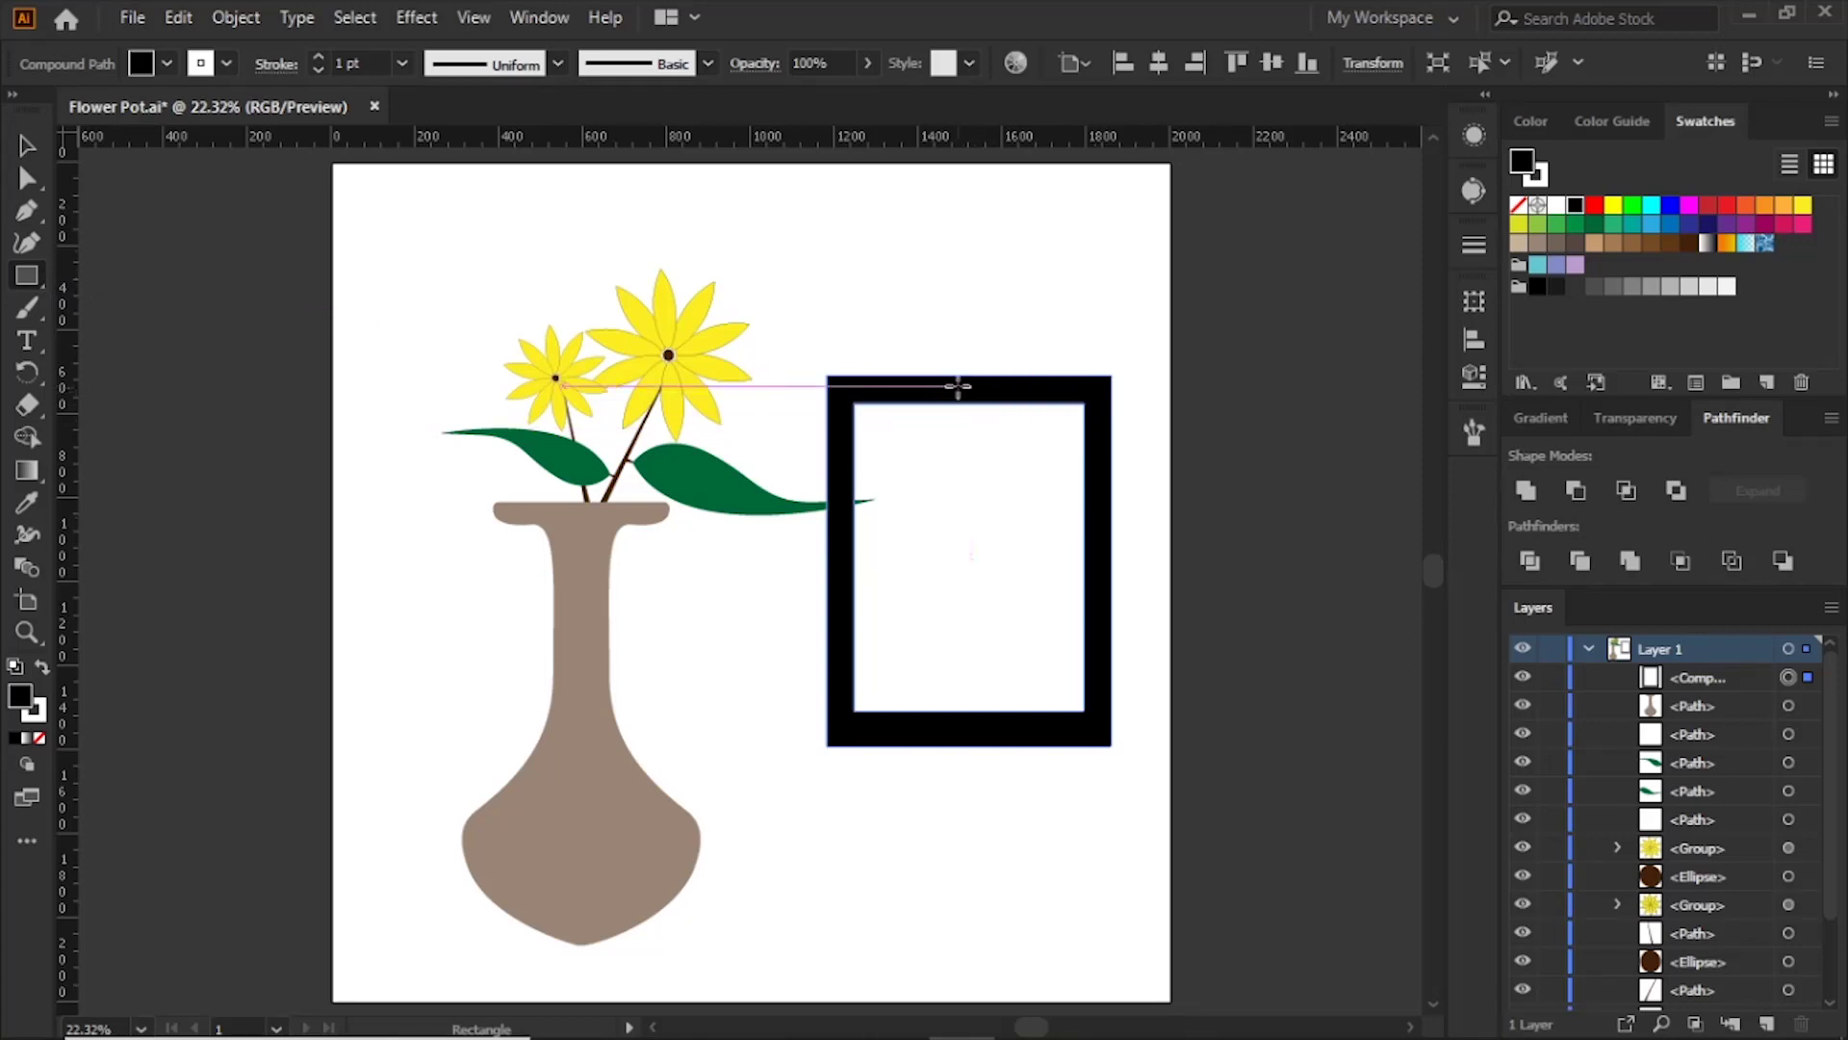
left_click_drag(957, 386, 987, 732)
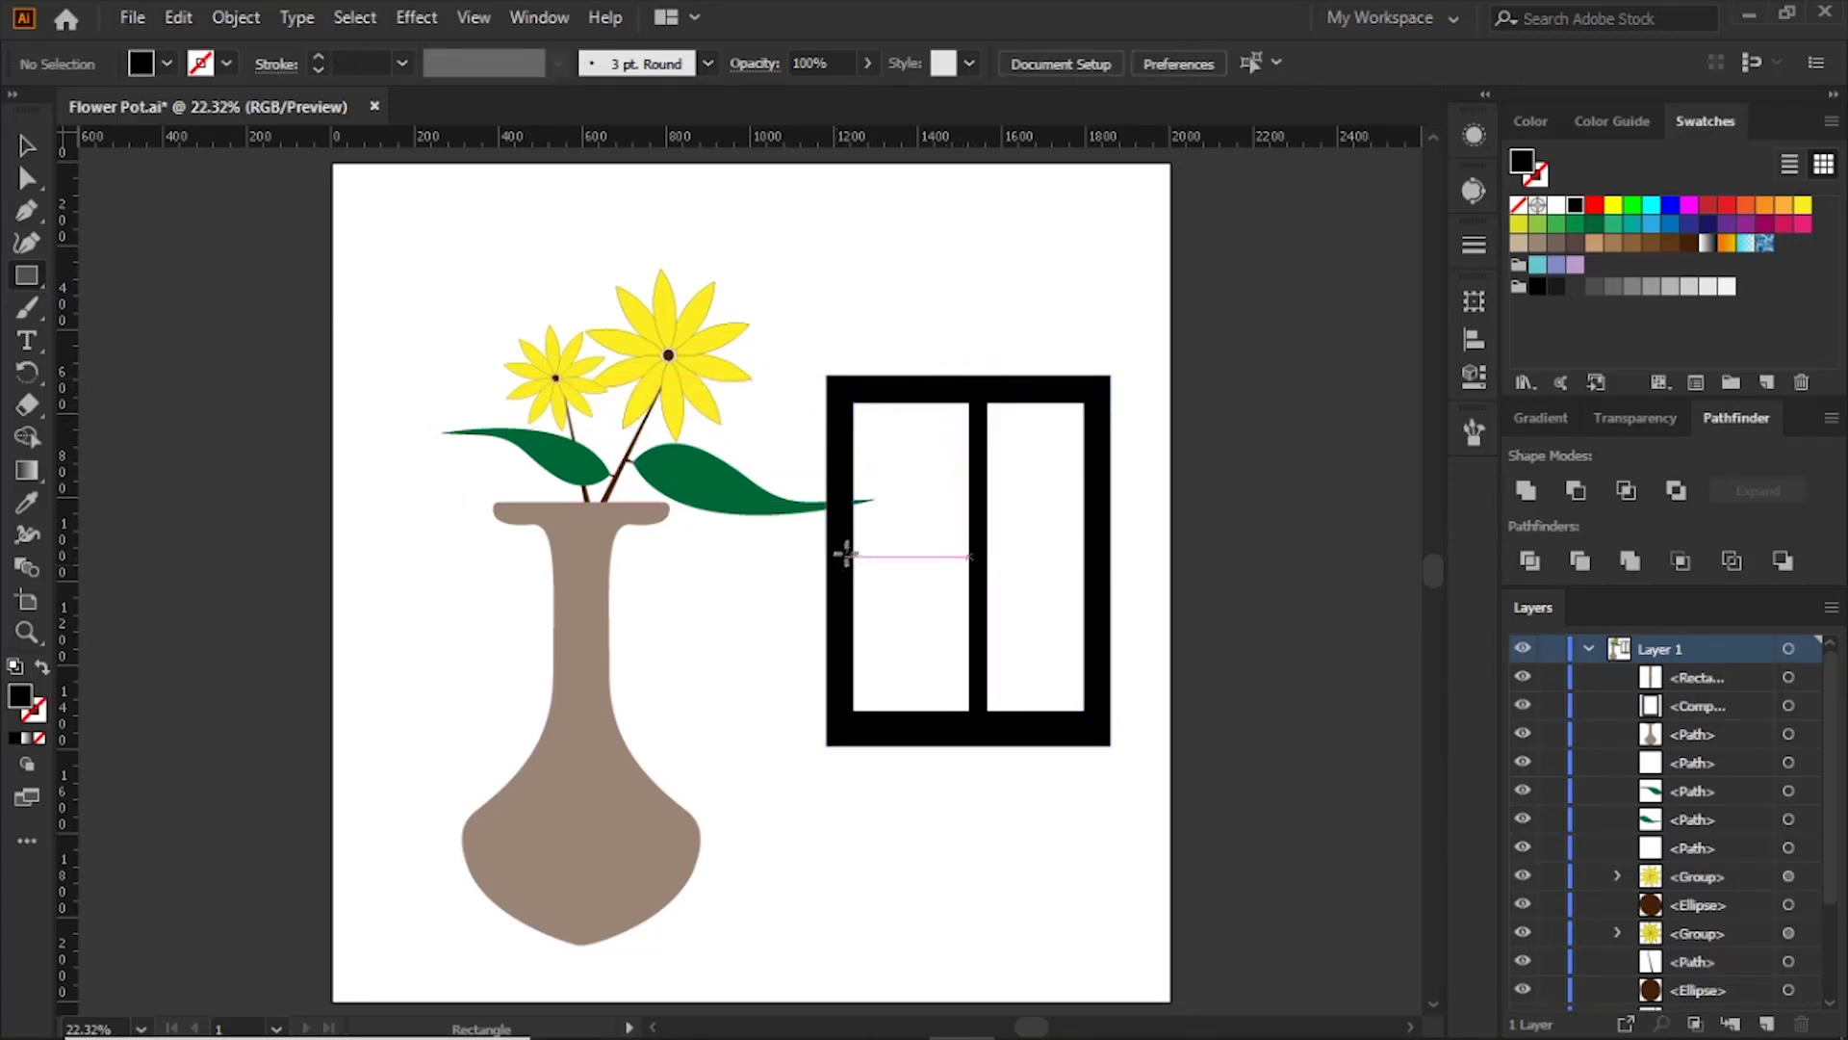
Step: Add a horizontal crossbar for four panes and a rounded-corner sill under the window
left_click_drag(848, 547, 1085, 561)
key("ctrl+plus")
left_click_drag(520, 702, 1106, 791)
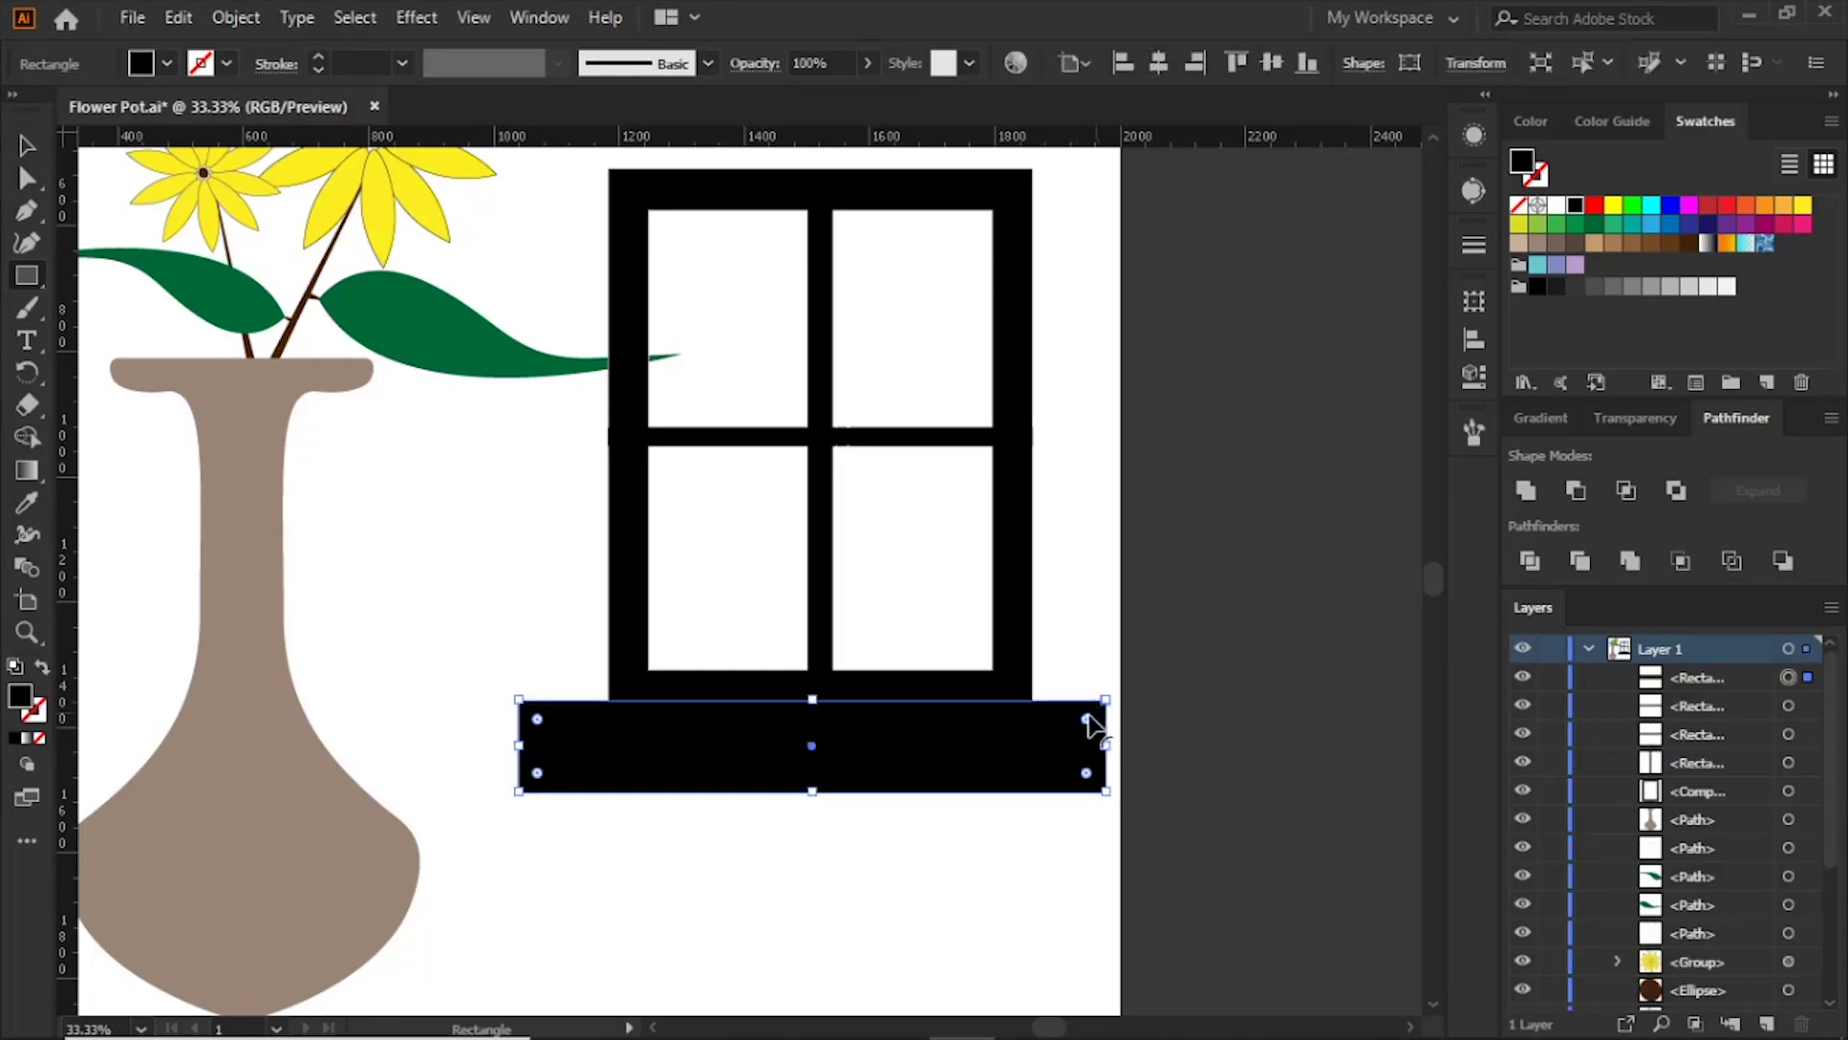
left_click_drag(1088, 722, 1077, 733)
key("v")
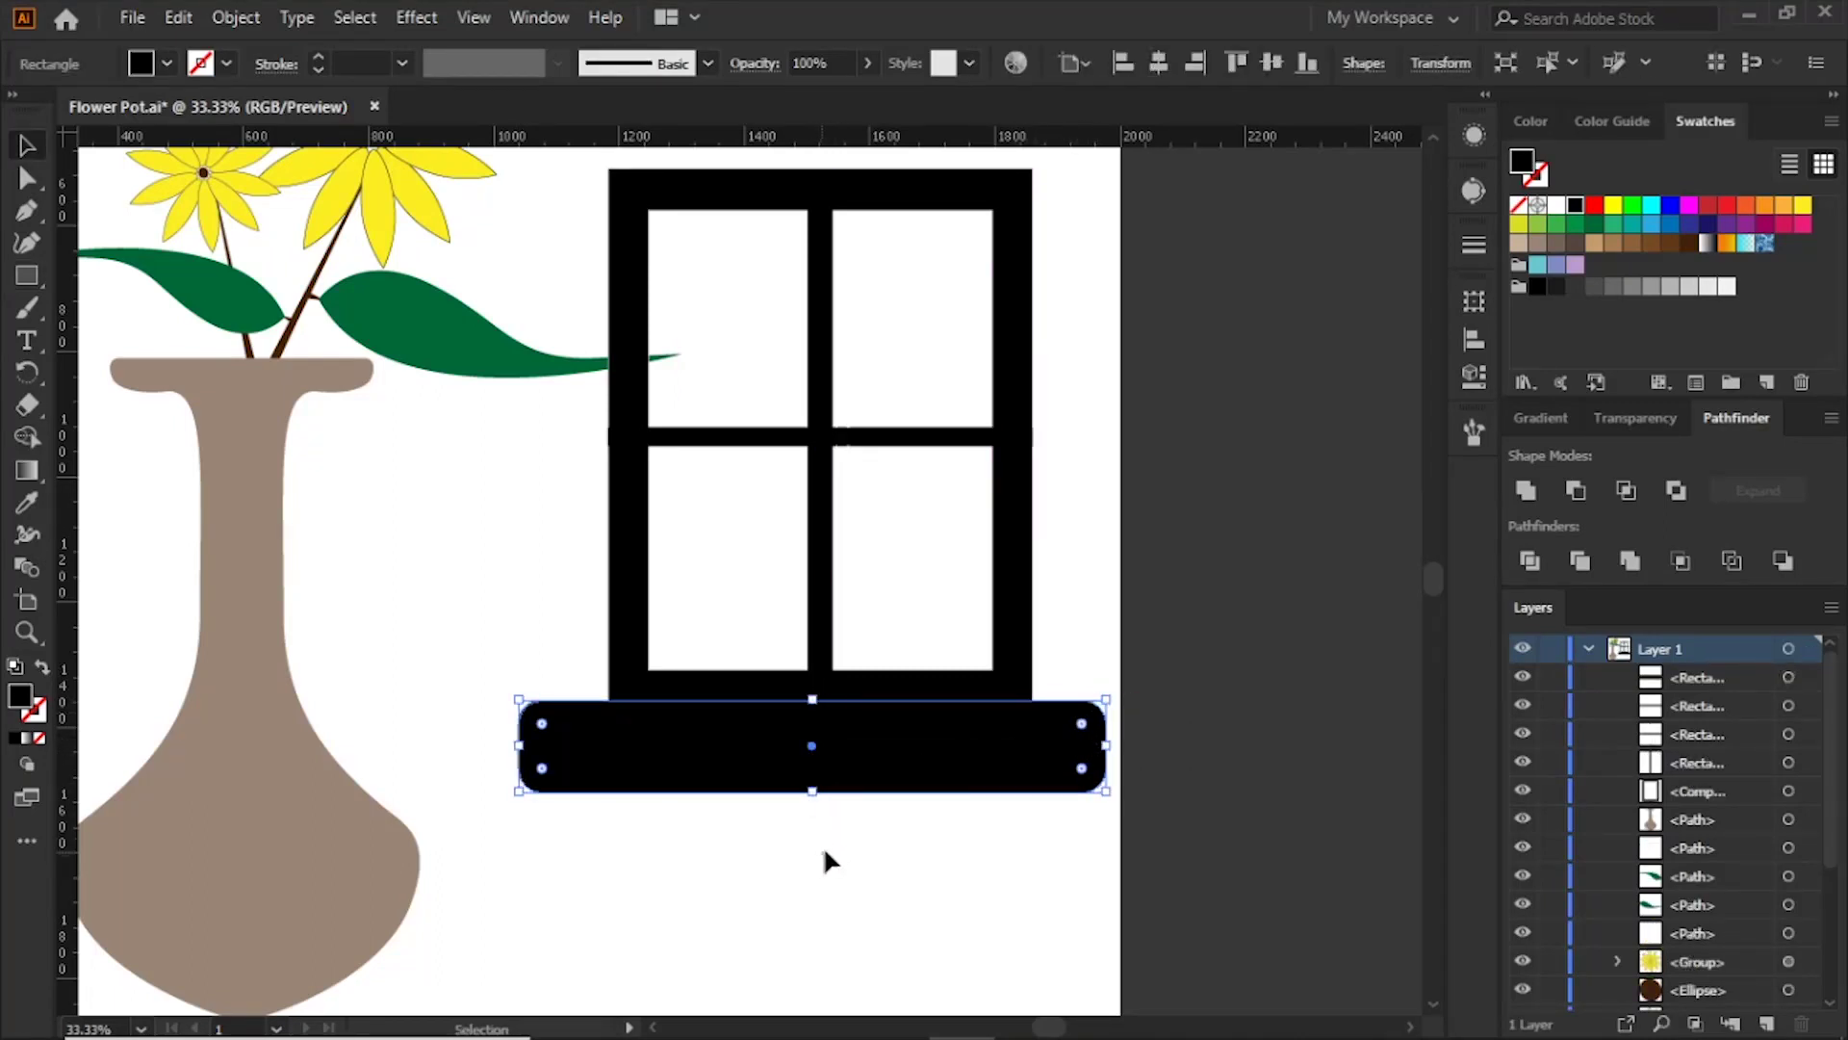
left_click(913, 826)
left_click_drag(934, 769, 948, 771)
Step: Select all the window parts and move them left and up beside the vase
key("ctrl+minus")
mouse_move(893, 325)
left_mouse_down()
mouse_move(951, 866)
mouse_move(912, 606)
left_mouse_up()
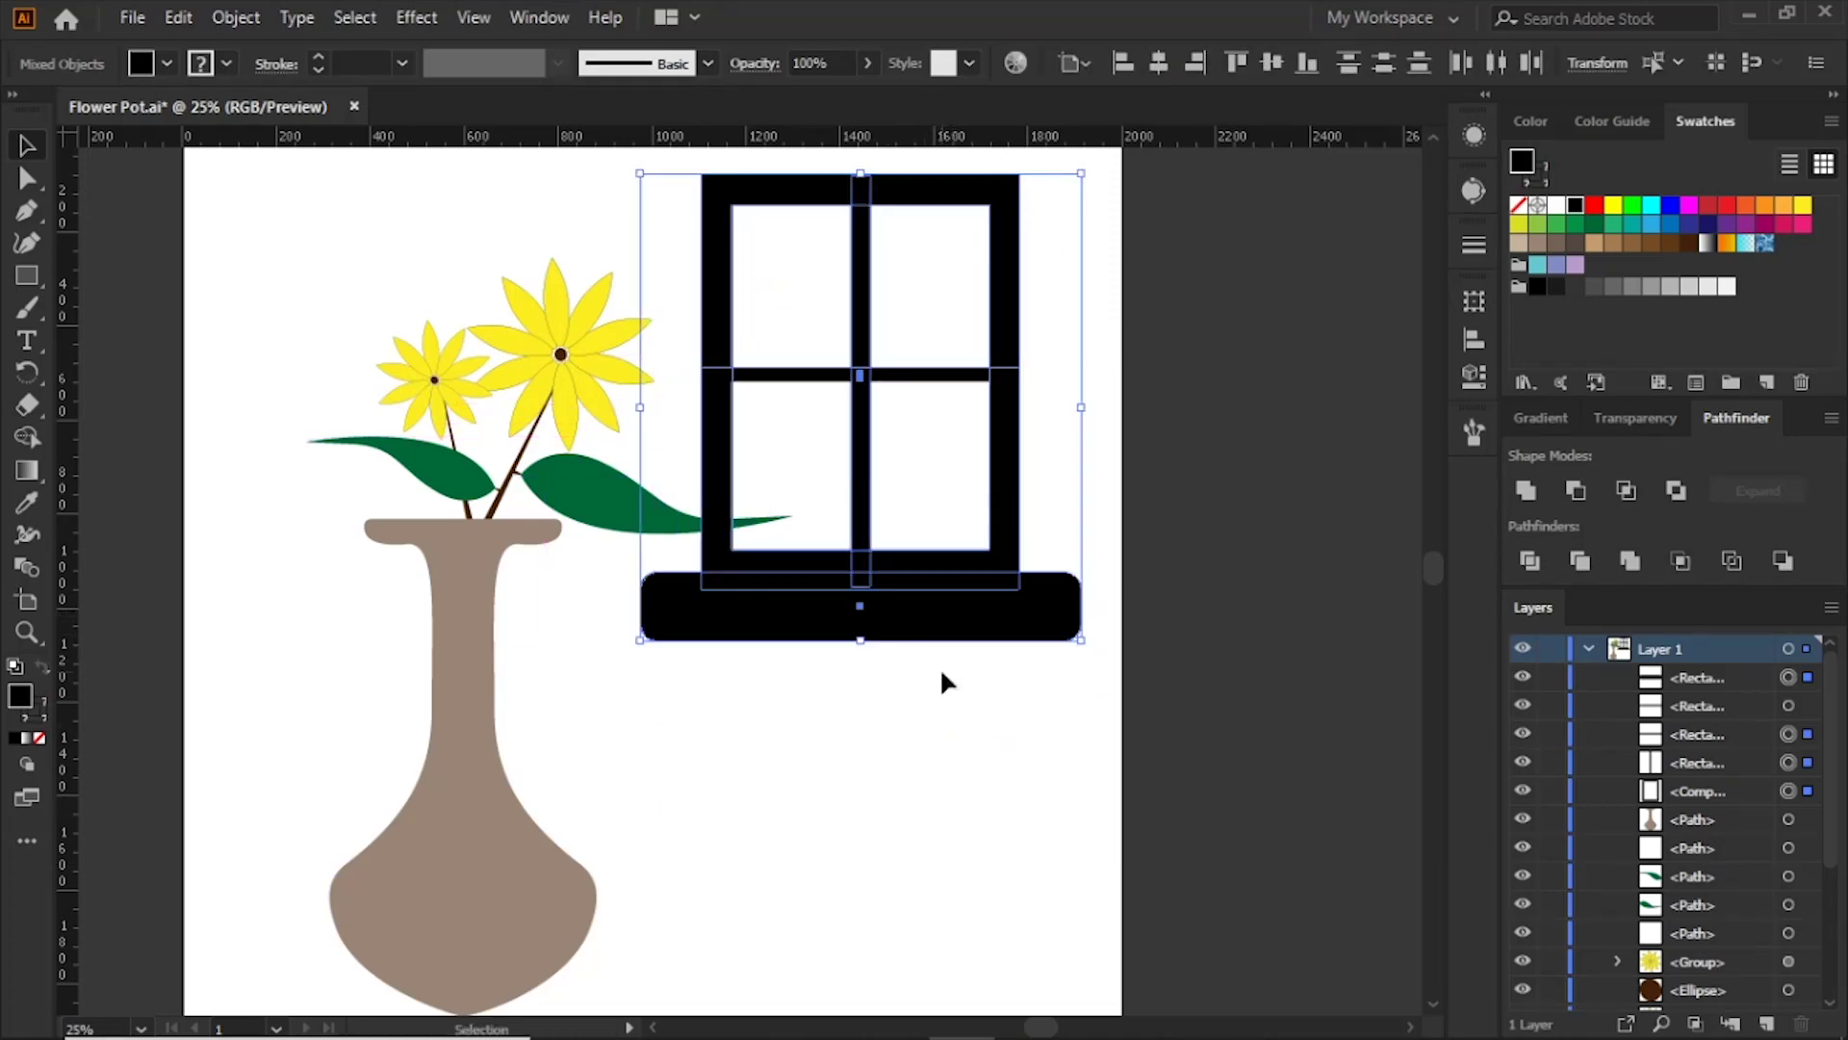
scroll(895, 703, "down", 1)
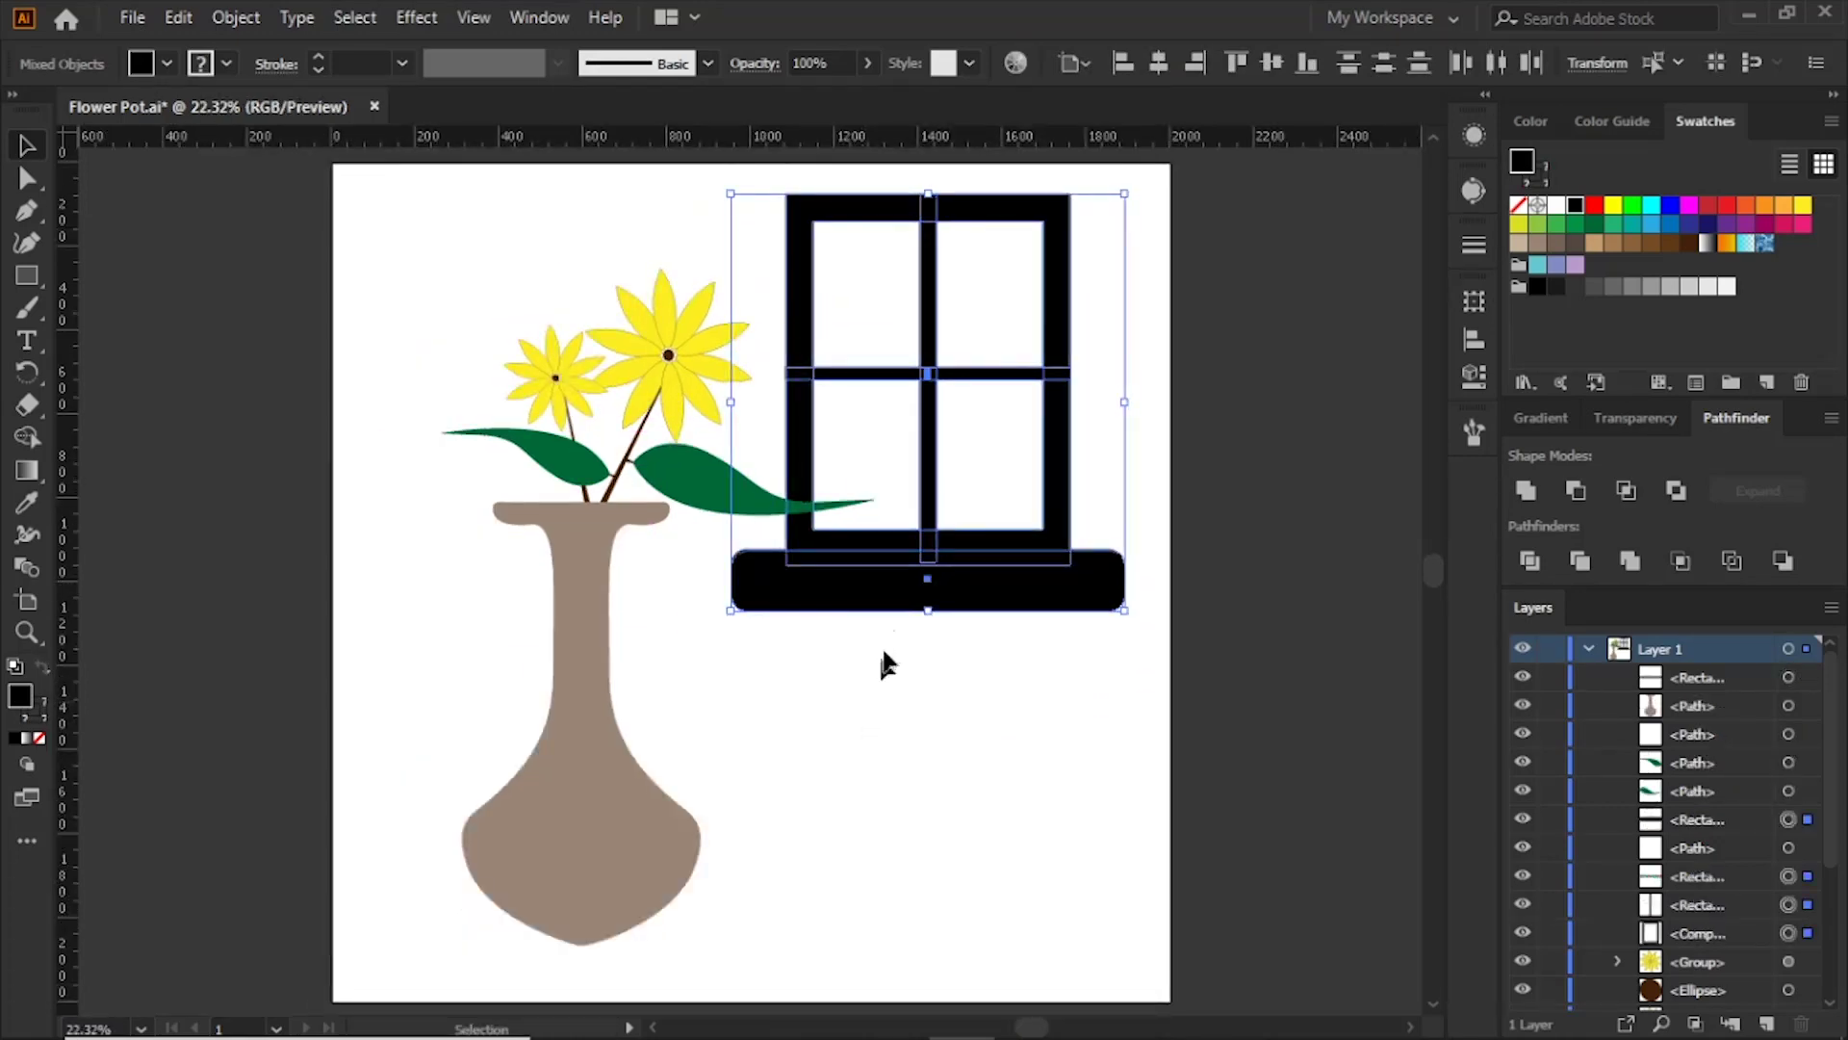
left_click_drag(893, 587, 846, 582)
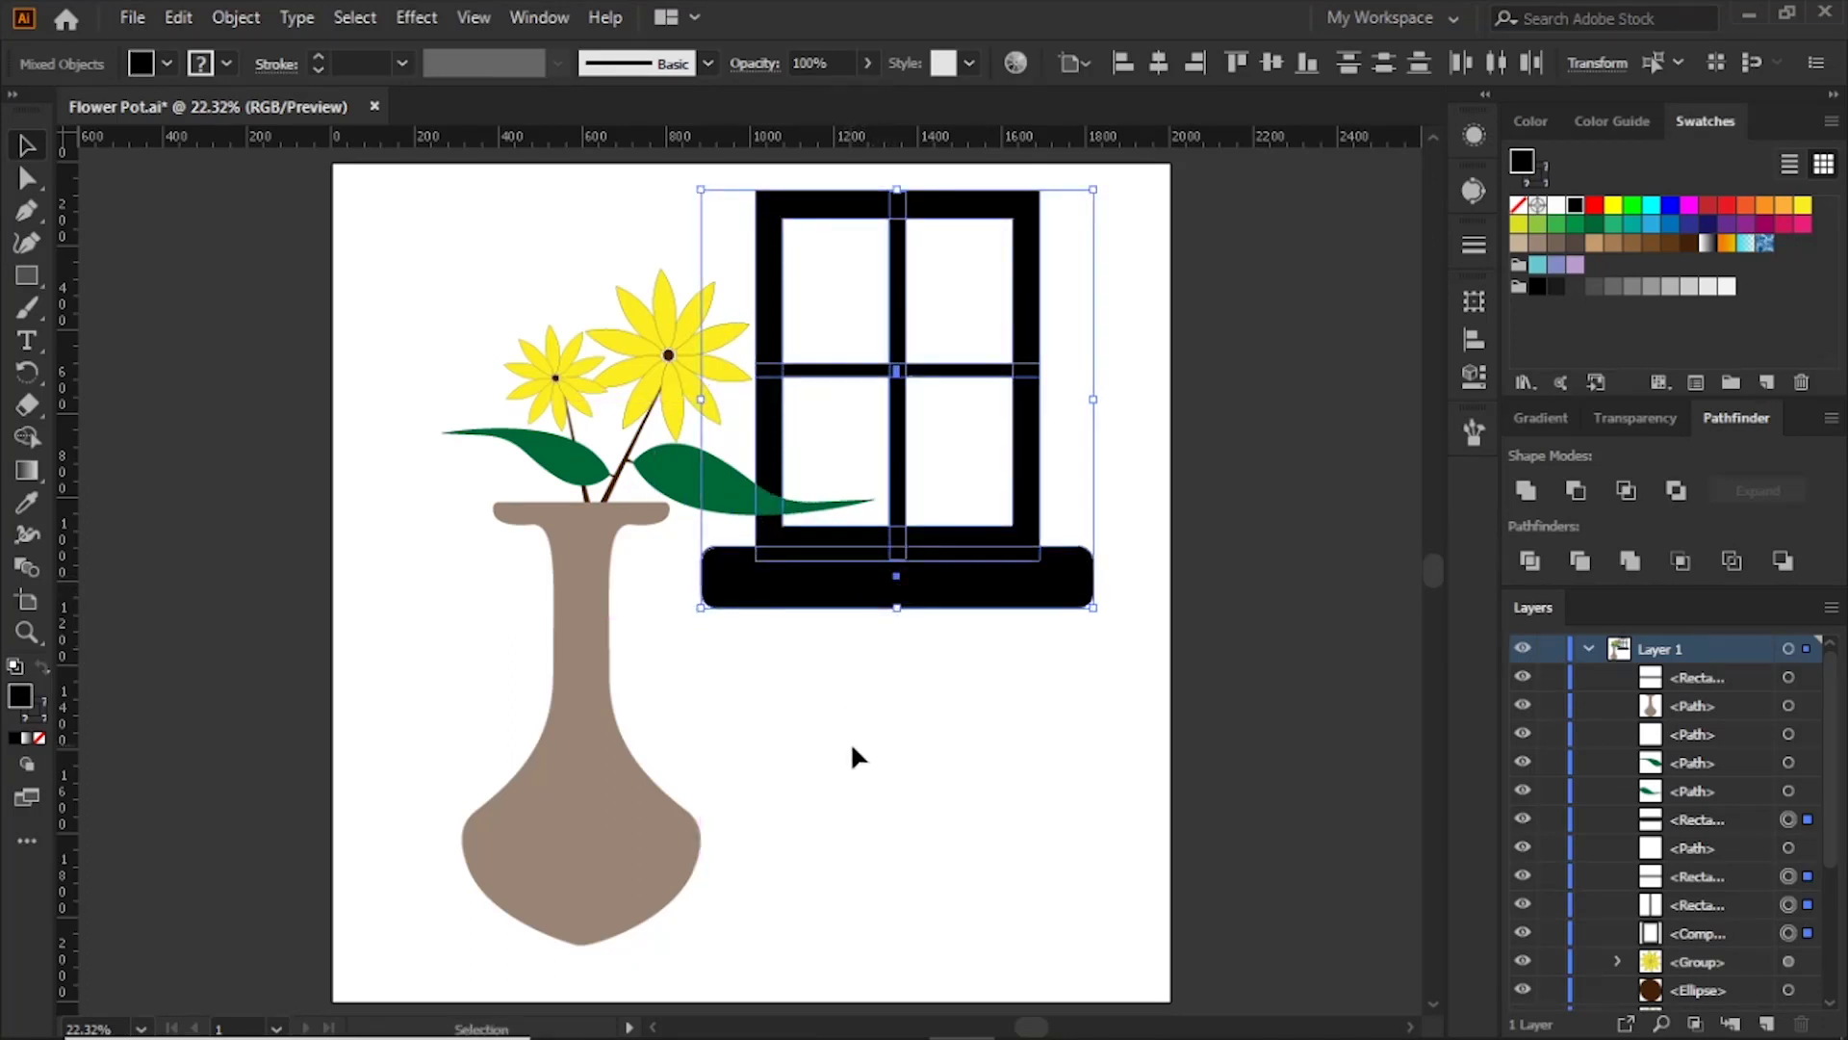
mouse_move(459, 293)
left_mouse_down()
mouse_move(671, 691)
mouse_move(628, 696)
mouse_move(637, 674)
left_mouse_up()
Step: Draw a large blue circle and send it back behind the vase, flowers and window
key("ctrl+minus")
key("ctrl+shift+a")
key("l")
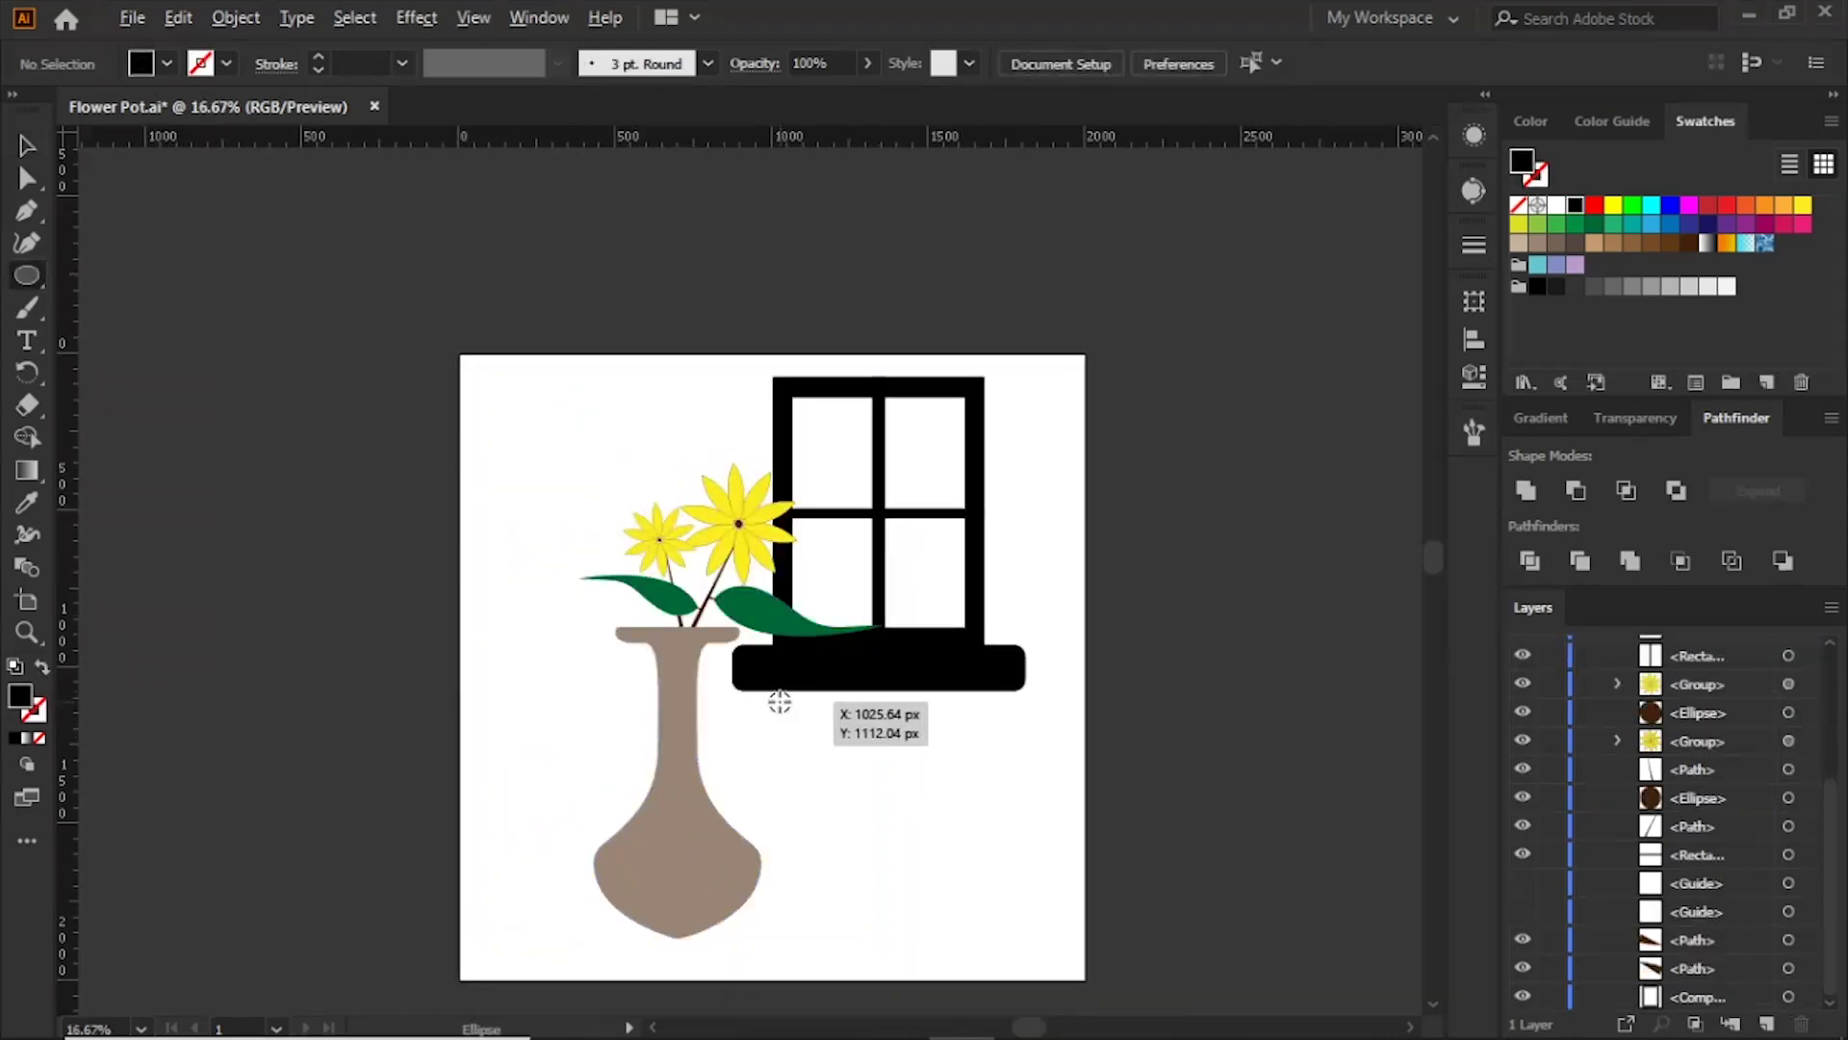
left_click_drag(781, 700, 879, 912)
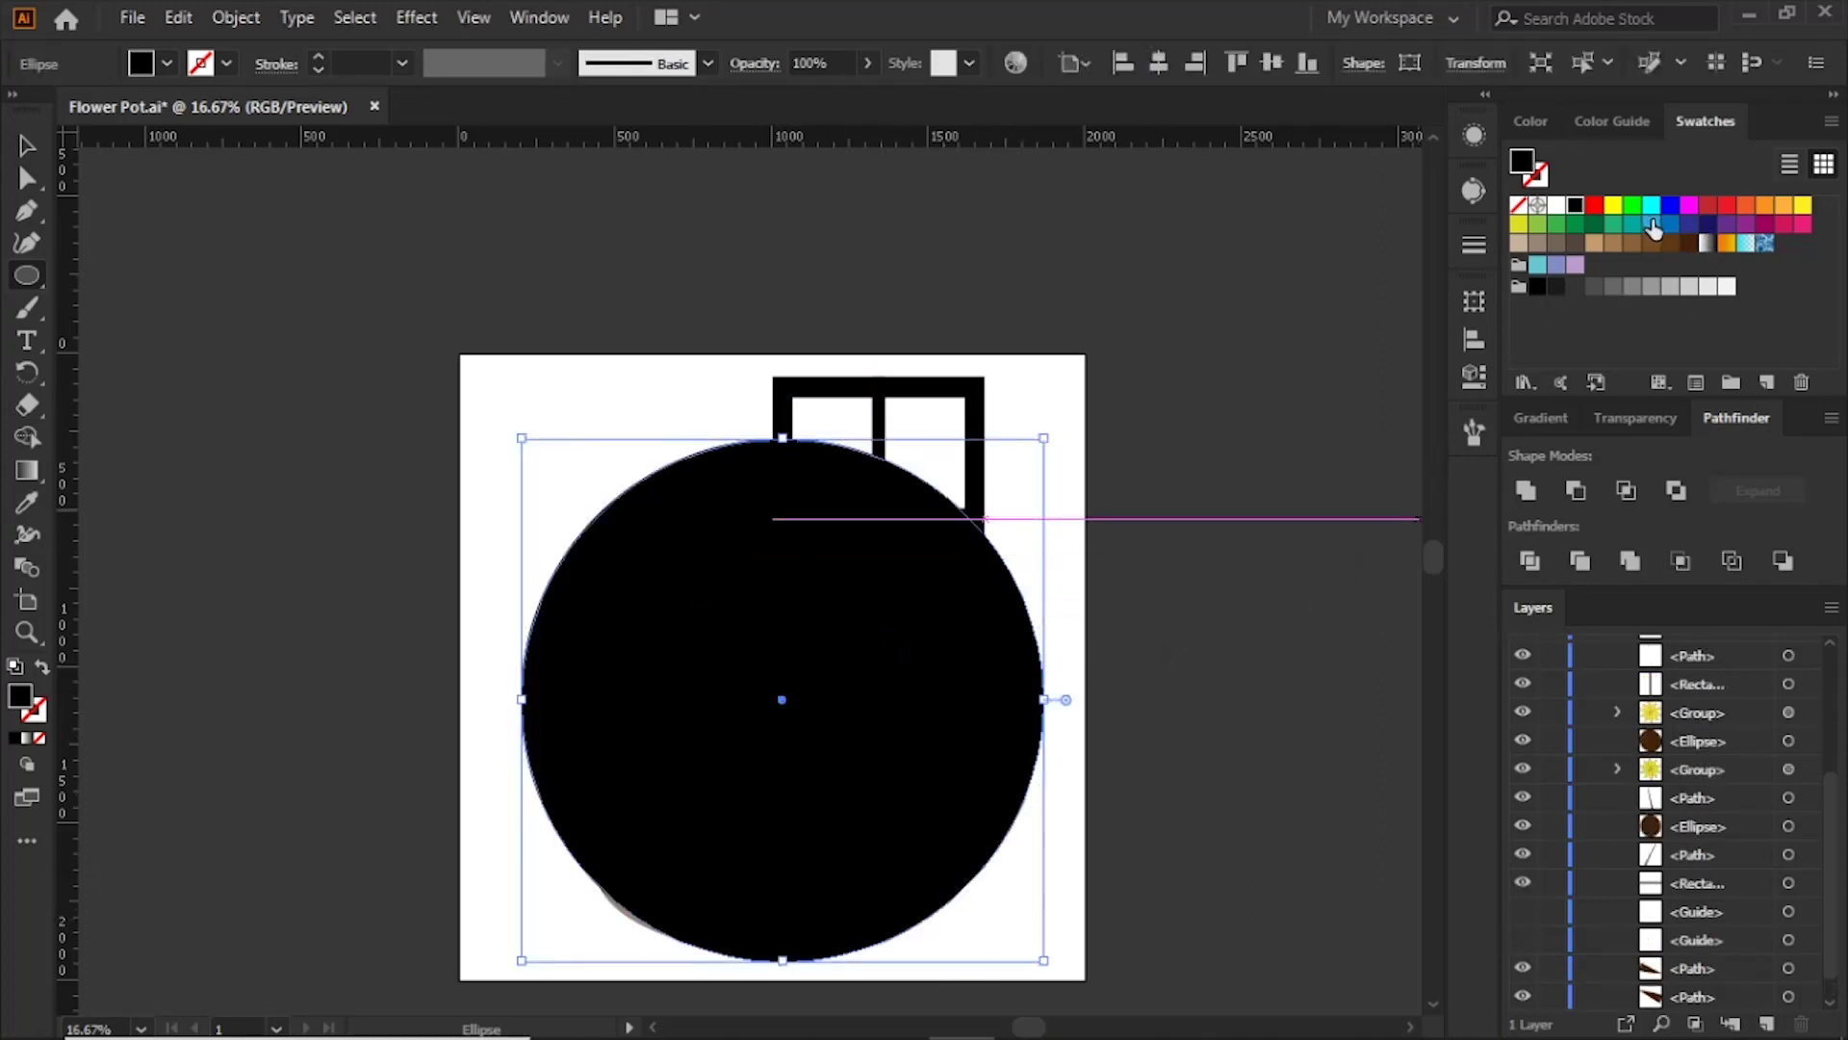
left_click(1666, 227)
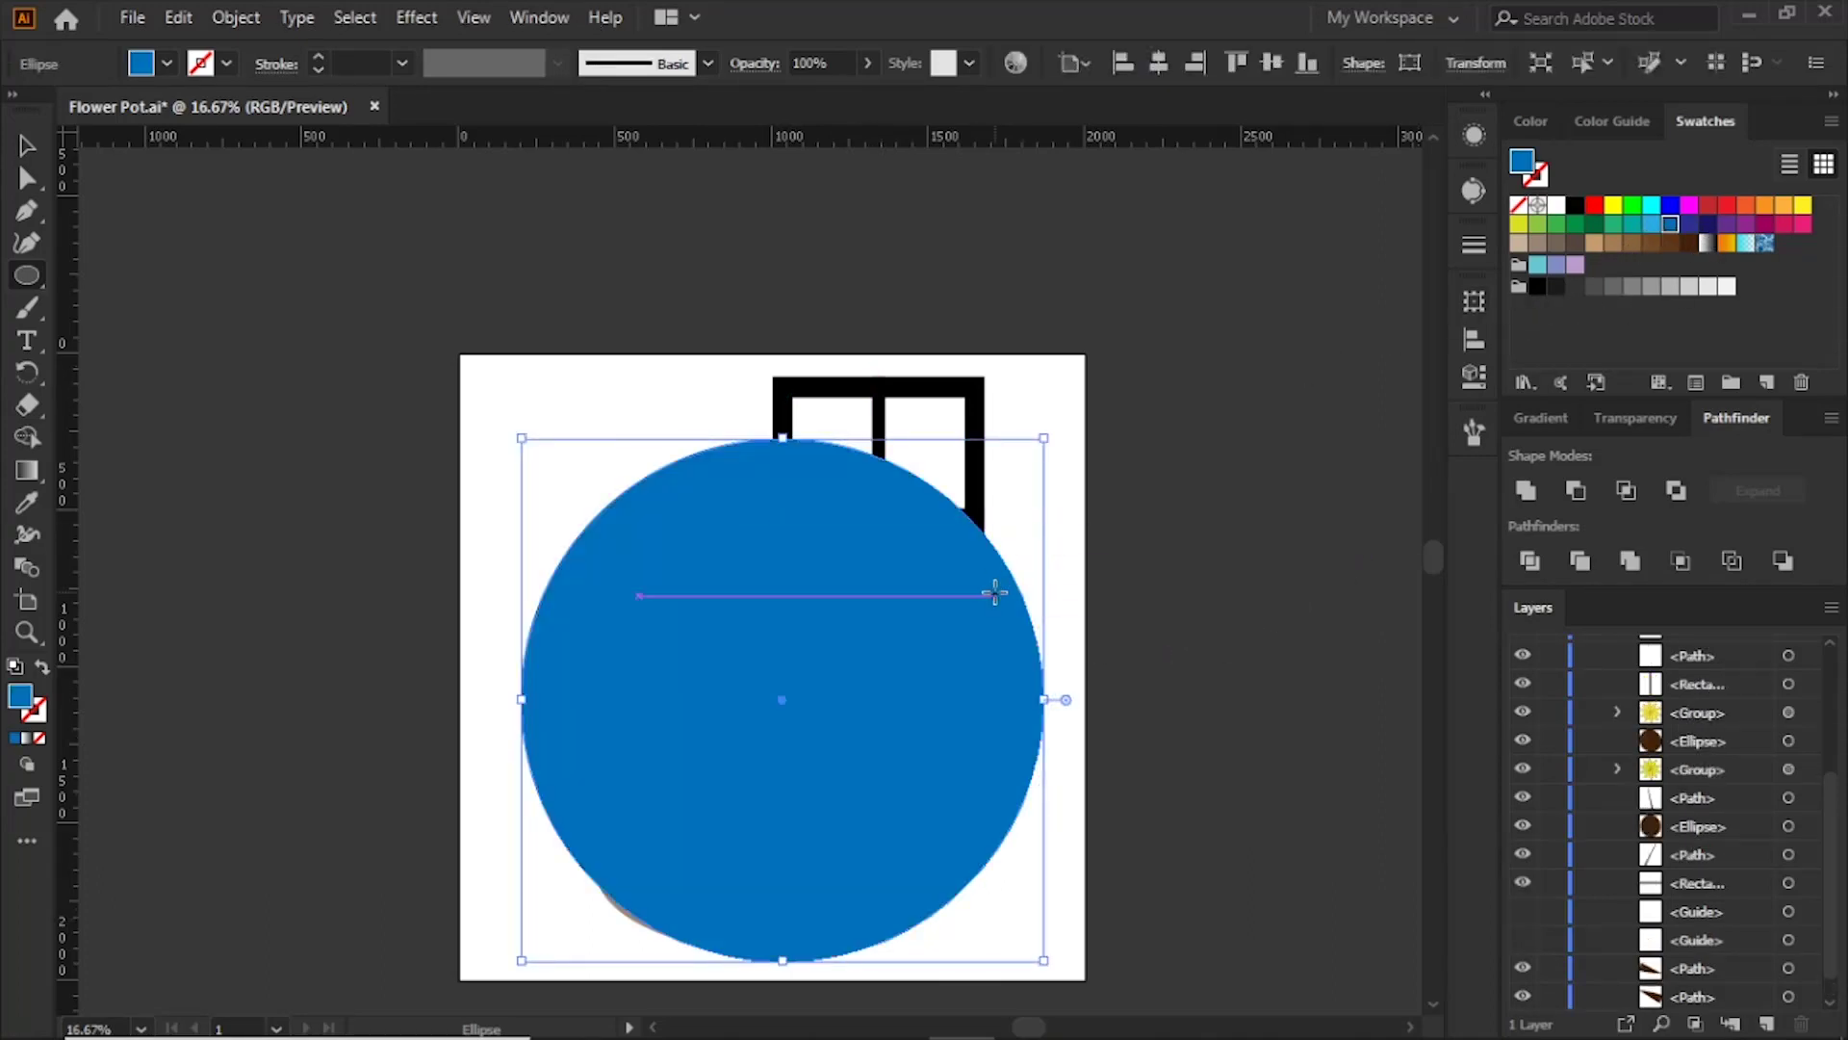
key("ctrl+bracketleft")
key("ctrl+bracketleft")
key("ctrl+bracketleft")
key("ctrl+bracketleft")
key("ctrl+bracketleft")
key("ctrl+bracketleft")
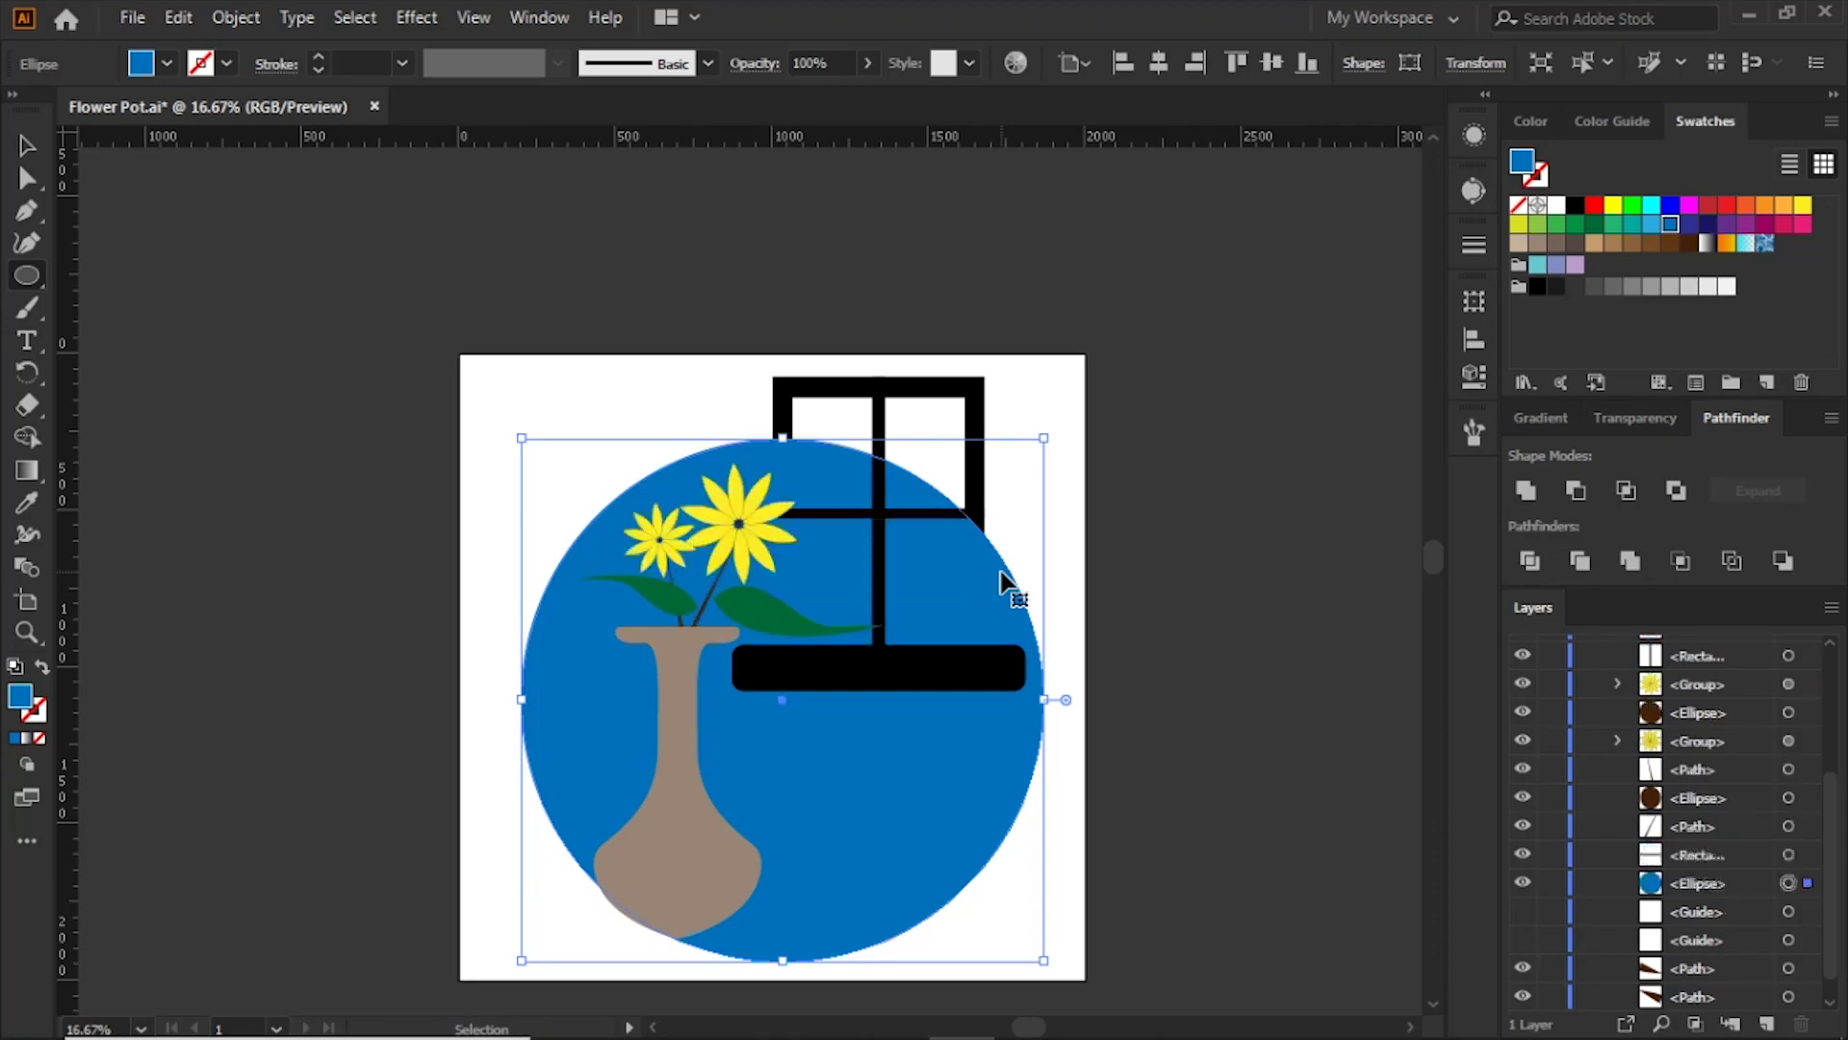
key("ctrl+bracketleft")
key("ctrl+bracketleft")
left_click_drag(844, 758, 854, 729)
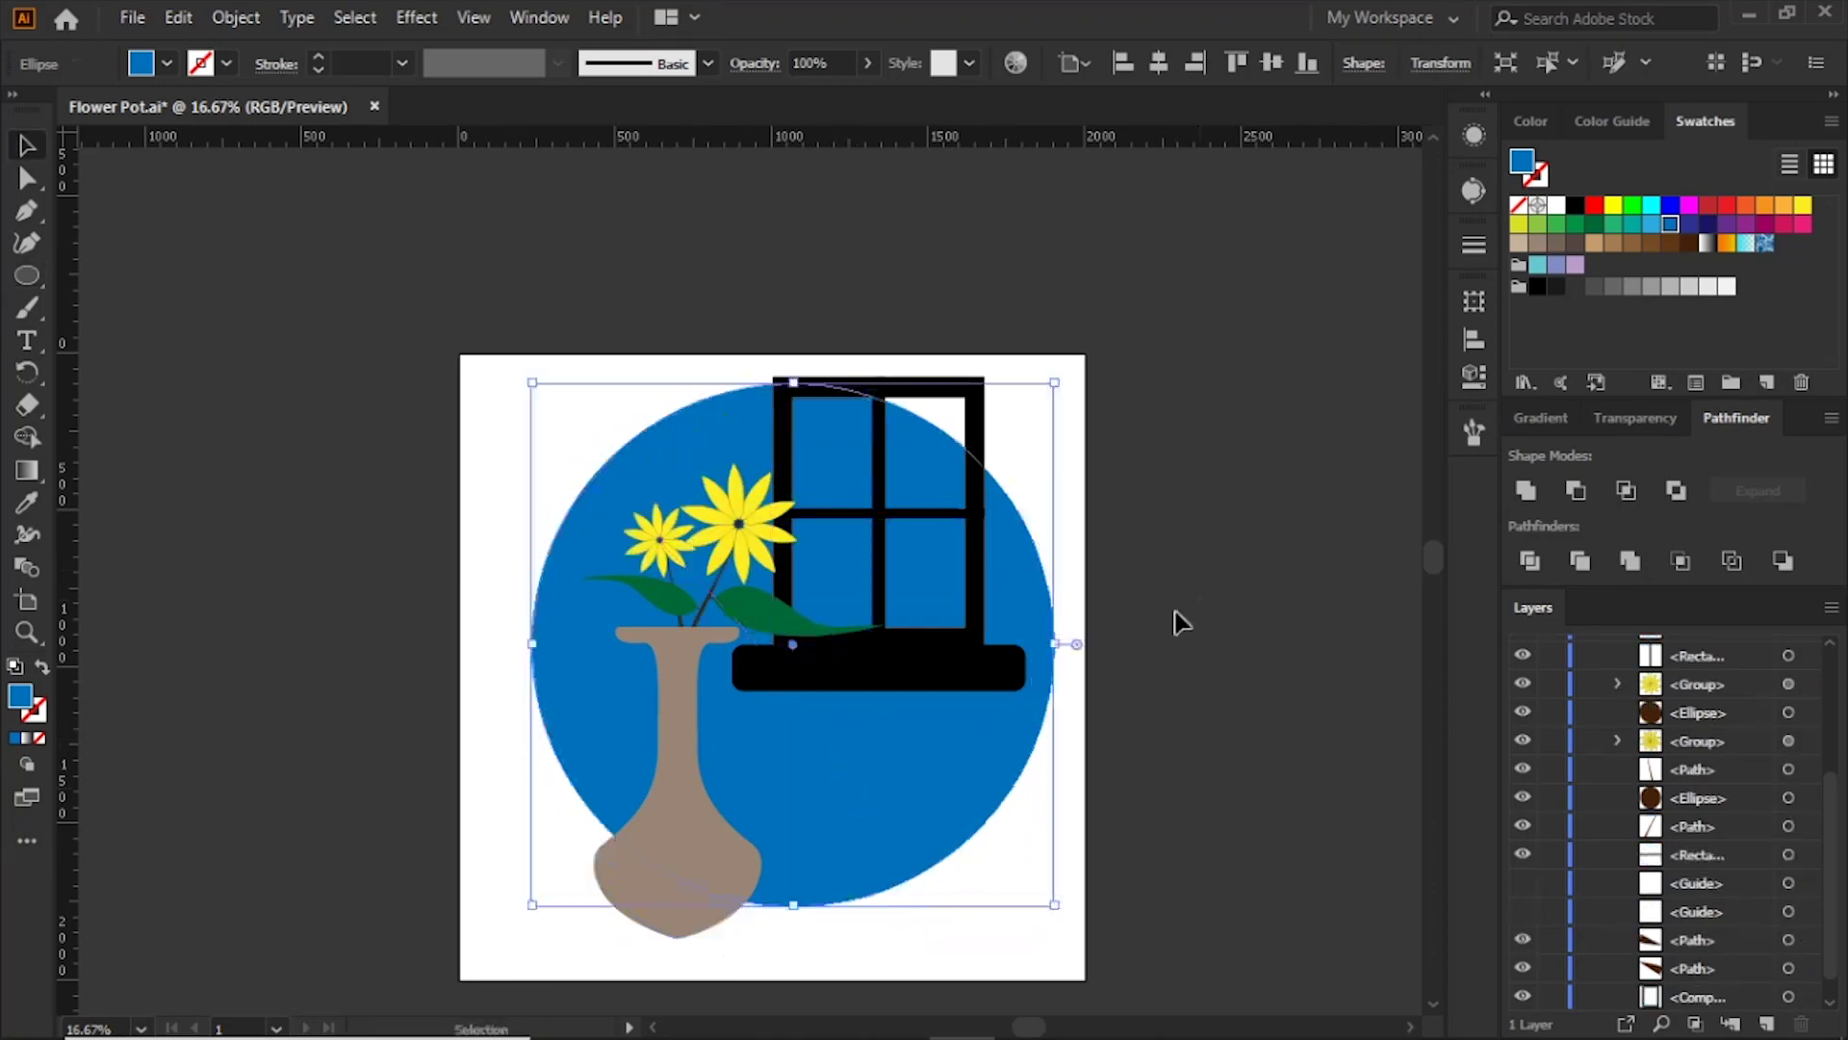
left_click(1169, 621)
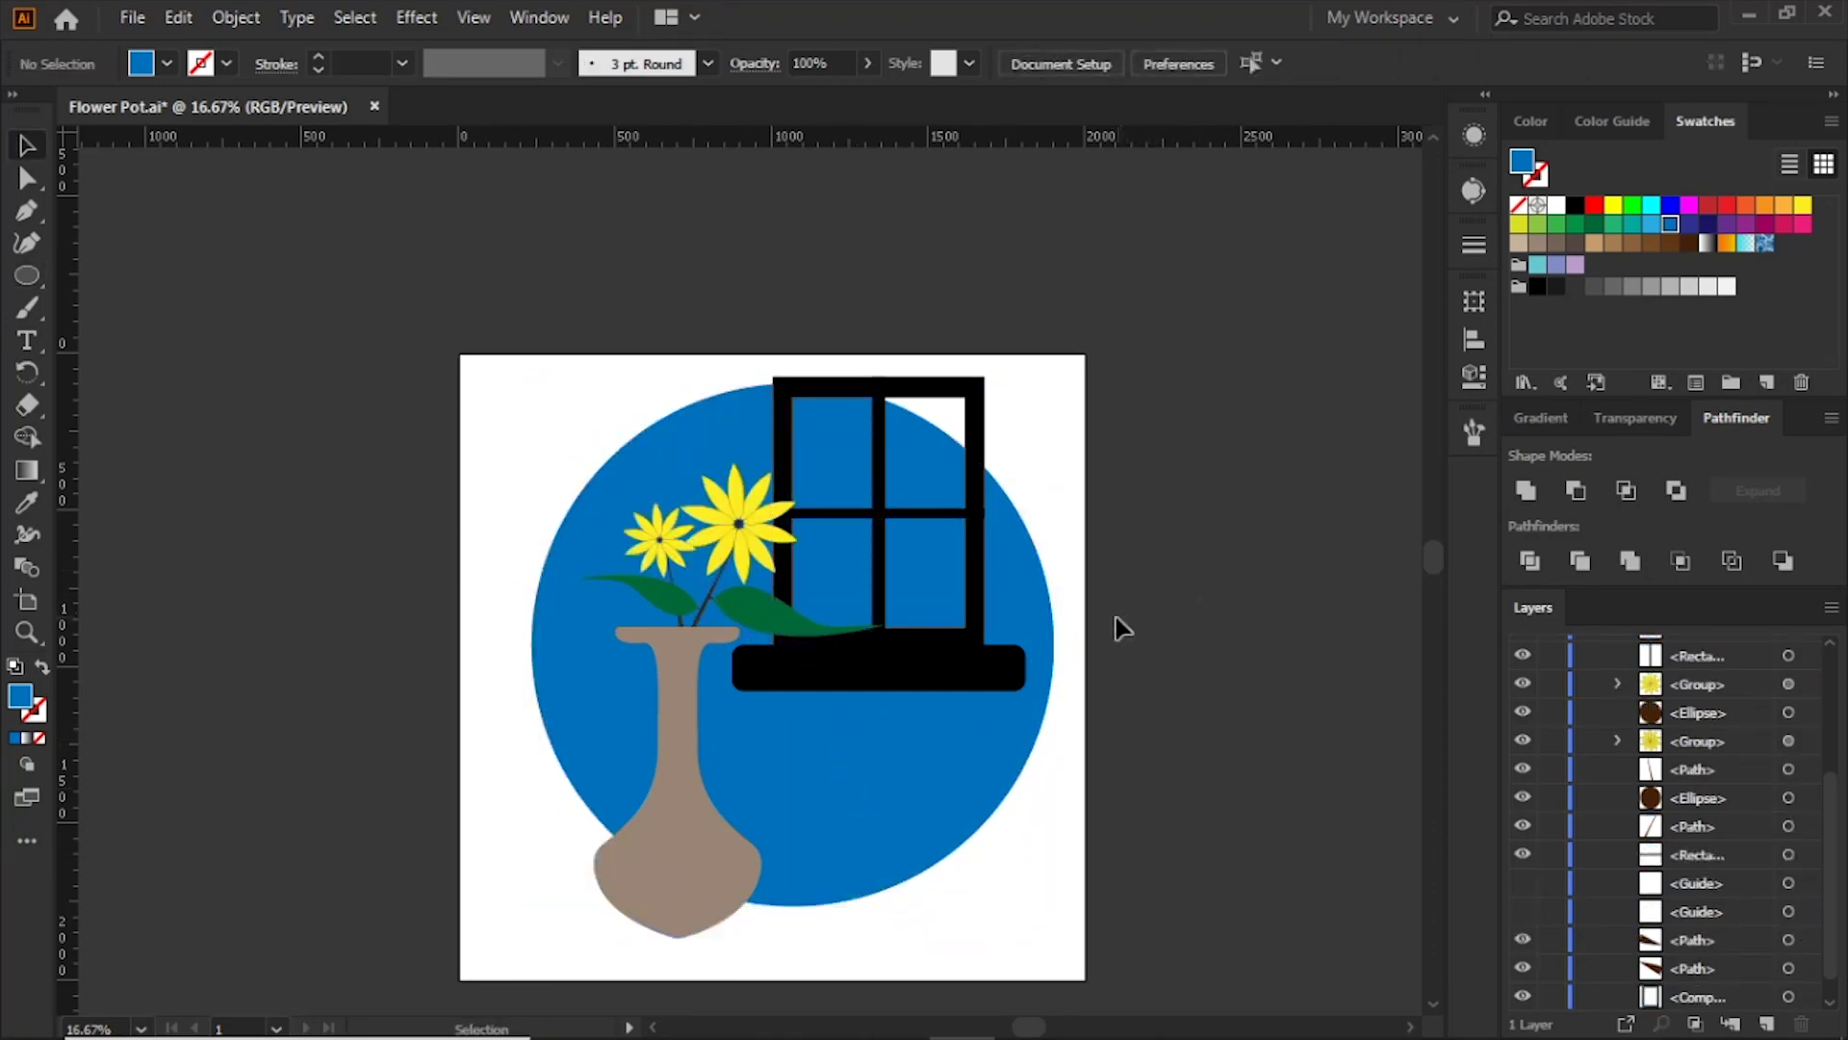
Step: Make the window frame light grey and eyedrop that colour onto the vertical and horizontal bars
left_click(981, 626)
left_click(1689, 285)
left_click(878, 510)
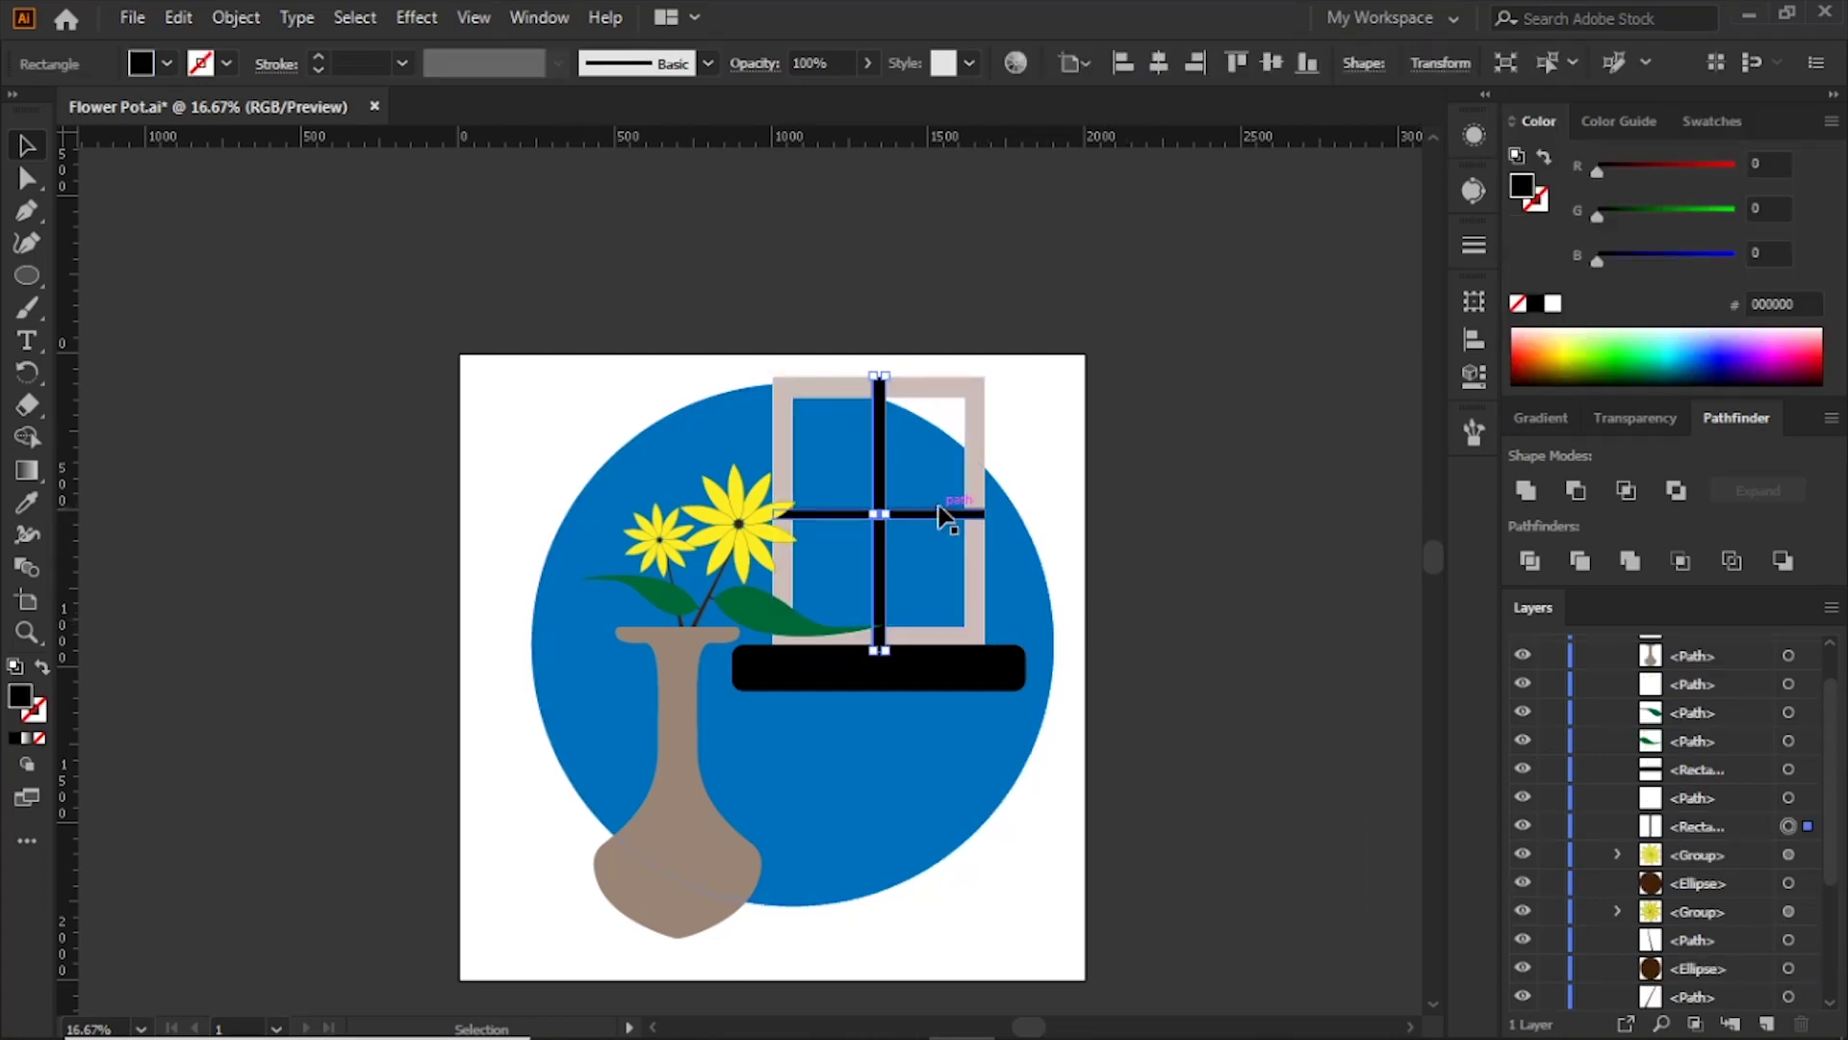
key("i")
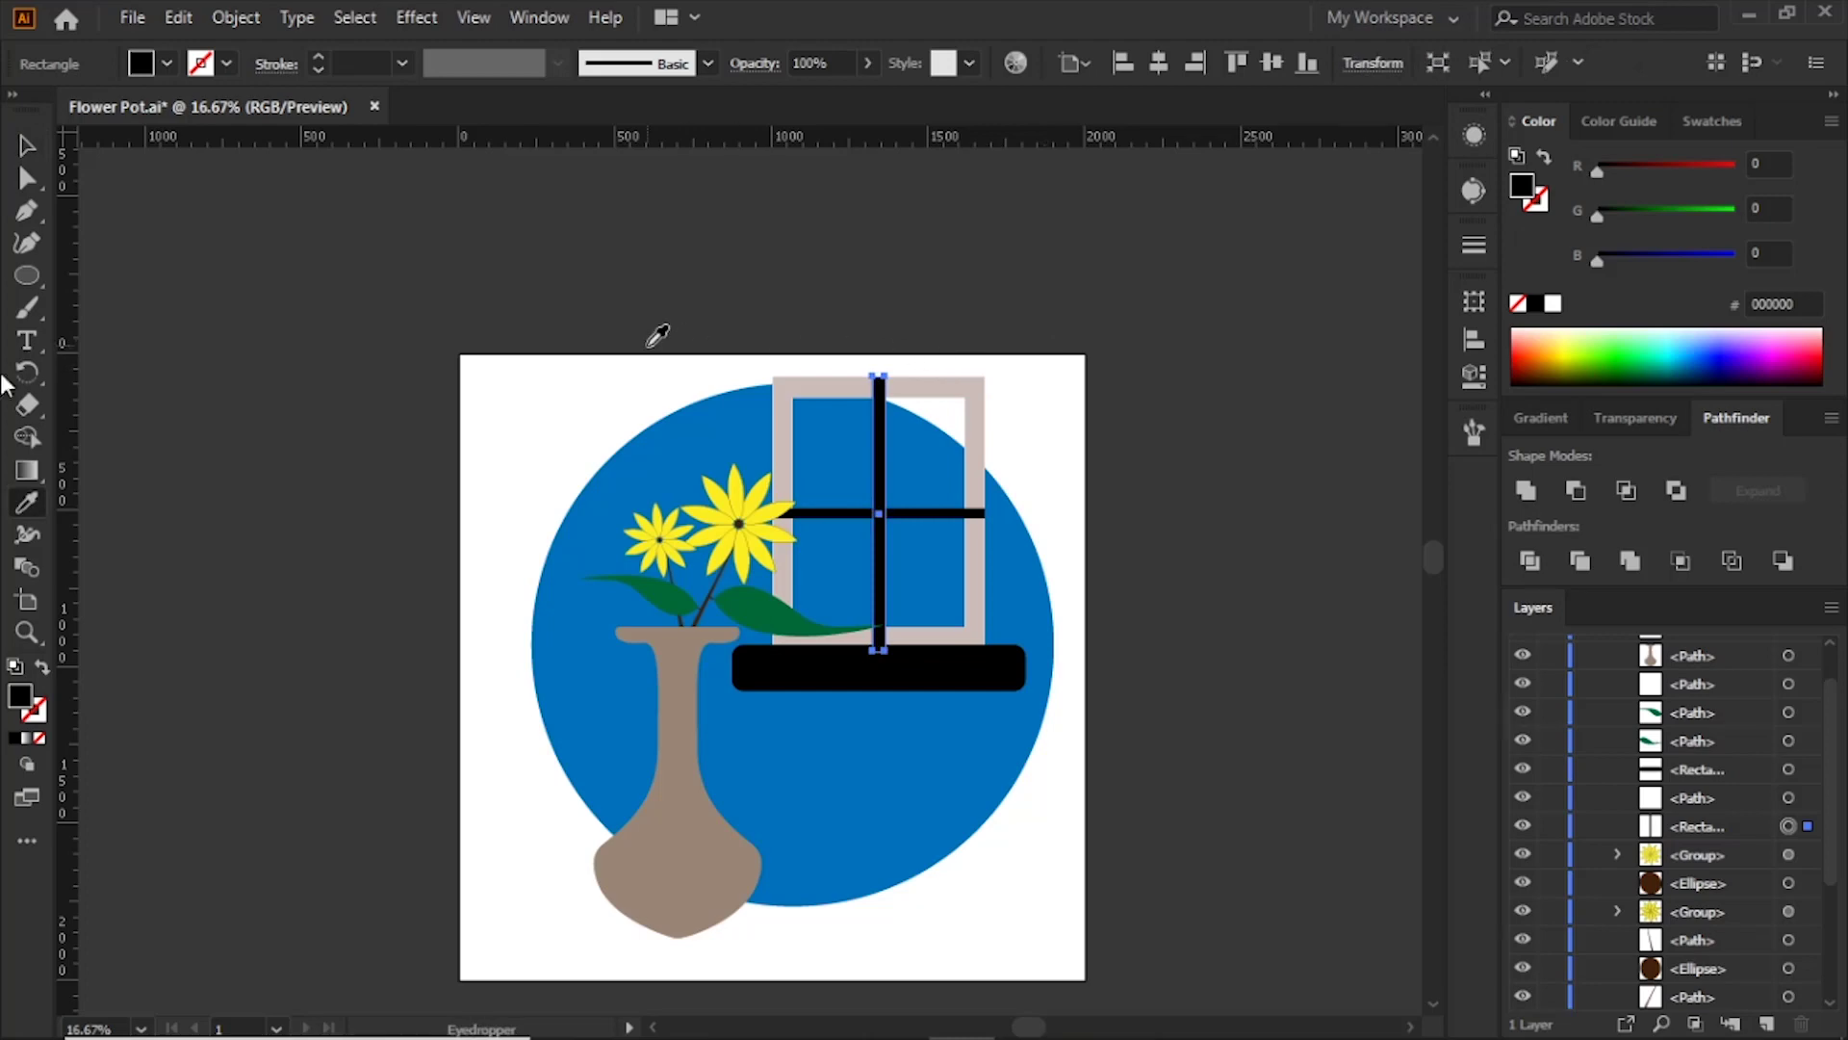
left_click(989, 374)
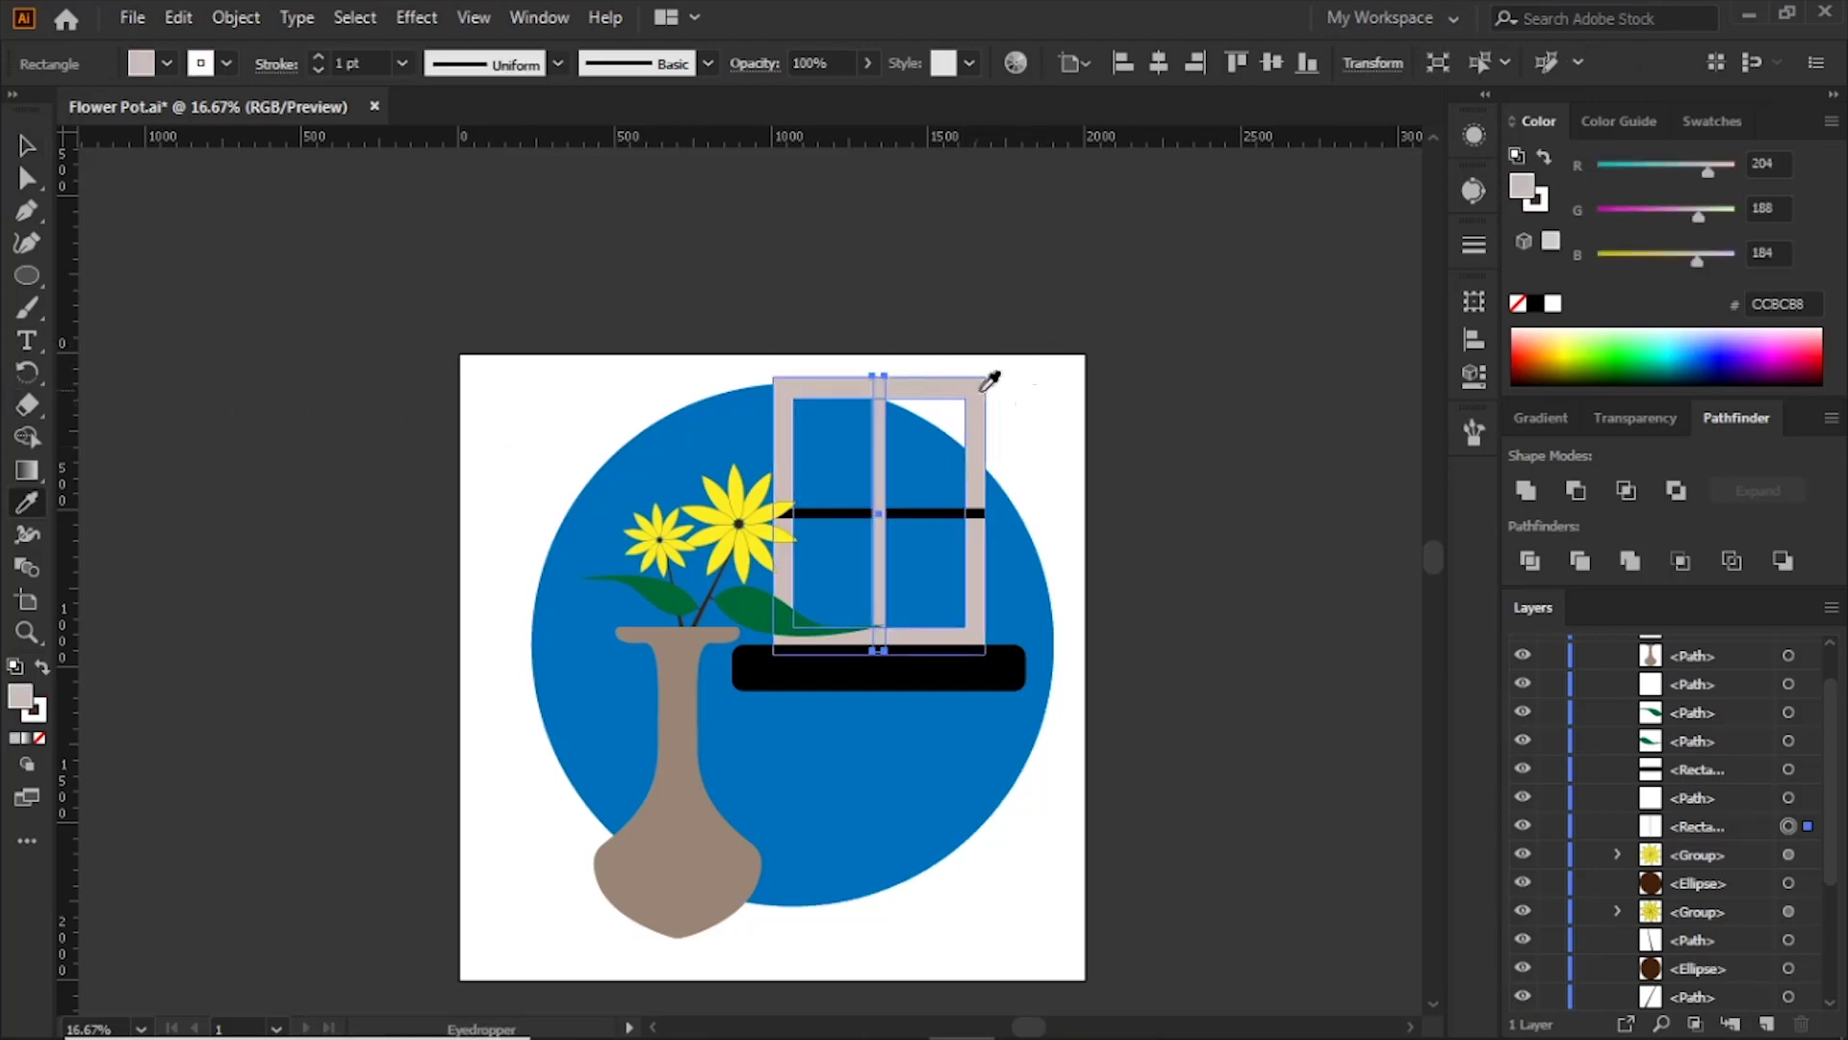
key("v")
left_click(981, 512)
key("i")
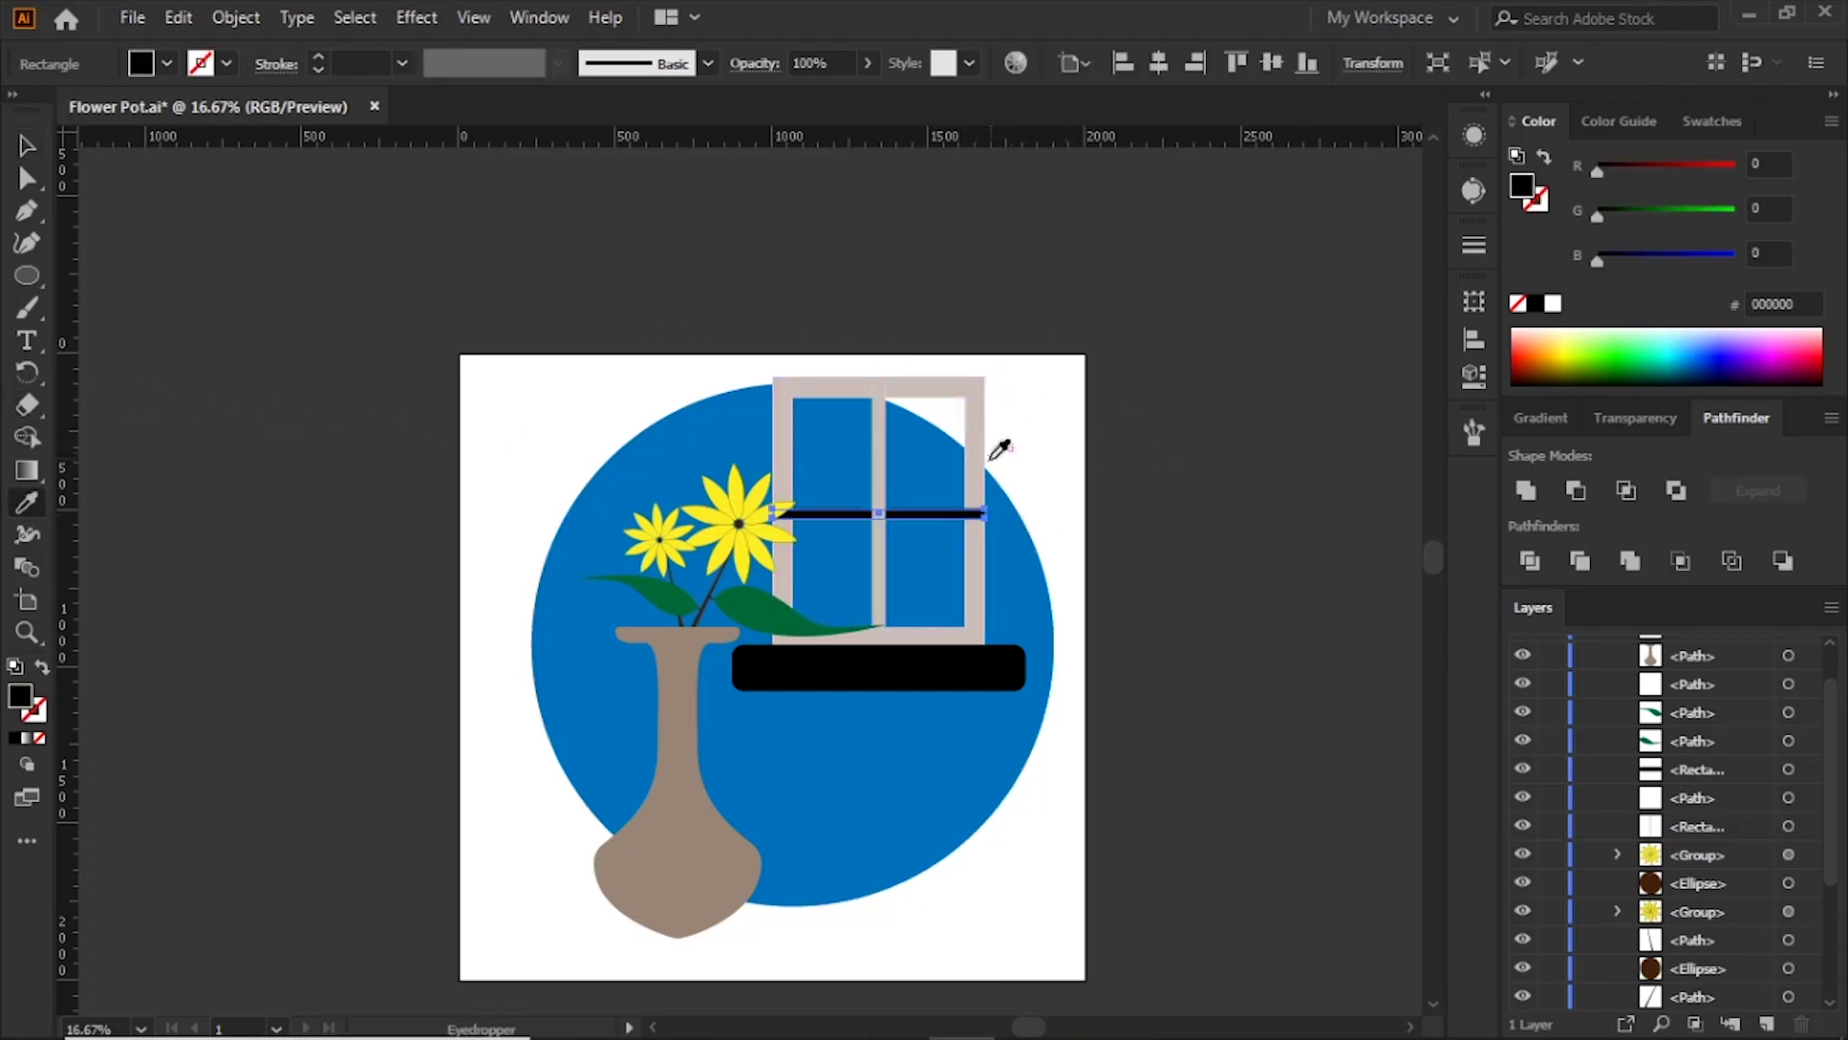
left_click(981, 452)
key("v")
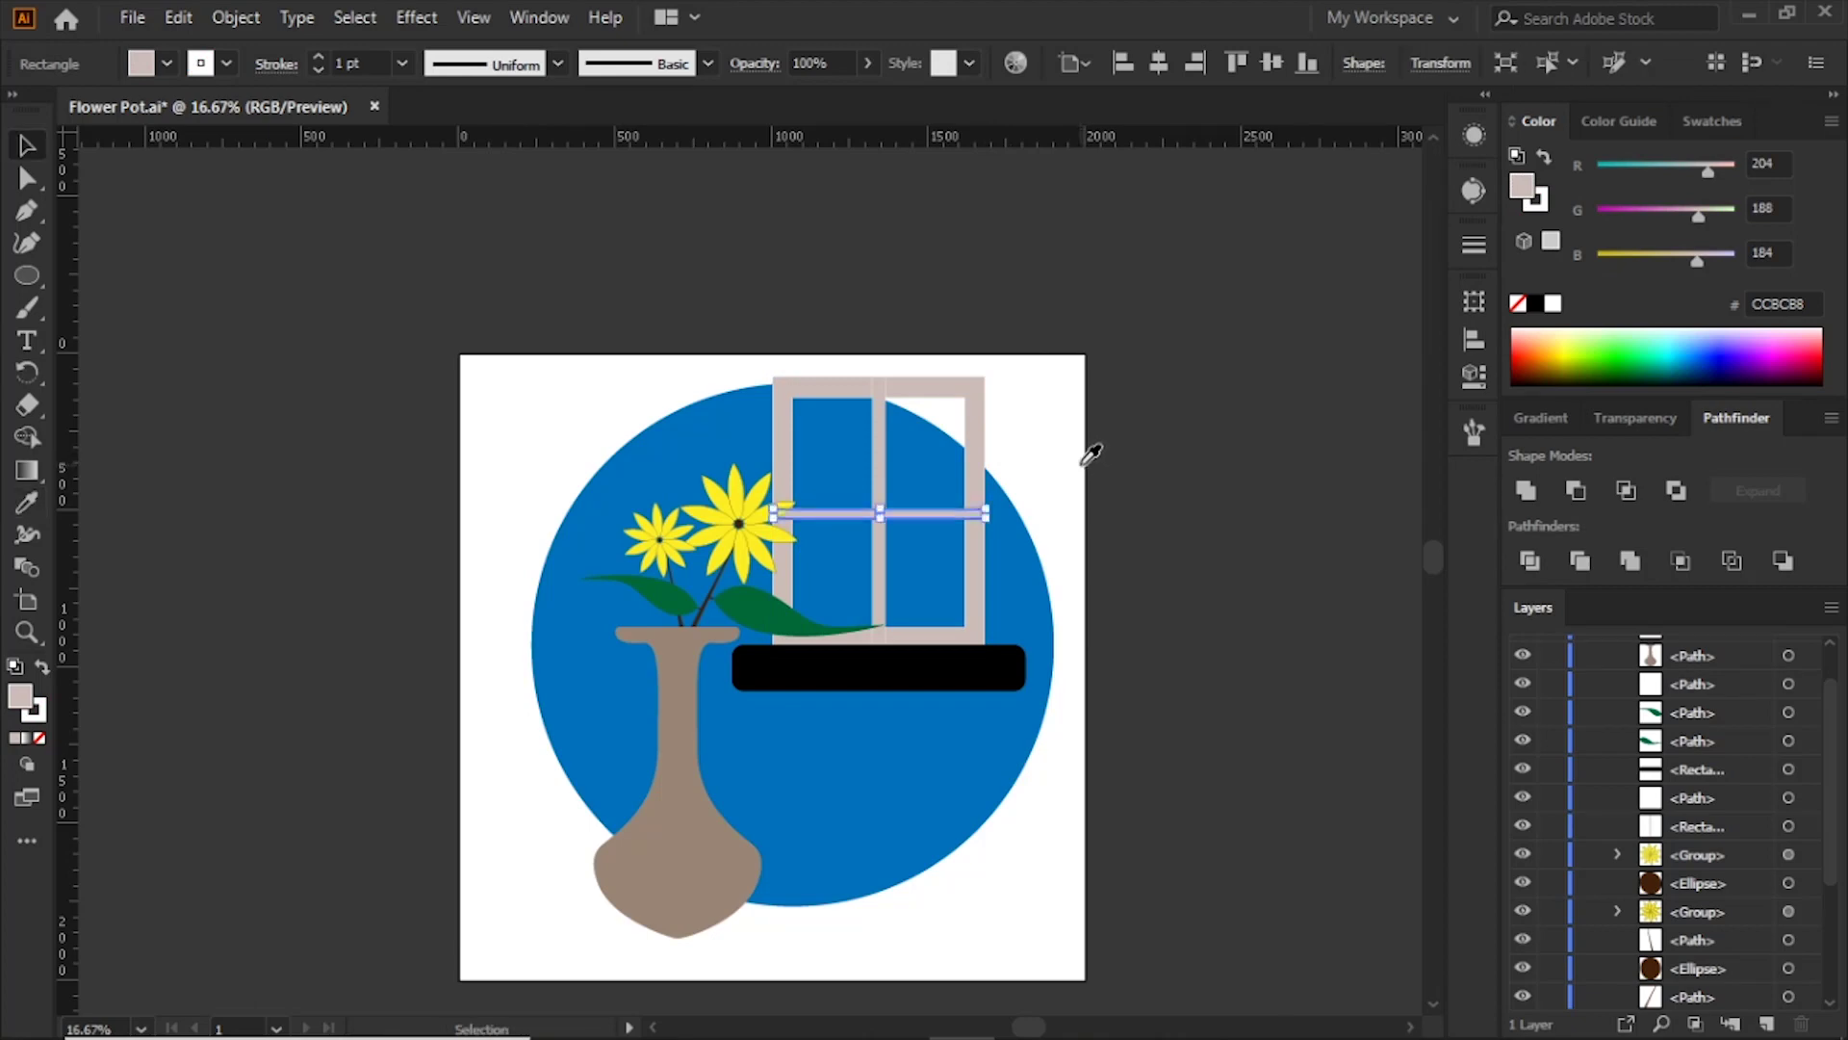
left_click(1035, 515)
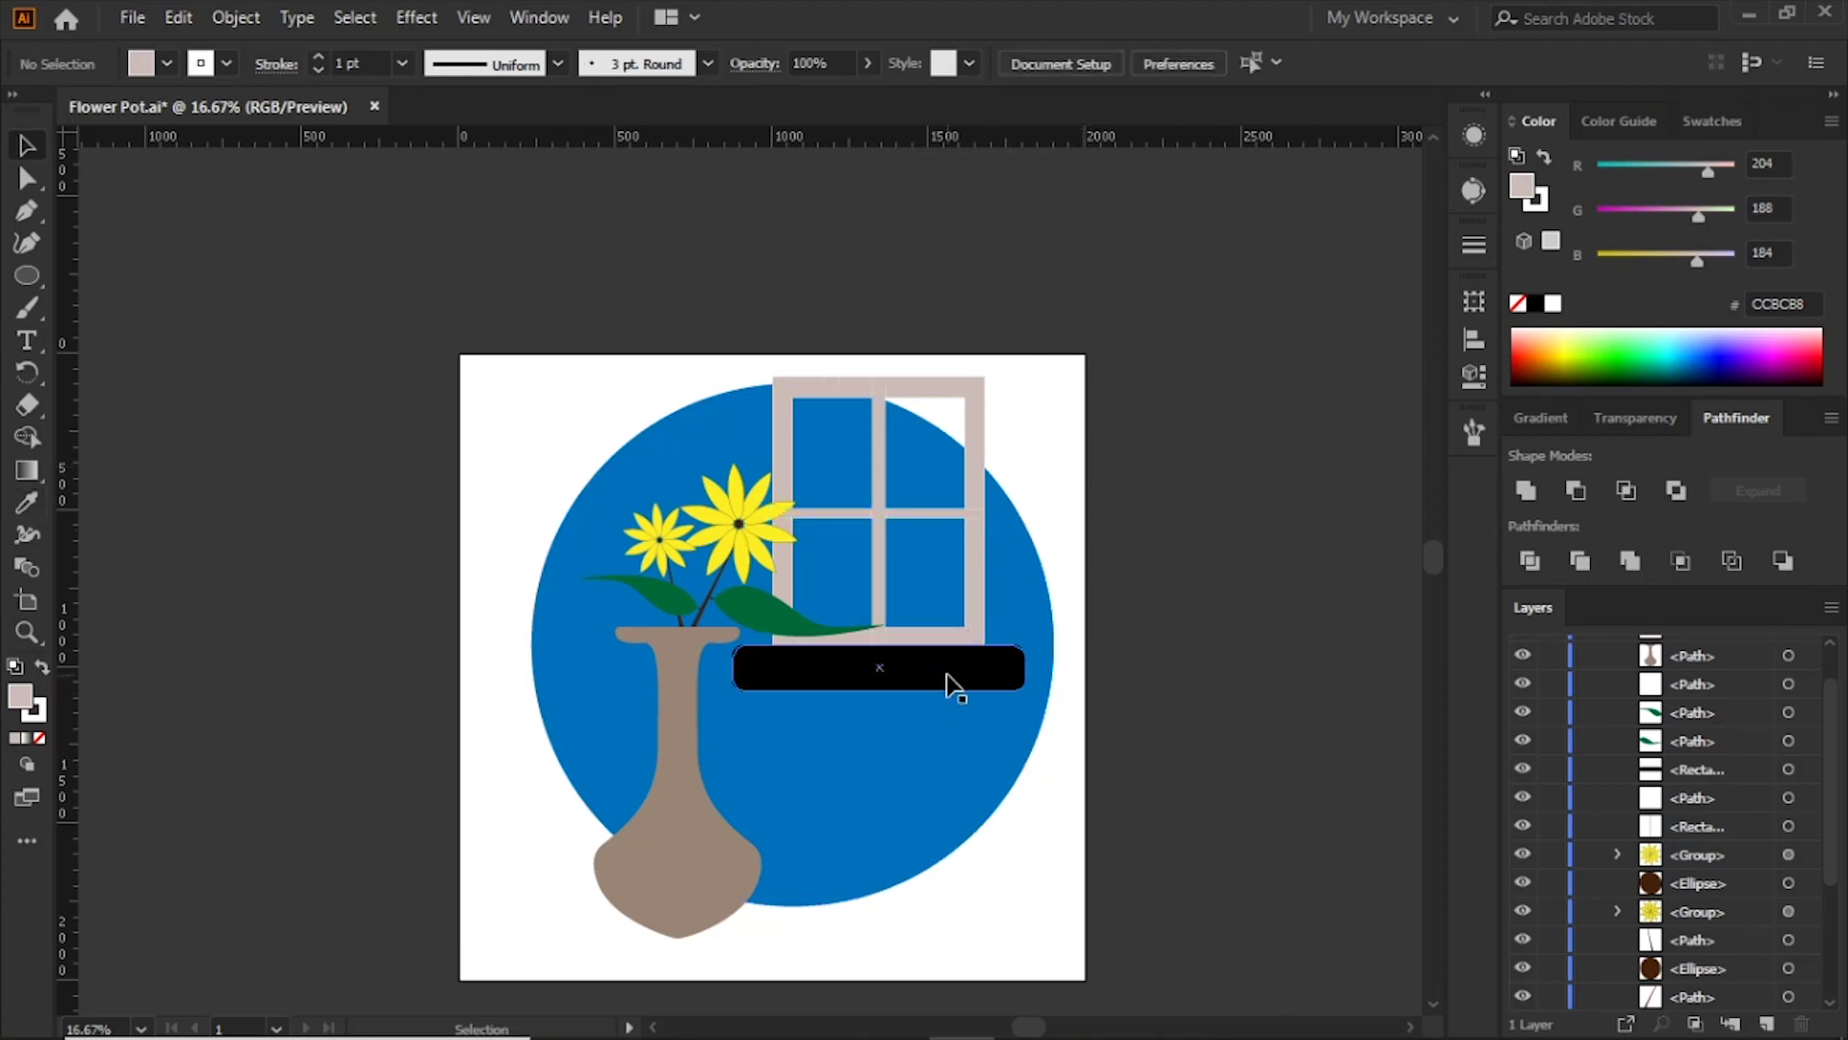
Step: Give the black sill the window frame's colour with the Eyedropper
left_click(949, 676)
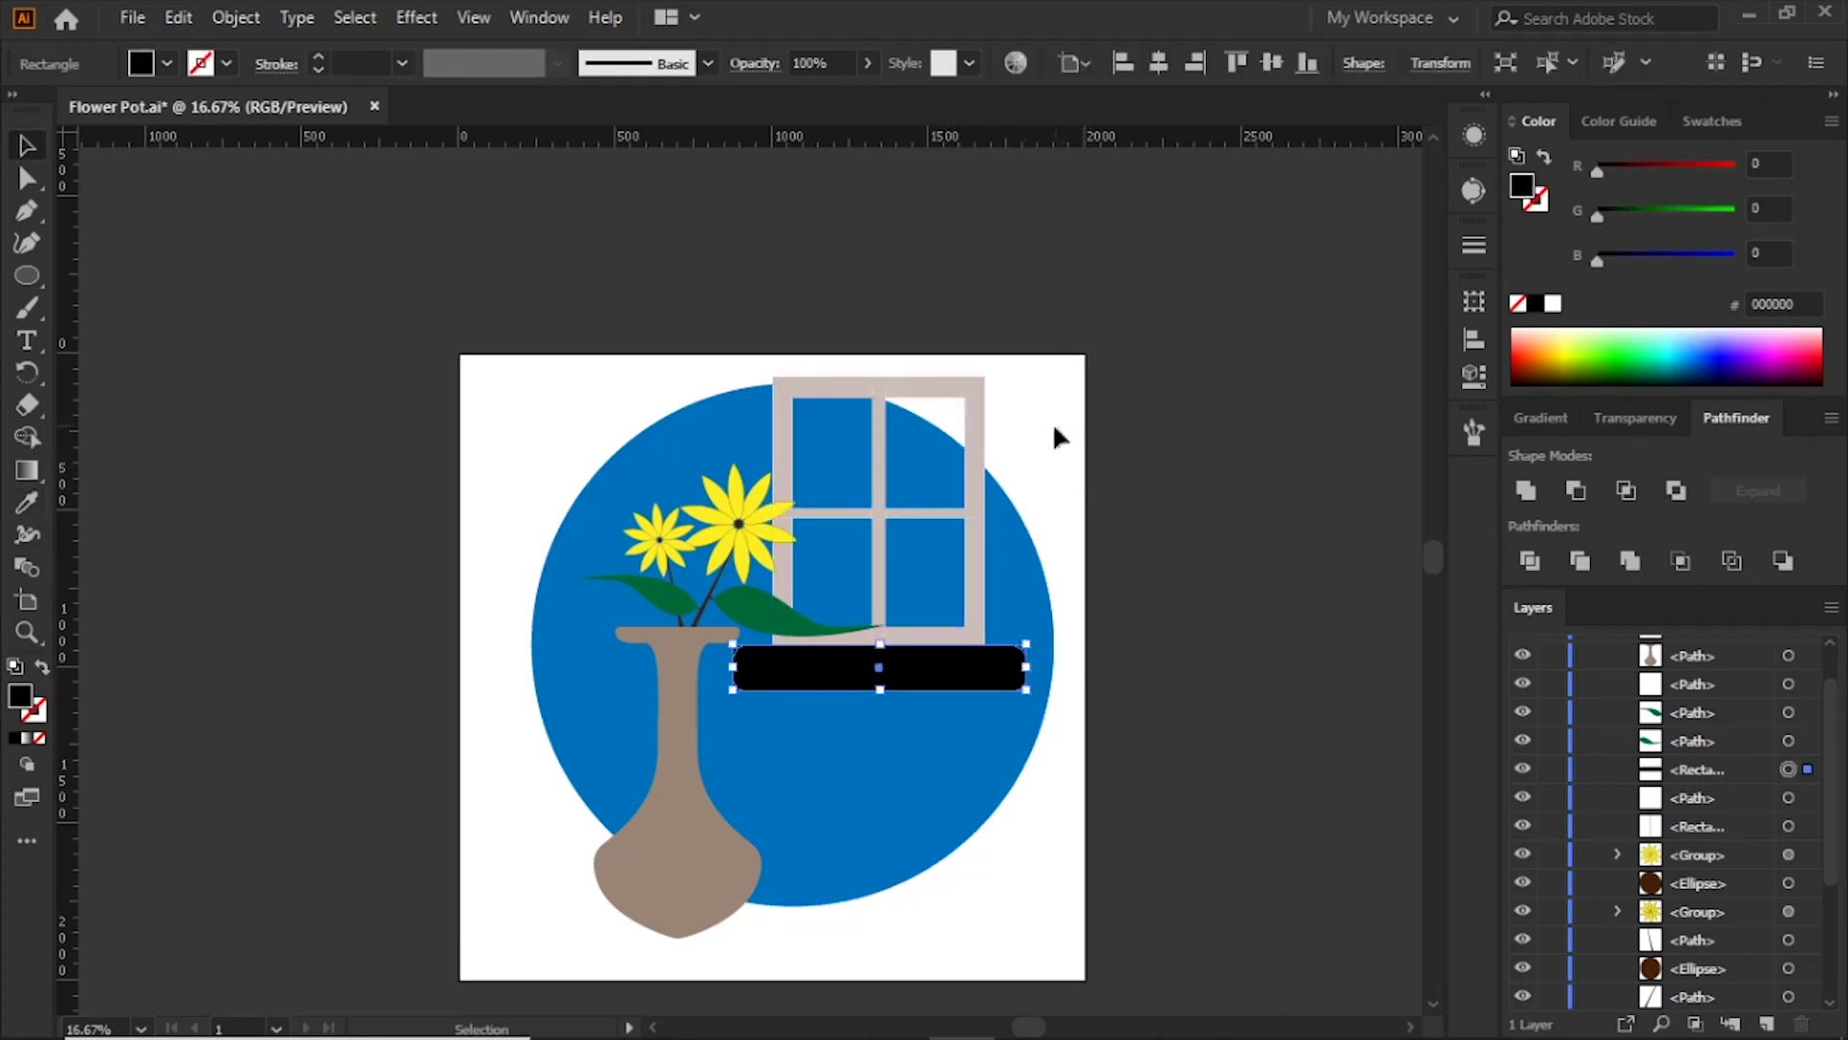
key("i")
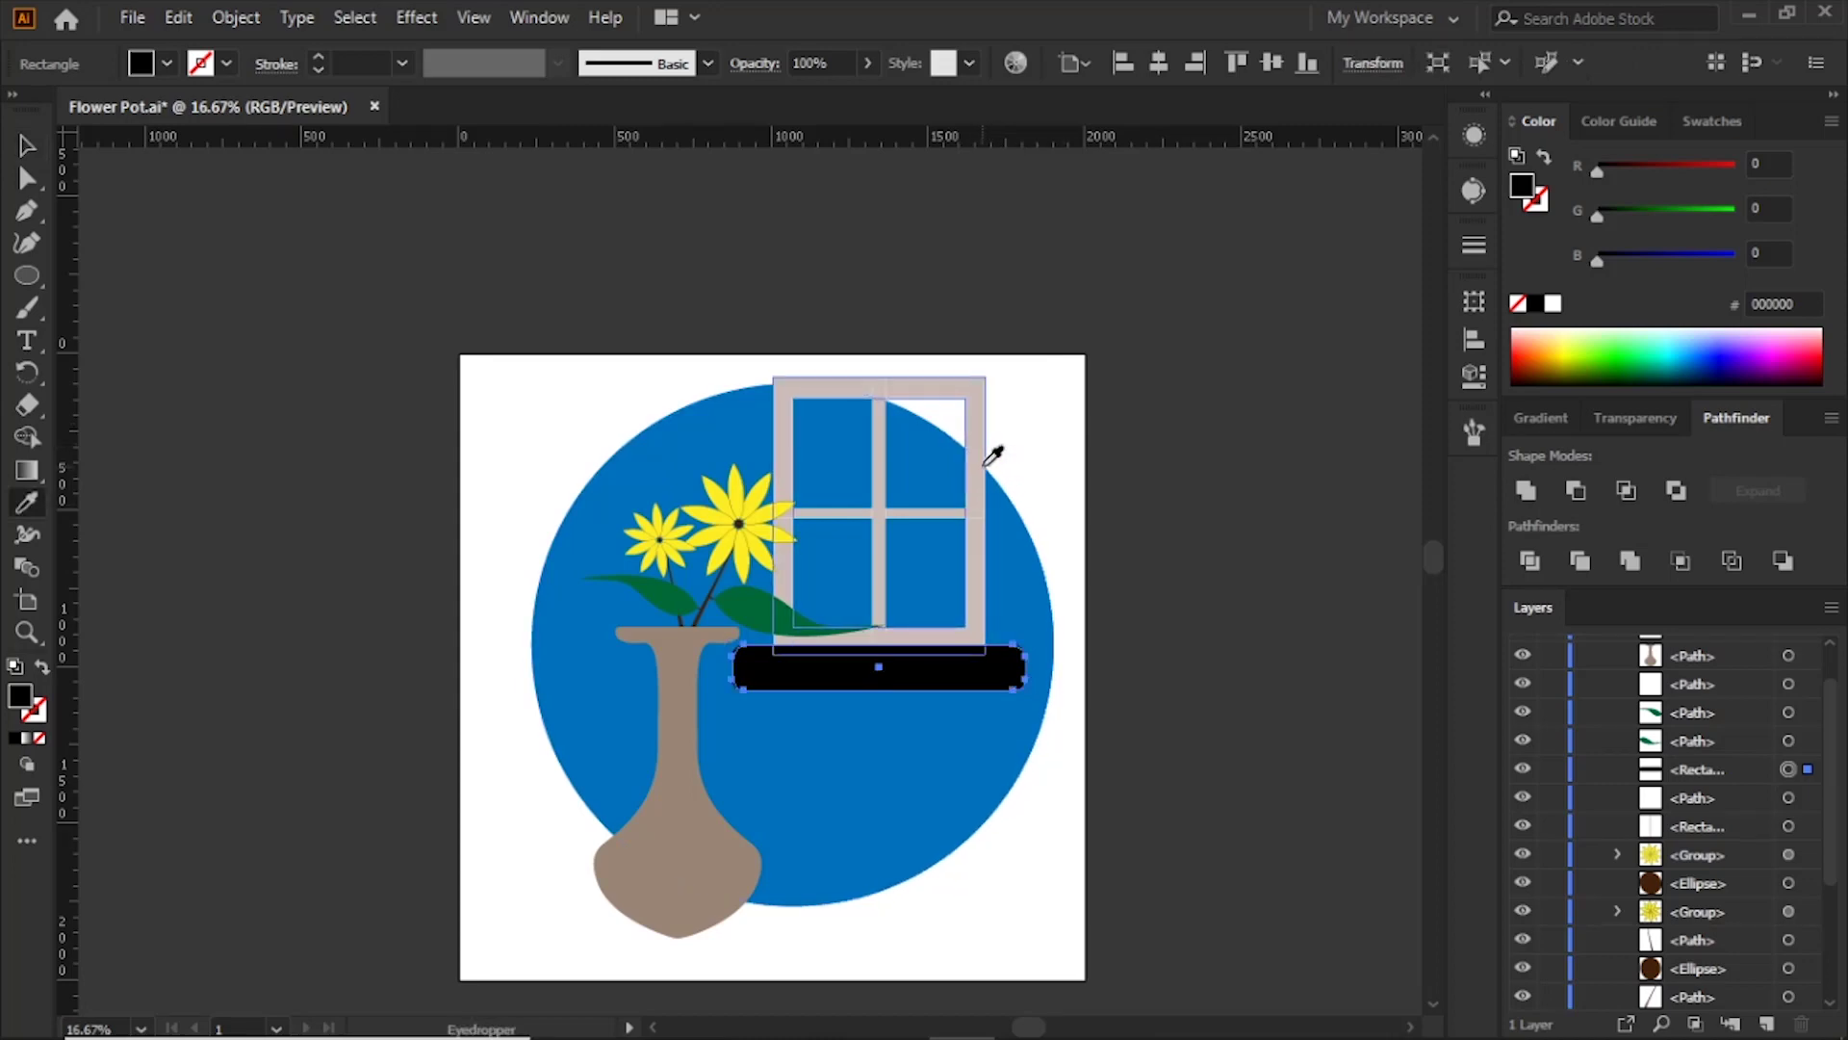
left_click(991, 465)
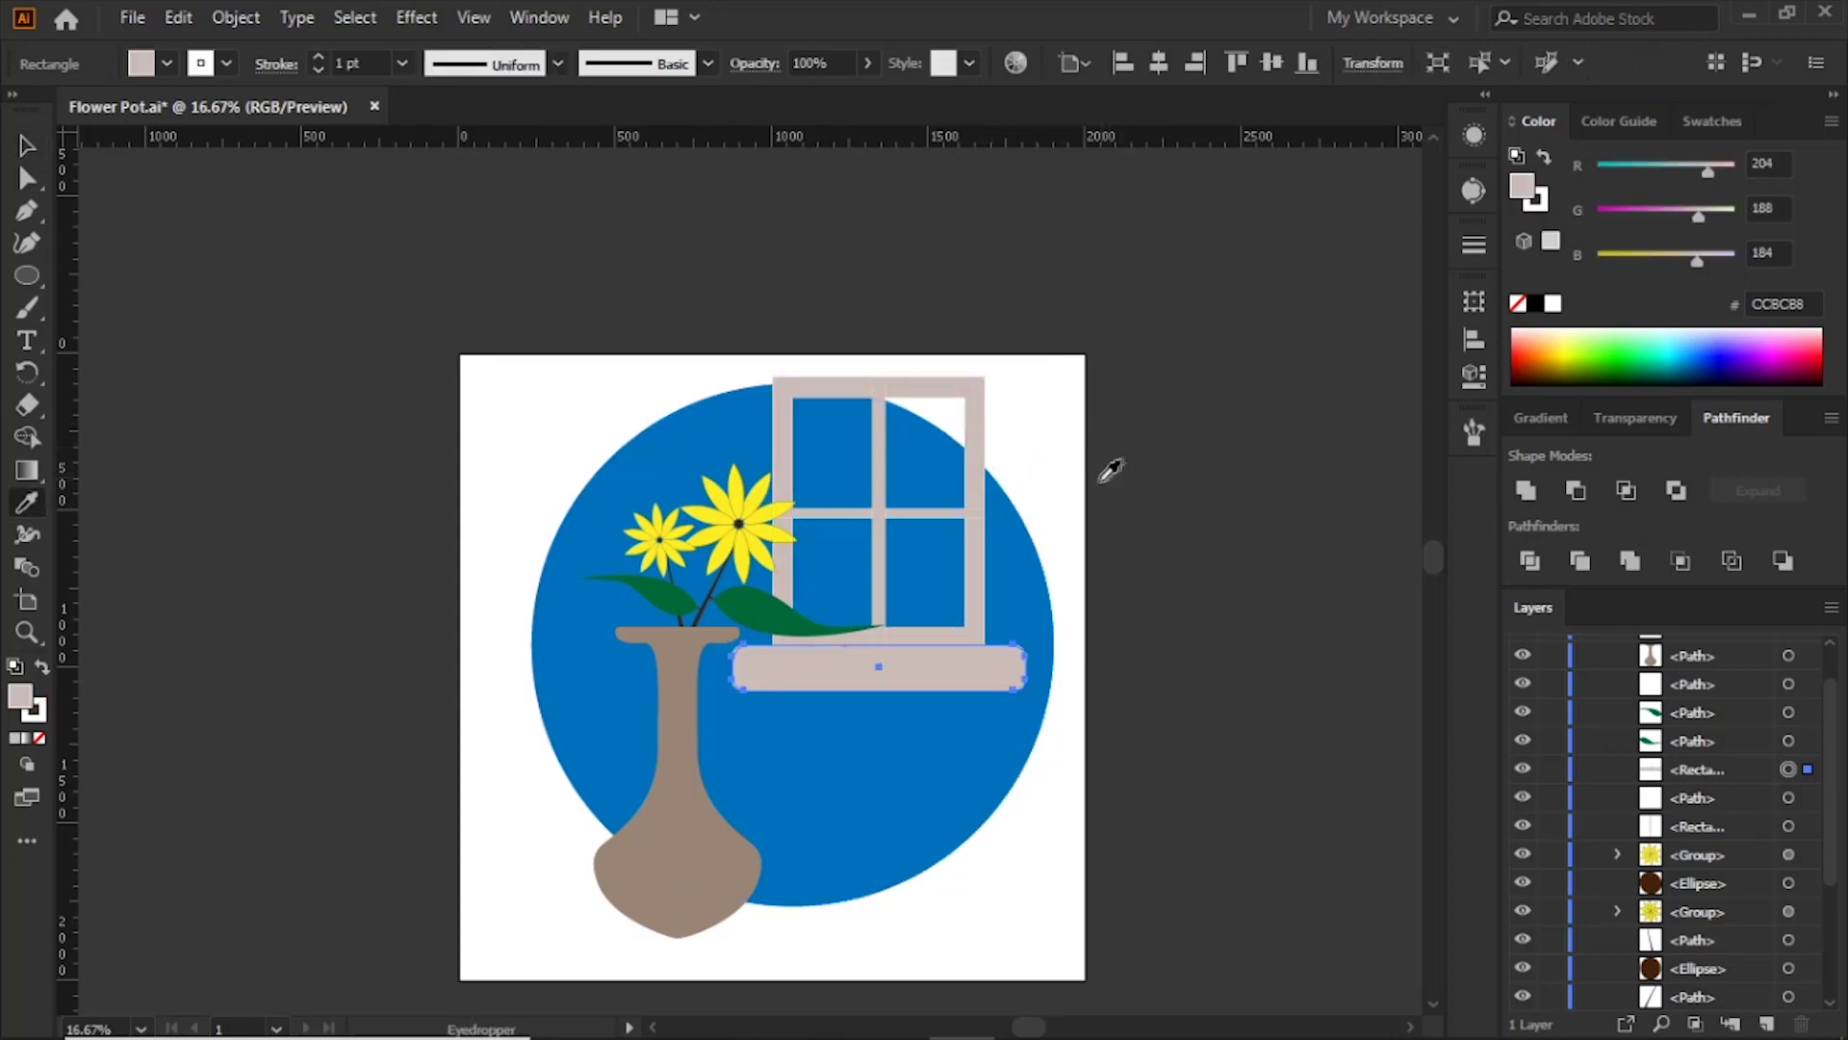
key("v")
left_click(1034, 498)
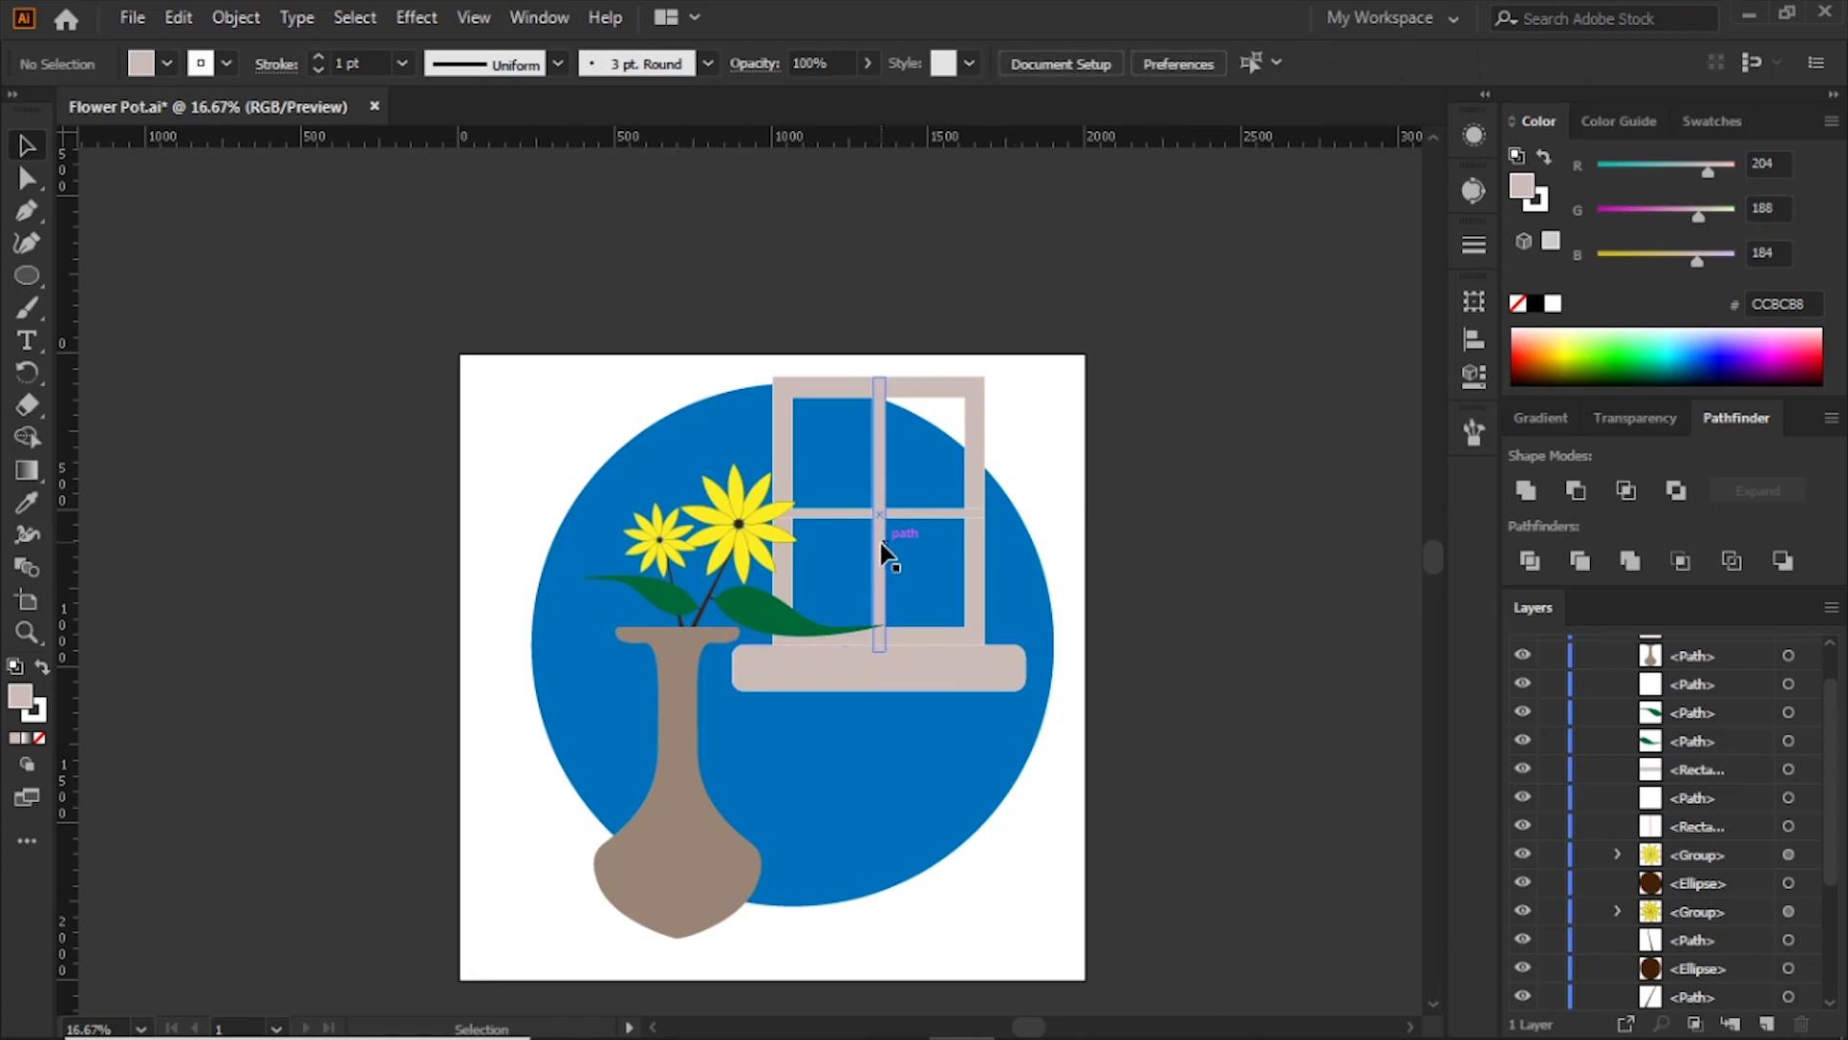
Step: Remove the white outline from the vertical window bar
left_click(884, 557)
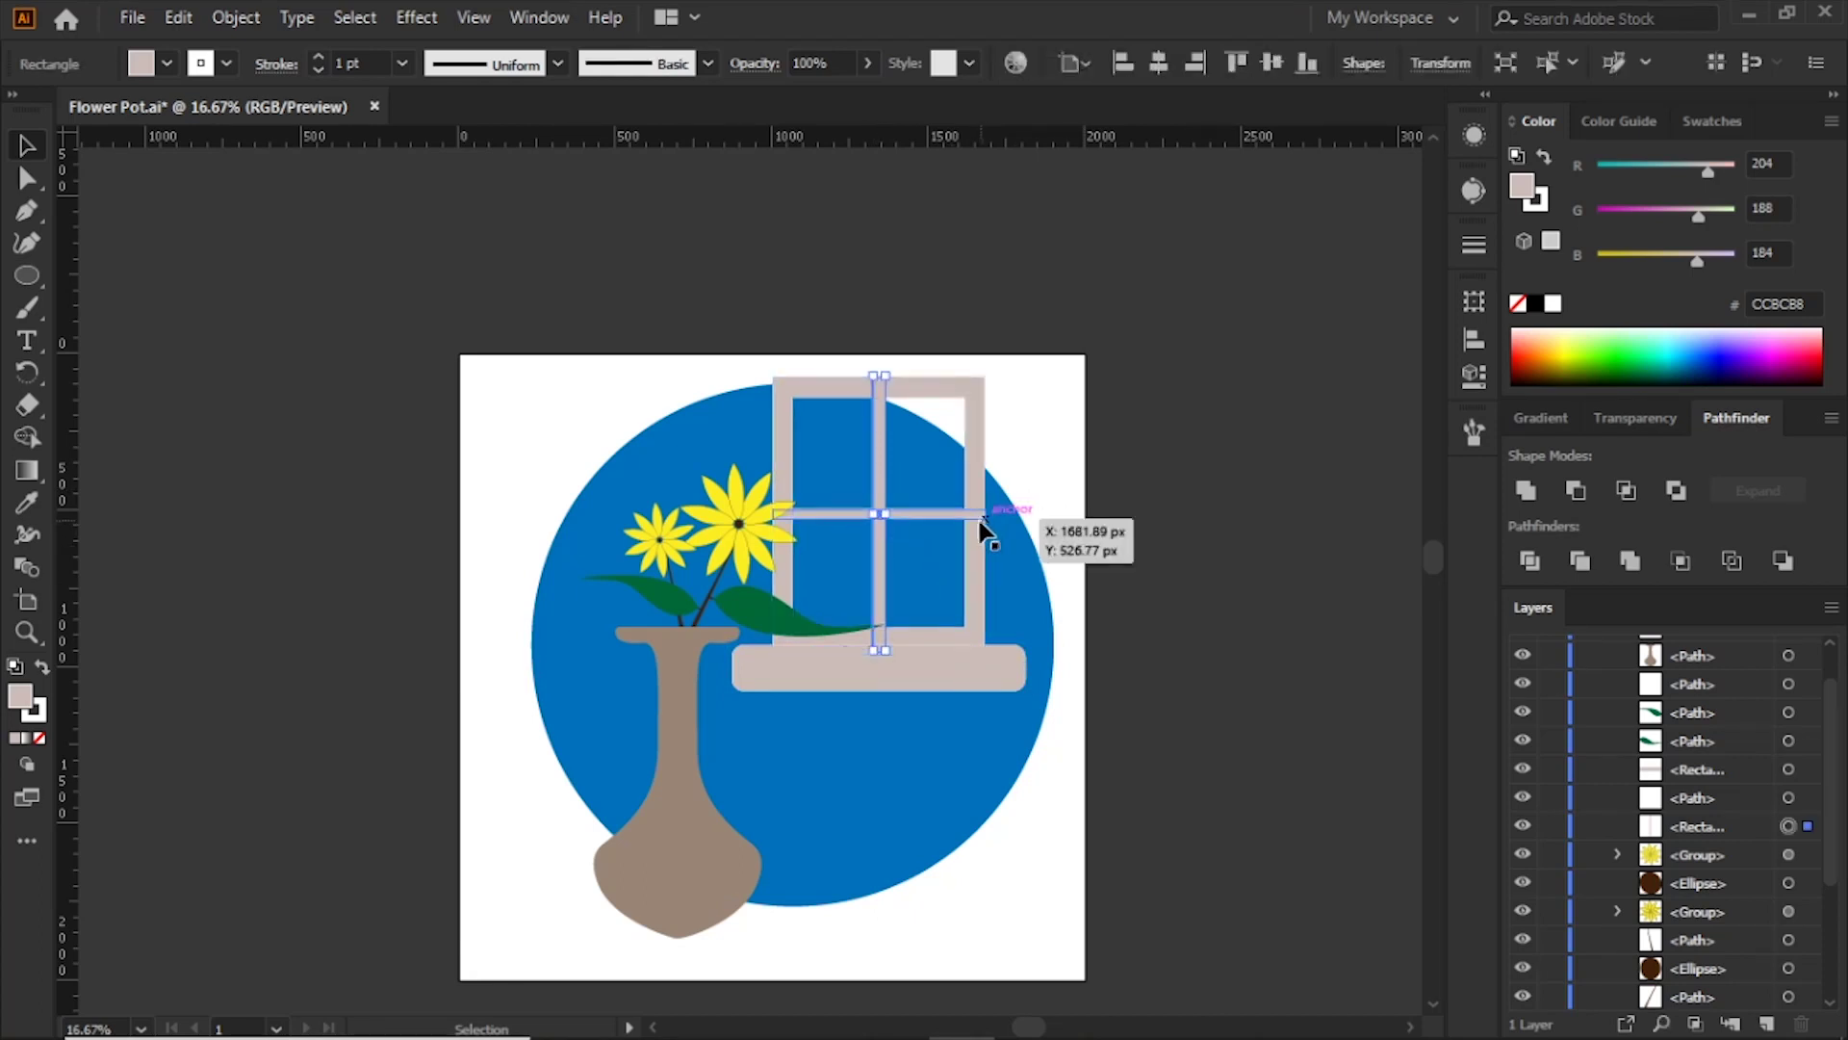
key("x")
key("slash")
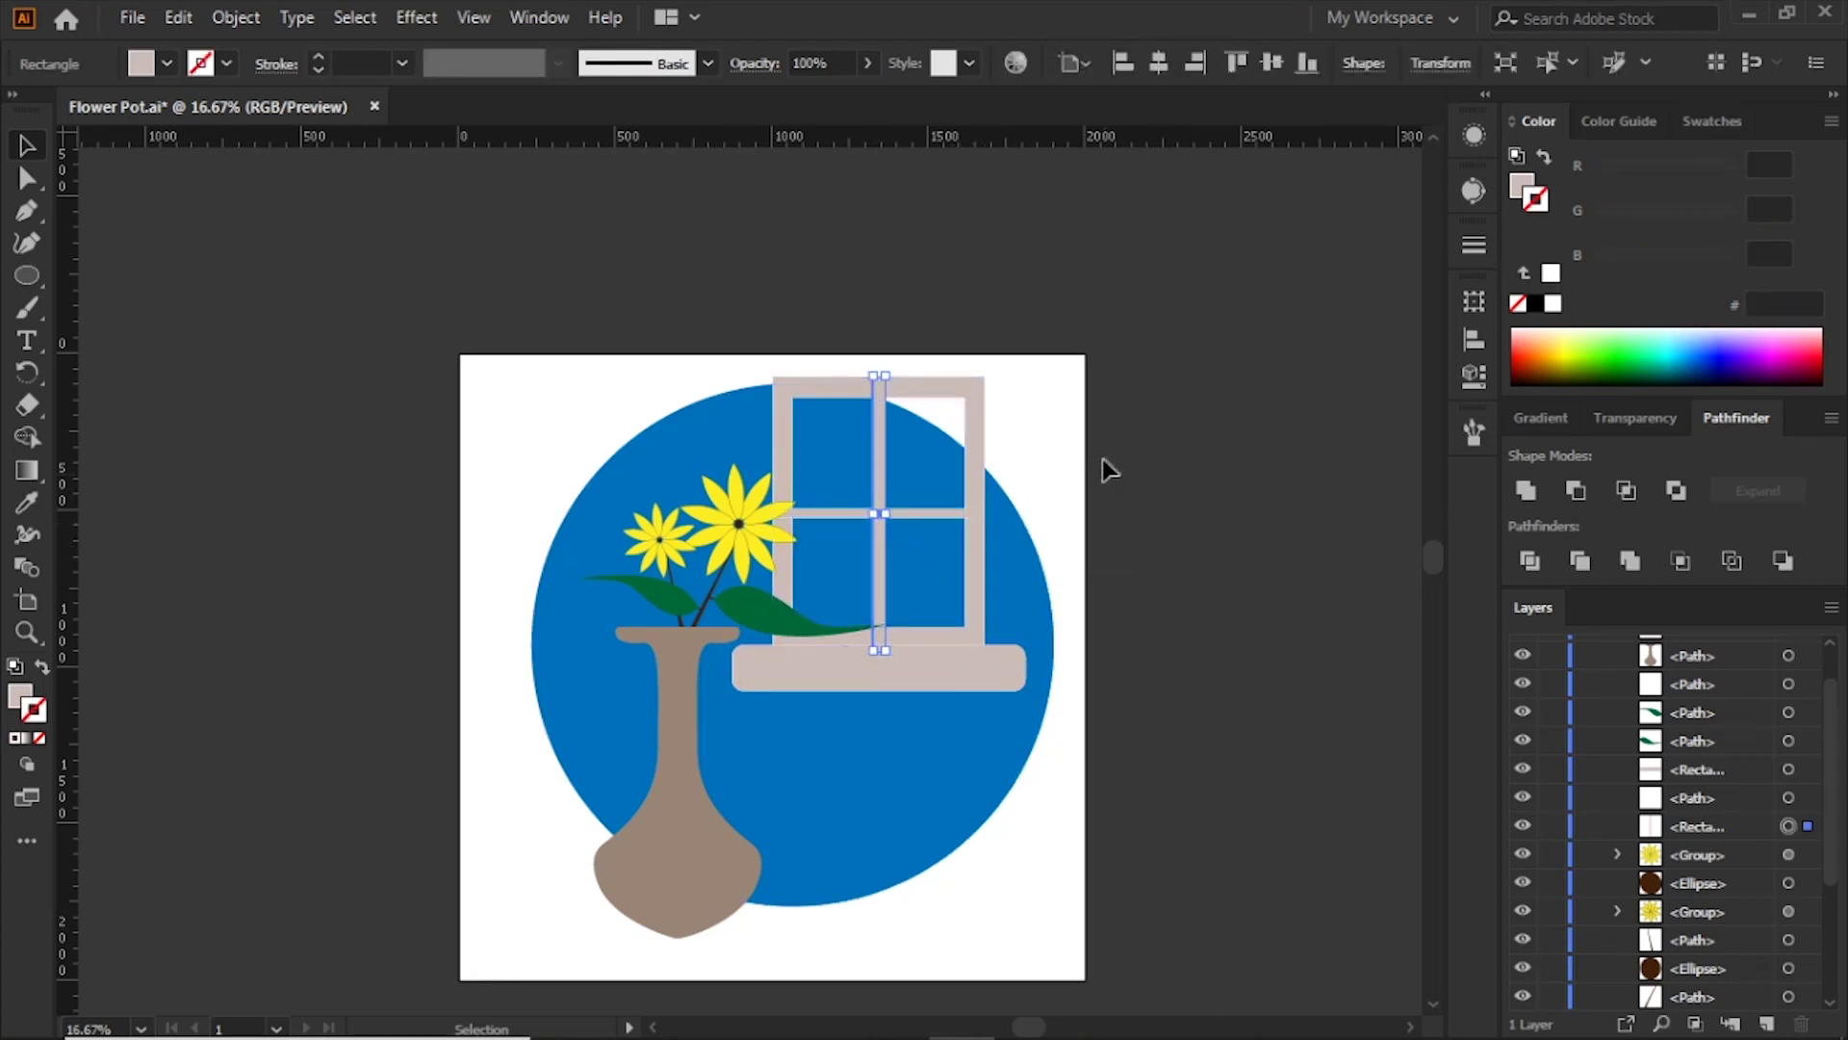
left_click(1091, 471)
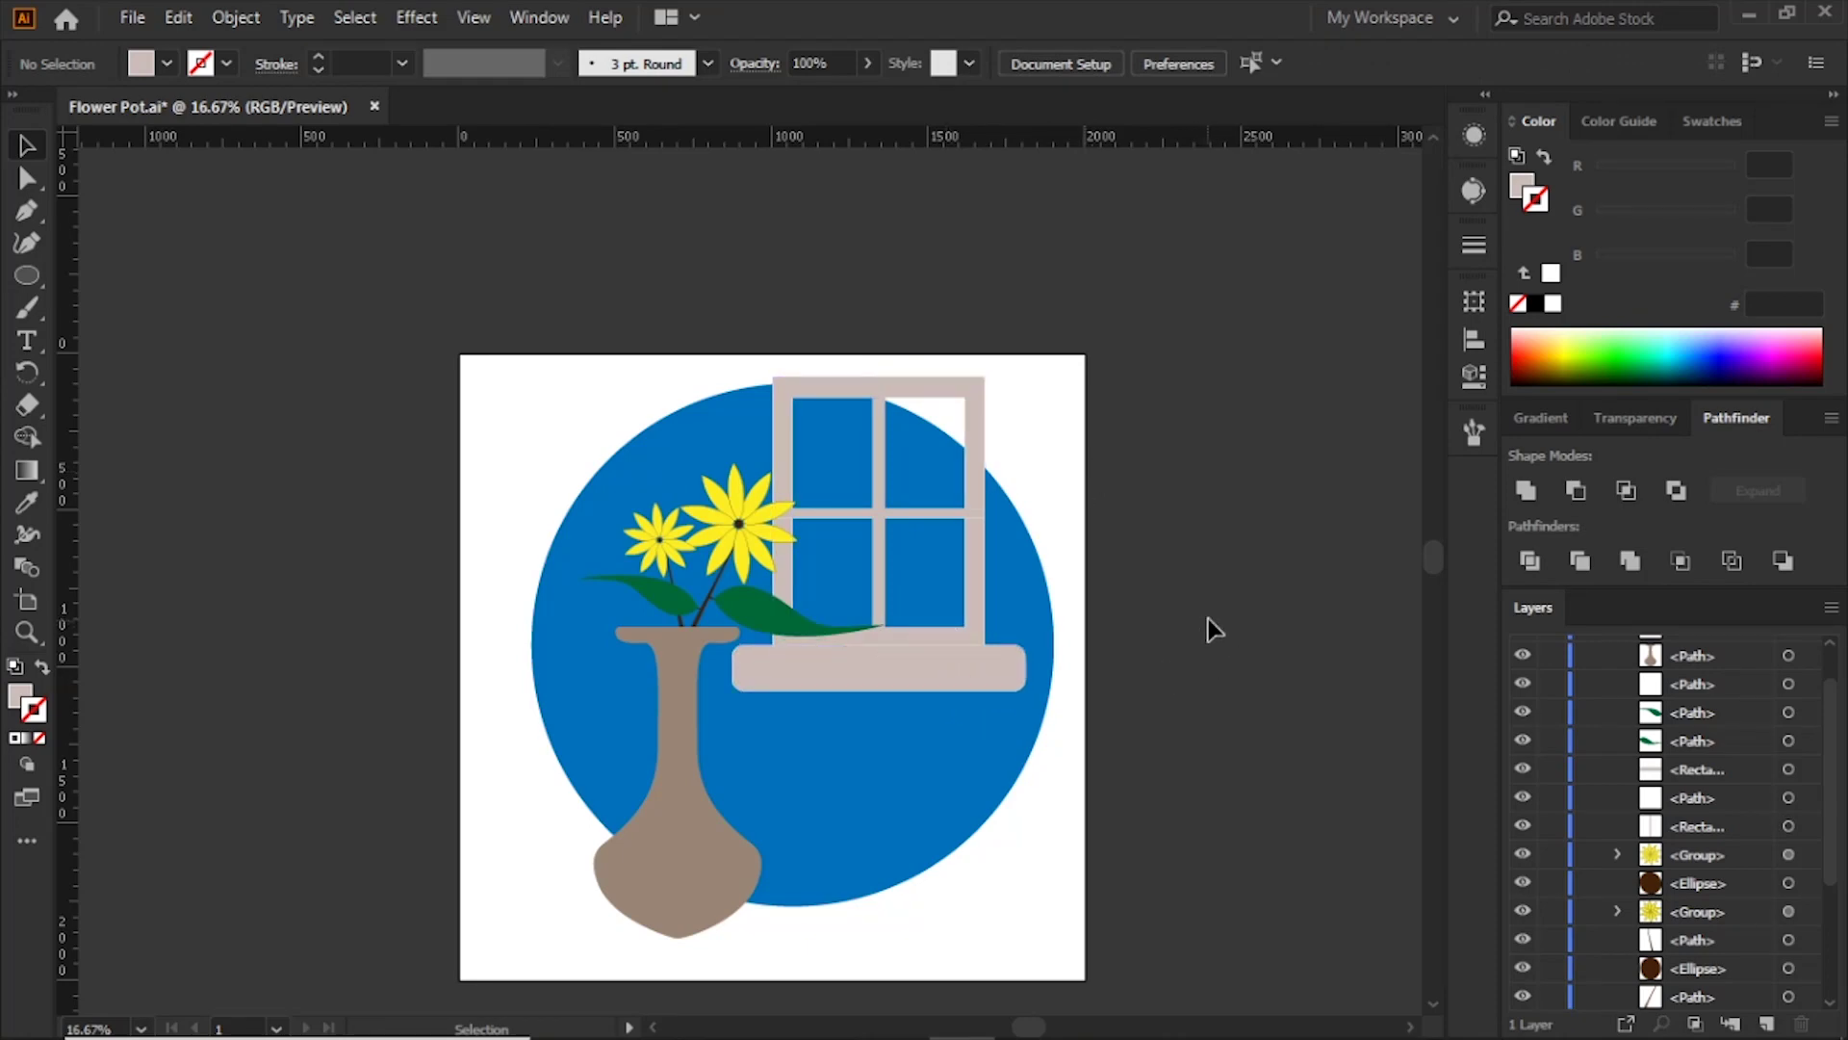
Step: Draw a long thin bar below the vase with rounded corners and fill it brown
mouse_move(553, 903)
left_mouse_down()
mouse_move(932, 903)
mouse_move(1020, 929)
left_mouse_up()
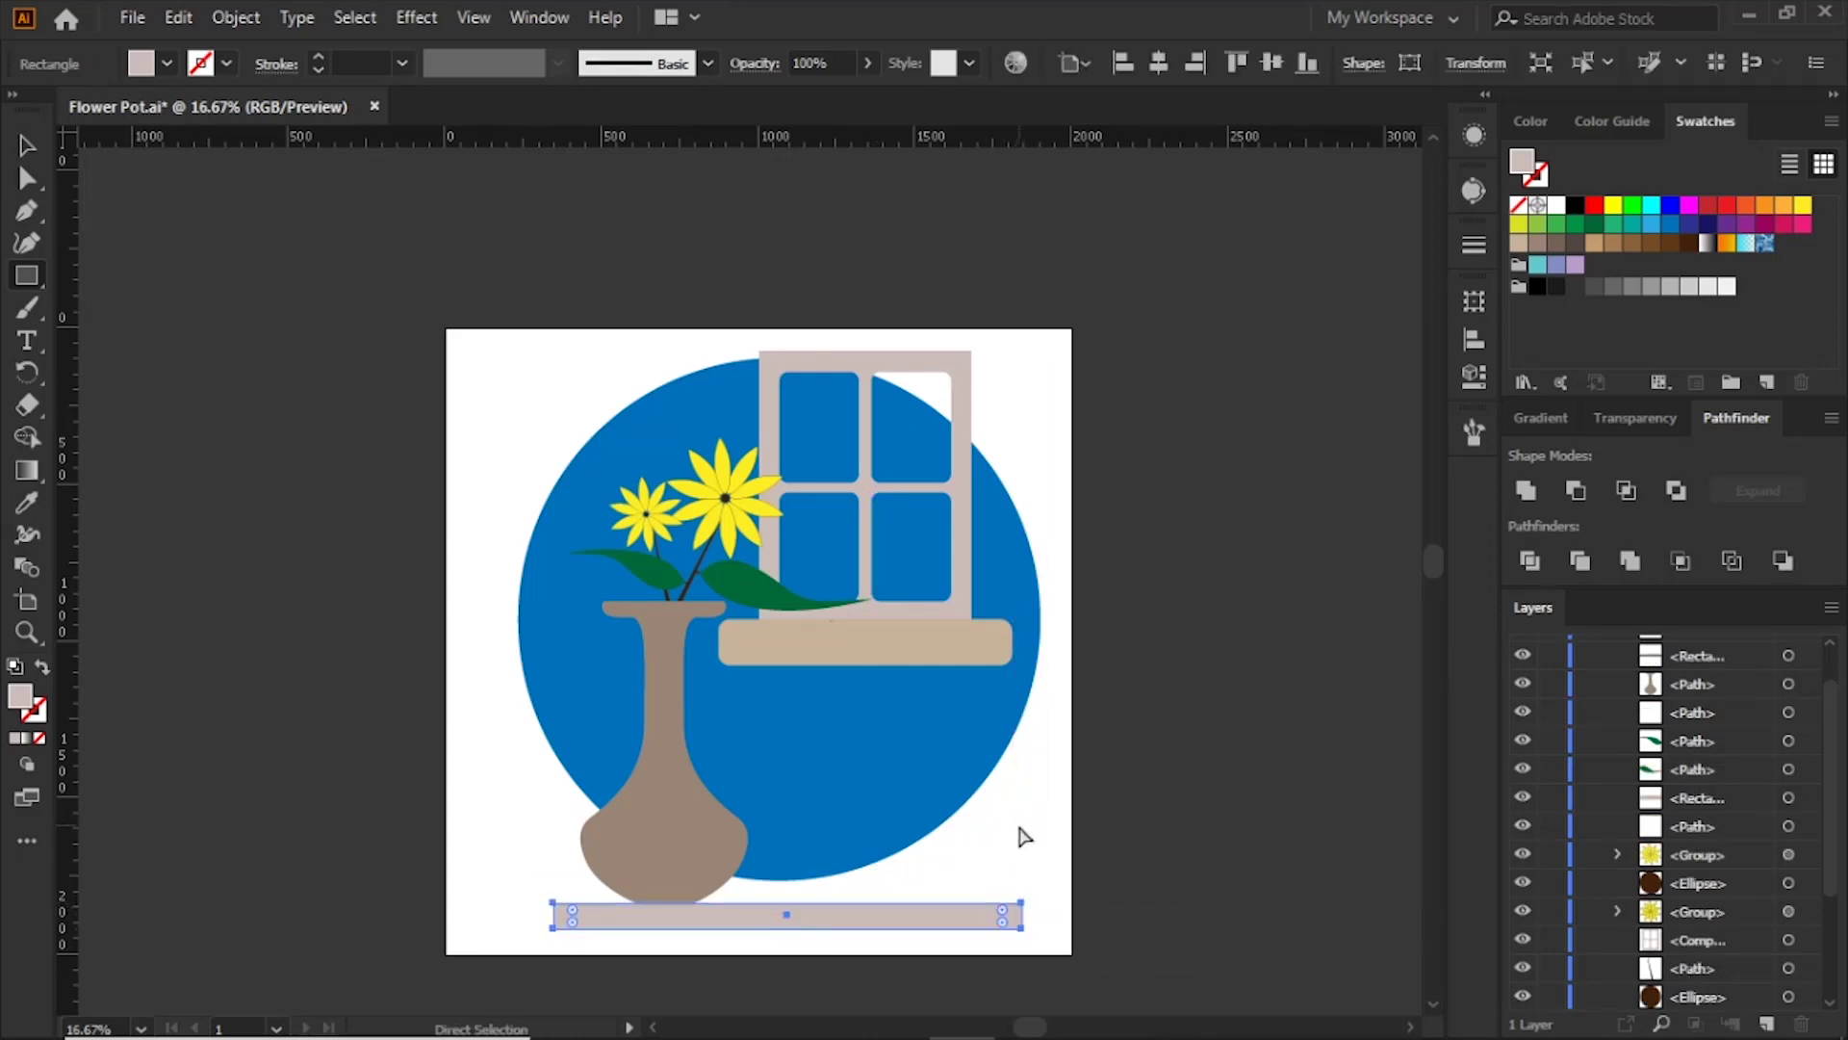
key("ctrl+equal")
key("ctrl+equal")
key("ctrl+equal")
left_click_drag(1134, 568, 1136, 564)
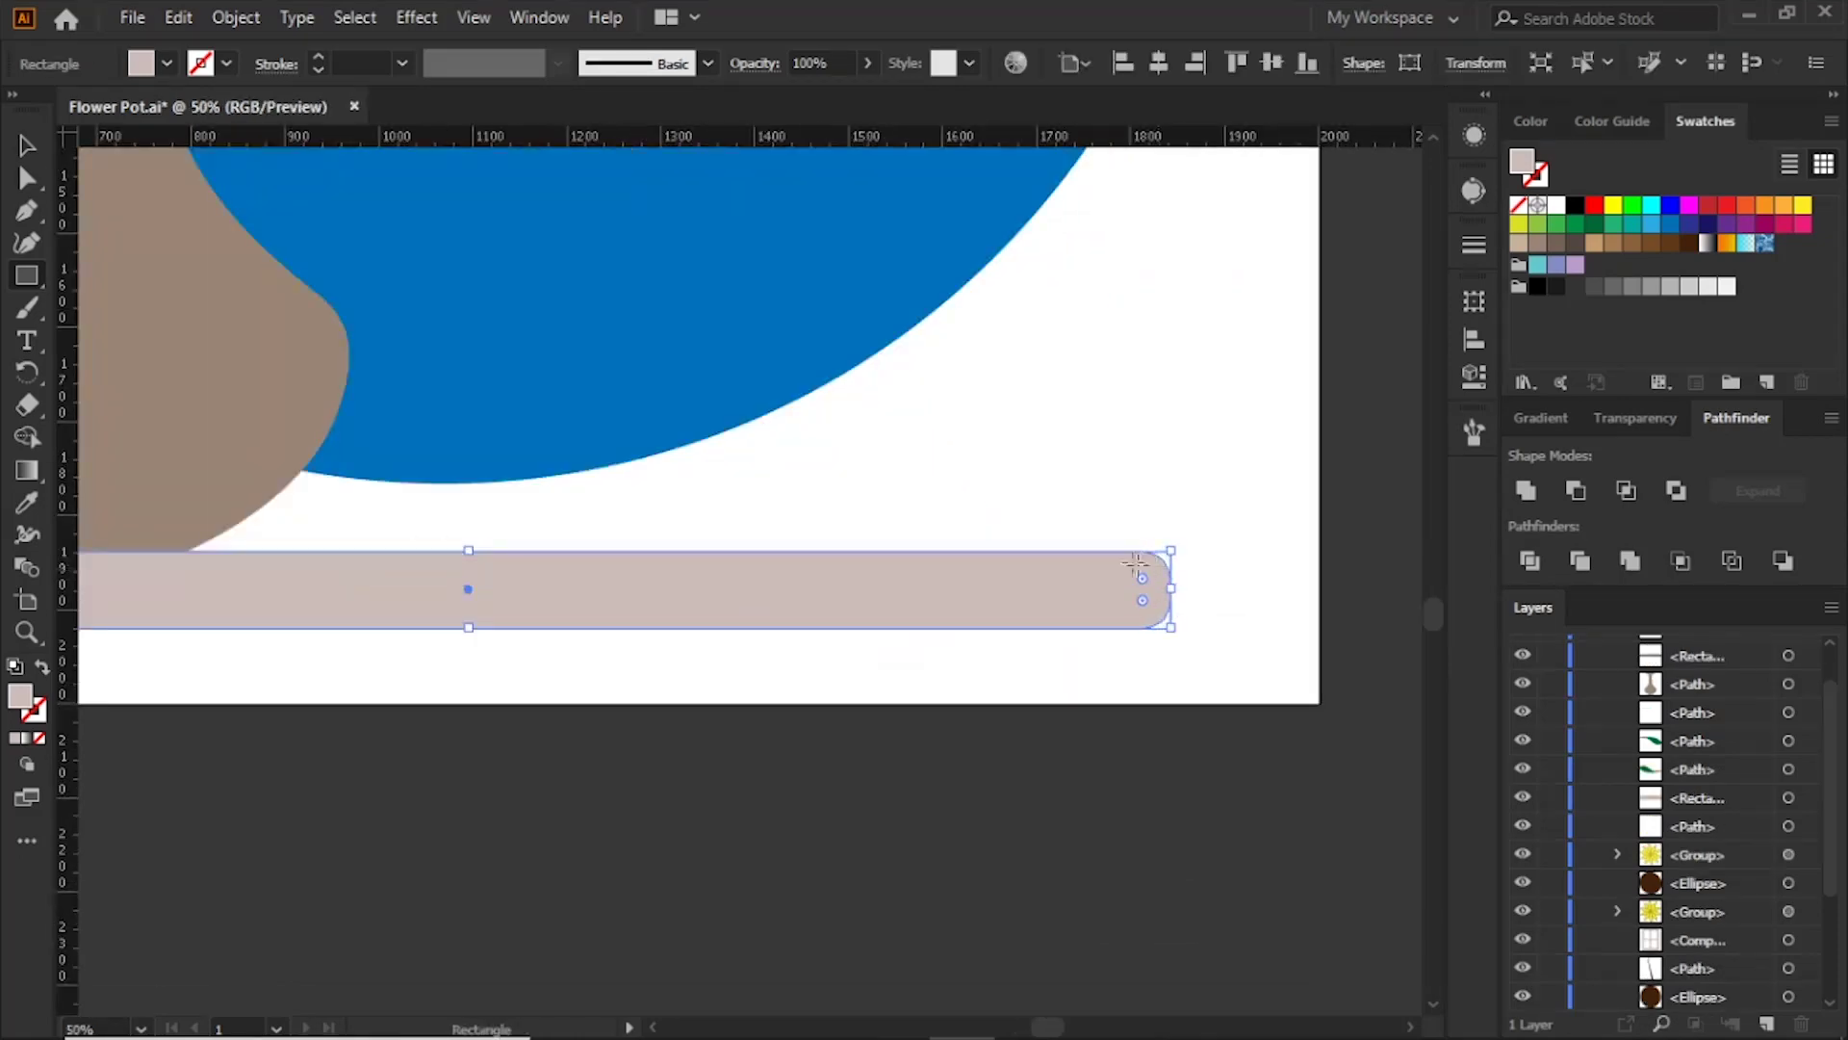
key("v")
key("ctrl+minus")
key("ctrl+minus")
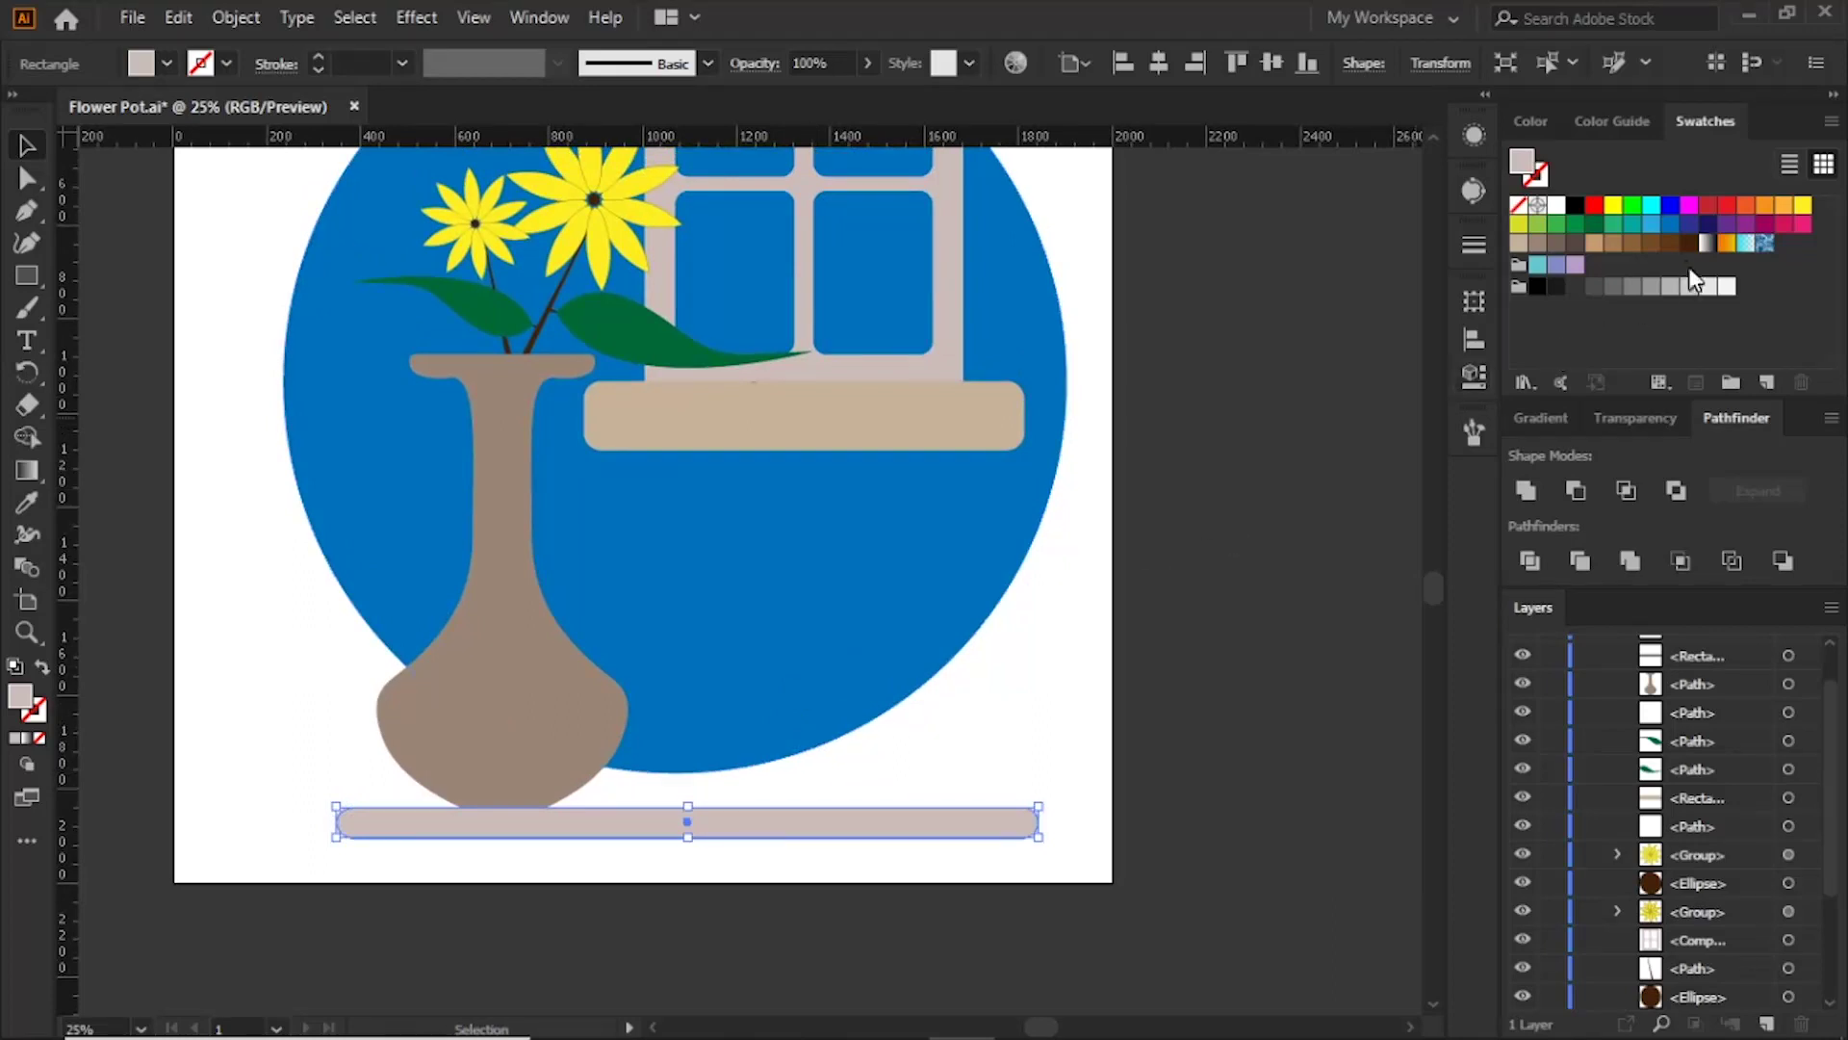
left_click(1654, 243)
key("ctrl+minus")
key("ctrl+shift+a")
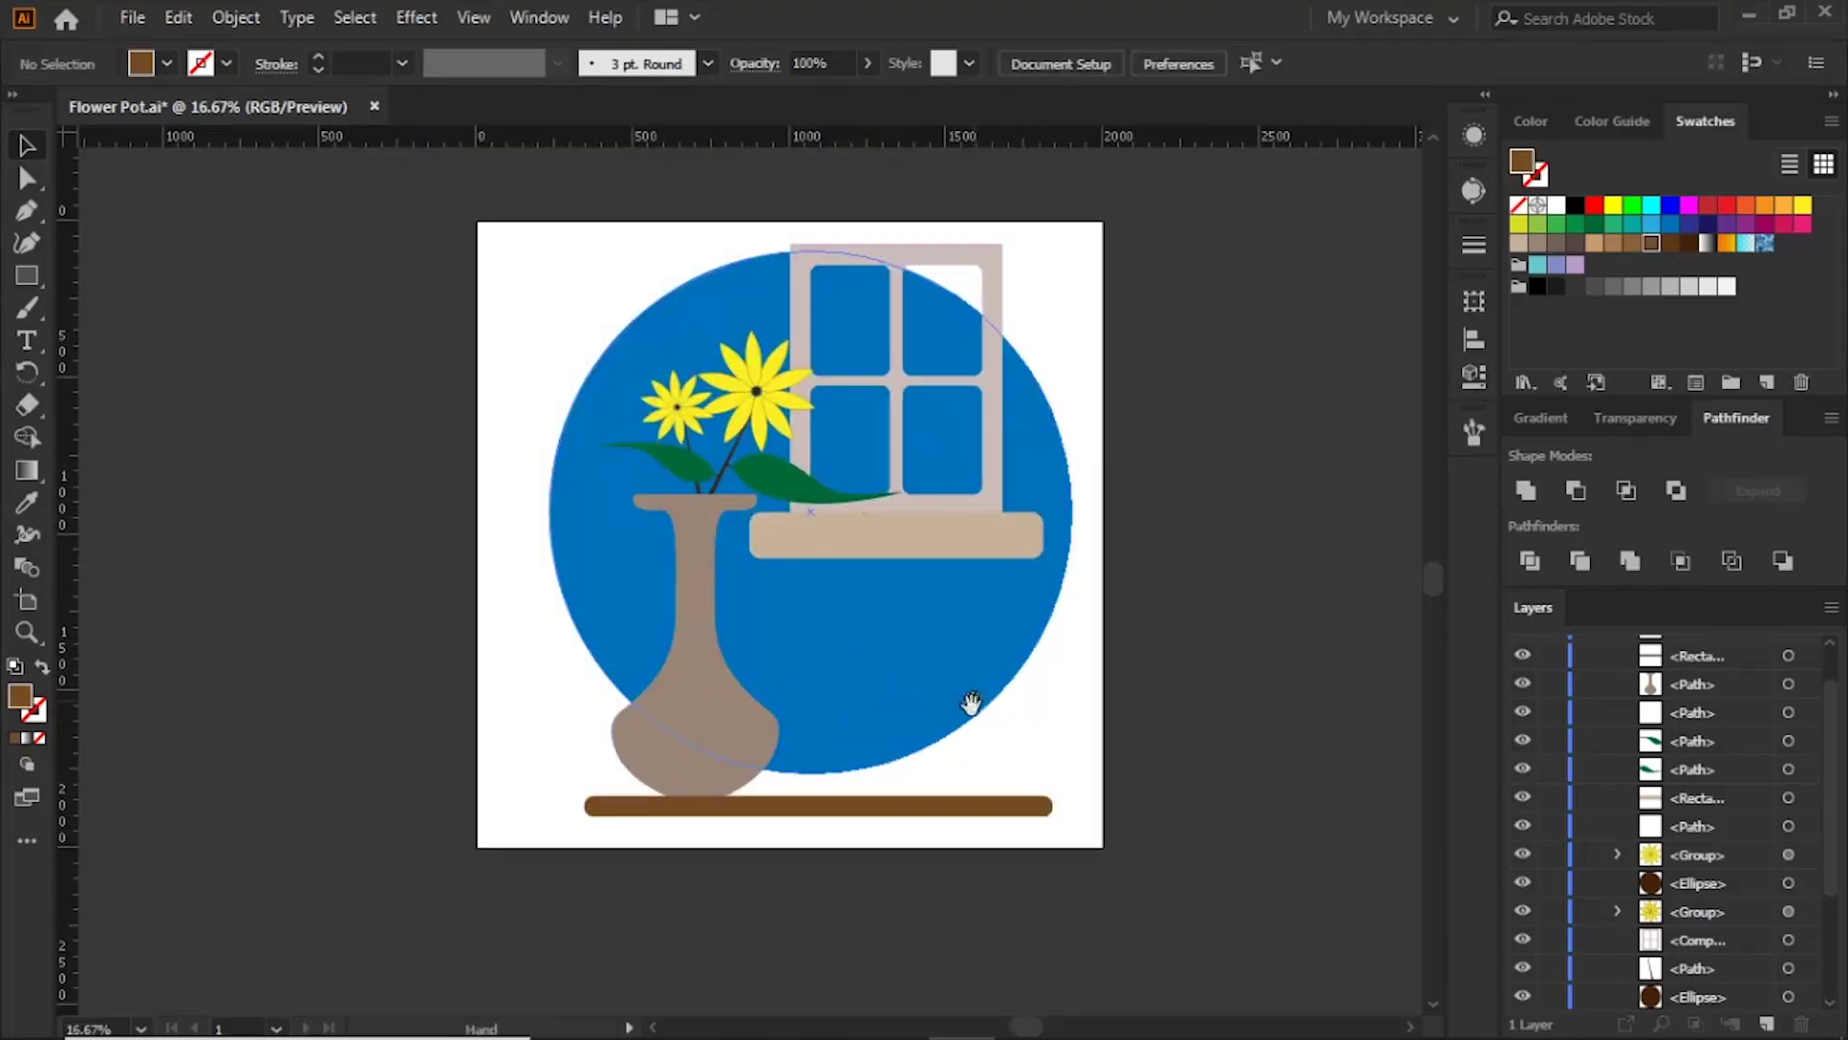
left_click(1004, 812)
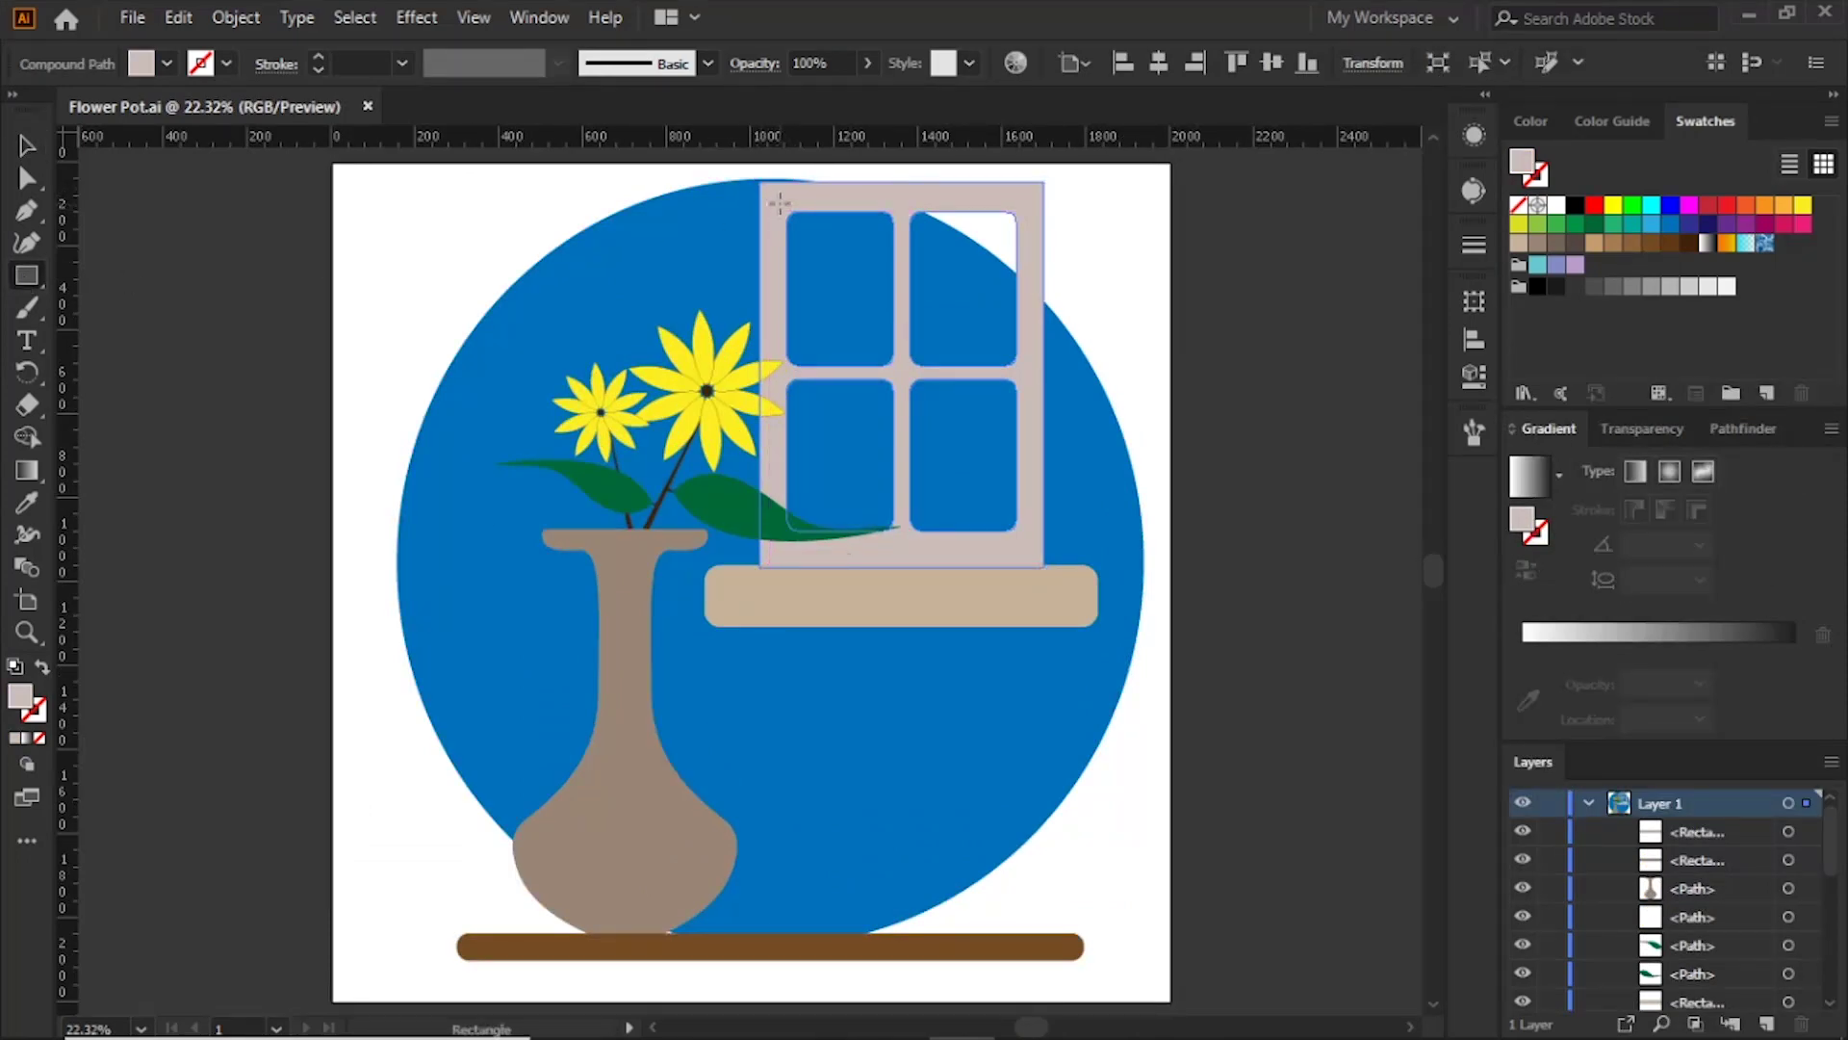
Step: Draw a light blue rectangle inside the frame and send it behind the window grid
left_click_drag(780, 204, 1031, 541)
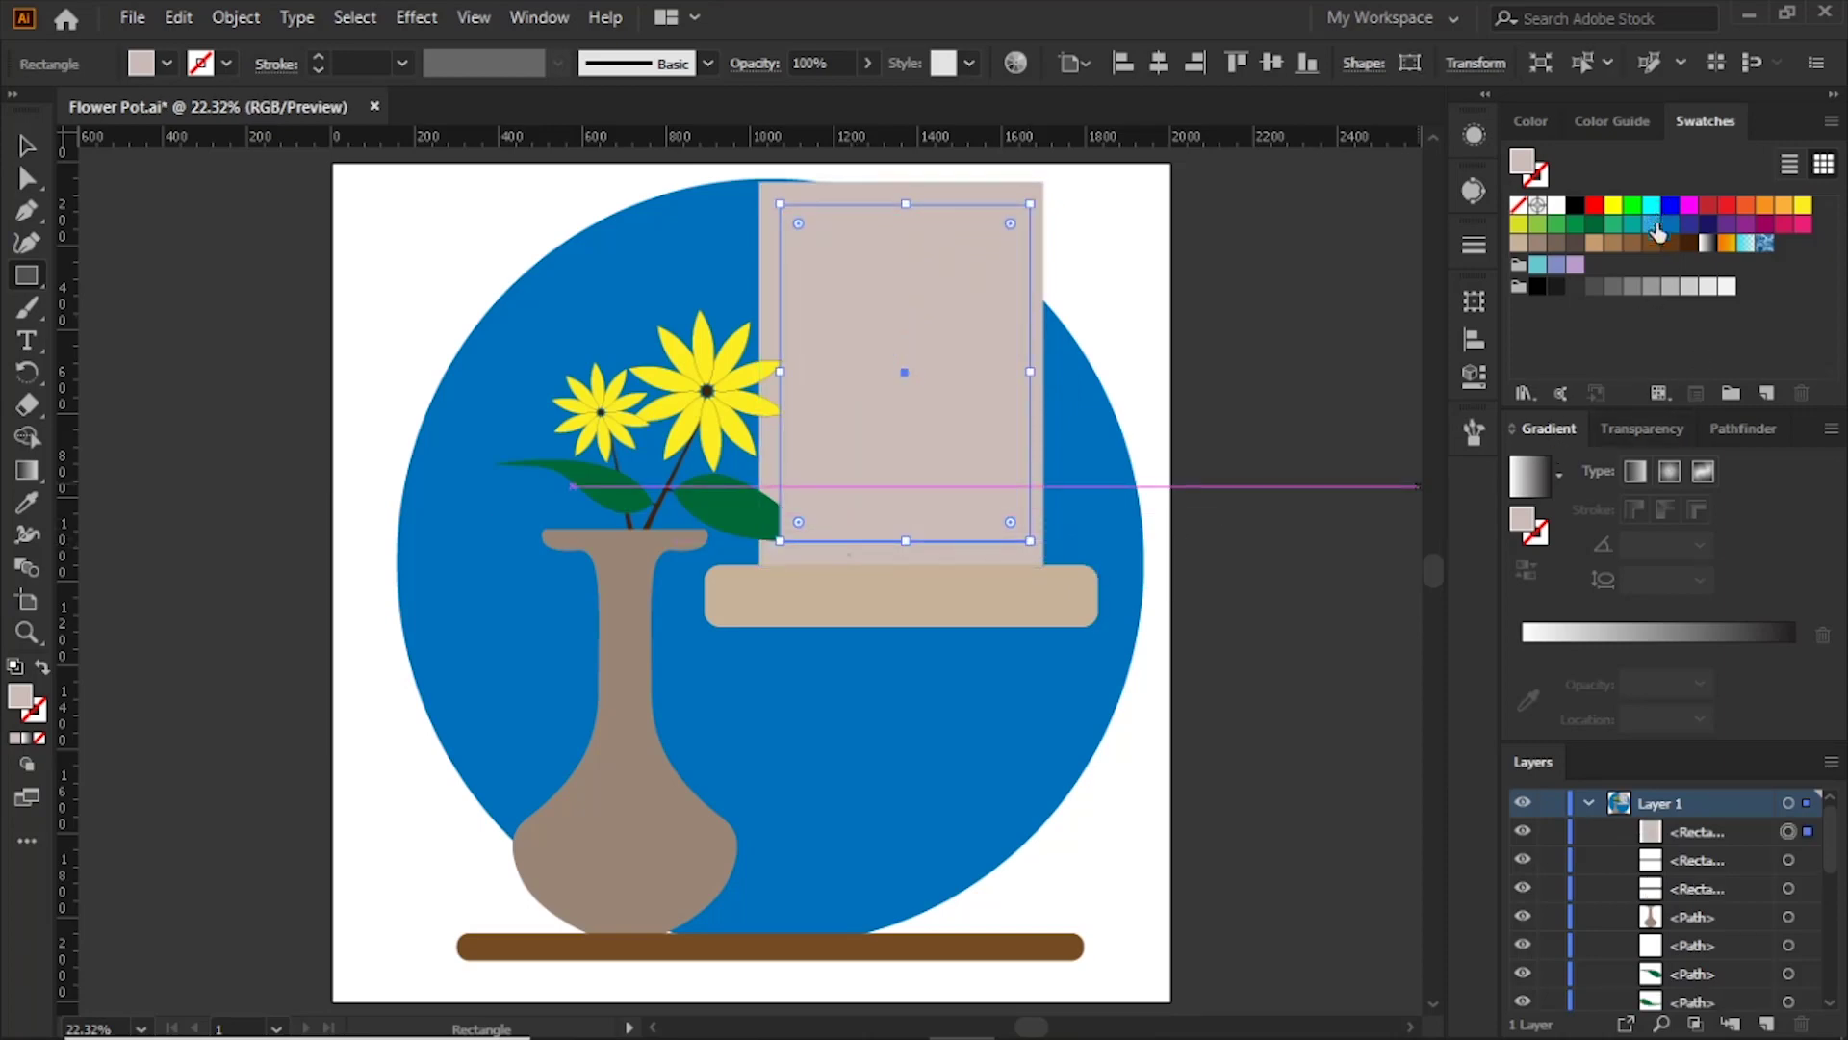
left_click(1652, 227)
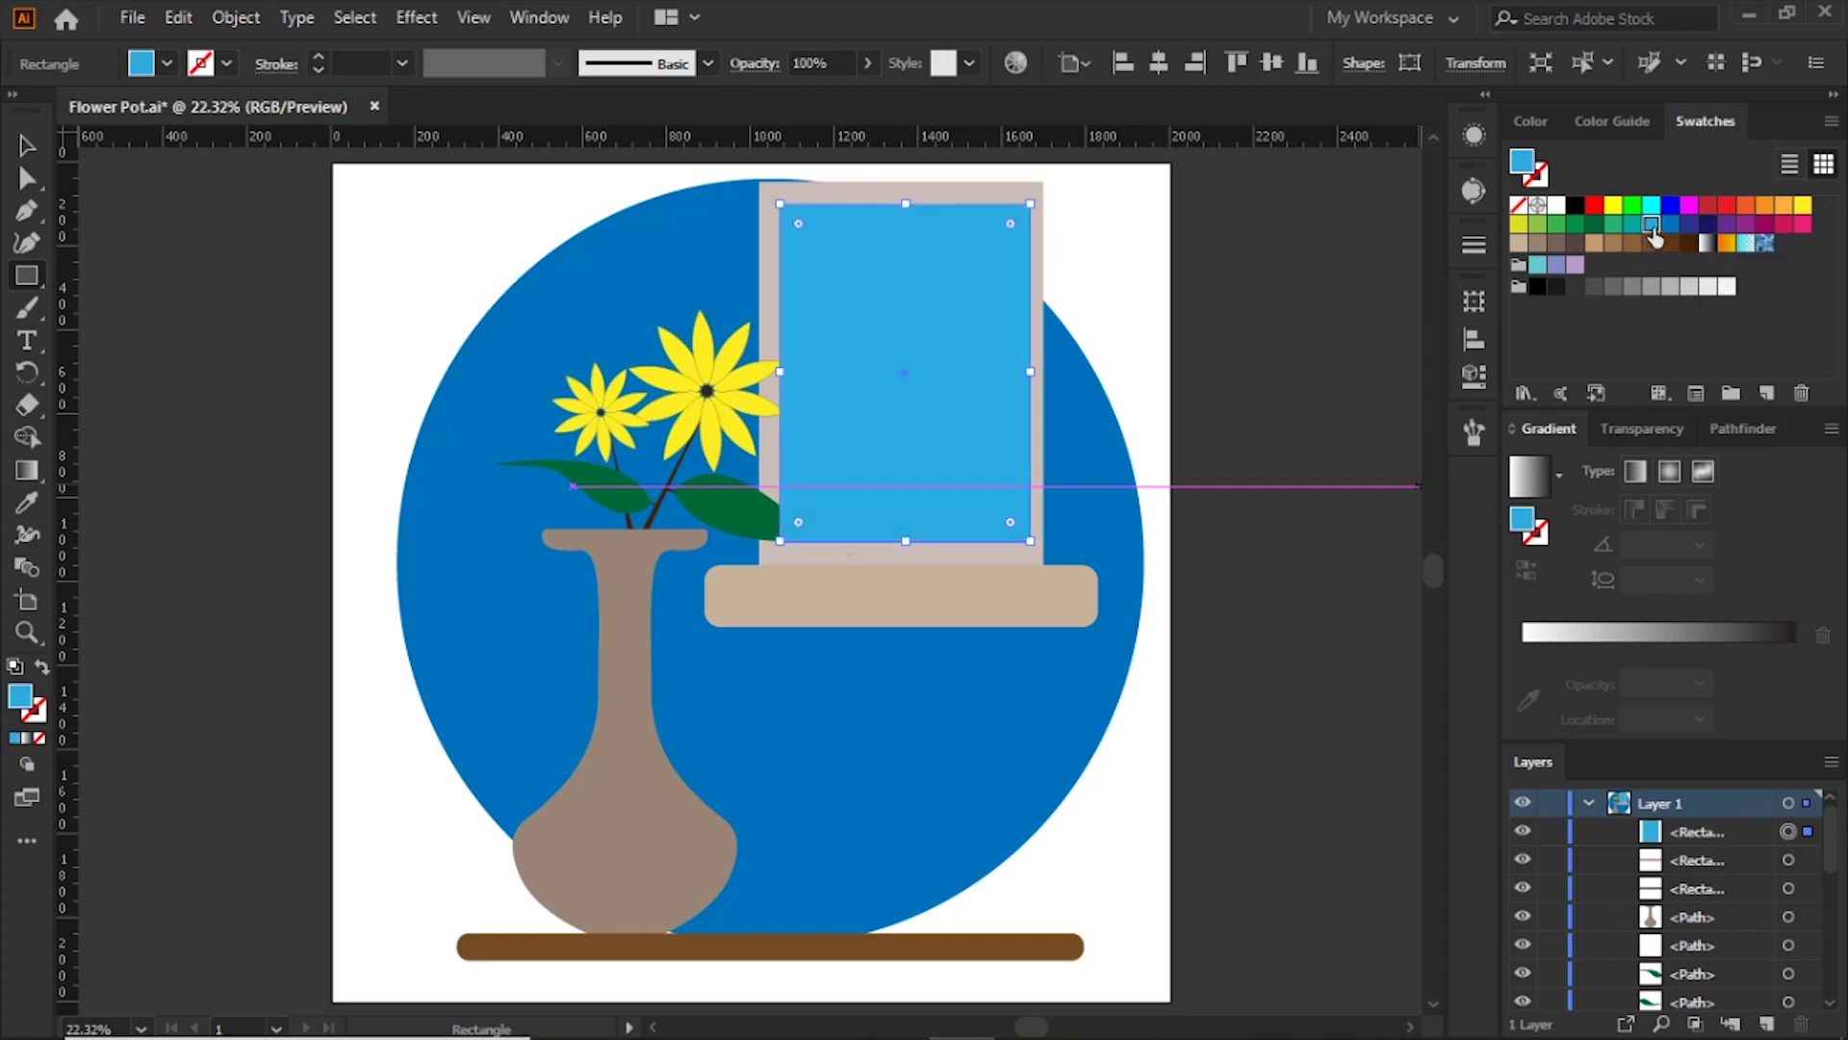
key("ctrl+[")
key("v")
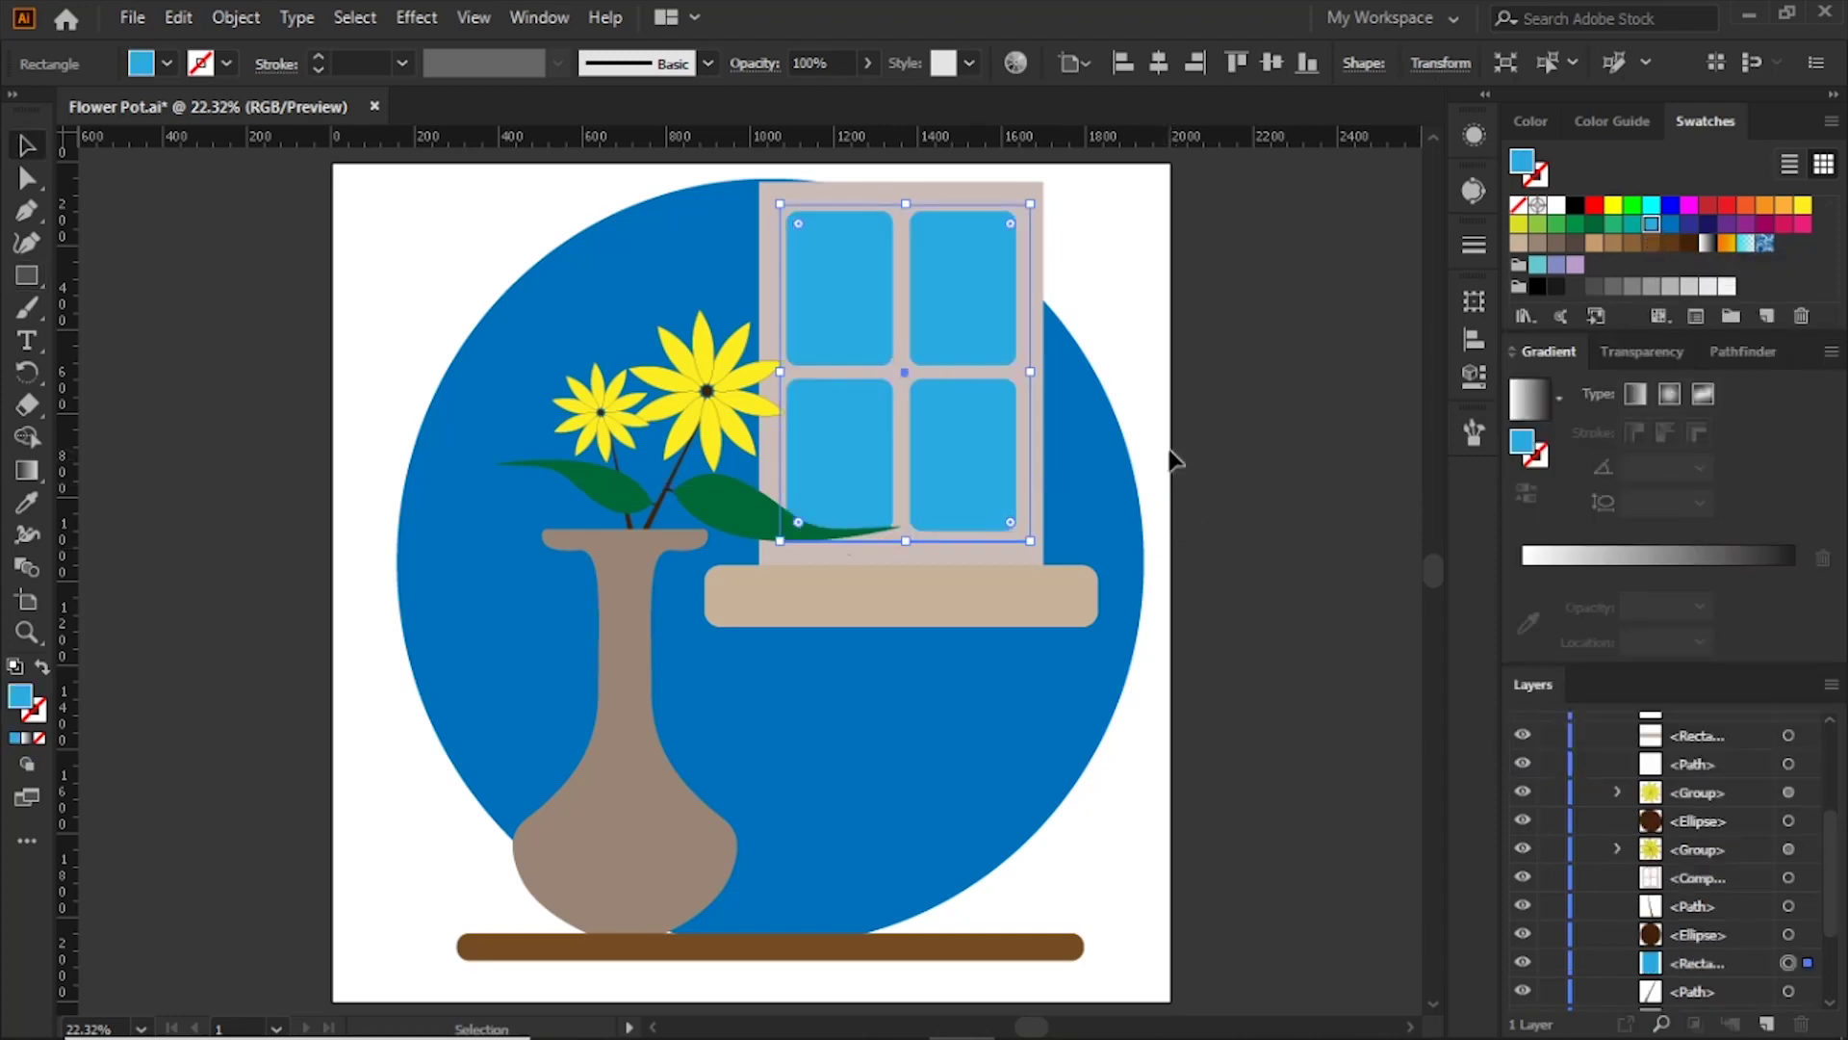
left_click(1170, 474)
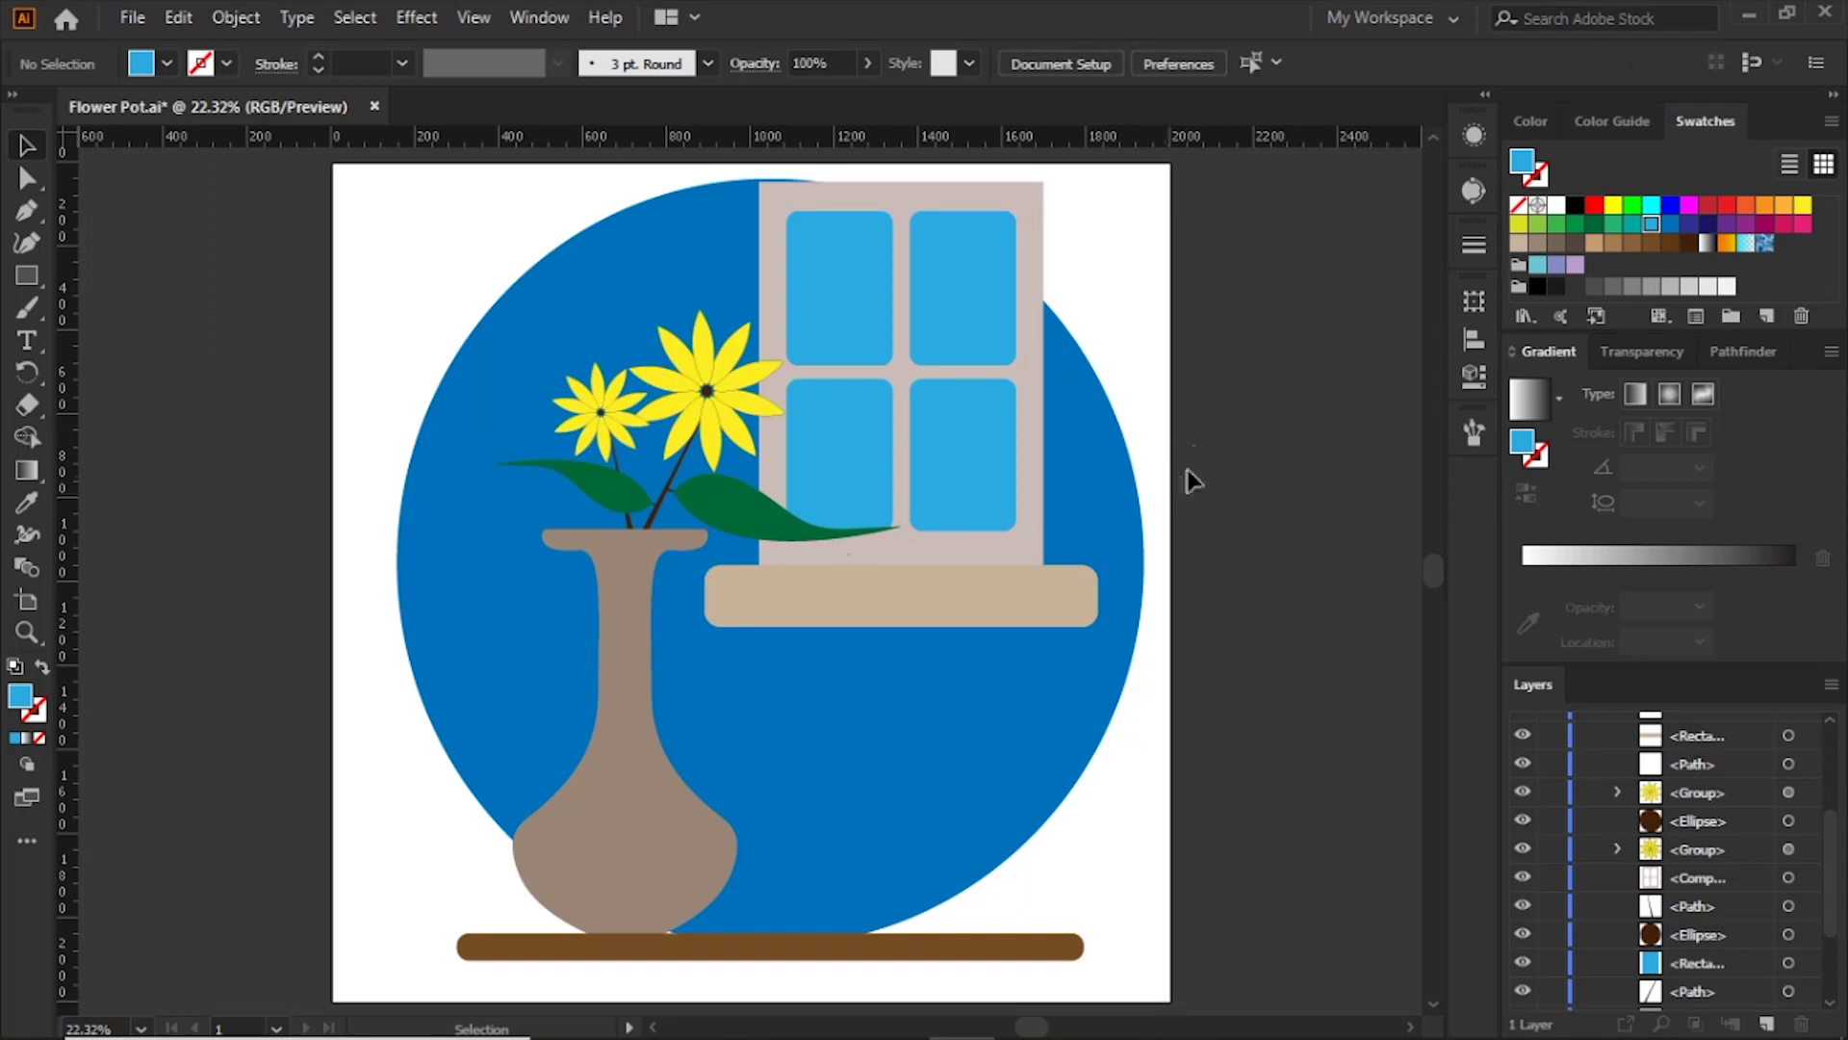
Step: Lower the blue pane's opacity to 42% in the Transparency settings
left_click(982, 456)
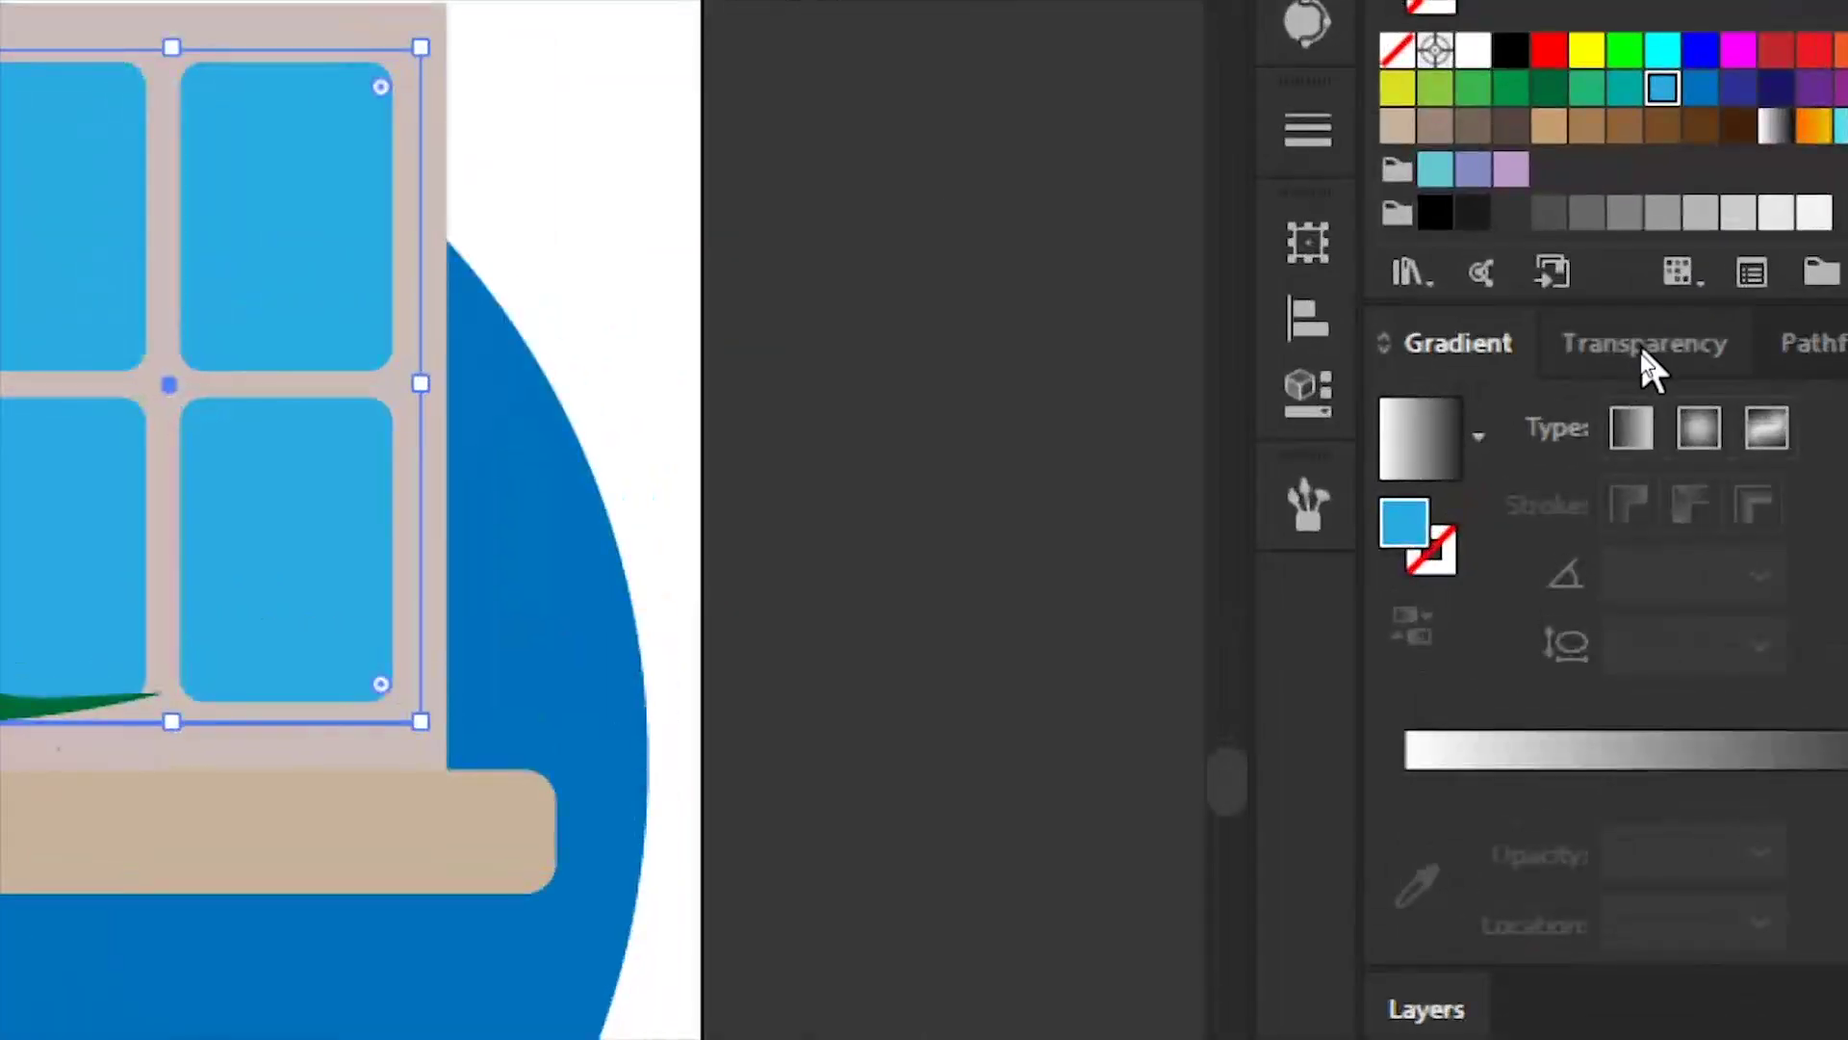
left_click(1642, 360)
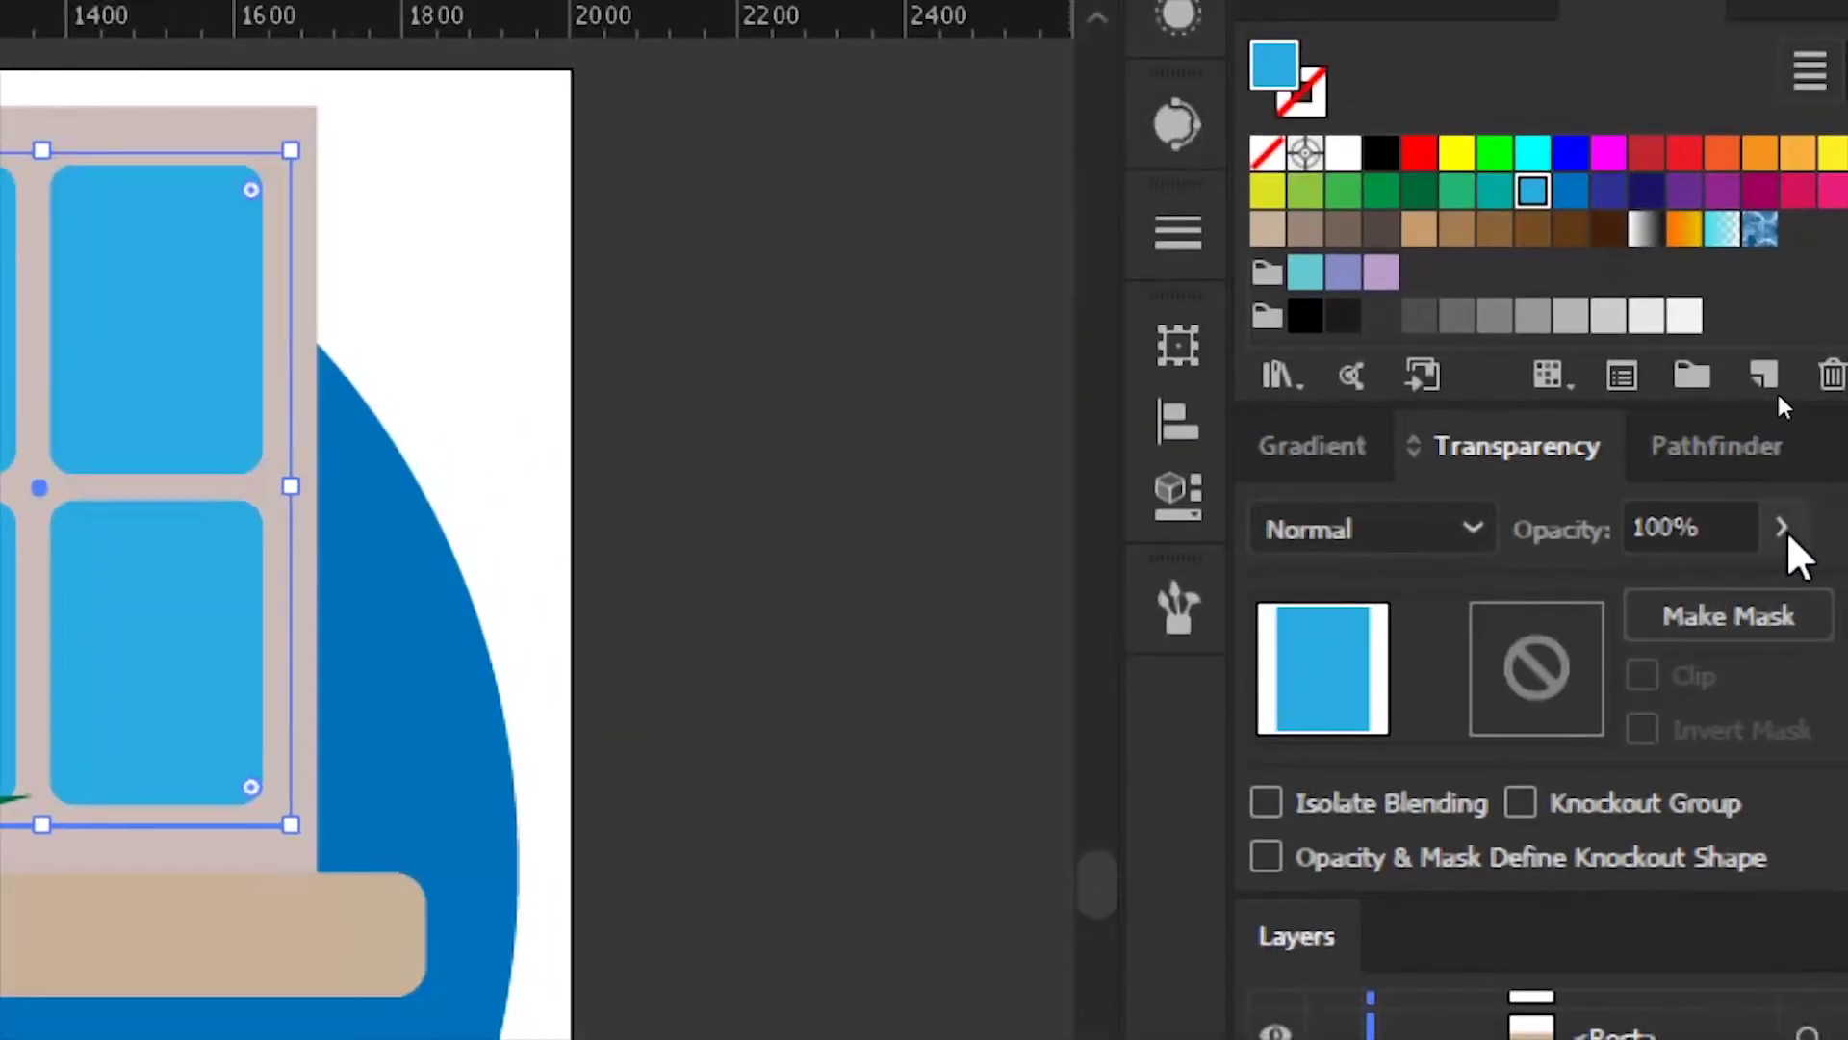
left_click(1782, 528)
left_click_drag(1771, 594, 1654, 594)
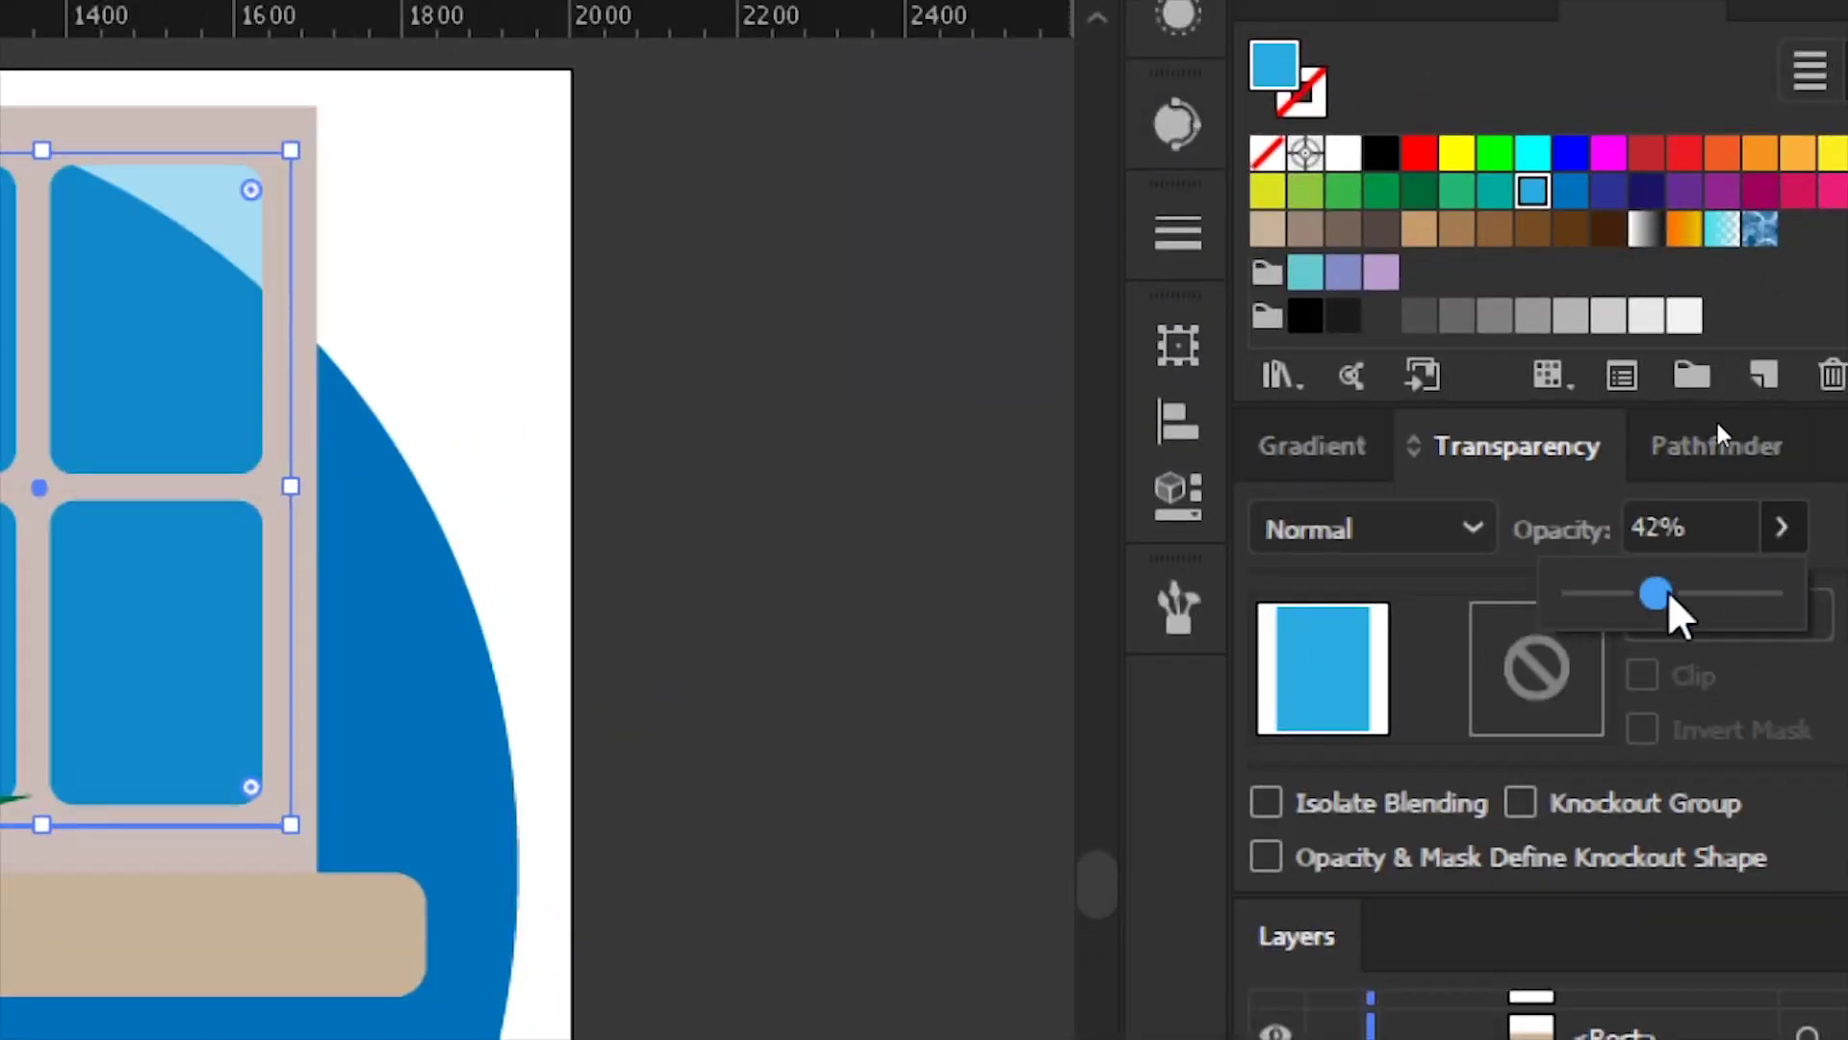
left_click_drag(425, 537, 1035, 586)
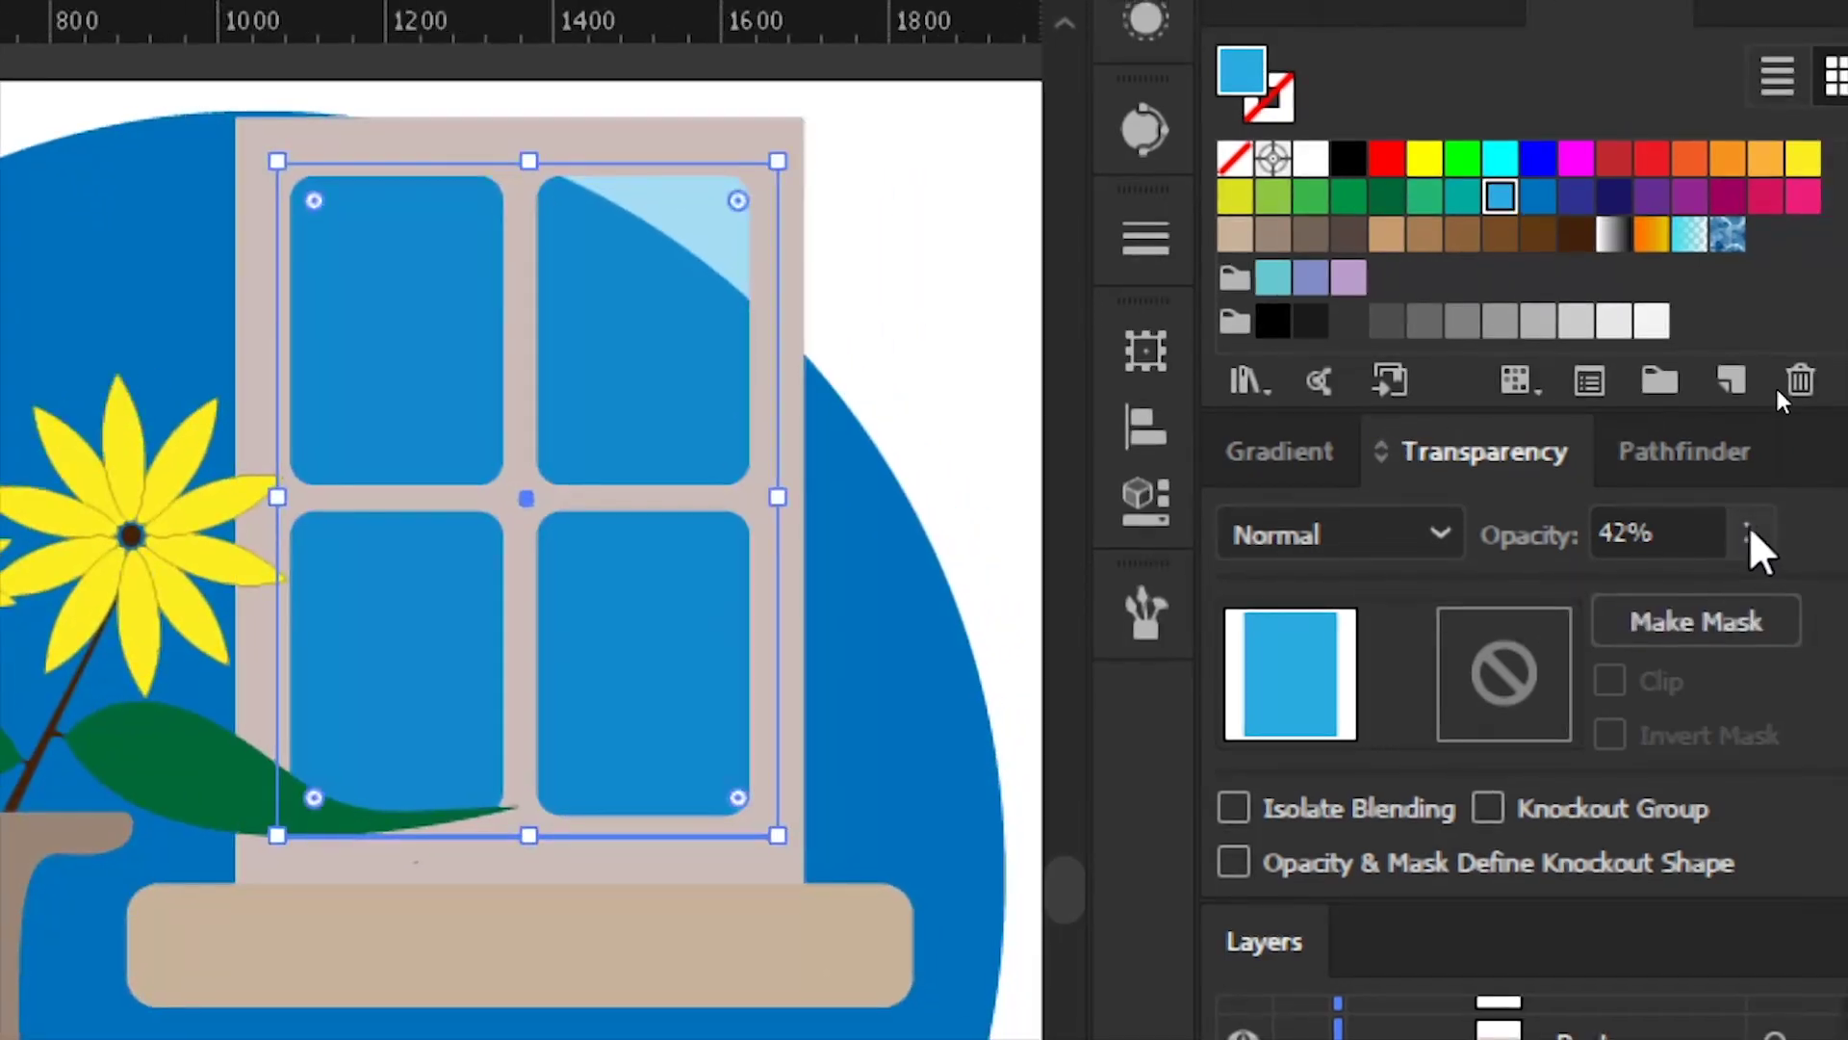
left_click(1782, 527)
Step: Raise the pane opacity to 76% and draw a wide diagonal reflection shape across the panes
left_click_drag(1627, 601, 1691, 599)
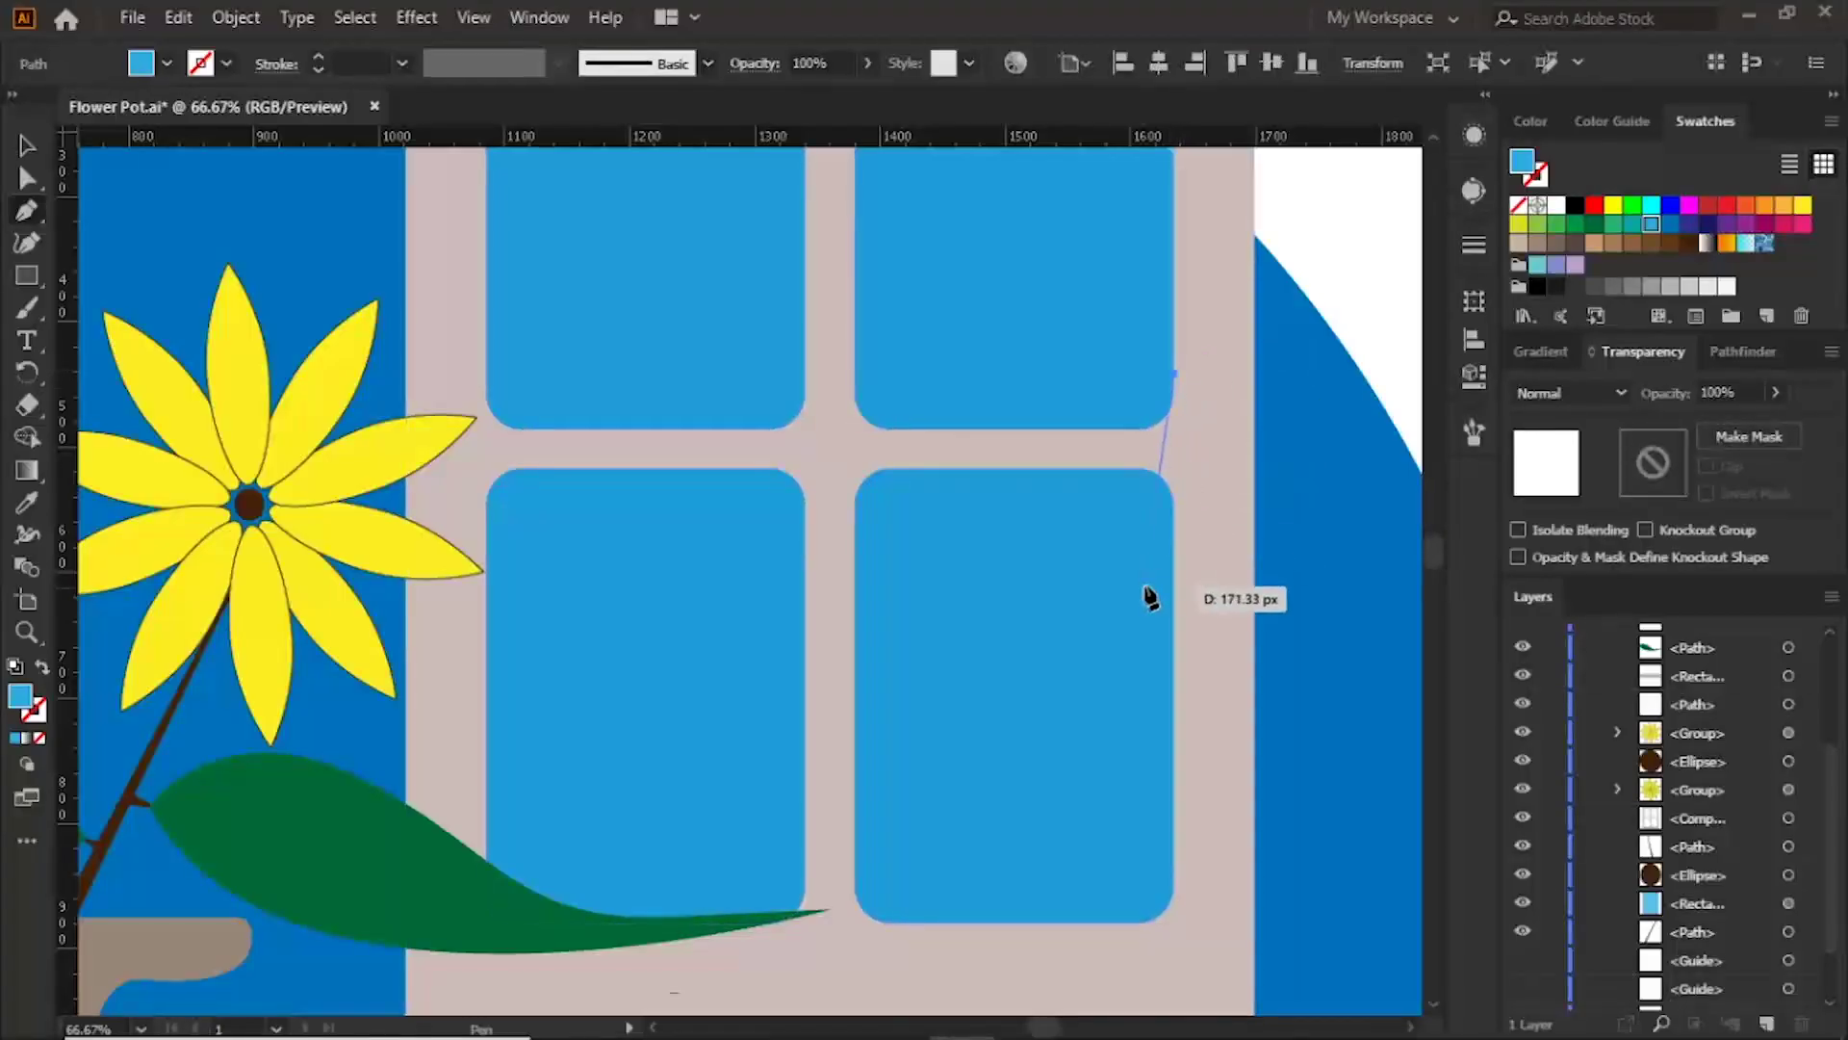
left_click(1175, 570)
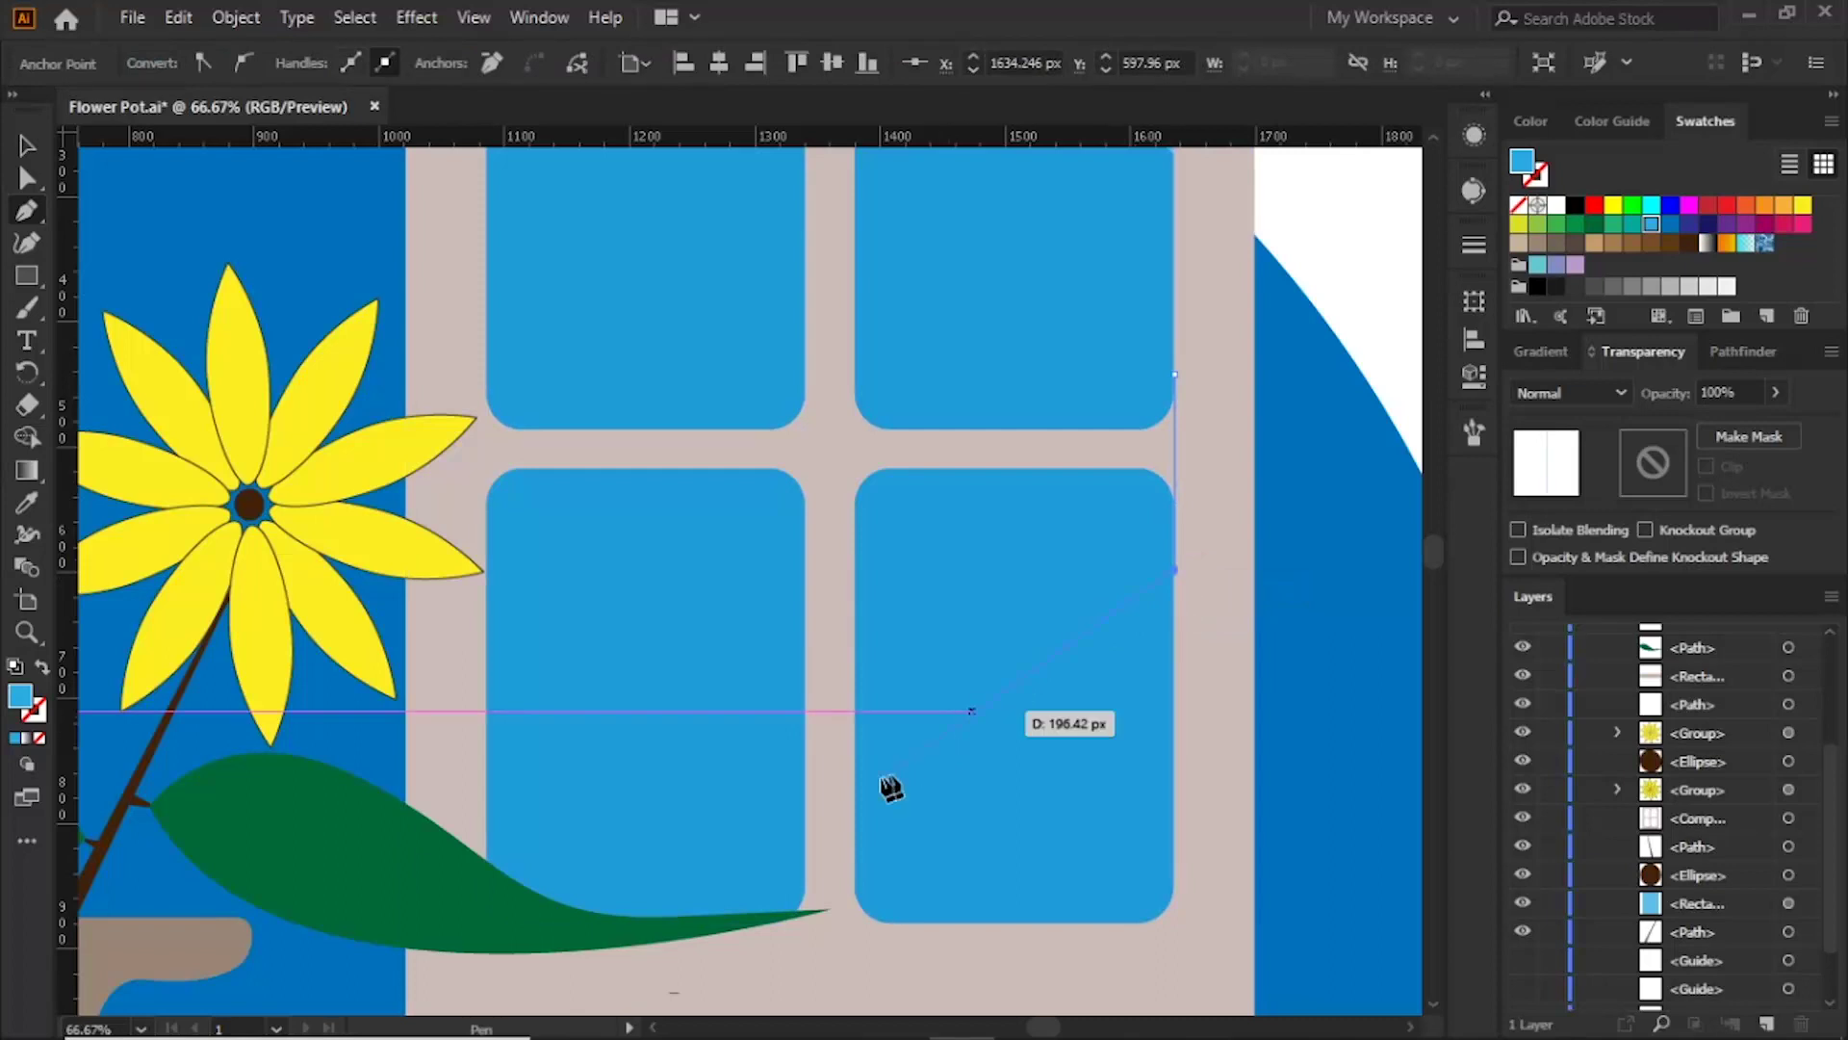
left_click(489, 936)
left_click(489, 782)
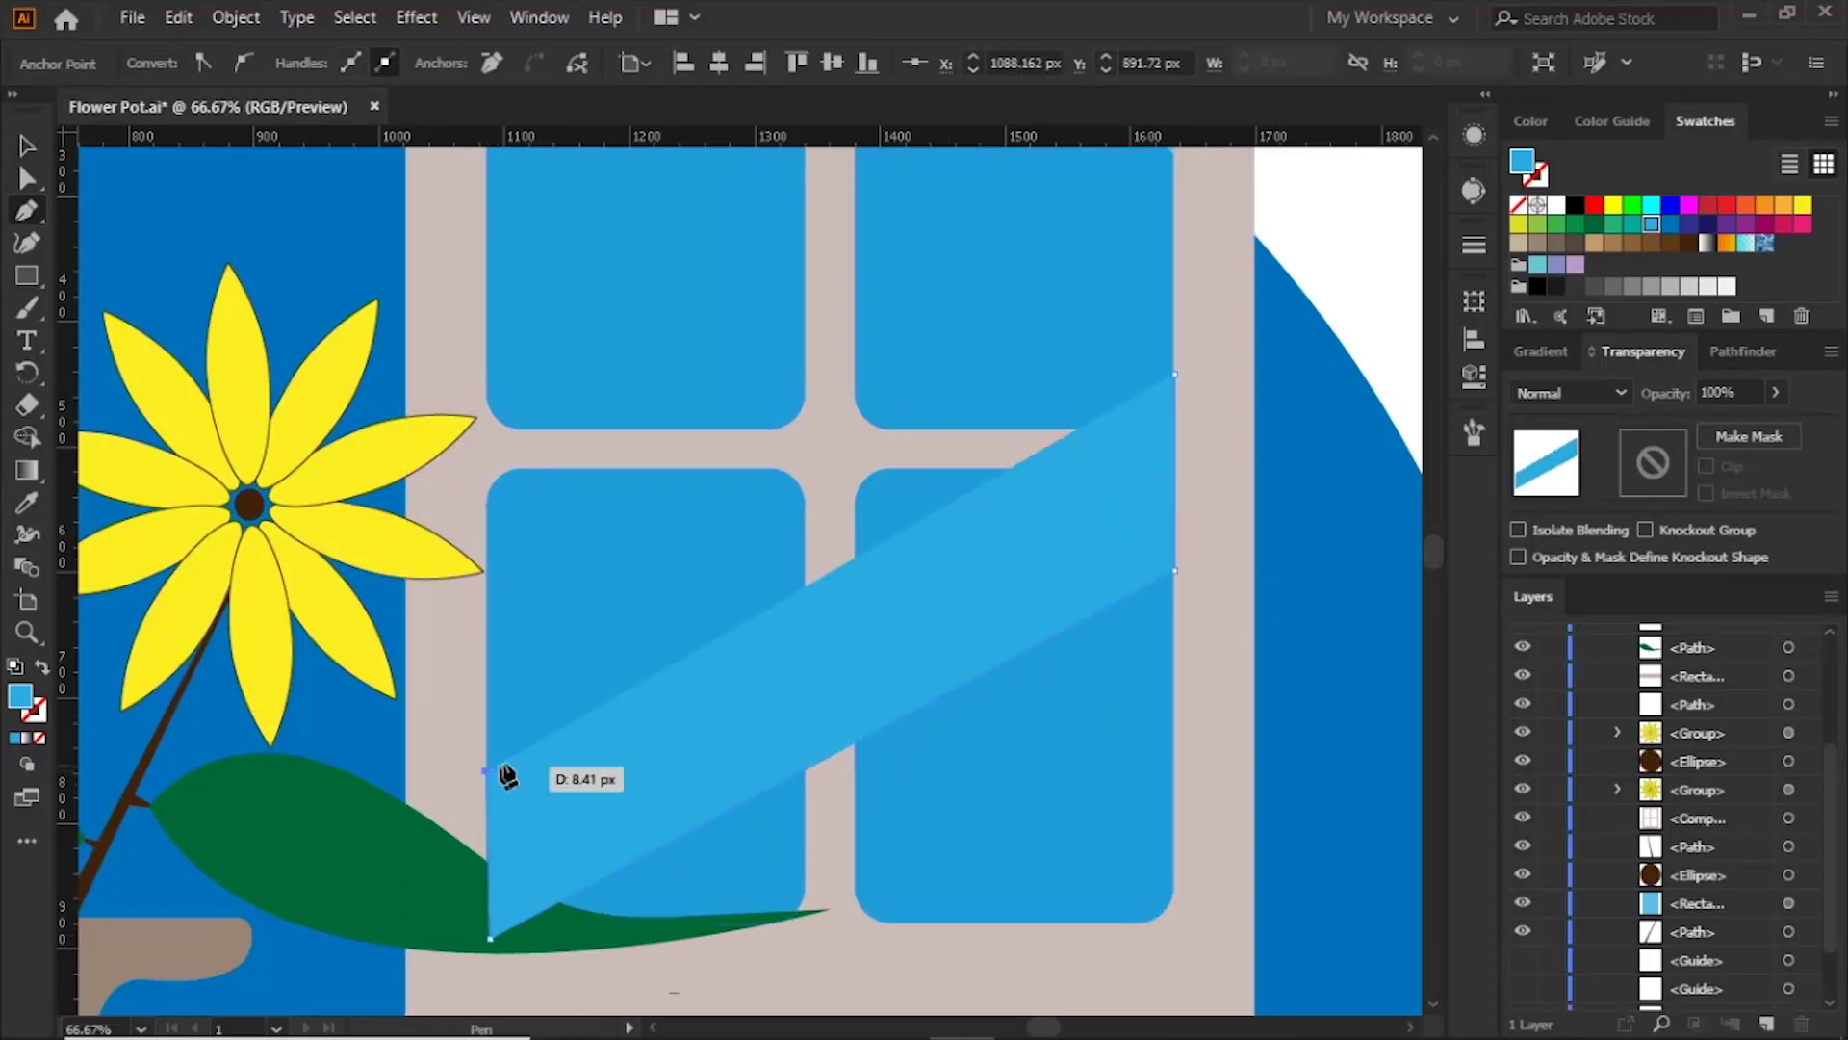
scroll(1054, 529, "up", 2)
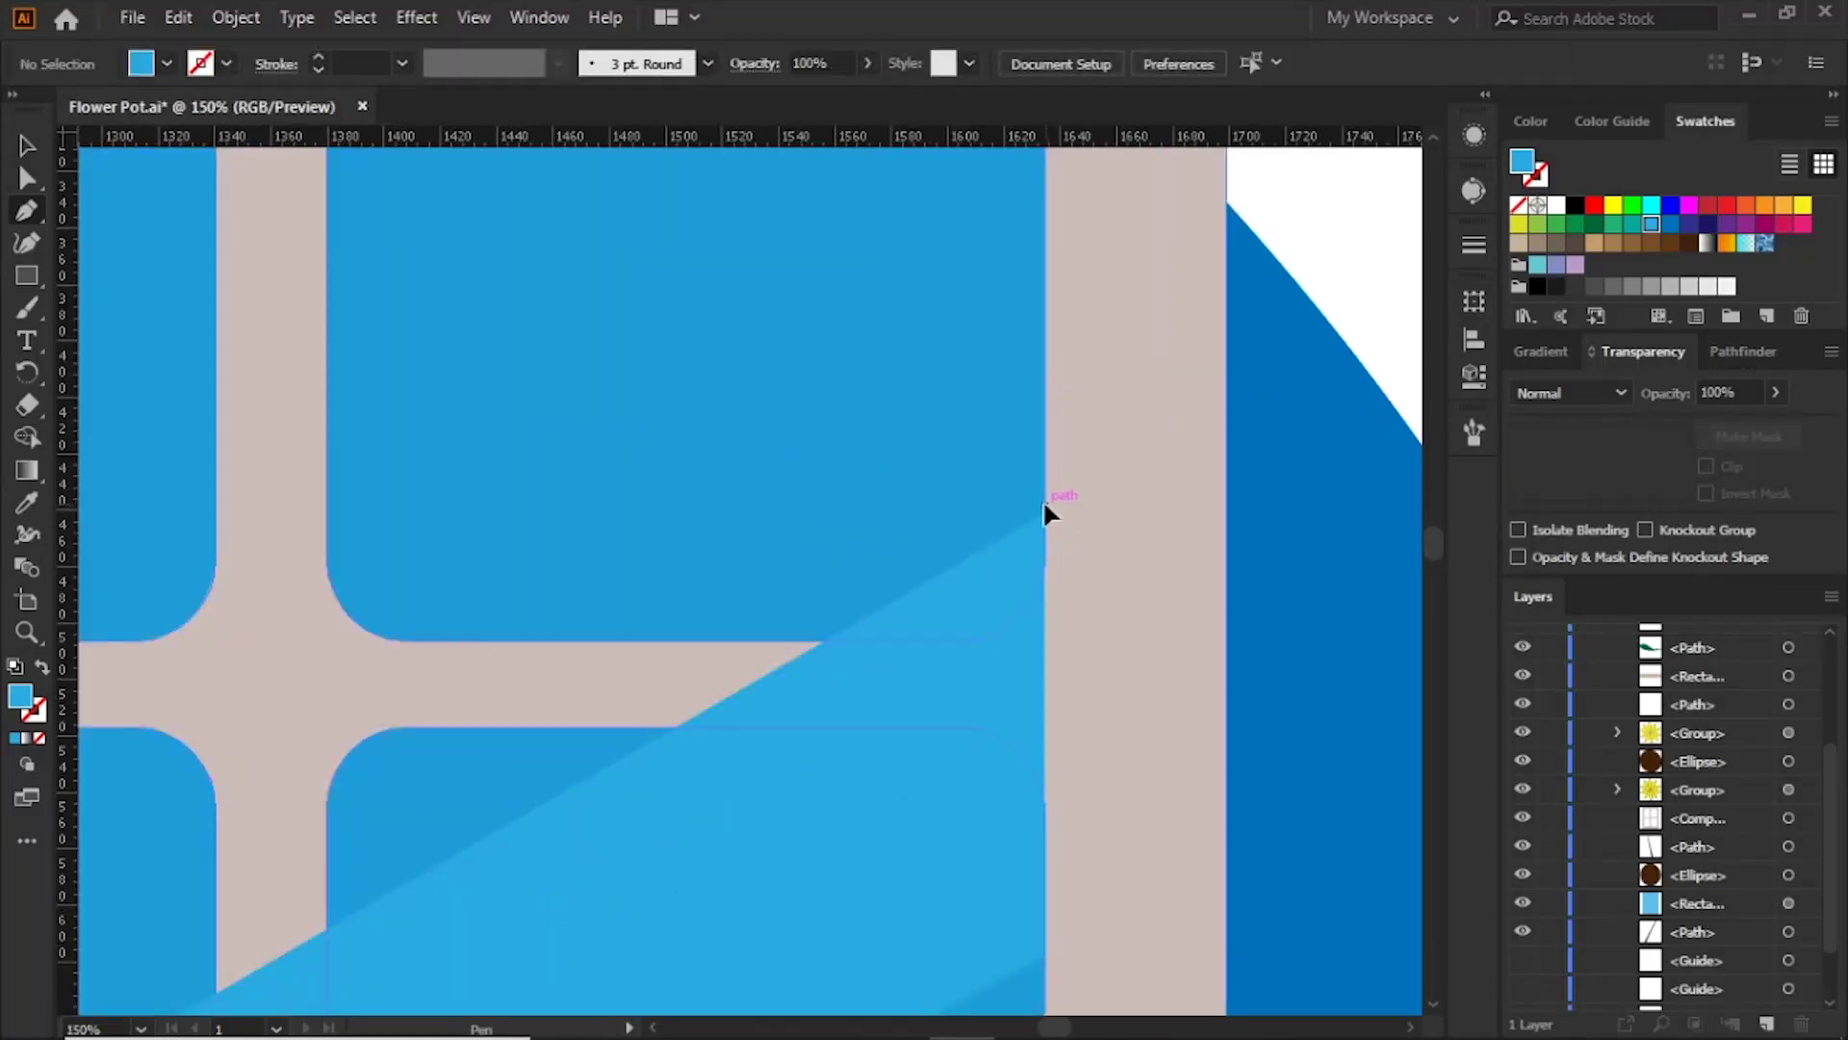
Step: Draw a thin diagonal reflection stripe across the window panes with the Pen tool
left_click(1045, 504)
left_click(1045, 461)
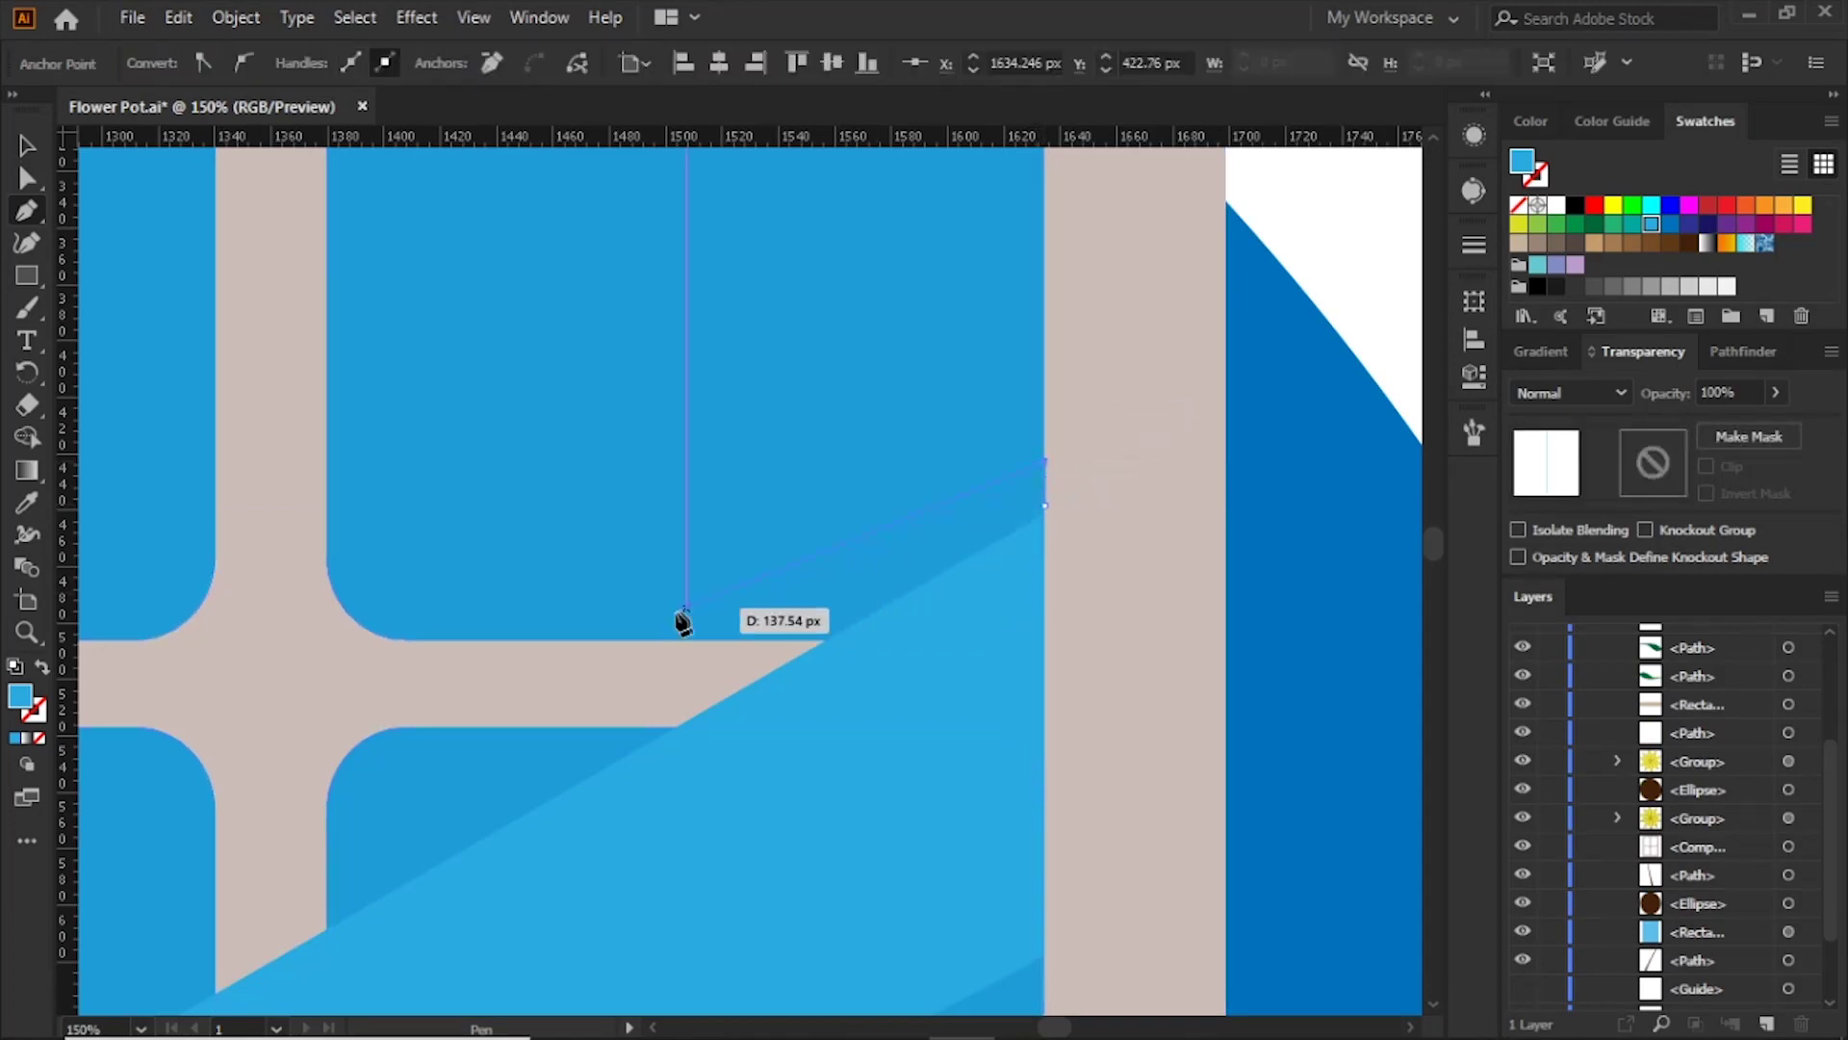
key("ctrl+minus")
left_click(306, 866)
left_click_drag(309, 908, 310, 874)
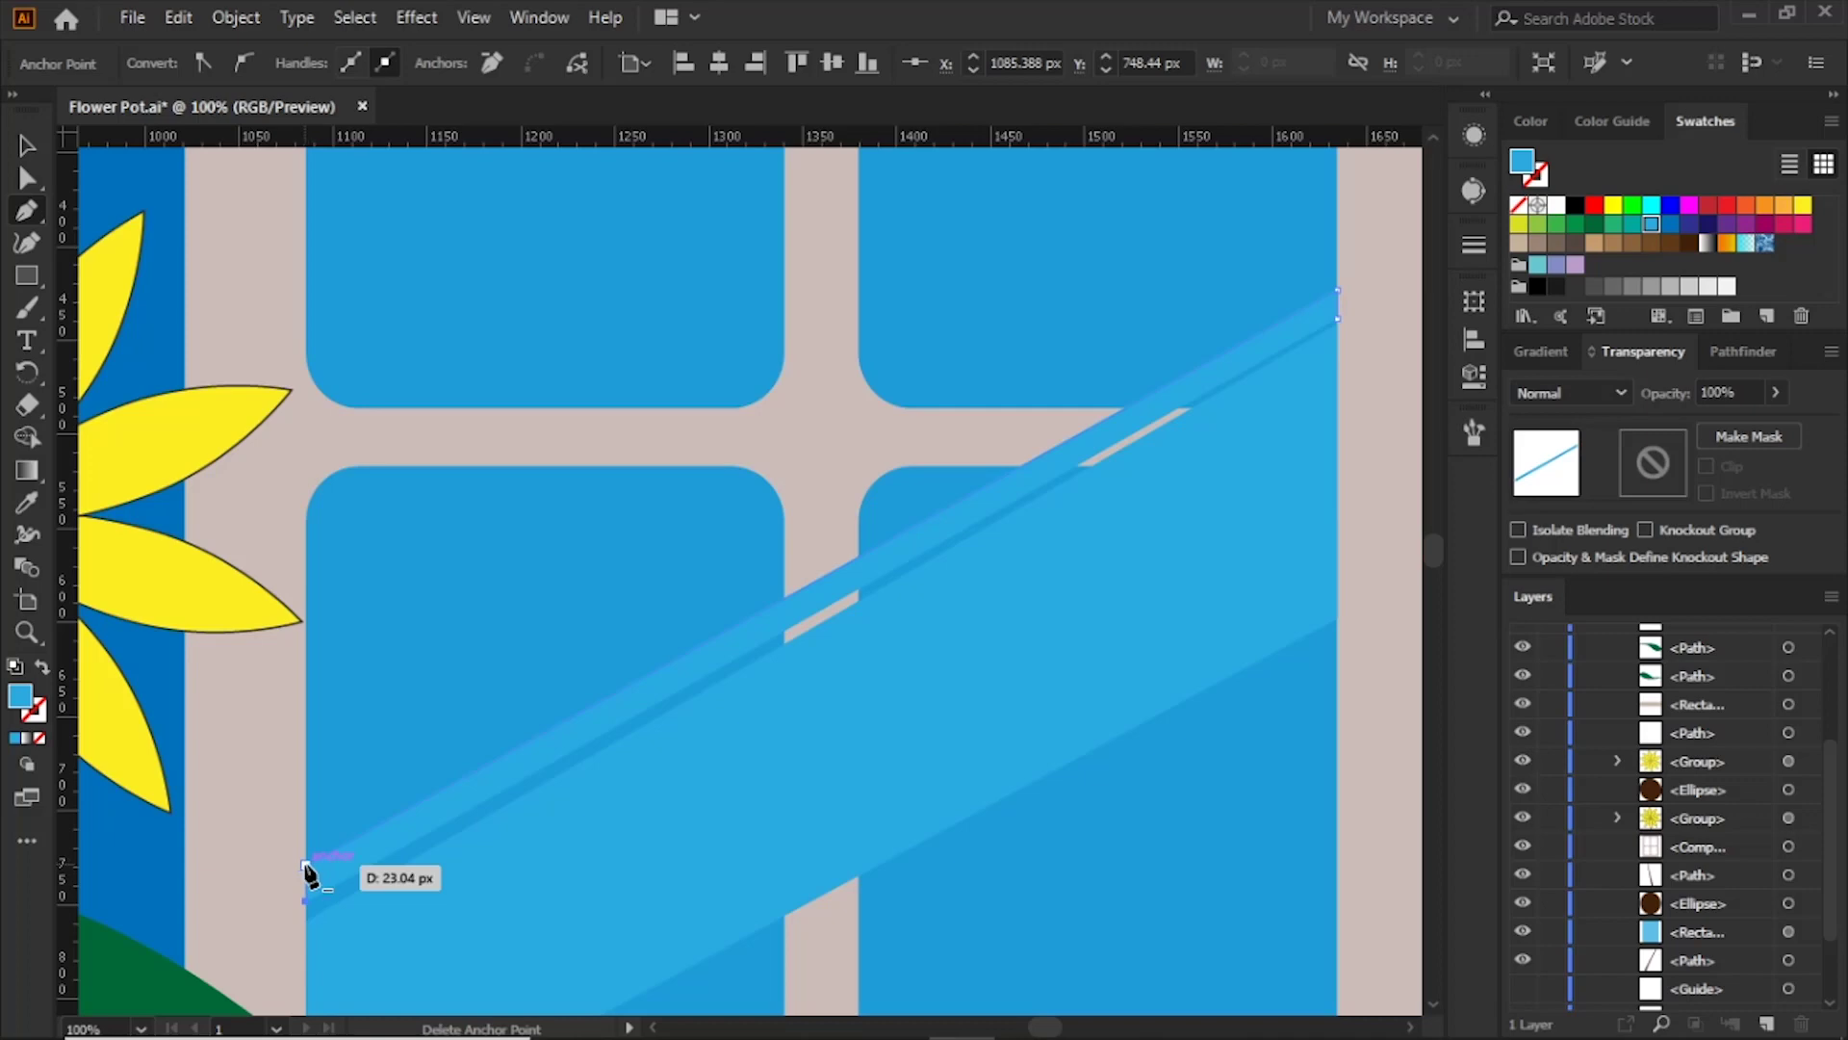
left_click_drag(310, 874, 881, 631)
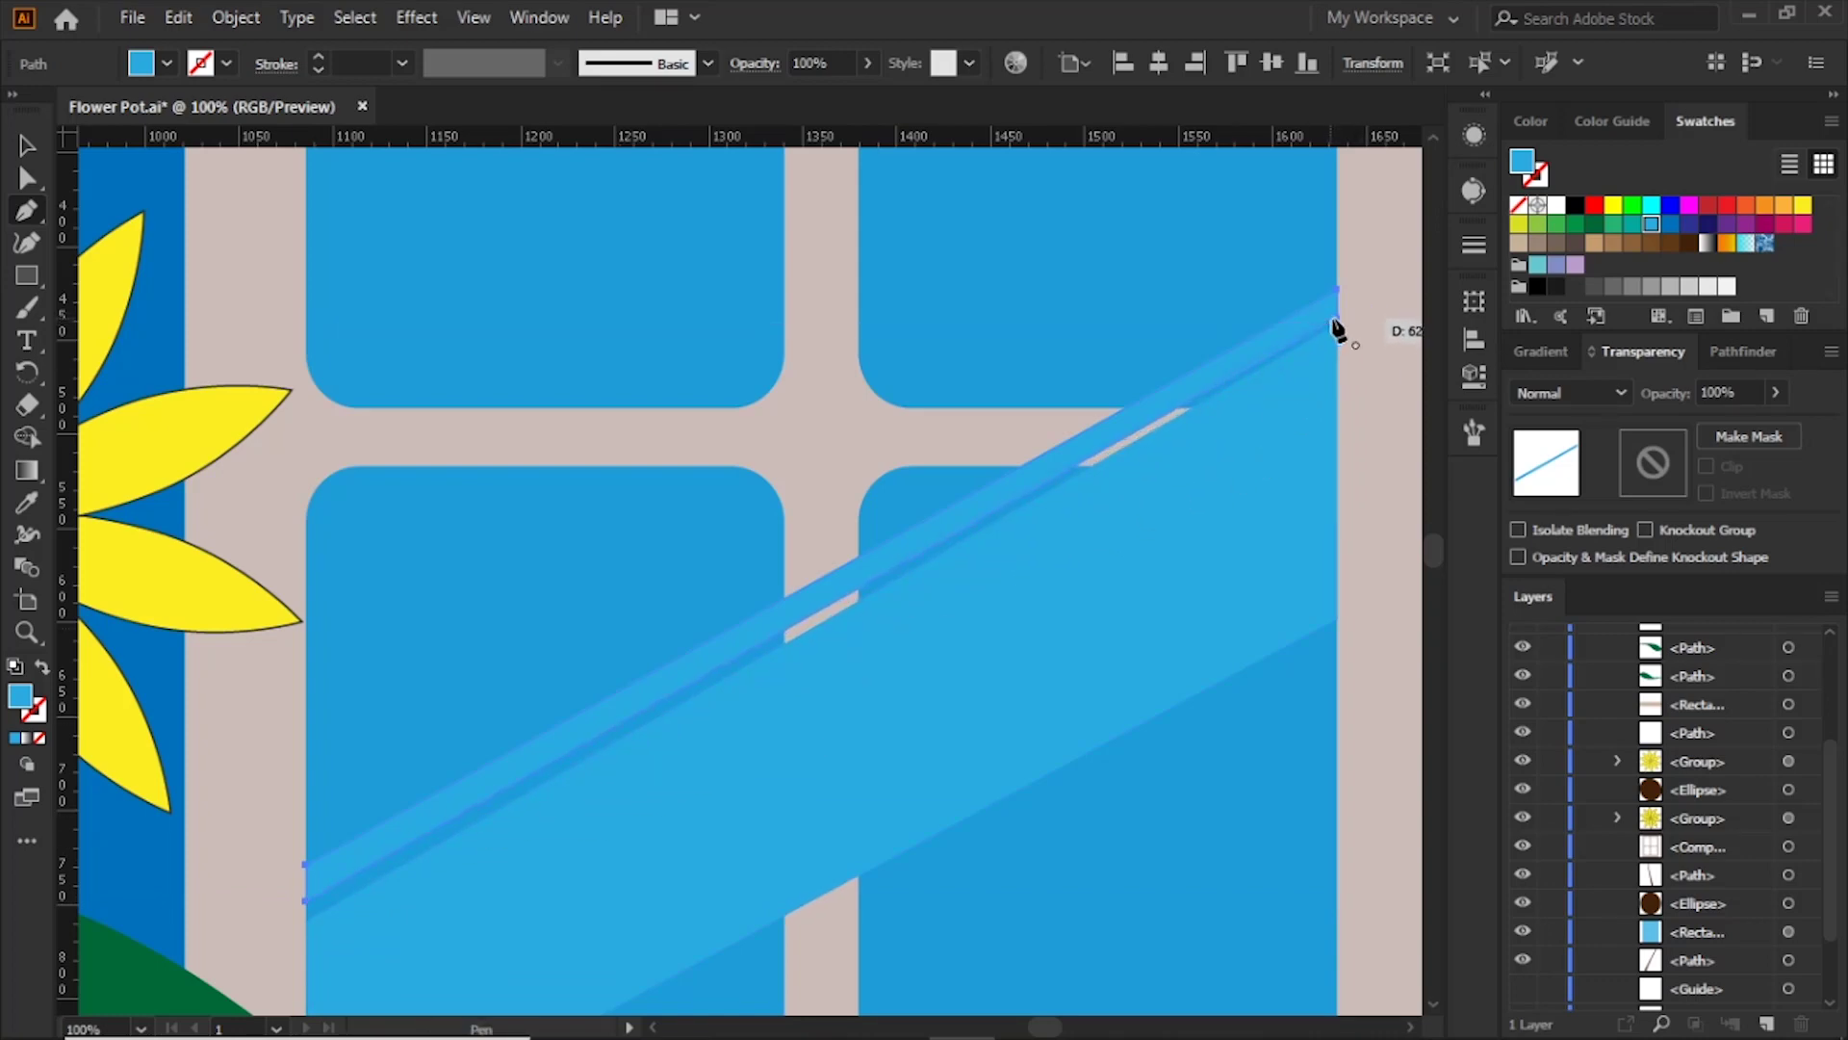
Step: Fill both the wide and thin reflection stripes with light grey
key("v")
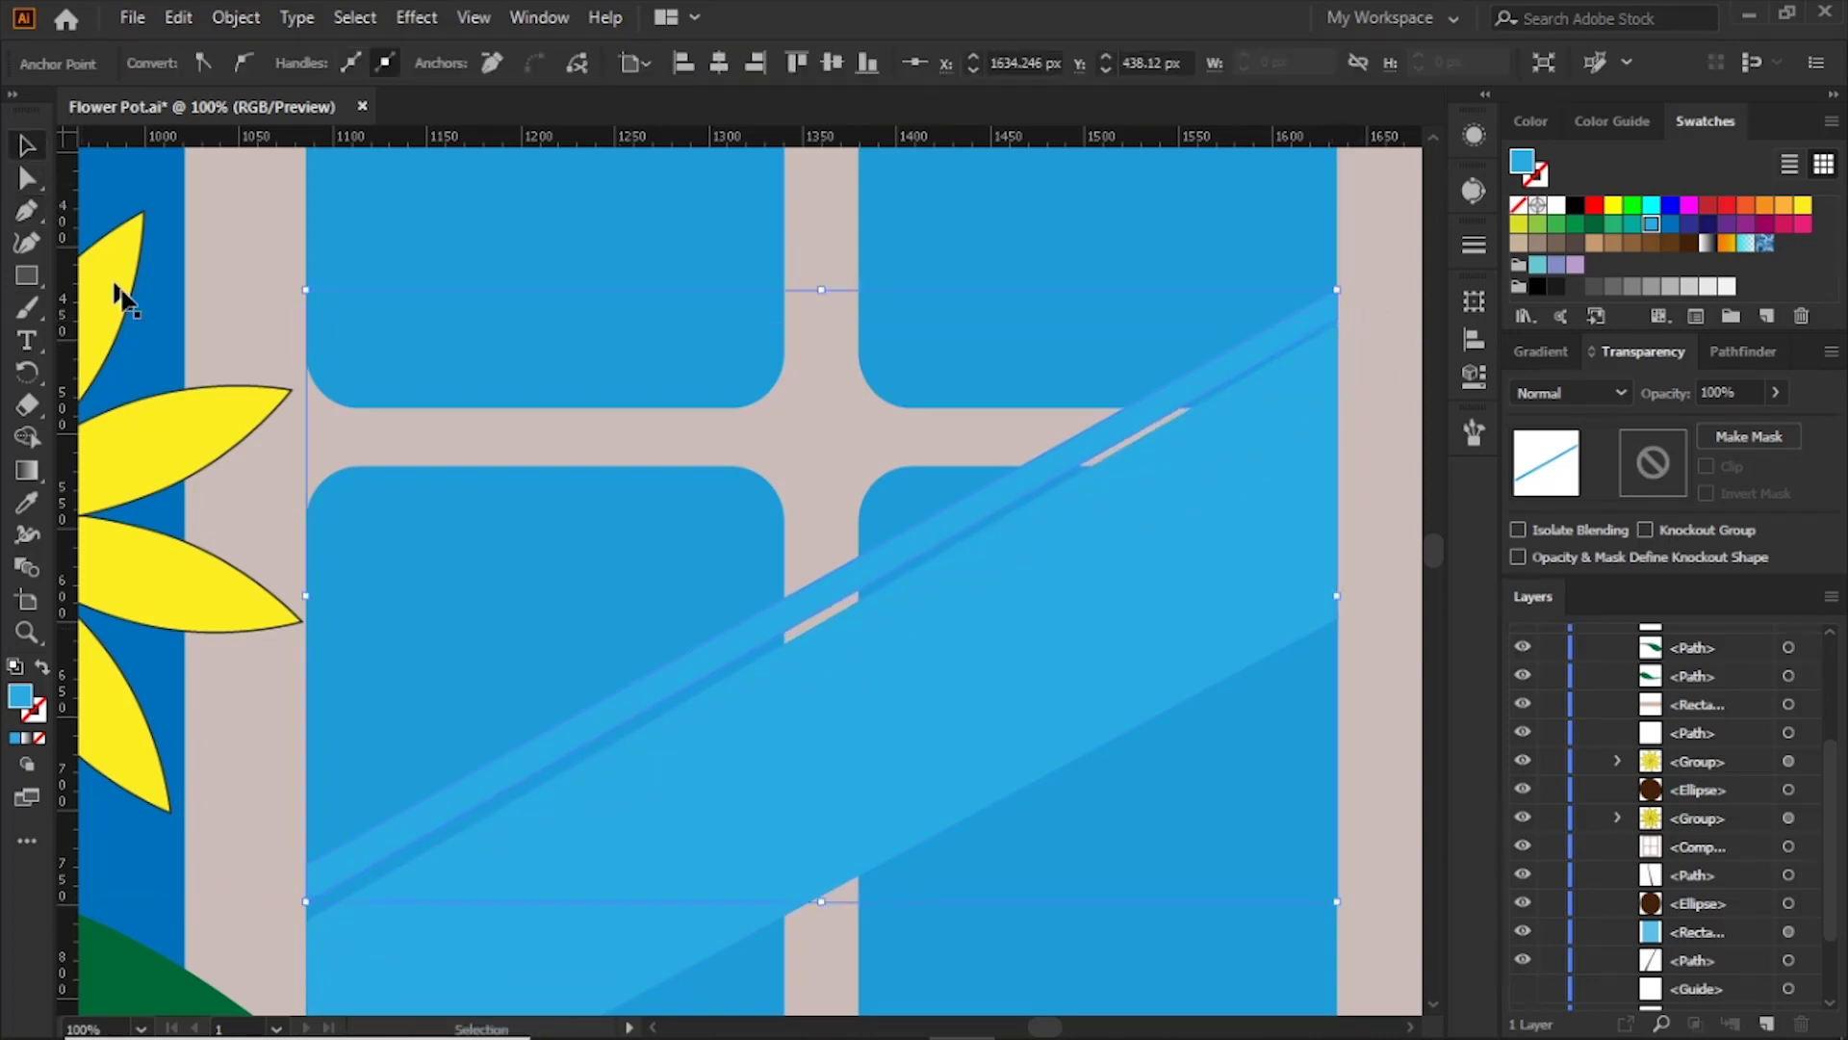
left_click(1056, 478)
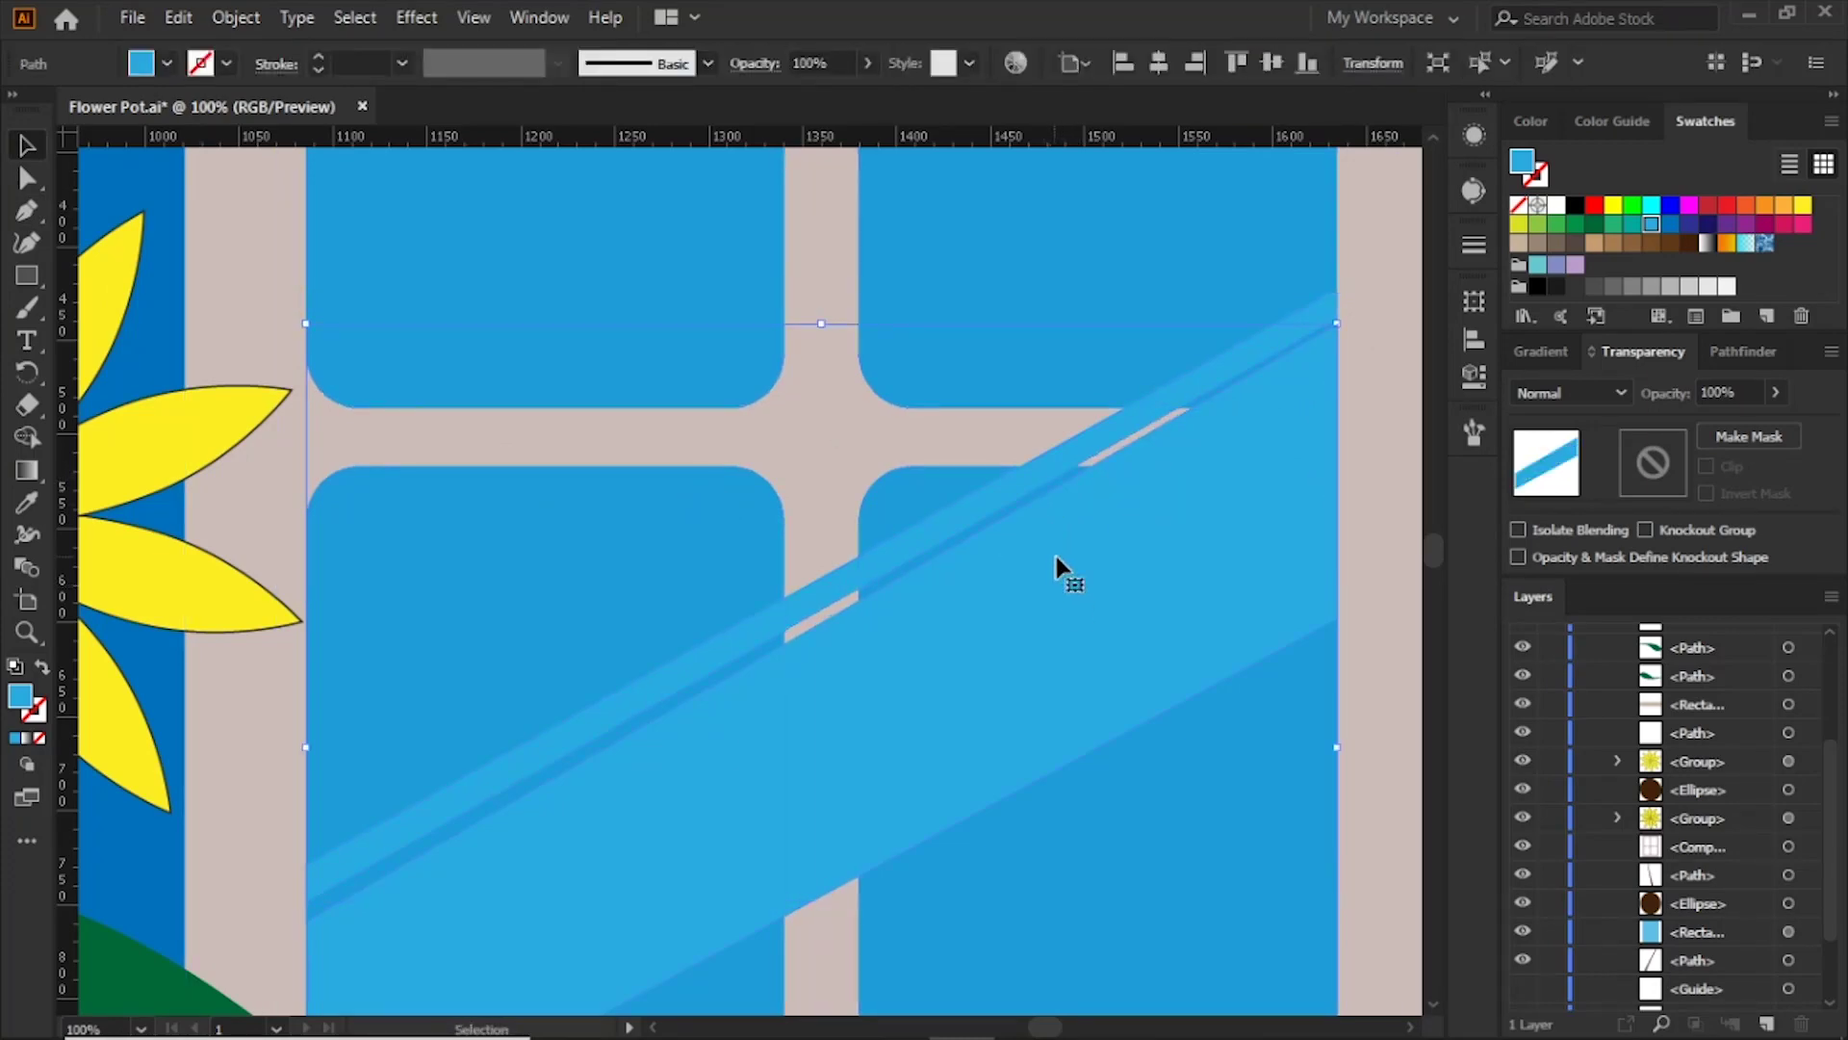
left_click(1337, 508)
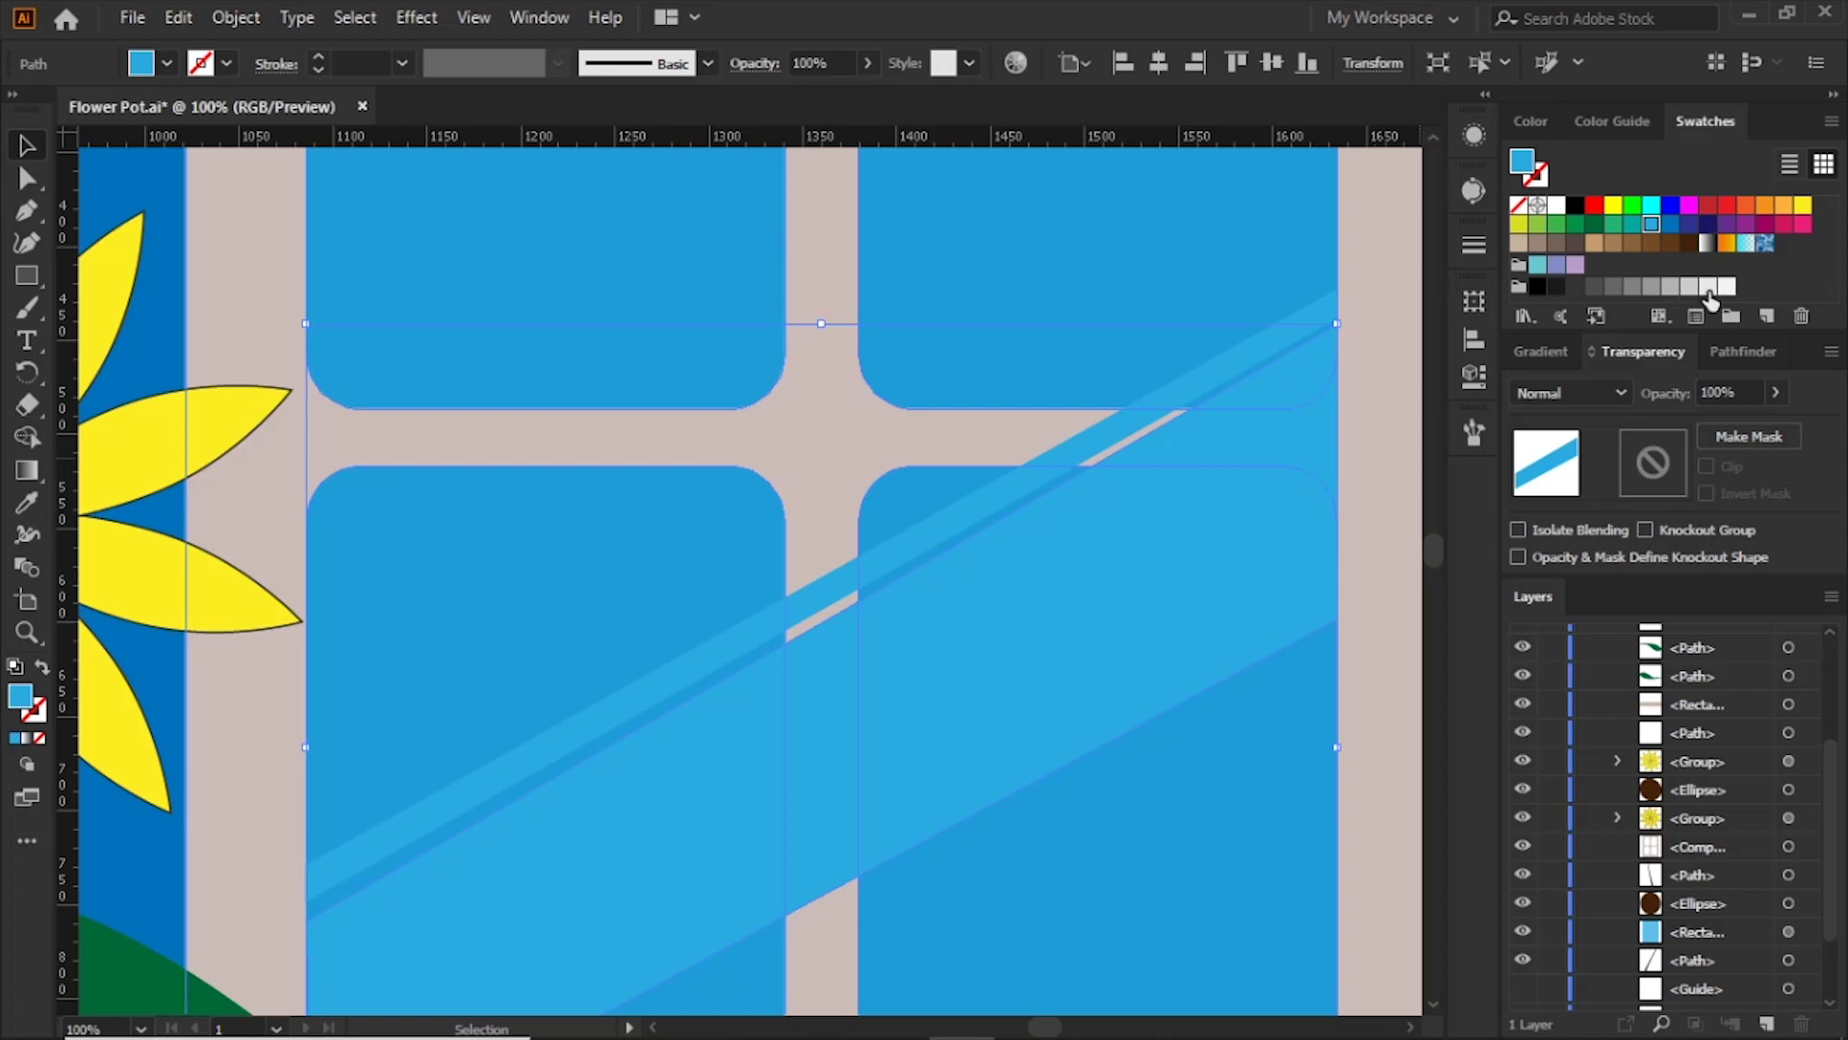
left_click(1709, 288)
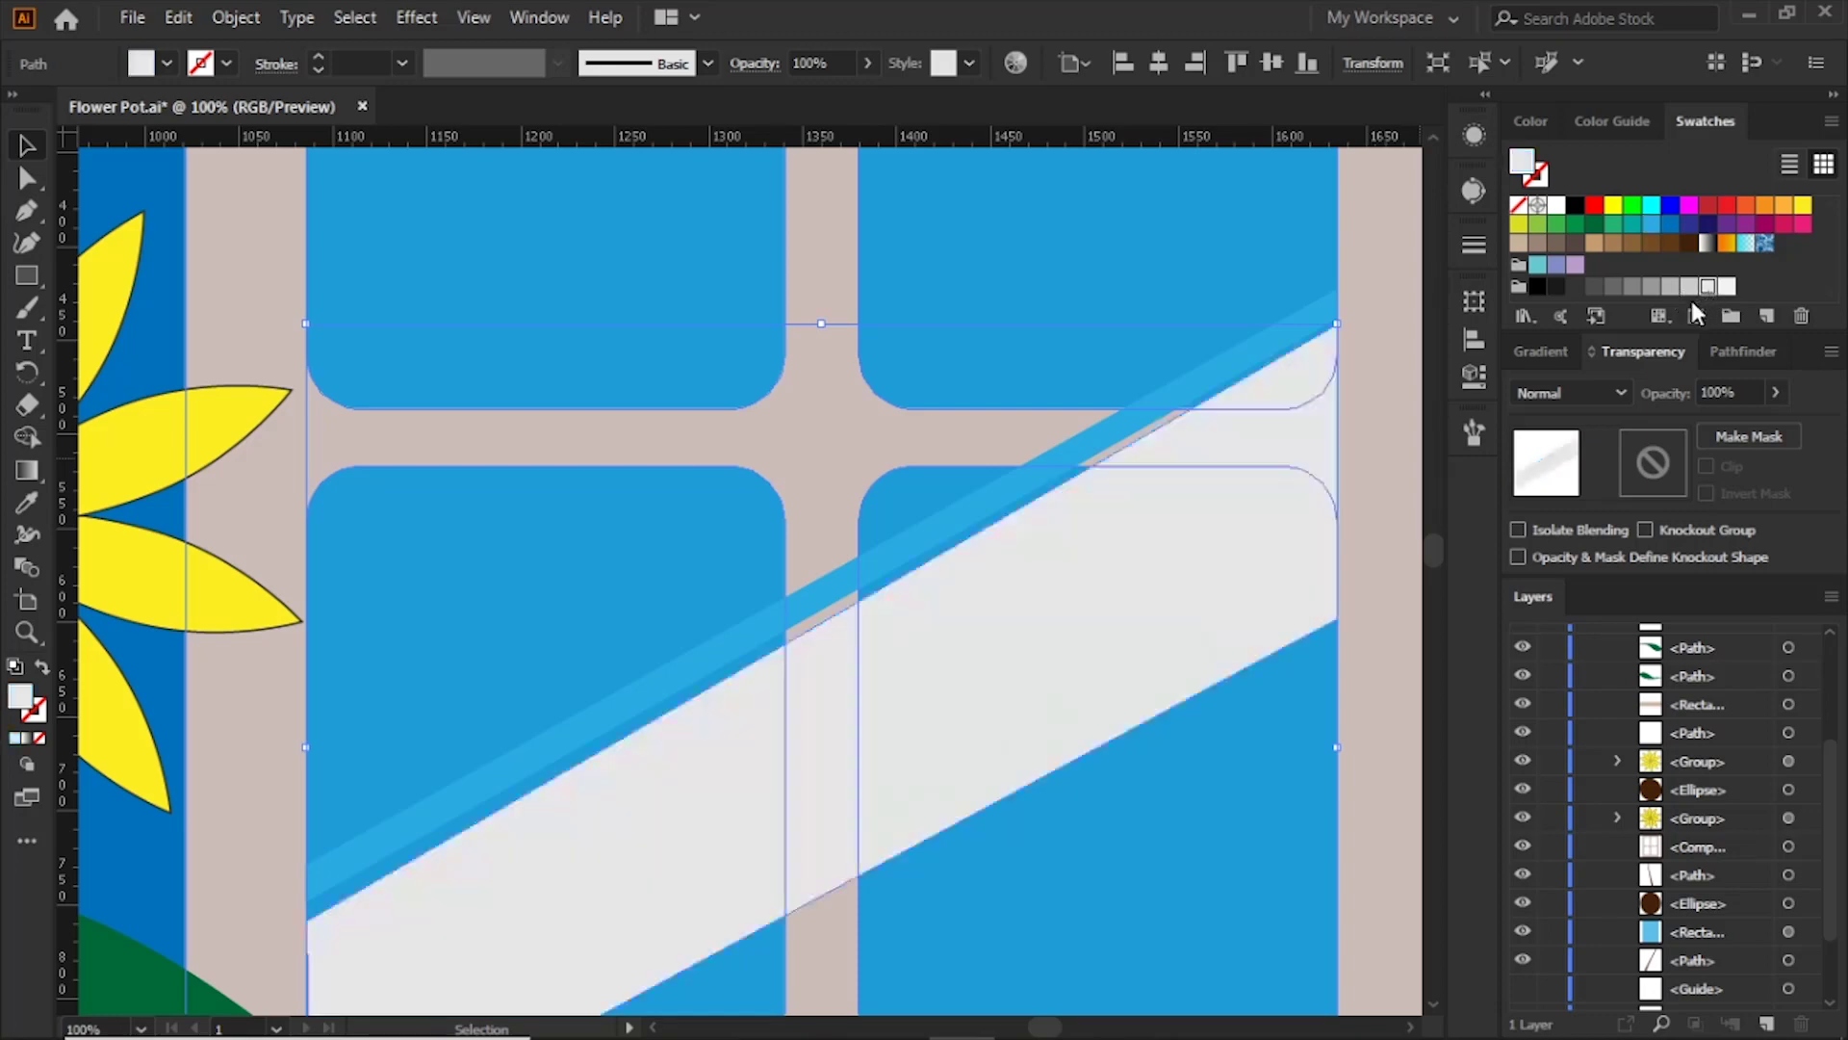
left_click(1173, 396)
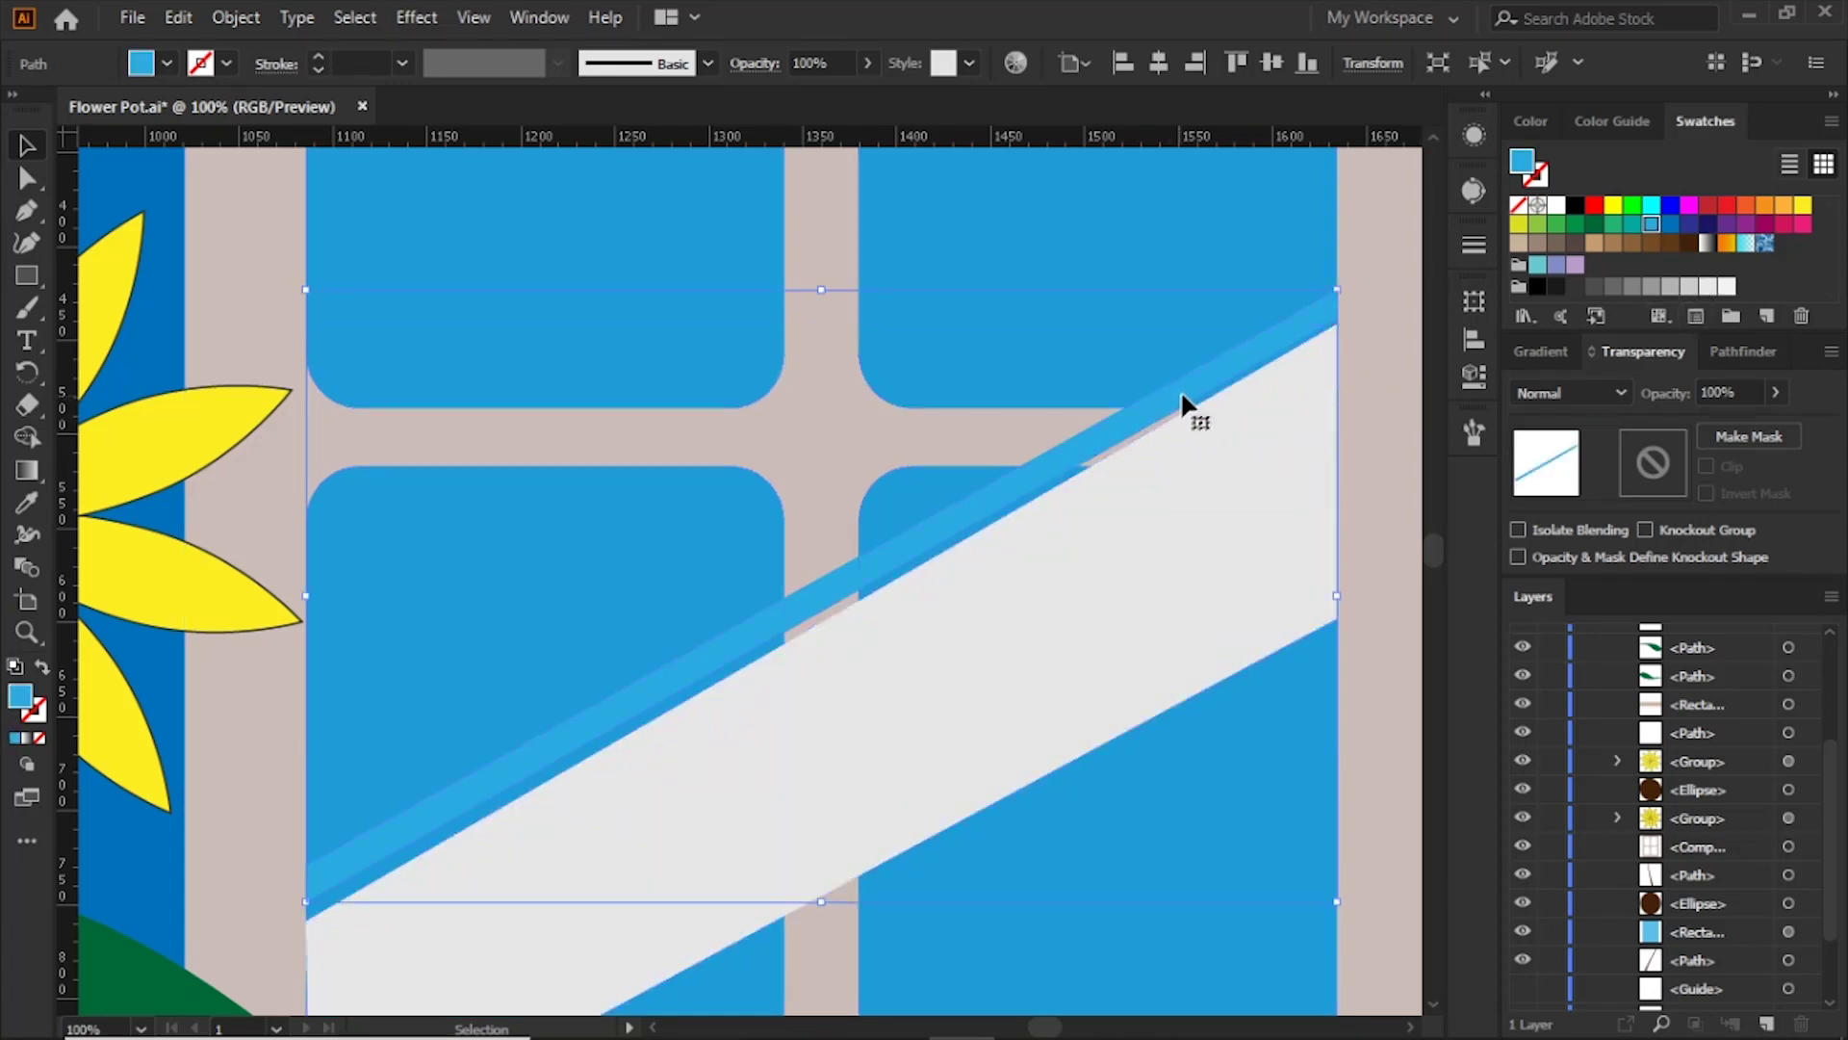
left_click(1707, 288)
Step: Send both reflection stripes backward behind the window frame bars
key("a")
left_click(1218, 557)
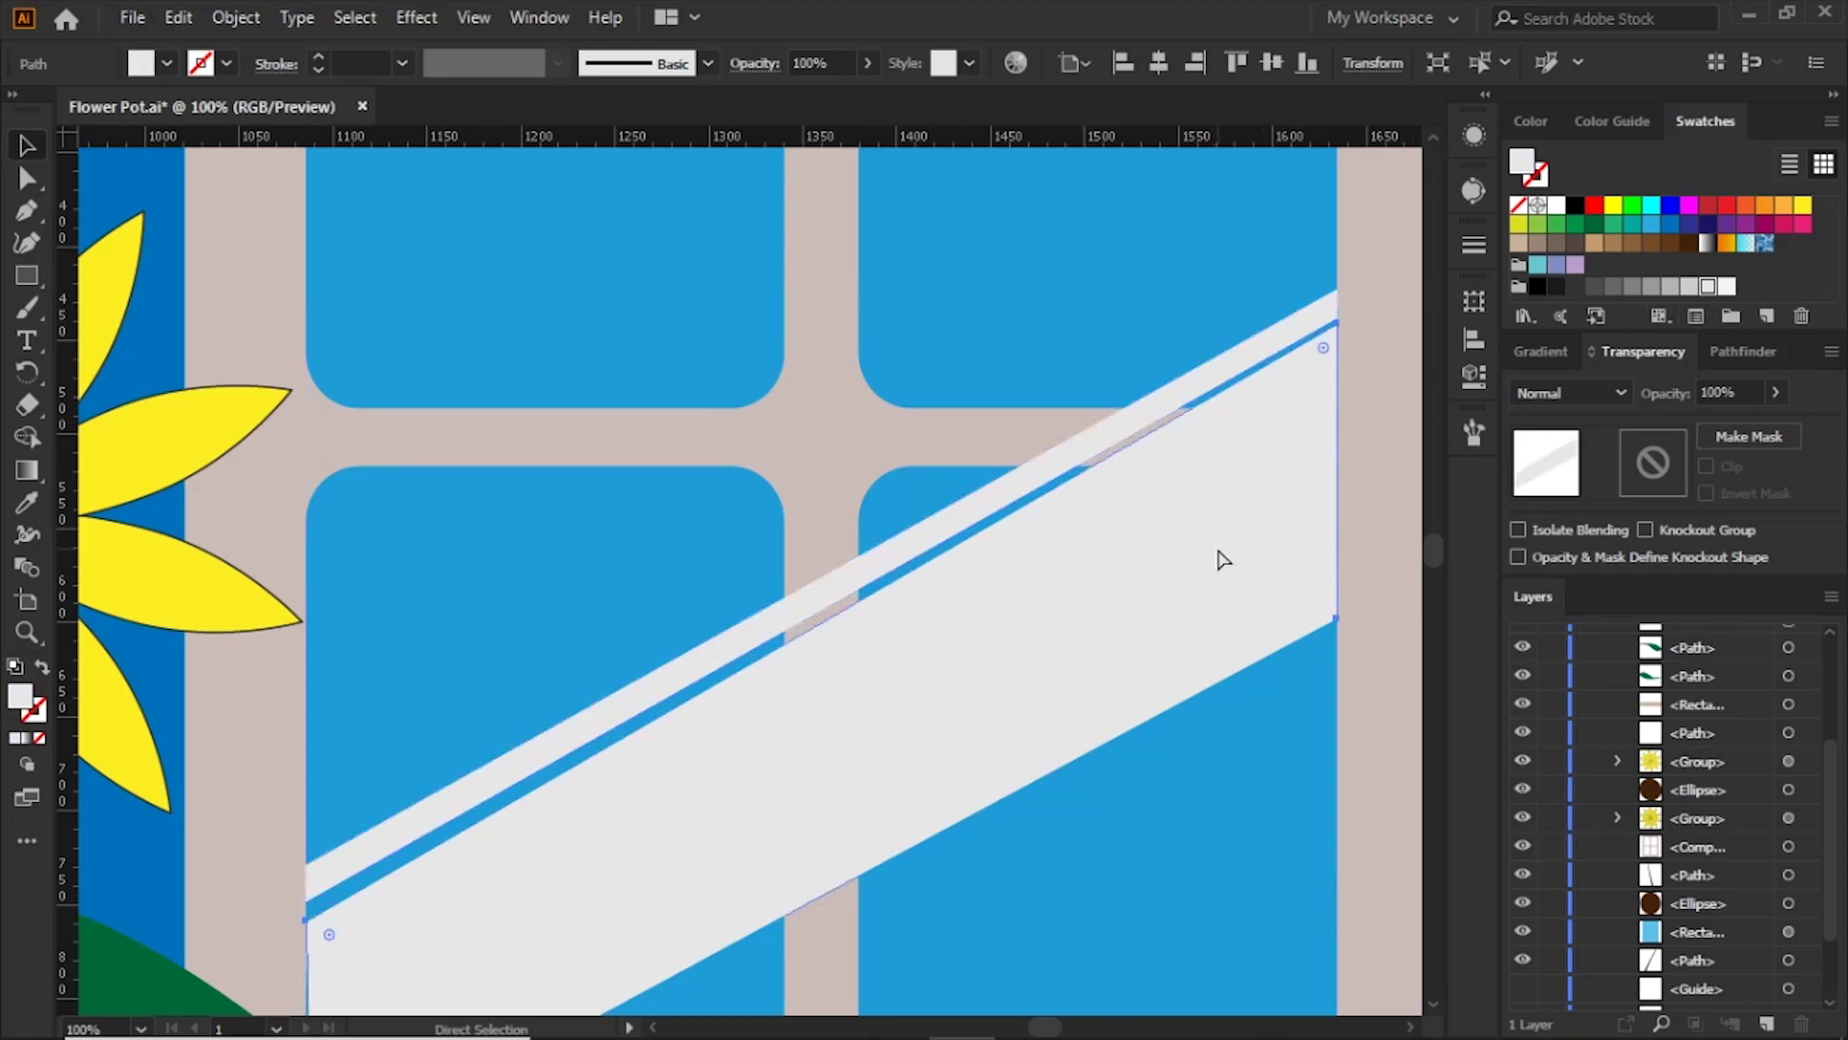
key("ctrl+[")
key("ctrl+[")
key("ctrl+[")
key("ctrl+[")
key("ctrl+[")
key("ctrl+[")
key("ctrl+[")
key("ctrl+[")
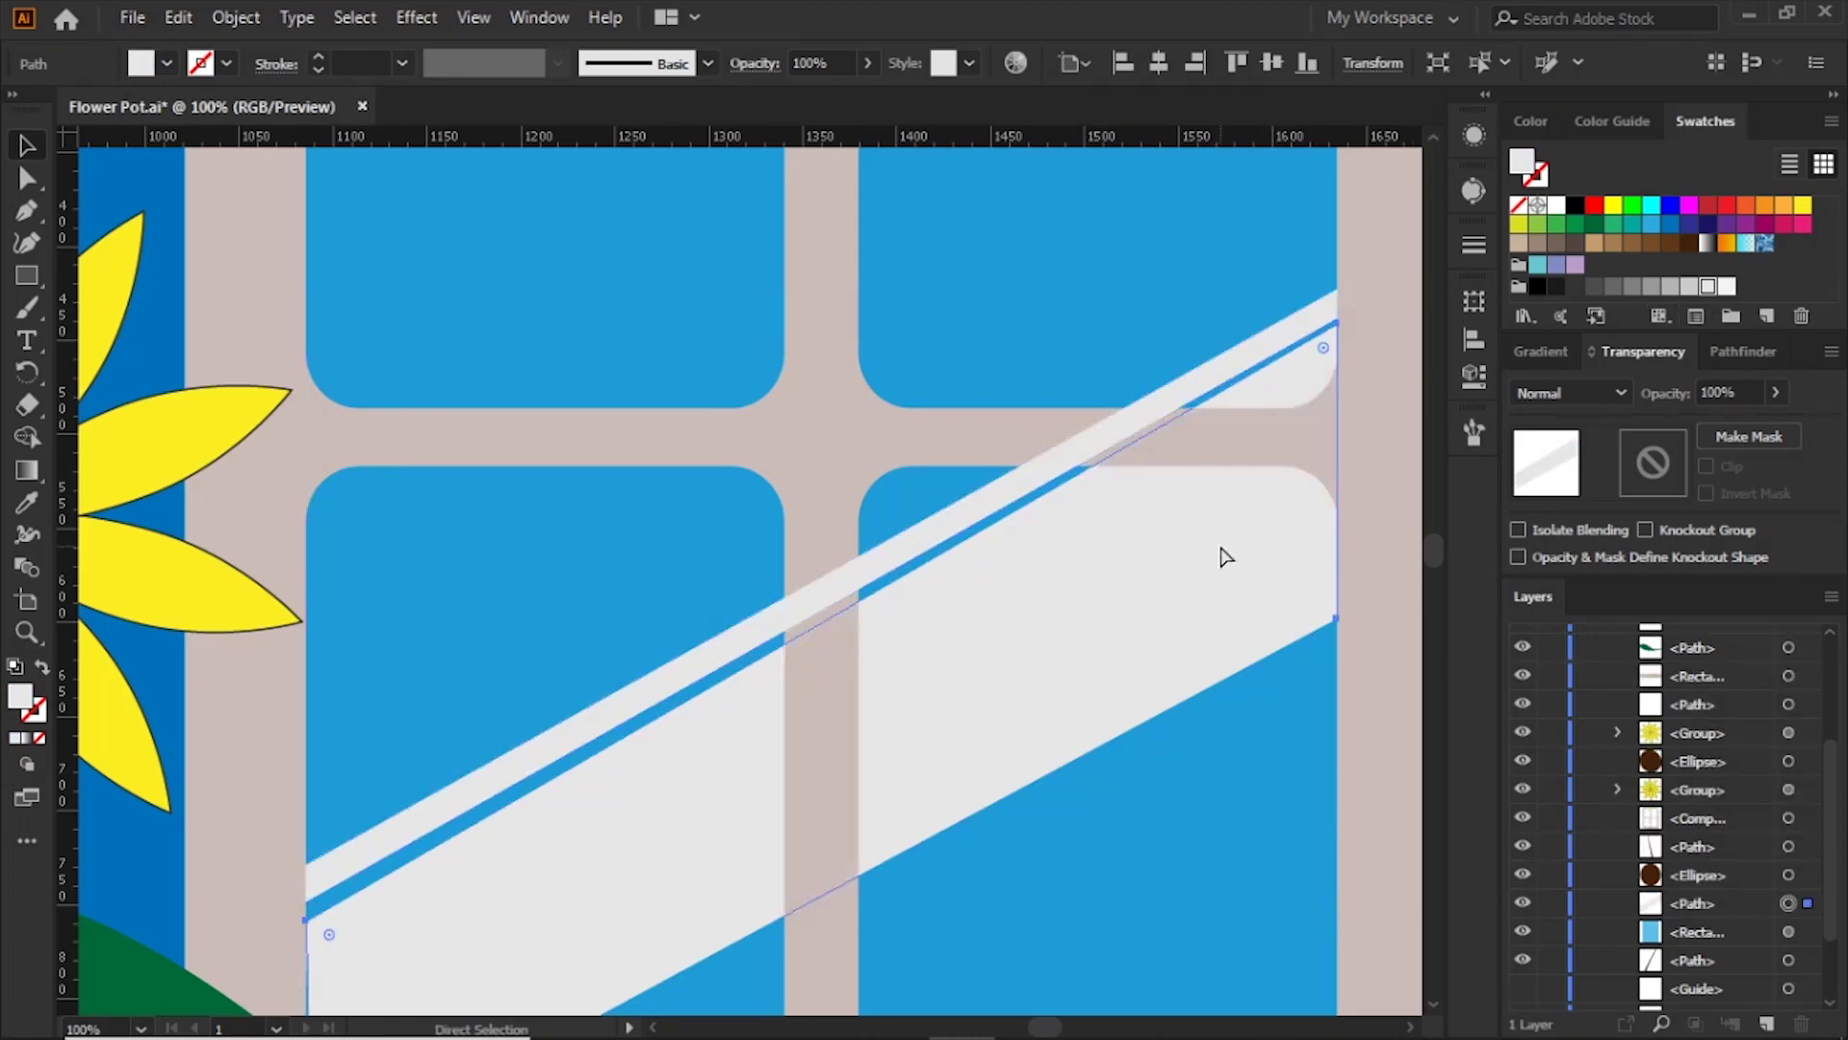
key("v")
key("a")
left_click(1044, 474)
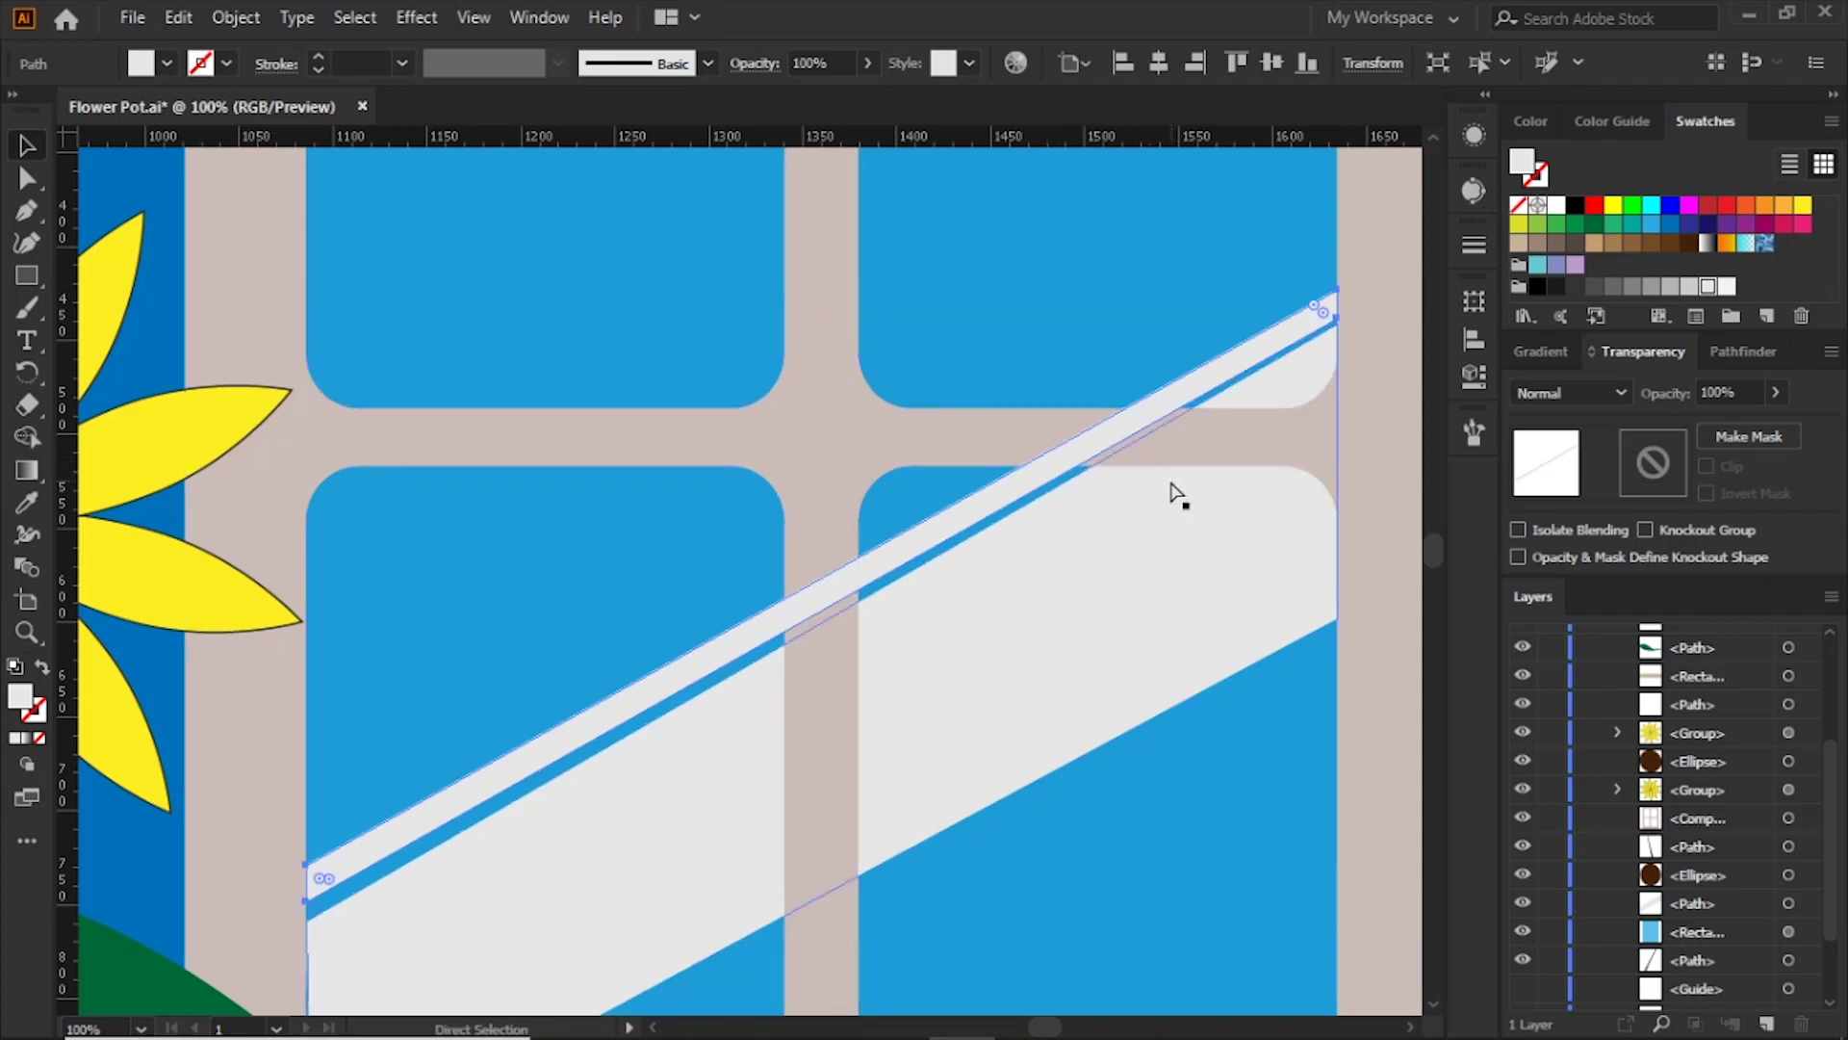
key("ctrl+[")
key("ctrl+[")
key("ctrl+[")
key("ctrl+[")
key("ctrl+[")
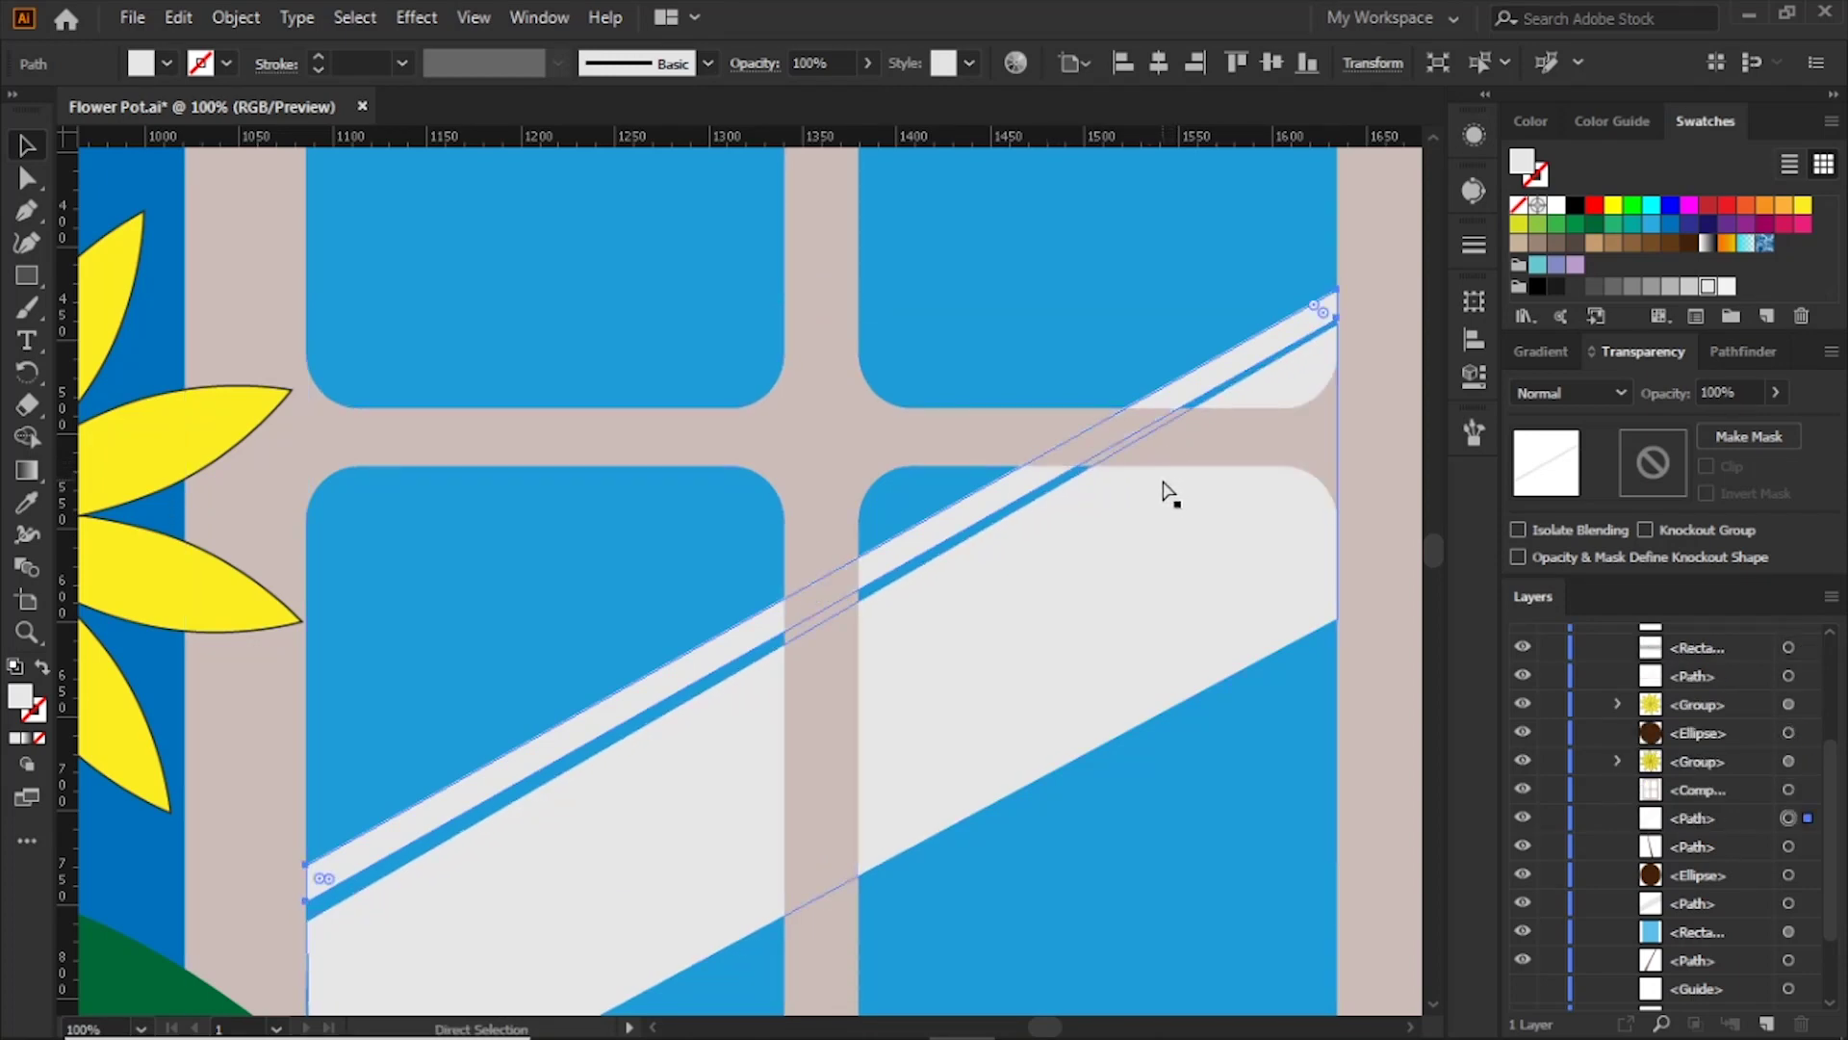
key("v")
key("ctrl+minus")
key("ctrl+minus")
Step: Set the stripes' opacity to 50% in the Transparency settings
left_click(1776, 392)
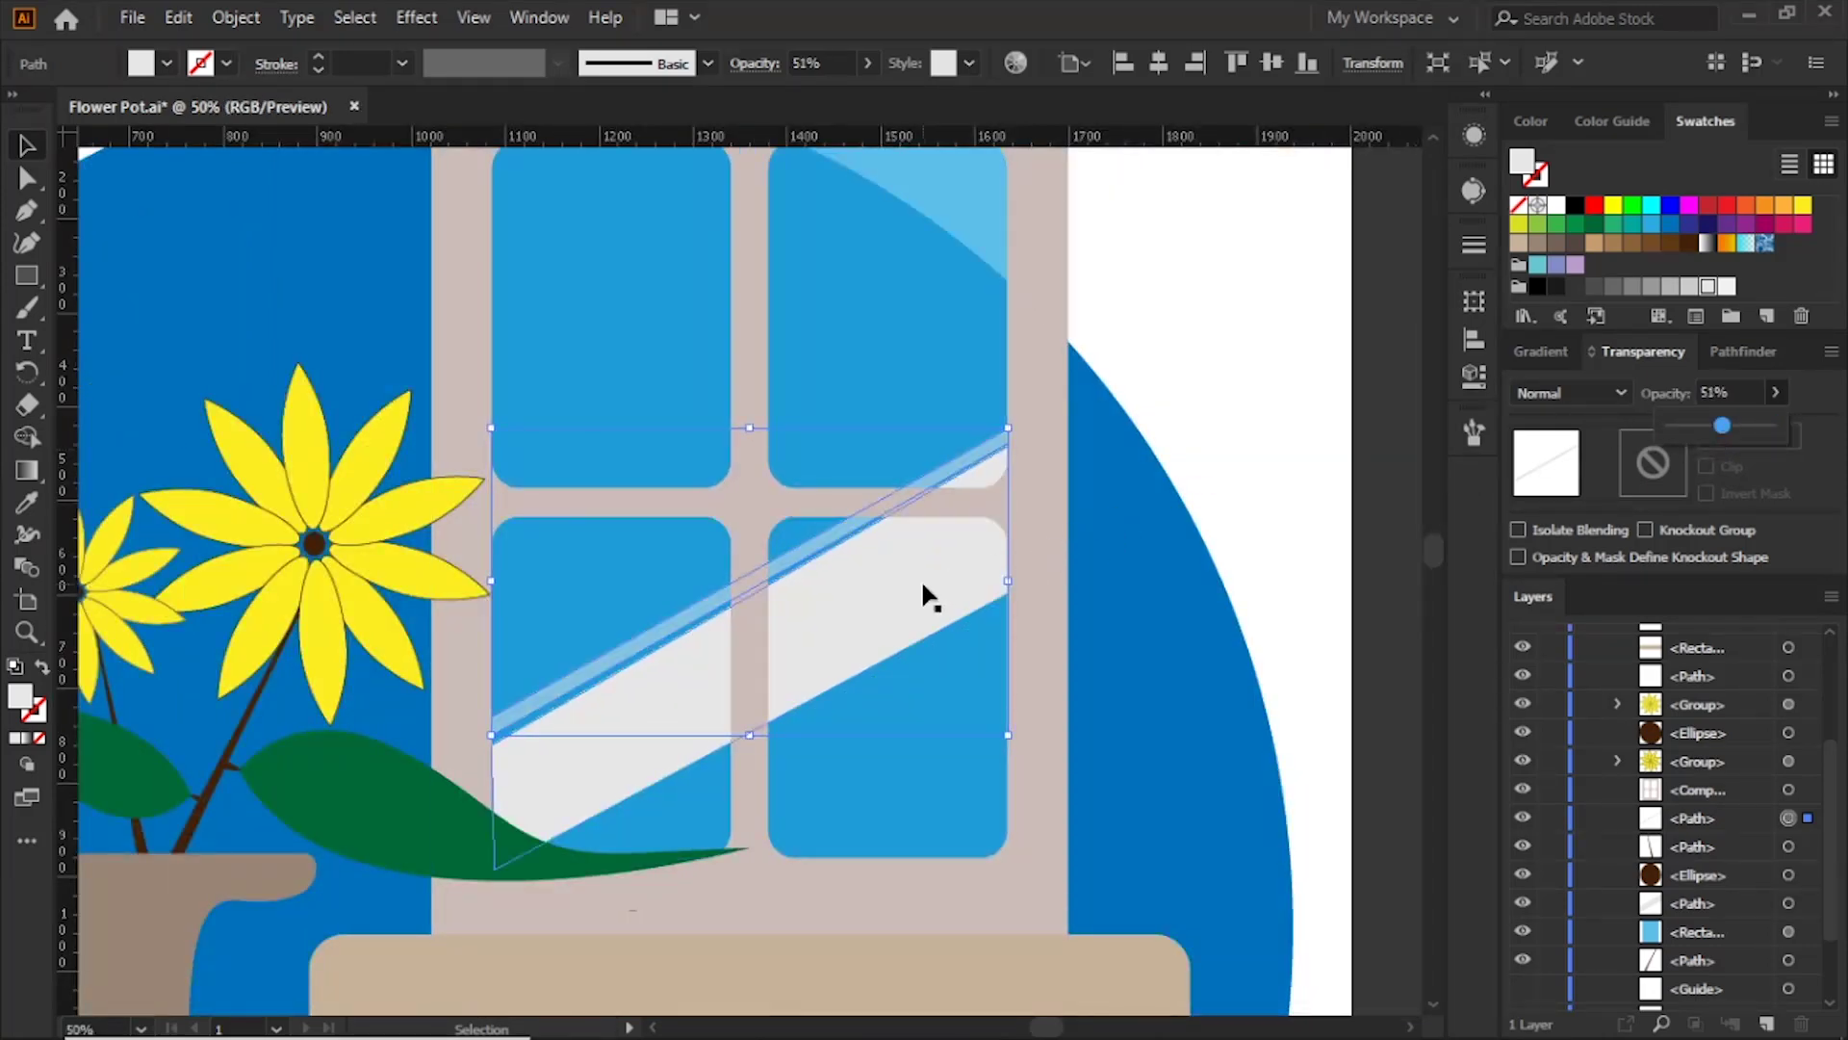
left_click(926, 579)
left_click(1775, 392)
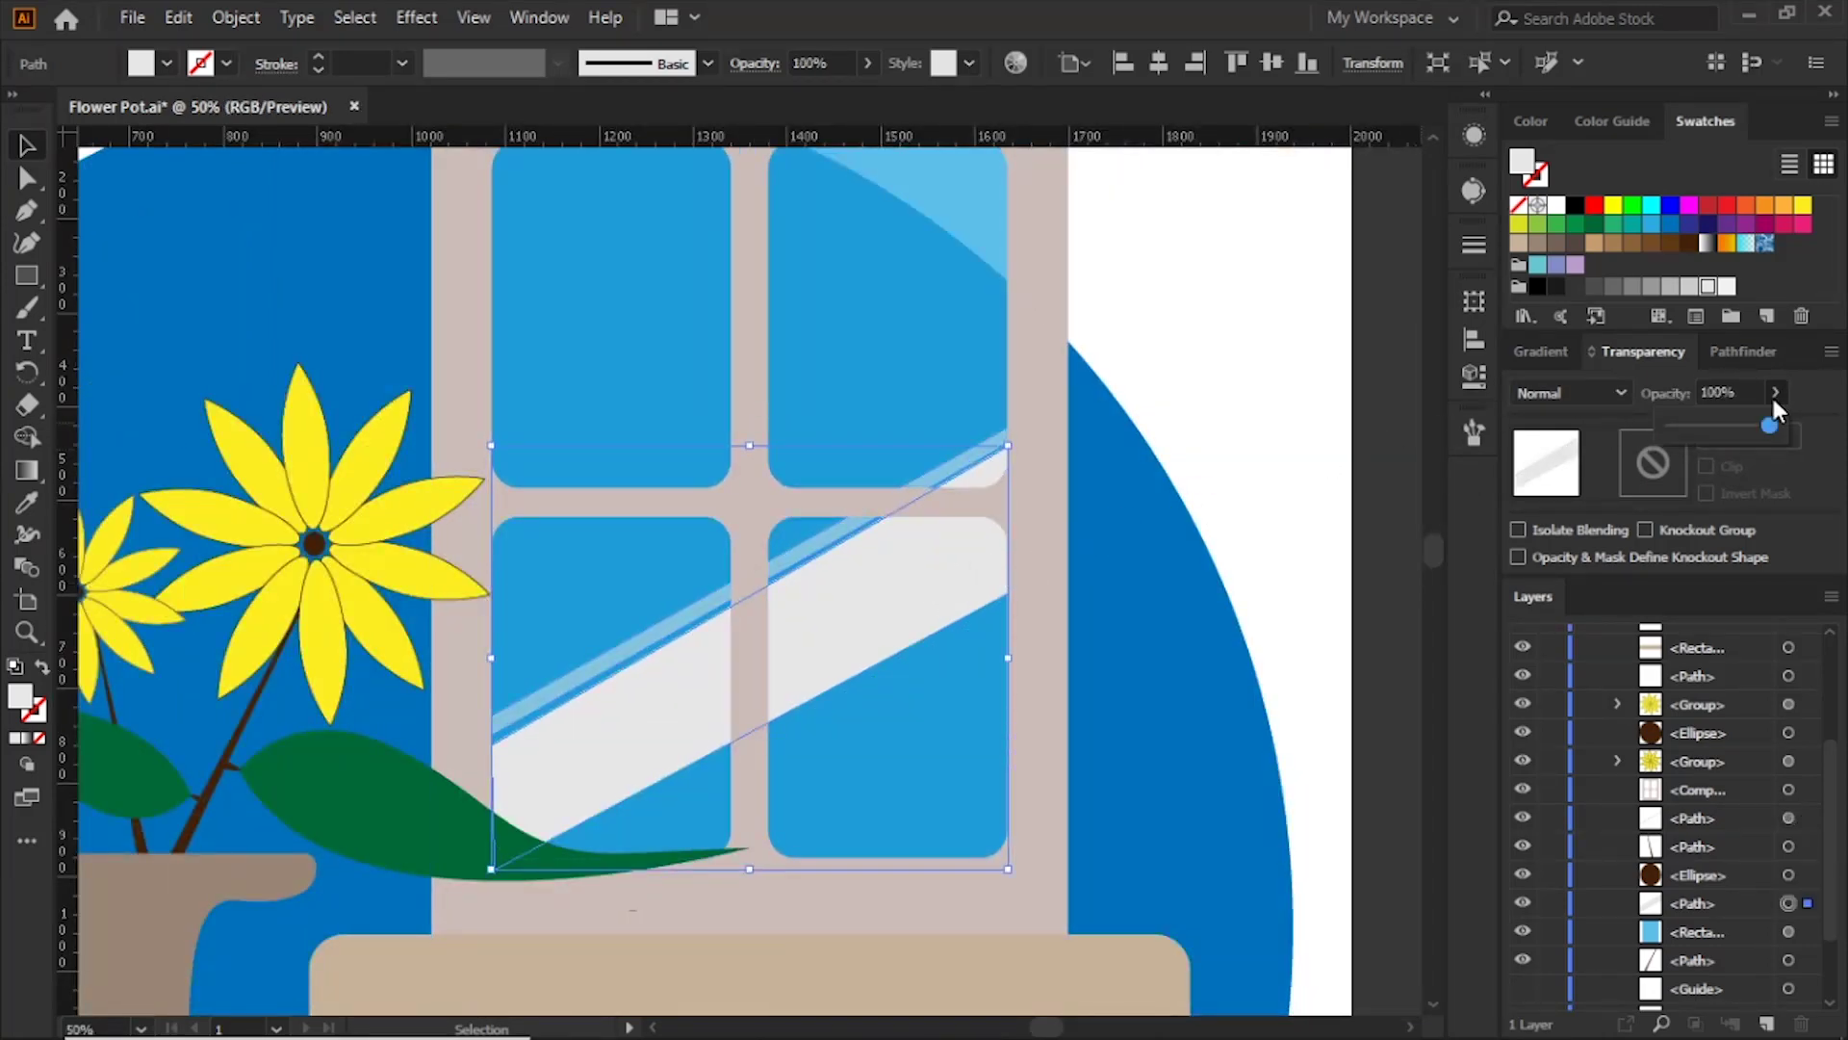
left_click_drag(1757, 430, 1715, 430)
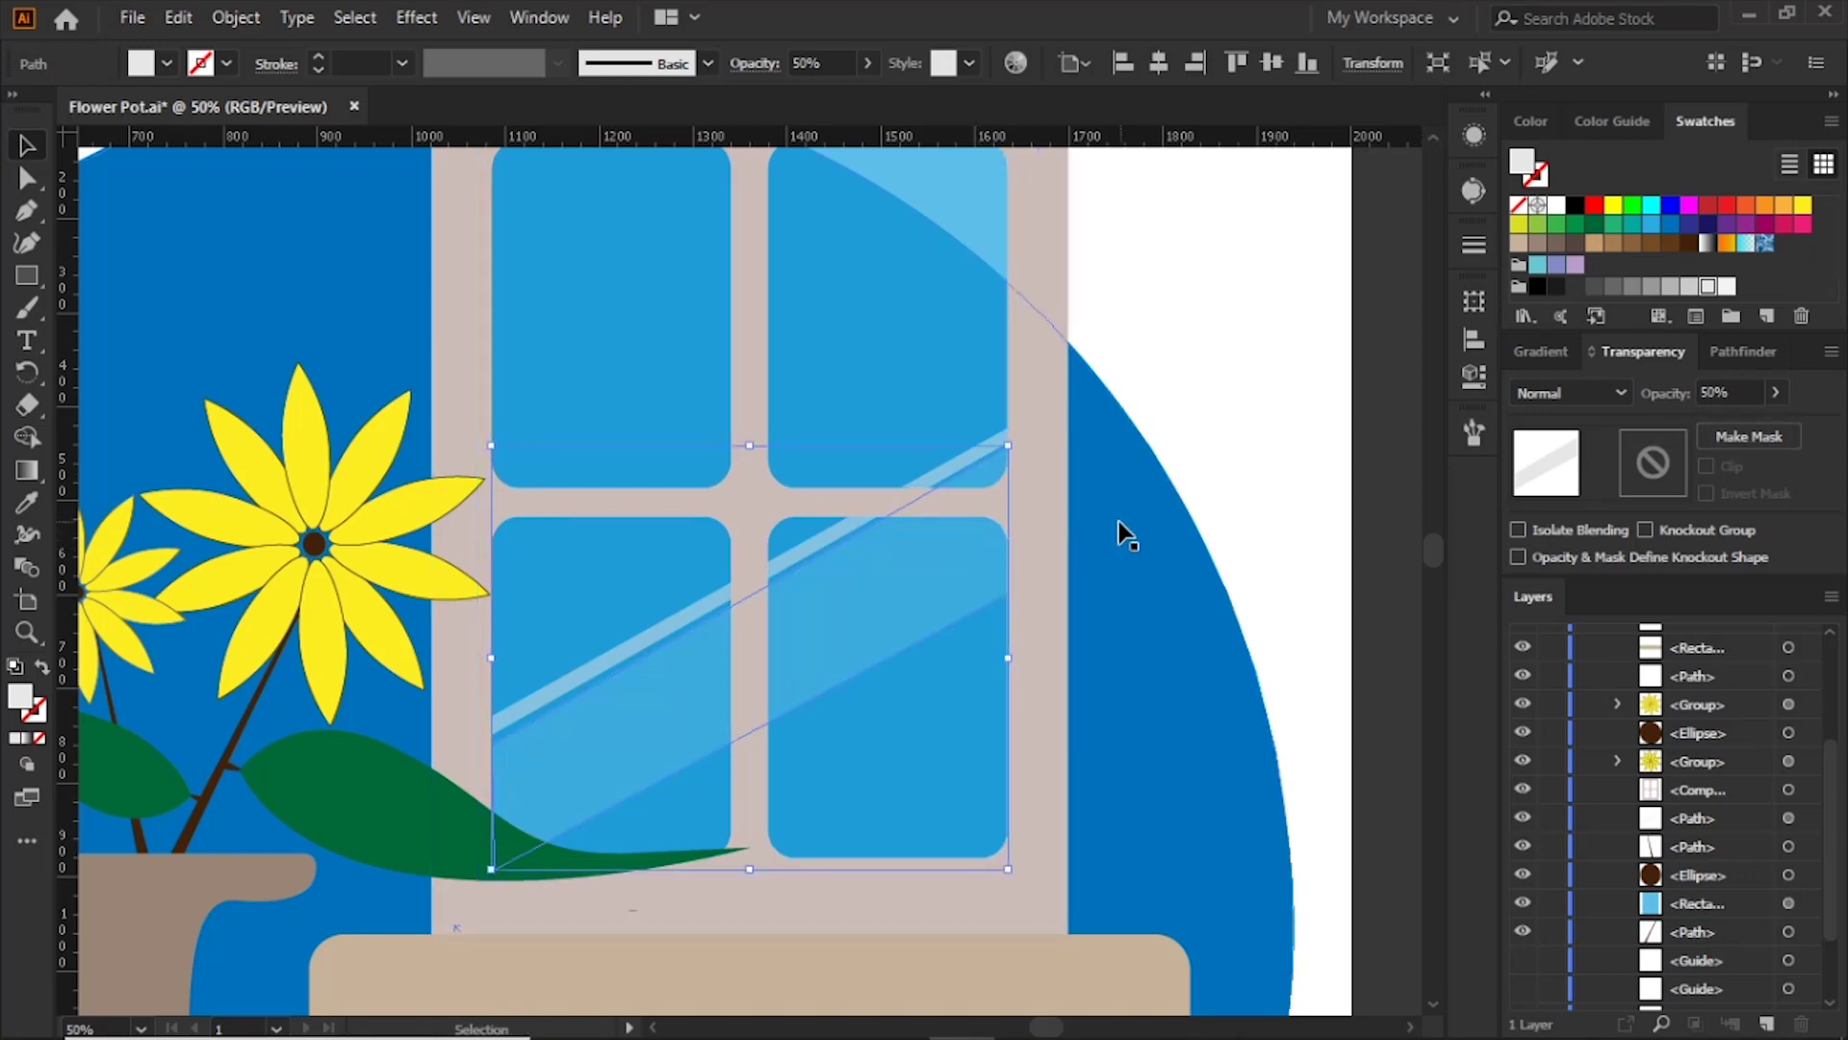
left_click(1199, 481)
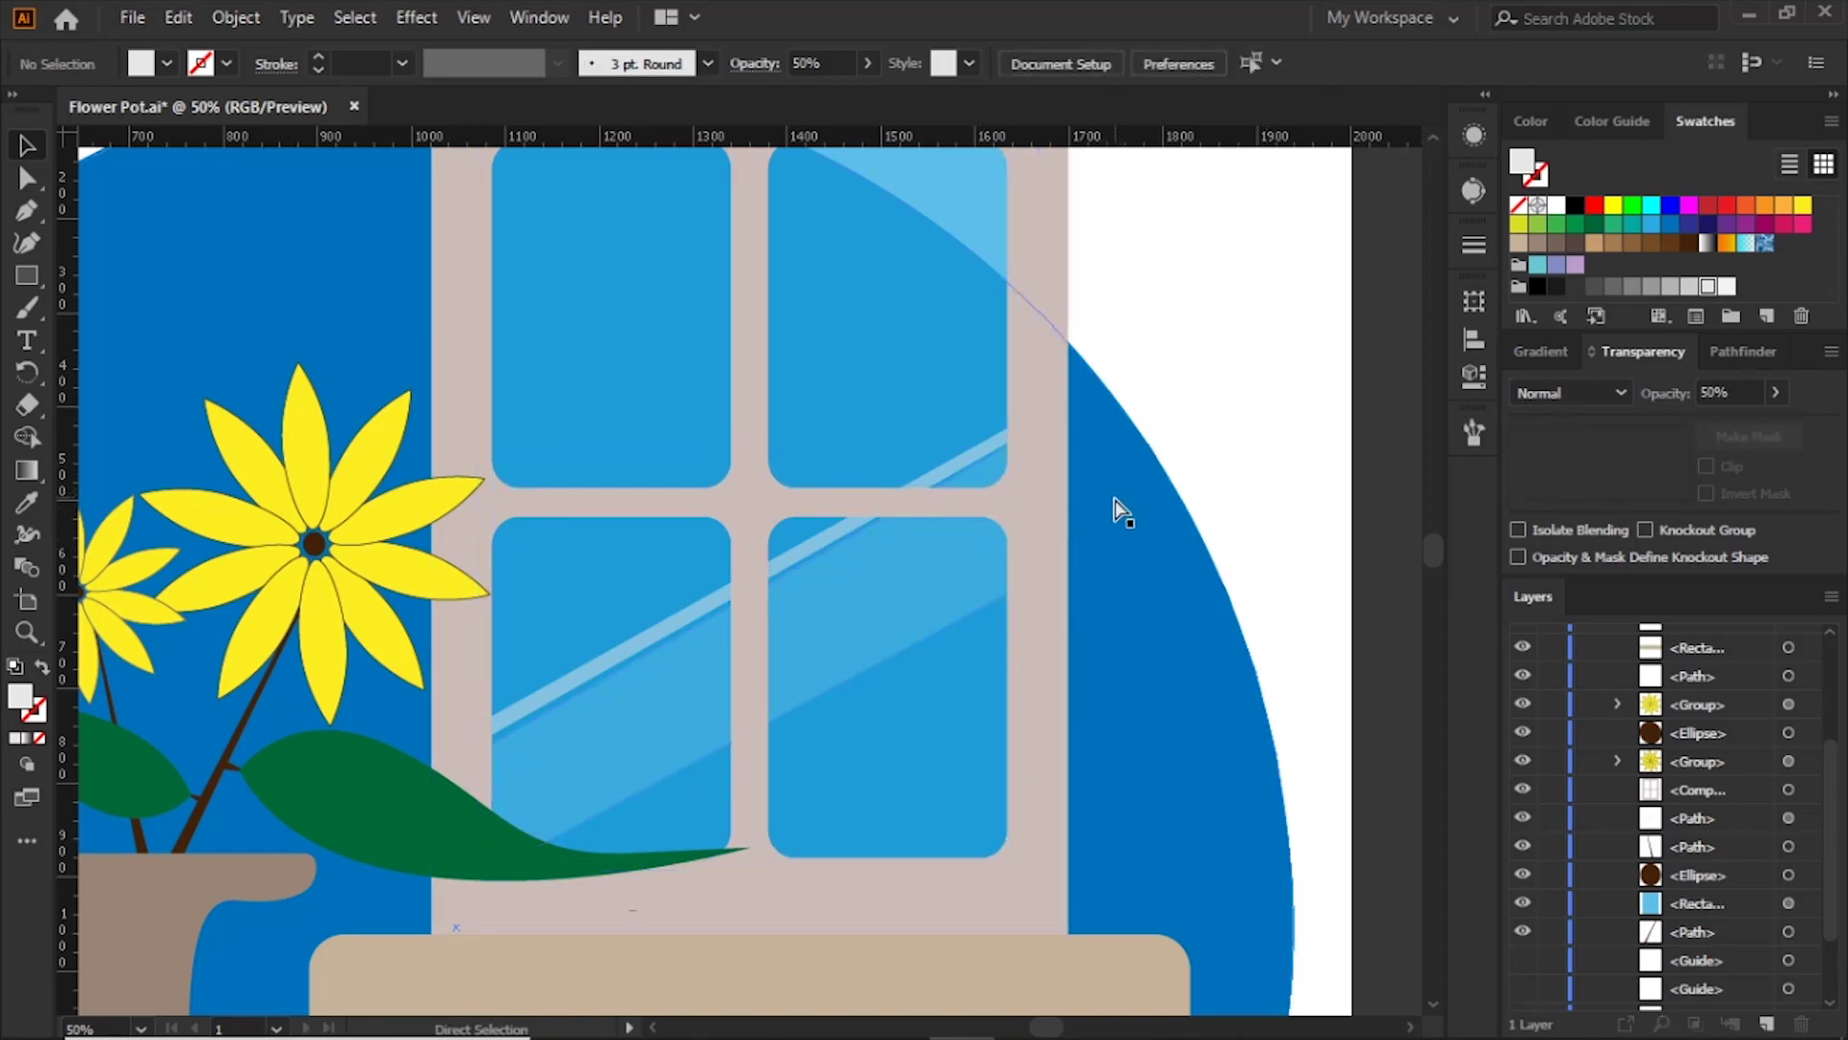
key("ctrl+0")
Step: Apply a Gaussian Blur of 5.1 pixel radius to one reflection stripe
scroll(1167, 447, "up", 1)
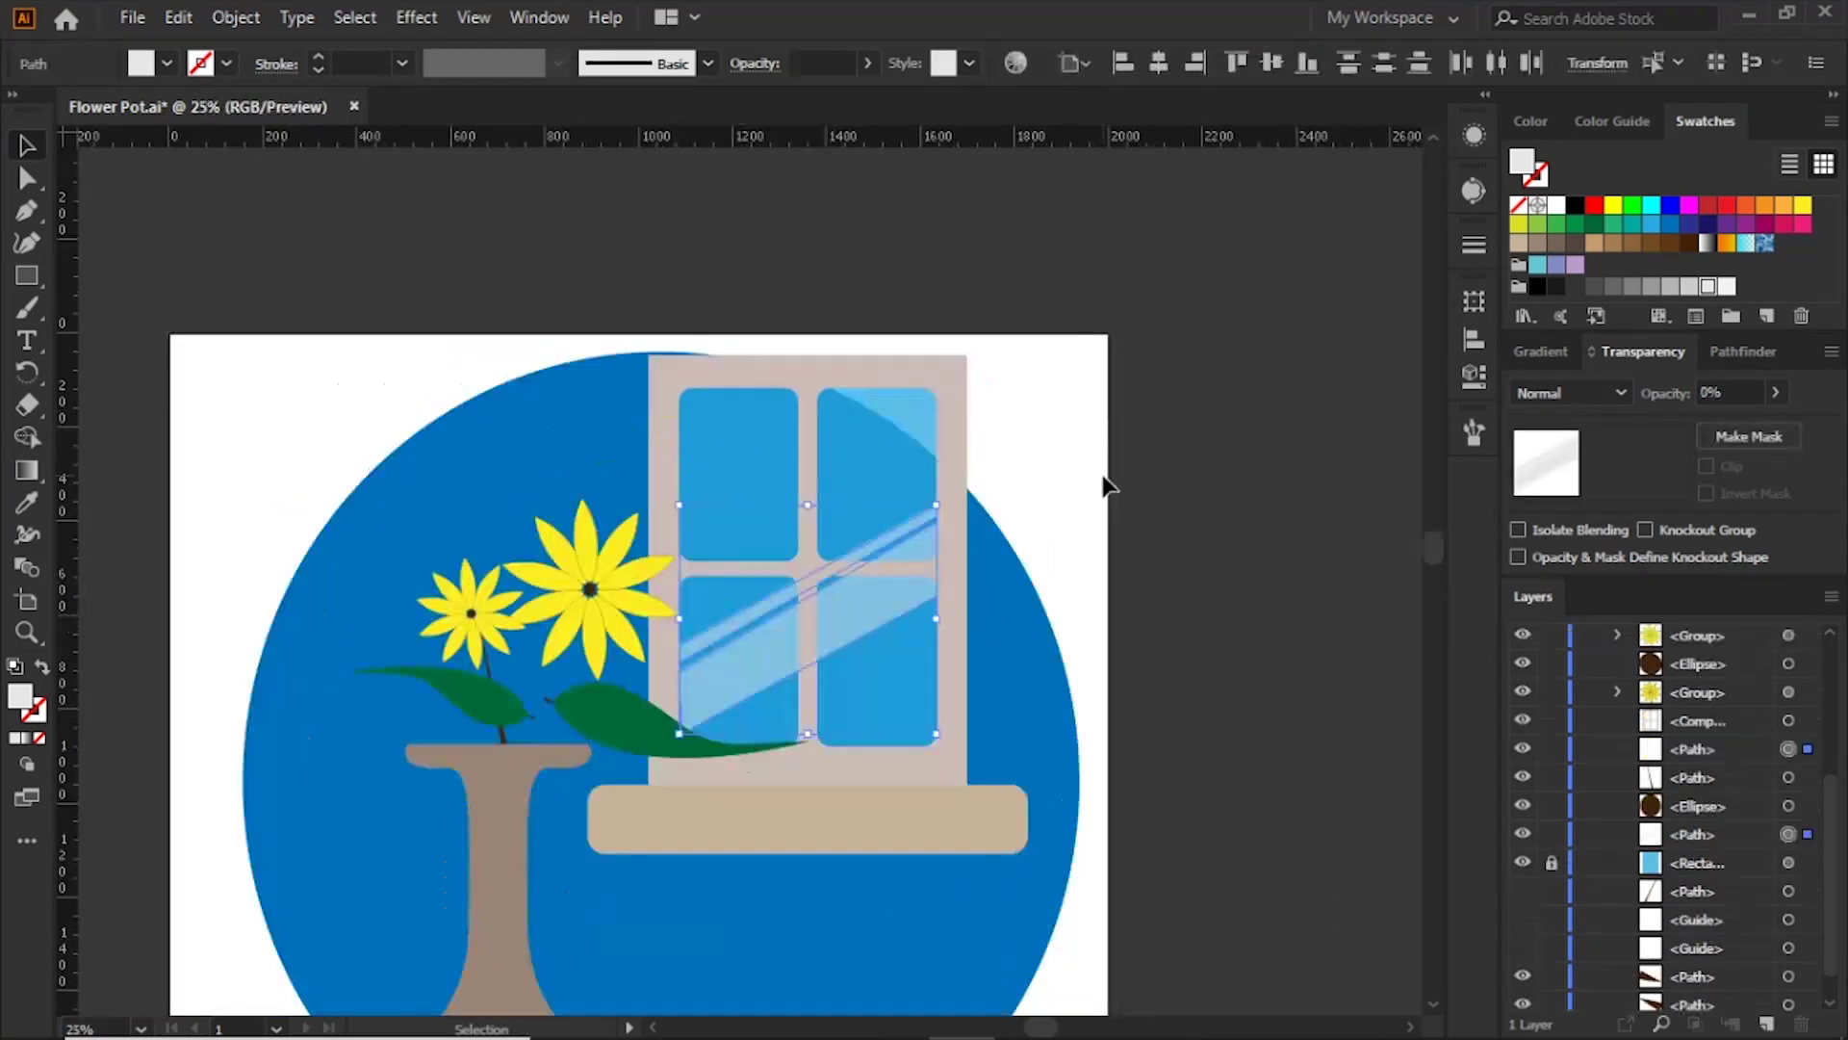
left_click(931, 554)
left_click(415, 17)
mouse_move(478, 928)
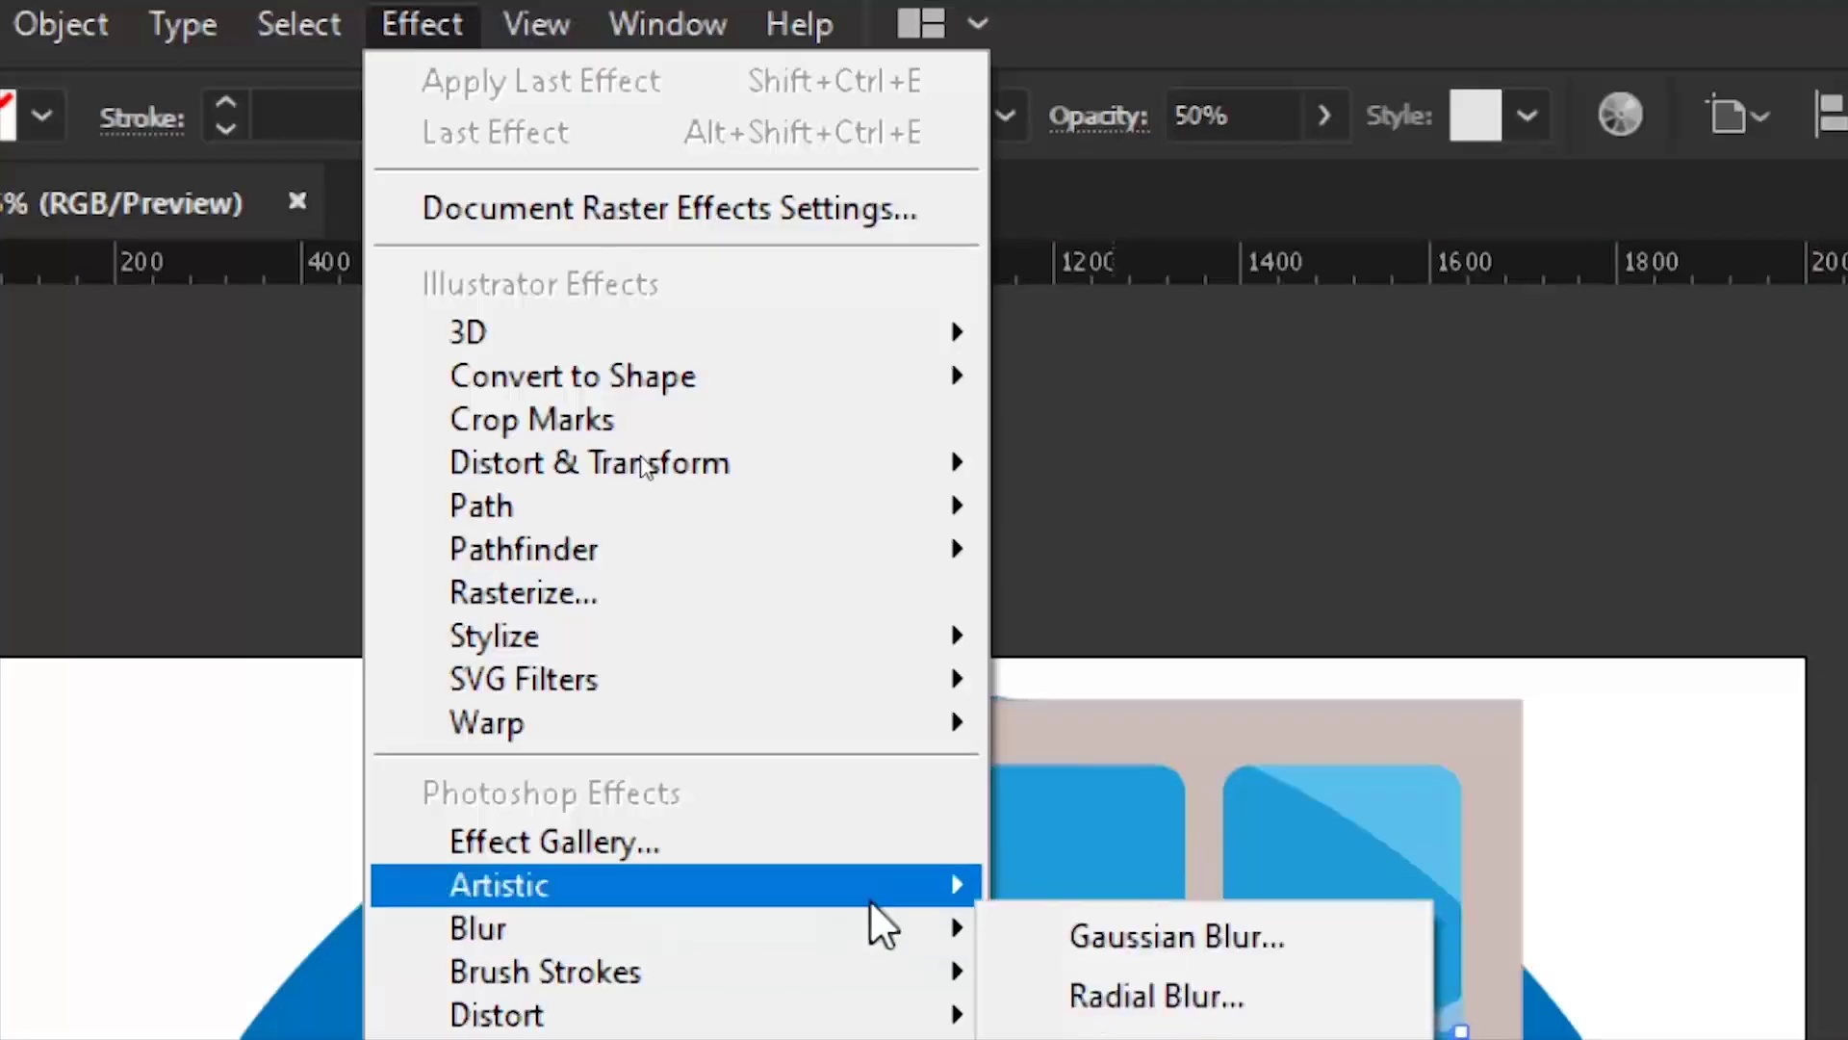
left_click(1176, 936)
left_click_drag(1387, 715, 1382, 715)
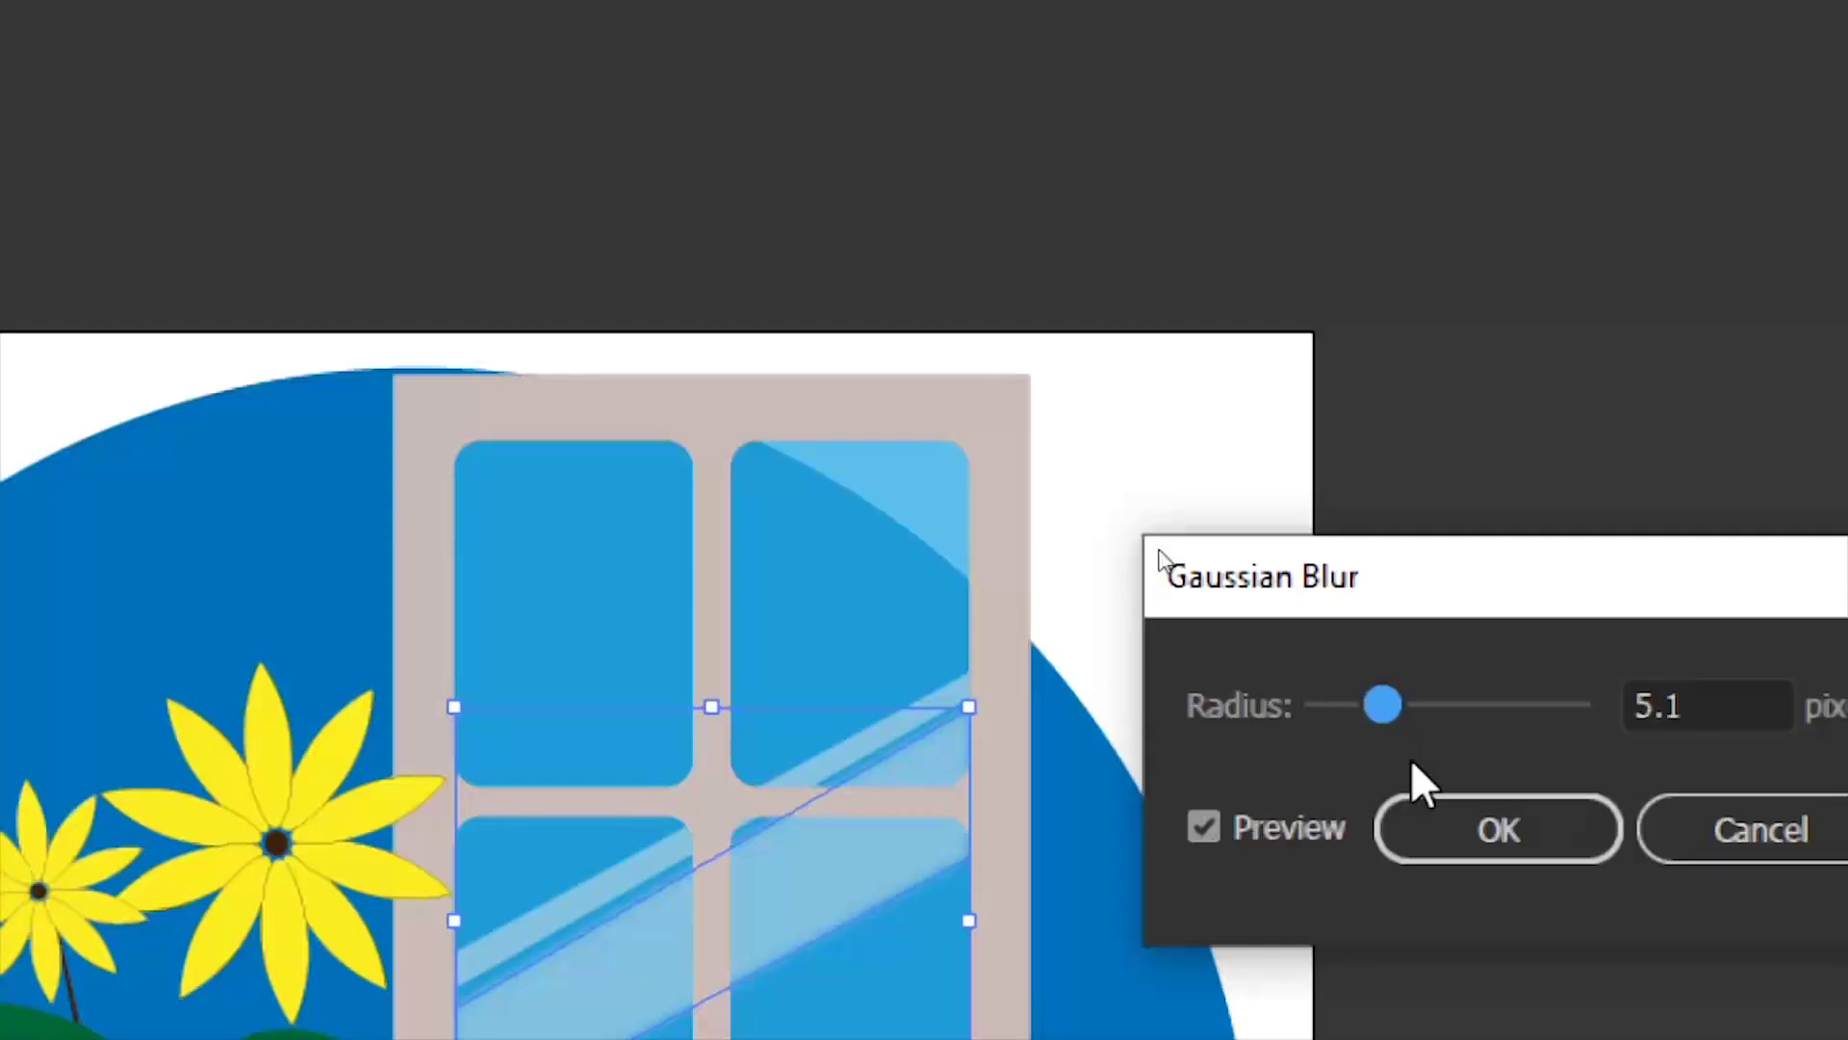
left_click(1448, 837)
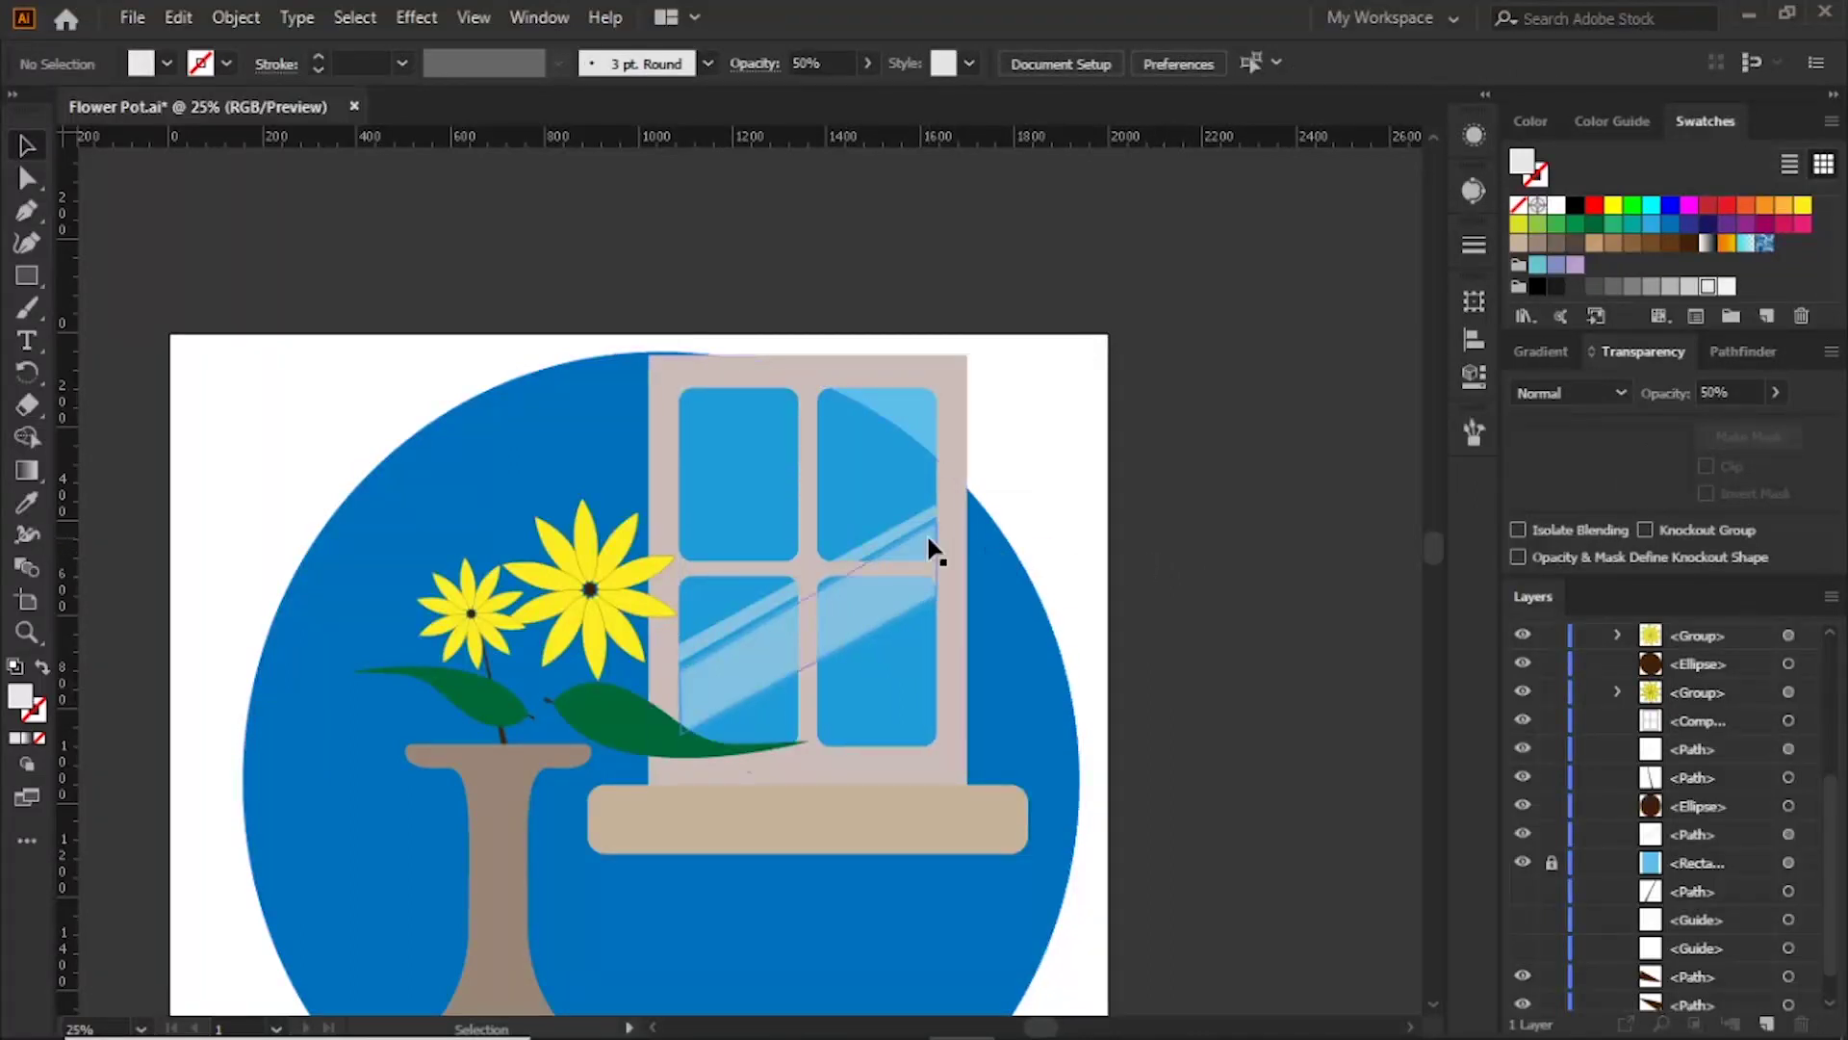
Step: Reapply the same Gaussian Blur to the other reflection stripe
left_click(915, 537)
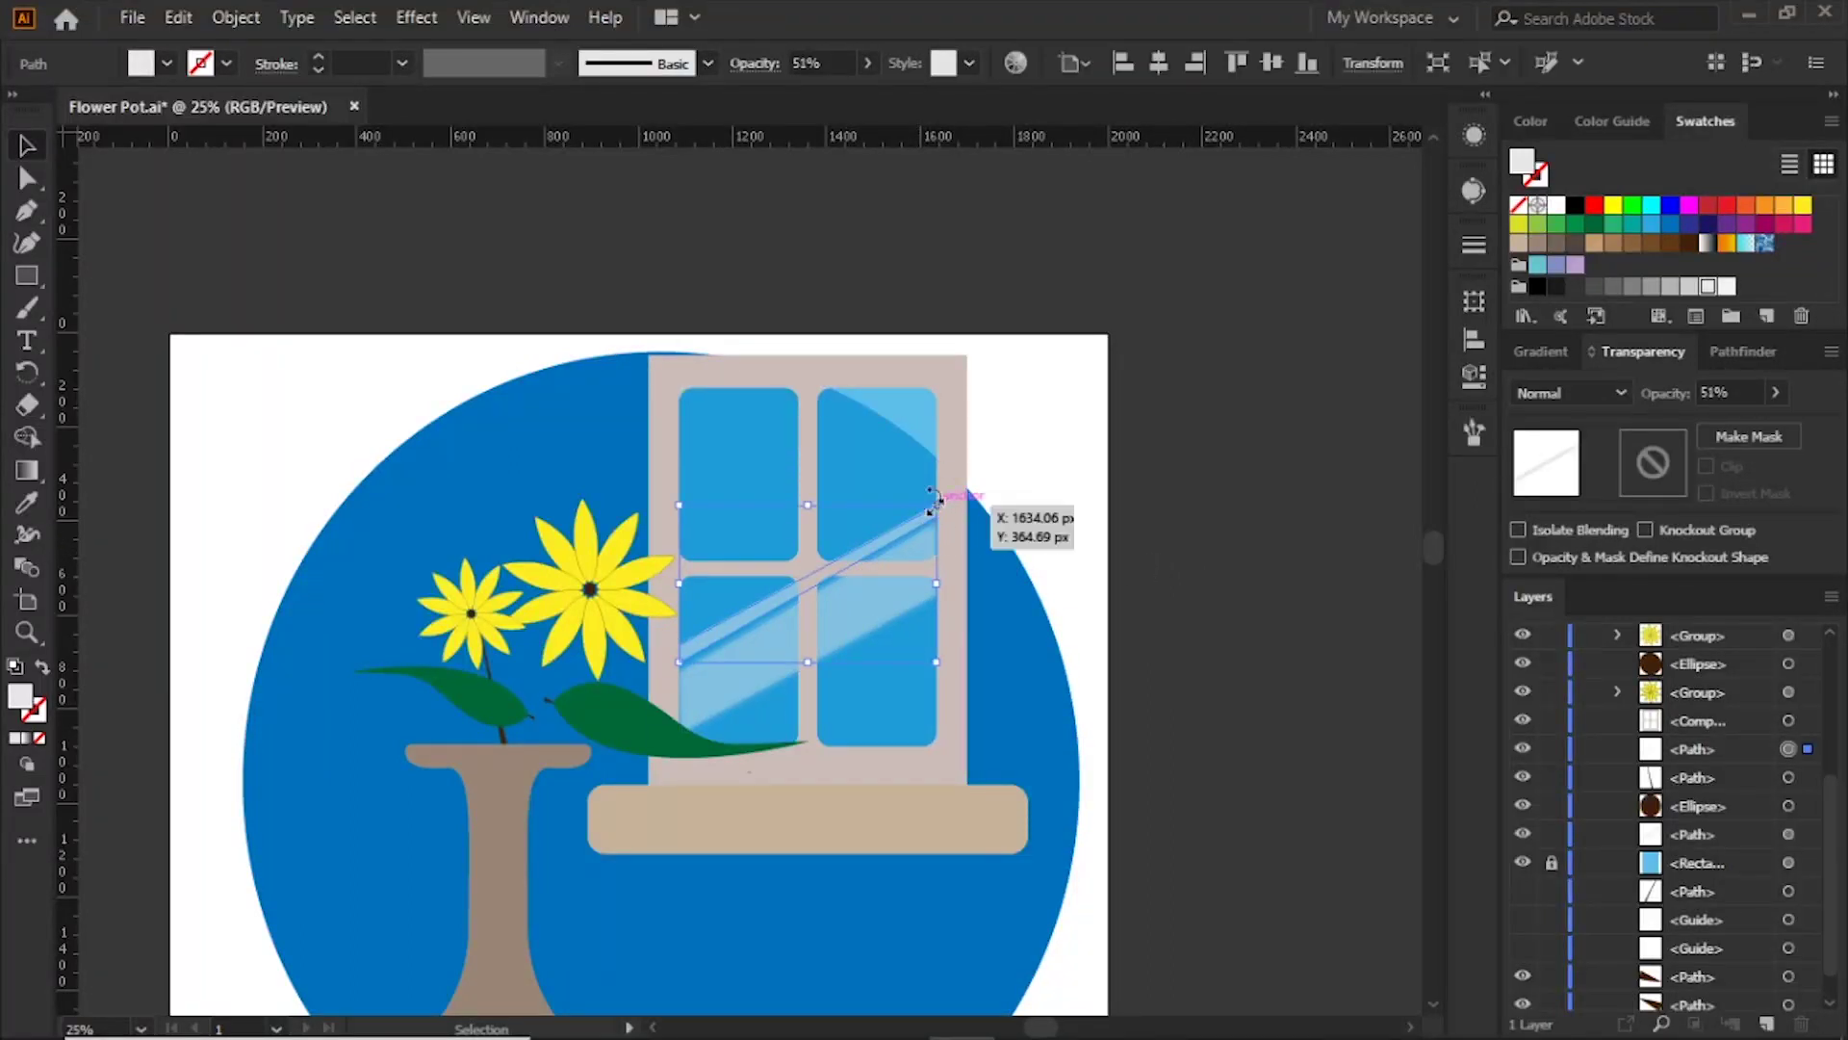
left_click(417, 17)
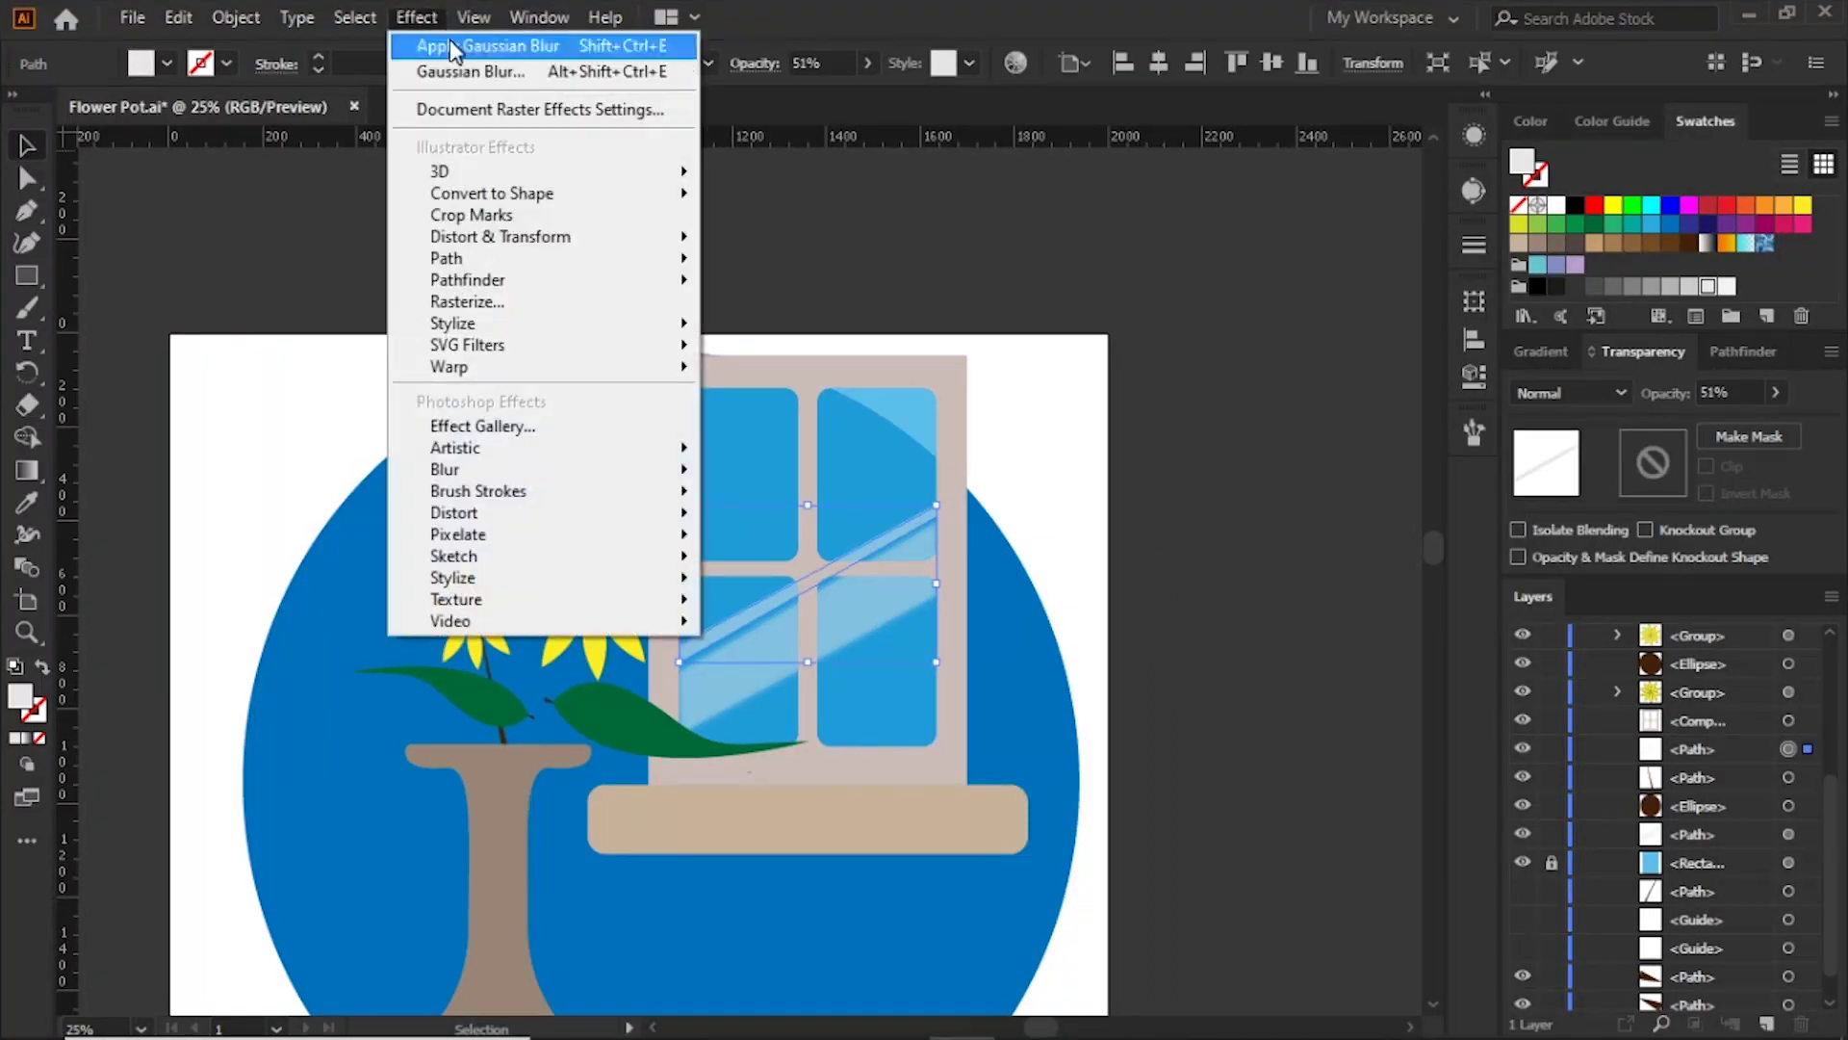
left_click(495, 62)
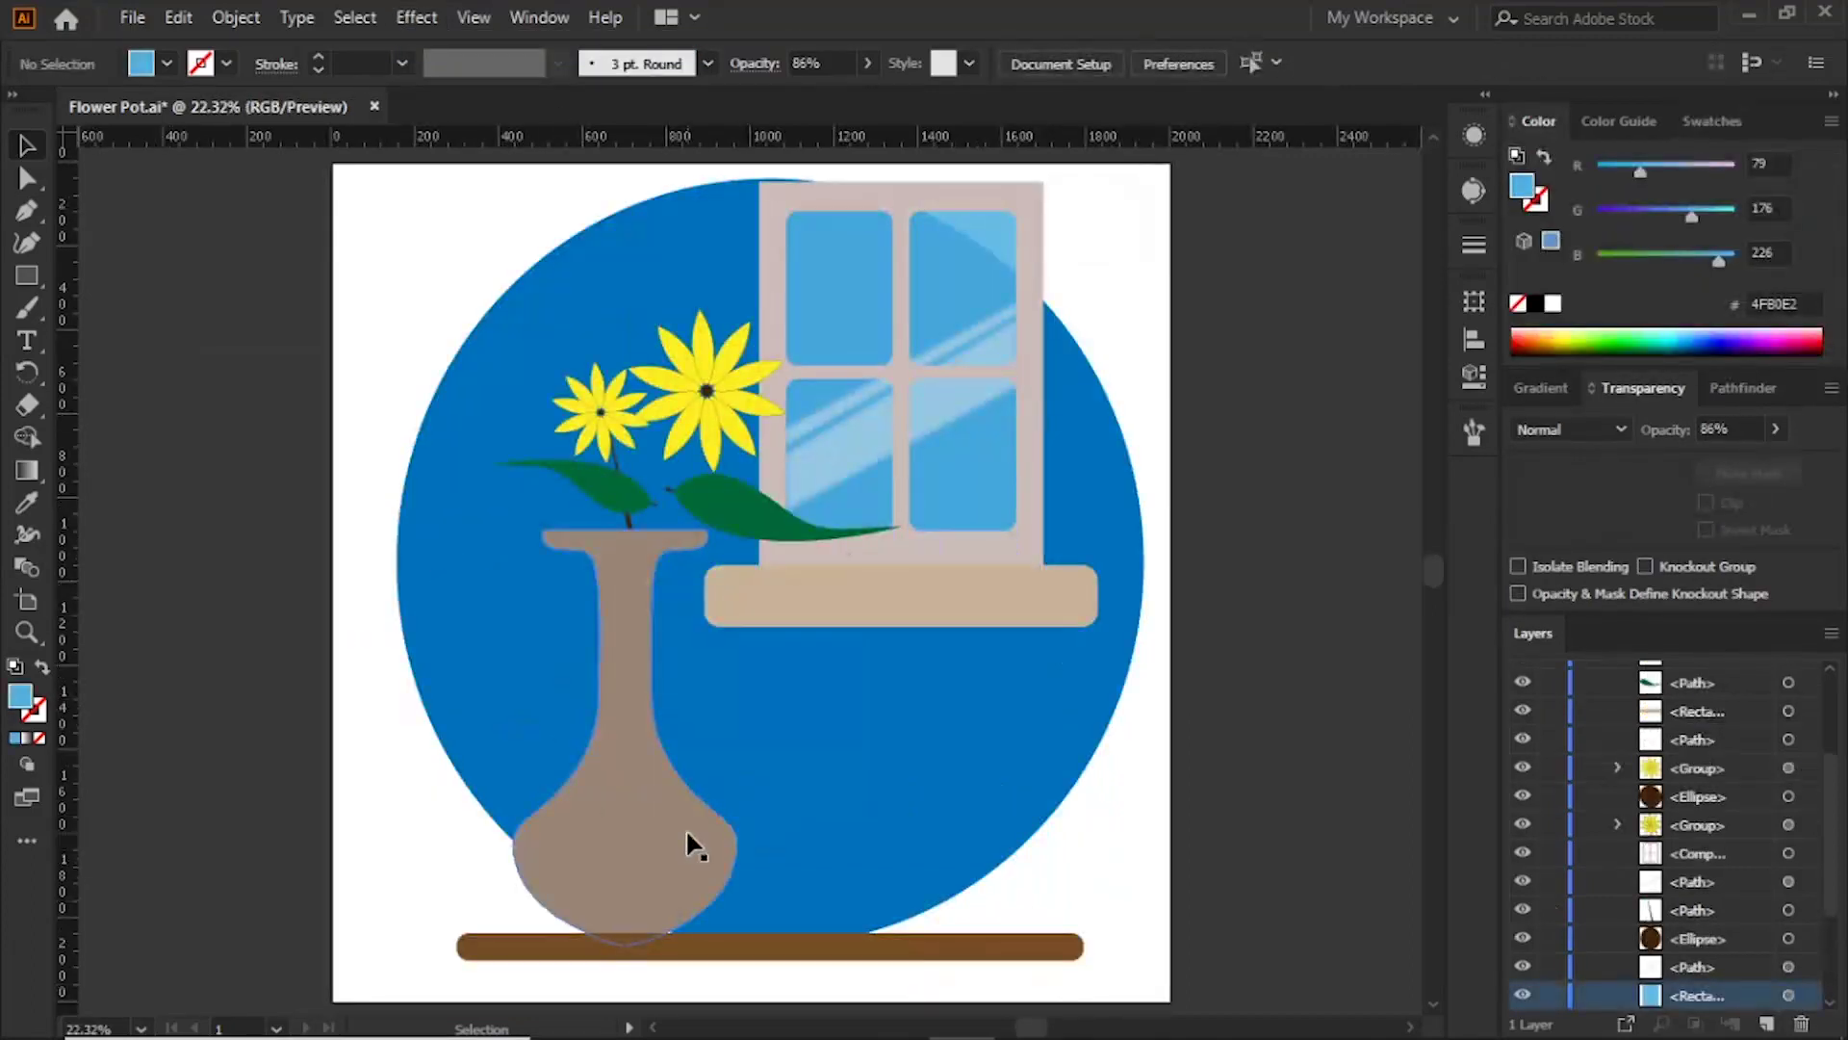
Step: Colour the vase red and the bottom shelf a lighter brown
left_click(689, 827)
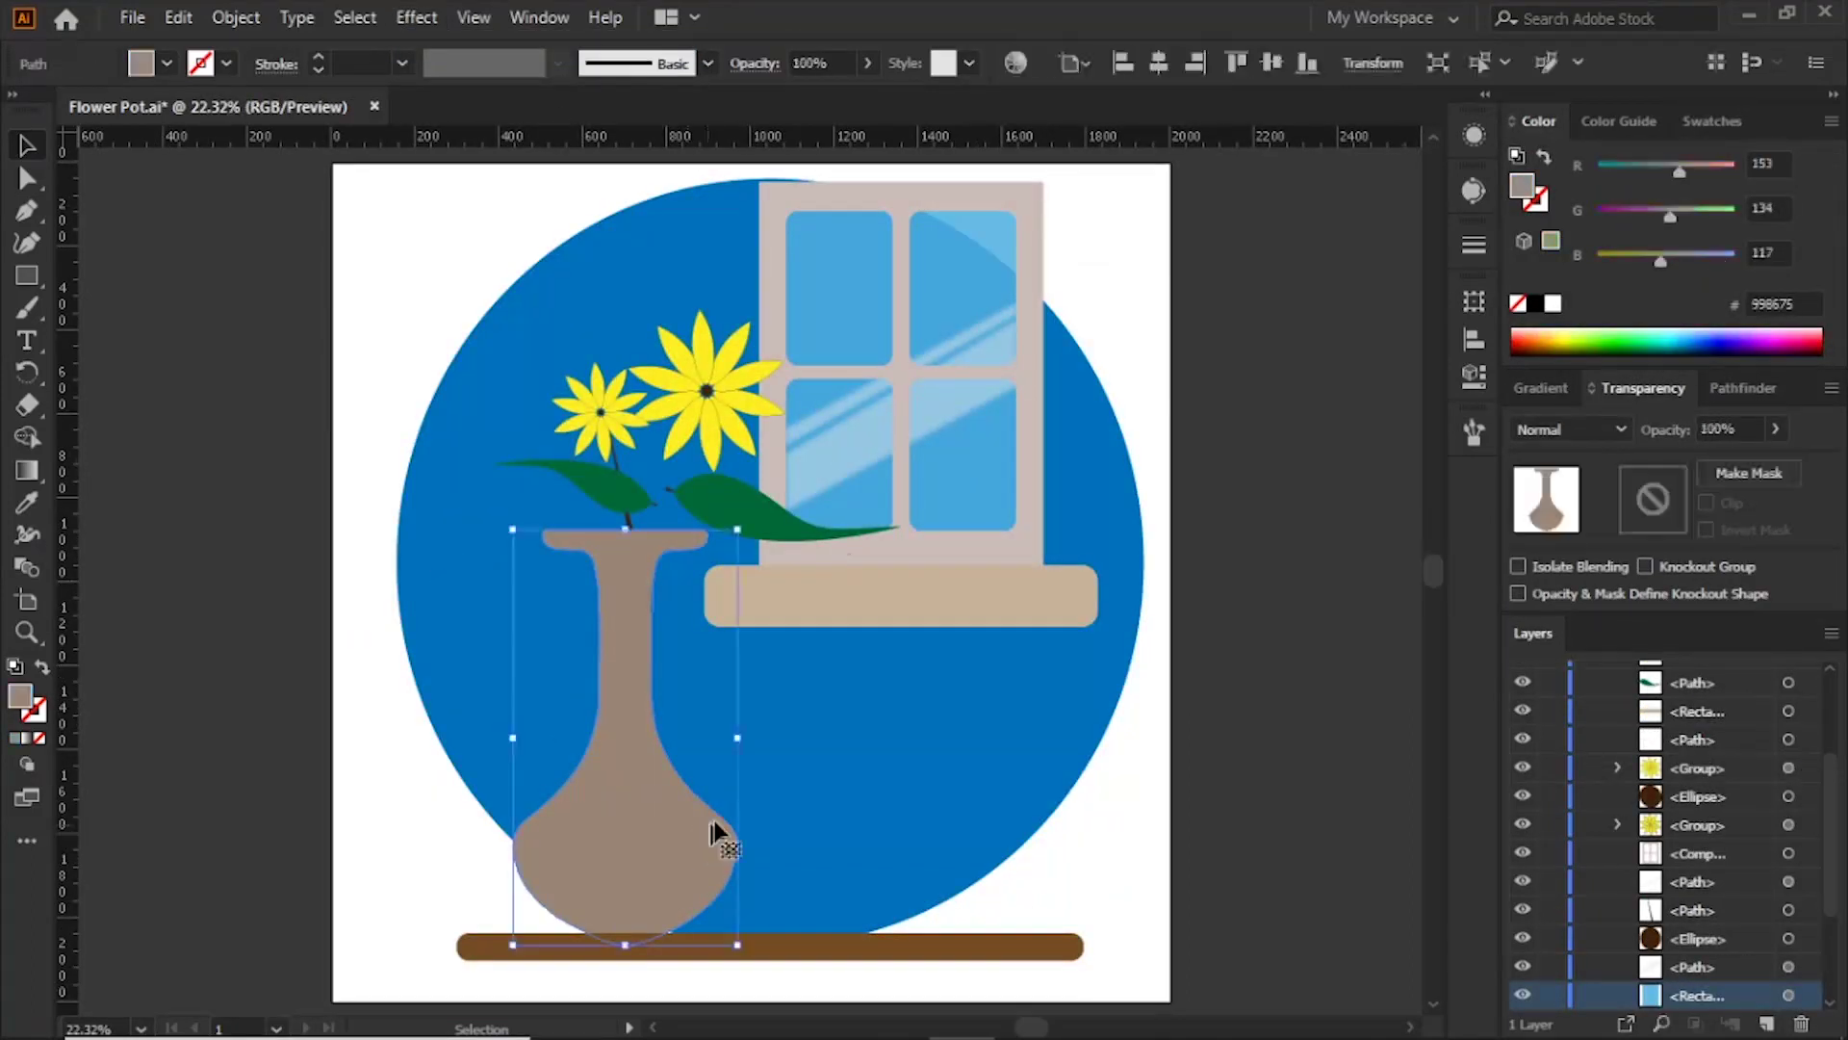
left_click(1707, 207)
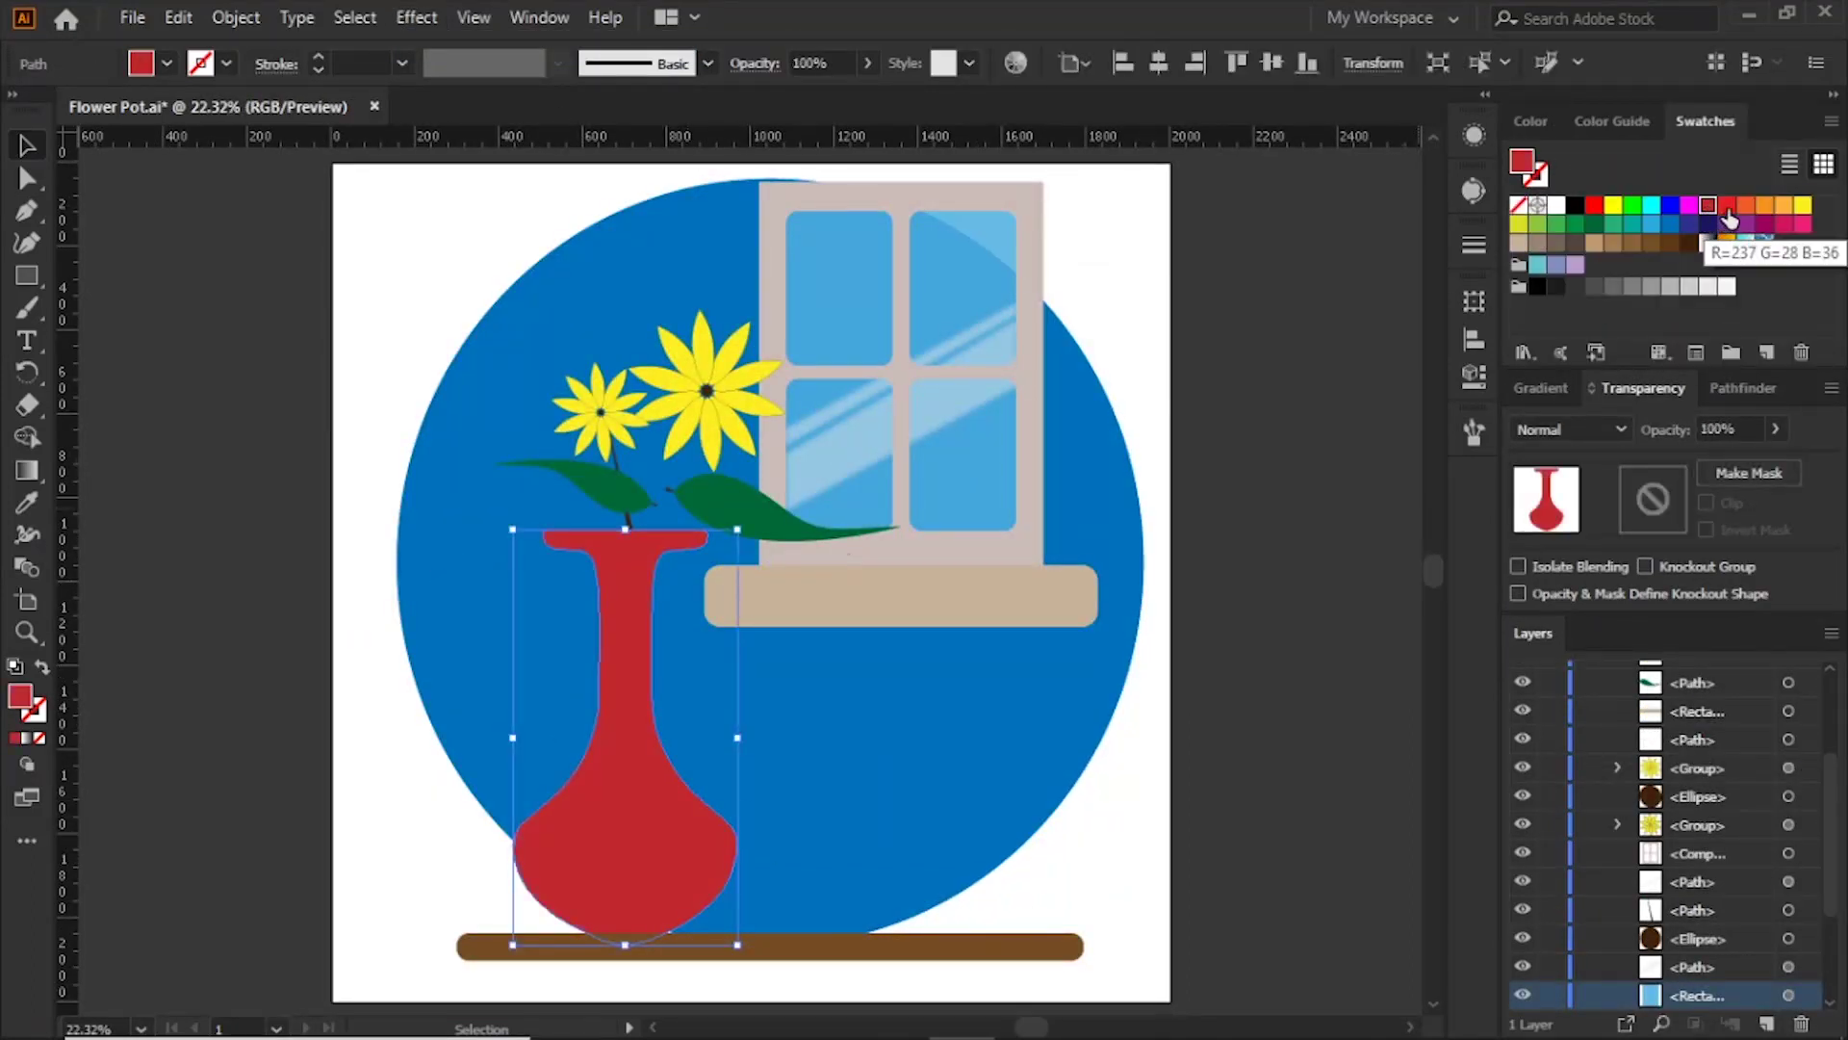
left_click(1632, 242)
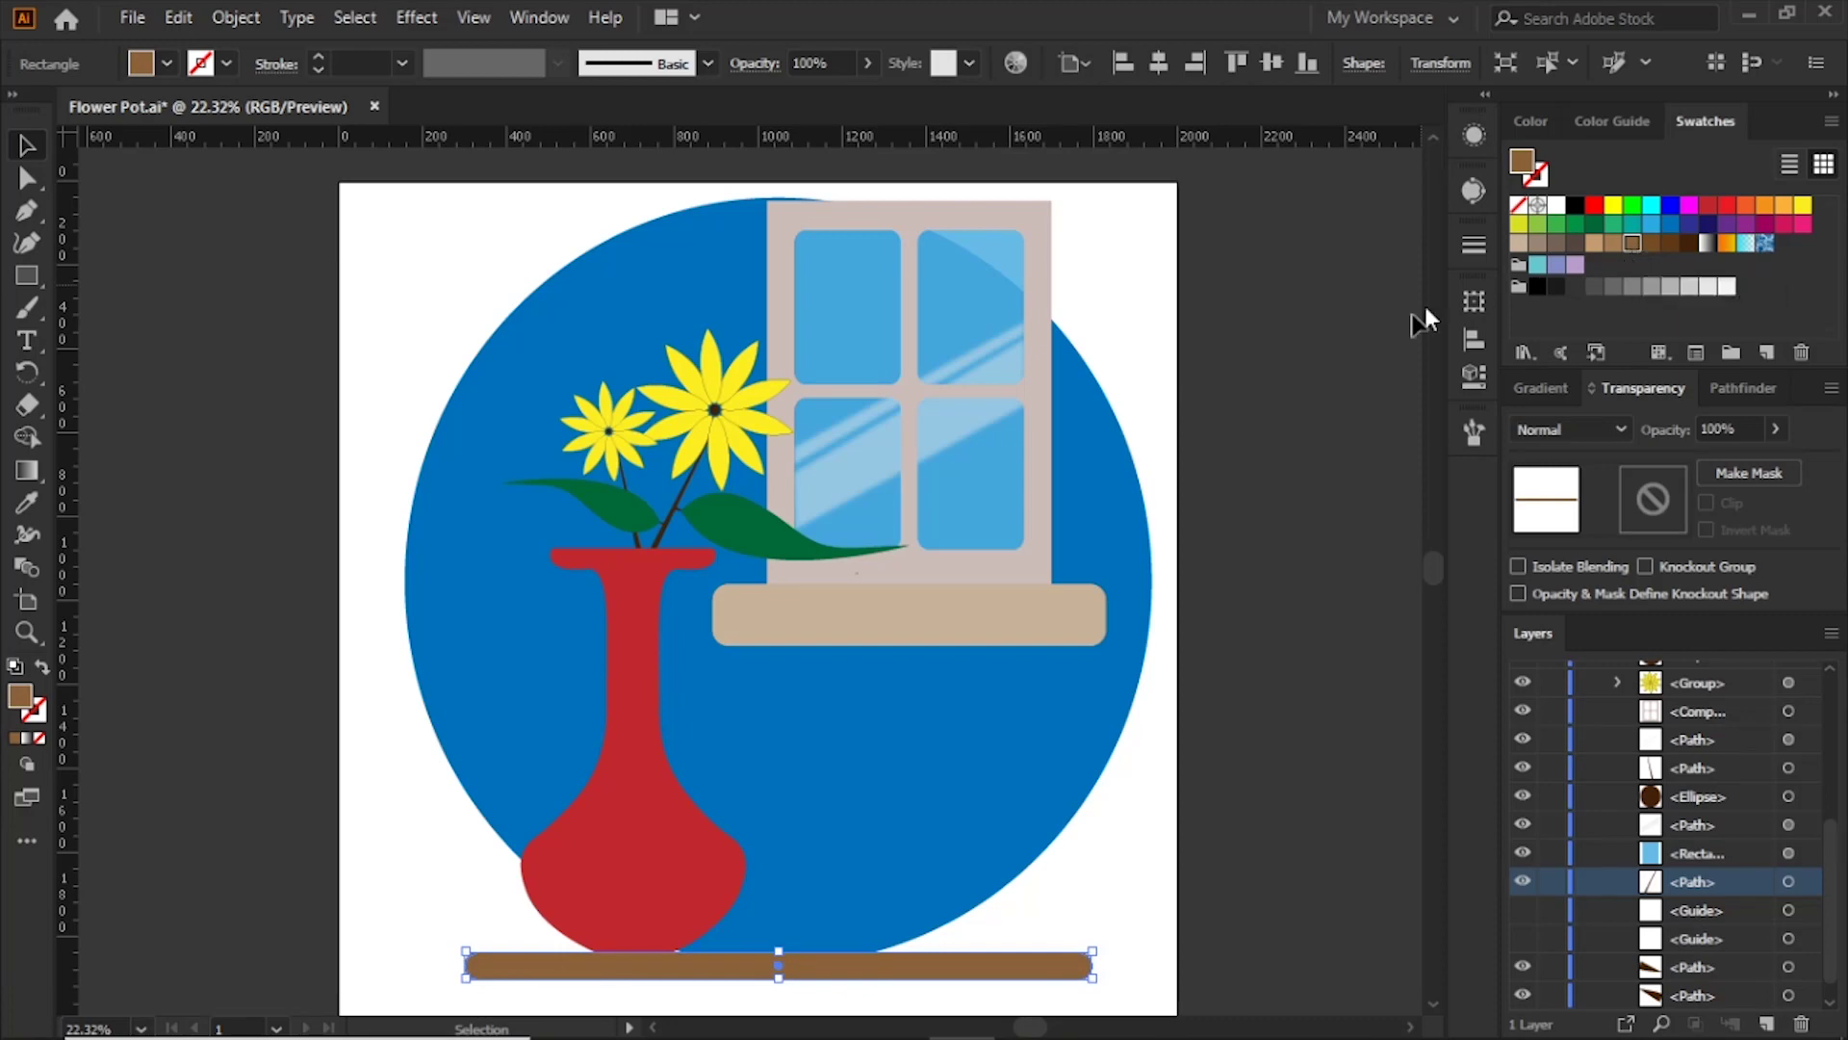
left_click(1186, 449)
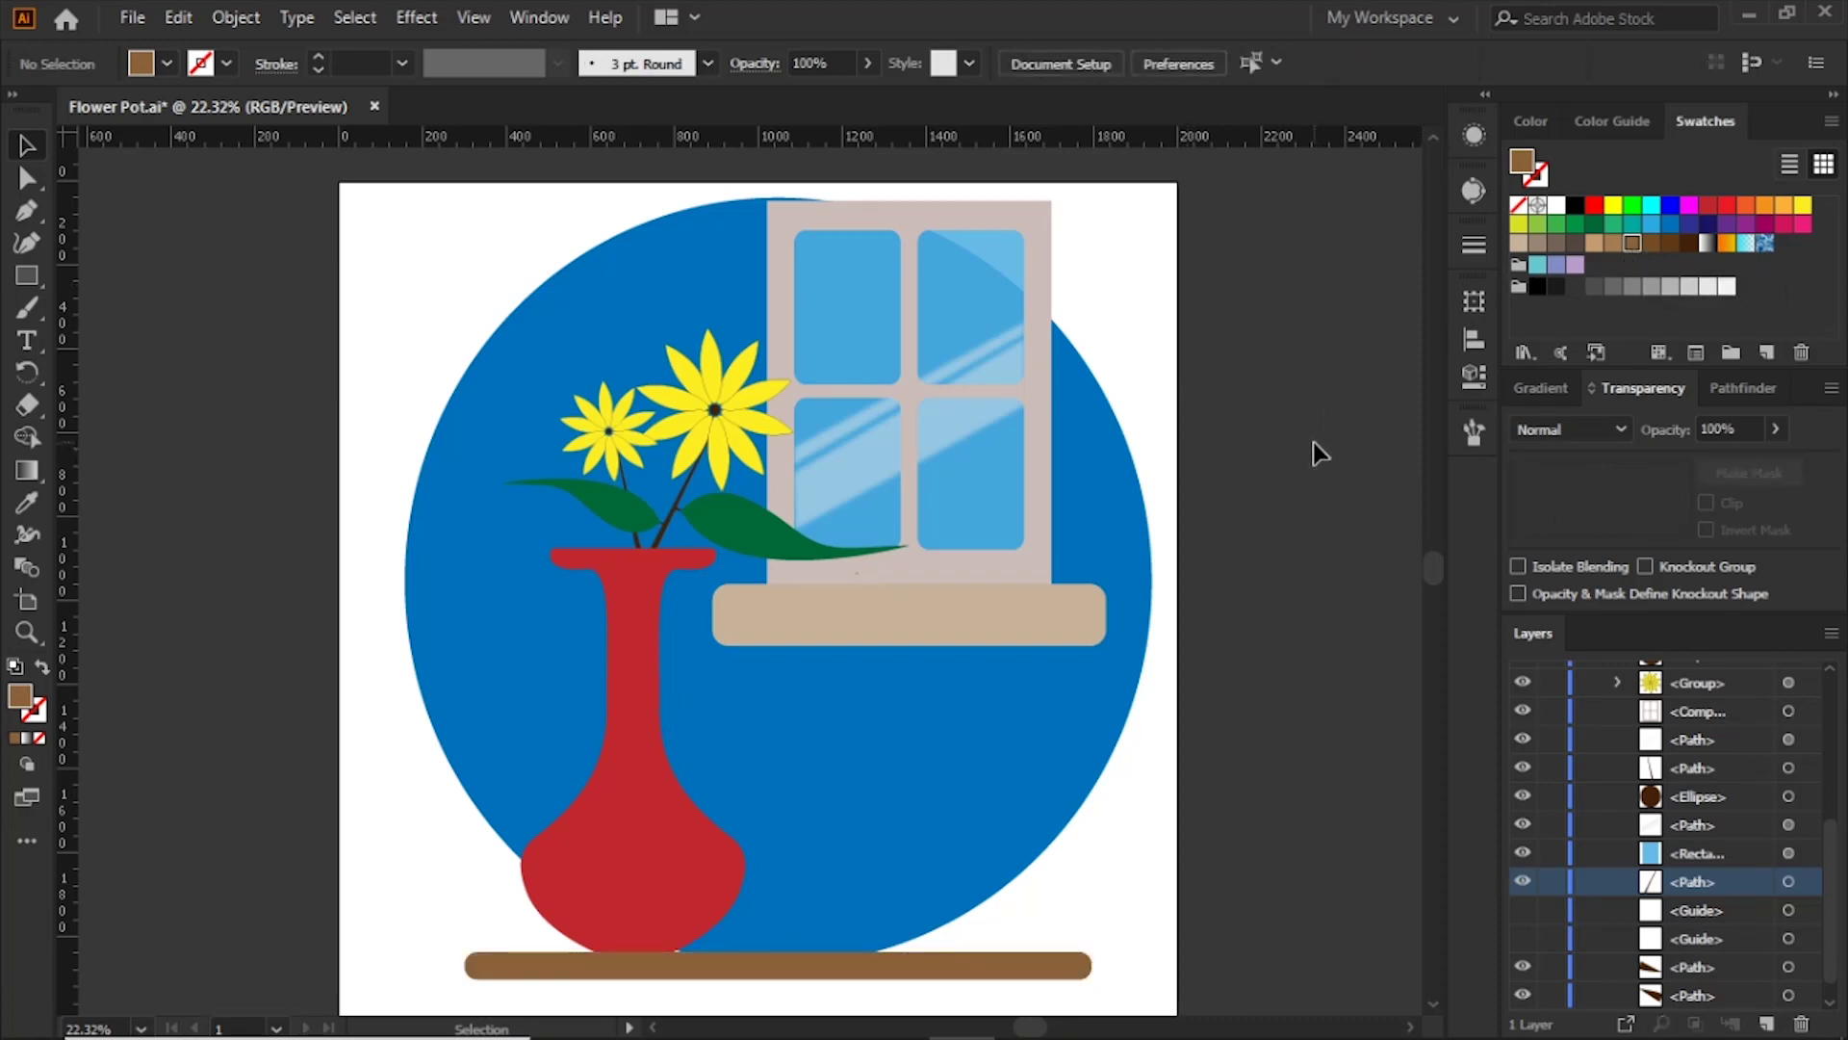
Step: Make the right-hand leaf a brighter green and try a new colour on the small flower
left_click(767, 545)
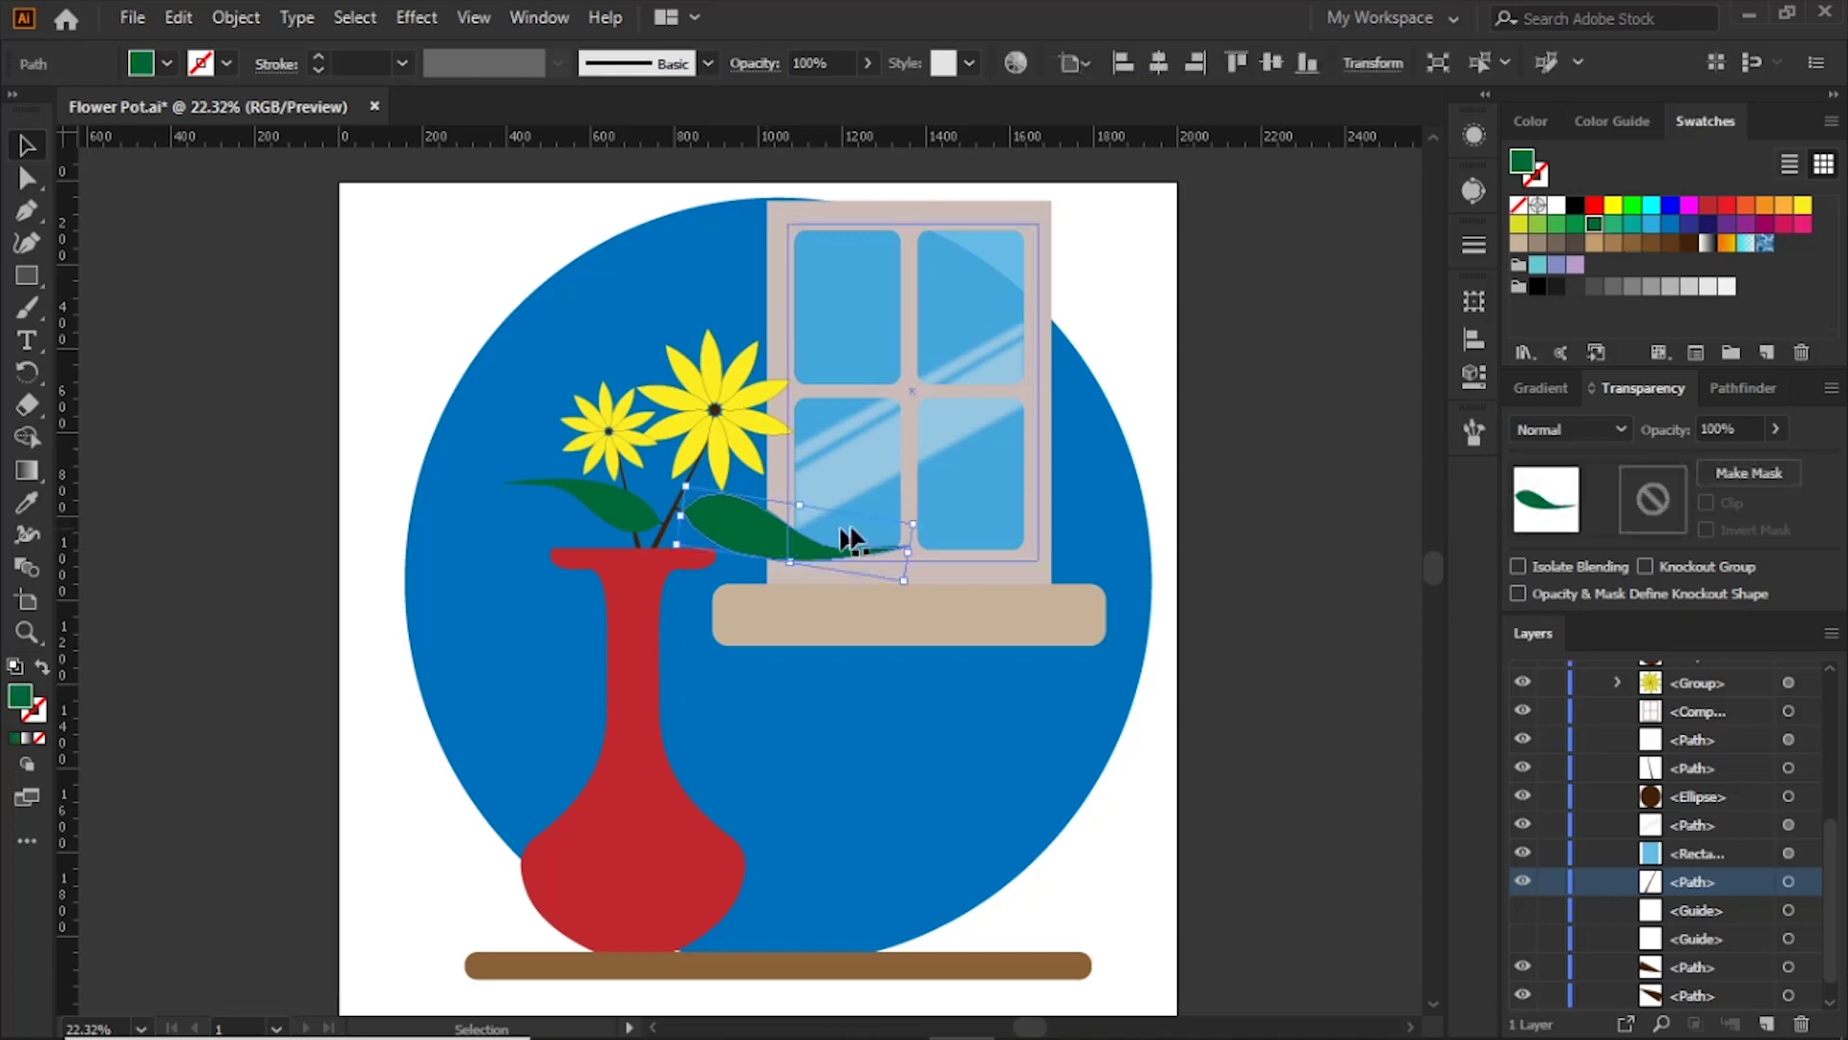
left_click(1575, 226)
left_click(1556, 224)
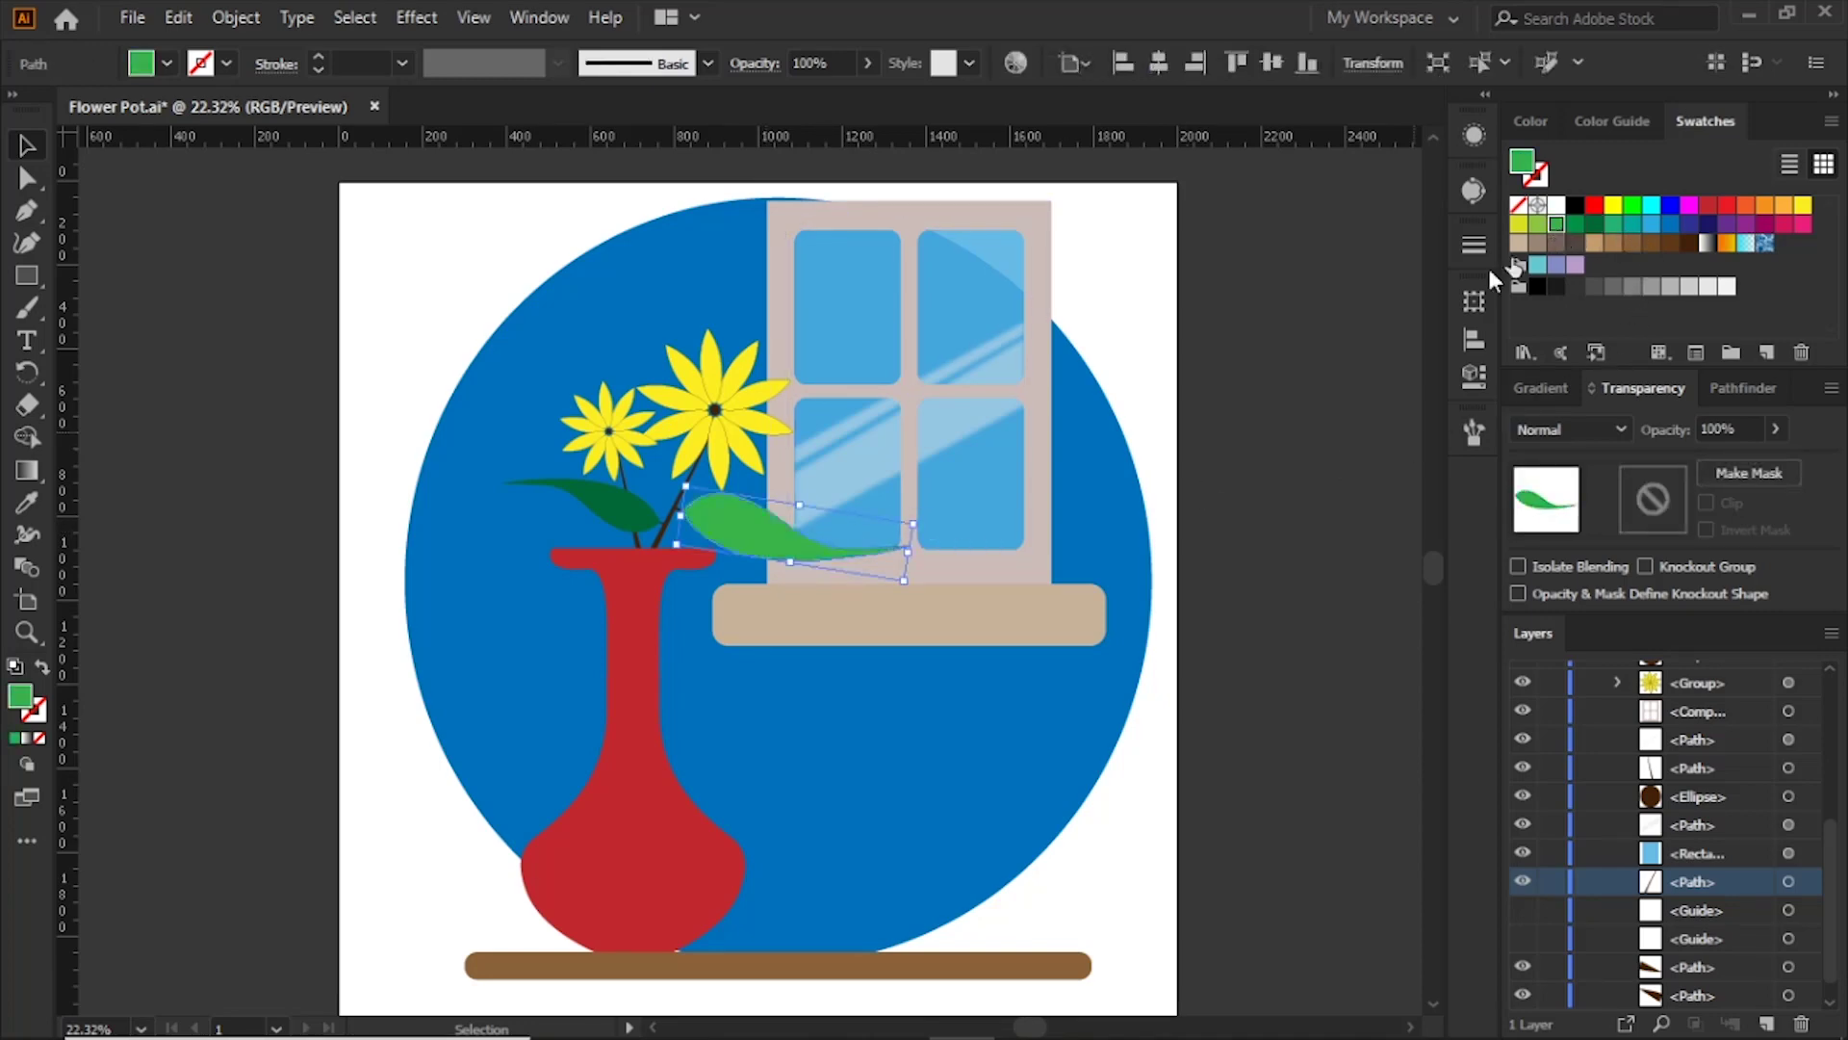
left_click(1168, 423)
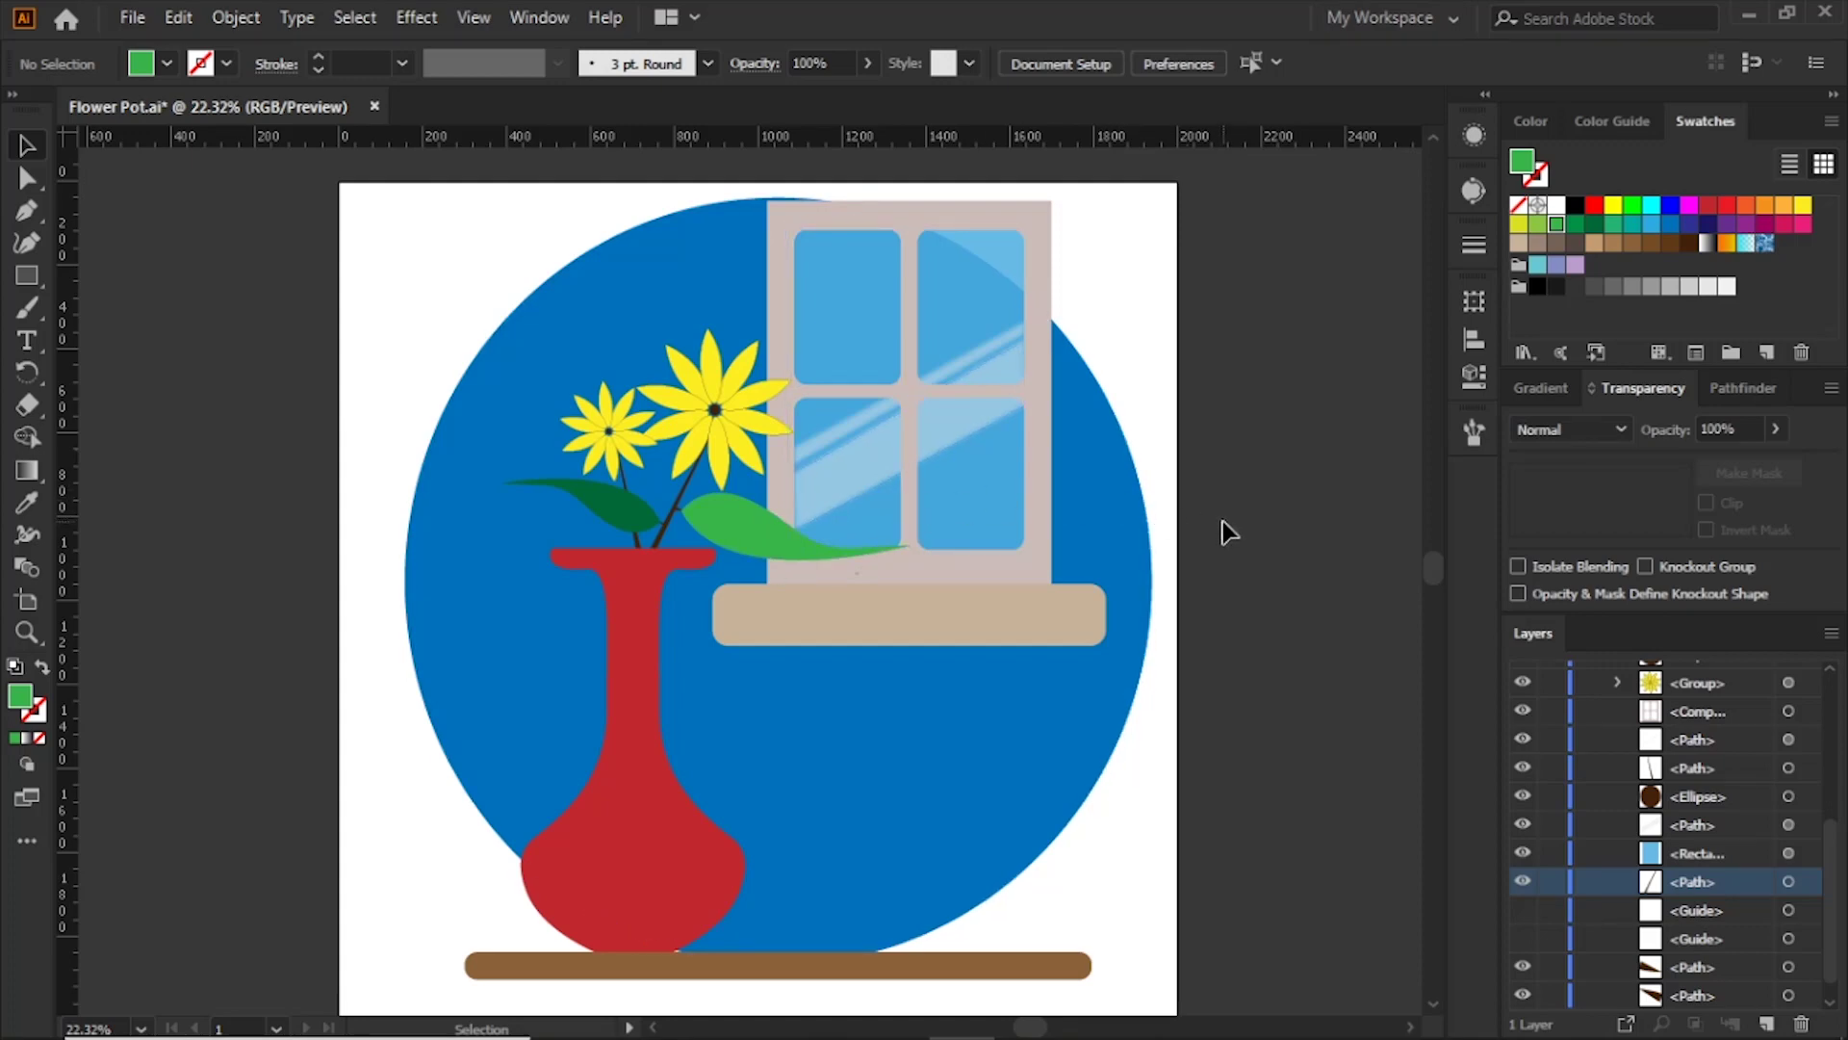
left_click(618, 466)
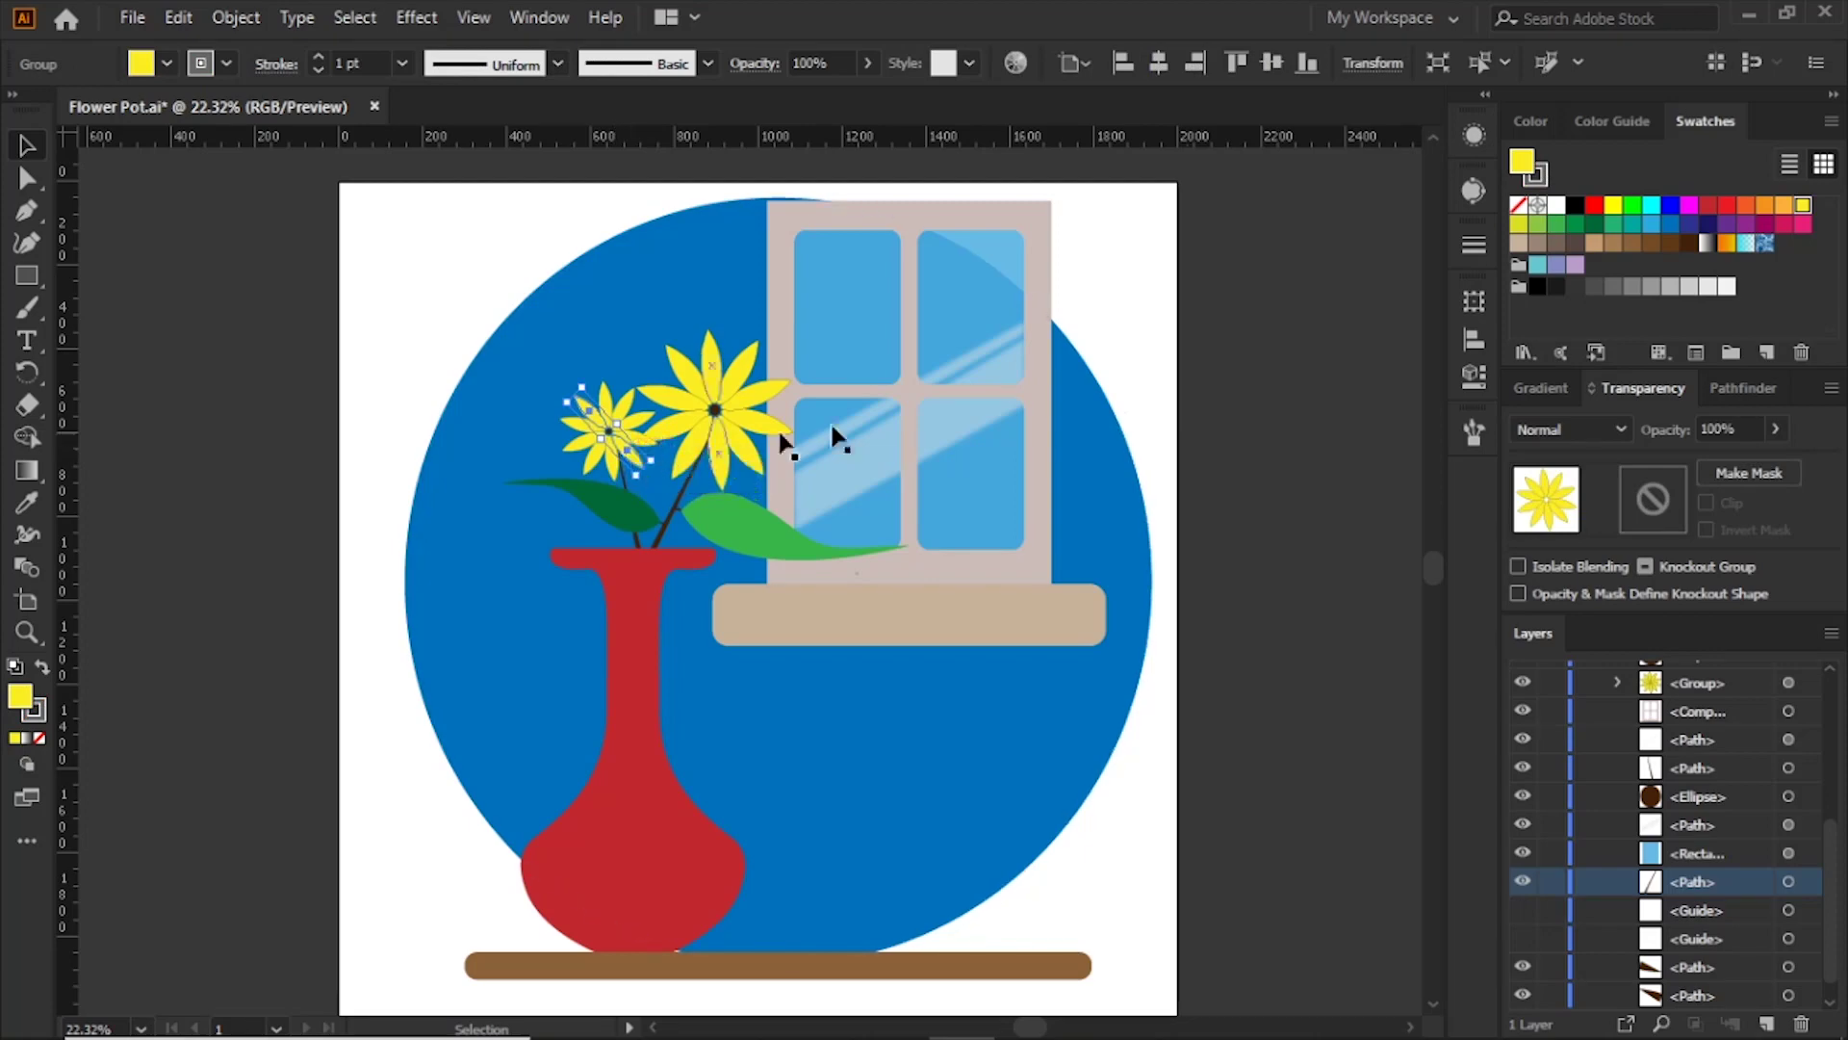
left_click(1522, 227)
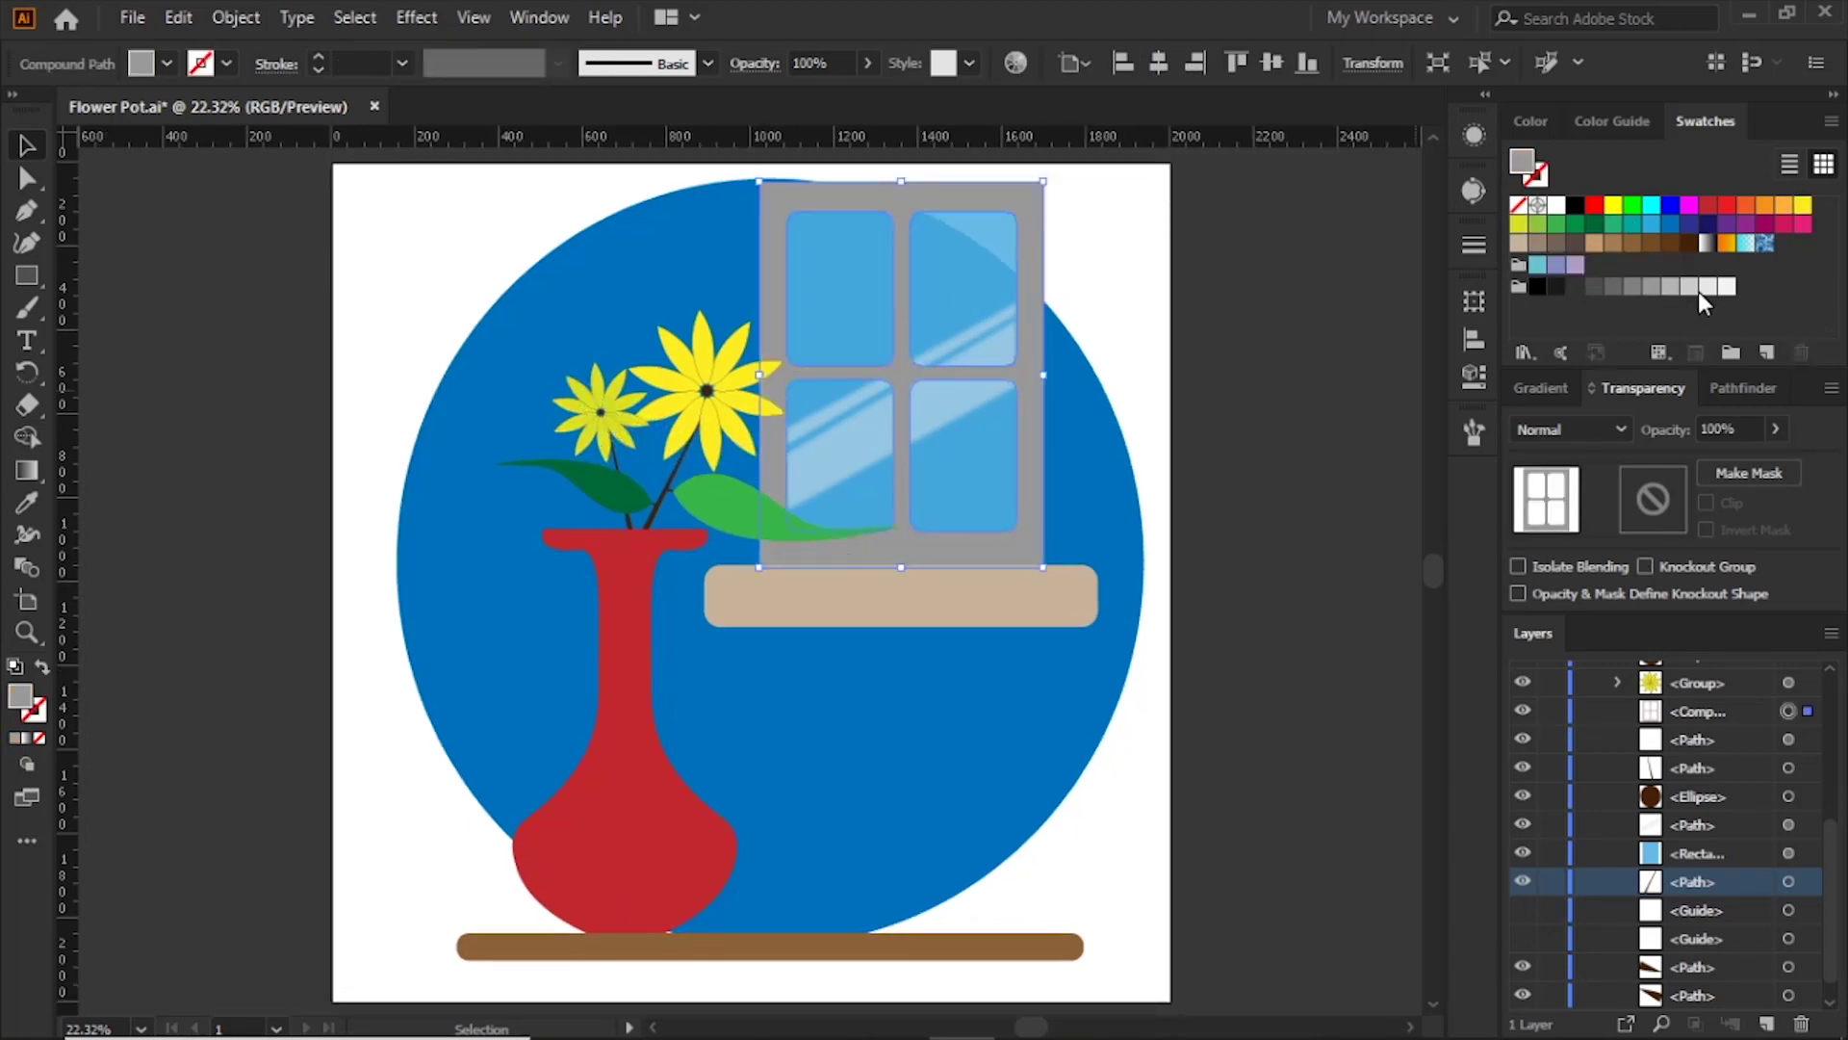
Step: Make the frame light grey and sill grey, then preview a 75% Drop Shadow on the frame
left_click(1694, 289)
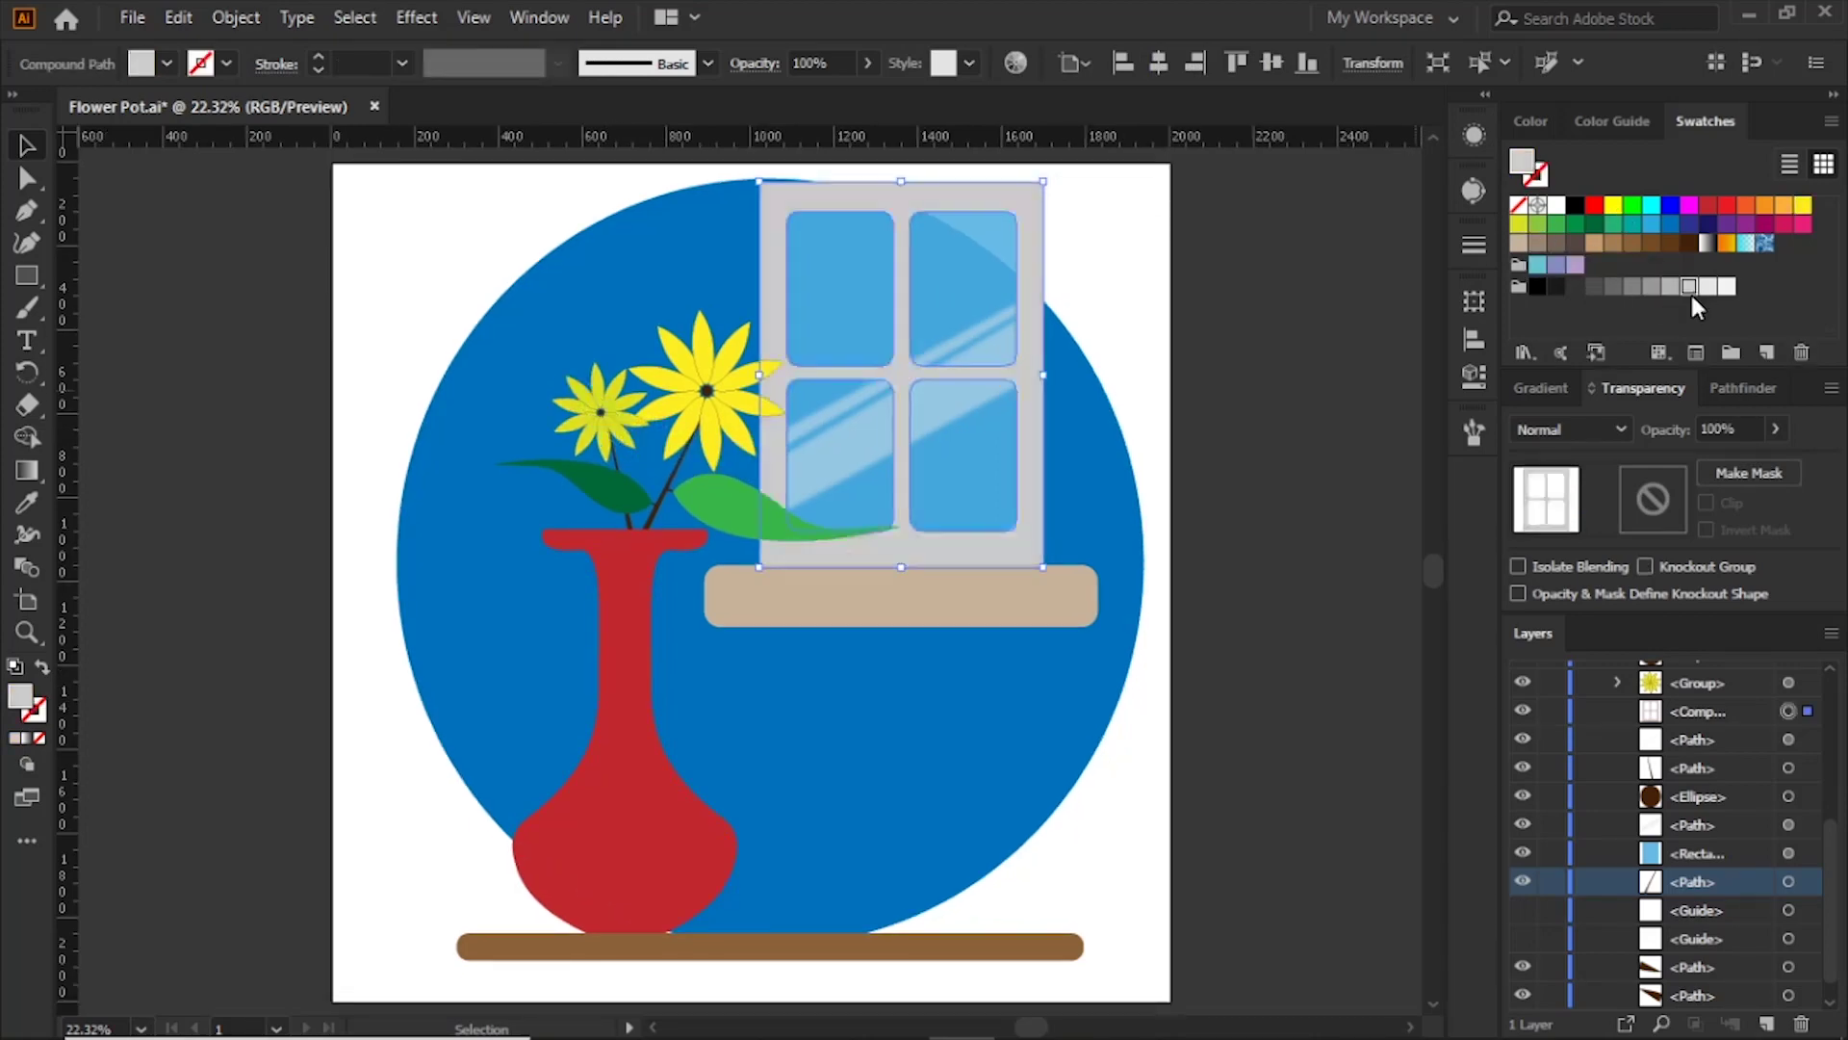
left_click(1652, 286)
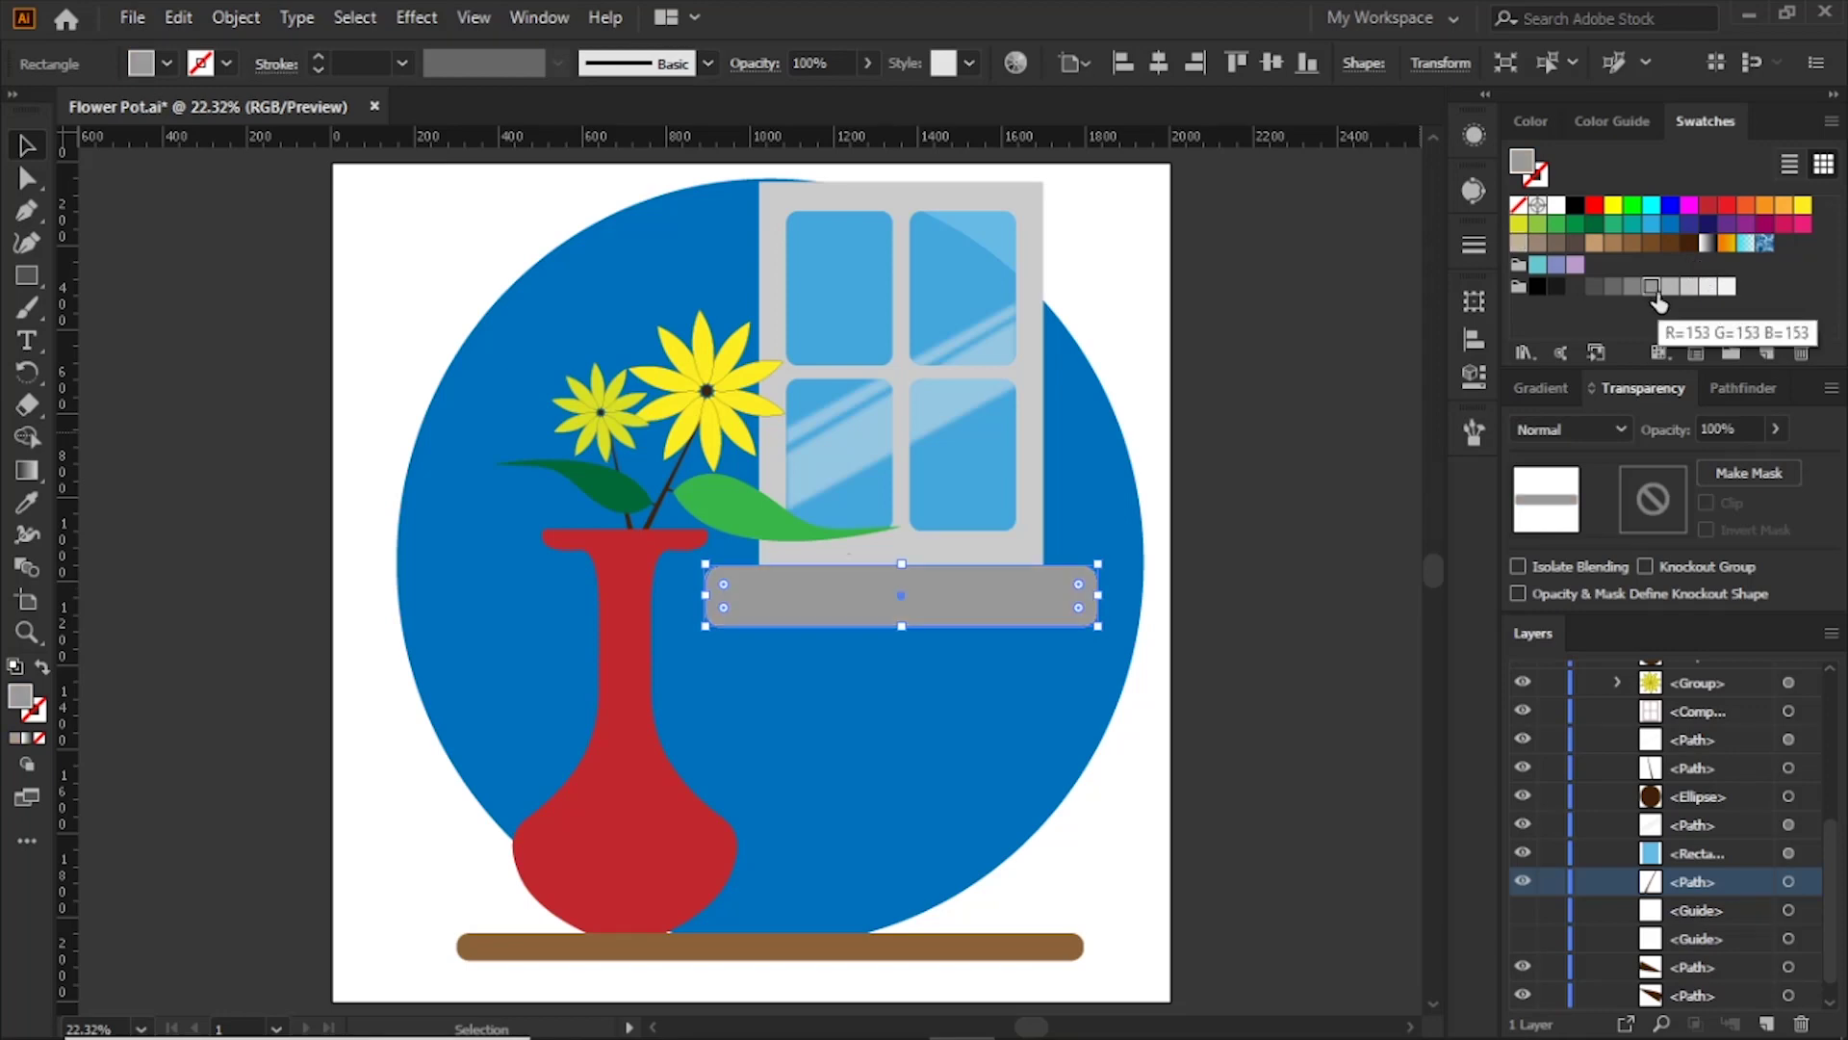
left_click(1038, 520)
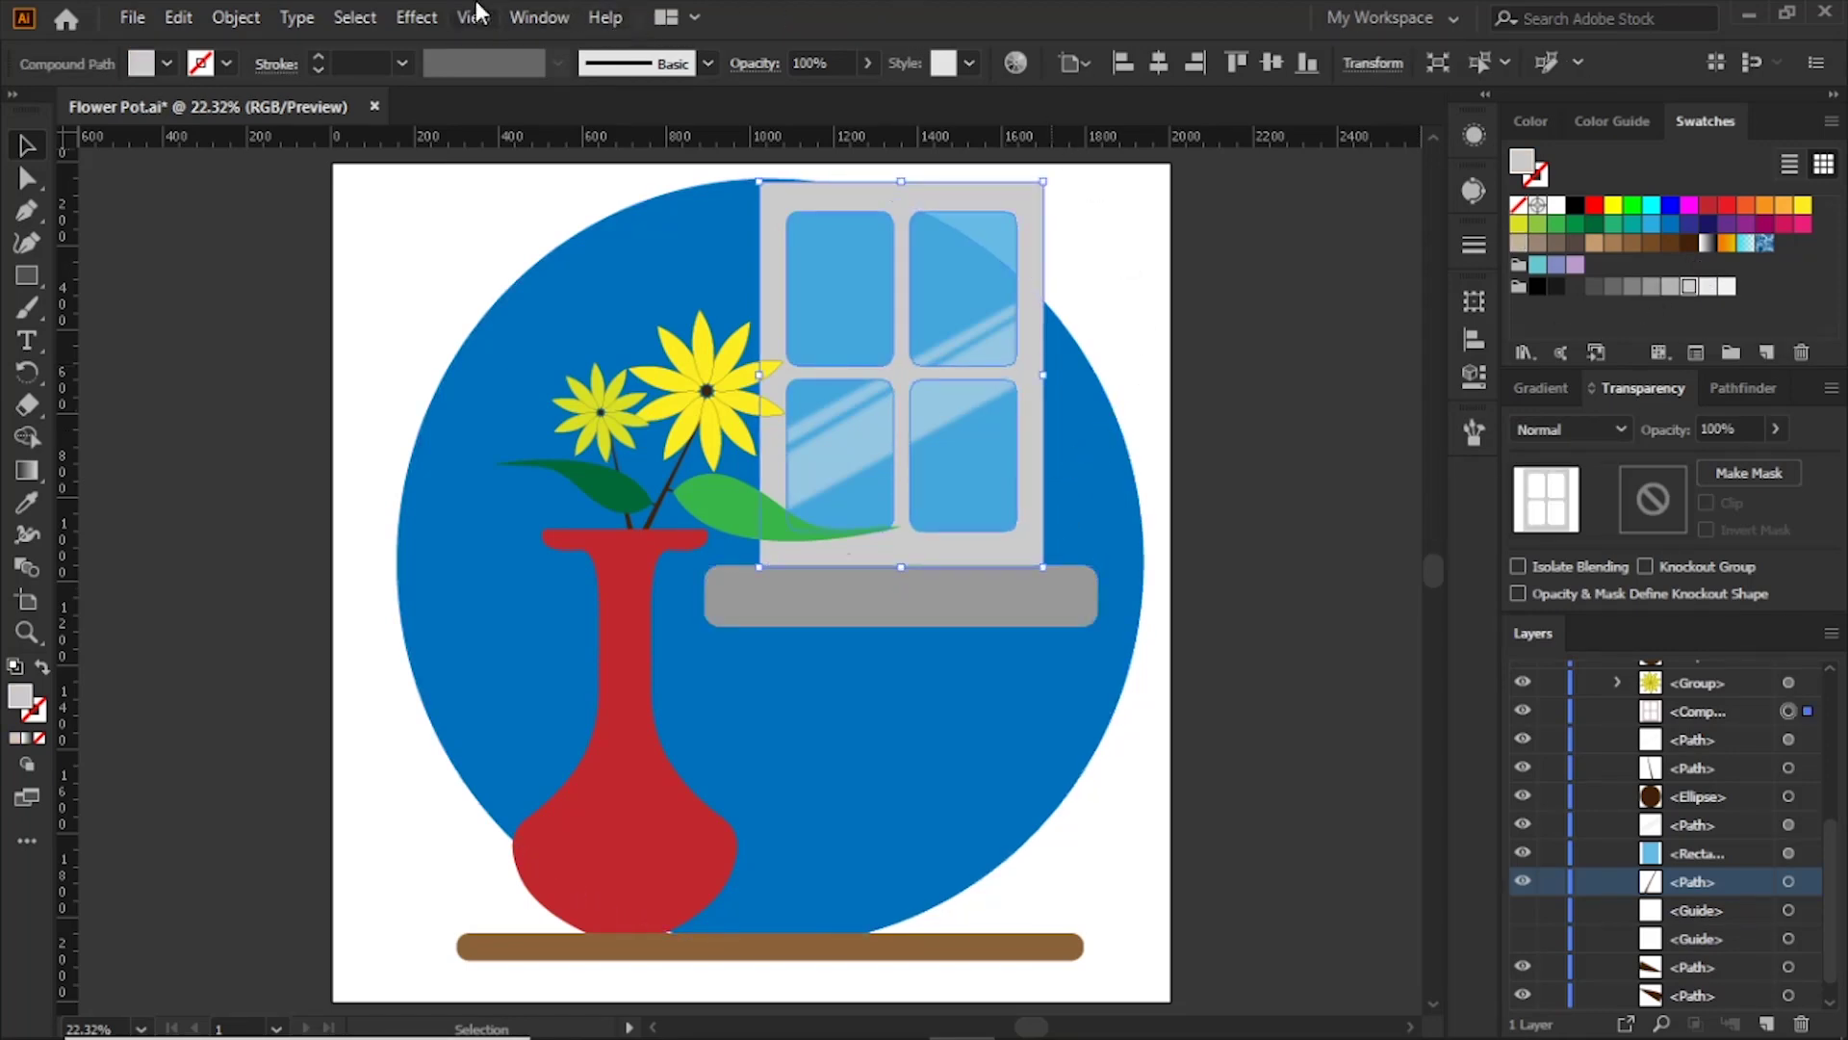
left_click(417, 17)
mouse_move(304, 419)
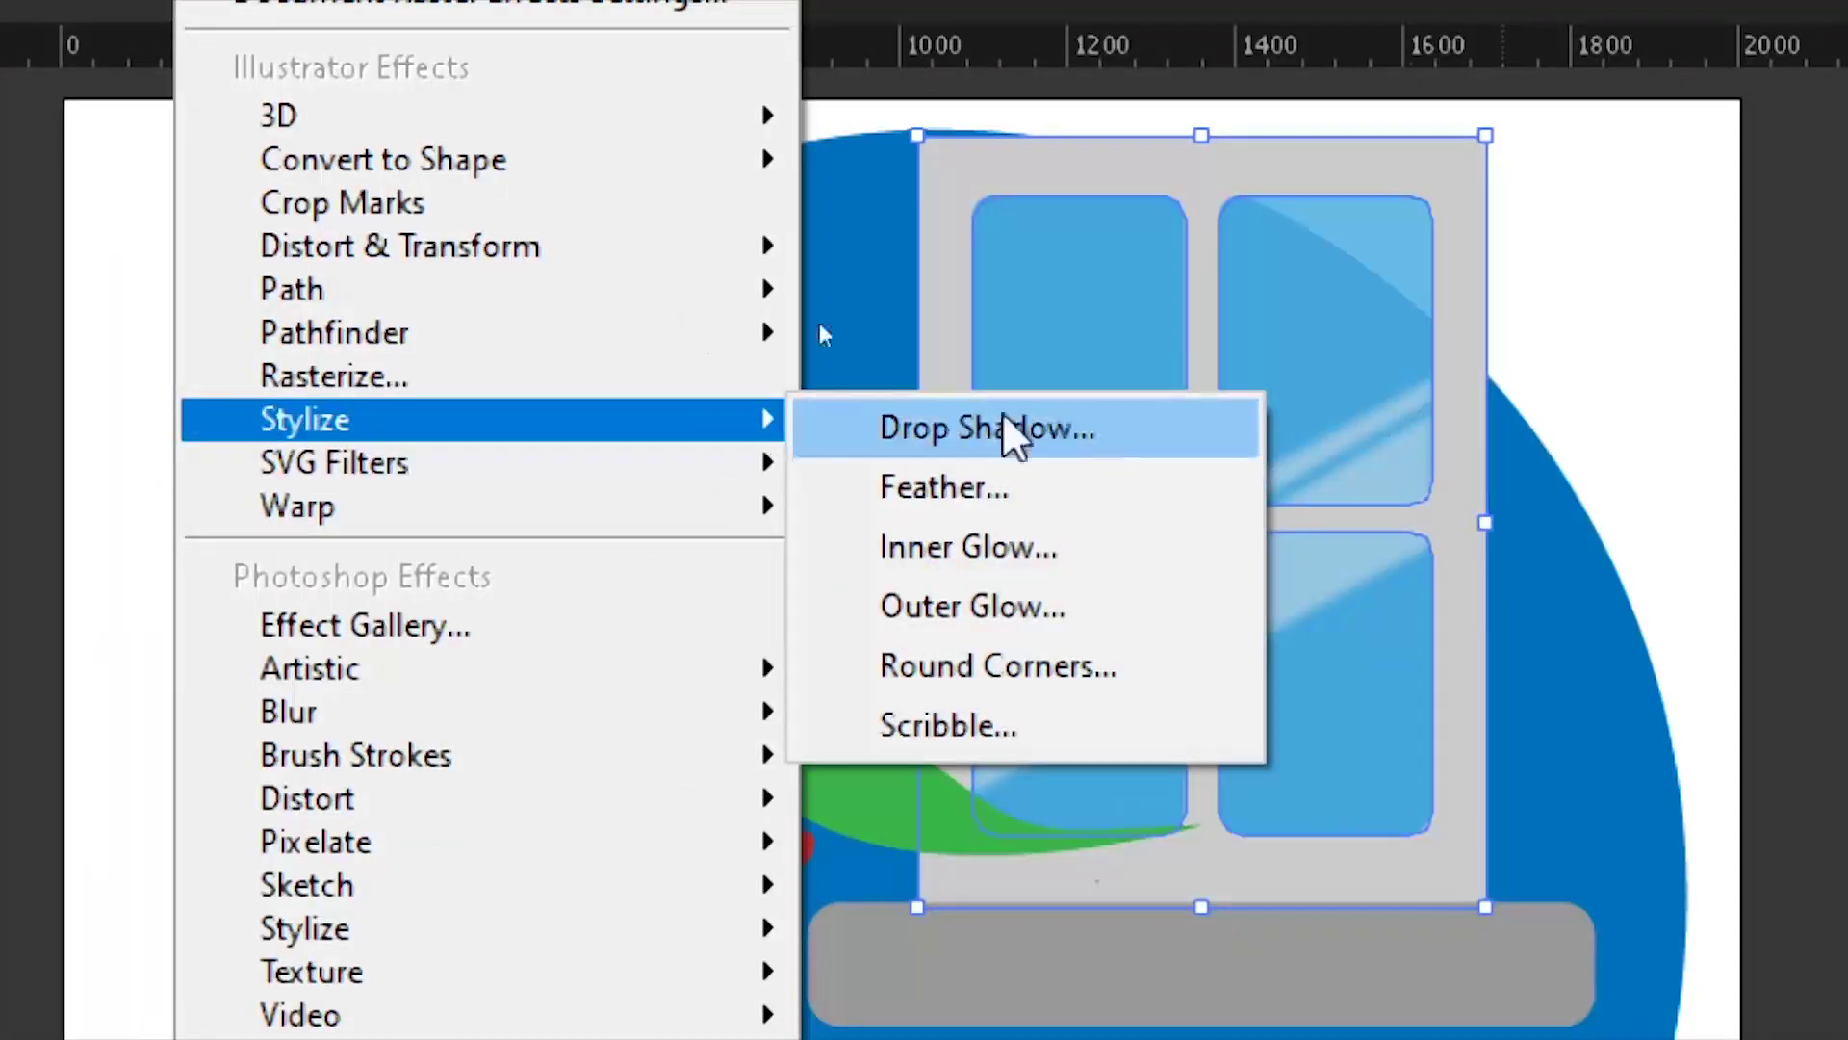
left_click(1105, 445)
left_click(1136, 797)
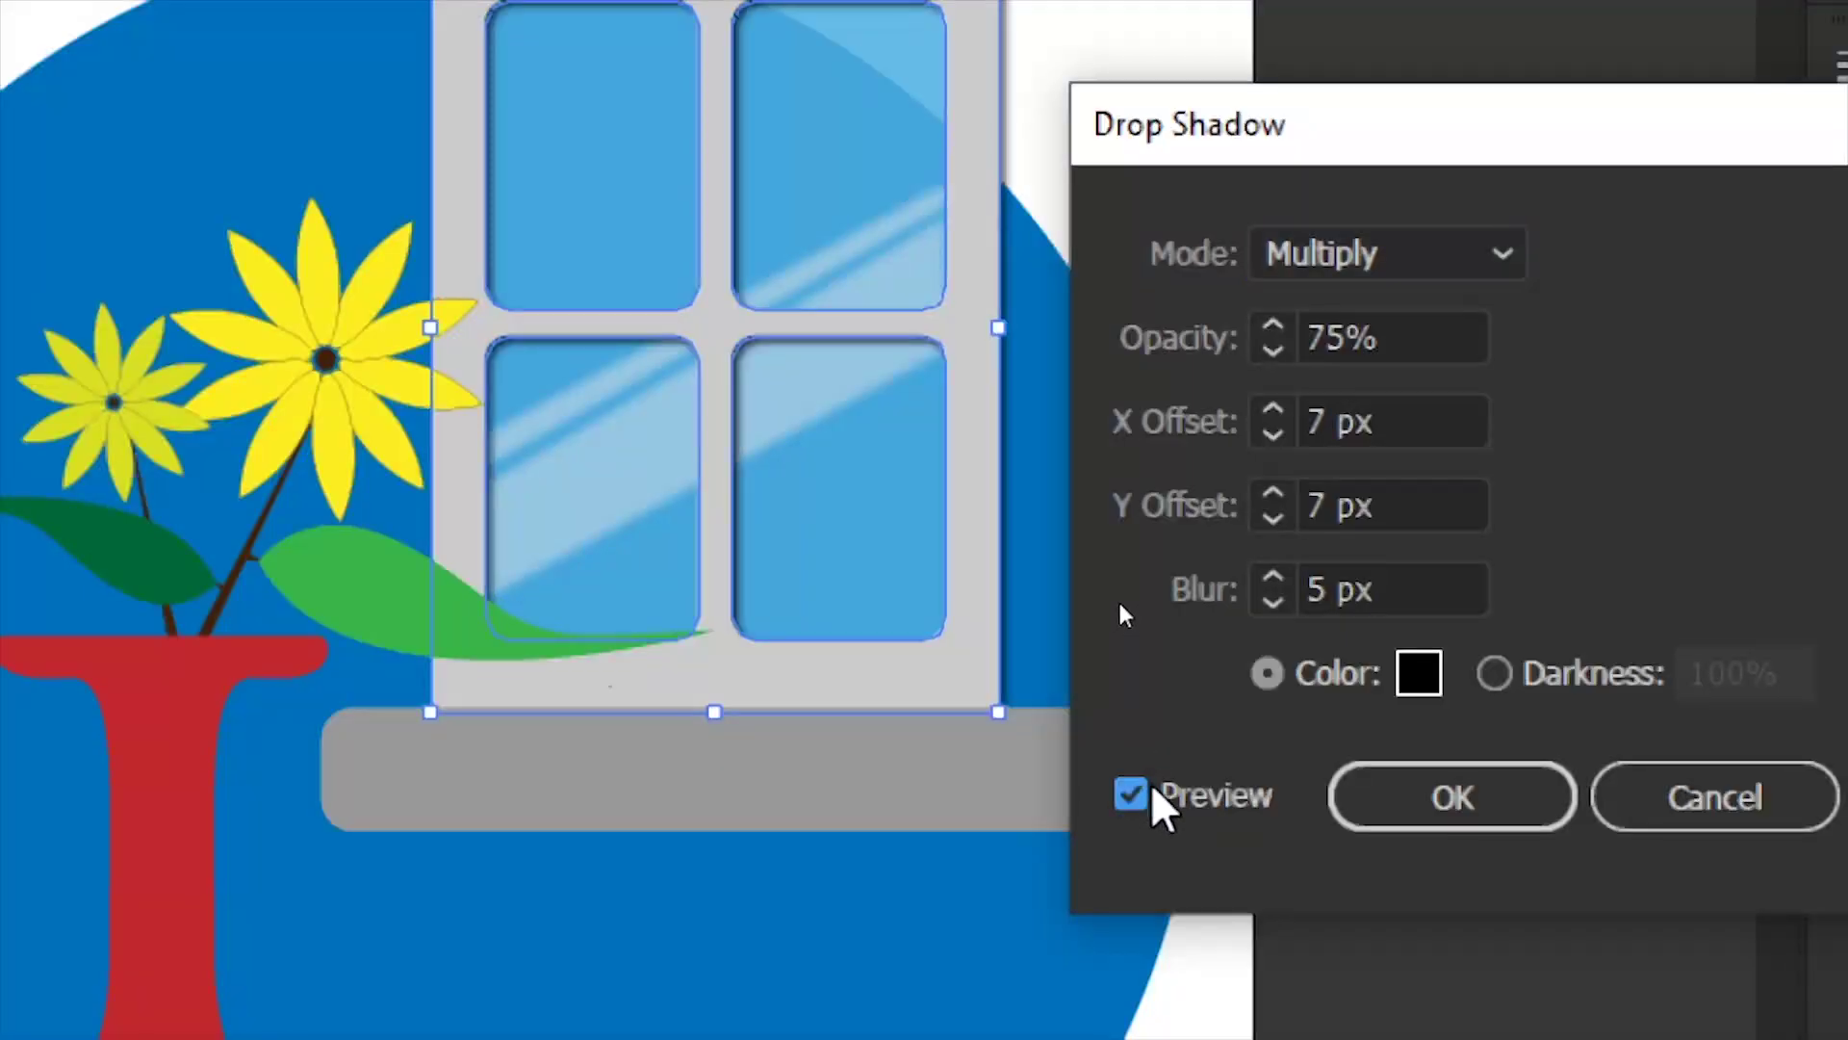
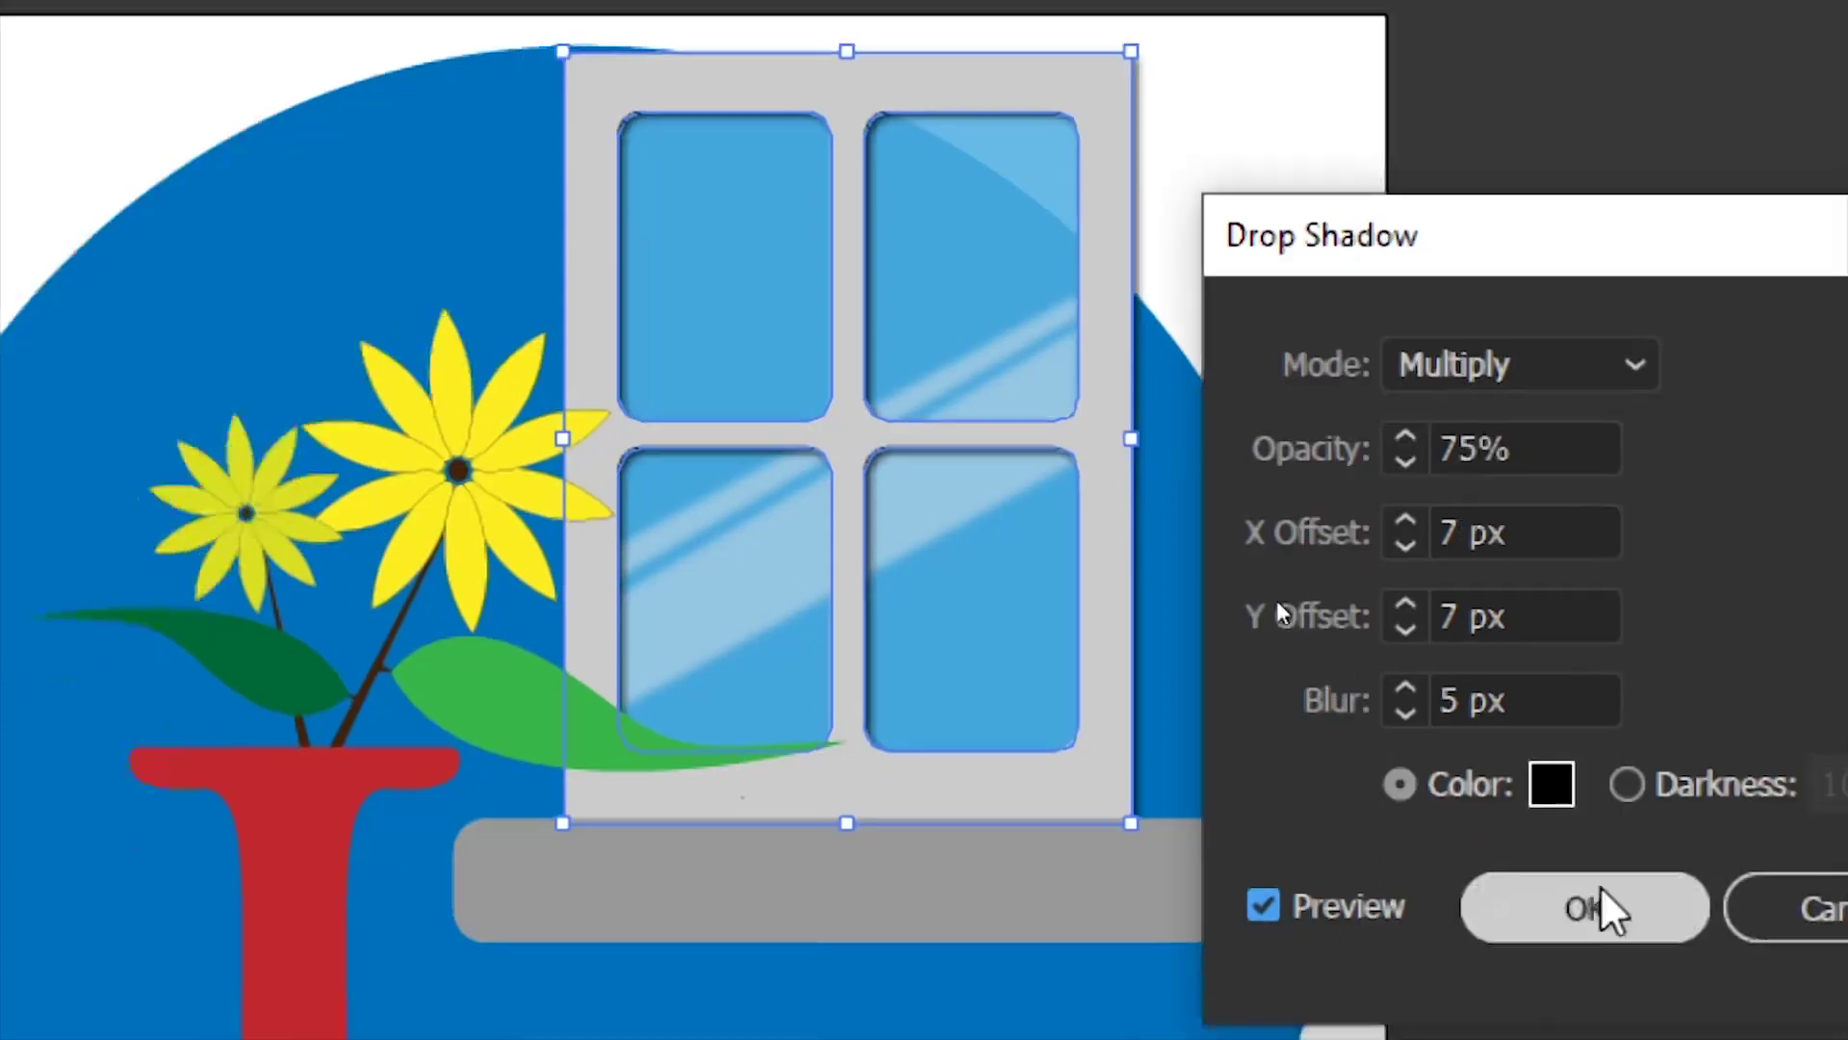
Step: Apply the Multiply drop shadow (75% opacity, 7 px offsets, 5 px blur) to the window and sill
left_click(1587, 891)
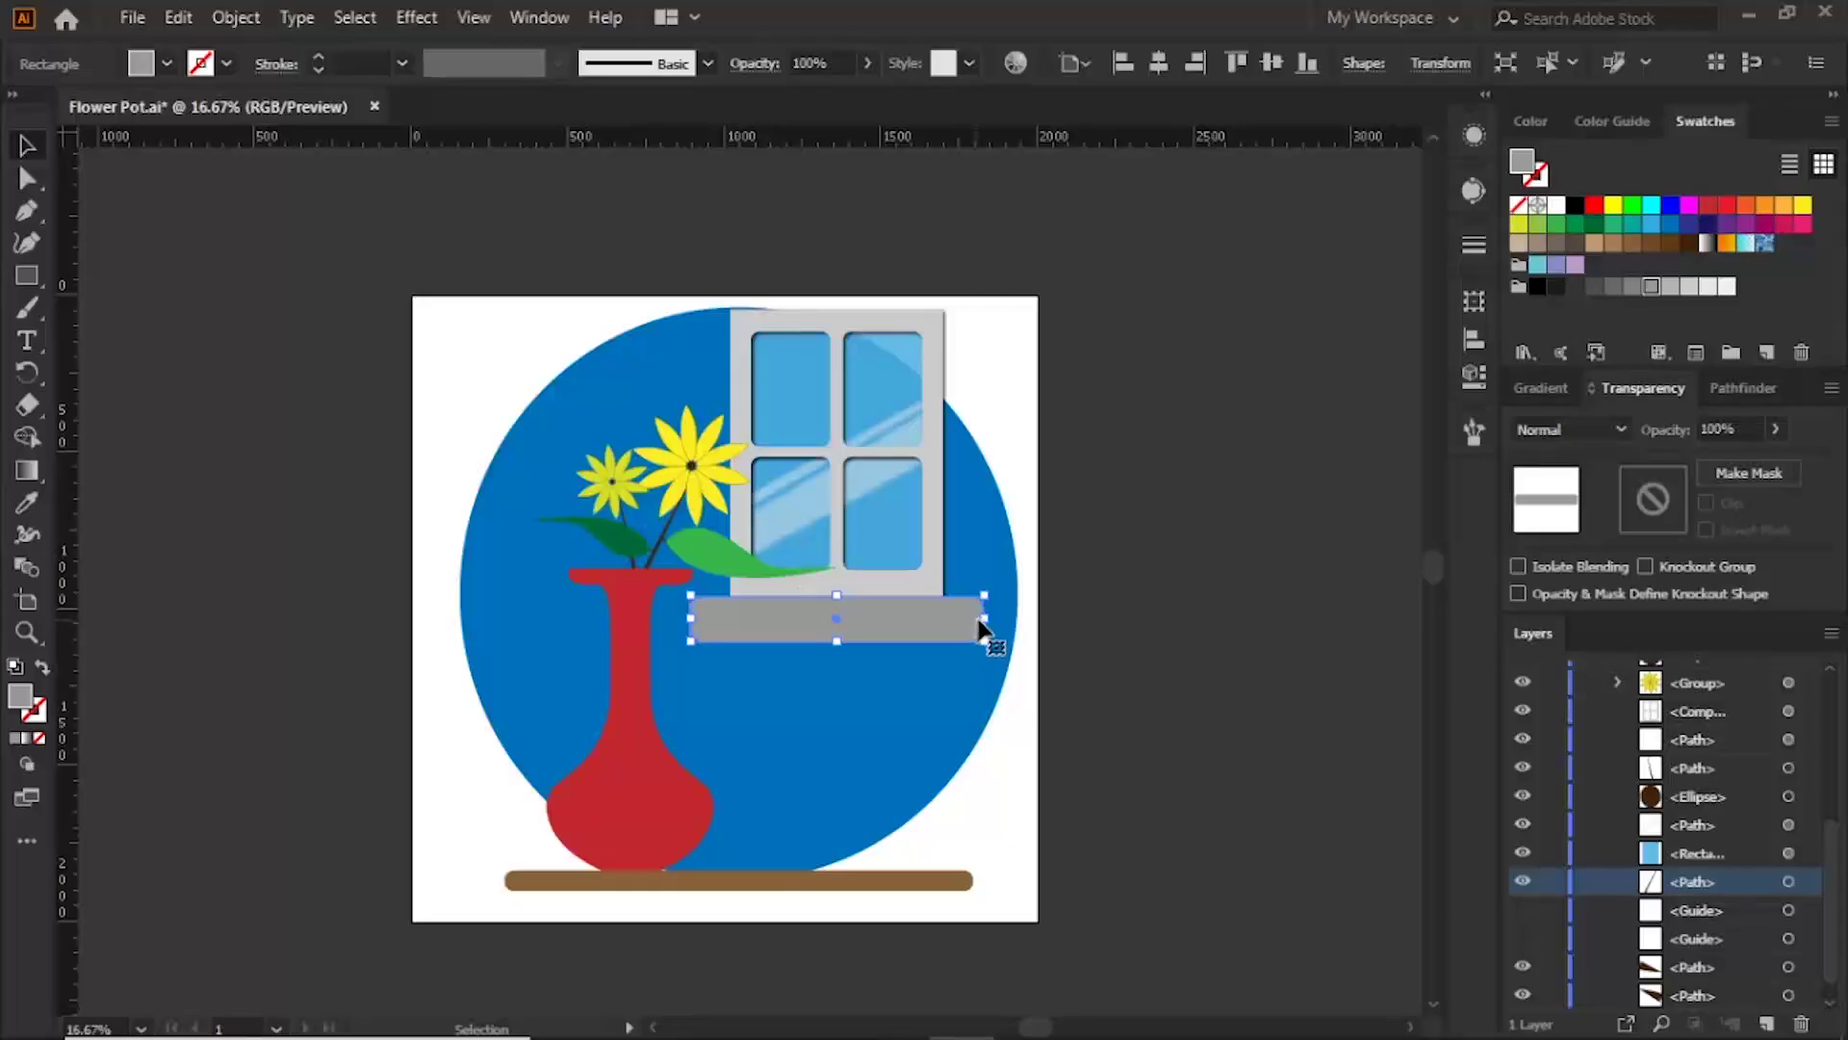
left_click(414, 23)
left_click(465, 53)
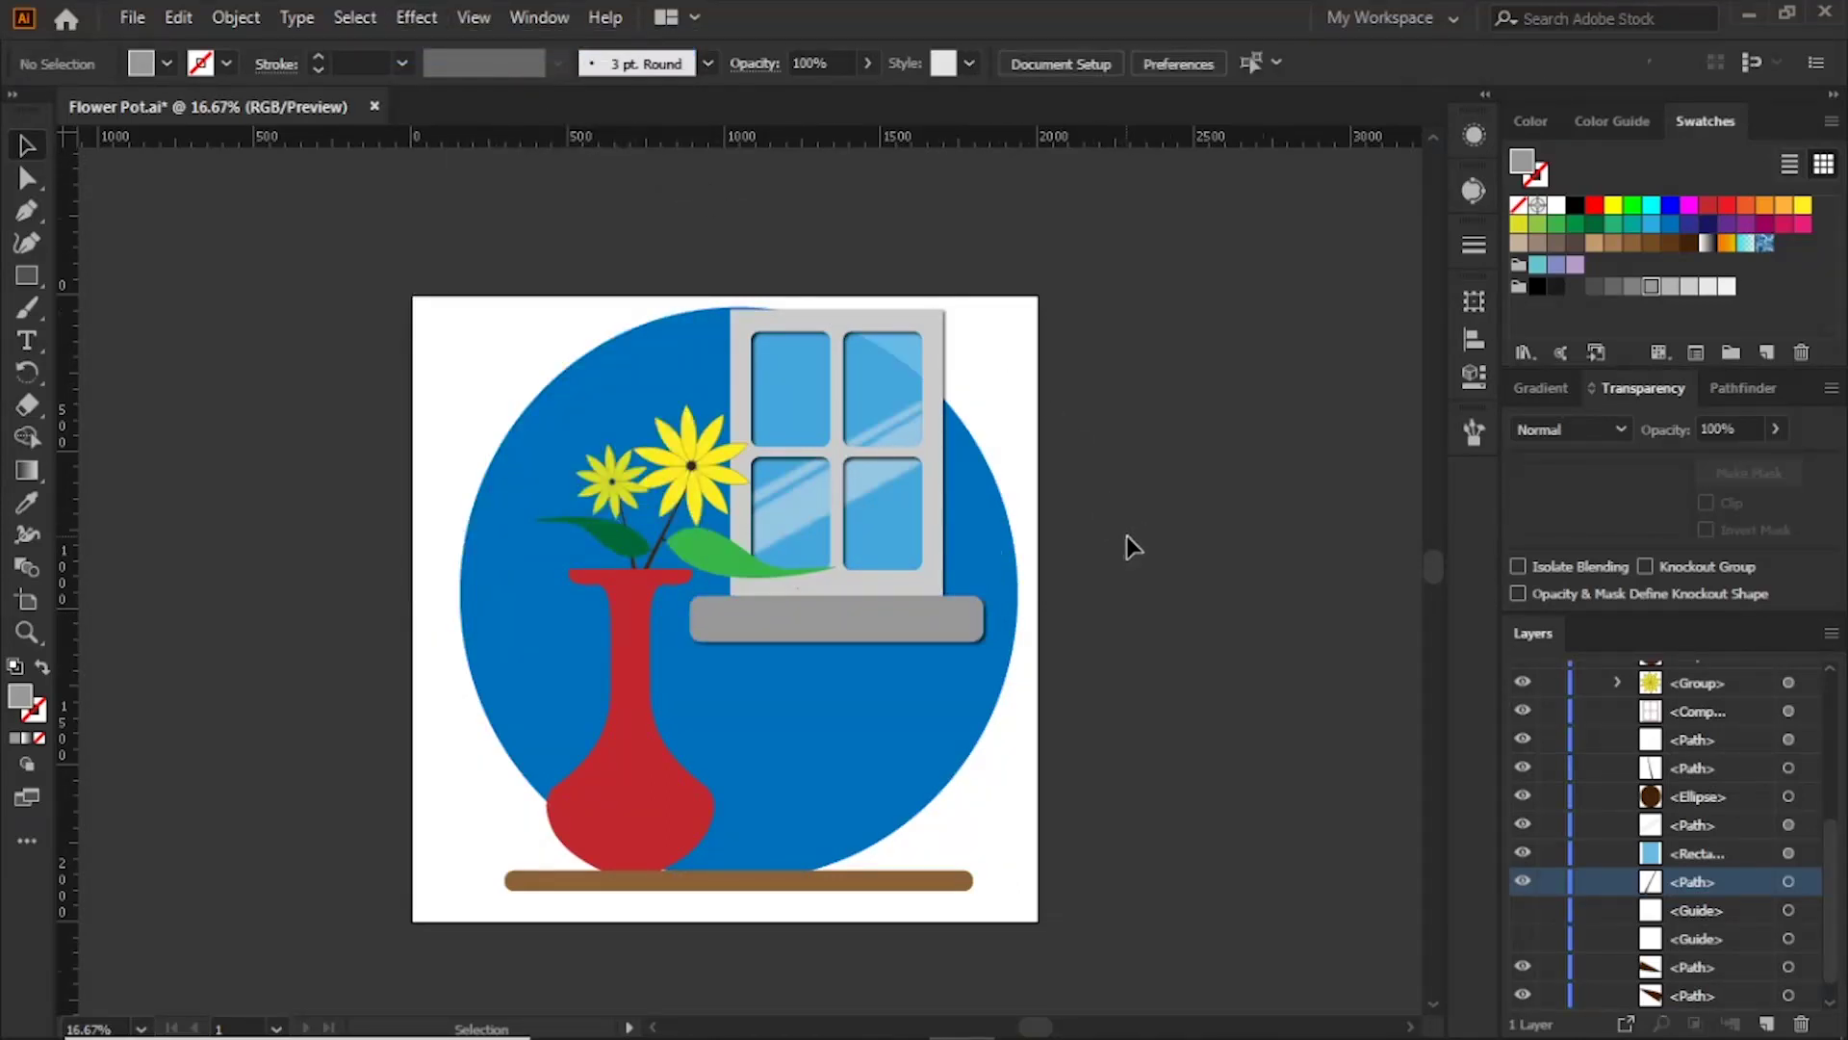
key("ctrl+plus")
key("ctrl+plus")
key("ctrl+plus")
Step: Copy the grey sill, paste it in front, and shrink the copy slightly
left_click(185, 16)
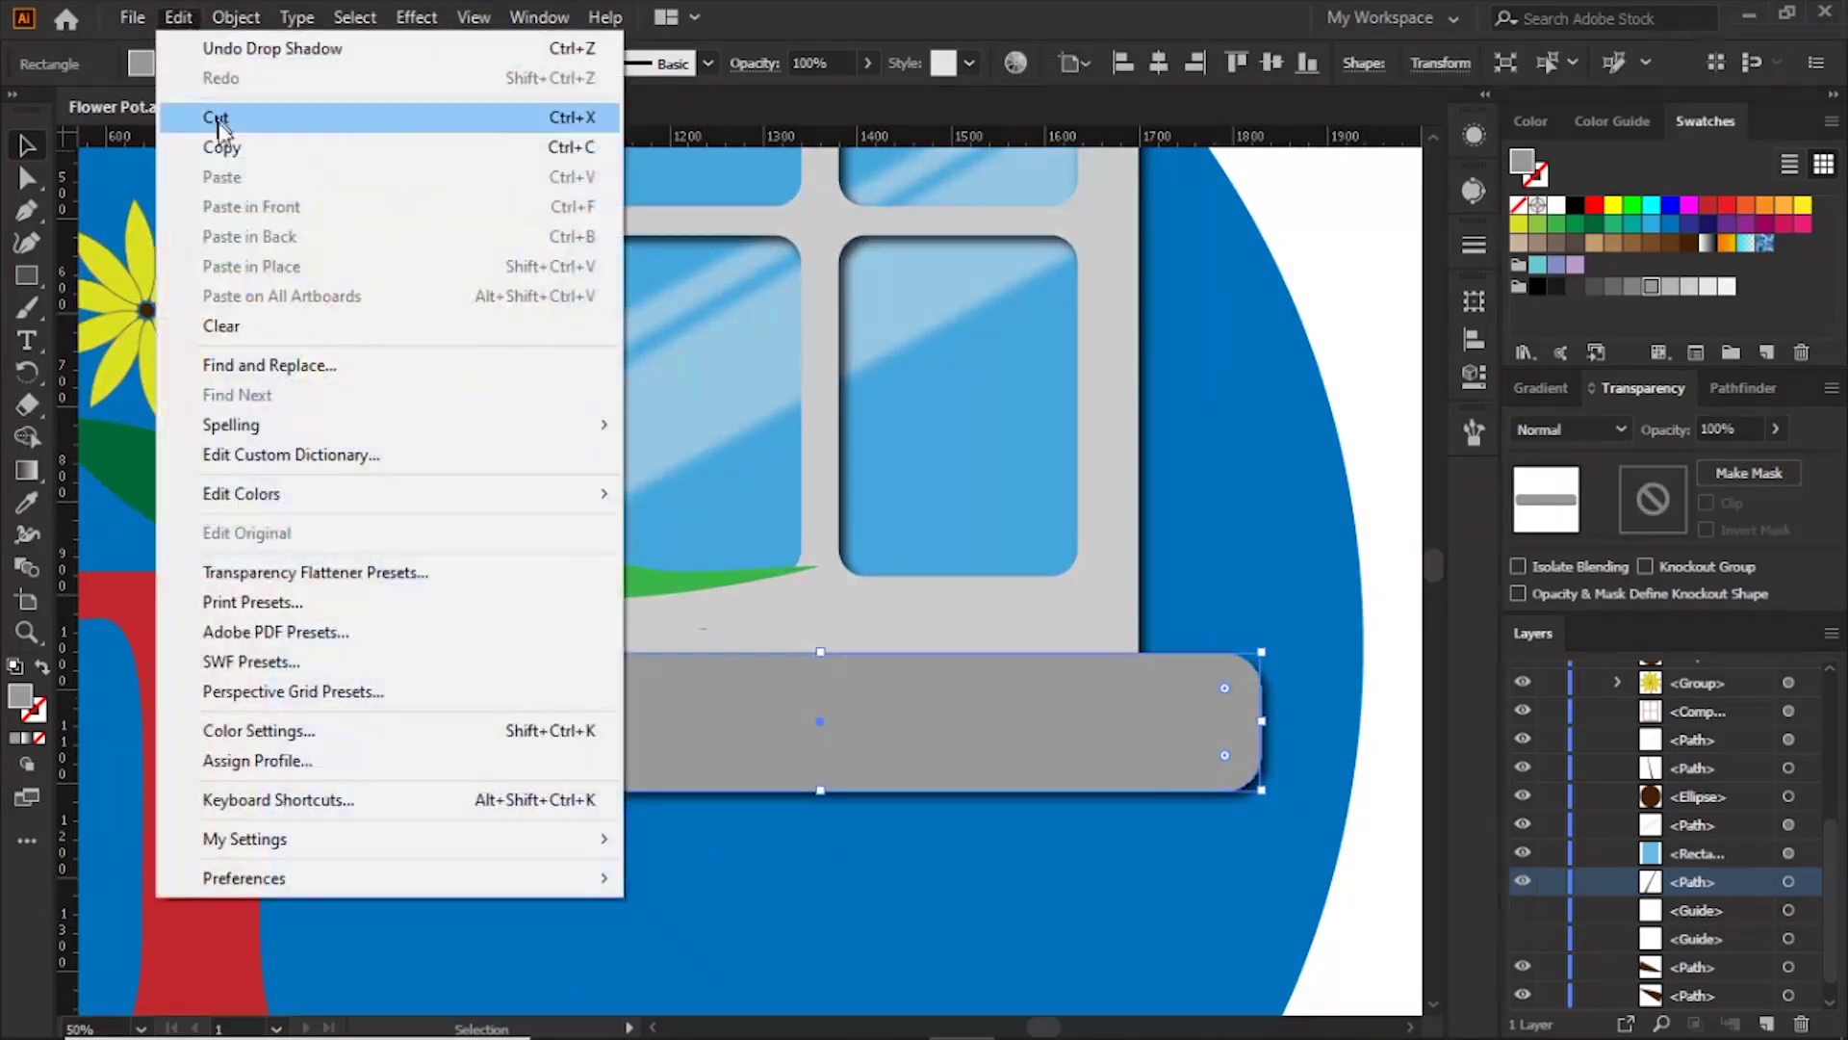
left_click(231, 150)
left_click(179, 17)
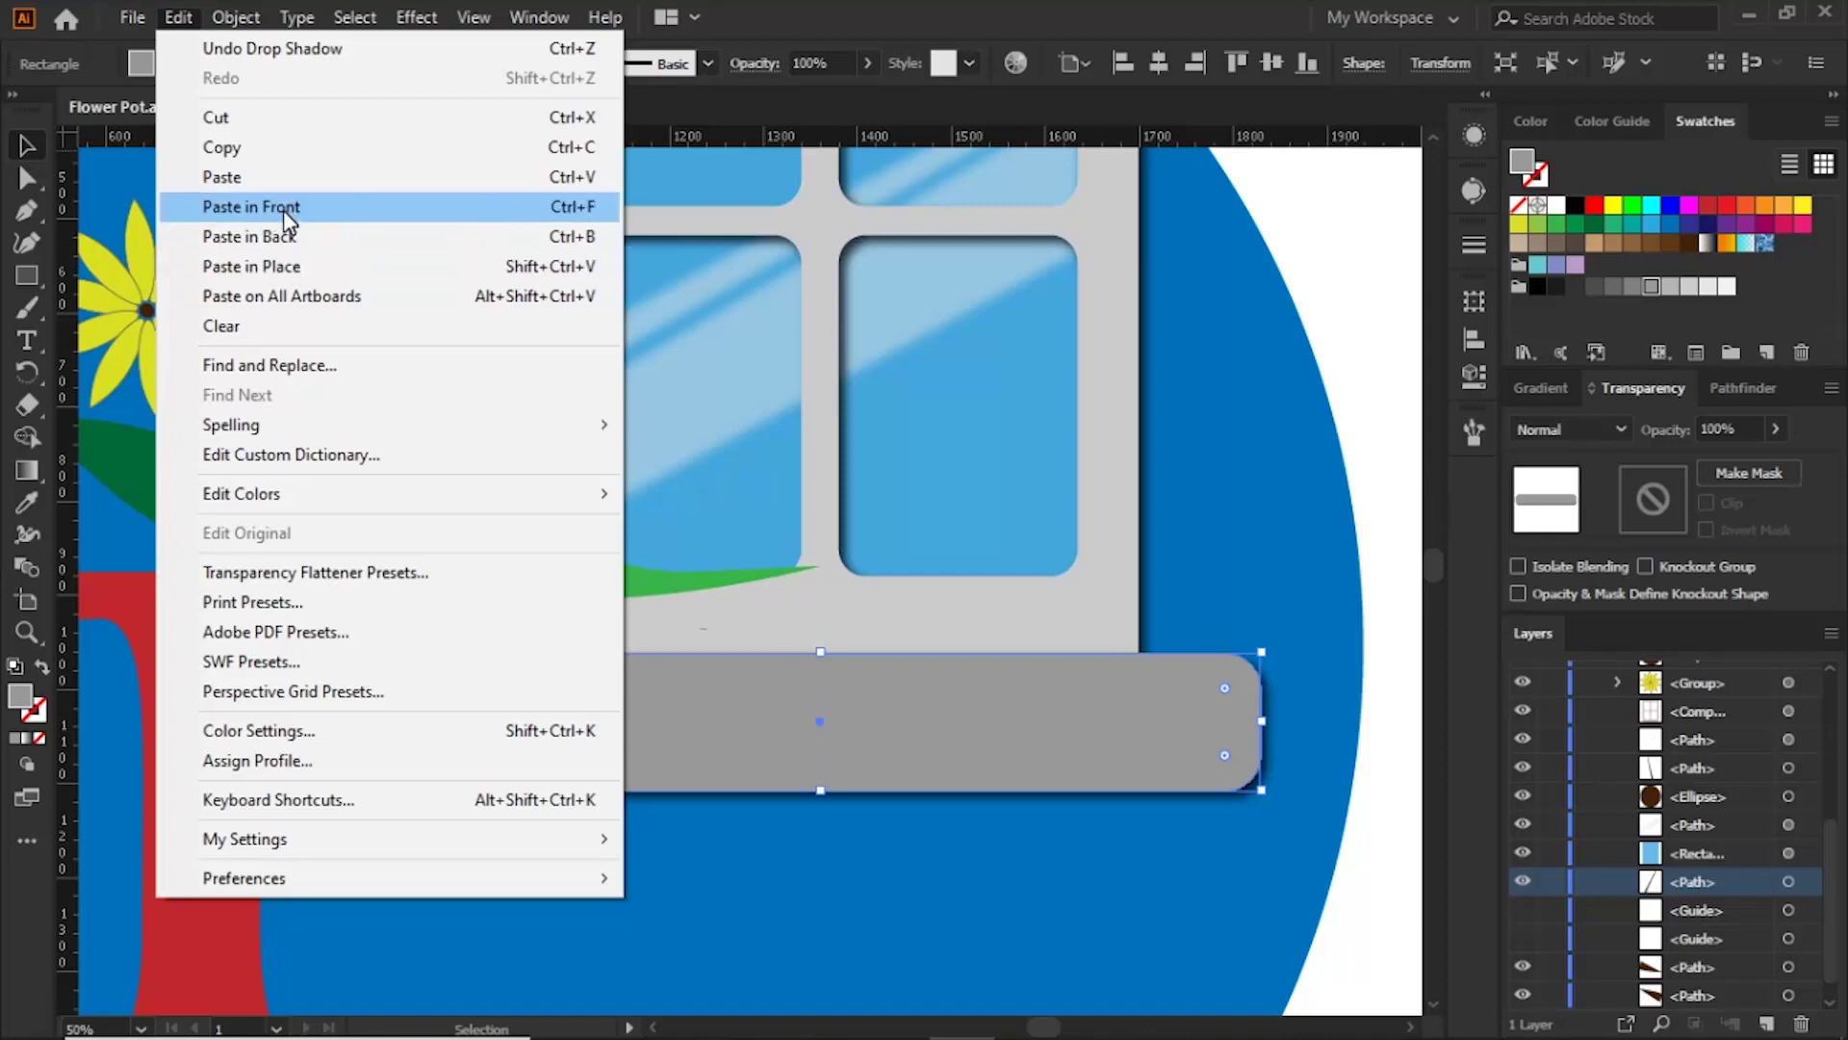
left_click(258, 206)
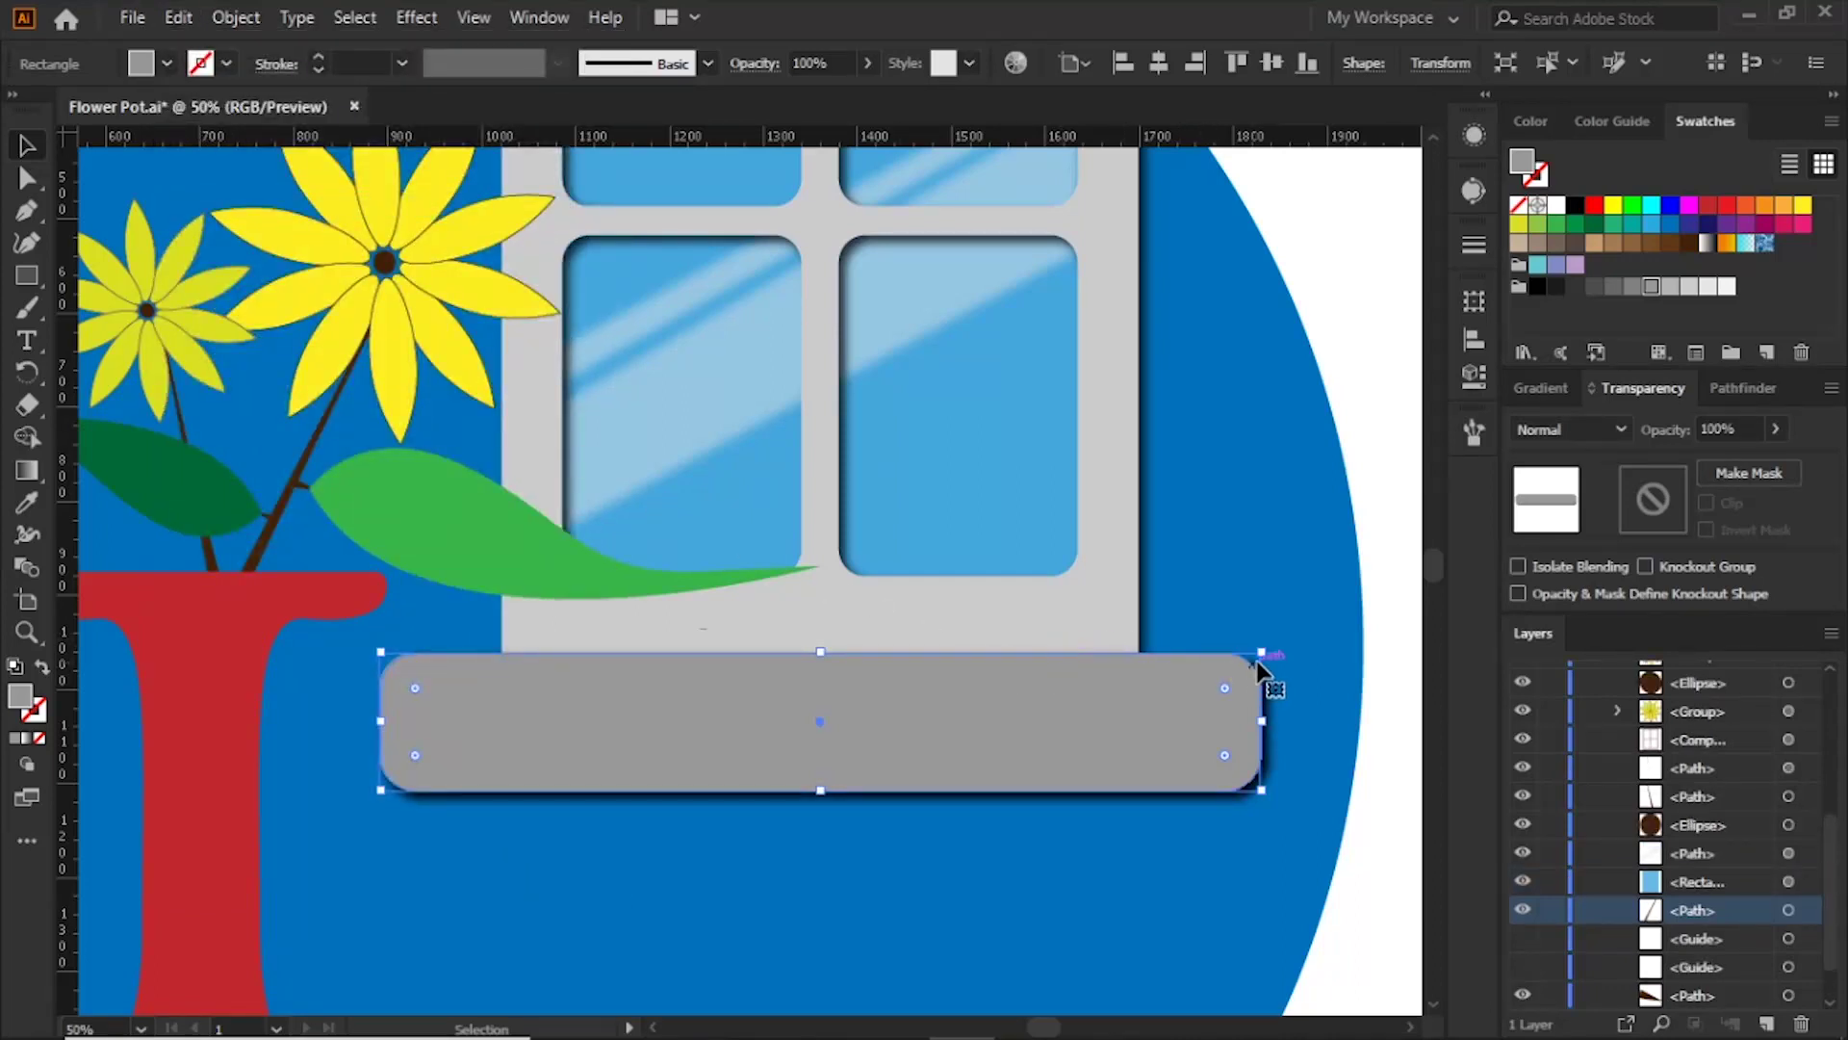
left_click_drag(1262, 665, 1353, 631)
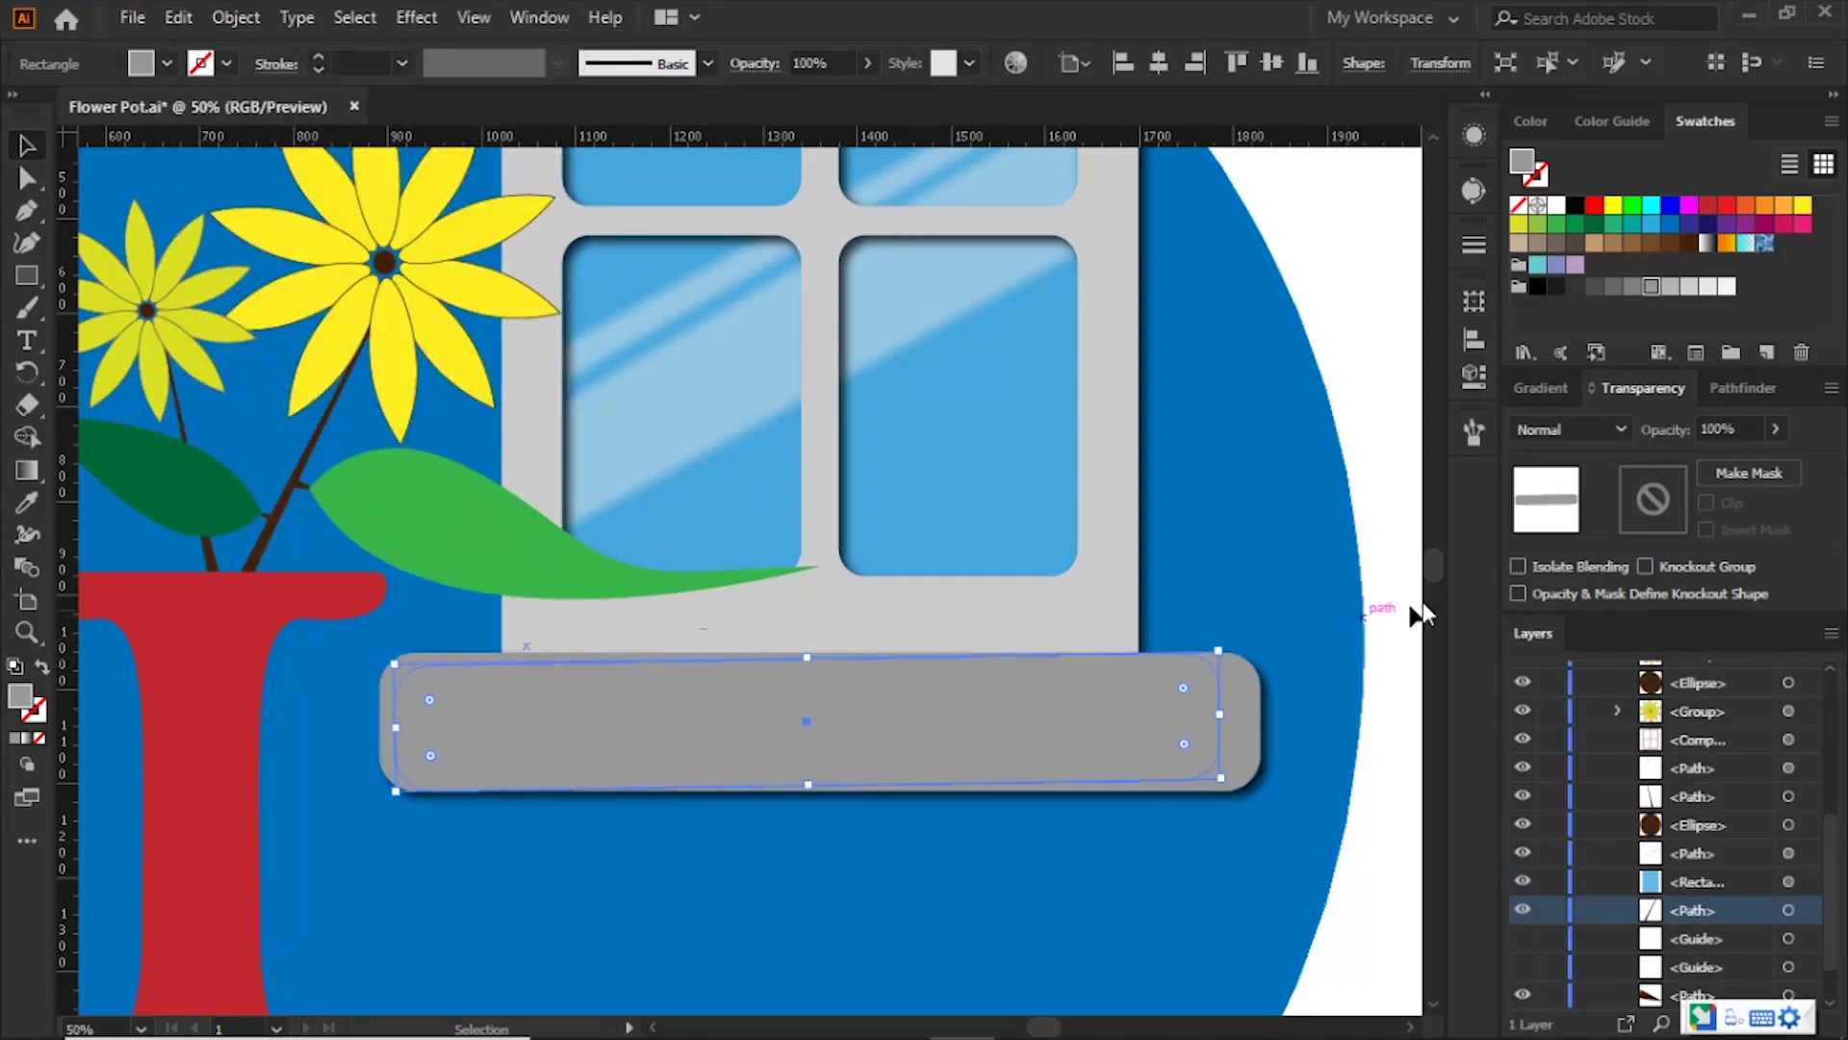
Step: Fill the sill copy with a linear gradient and make both stops white
left_click(1566, 387)
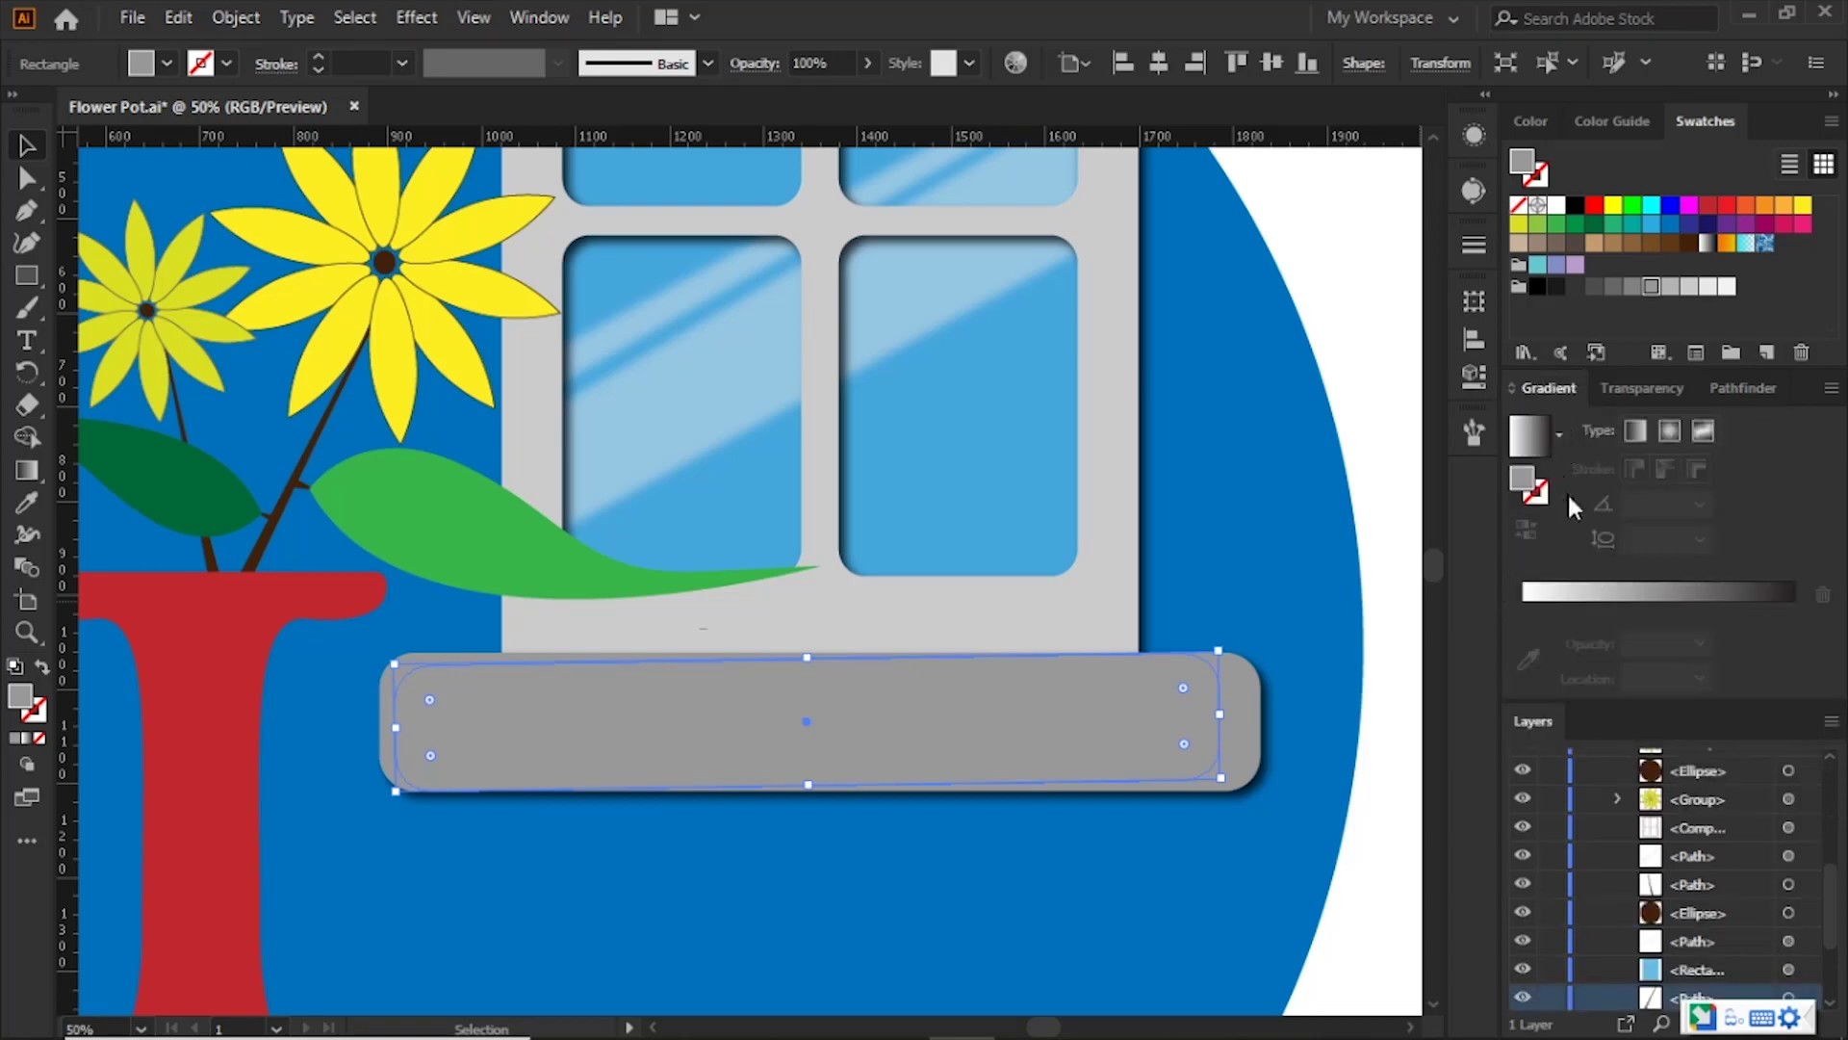
left_click(1617, 592)
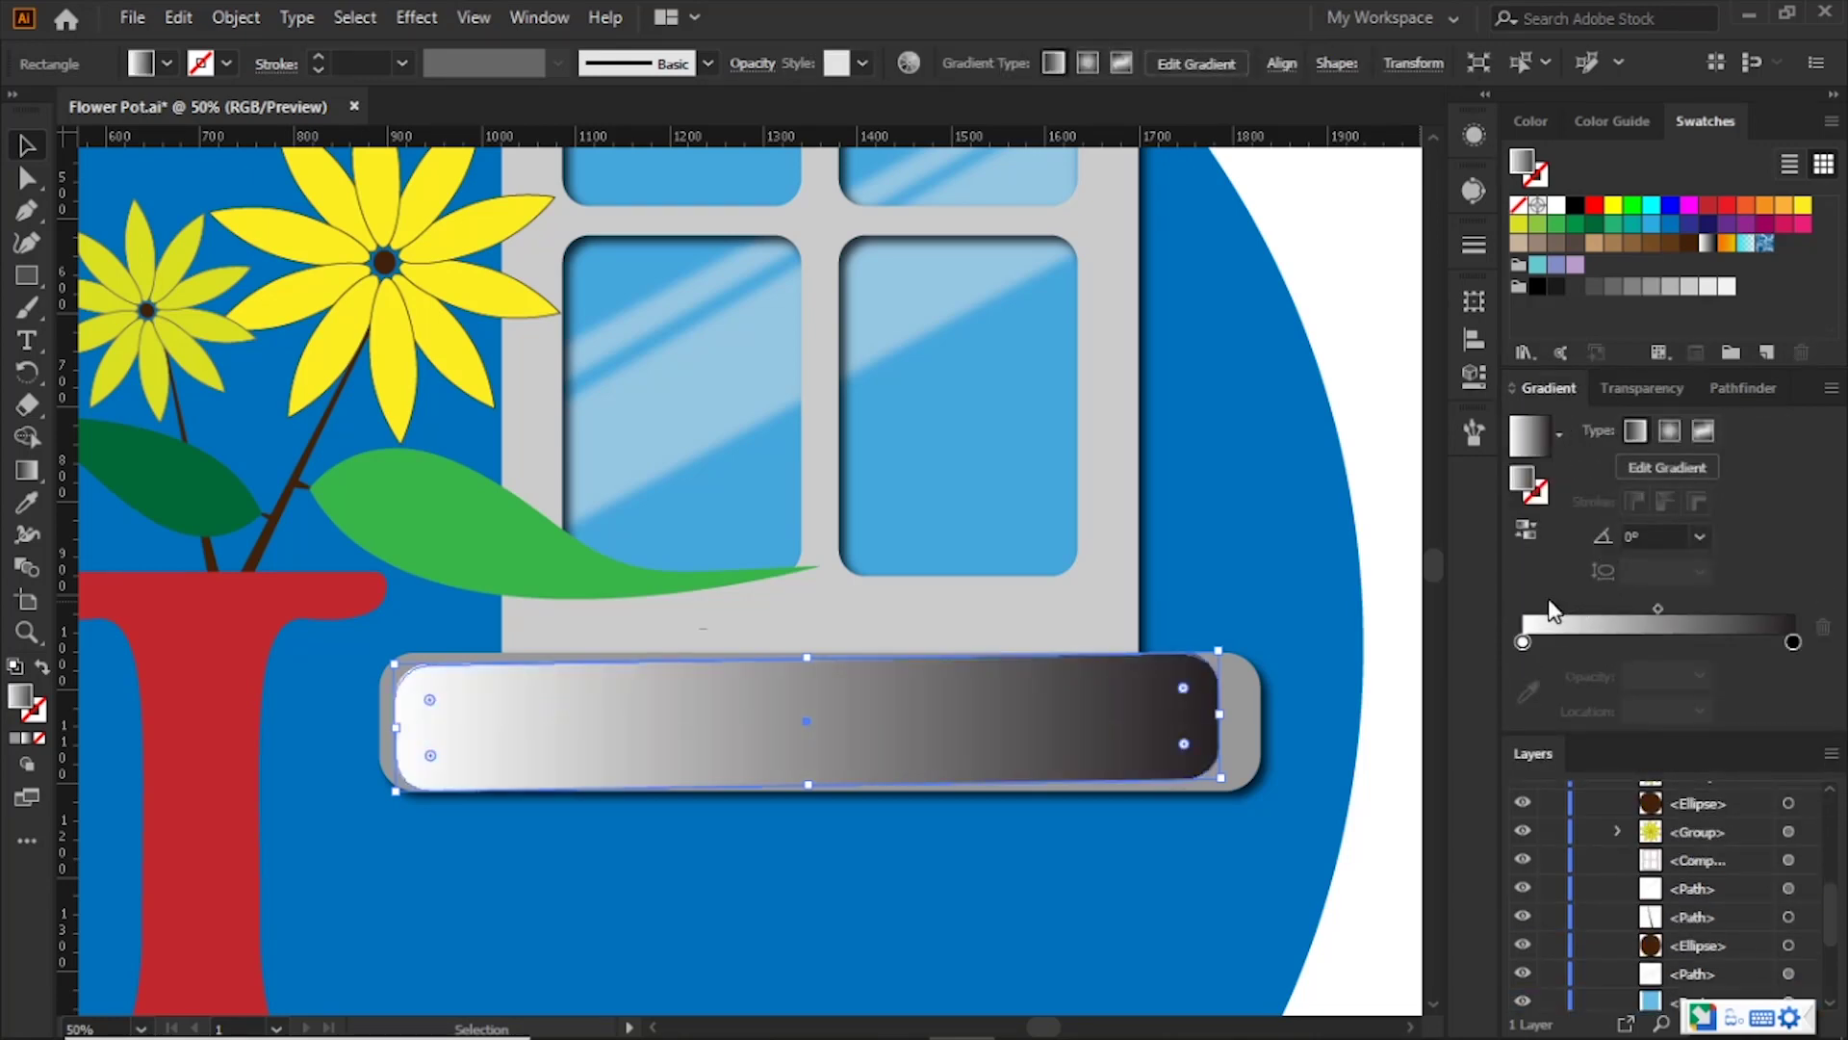
left_click(1792, 642)
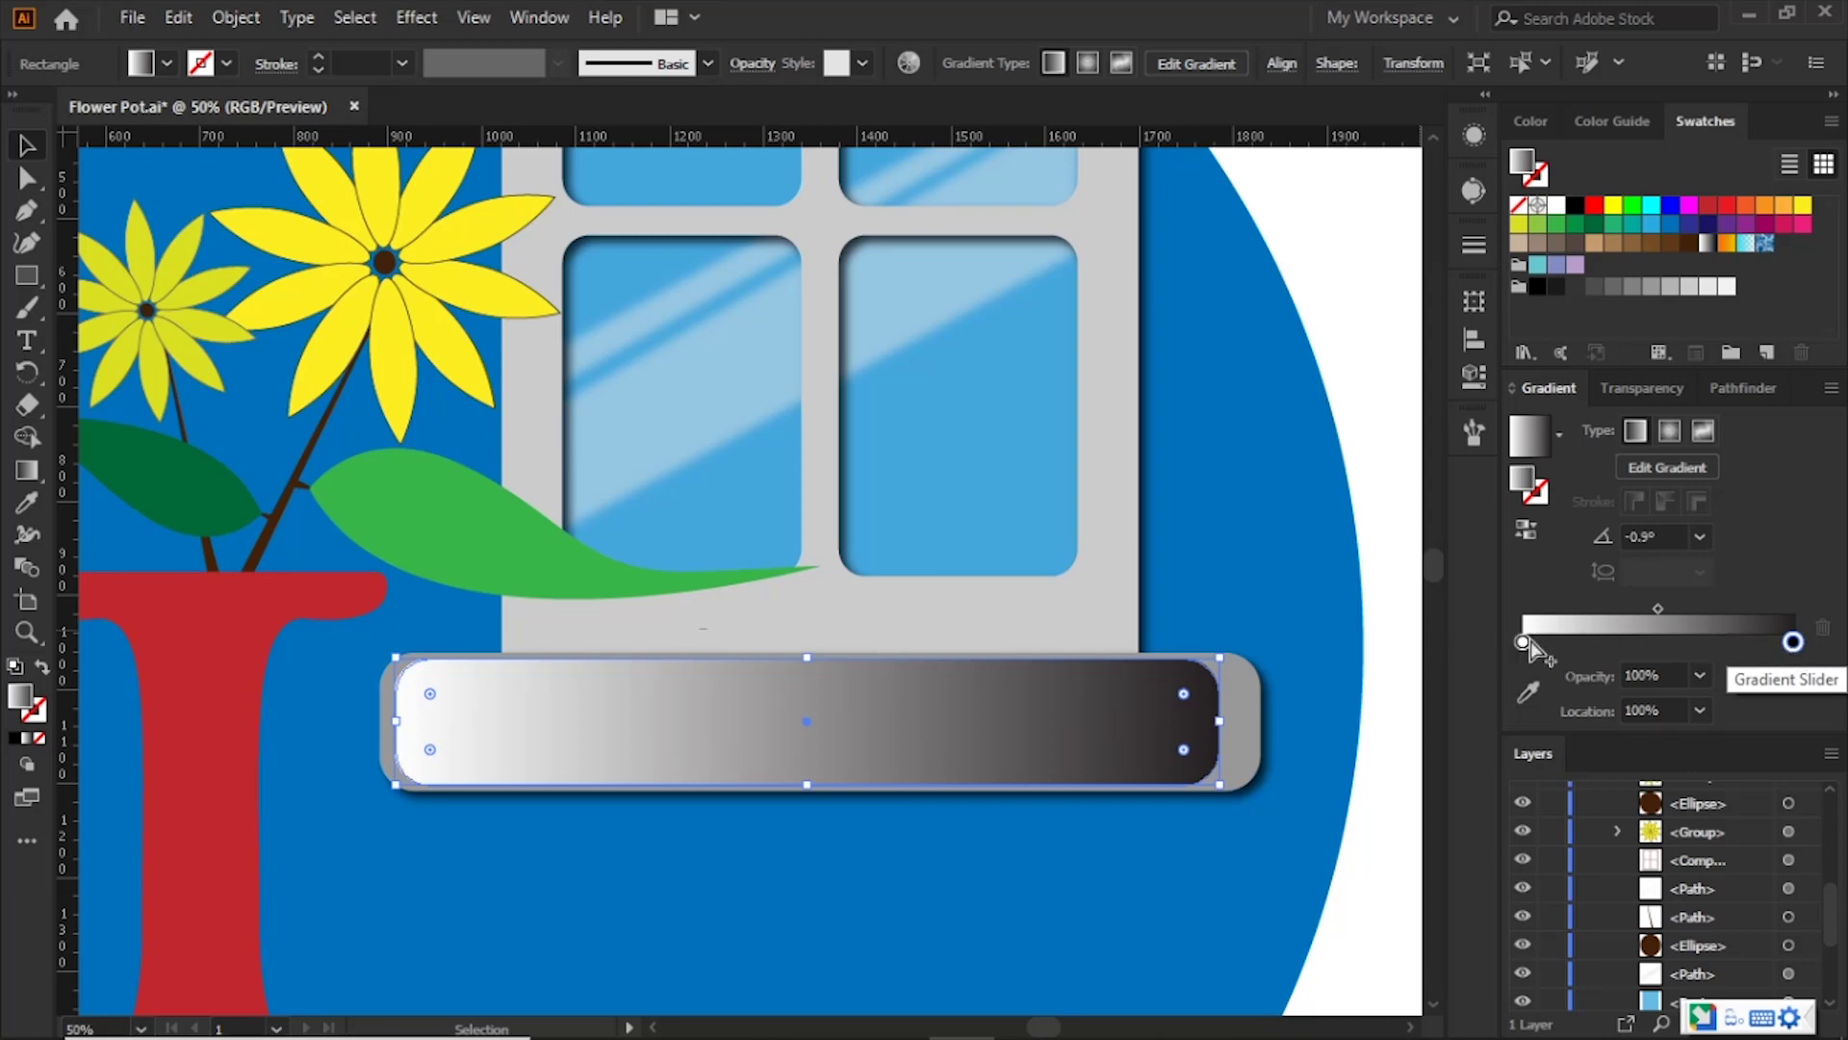
left_click_drag(1524, 642, 1704, 642)
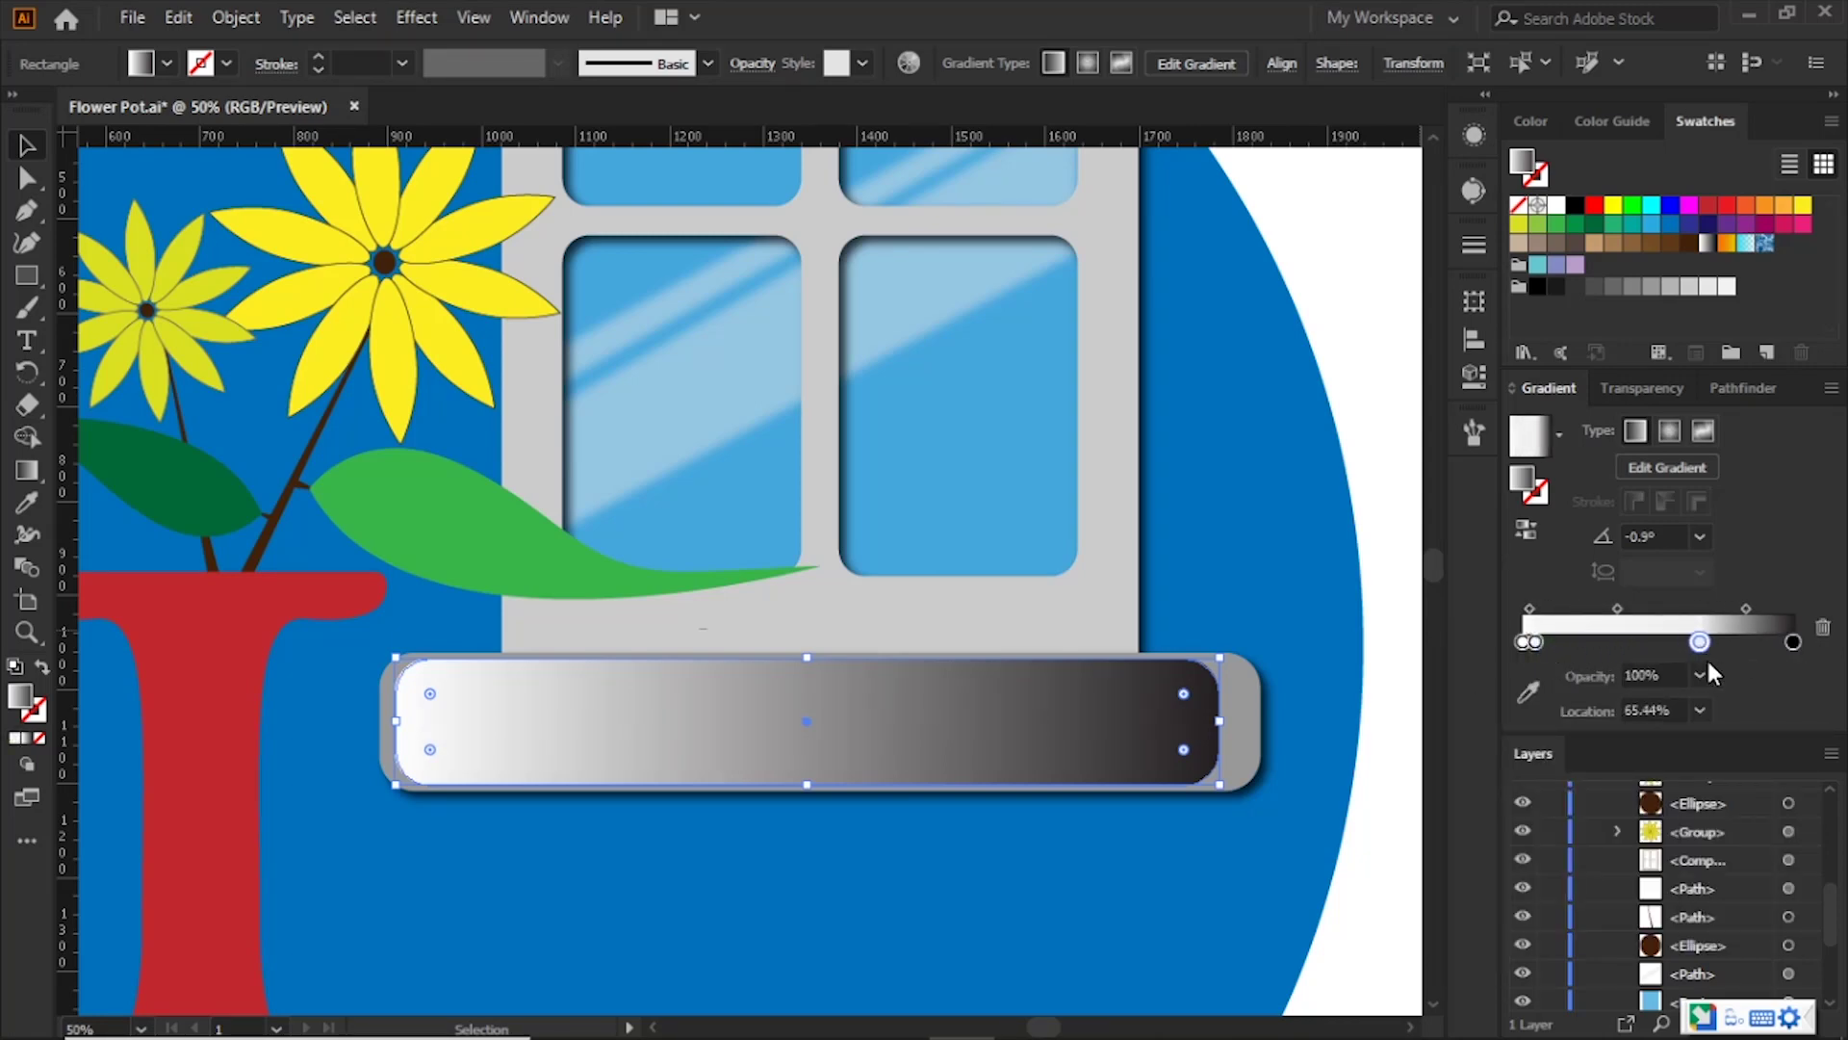
left_click(1537, 642)
left_click(1822, 627)
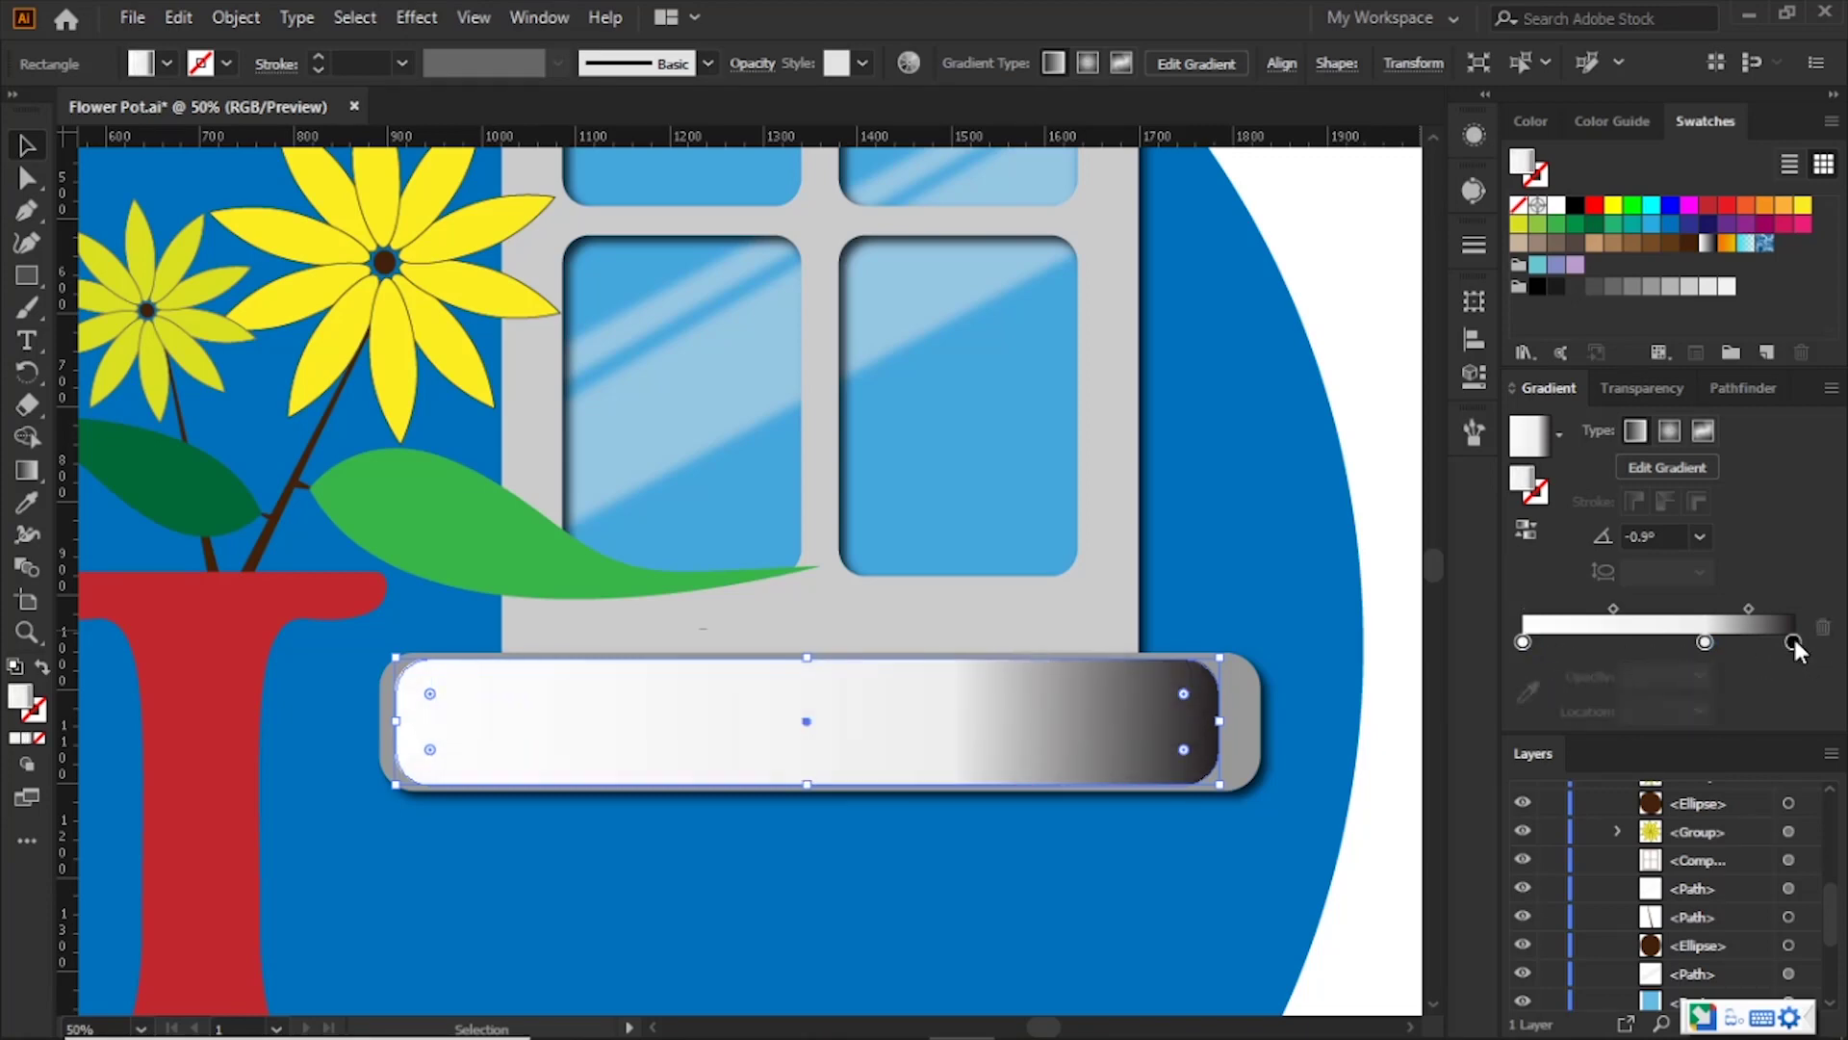
left_click(1792, 642)
left_click_drag(1704, 641, 1793, 641)
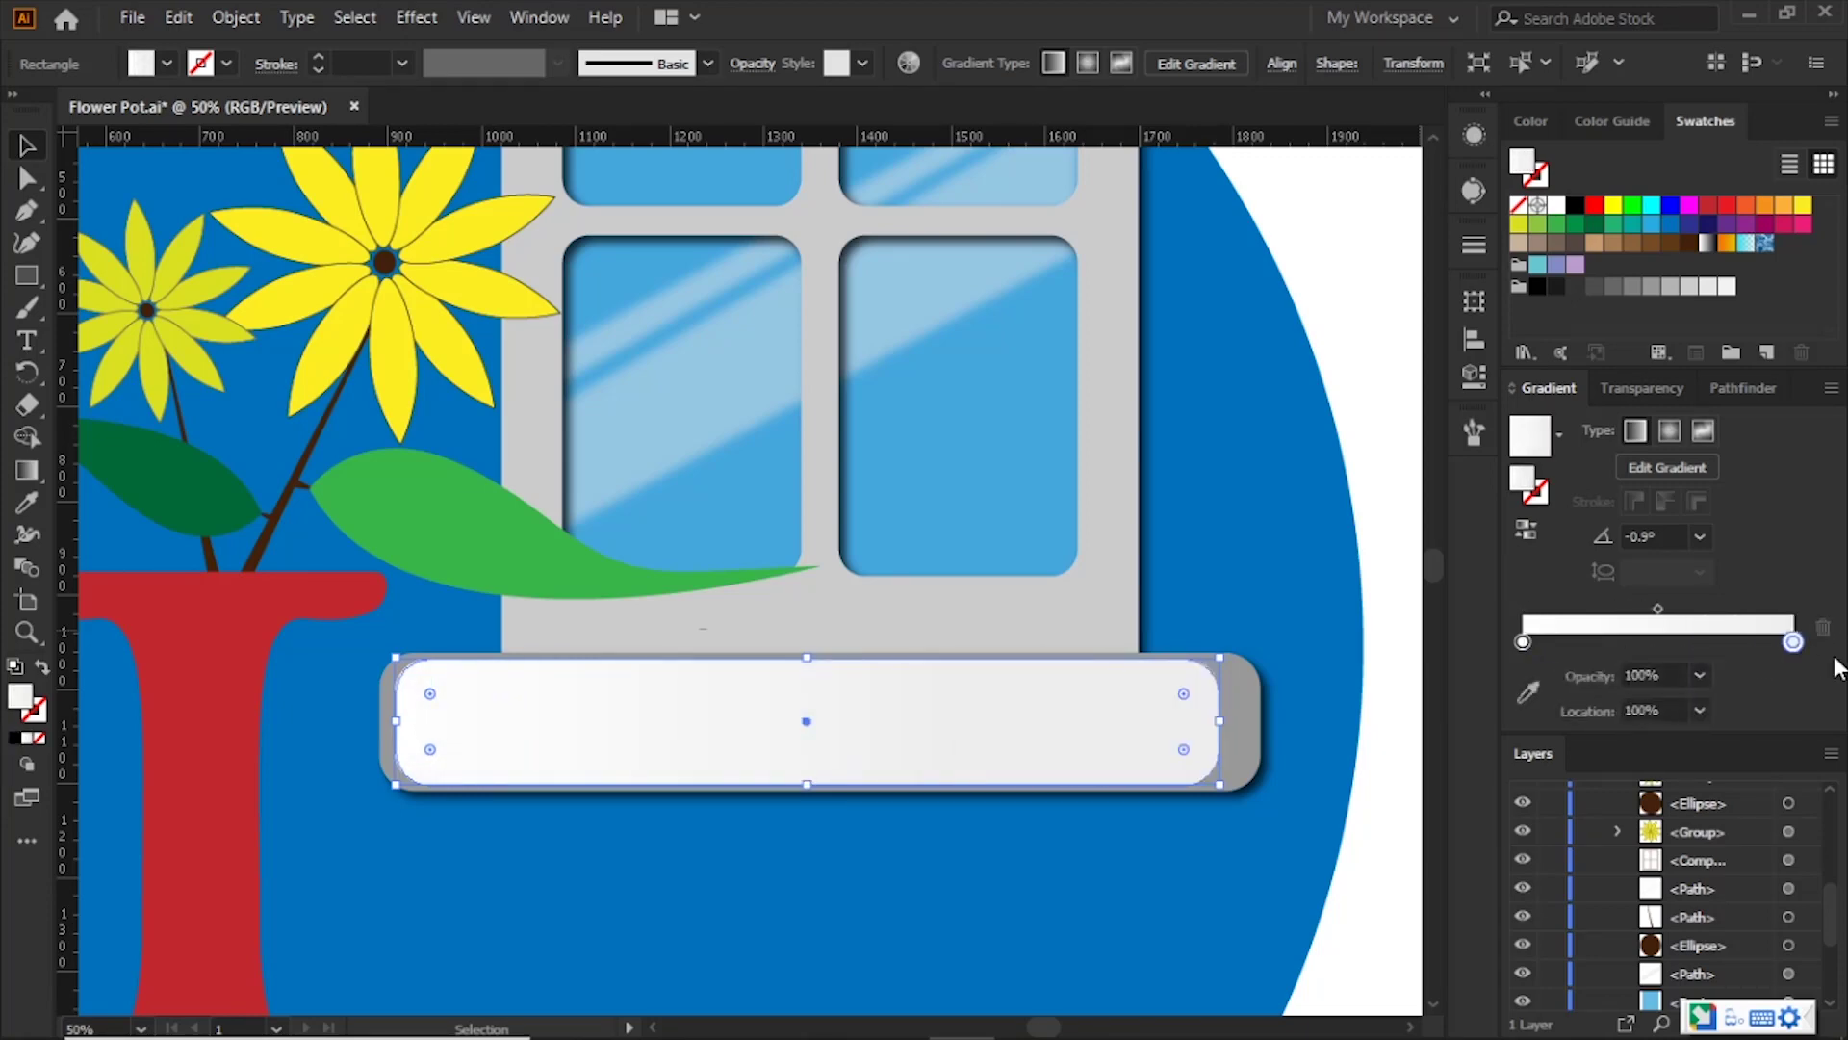
Step: Set the right gradient stop's opacity to 0% and check the fade
left_click(1702, 676)
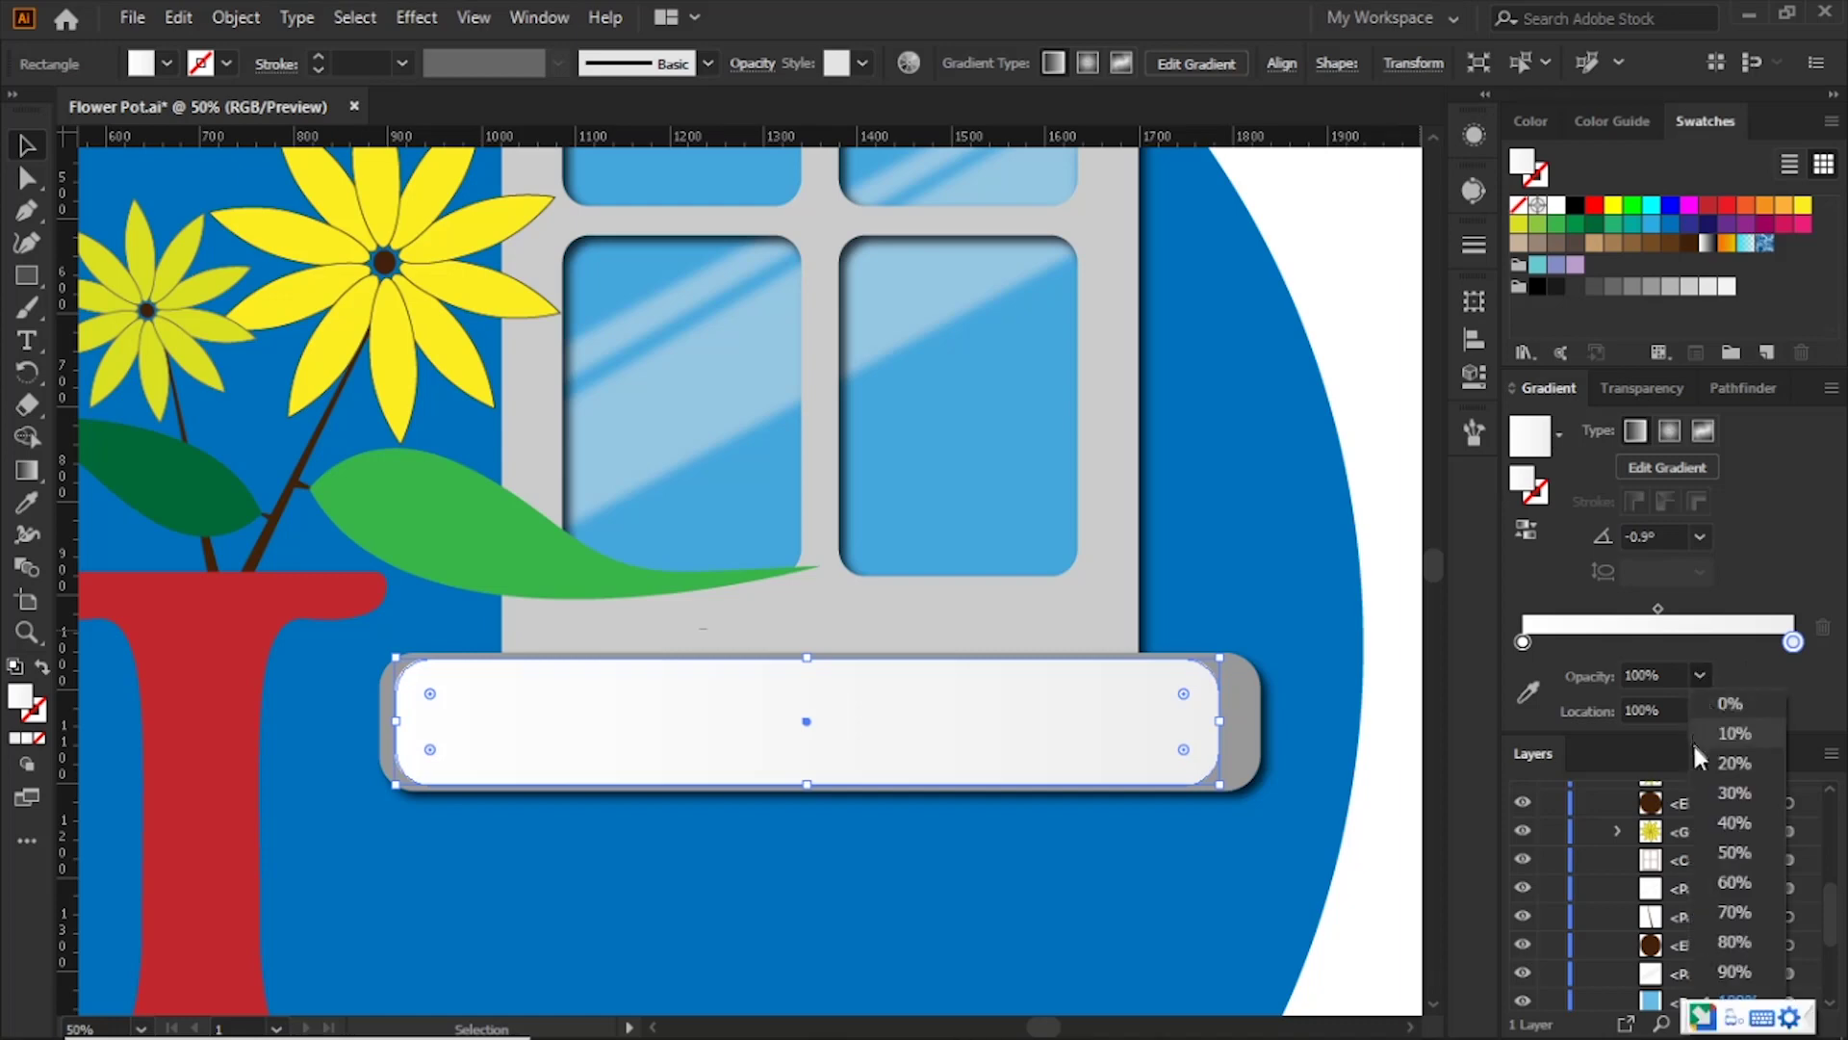
left_click(1733, 705)
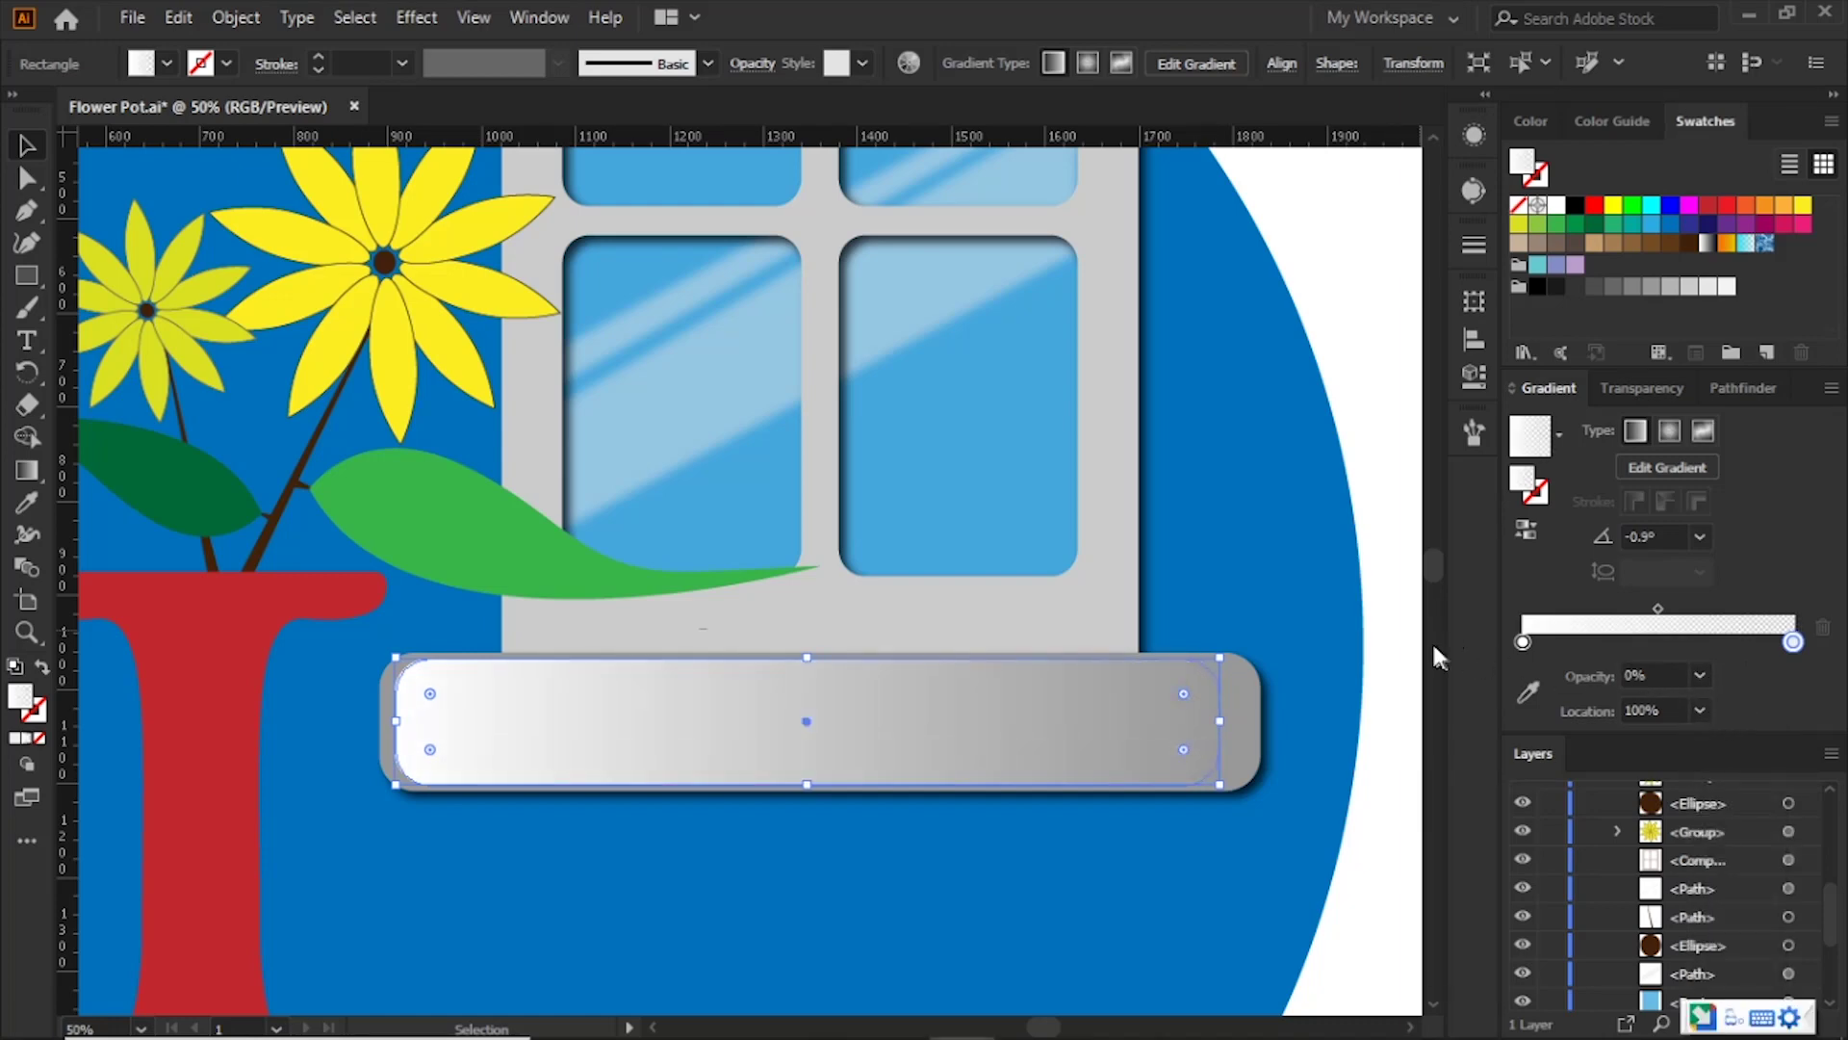
left_click(1382, 635)
key("ctrl+minus")
key("ctrl+minus")
left_click(954, 651)
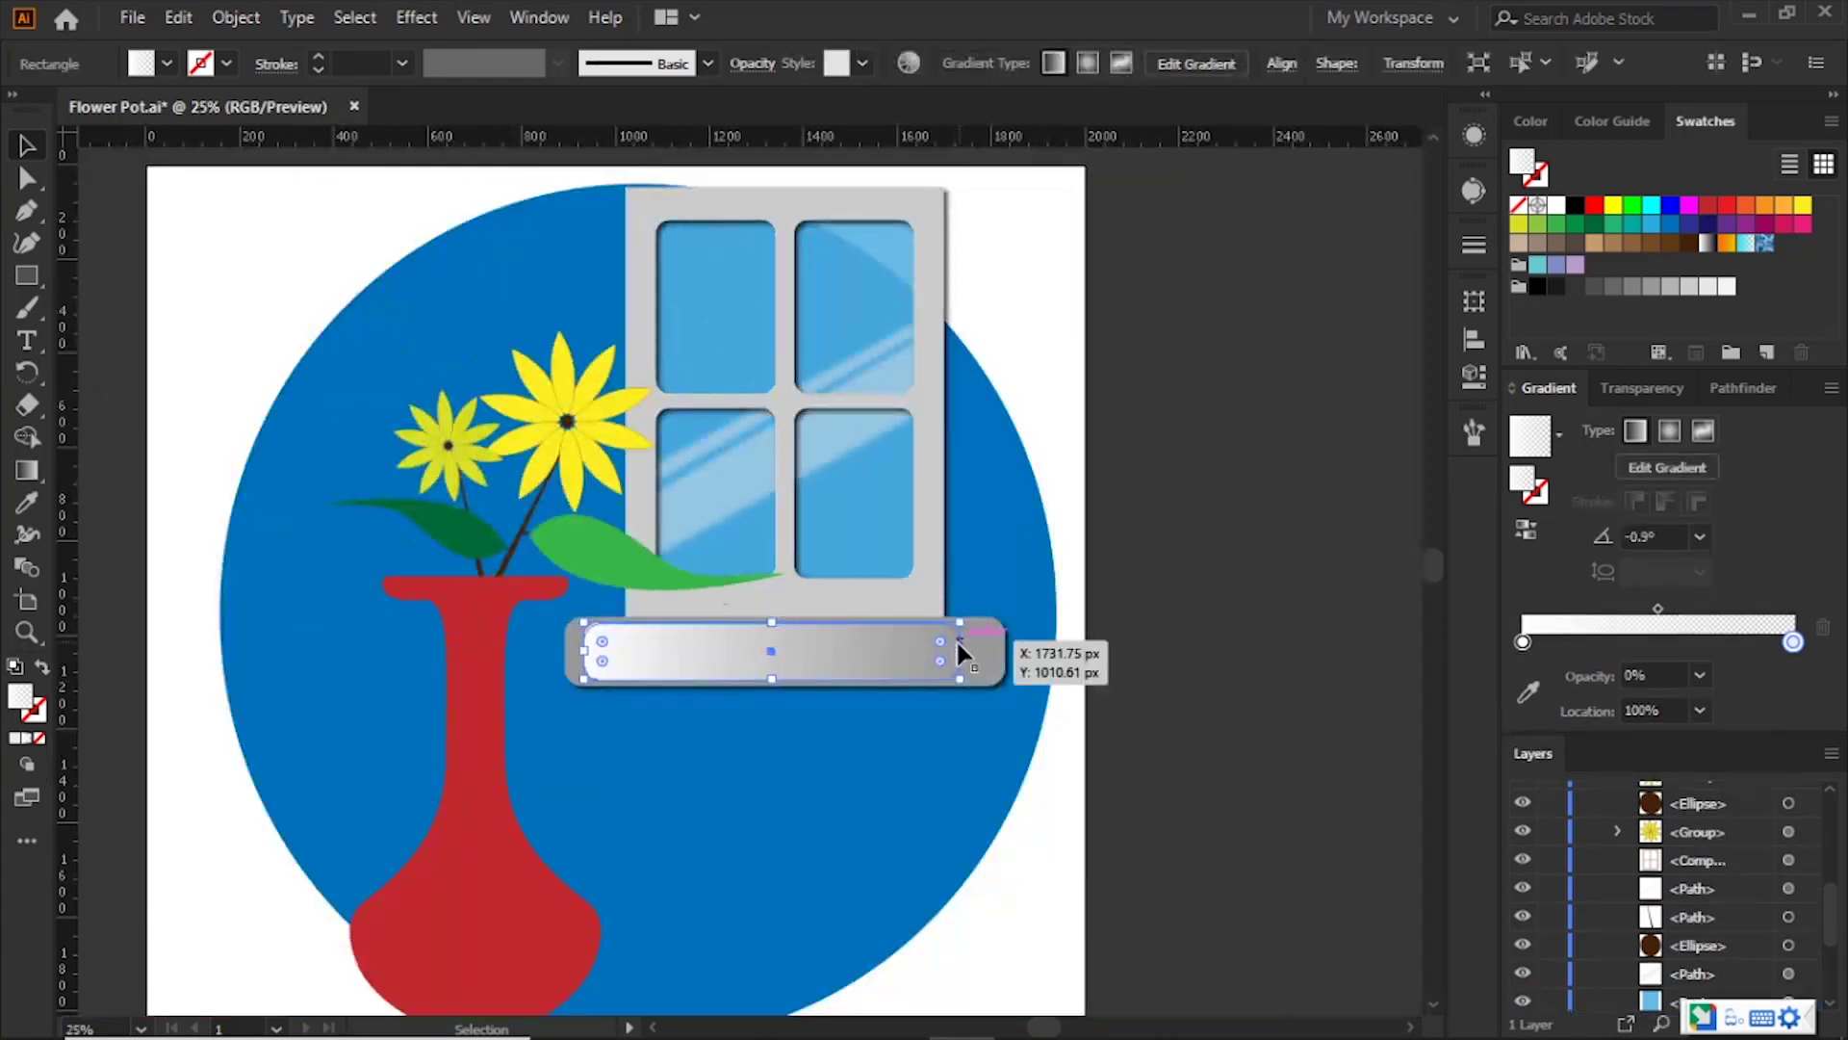
Step: Set the sill's white highlight to Overlay blending at 52% opacity
left_click(1643, 387)
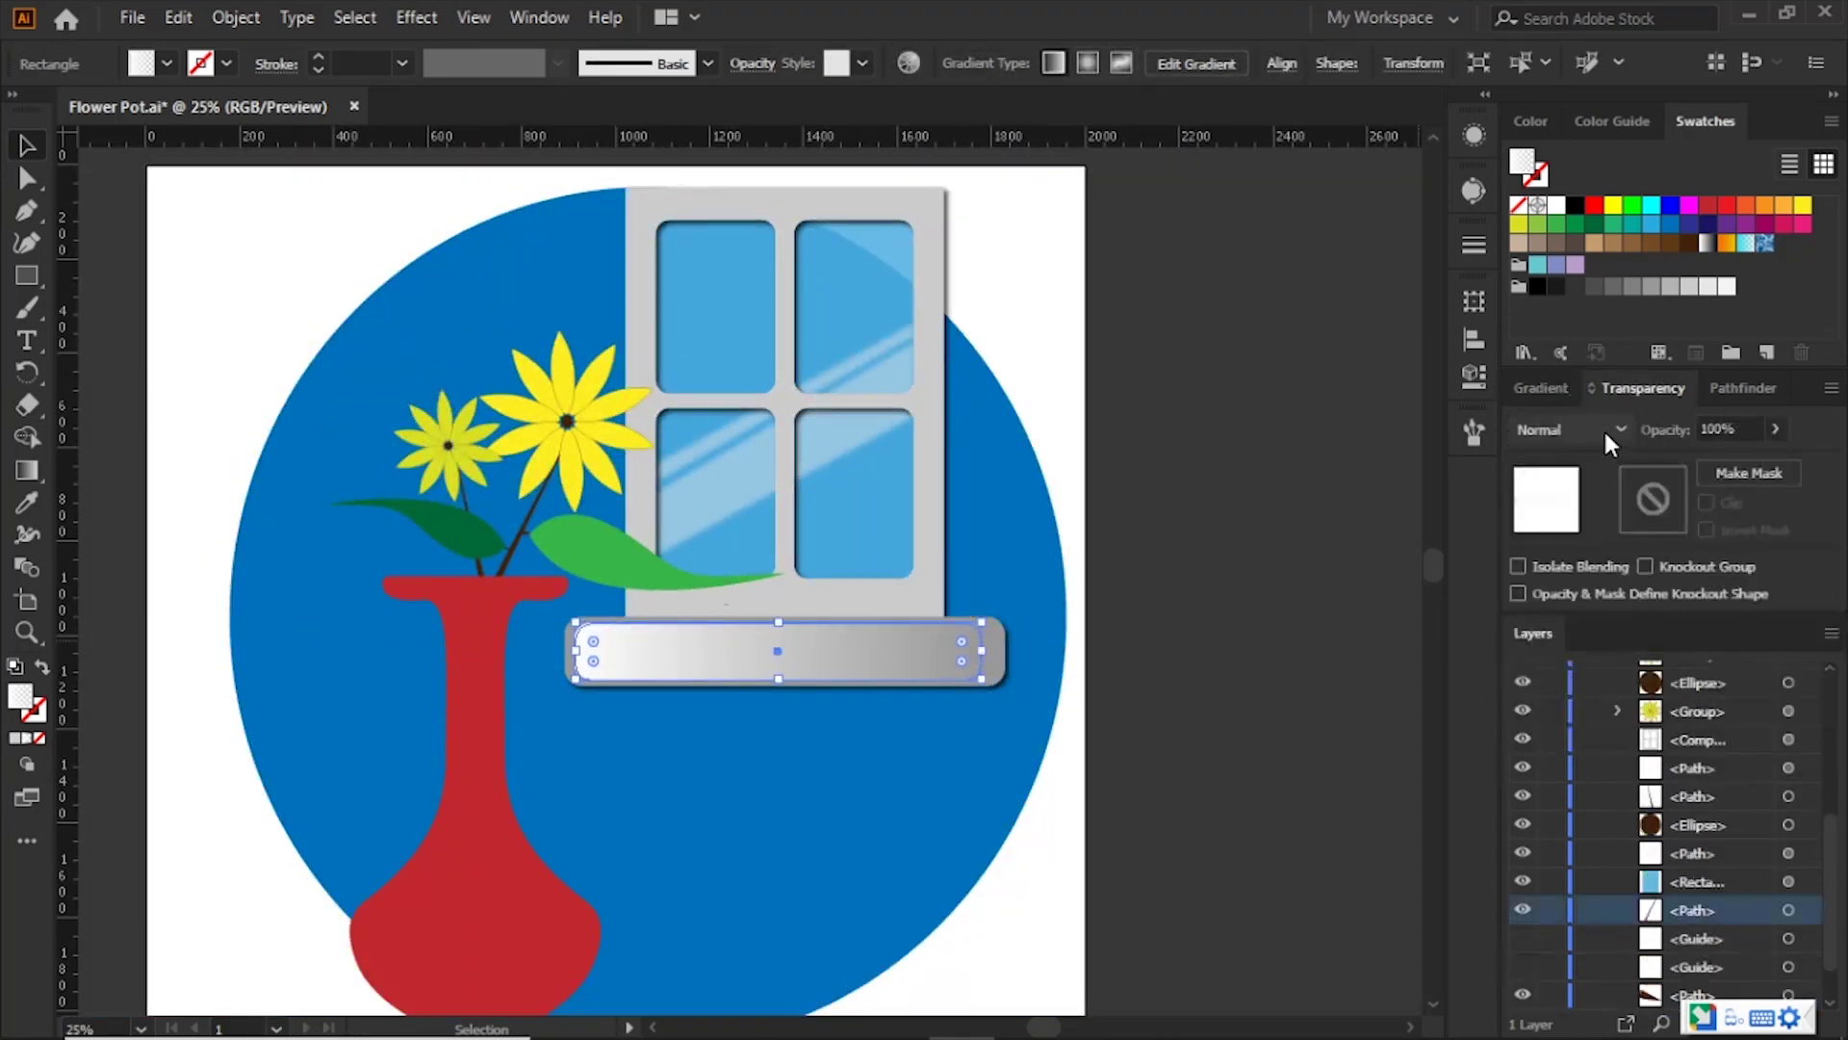
left_click(1607, 438)
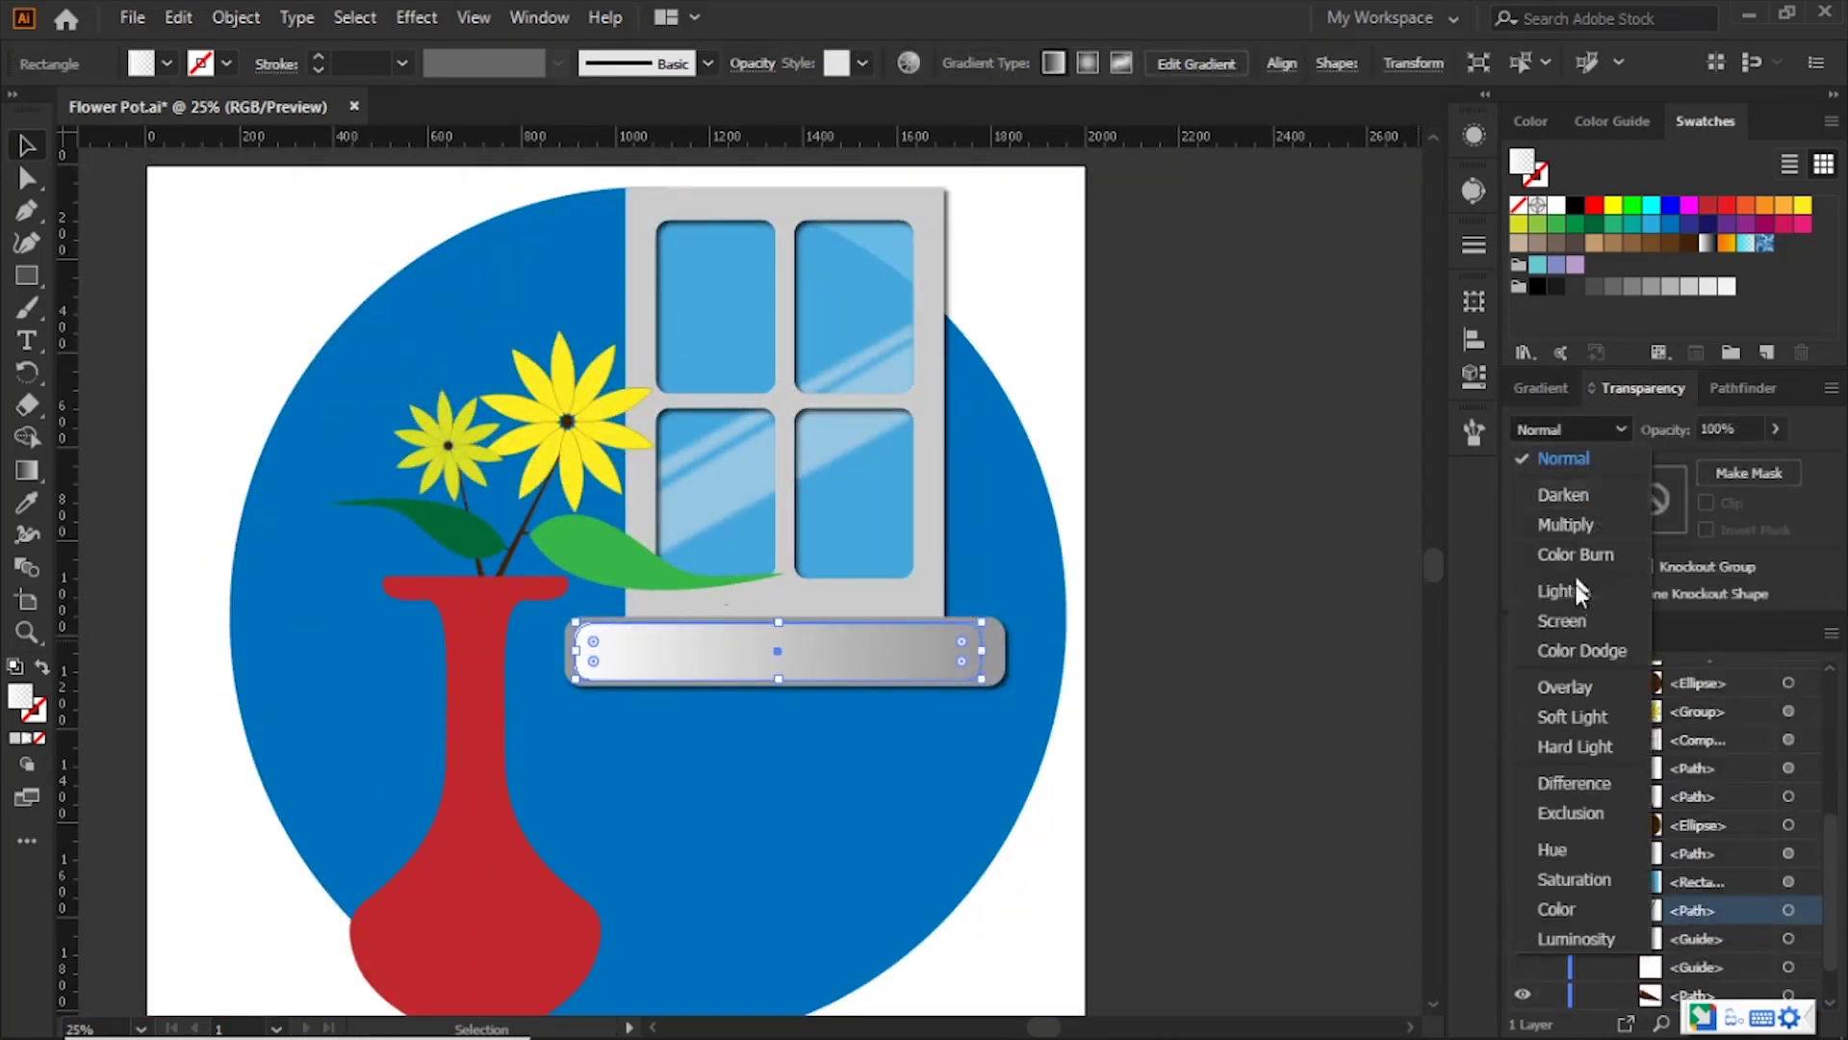
left_click(1563, 686)
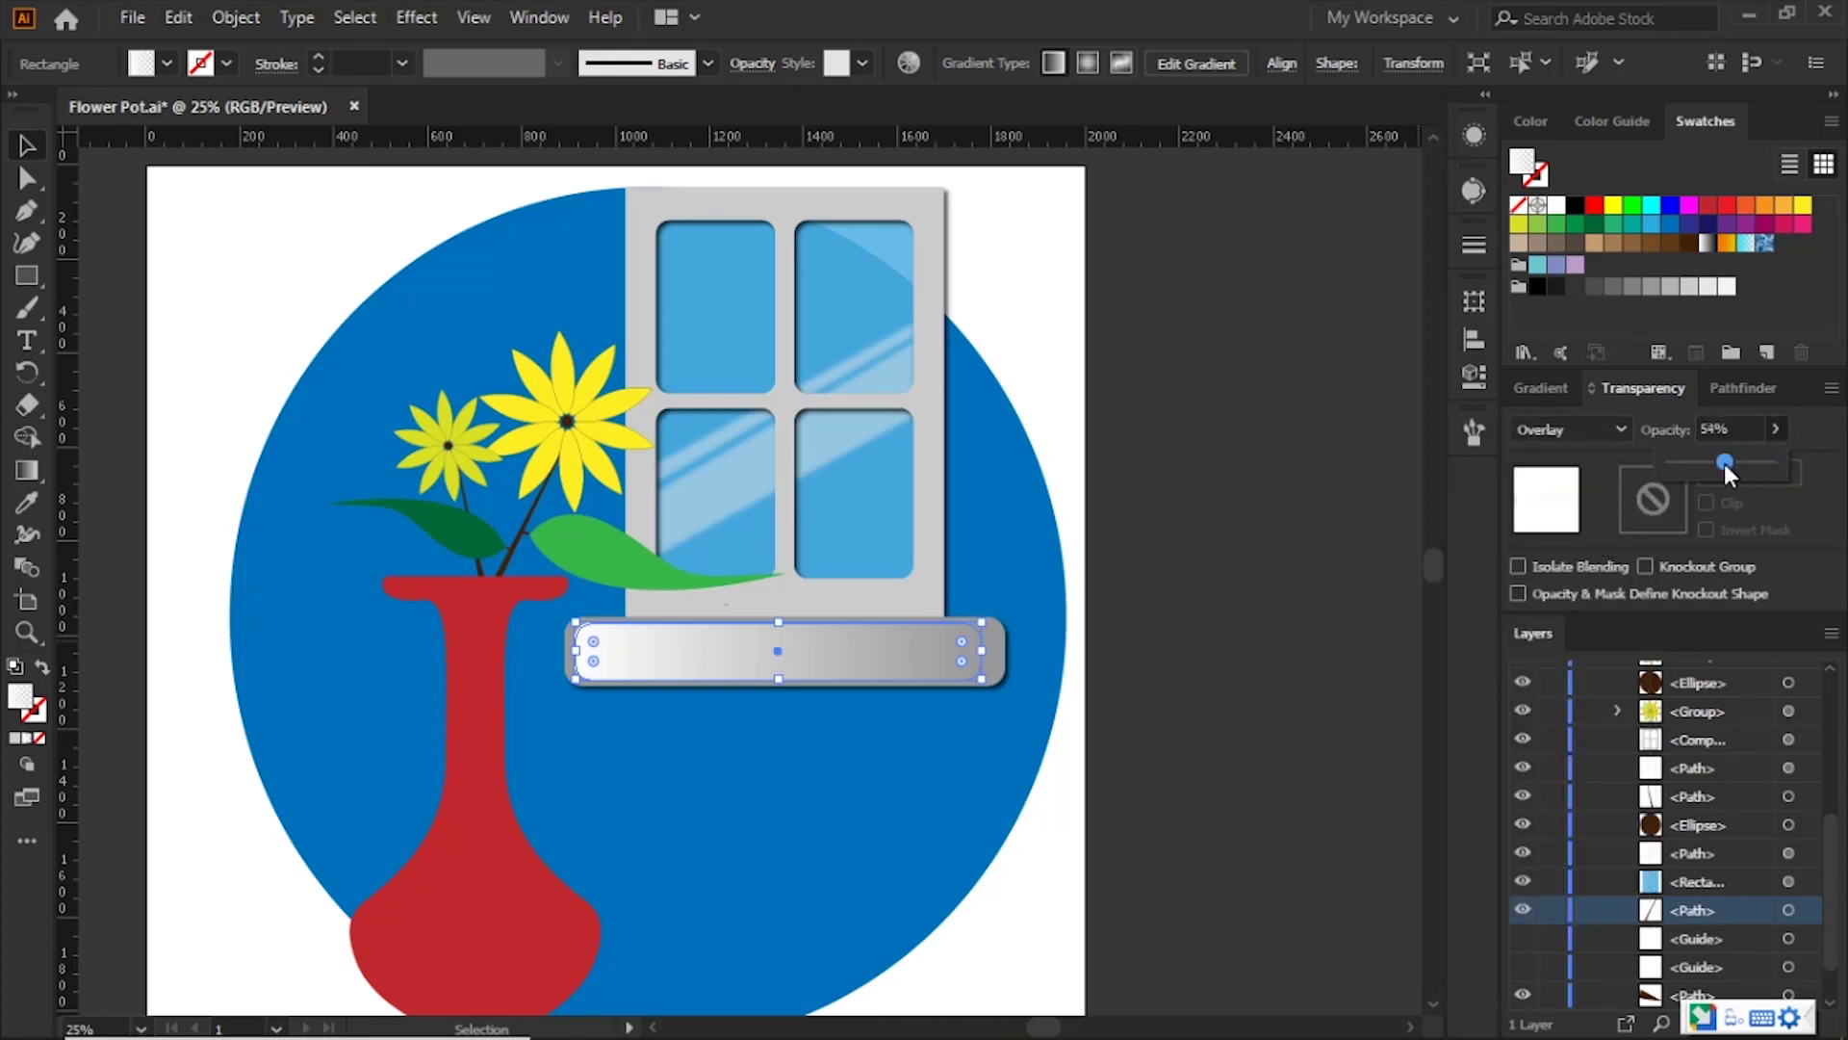
left_click_drag(1723, 467, 1719, 472)
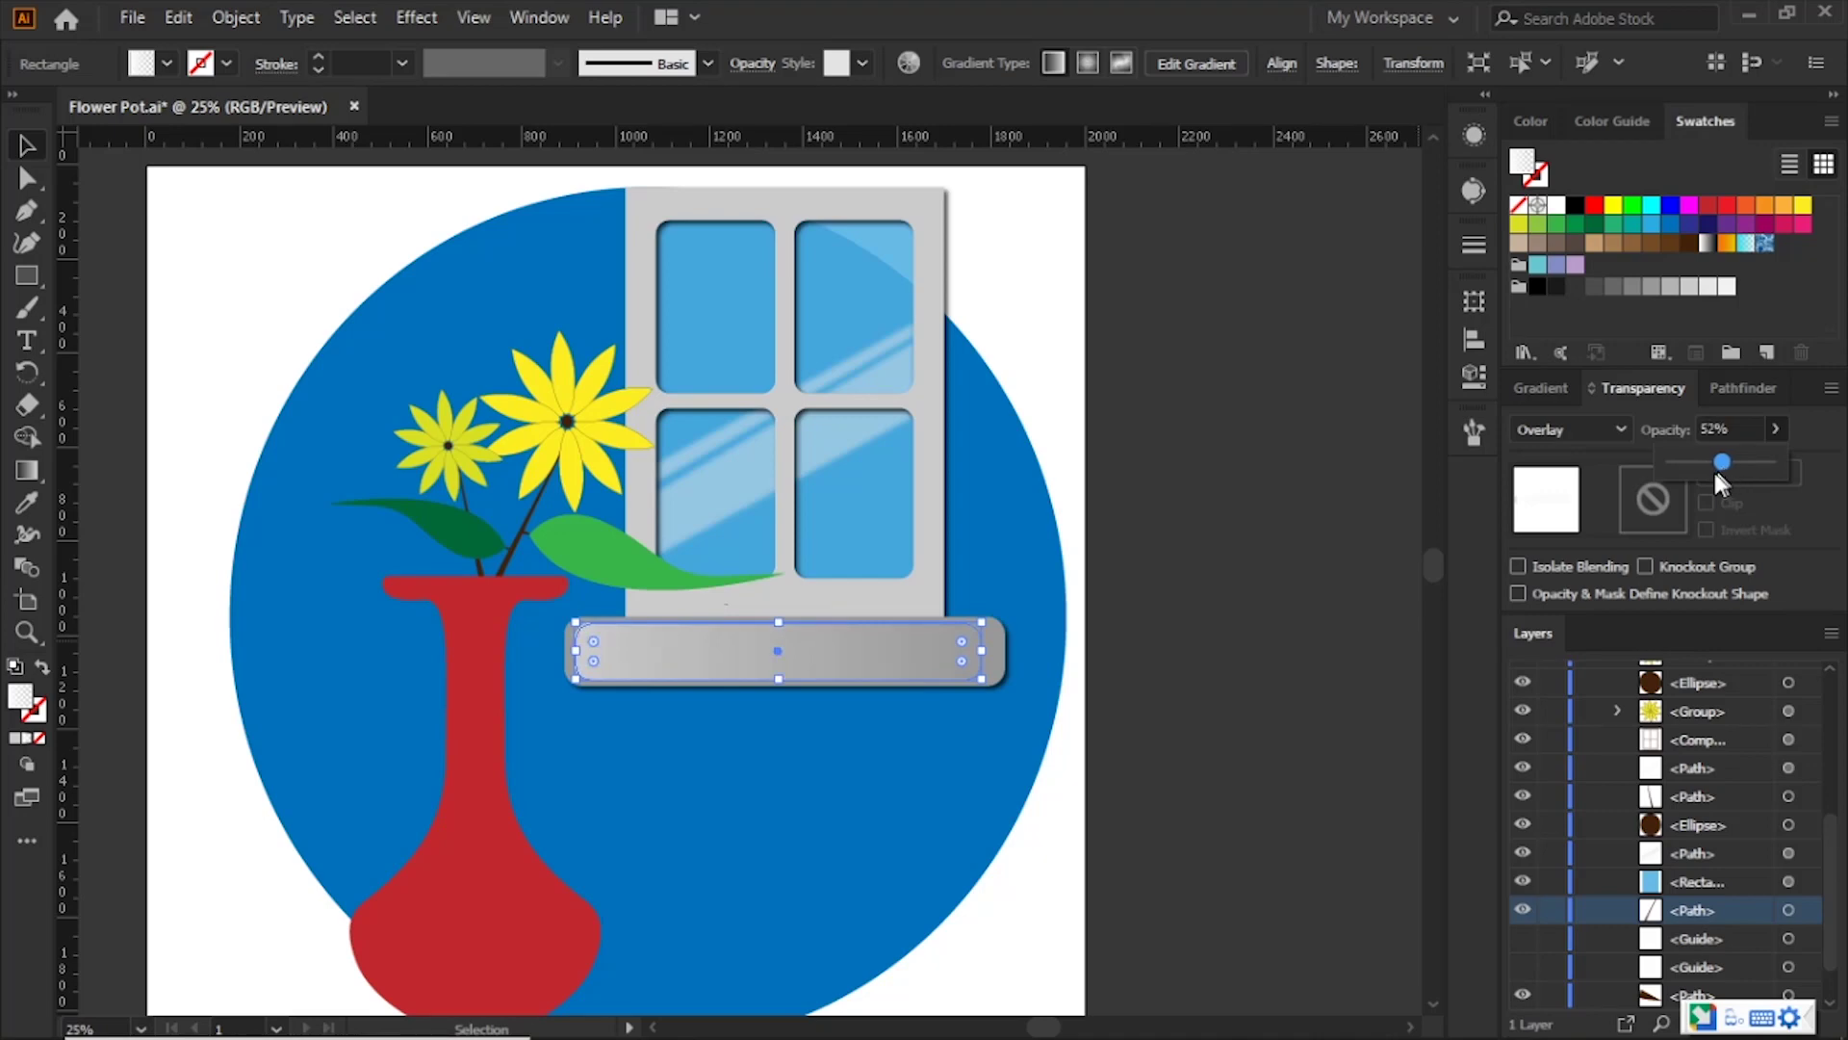
left_click(1105, 492)
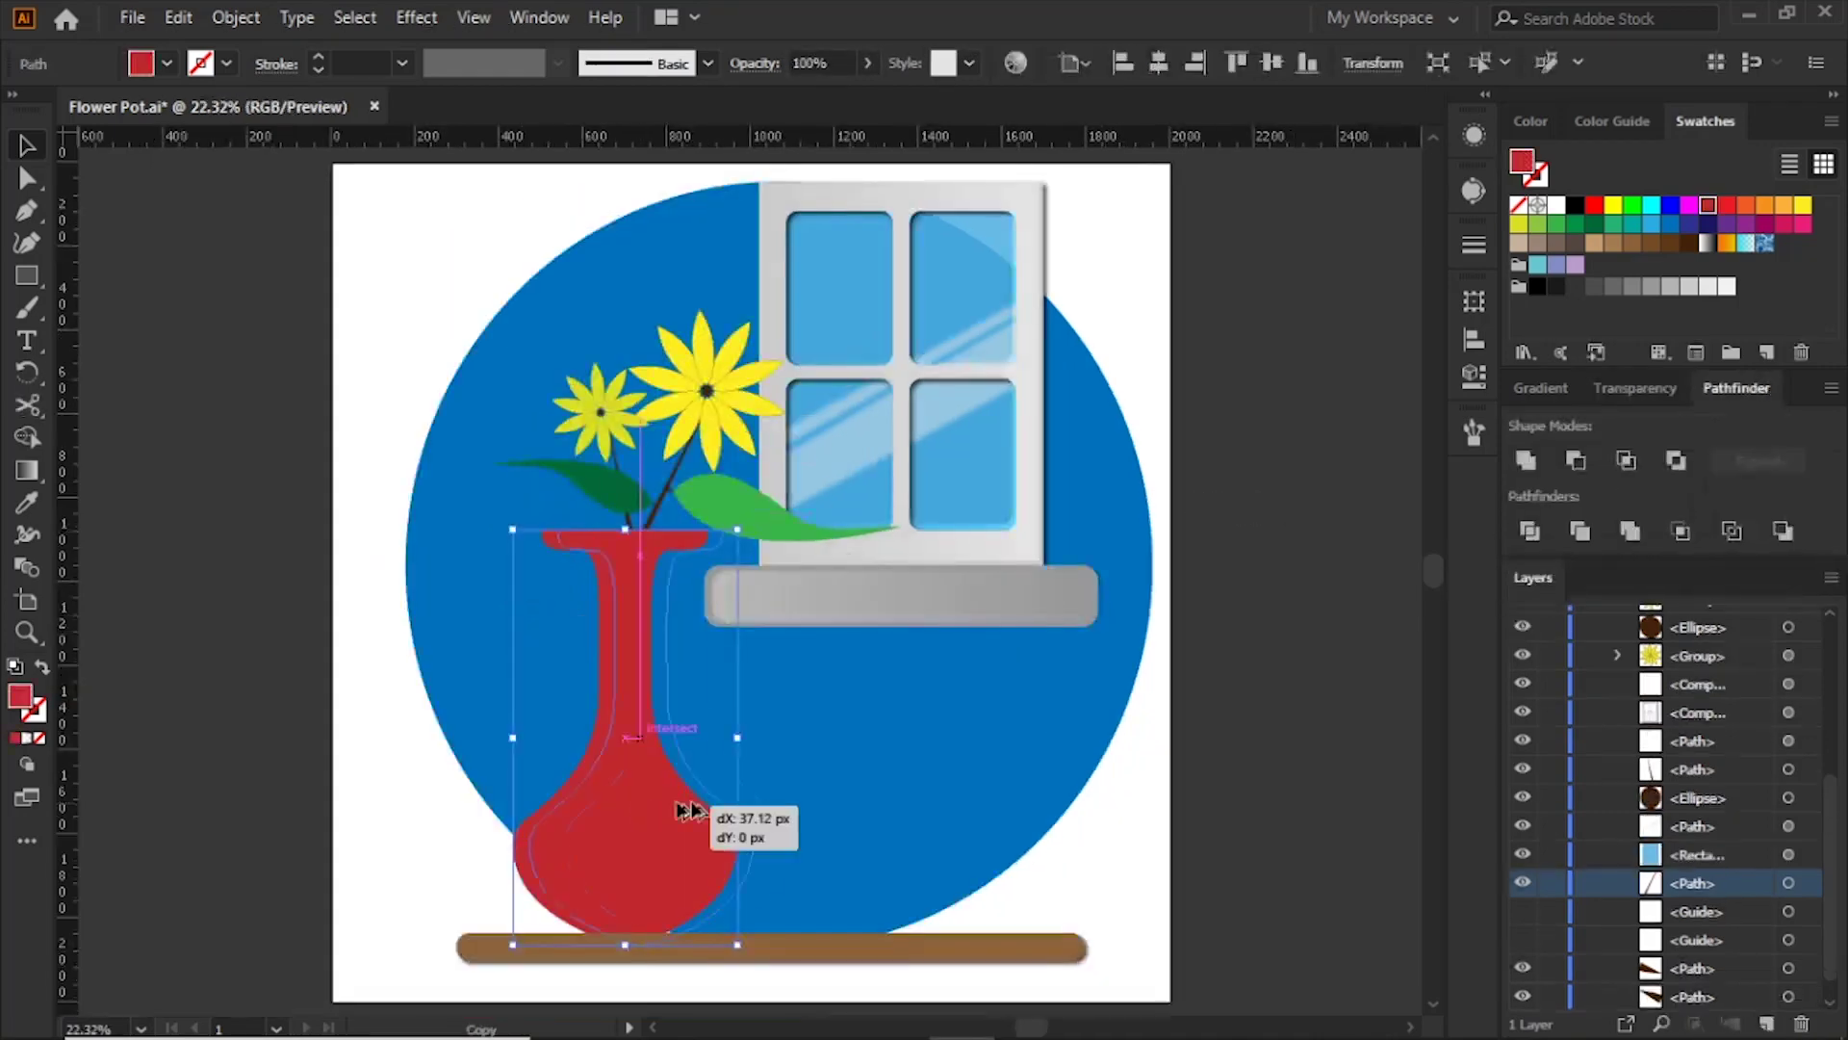
Step: Duplicate the red vase to its right
left_click_drag(680, 809, 984, 785)
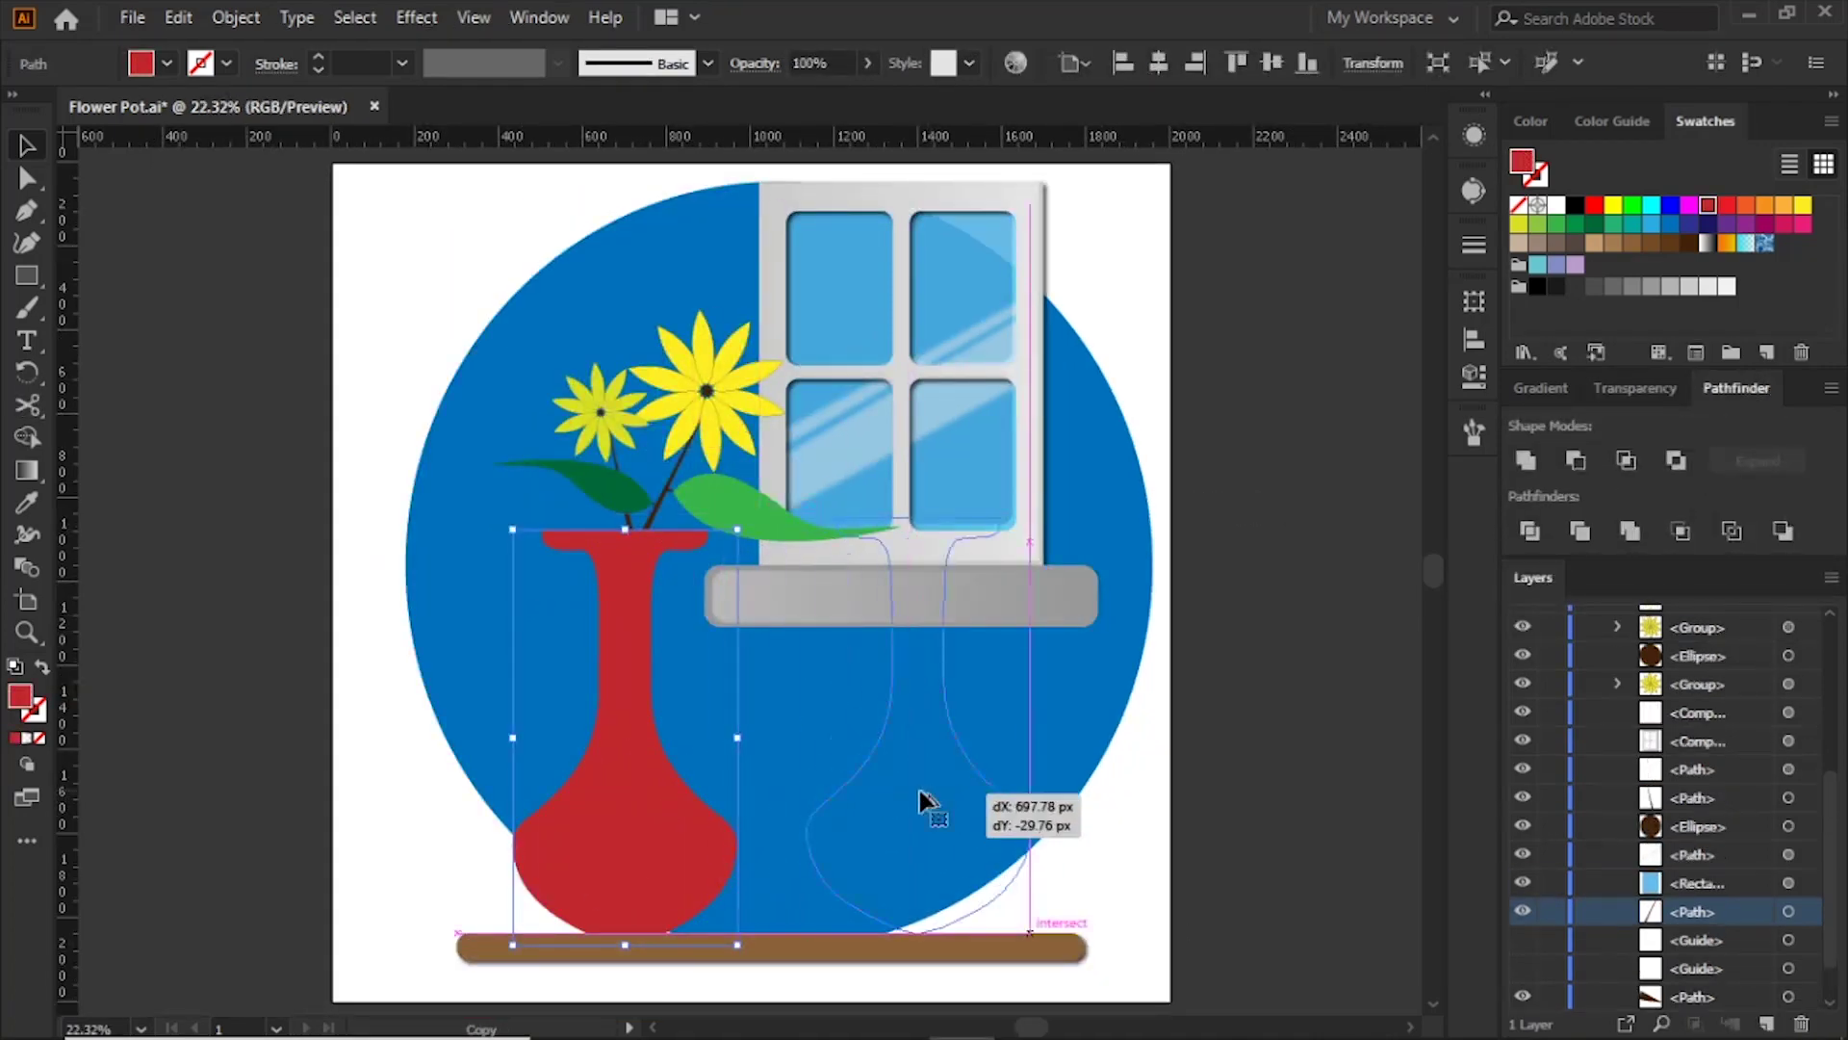
key("ctrl+plus")
key("ctrl+plus")
key("ctrl+shift+a")
Step: Draw a closed curved pen shape over the right vase's left side, rim to base
key("p")
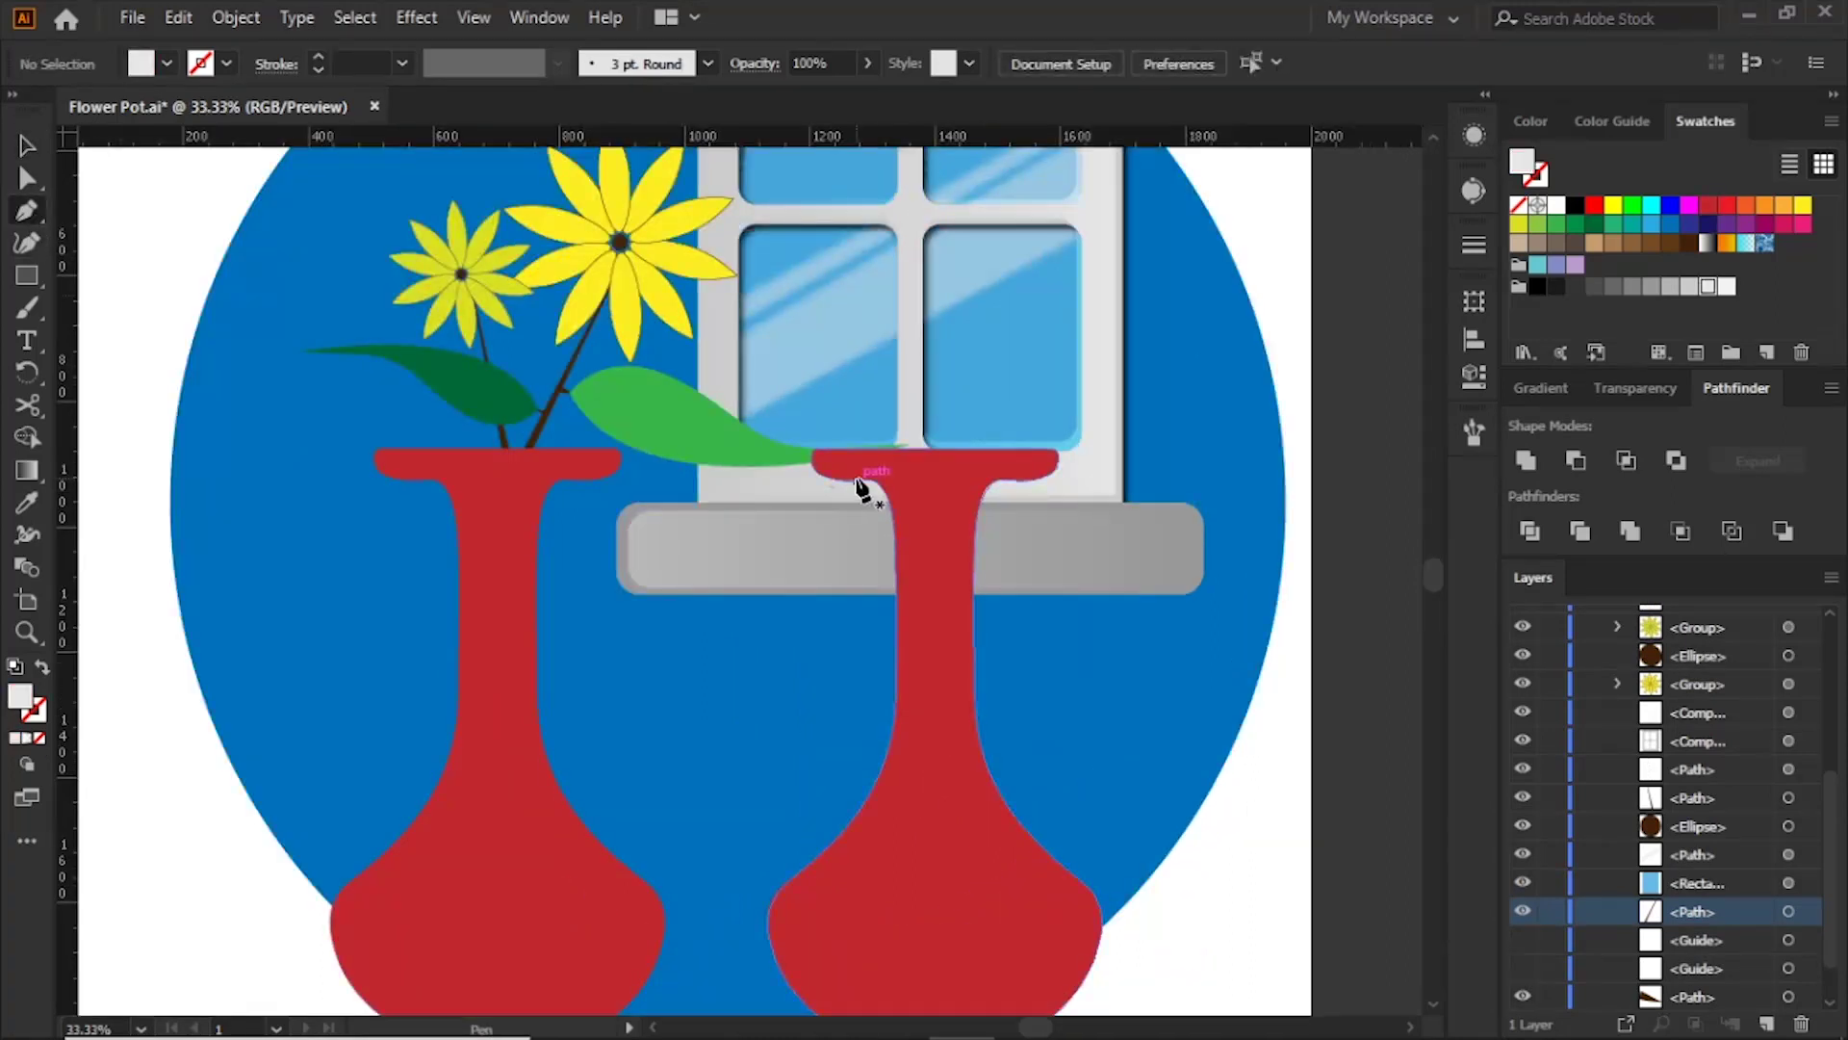
left_click(865, 480)
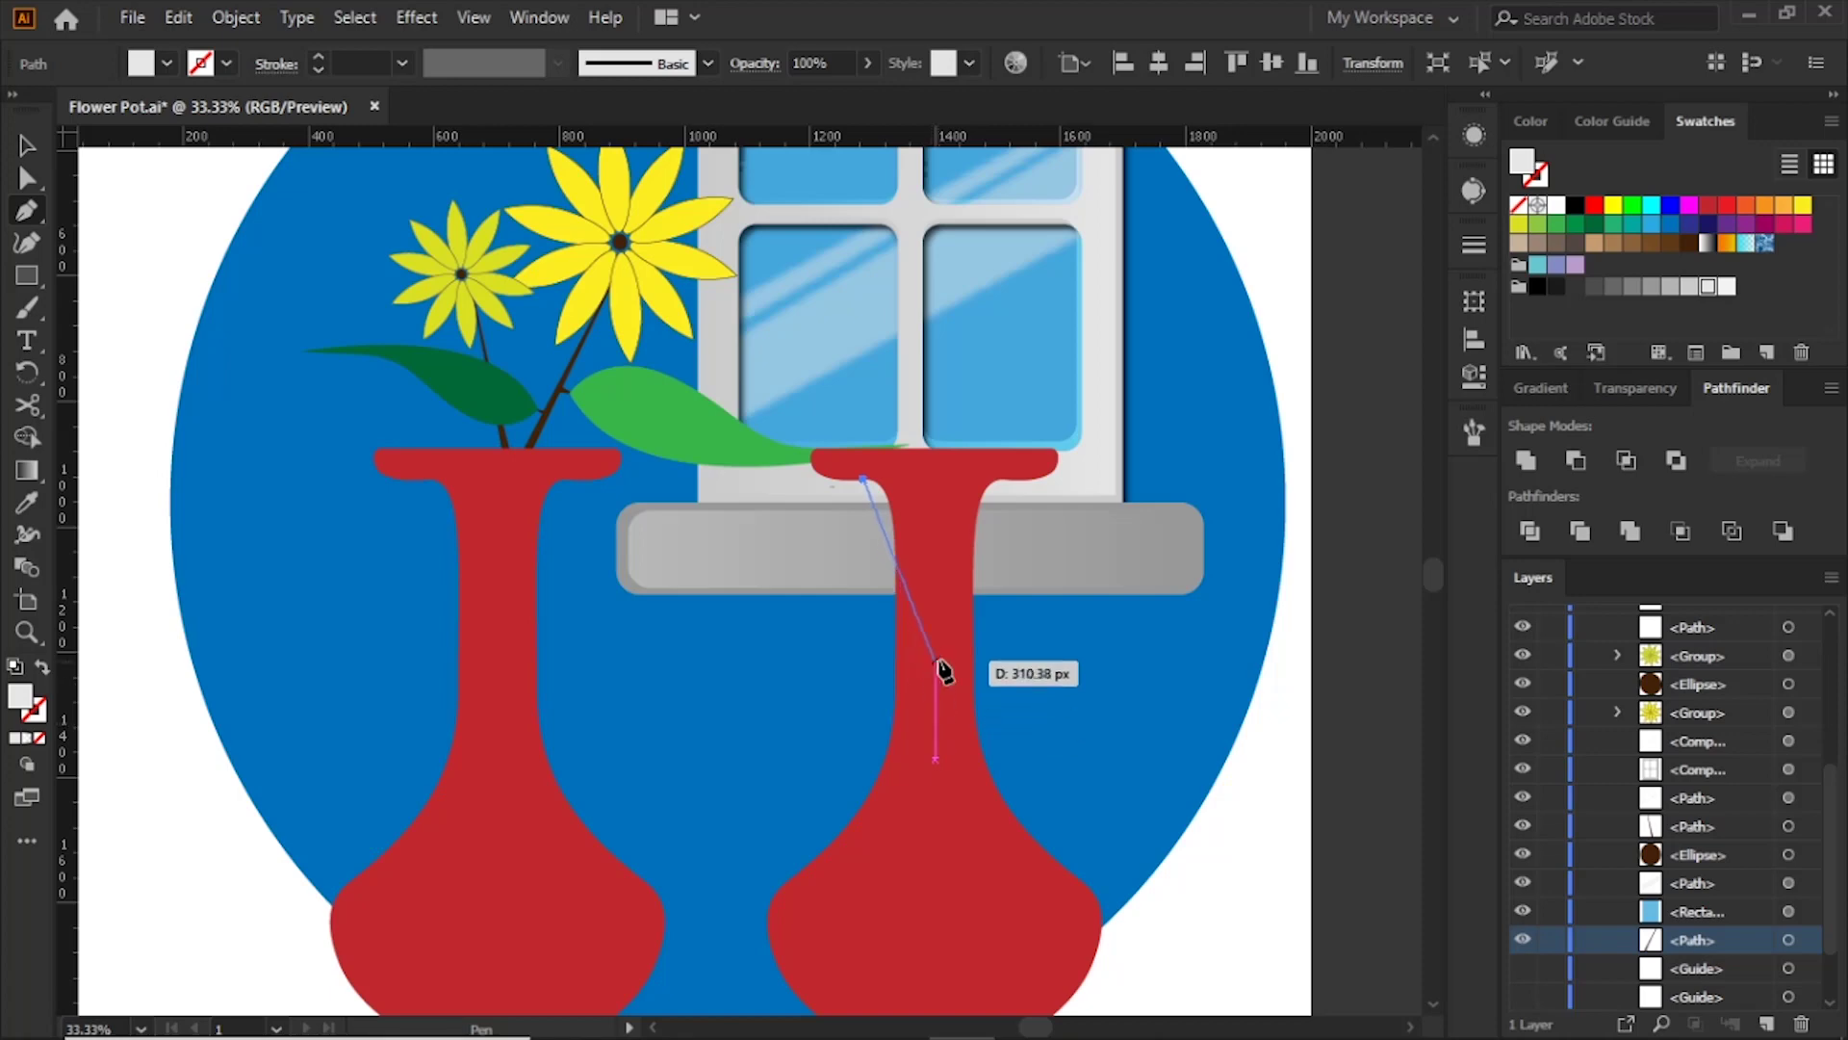
mouse_move(936, 705)
left_mouse_down()
mouse_move(938, 667)
mouse_move(931, 849)
left_mouse_up()
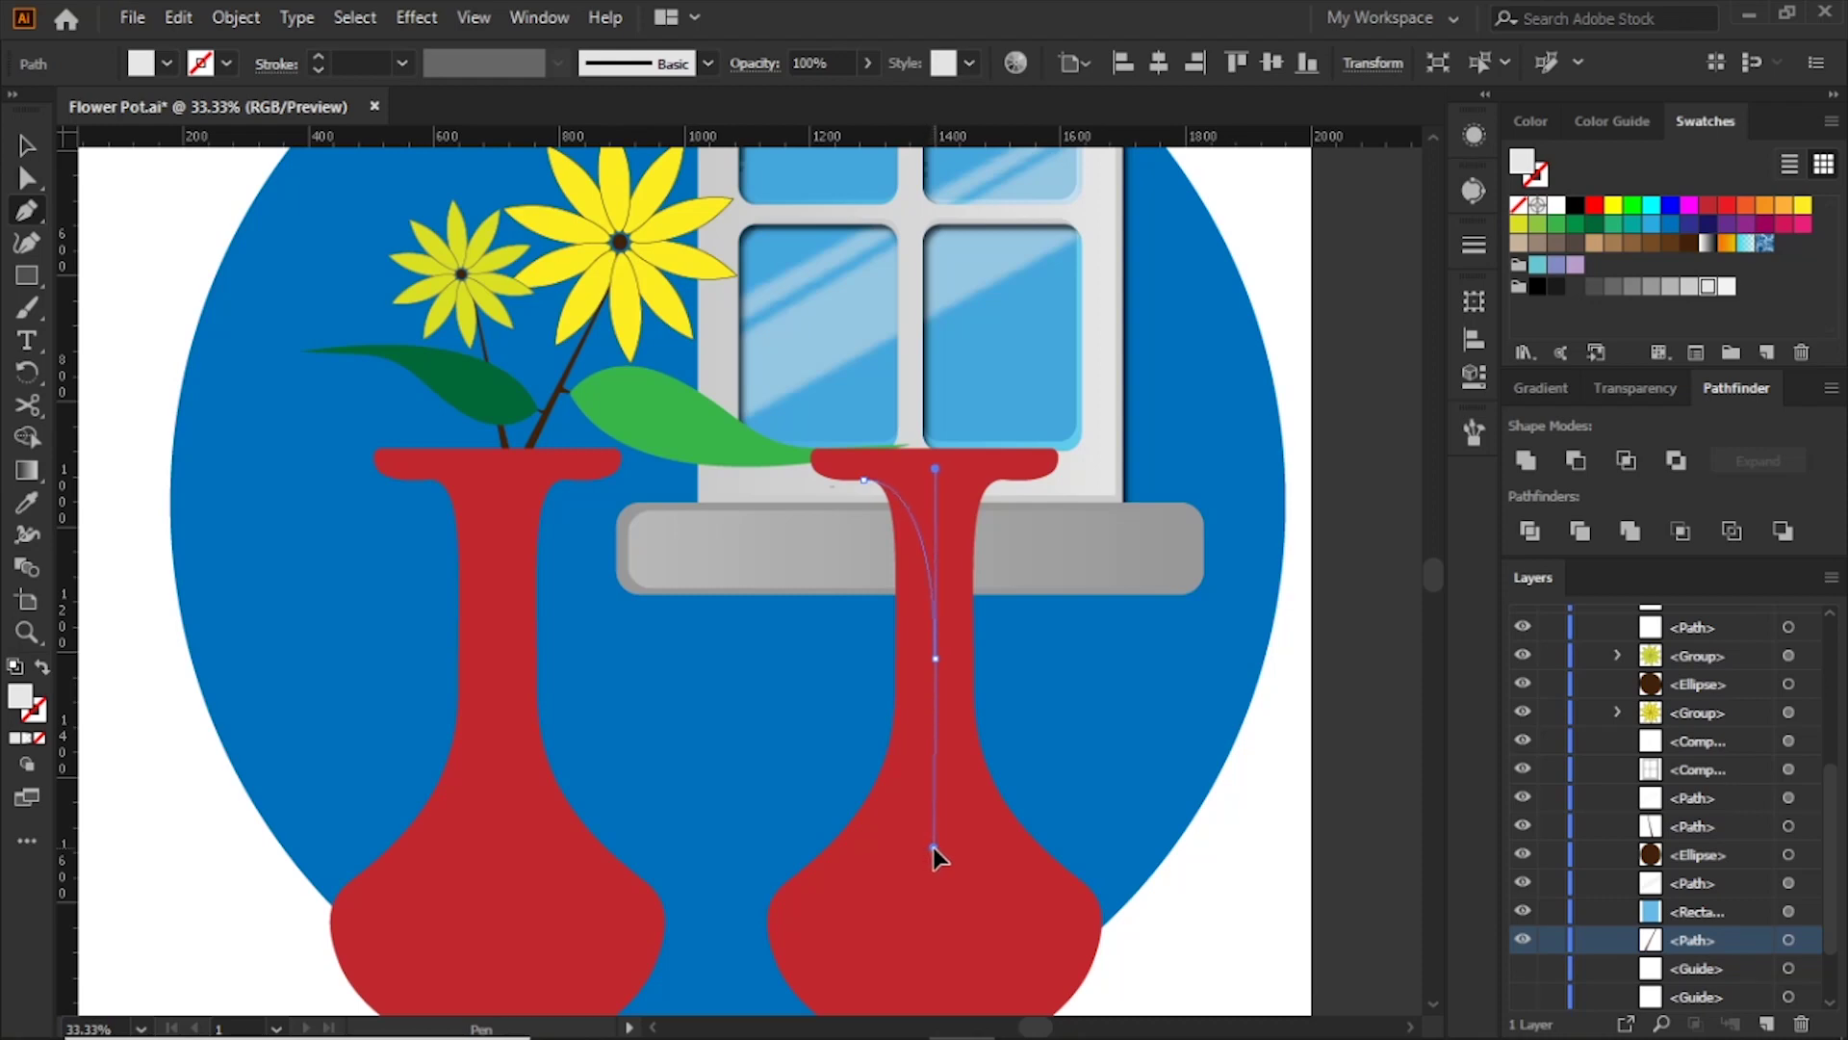
left_click(933, 849)
scroll(934, 857, "down", 3)
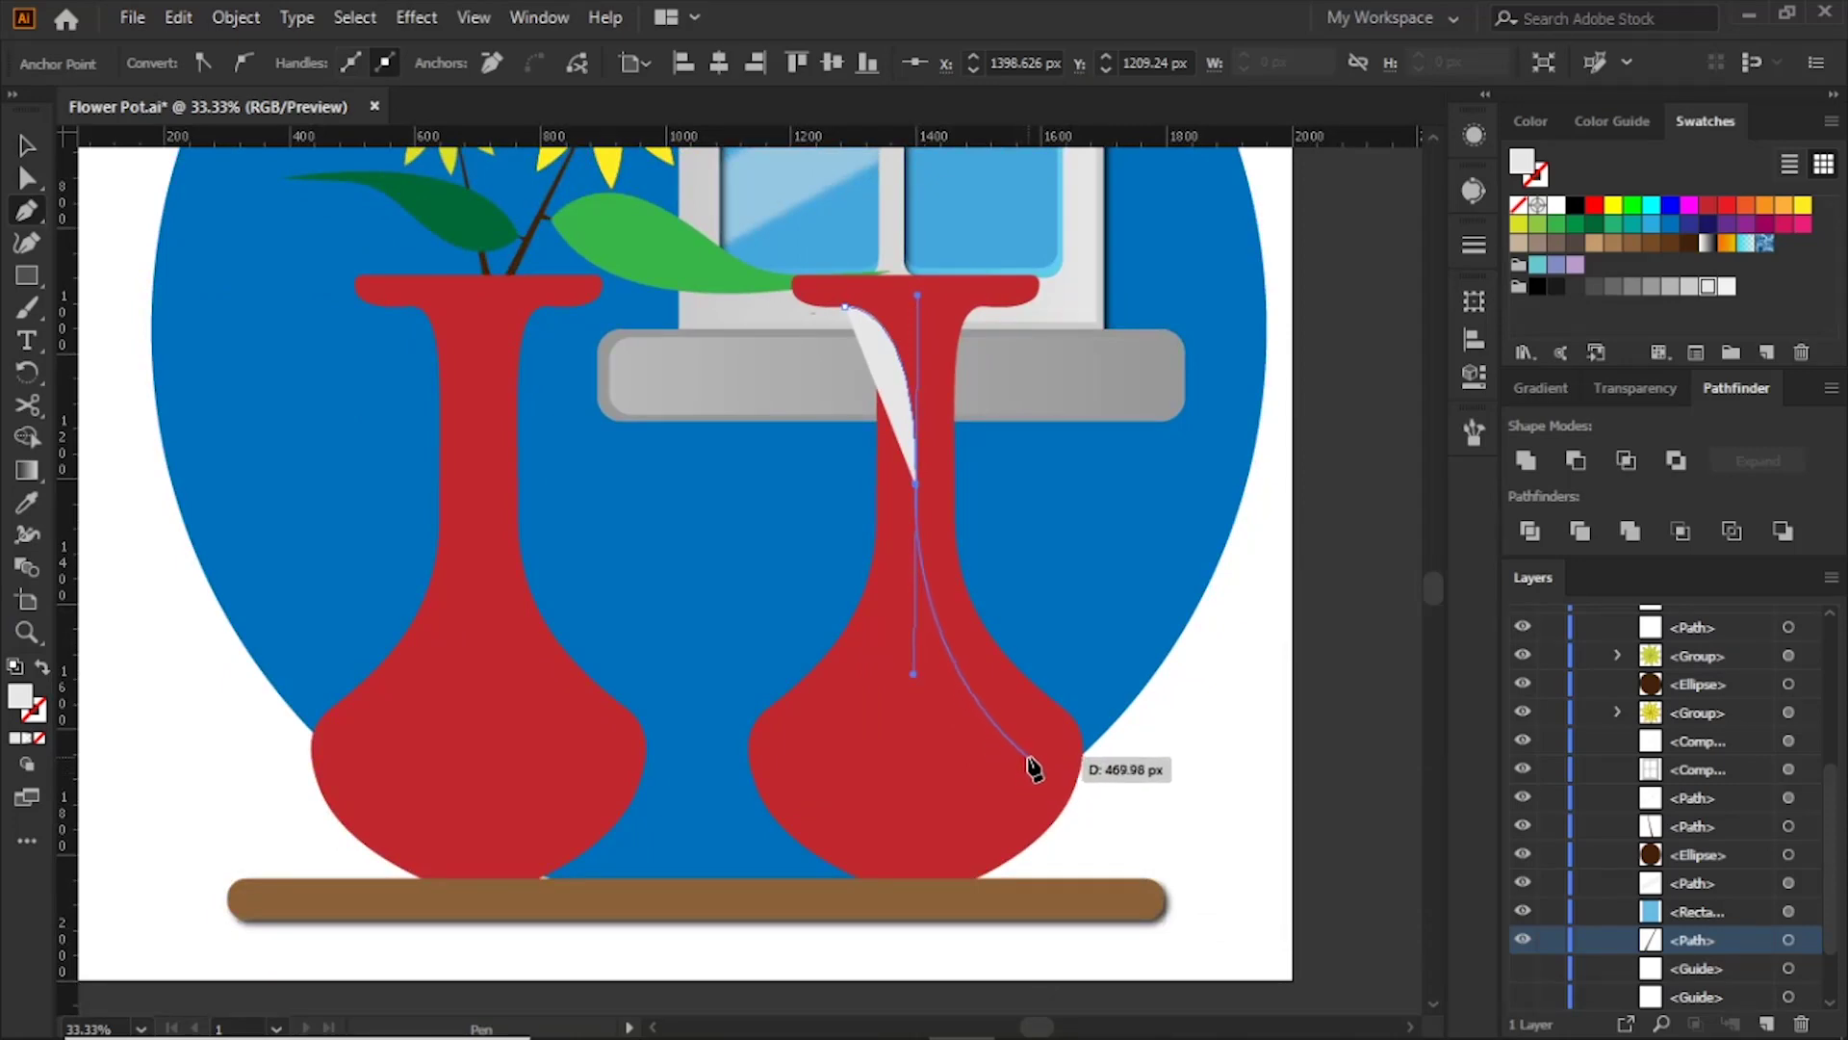
left_click_drag(1047, 753, 1155, 757)
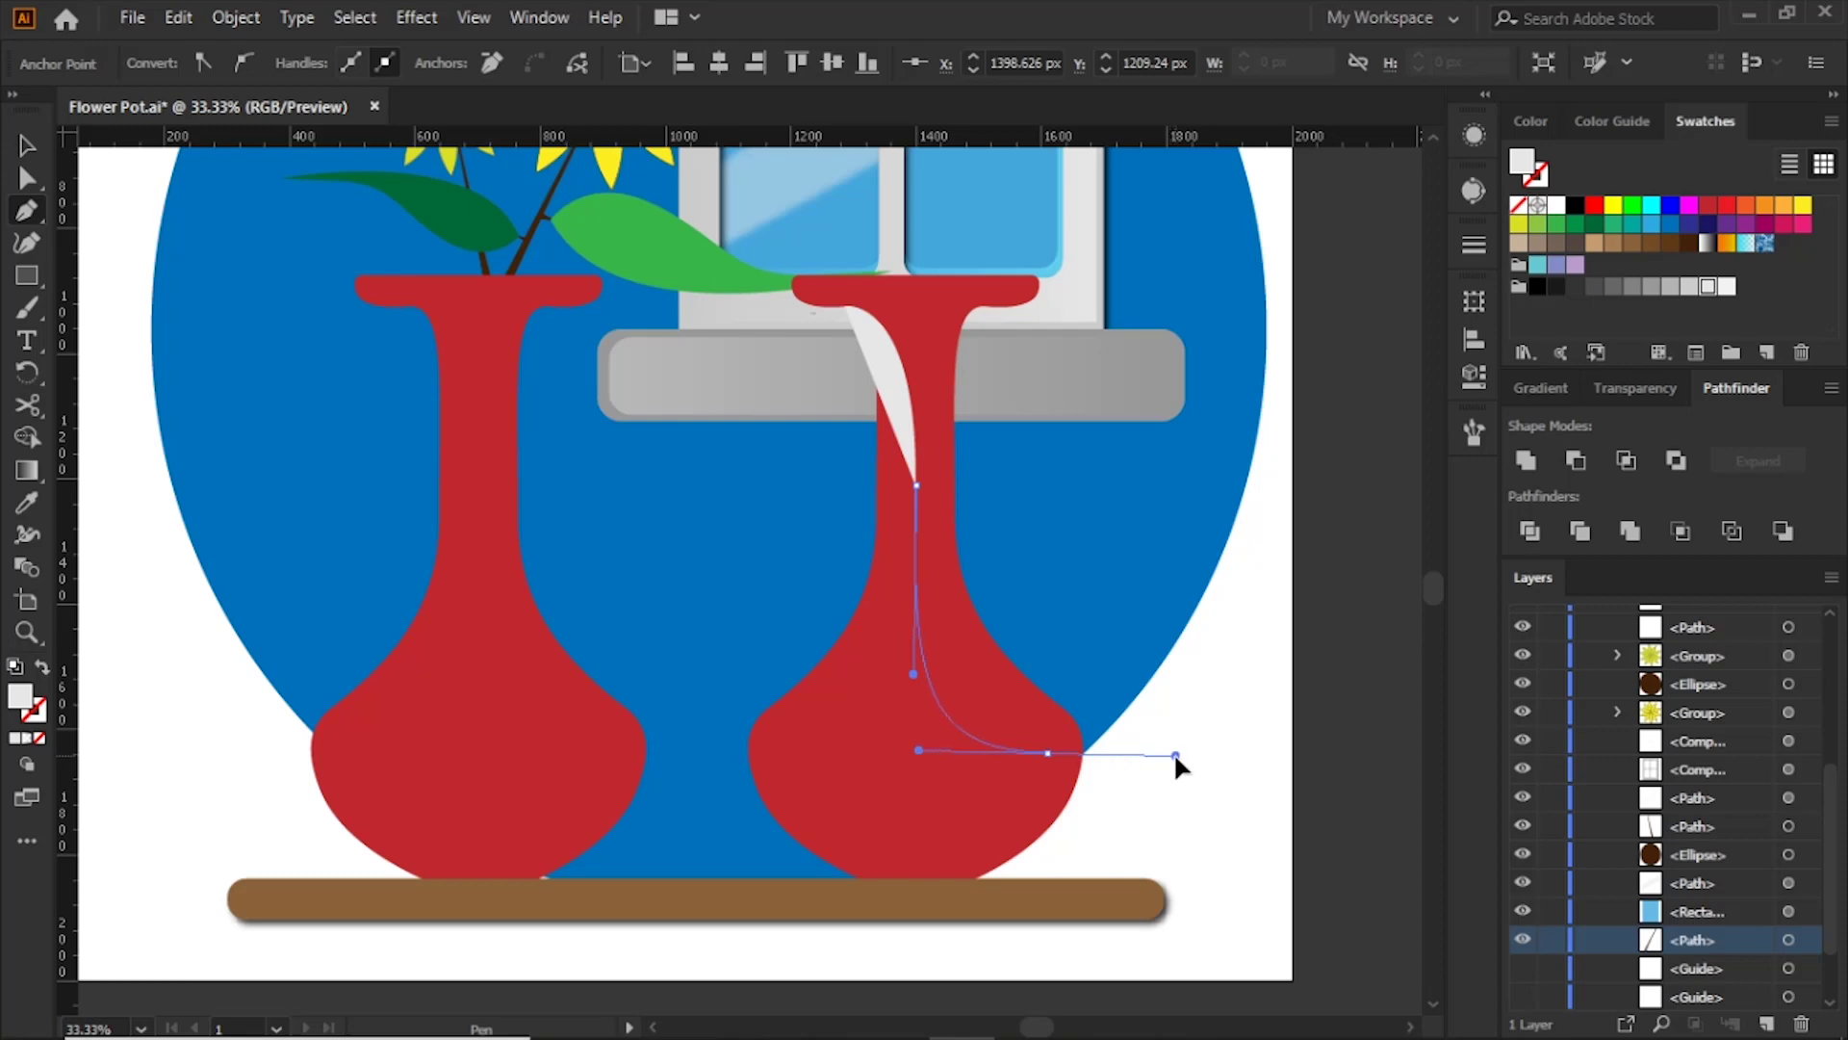
left_click_drag(1172, 758, 1180, 757)
left_click(1048, 753)
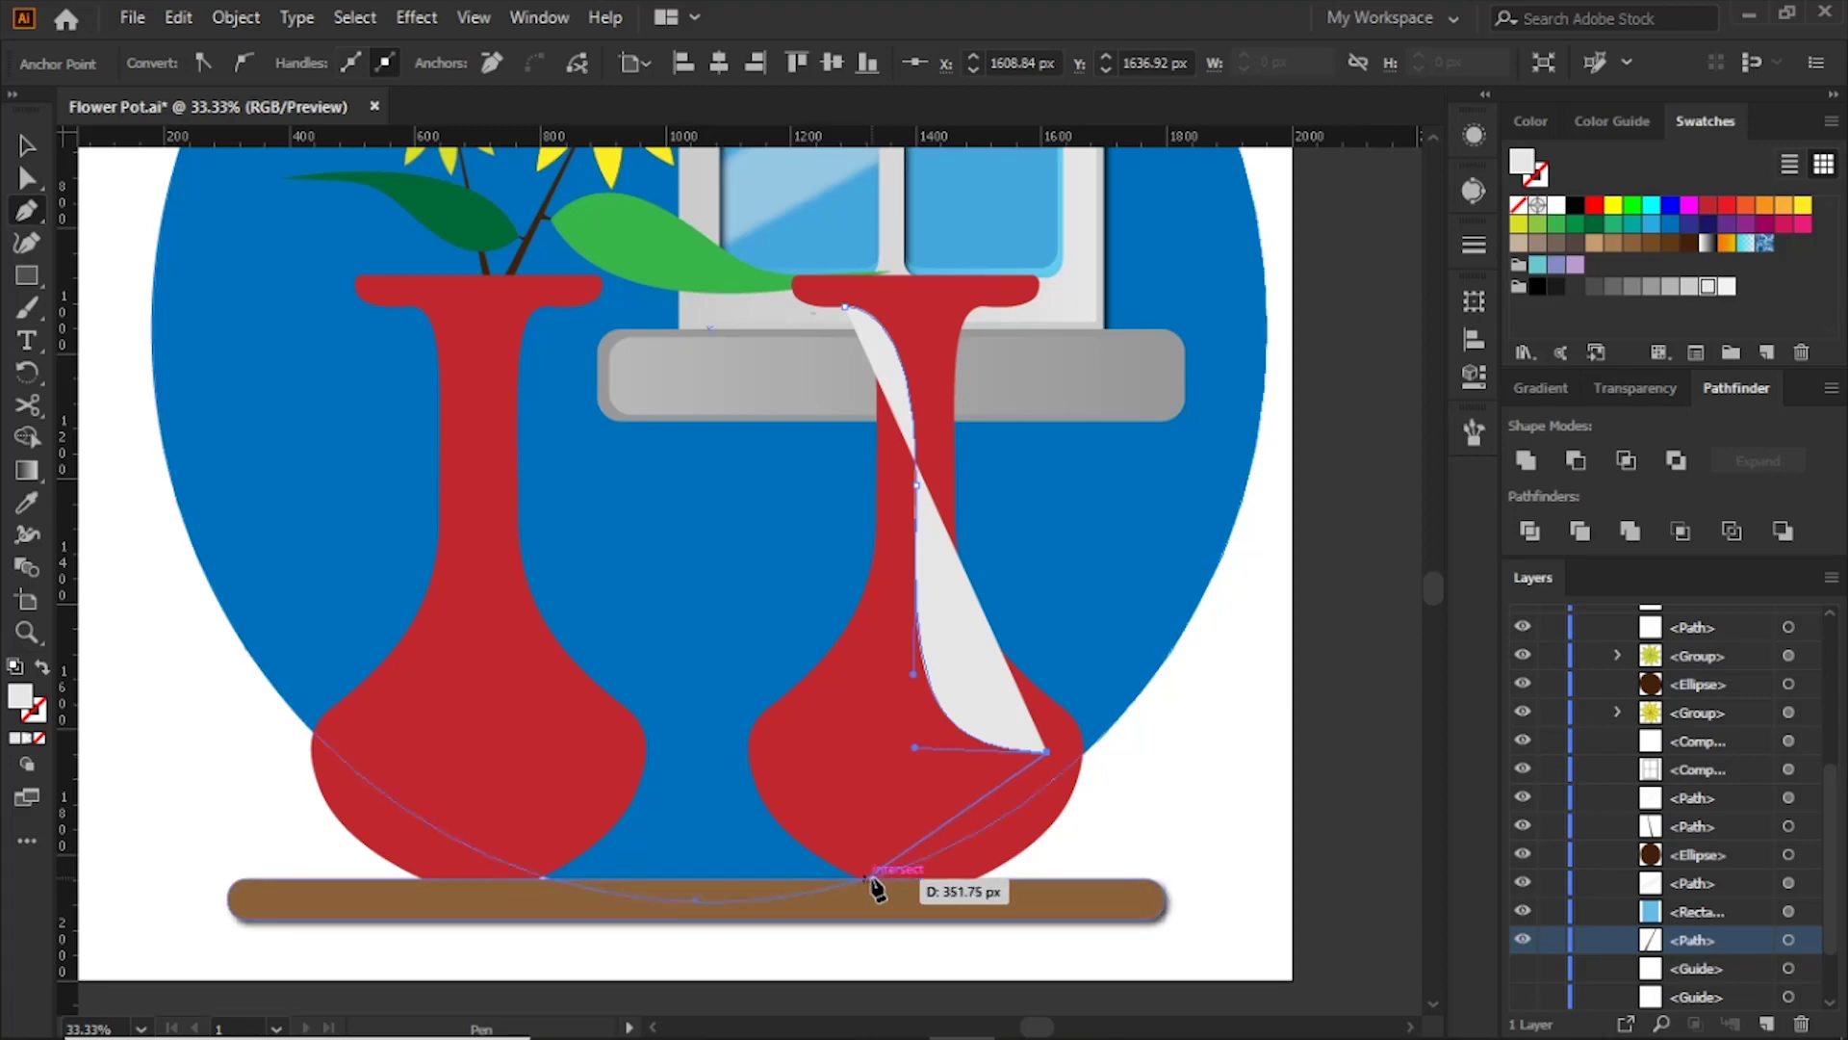
left_click_drag(867, 878, 704, 868)
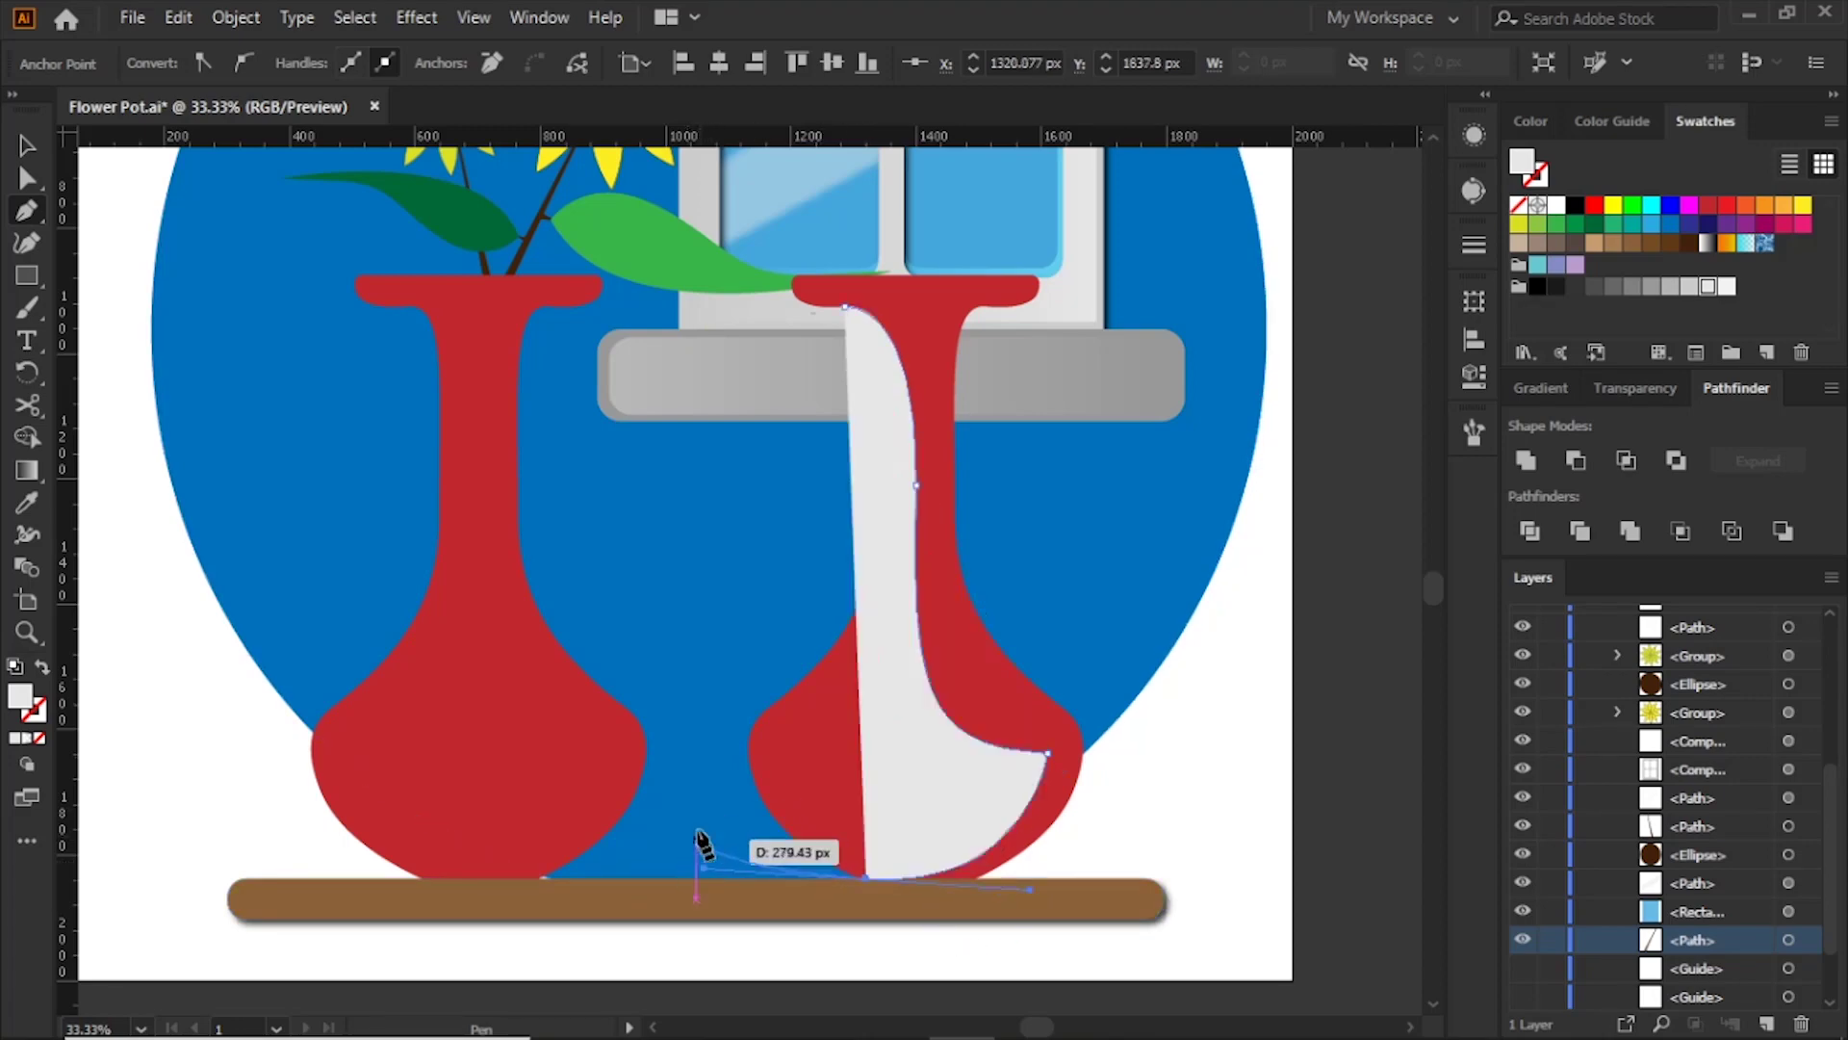
left_click(709, 659)
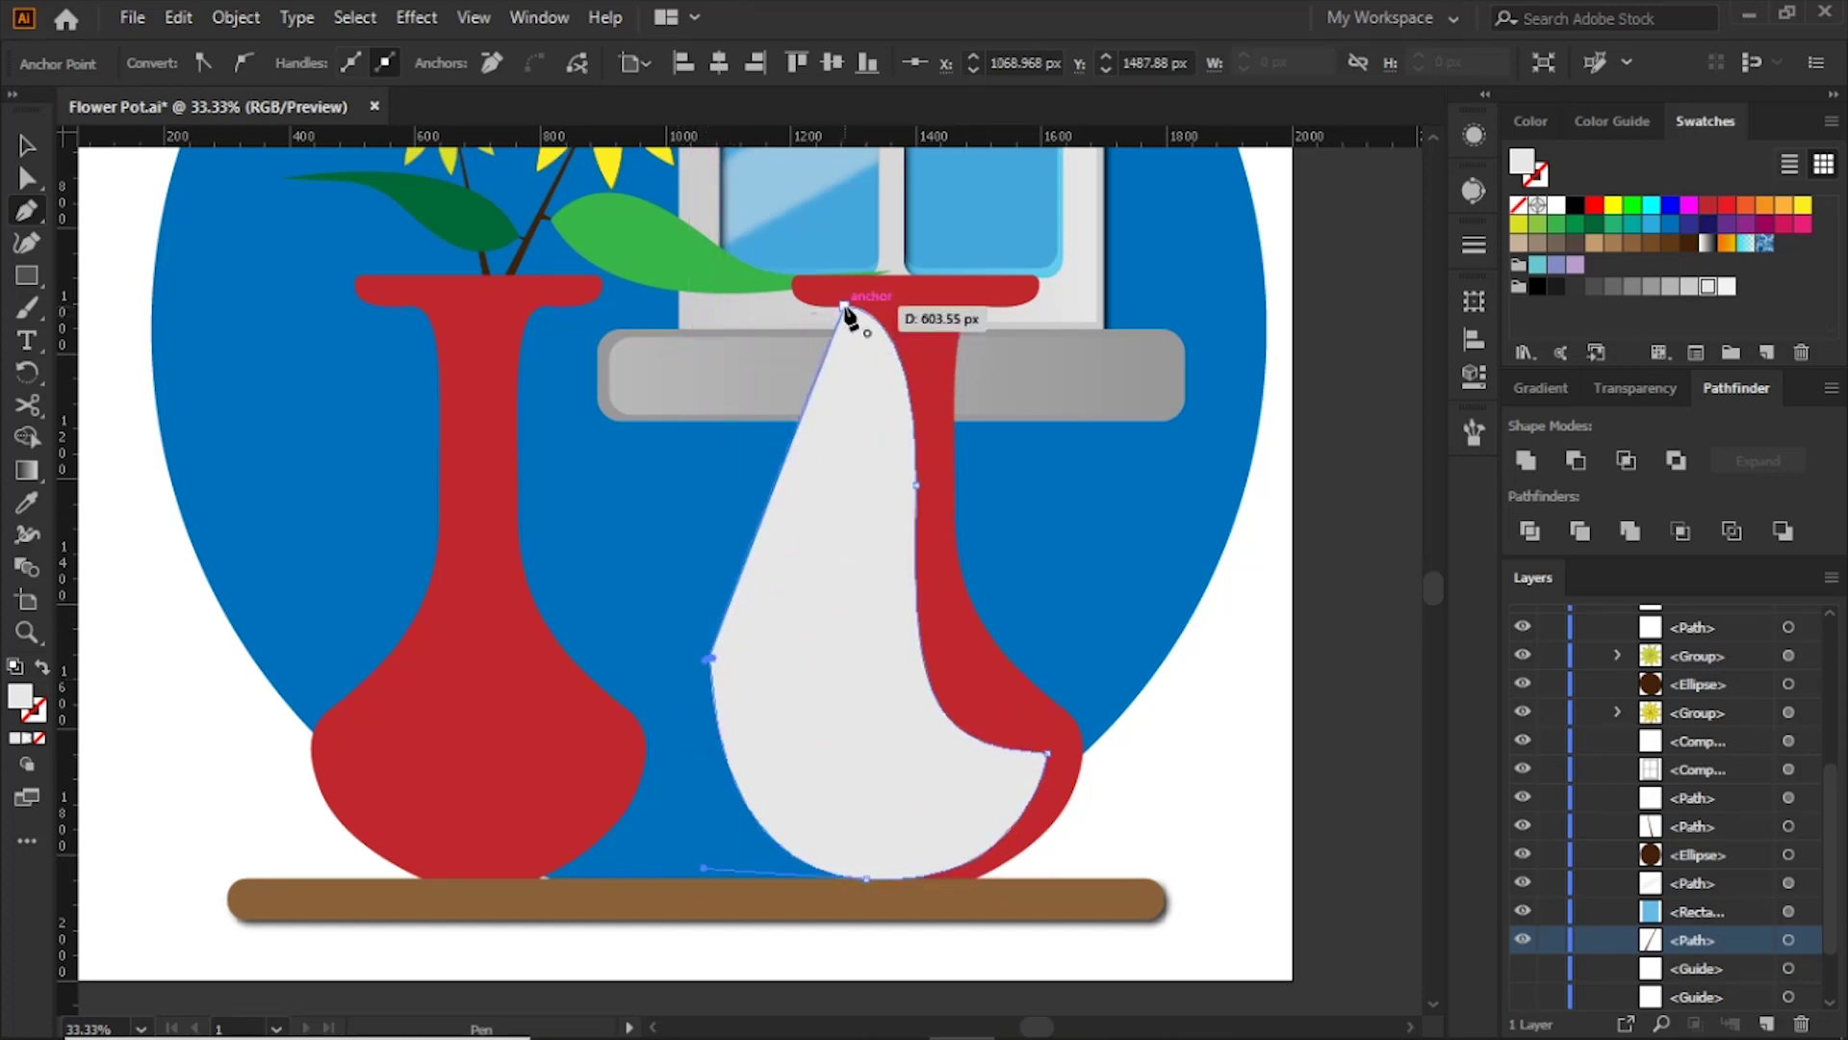
left_click(844, 308)
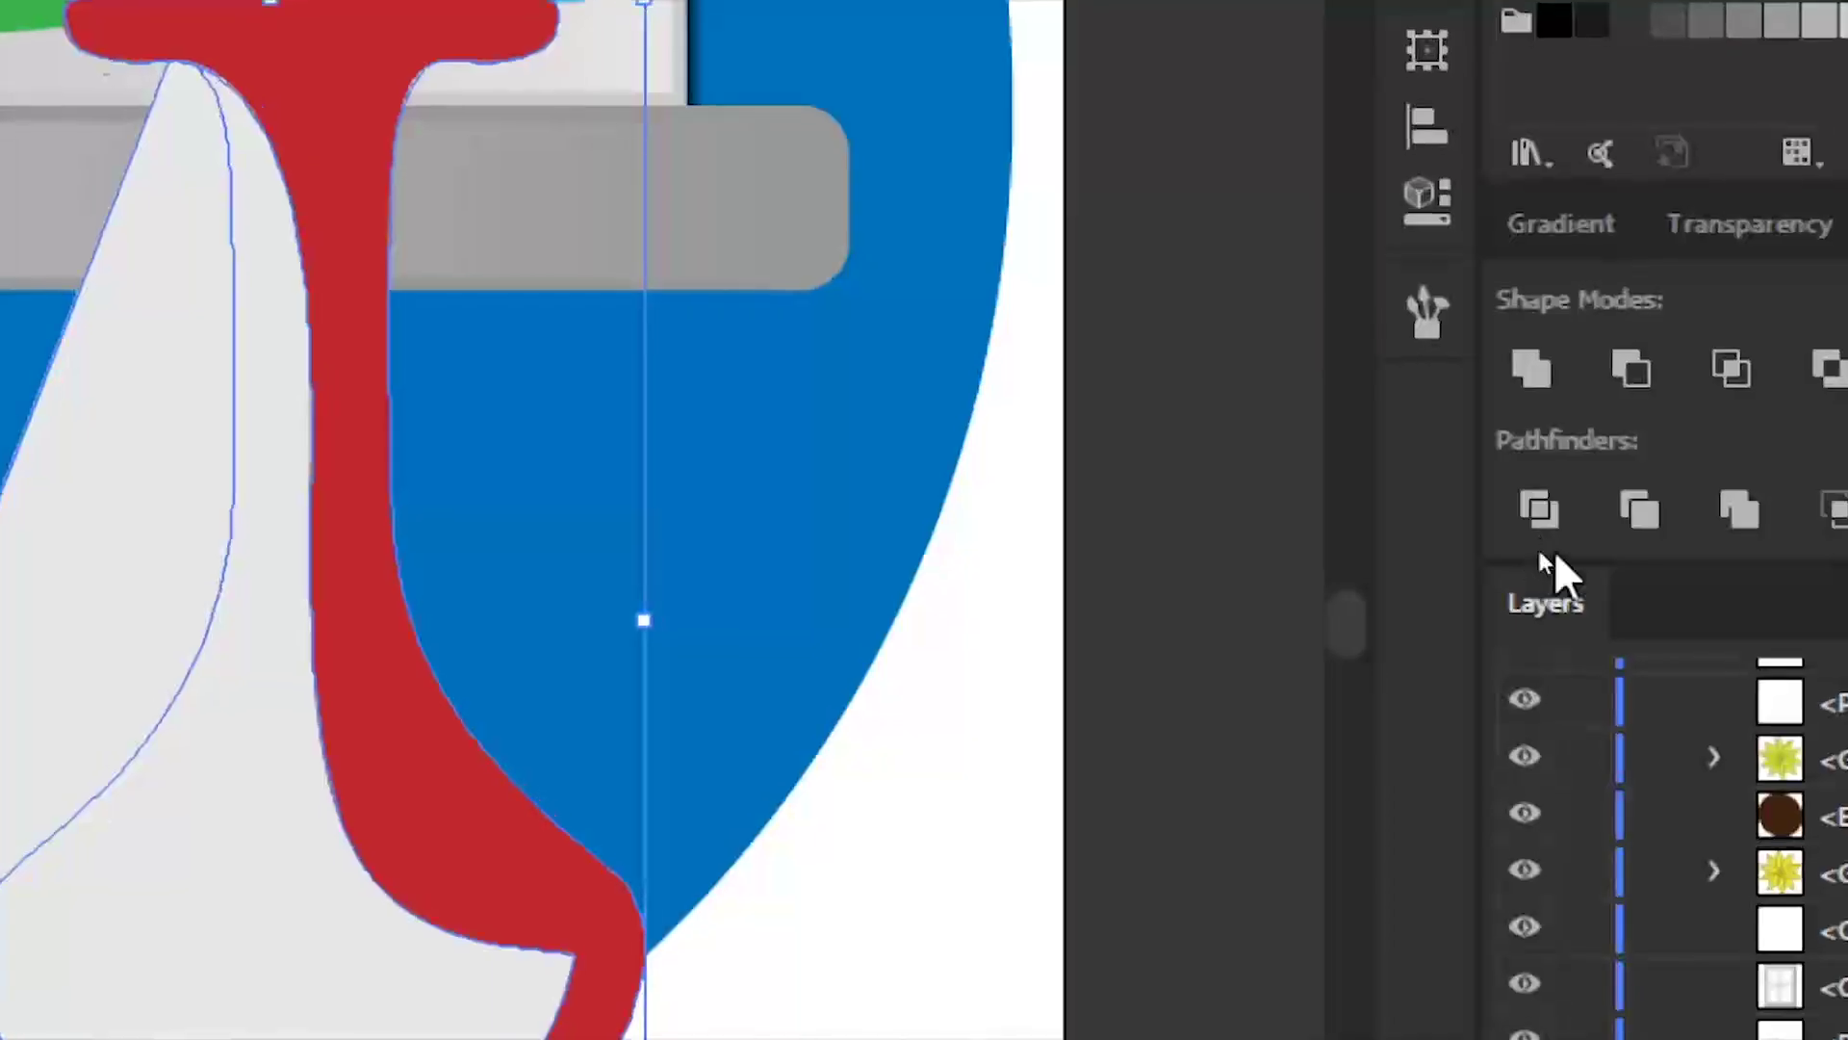
Step: Divide the duplicate vase, keep only the highlight piece, and move it onto the left vase
left_click(1543, 512)
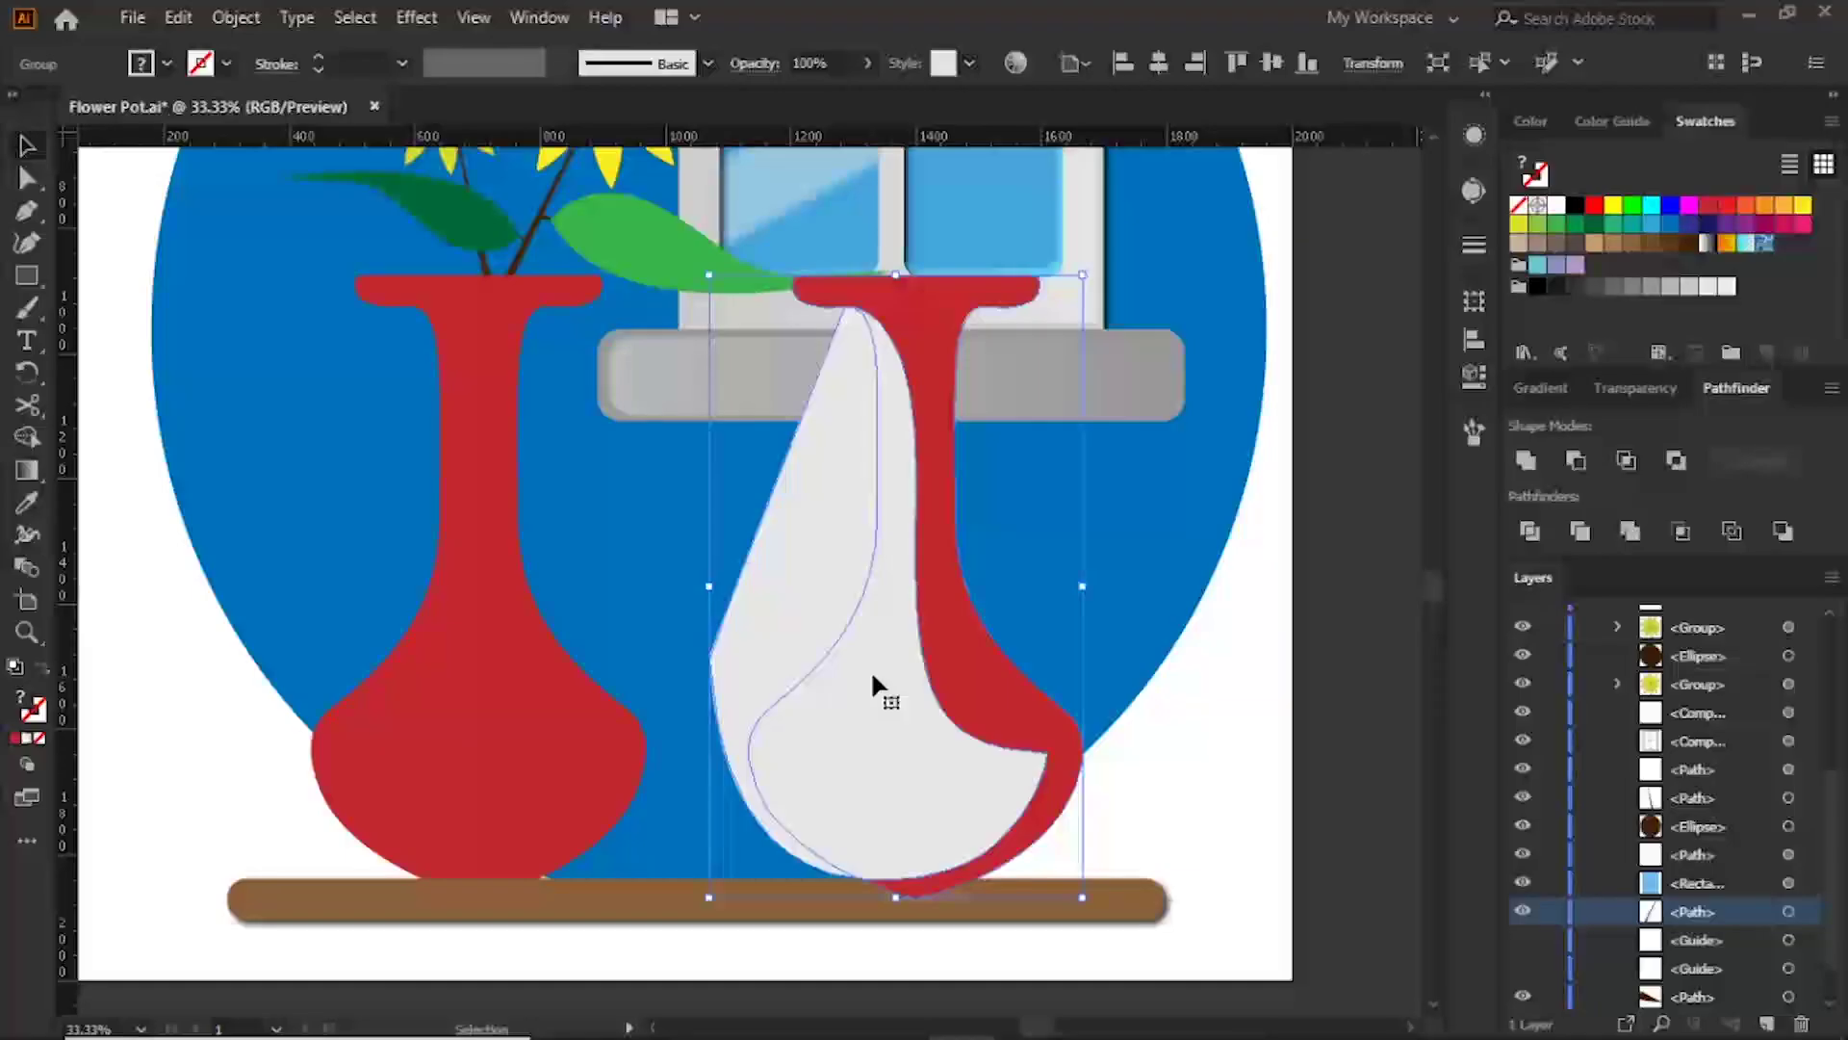
right_click(872, 676)
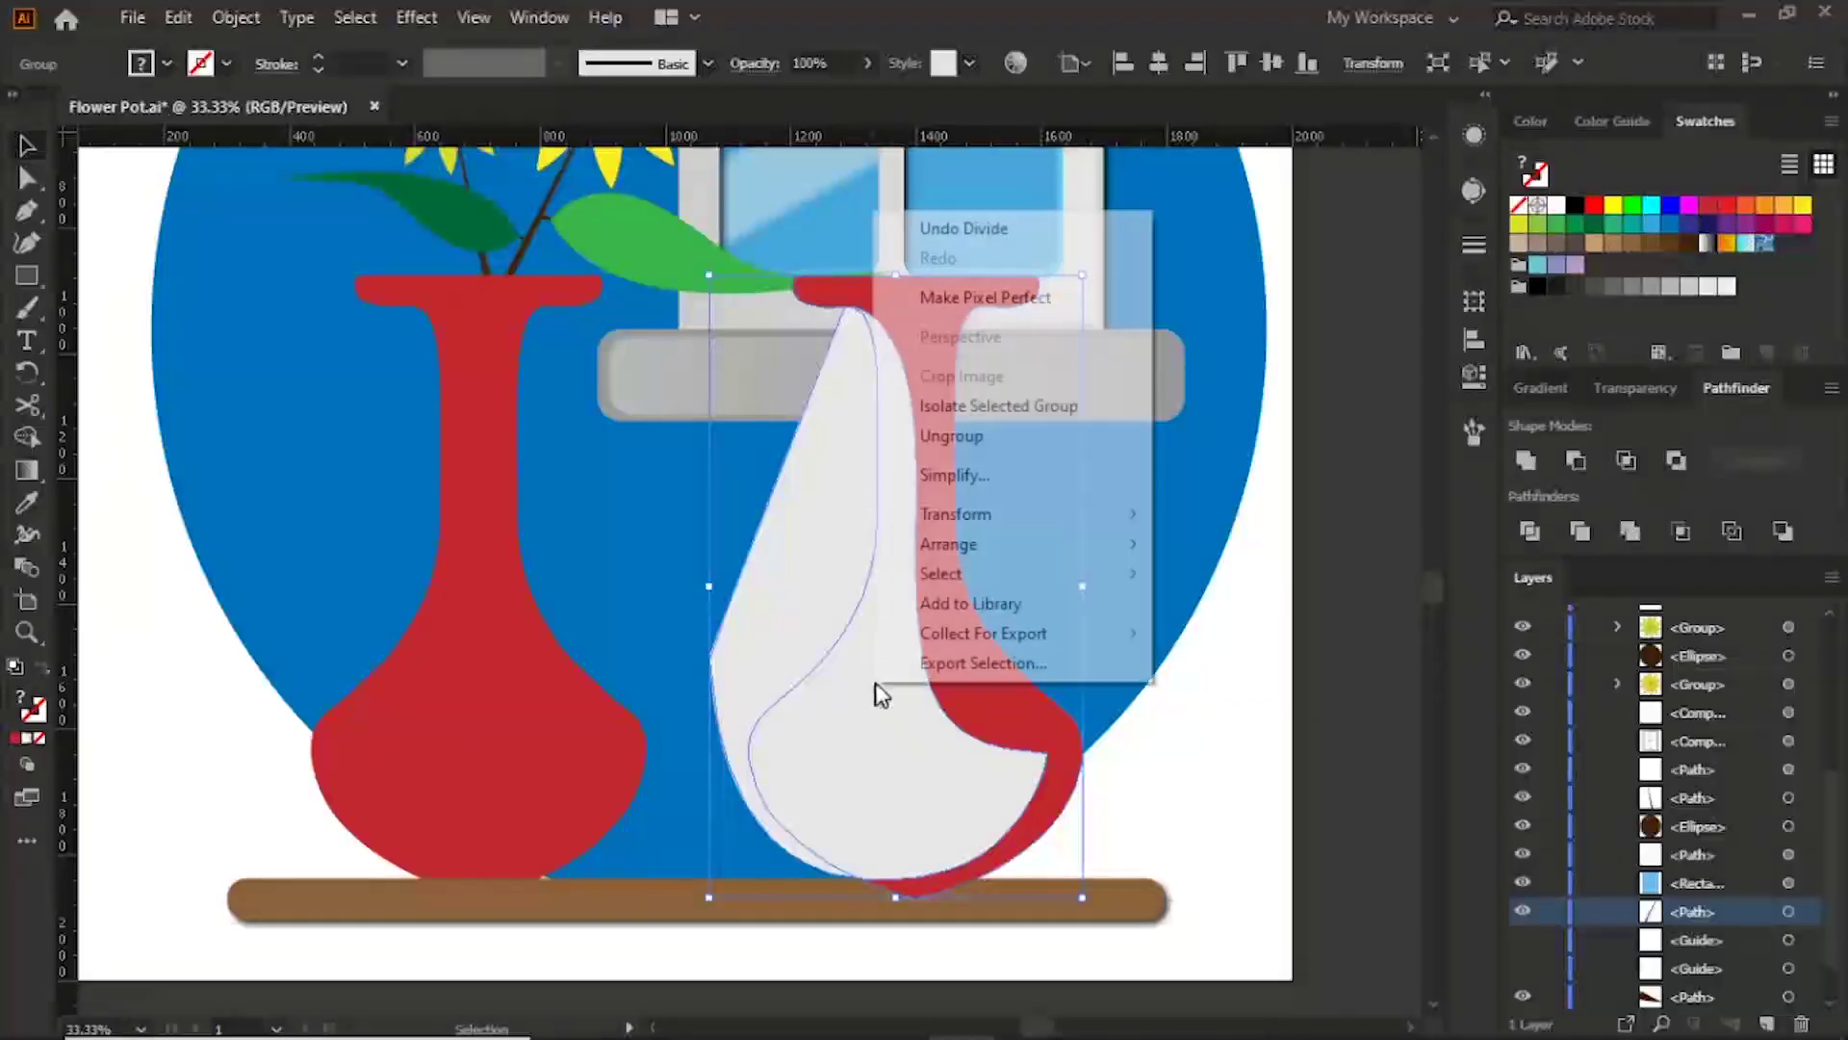
left_click(1044, 446)
left_click(813, 556)
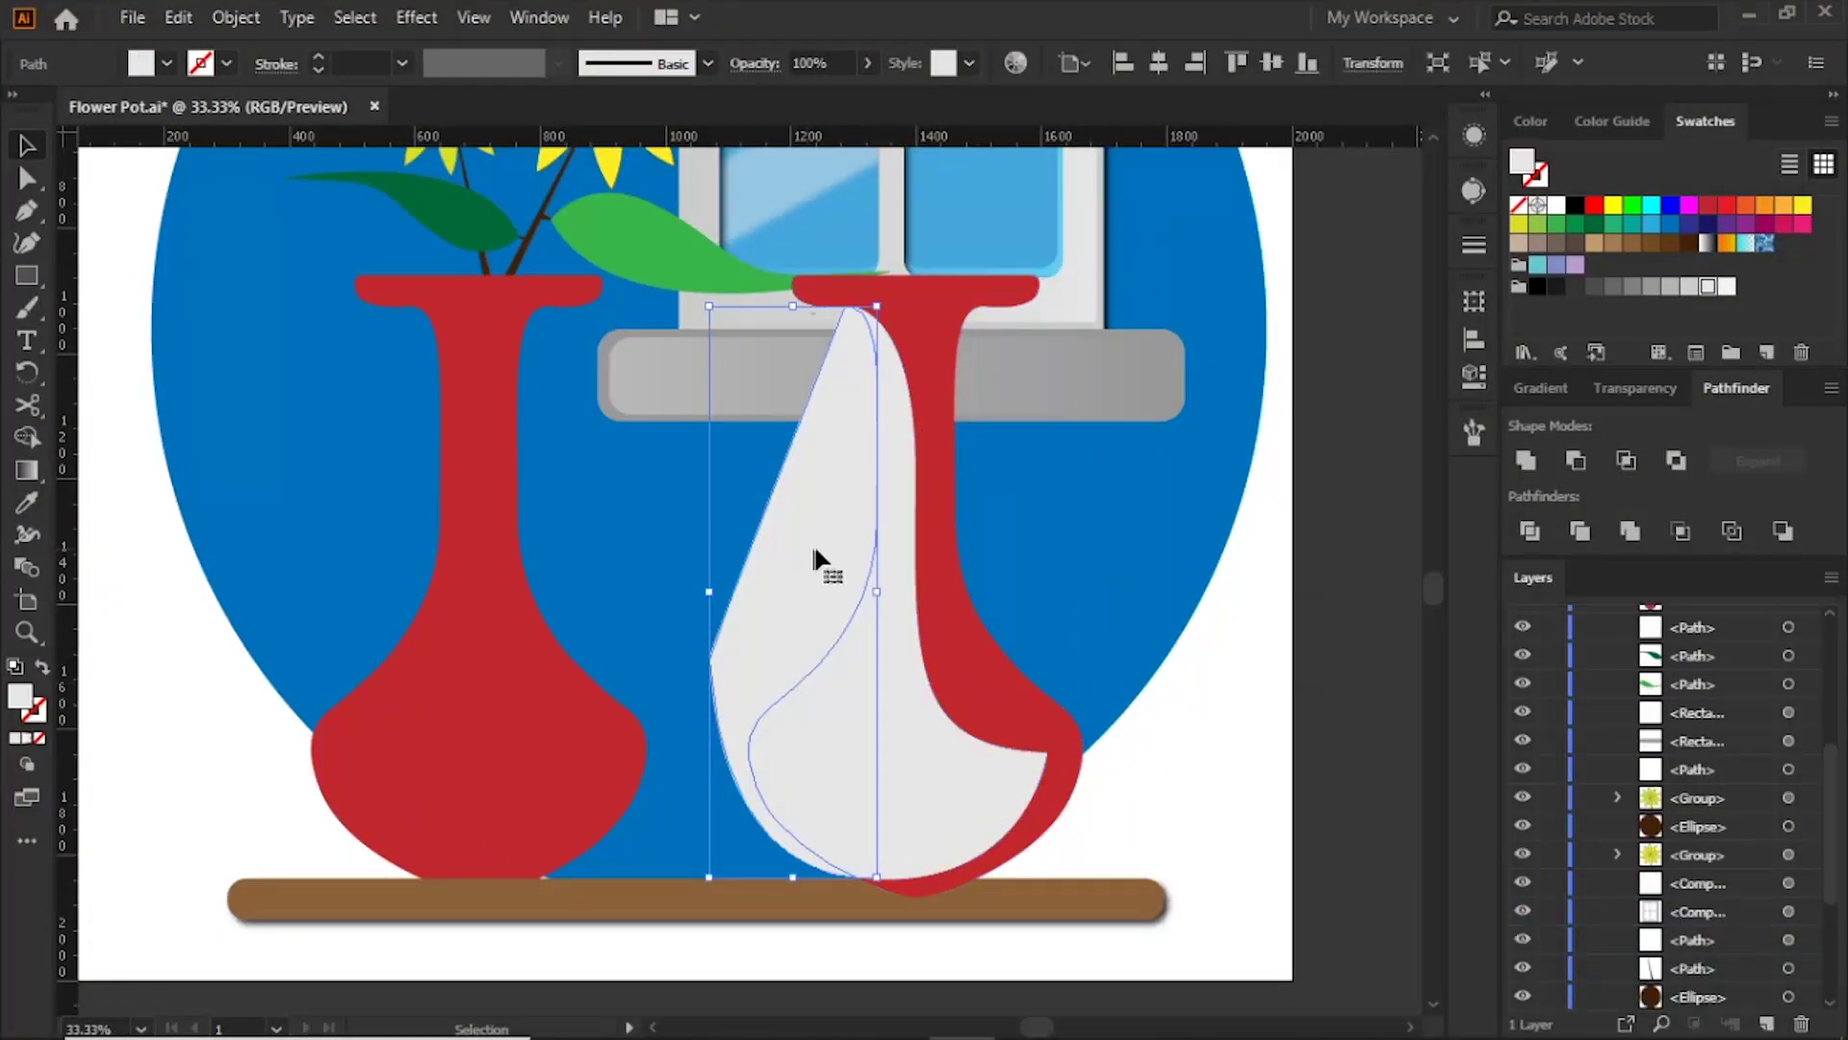
key("Delete")
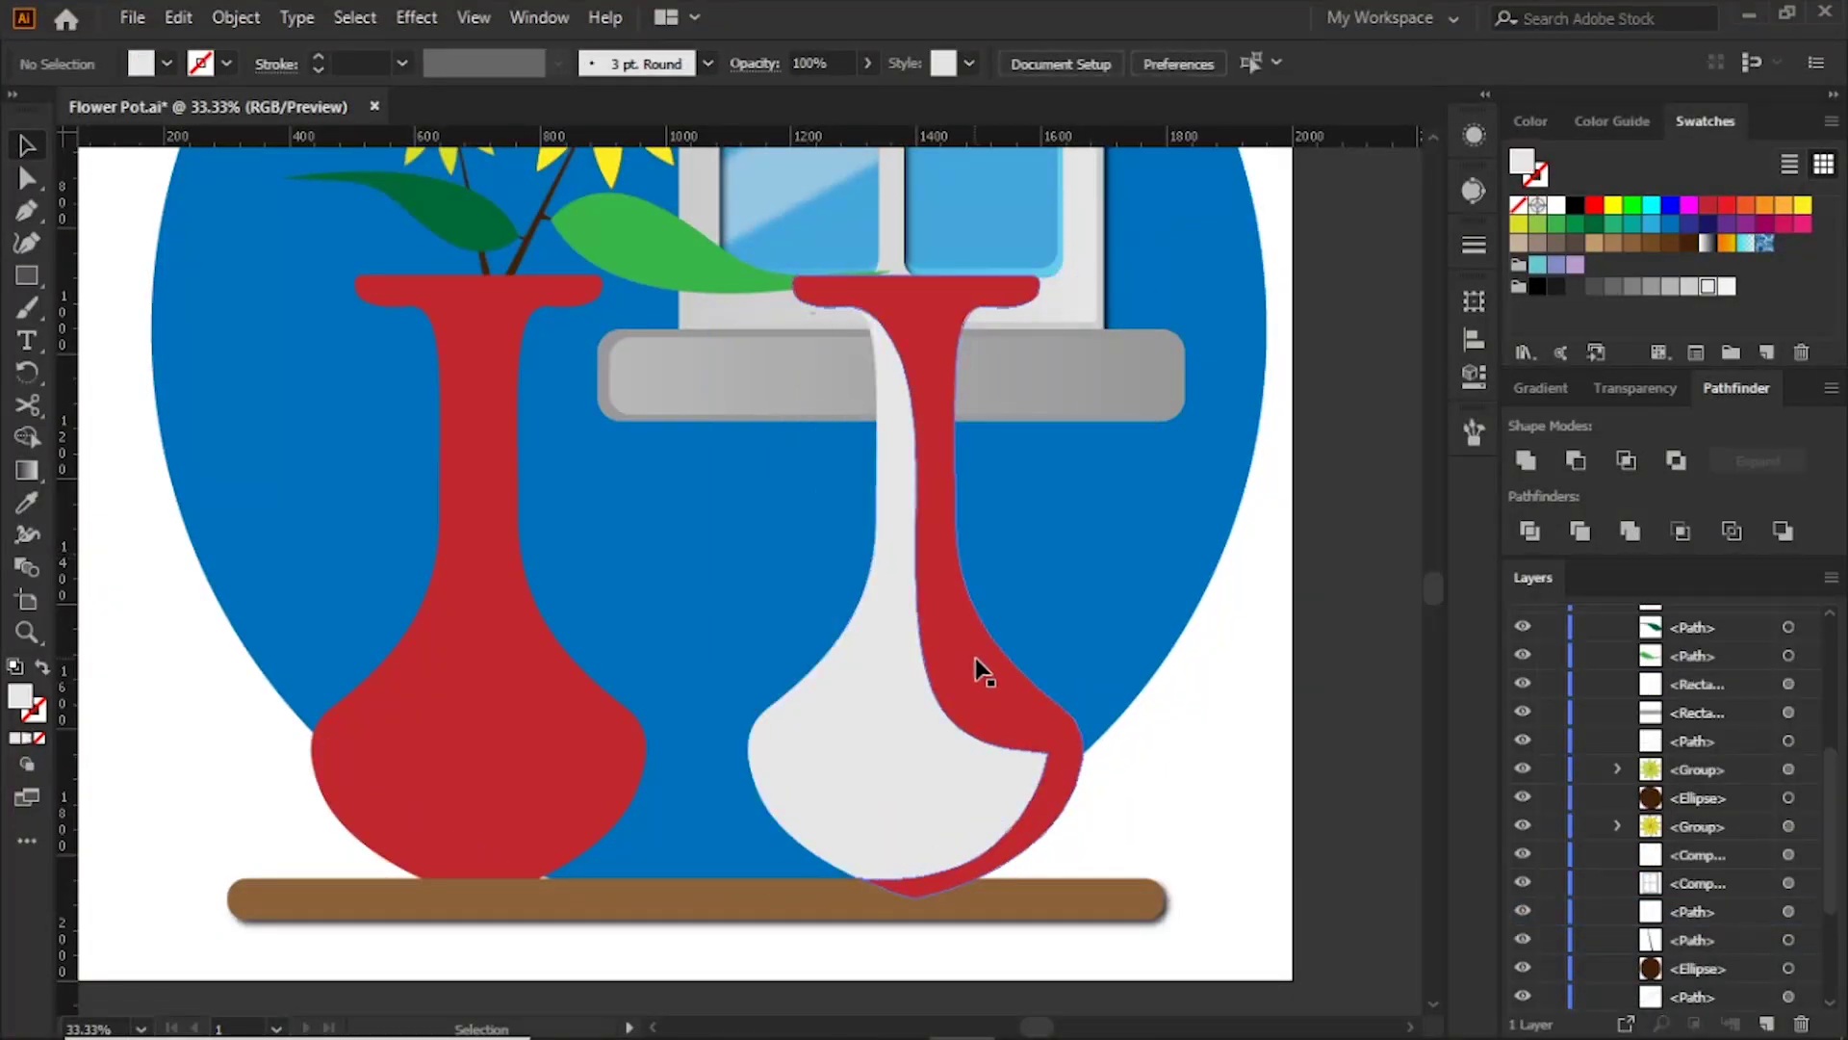
left_click(997, 665)
key("Delete")
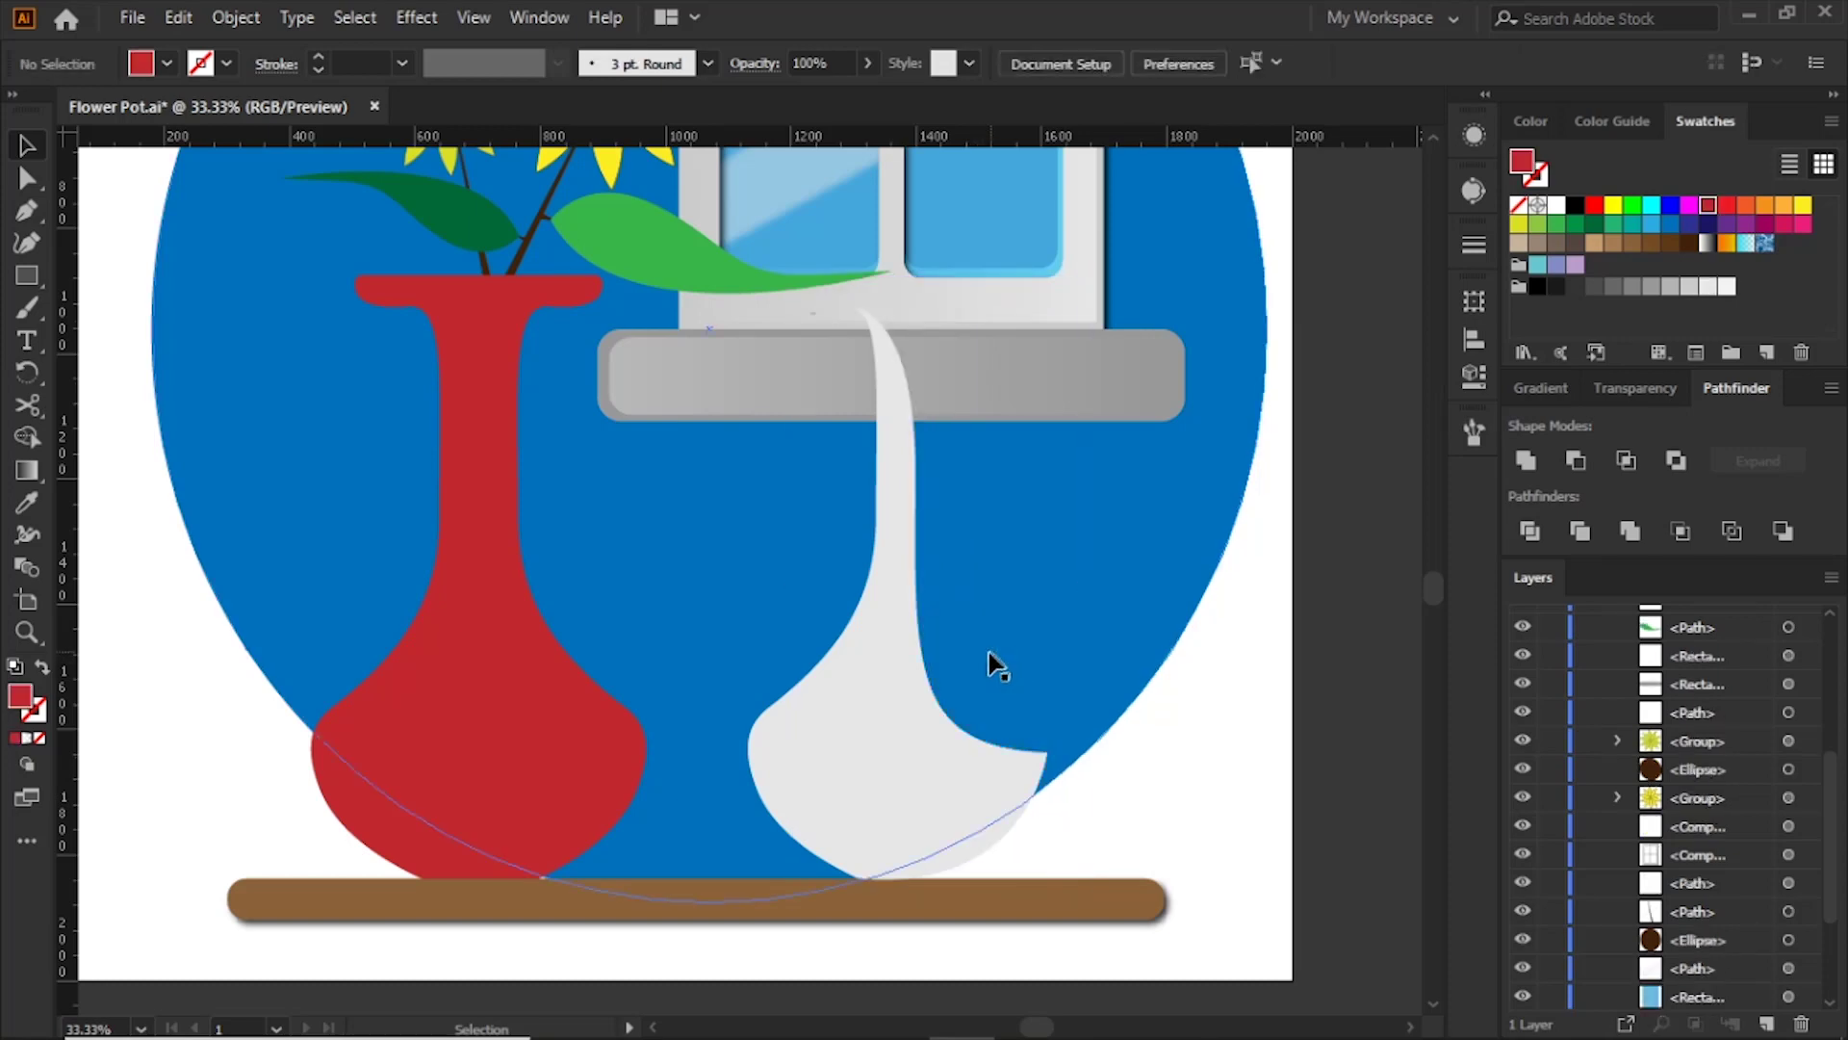
mouse_move(897, 732)
left_mouse_down()
mouse_move(700, 709)
mouse_move(469, 732)
left_mouse_up()
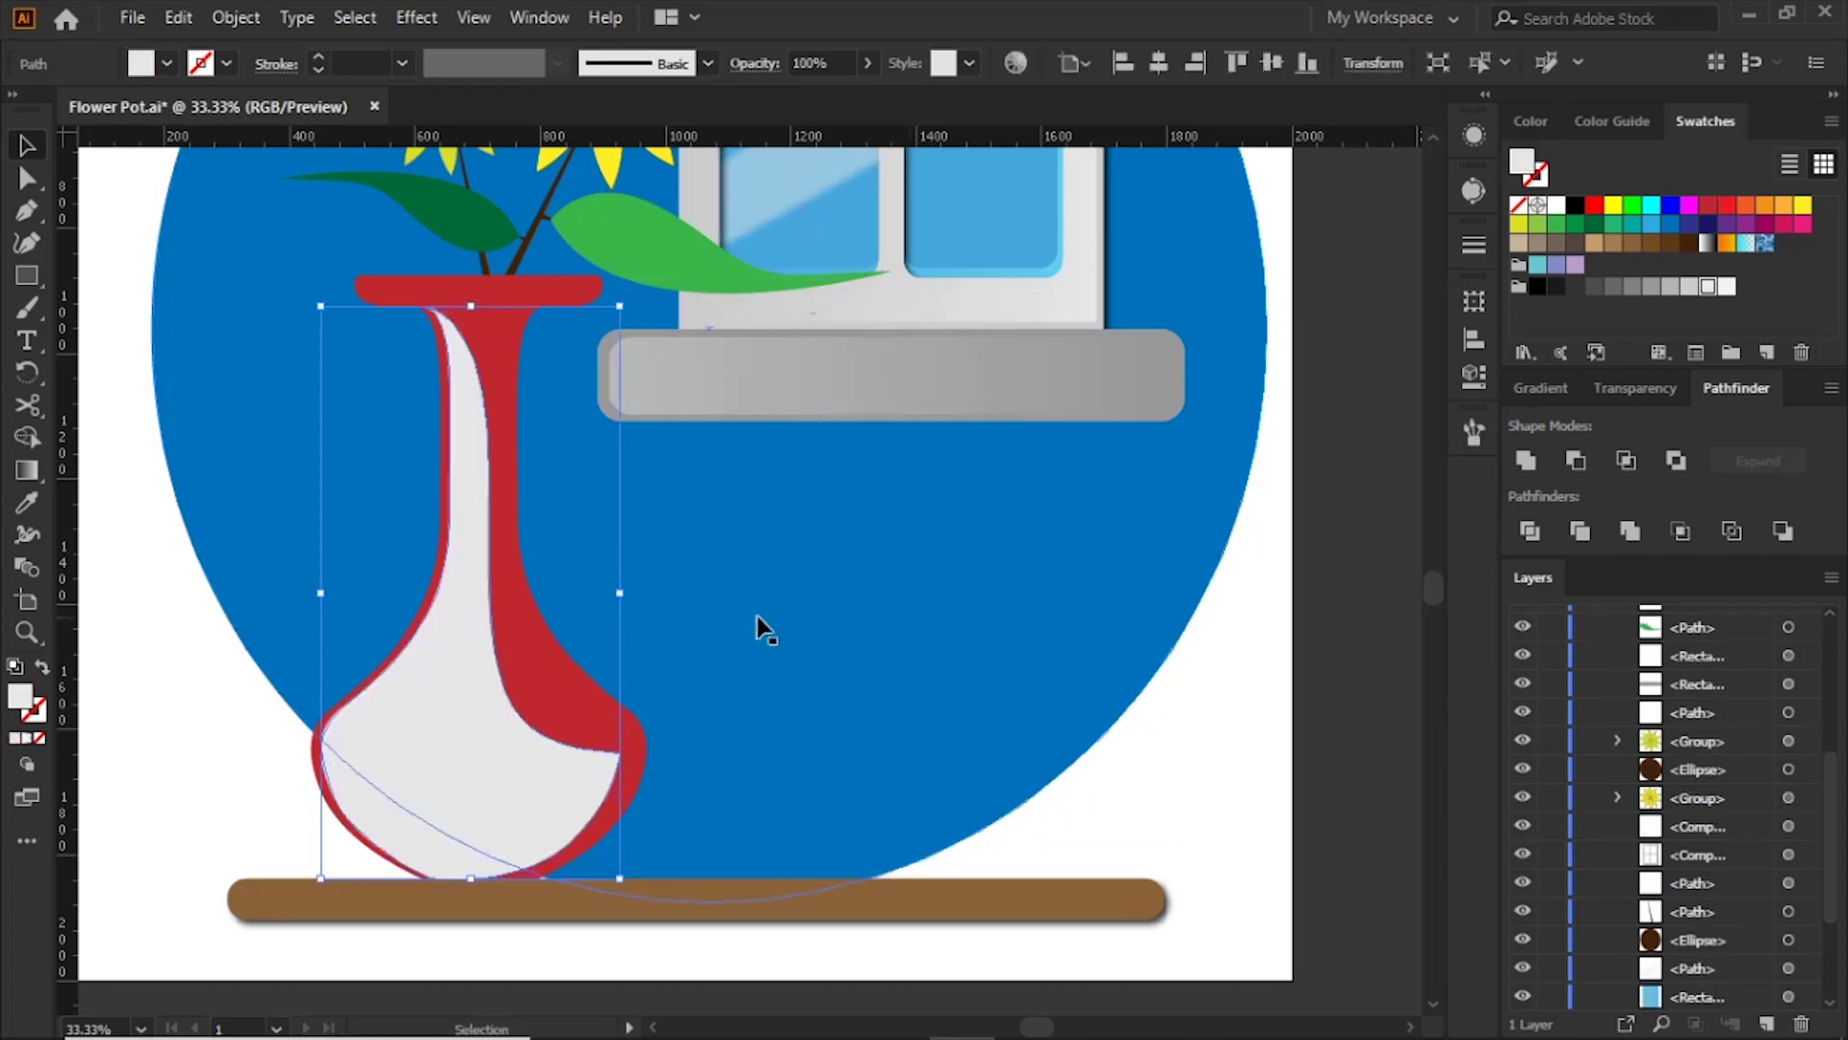
key("shift+Left")
key("shift+Left")
key("shift+Left")
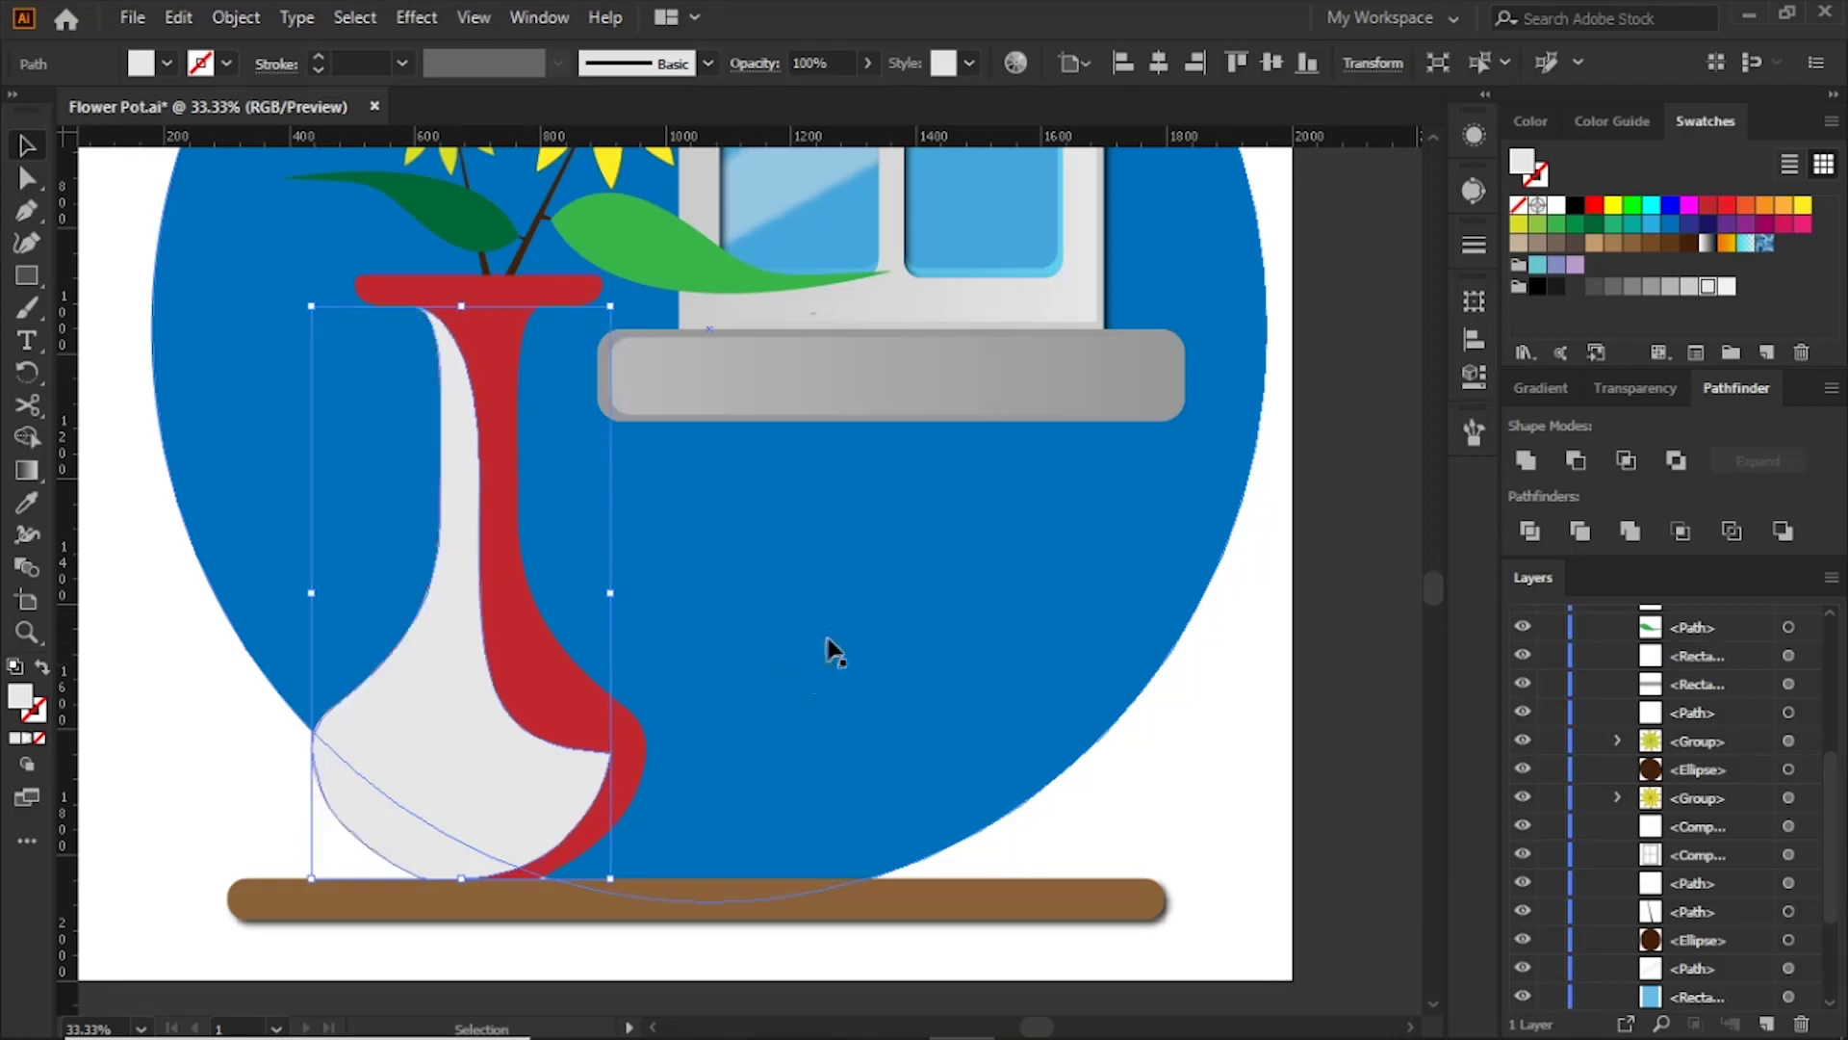
Step: Copy the sill's gradient look onto the vase highlight and set Soft Light at 27% opacity
key("i")
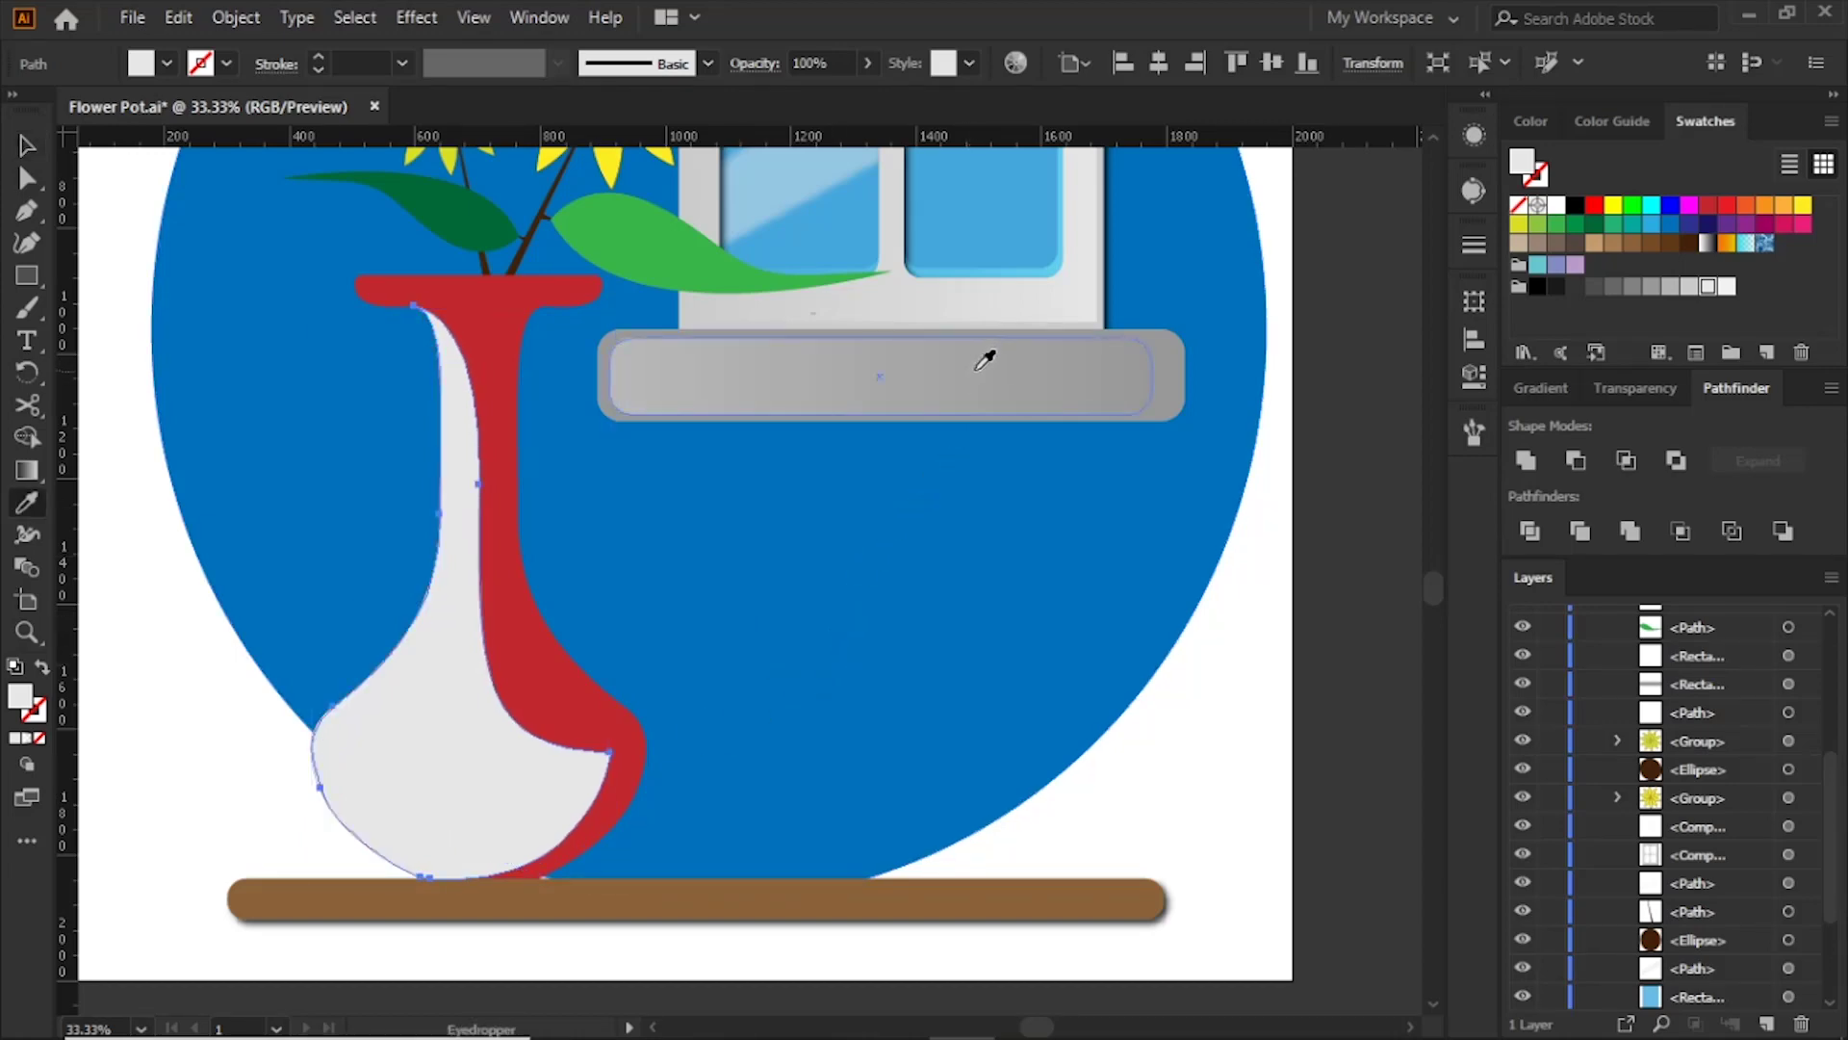
left_click(970, 380)
key("v")
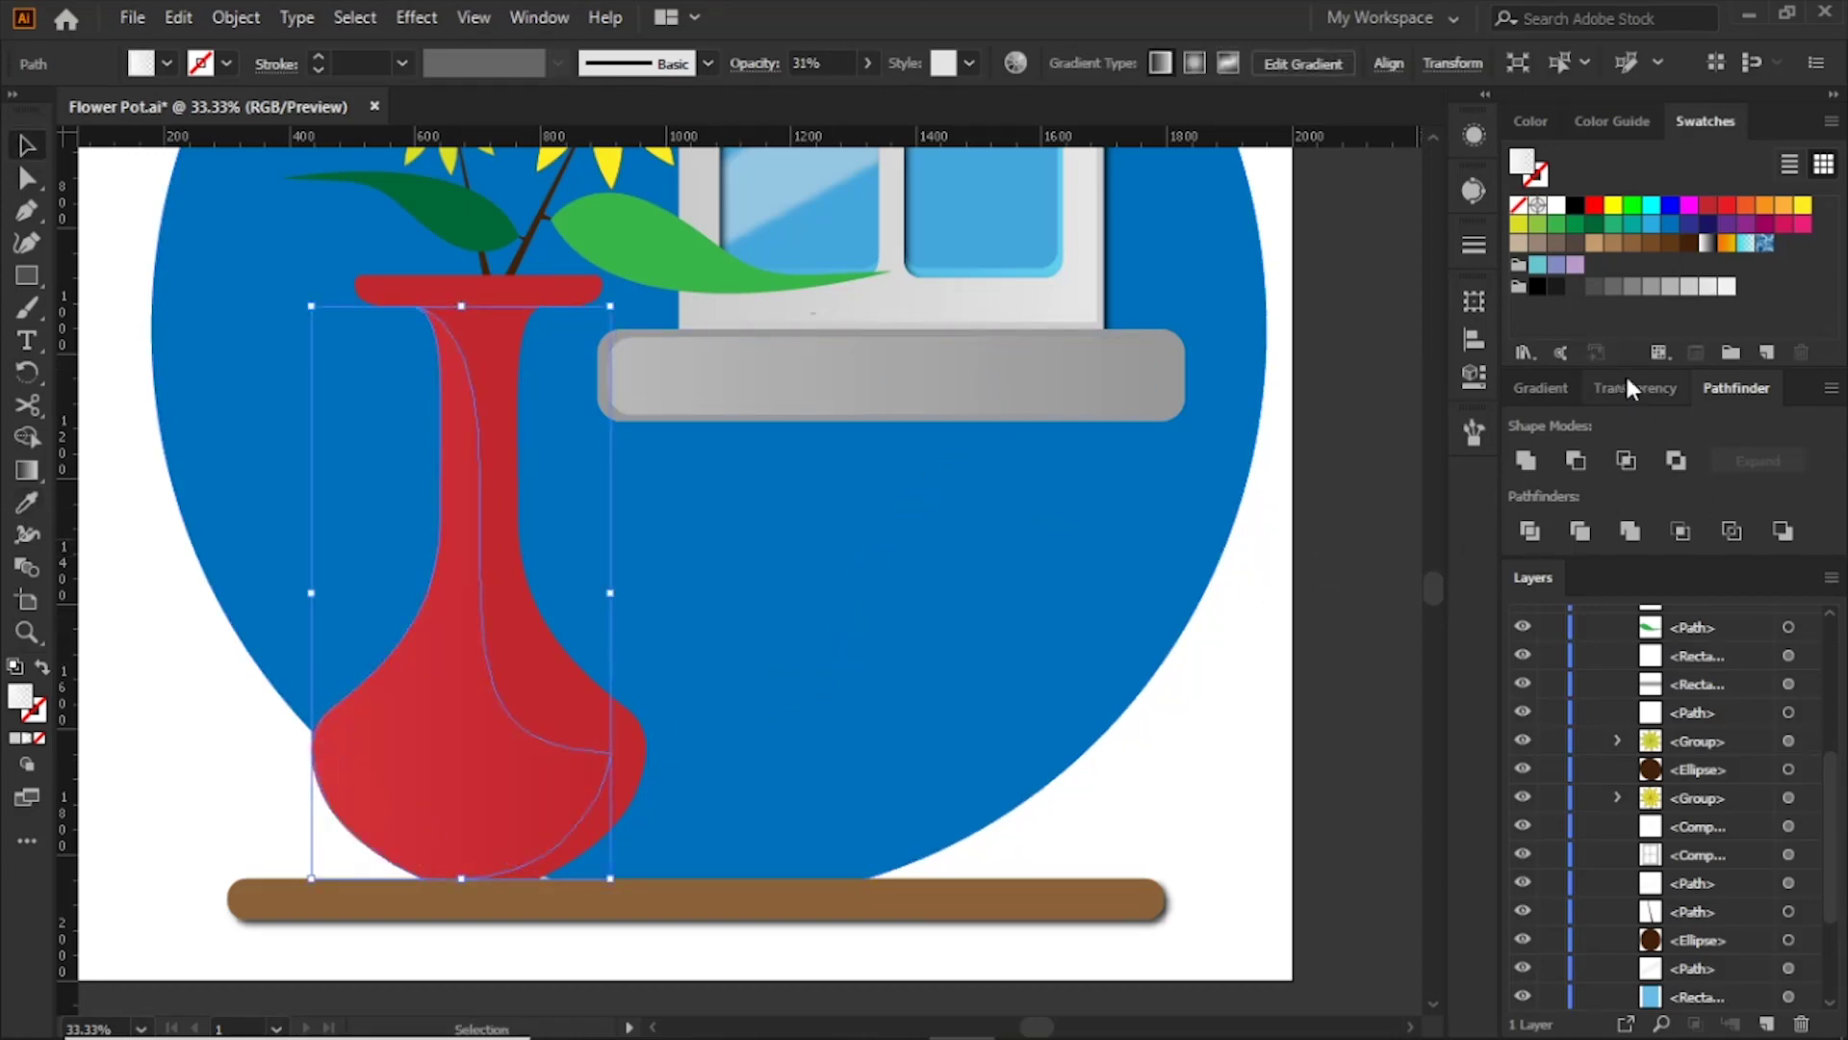
left_click(1634, 388)
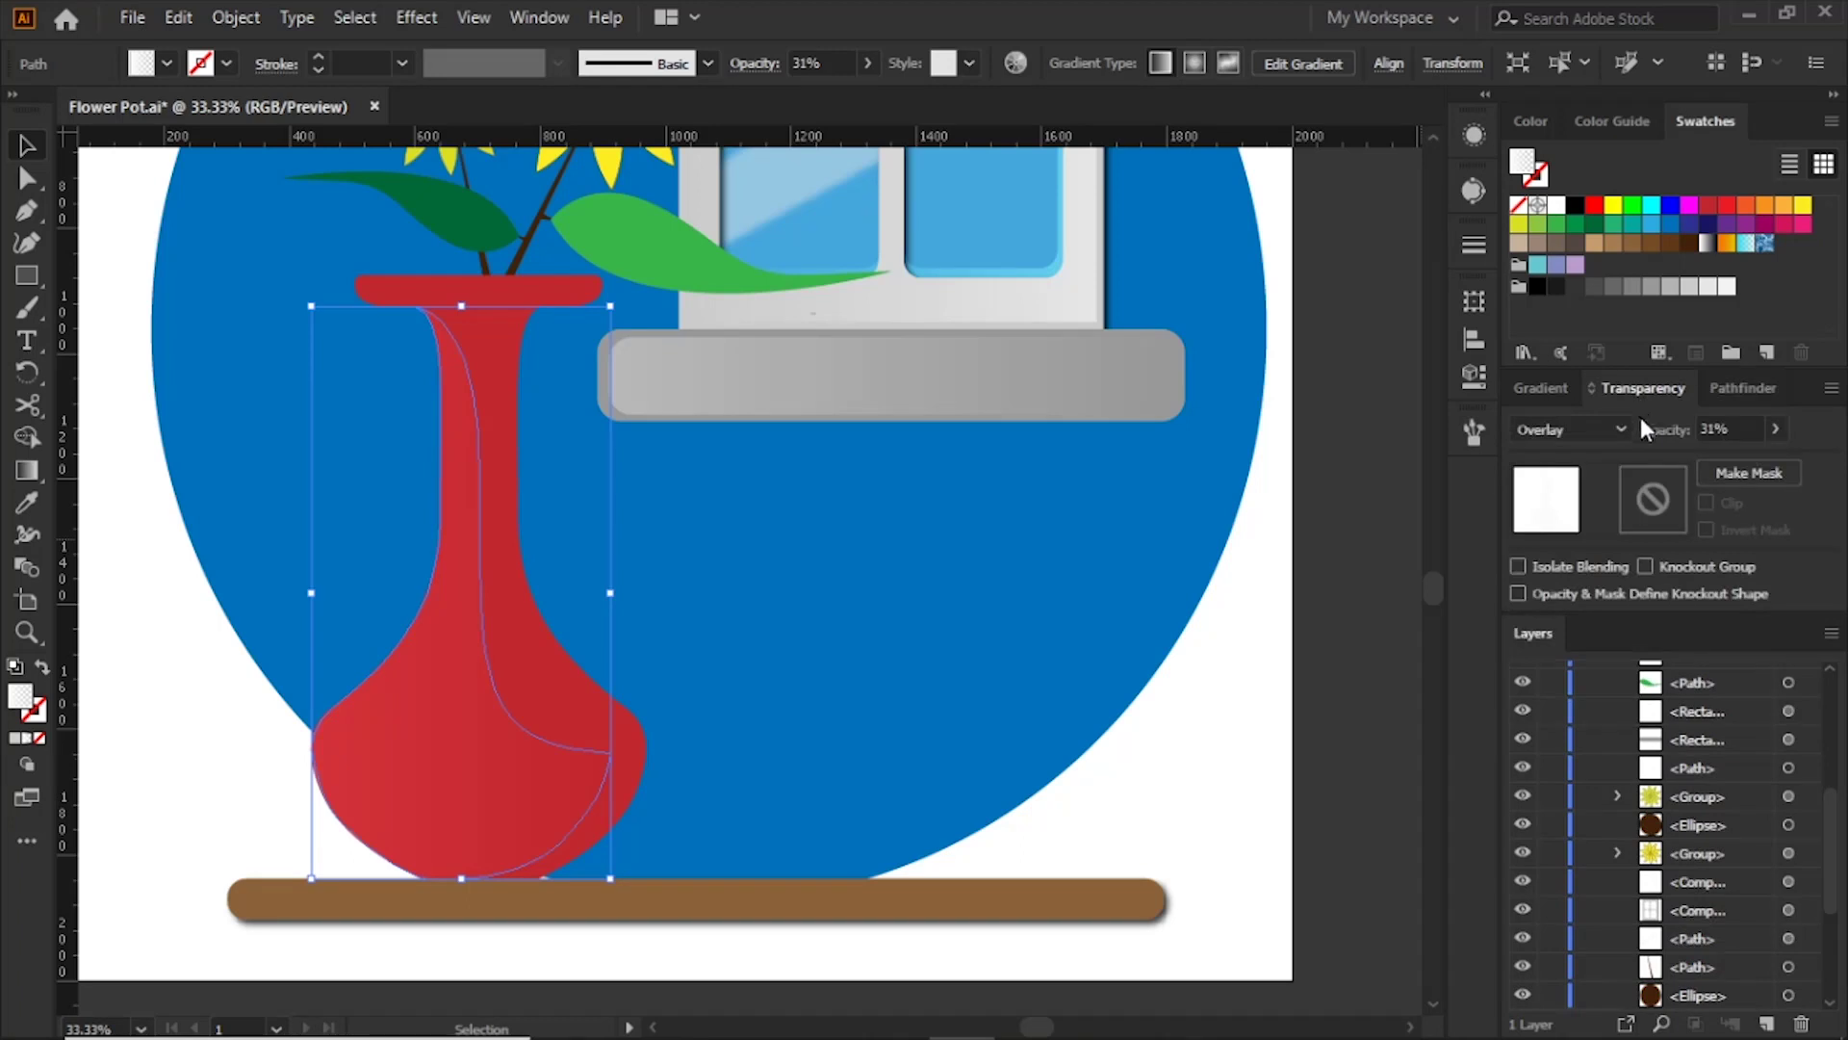
left_click(1777, 430)
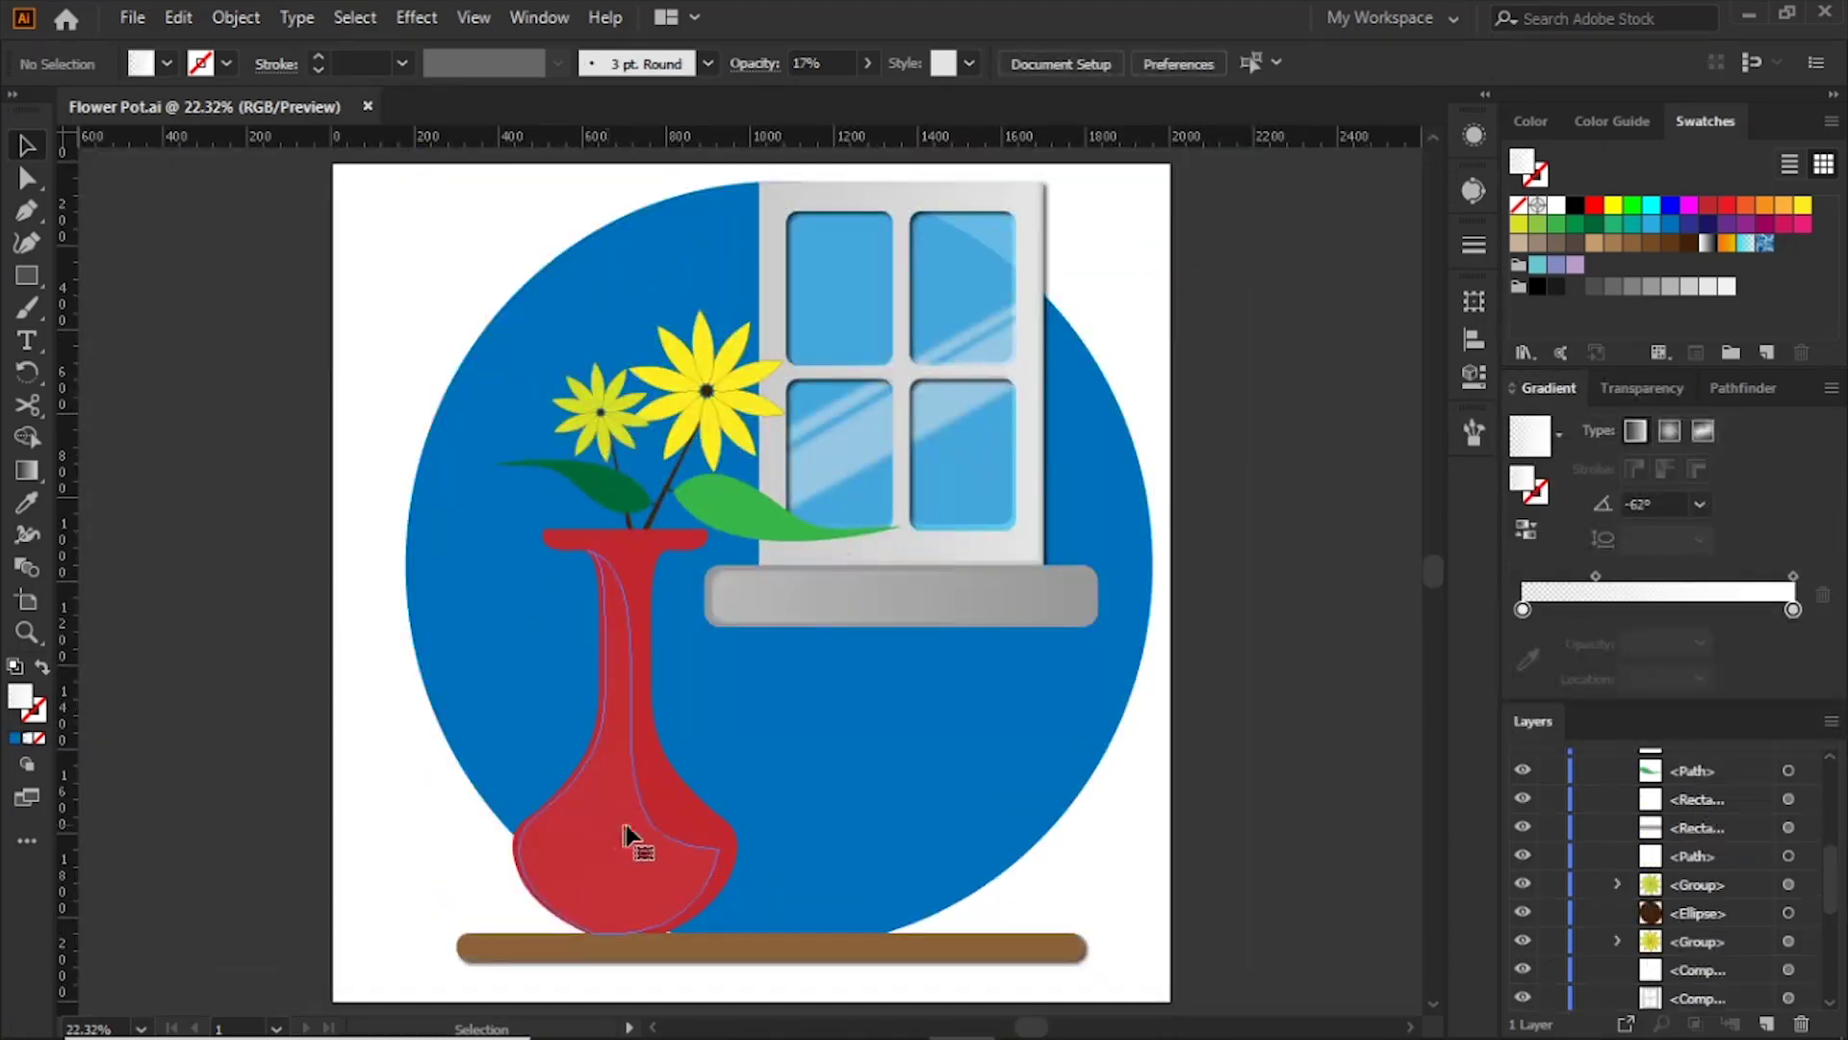
left_click(626, 824)
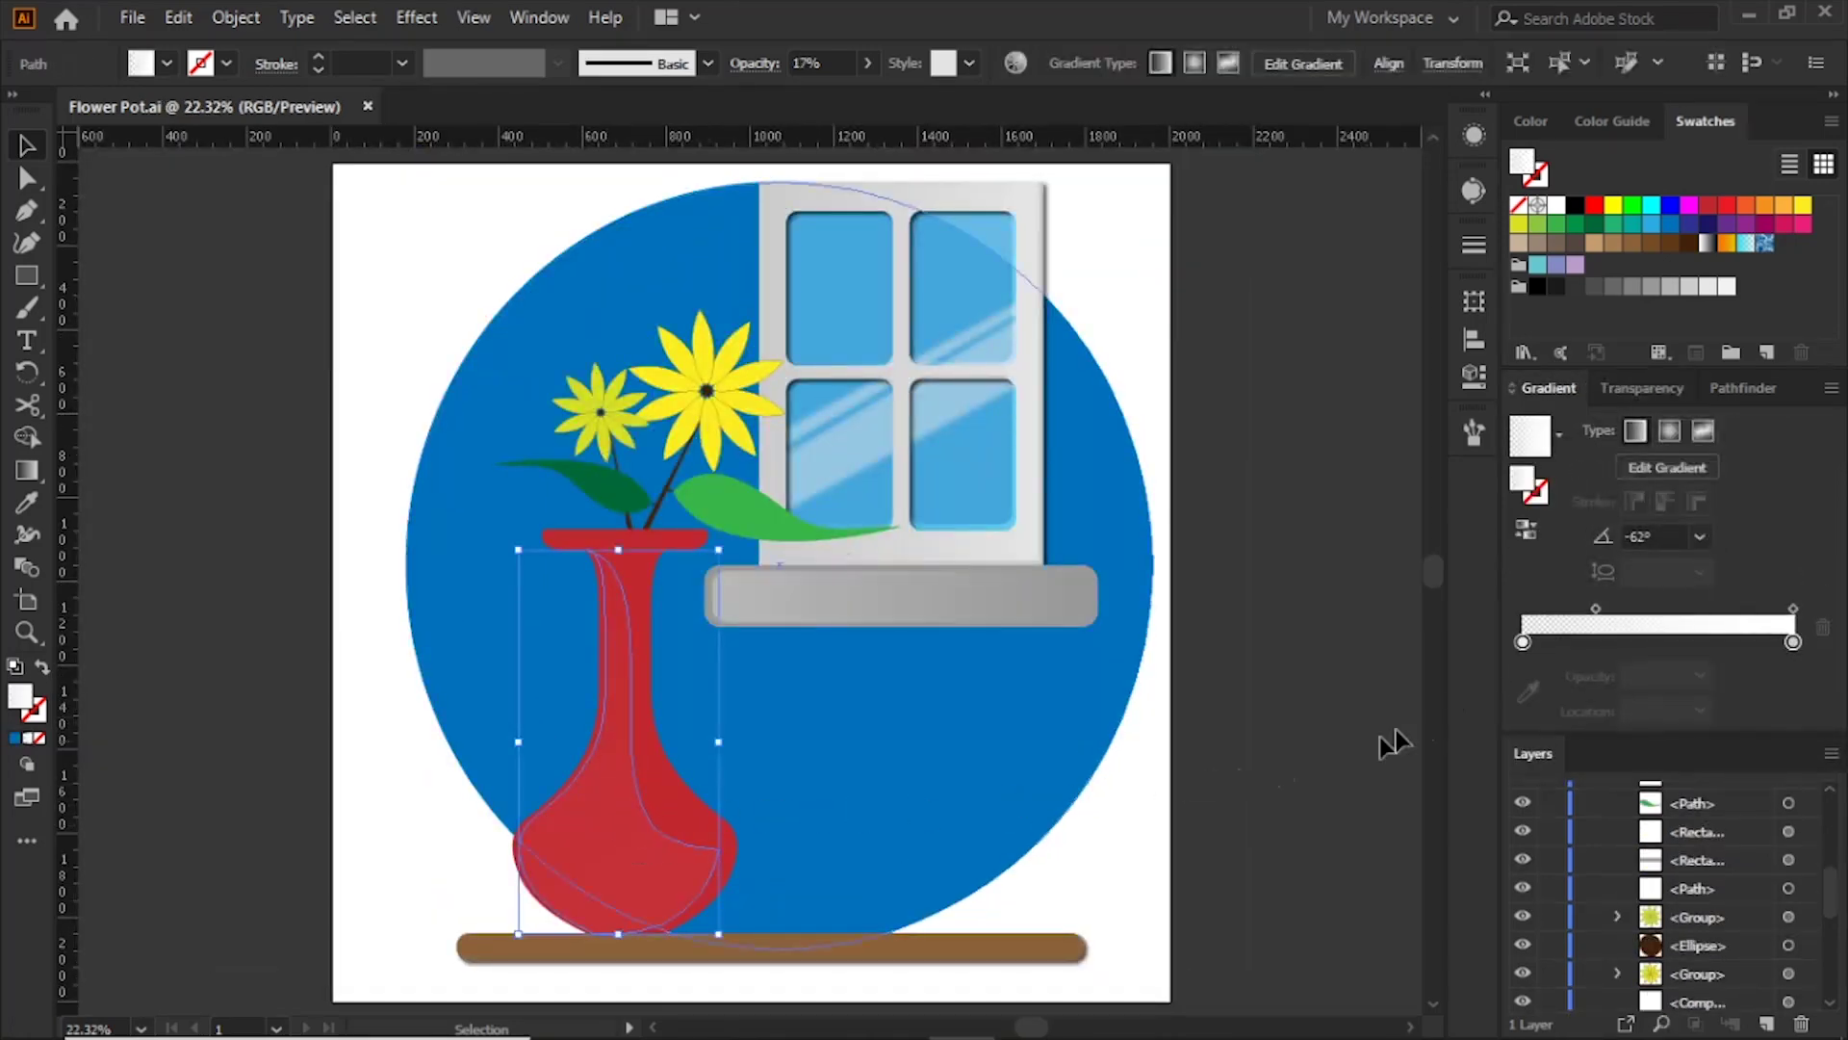
left_click(1636, 391)
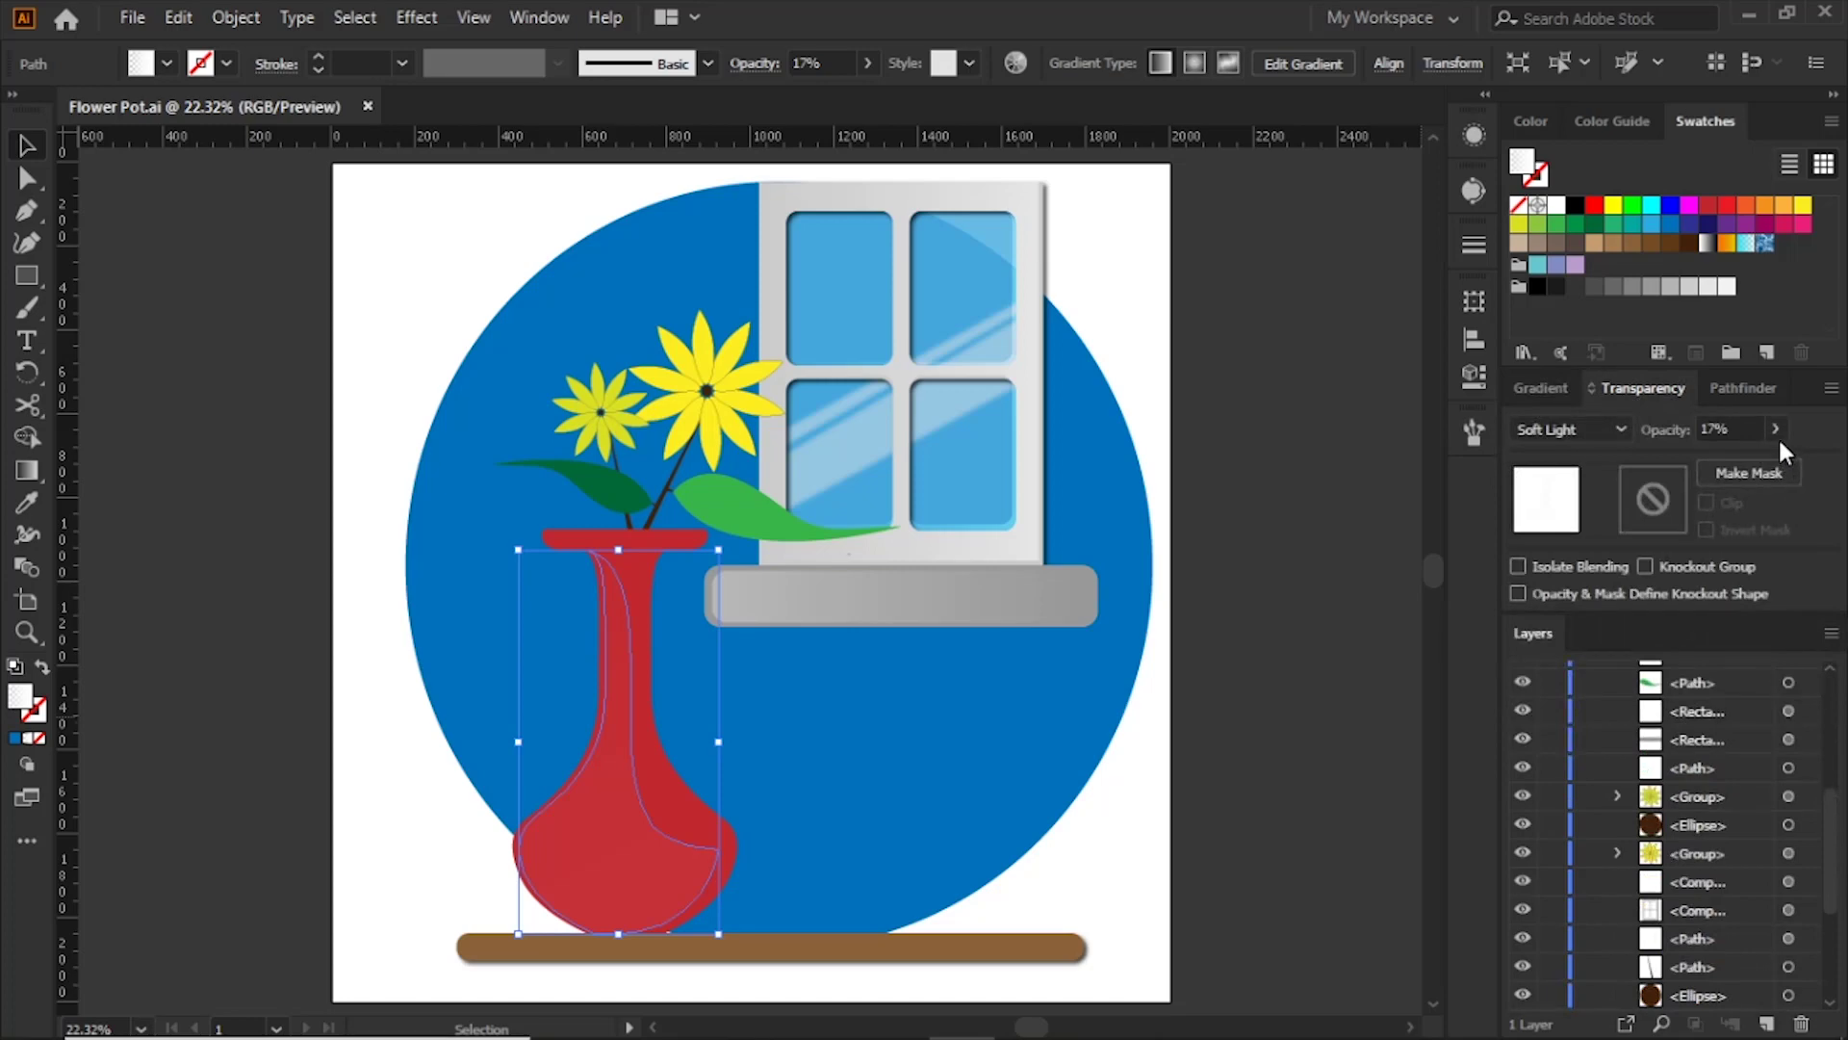
left_click(1776, 430)
Step: Drag the highlight's lower anchor point to reshape its bottom curve
key("a")
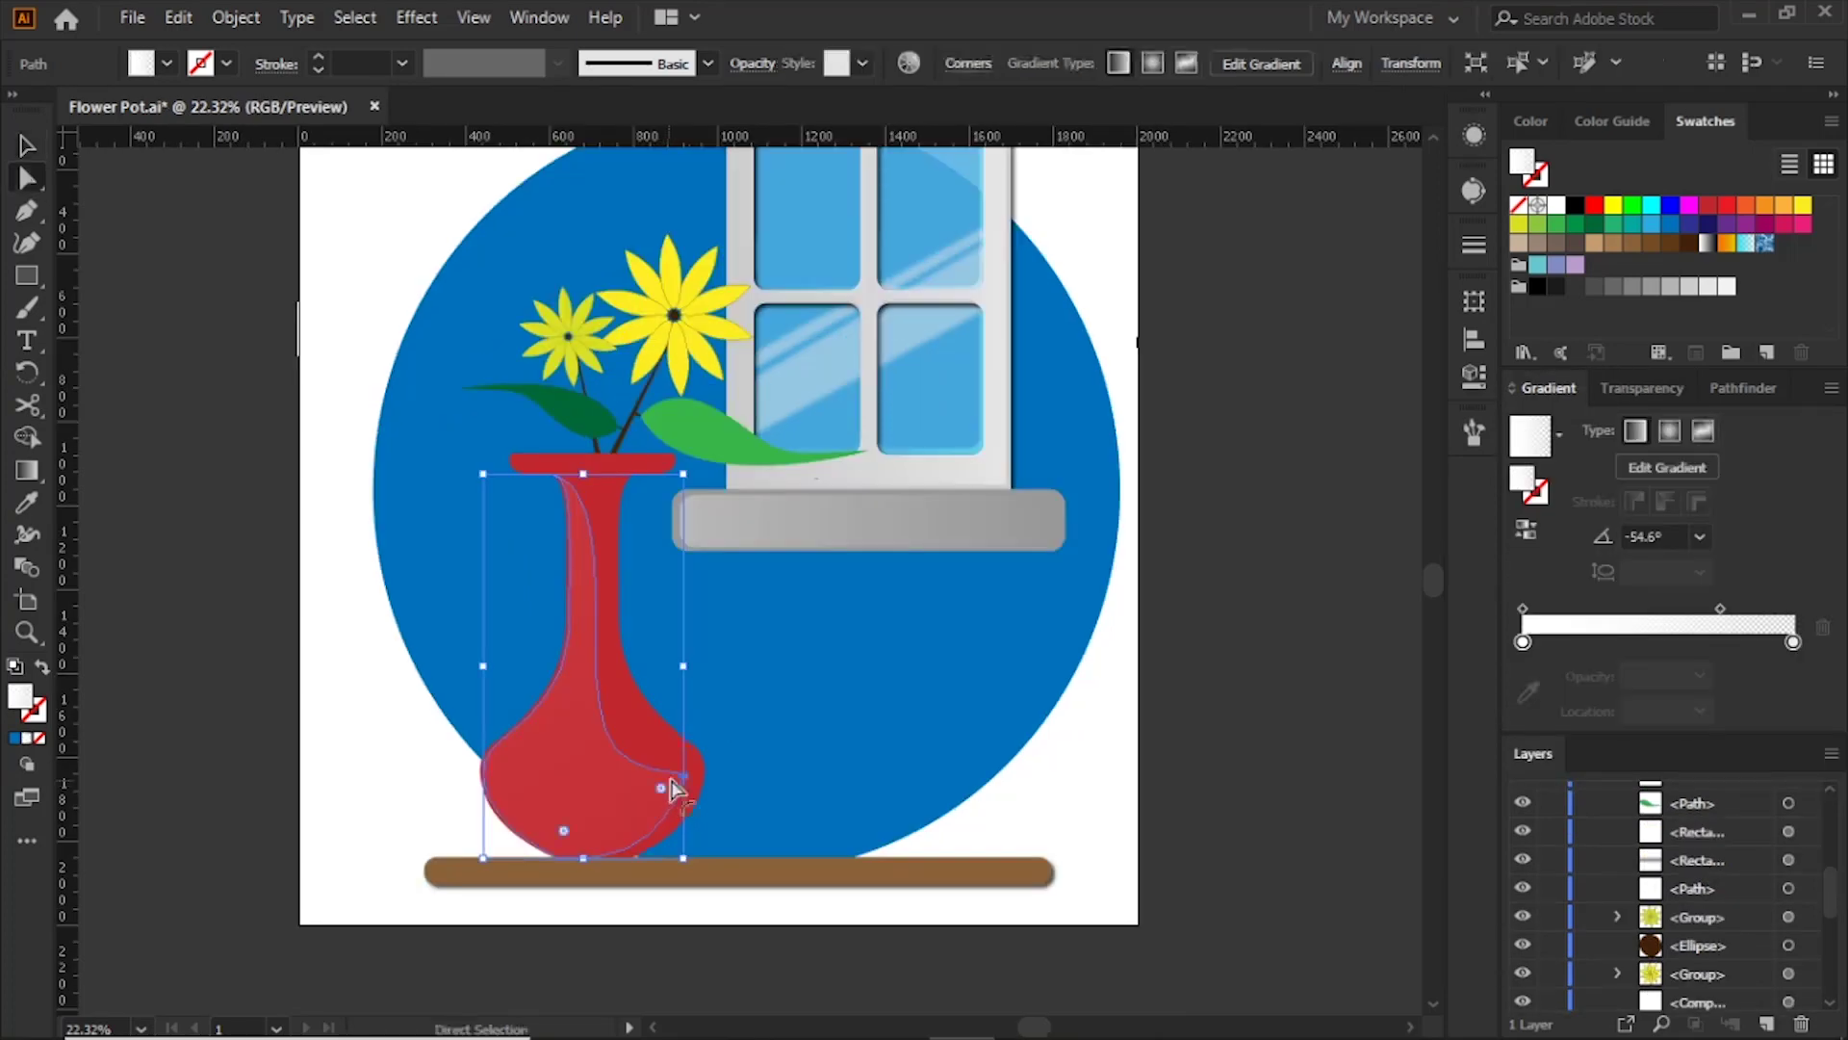
left_click(673, 784)
left_click_drag(660, 789, 1043, 804)
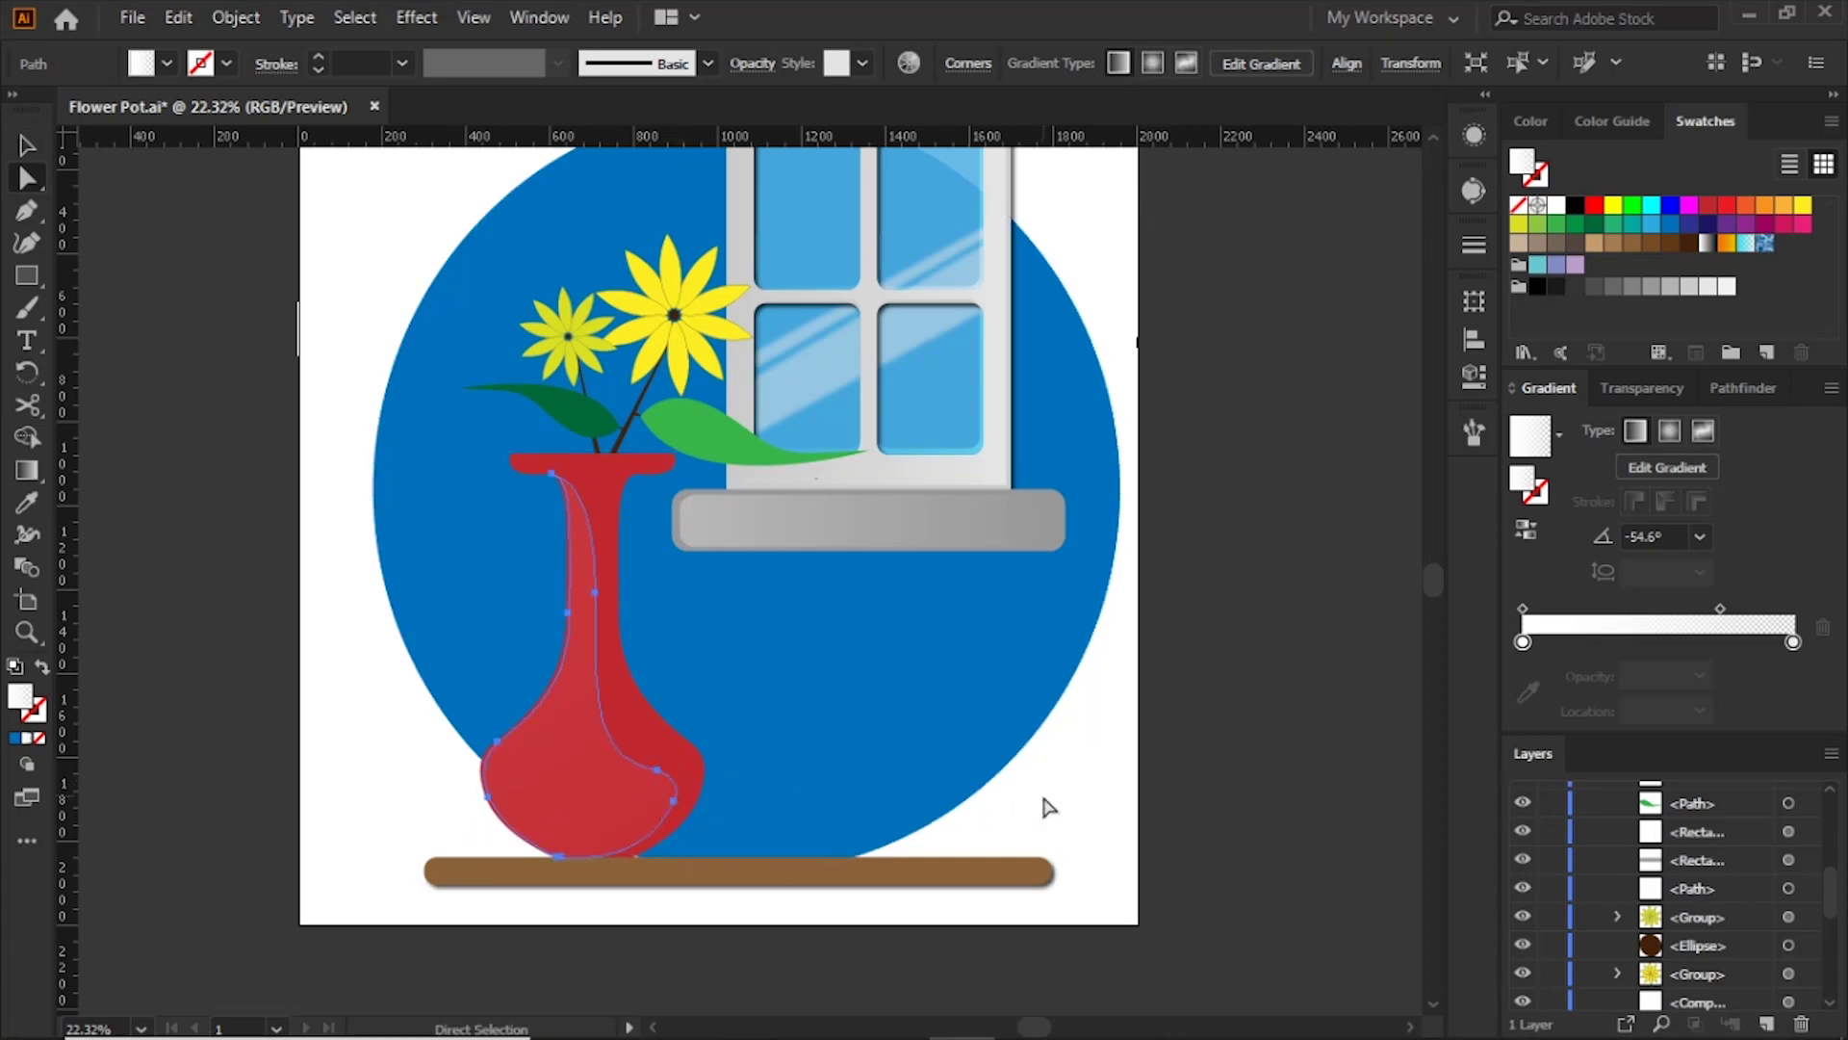
left_click(1031, 806)
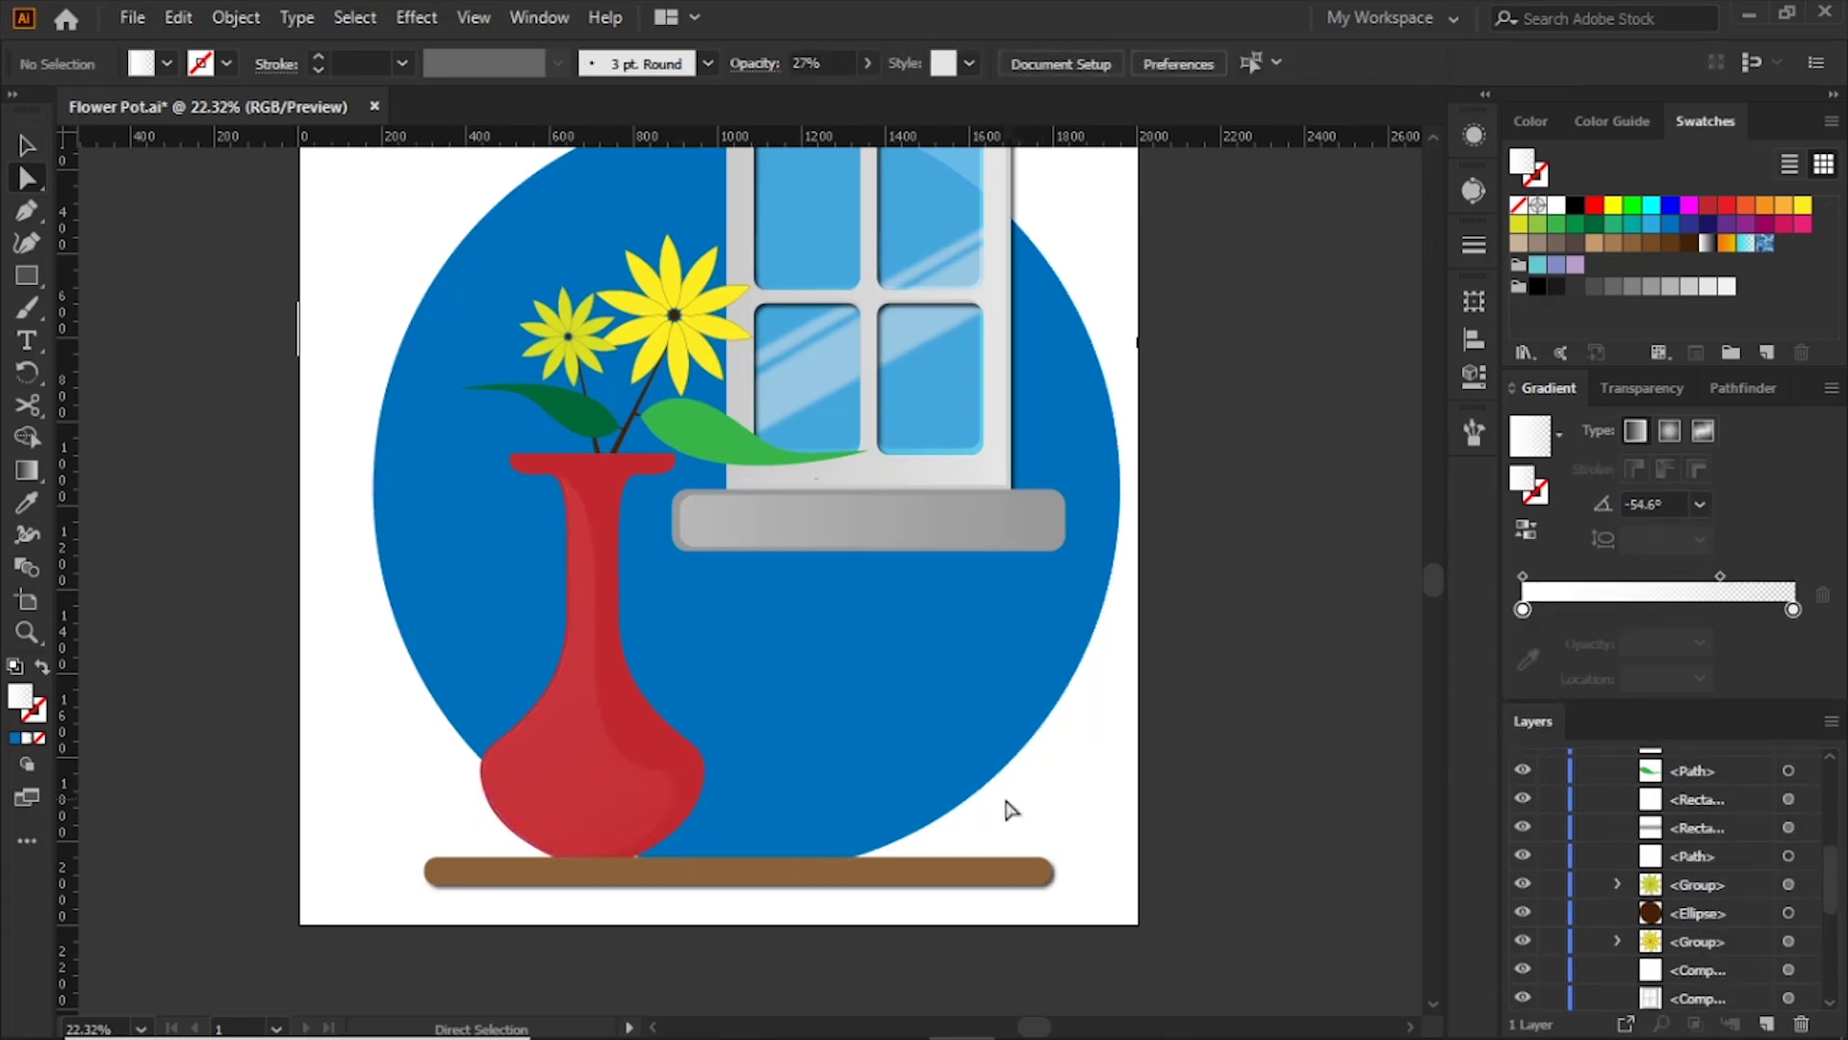
key("ctrl+equal")
key("ctrl+equal")
Step: Draw a bar above the shelf with a 20 pt stroke and fully rounded corners
key("m")
mouse_move(610, 701)
left_mouse_down()
mouse_move(1086, 722)
mouse_move(1126, 758)
left_mouse_up()
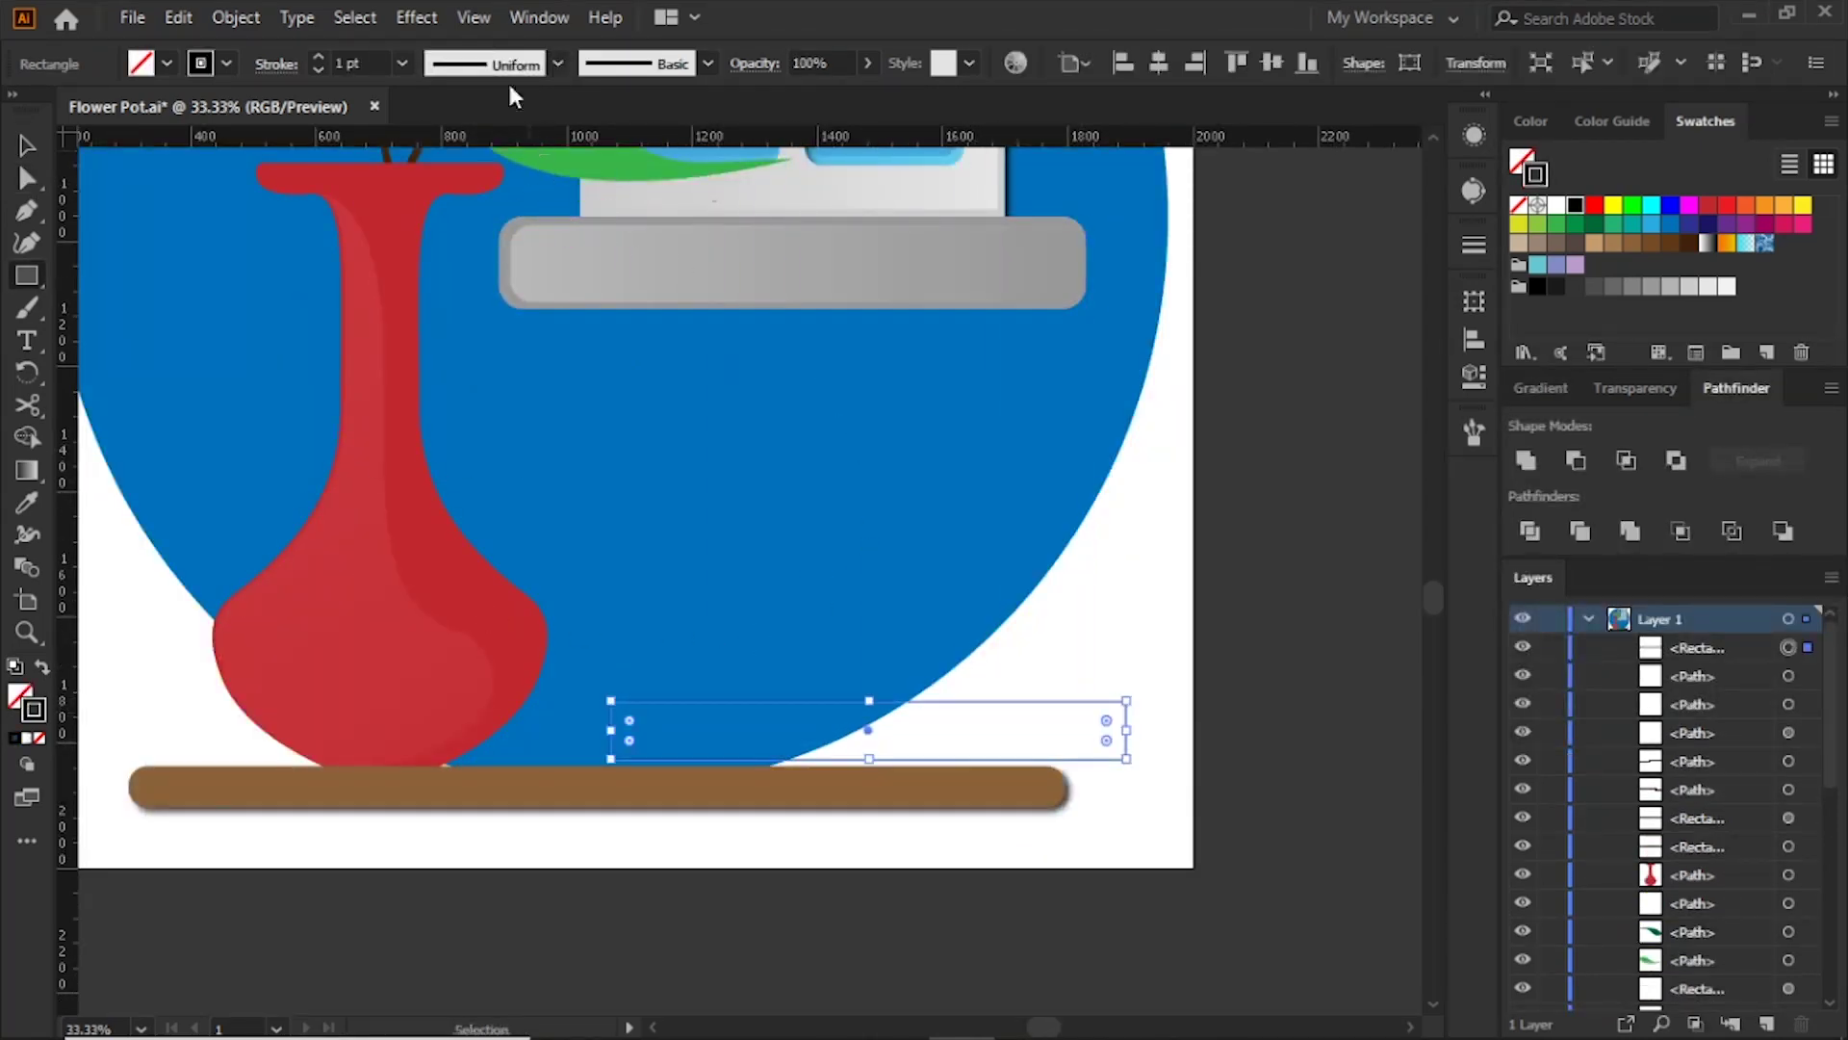
left_click(402, 62)
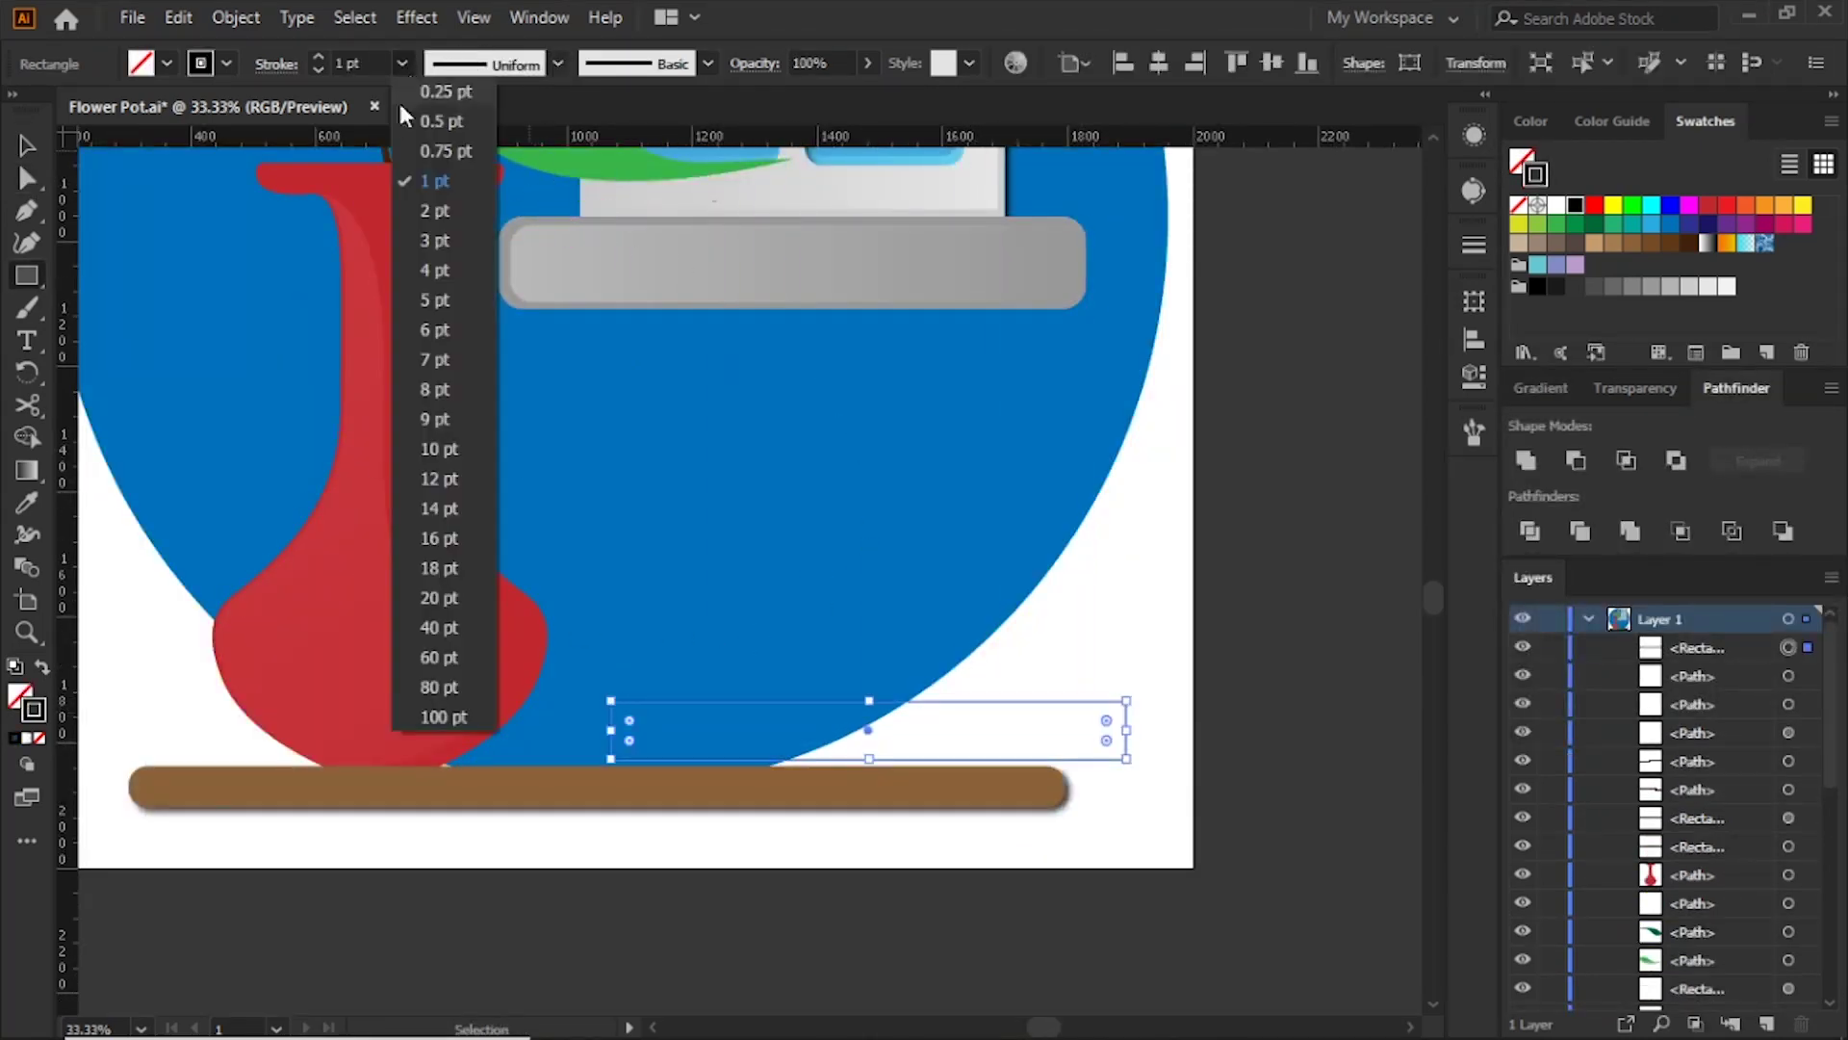
left_click(448, 604)
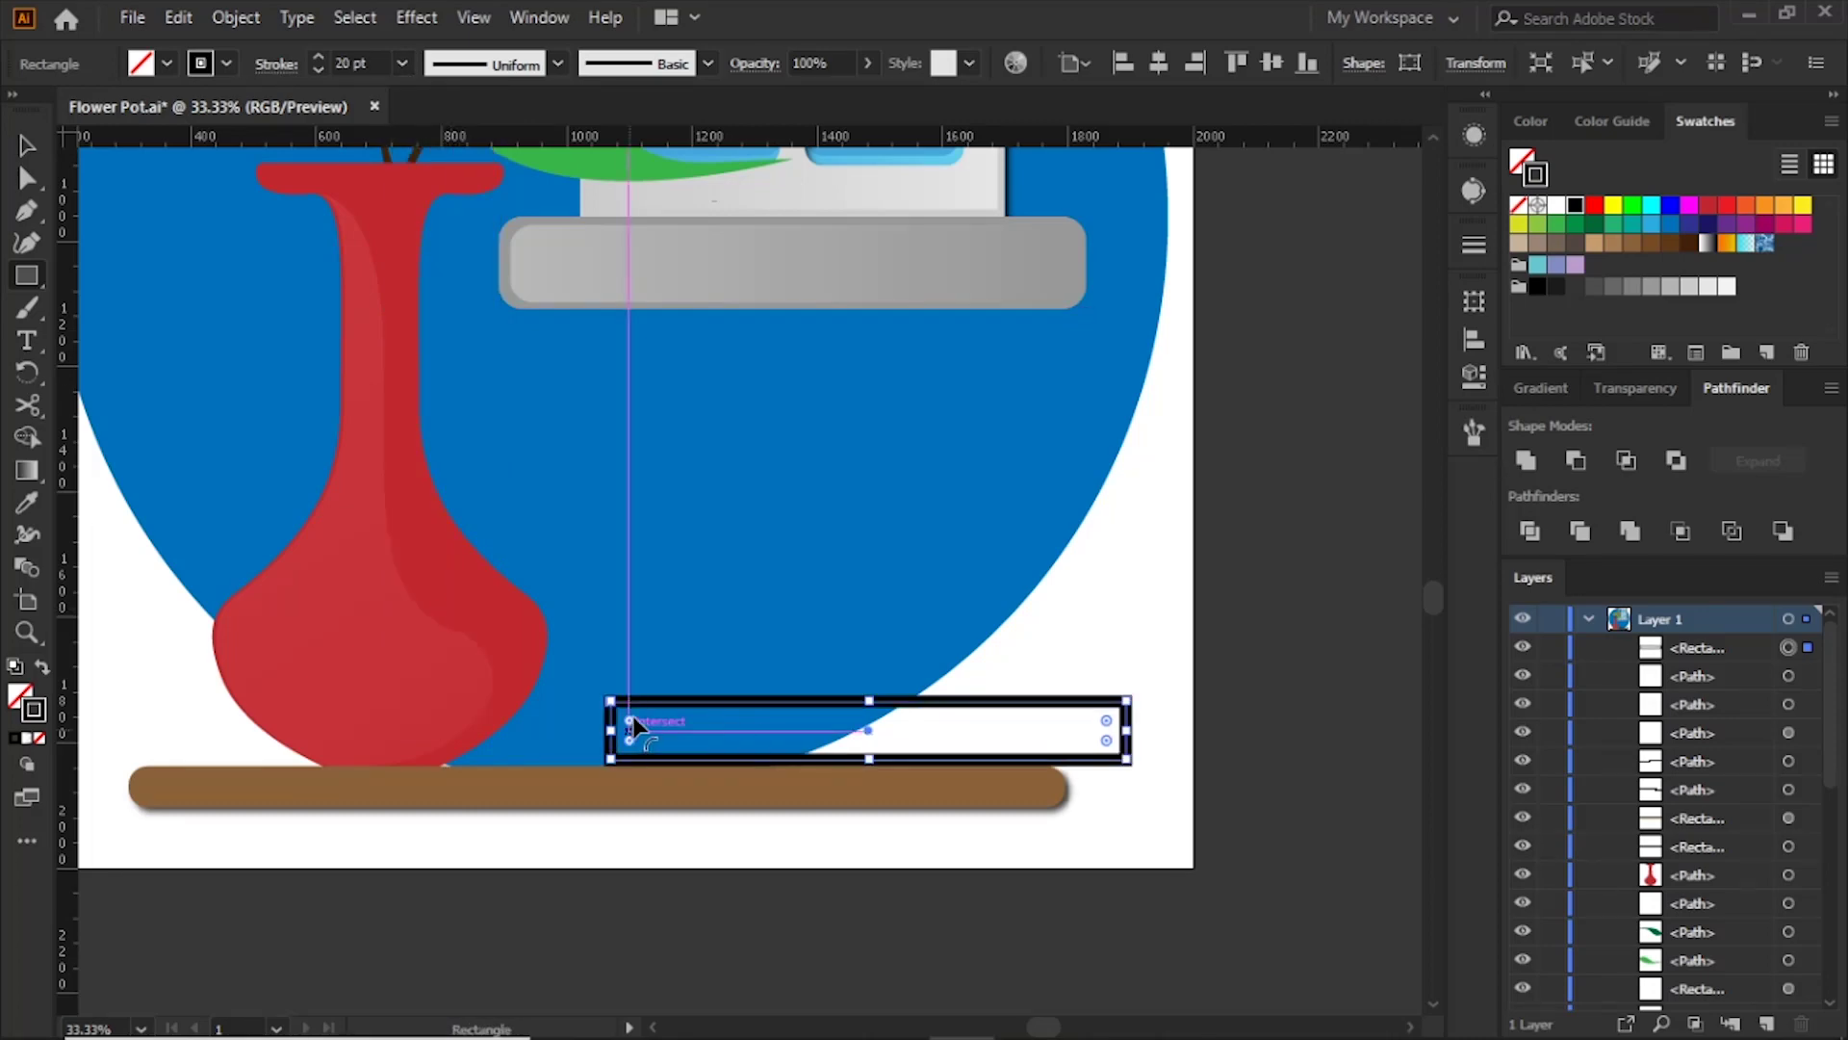
left_click_drag(629, 720, 1156, 751)
key("ctrl+shift+a")
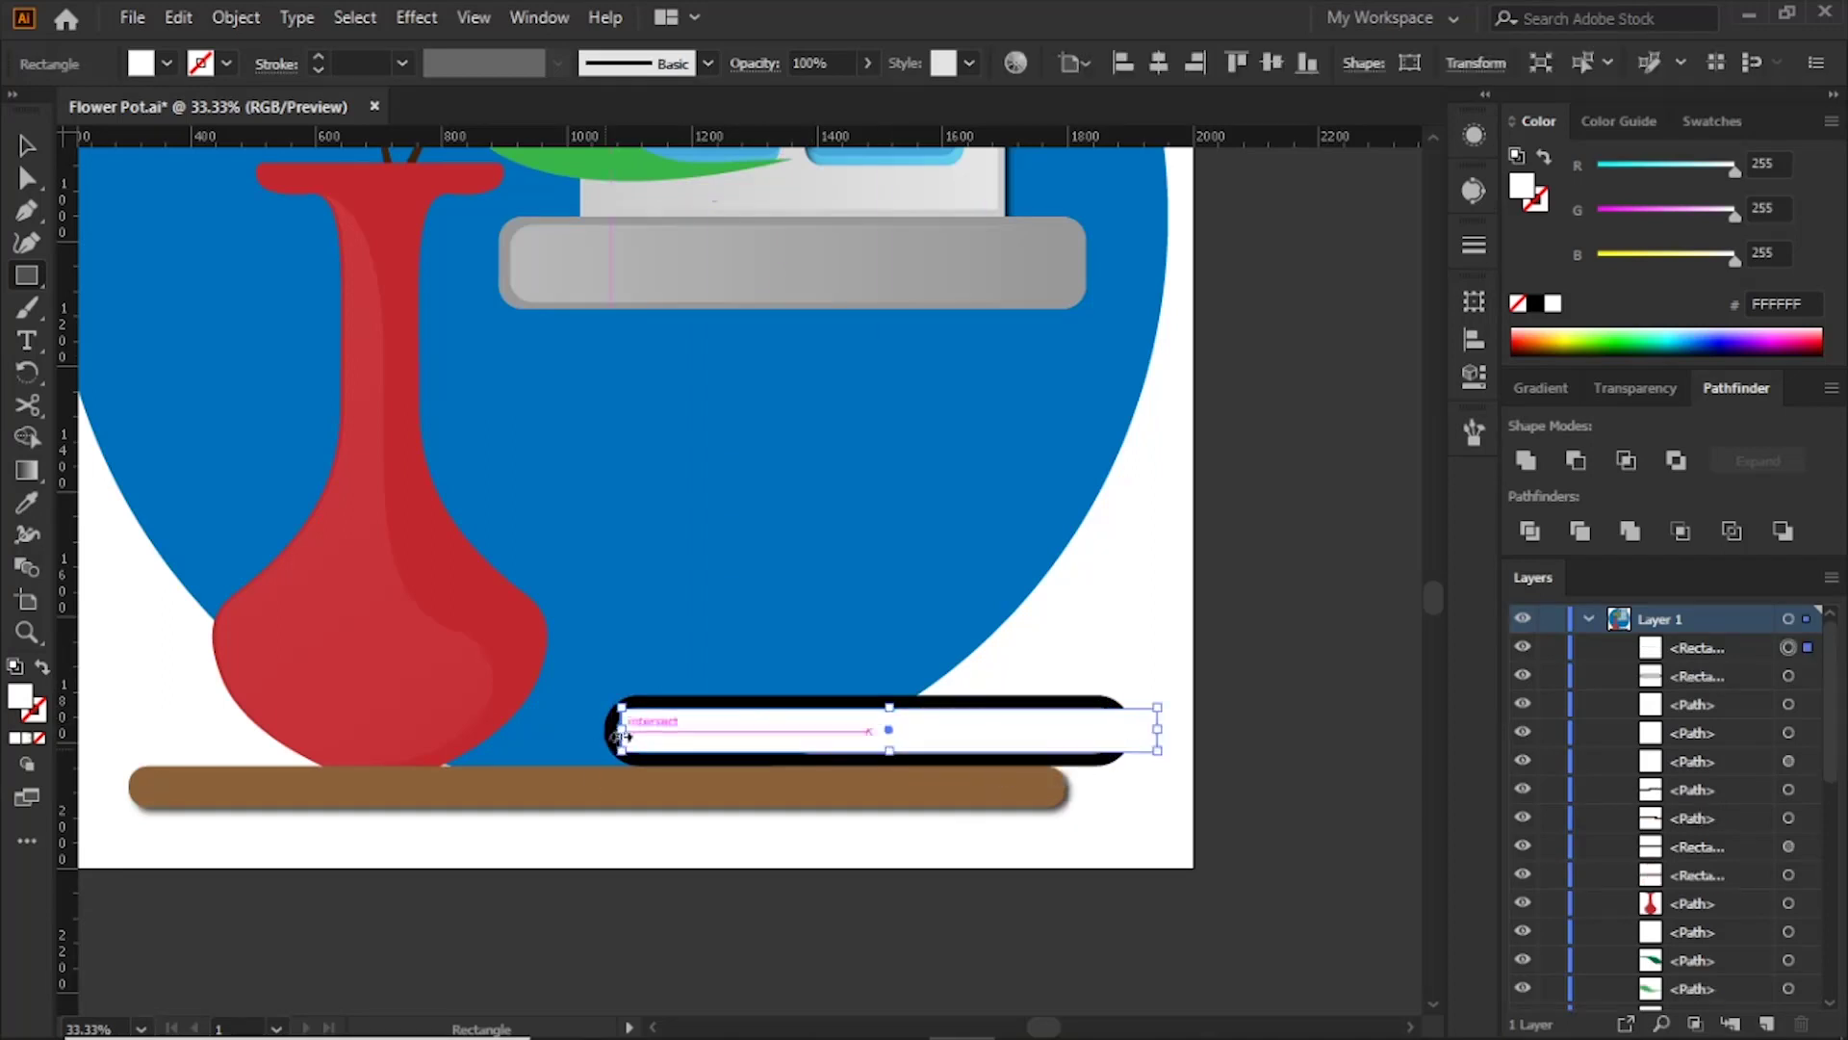
key("ctrl+plus")
Step: Round the inner white rectangle into a pill shape
key("a")
left_click_drag(552, 723, 596, 731)
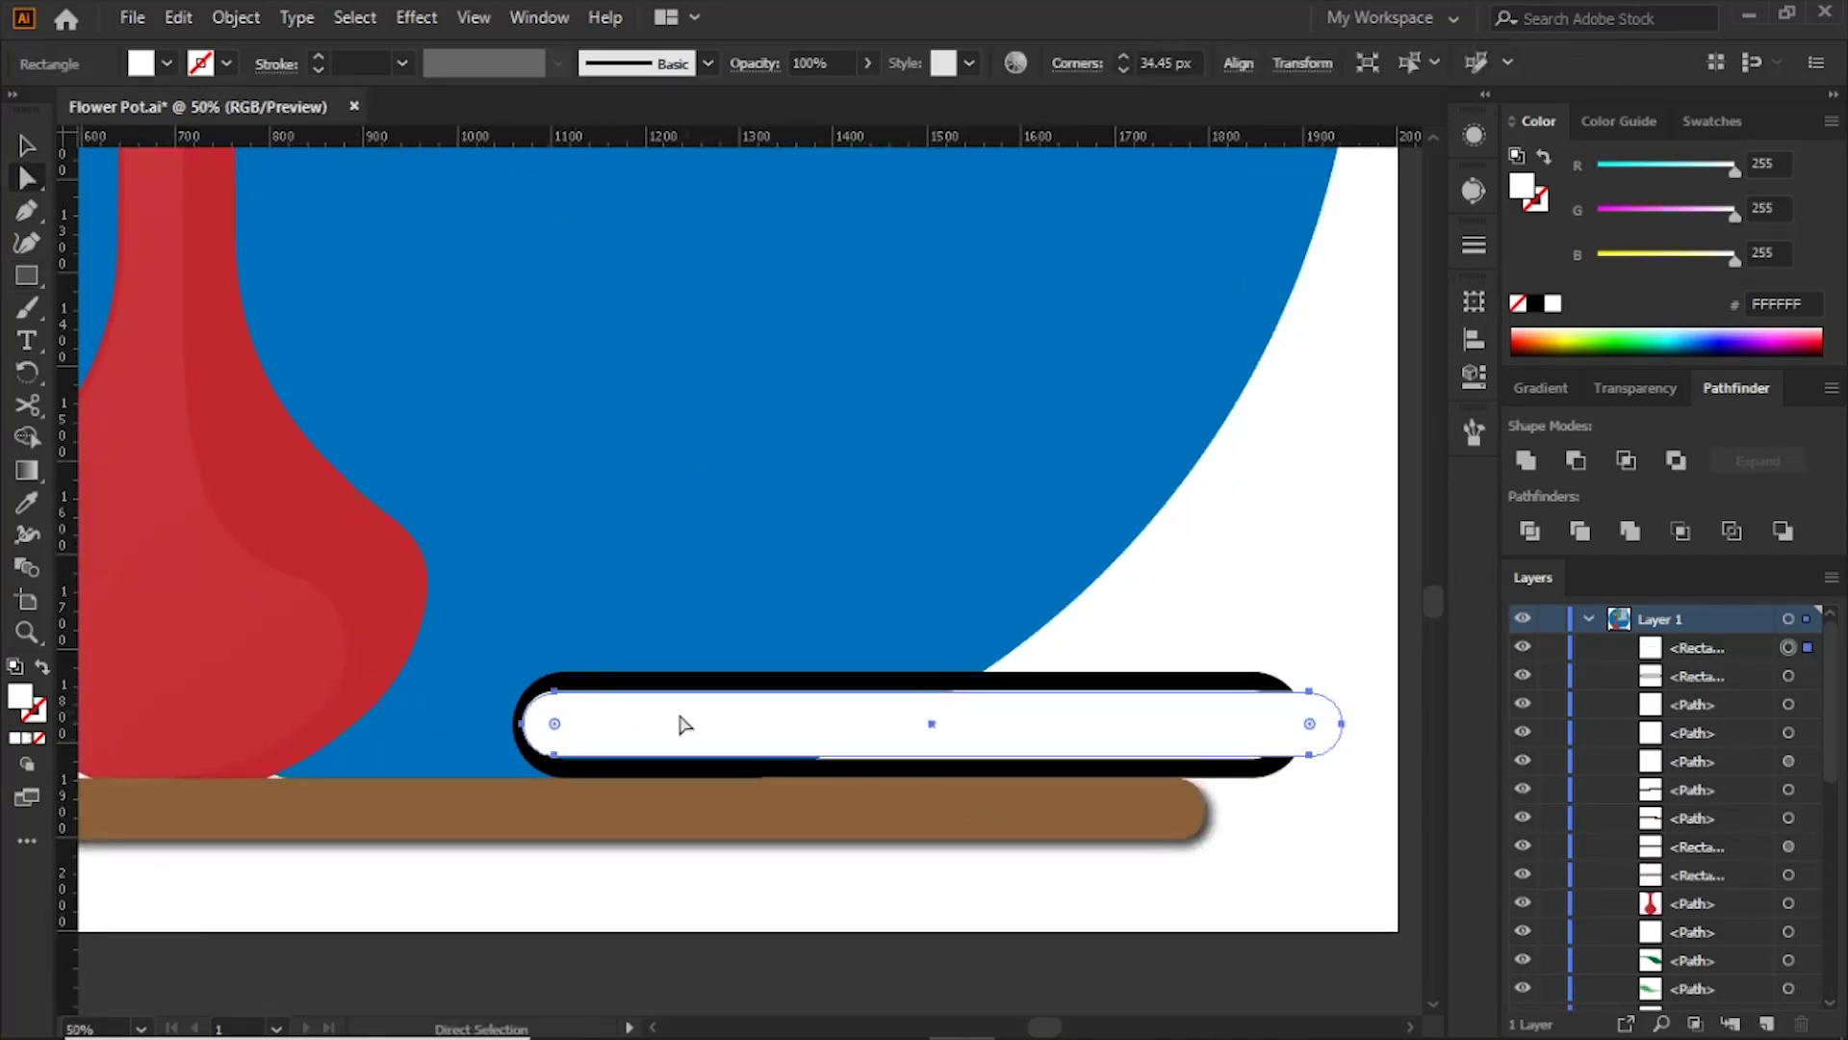
key("ctrl+shift+a")
mouse_move(1291, 585)
left_mouse_down()
mouse_move(1140, 619)
mouse_move(1201, 801)
left_mouse_up()
key("v")
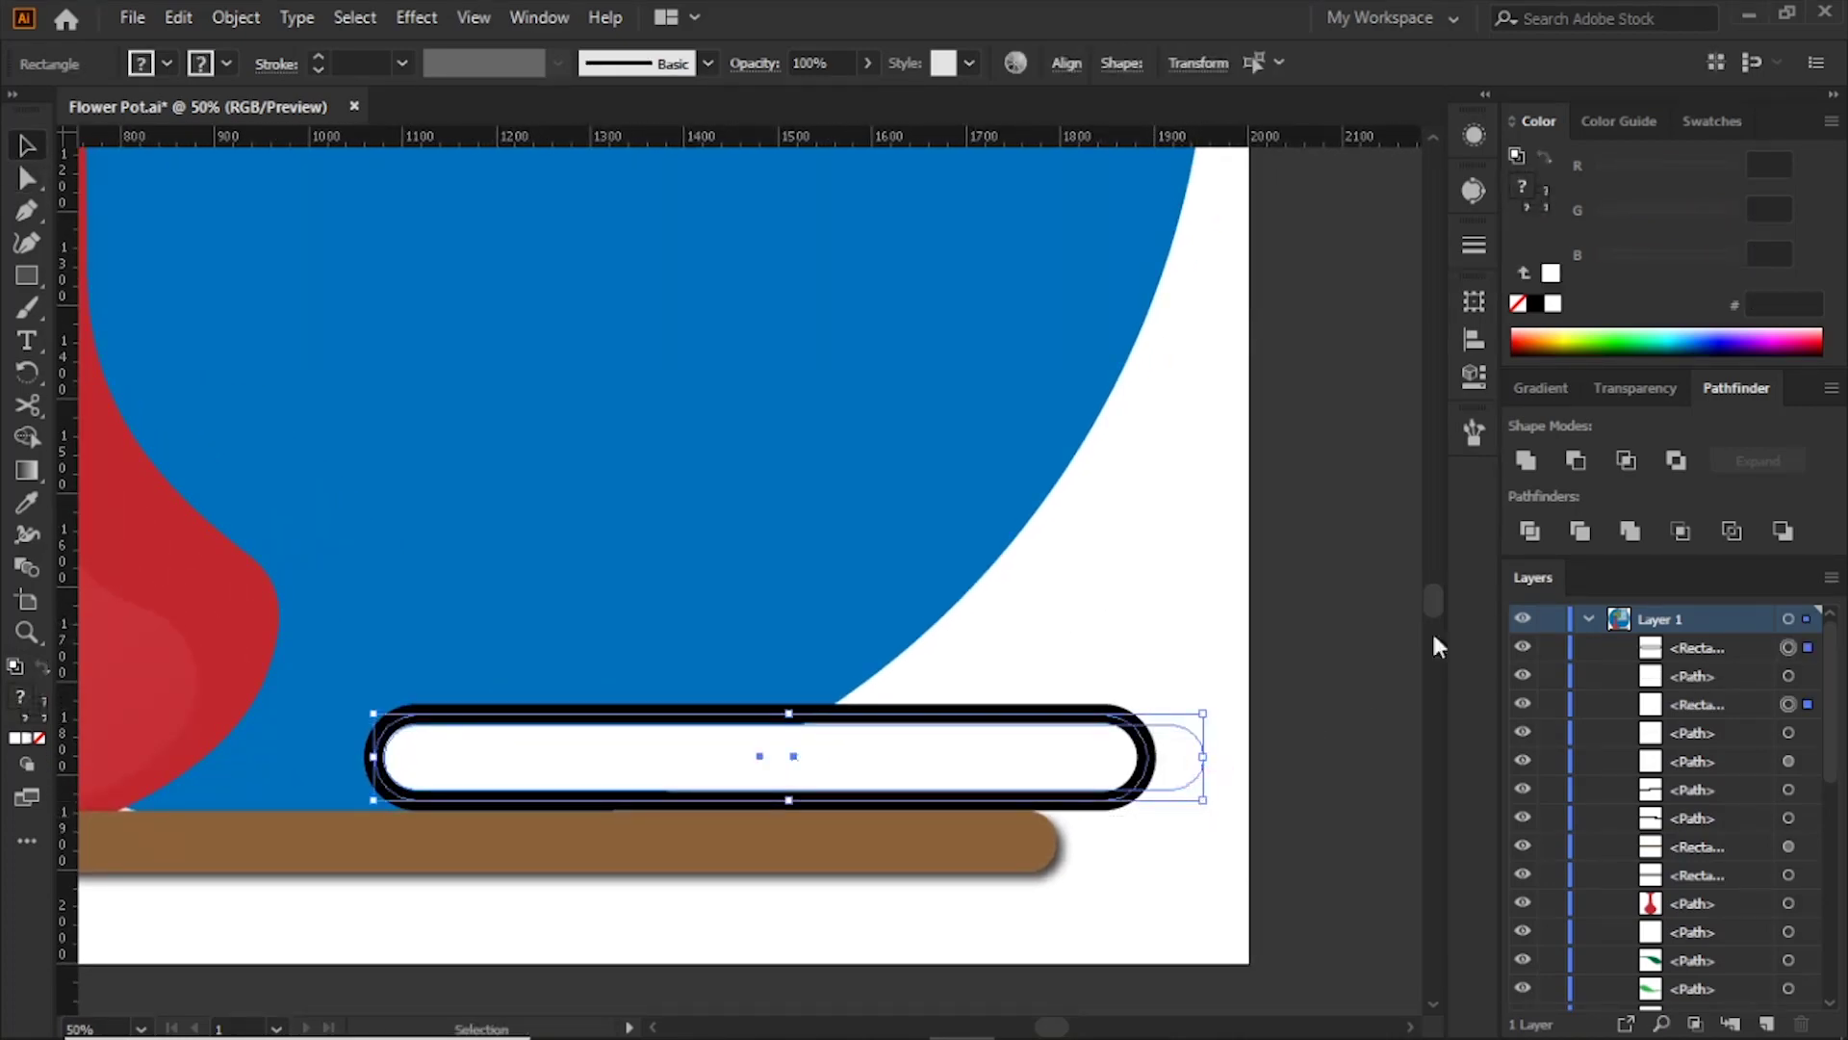
Step: Divide and ungroup the shapes, delete the right cap, and square off the book's right end
left_click(1533, 535)
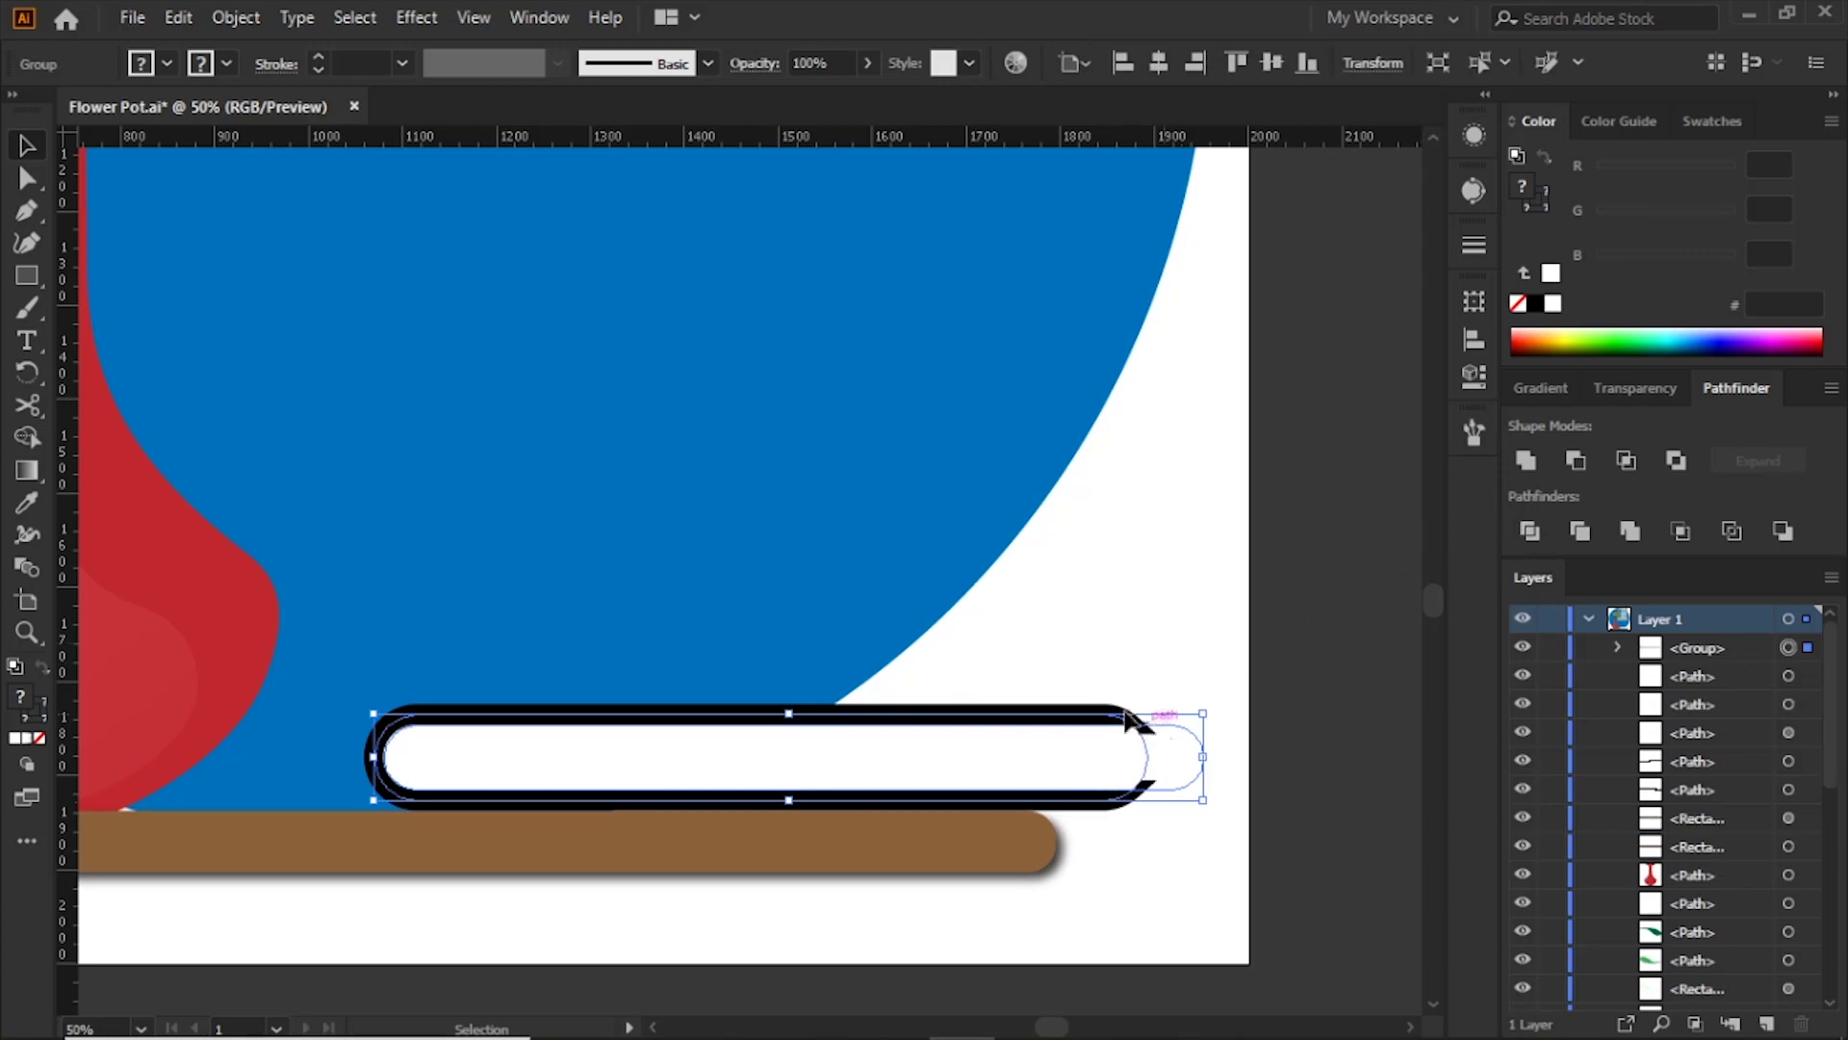
right_click(1129, 758)
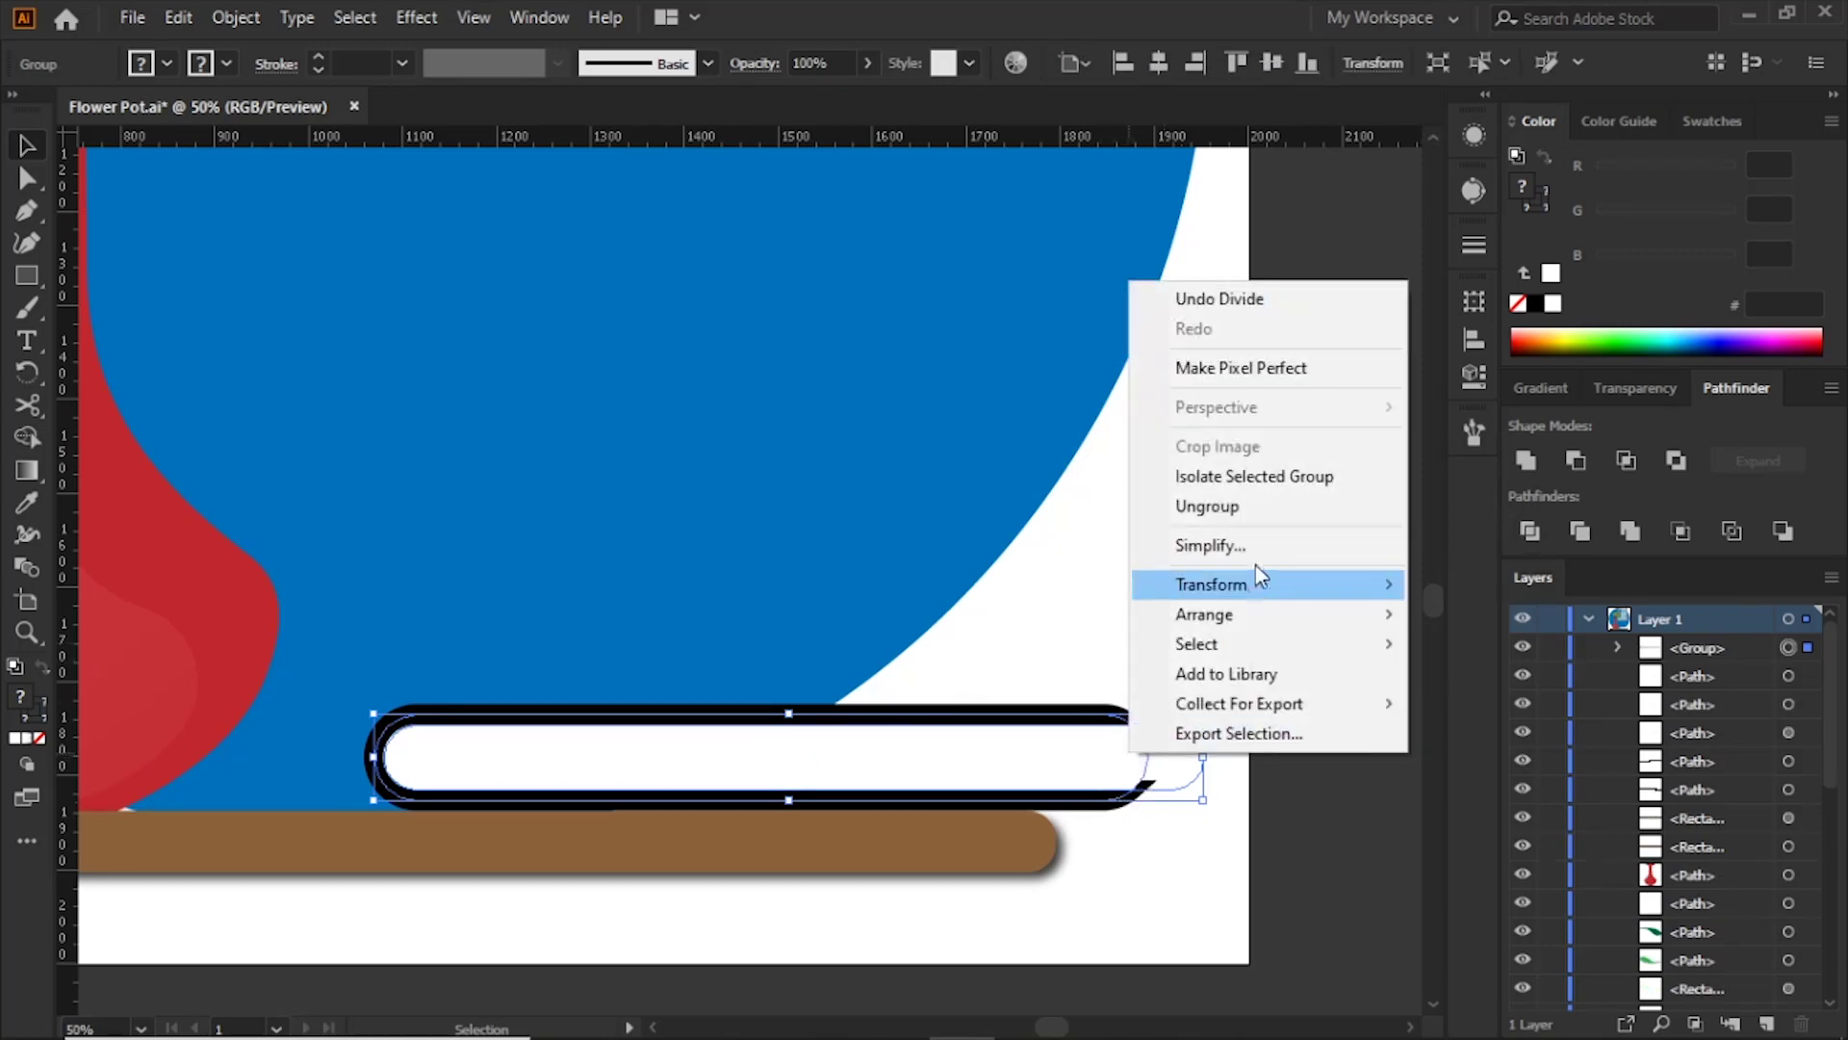
left_click(1250, 518)
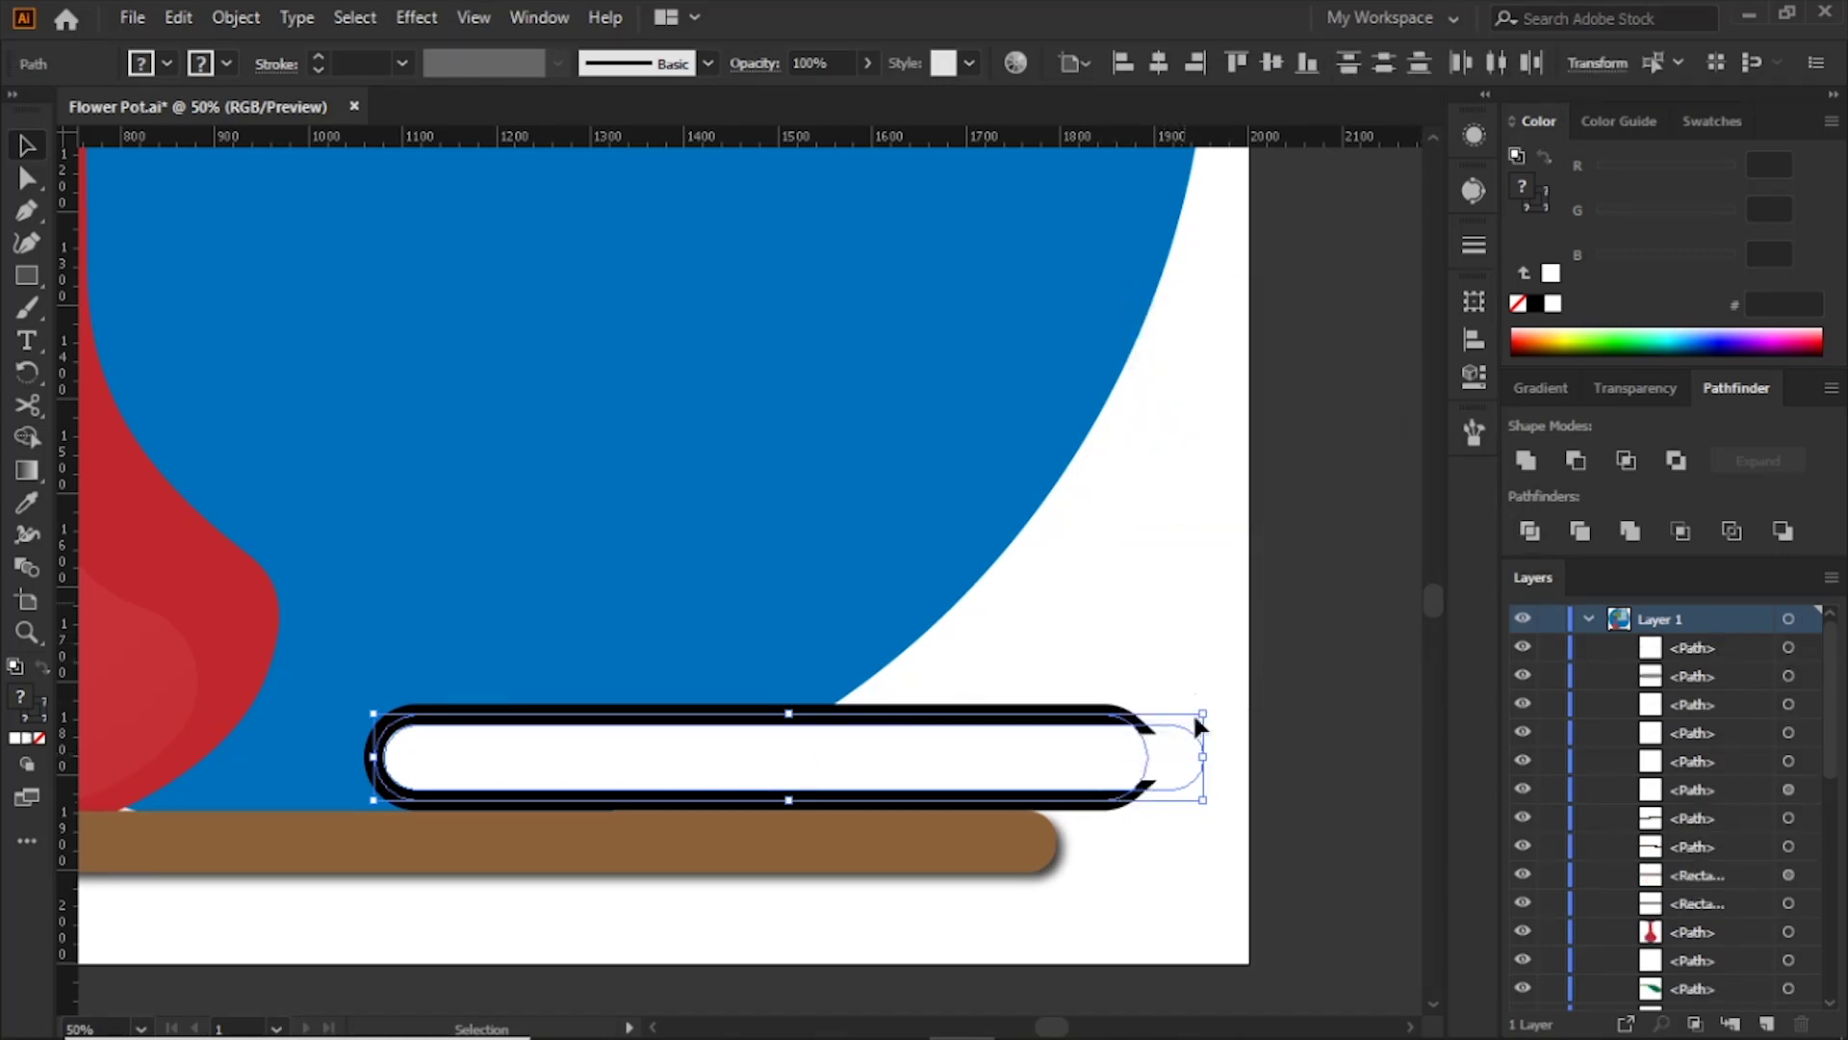
left_click(1190, 767)
key("Delete")
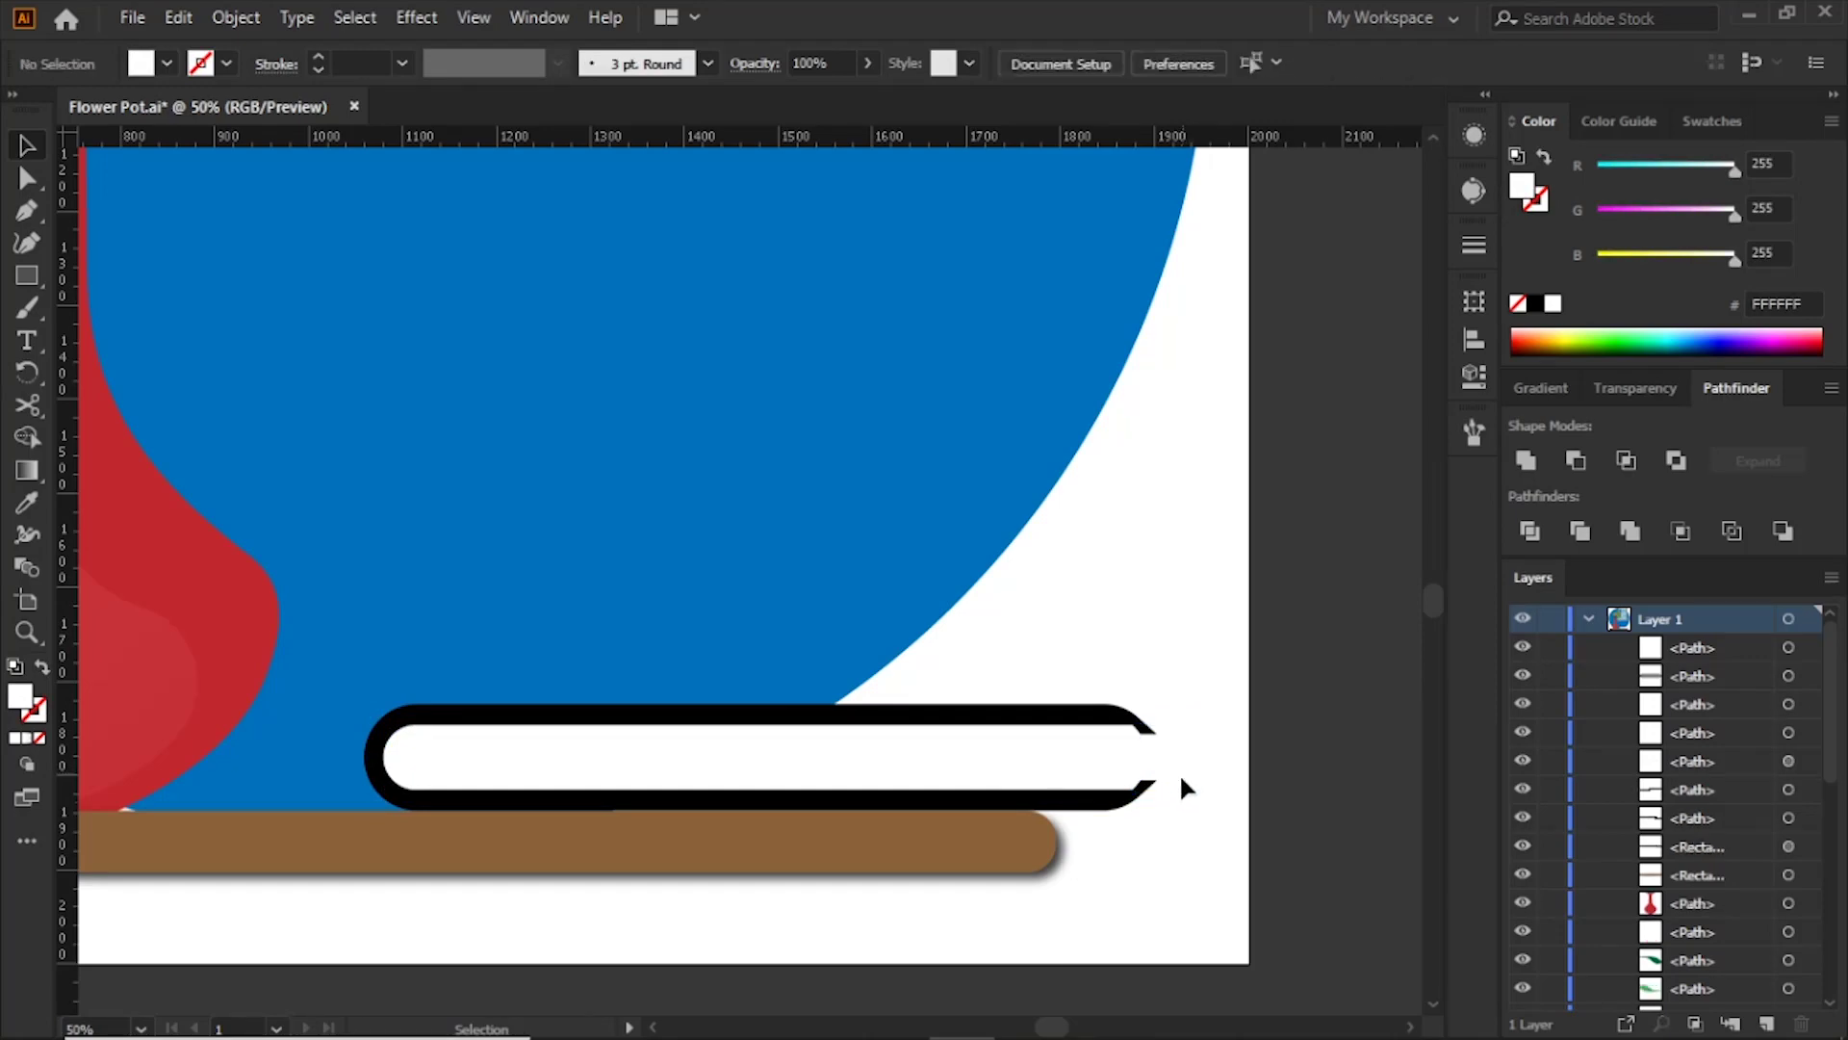
left_click(1096, 720)
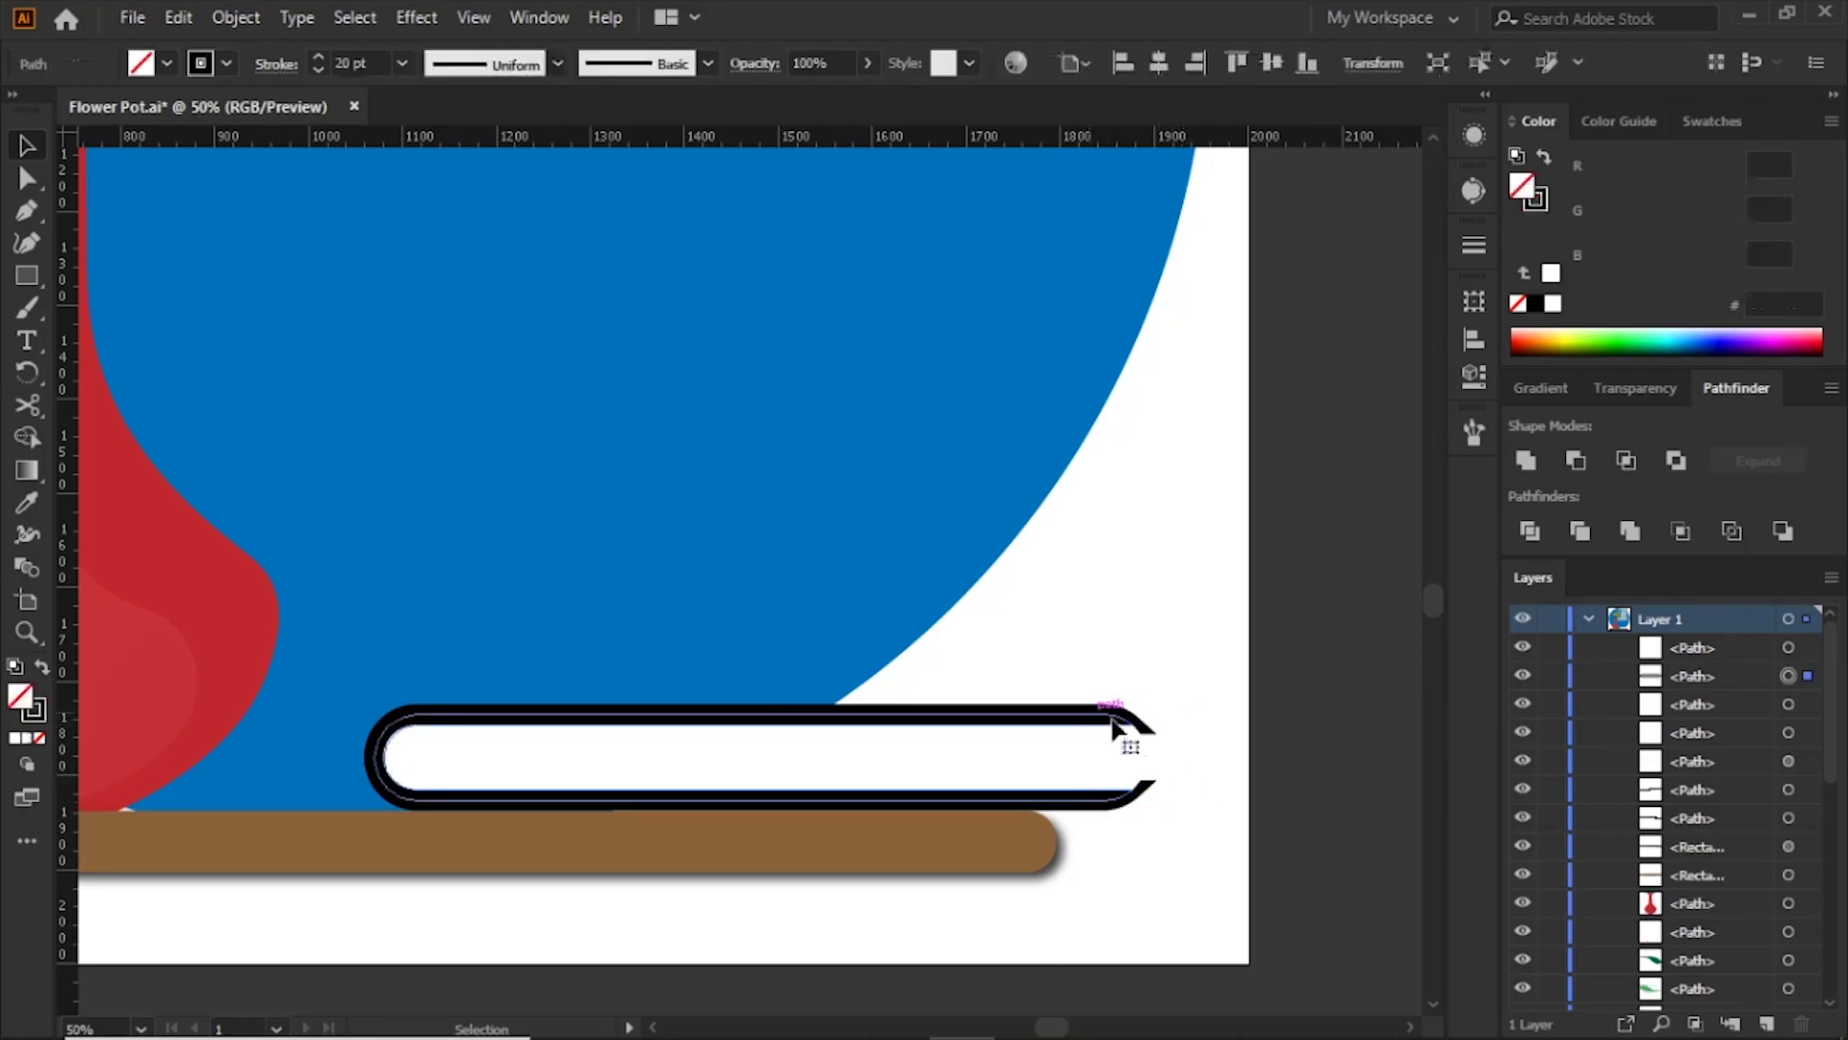
key("a")
left_click_drag(1107, 729, 1081, 735)
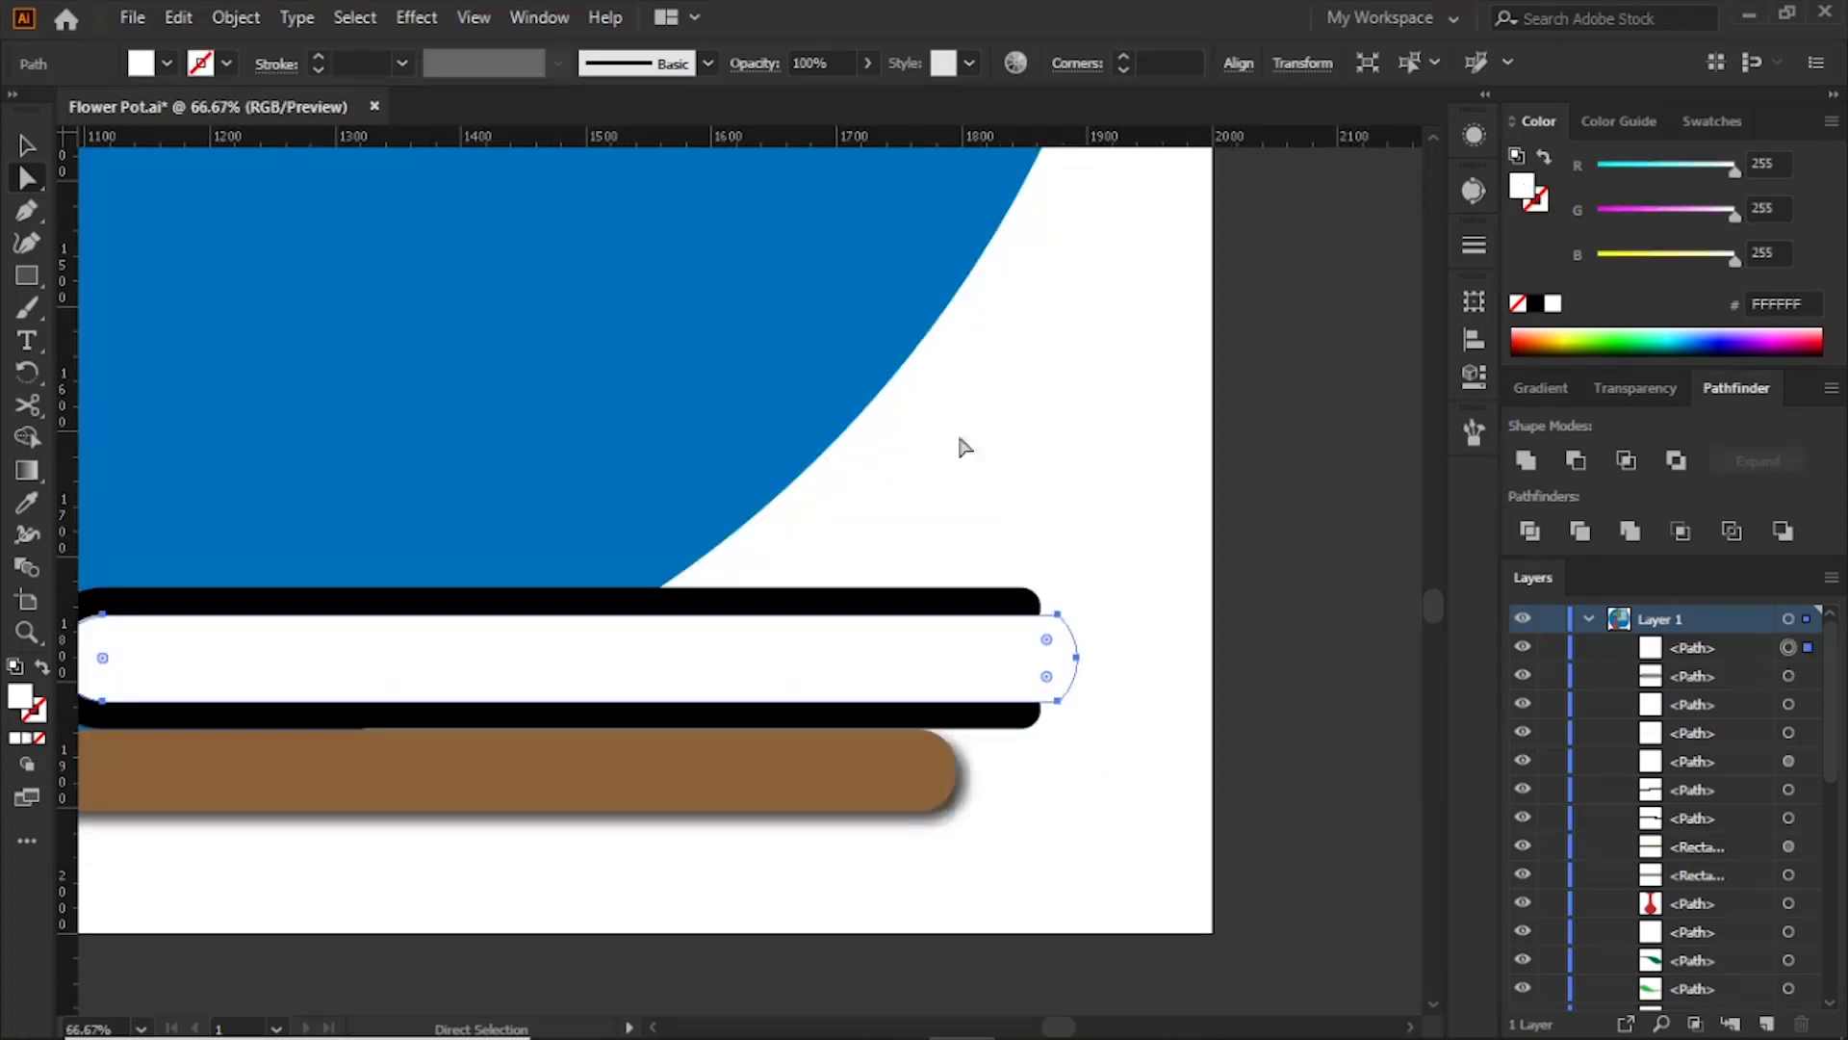
key("m")
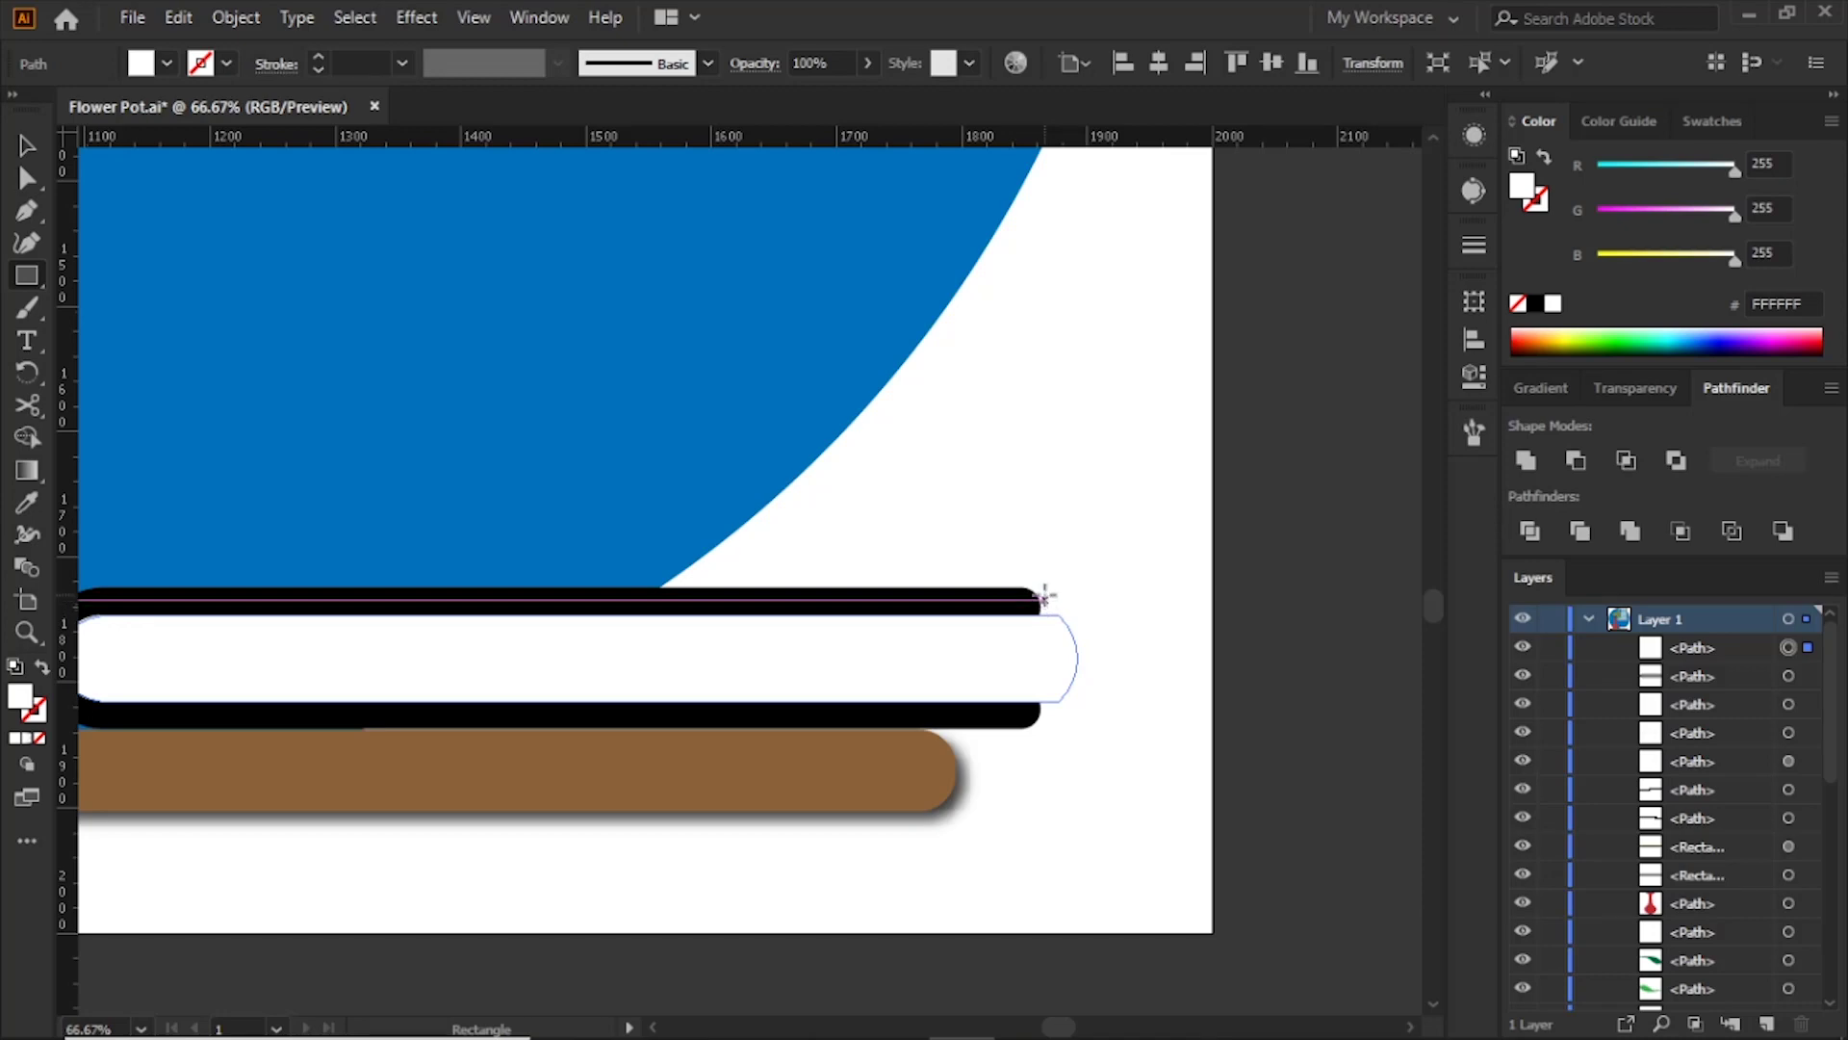
left_click_drag(1043, 588, 1133, 729)
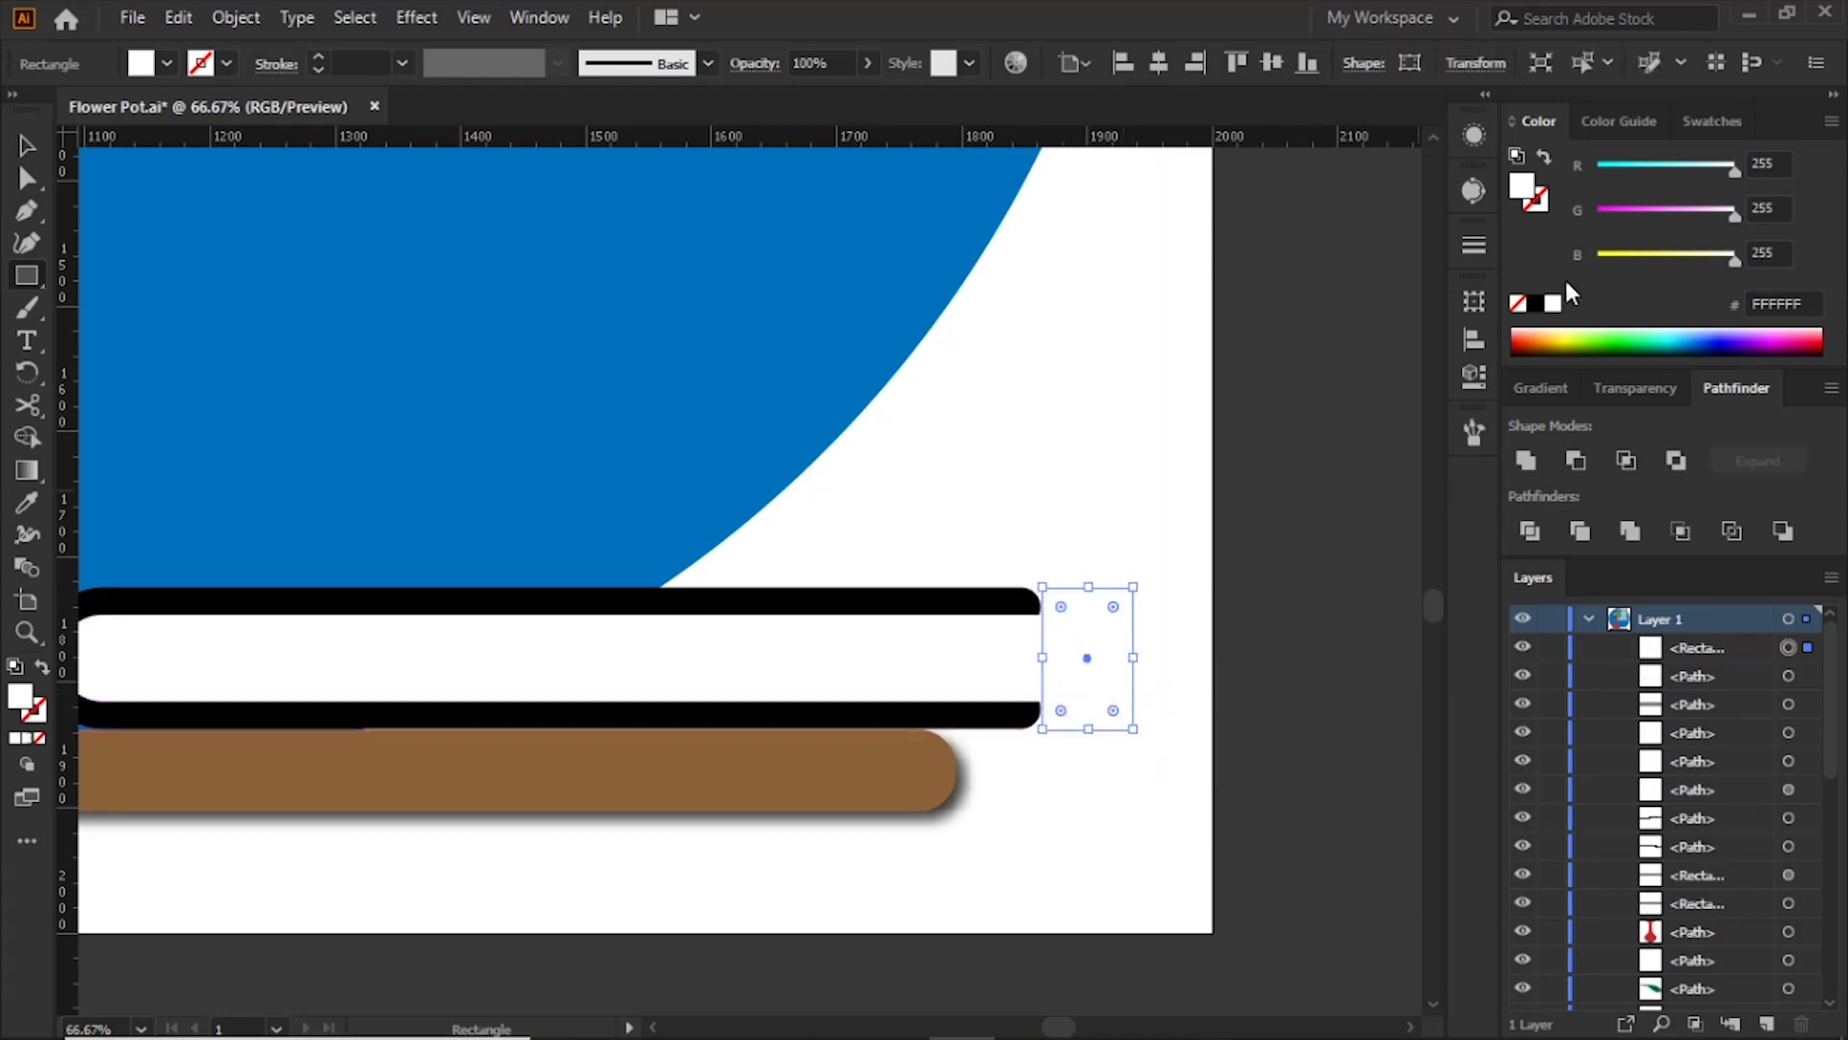
Step: Fill the end rectangle black, divide it against the pages, and delete the end block and cap
left_click(1535, 304)
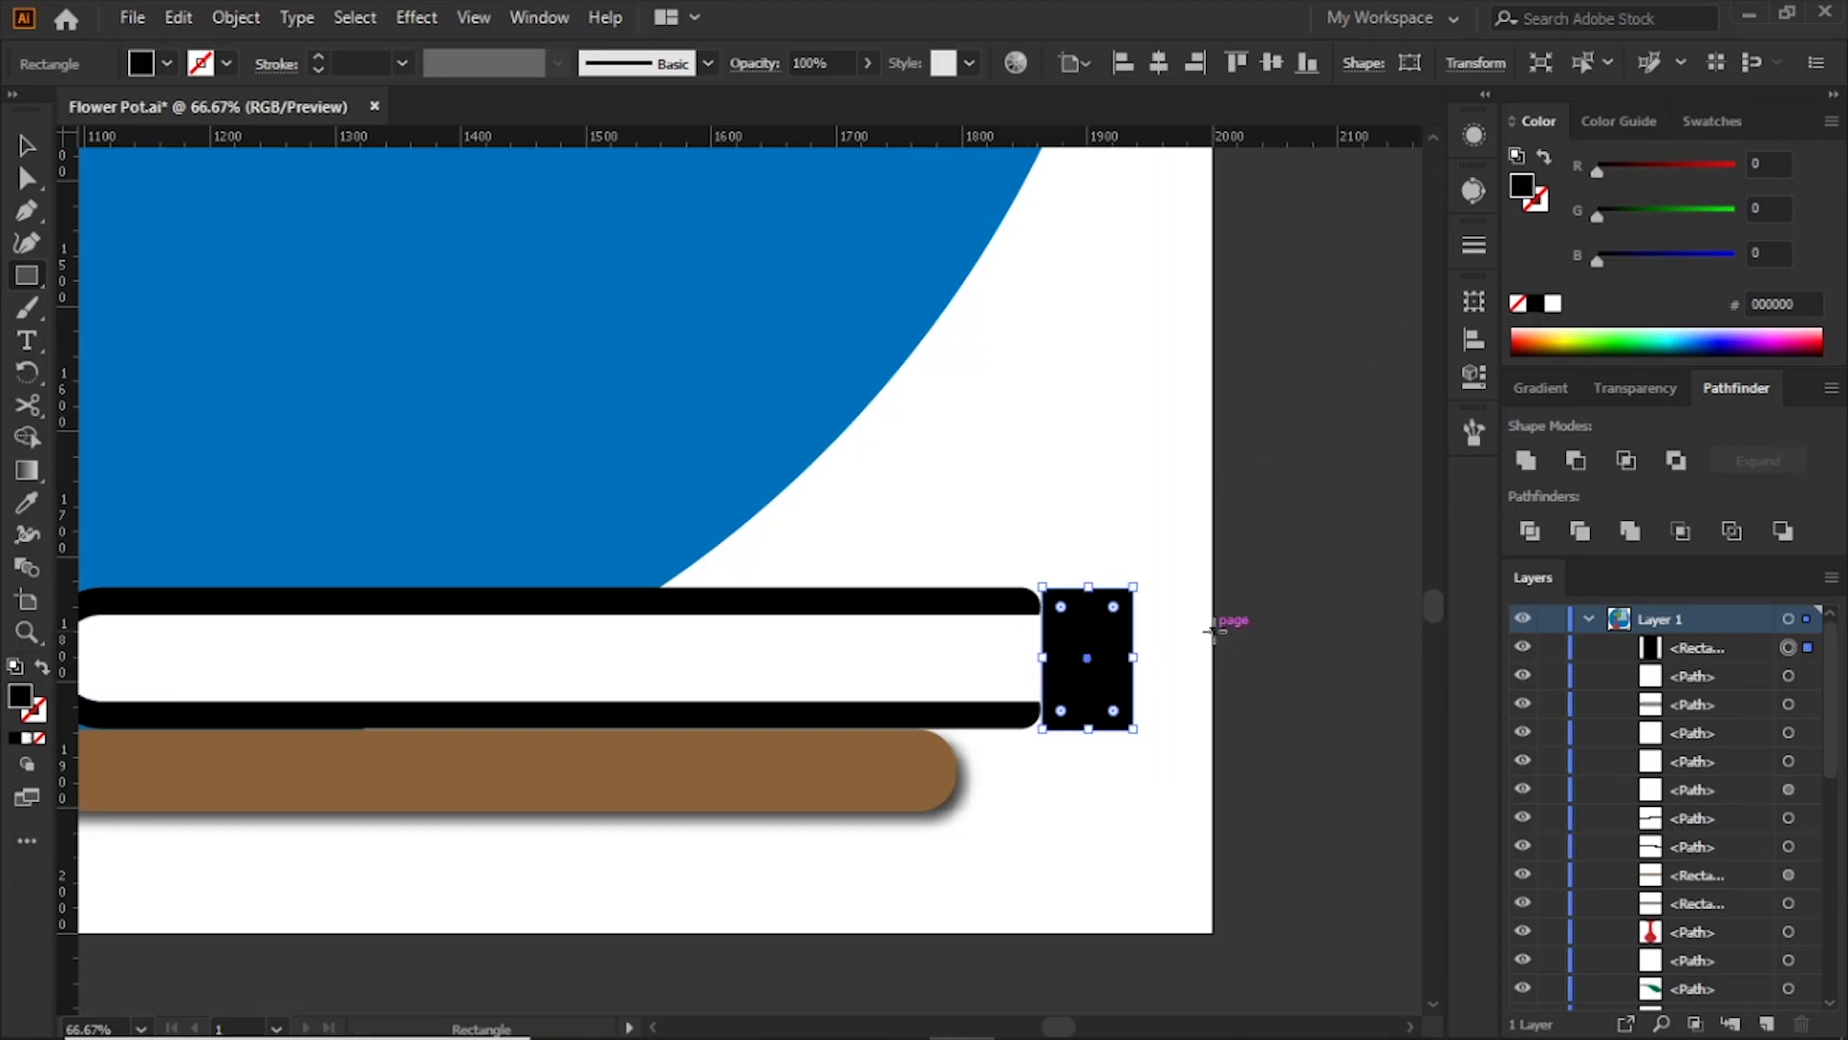
key("v")
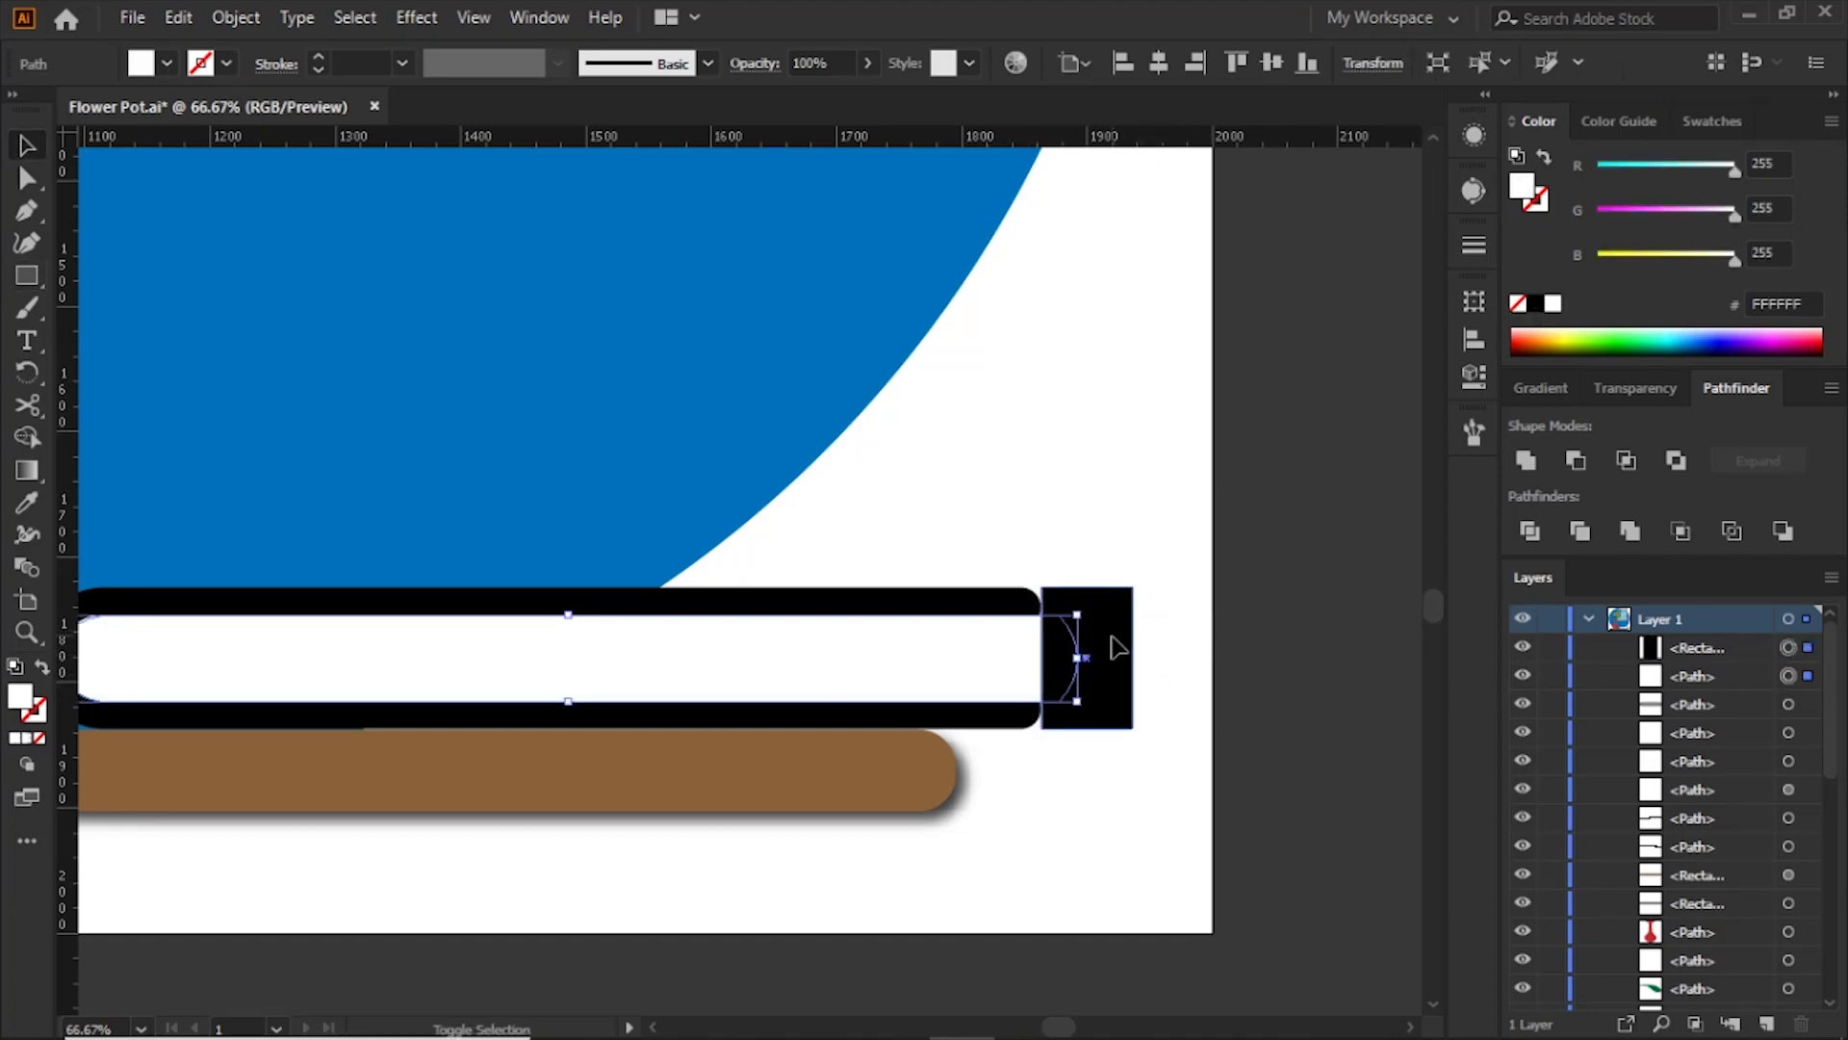
left_click(1114, 643, "shift")
left_click(1531, 531)
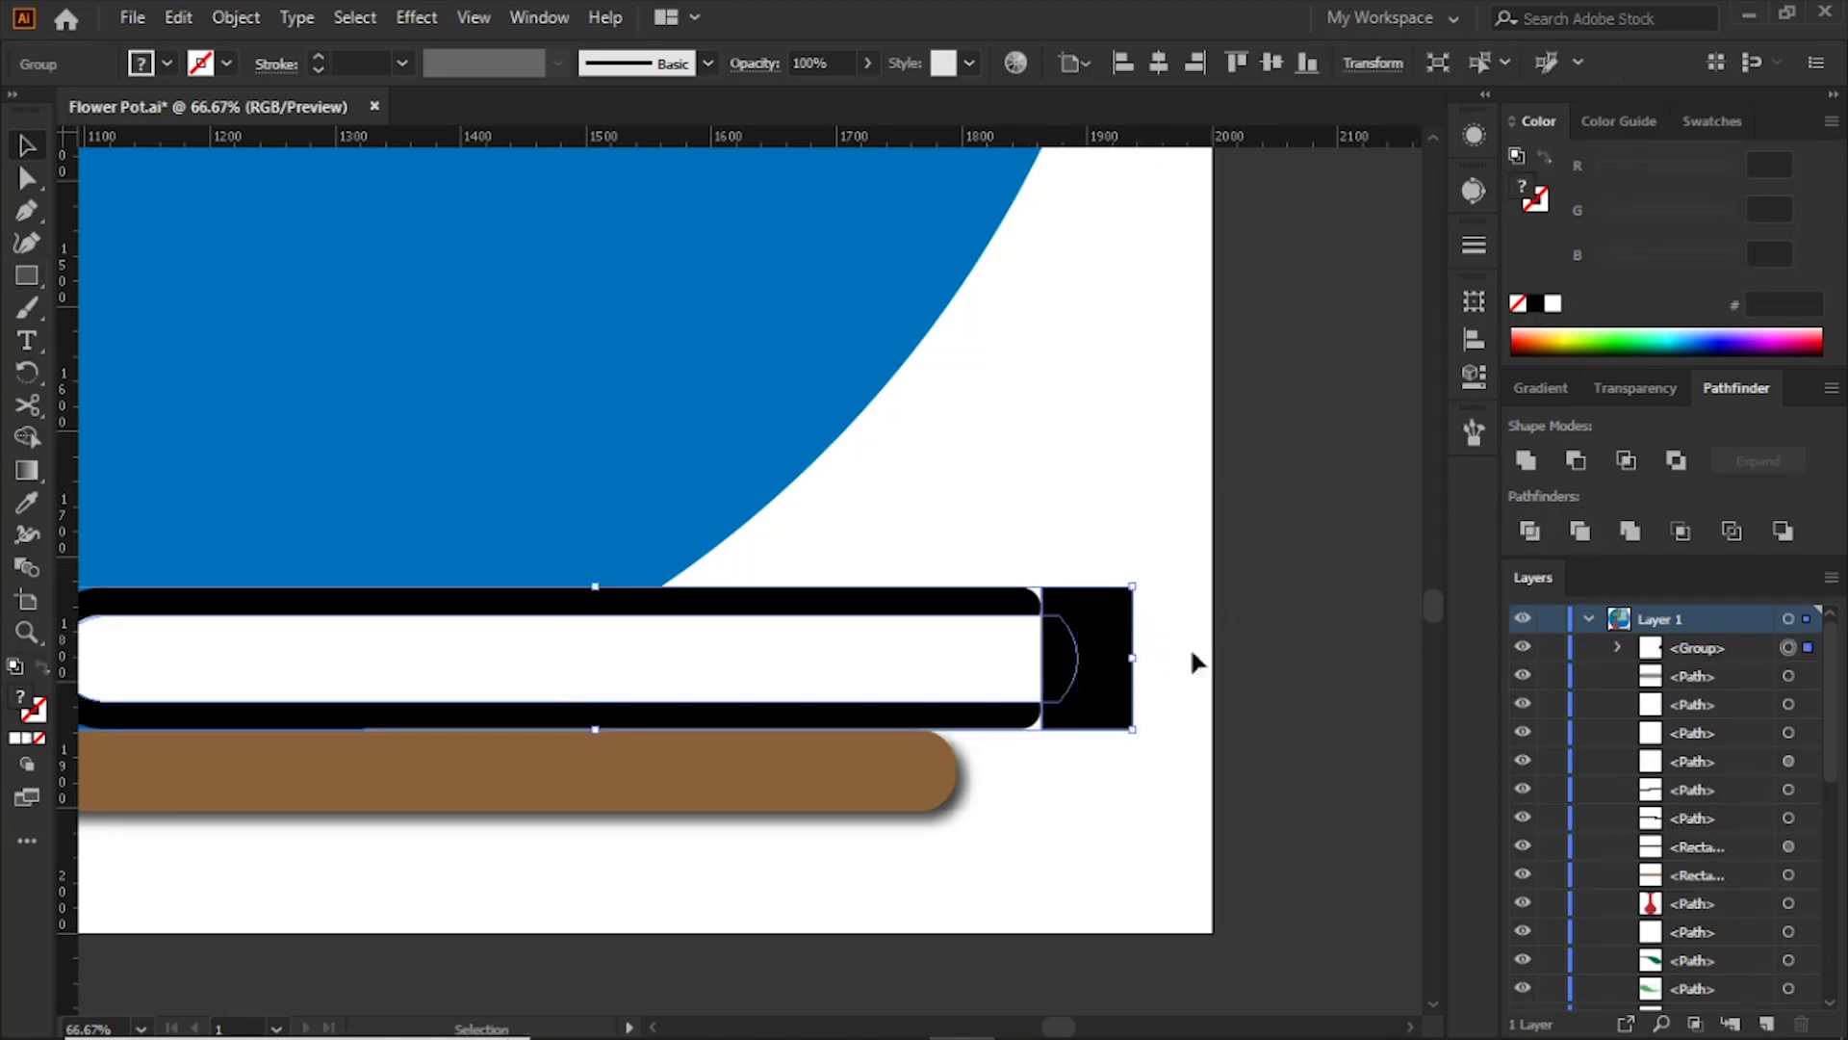
right_click(1126, 660)
left_click(1235, 414)
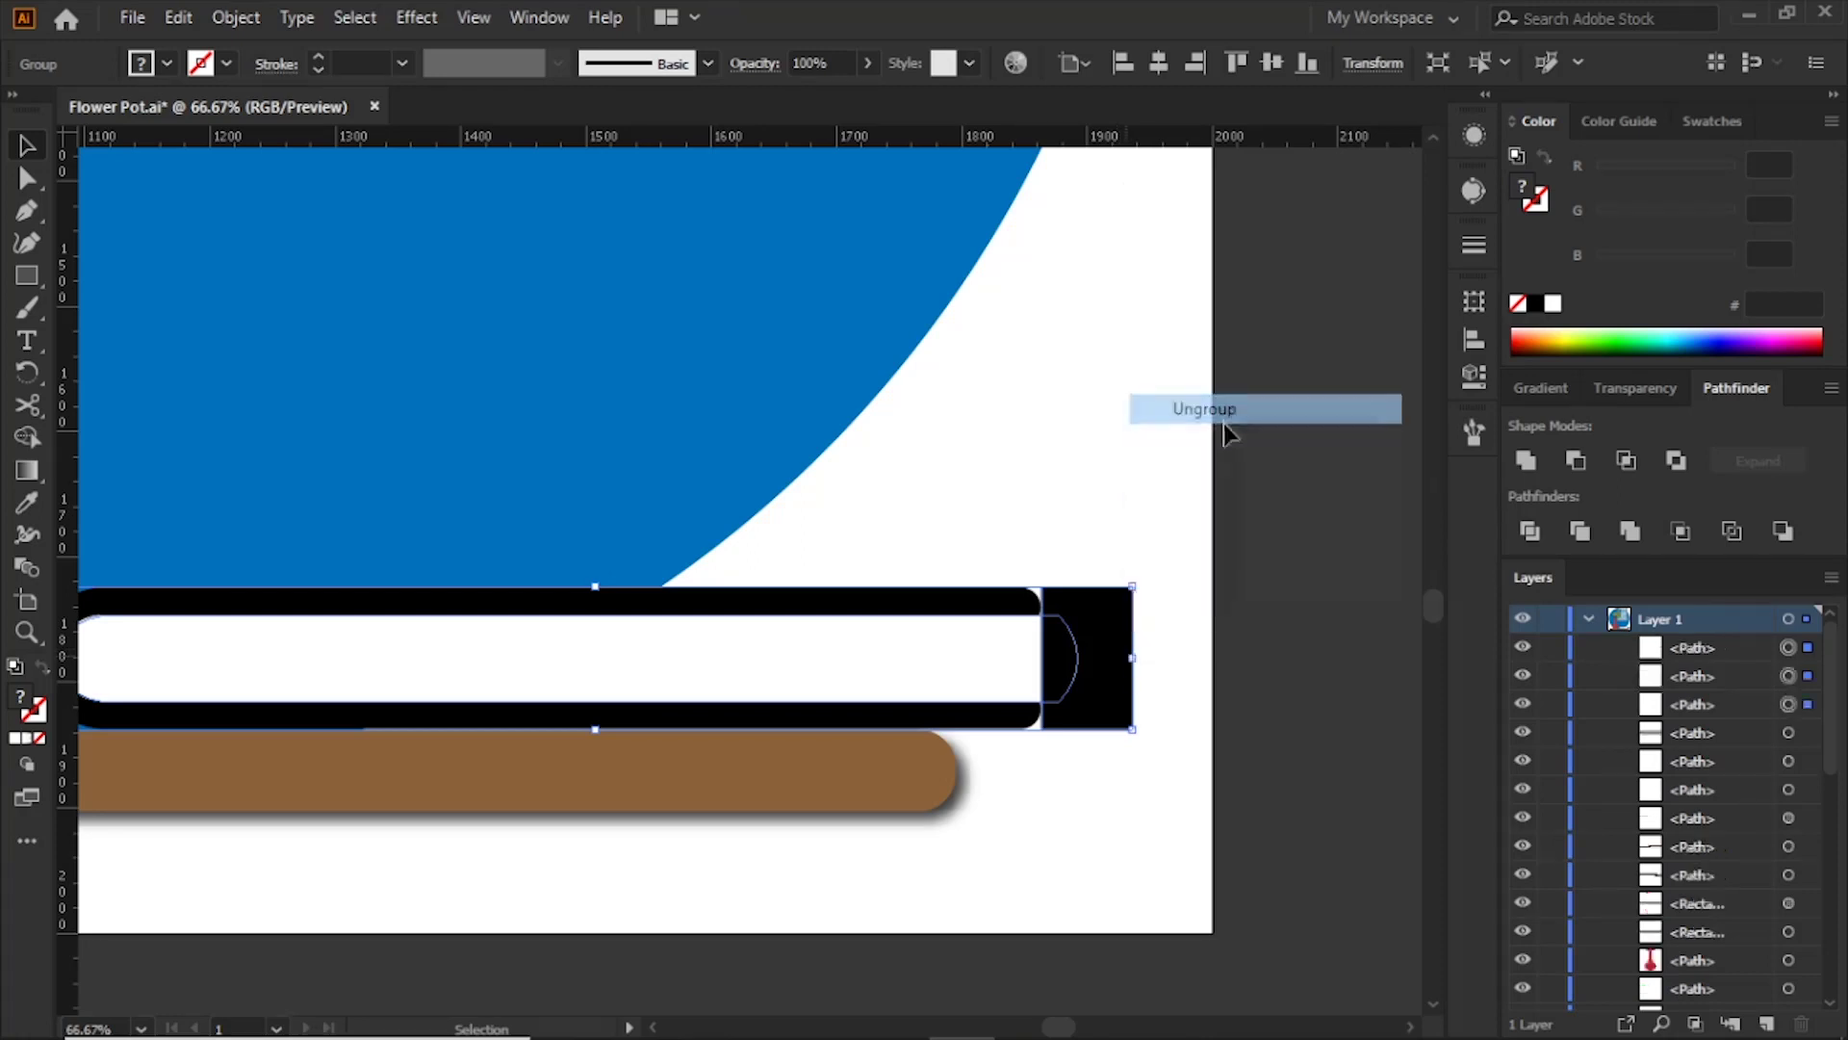
left_click(1188, 668)
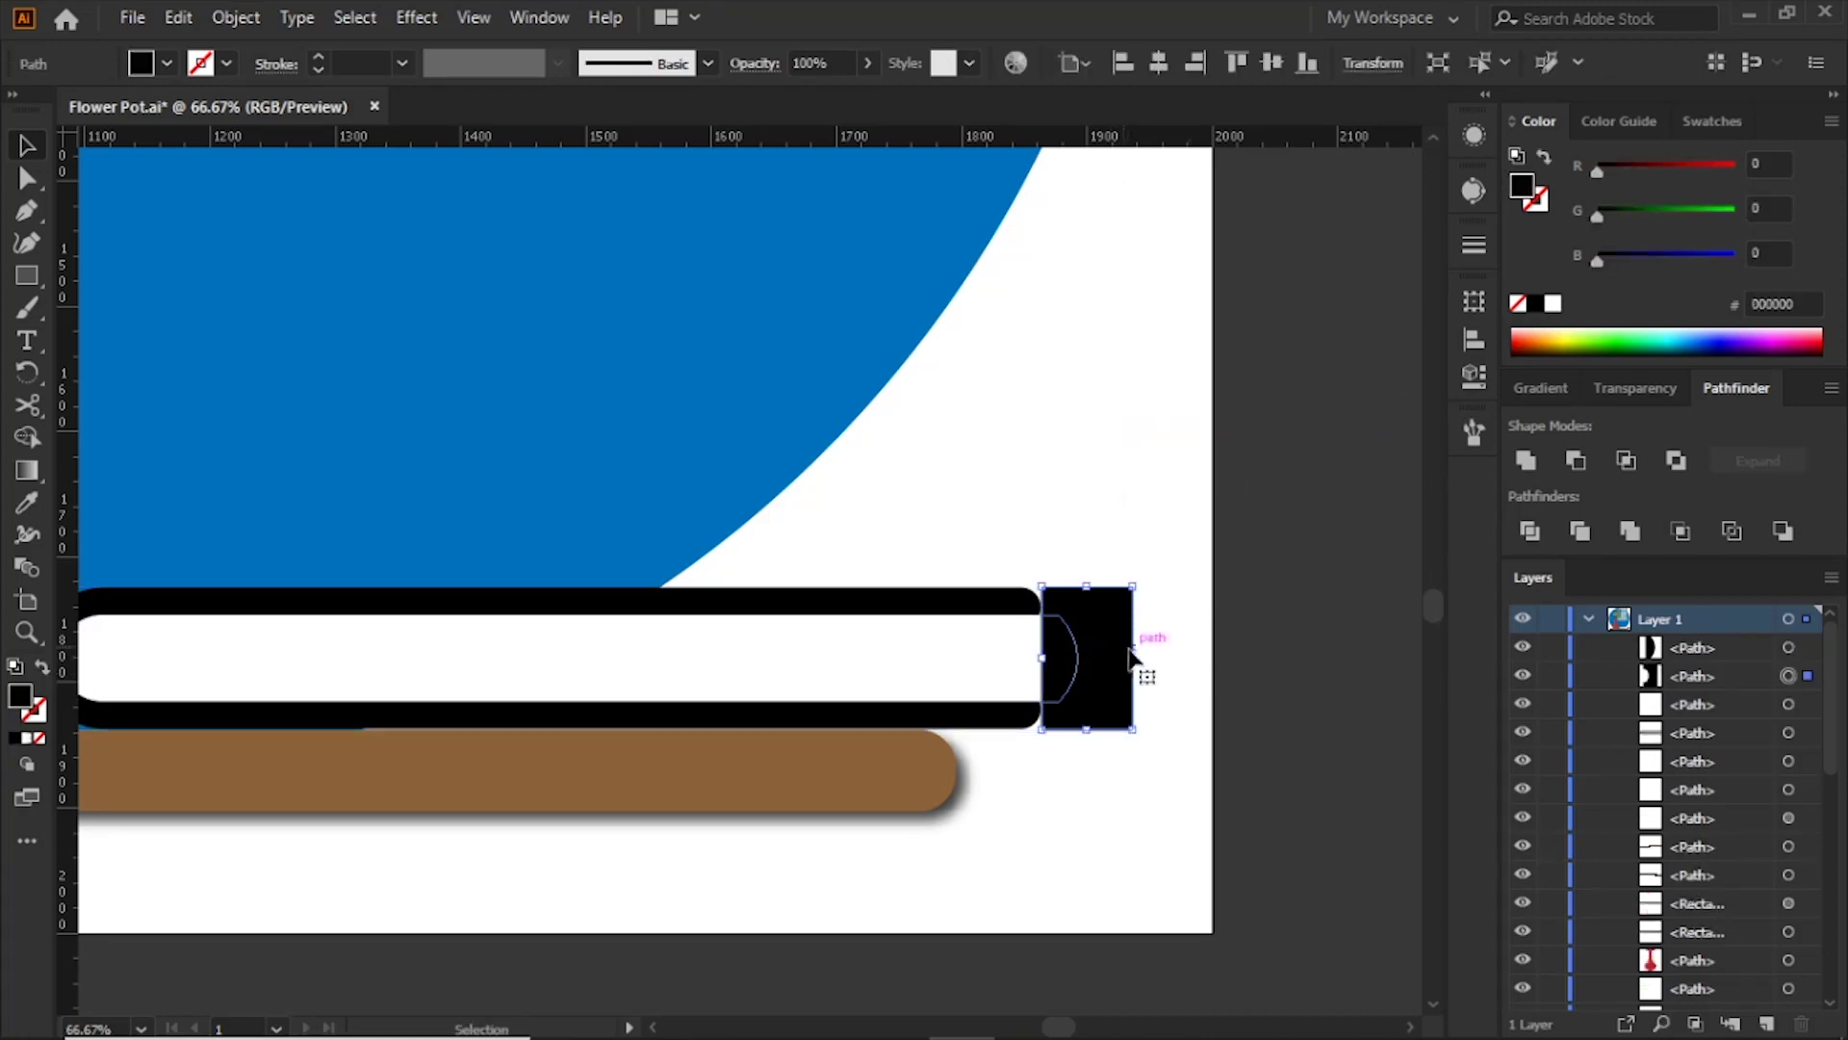
left_click(1121, 657)
key("Delete")
left_click(1078, 659)
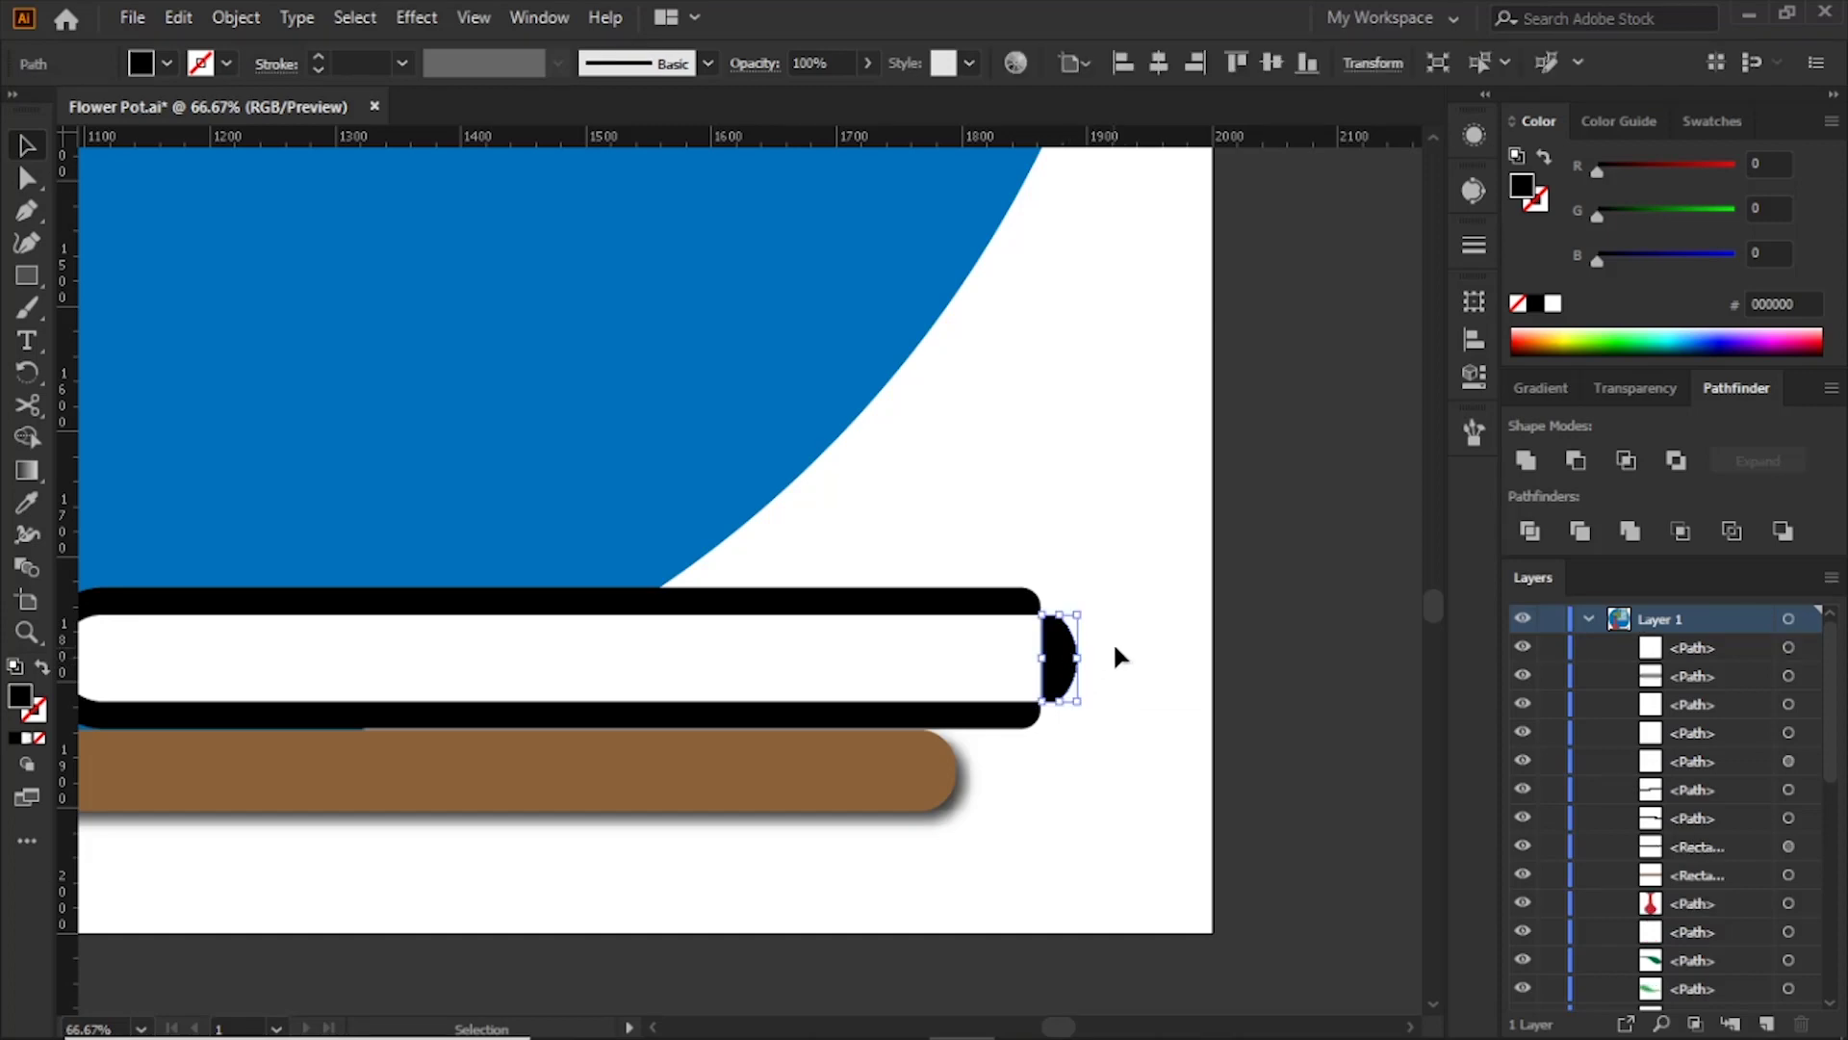
key("Delete")
Step: Shorten the white page strip and send it behind the black cover
left_click(1036, 689)
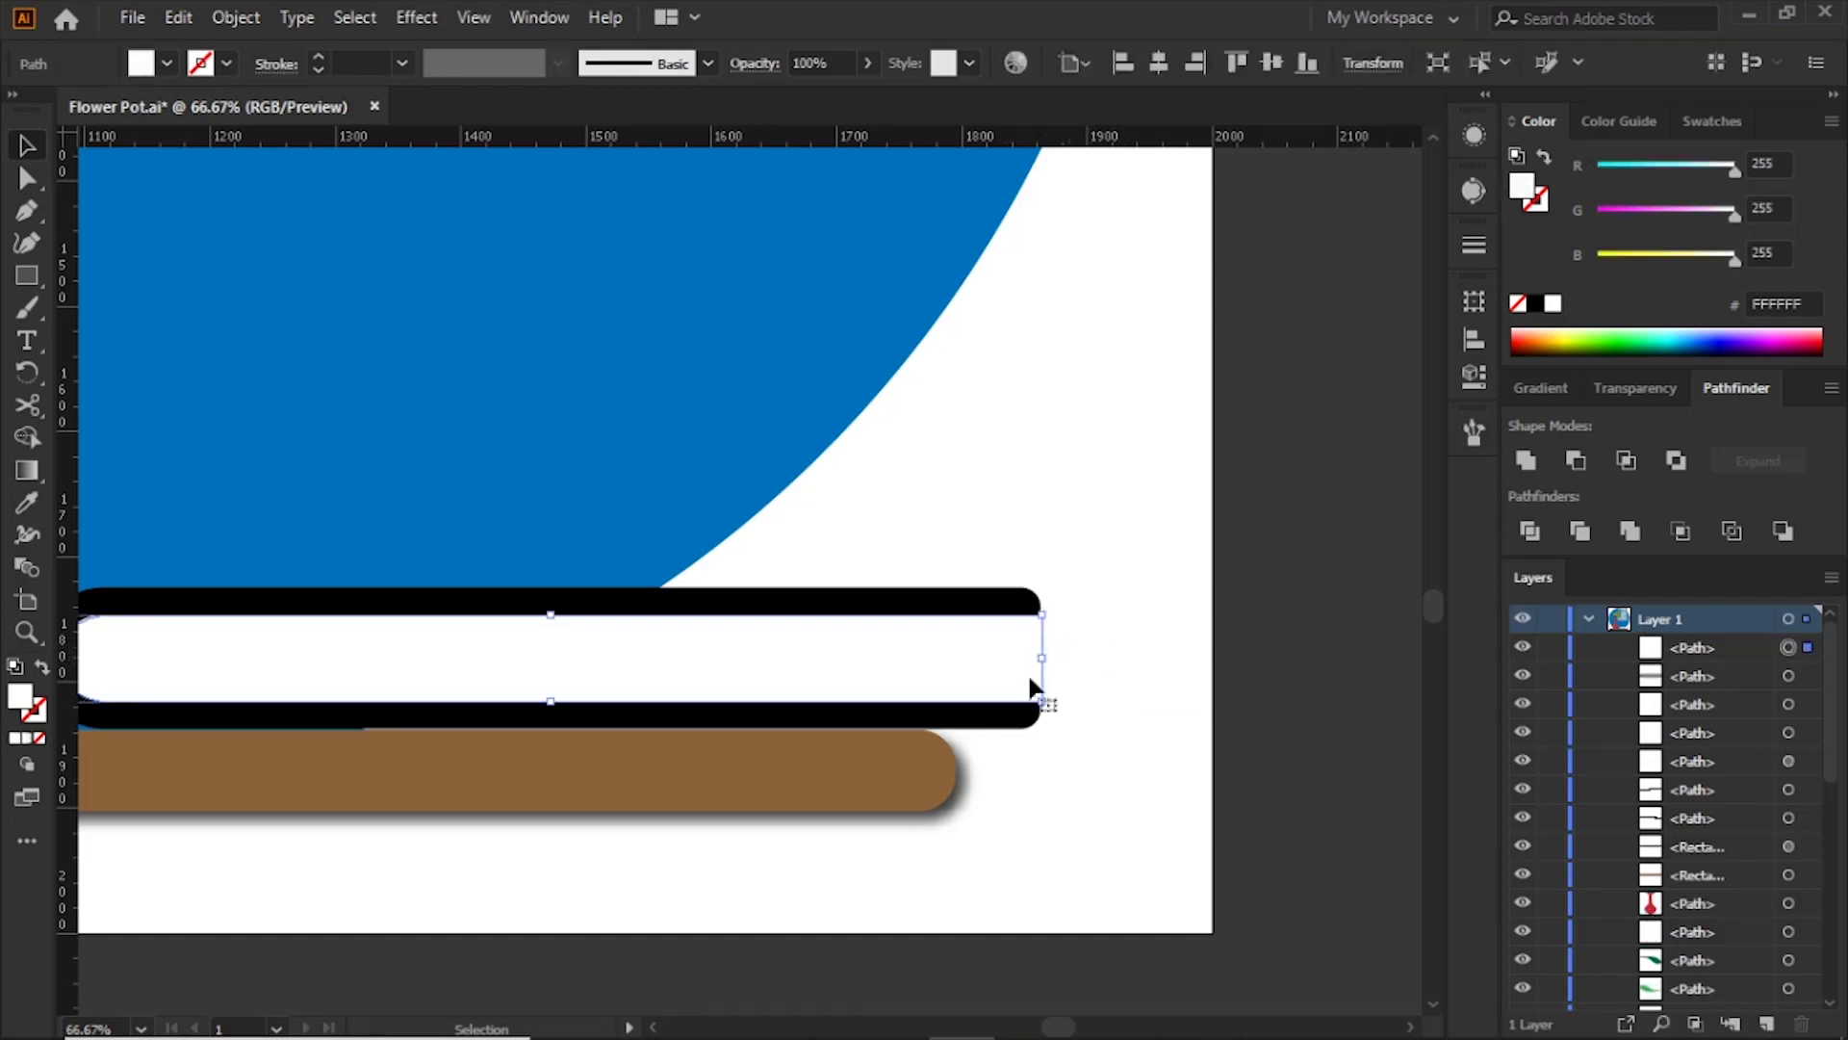
left_click_drag(1036, 689, 1117, 690)
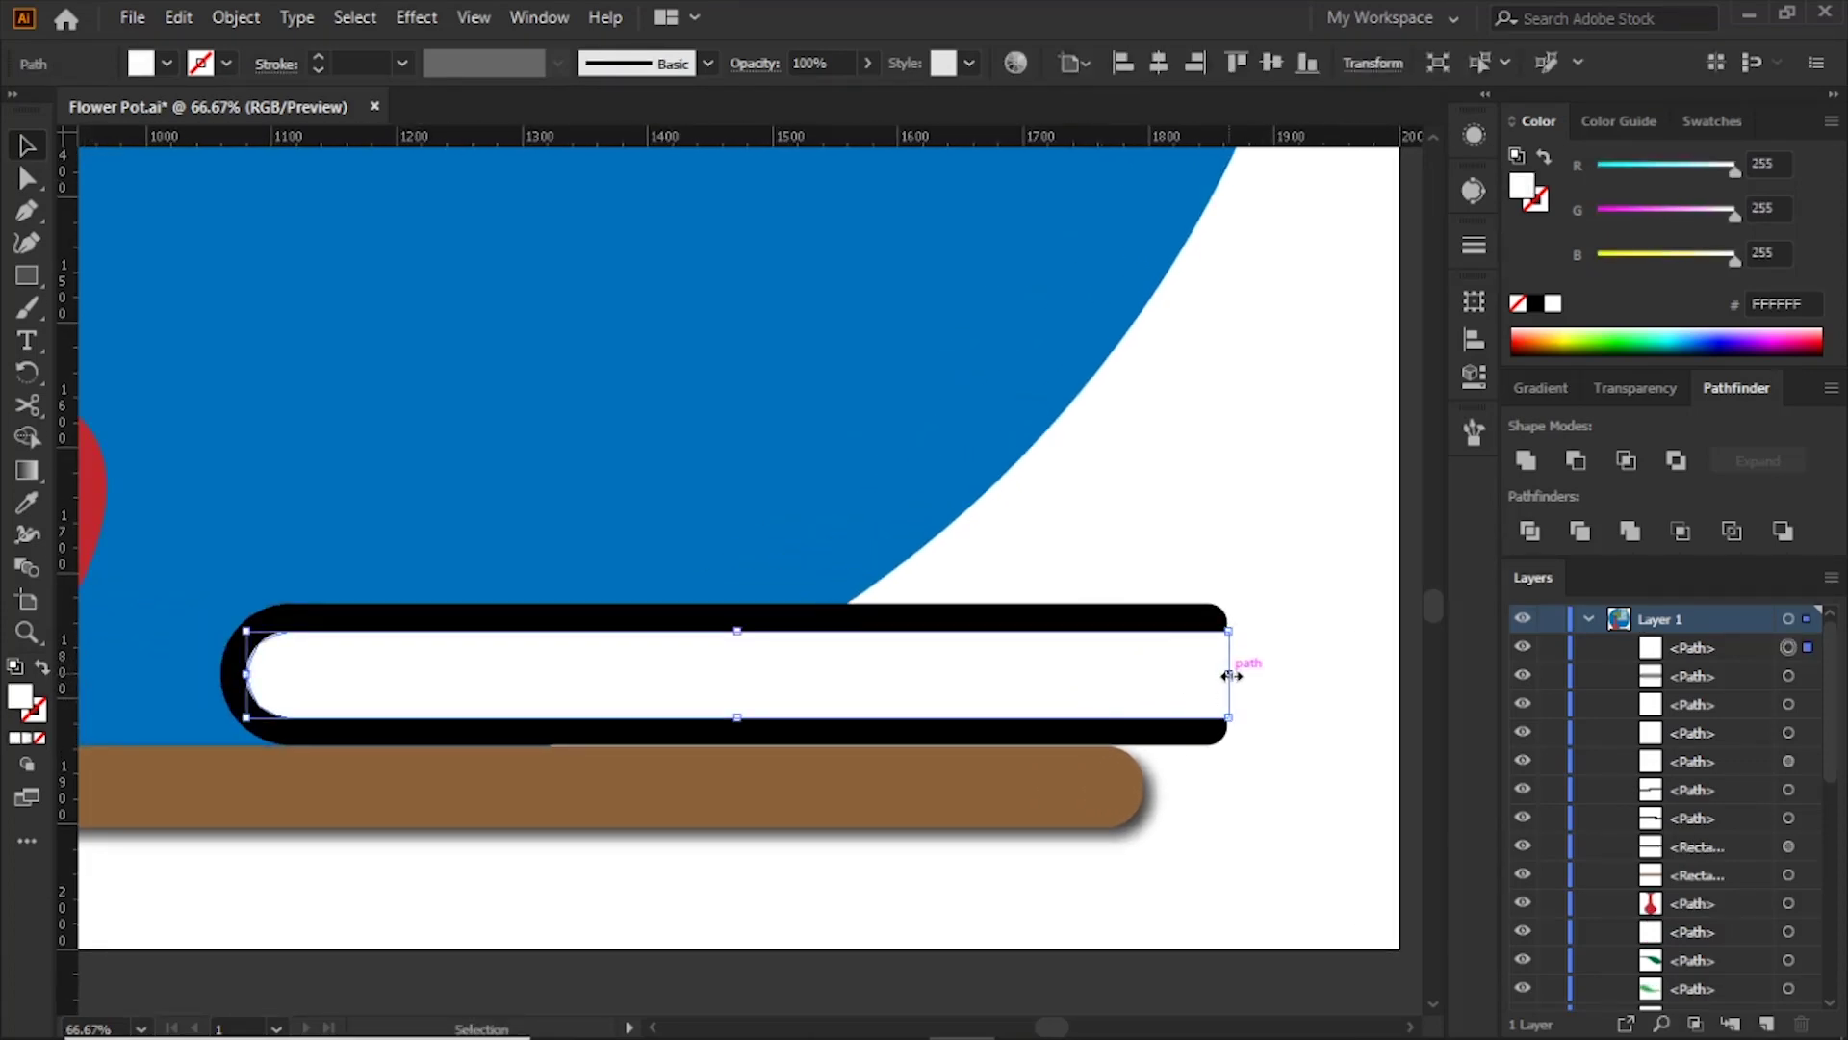
left_click_drag(1231, 676, 1224, 673)
left_click(1284, 651)
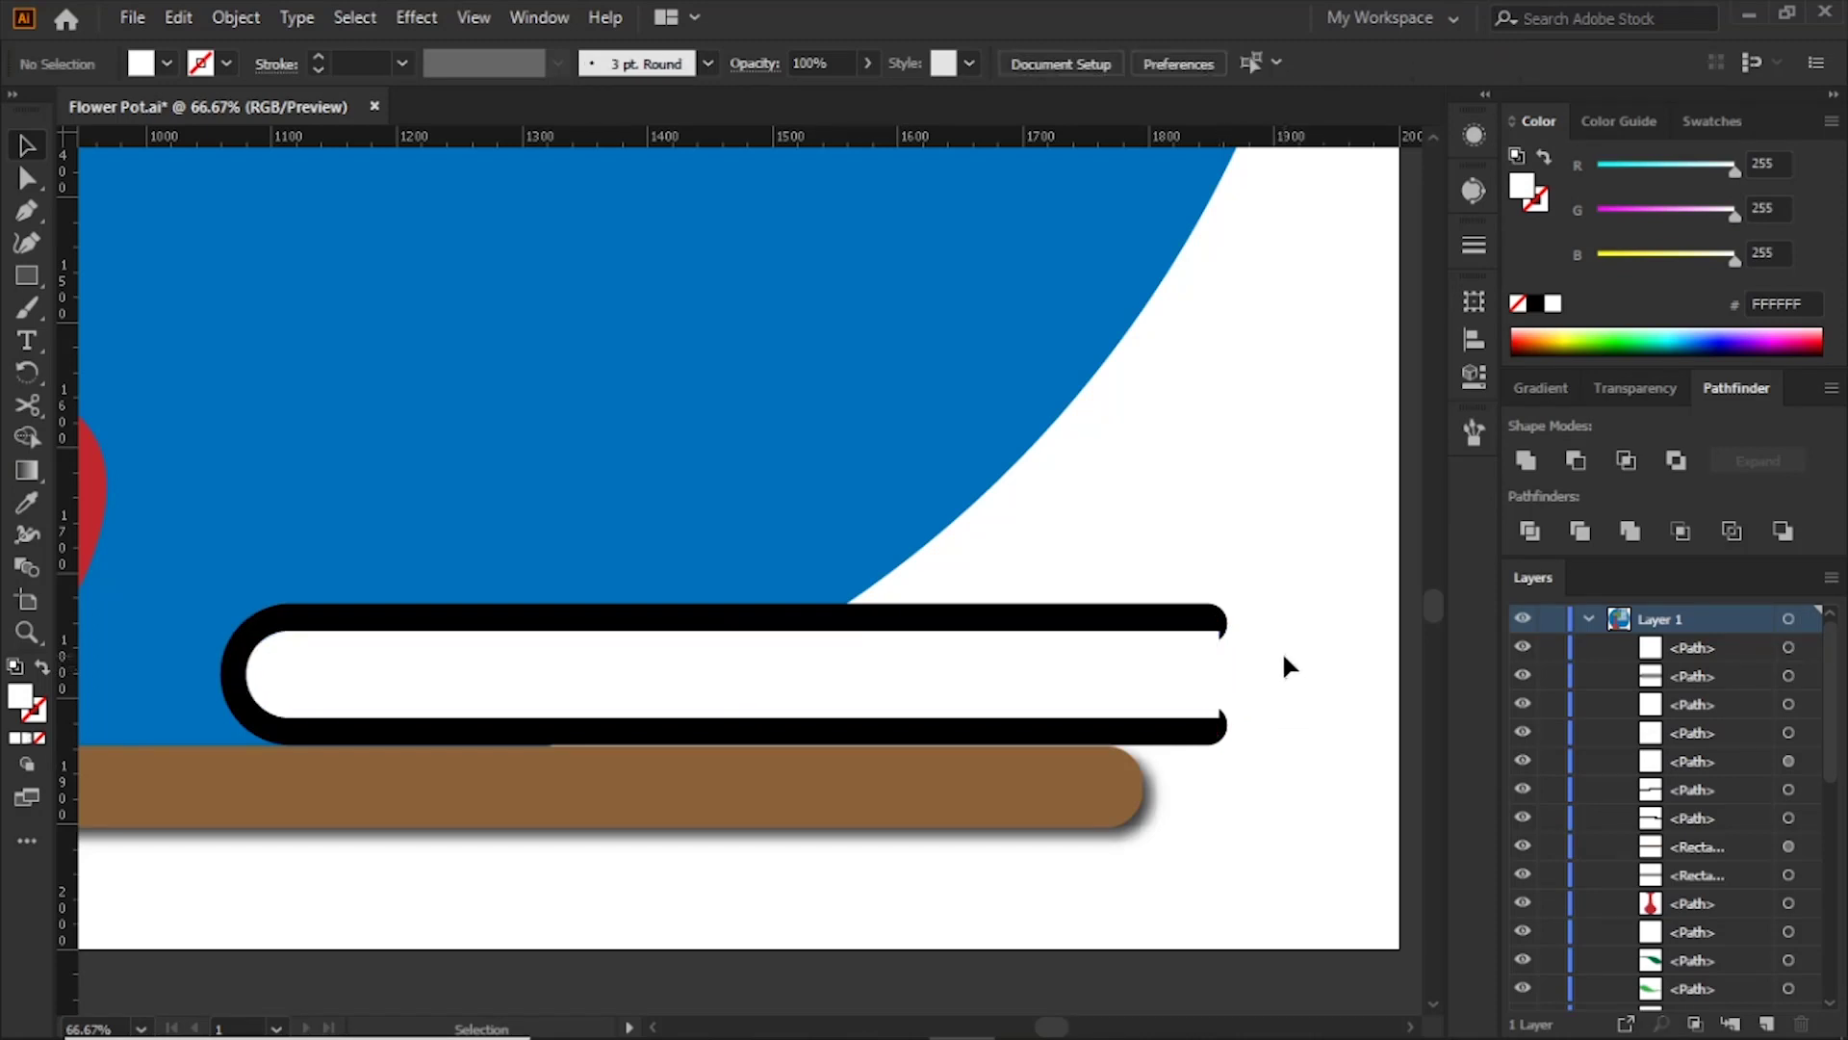
left_click(1213, 684)
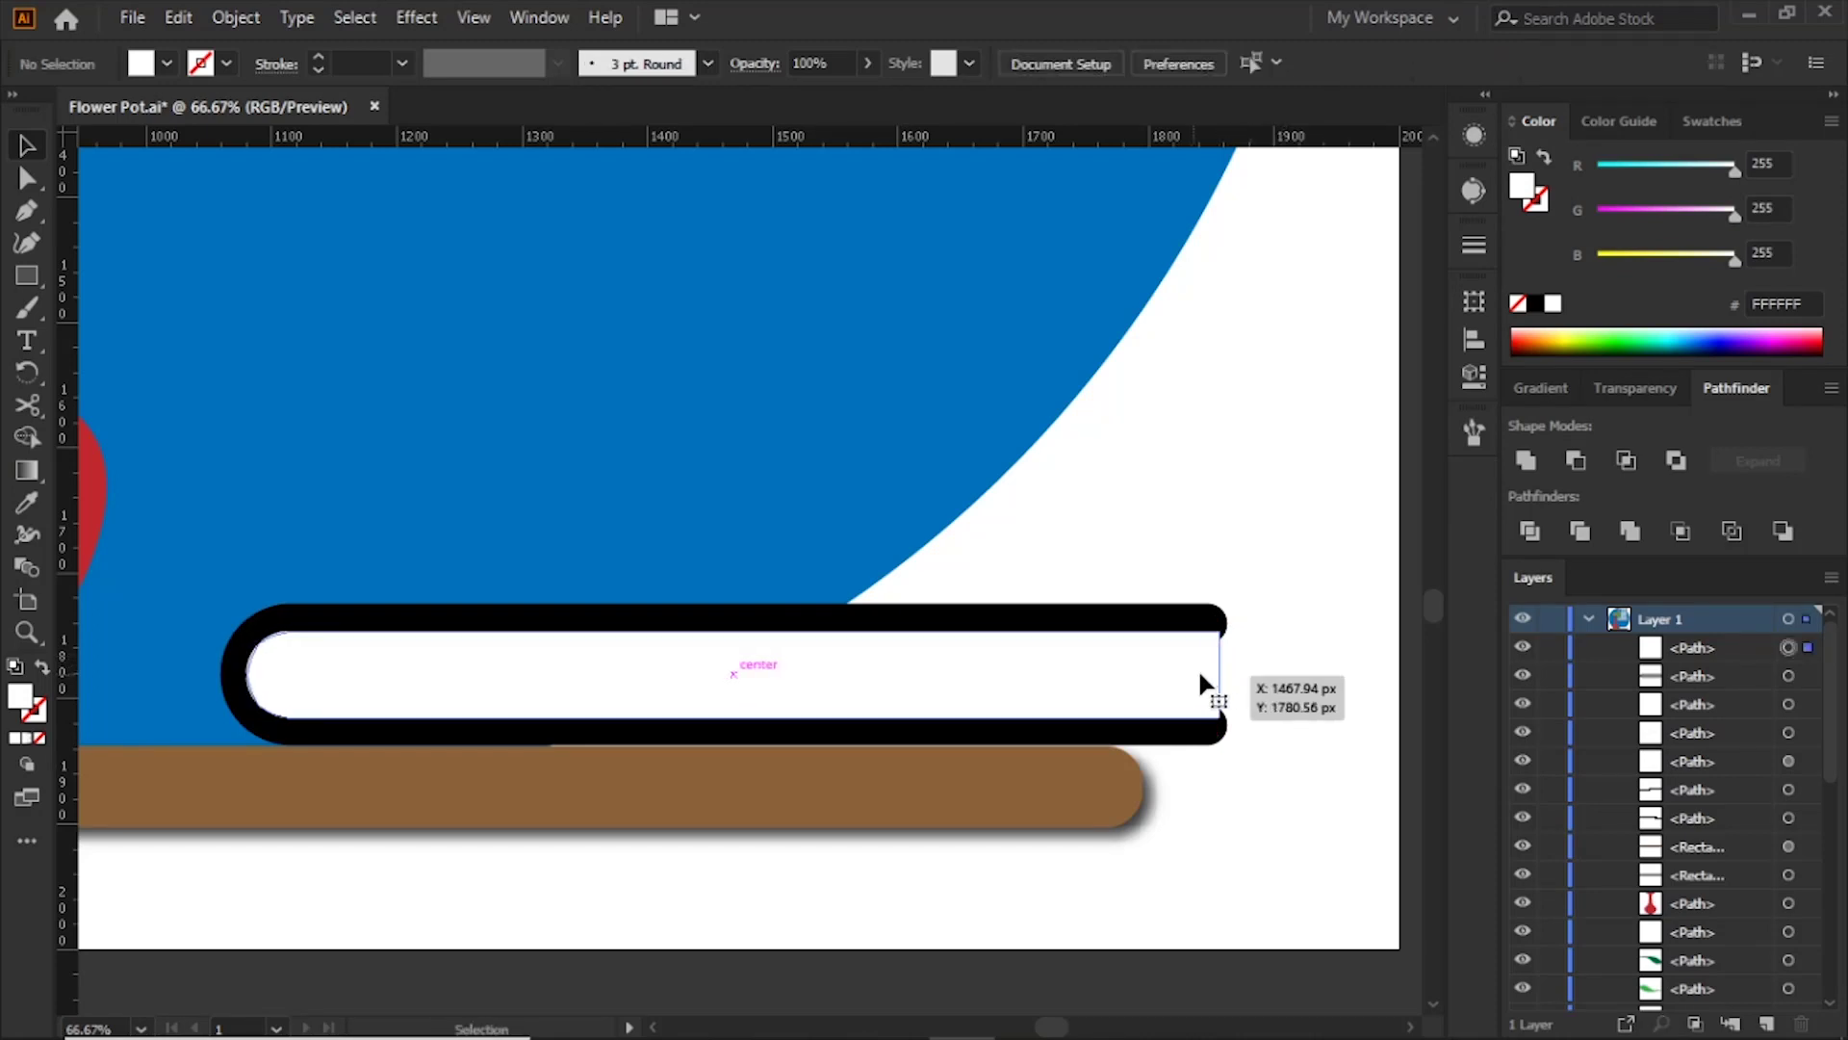
key("ctrl+bracketleft")
left_click(1279, 655)
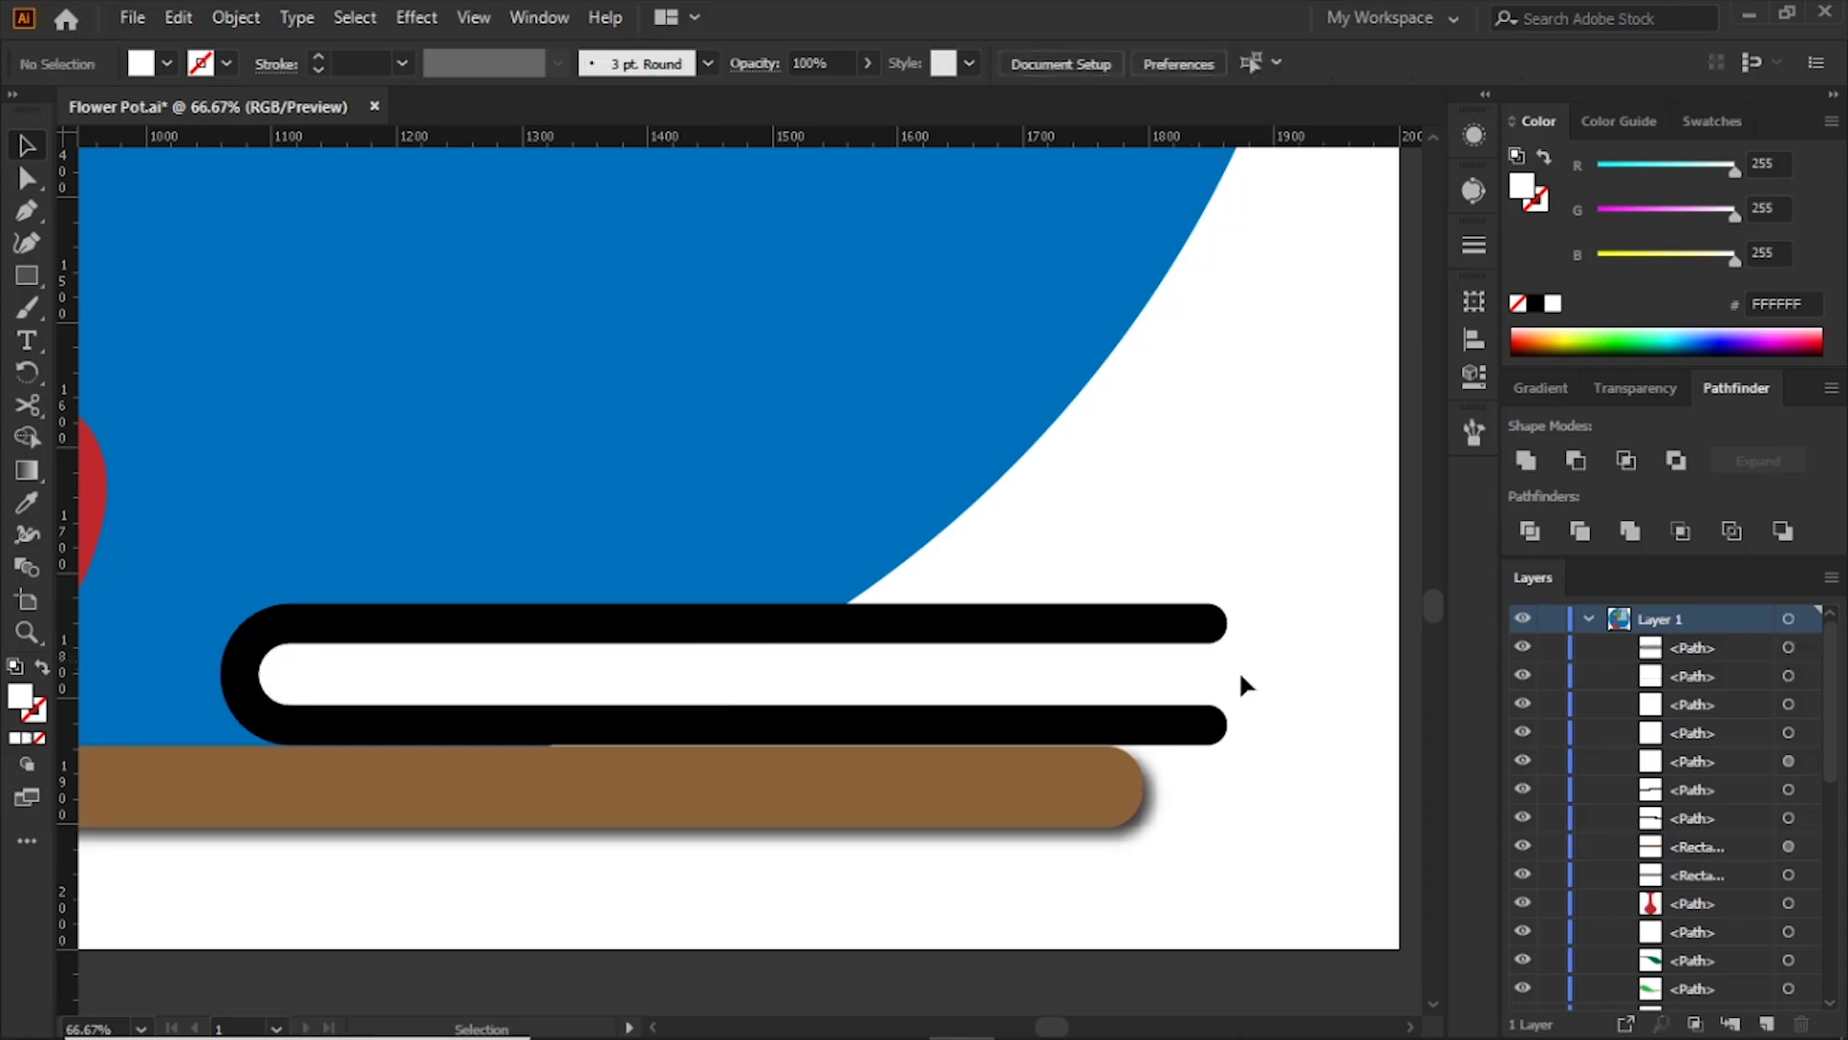
left_click(1190, 678)
key("ctrl+minus")
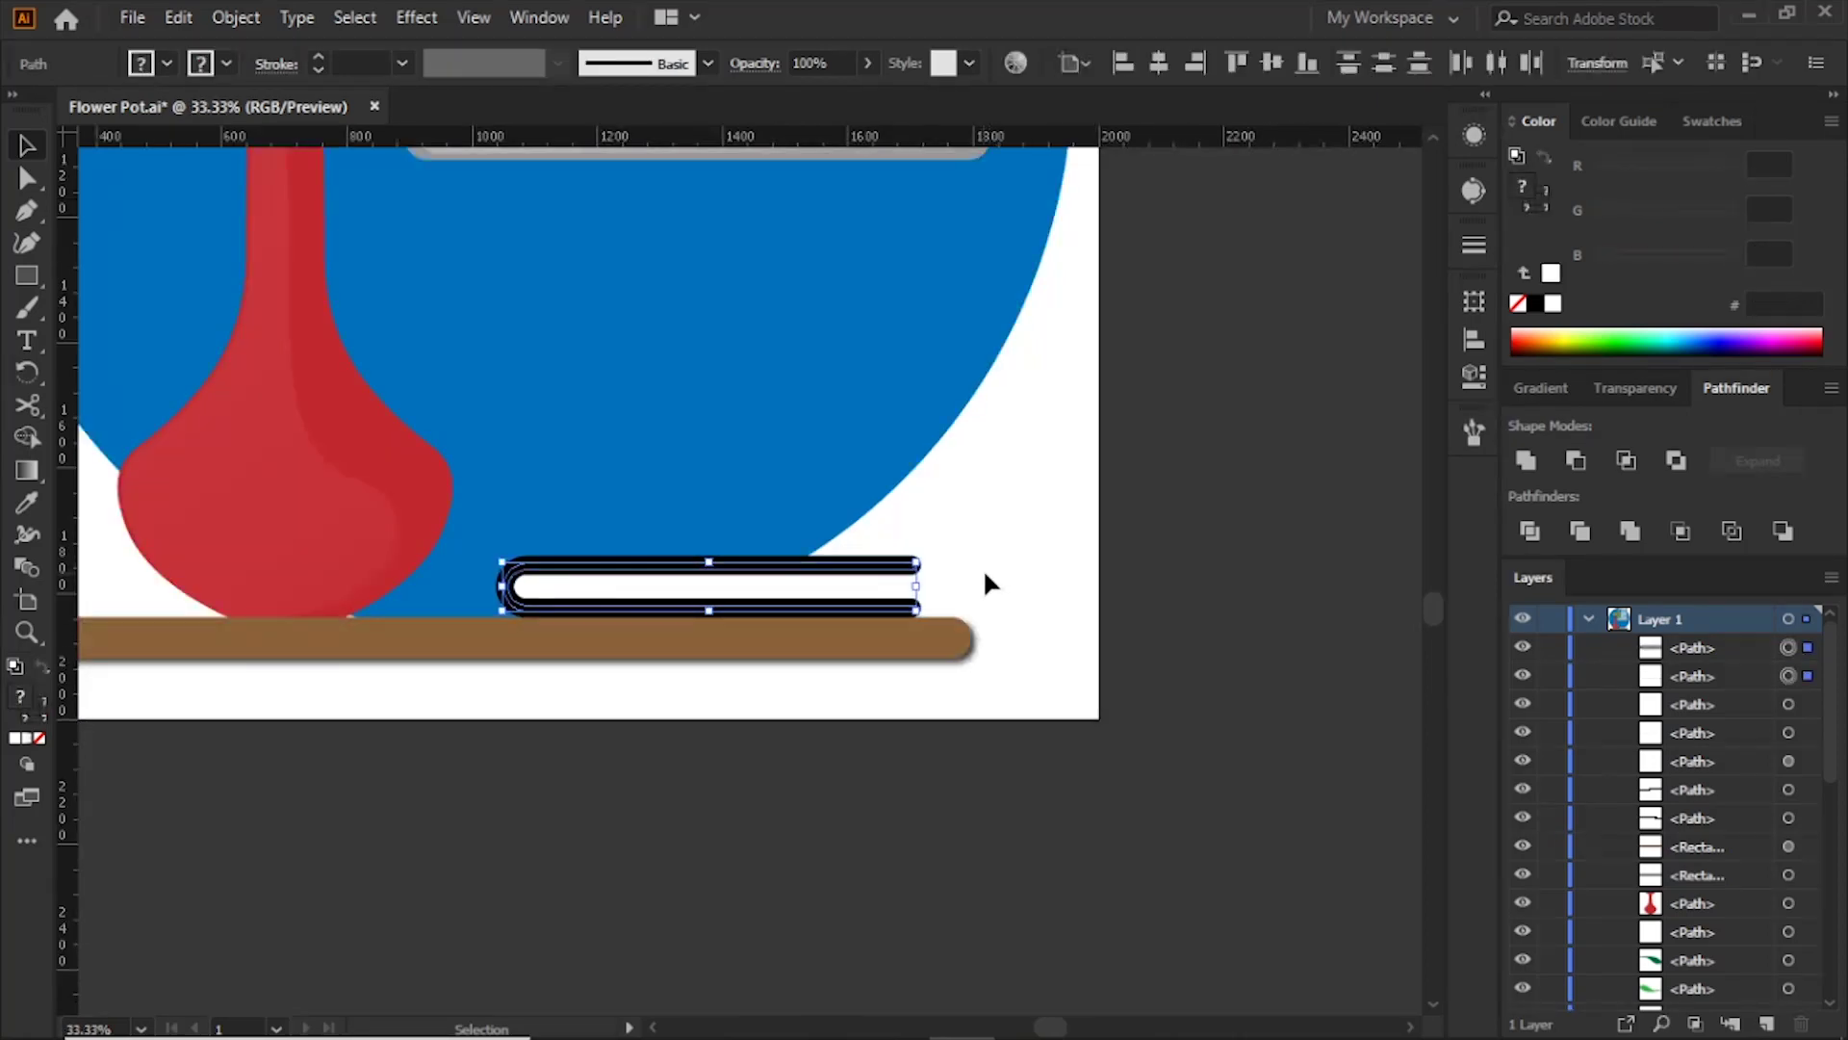
Step: Give the book's outer cover a dark green stroke swatch
left_click(962, 568)
left_click(922, 585)
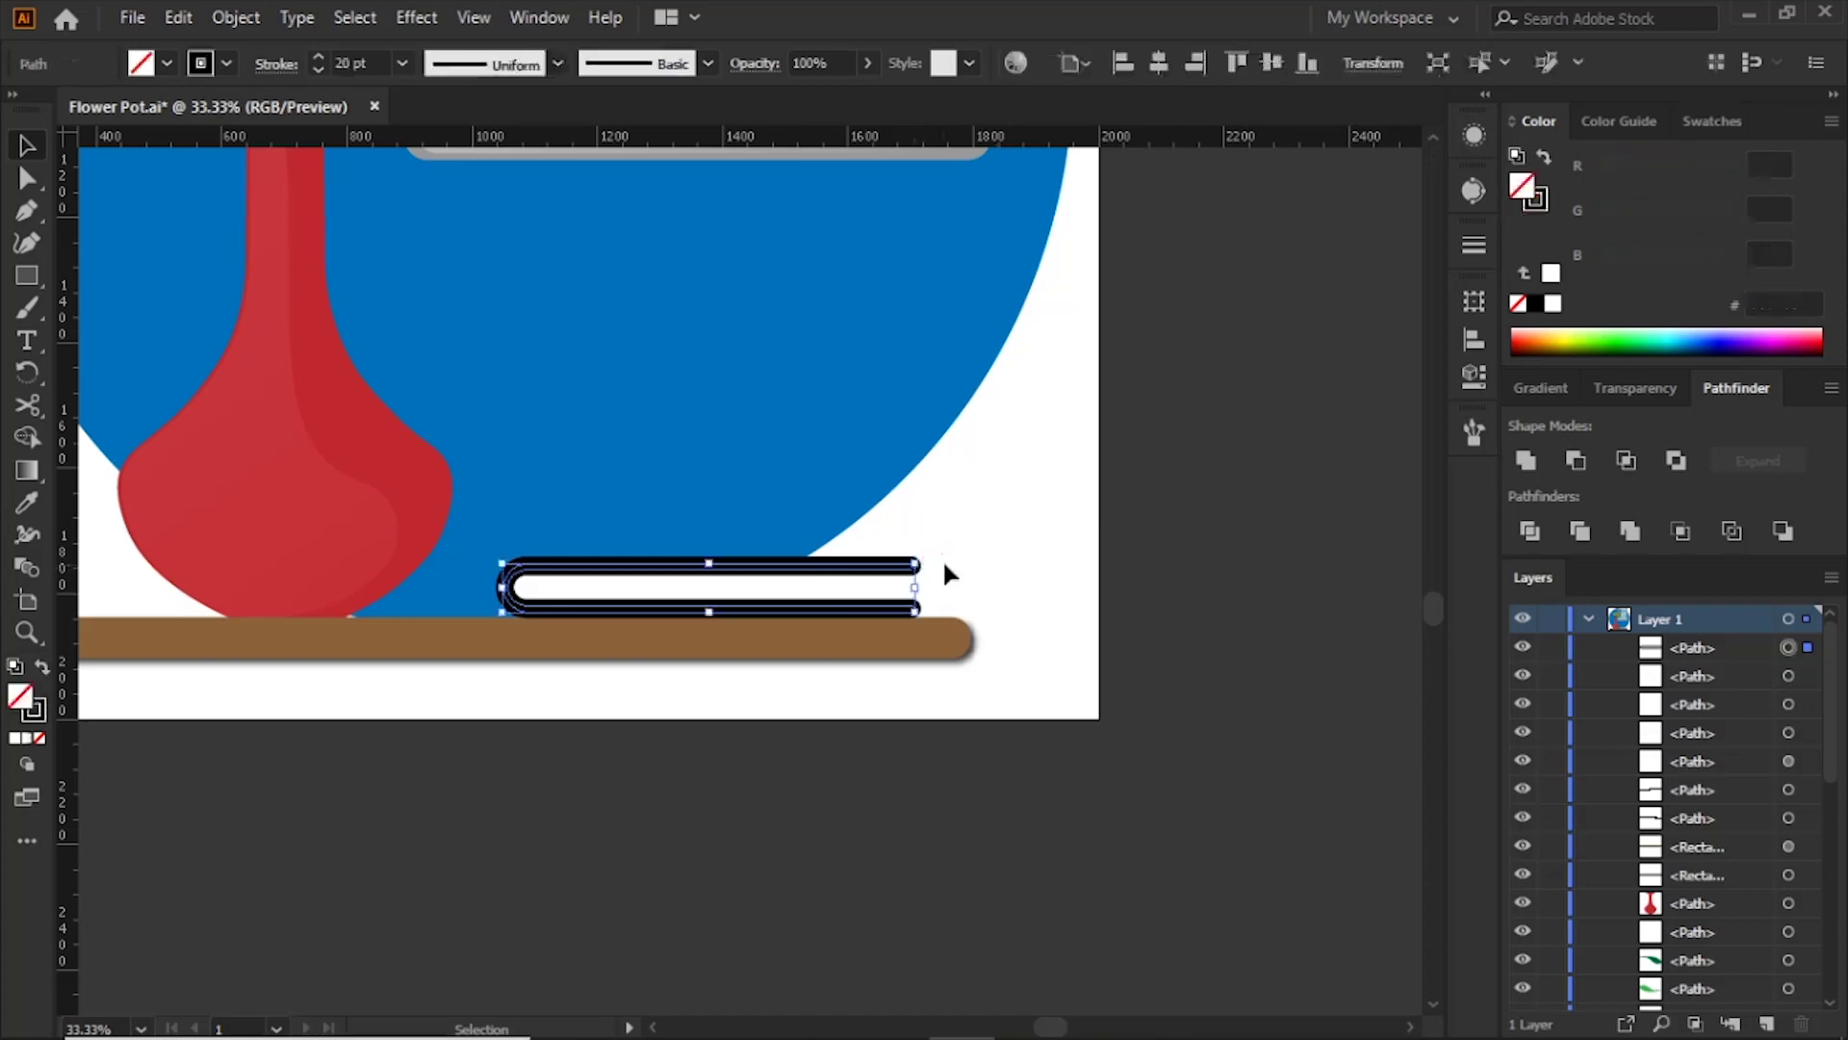
left_click(1704, 120)
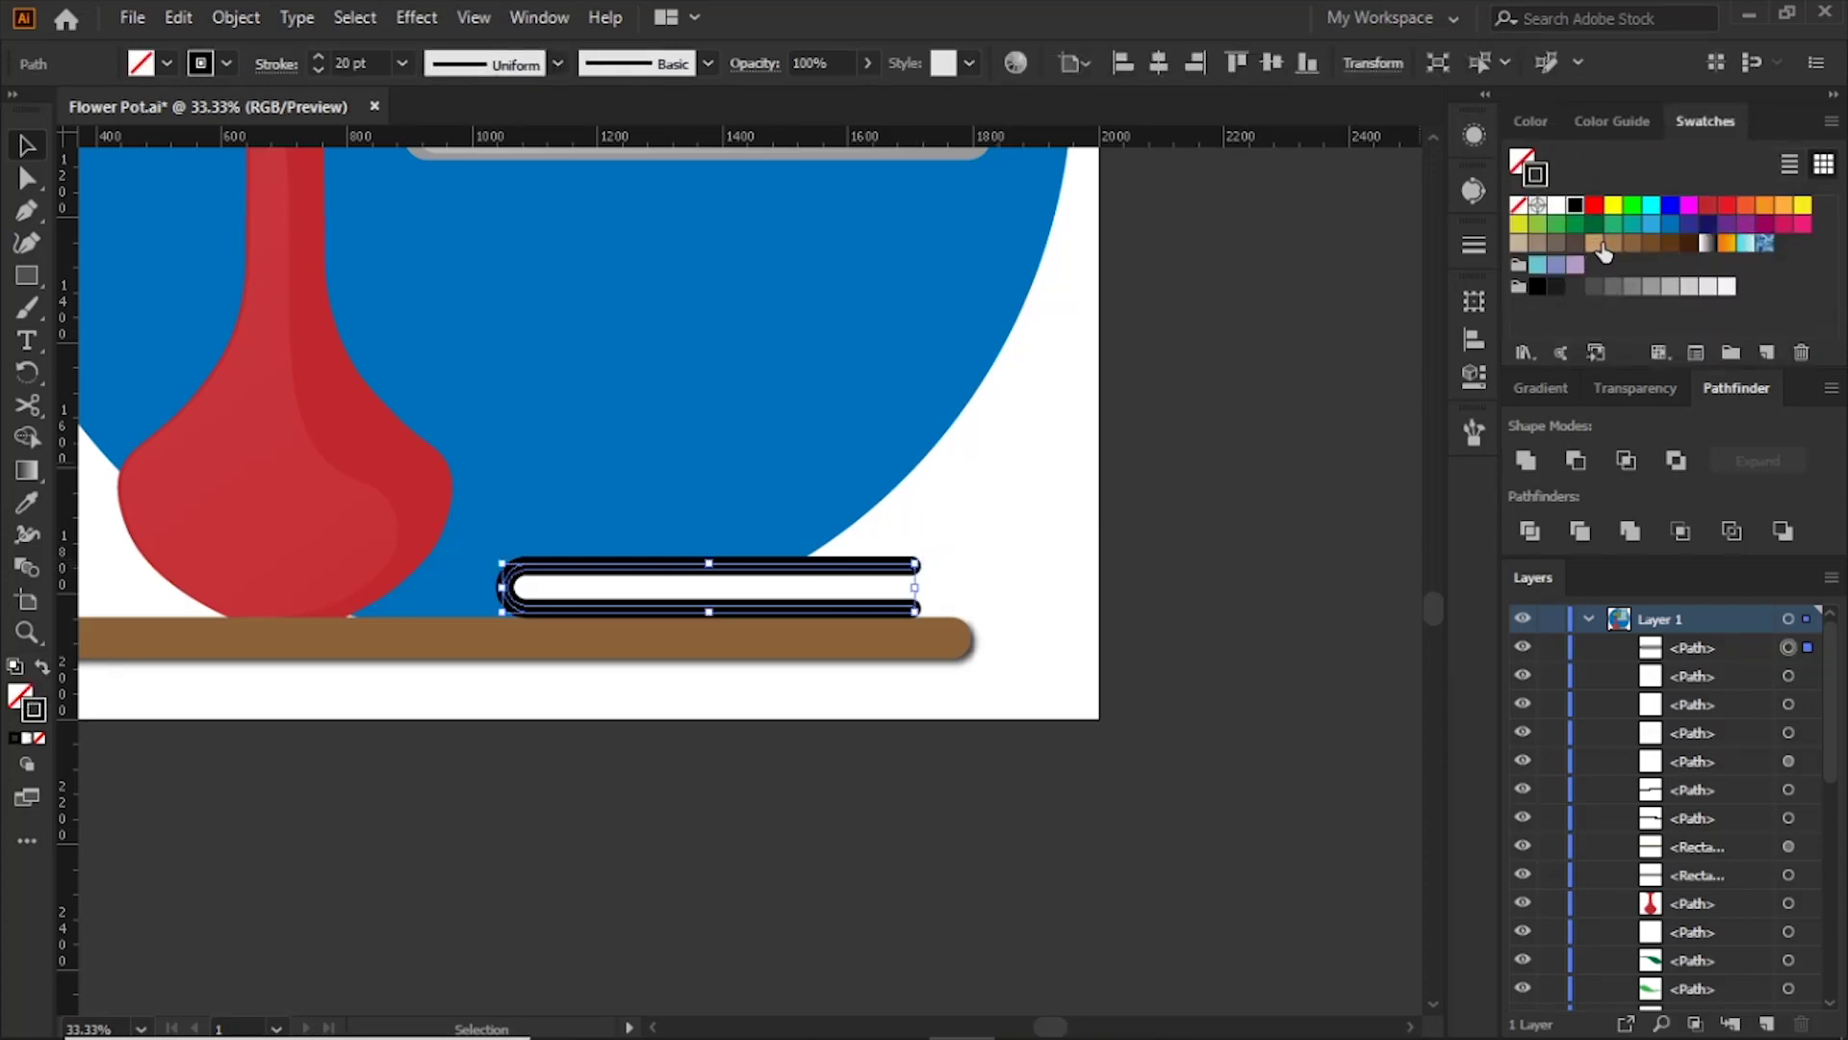
left_click(1594, 223)
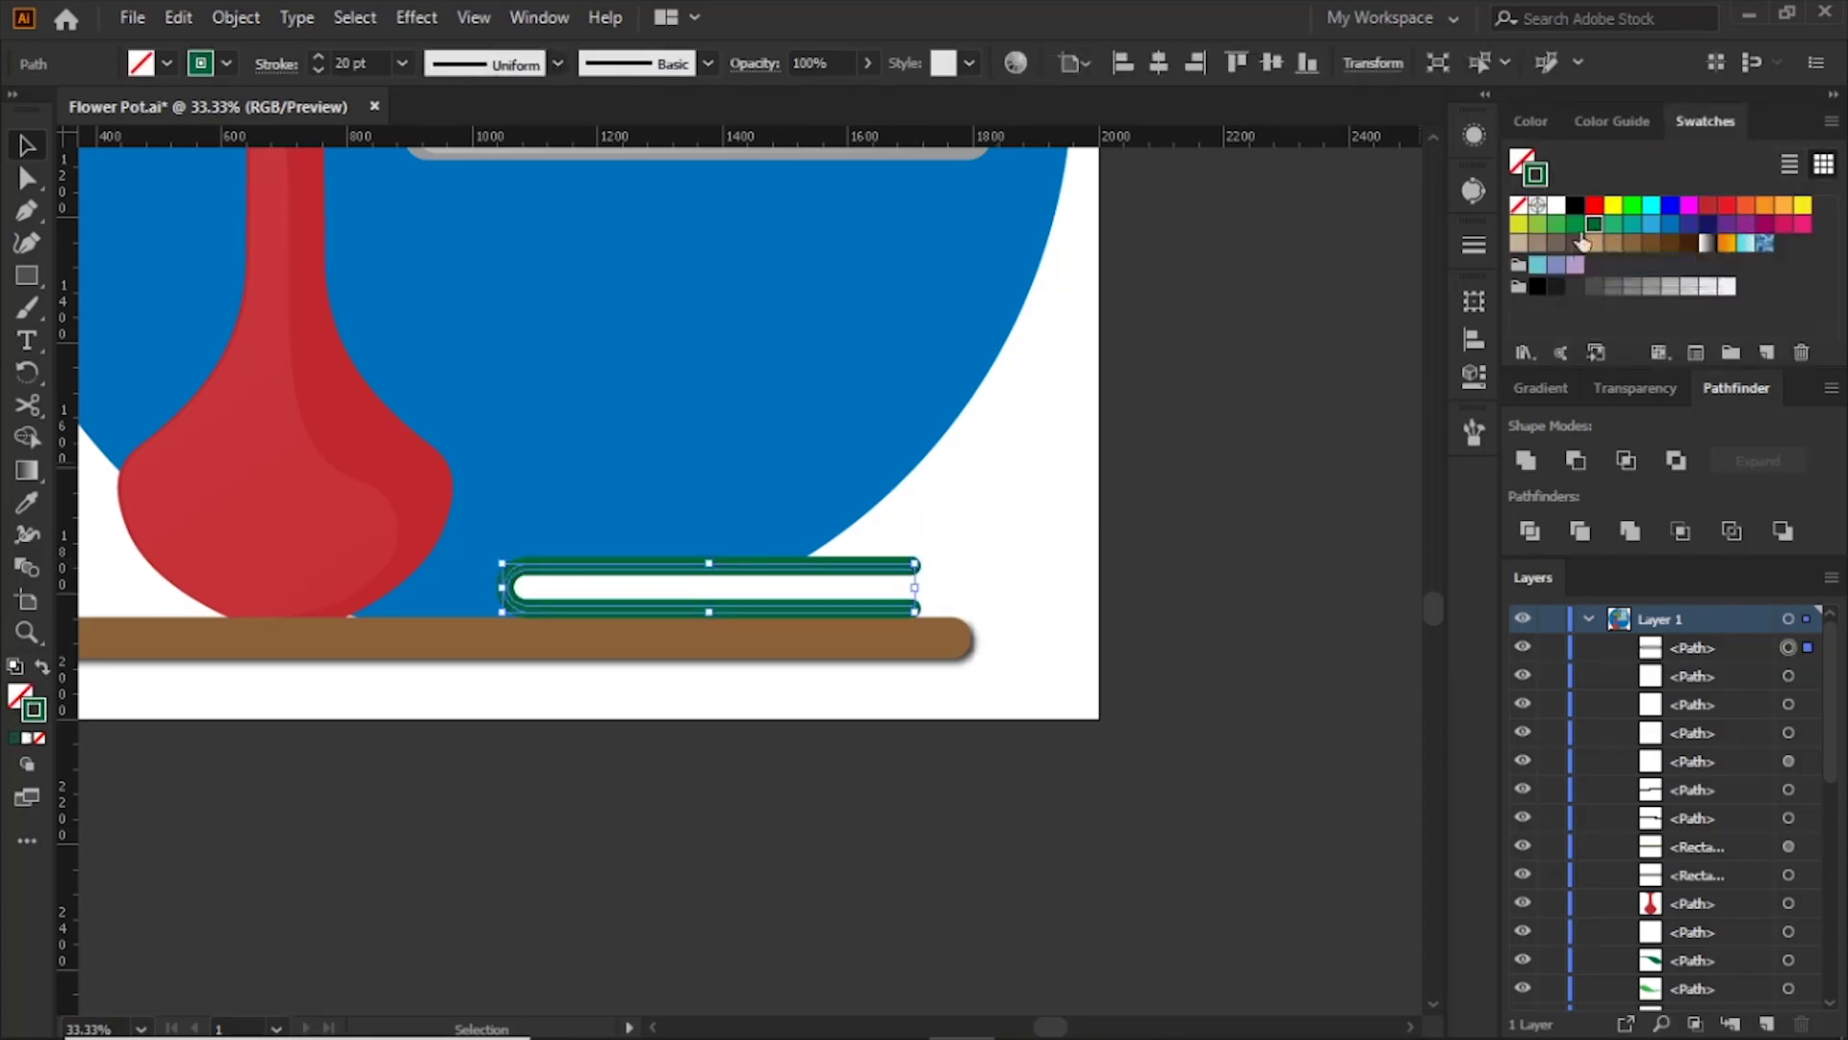
left_click(1015, 556)
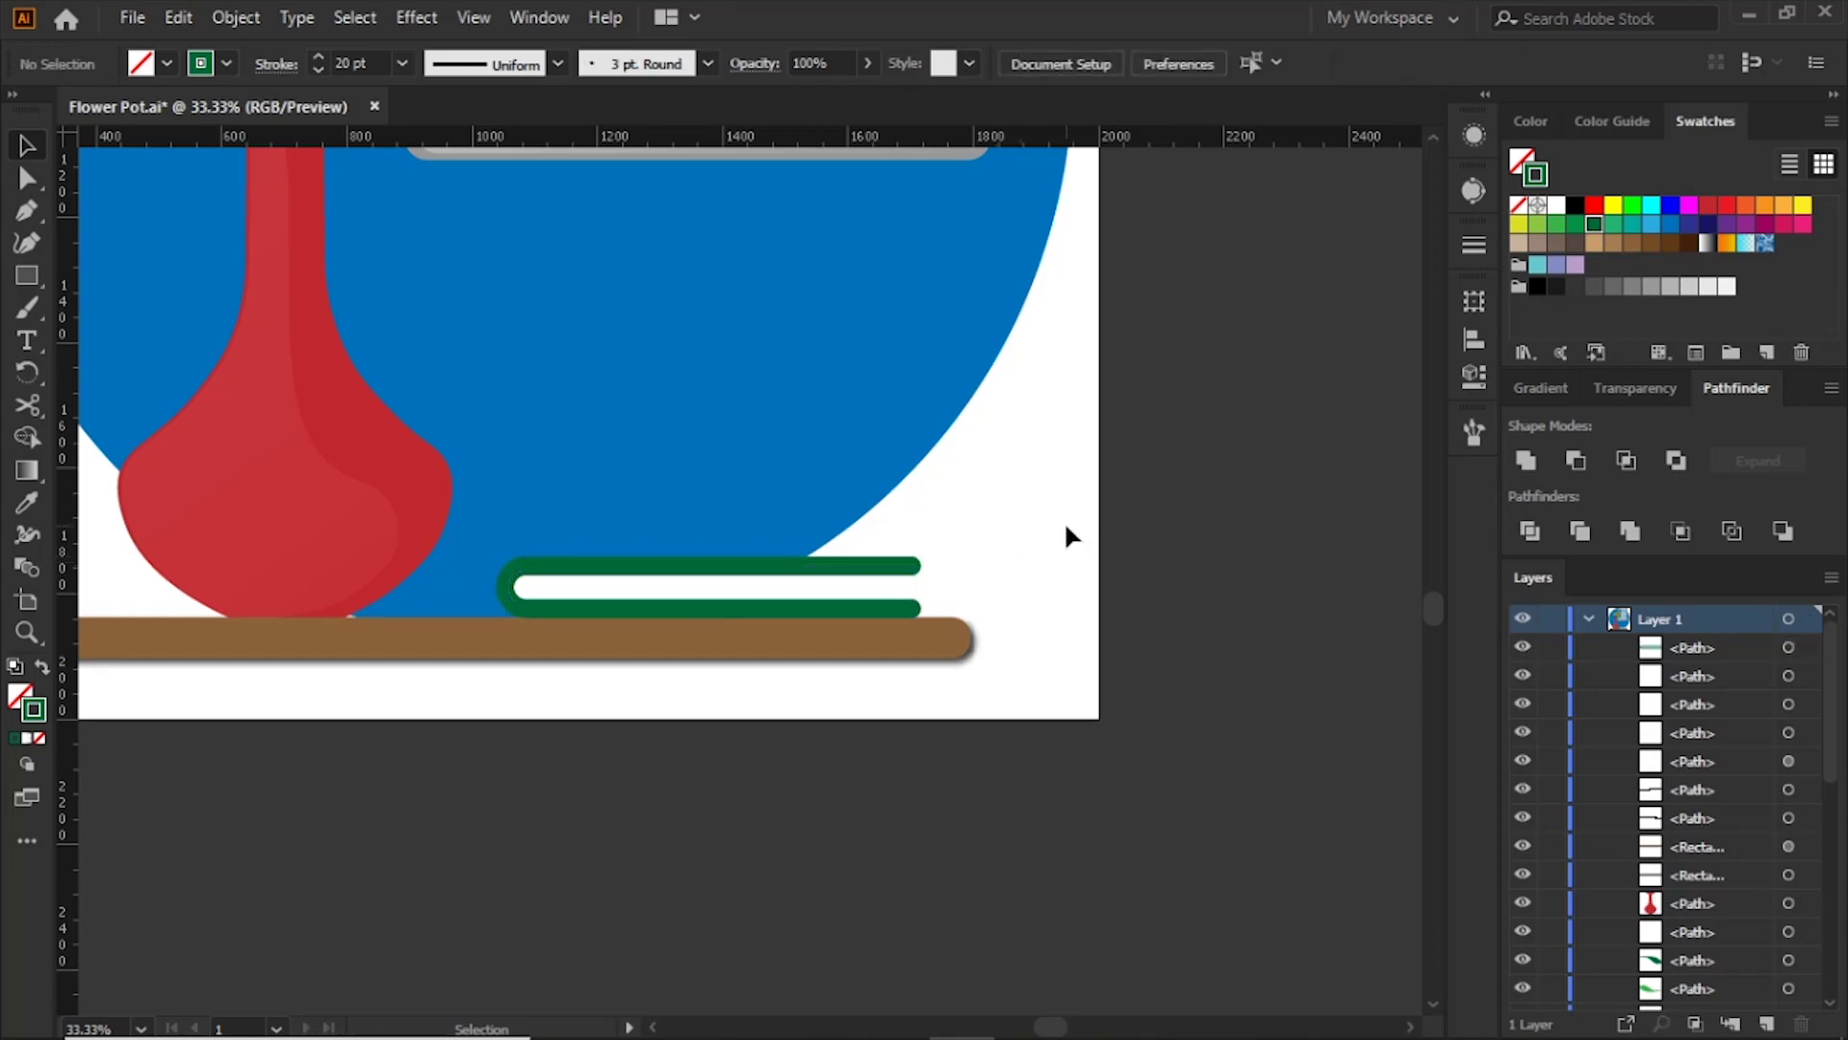
Step: Stack a copy of the book on top and give it a beige cover
key("ctrl+0")
left_click_drag(949, 901, 971, 857)
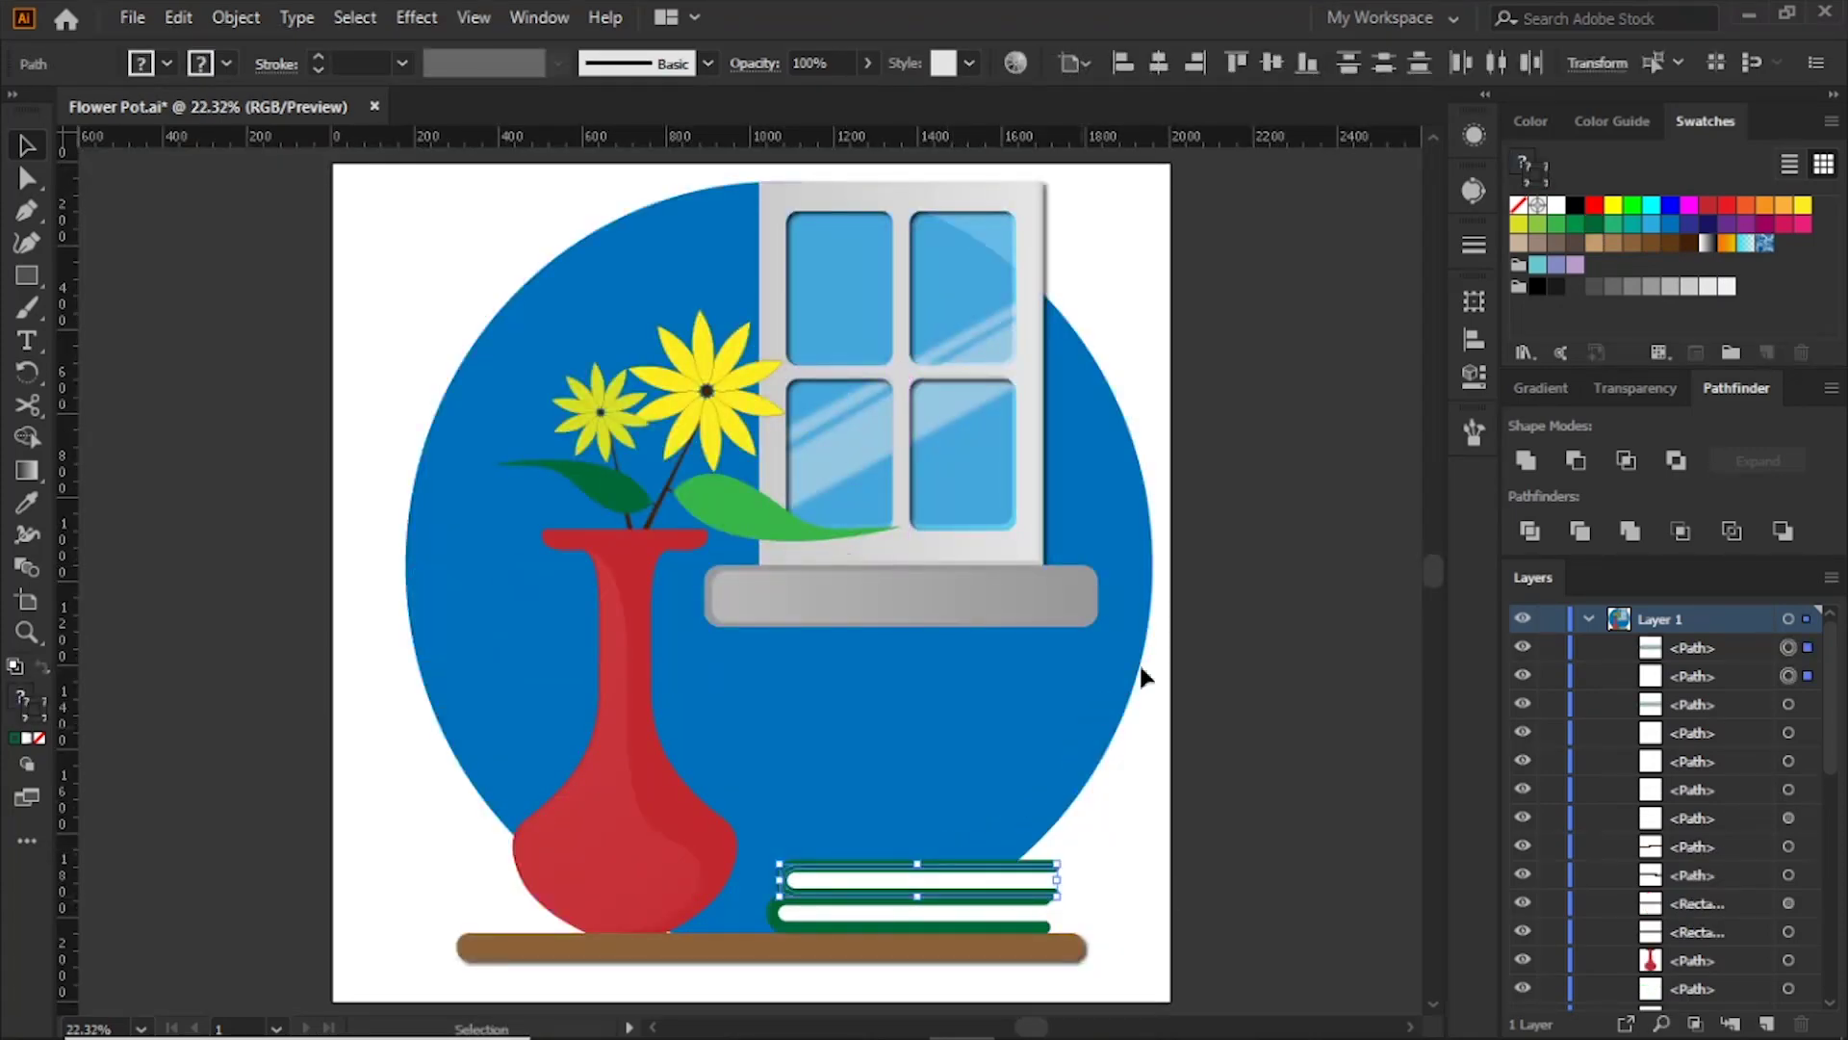
left_click(1095, 857)
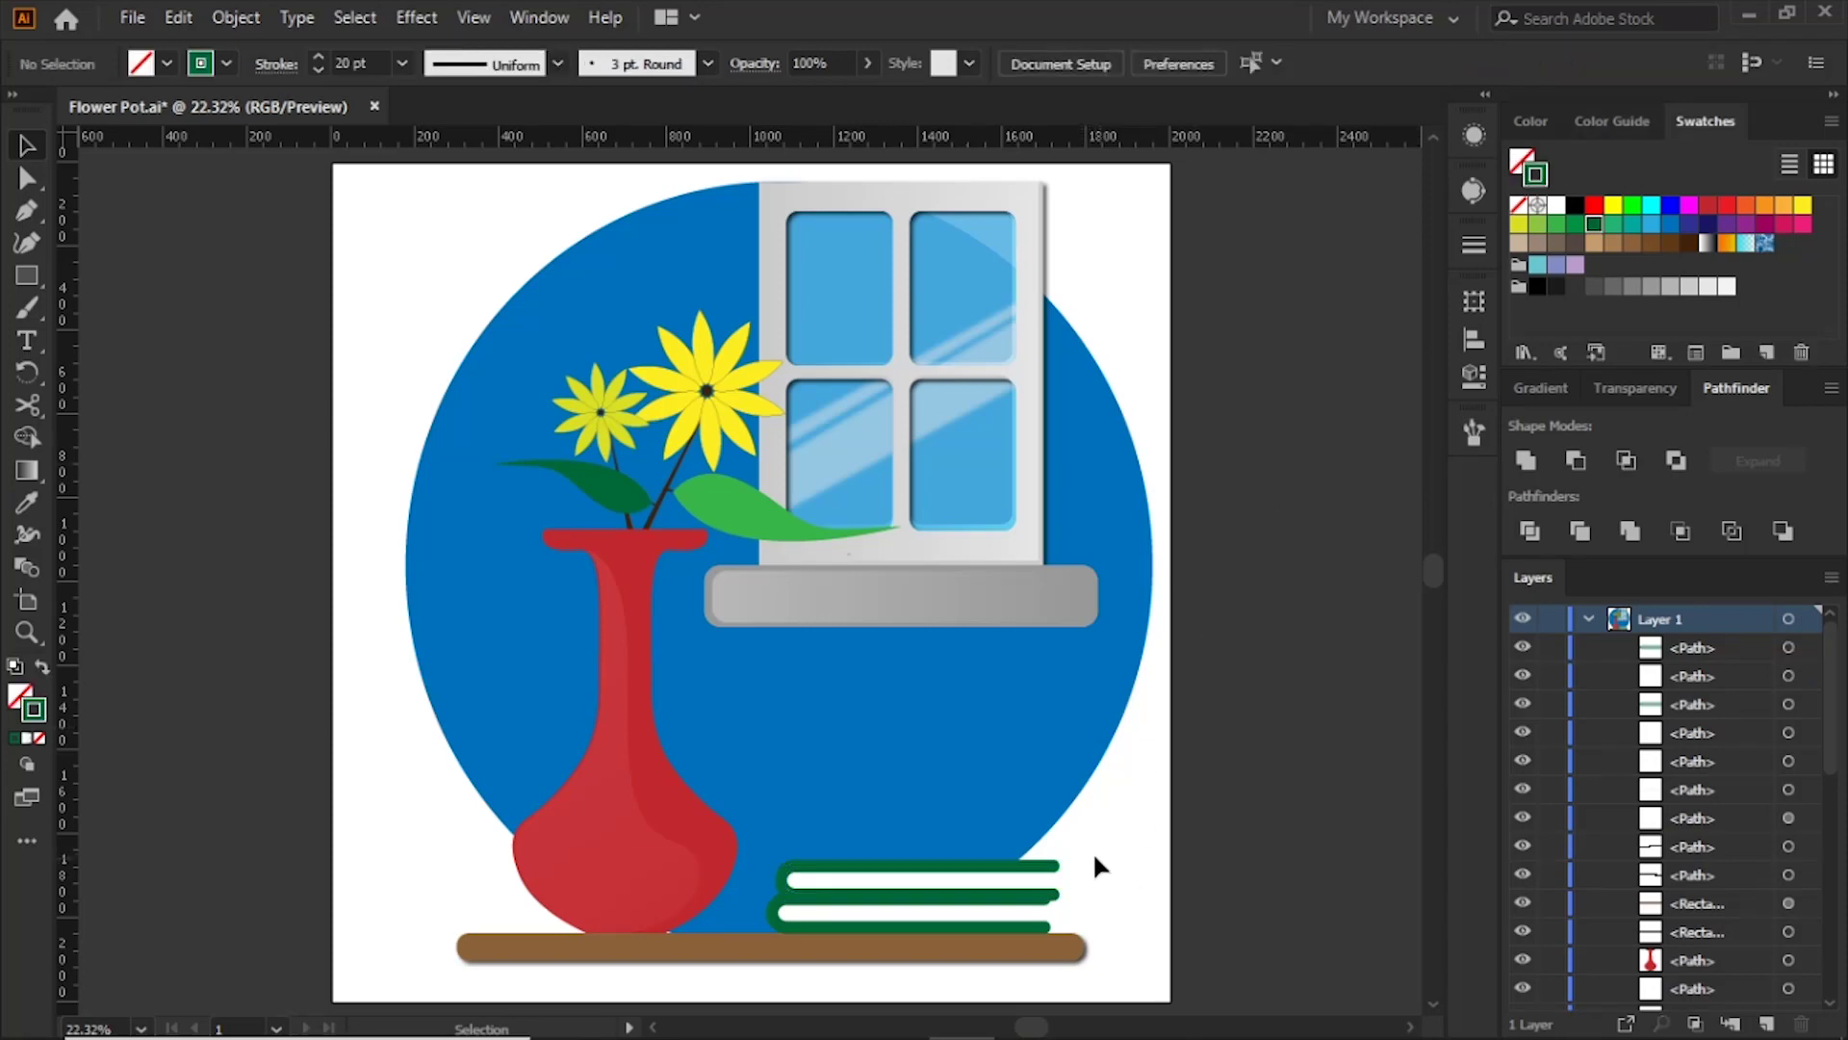
left_click(1063, 866)
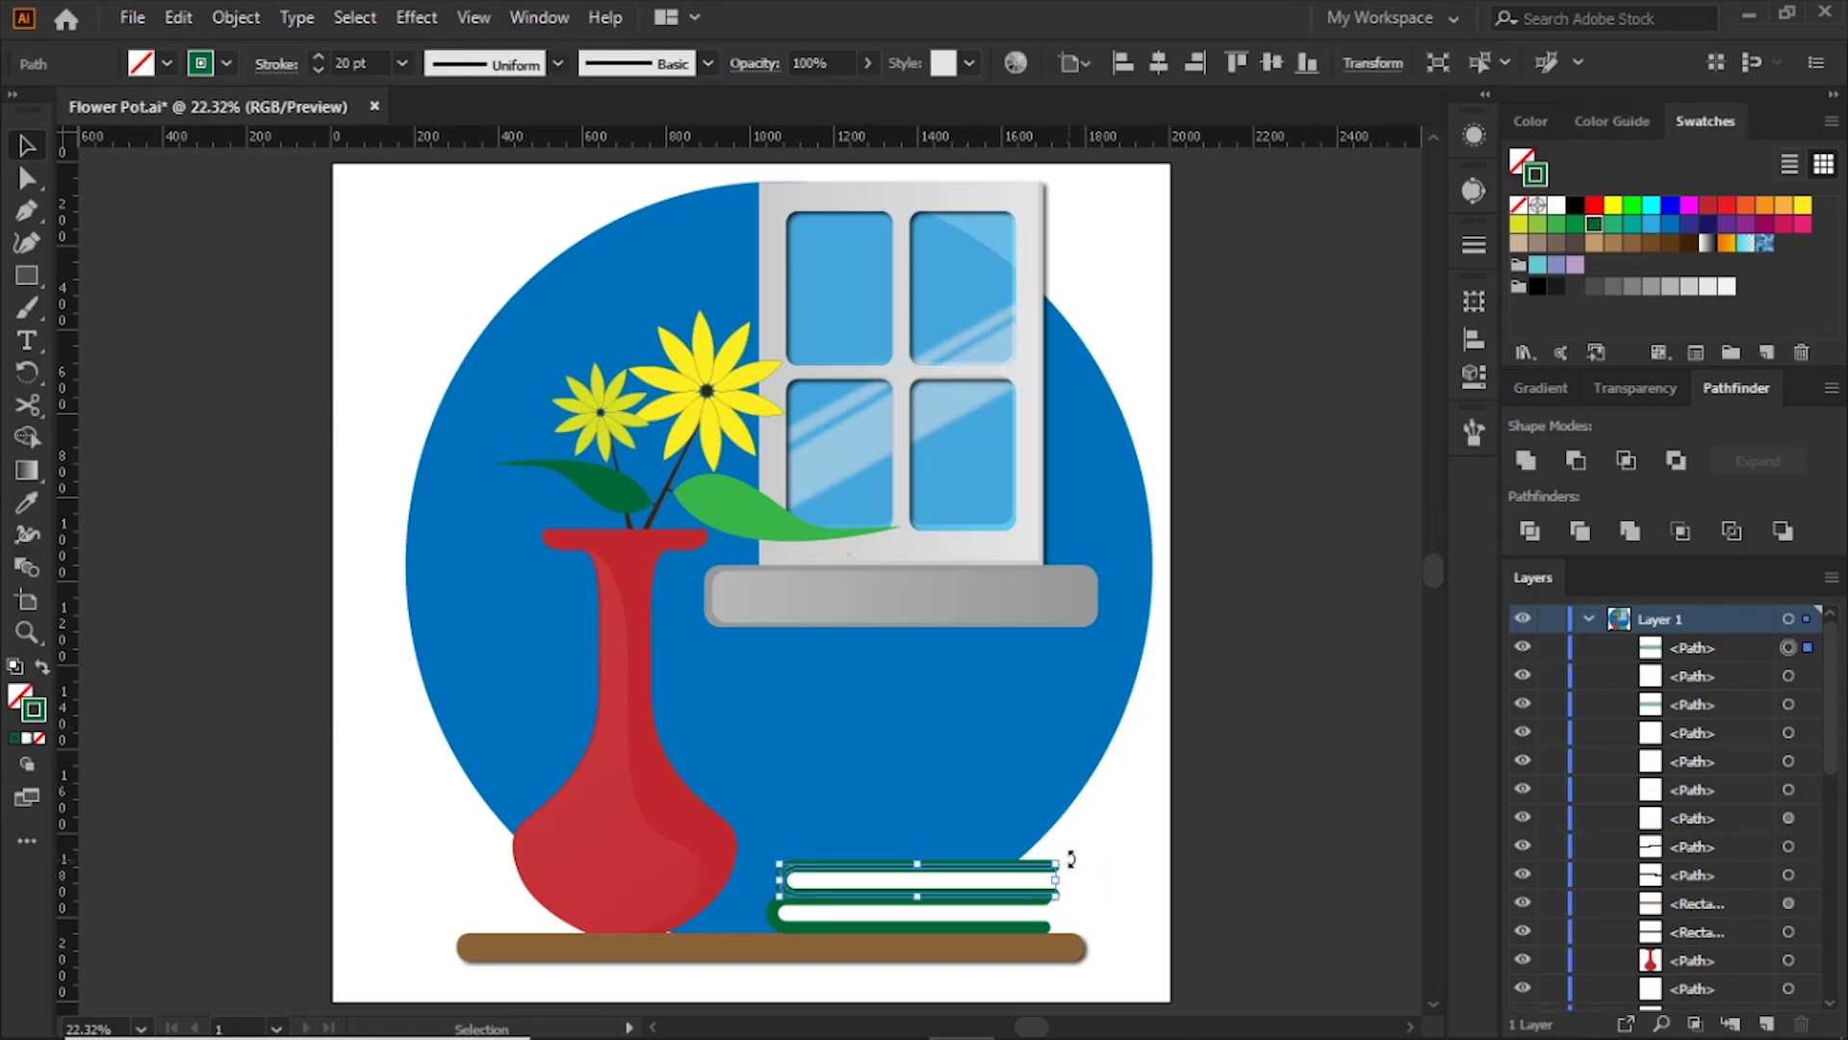
left_click(1520, 243)
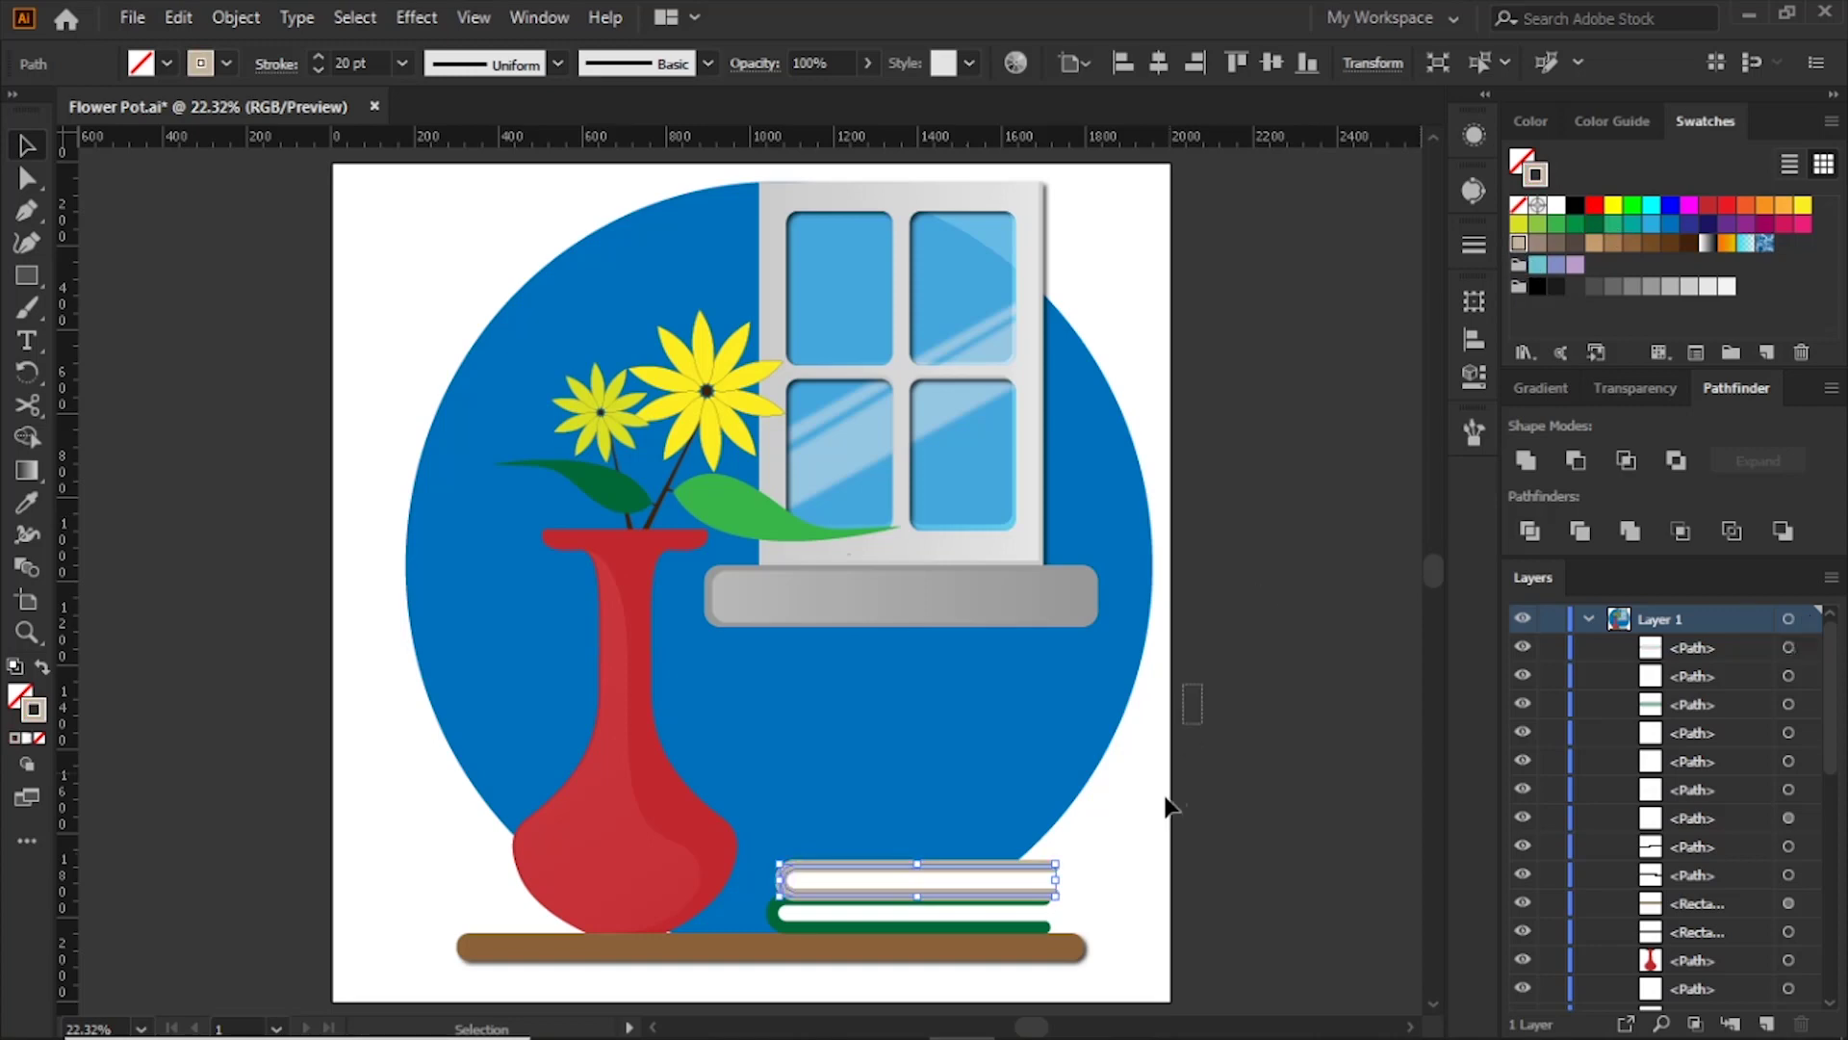
left_click(1154, 836)
left_click(1028, 865)
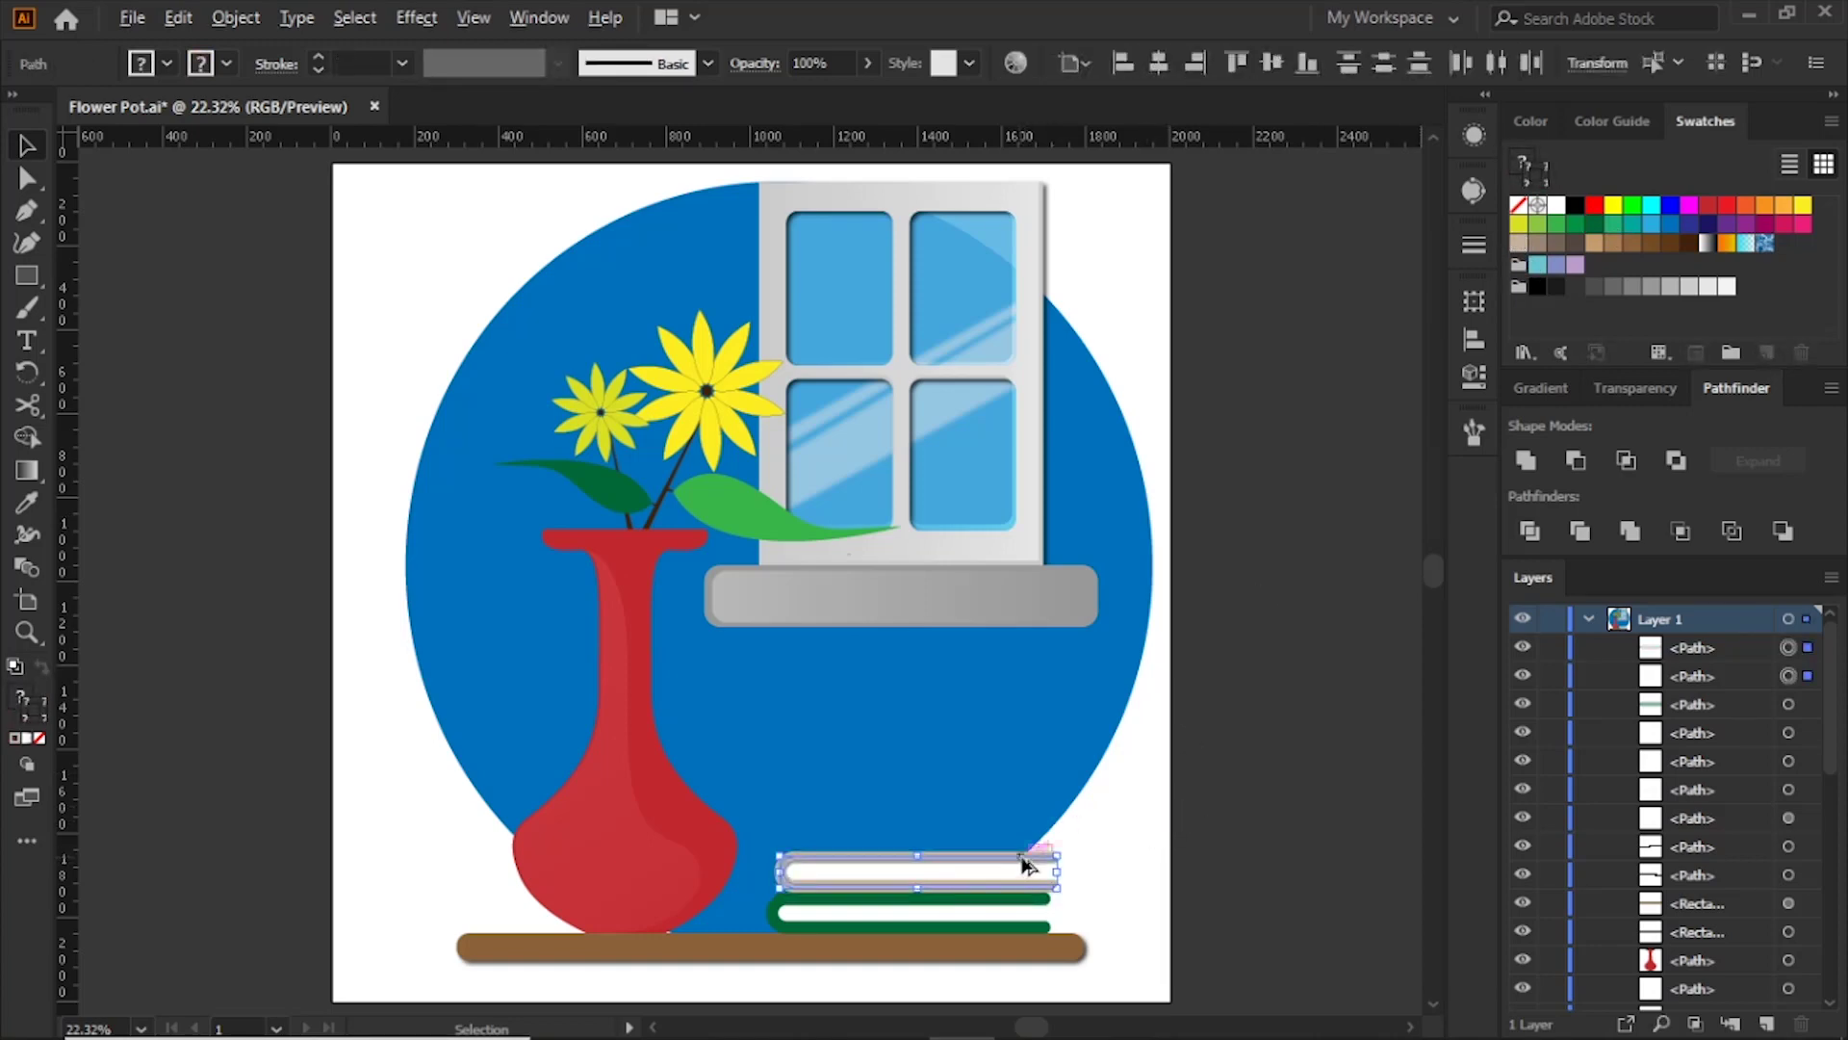
Step: Copy the beige book, reflect it vertically, and place it atop the stack
left_click_drag(1027, 865, 1037, 770)
right_click(1036, 770)
mouse_move(1117, 607)
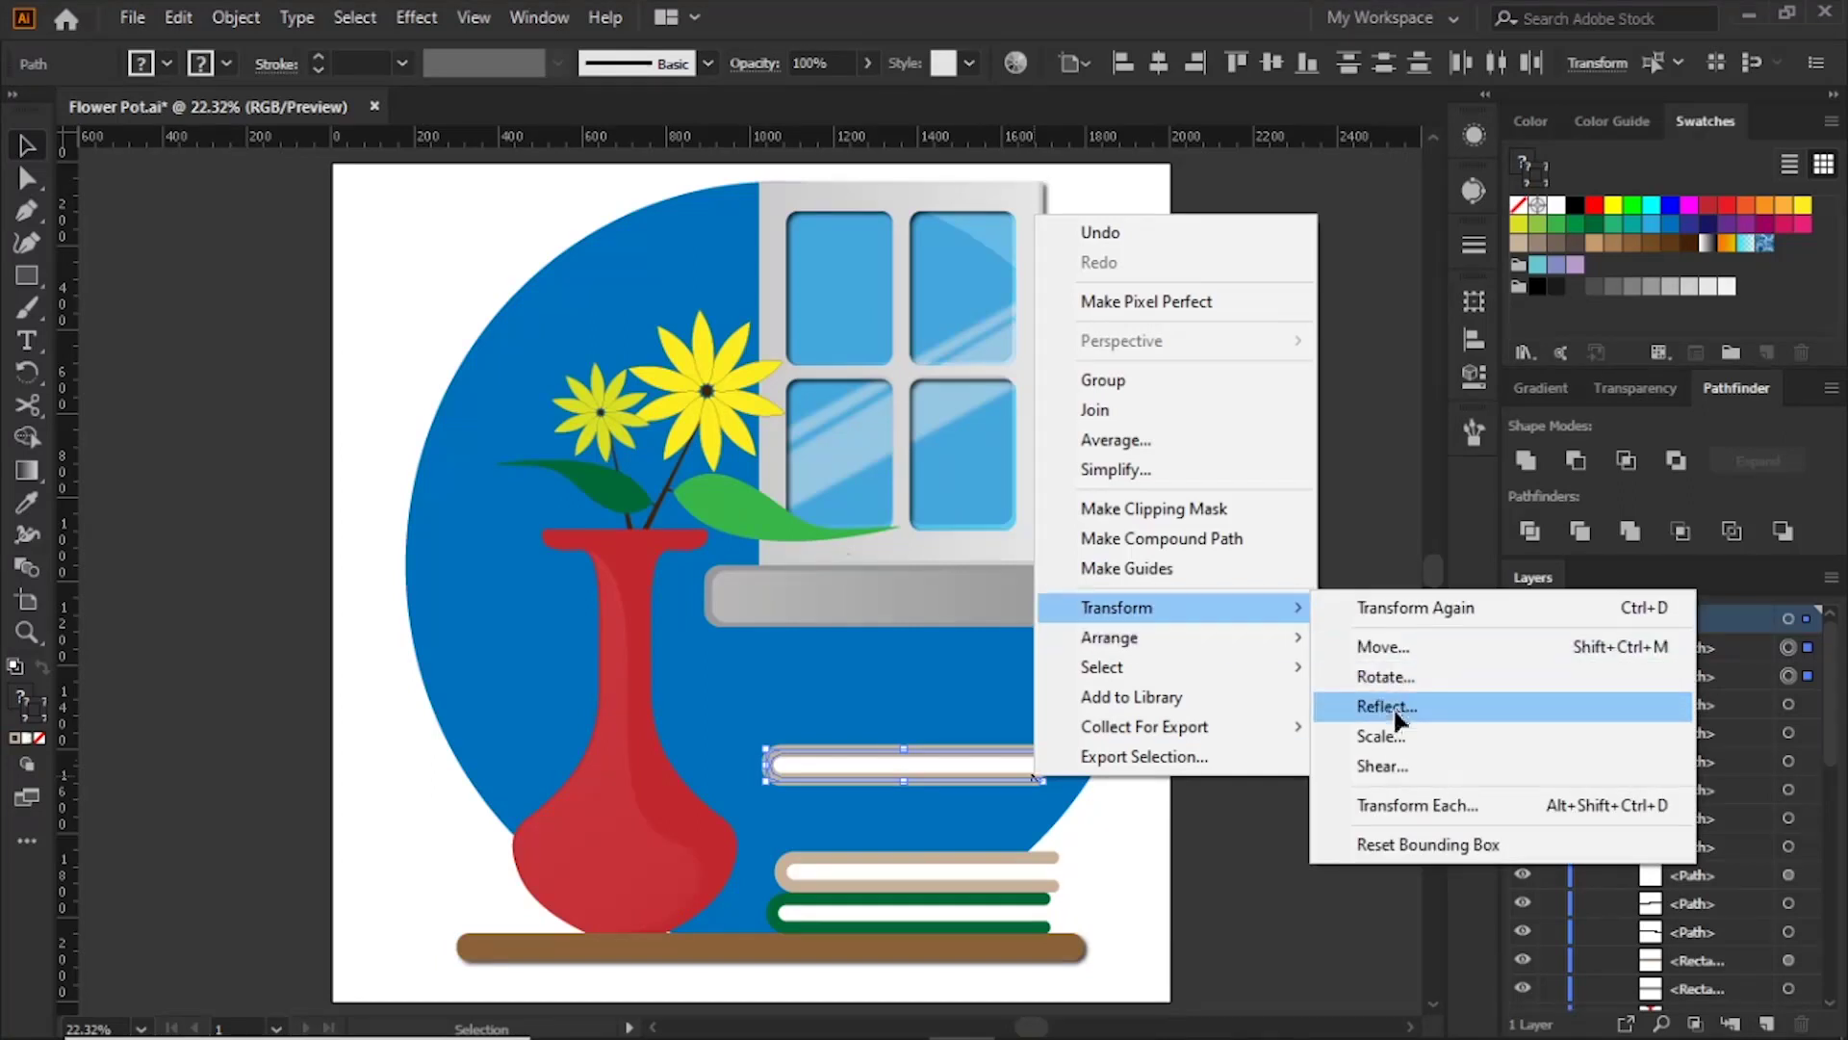
left_click(1393, 707)
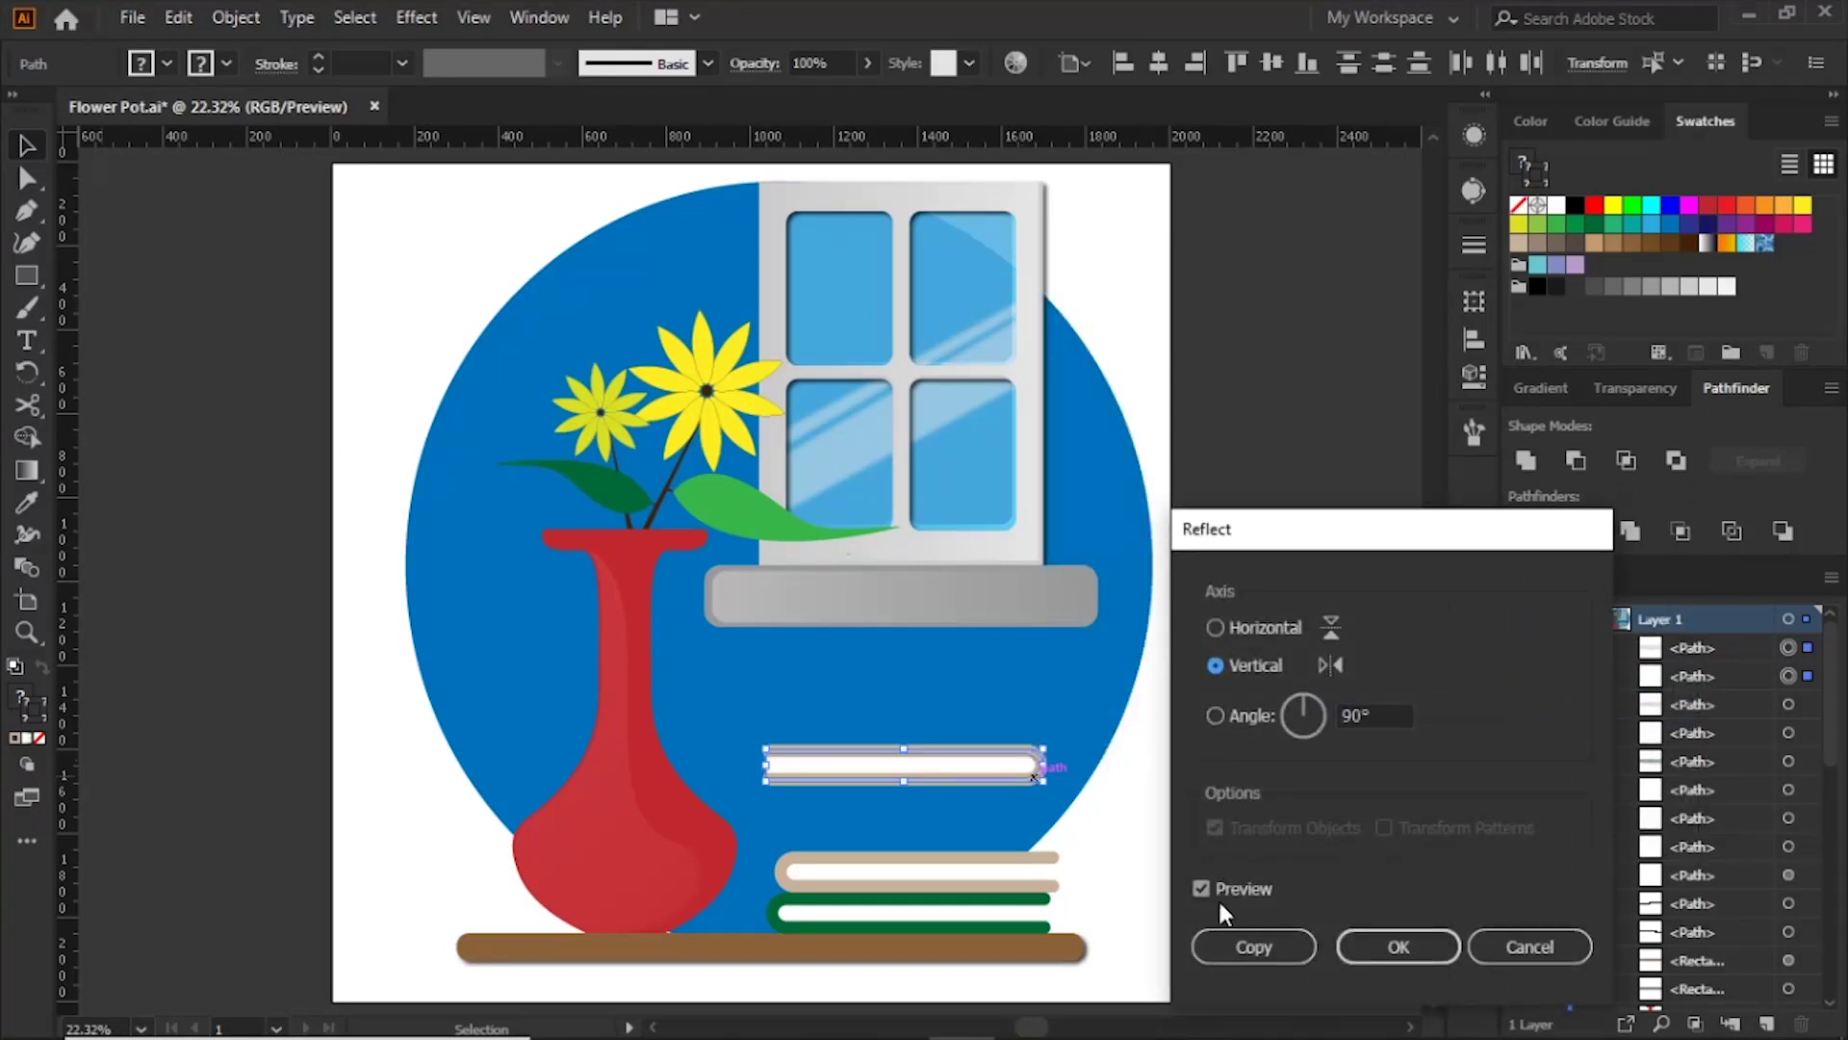
left_click(1399, 946)
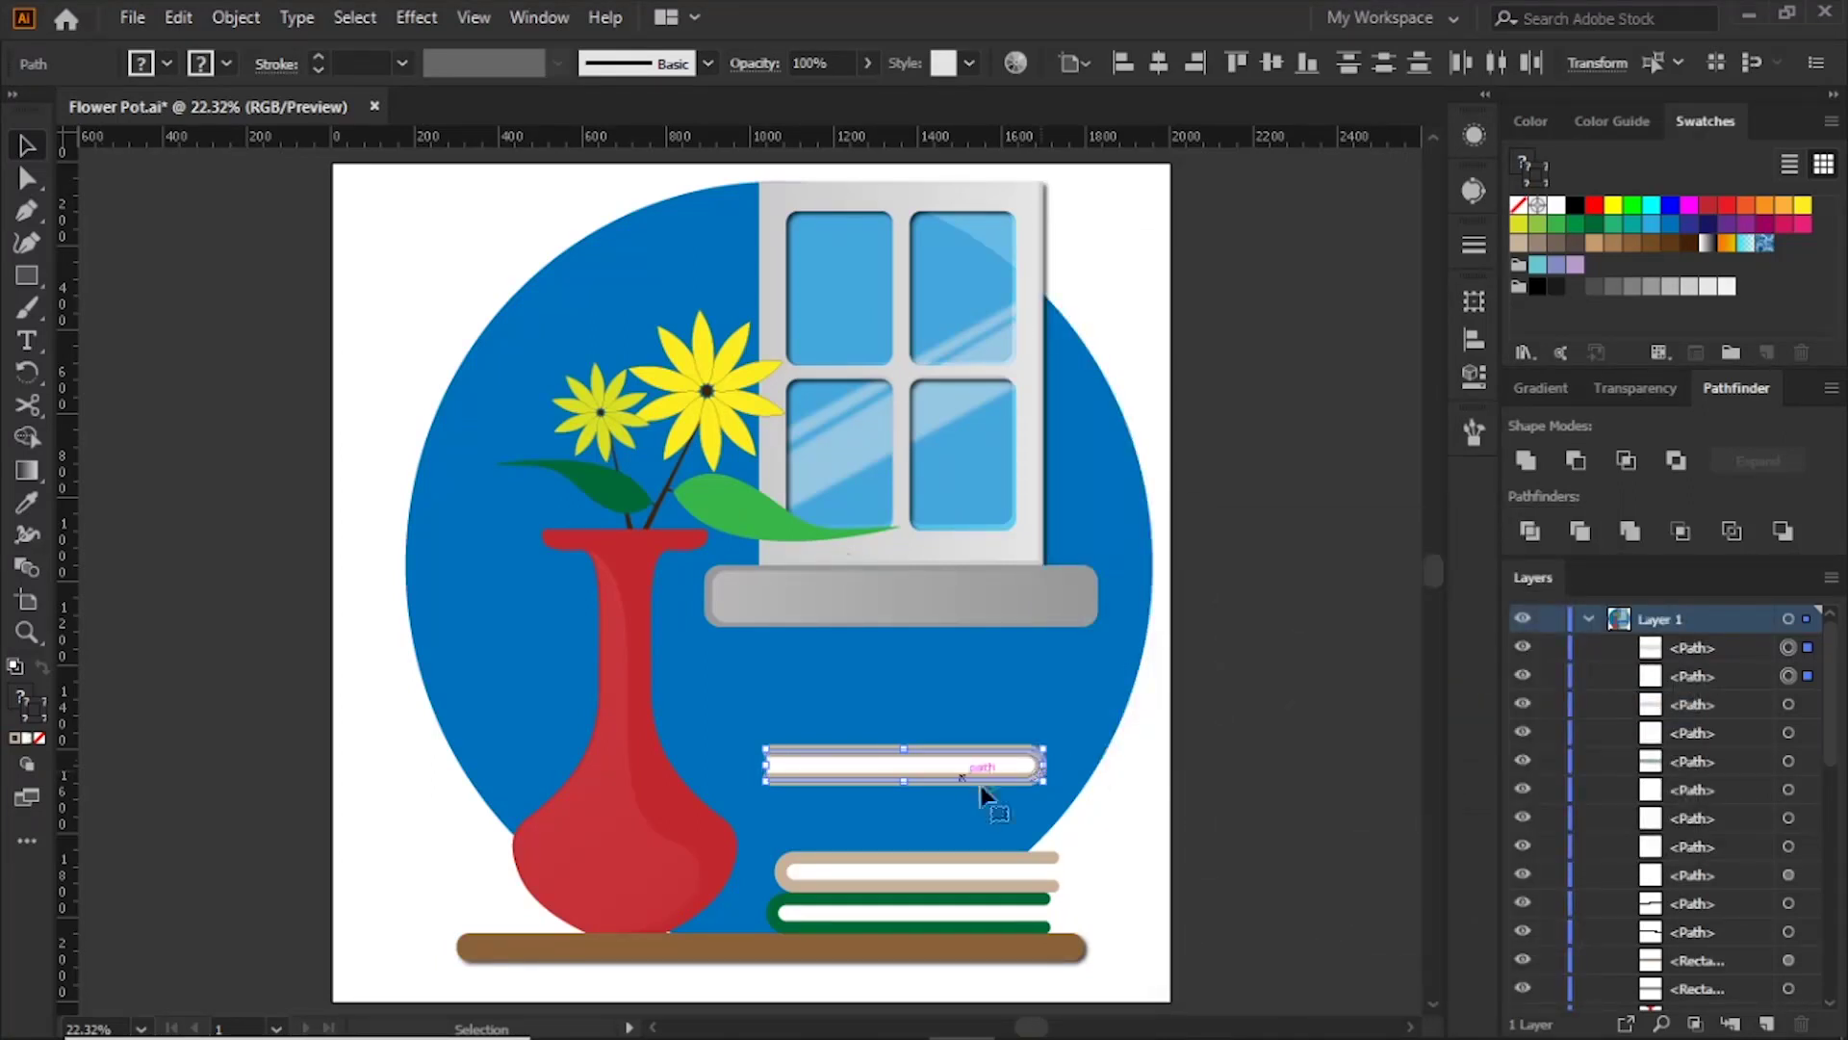
left_click_drag(1027, 767, 1043, 841)
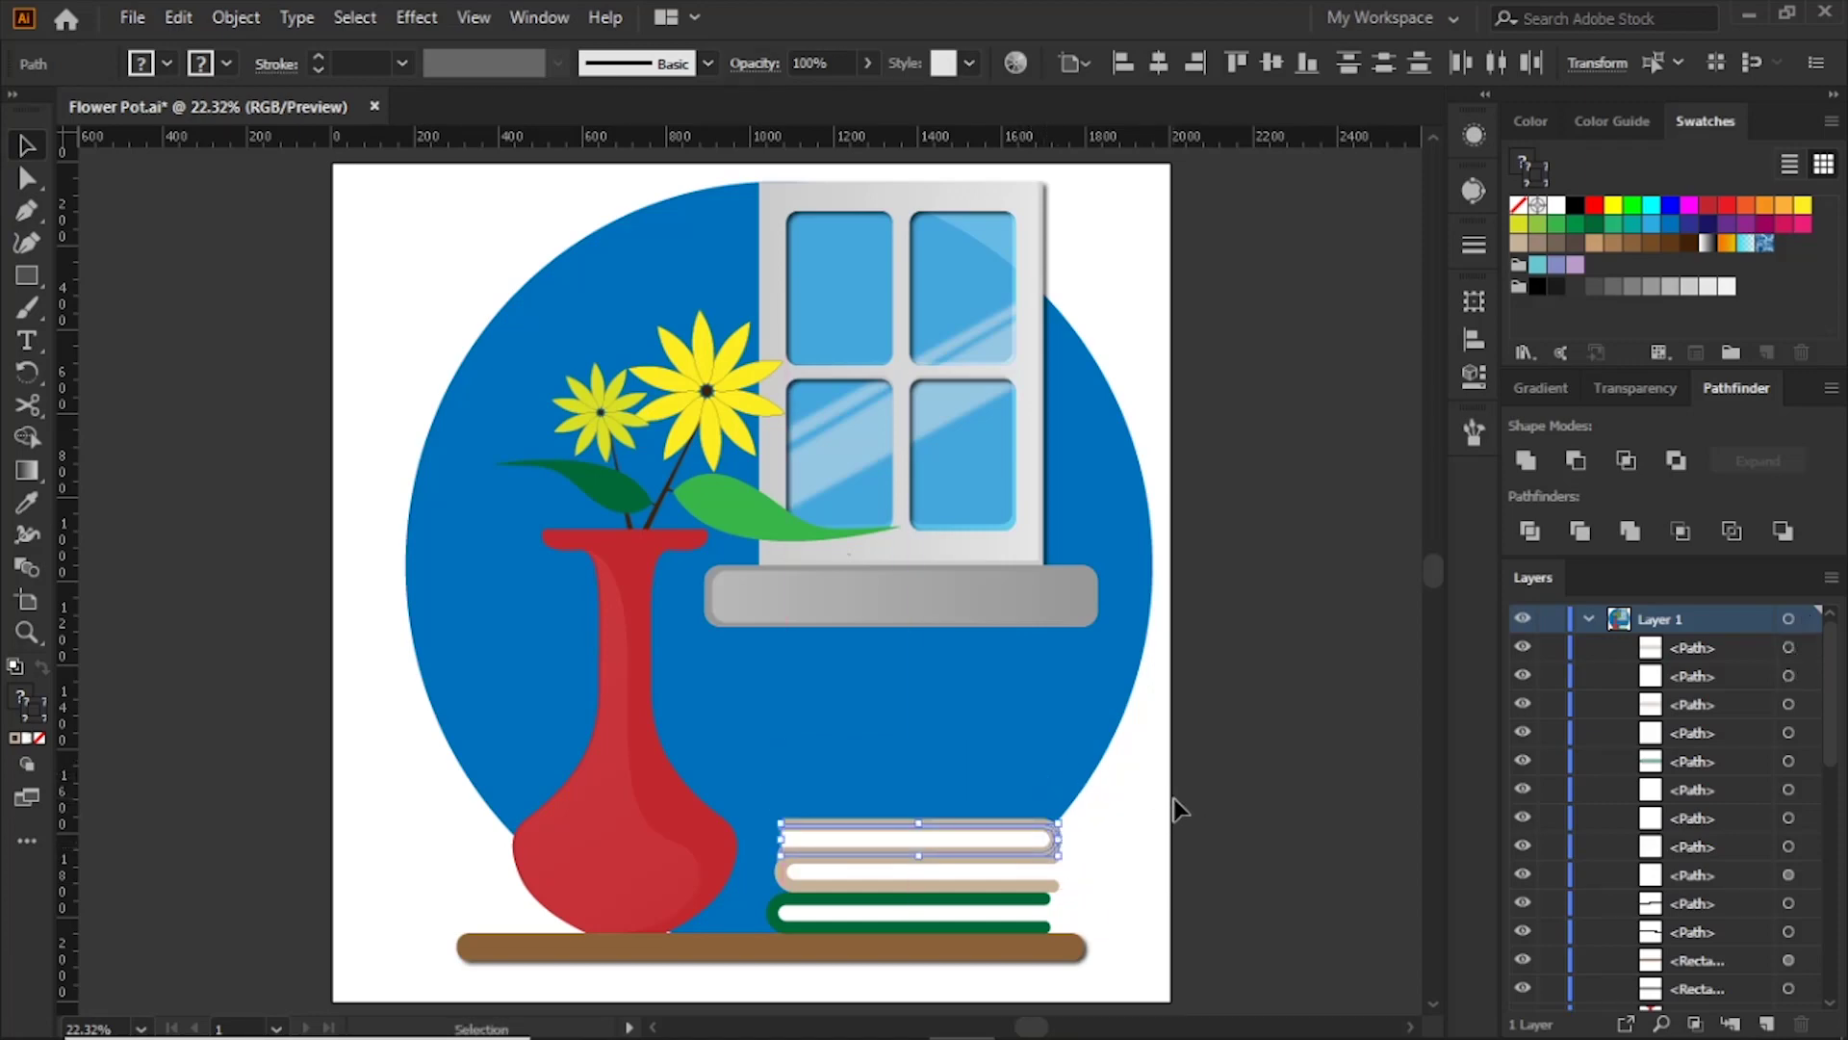
Step: Give the top book's cover a lavender stroke, after briefly trying yellow-green
left_click(1162, 816)
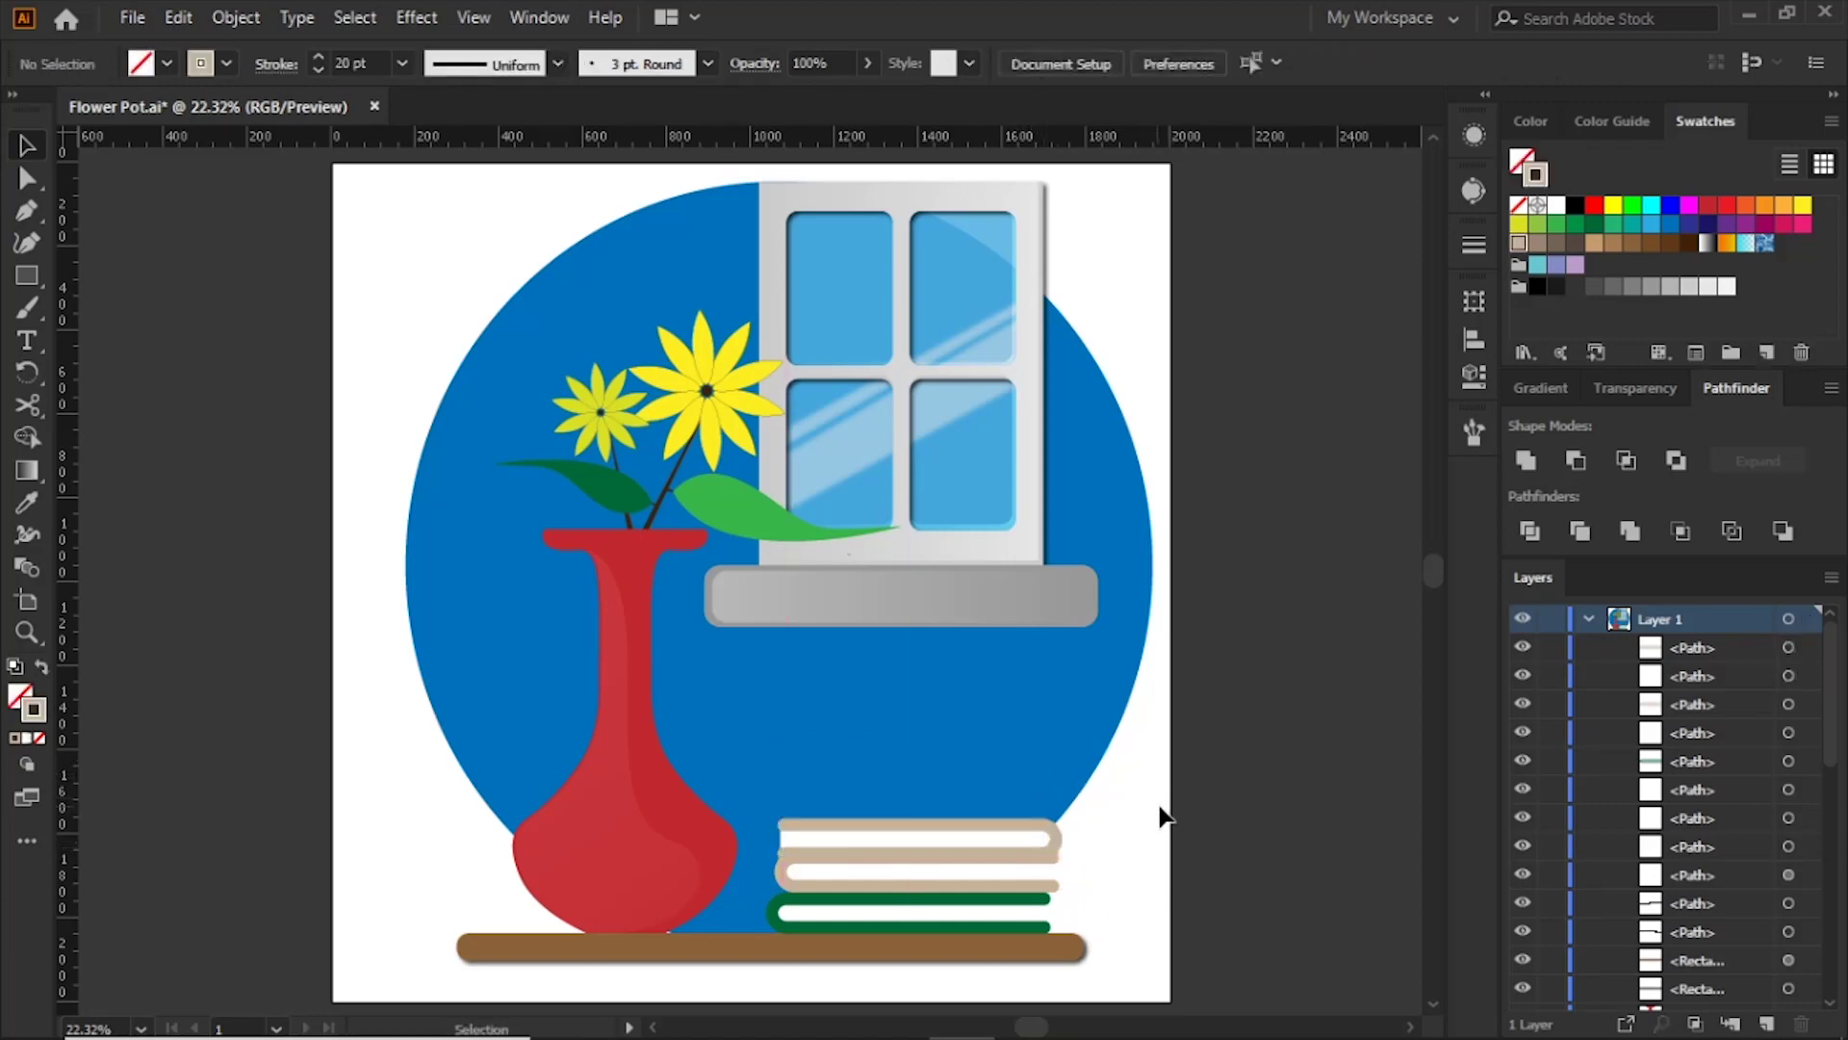
left_click(1060, 833)
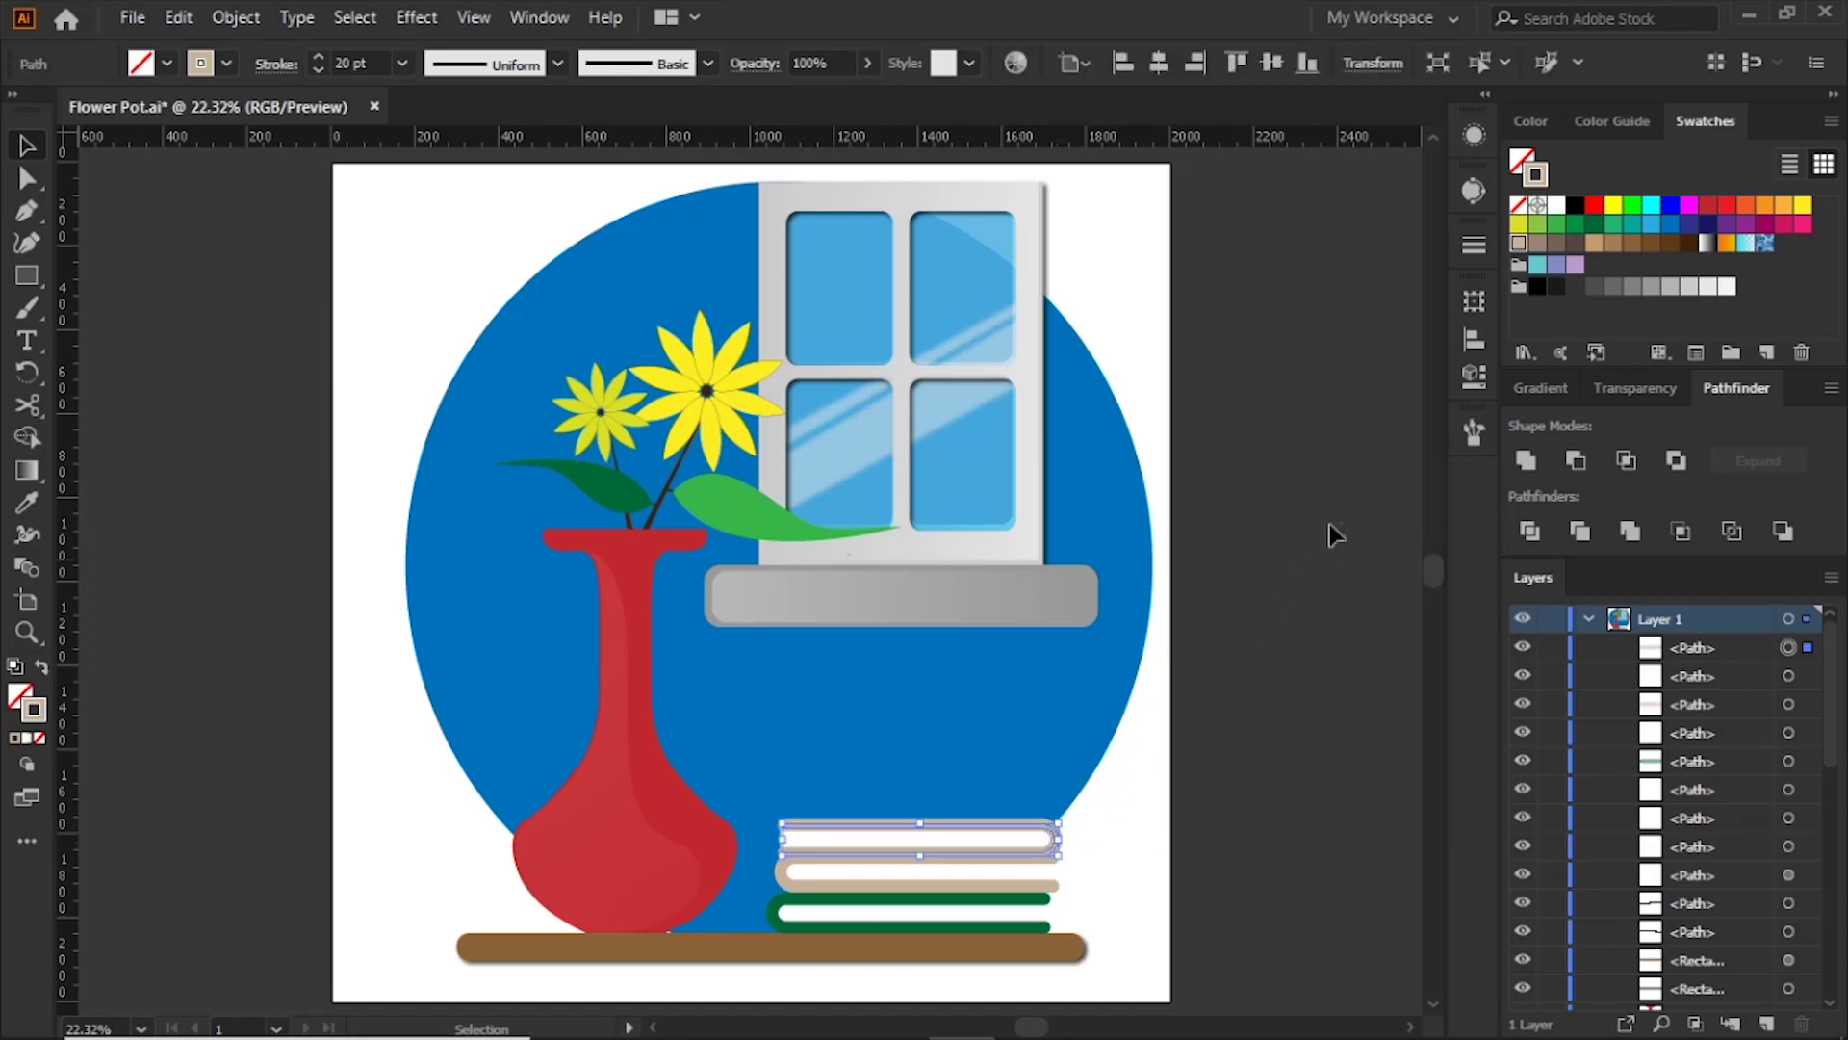
left_click(1519, 223)
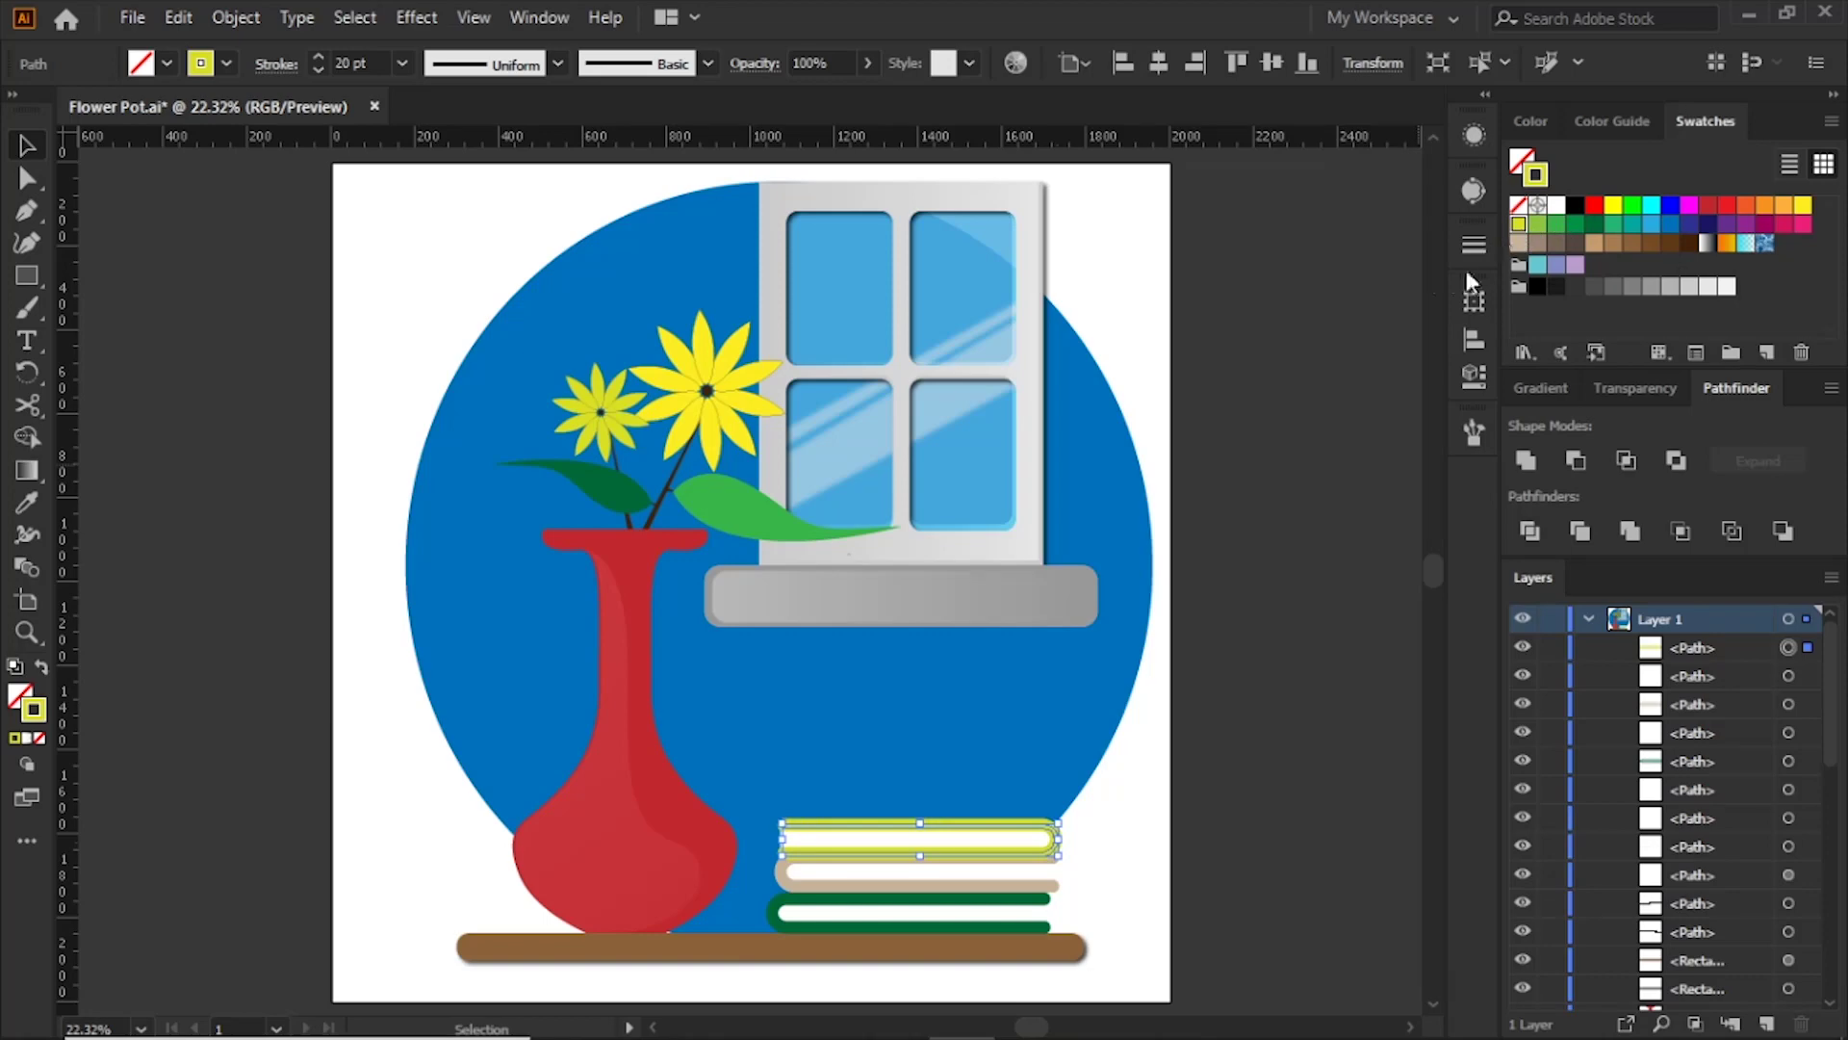
left_click(1180, 807)
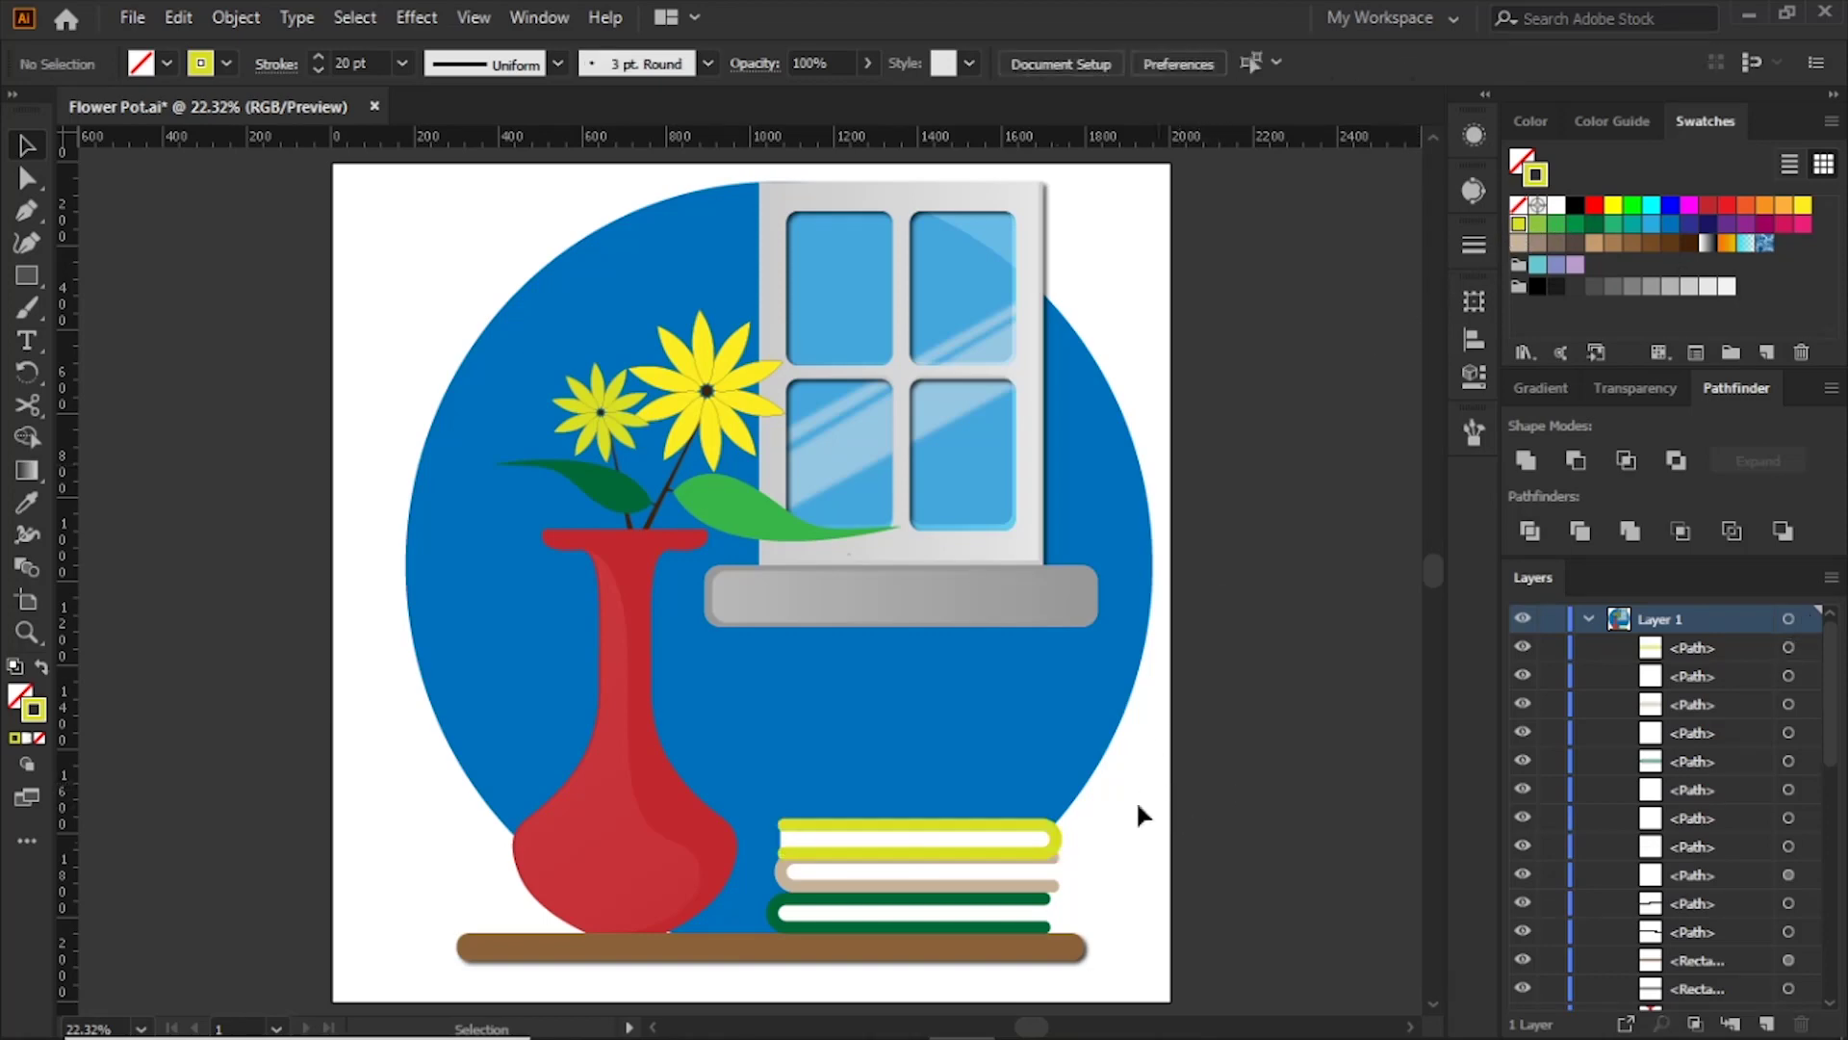
left_click(1053, 840)
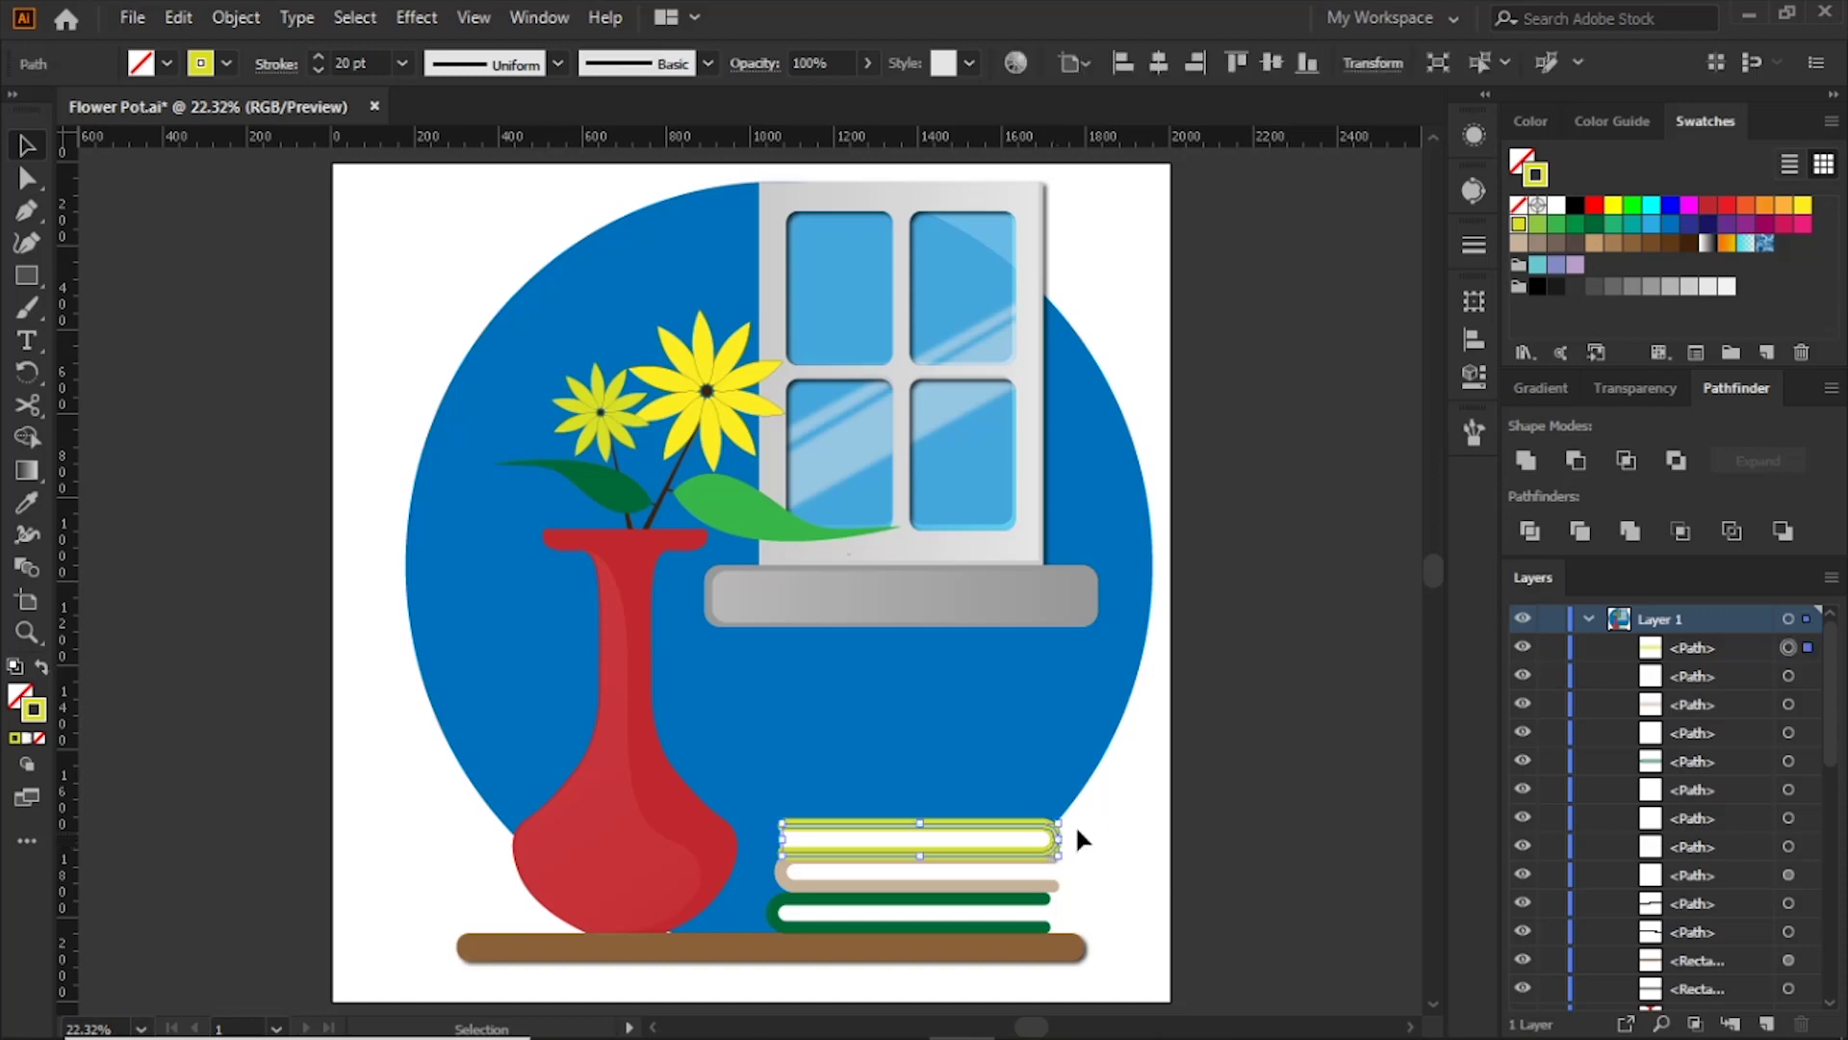
left_click(1576, 265)
Step: Copy the lavender book to the top of the stack with an orange-red cover
left_click(1221, 794)
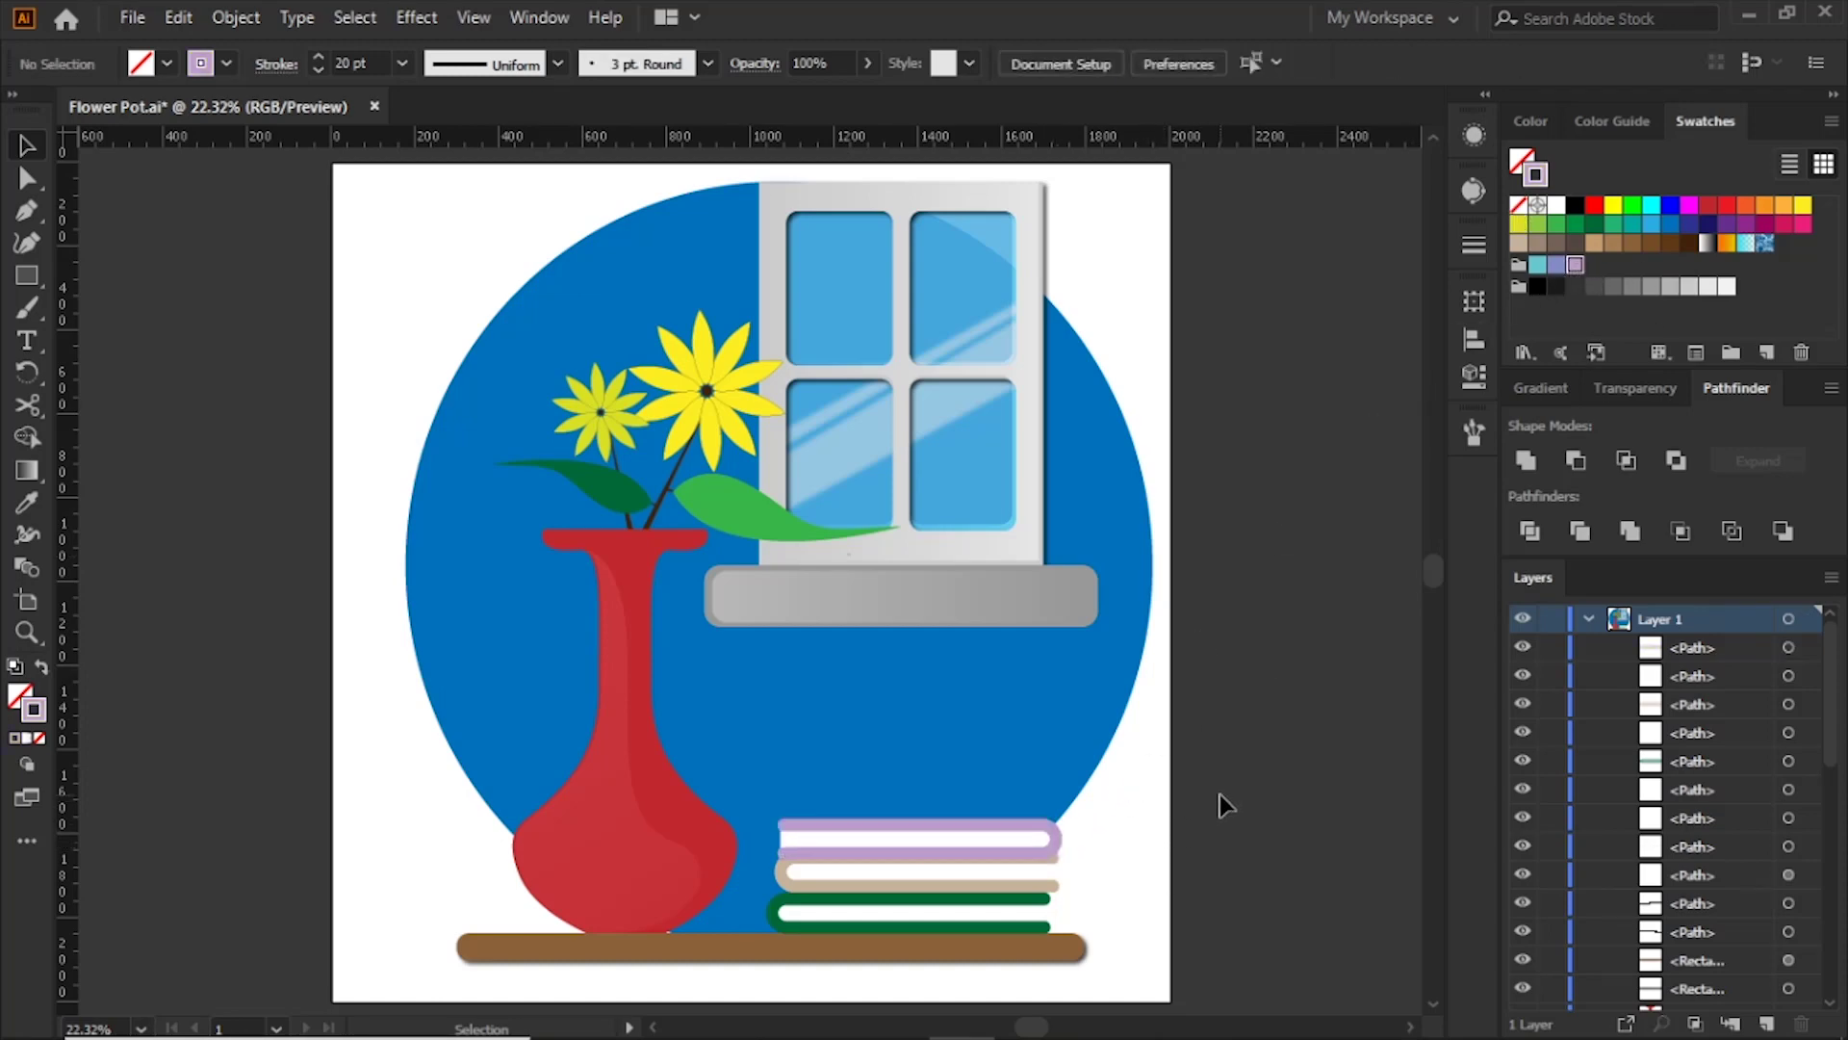
mouse_move(1054, 838)
left_mouse_down()
mouse_move(1059, 785)
mouse_move(1001, 791)
mouse_move(1020, 789)
left_mouse_up()
left_click(1182, 787)
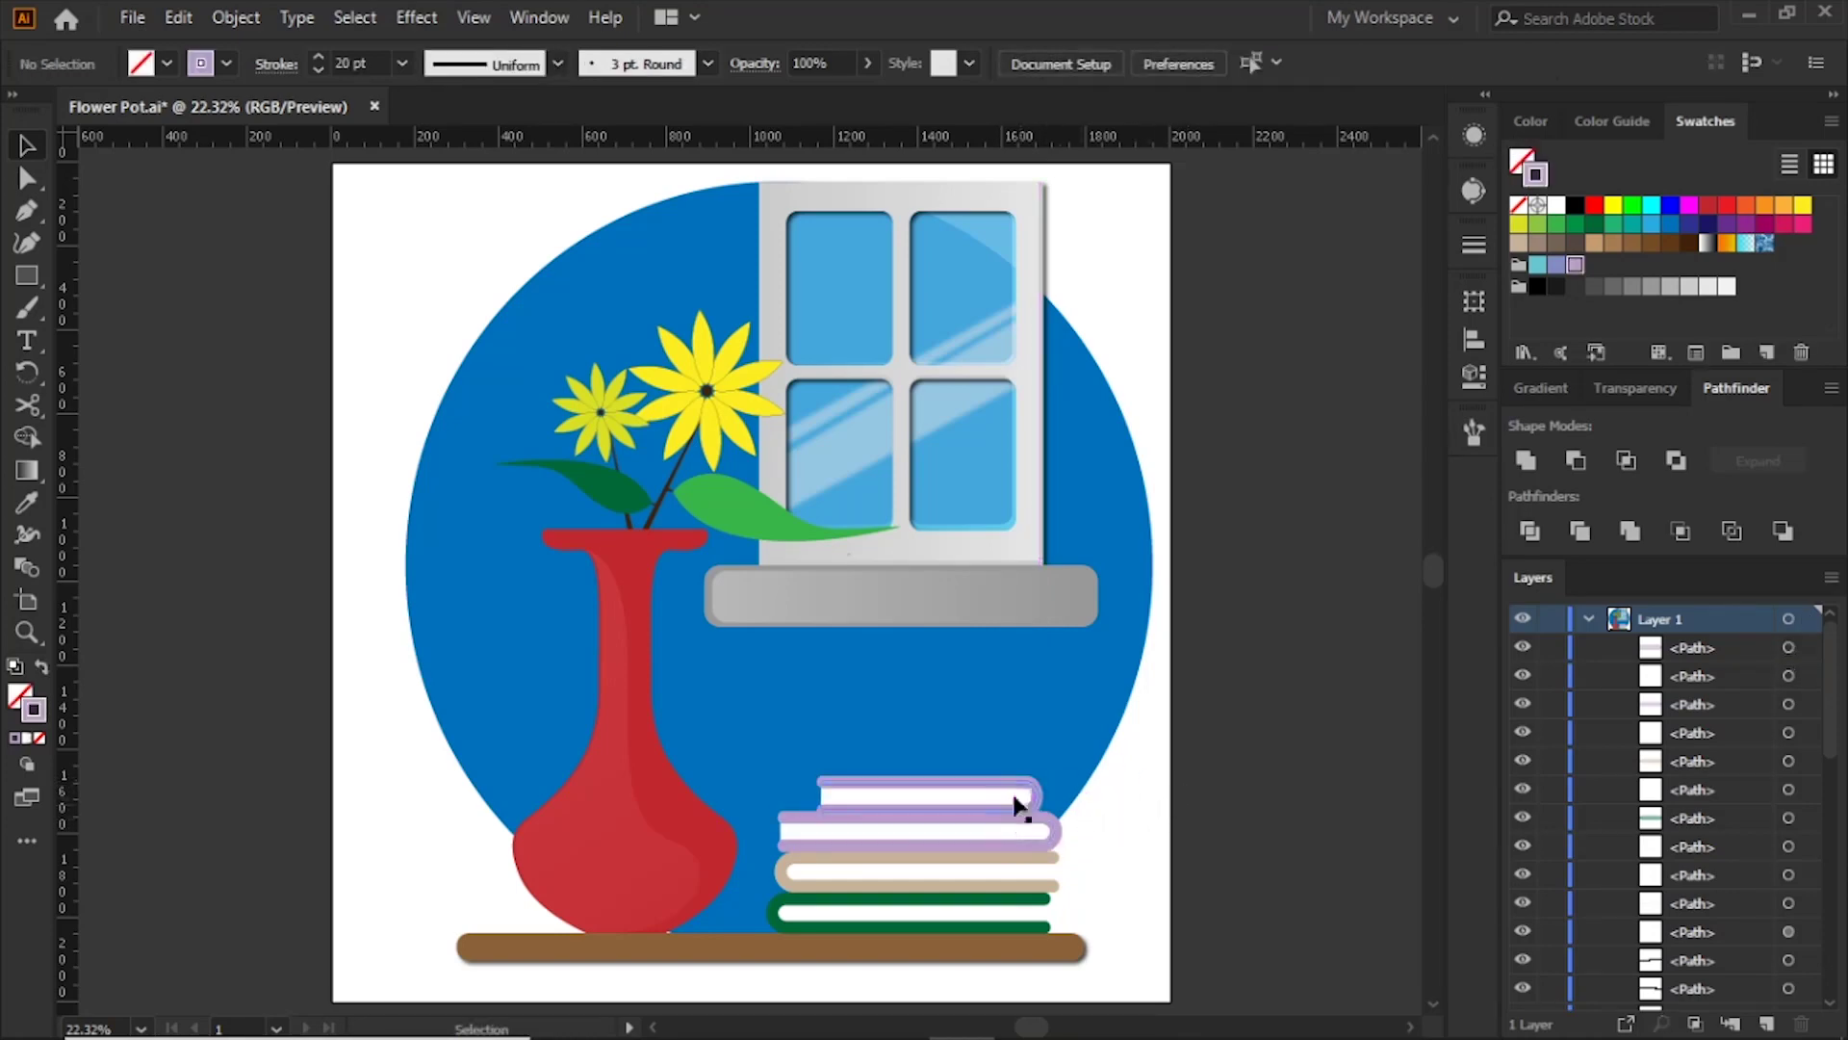
left_click(1040, 799)
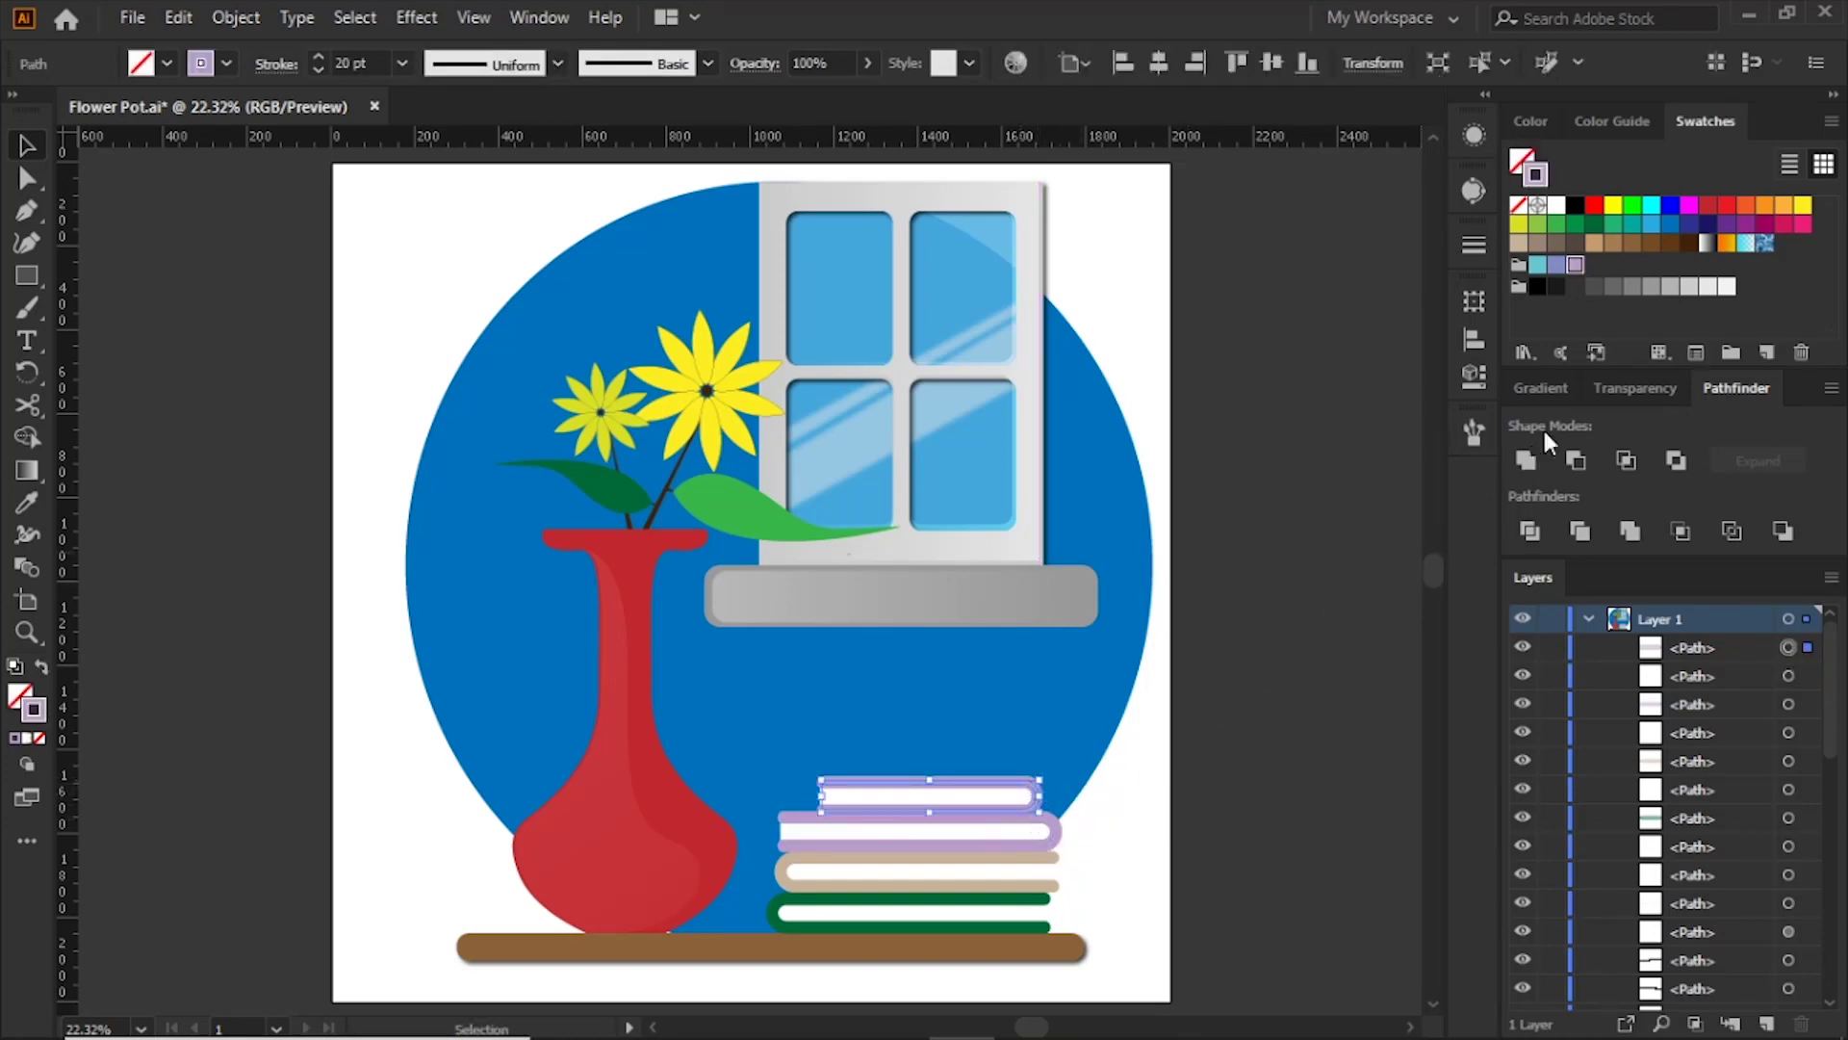
left_click(1764, 204)
left_click(1113, 820)
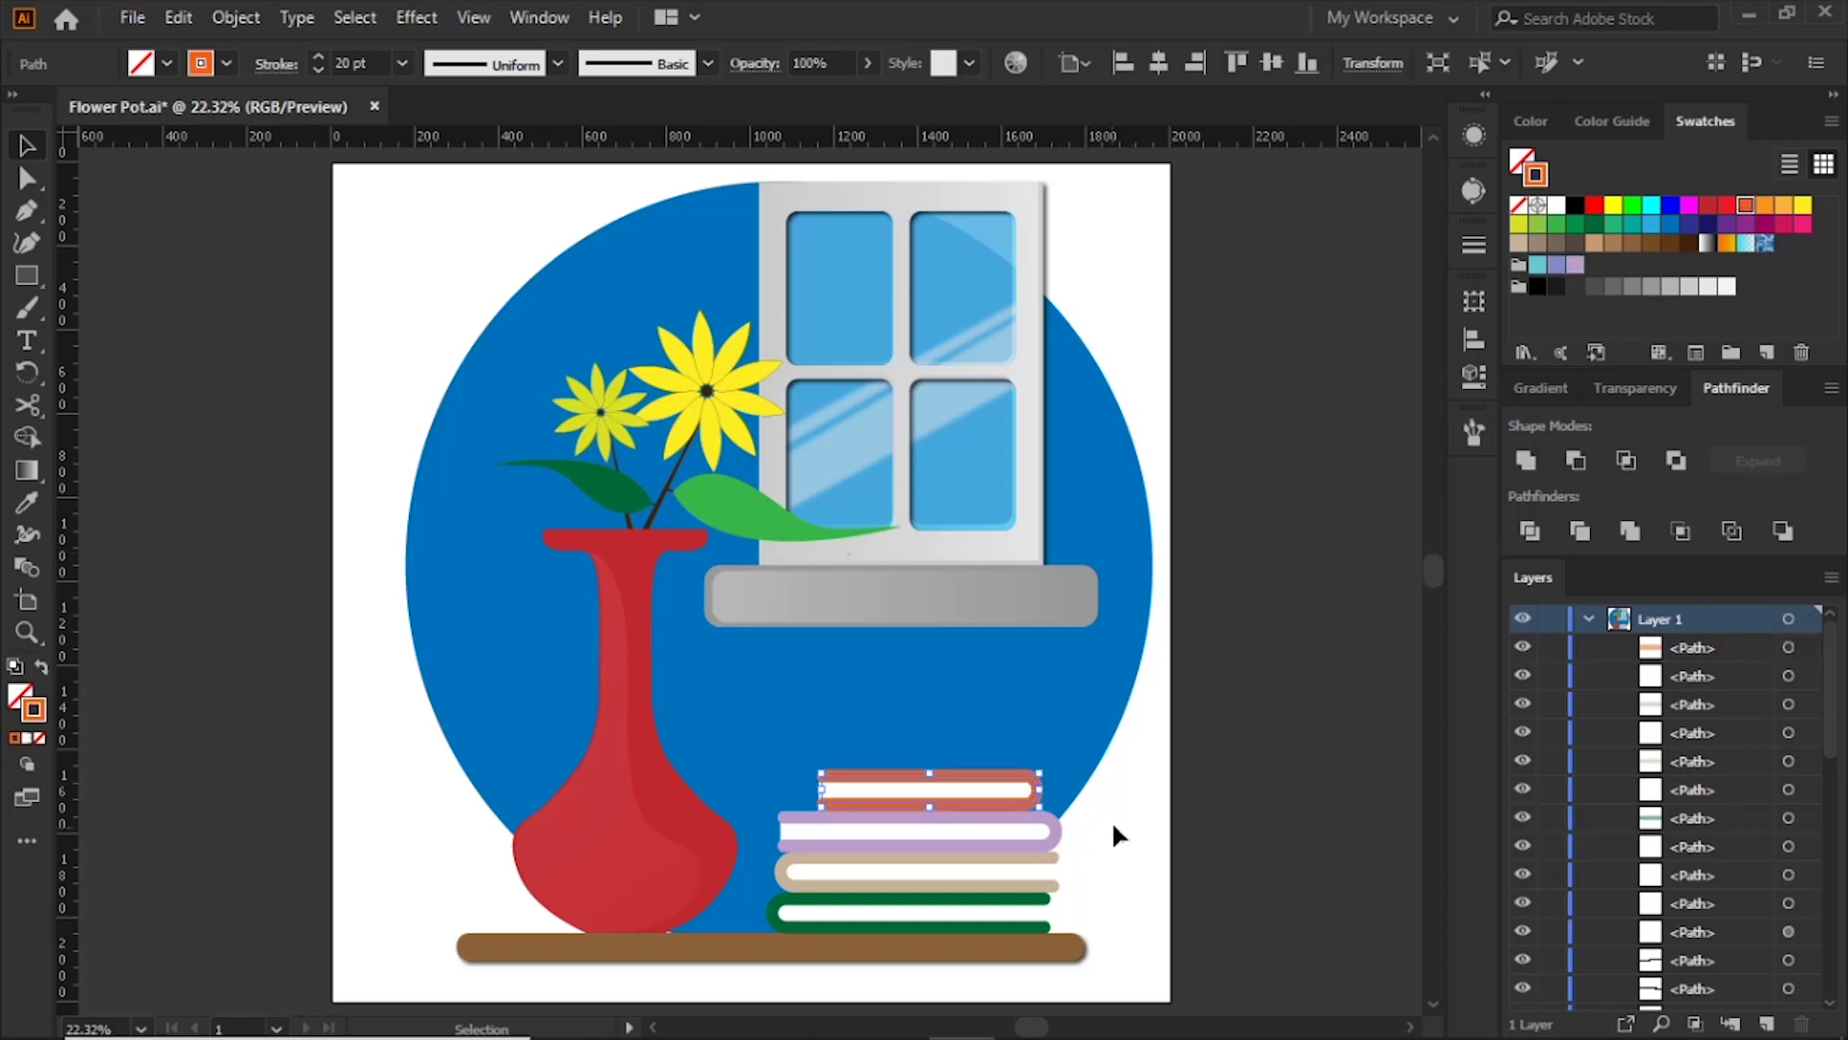
Step: Save the file and draw a rectangle just above the book stack
key("ctrl+s")
key("m")
mouse_move(863, 697)
left_mouse_down()
mouse_move(1040, 729)
mouse_move(1006, 768)
left_mouse_up()
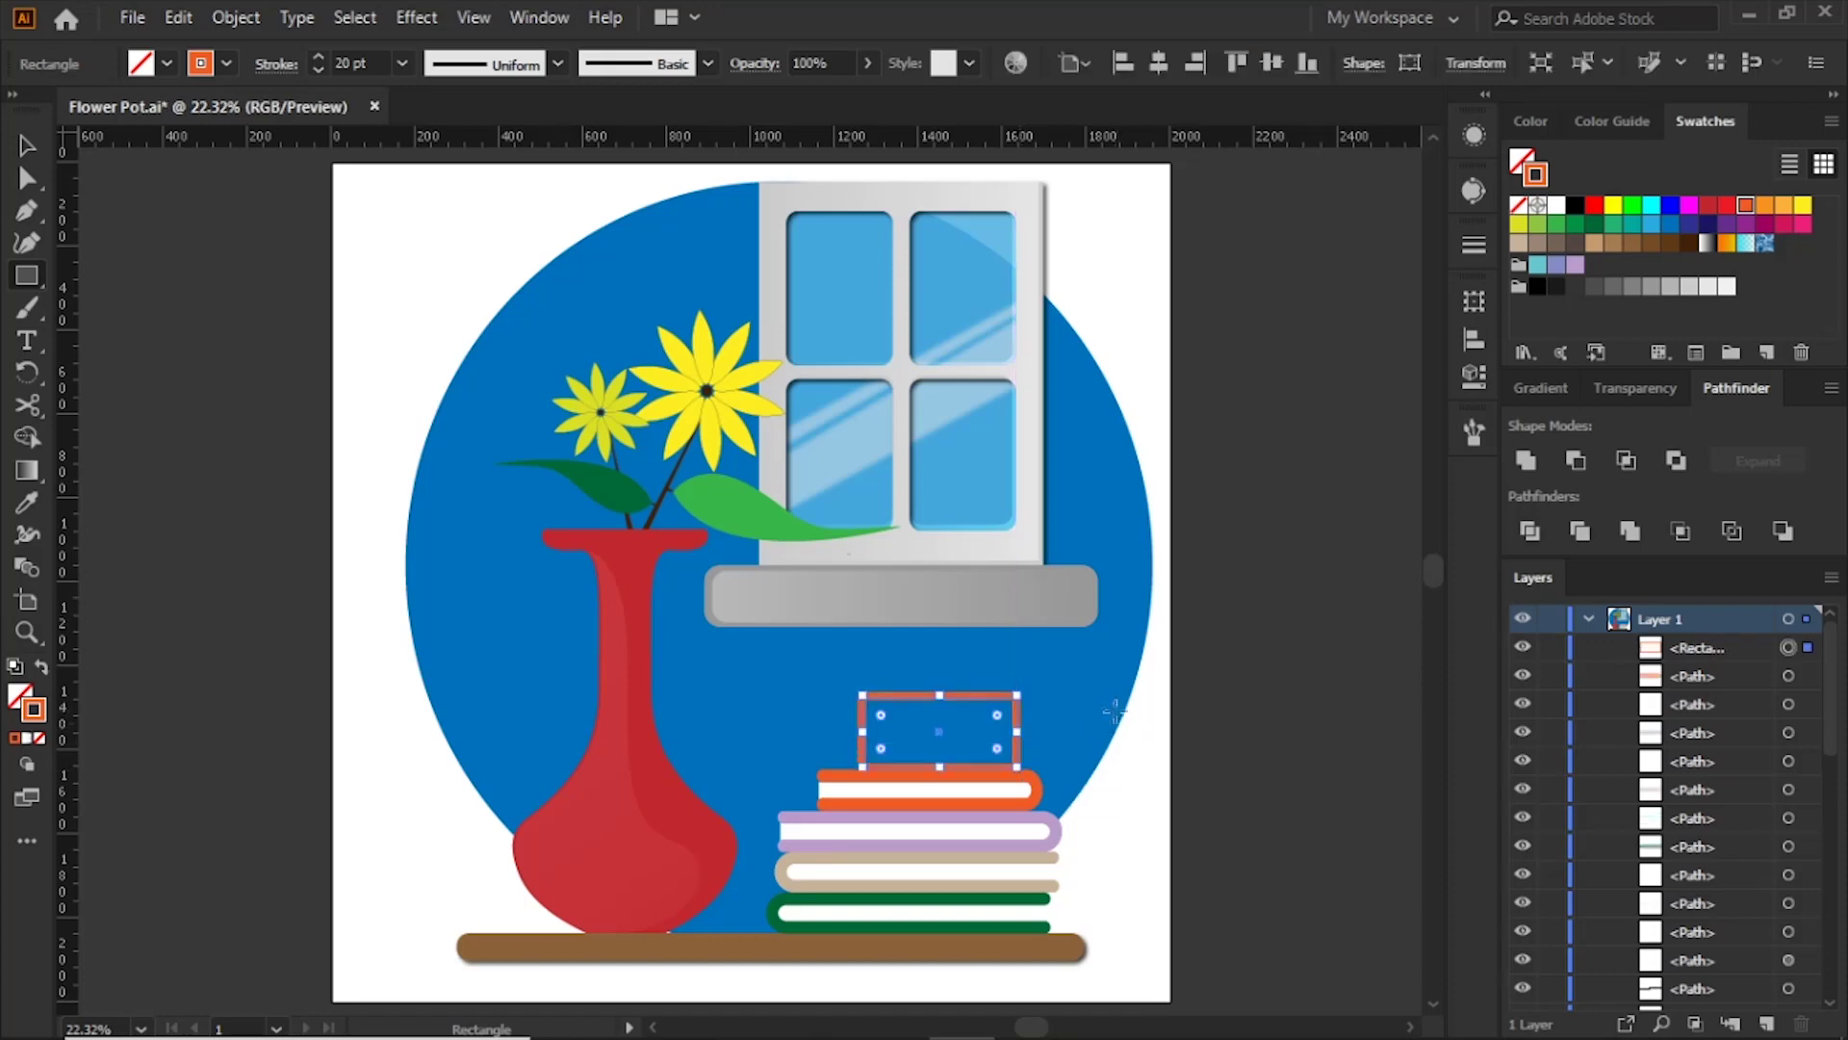
left_click(1530, 120)
left_click(1535, 303)
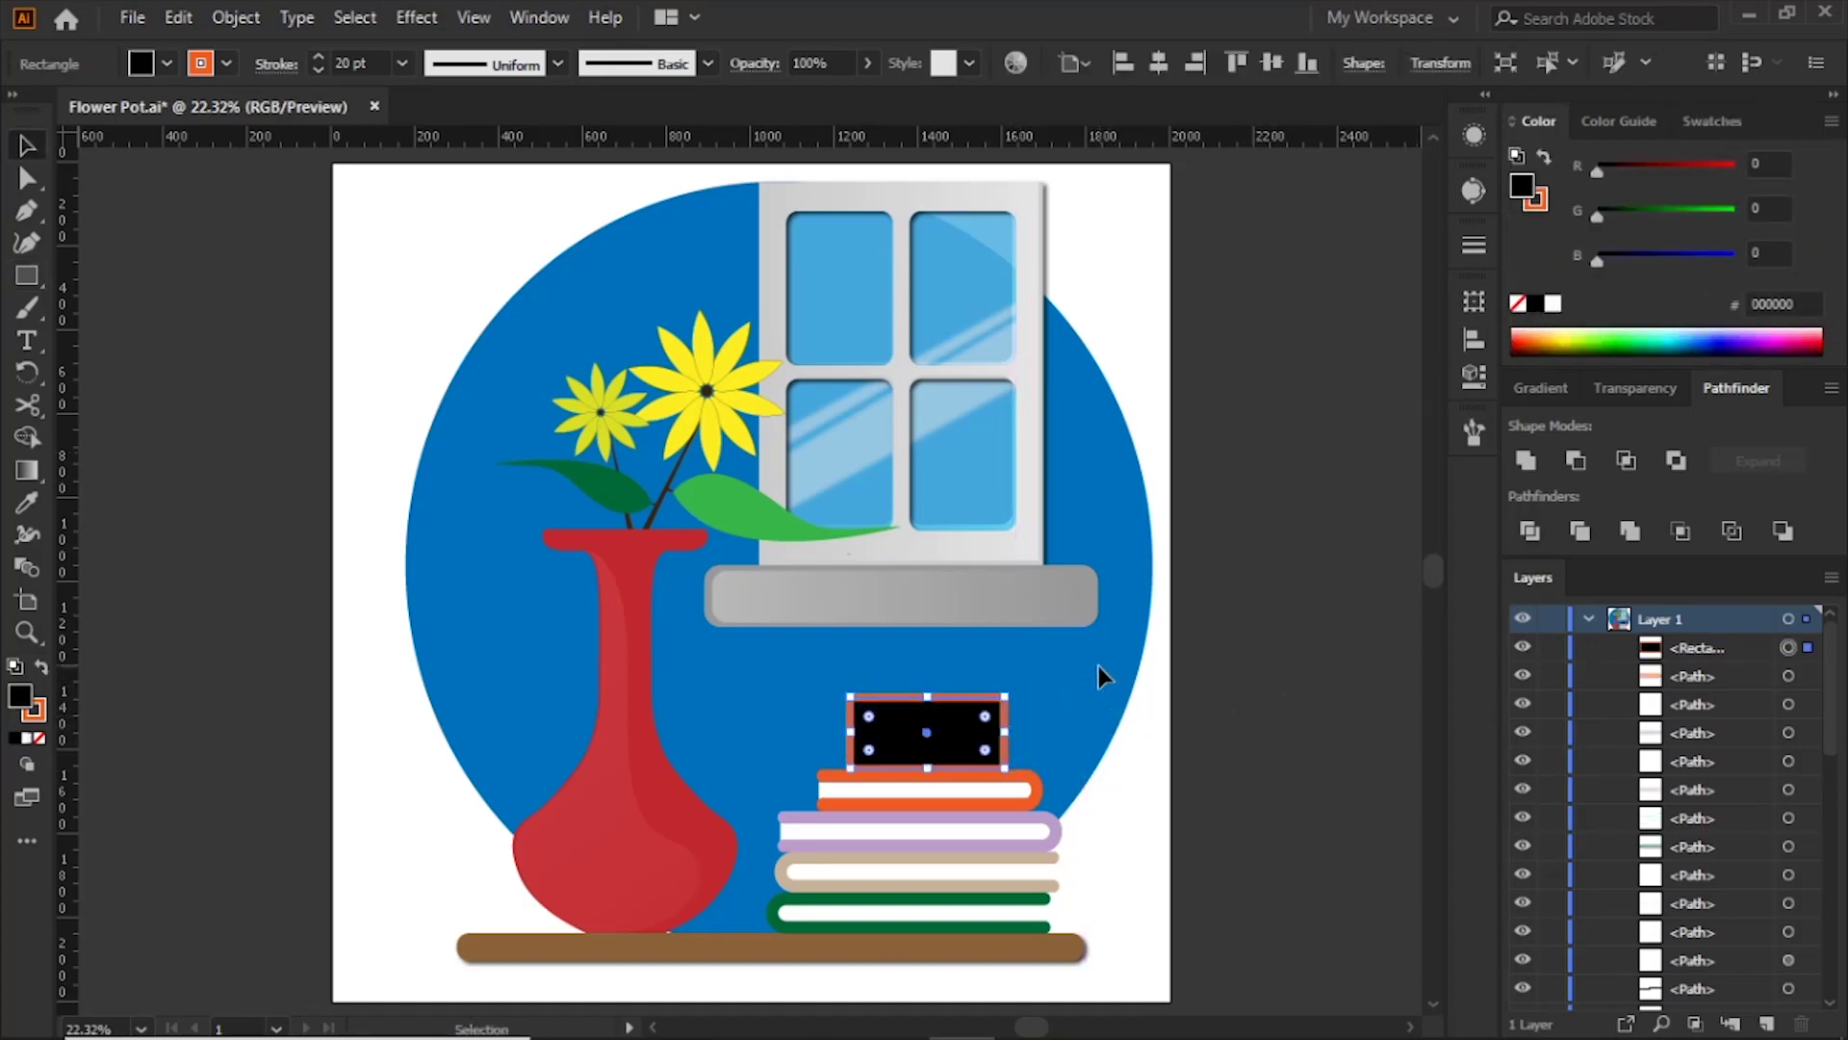
Step: Set the black rectangle's stroke to None, then reselect it to check
key("x")
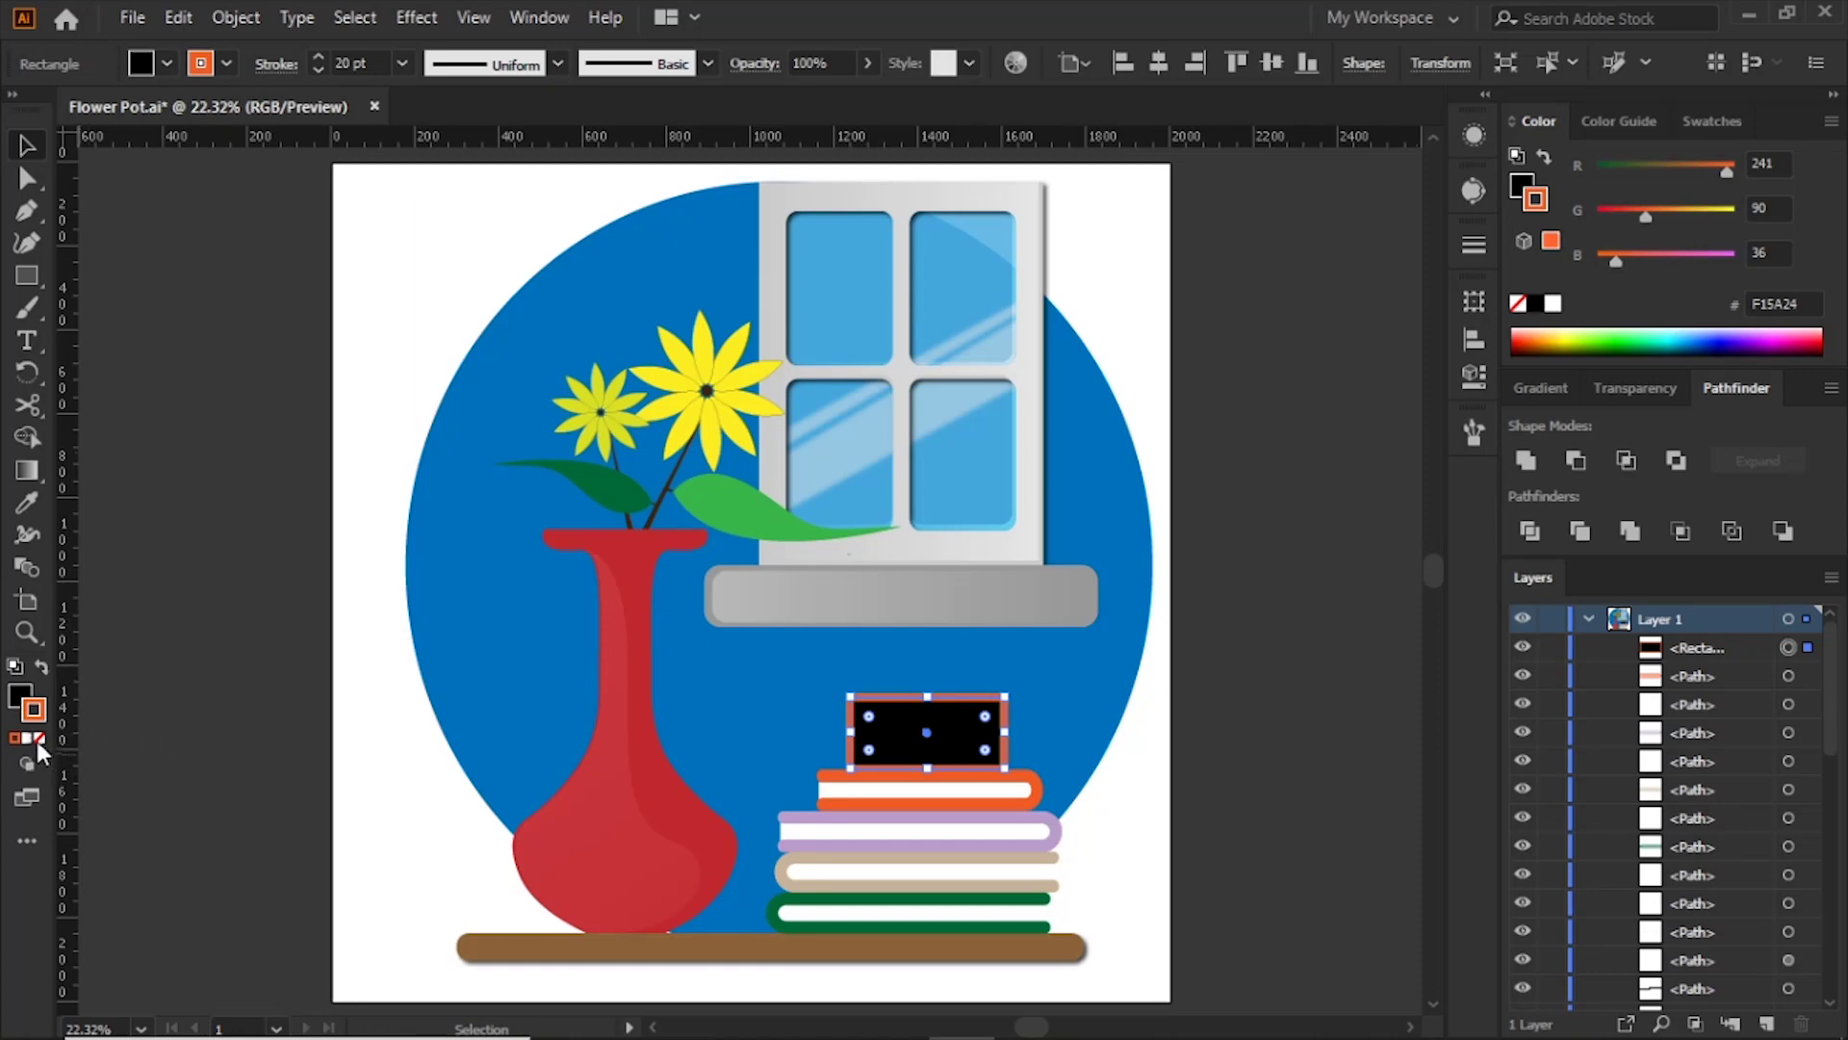
left_click(39, 739)
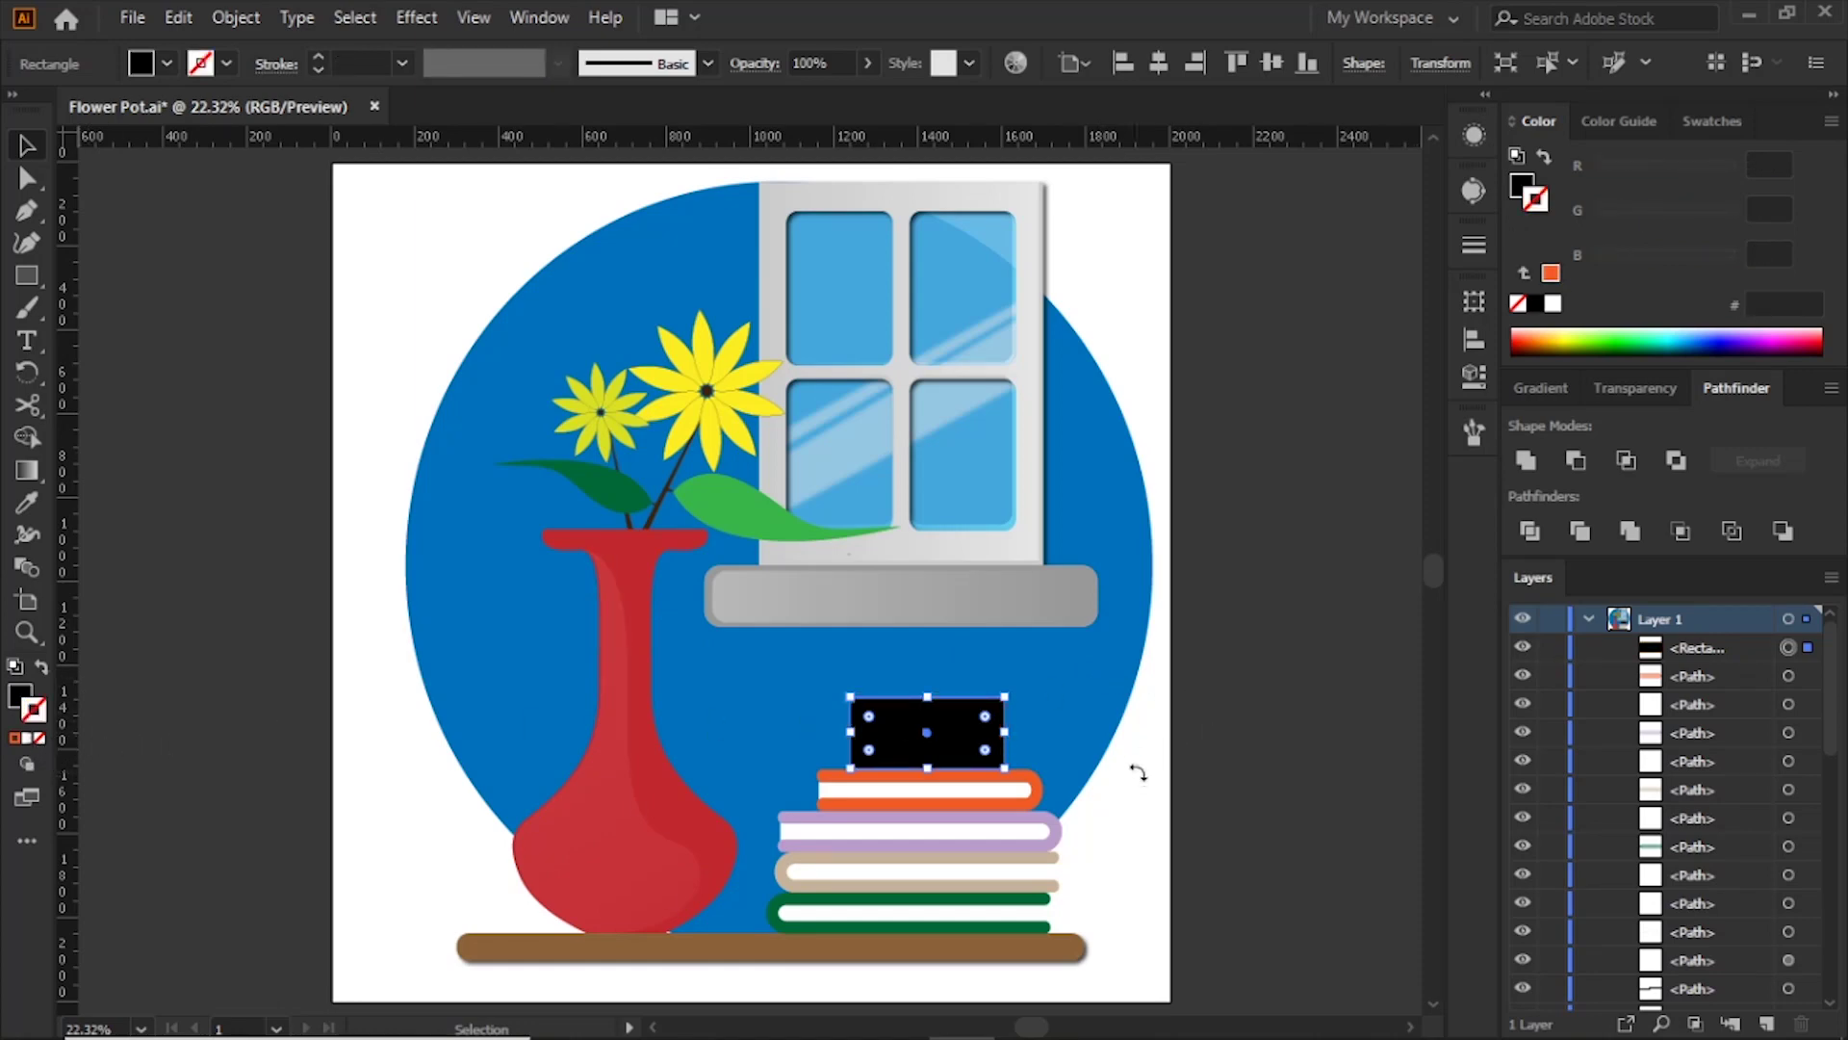
left_click(1133, 780)
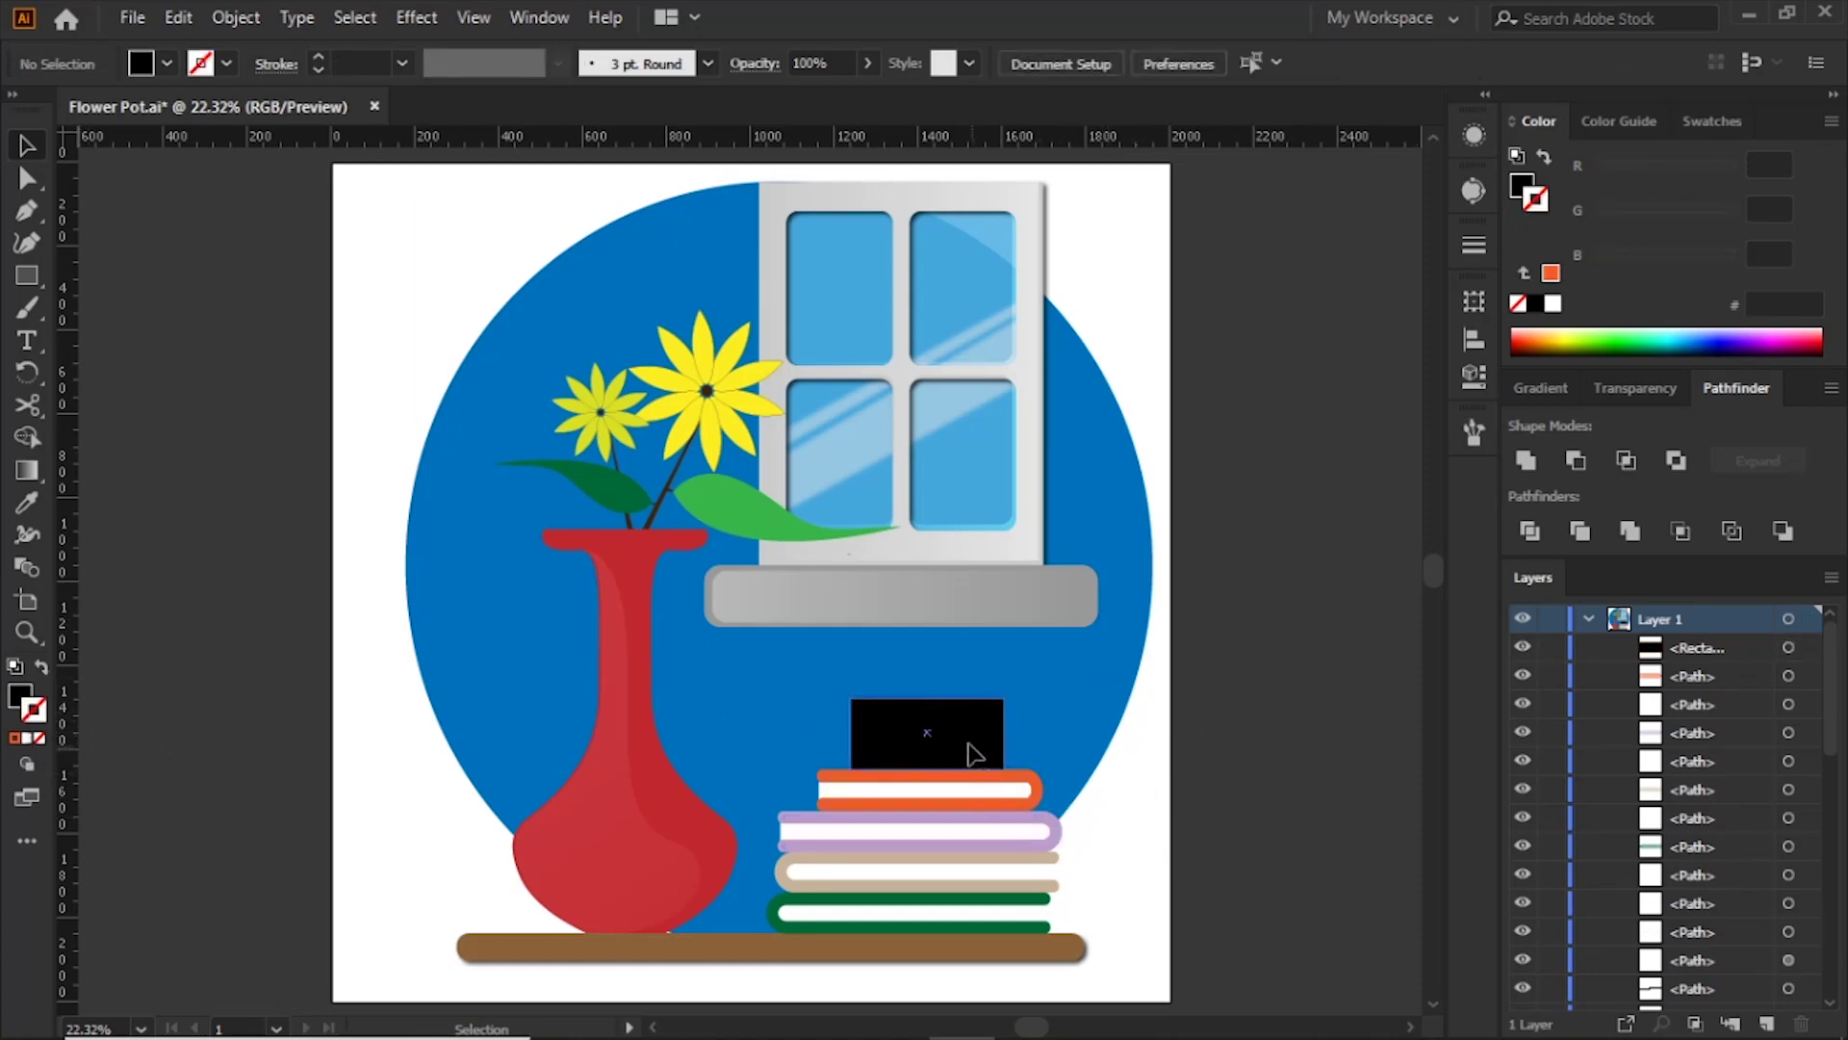
left_click(974, 749)
left_click(1163, 773)
left_click(1003, 735)
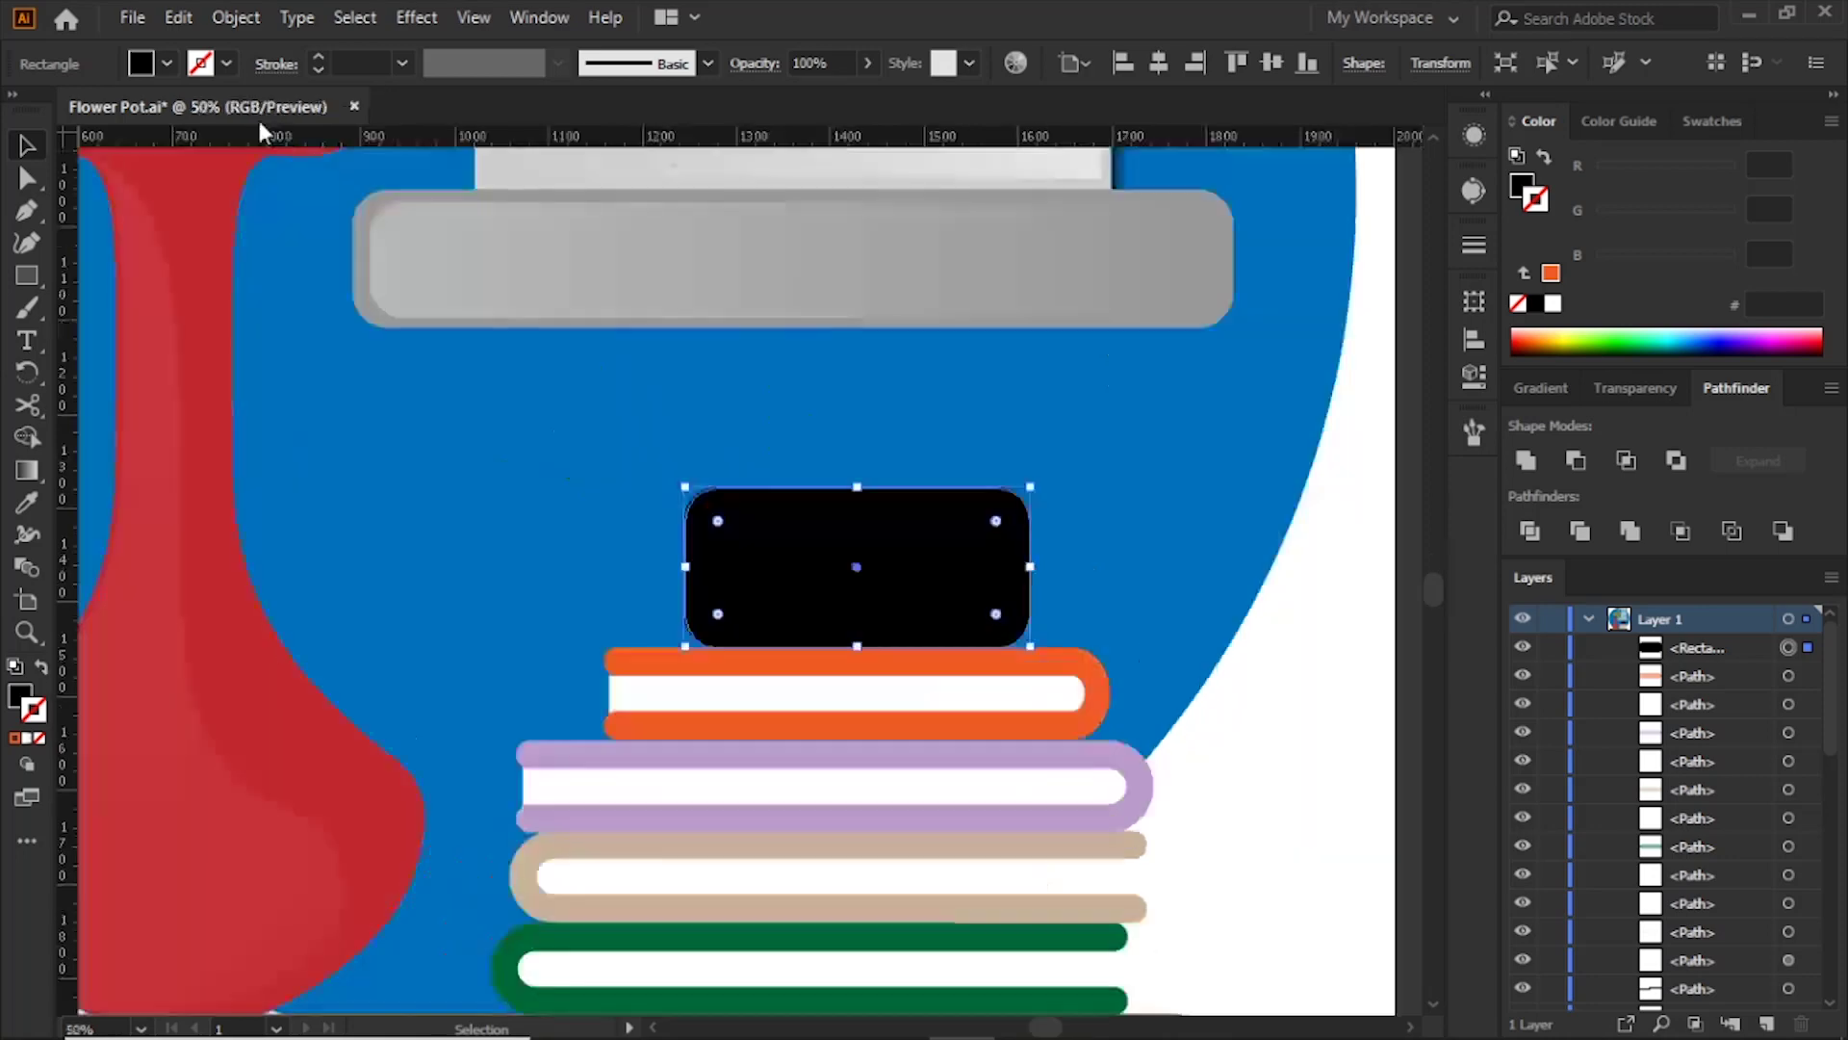
Step: At 50% zoom, paste a copy of the black rectangle in front, shrink it, and give it a grey stroke
key("ctrl+plus")
key("ctrl+plus")
key("ctrl+plus")
left_click(179, 17)
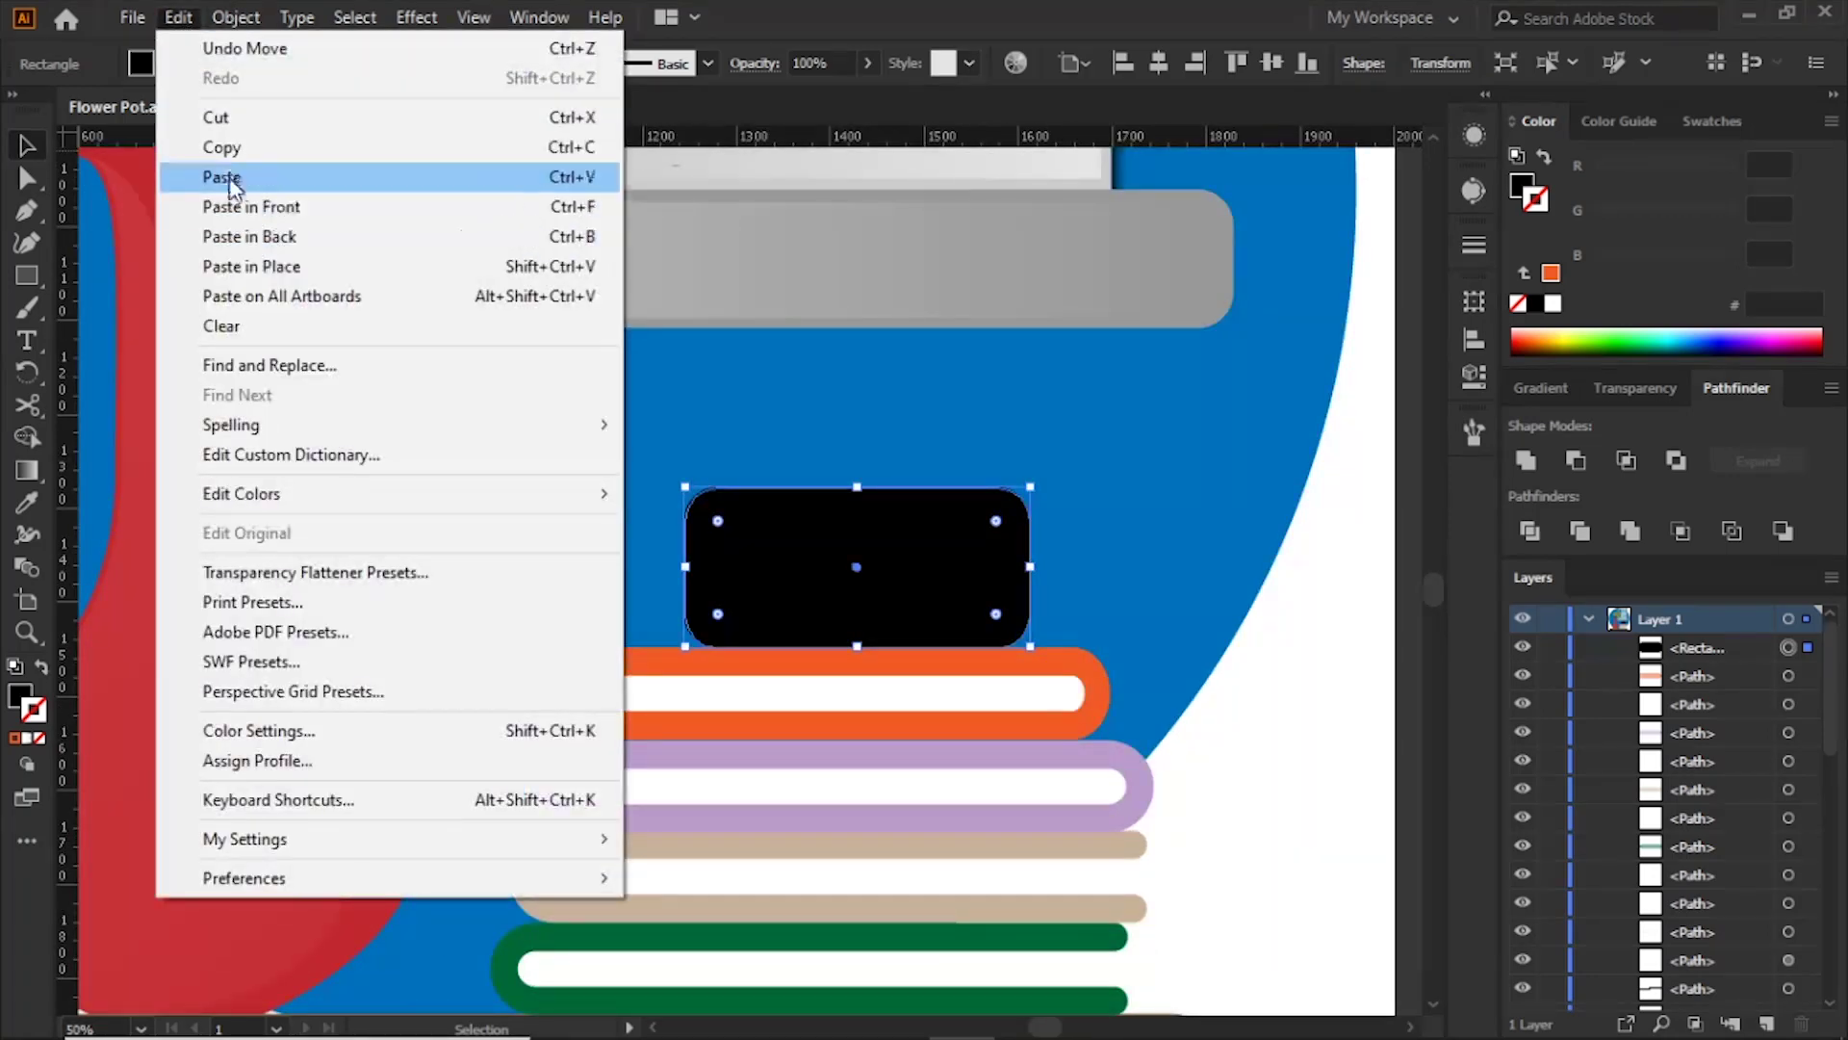
left_click(221, 148)
left_click(179, 18)
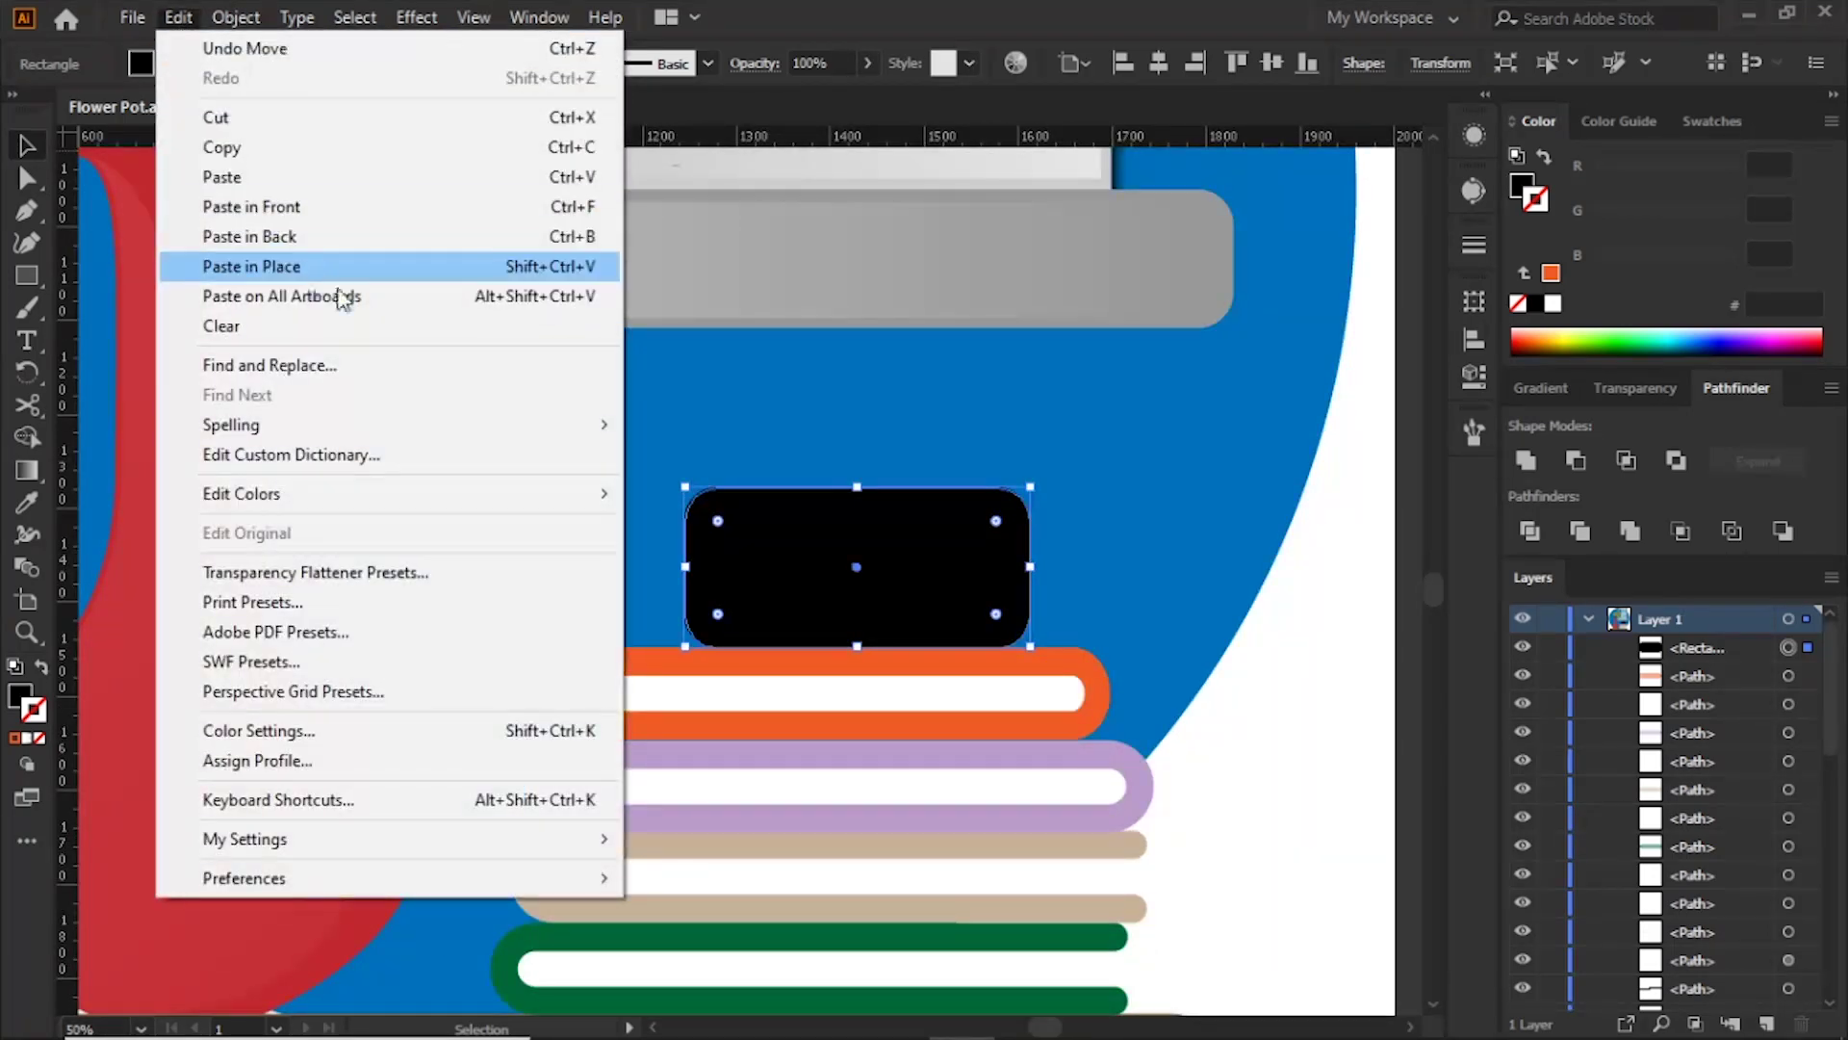
left_click(318, 208)
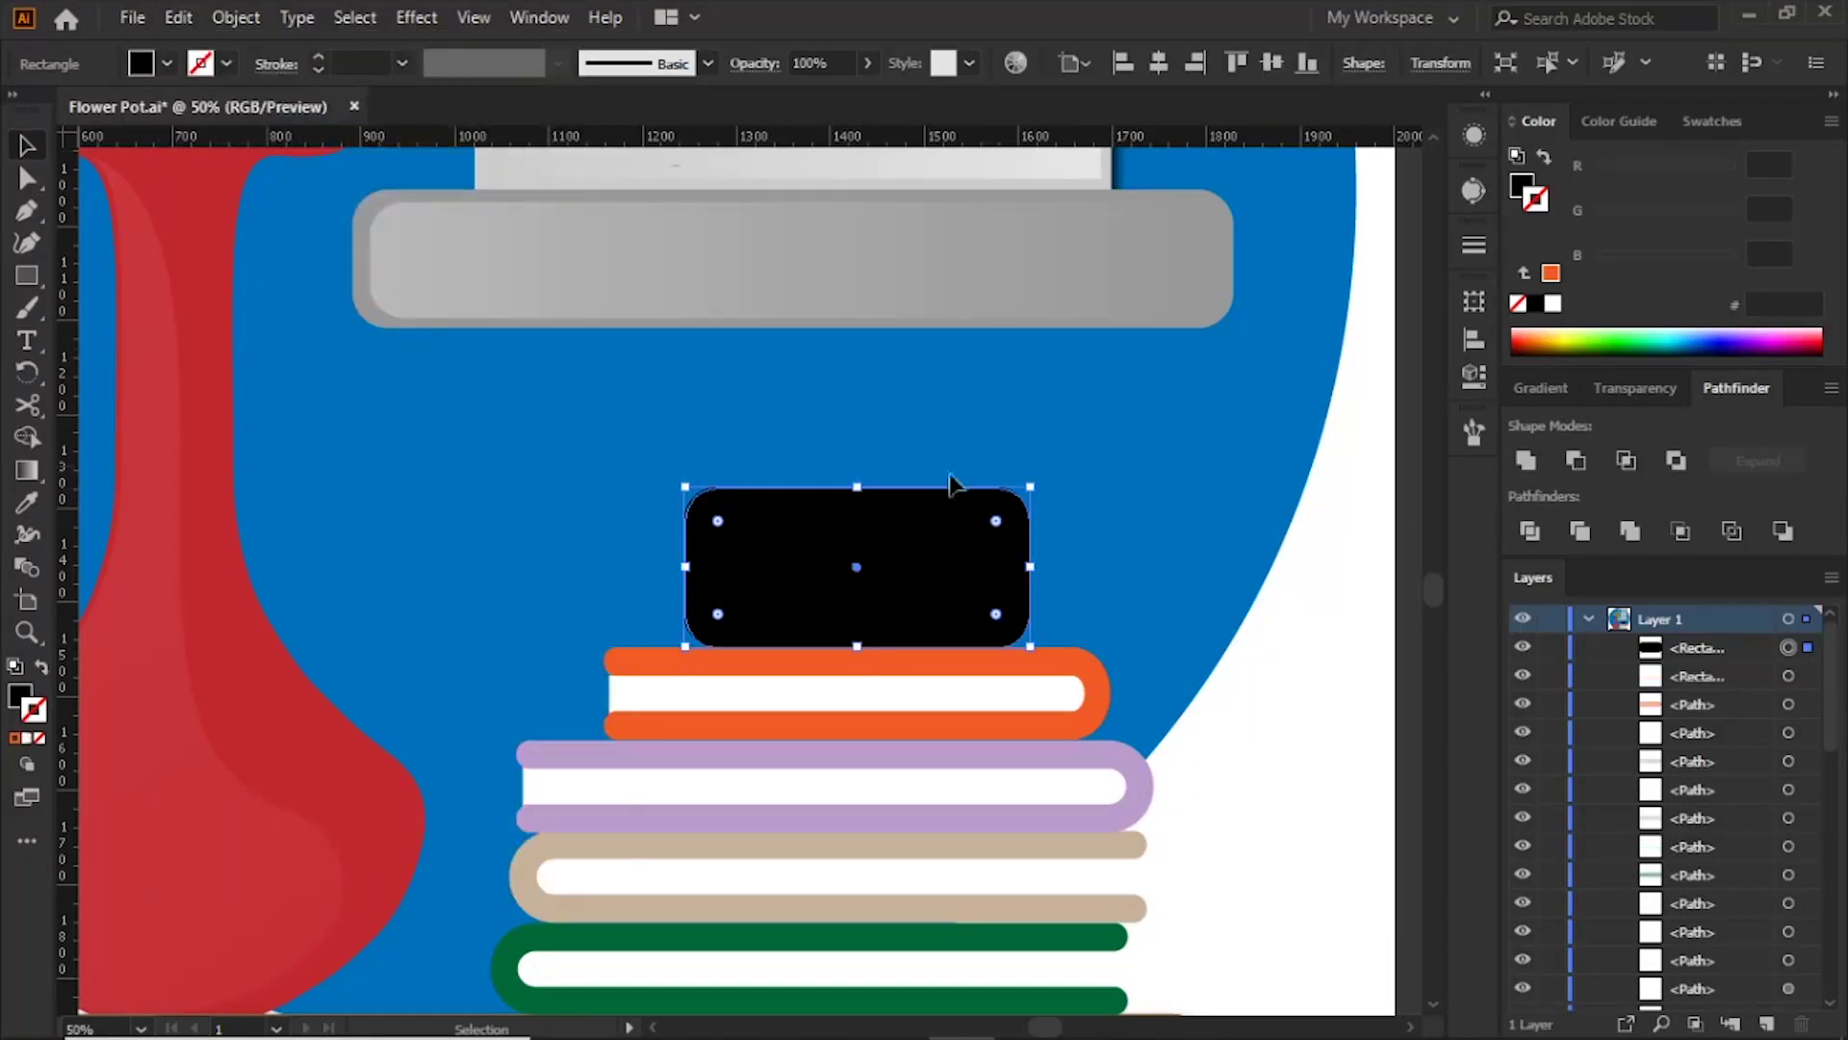
left_click_drag(681, 484, 709, 497)
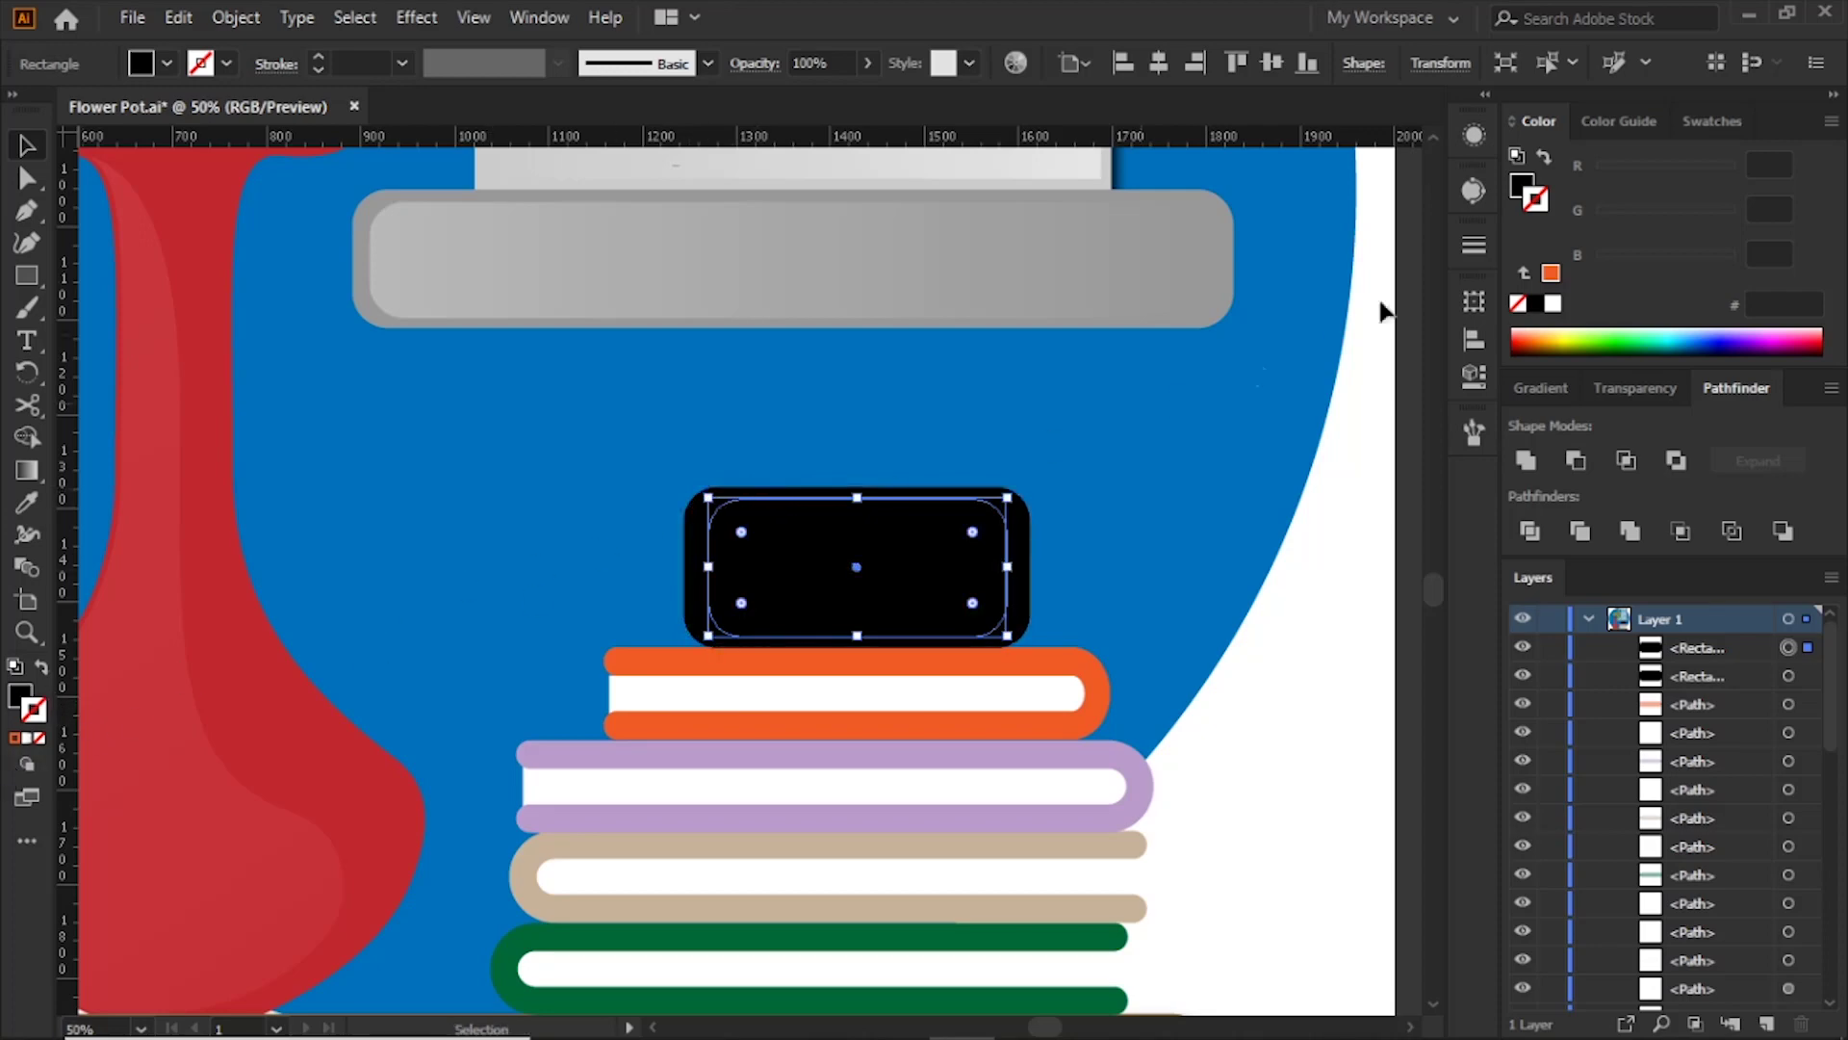
left_click(1712, 121)
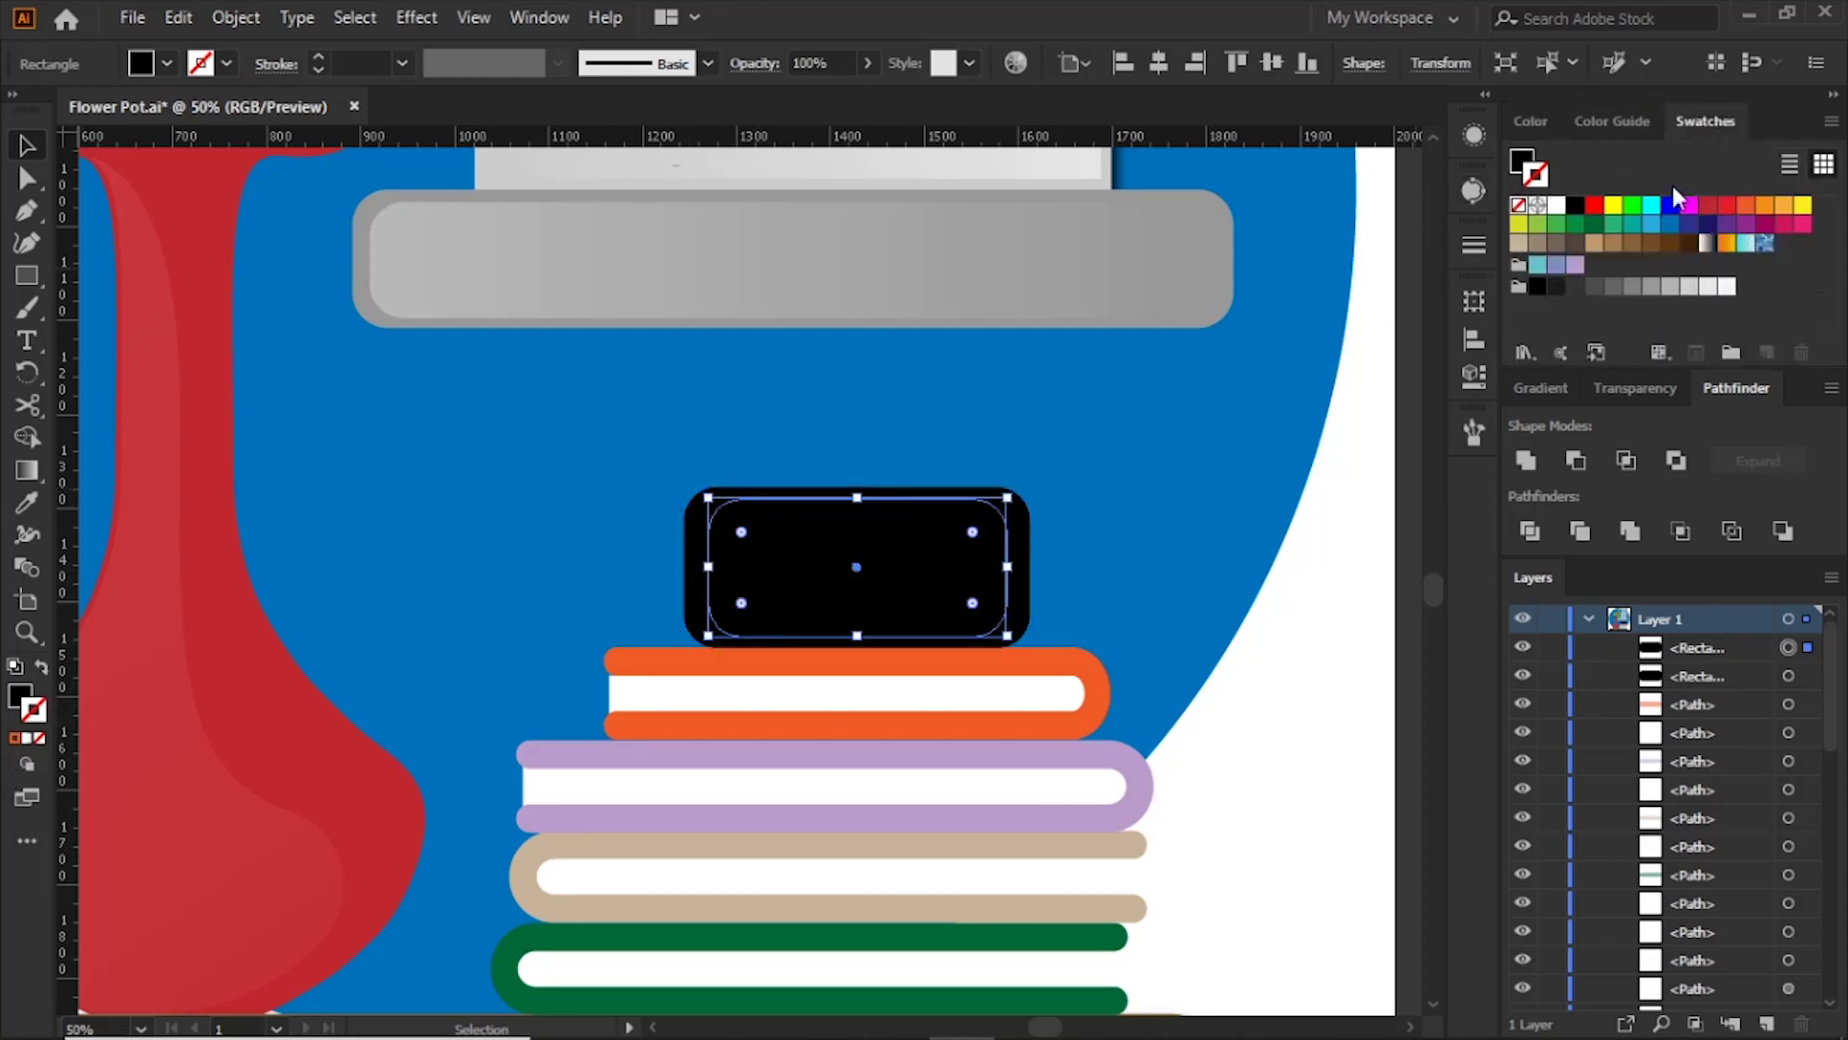
left_click(1652, 287)
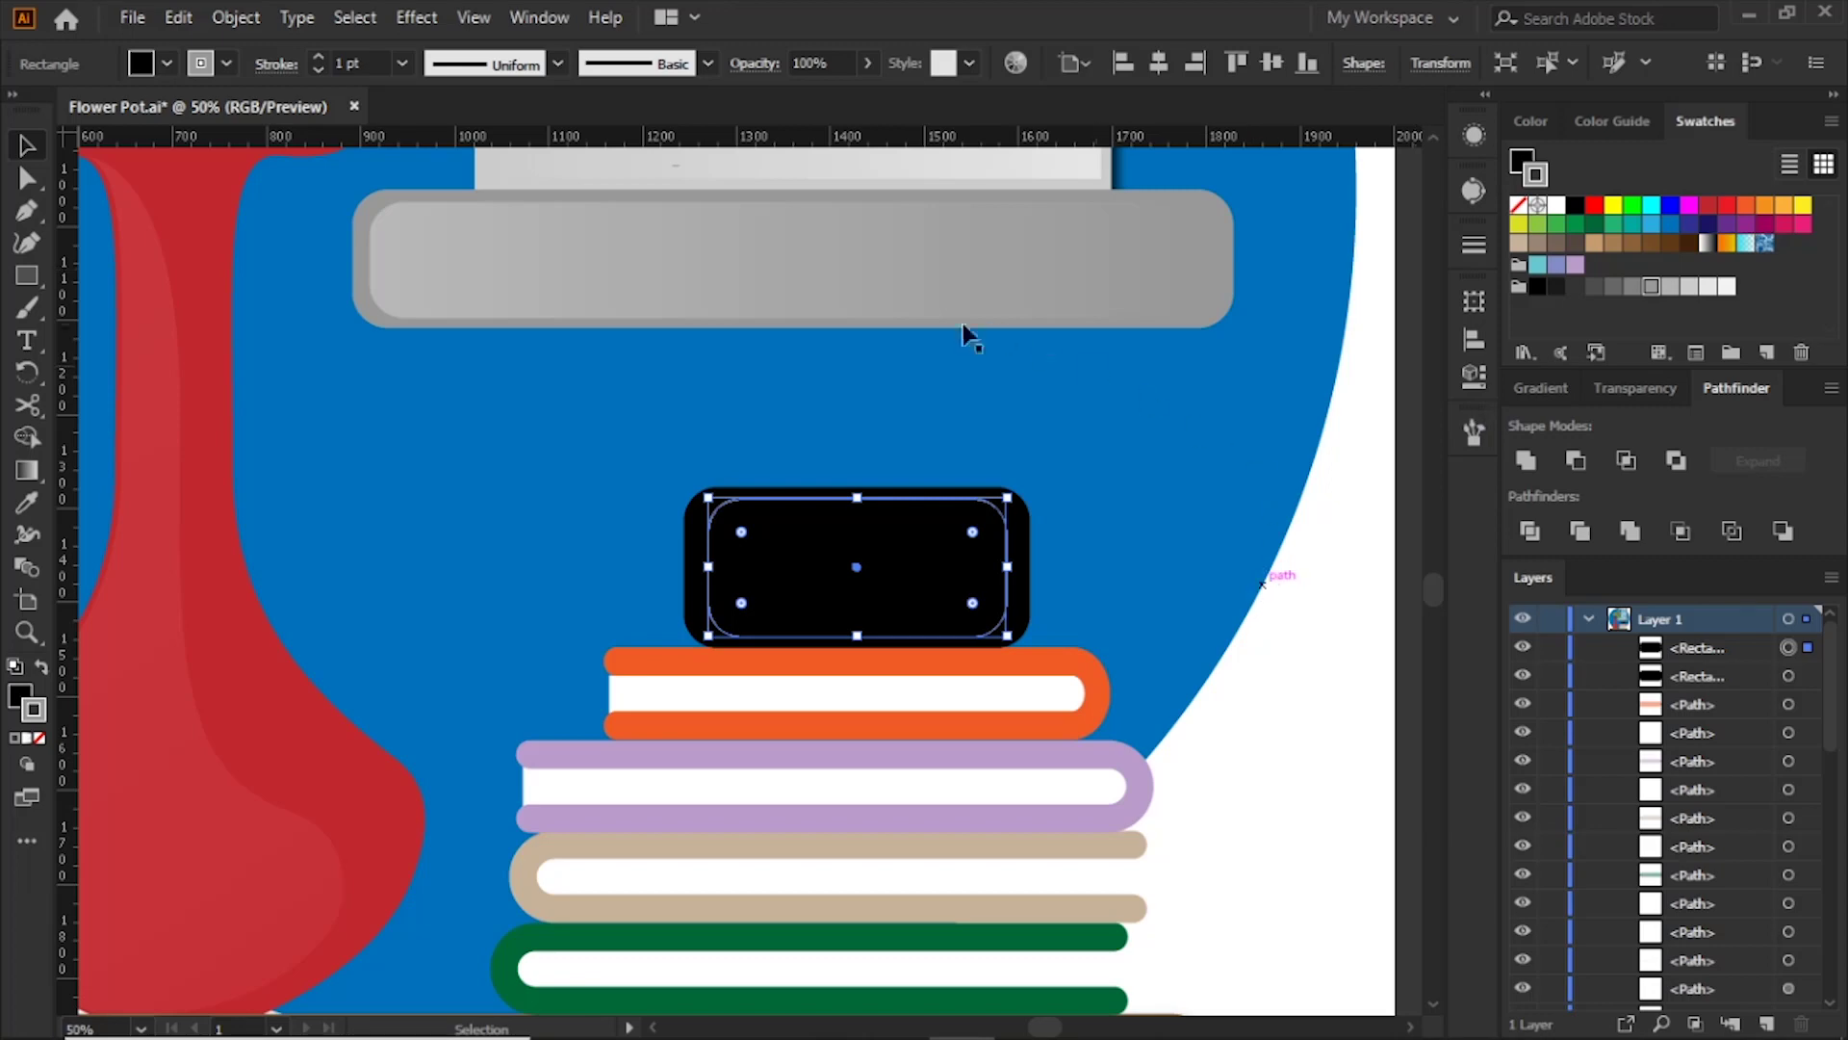
left_click(1243, 703)
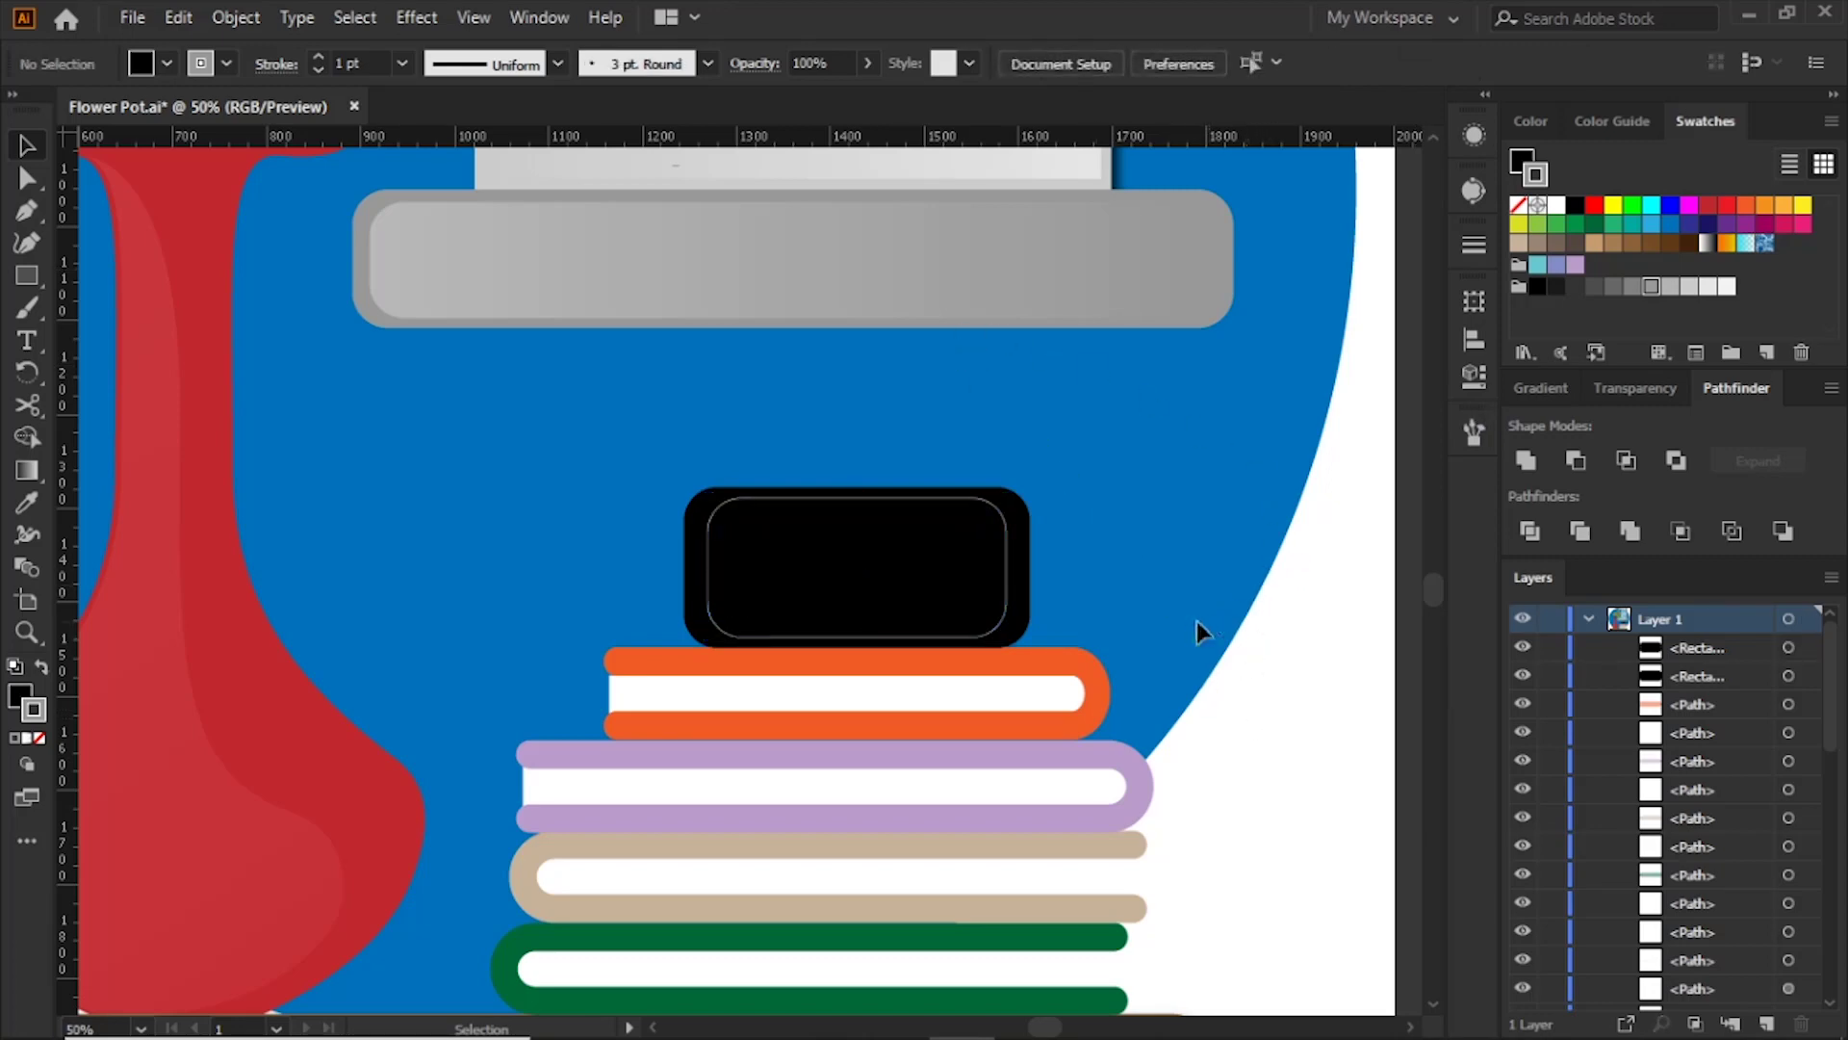
Step: Set the inner rectangle's stroke to 4 pt and scale it inward about its centre
left_click(1001, 635)
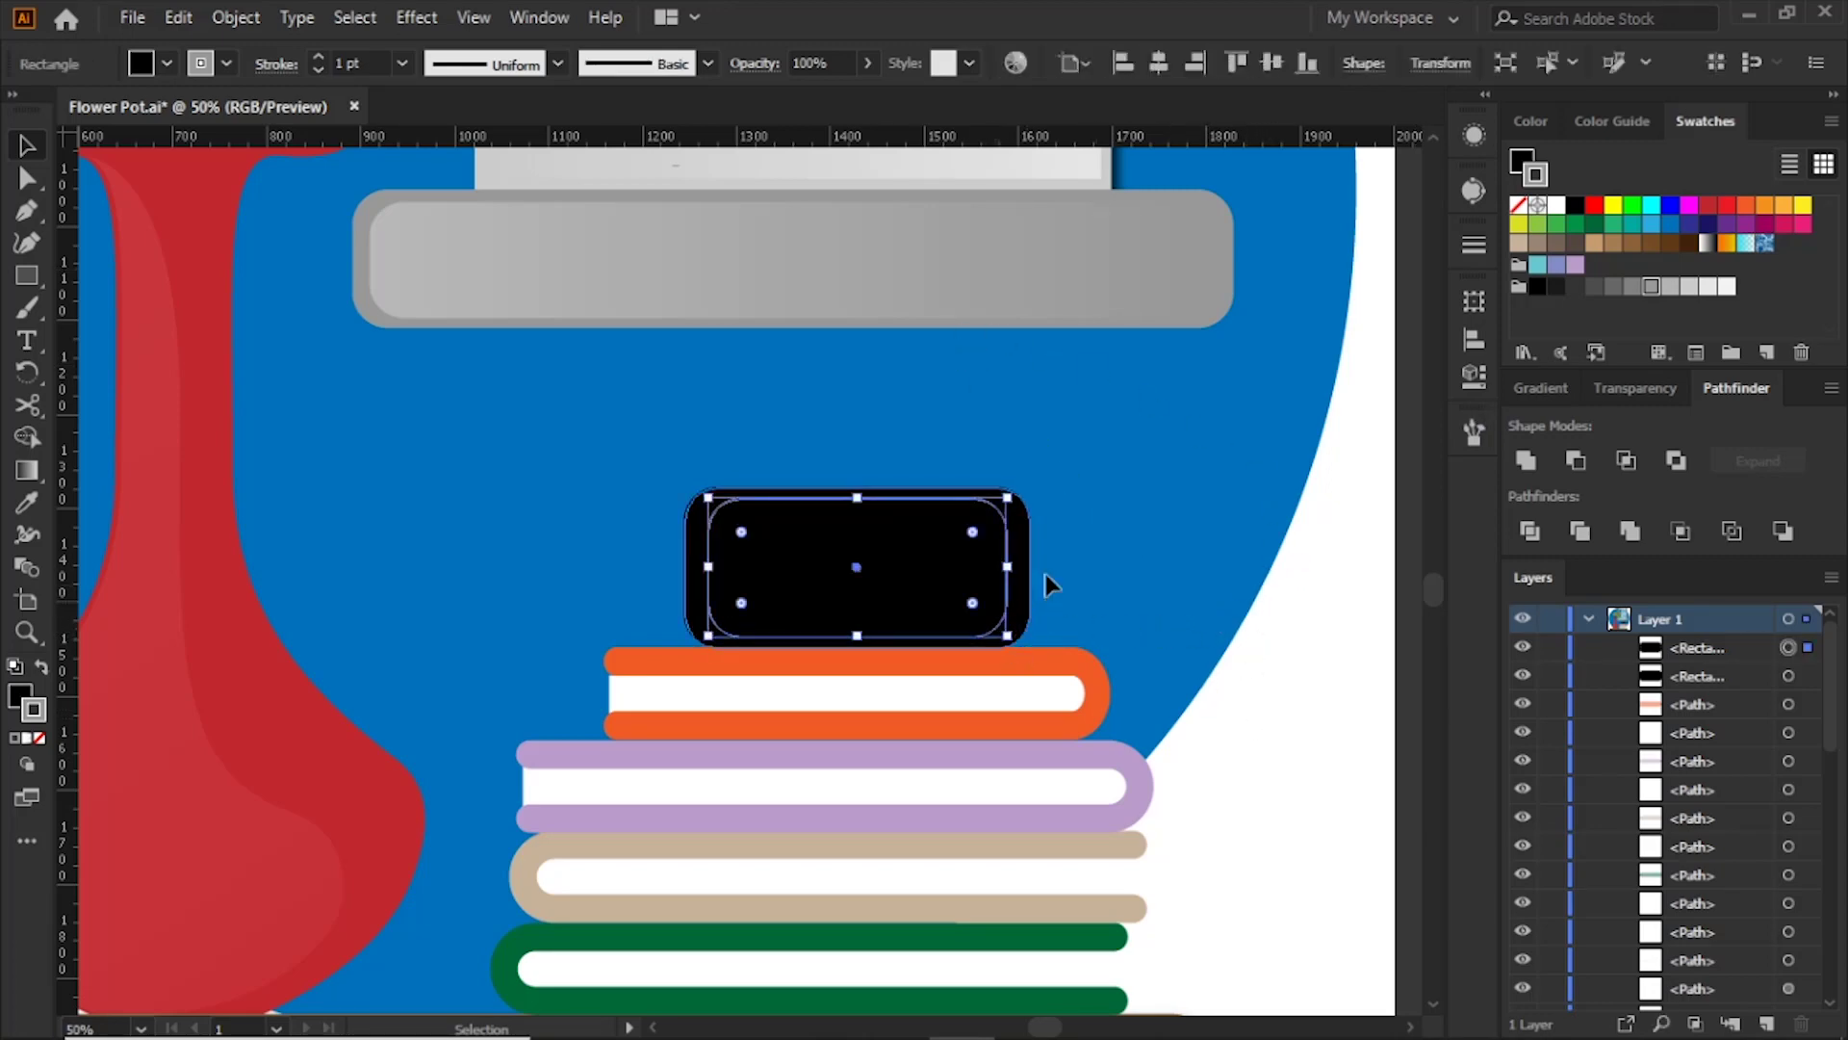
left_click(404, 64)
left_click(441, 214)
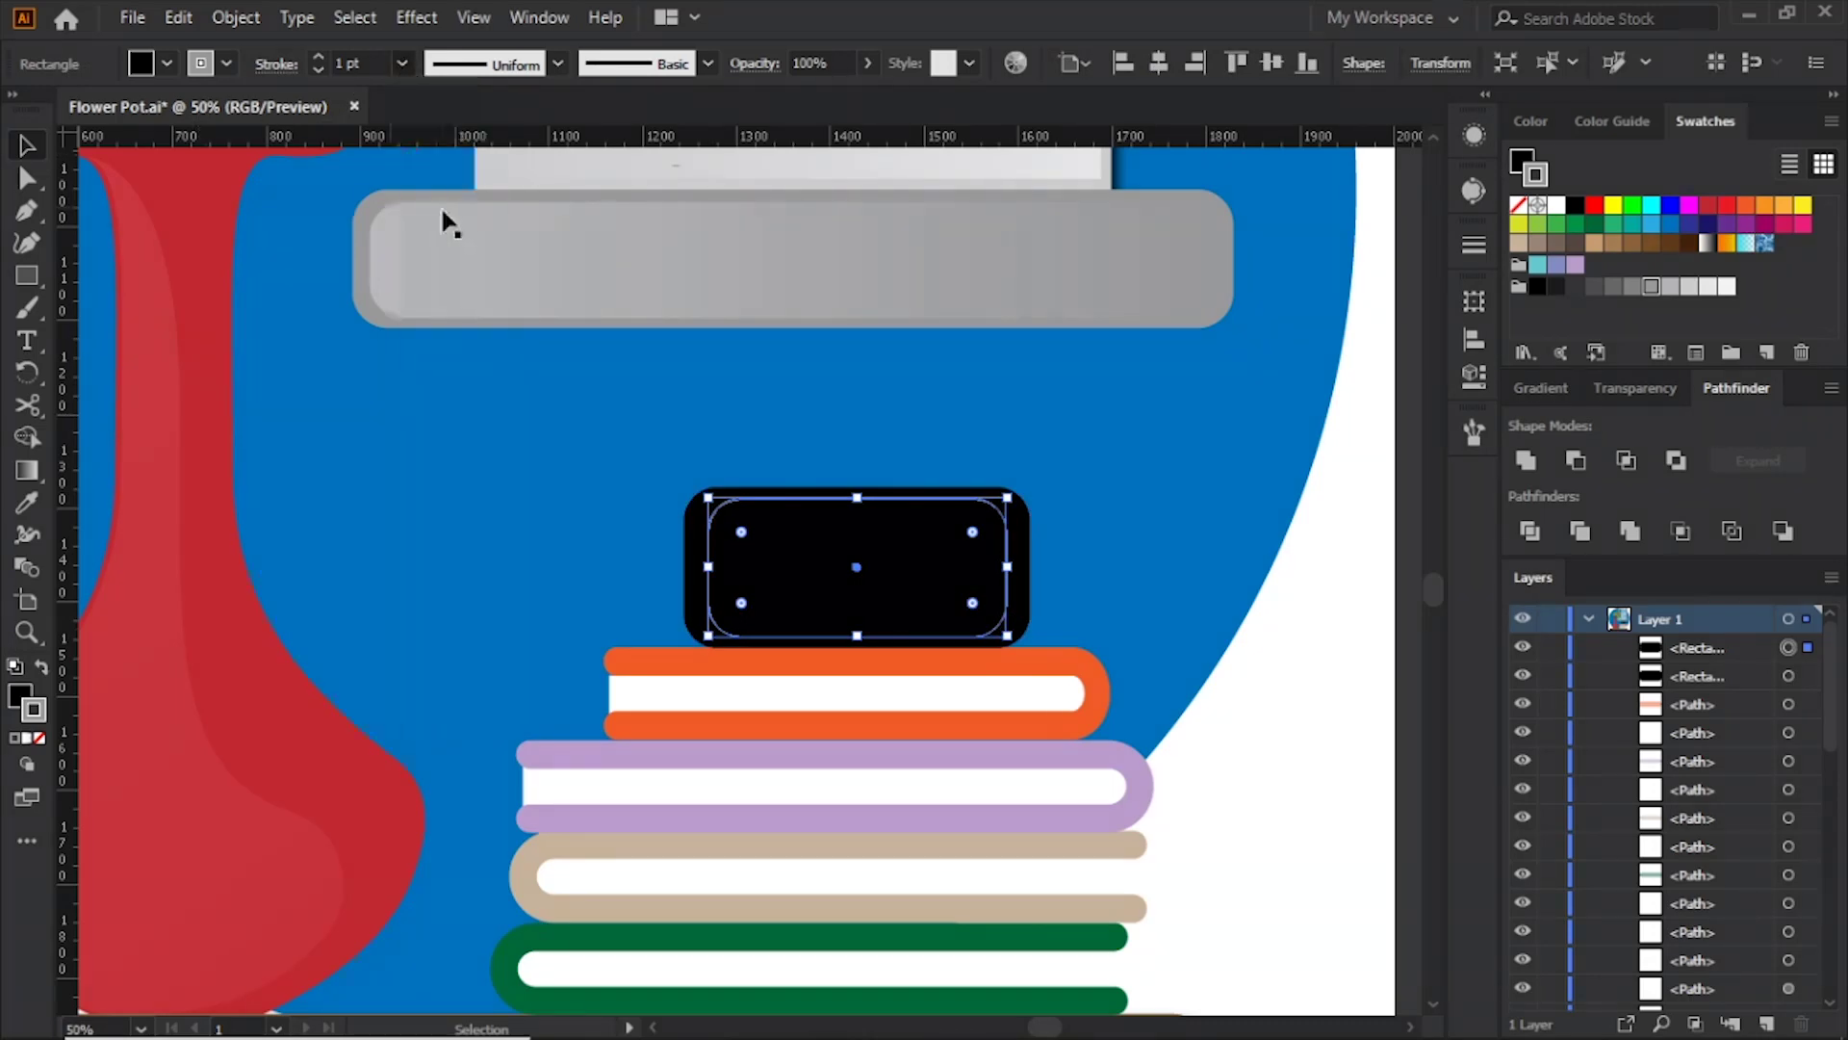
left_click(400, 67)
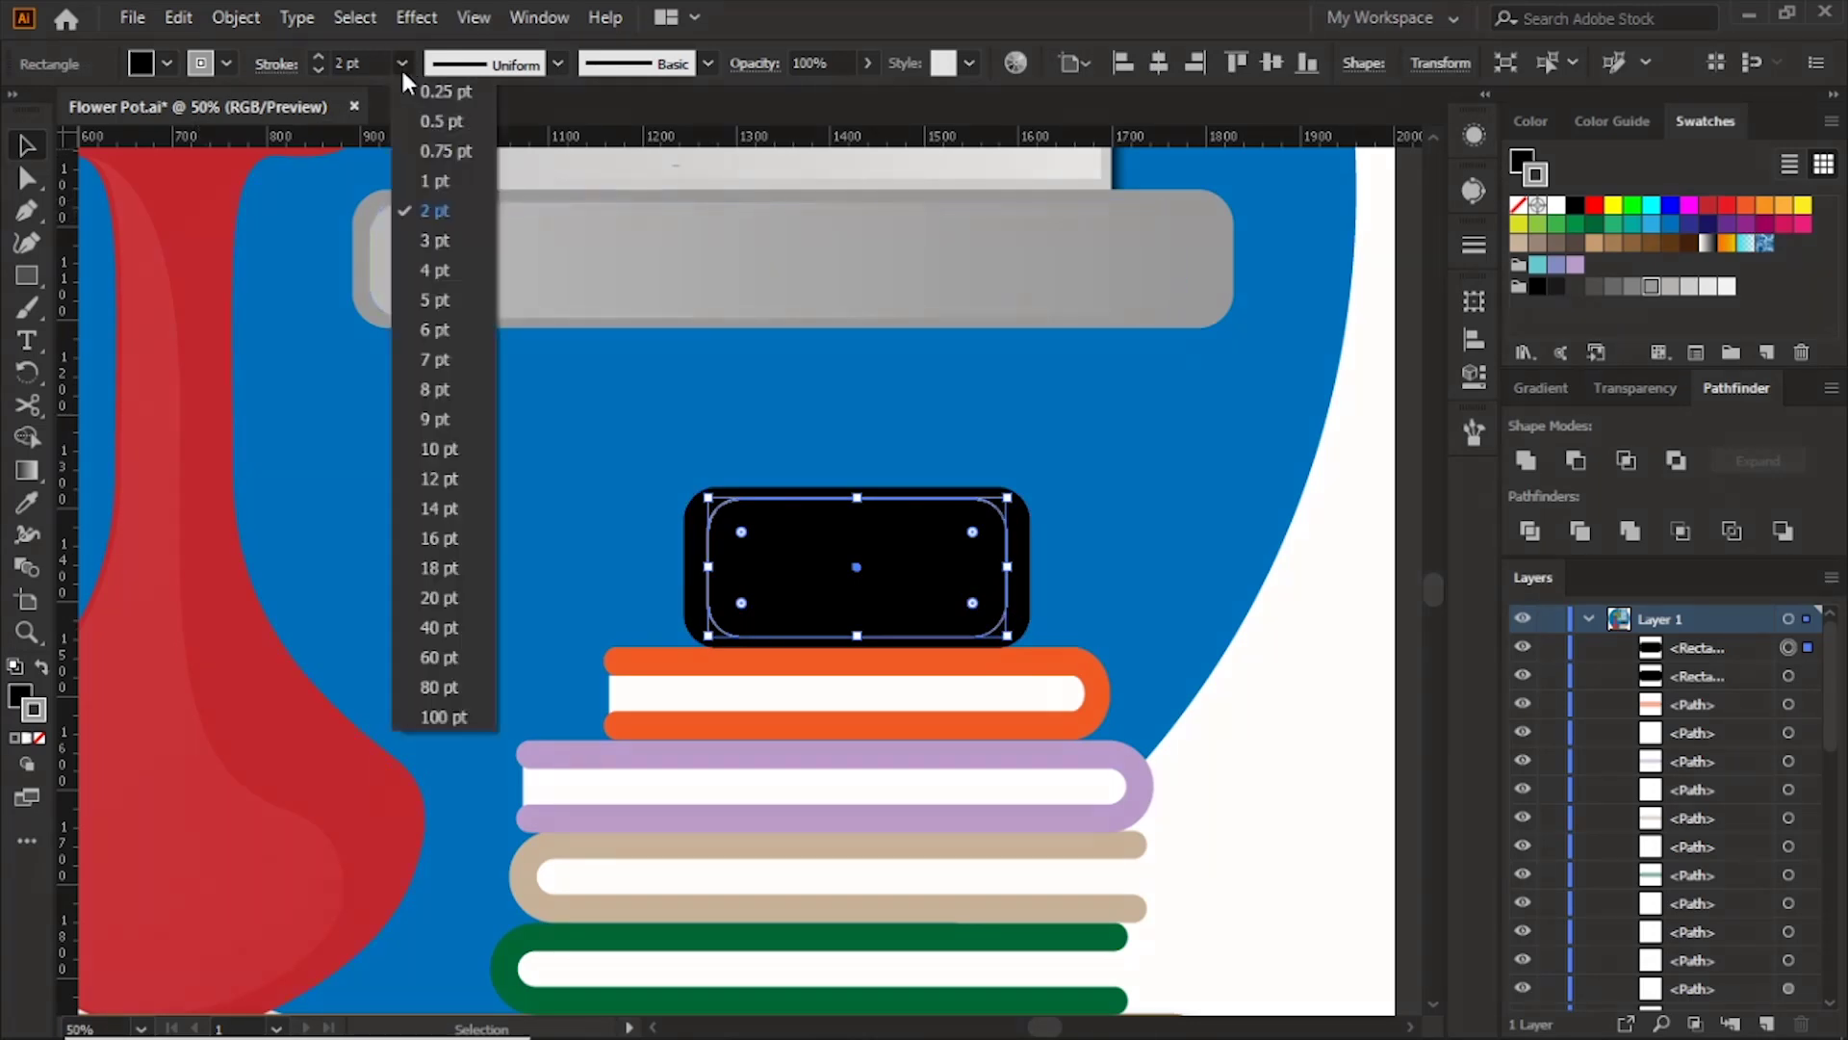
left_click(433, 272)
left_click(1263, 724)
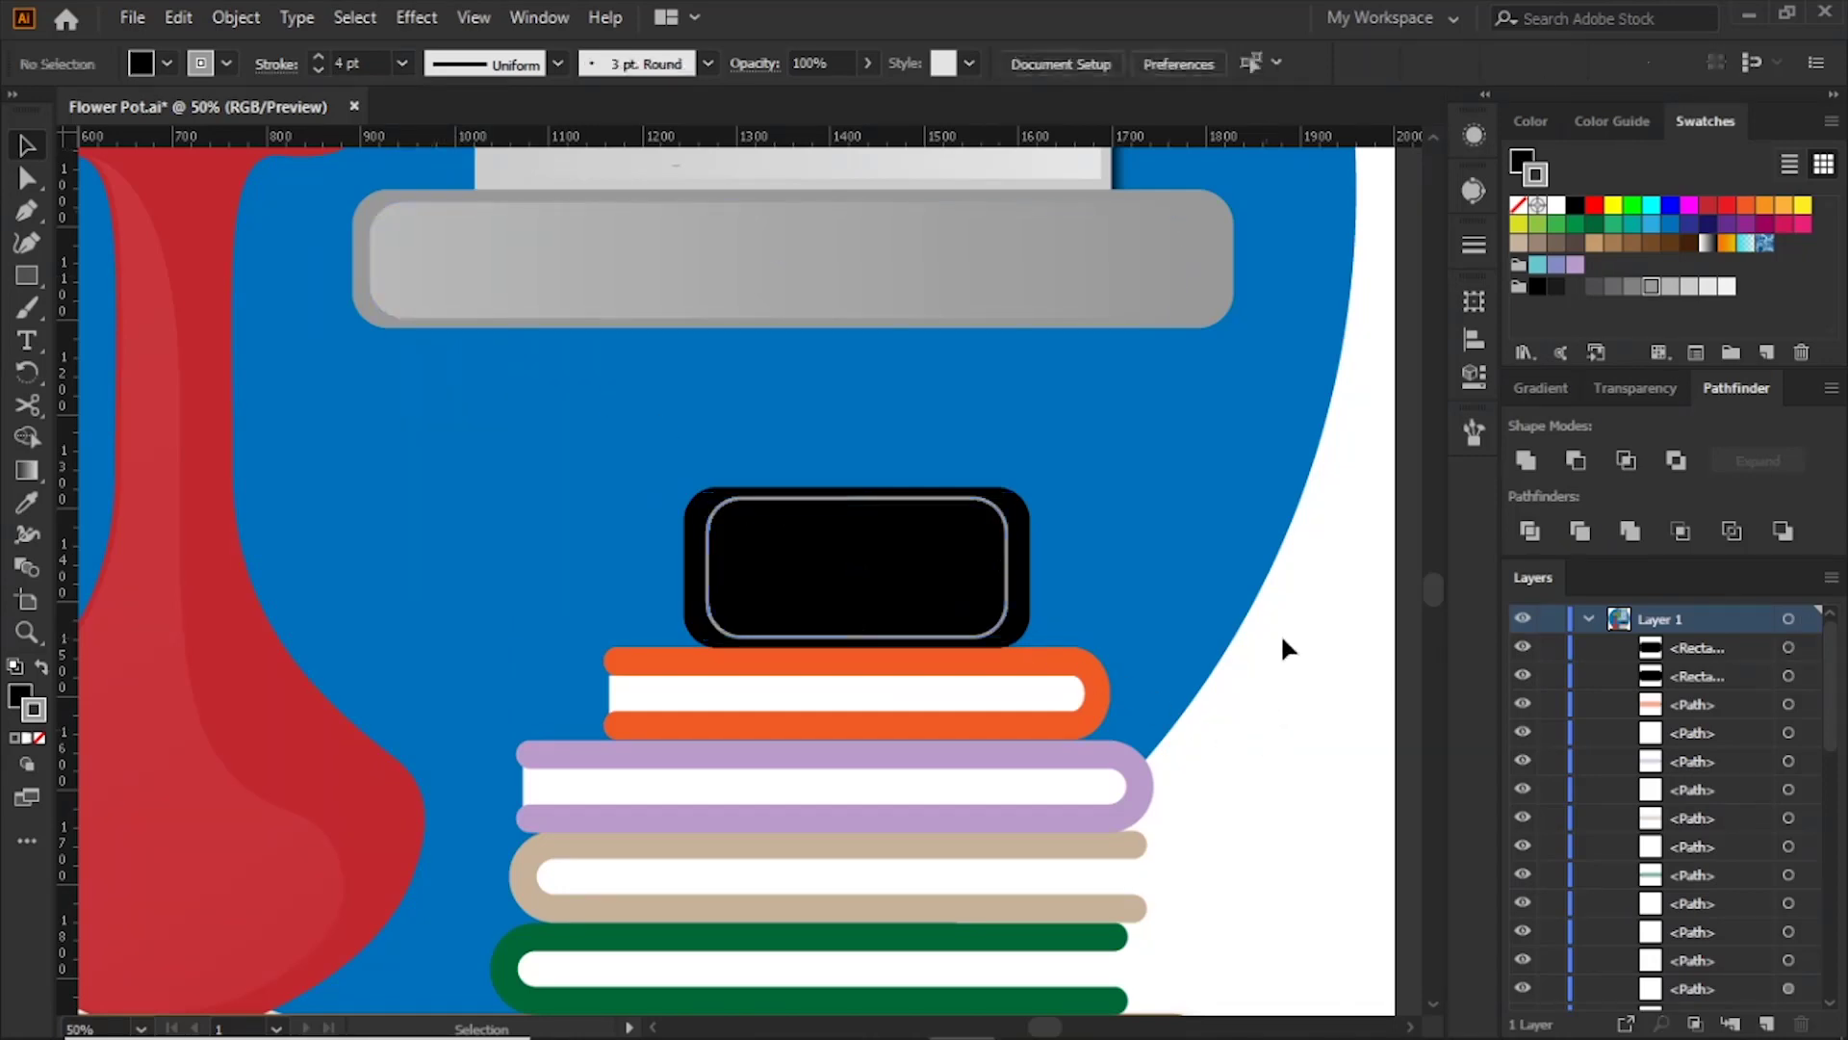
left_click(1007, 498)
left_click_drag(1007, 498, 996, 501)
left_click(1282, 802)
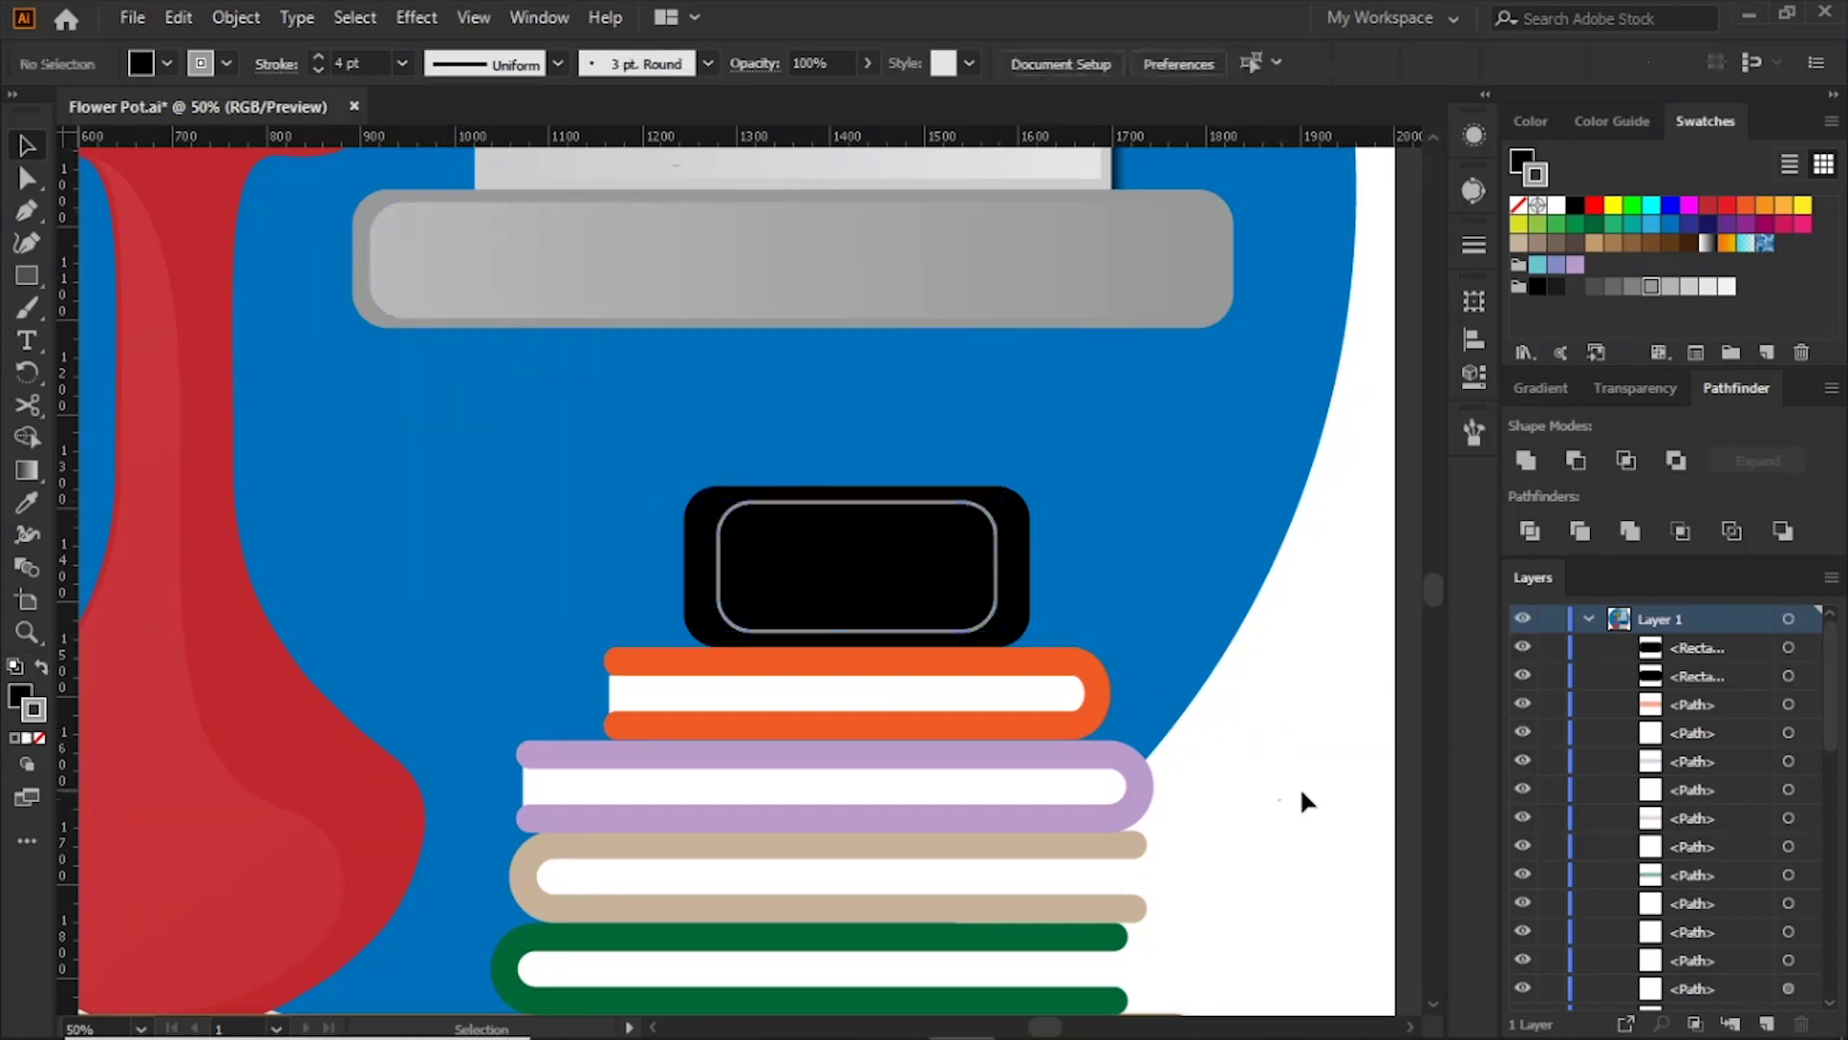
Step: Draw a text frame inside the clock face and type 10:10
left_click_drag(1044, 757, 1105, 737)
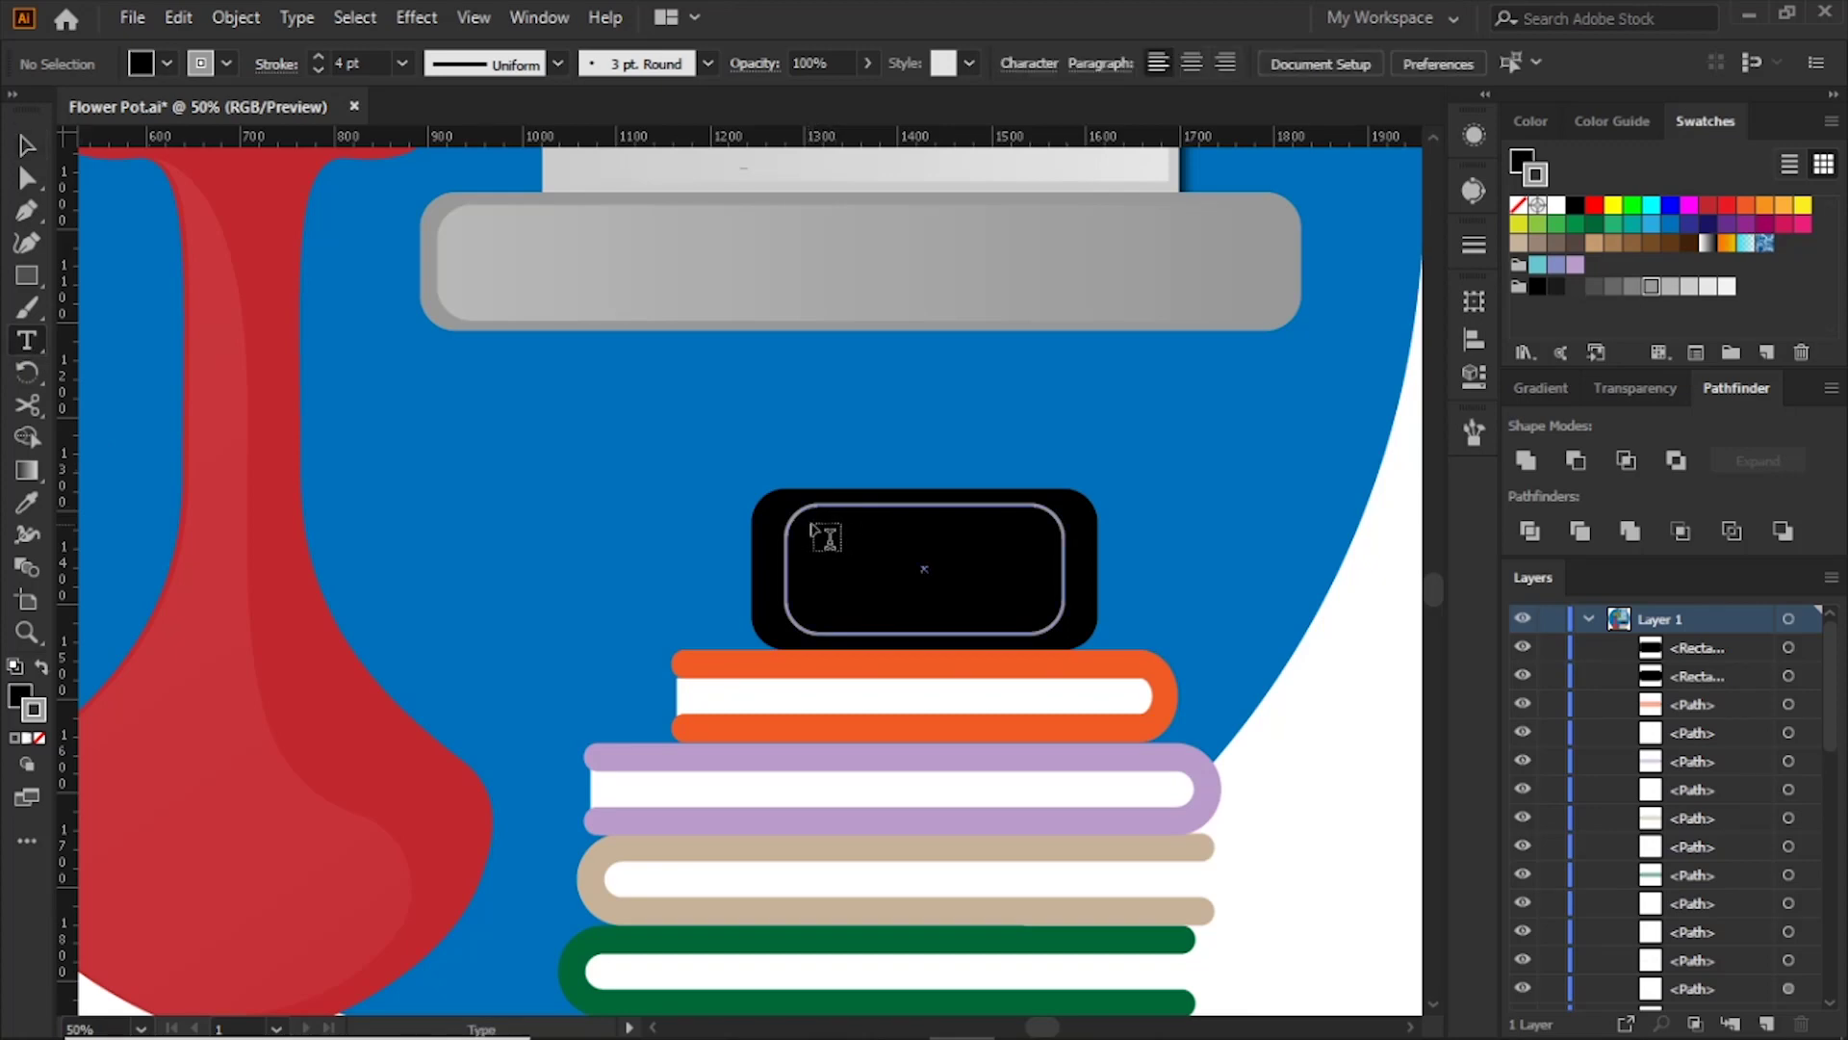
left_click_drag(813, 523, 1044, 619)
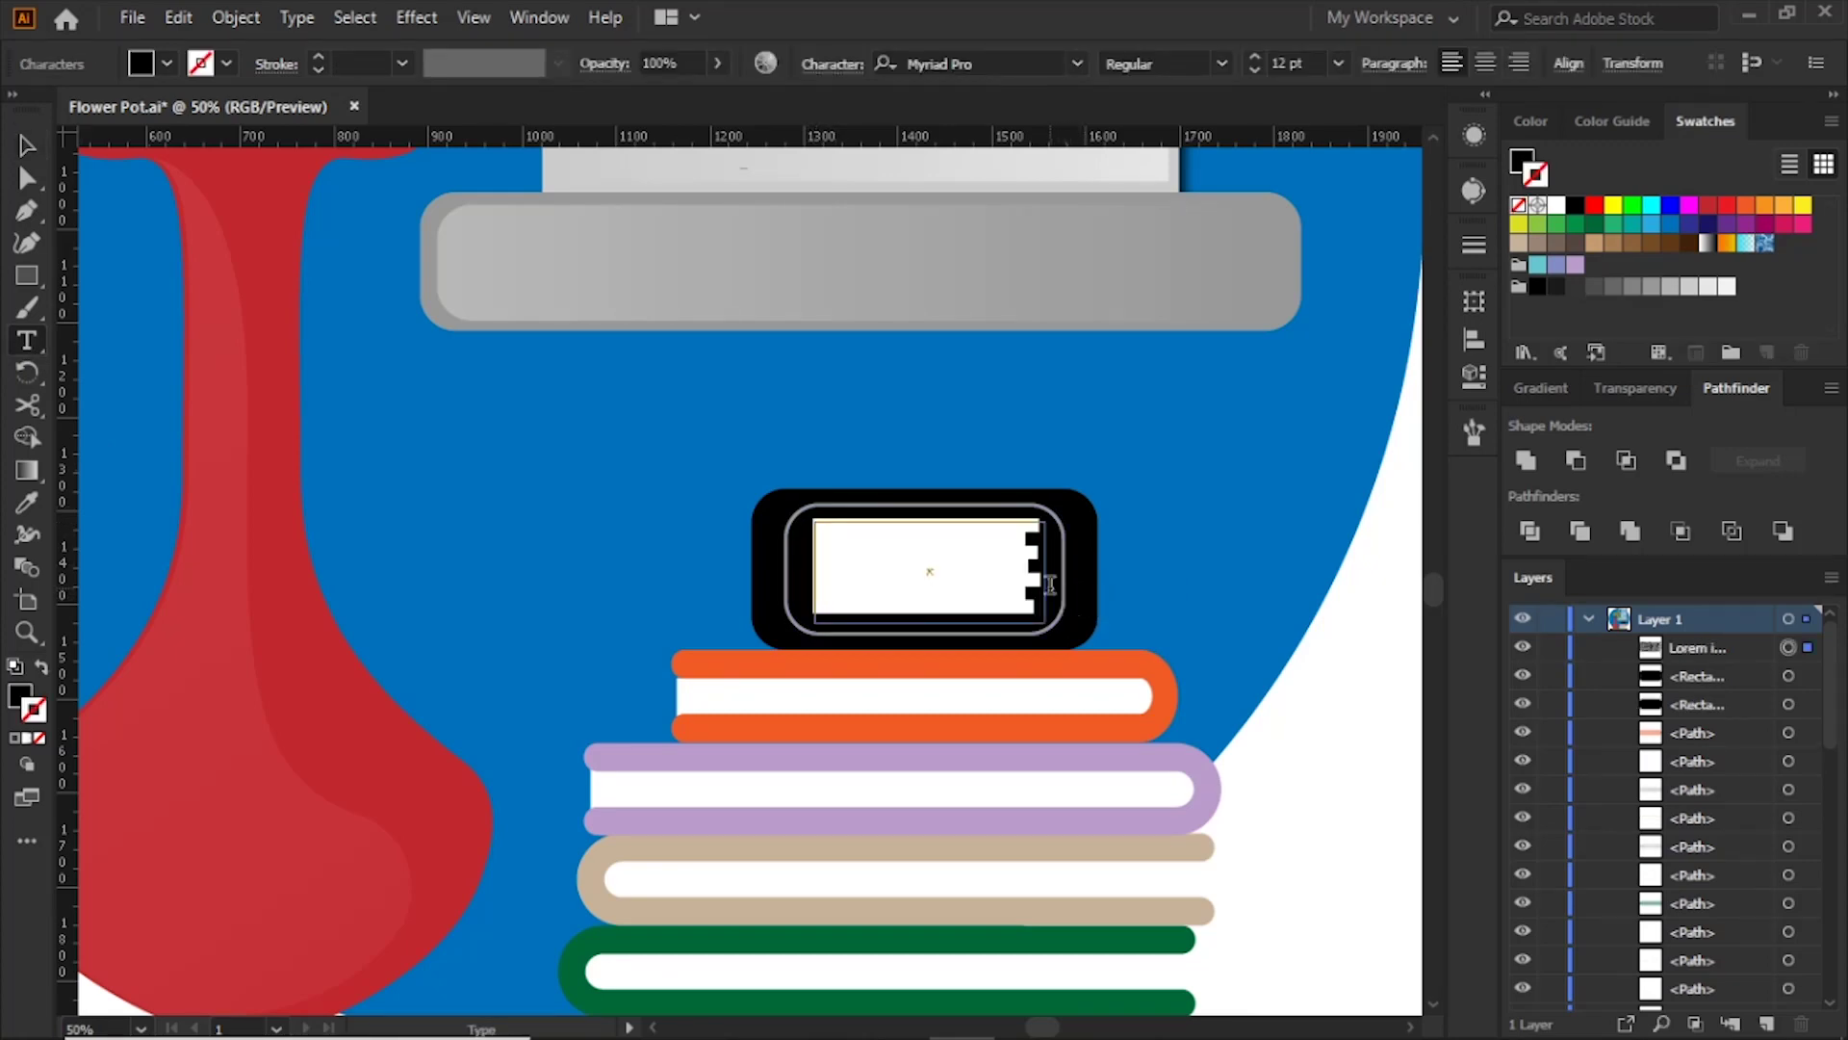
type("1")
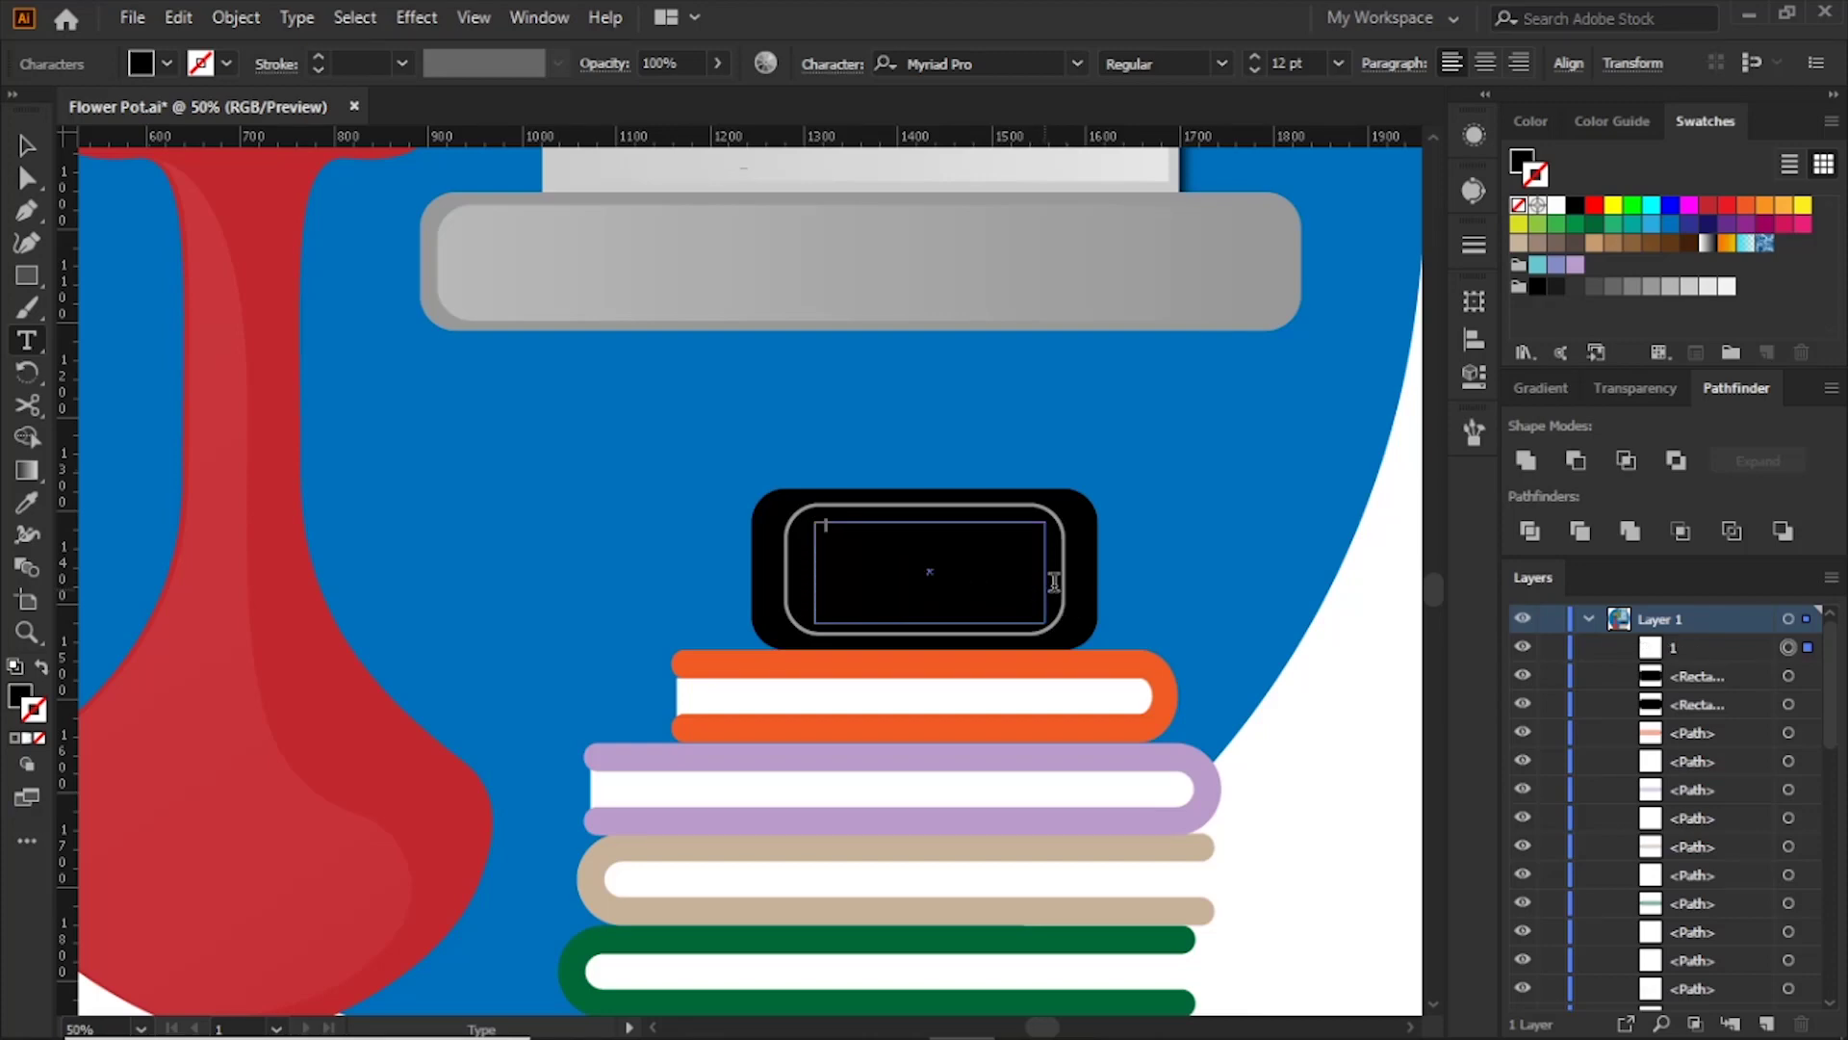
key("Escape")
type("0:")
type("10")
Step: Give the 10:10 text a white stroke at 60 pt and centre it in the clock
left_click(1556, 206)
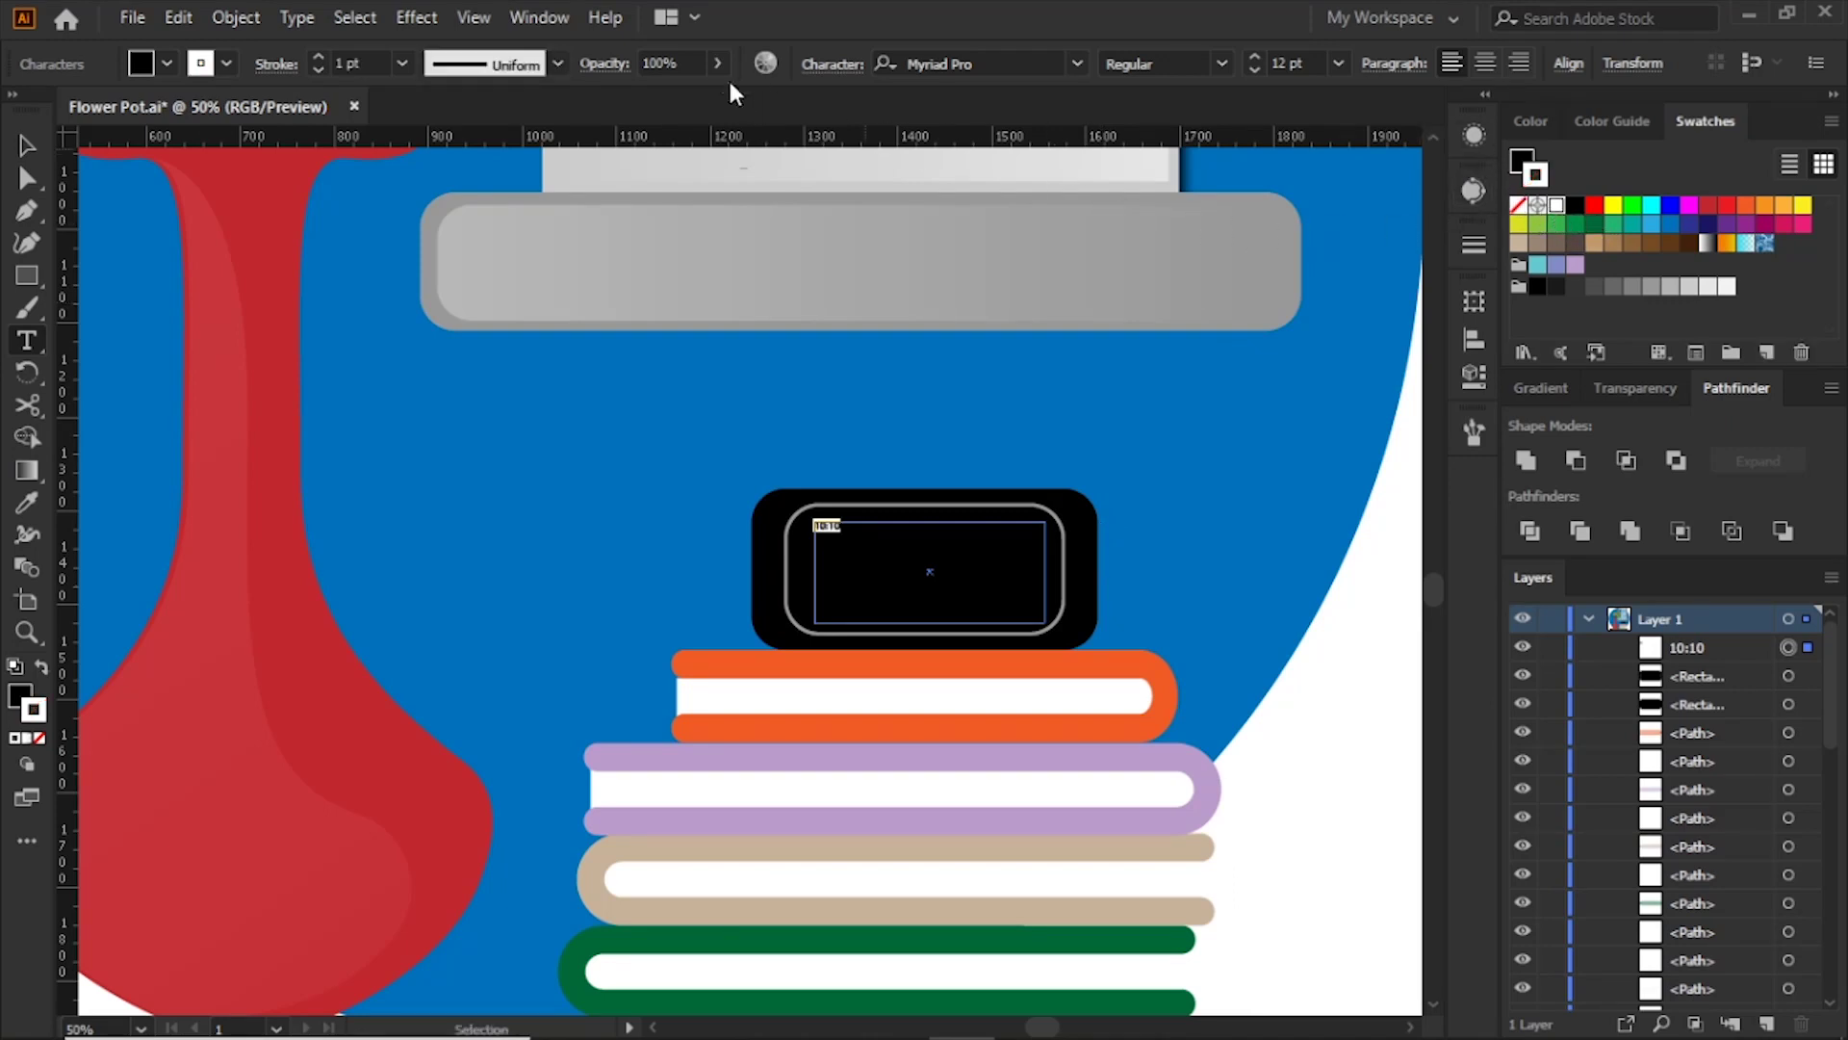
left_click(1340, 64)
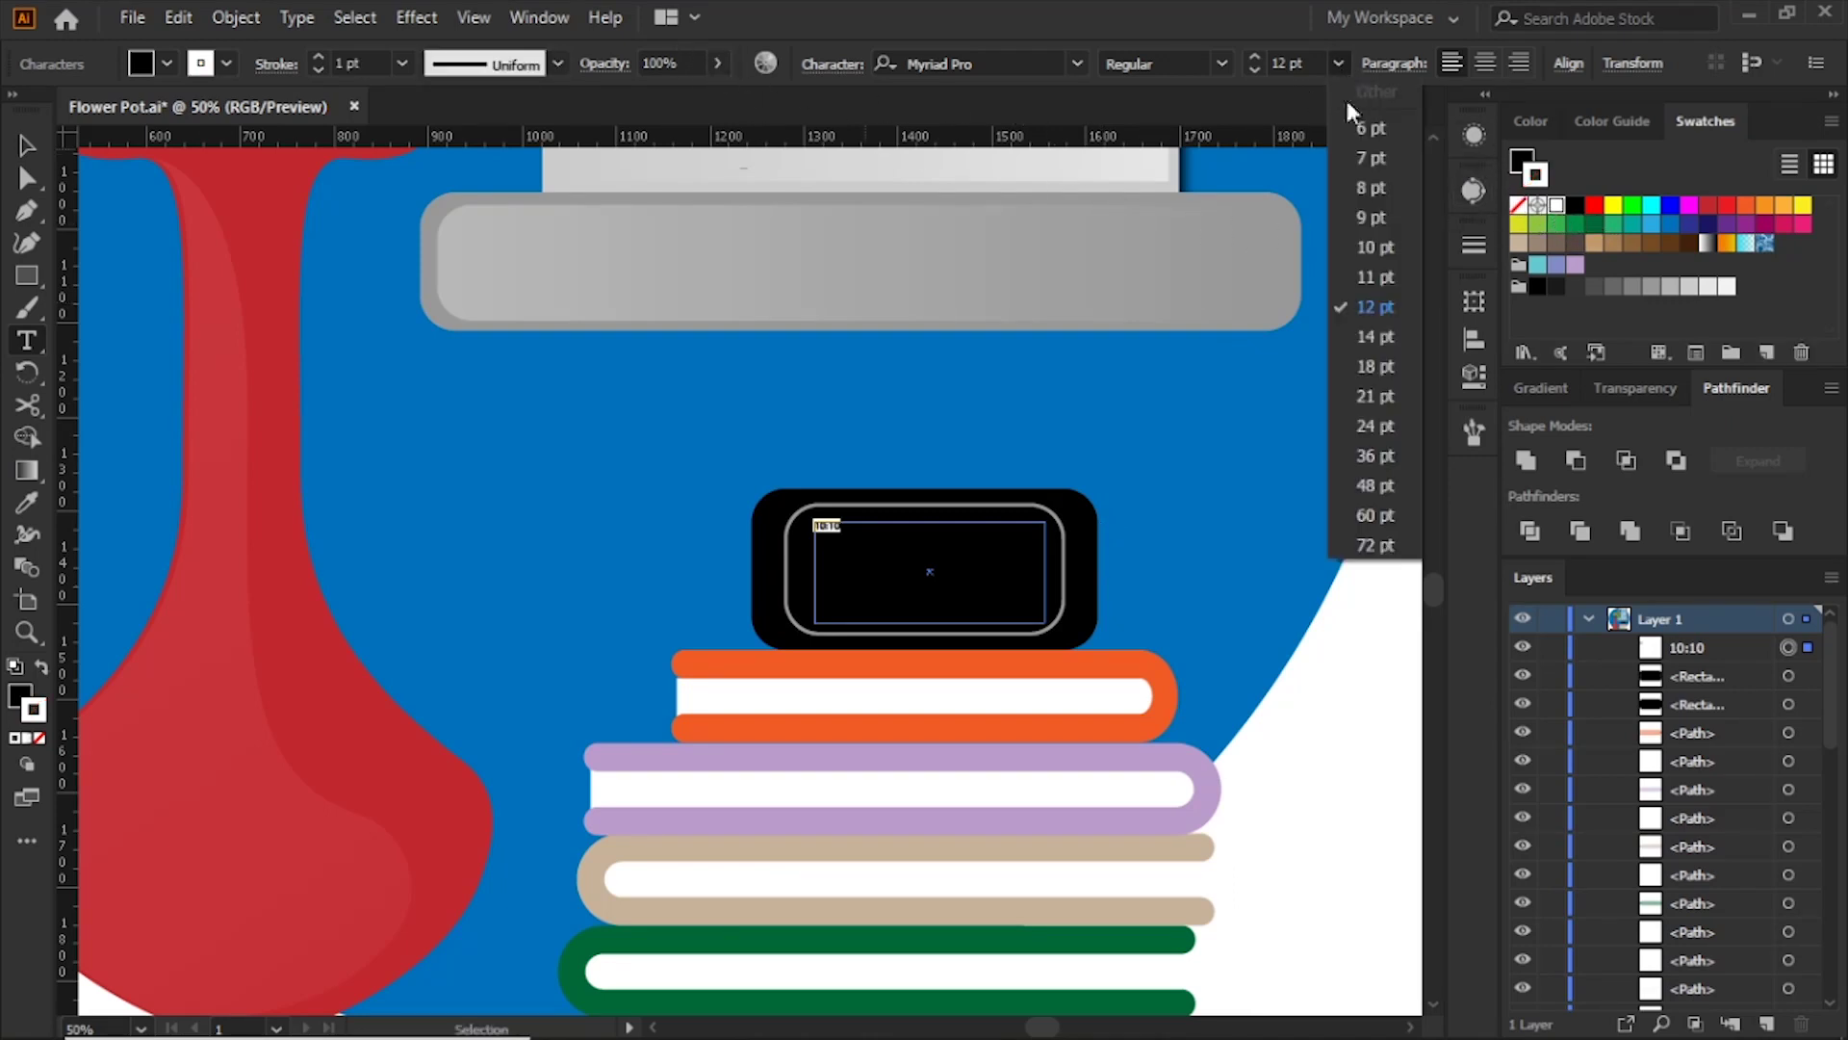
left_click(1359, 414)
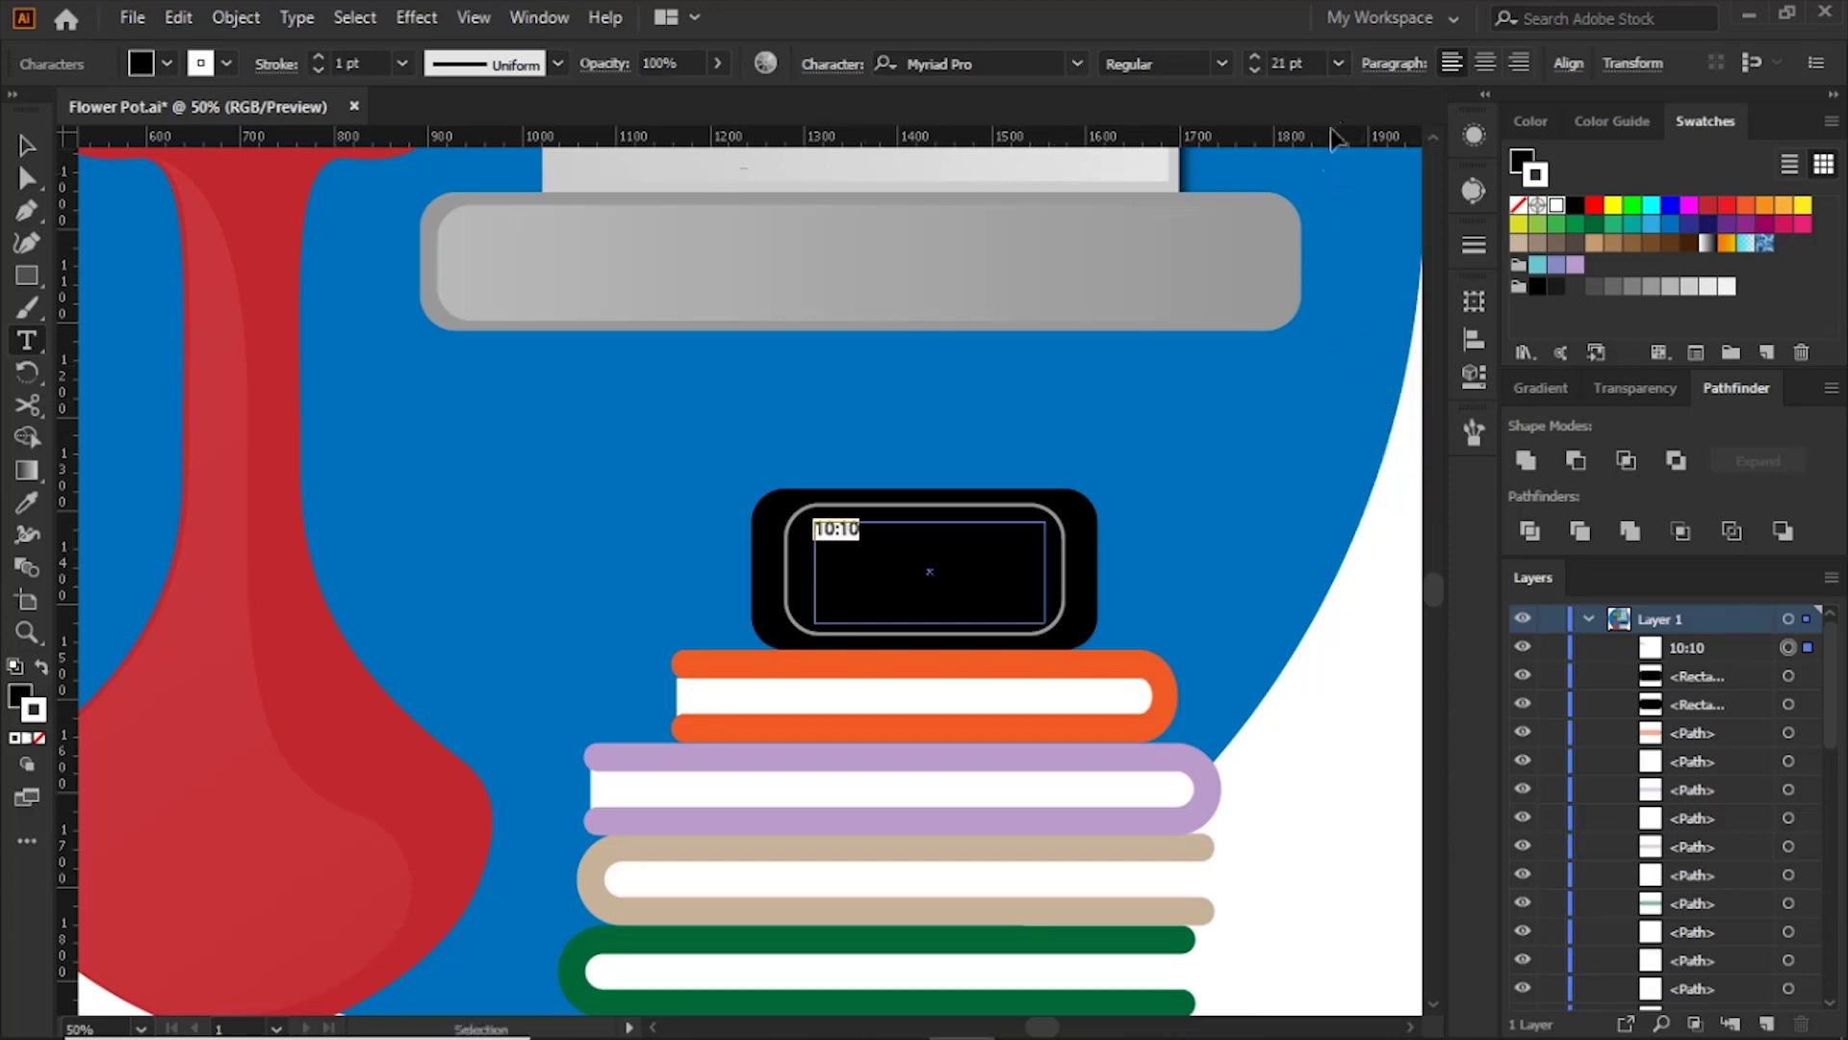
left_click(1338, 63)
left_click(1366, 514)
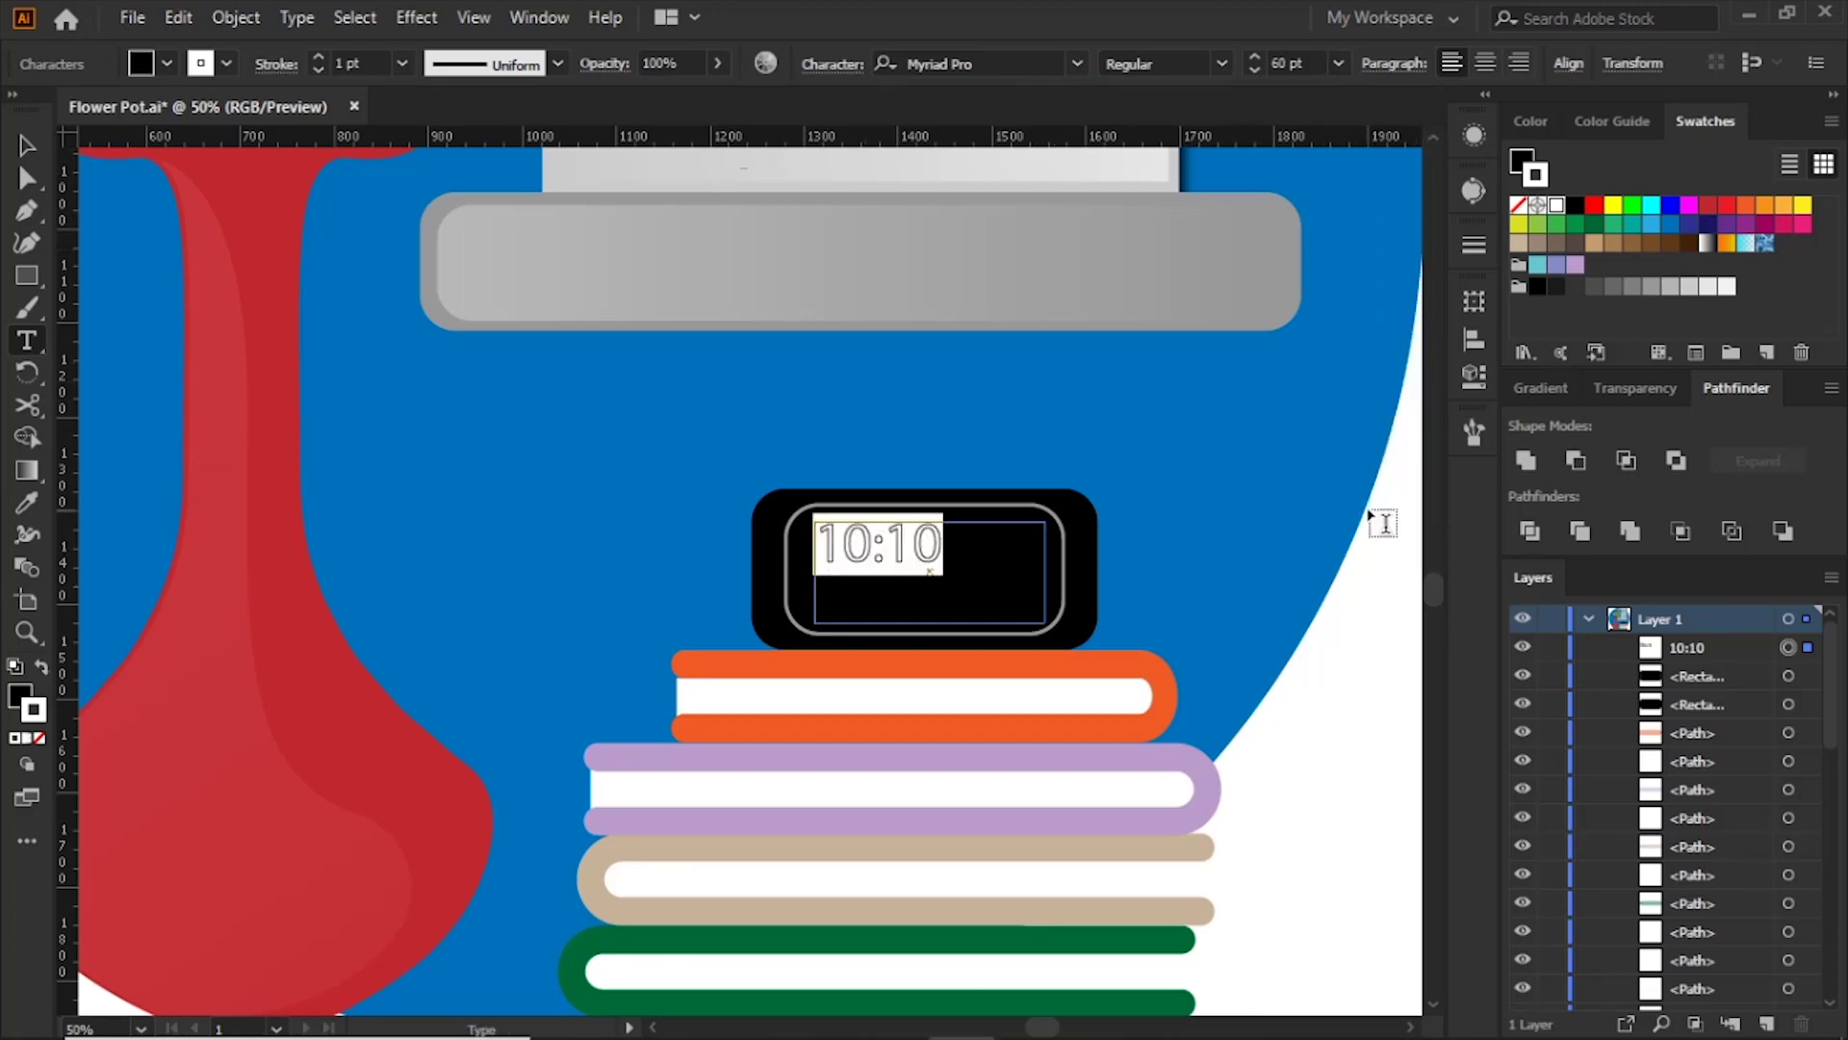
left_click(26, 146)
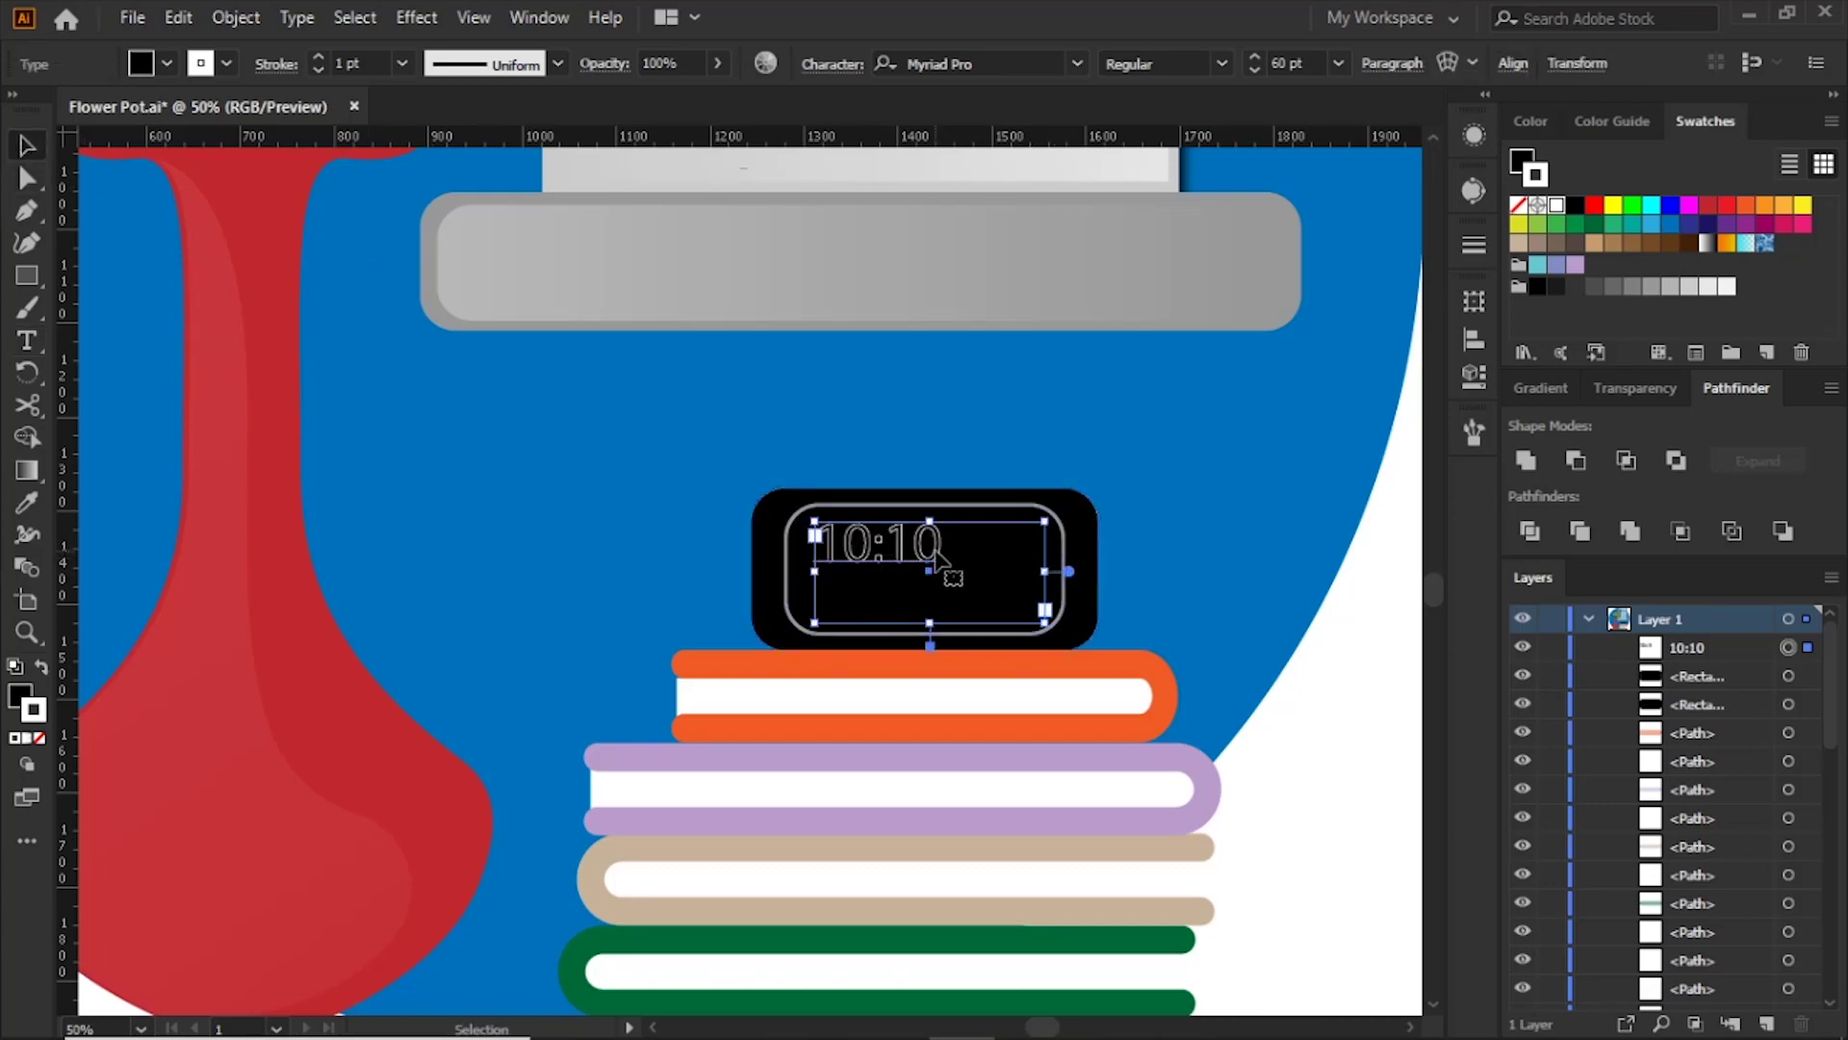
left_click_drag(940, 559, 995, 589)
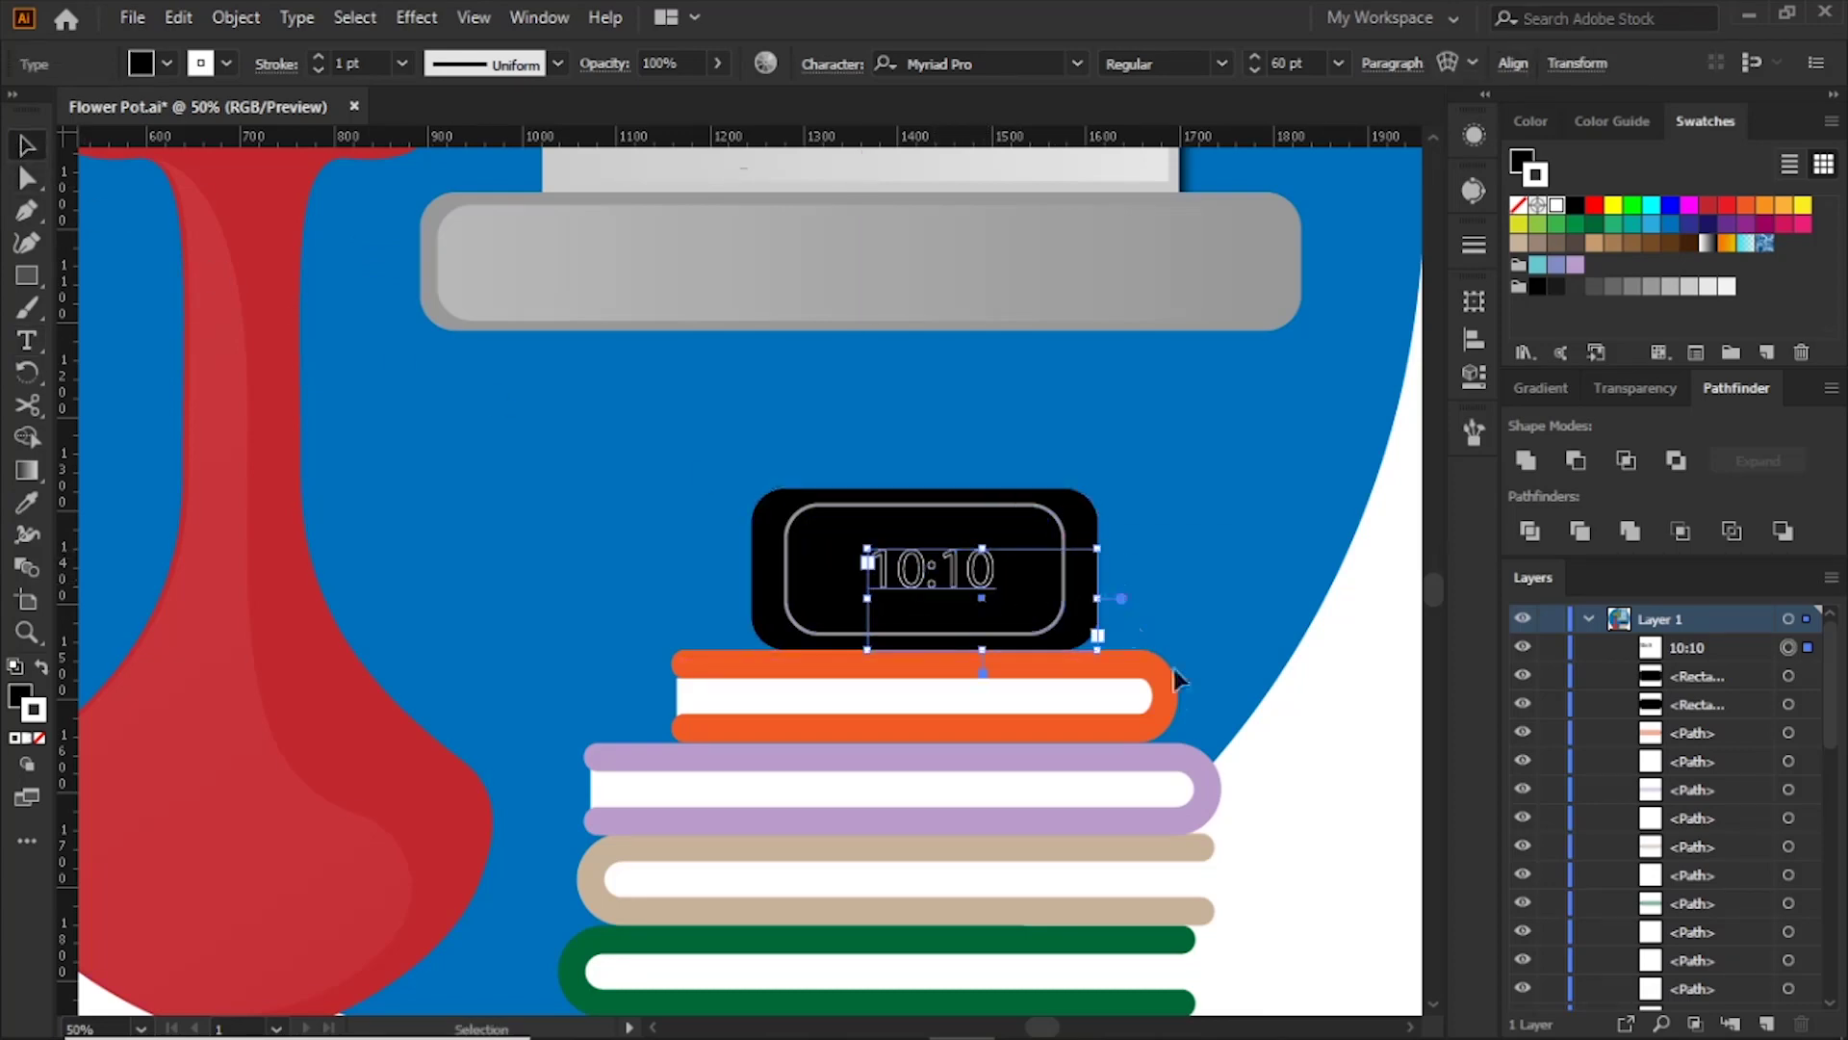
left_click(1299, 698)
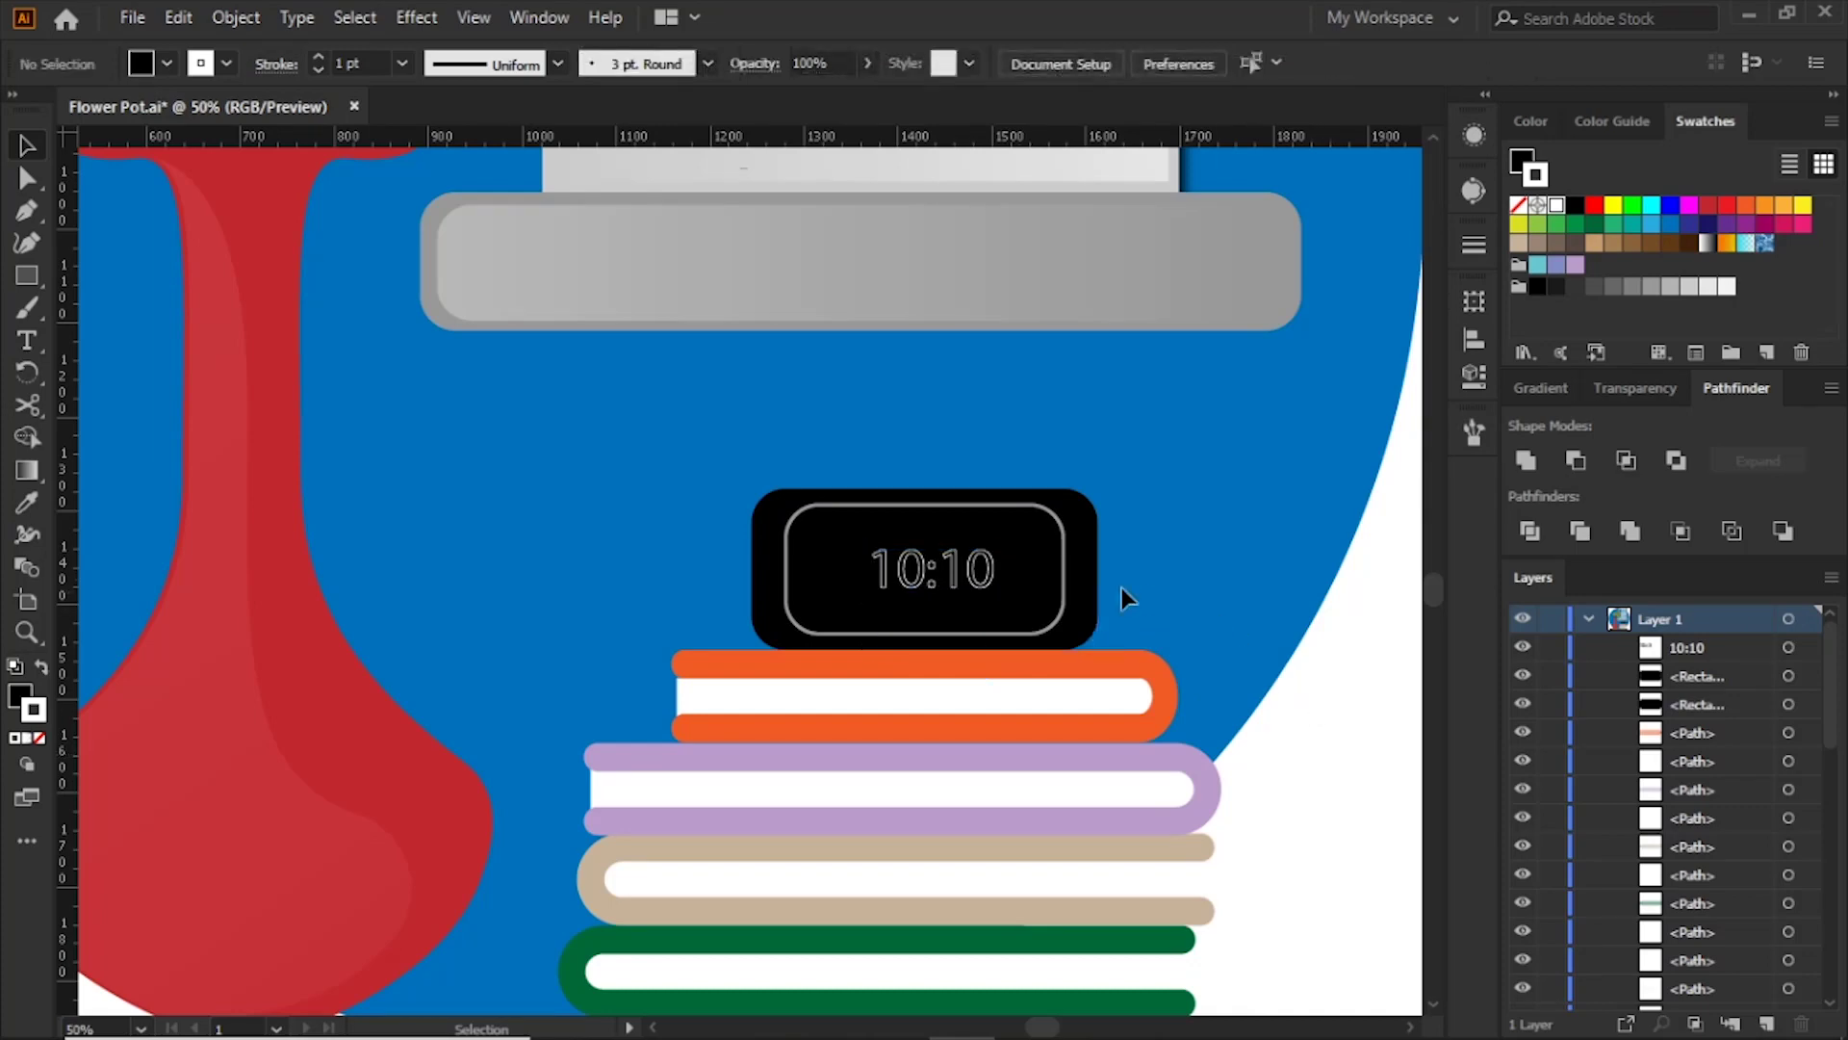
Step: Enlarge the 10:10 text to 100 pt and recentre it in the clock face
left_click(994, 597)
scroll(1140, 695, "up", 1)
type("100")
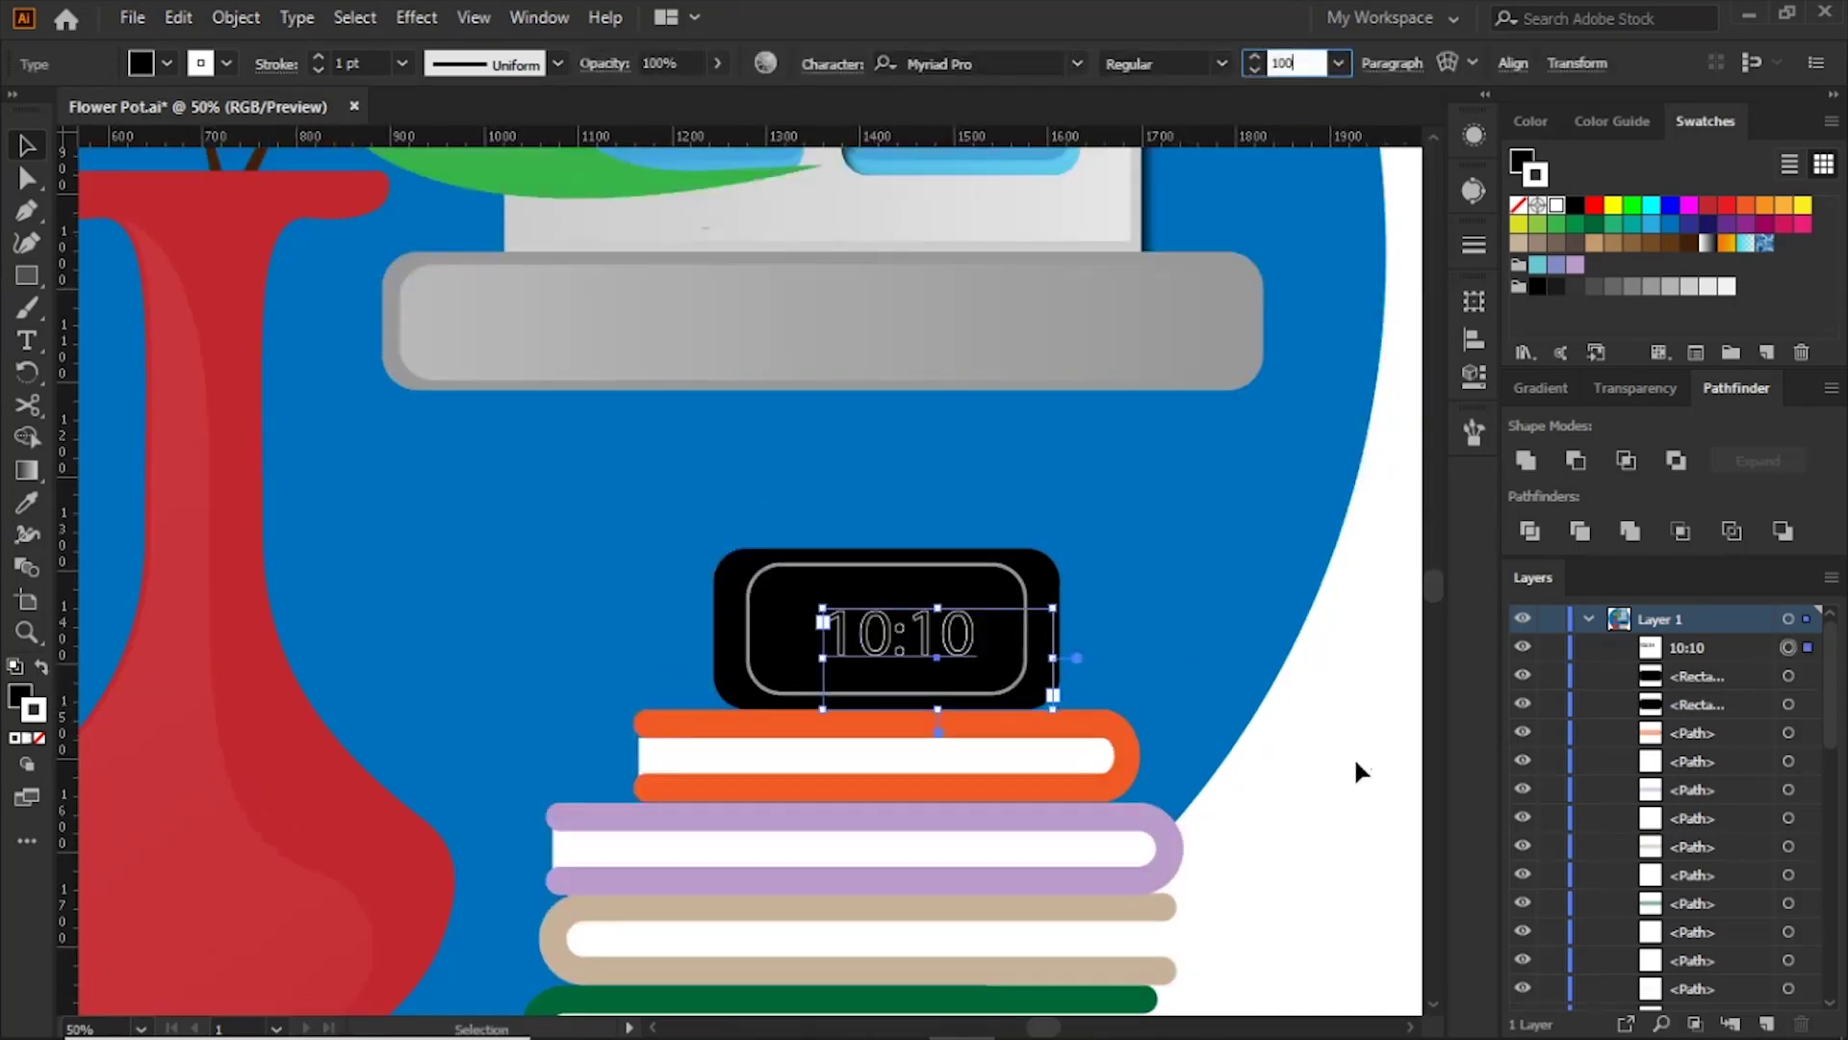
key("Return")
left_click(1216, 677)
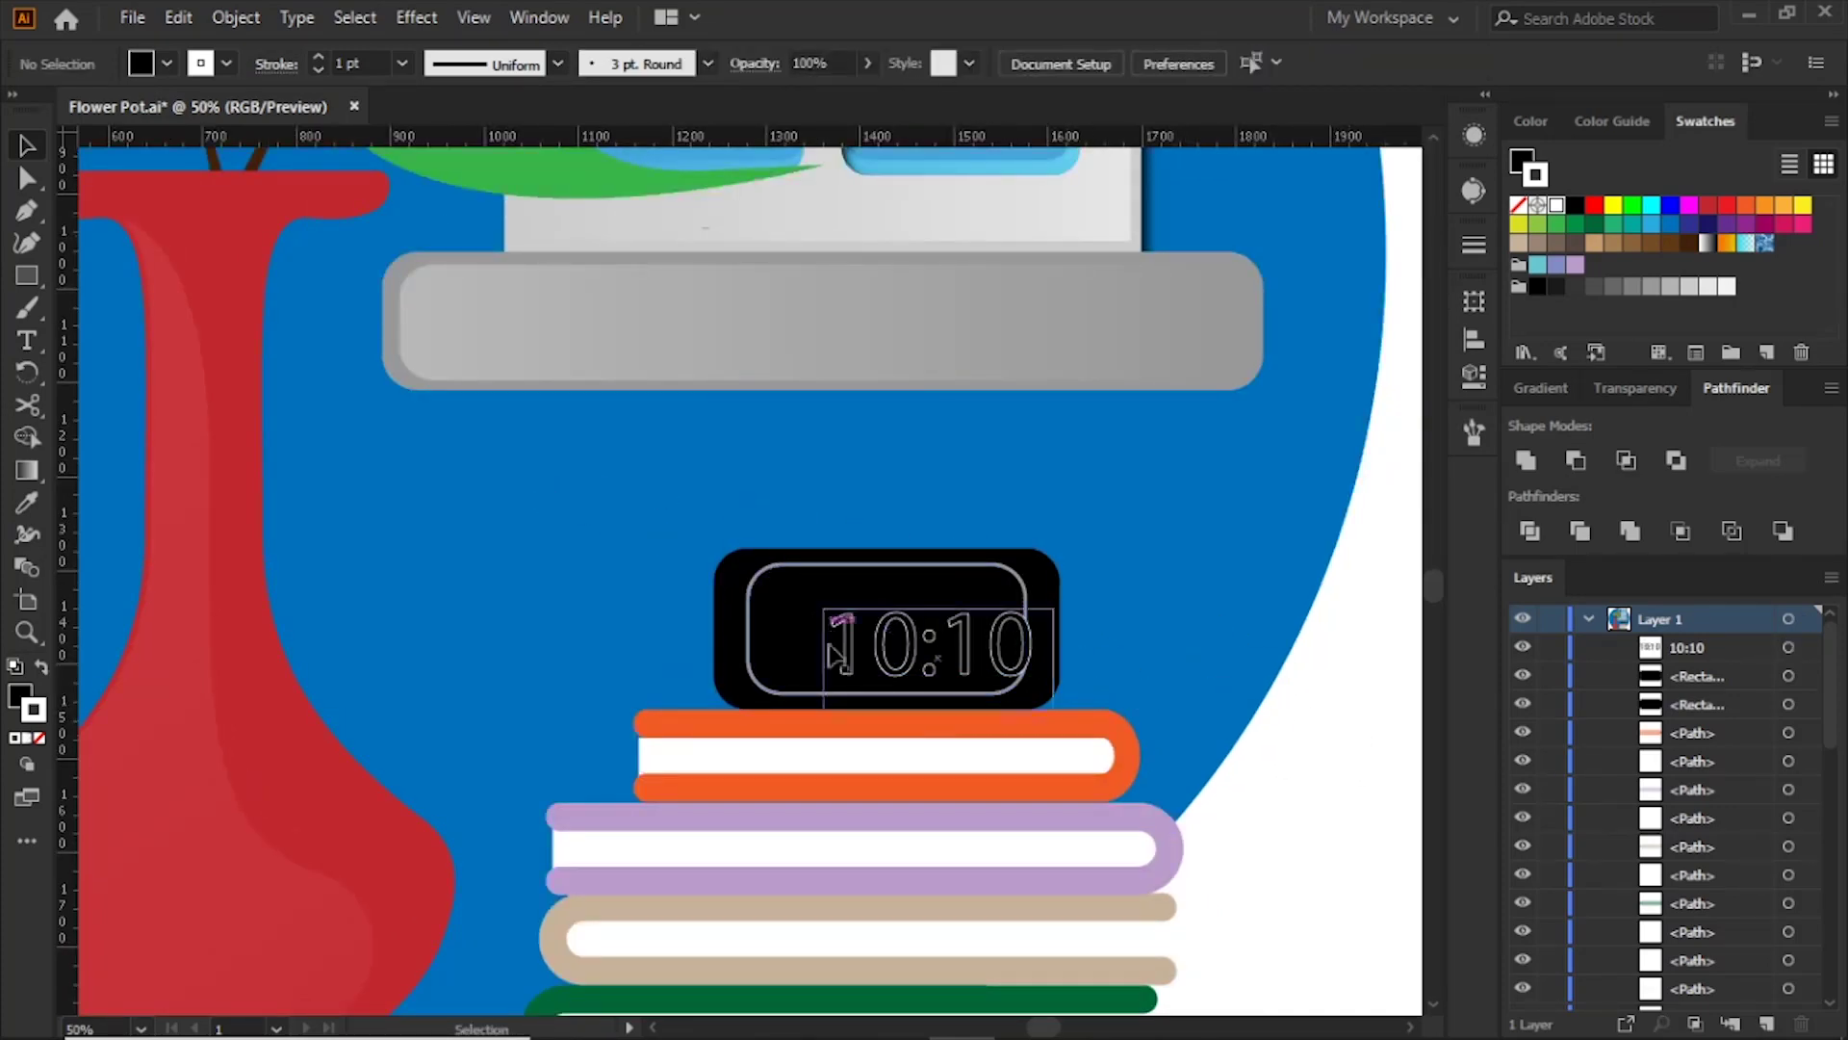
left_click_drag(967, 647, 922, 641)
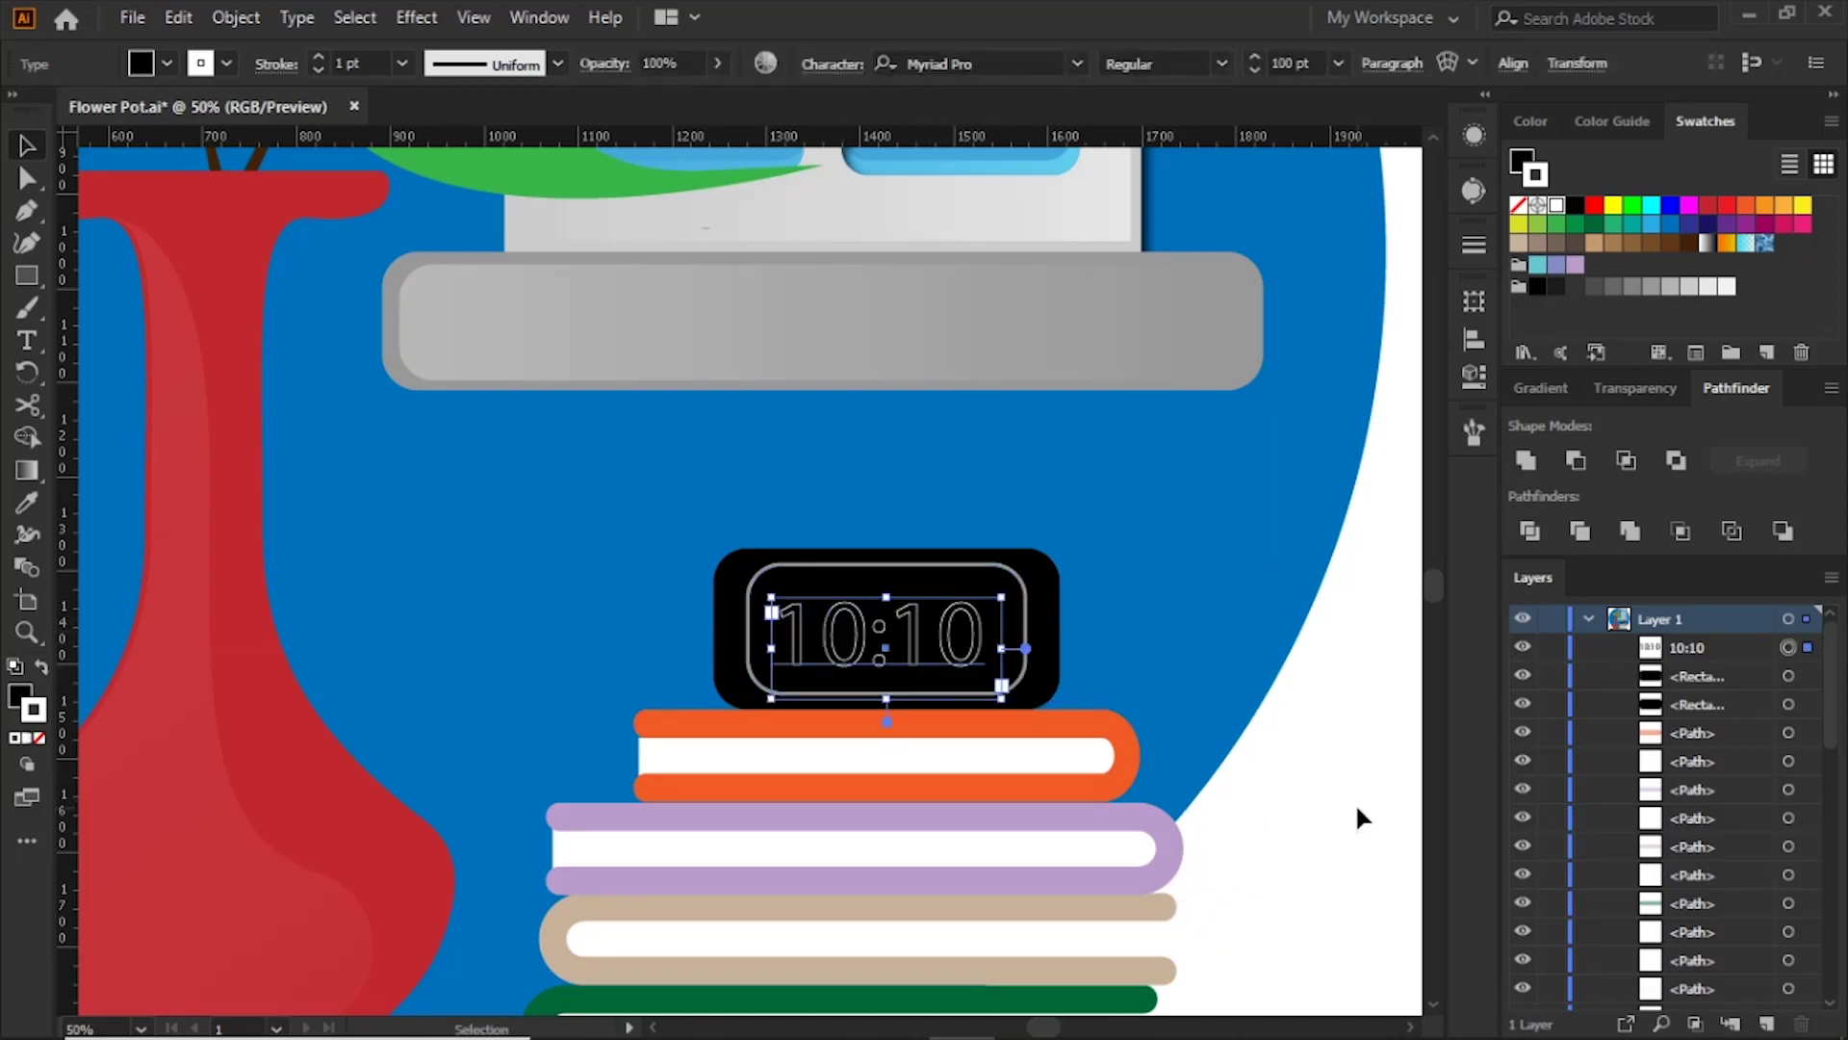
key("Up")
key("Up")
key("Up")
key("Right")
key("Right")
key("Right")
key("Right")
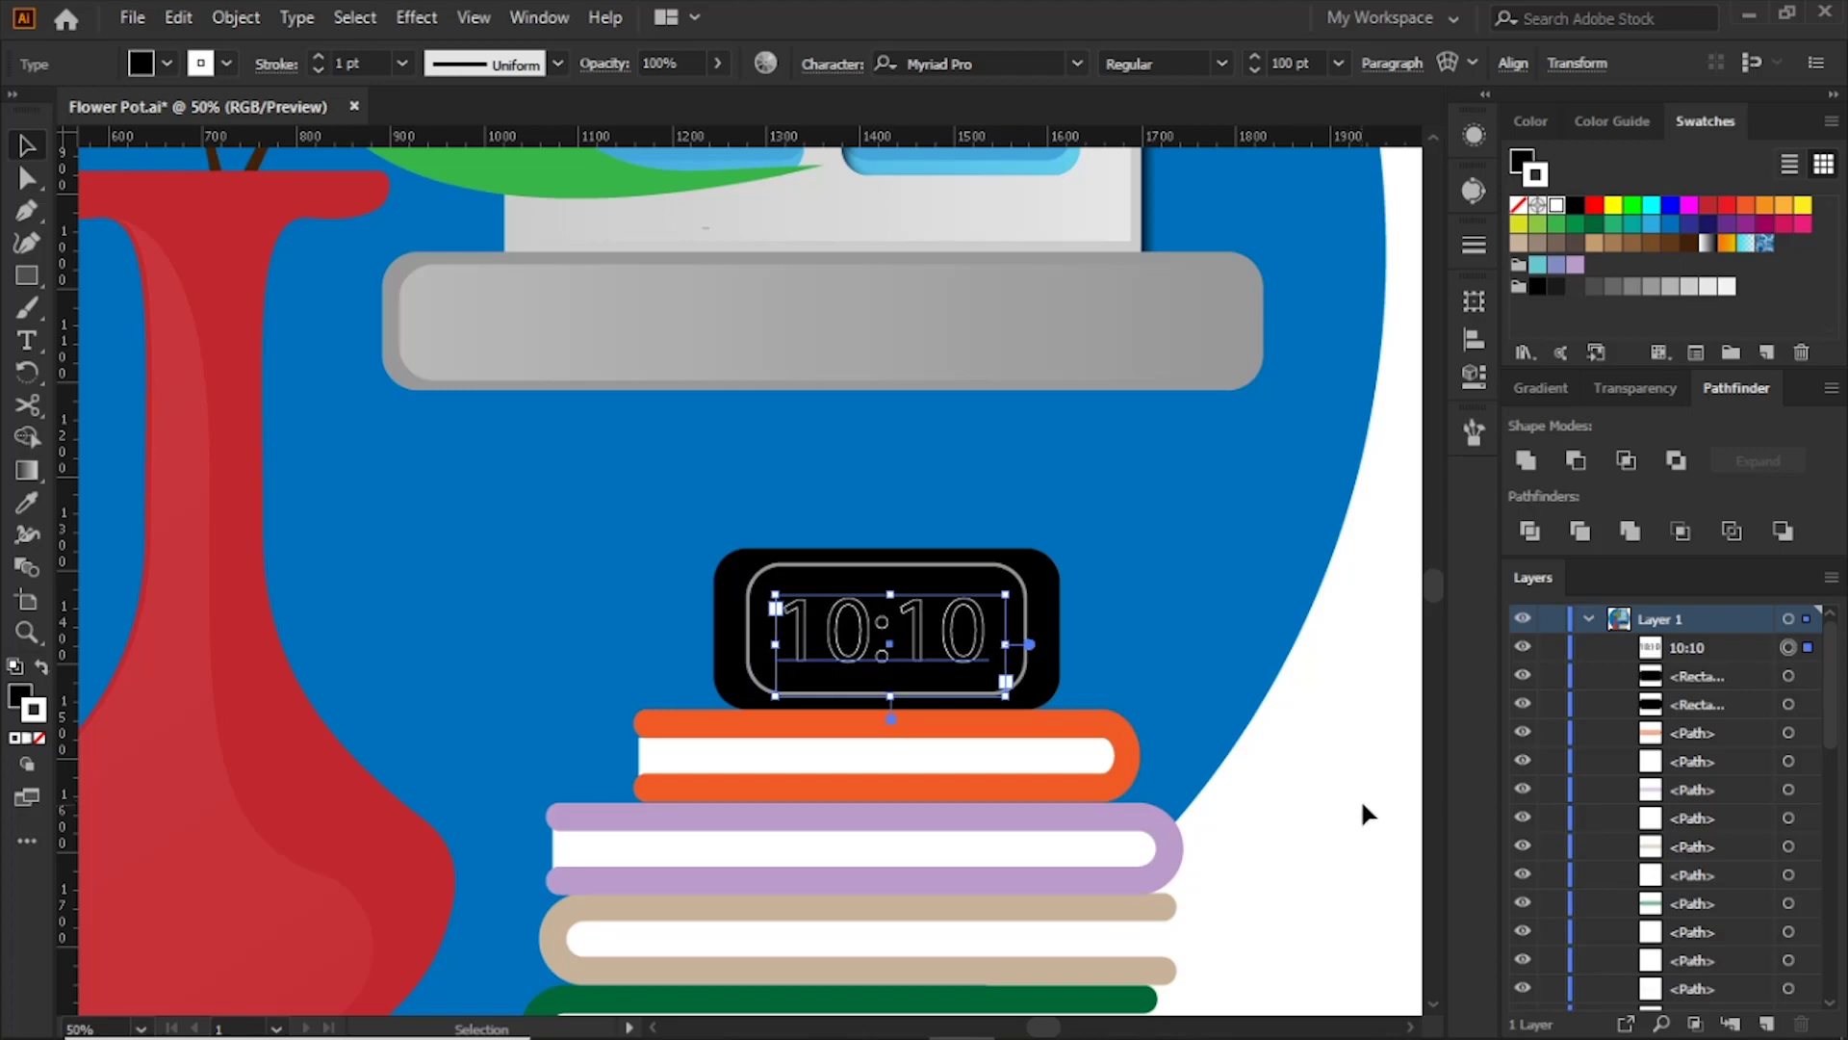
key("Right")
key("Right")
key("Right")
key("Right")
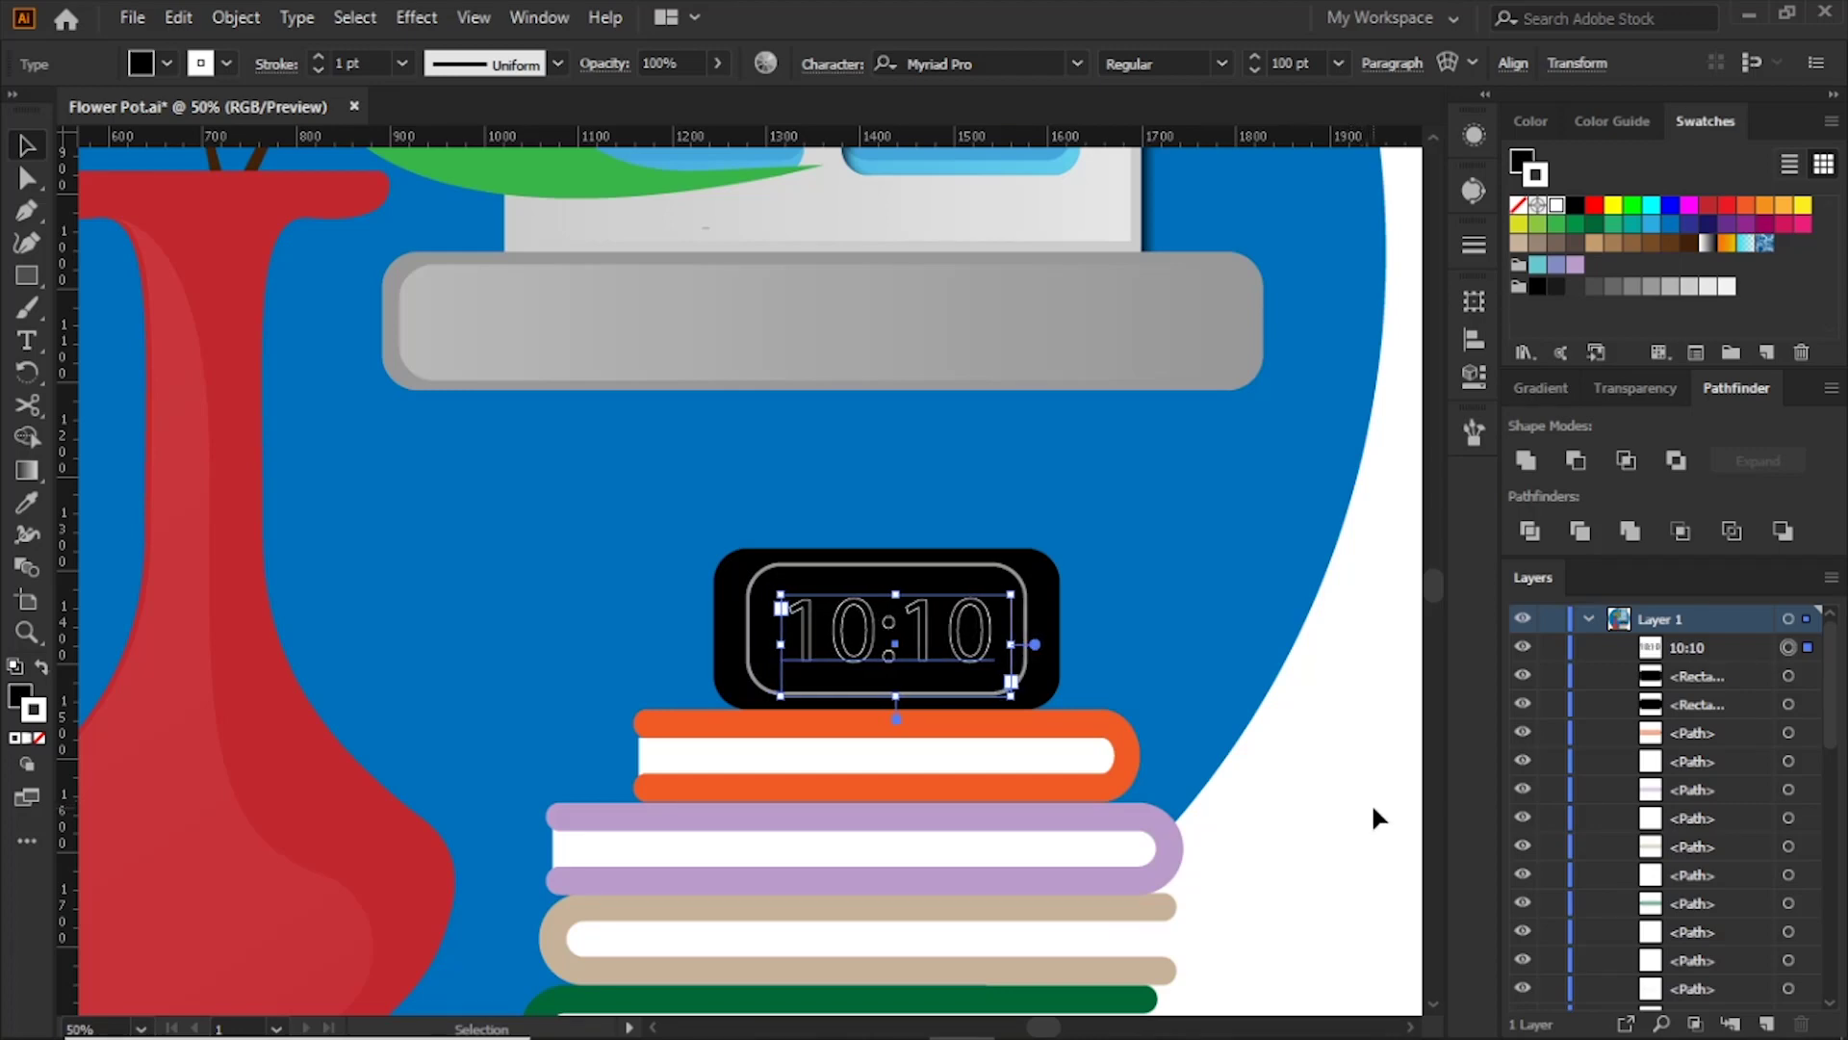
left_click(1370, 806)
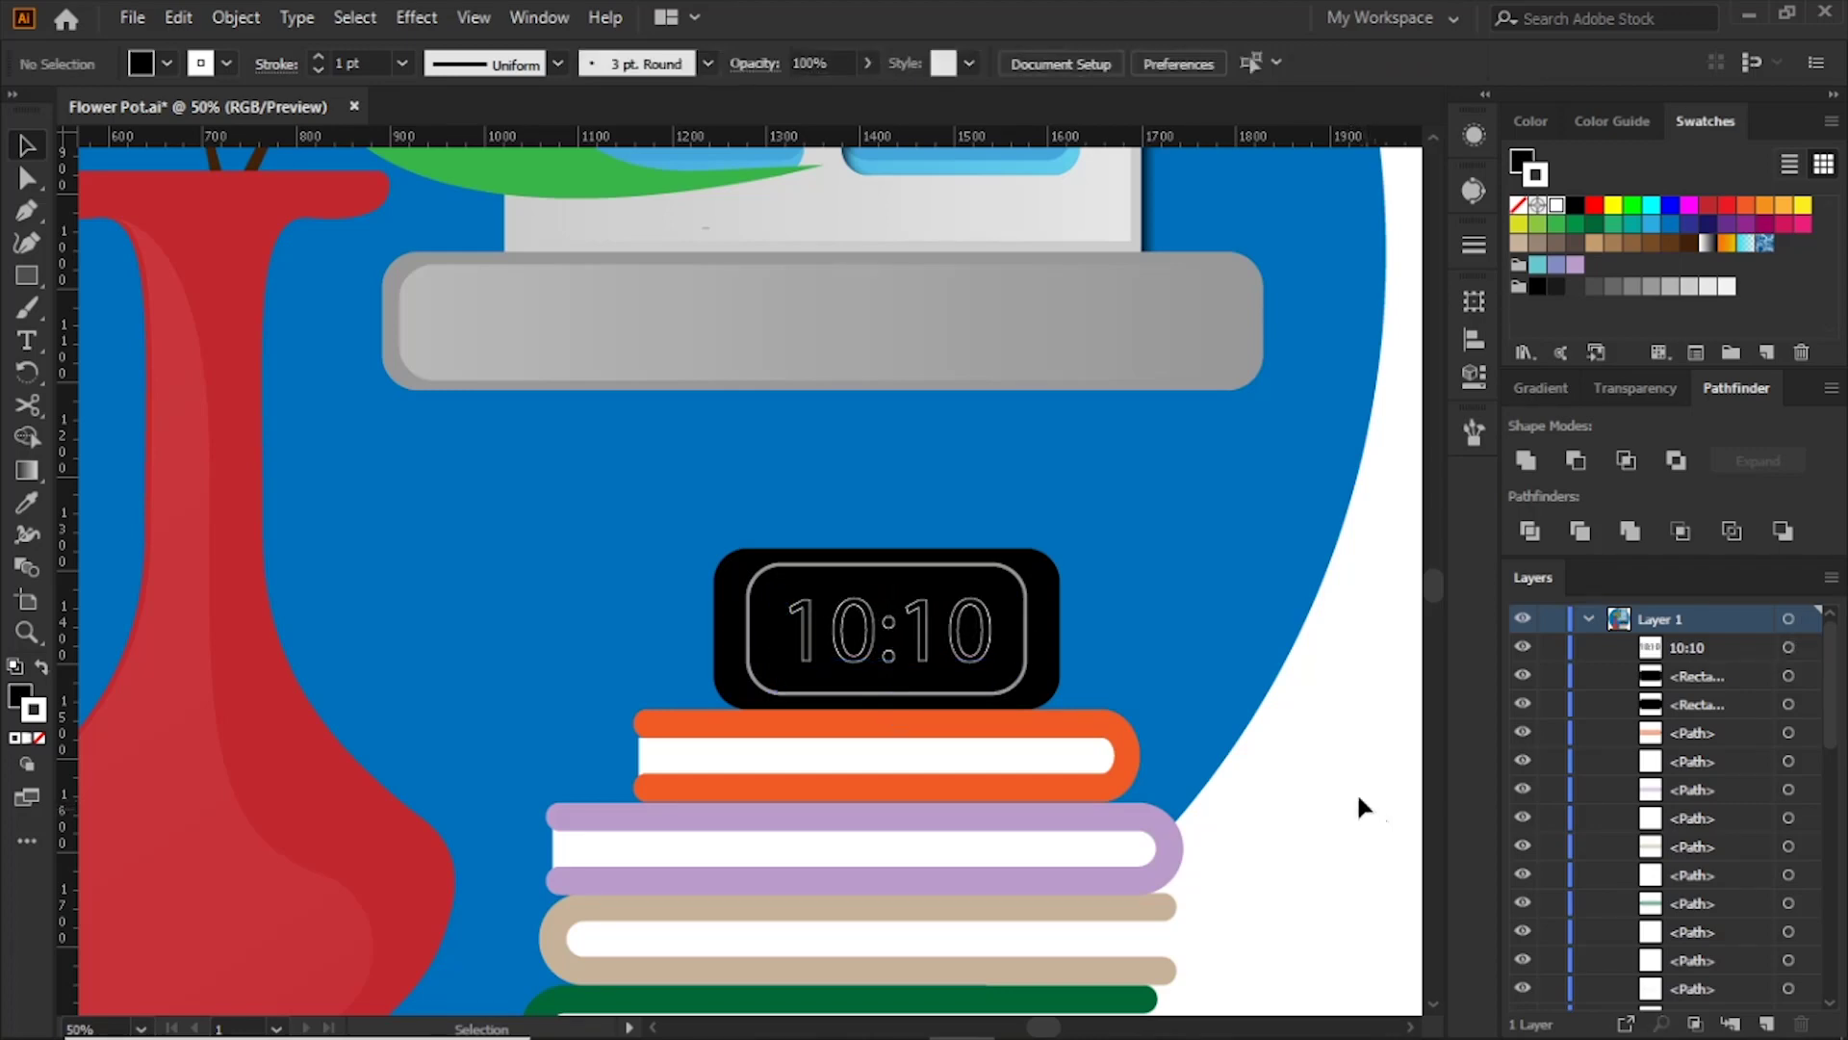
Step: Give the 10:10 digits a cyan outline
left_click(989, 643)
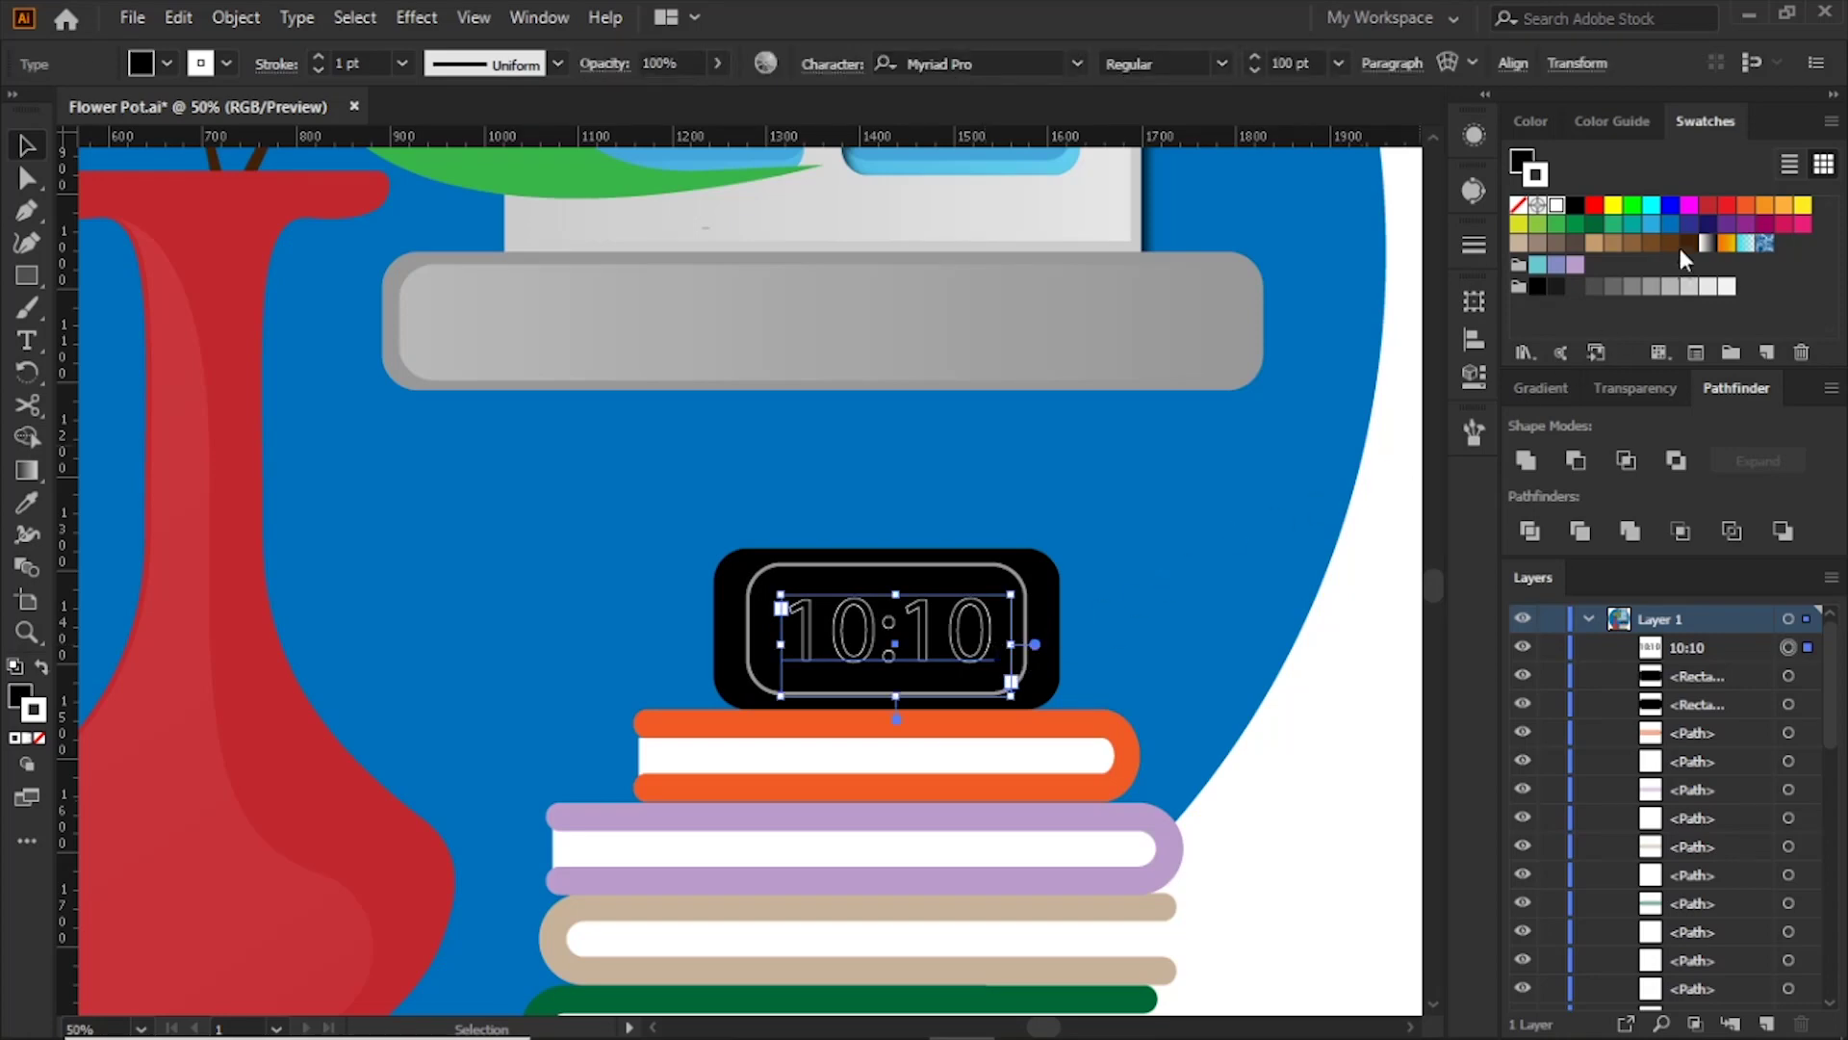
left_click(1651, 223)
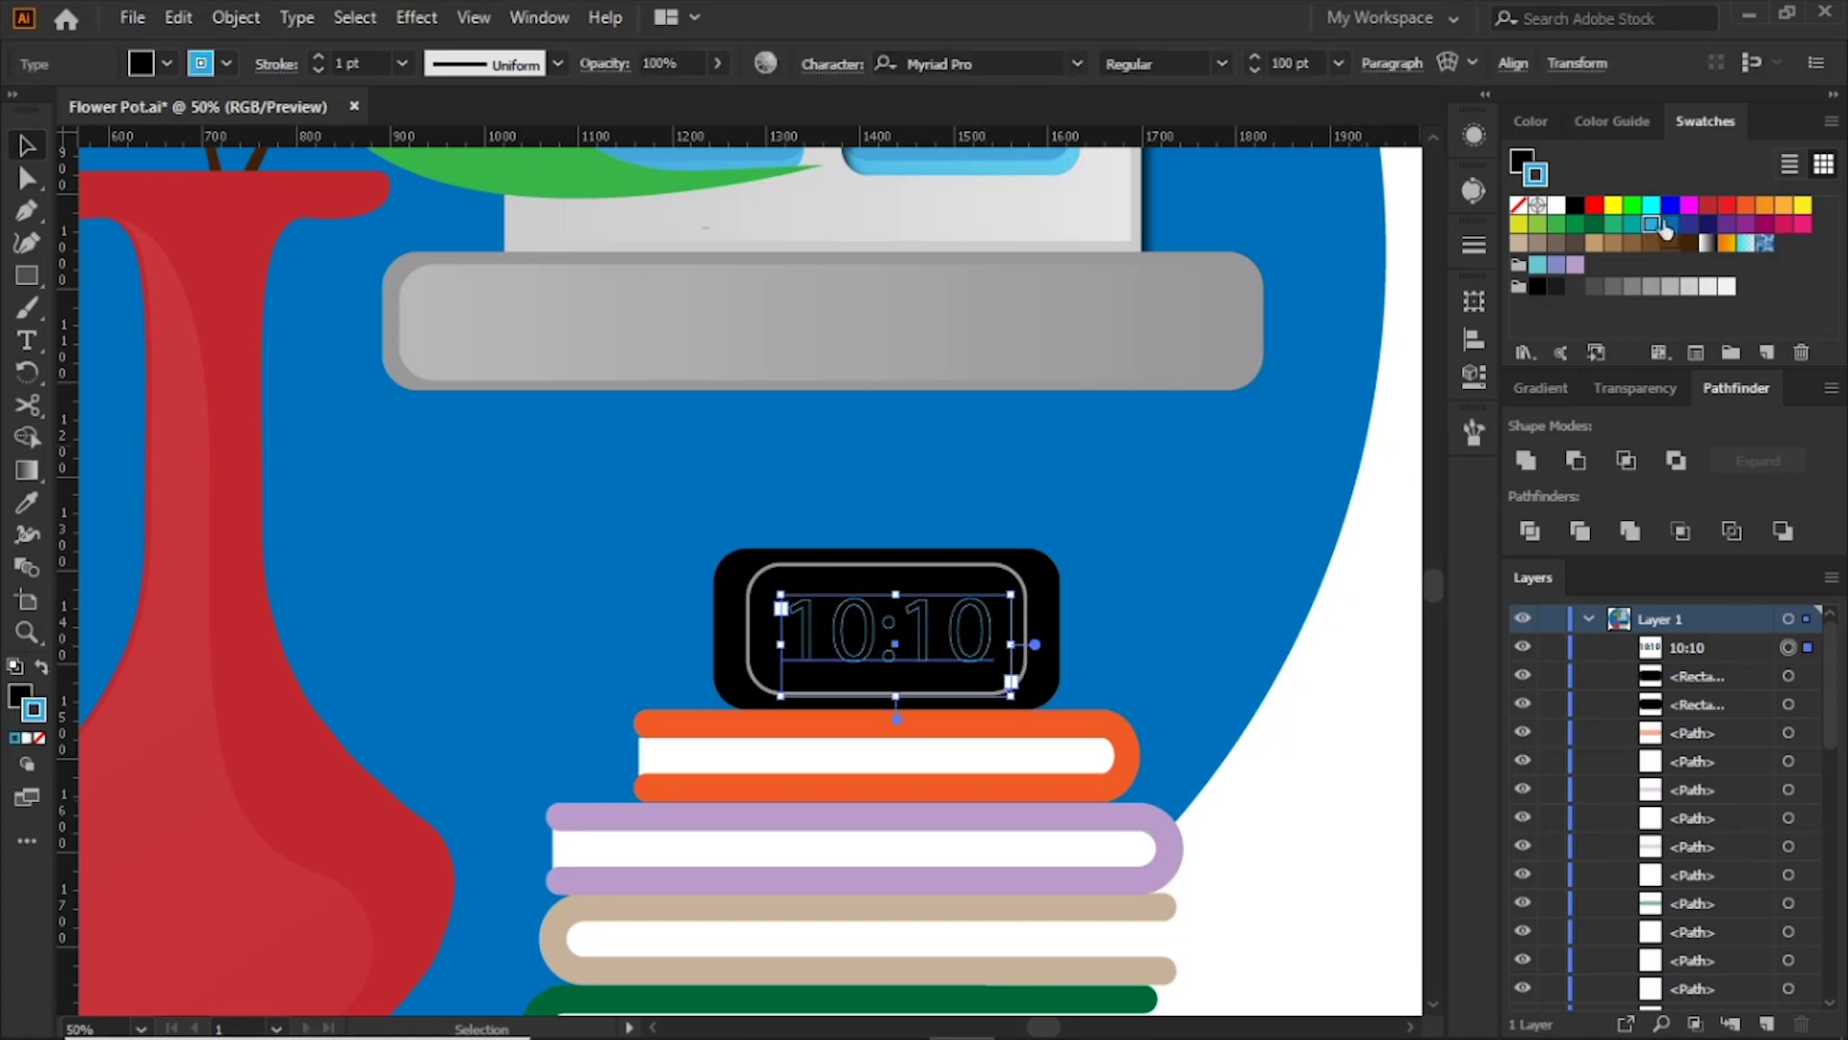
left_click(1653, 206)
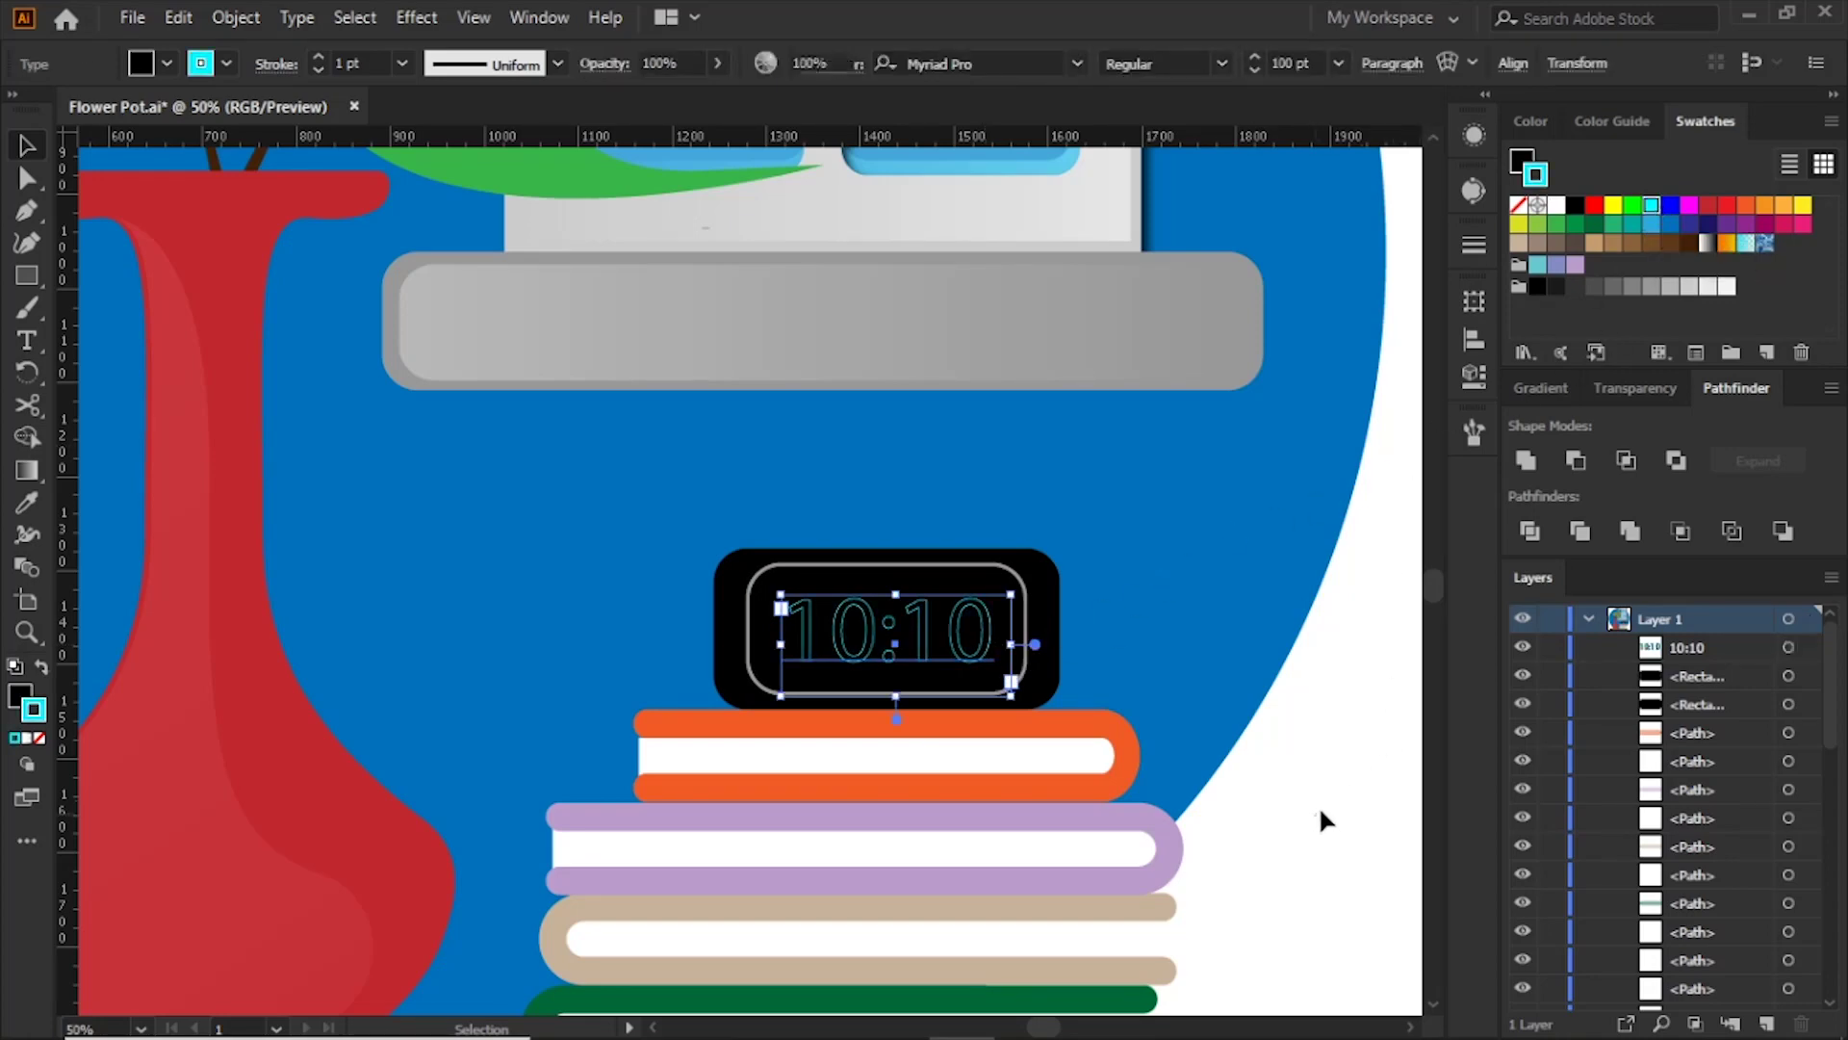
left_click(1302, 724)
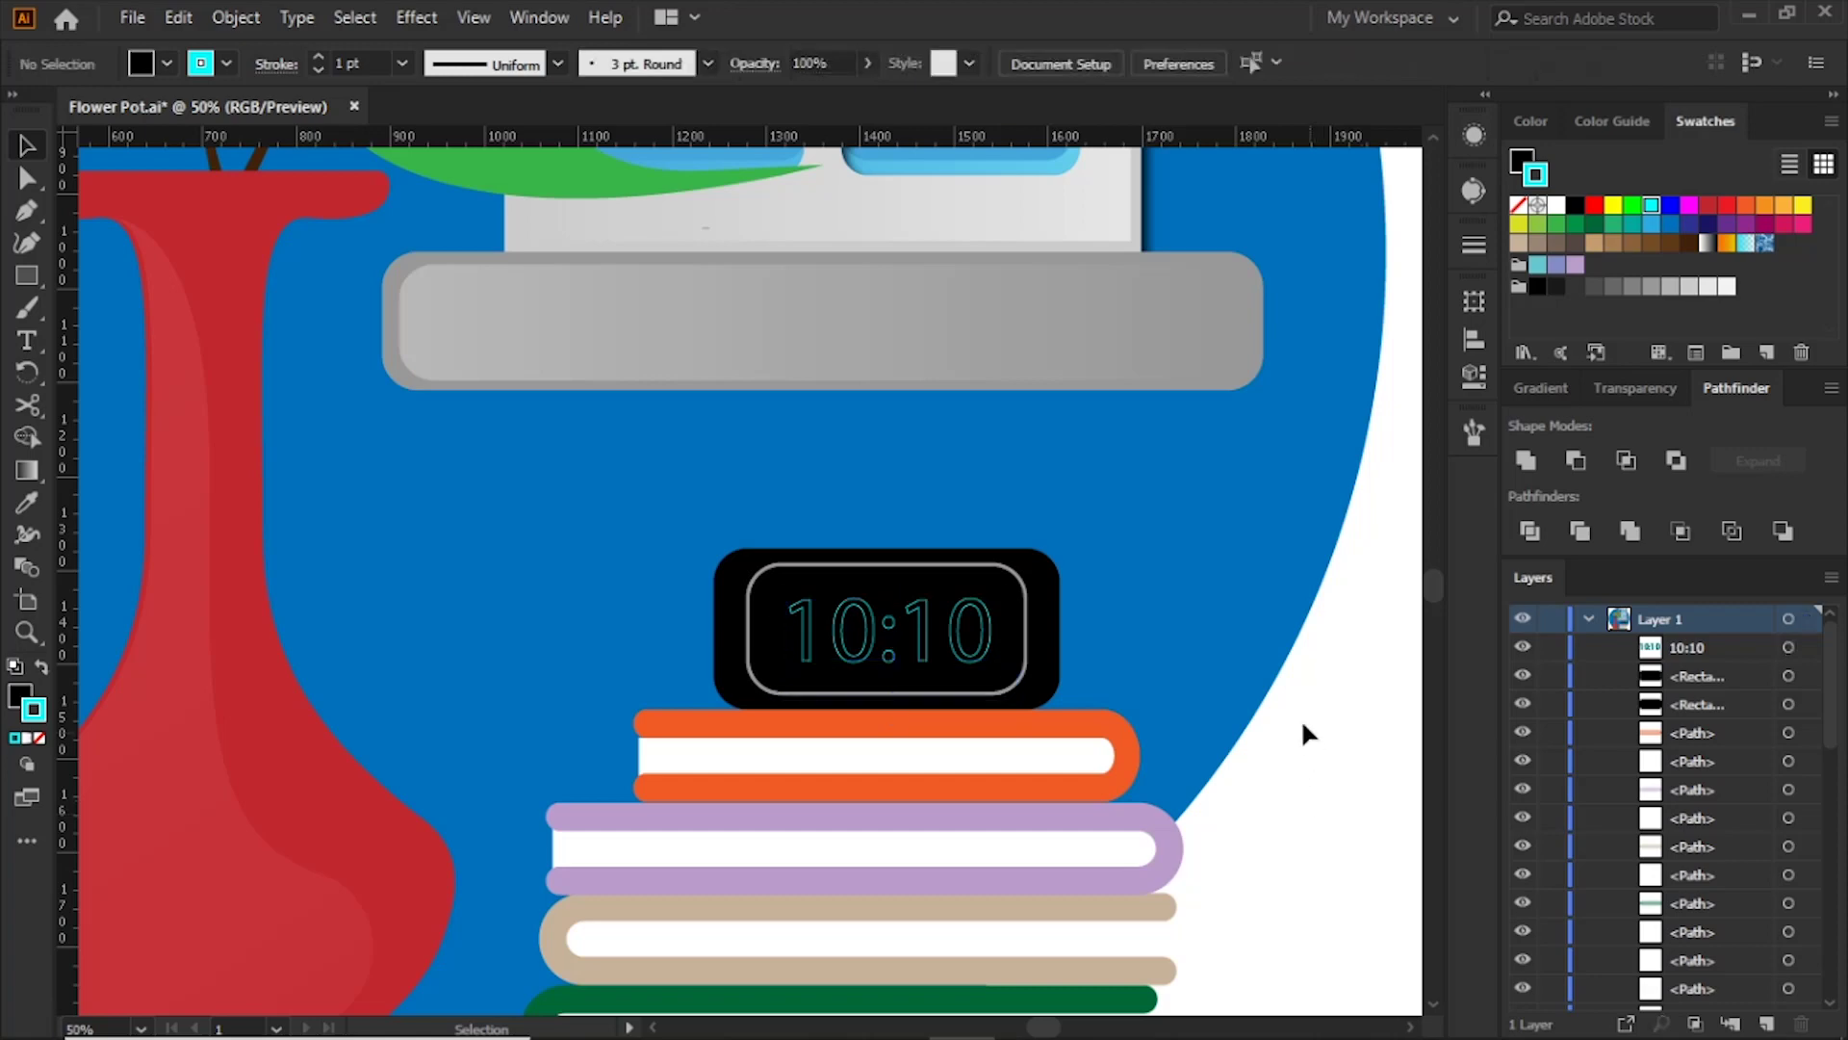
Step: Widen the inner rounded frame and give it a steel-blue outline
left_click(1034, 679)
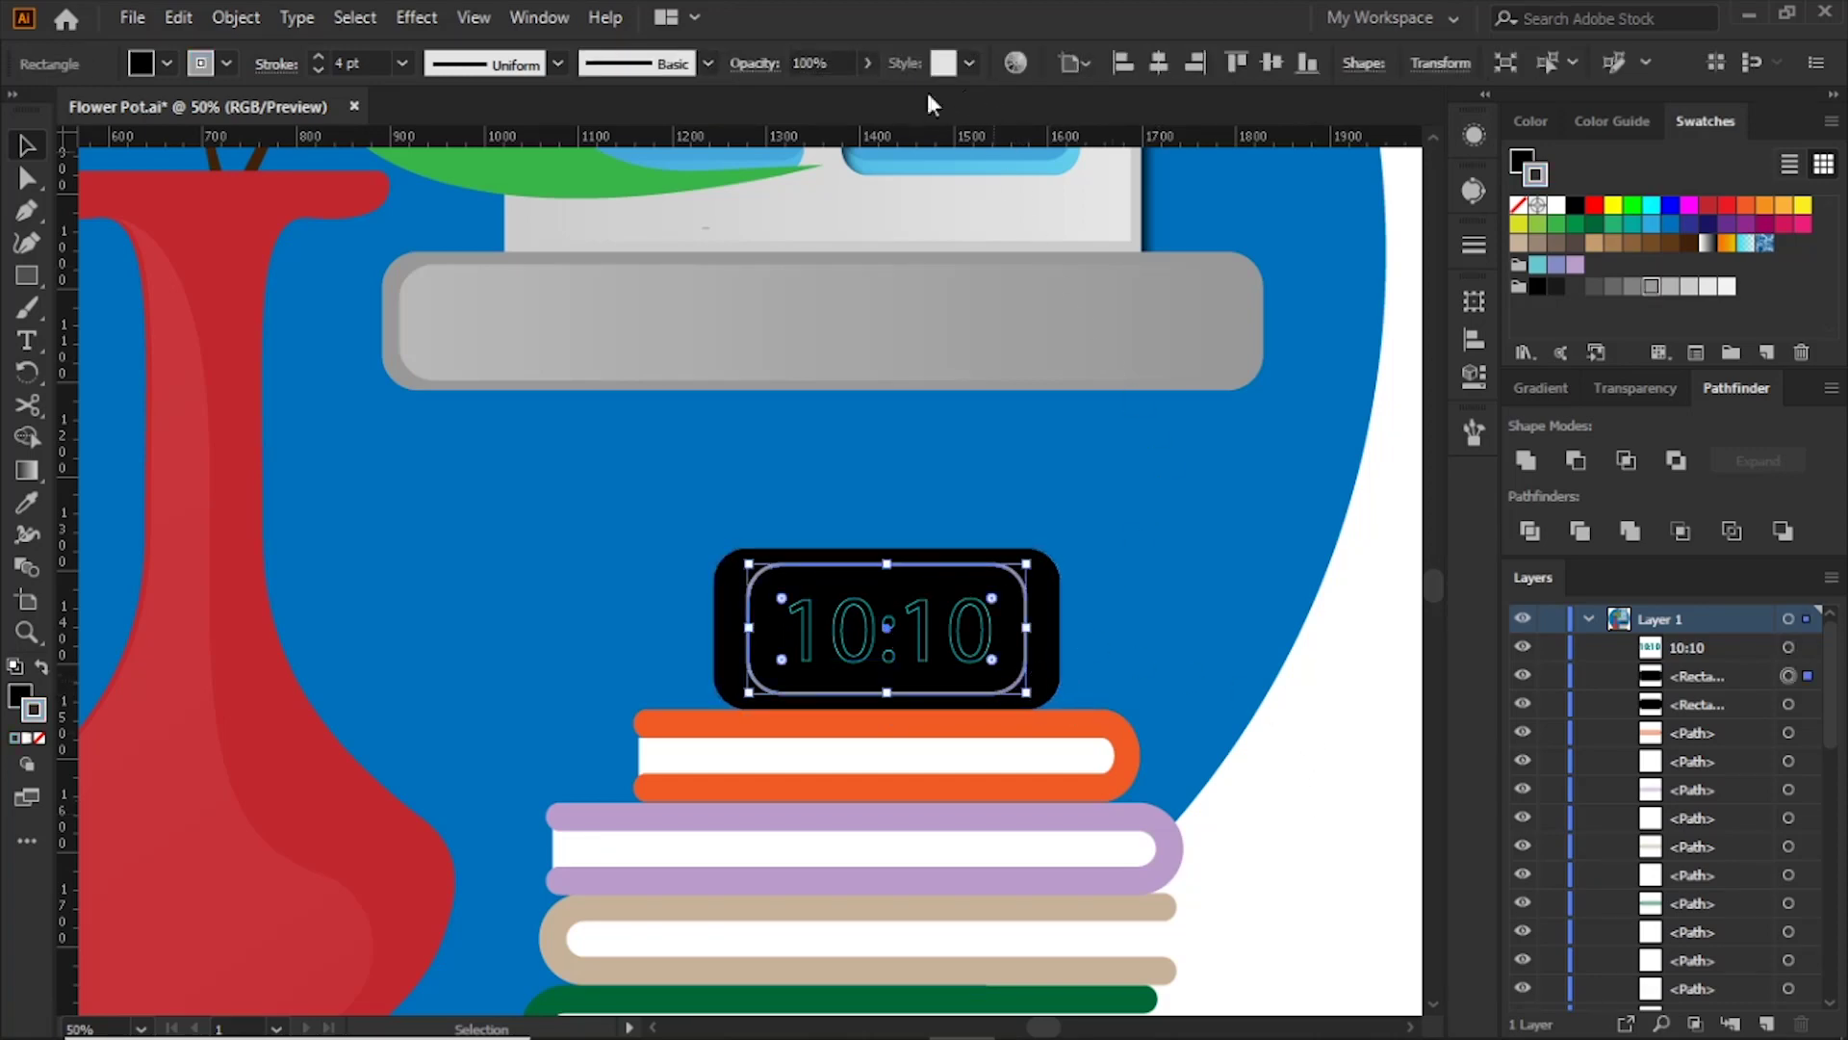
left_click_drag(748, 626, 733, 626)
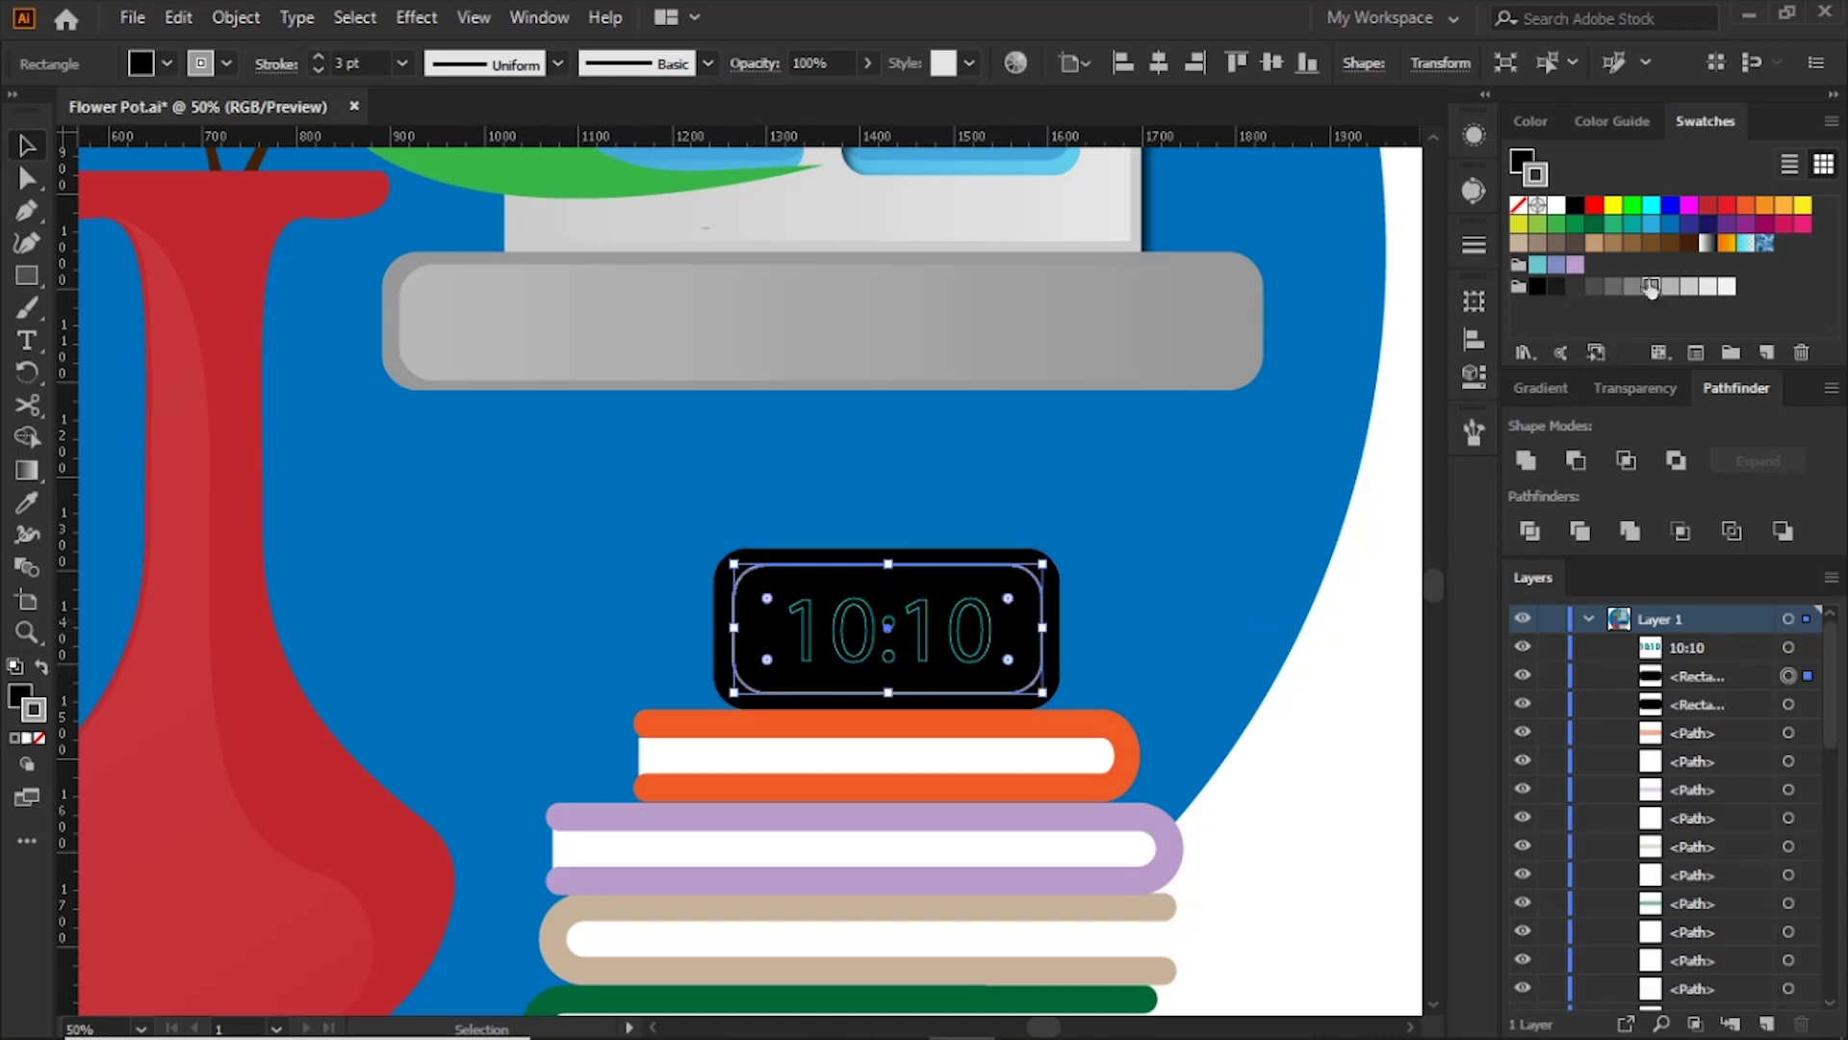
left_click(1653, 207)
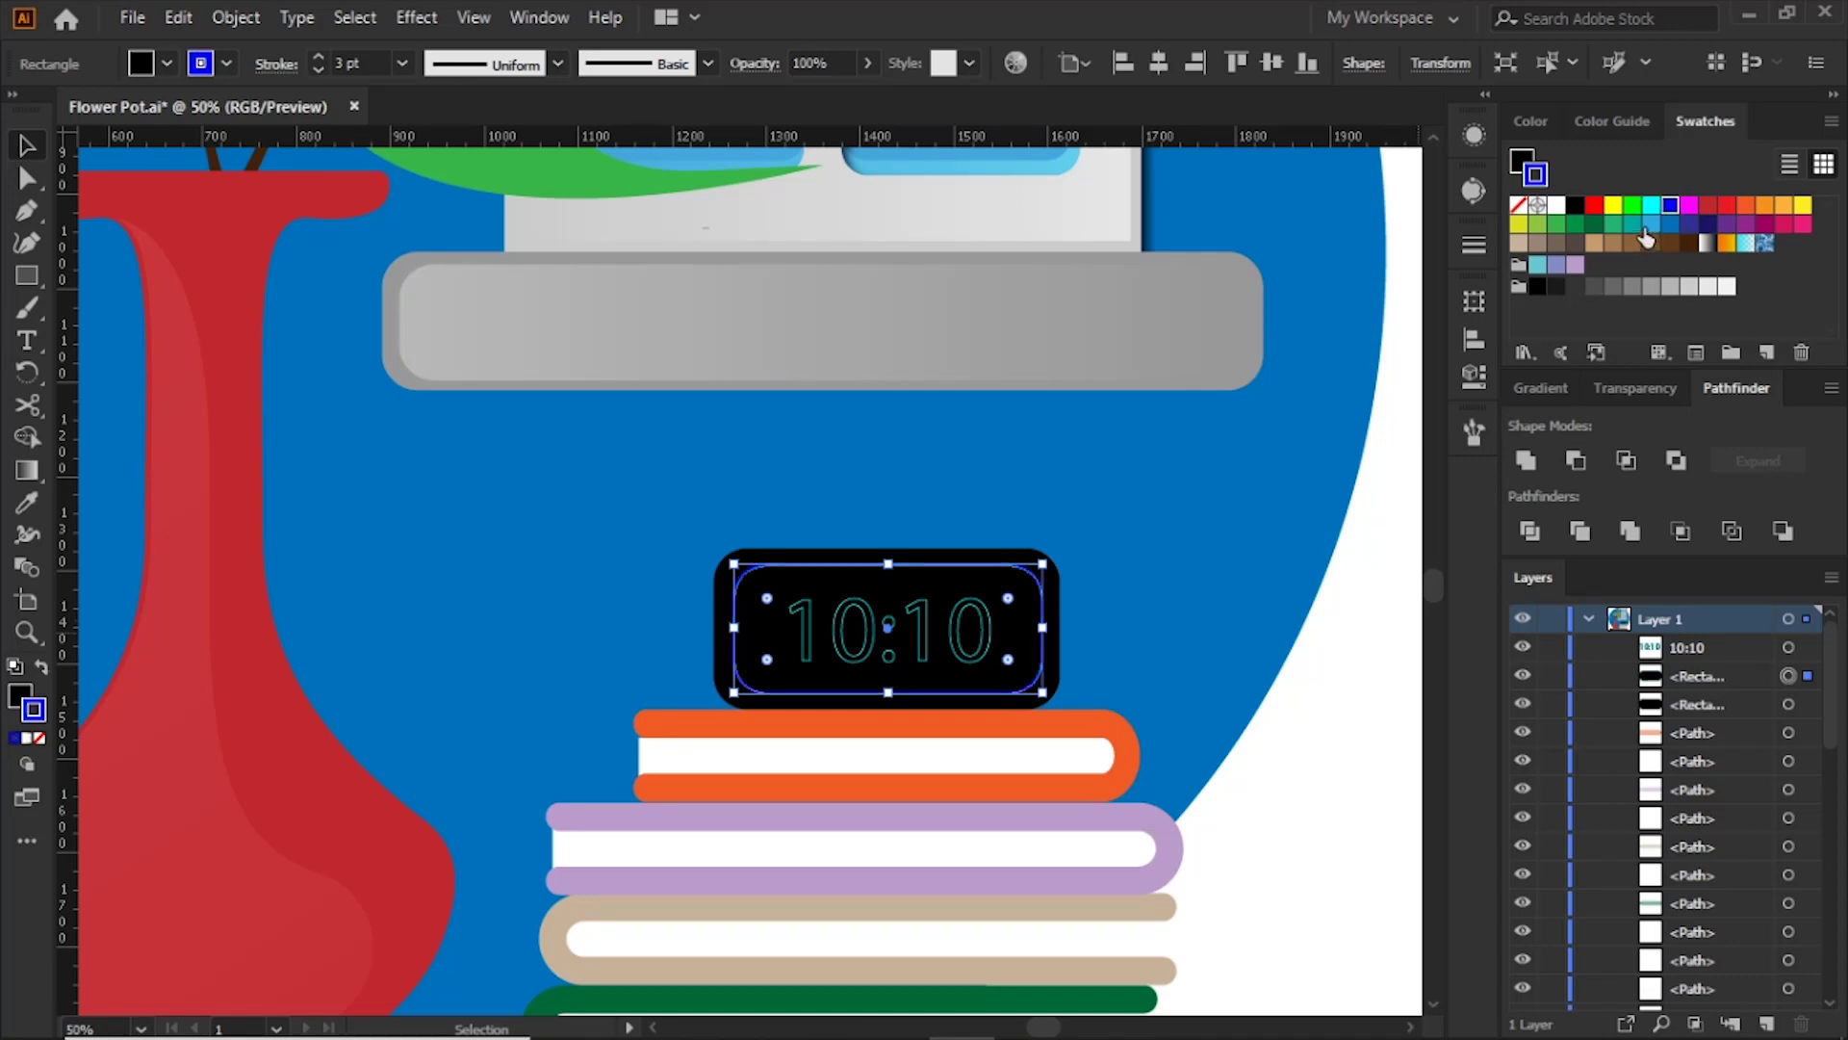
left_click(1651, 223)
left_click(1288, 768)
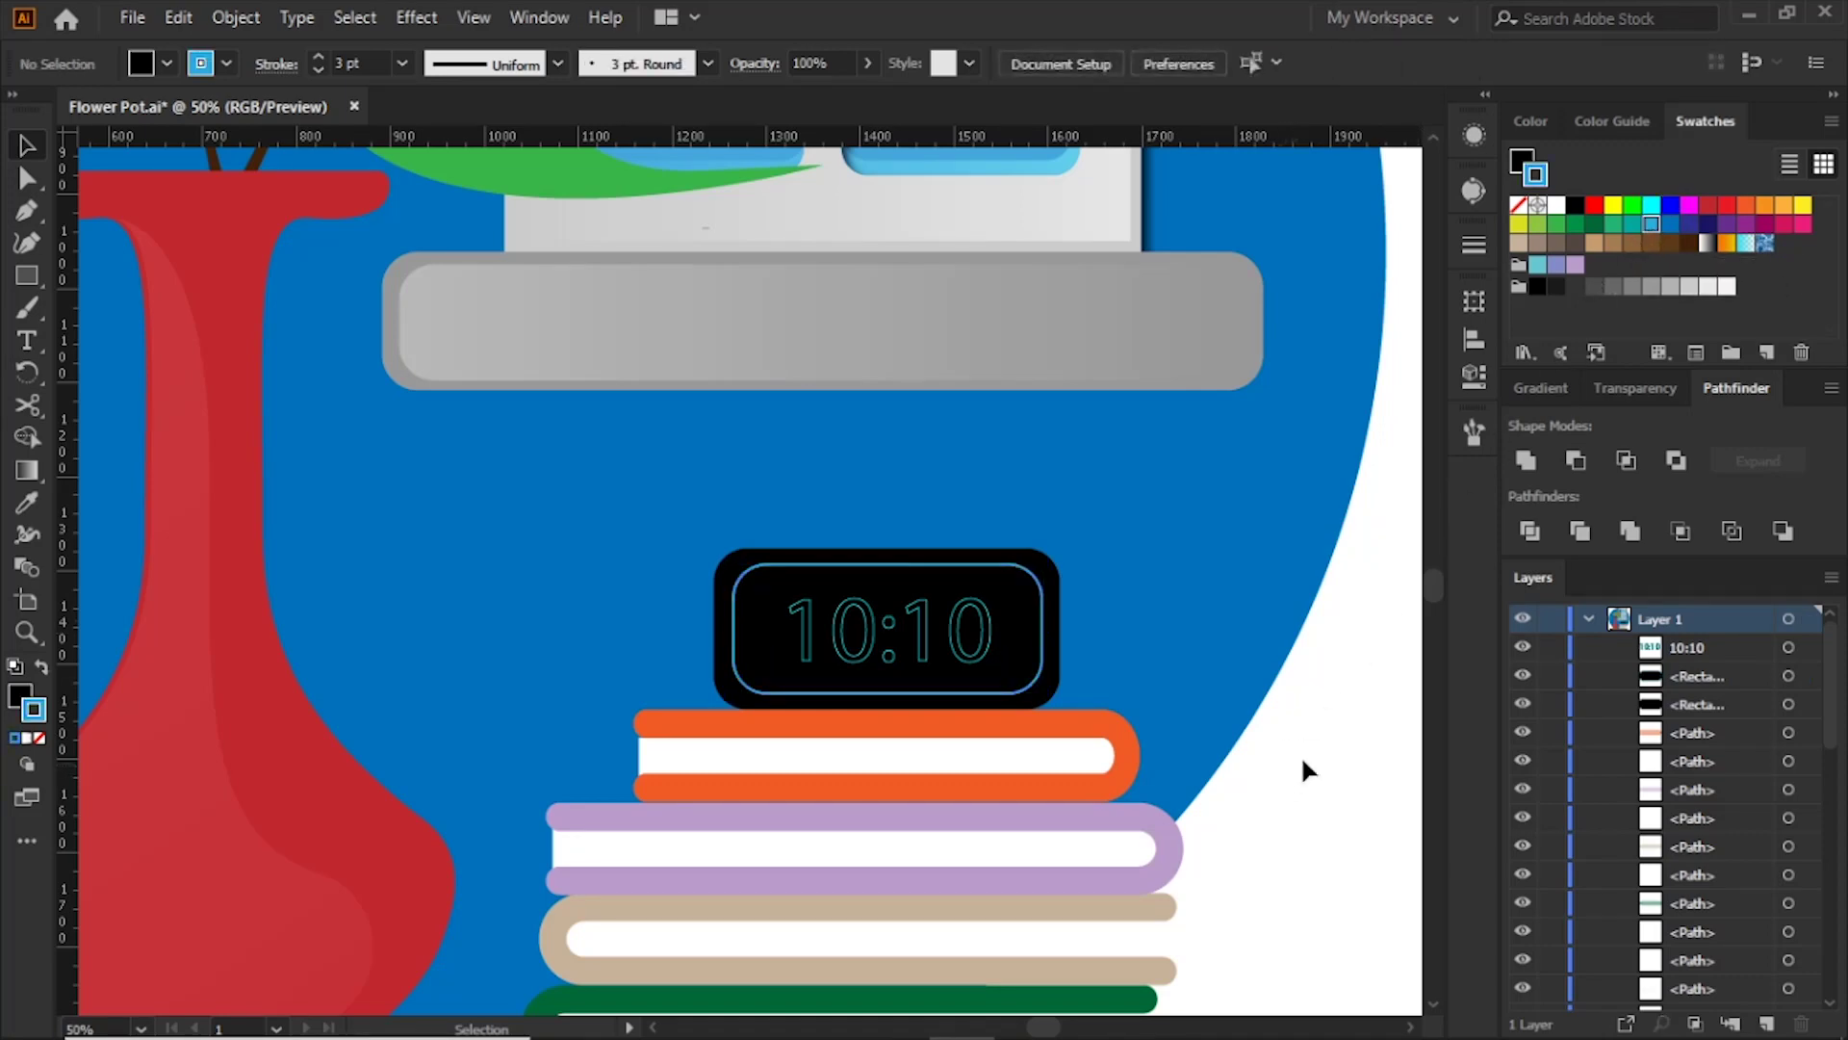
Step: Try Humanist 970 BT on the digits, revert to Myriad Pro, and swap stroke to cyan fill
key("ctrl+0")
left_click(972, 63)
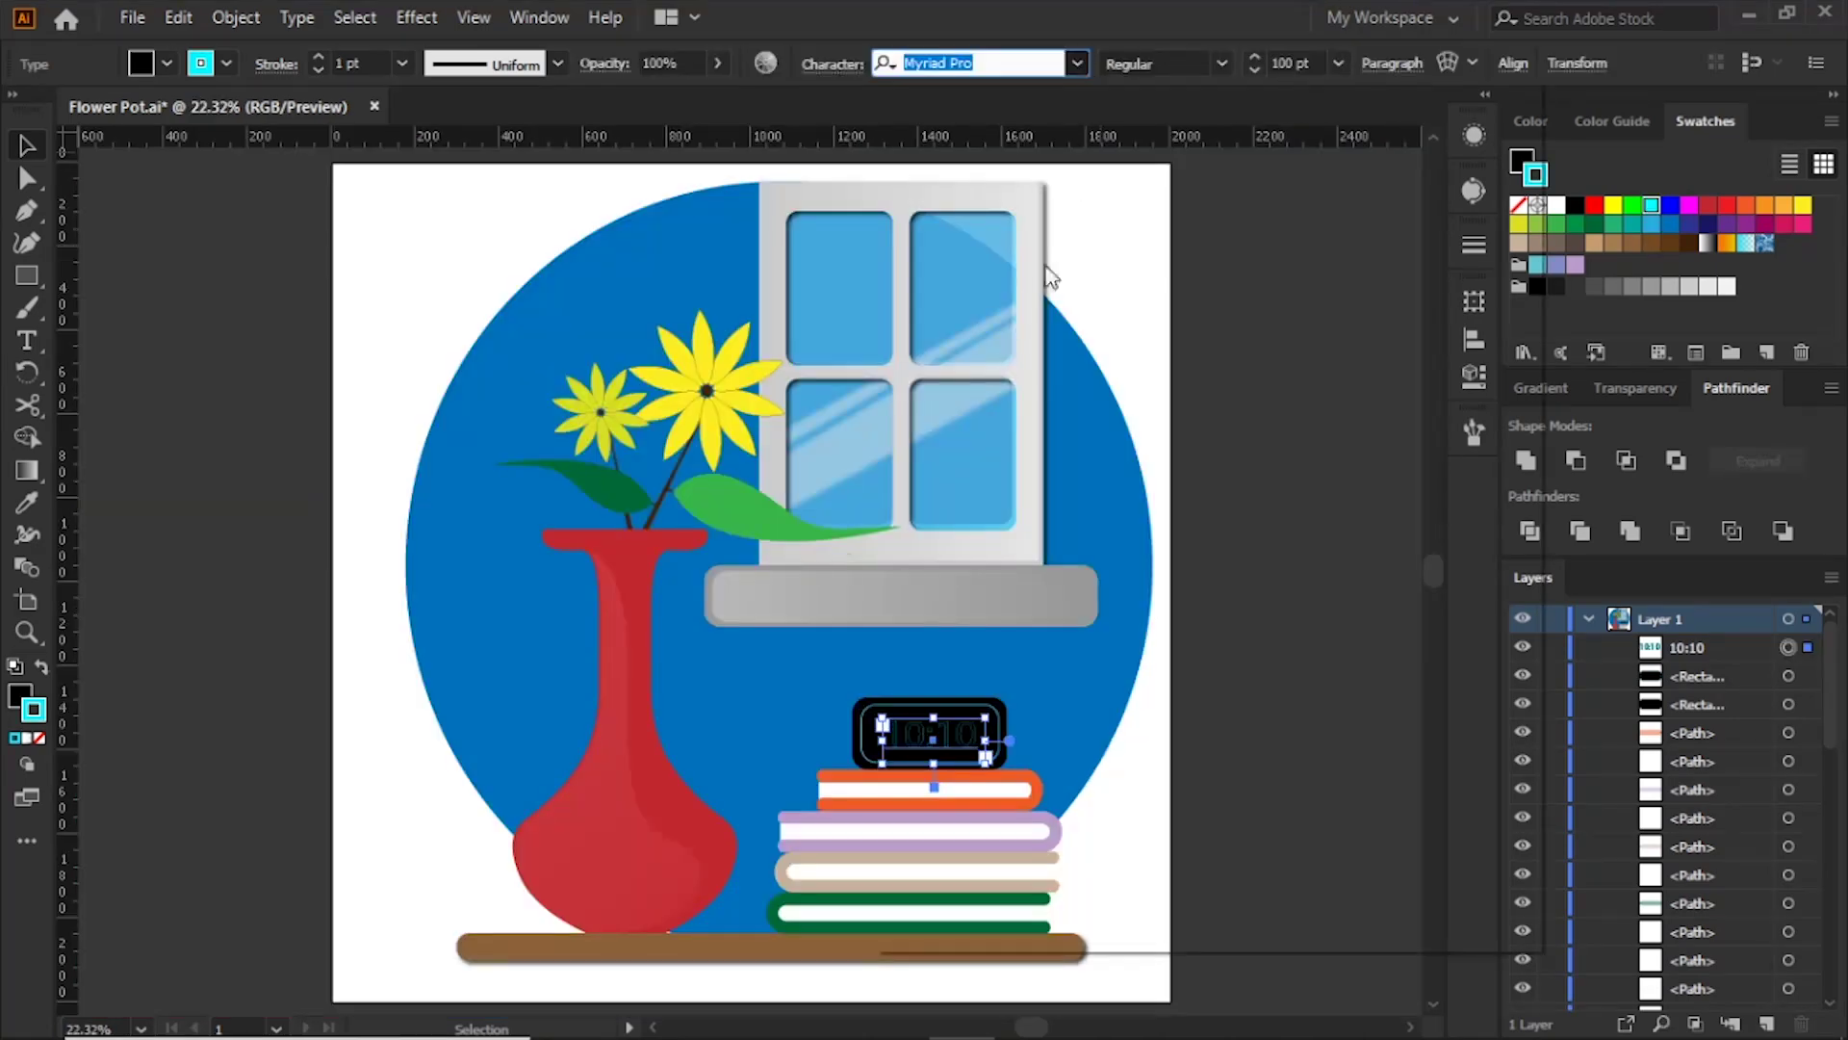
left_click(1077, 63)
left_click(1261, 276)
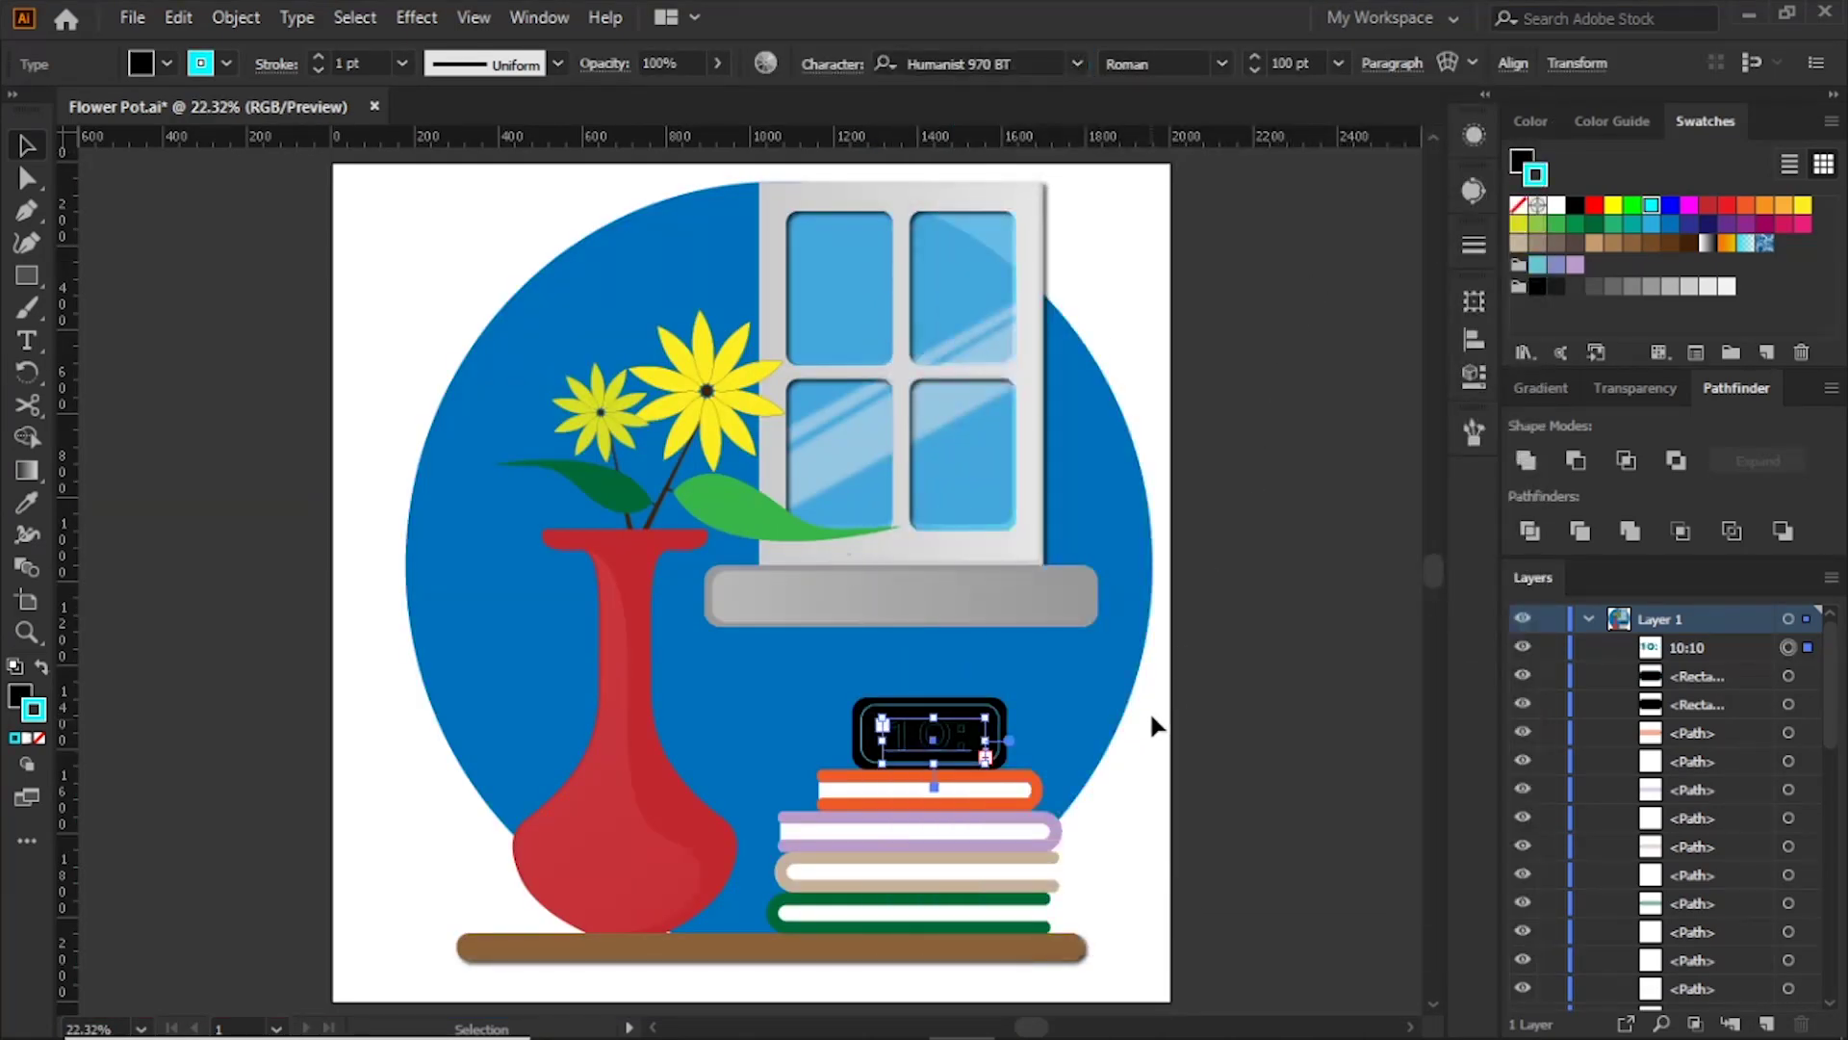
key("ctrl+z")
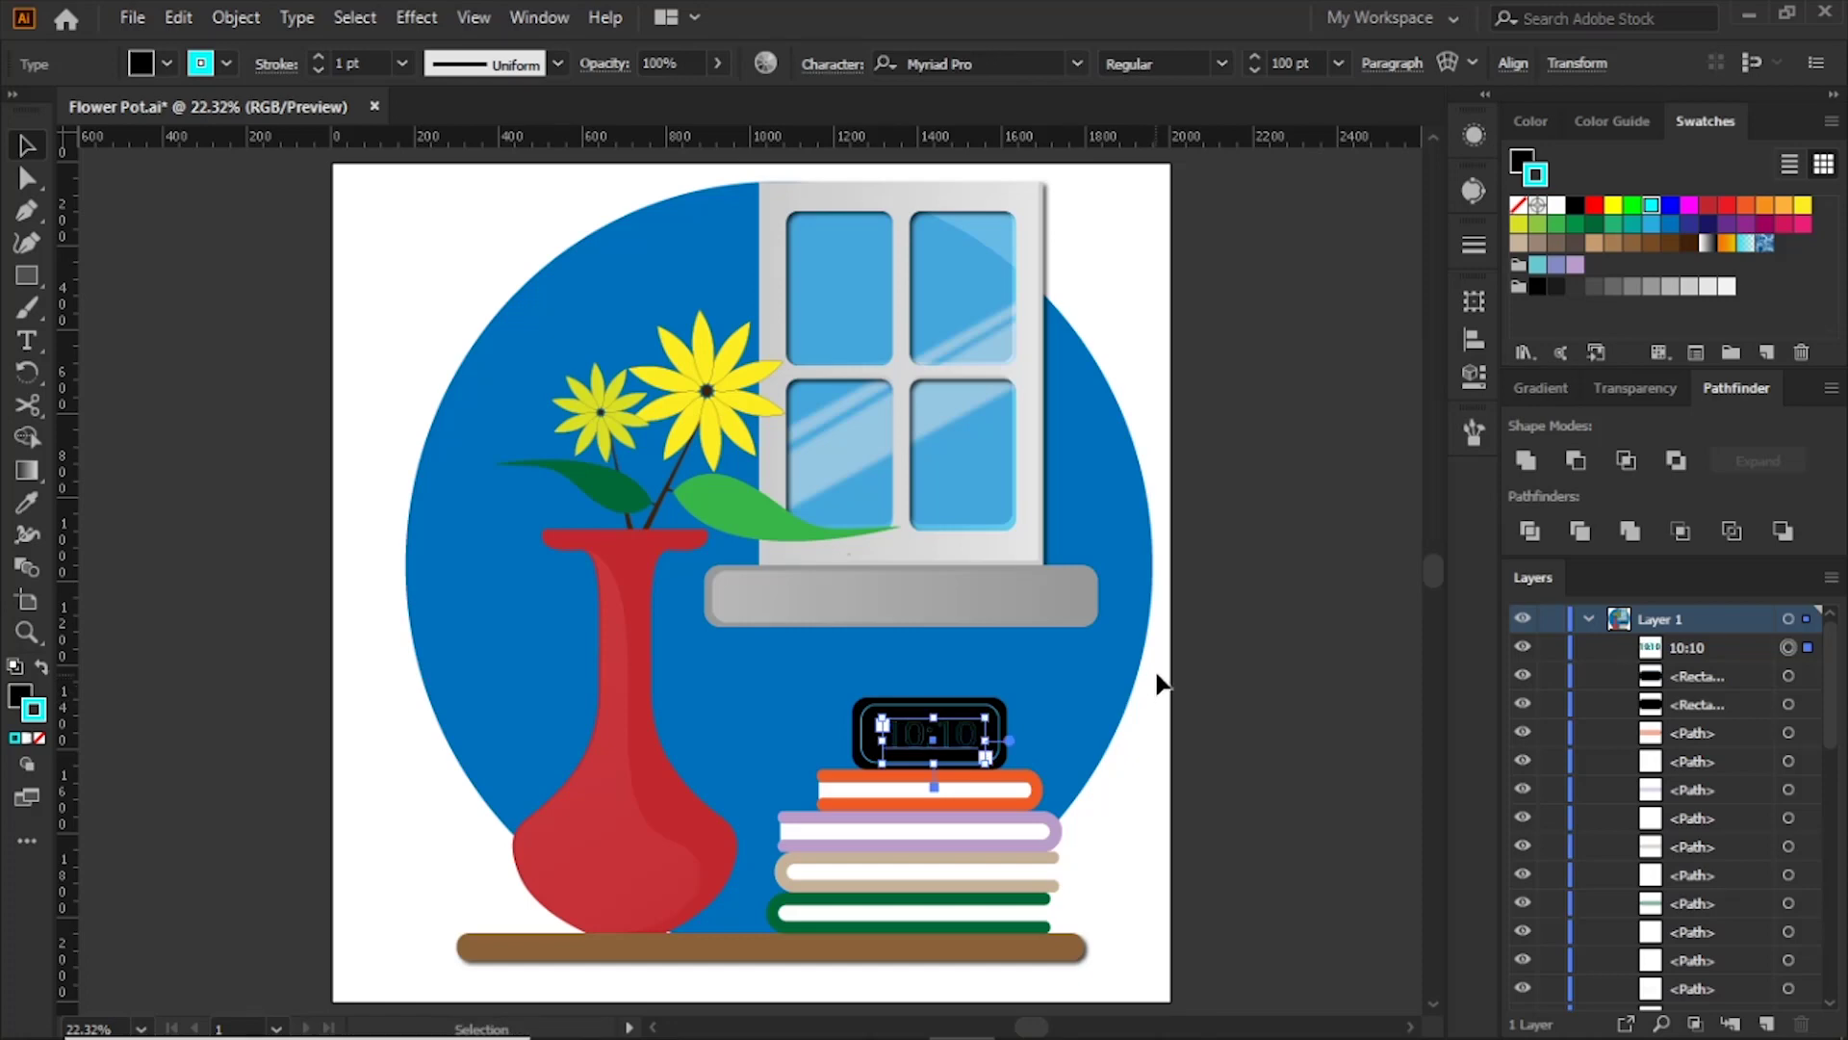
key("shift+x")
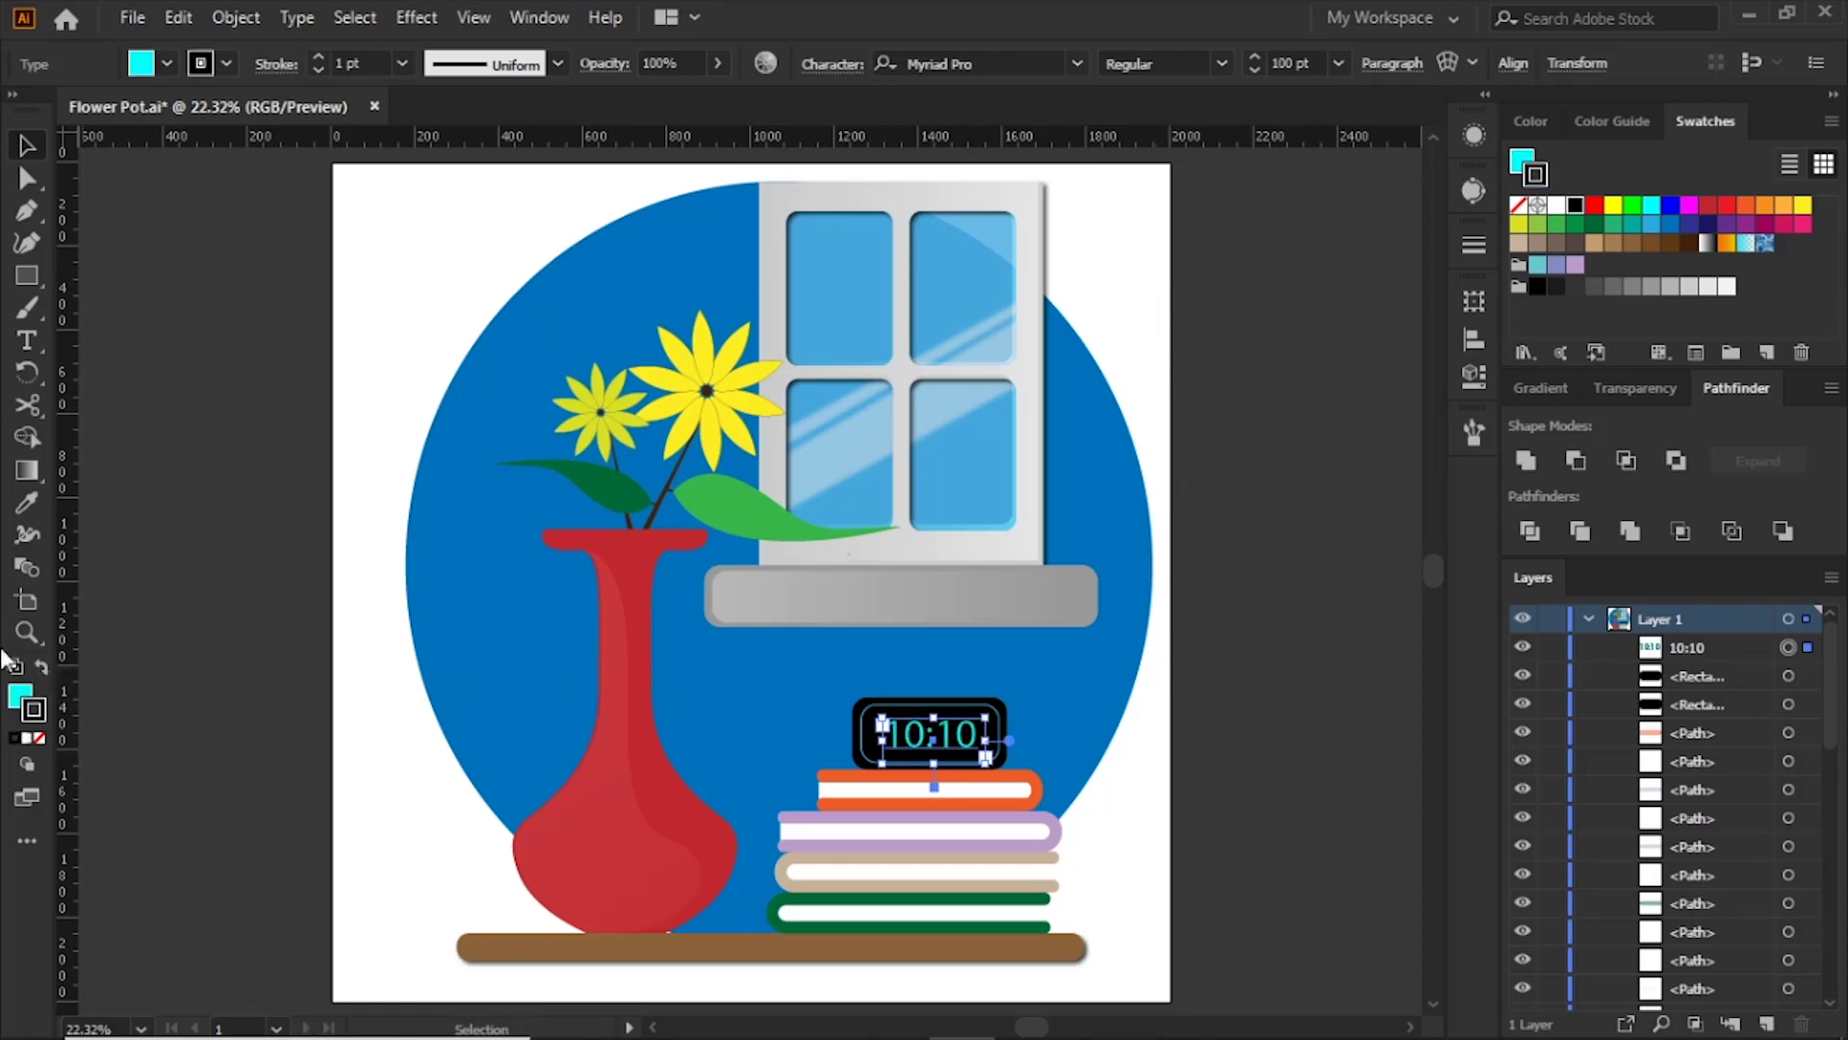
left_click(1140, 791)
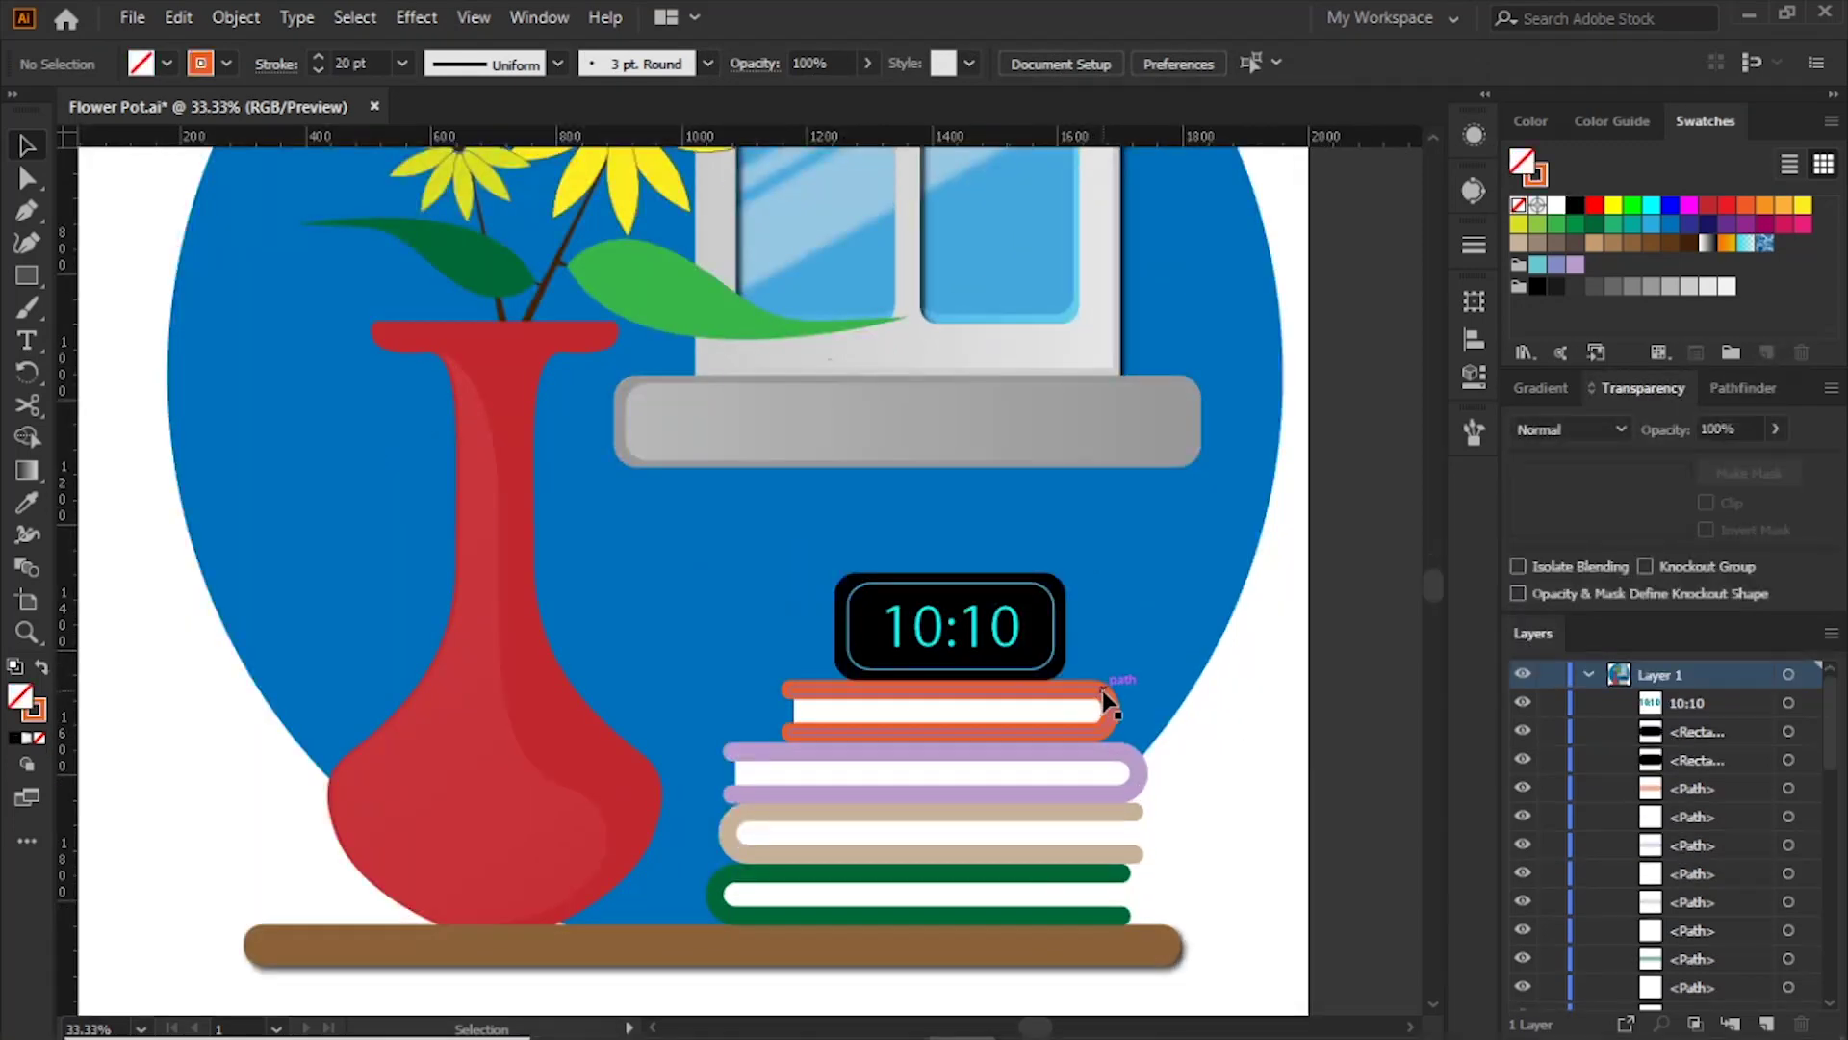
Step: Add a drop shadow to the top orange book
left_click(1098, 693)
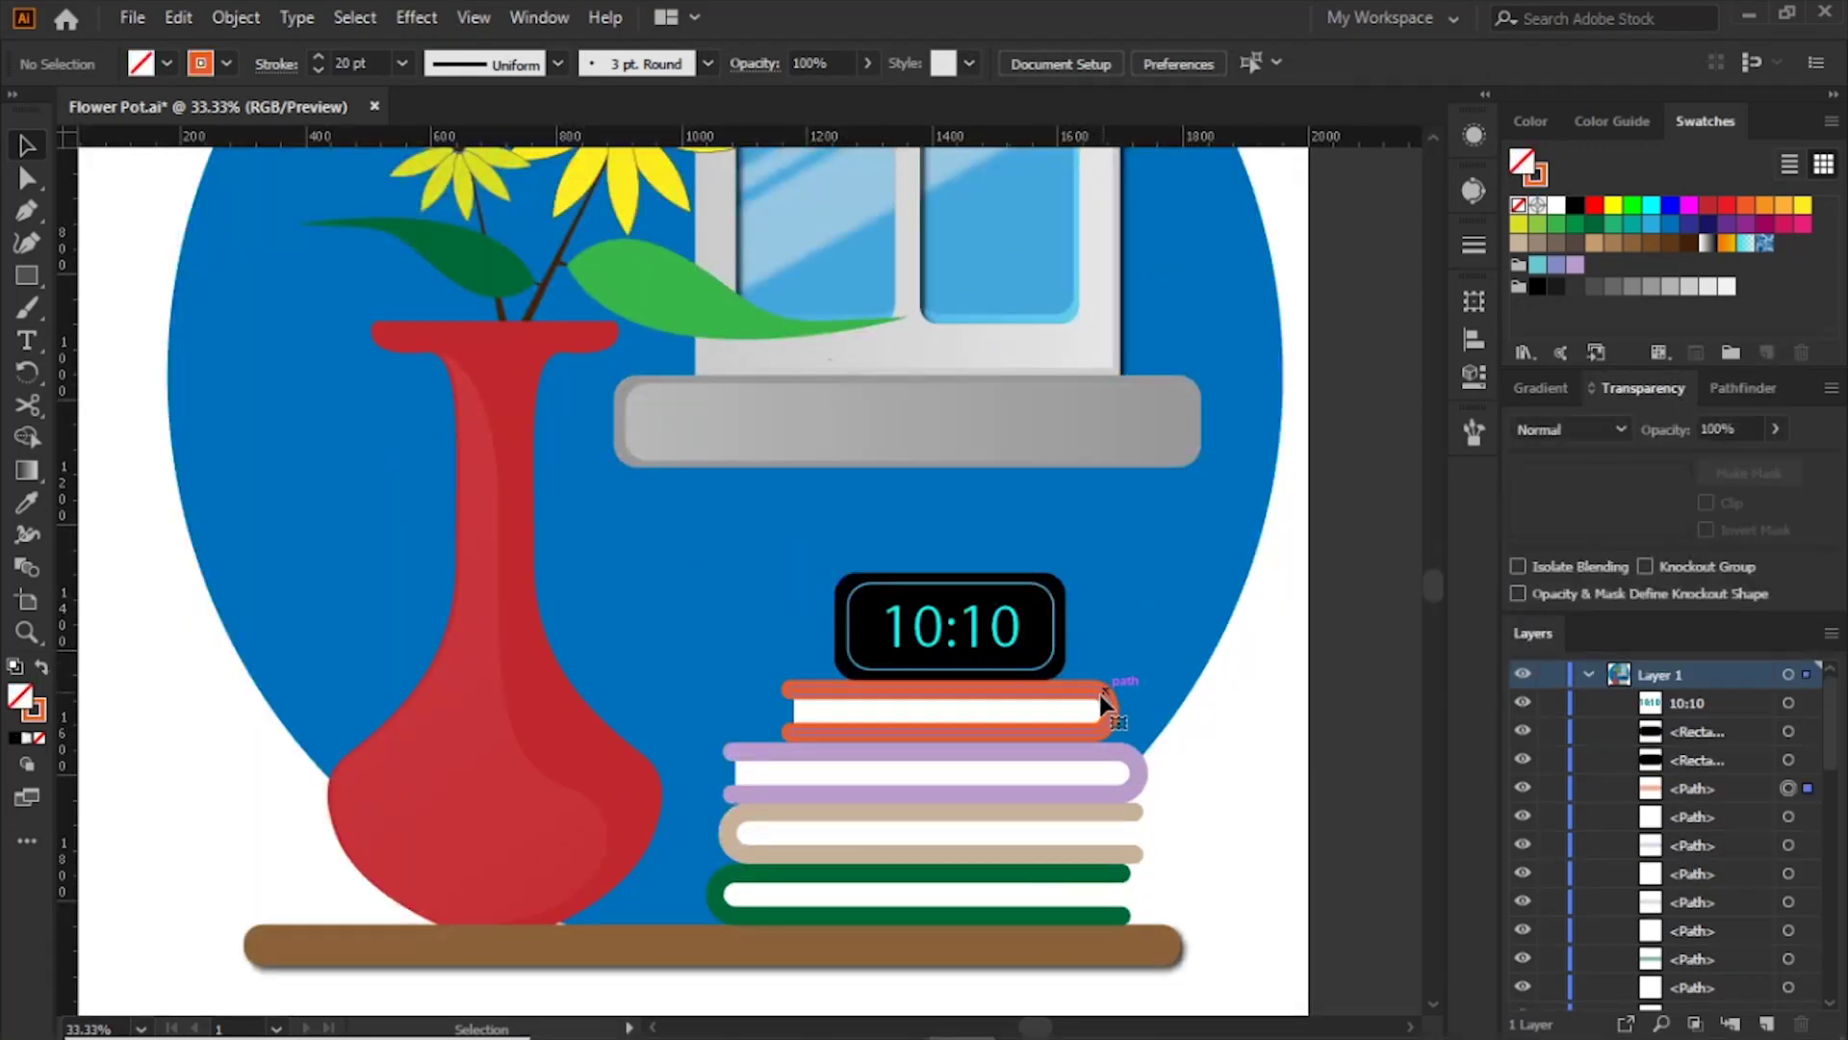
left_click(429, 19)
mouse_move(453, 322)
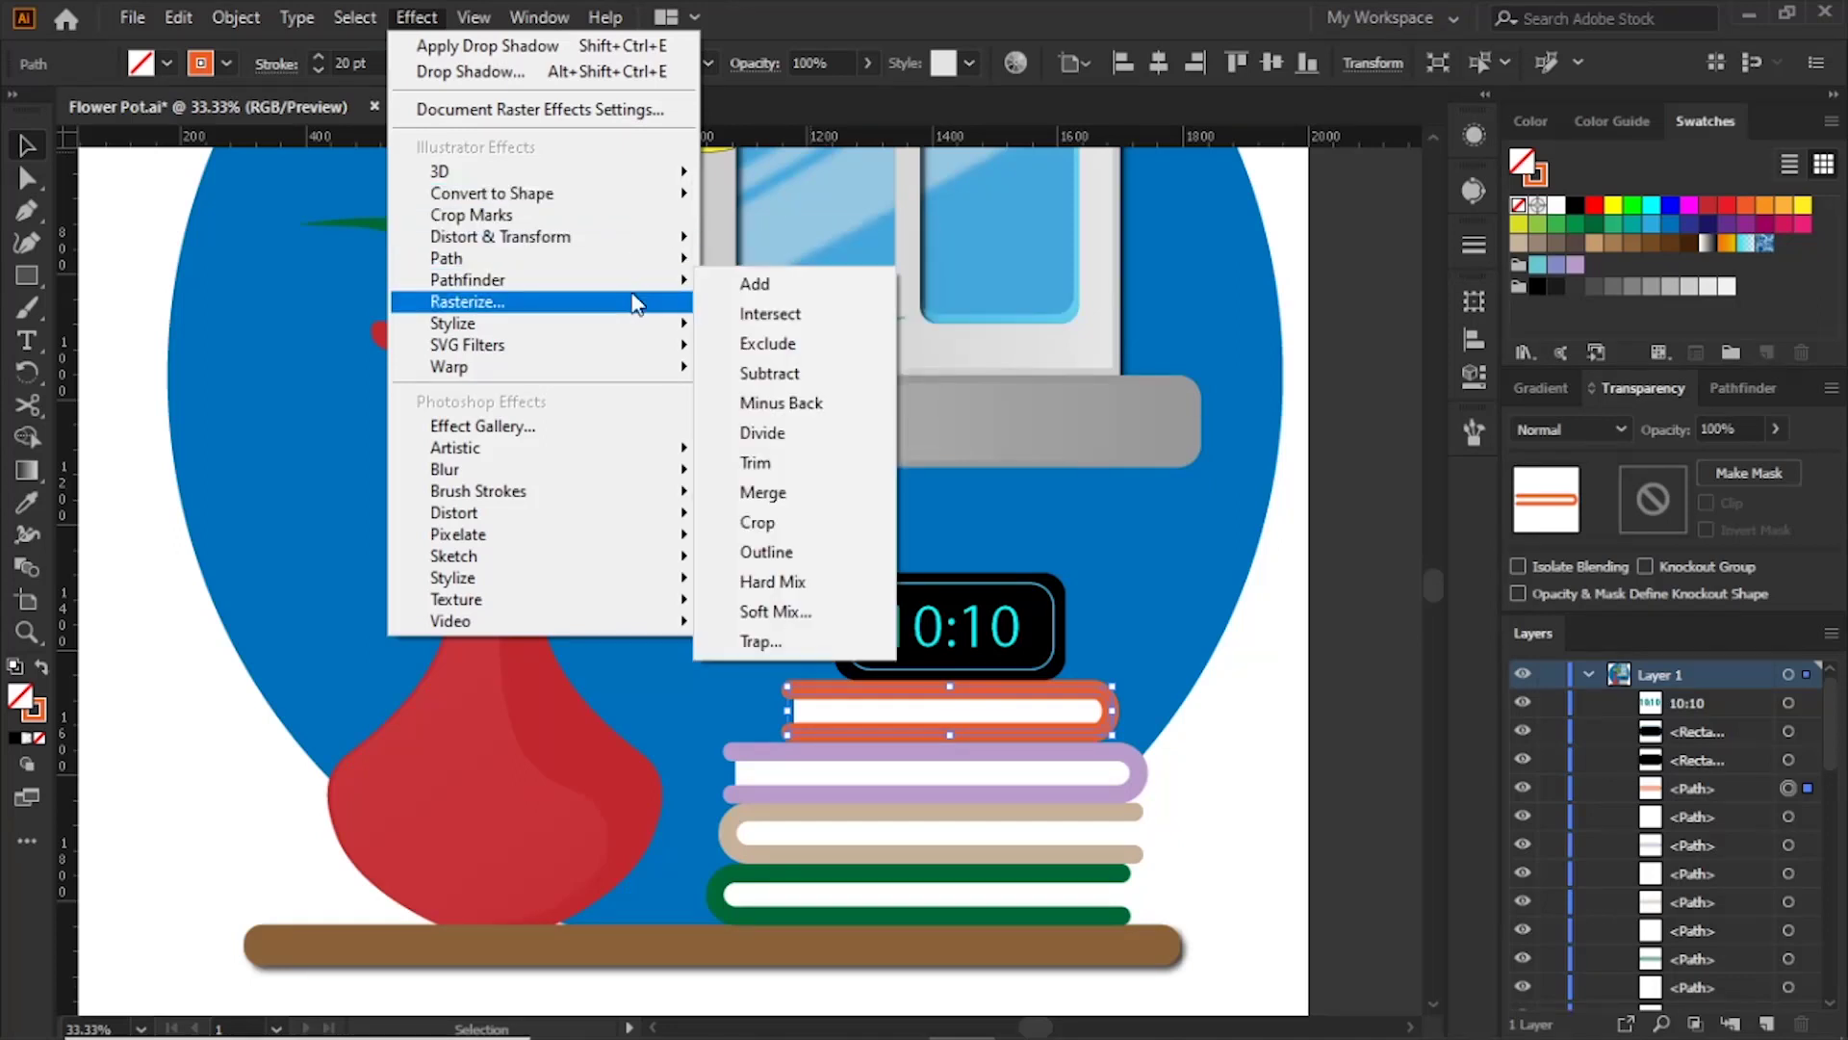
mouse_move(549, 324)
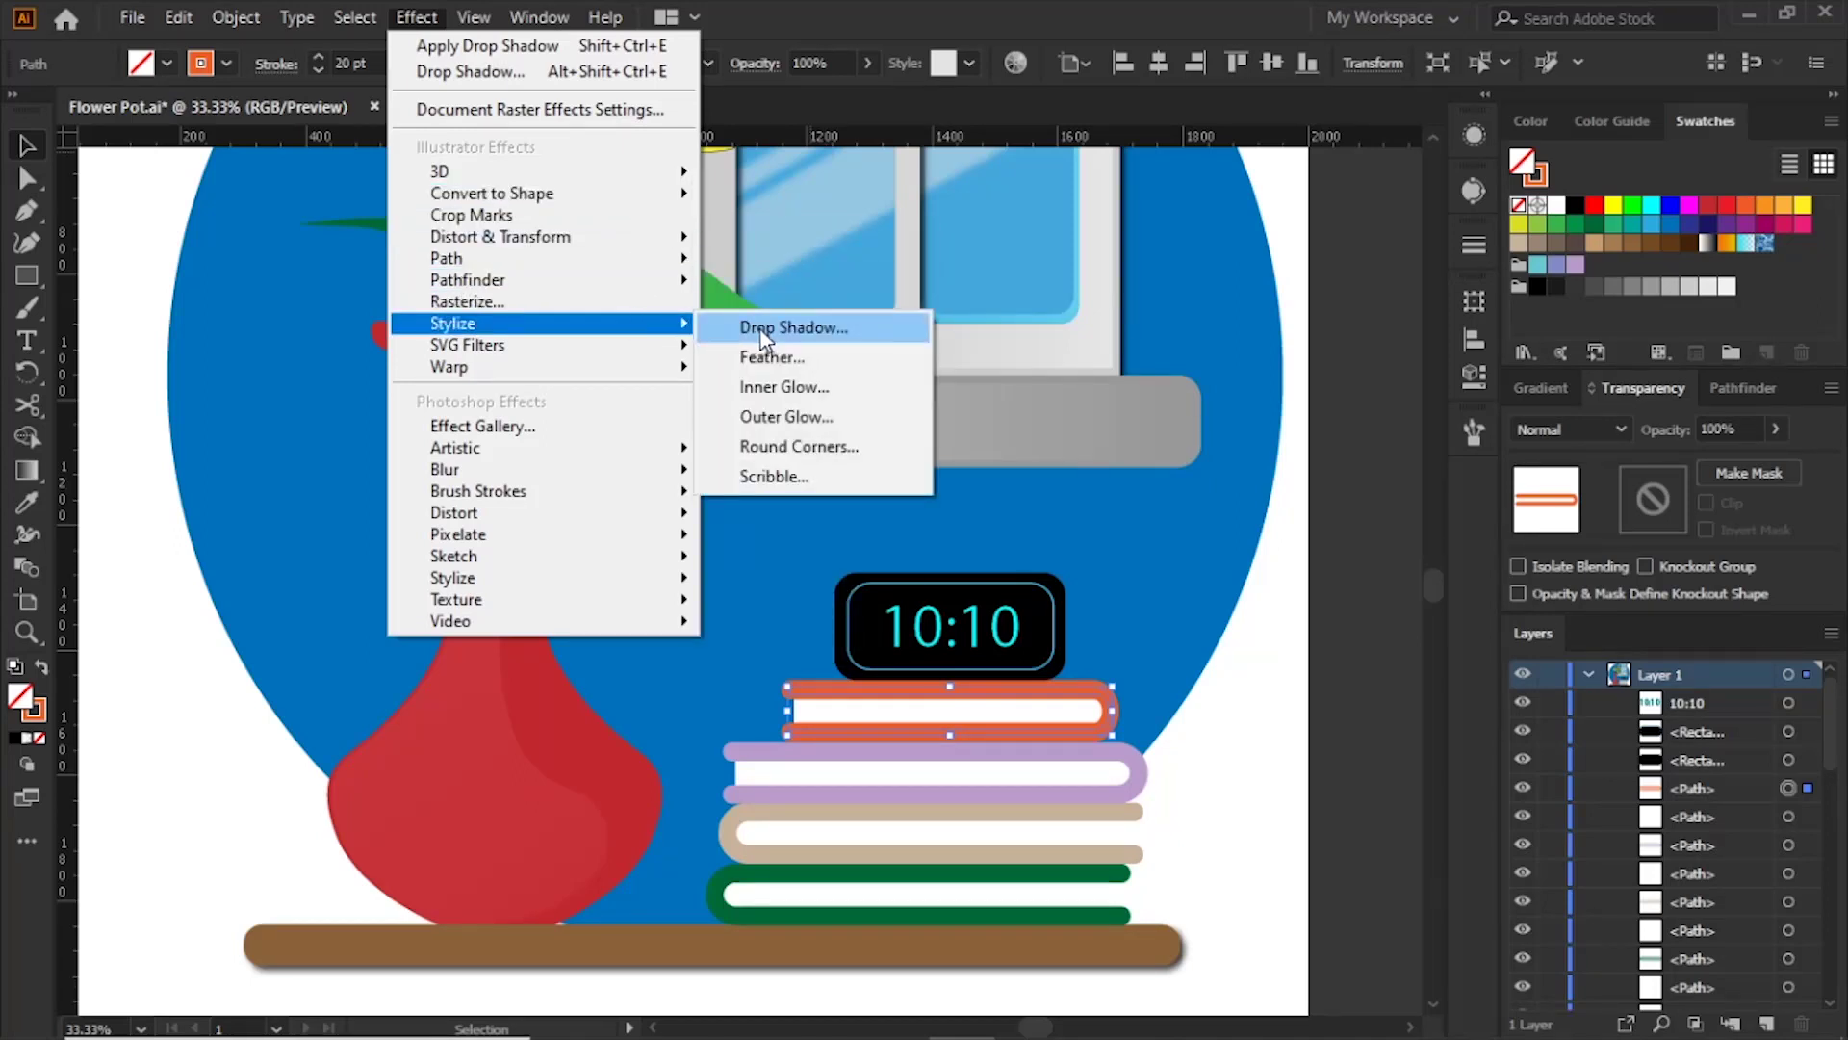
left_click(761, 332)
left_click(1146, 606)
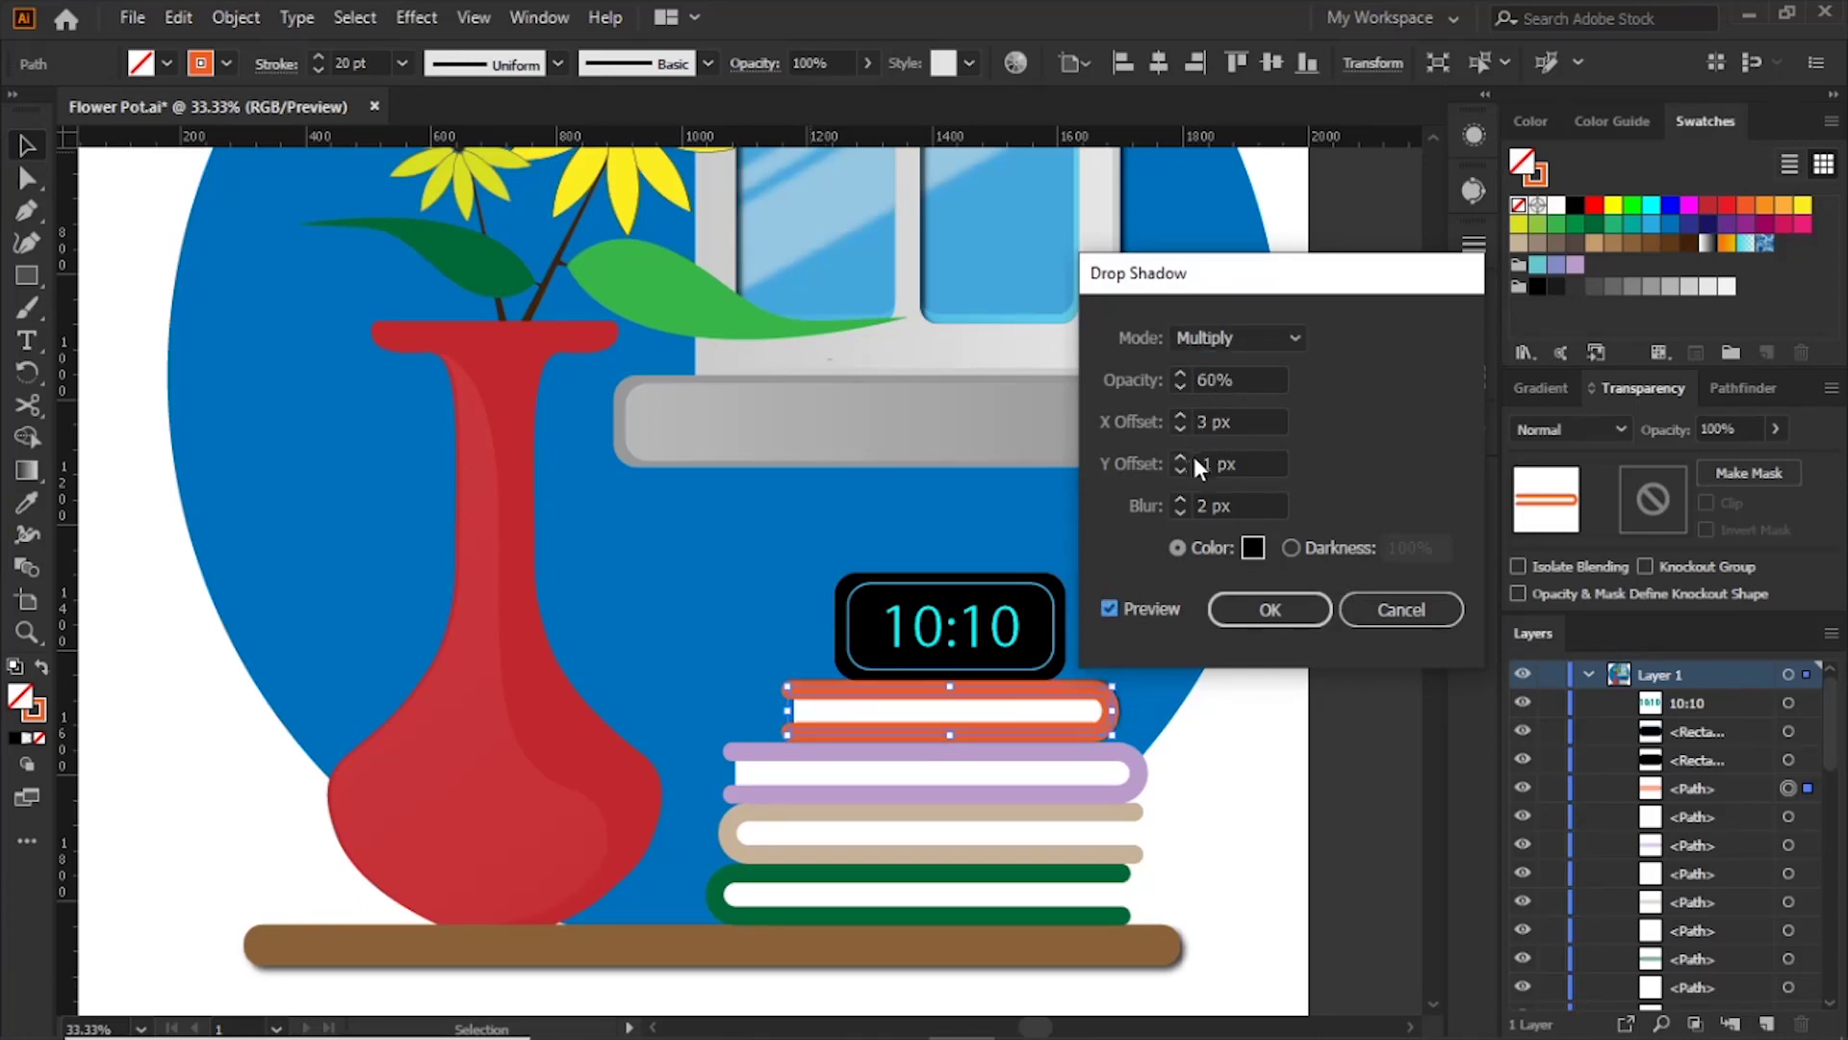
left_click(1265, 613)
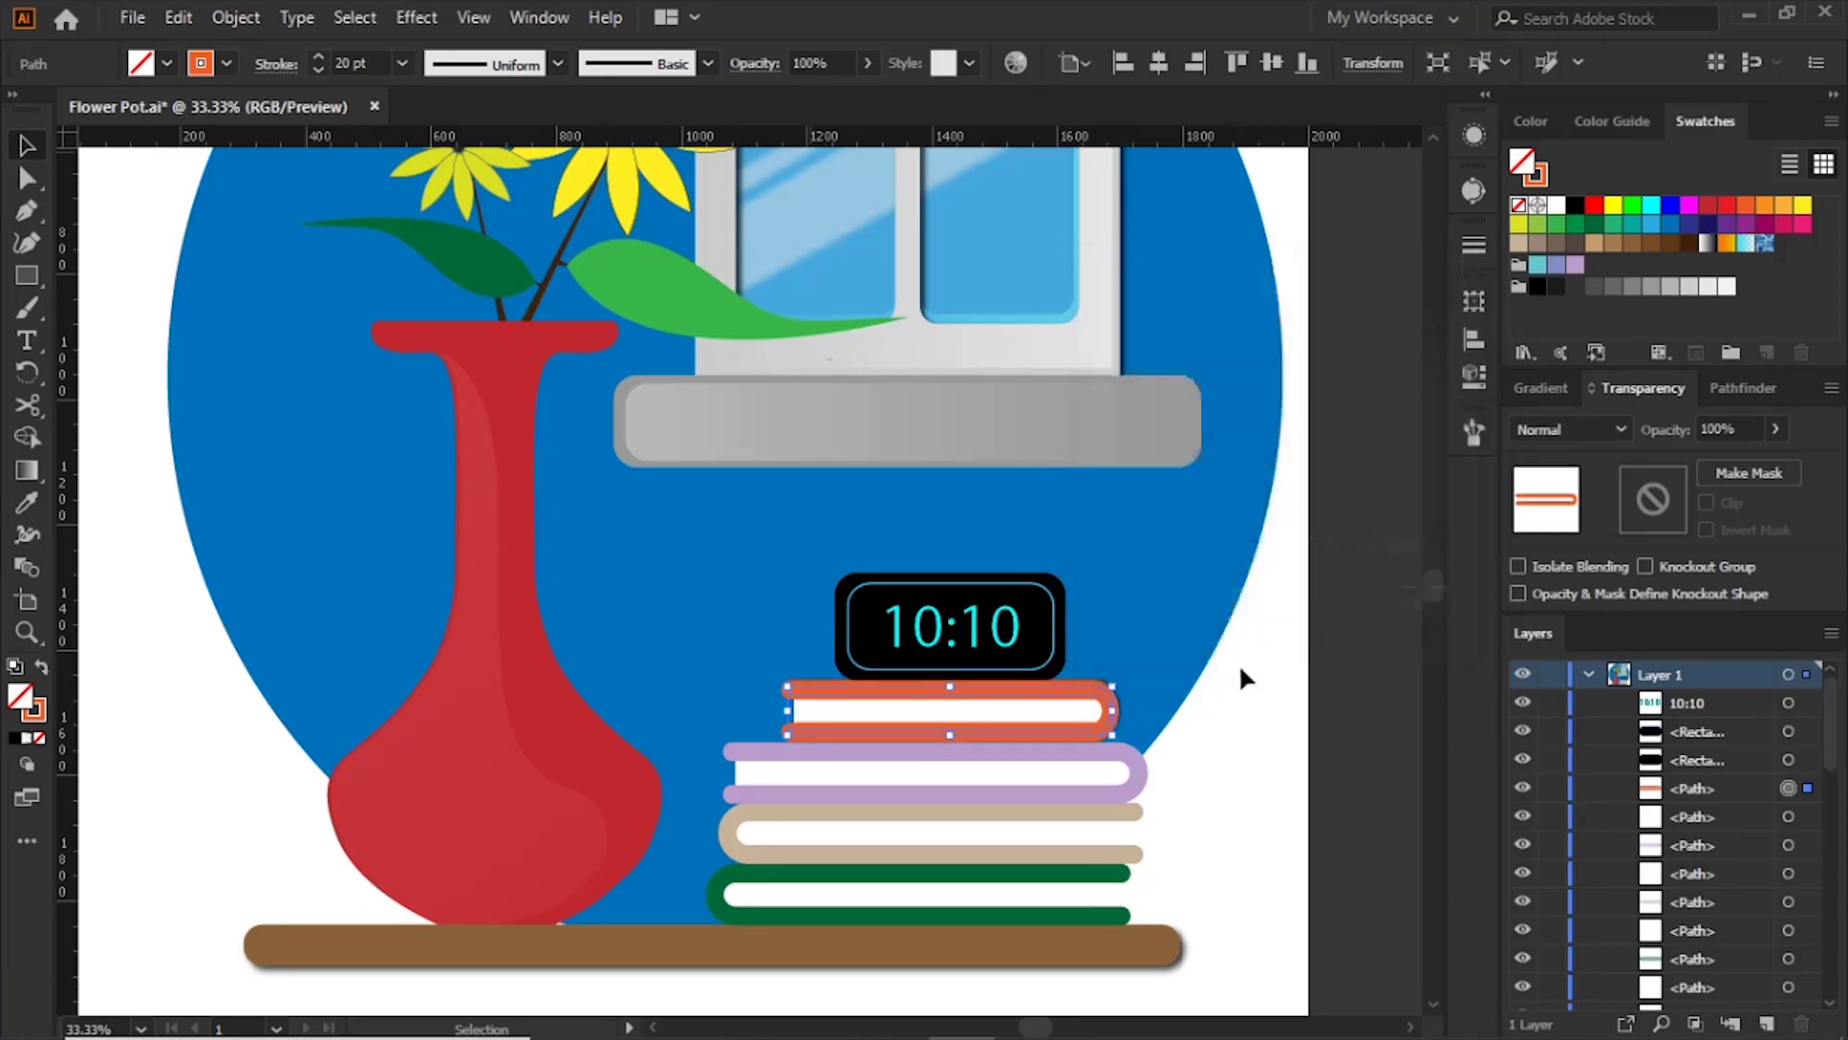
Step: Apply the same drop shadow to the purple, beige and green books
left_click(1141, 772)
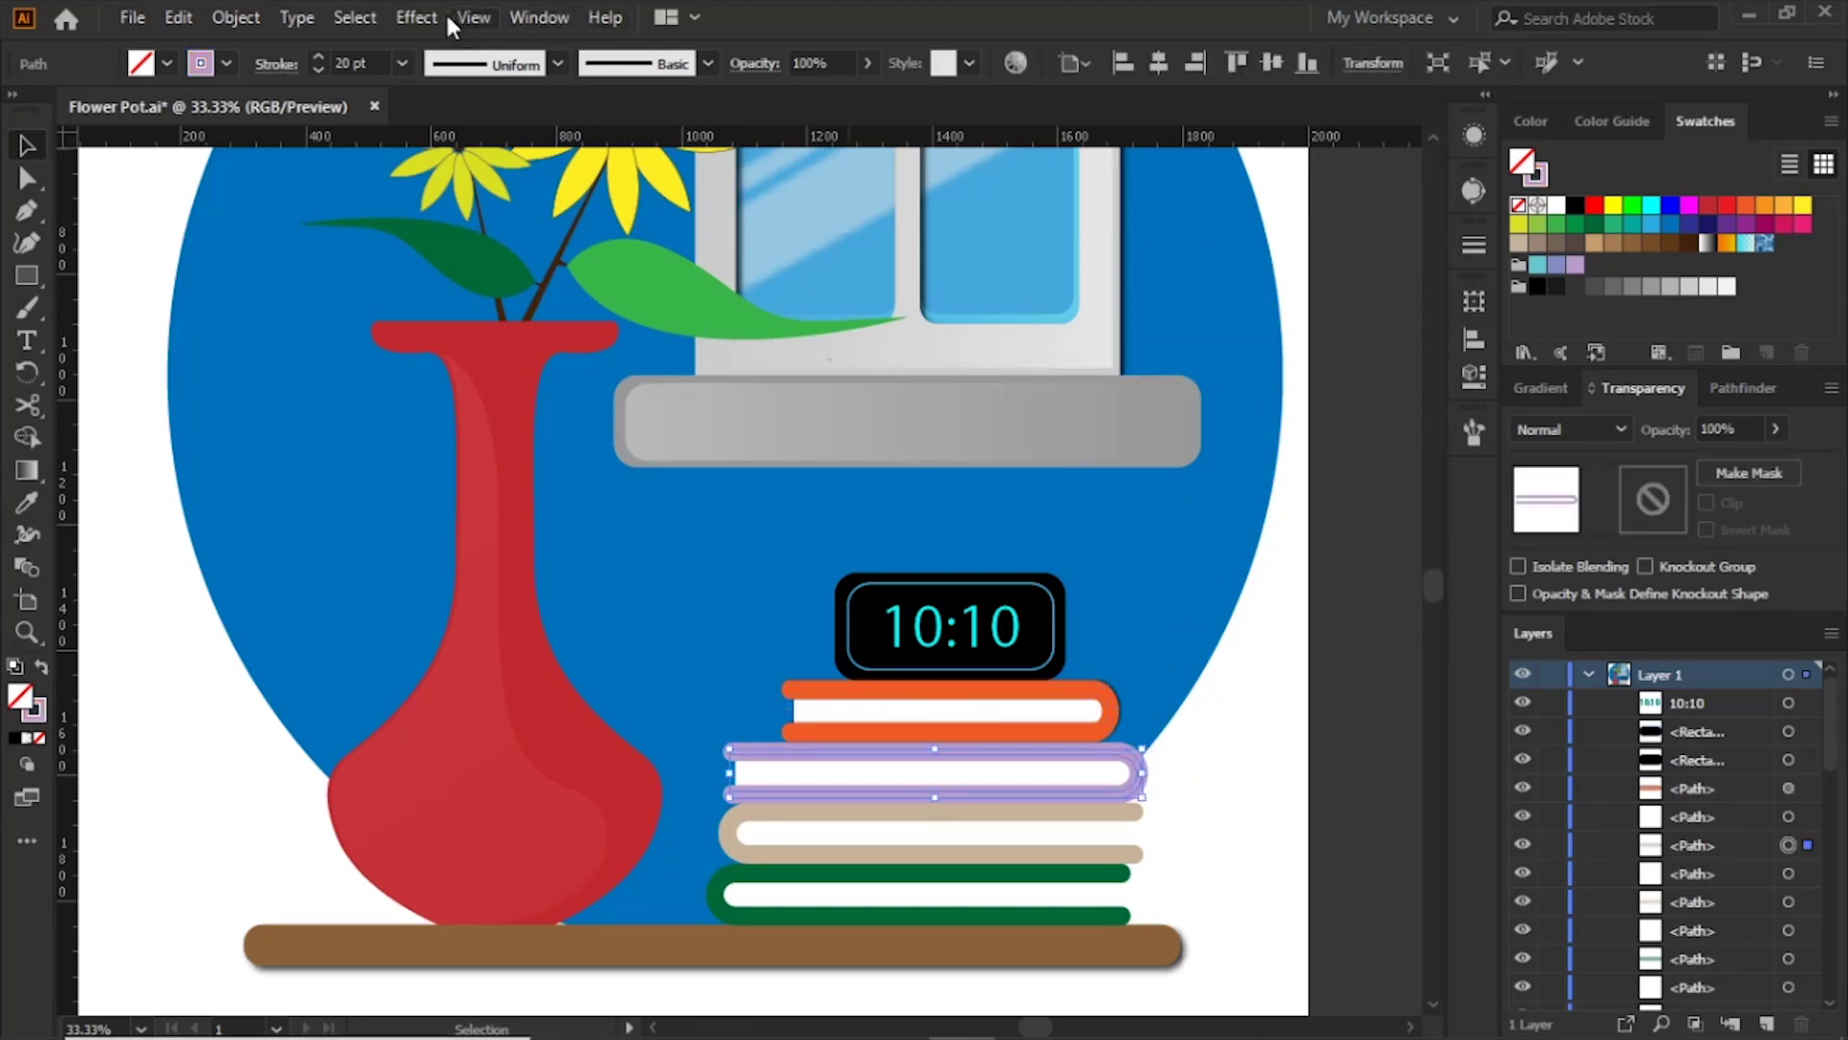
left_click(417, 17)
left_click(496, 62)
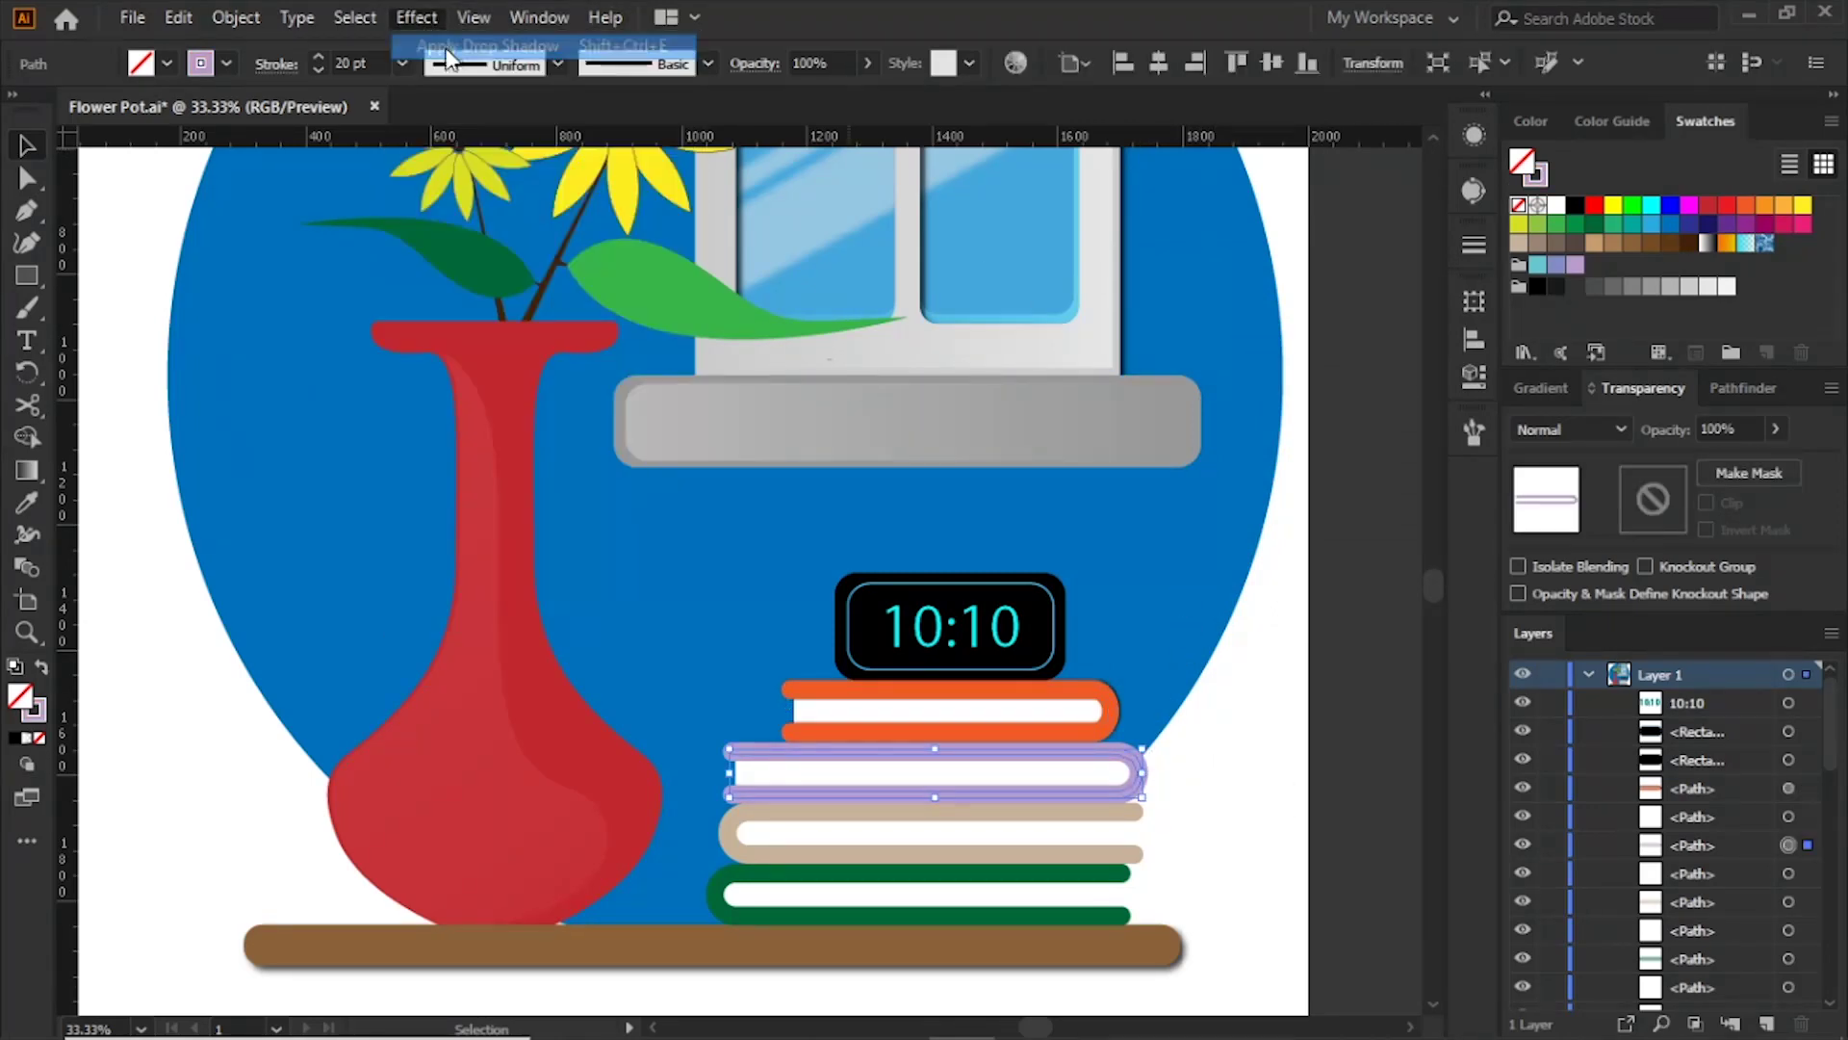
left_click(1215, 812)
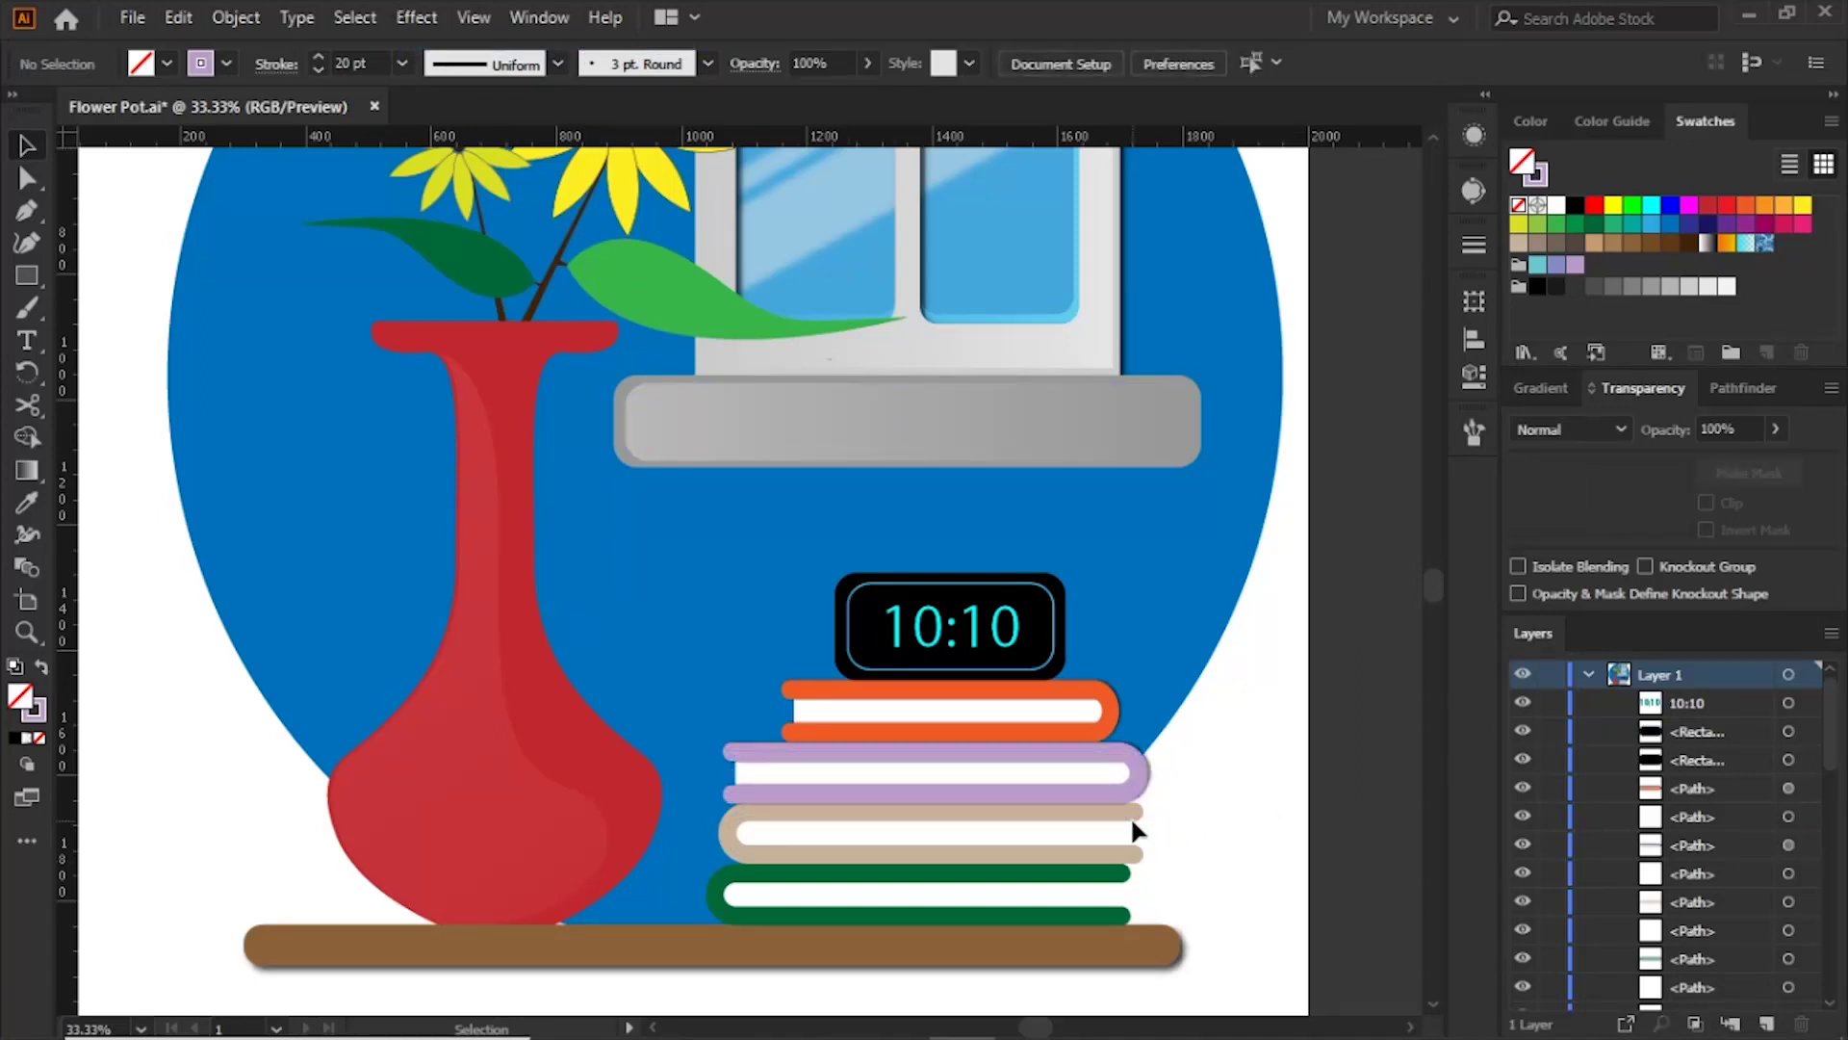
left_click(1135, 814)
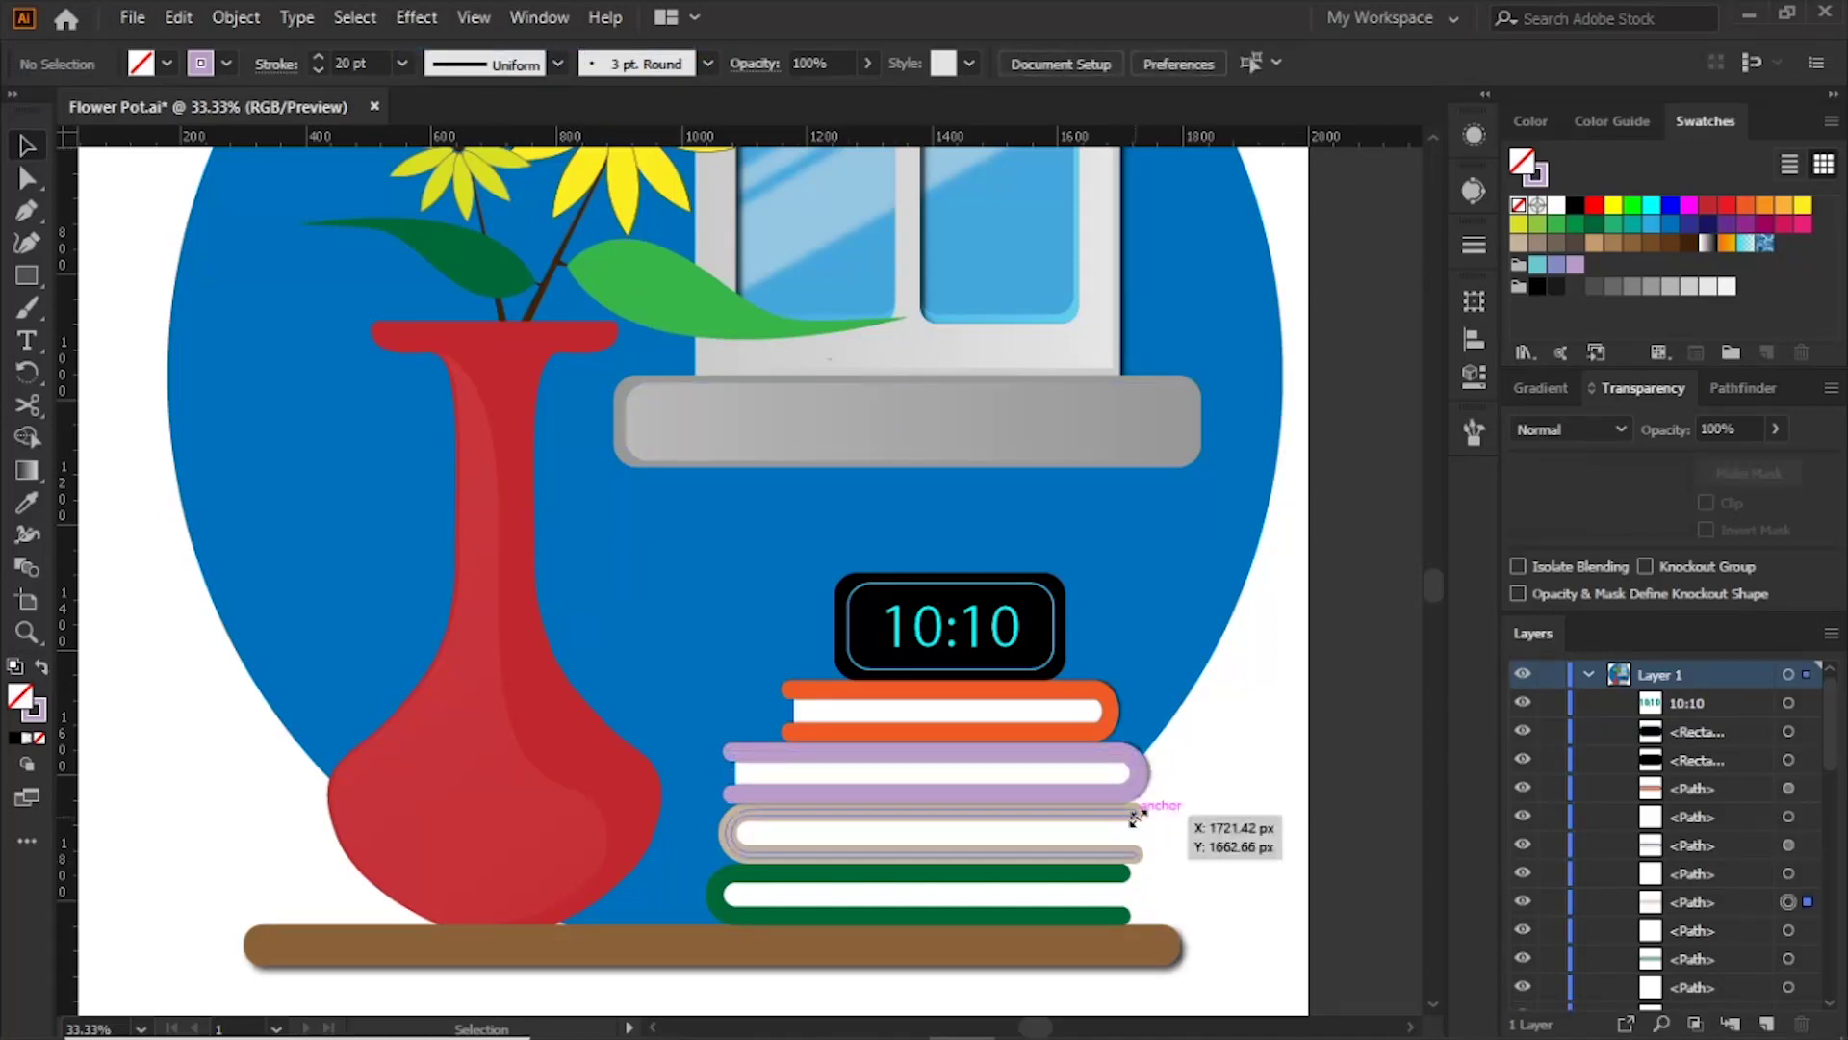
left_click(424, 17)
left_click(495, 62)
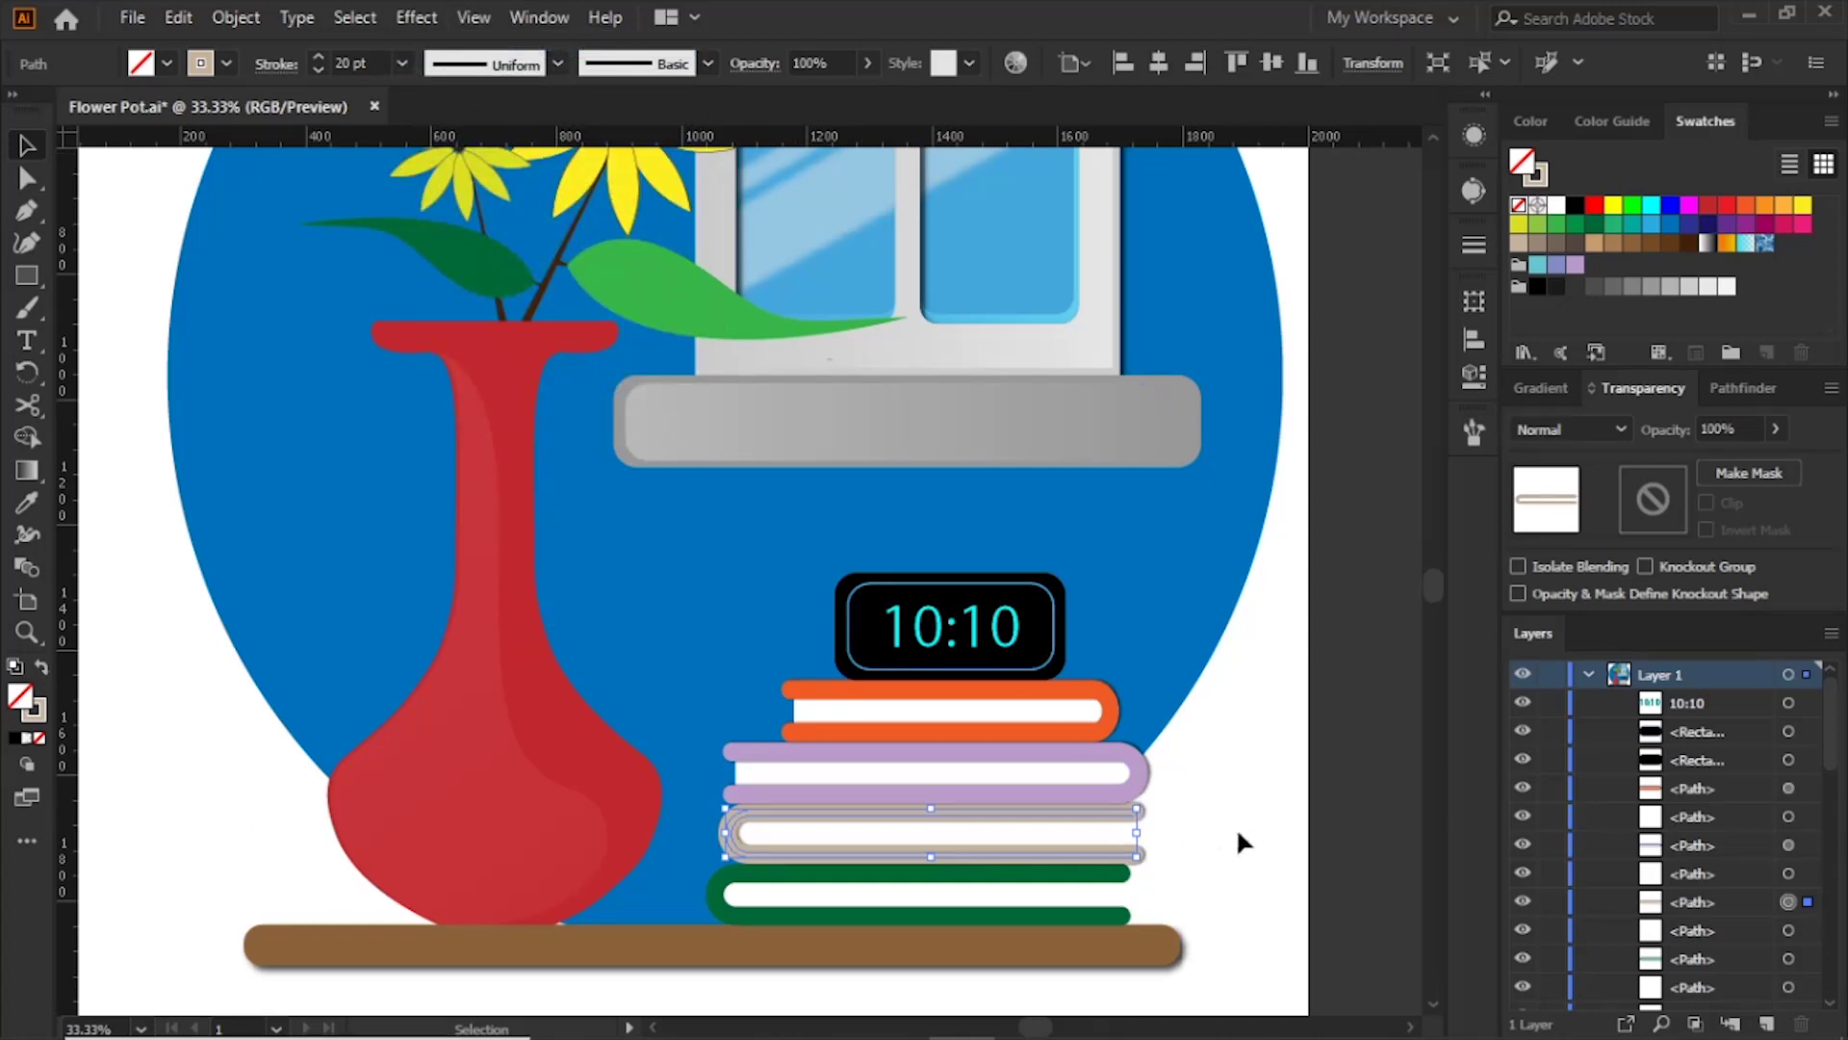
left_click(1201, 860)
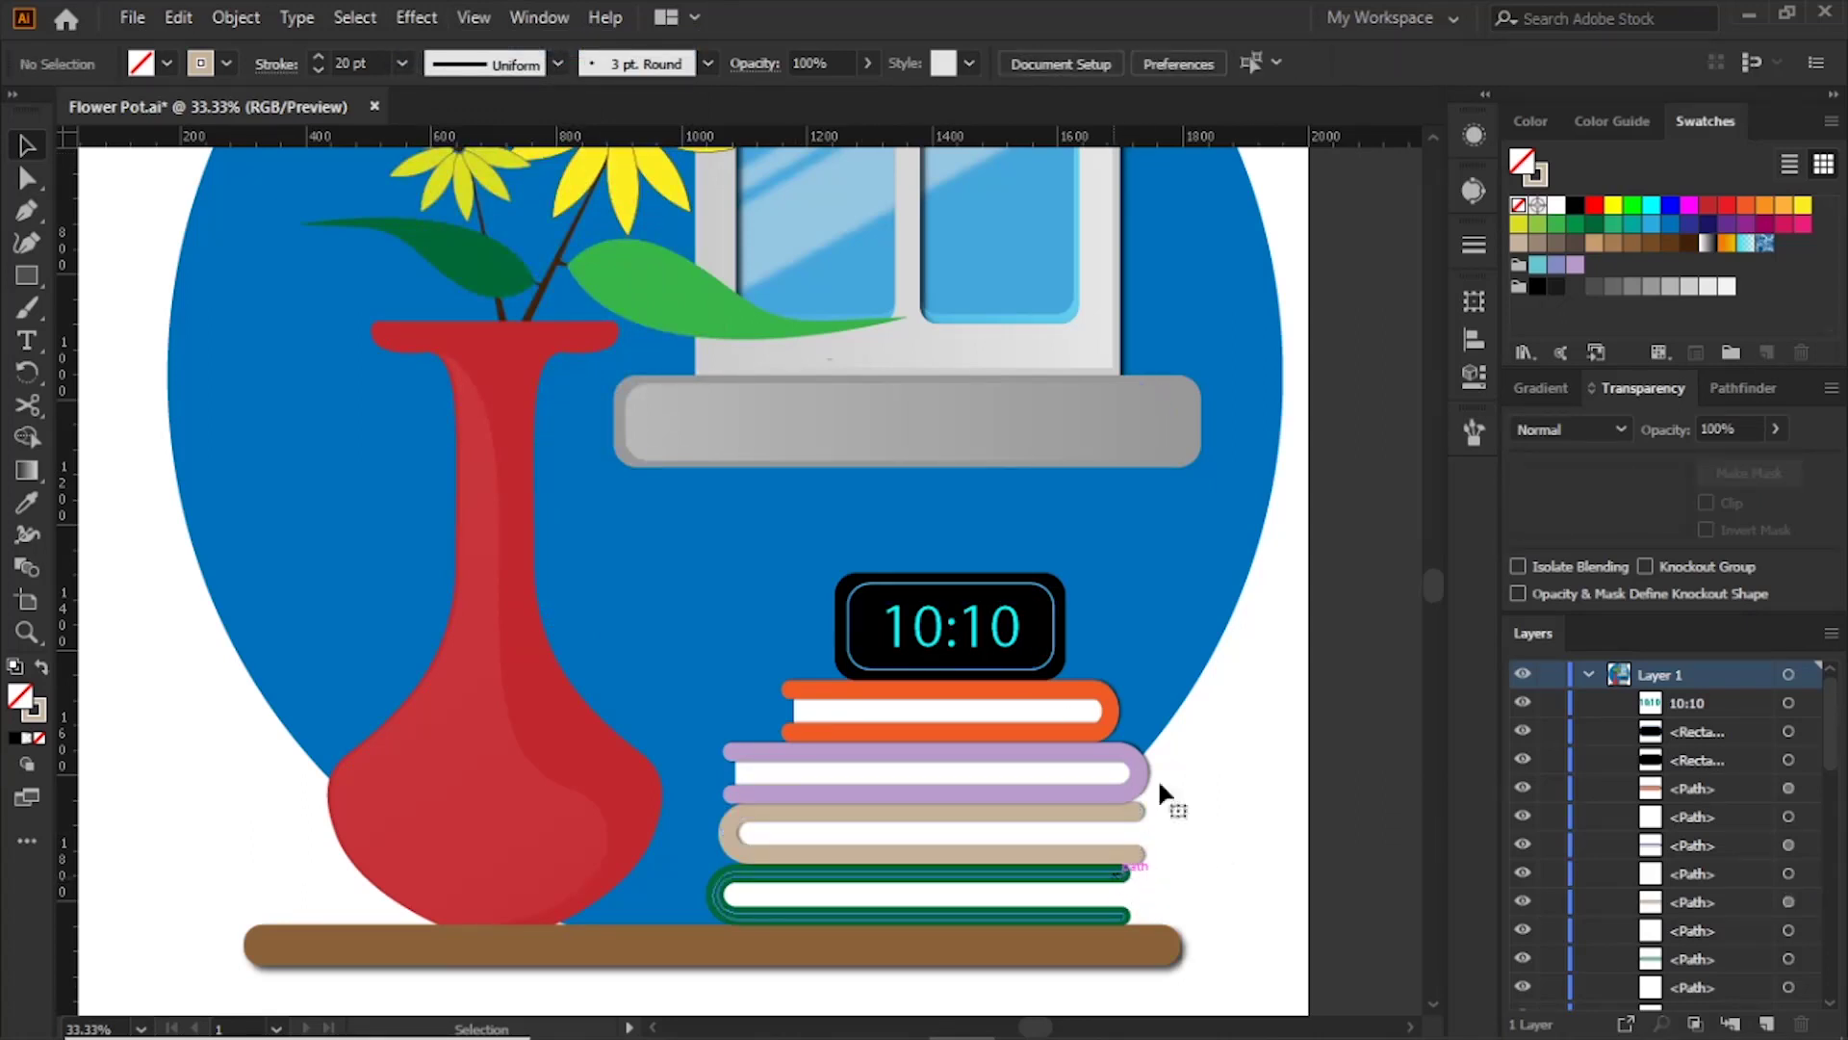
left_click(400, 12)
left_click(452, 38)
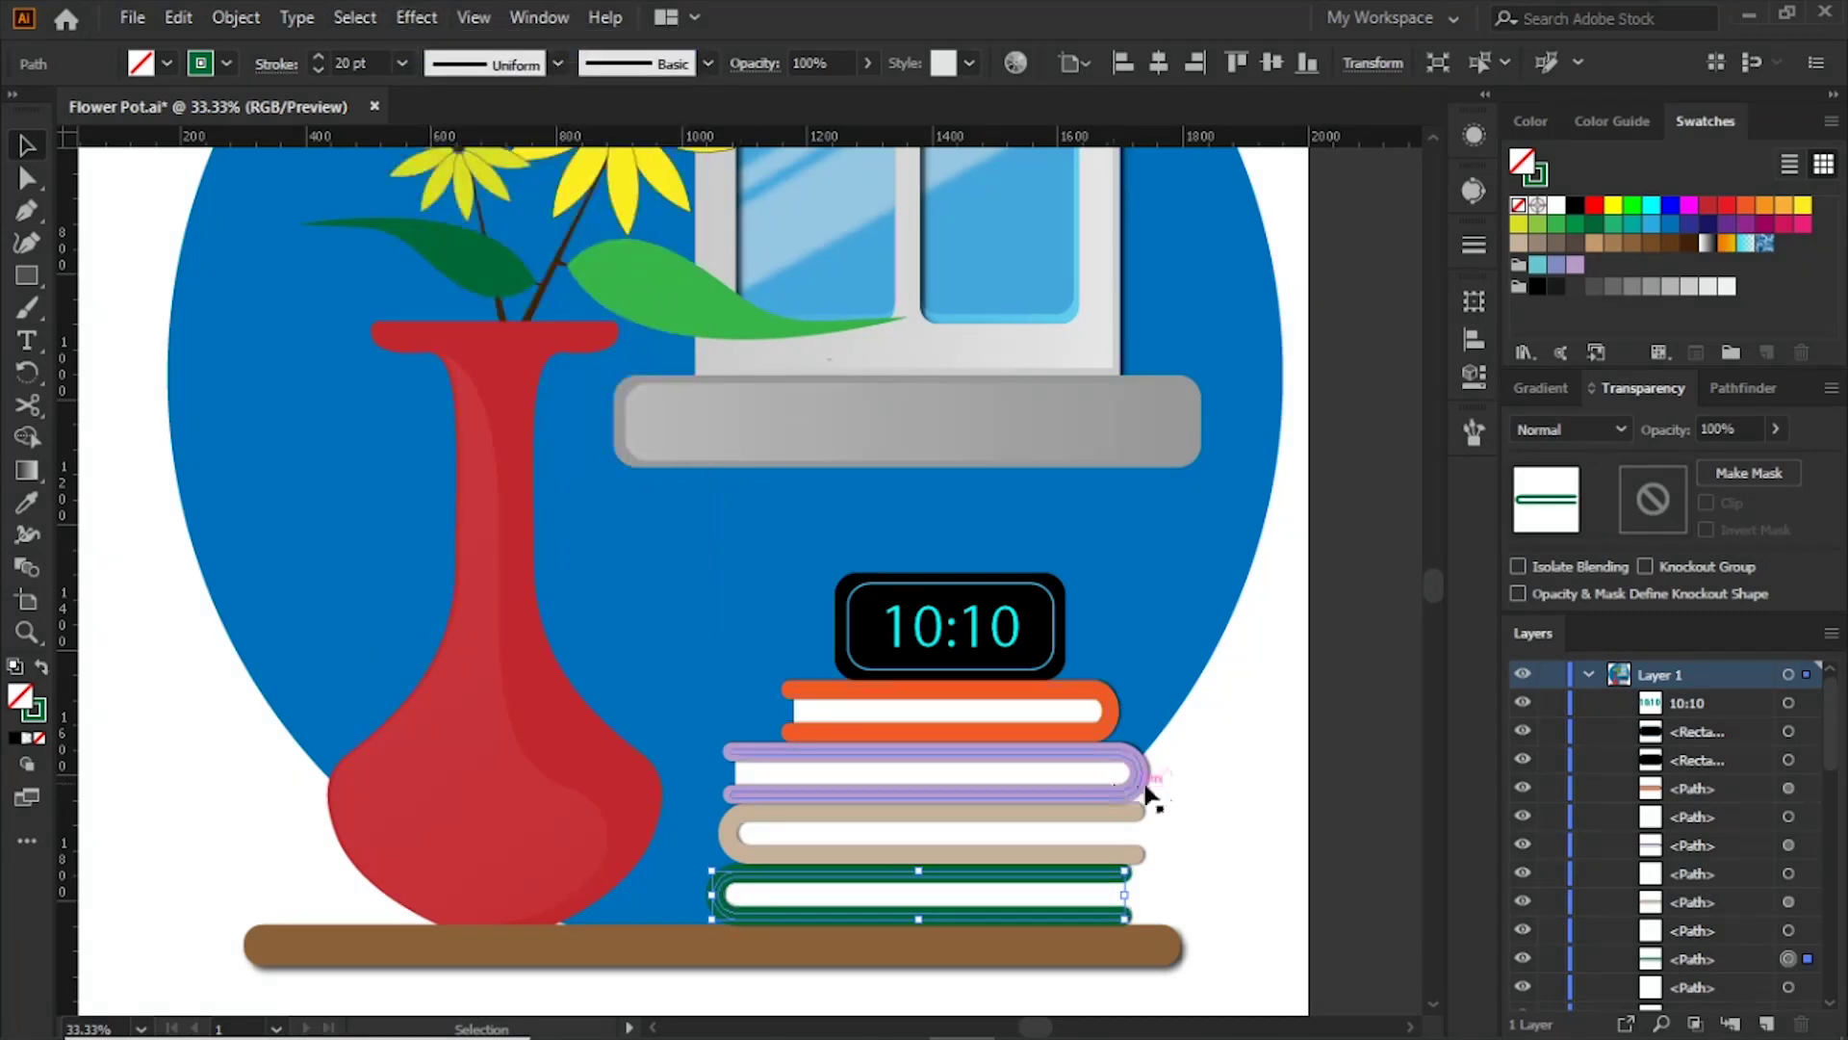
left_click(1257, 762)
Step: Apply the same drop shadow to the clock's black casing
mouse_move(1214, 537)
left_mouse_down()
mouse_move(1161, 686)
mouse_move(1167, 758)
left_mouse_up()
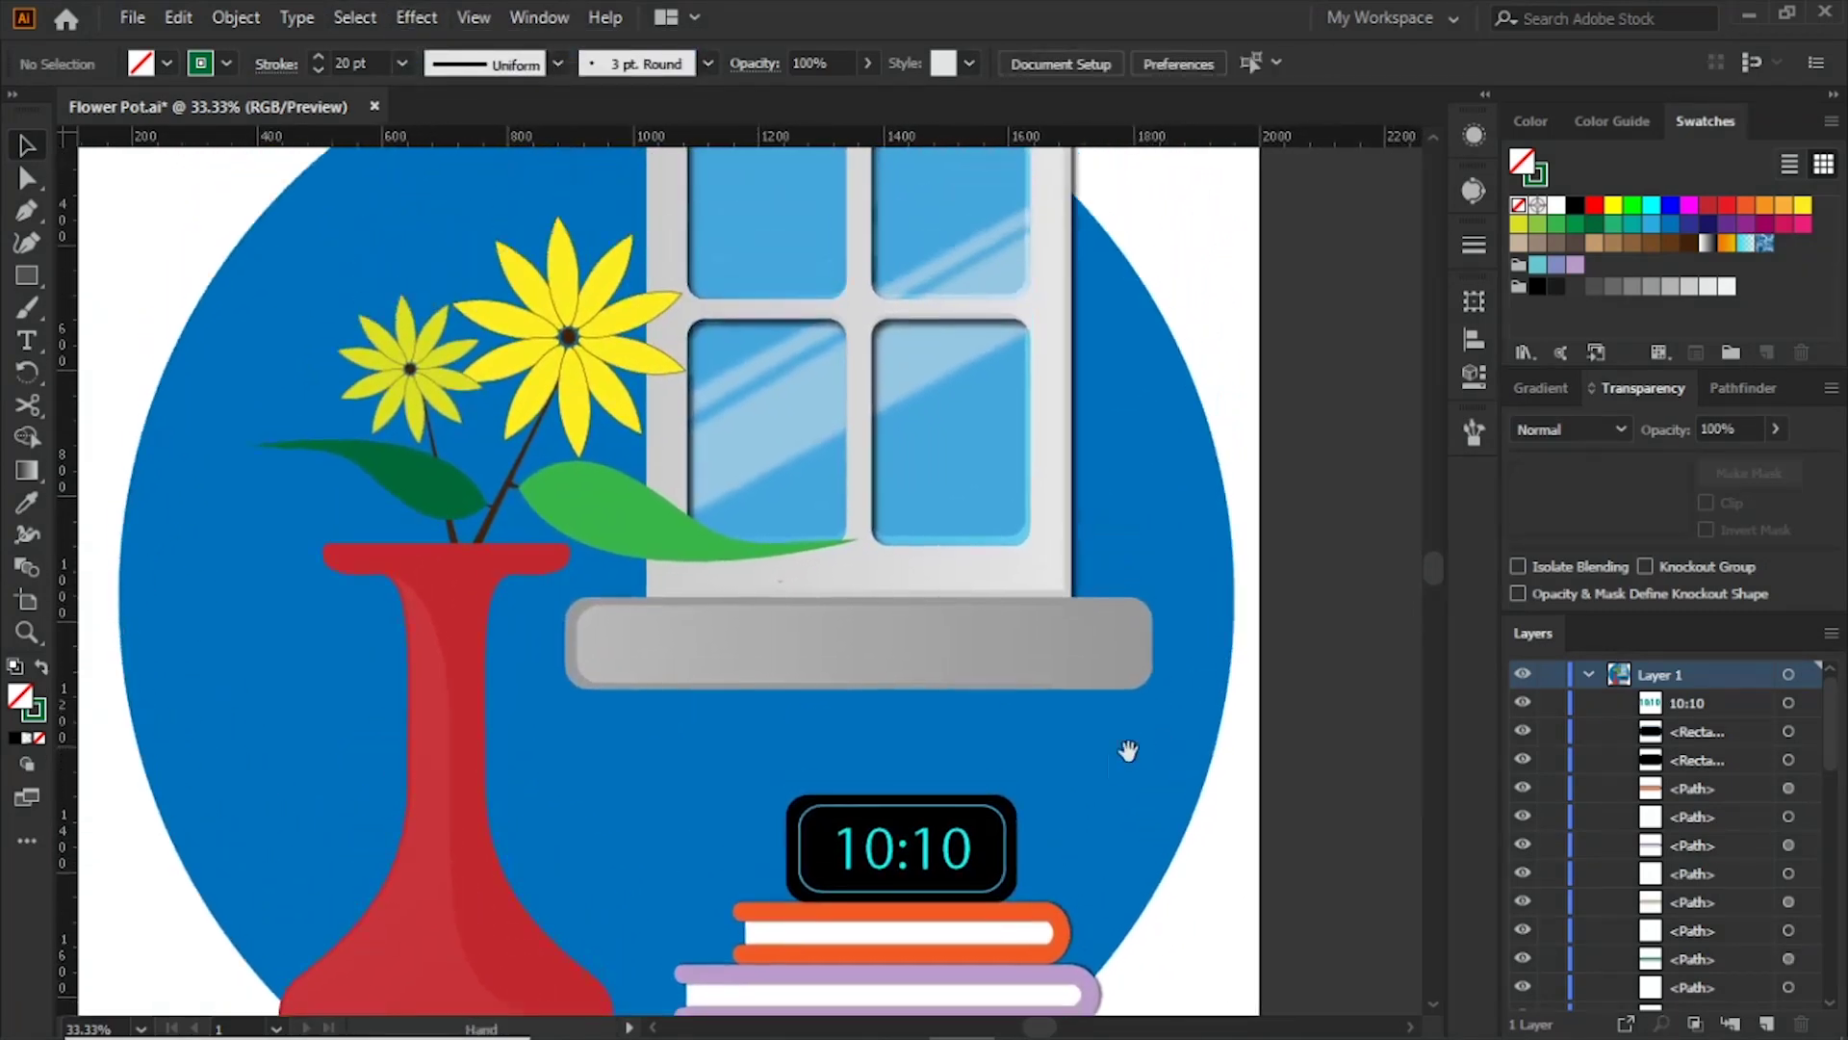
left_click(1012, 809)
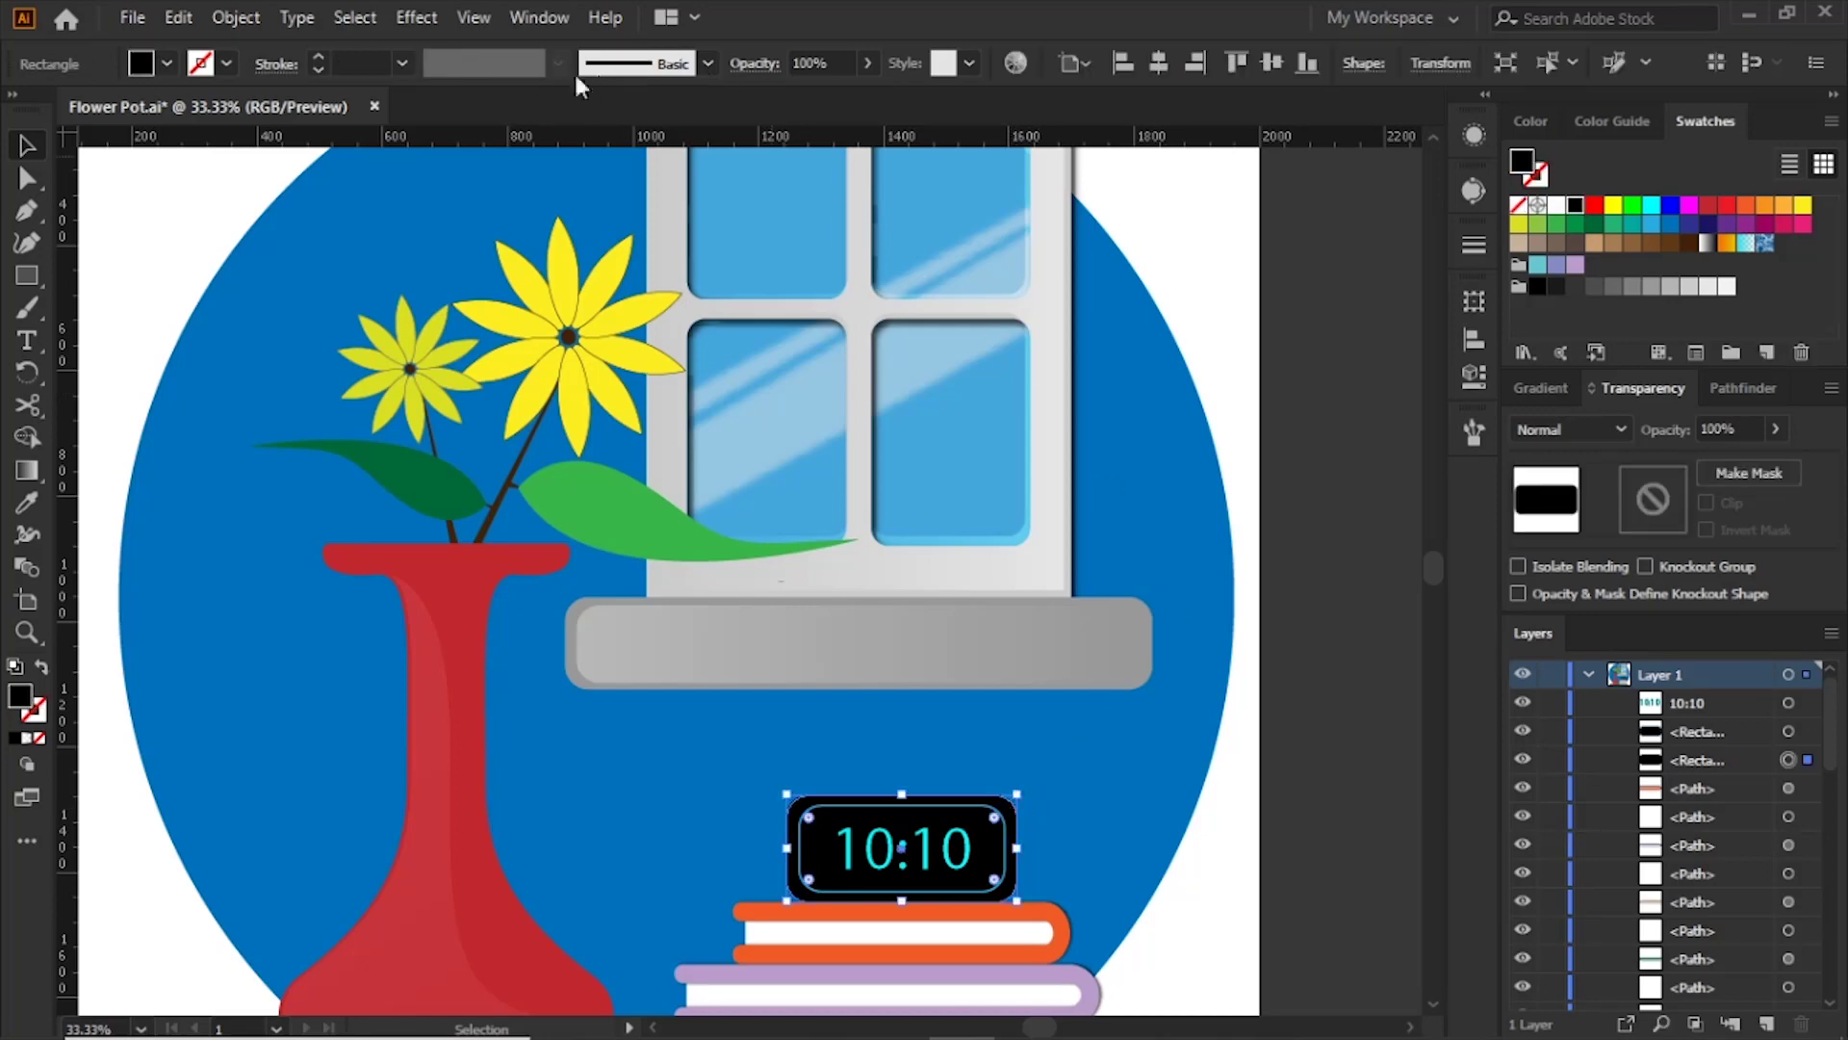
left_click(427, 20)
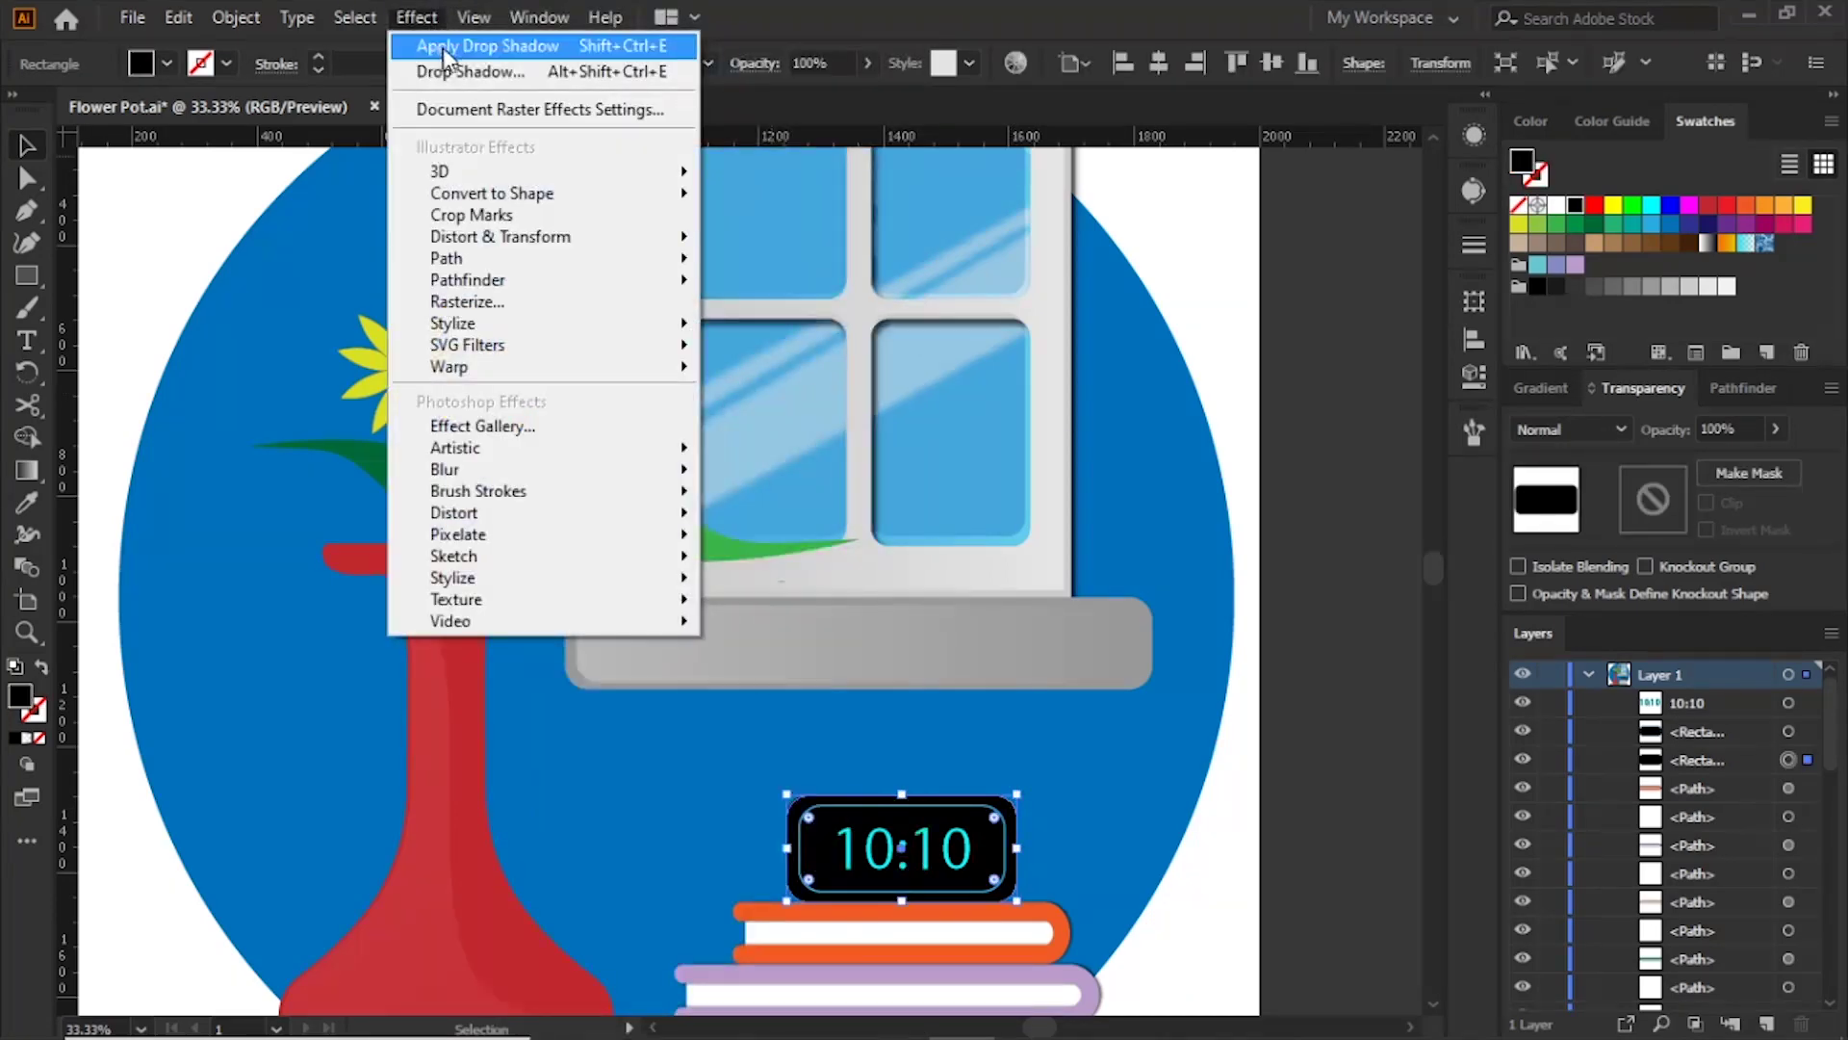
left_click(442, 50)
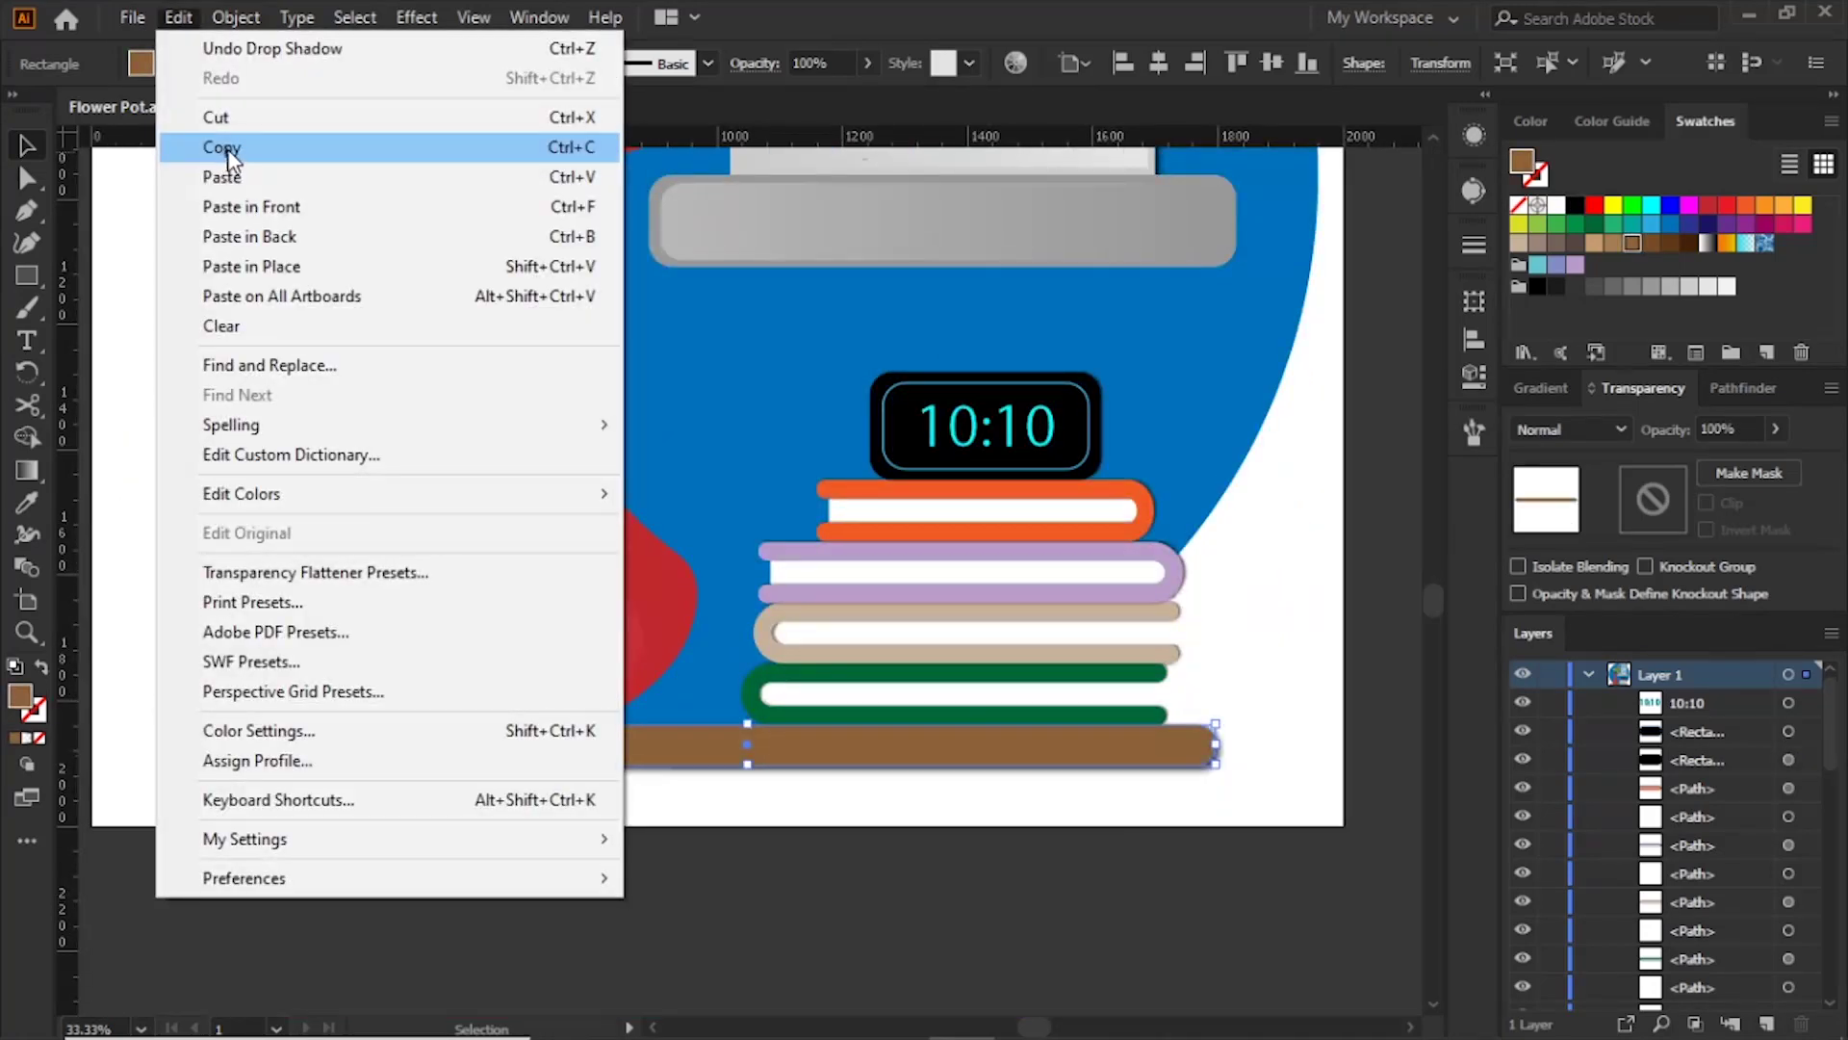
Step: Paste a copy of the brown shelf in front and shorten it
left_click(222, 153)
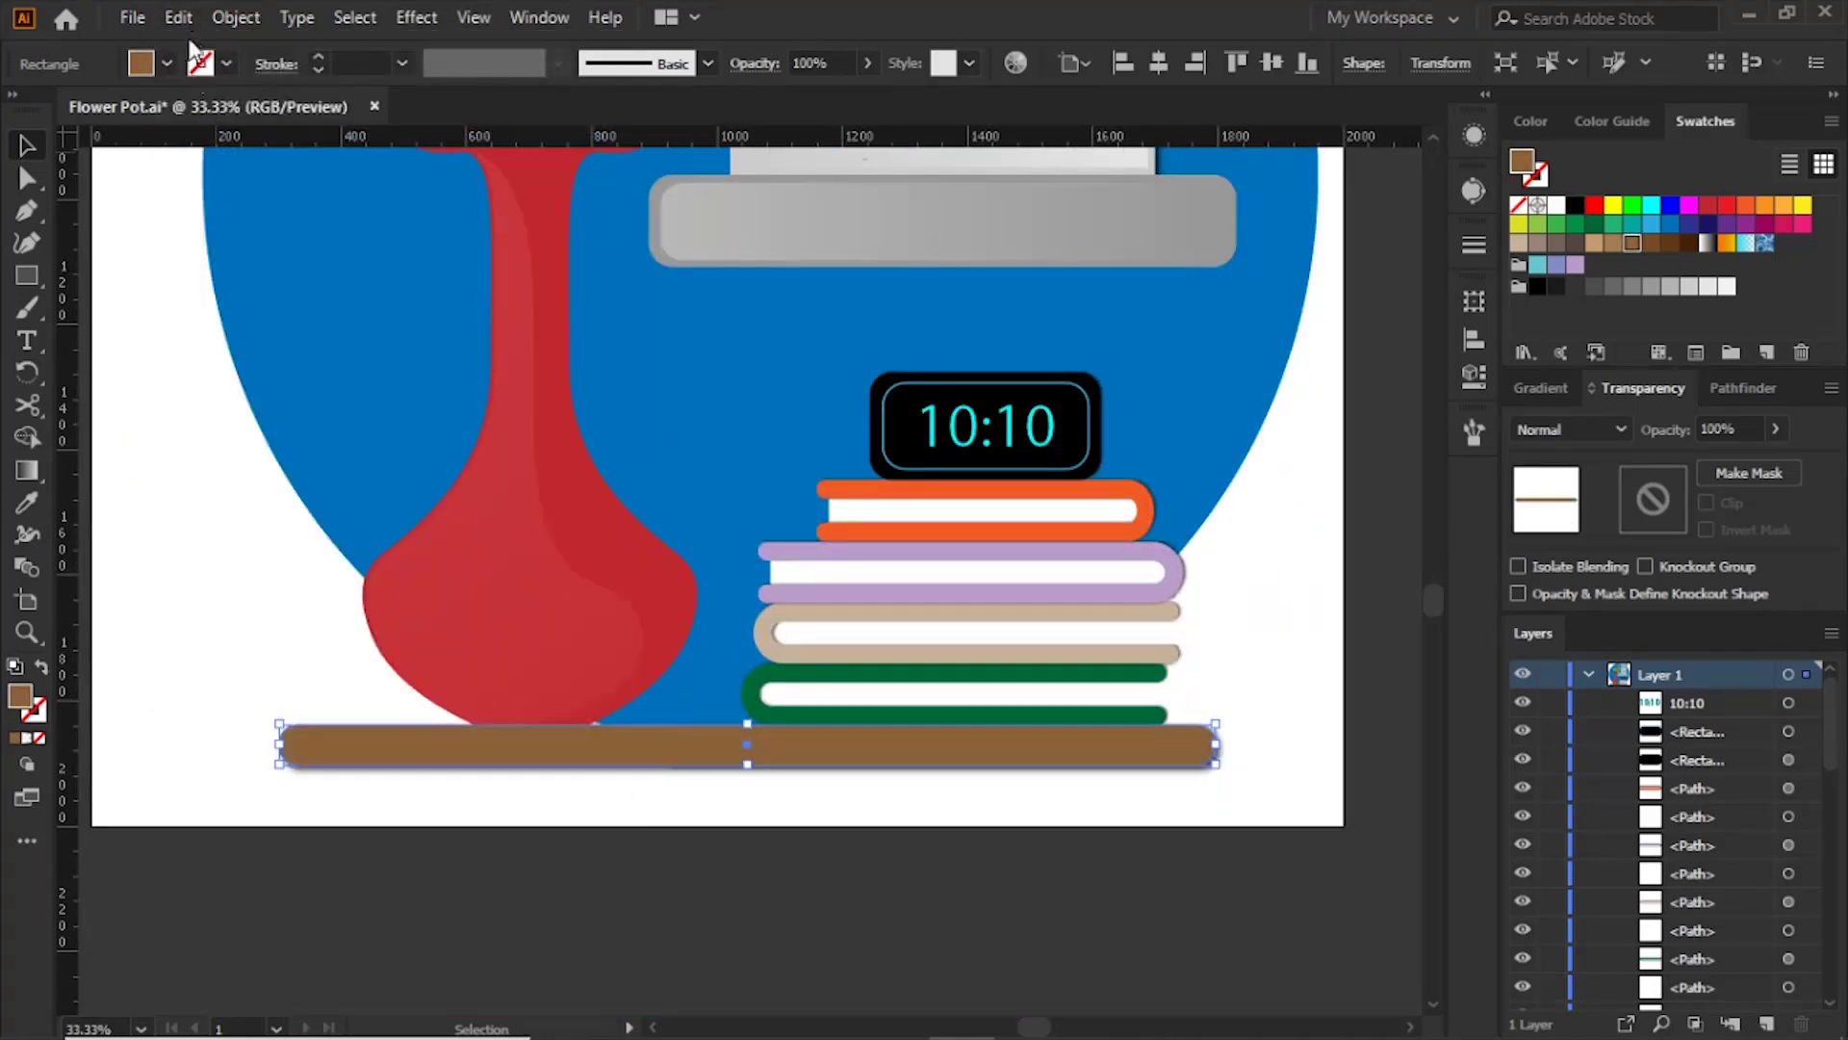
left_click(178, 18)
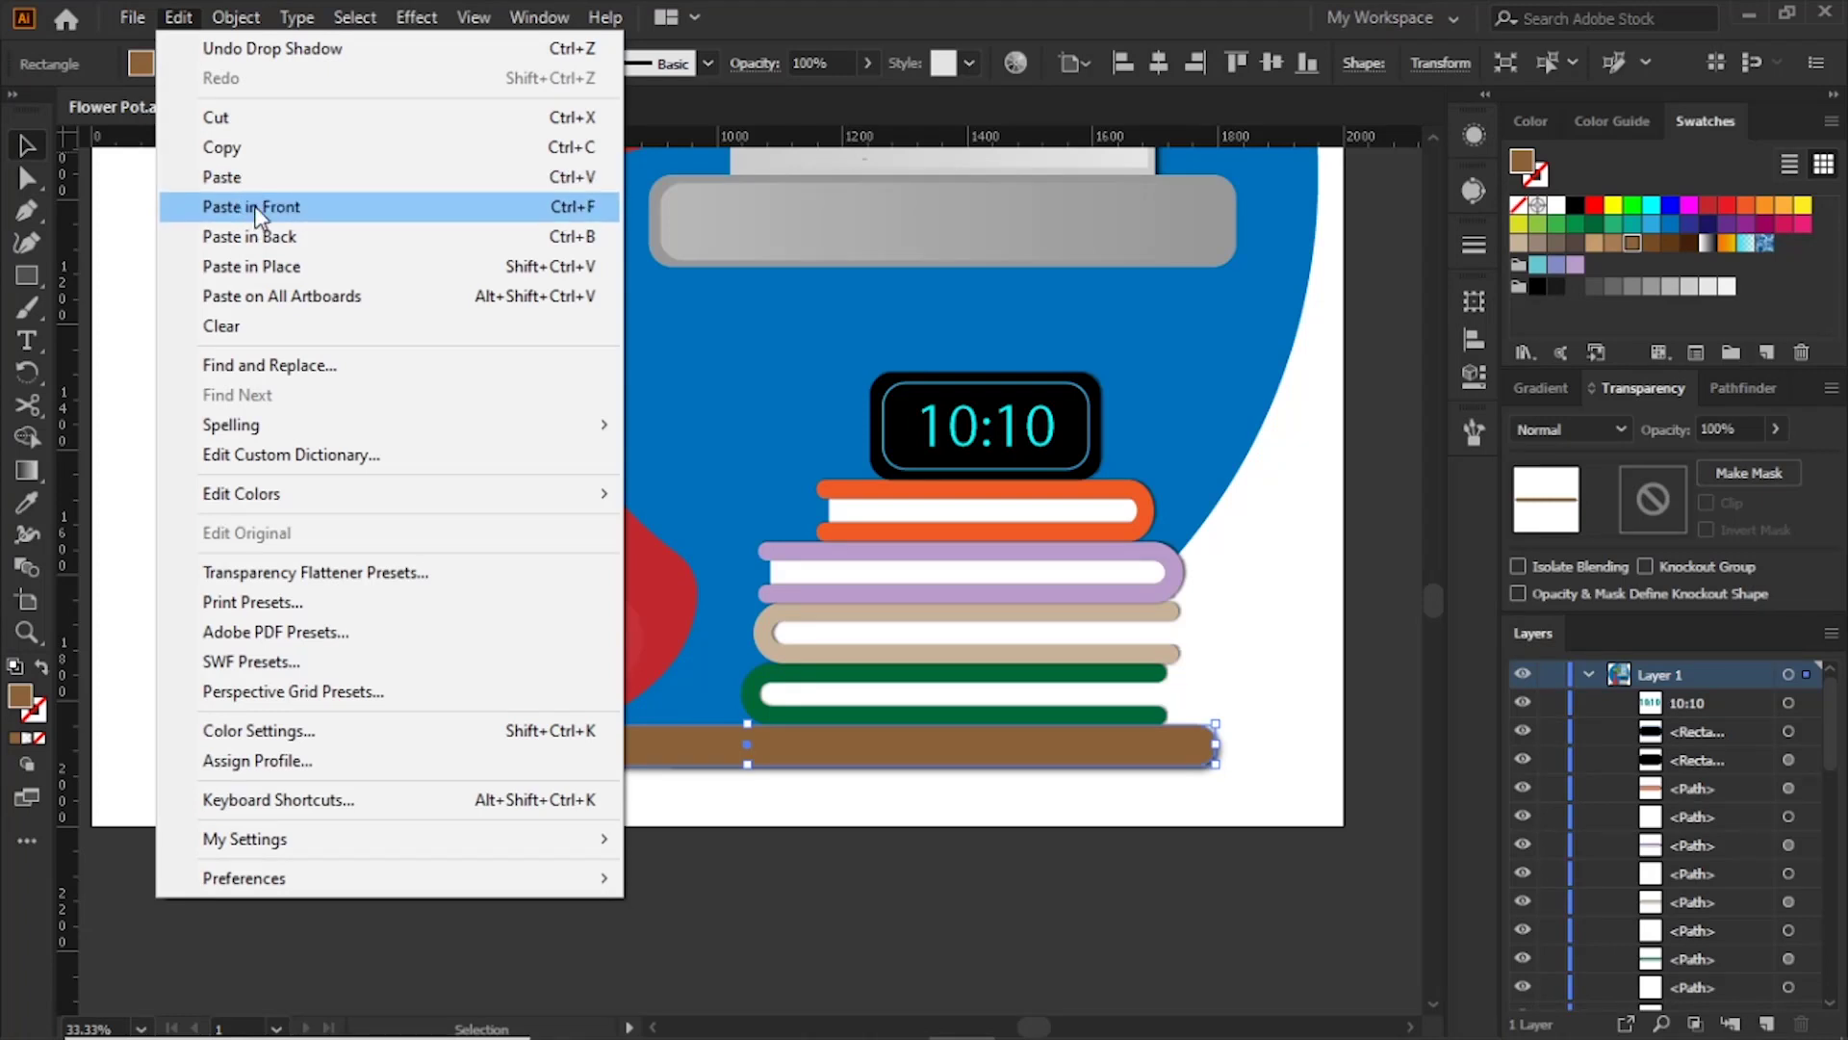
left_click(267, 206)
left_click_drag(280, 747, 393, 747)
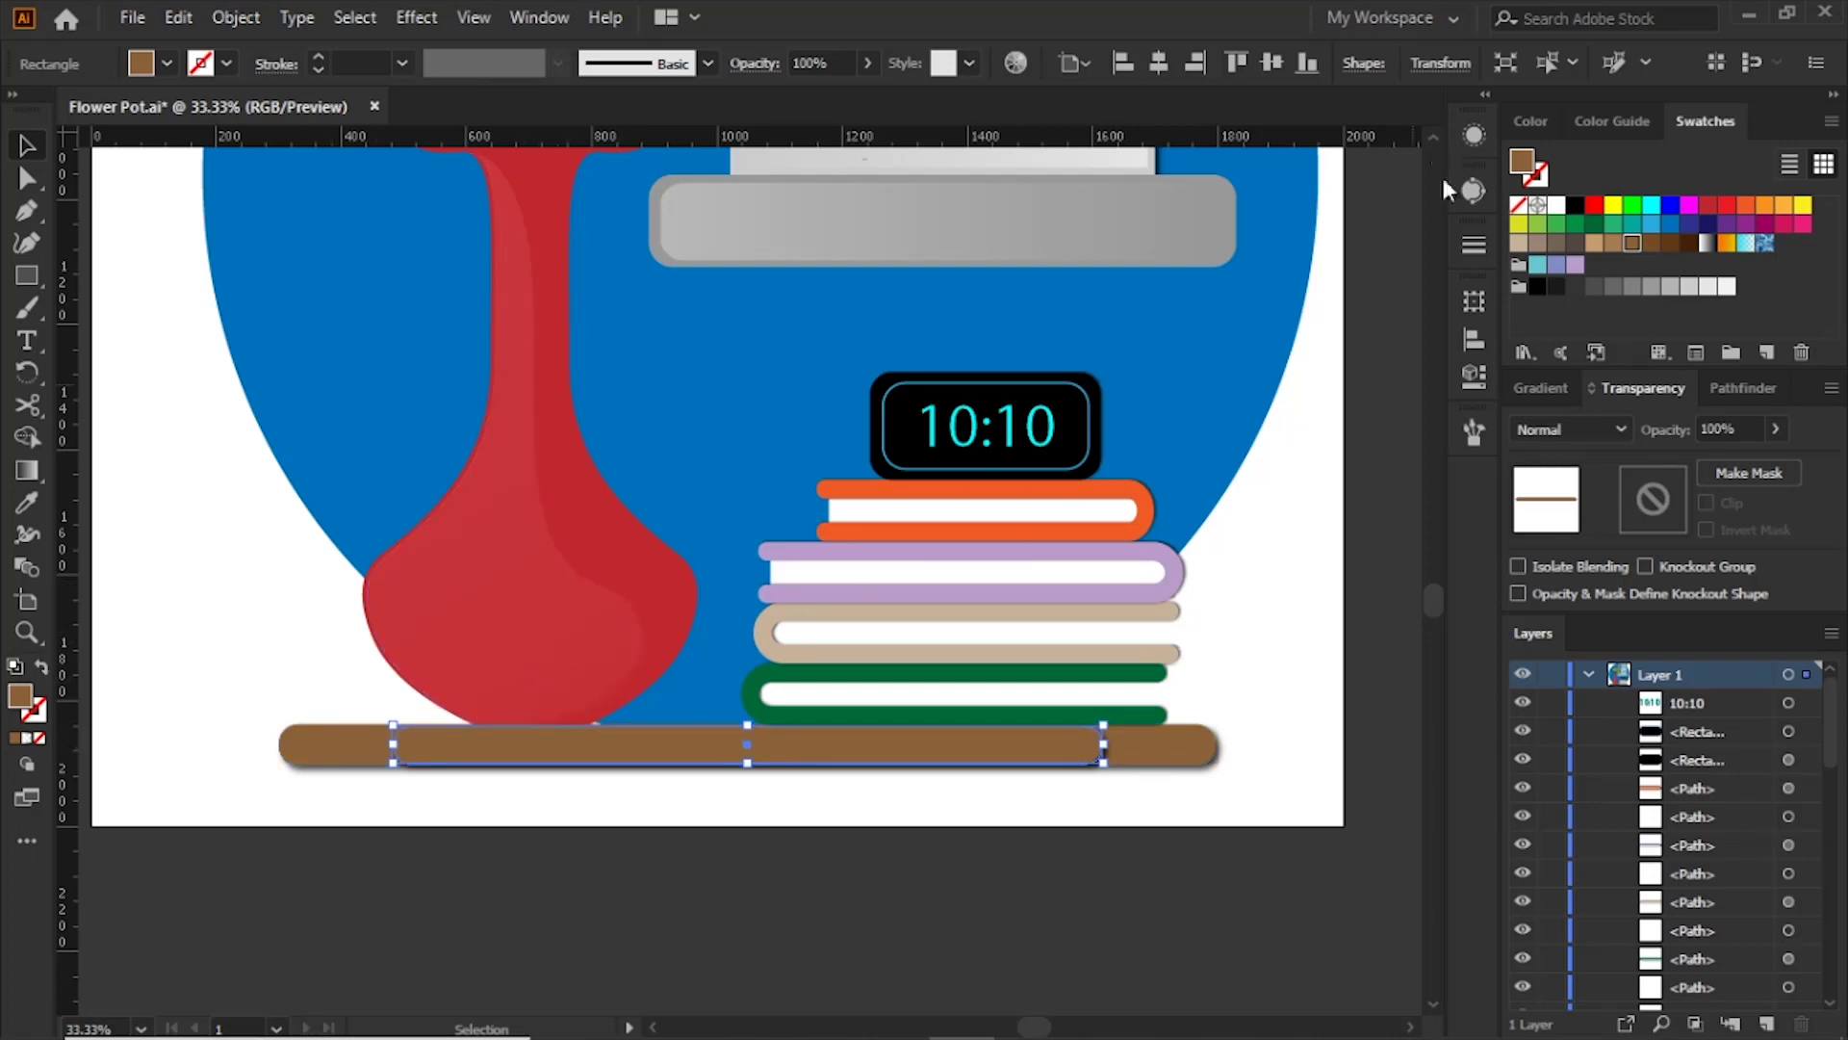
Step: Try reshaping the white highlight strip on the shelf, then undo the distortion
key("ctrl+plus")
left_click(982, 689)
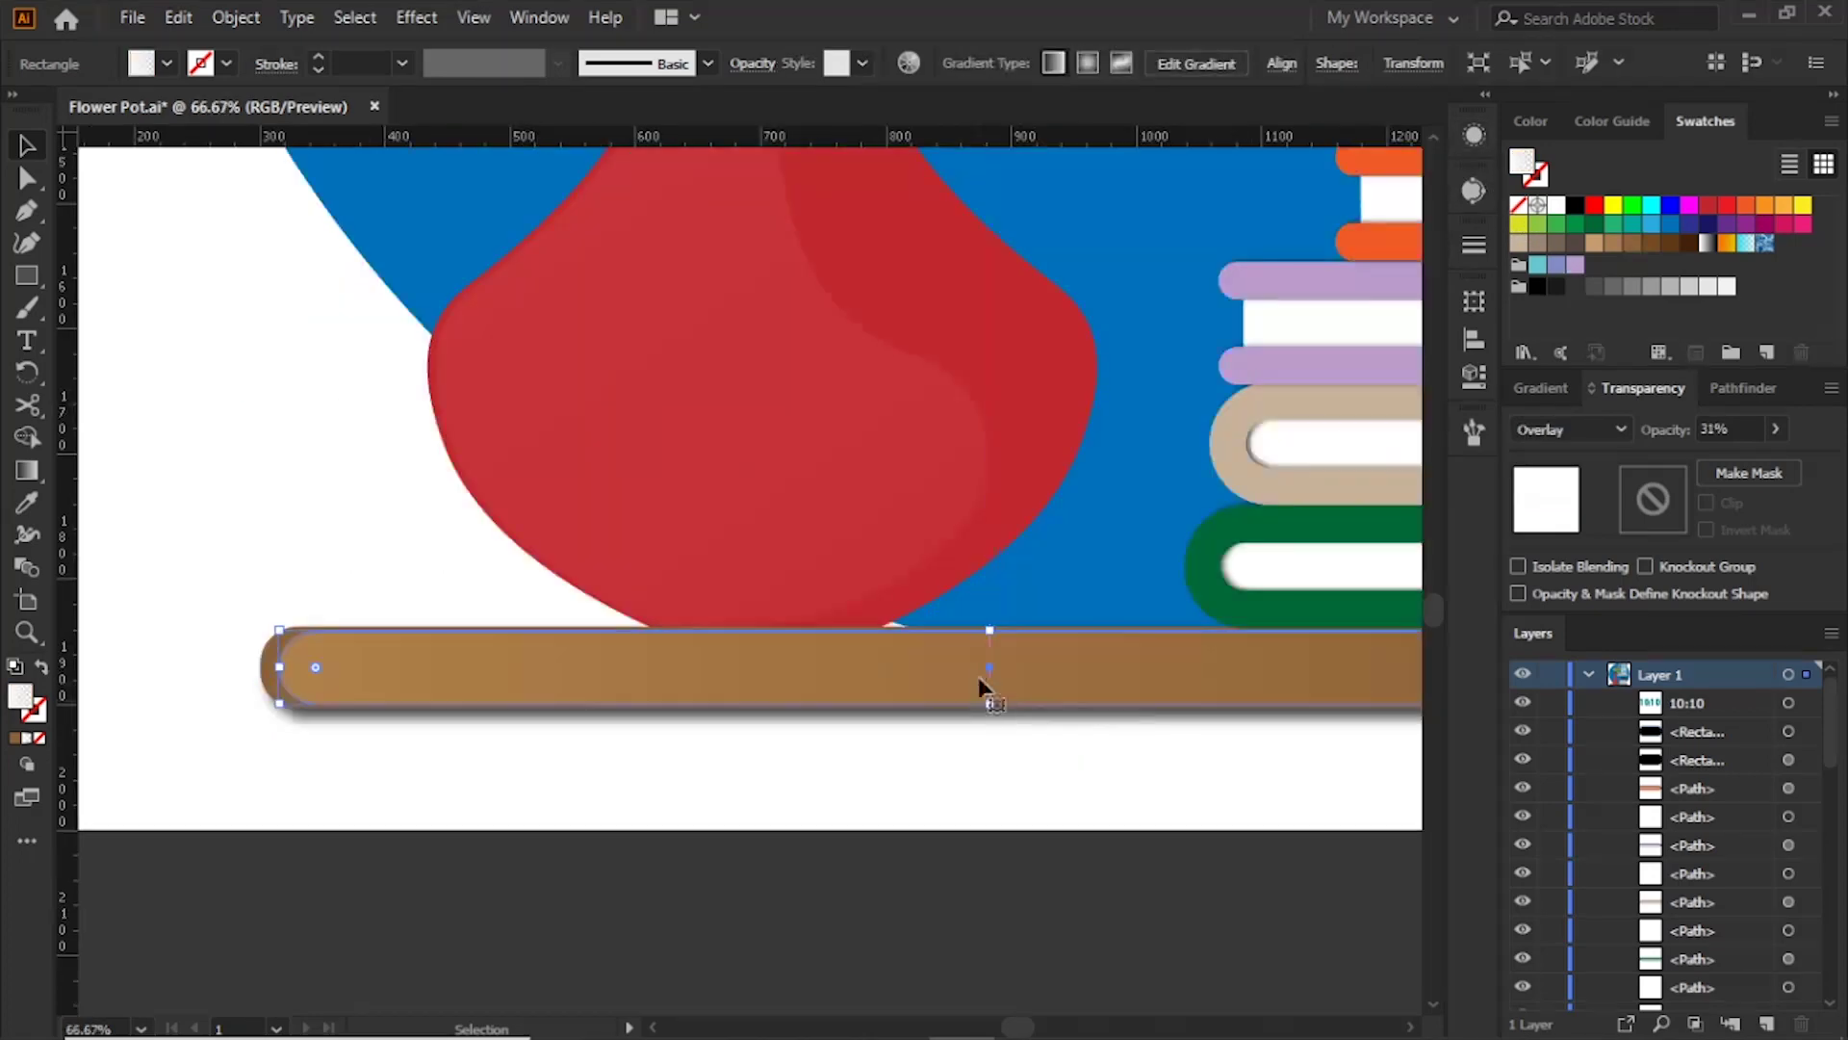
left_click_drag(981, 689, 990, 629)
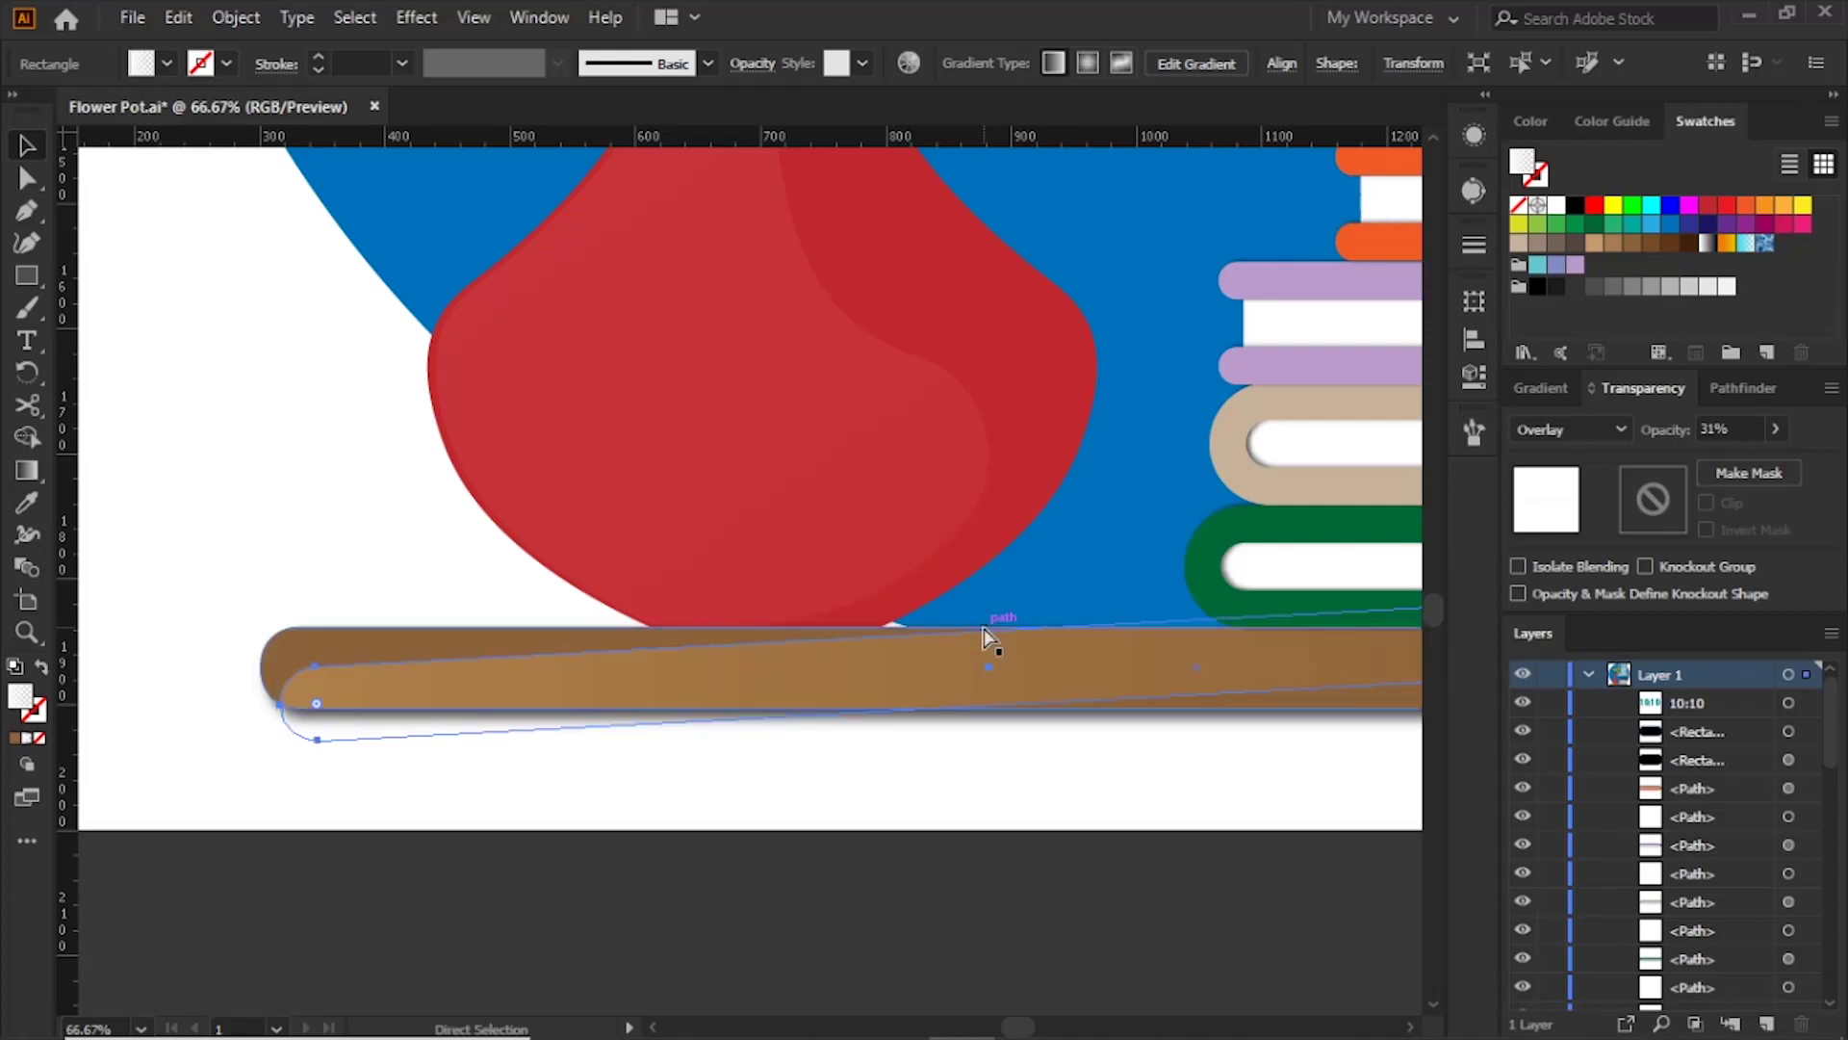
key("ctrl+z")
key("ctrl+shift+a")
Step: Resize the overlay strip's top edge and nudge it up within the shelf
left_click_drag(1071, 678, 928, 689)
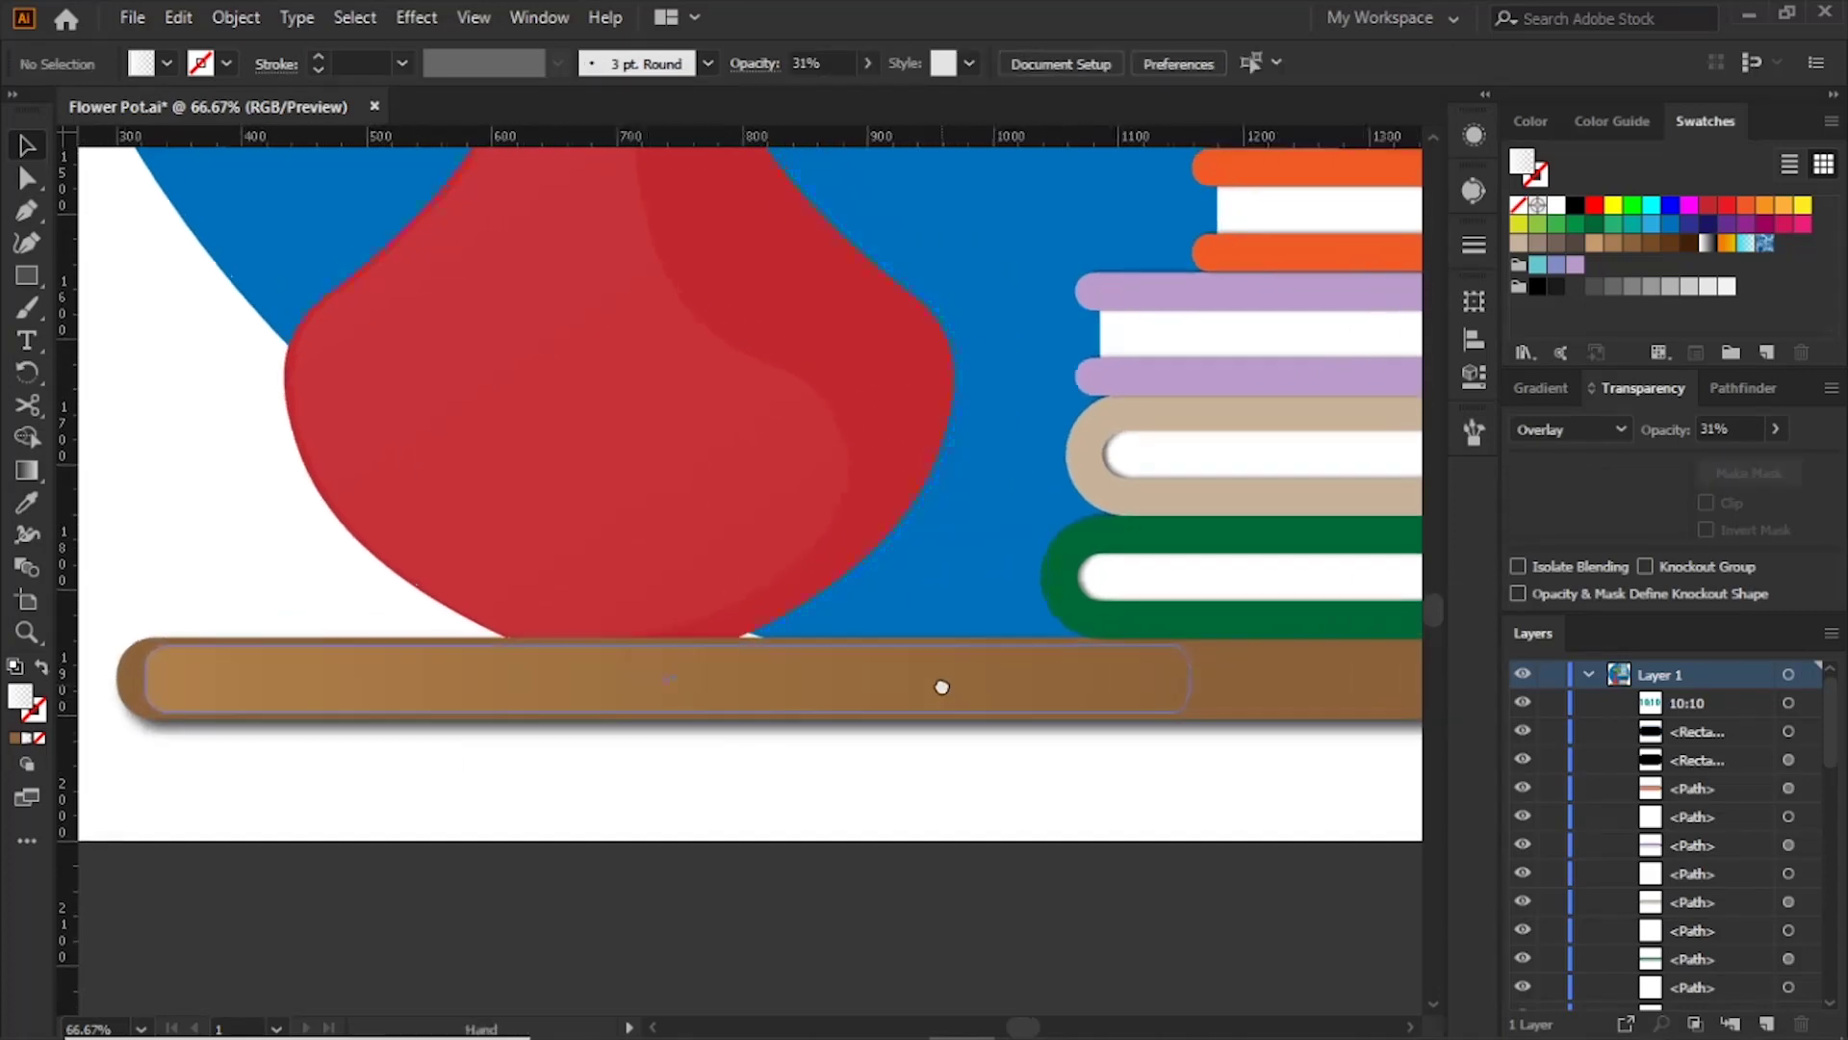
mouse_move(720, 680)
left_mouse_down()
mouse_move(693, 644)
mouse_move(664, 658)
left_mouse_up()
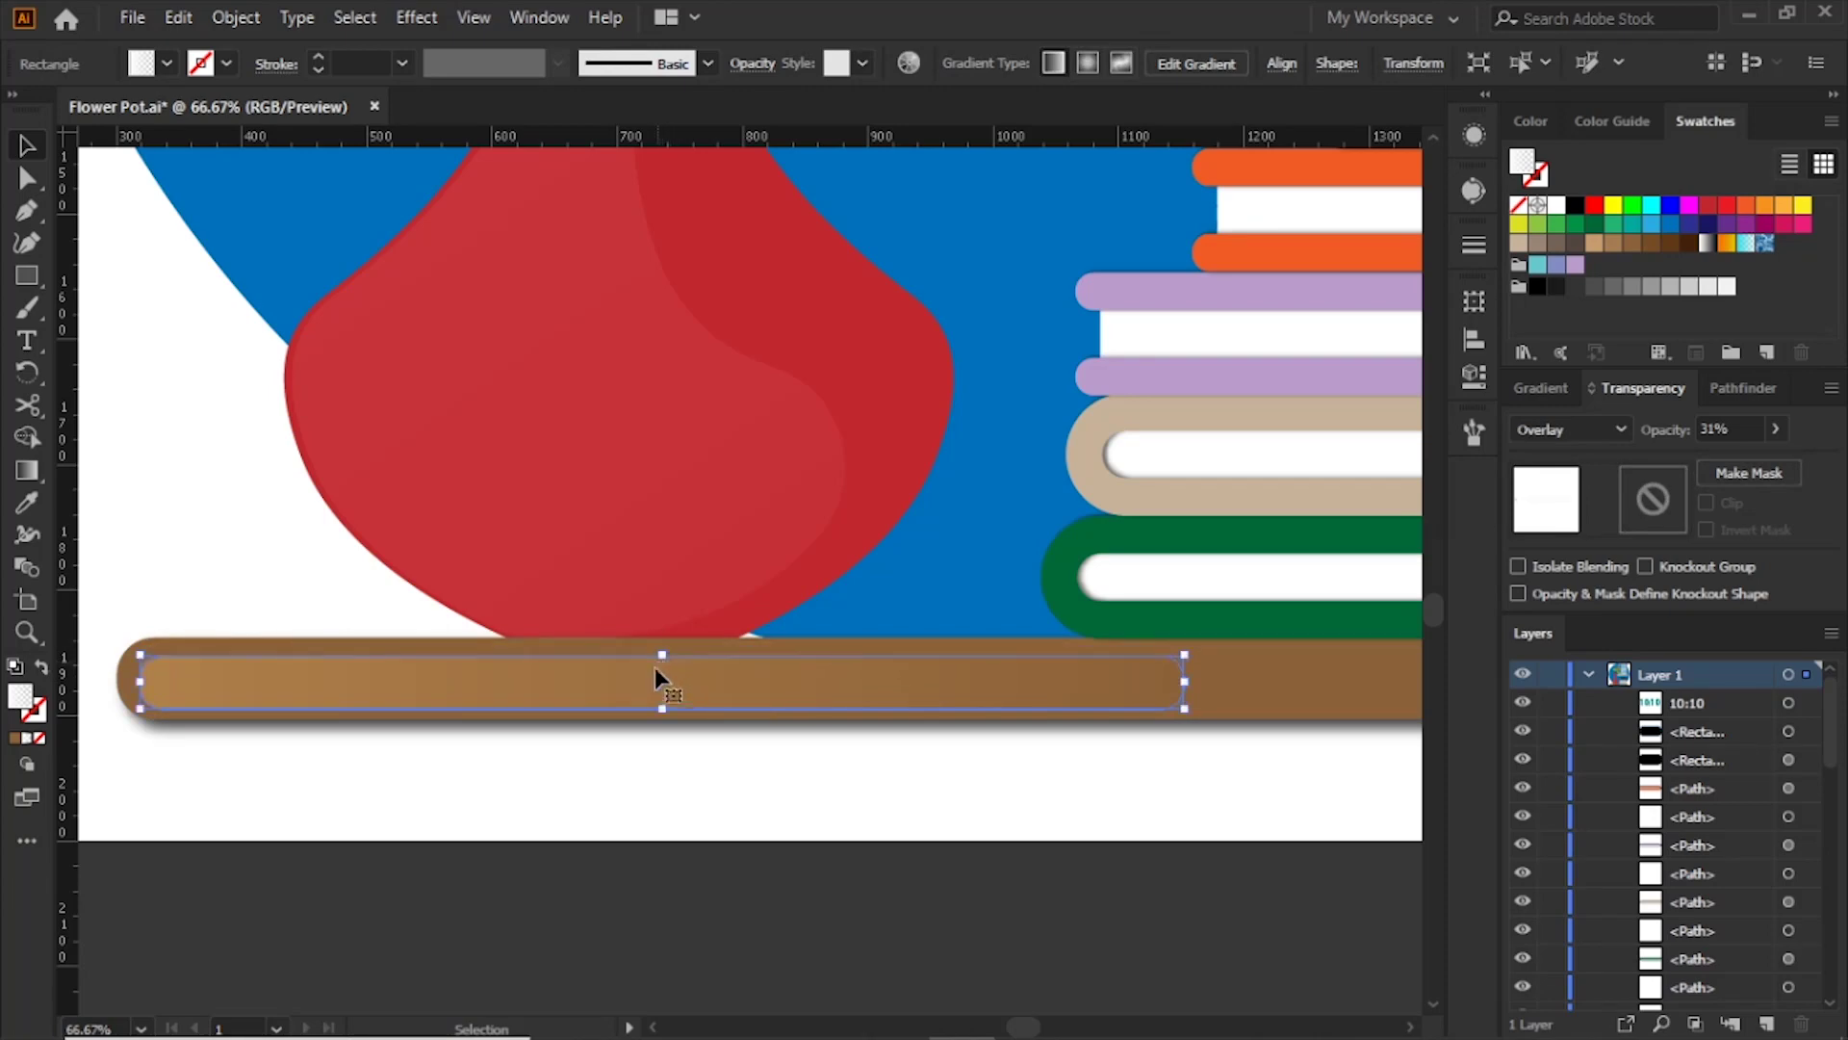
key("Up")
key("Up")
key("Up")
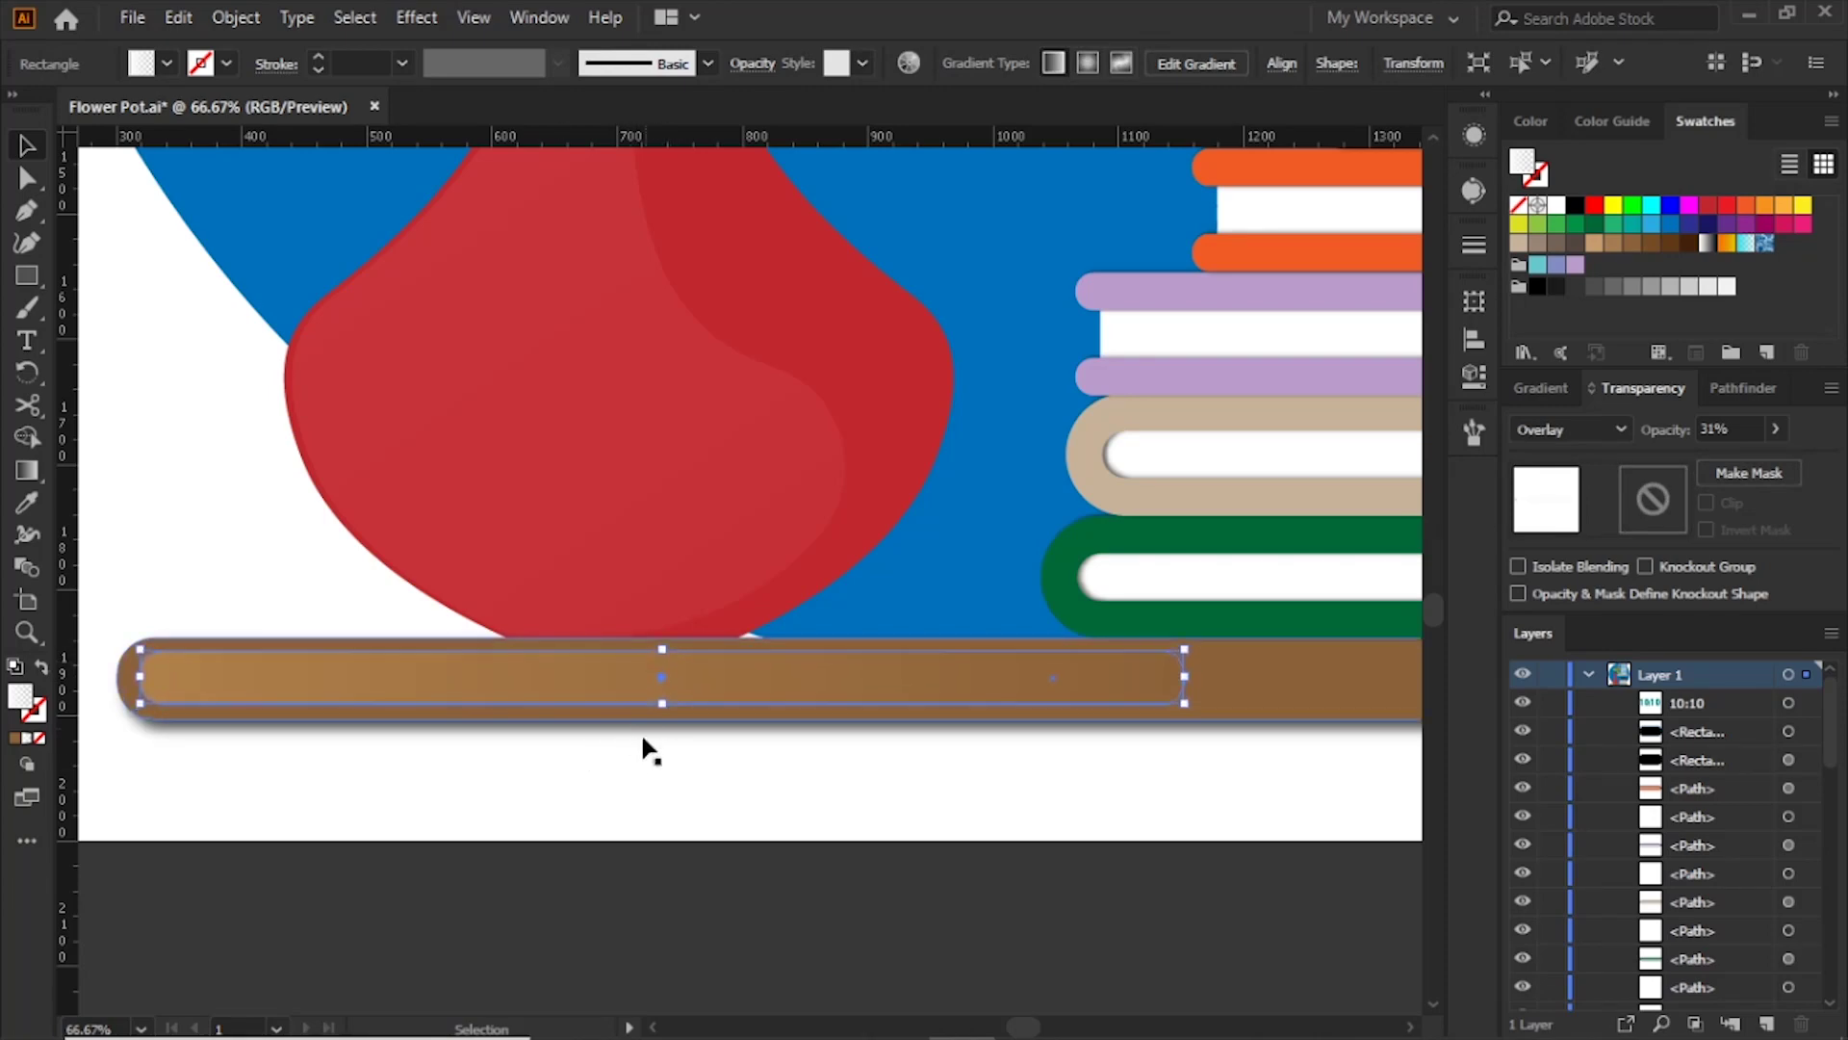
left_click(640, 770)
key("ctrl+minus")
key("a")
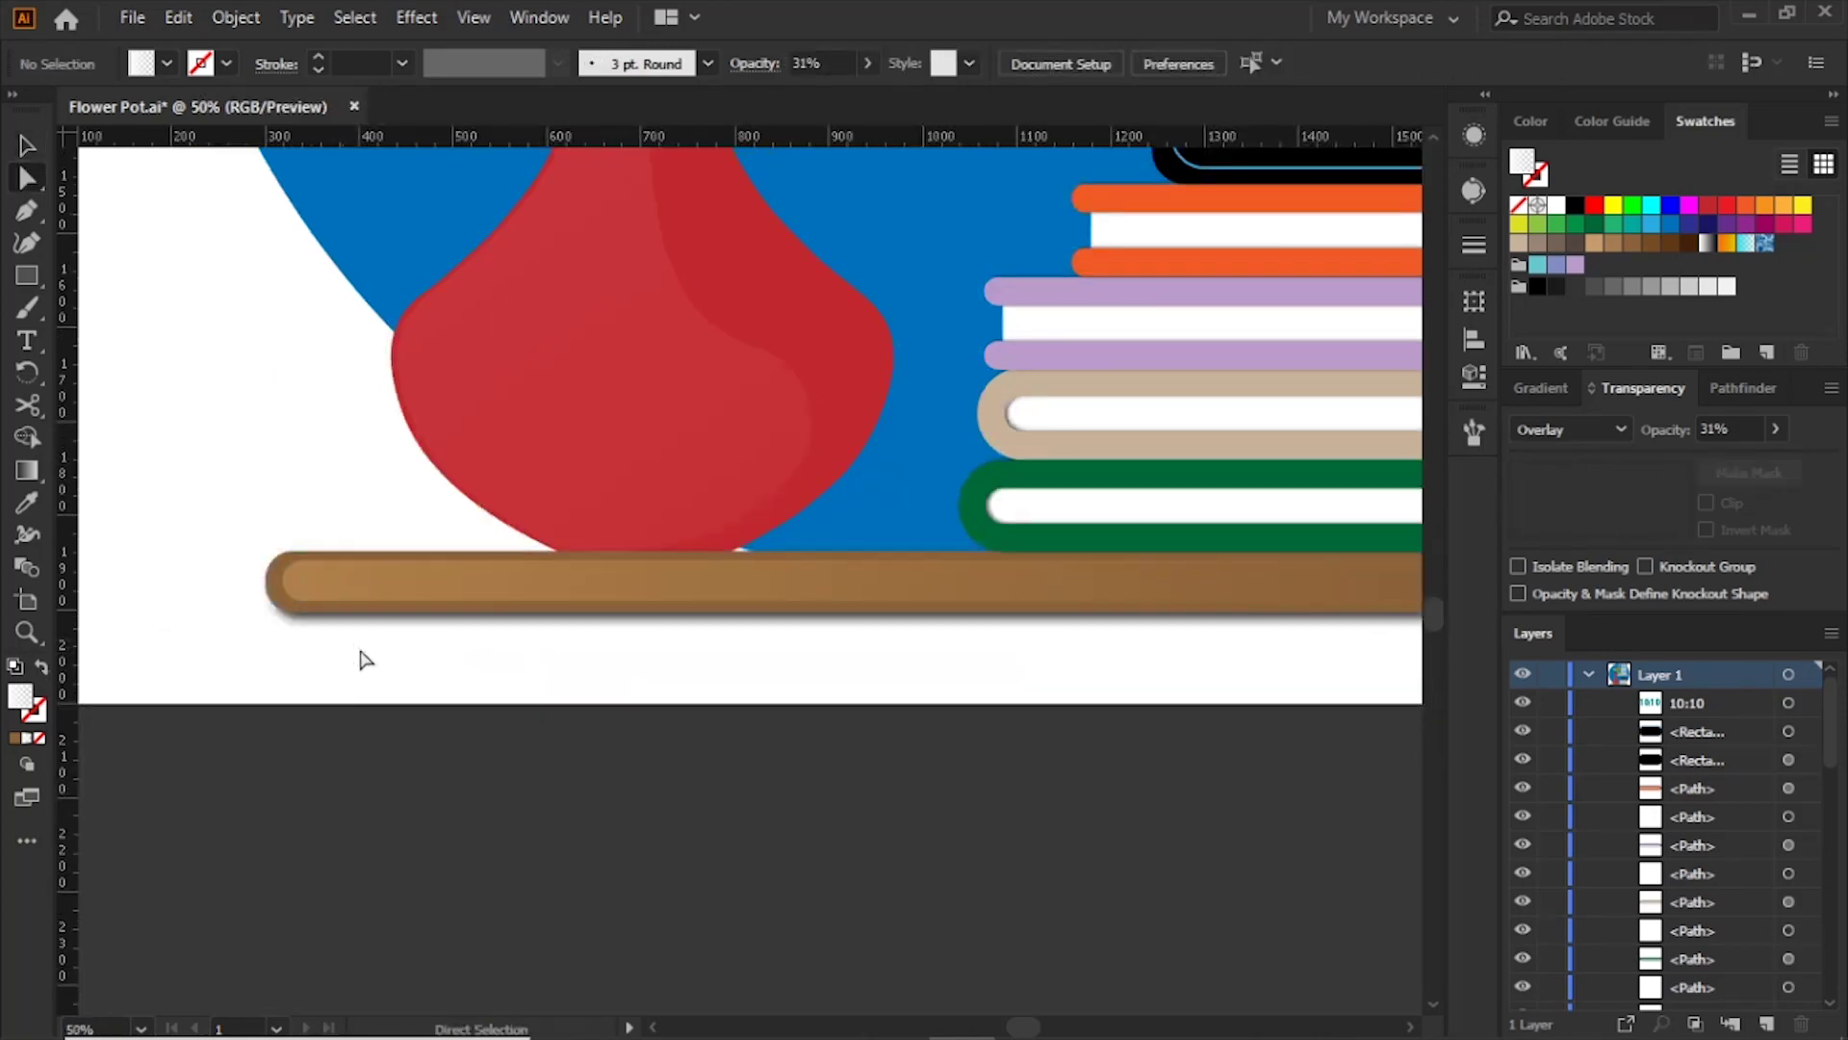
key("ctrl")
Step: Scale the clock and book stack up about 10% and lower them onto the shelf
scroll(780, 712, "down", 2)
scroll(1134, 770, "up", 1)
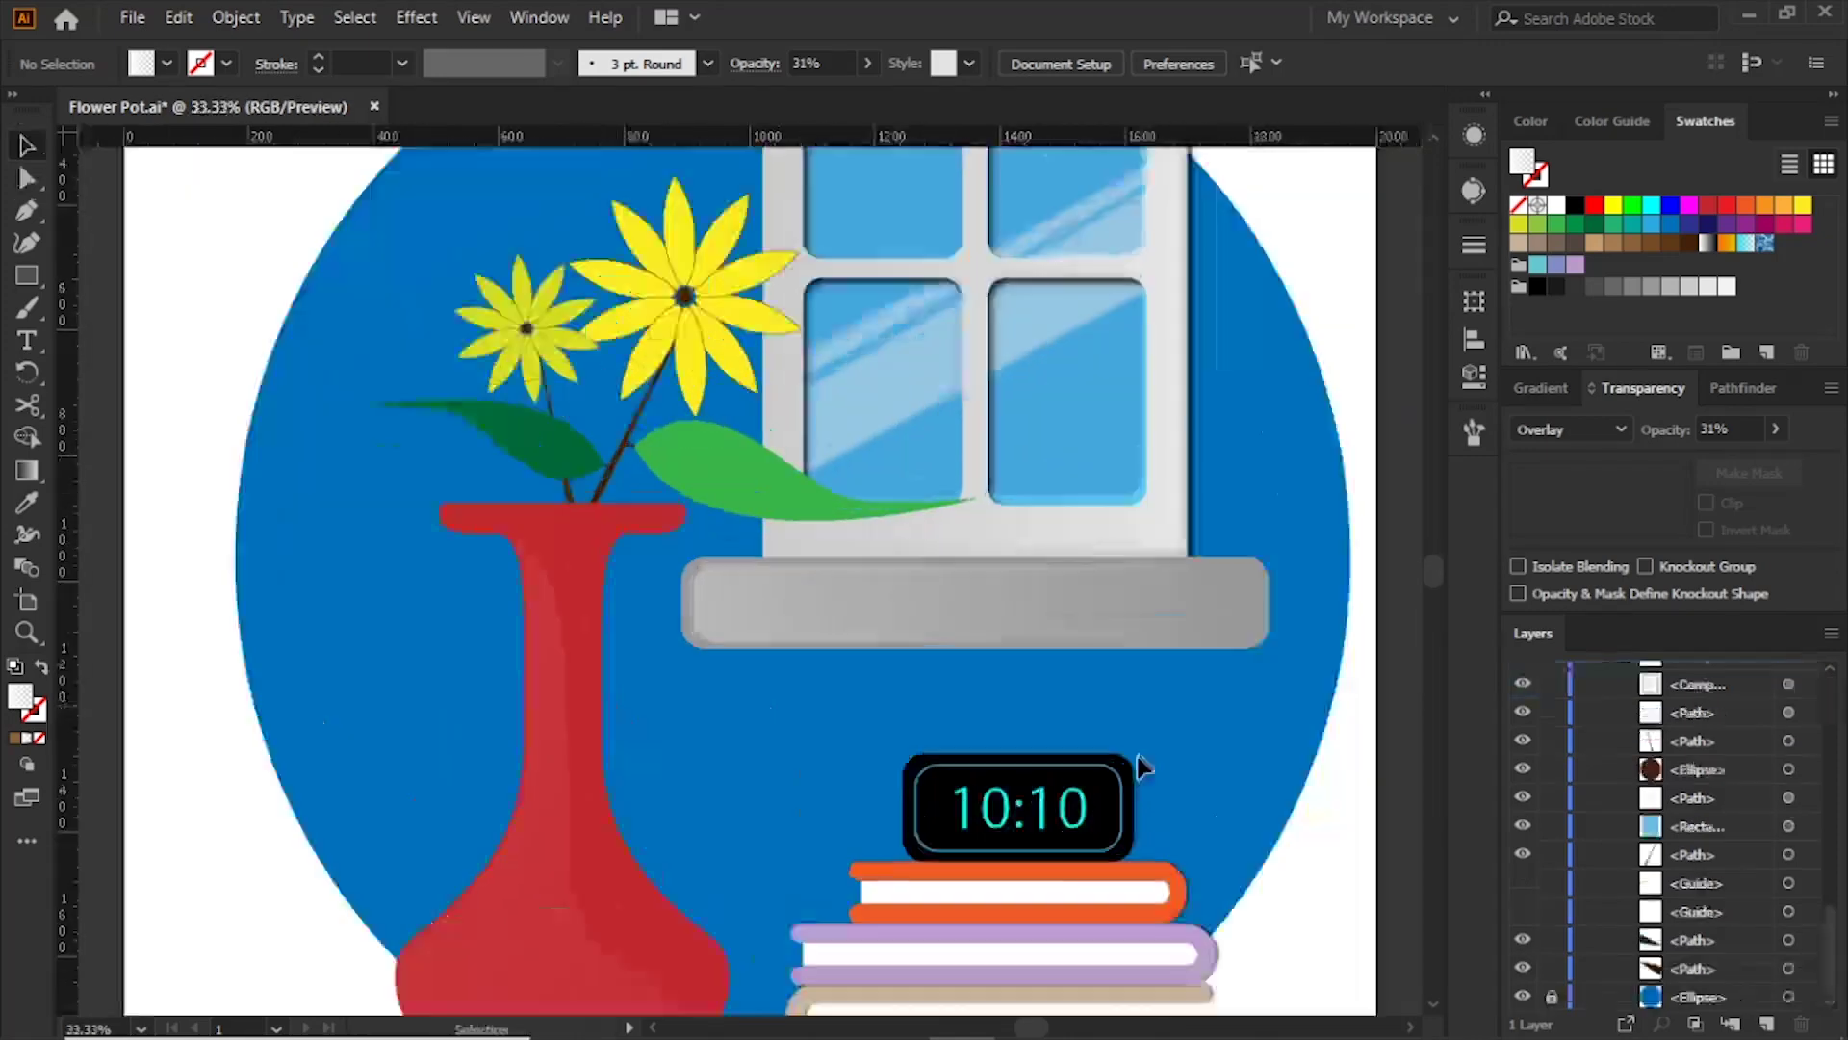
left_click_drag(1134, 781, 1097, 616)
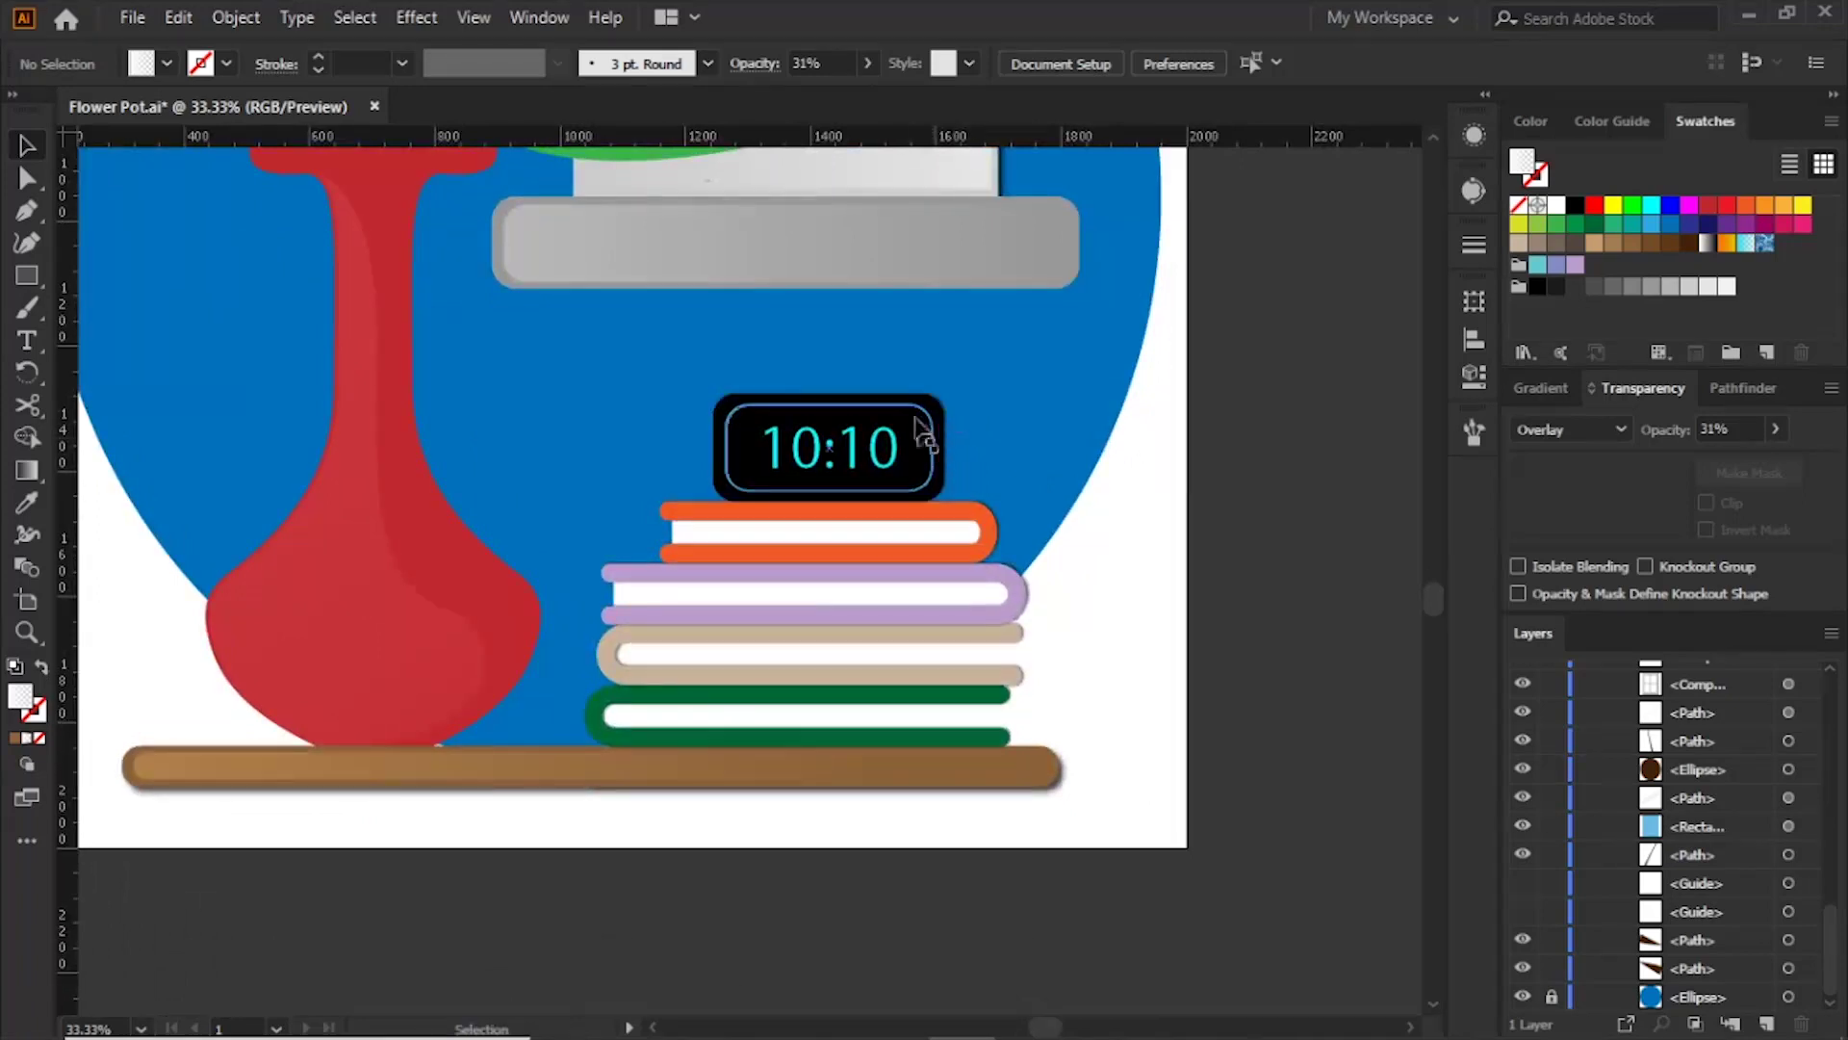
left_click_drag(903, 366, 1037, 739)
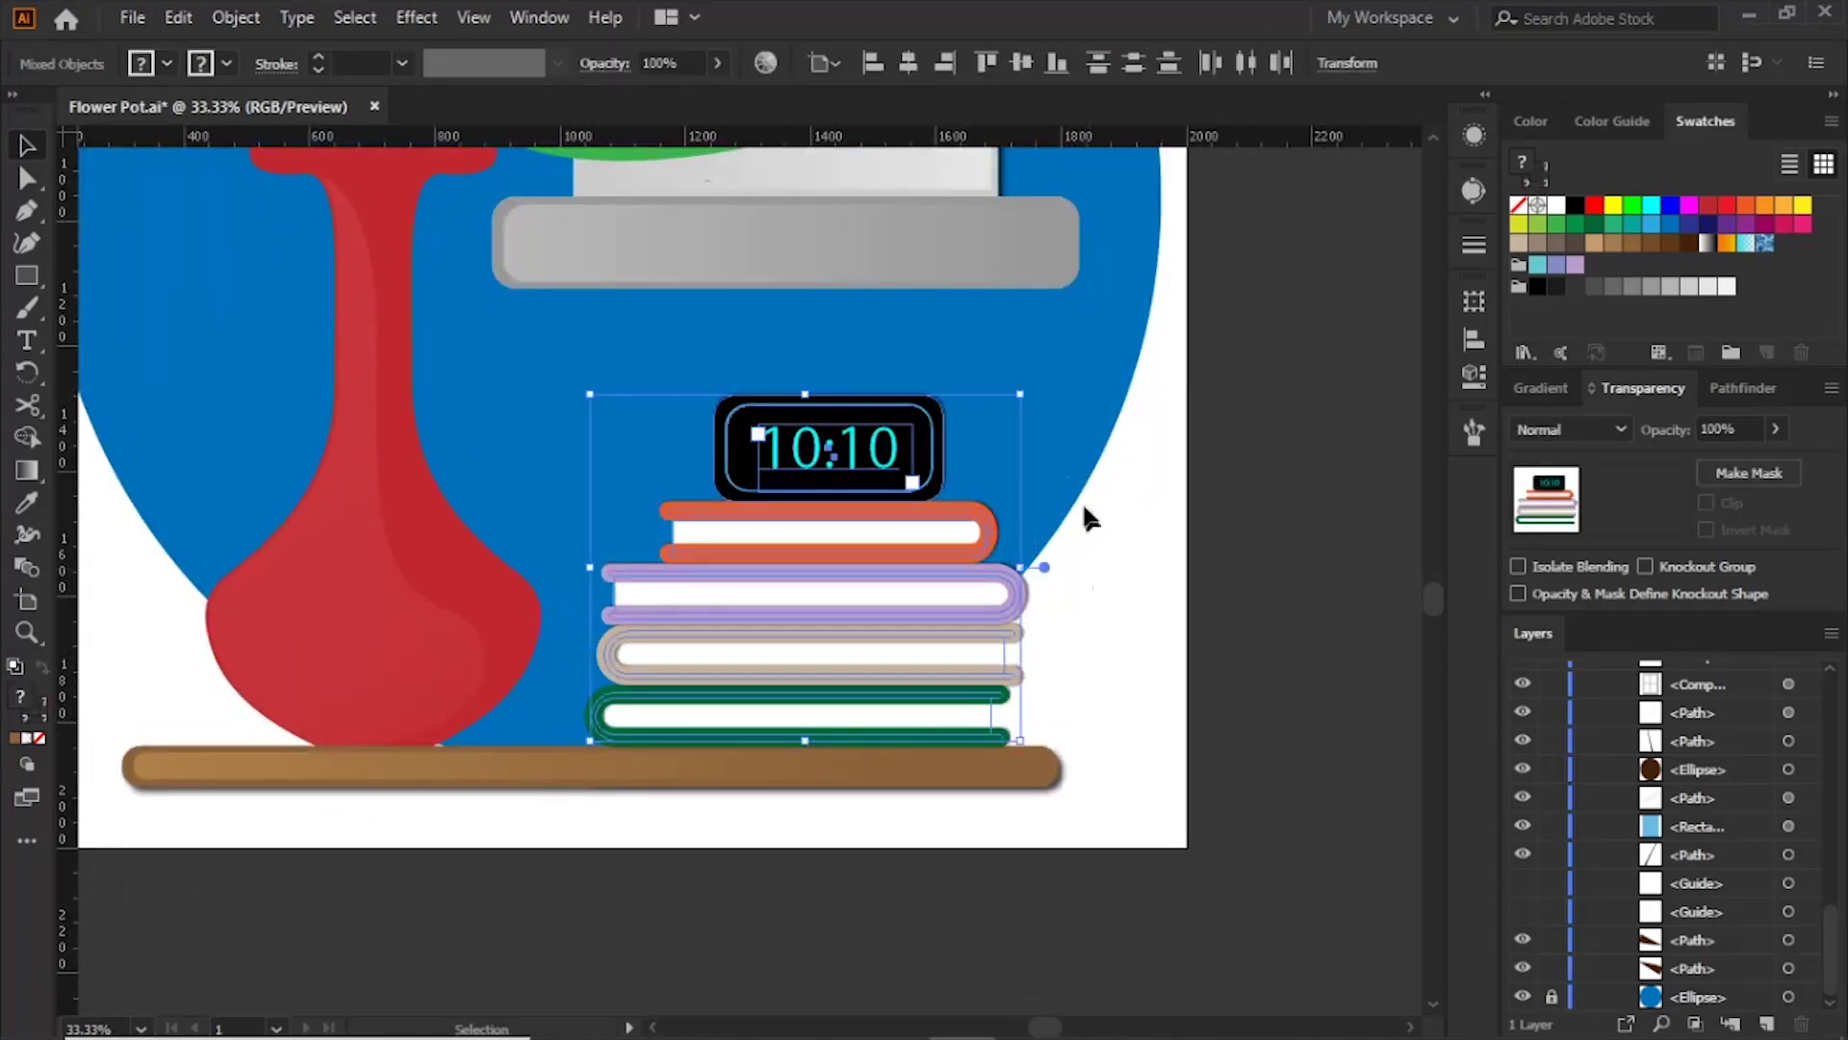
left_click_drag(1019, 393, 1040, 333)
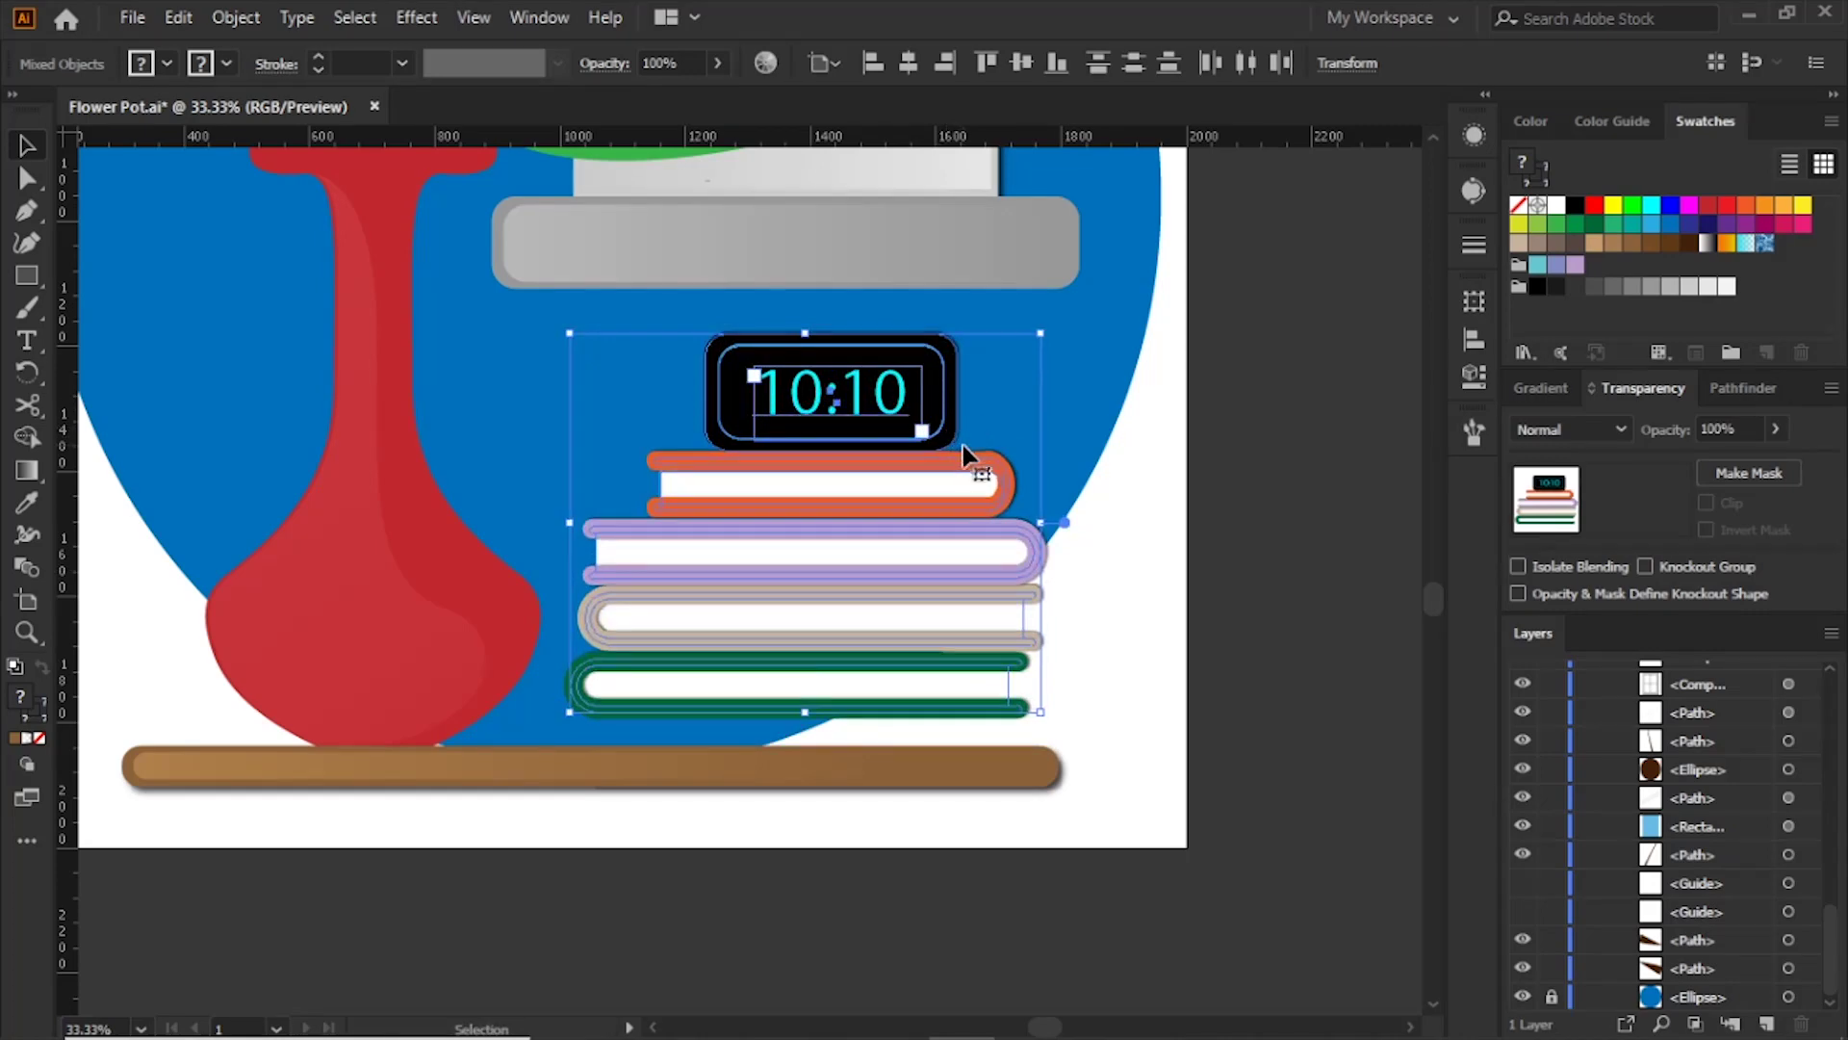
left_click_drag(962, 445, 910, 468)
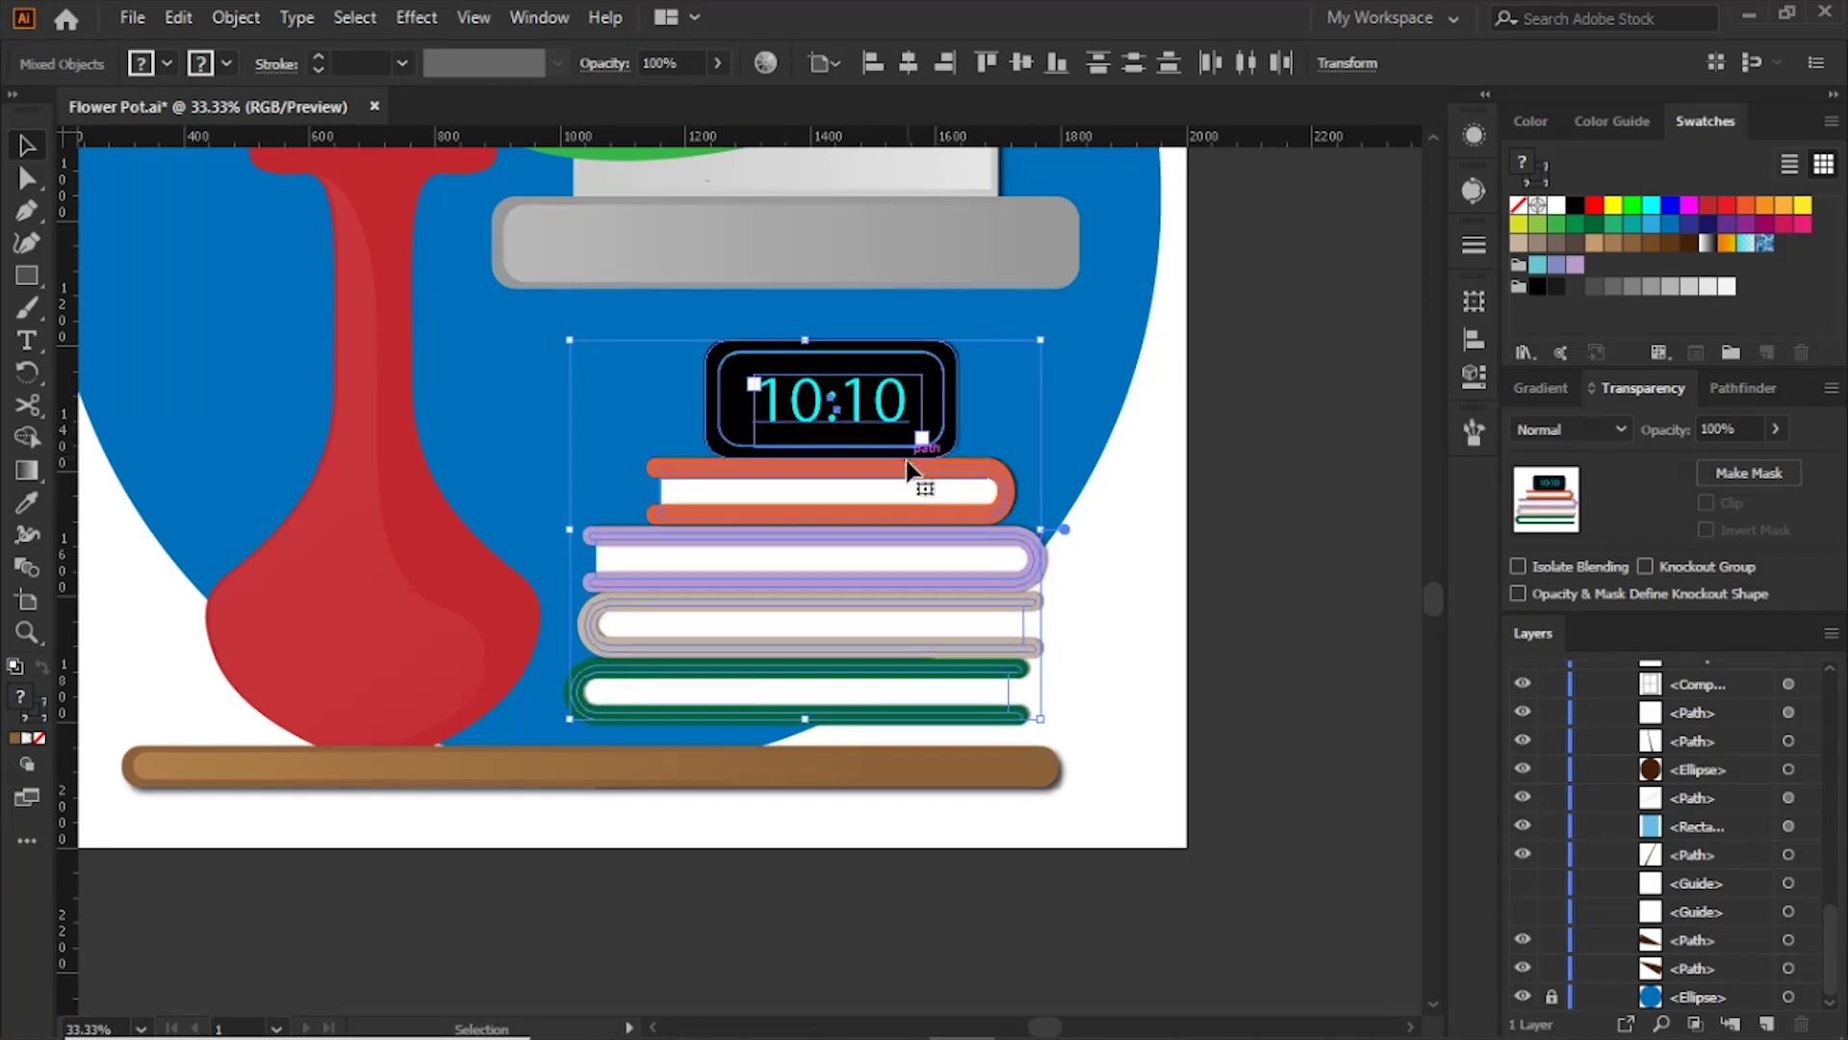
left_click_drag(910, 468, 1006, 502)
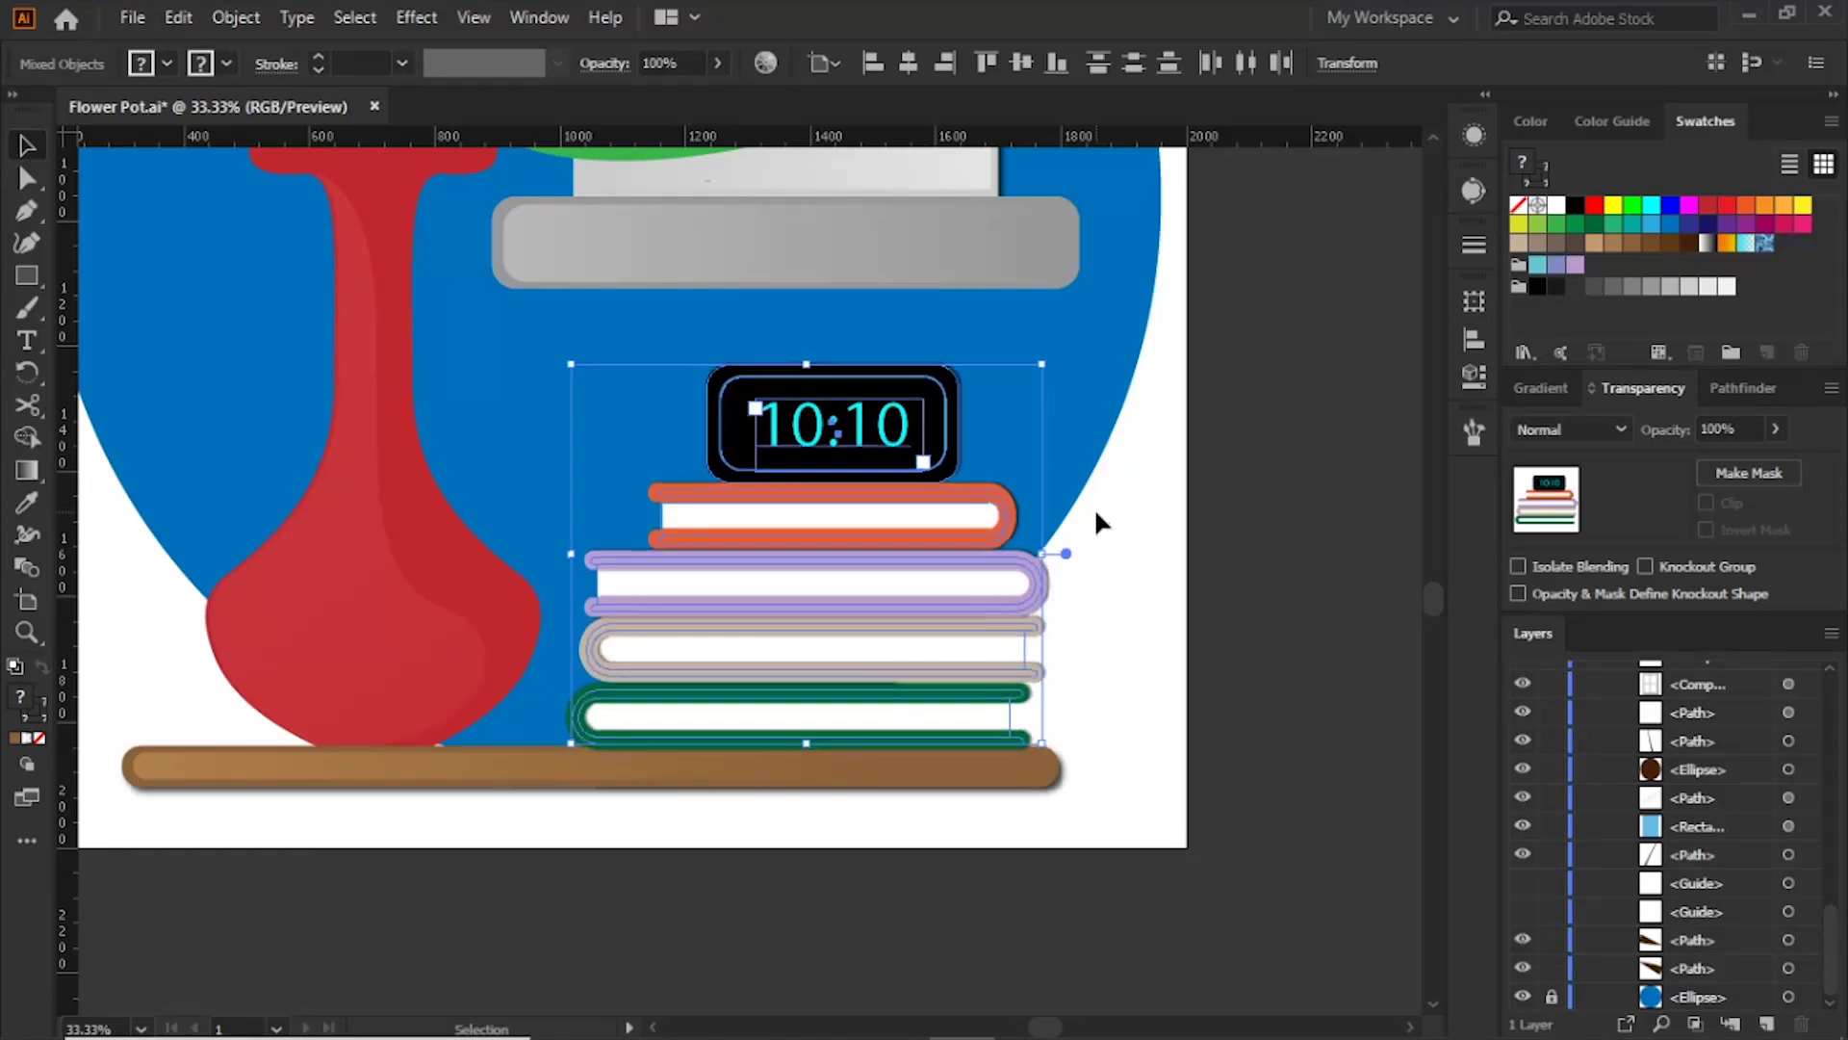
key("ctrl+shift+a")
key("ctrl+0")
Step: Draw an artboard-sized rectangle filled with the White, Black gradient, its black stop changed to light grey
left_click(26, 276)
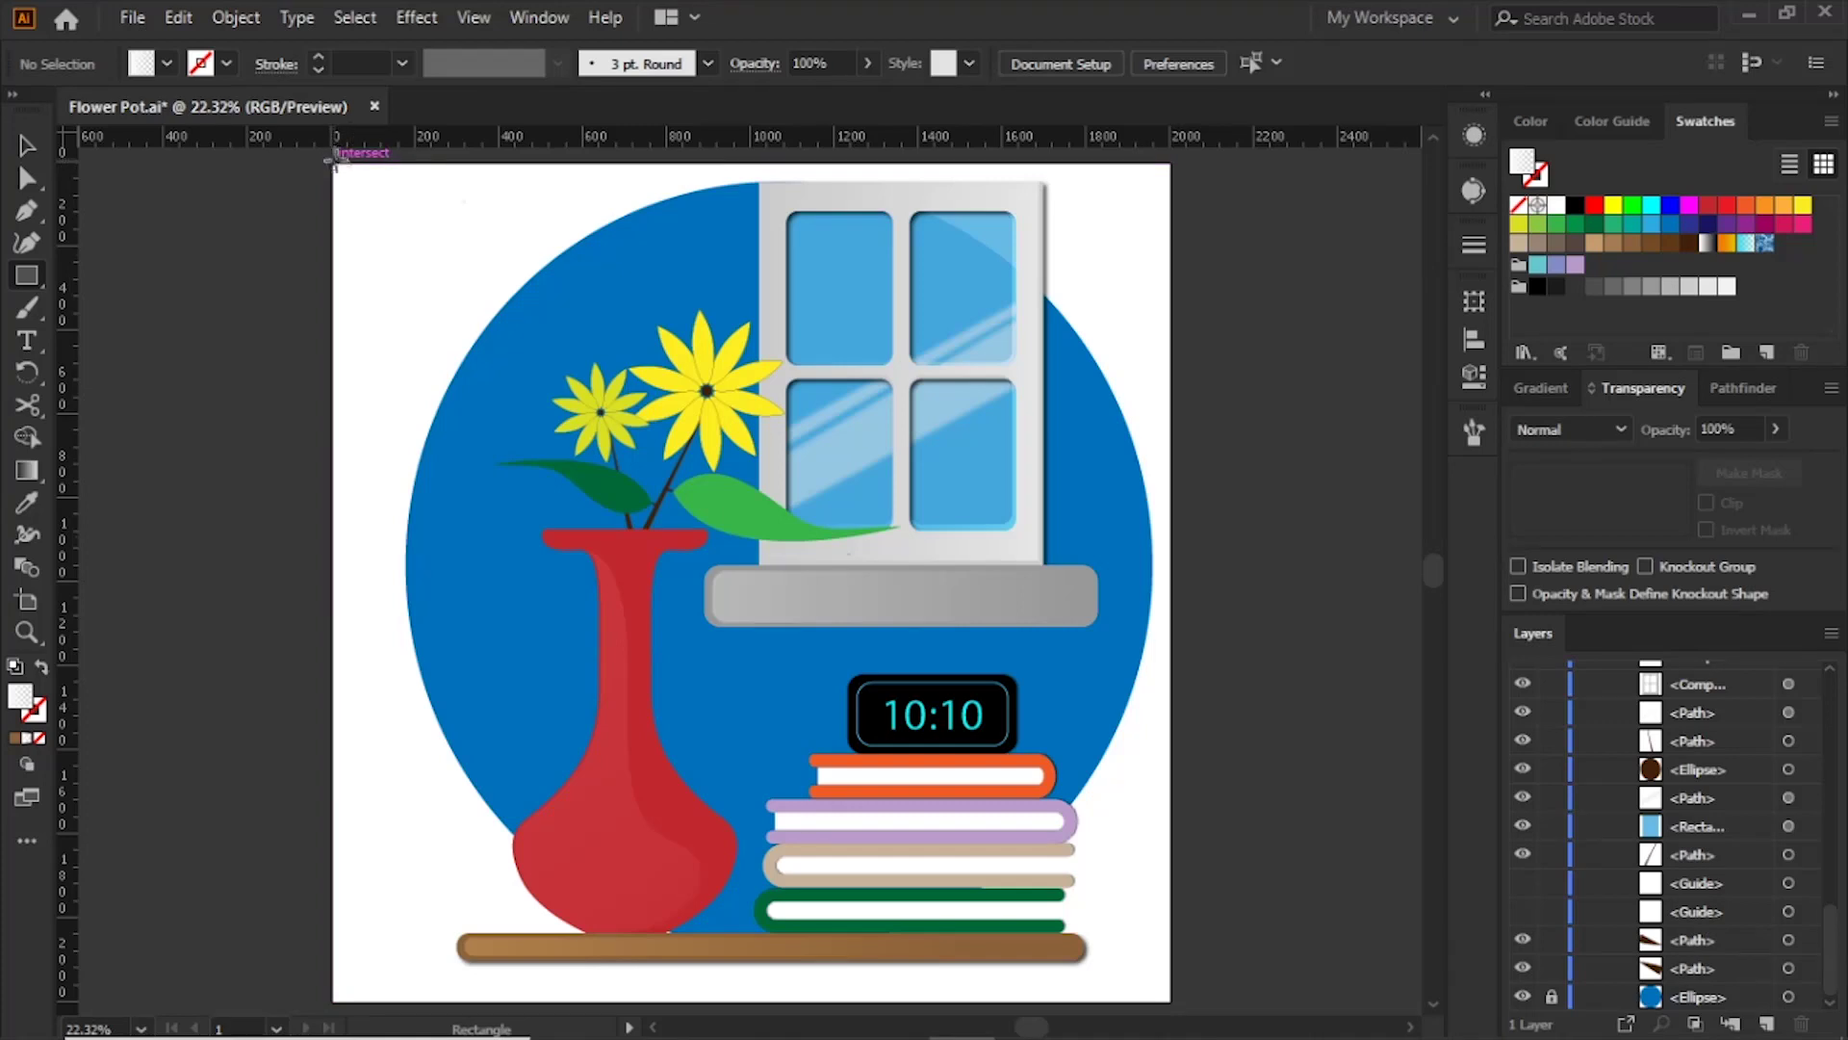
left_click_drag(334, 159, 1155, 977)
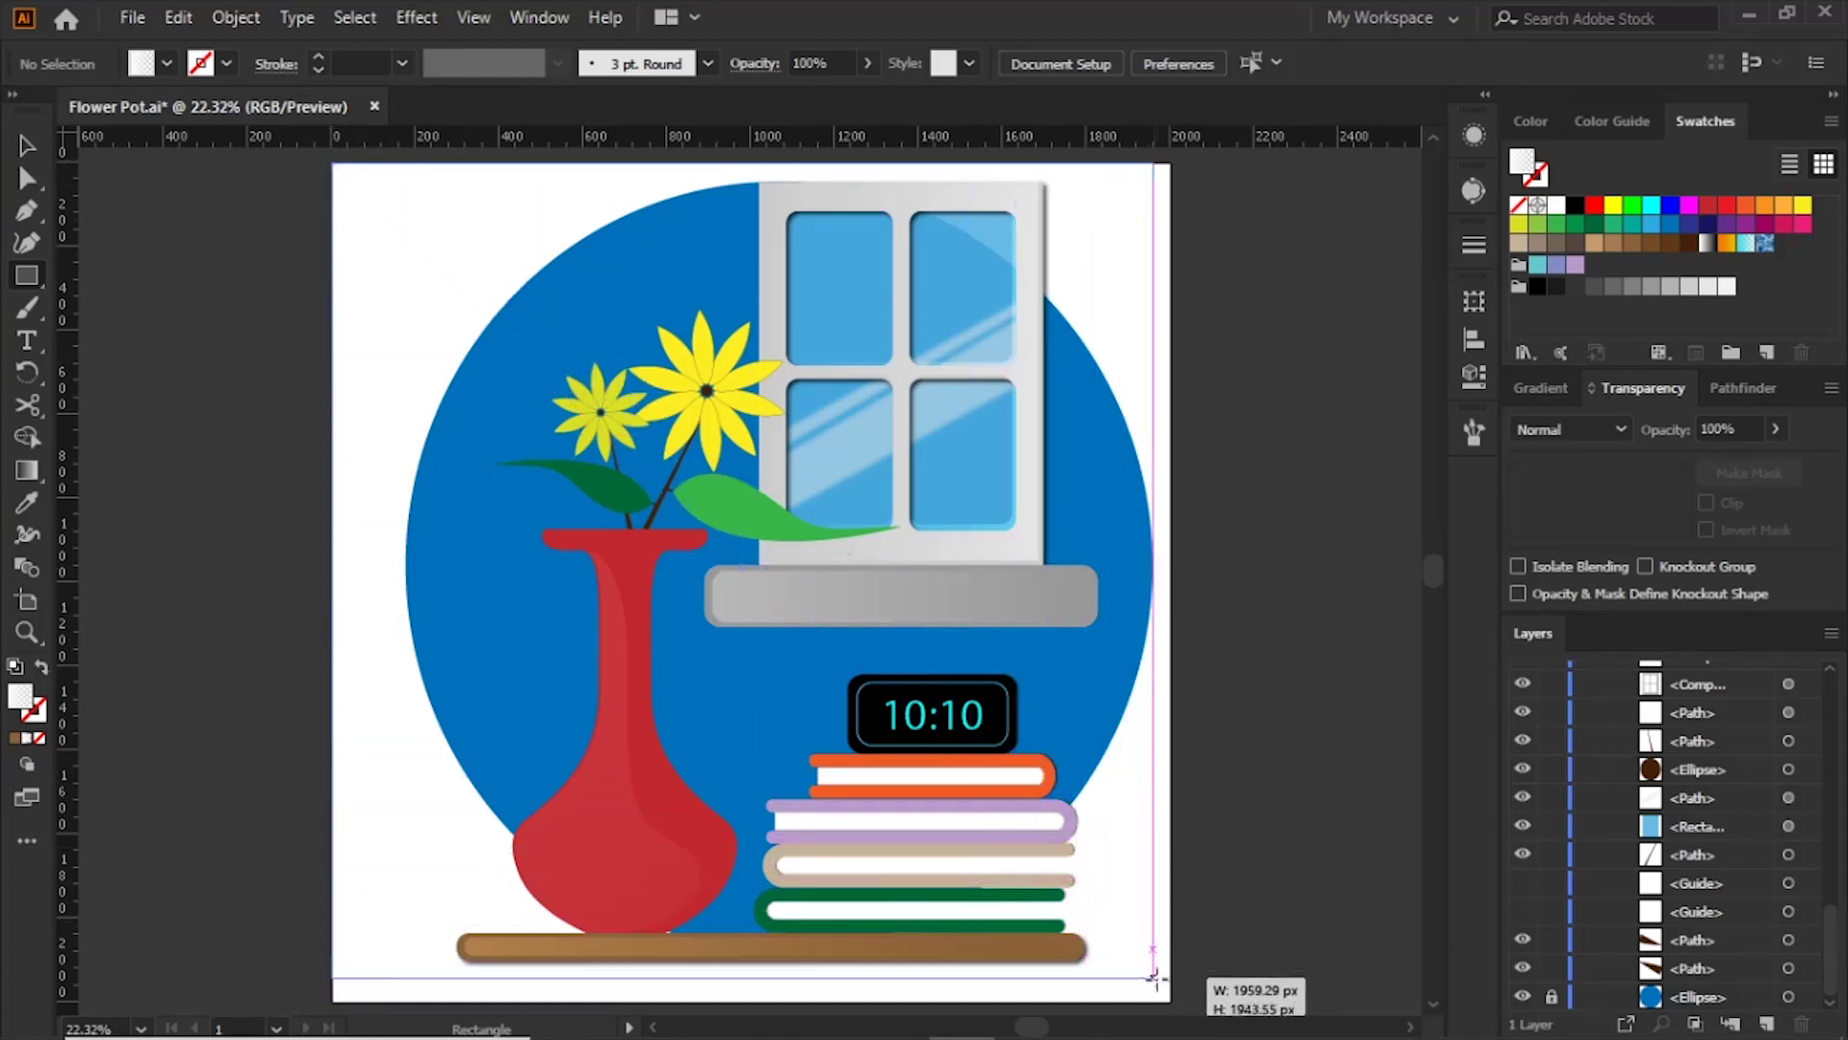
left_click_drag(1155, 977, 1169, 1001)
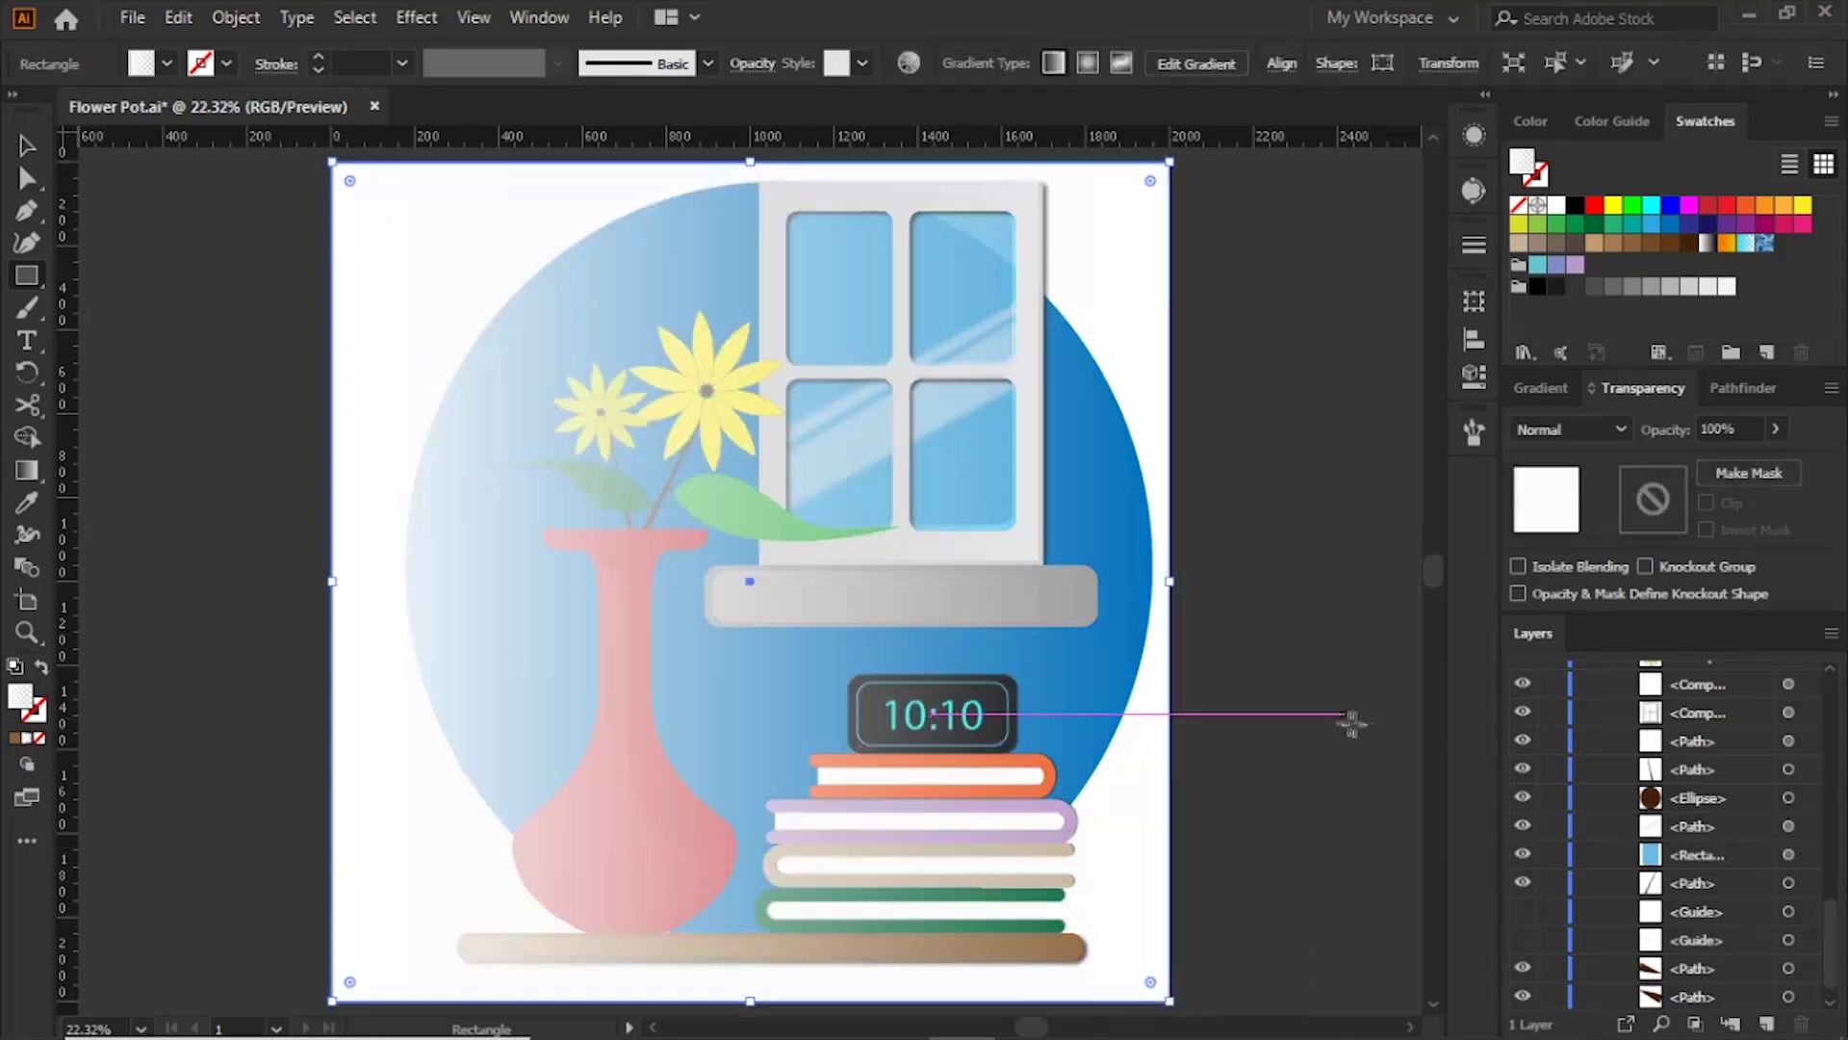
left_click(1561, 385)
left_click(1561, 435)
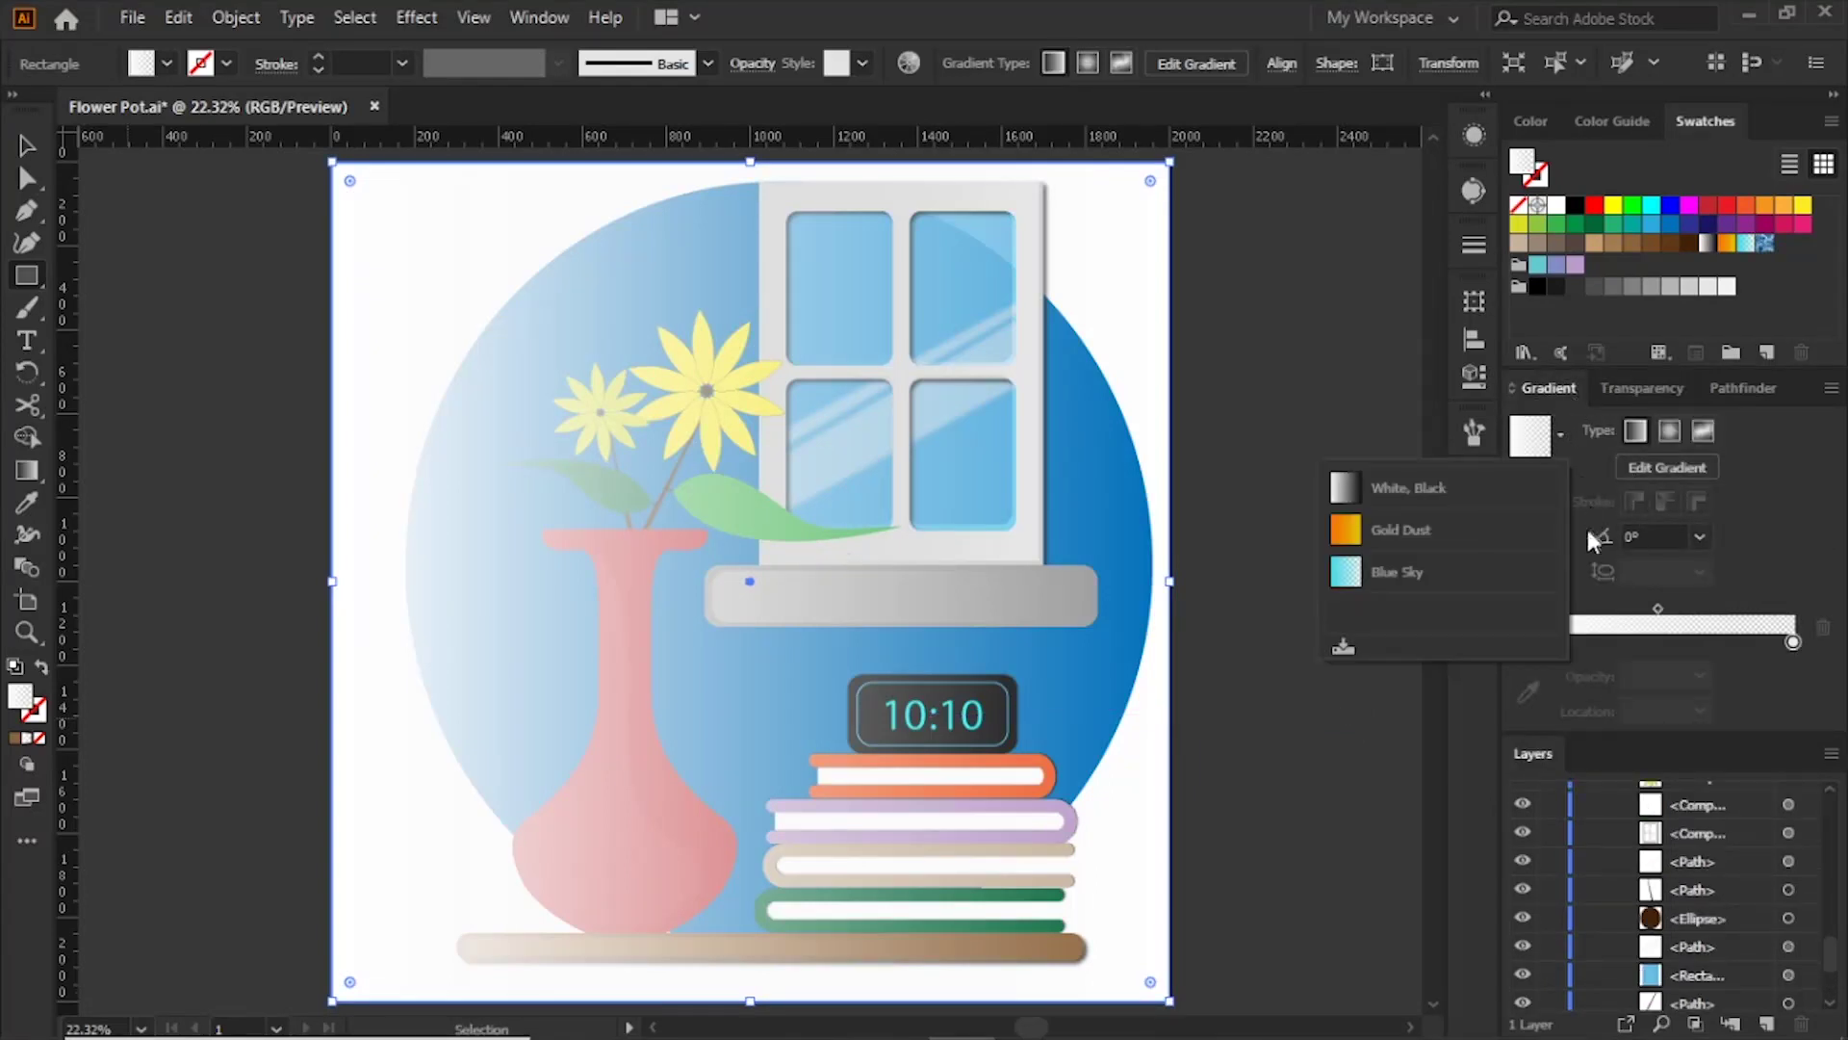
left_click(1485, 489)
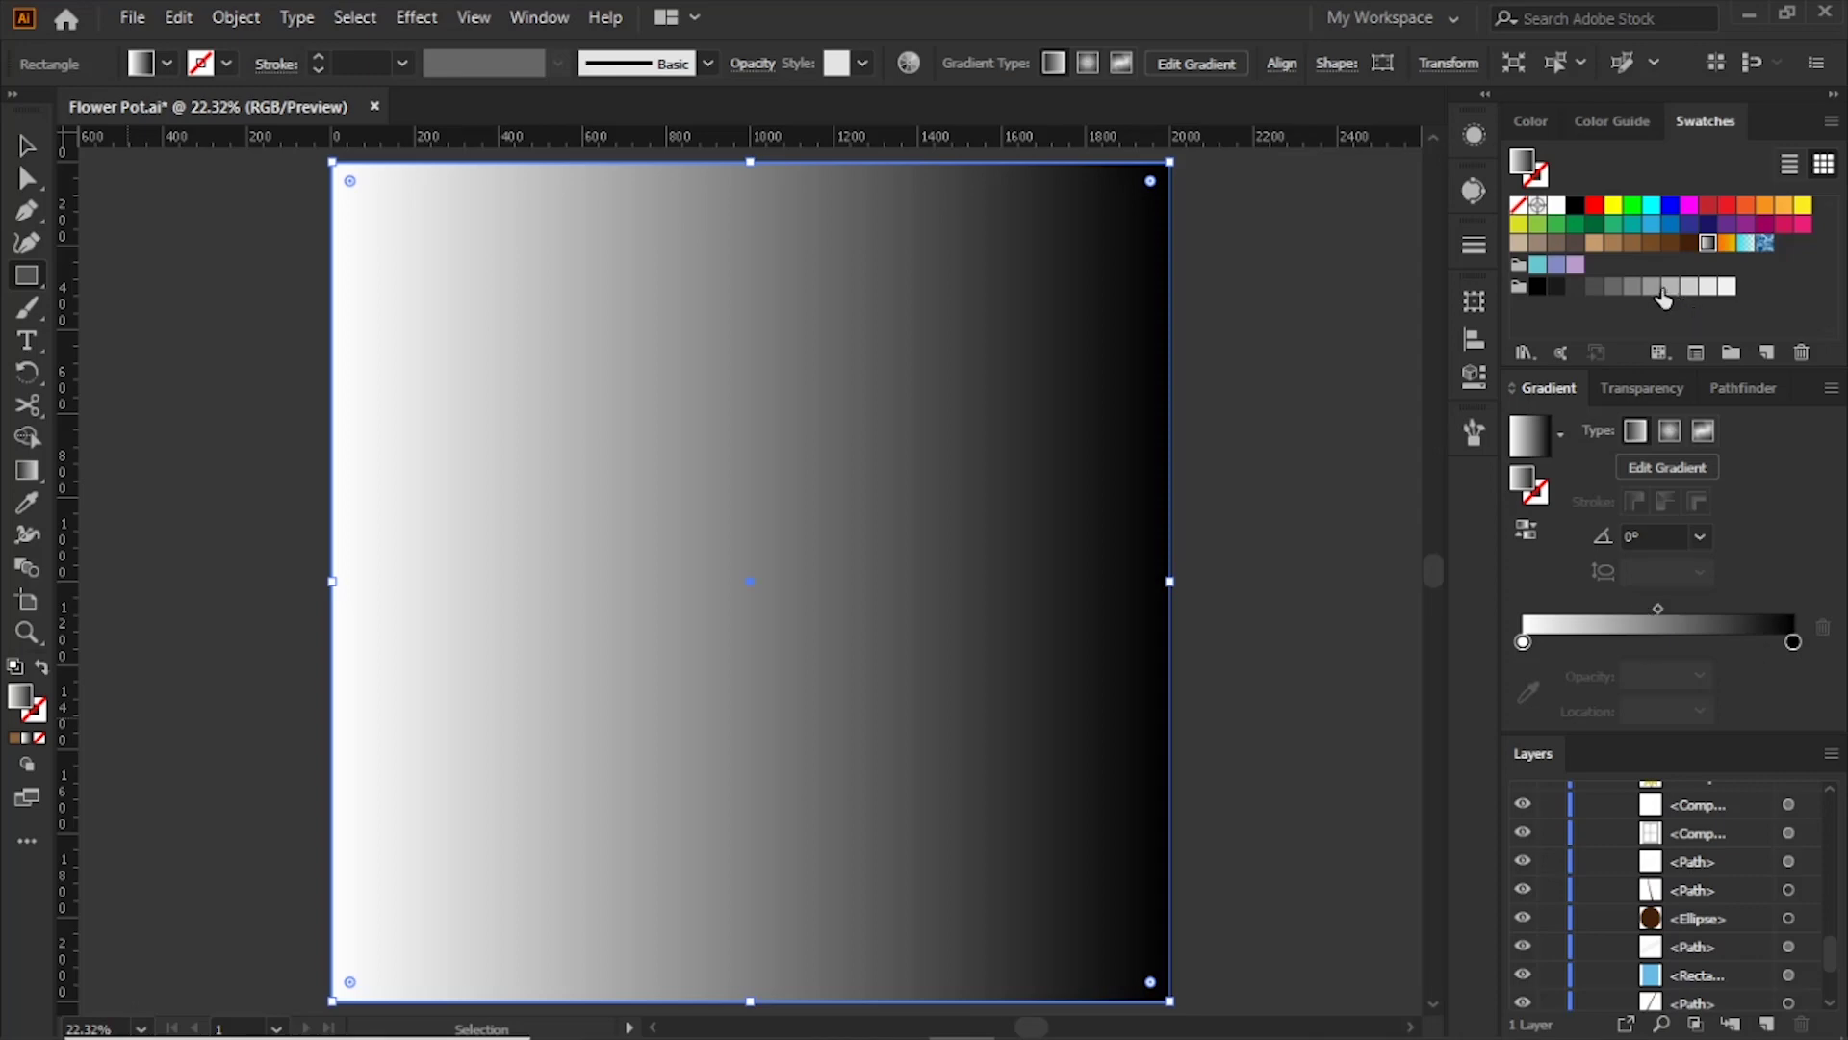
left_click_drag(1670, 289, 1795, 646)
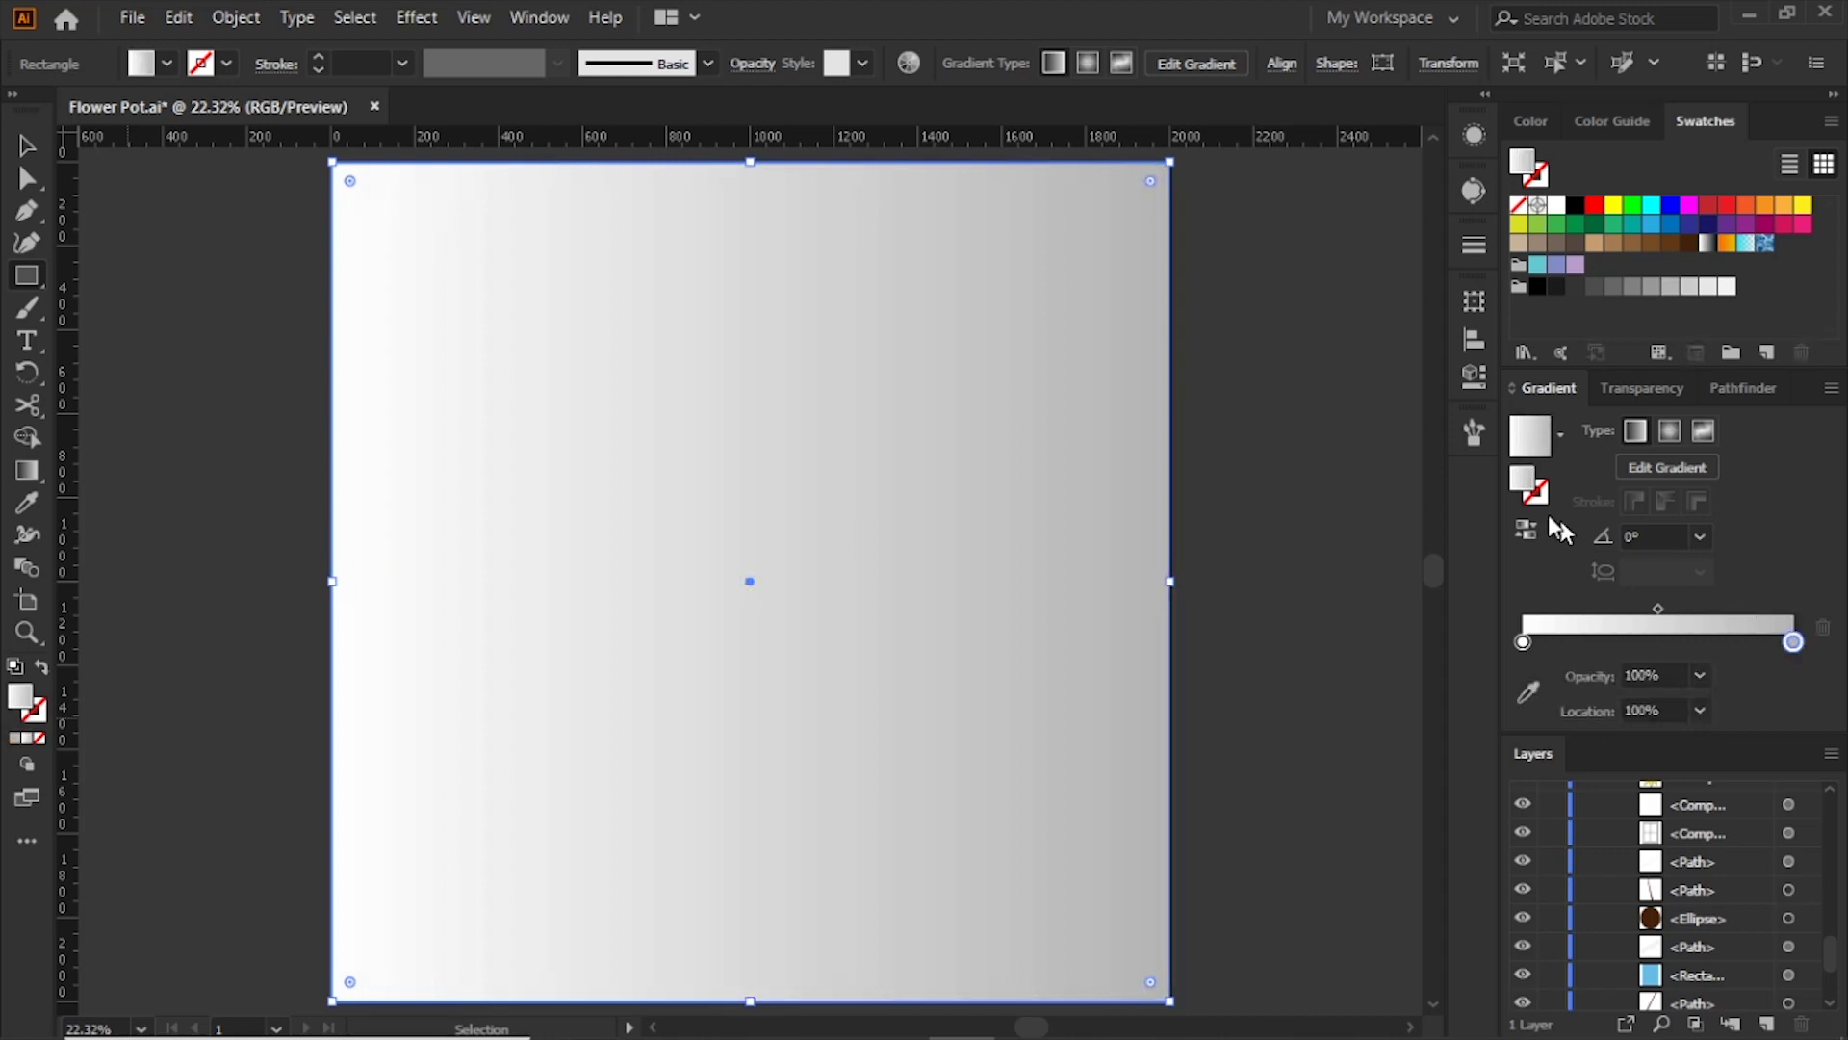
Step: Run the gradient vertically top to bottom and shift its midpoint toward the white end
key("g")
left_click_drag(751, 154, 753, 997)
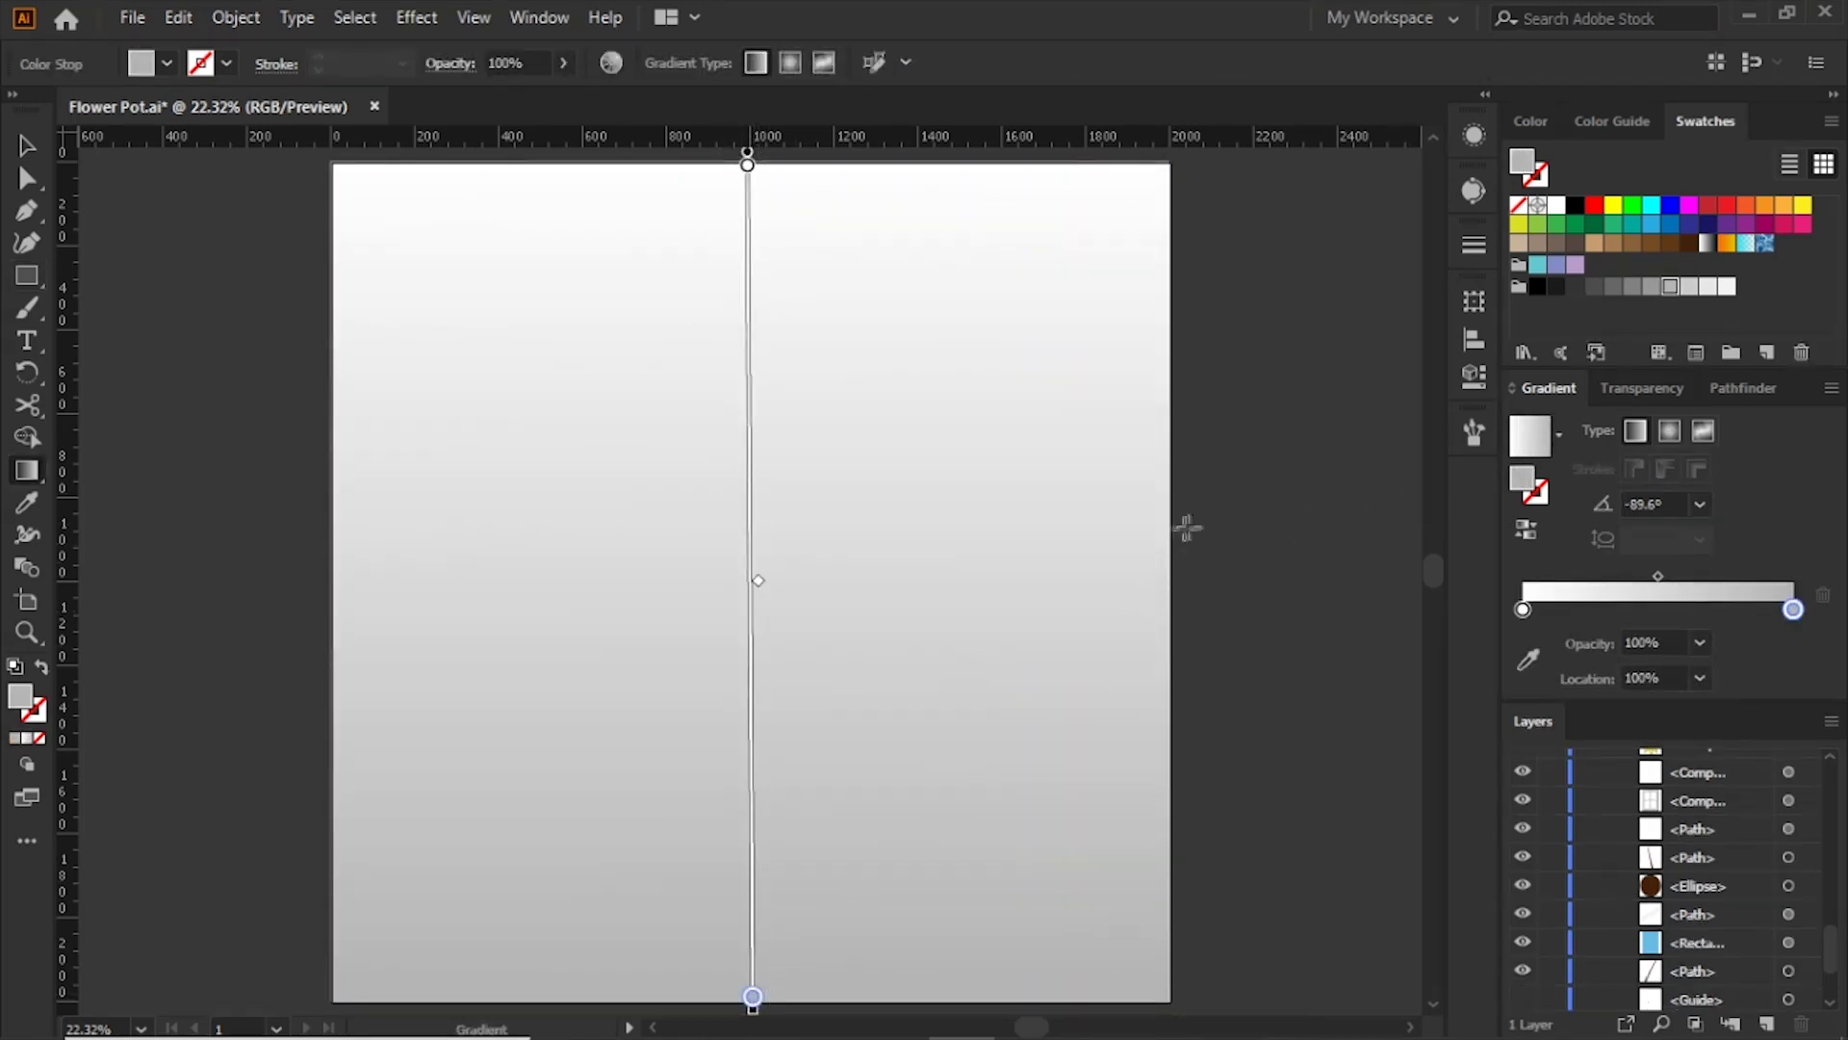
left_click_drag(1661, 579, 1643, 577)
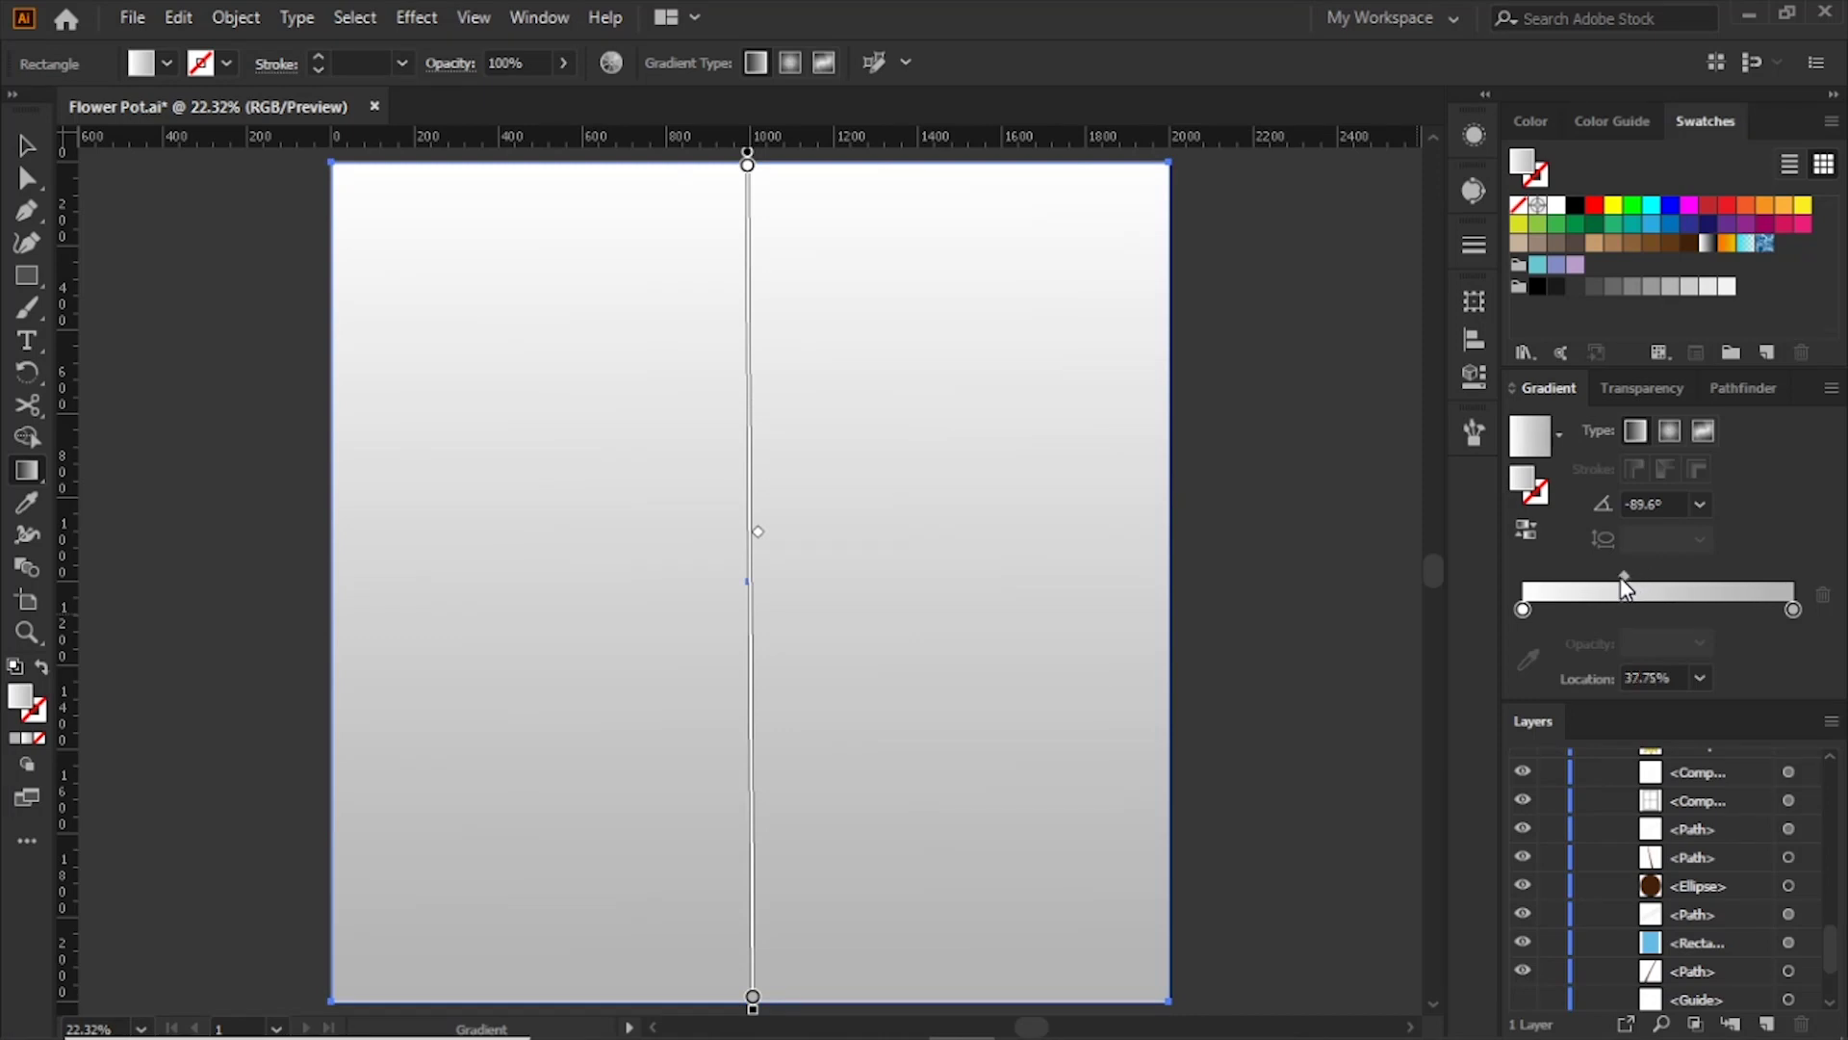
left_click_drag(1624, 580, 1610, 583)
Step: Move the background rectangle down the layer stack behind the scene
key("v")
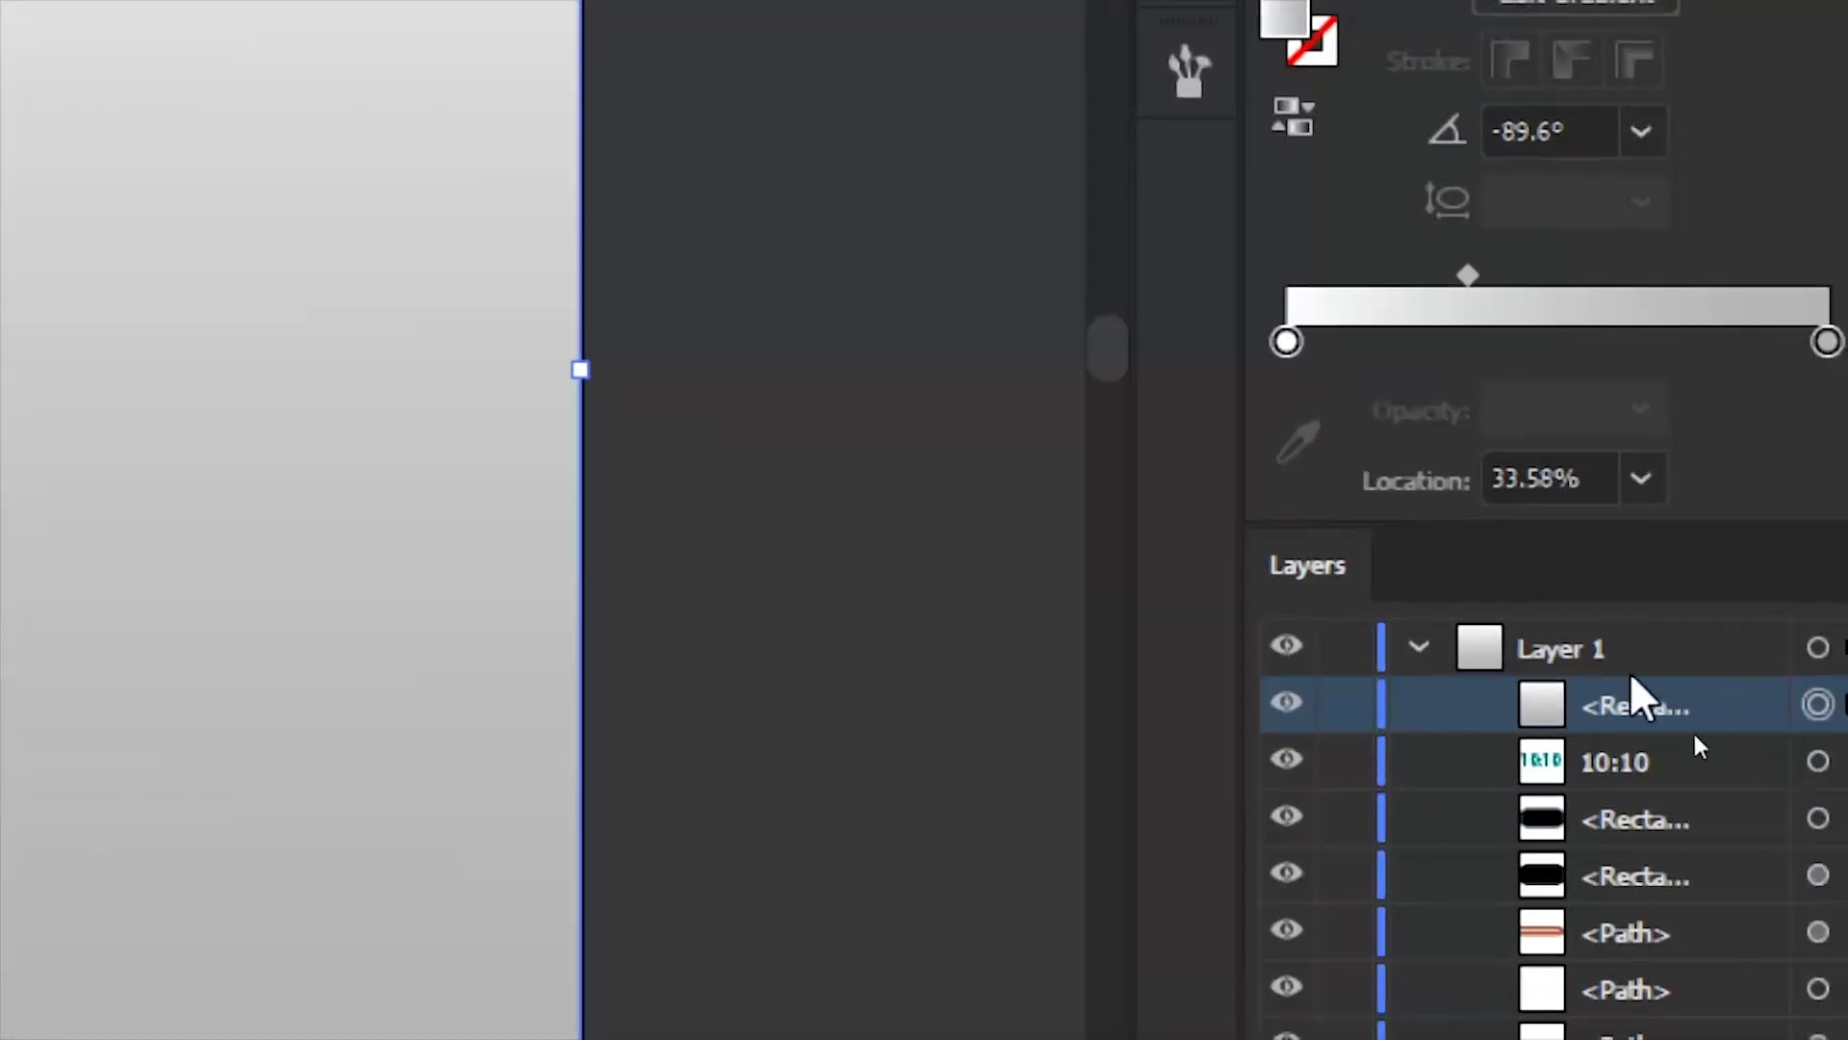
mouse_move(1658, 720)
left_mouse_down()
mouse_move(1728, 944)
mouse_move(1737, 923)
left_mouse_up()
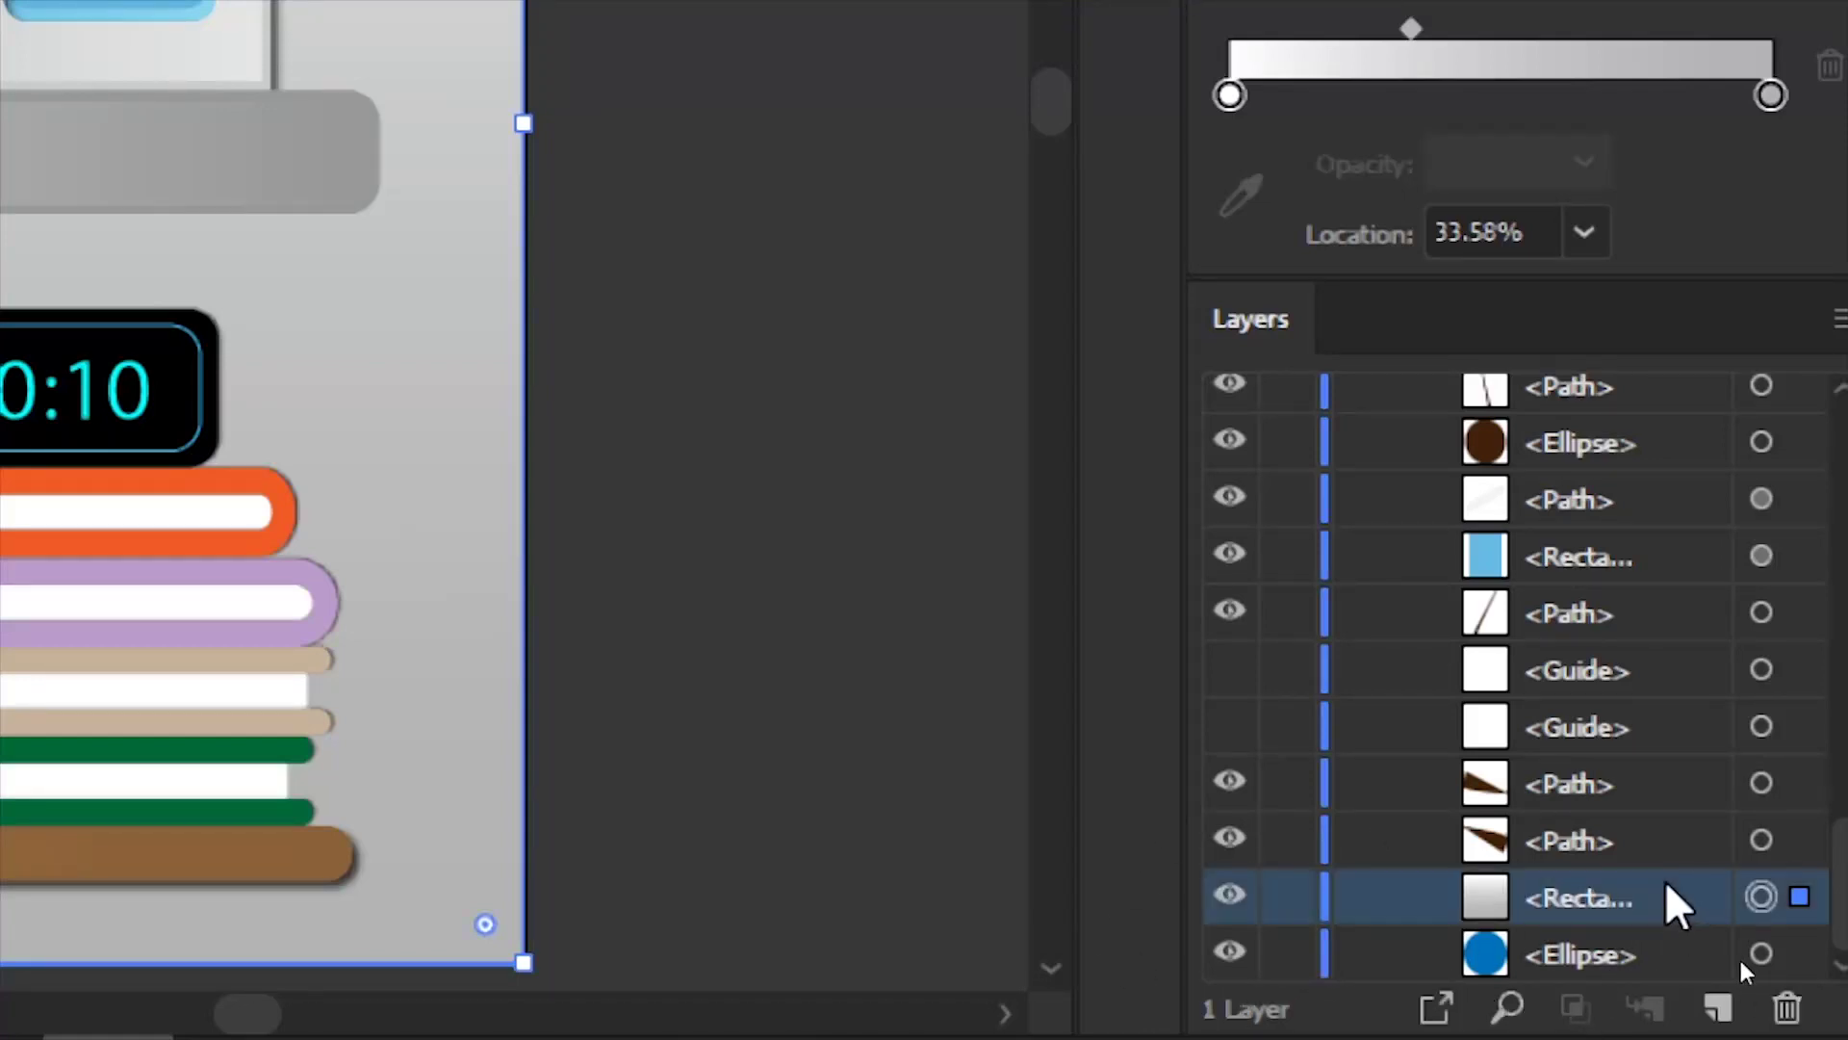
left_click_drag(1671, 899, 1671, 978)
mouse_move(1600, 899)
left_mouse_down()
mouse_move(1596, 976)
mouse_move(1546, 953)
mouse_move(1602, 875)
left_mouse_up()
Step: Copy and paste the blue circle, then shrink the pasted copy
left_click(1545, 953)
left_click(178, 17)
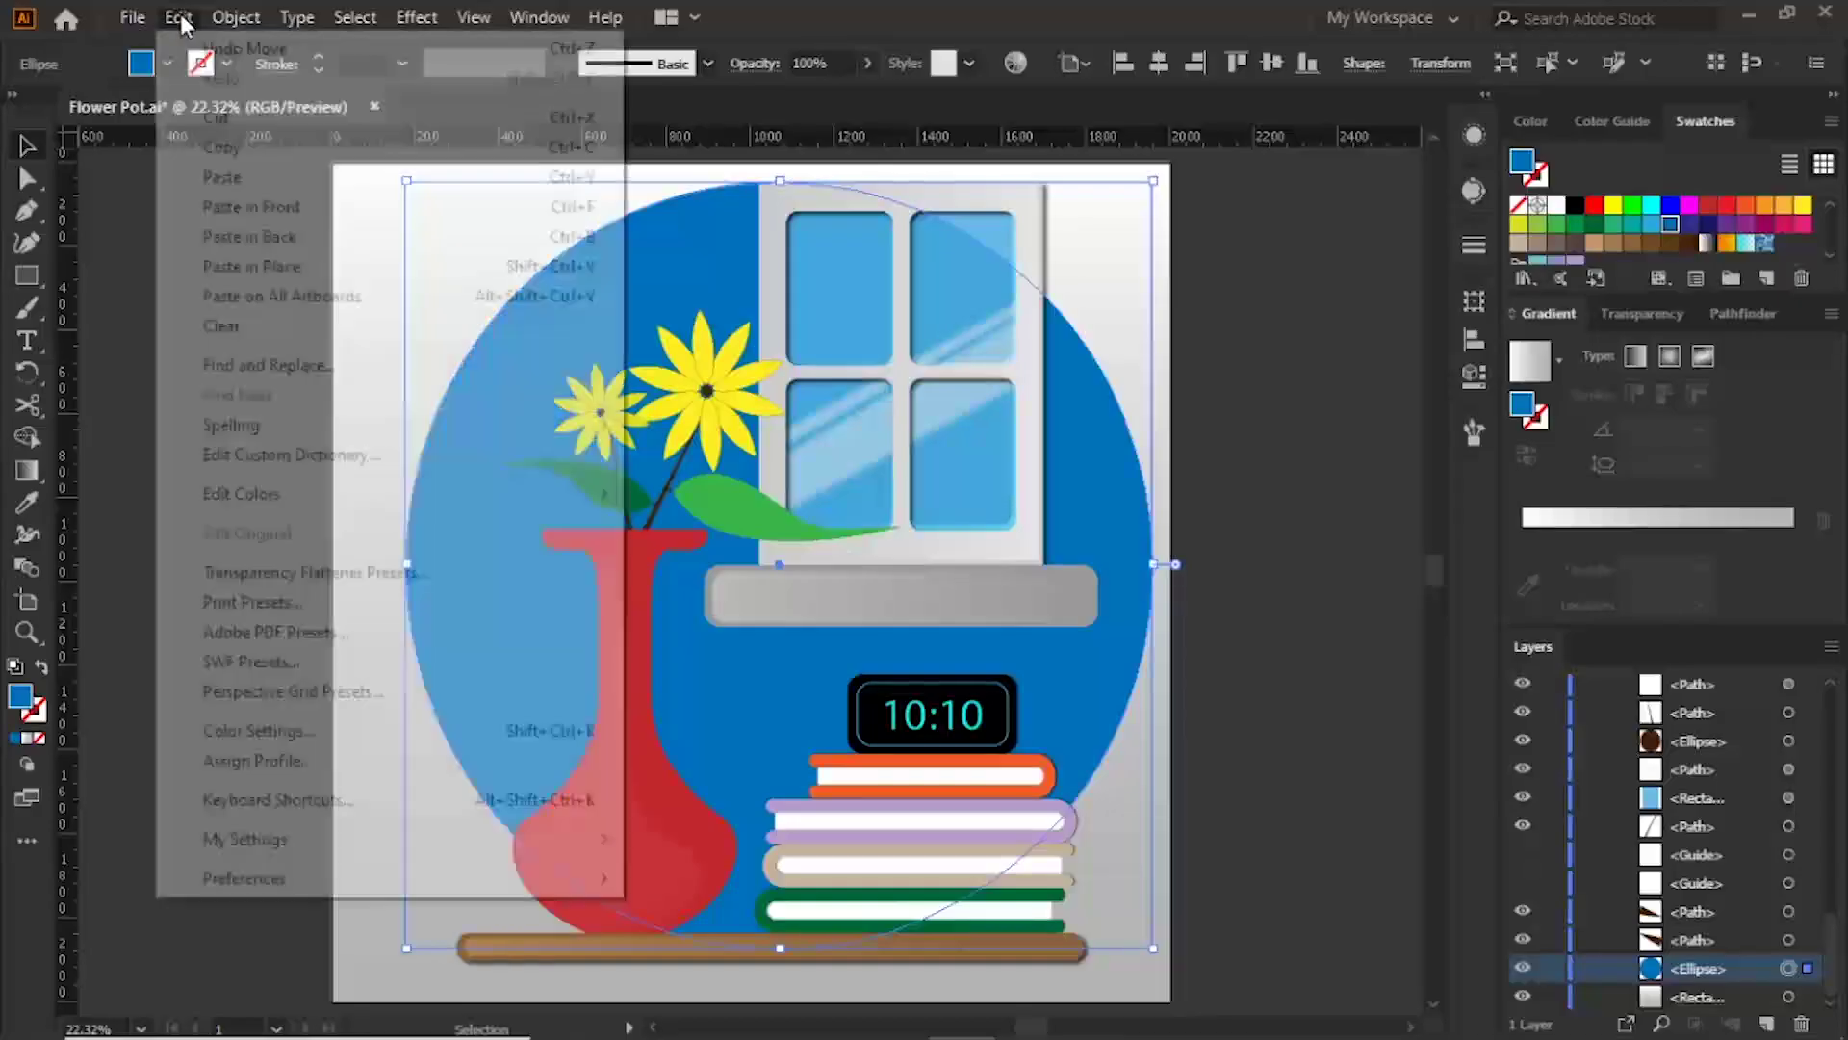
left_click(223, 149)
left_click(178, 17)
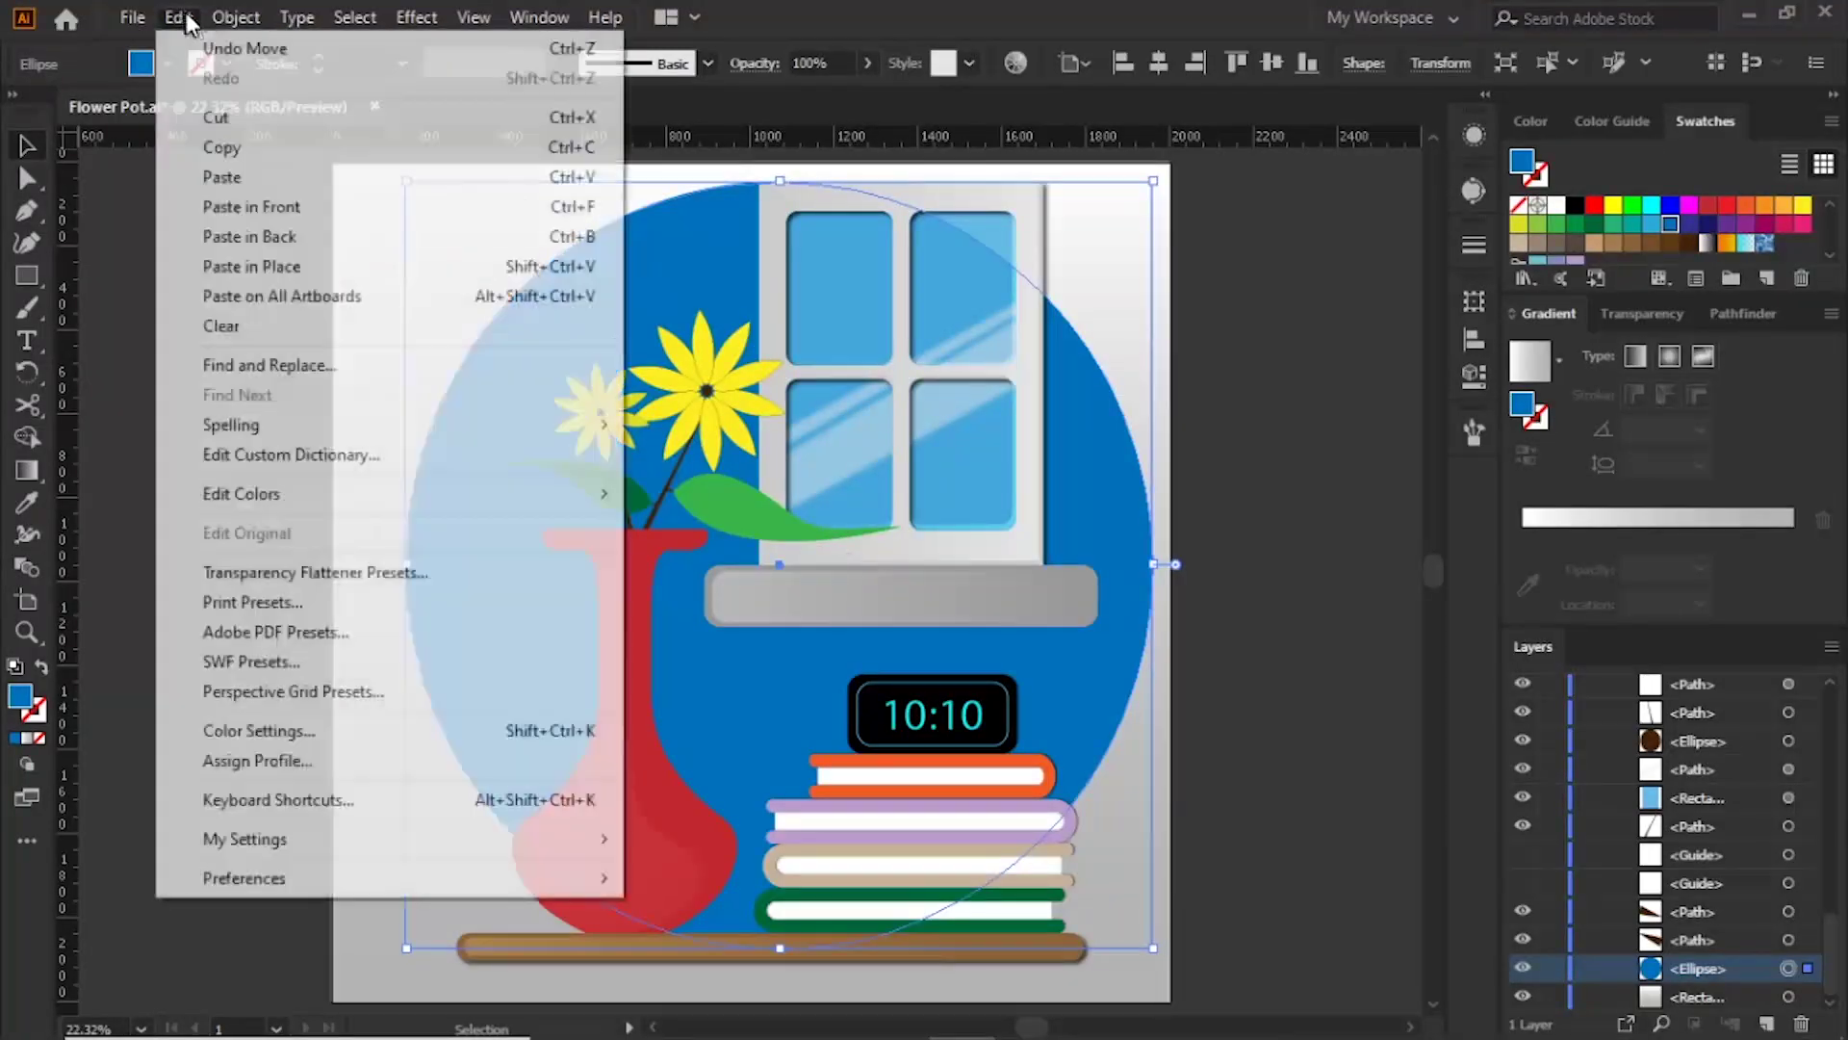
left_click(221, 177)
left_click_drag(409, 181, 443, 206)
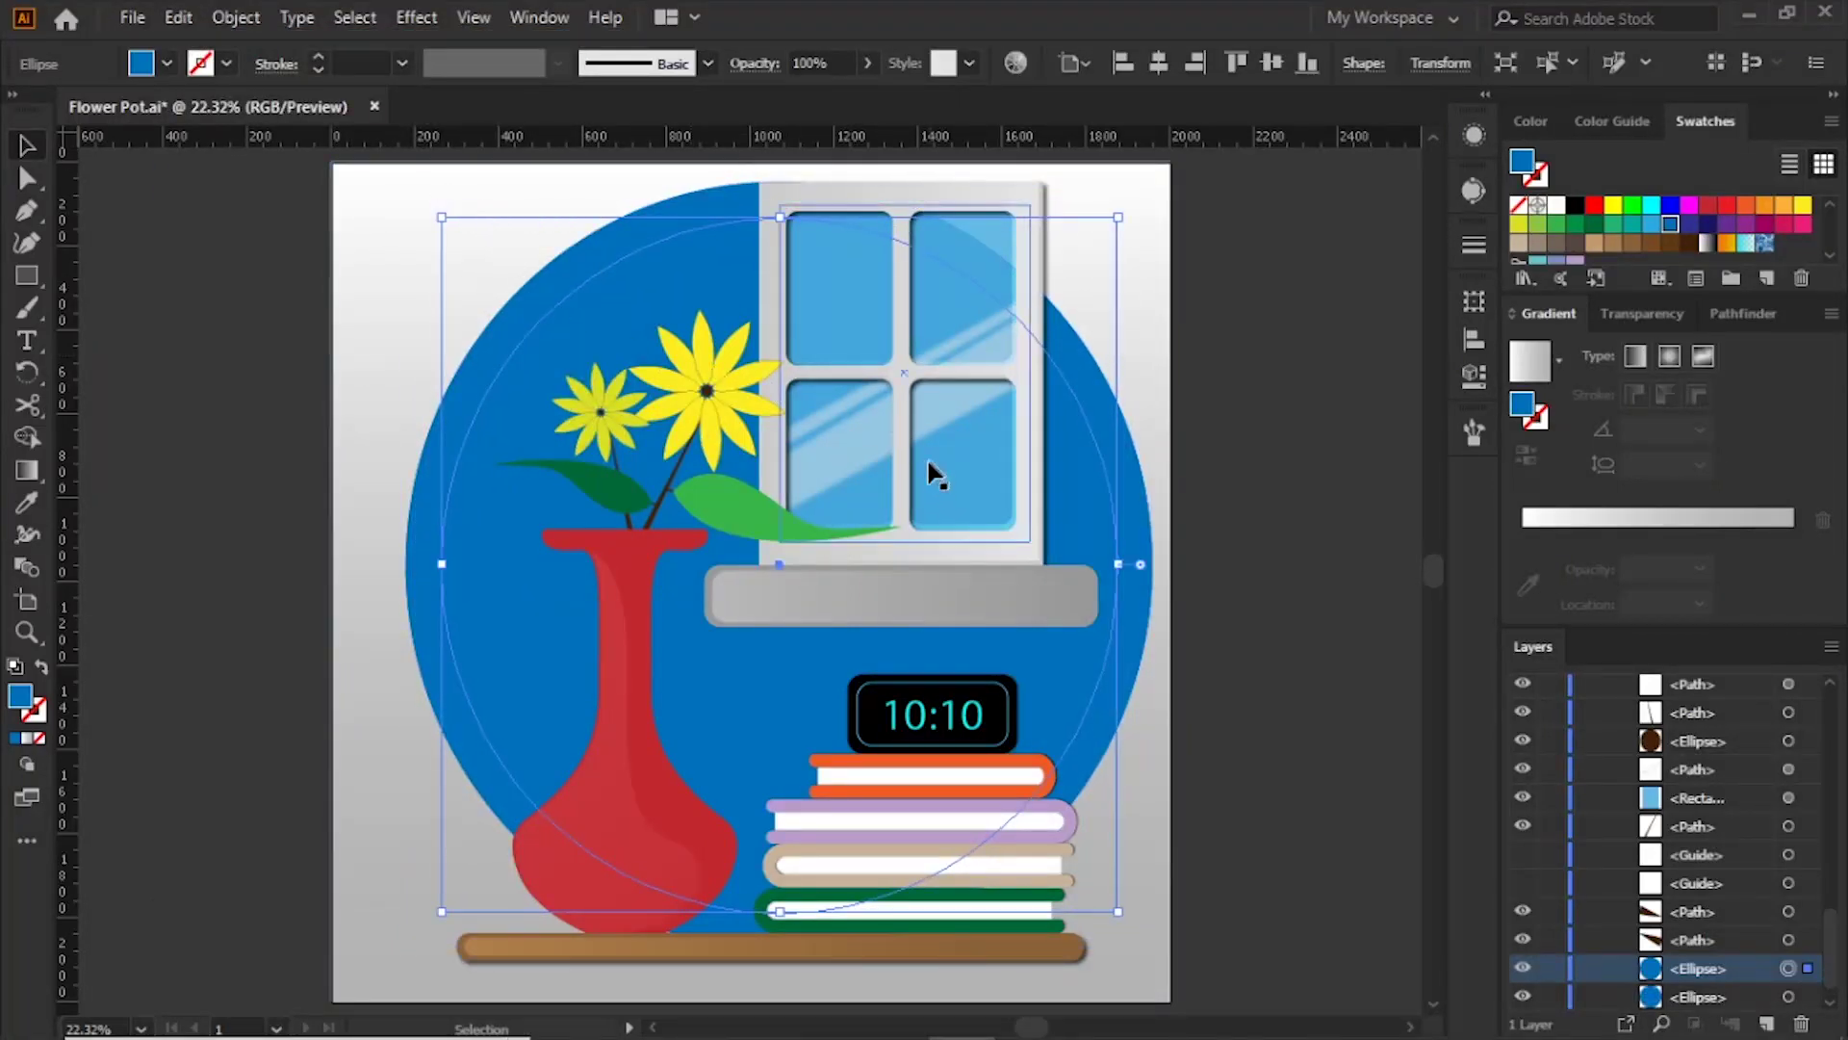
Step: Give the circle copy the window sill's translucent gradient fill, then resize and nudge it right
left_click(27, 501)
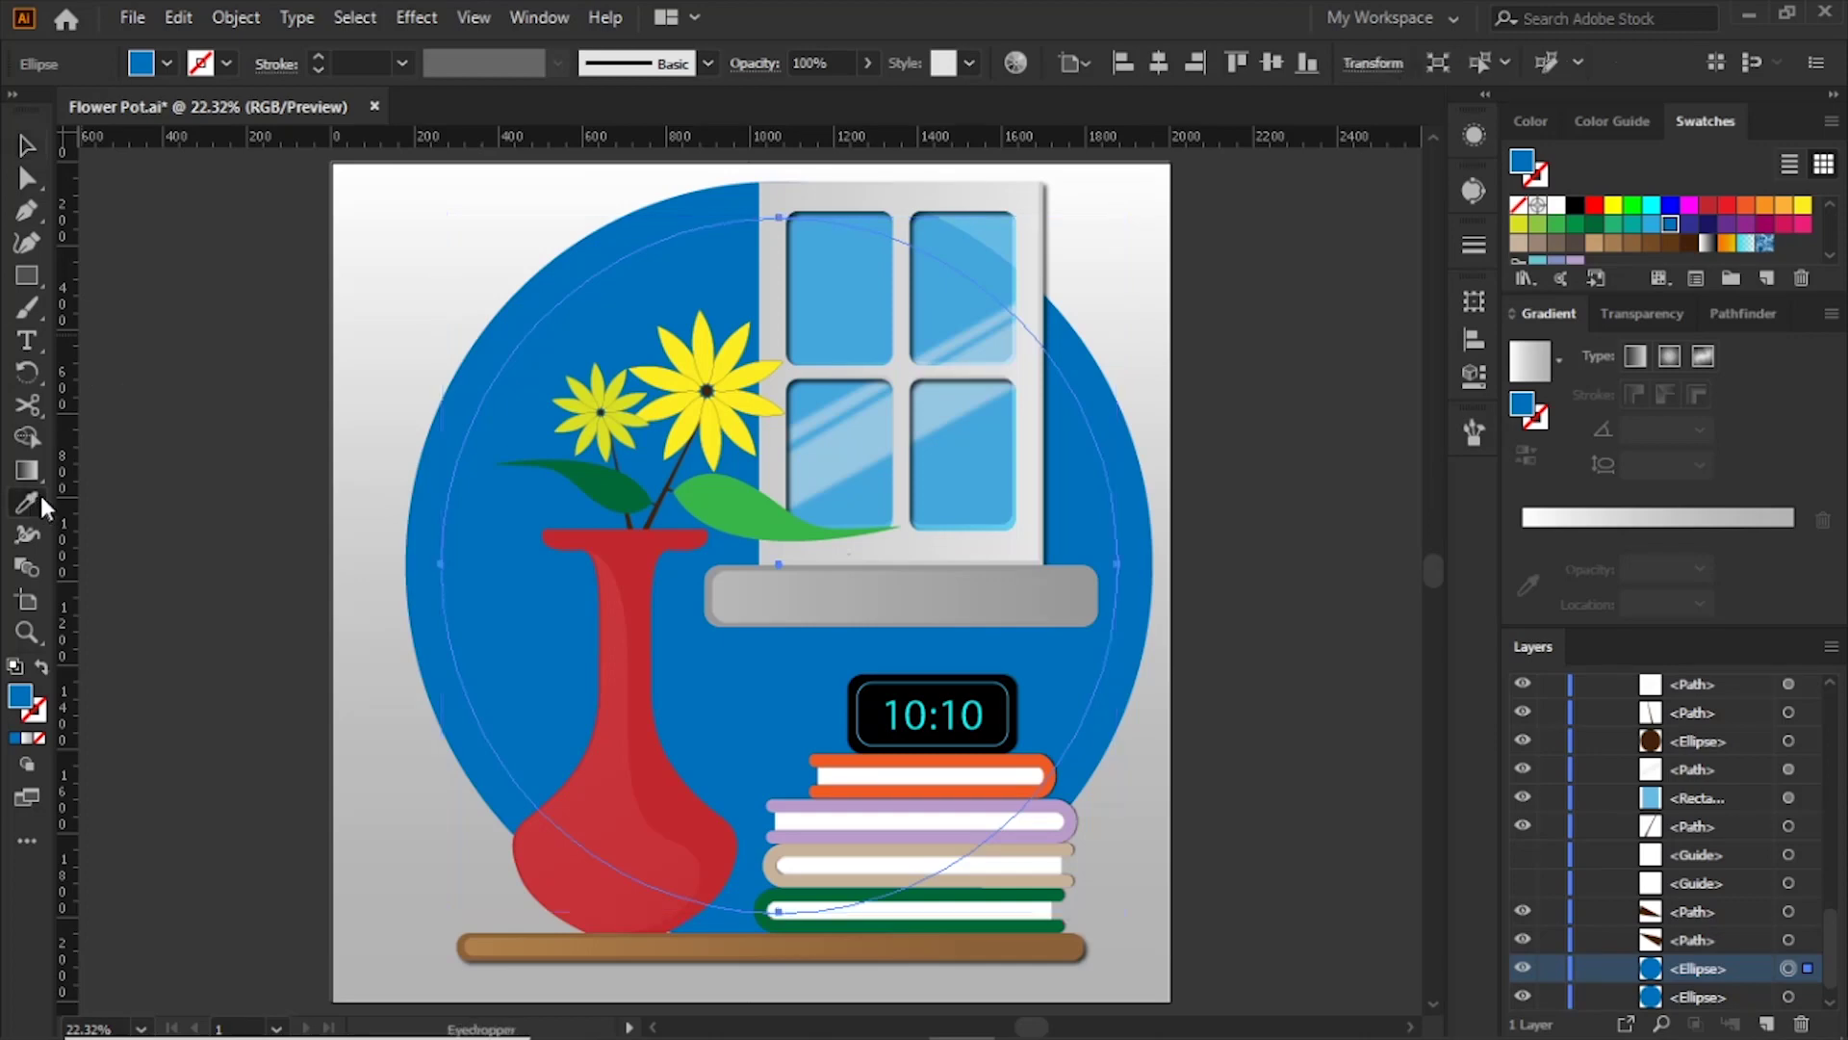
left_click(871, 585)
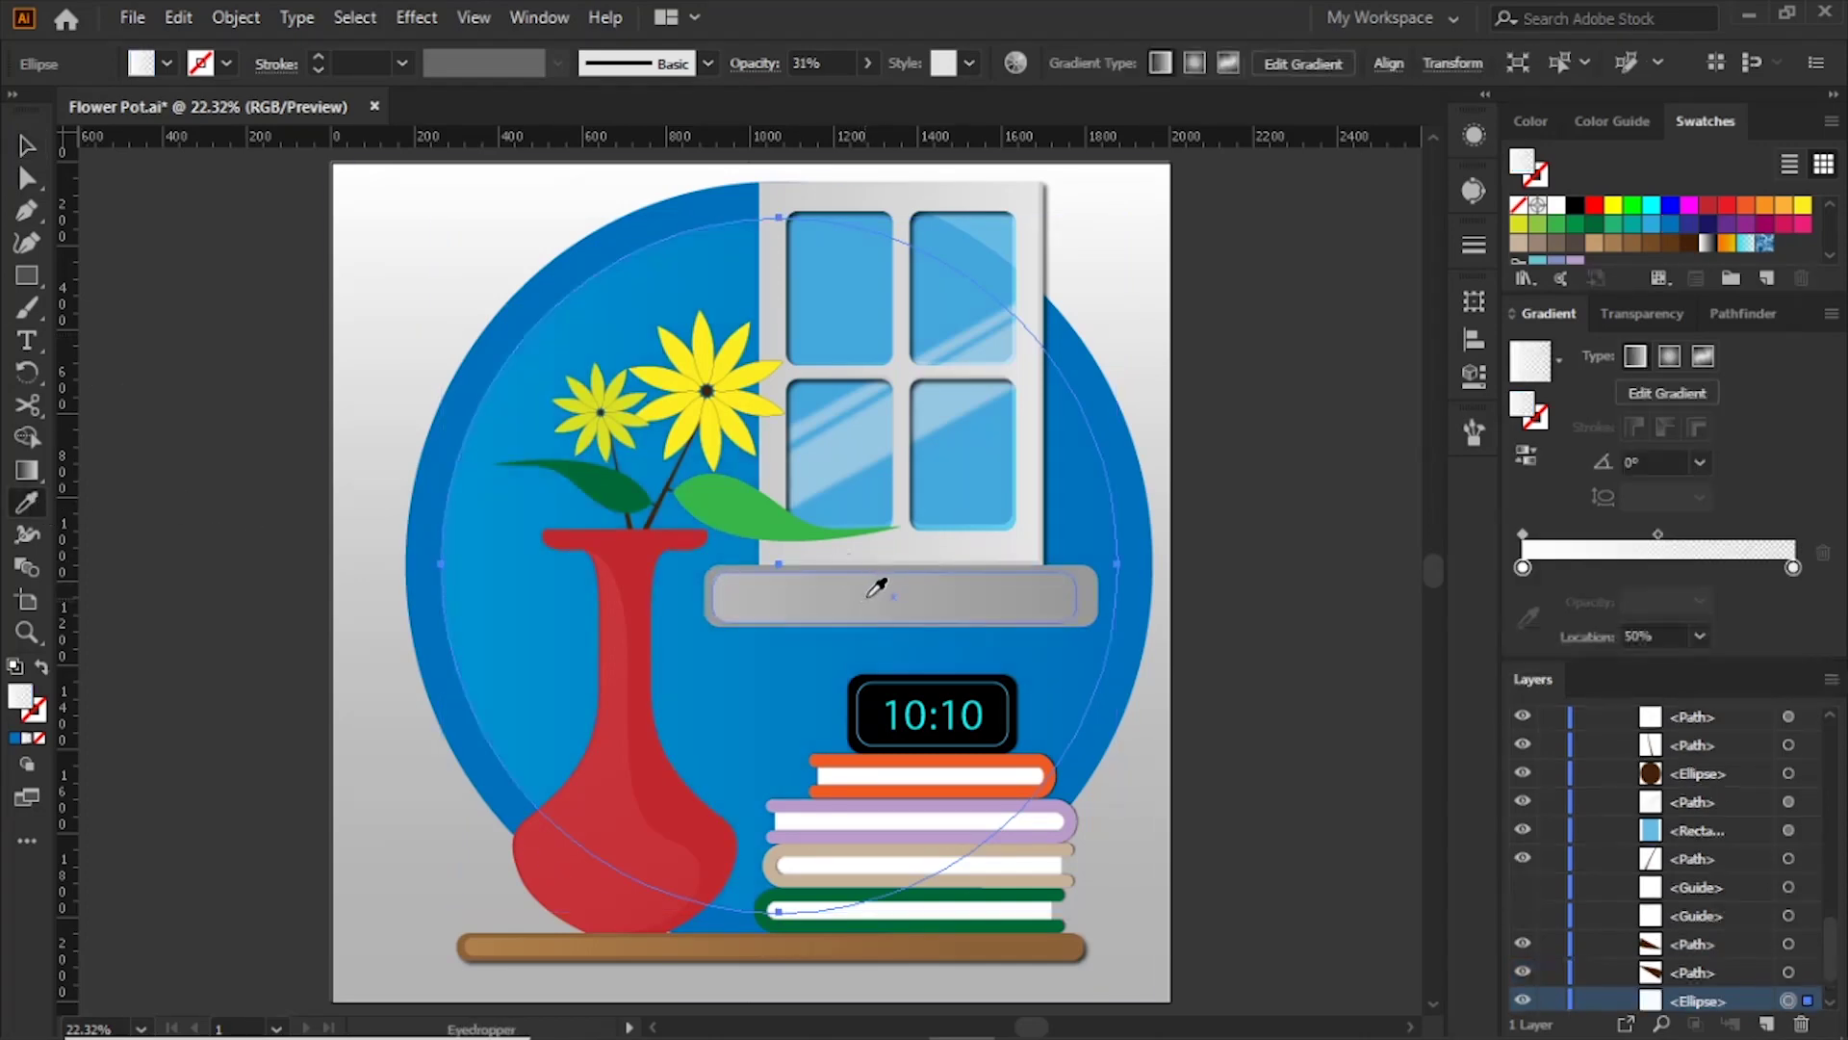
key("v")
left_click_drag(1117, 217, 1129, 206)
left_click(1314, 460)
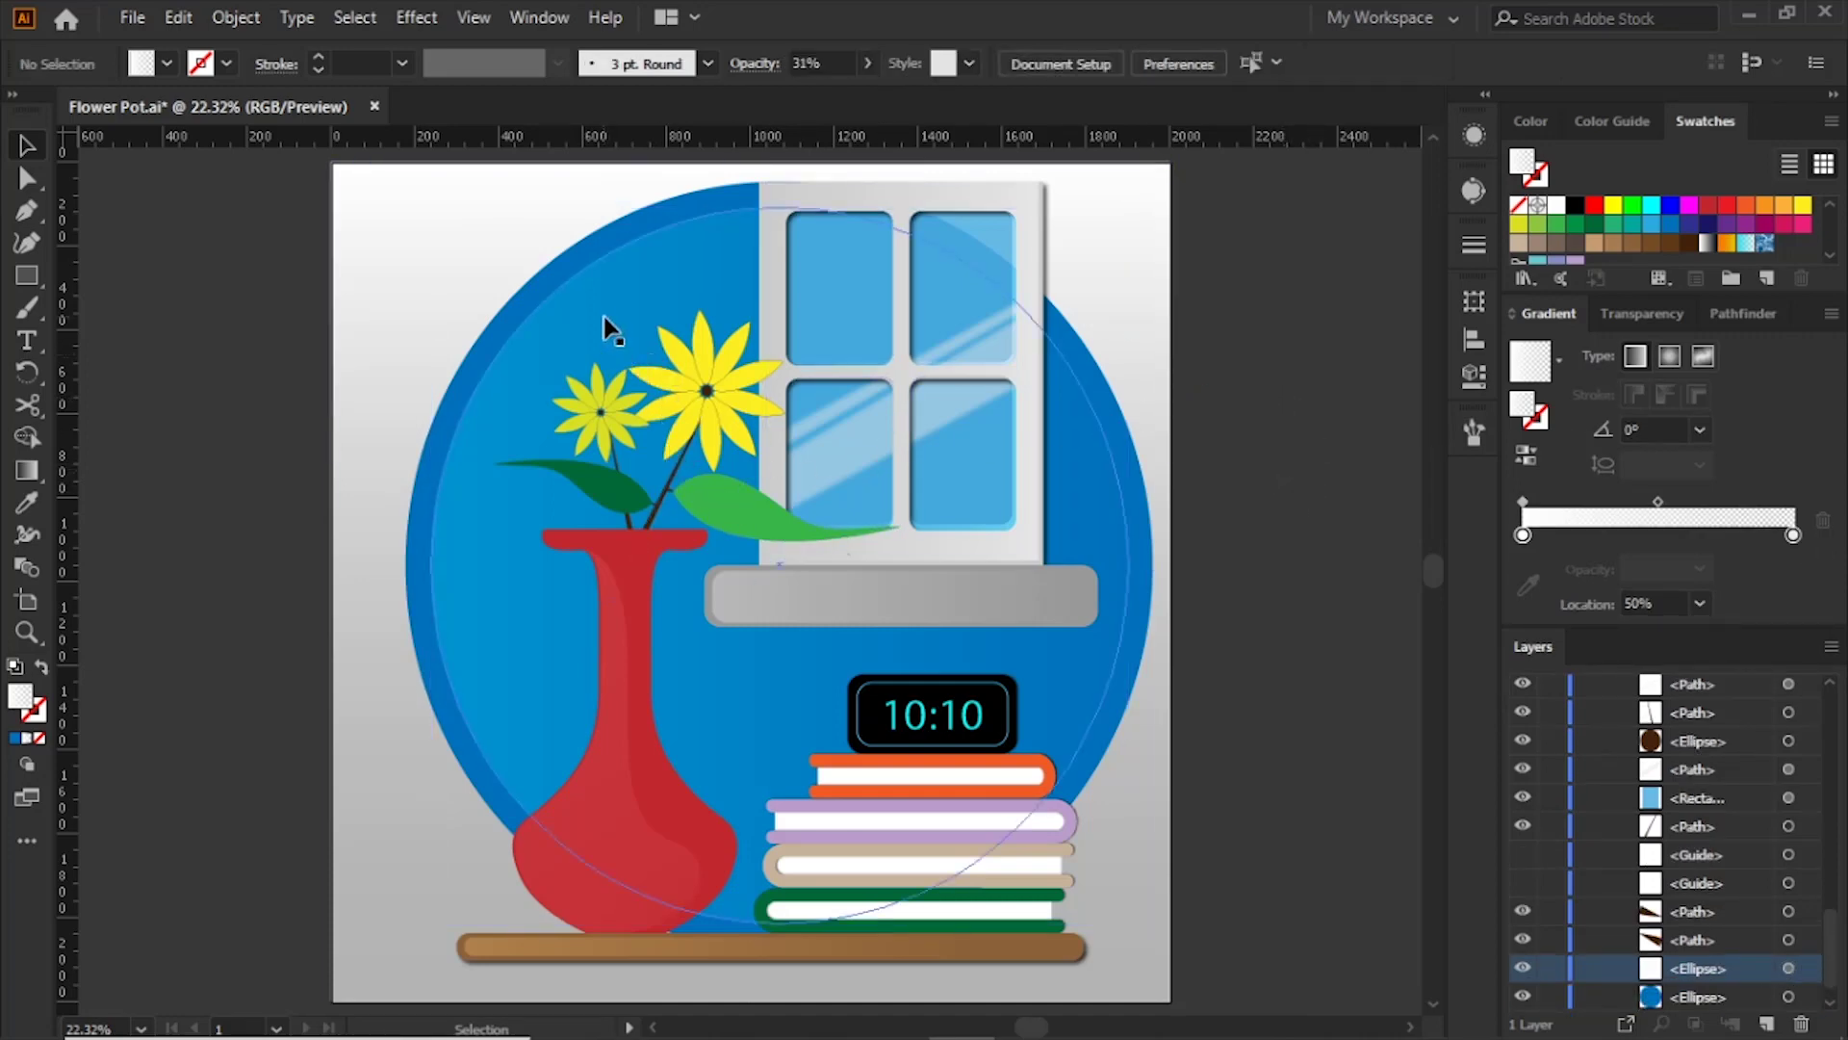
left_click_drag(622, 332, 627, 332)
Step: Apply a 4-pixel Gaussian Blur to the highlight circle
left_click(417, 17)
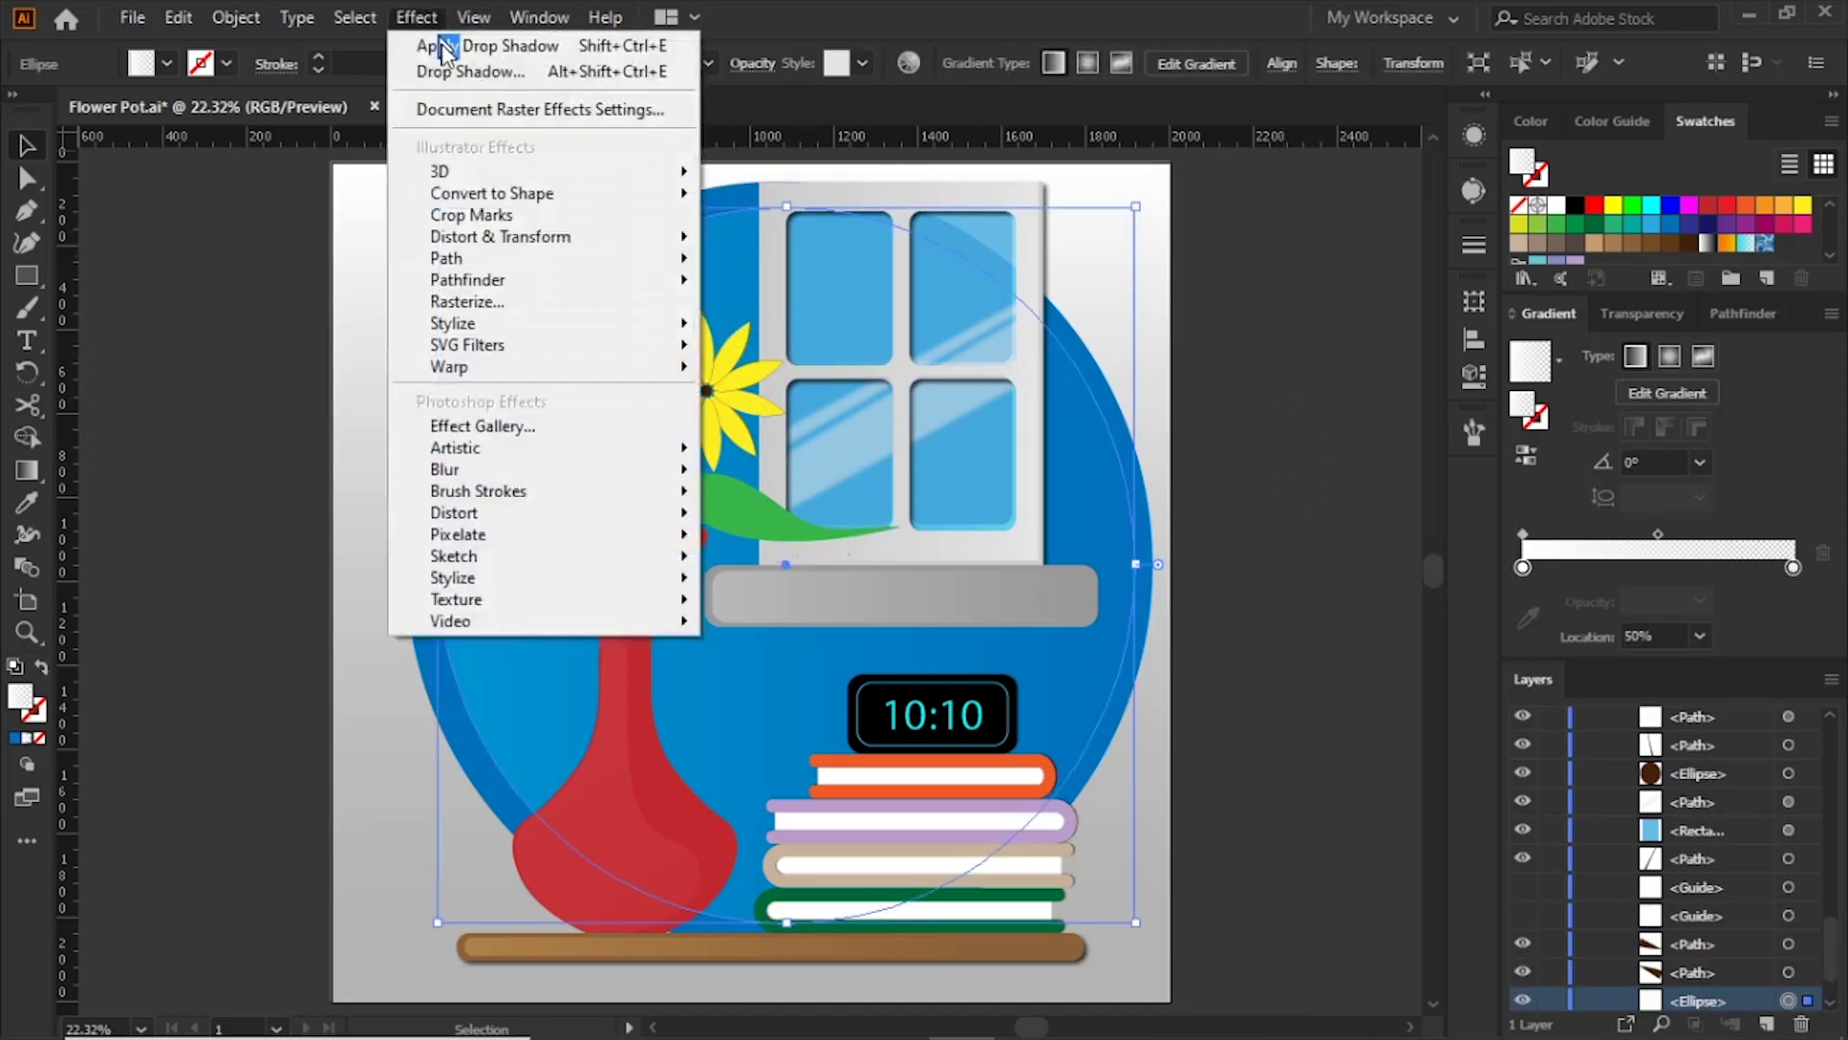
mouse_move(483, 733)
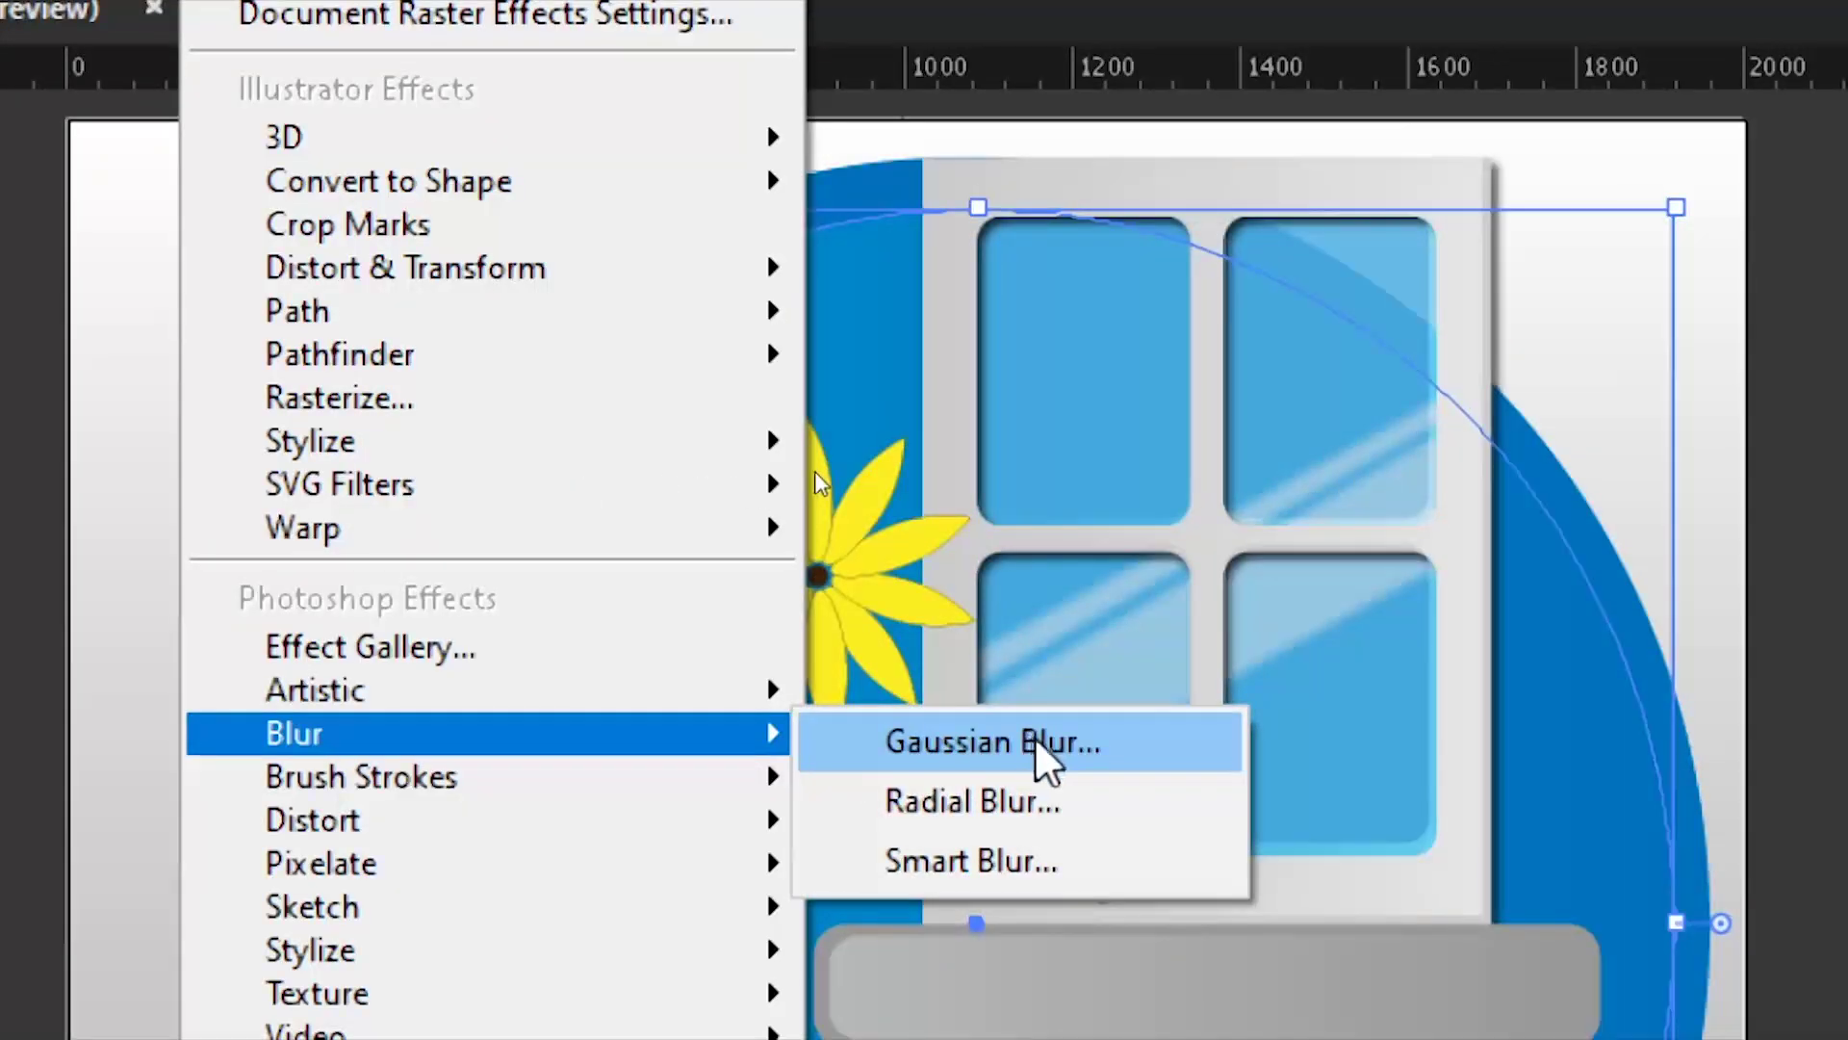
left_click(818, 475)
left_click(1054, 581)
left_click_drag(1128, 519, 1141, 534)
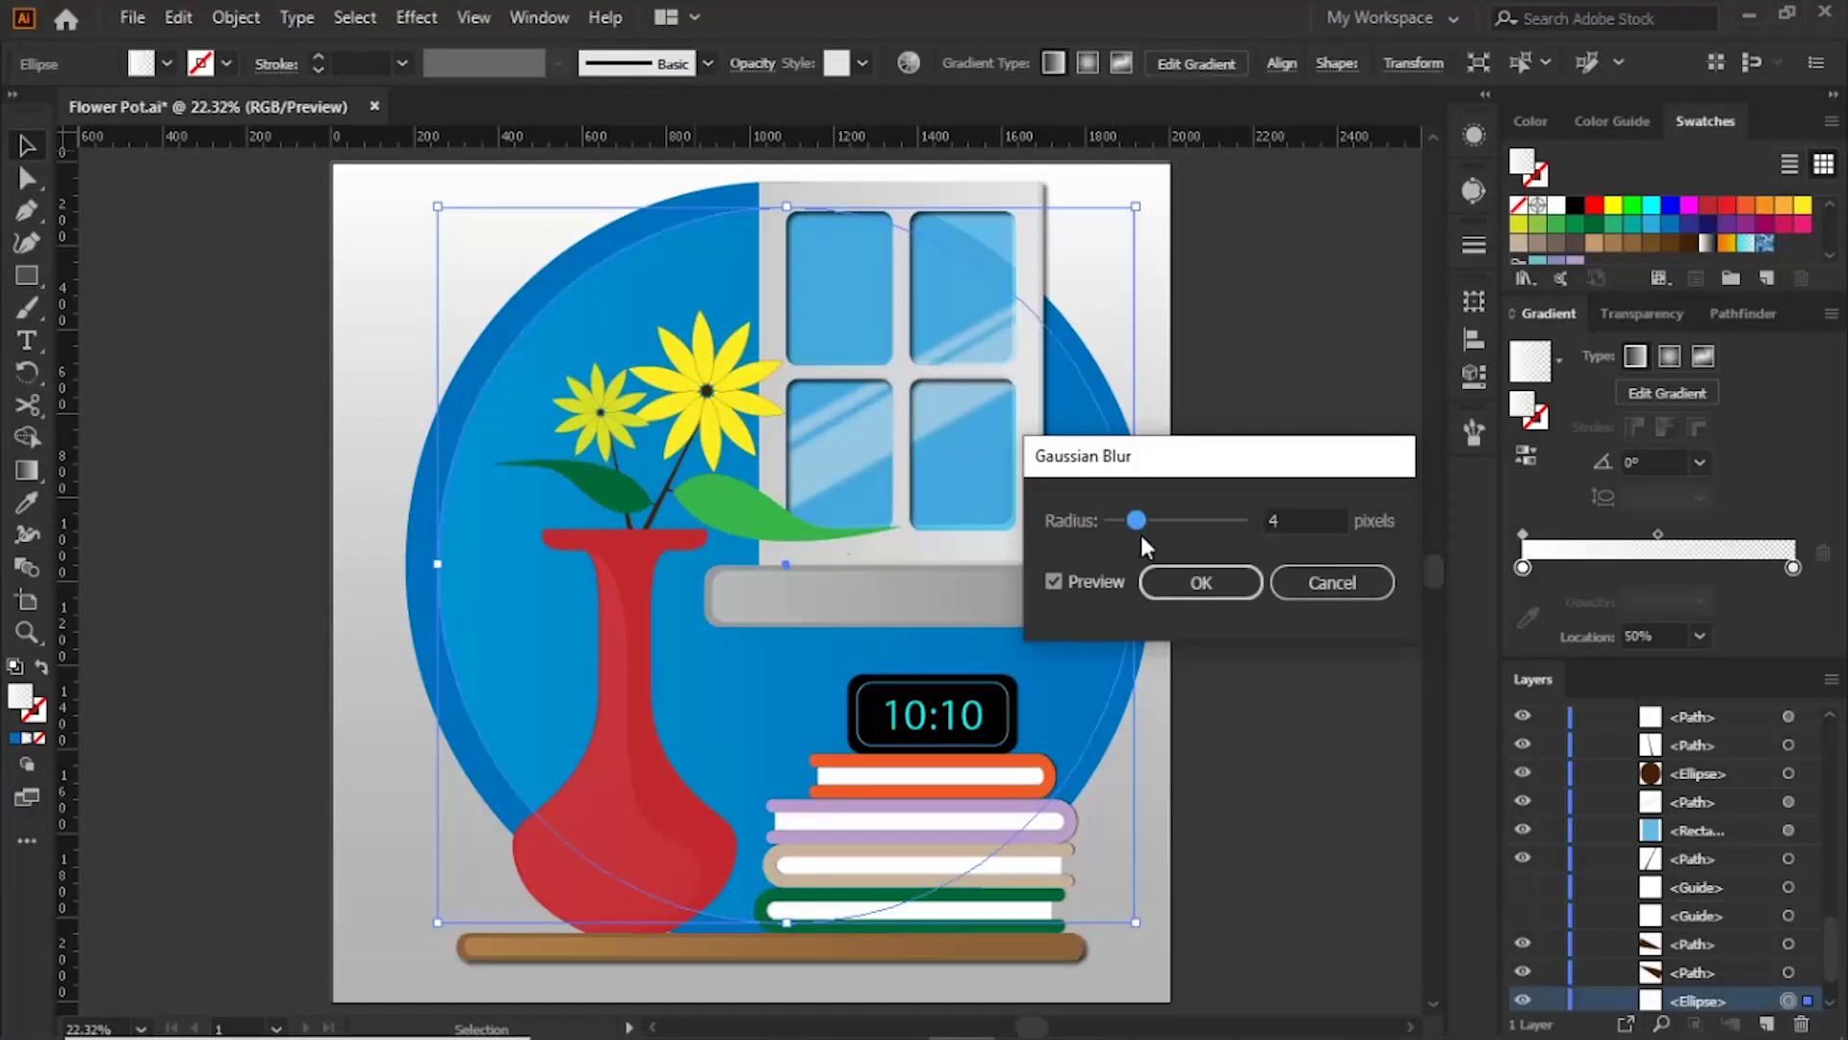
left_click(1207, 585)
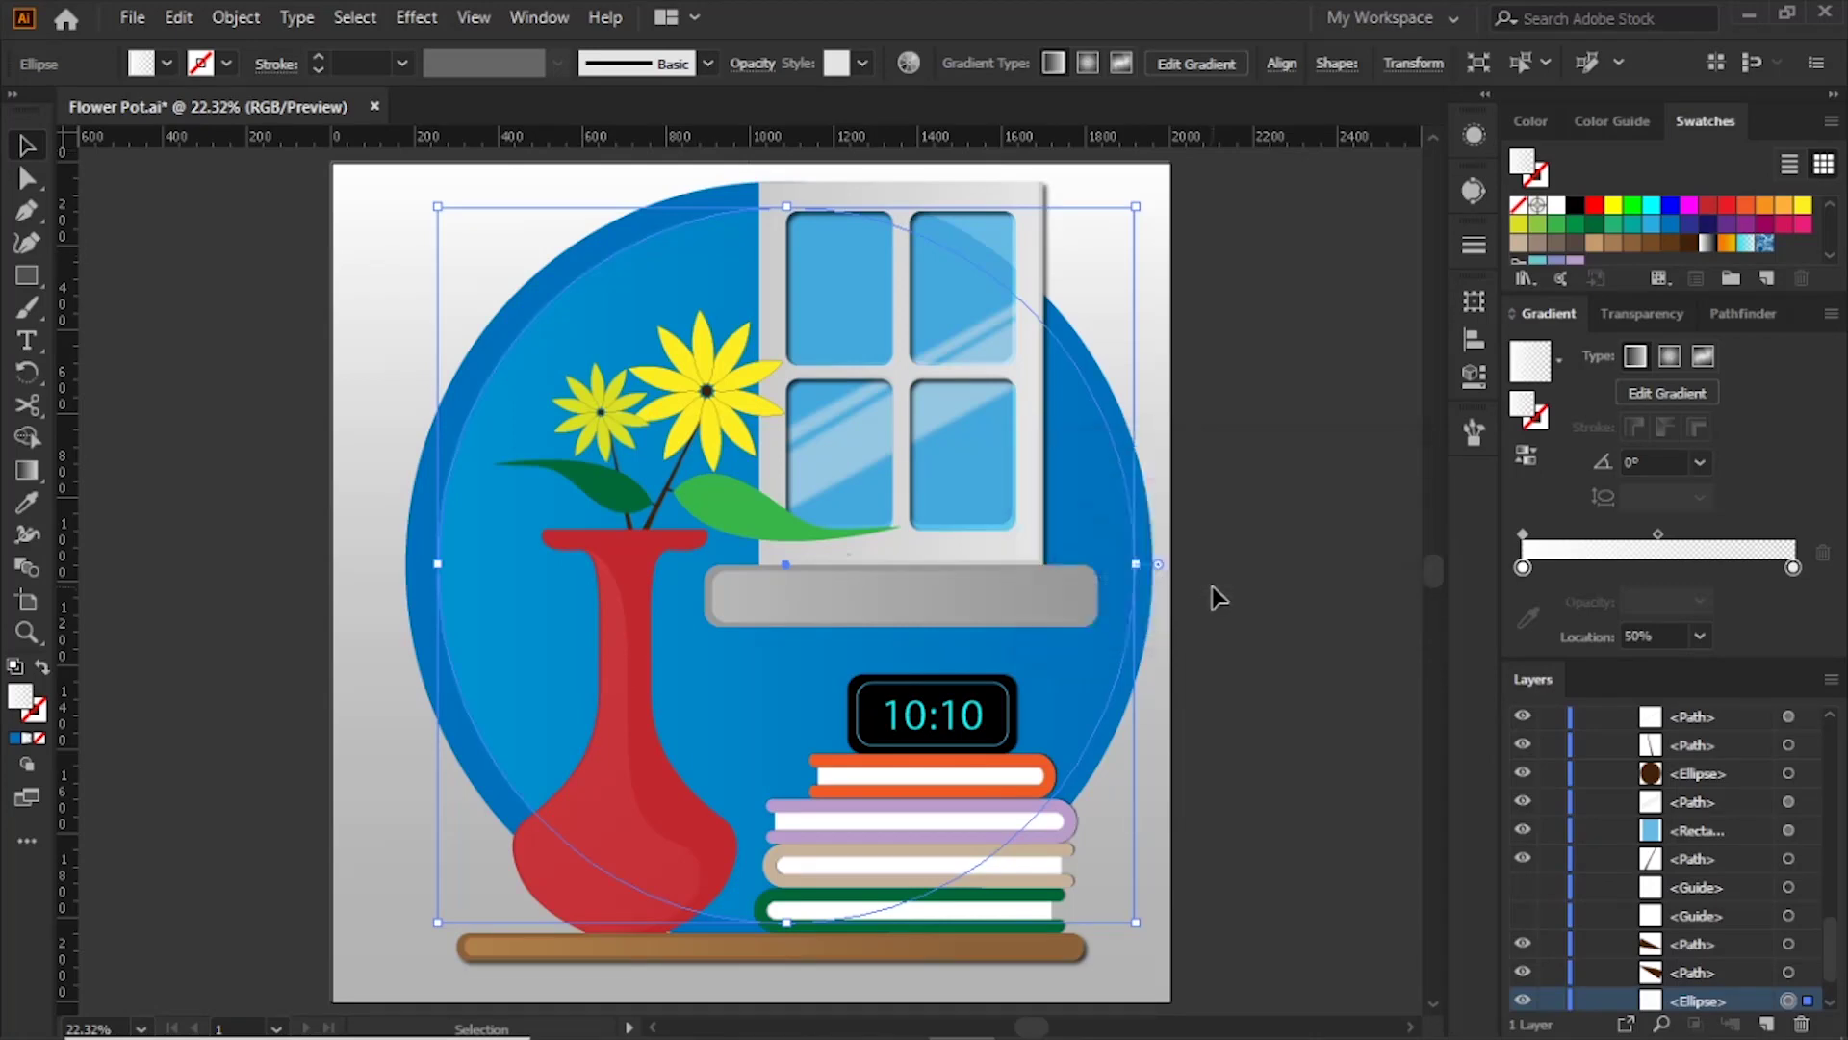
left_click(1219, 598)
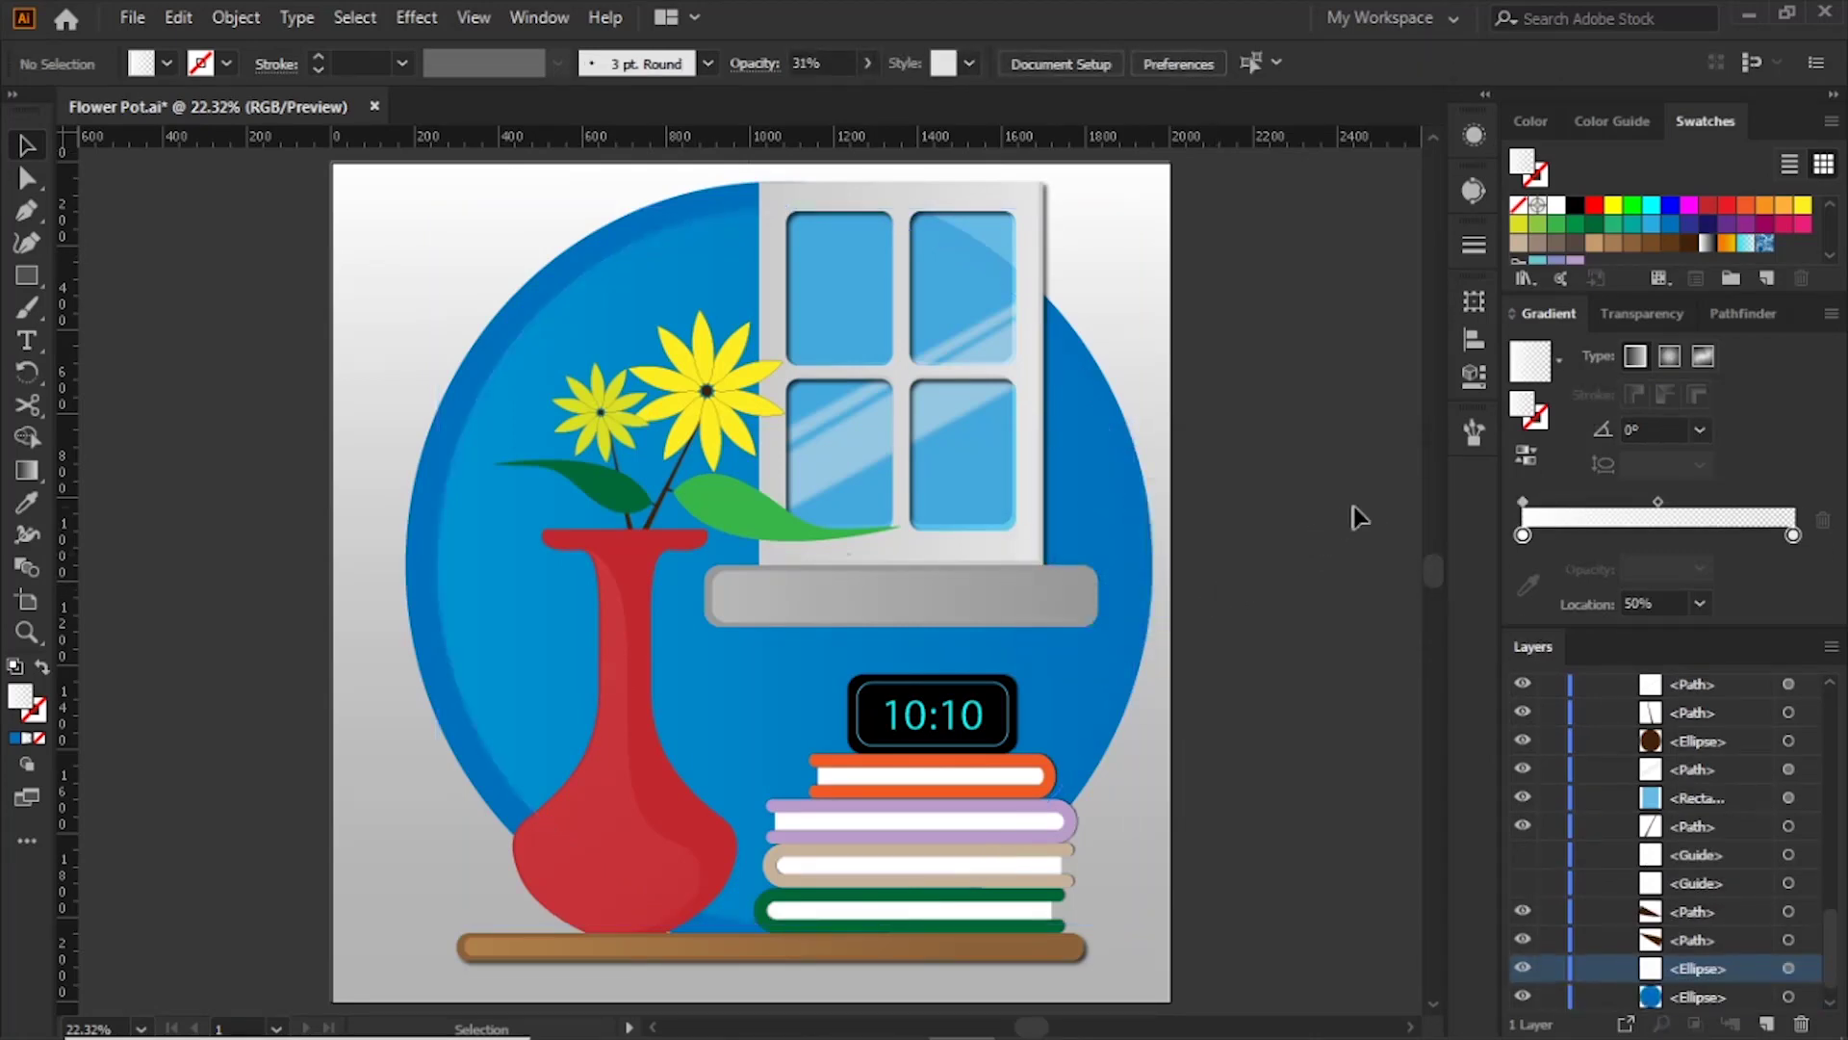